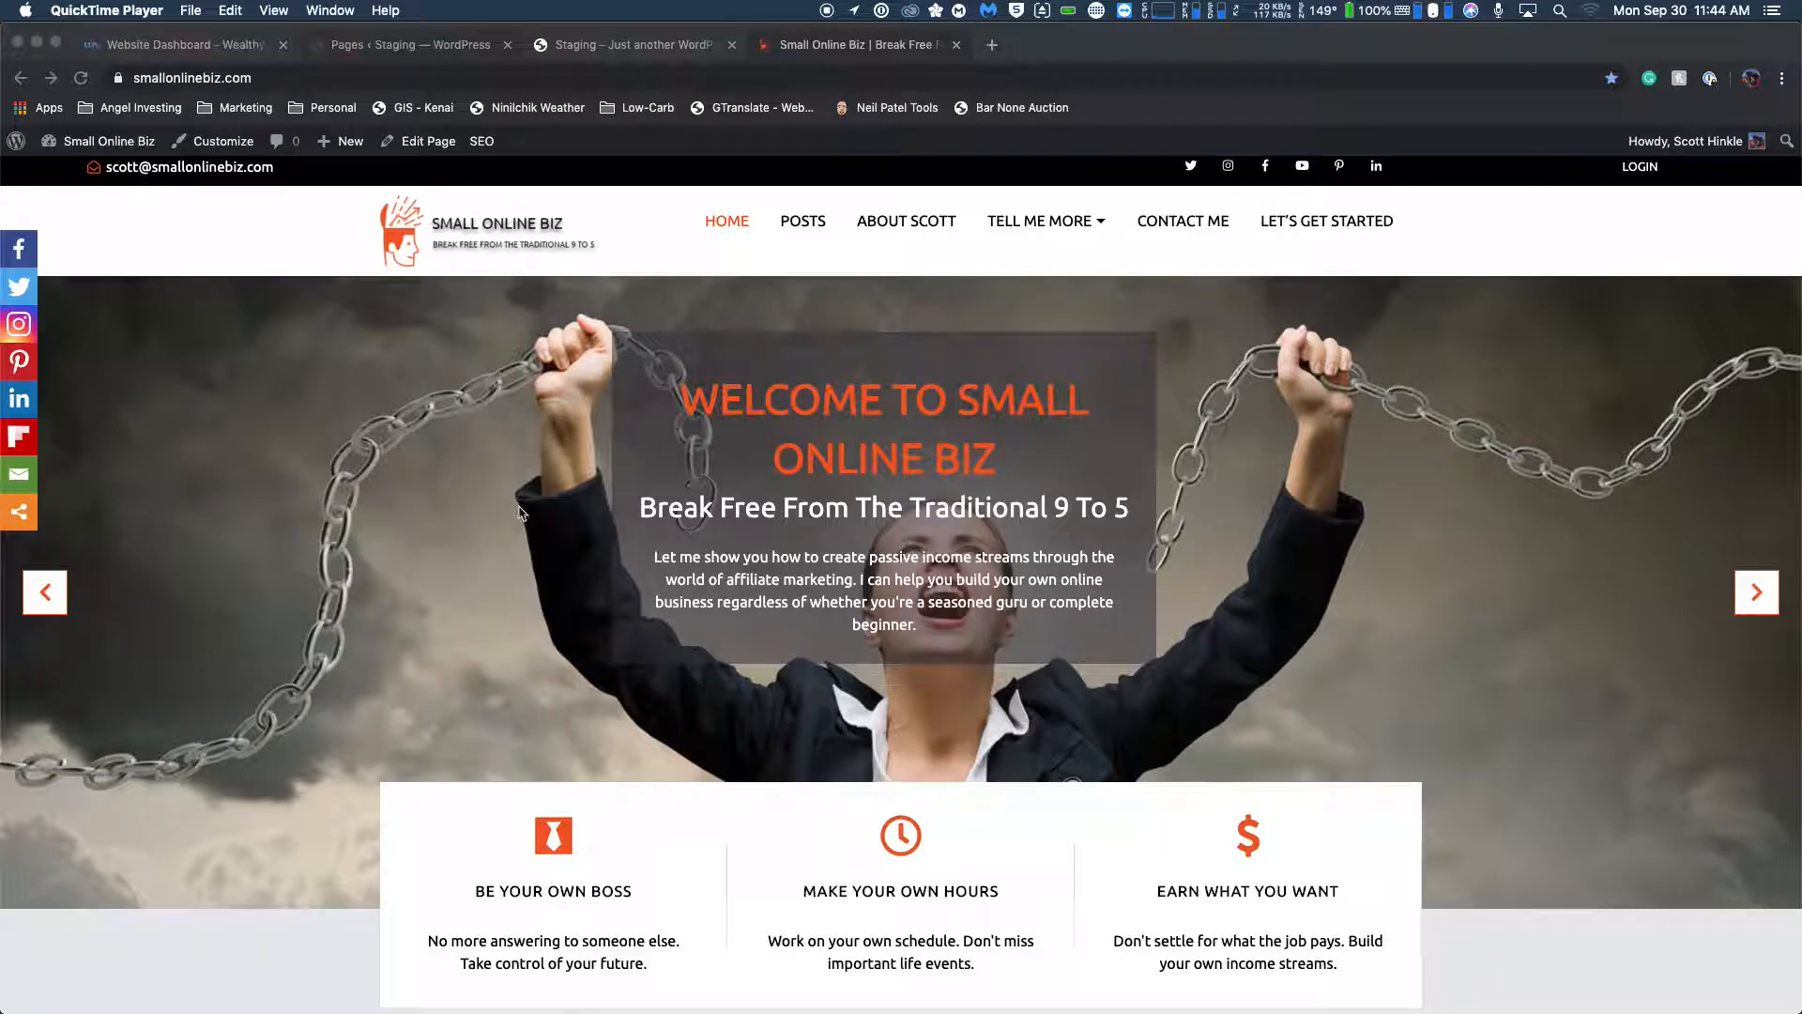
Examine the live Small Online Biz homepage's slider and feature boxes, and compare it with the staging site's homepage.
{"action": "scroll", "coordinate": [462, 547], "scroll_direction": "down", "scroll_amount": 4}
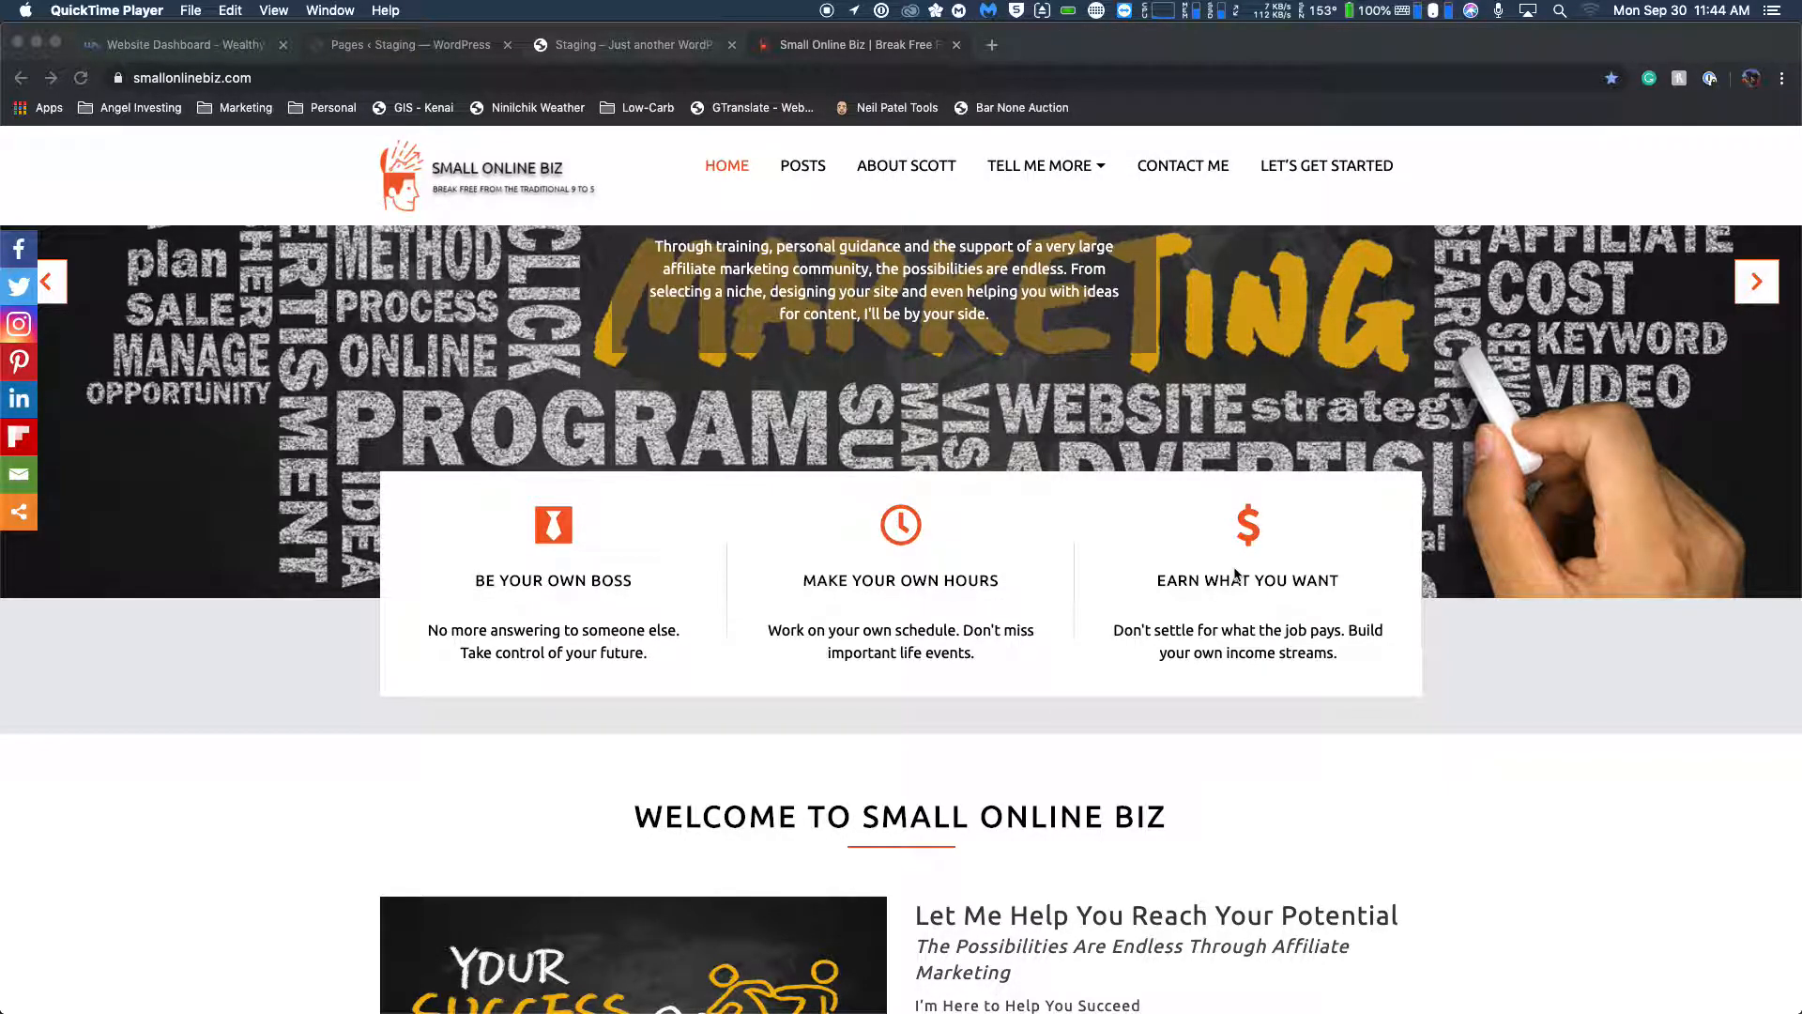
{"action": "scroll", "coordinate": [379, 505], "scroll_direction": "down", "scroll_amount": 3}
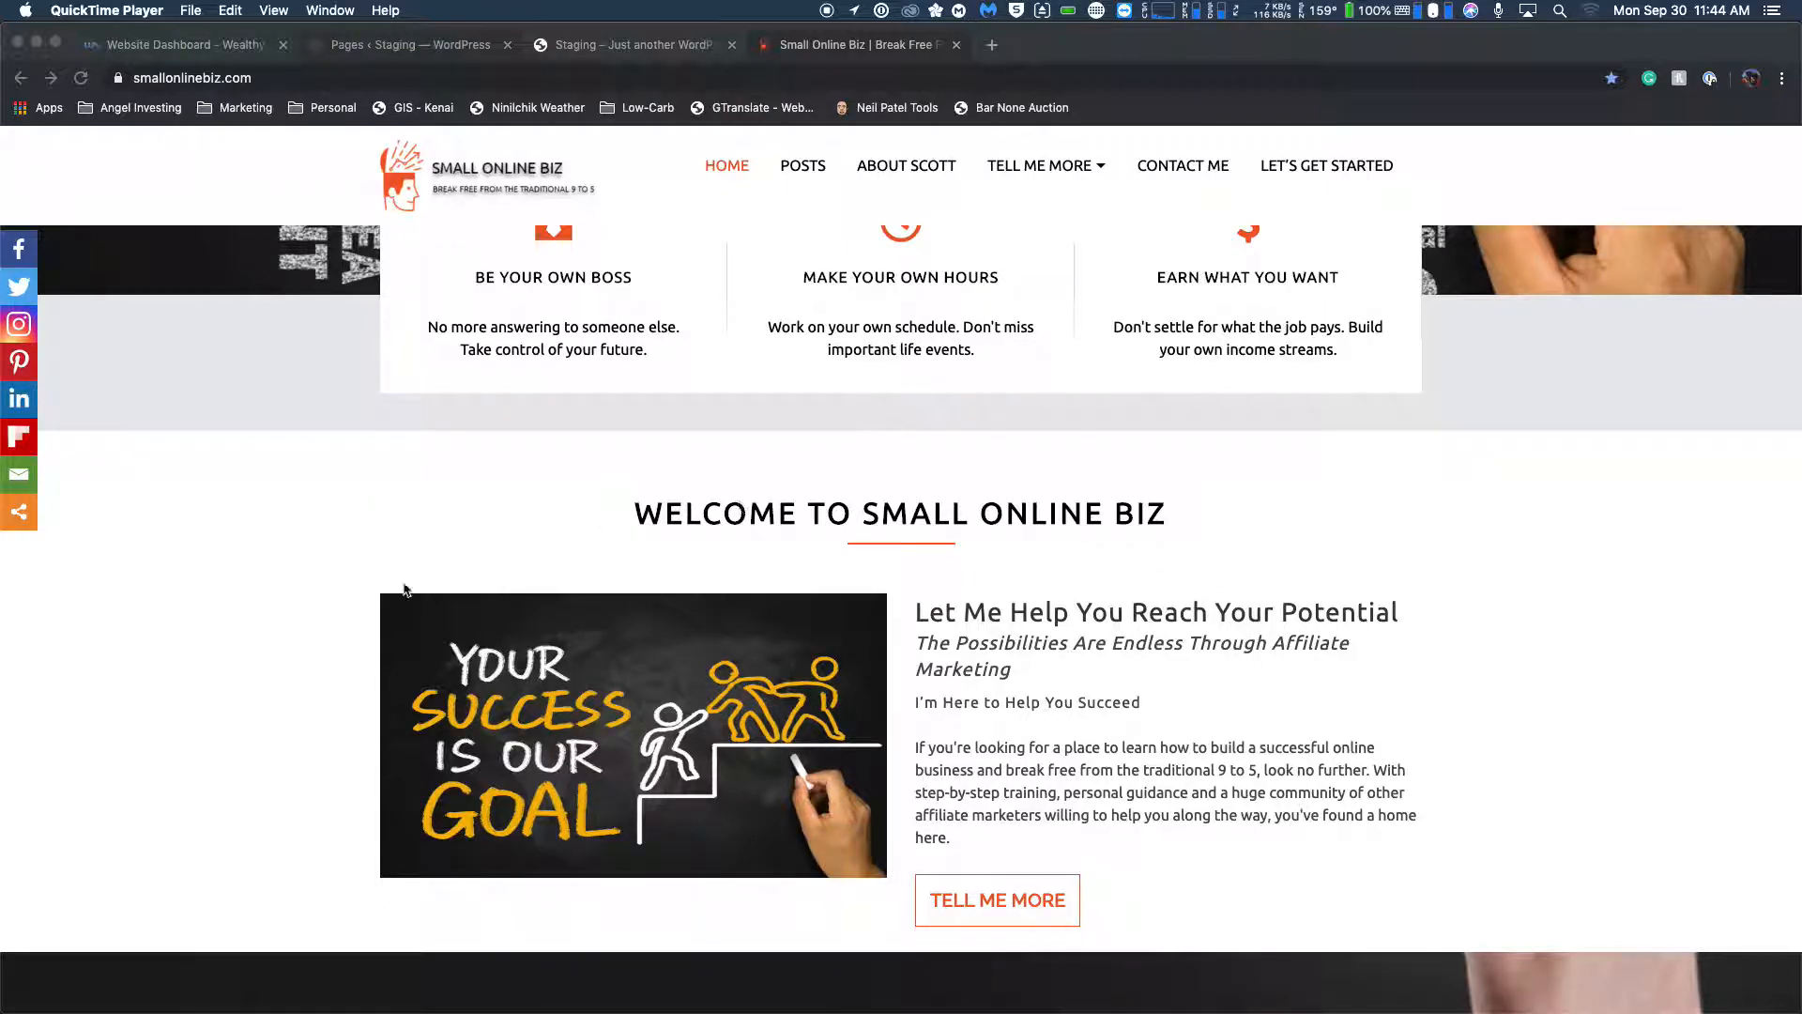
{"action": "scroll", "coordinate": [405, 599], "scroll_direction": "up", "scroll_amount": 5}
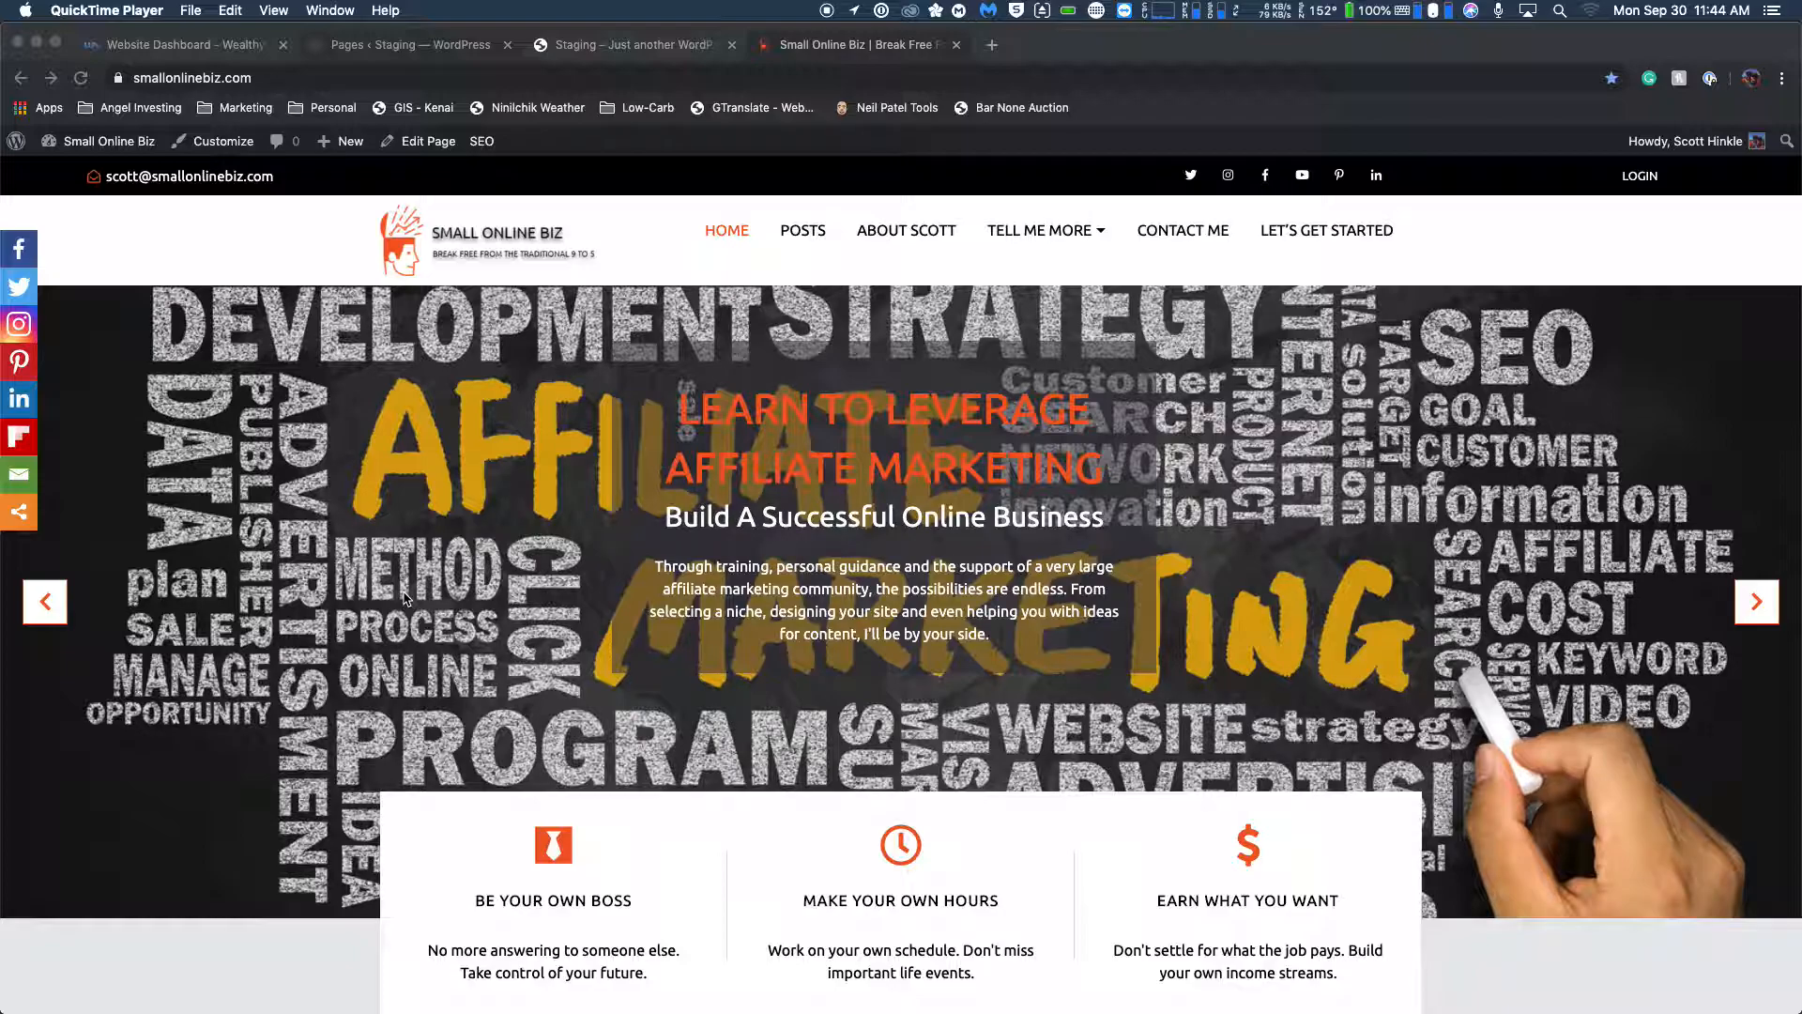
{"action": "scroll", "coordinate": [445, 588], "scroll_direction": "down", "scroll_amount": 5}
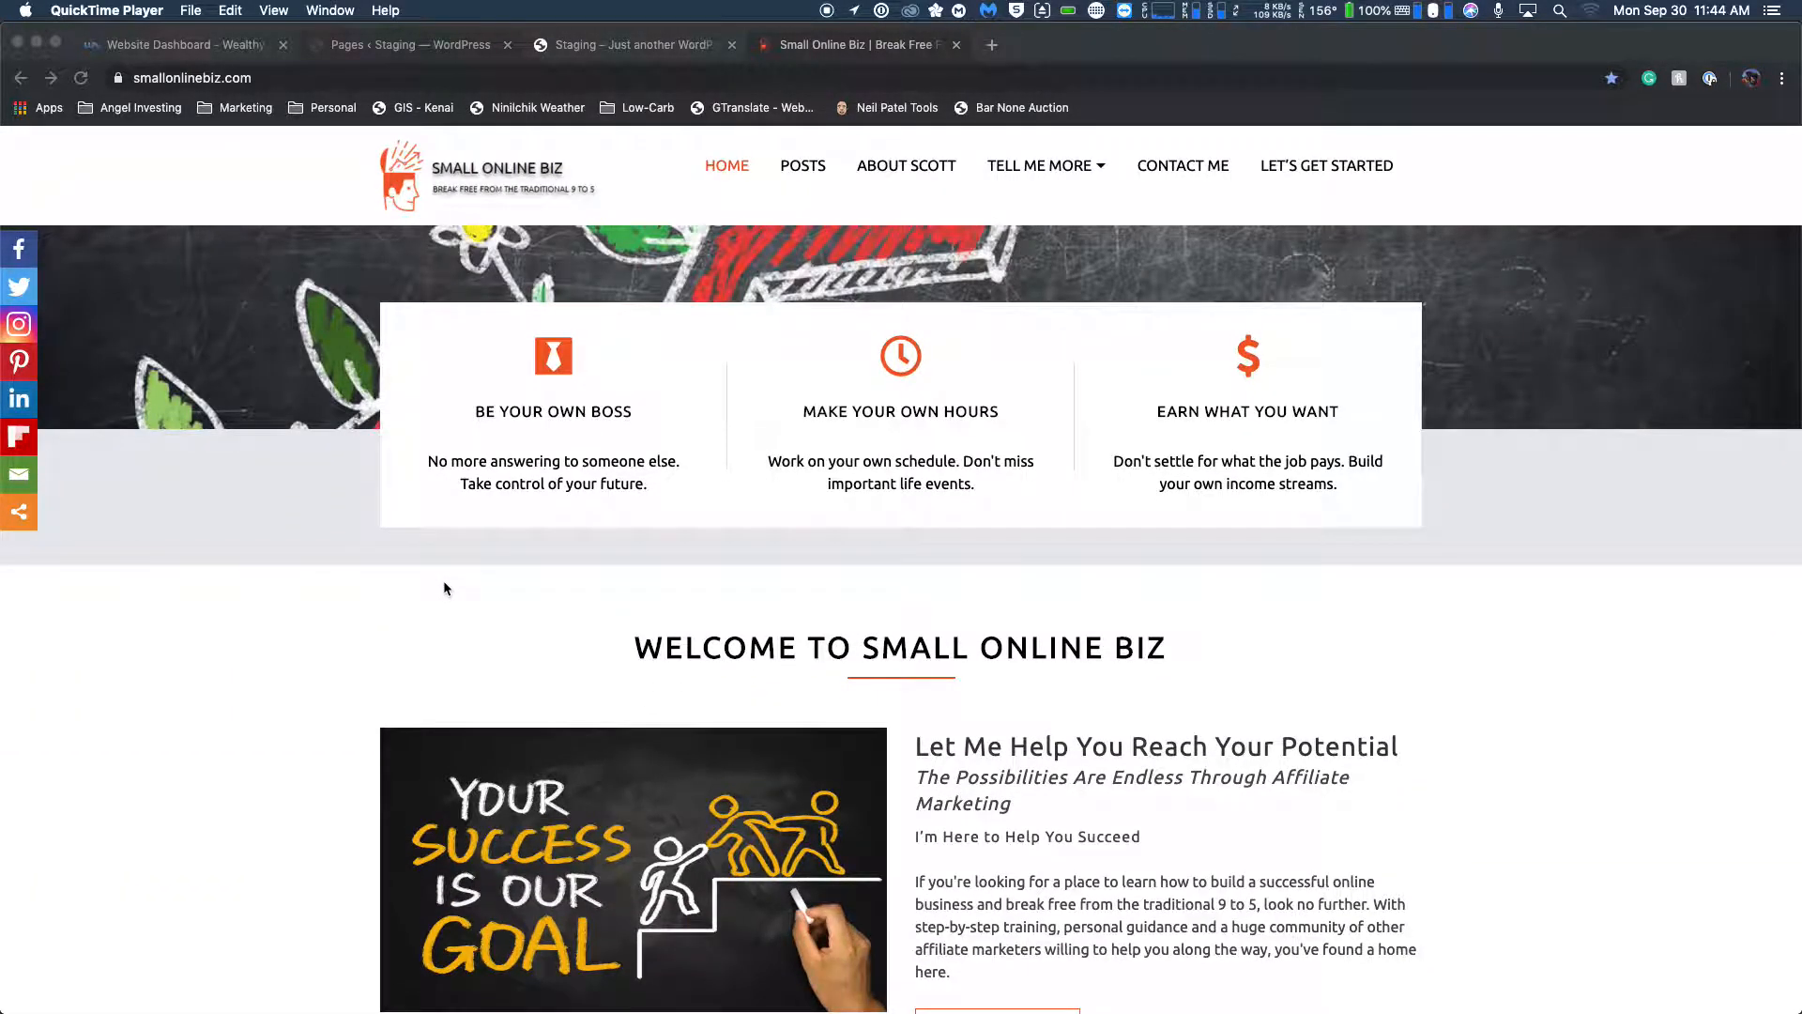
{"action": "scroll", "coordinate": [445, 588], "scroll_direction": "up", "scroll_amount": 5}
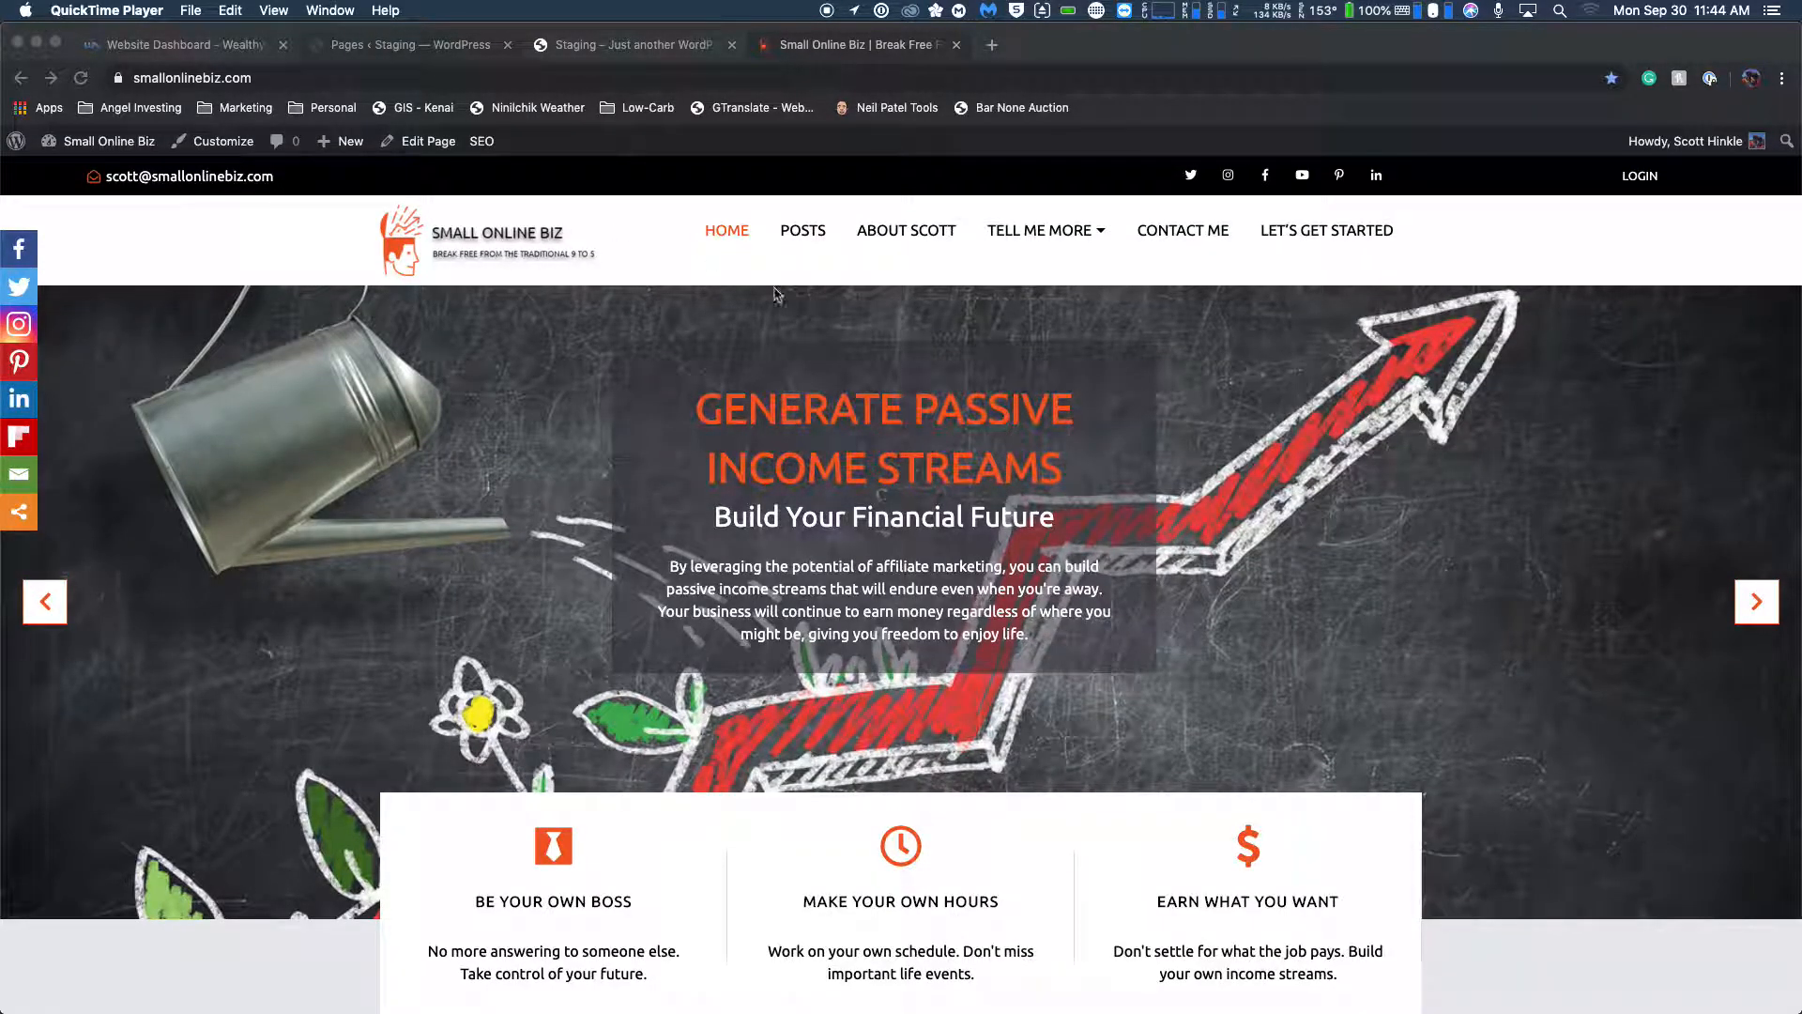
{"action": "left_click", "coordinate": [574, 45]}
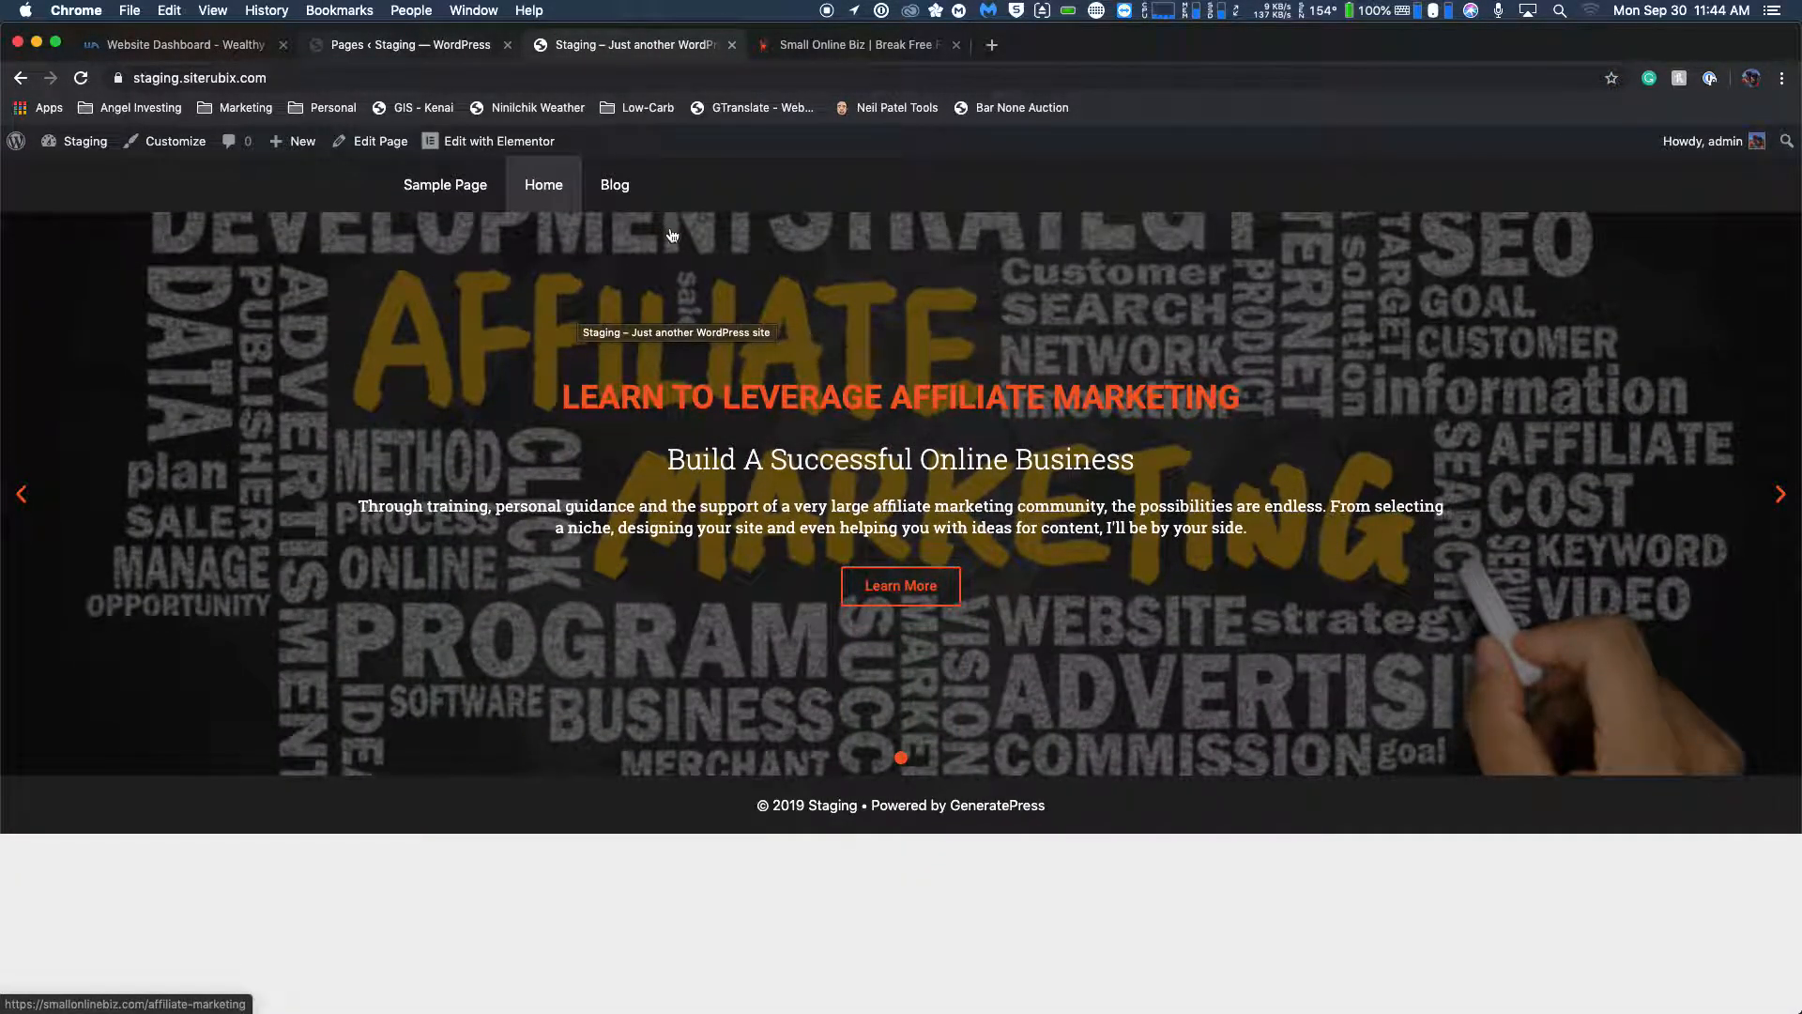
{"action": "left_click", "coordinate": [849, 47]}
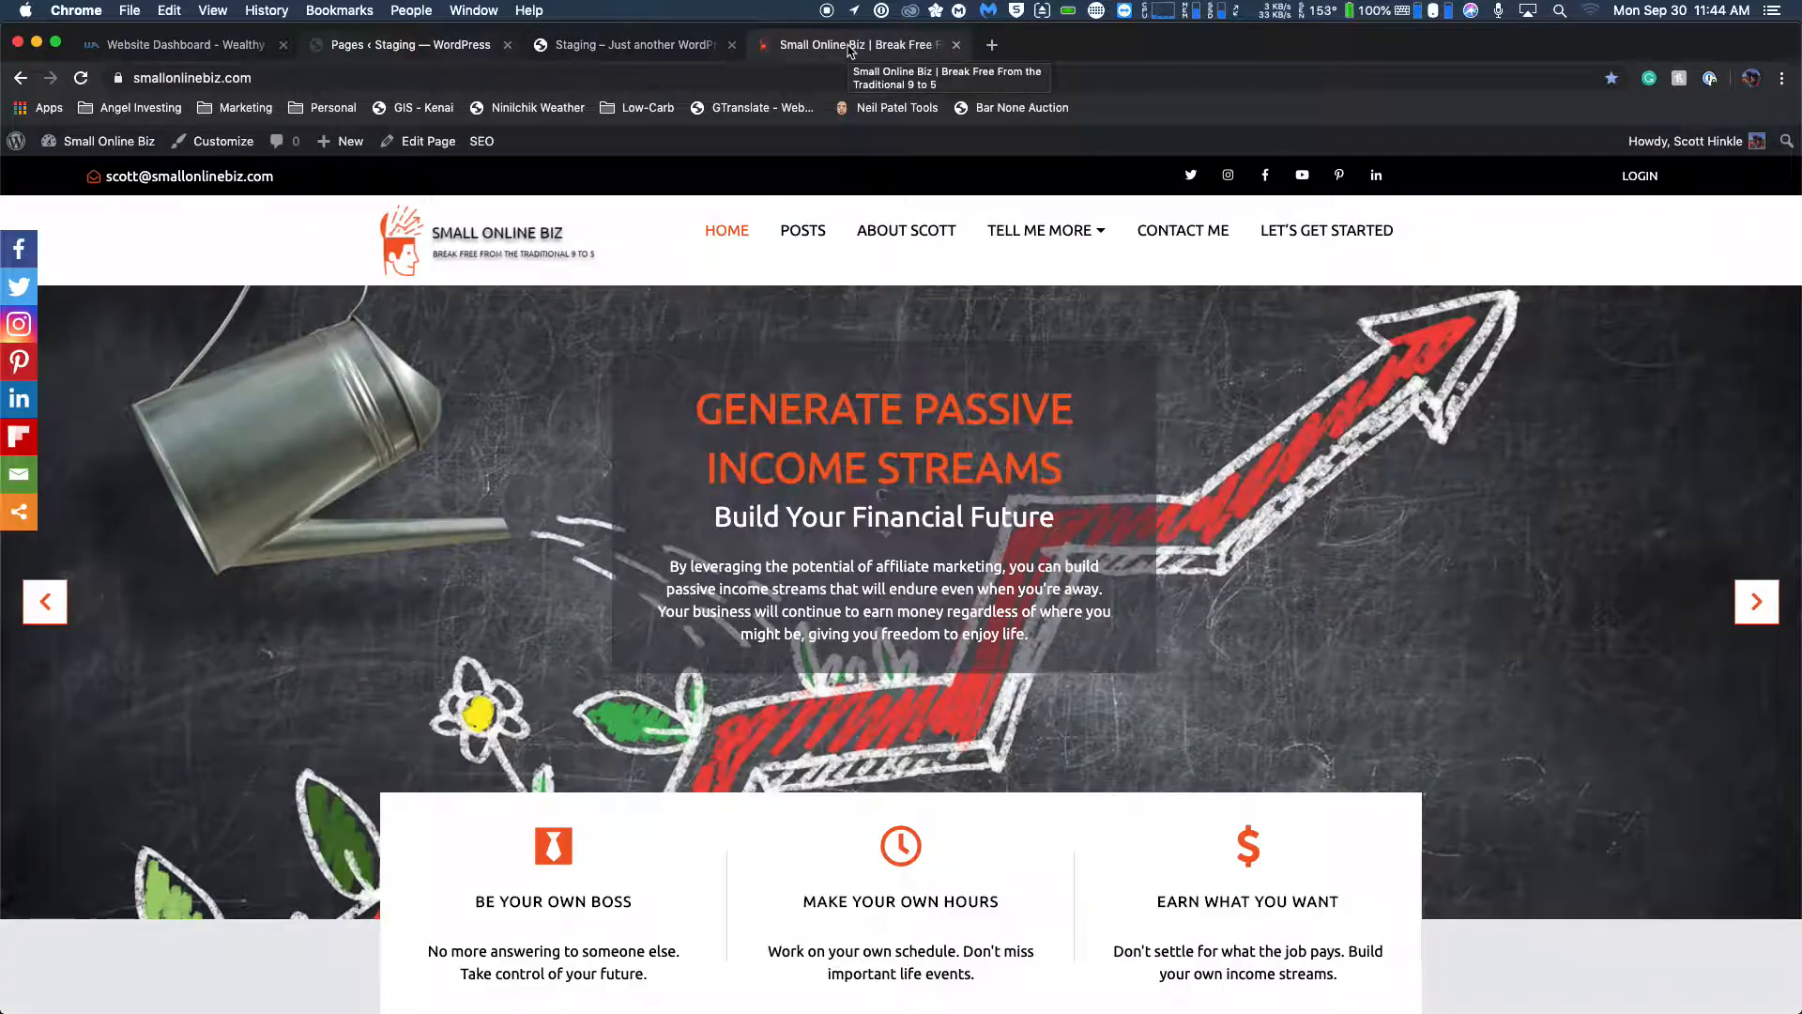
{"action": "left_click", "coordinate": [593, 52]}
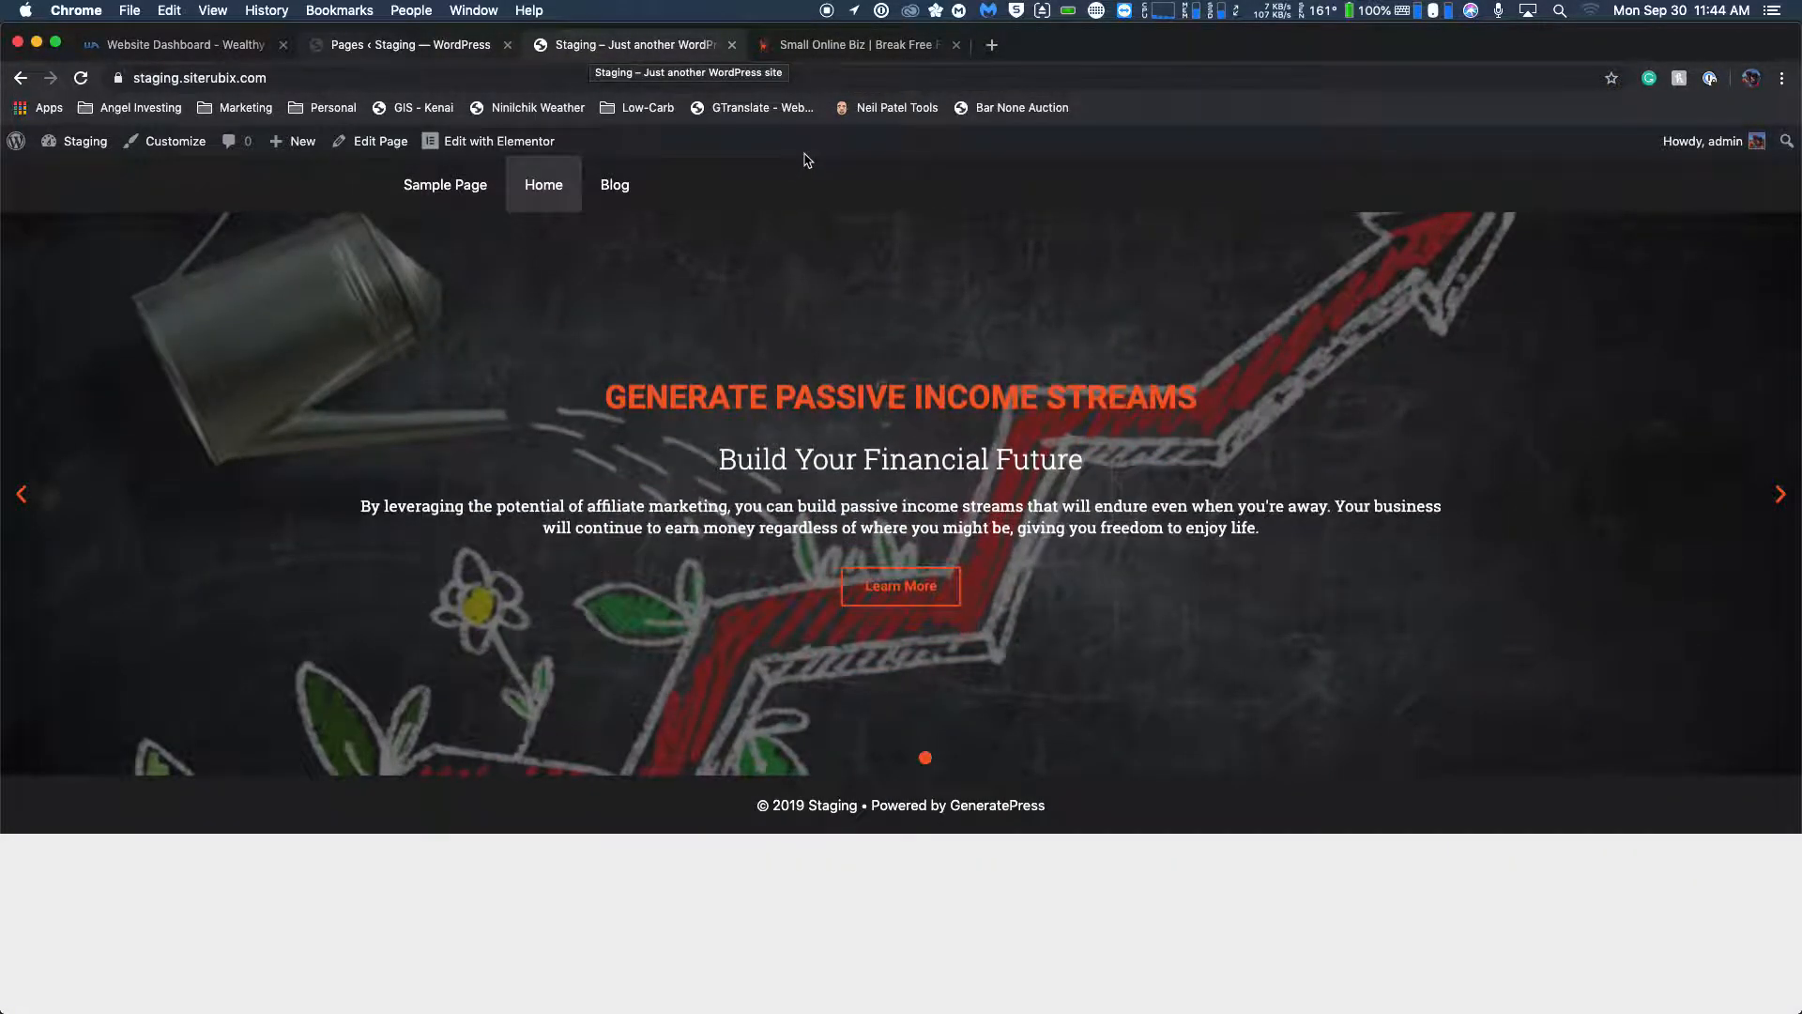
{"action": "left_click", "coordinate": [867, 48]}
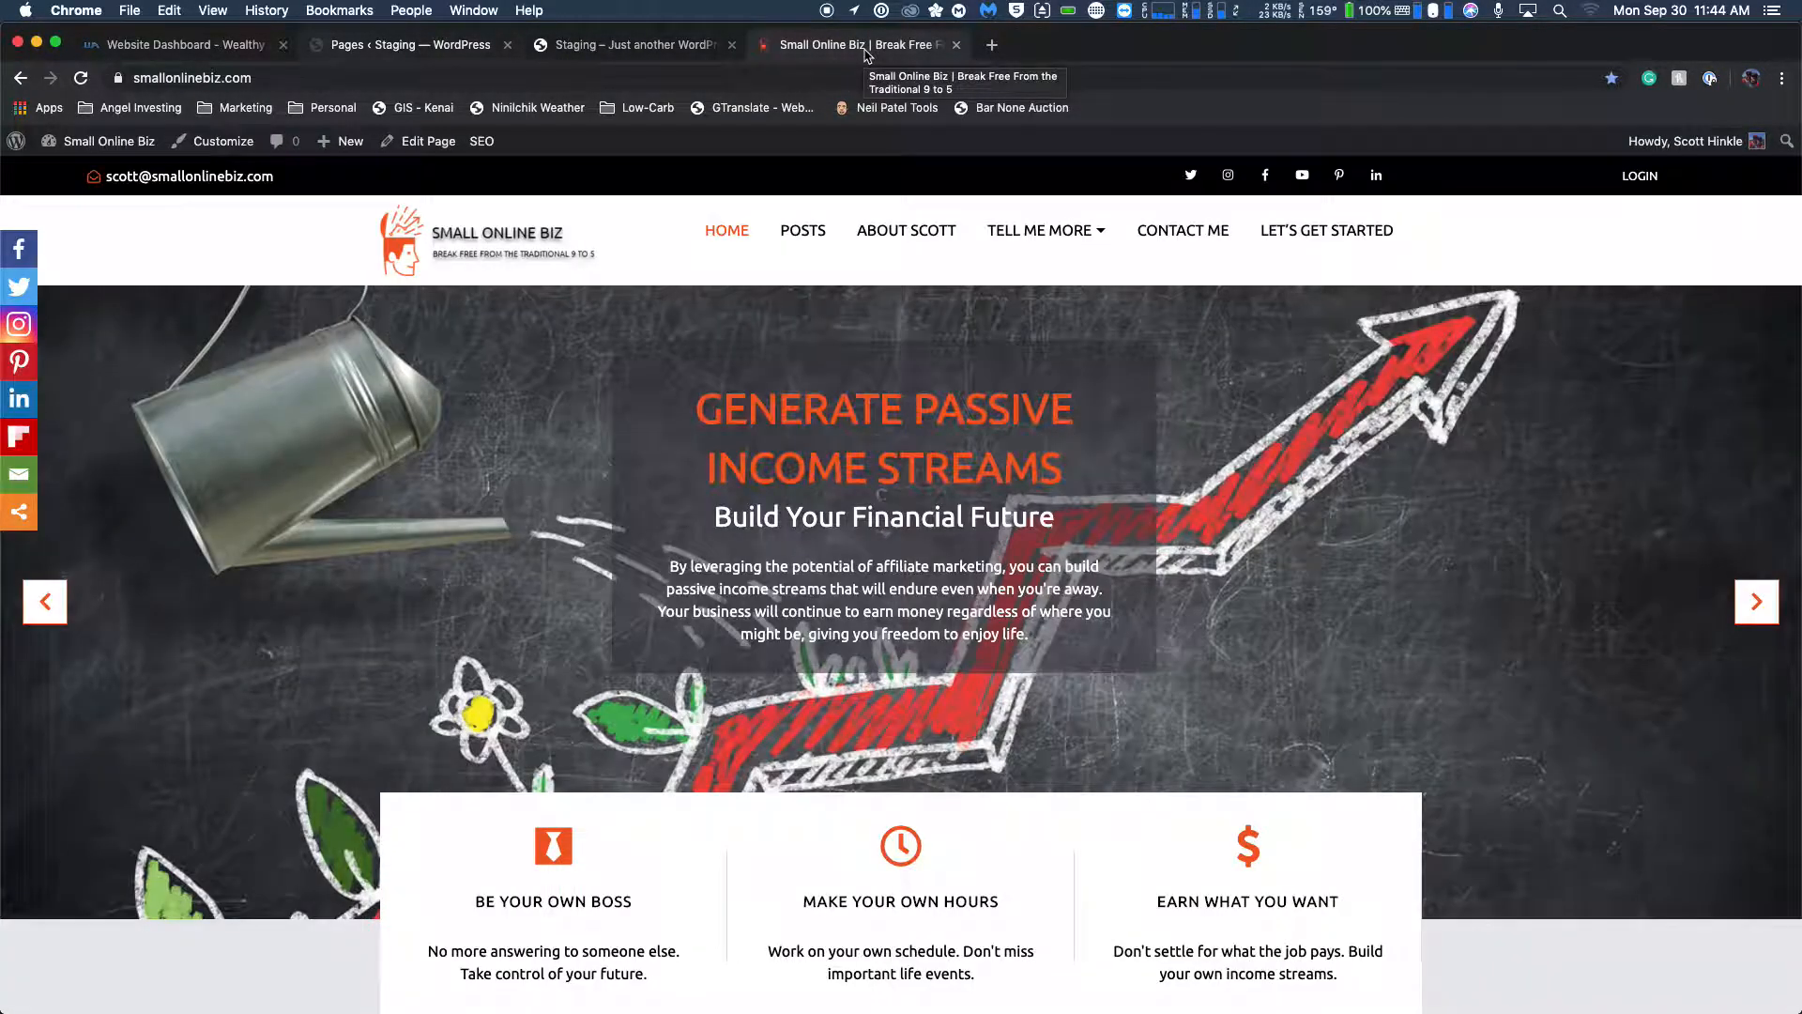
Open the staging site's Home page for editing in Elementor from its WordPress pages list.
{"action": "left_click", "coordinate": [627, 43]}
{"action": "left_click", "coordinate": [457, 48]}
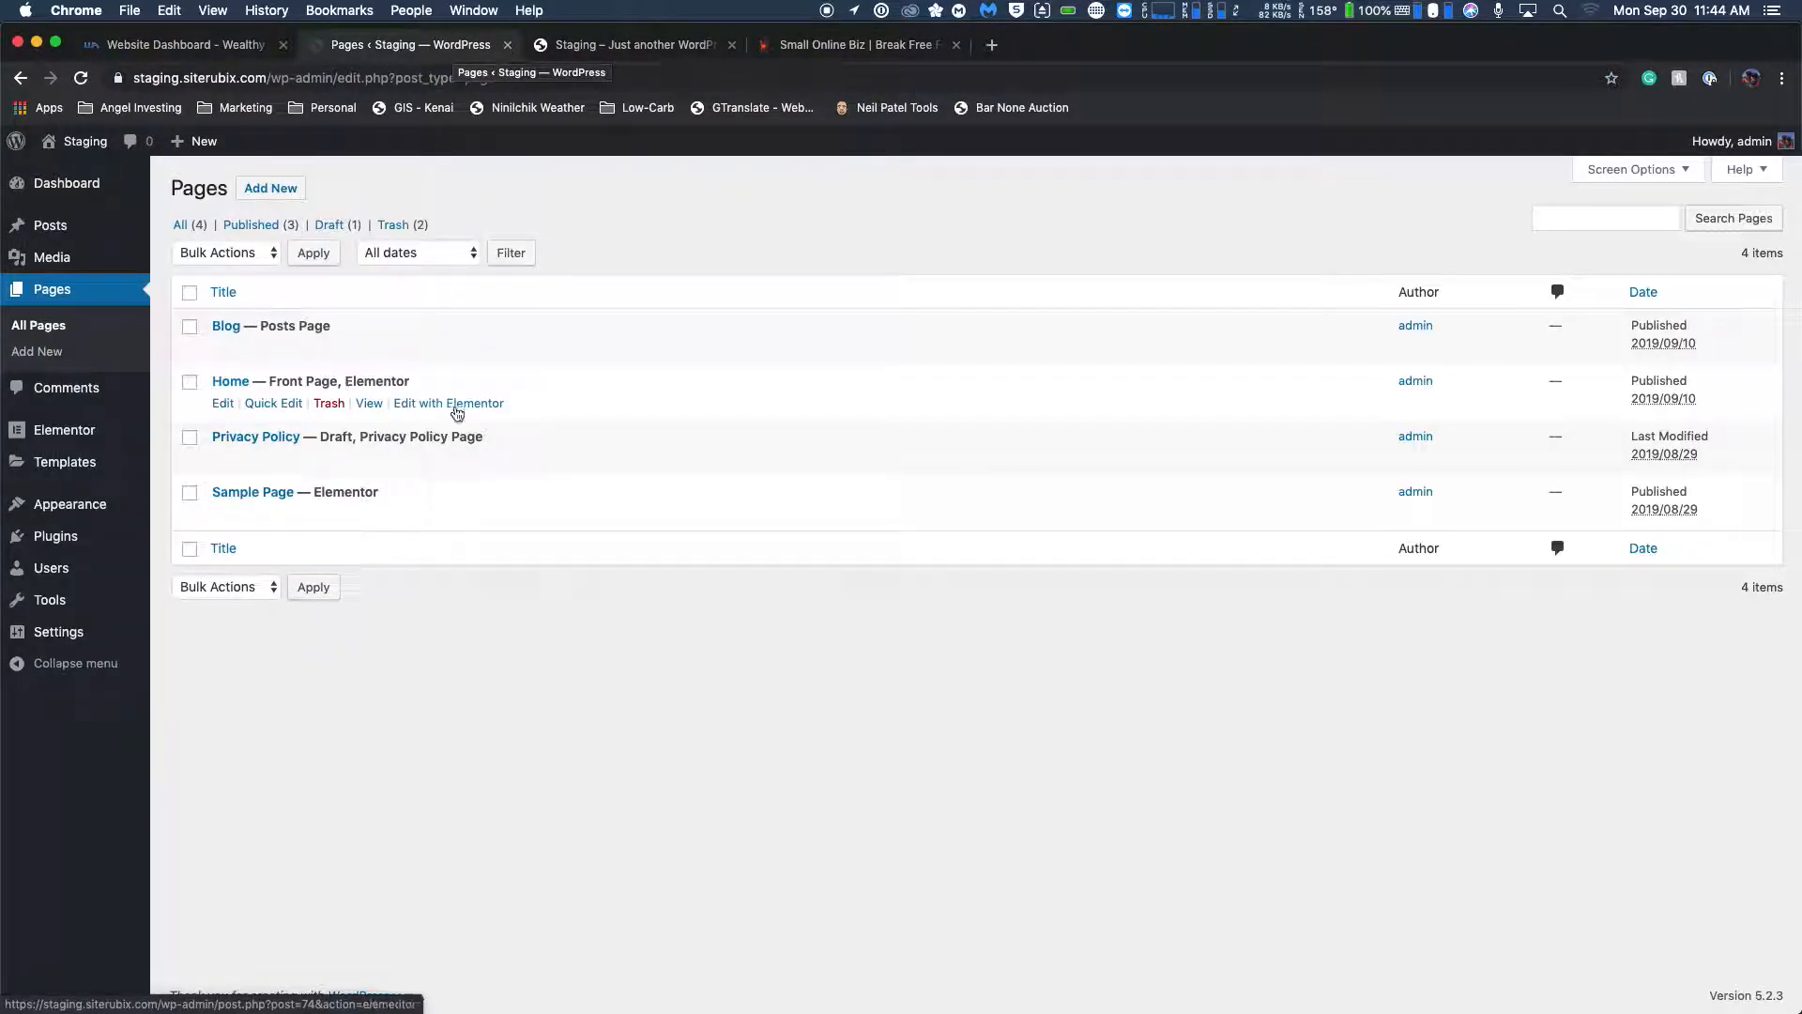
{"action": "left_click", "coordinate": [467, 404]}
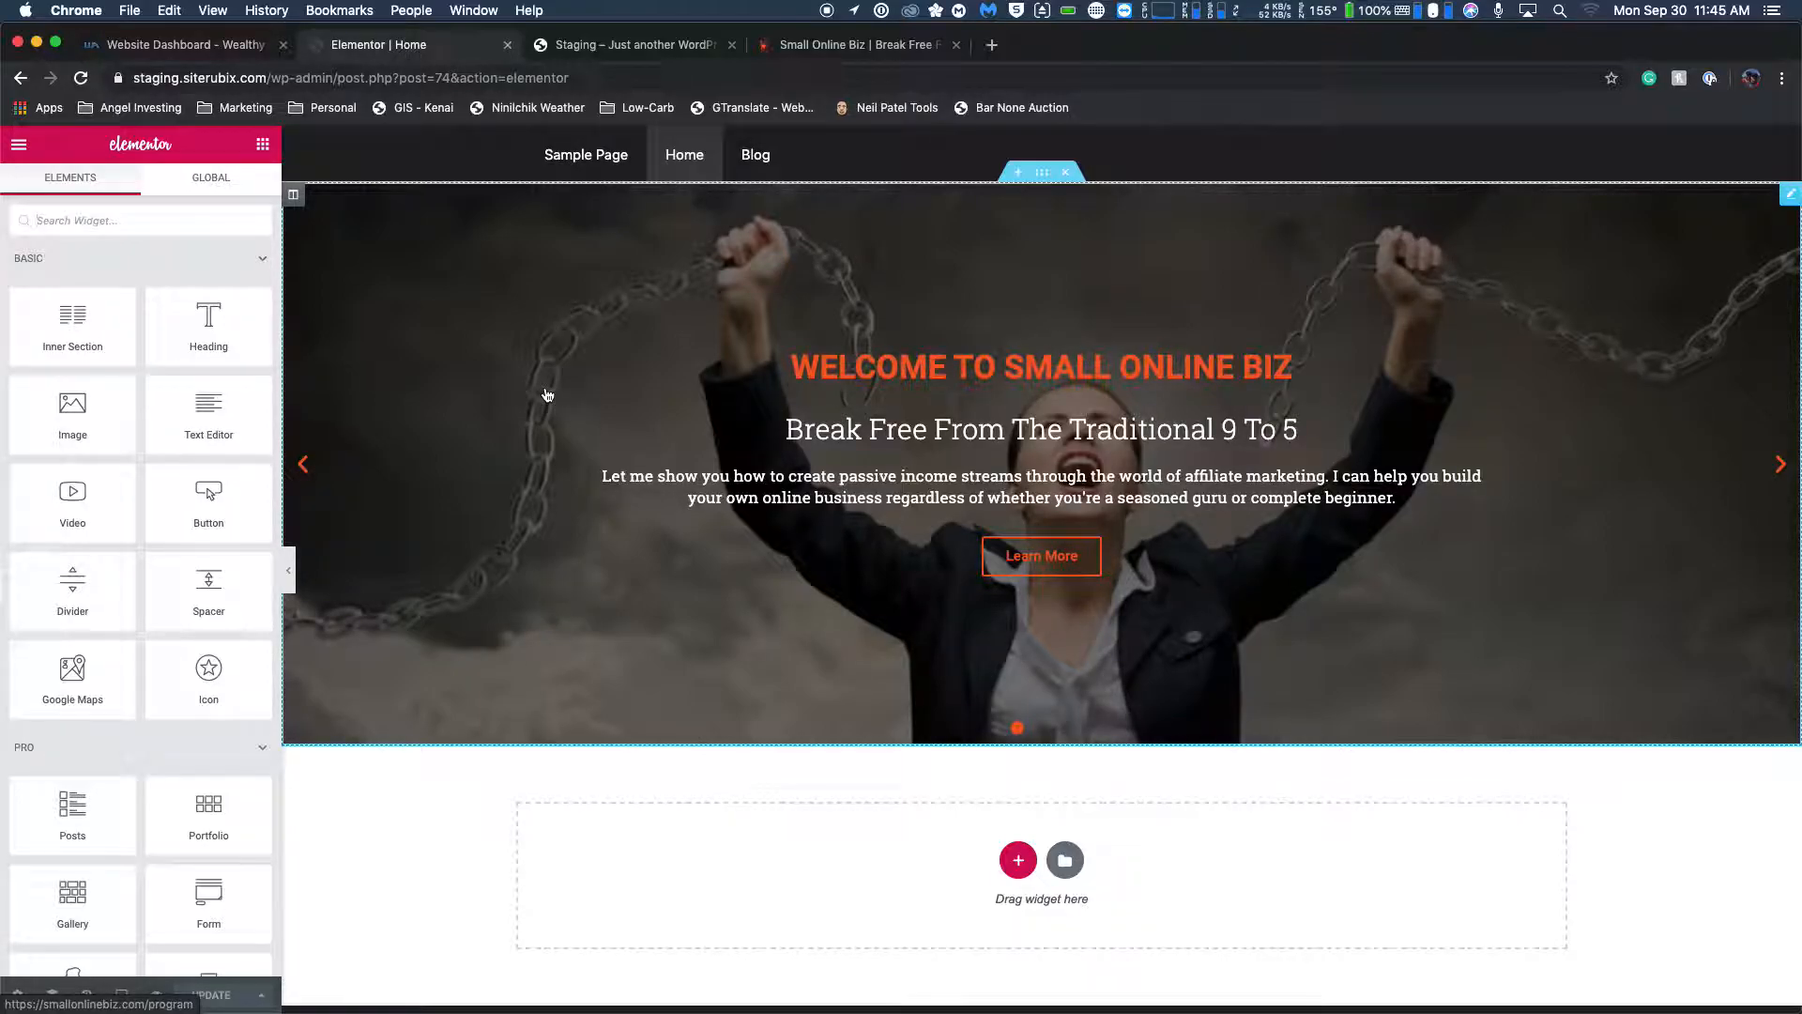
Look through the Elementor widgets from the Basic and Pro groups down to the Icon Box in General.
{"action": "scroll", "coordinate": [179, 413], "scroll_direction": "down", "scroll_amount": 2}
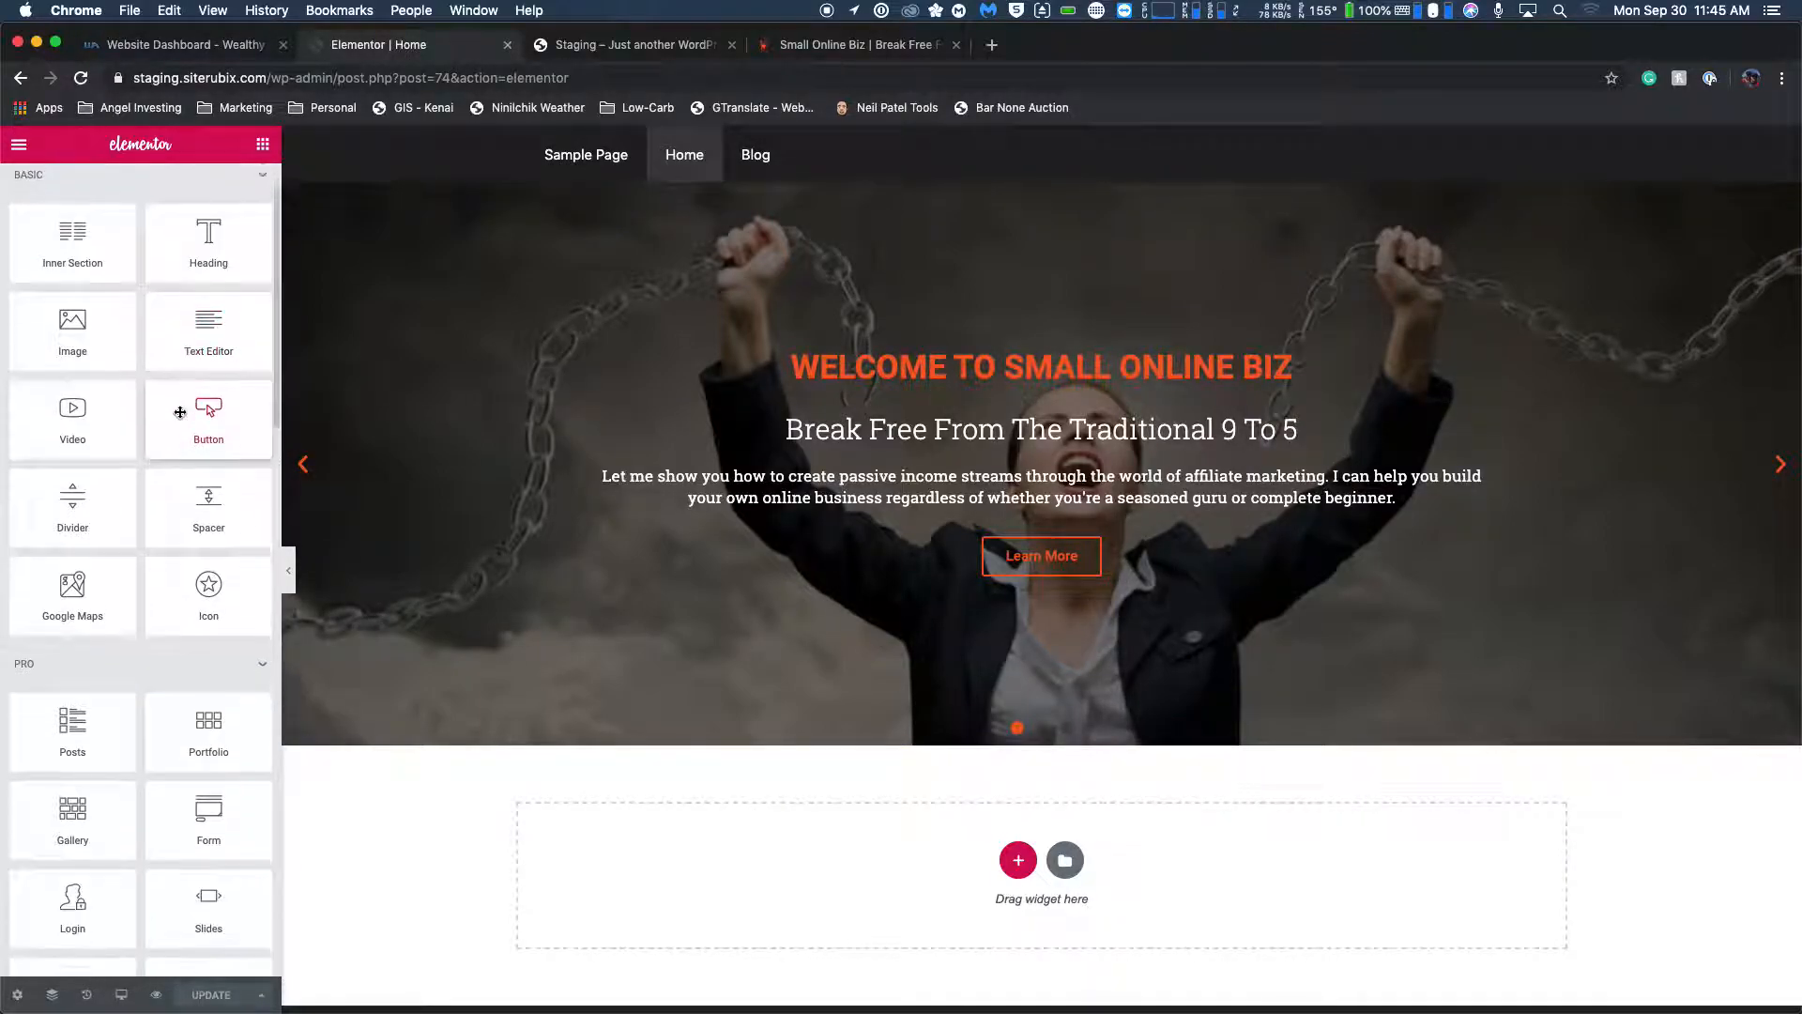
{"action": "scroll", "coordinate": [179, 413], "scroll_direction": "down", "scroll_amount": 3}
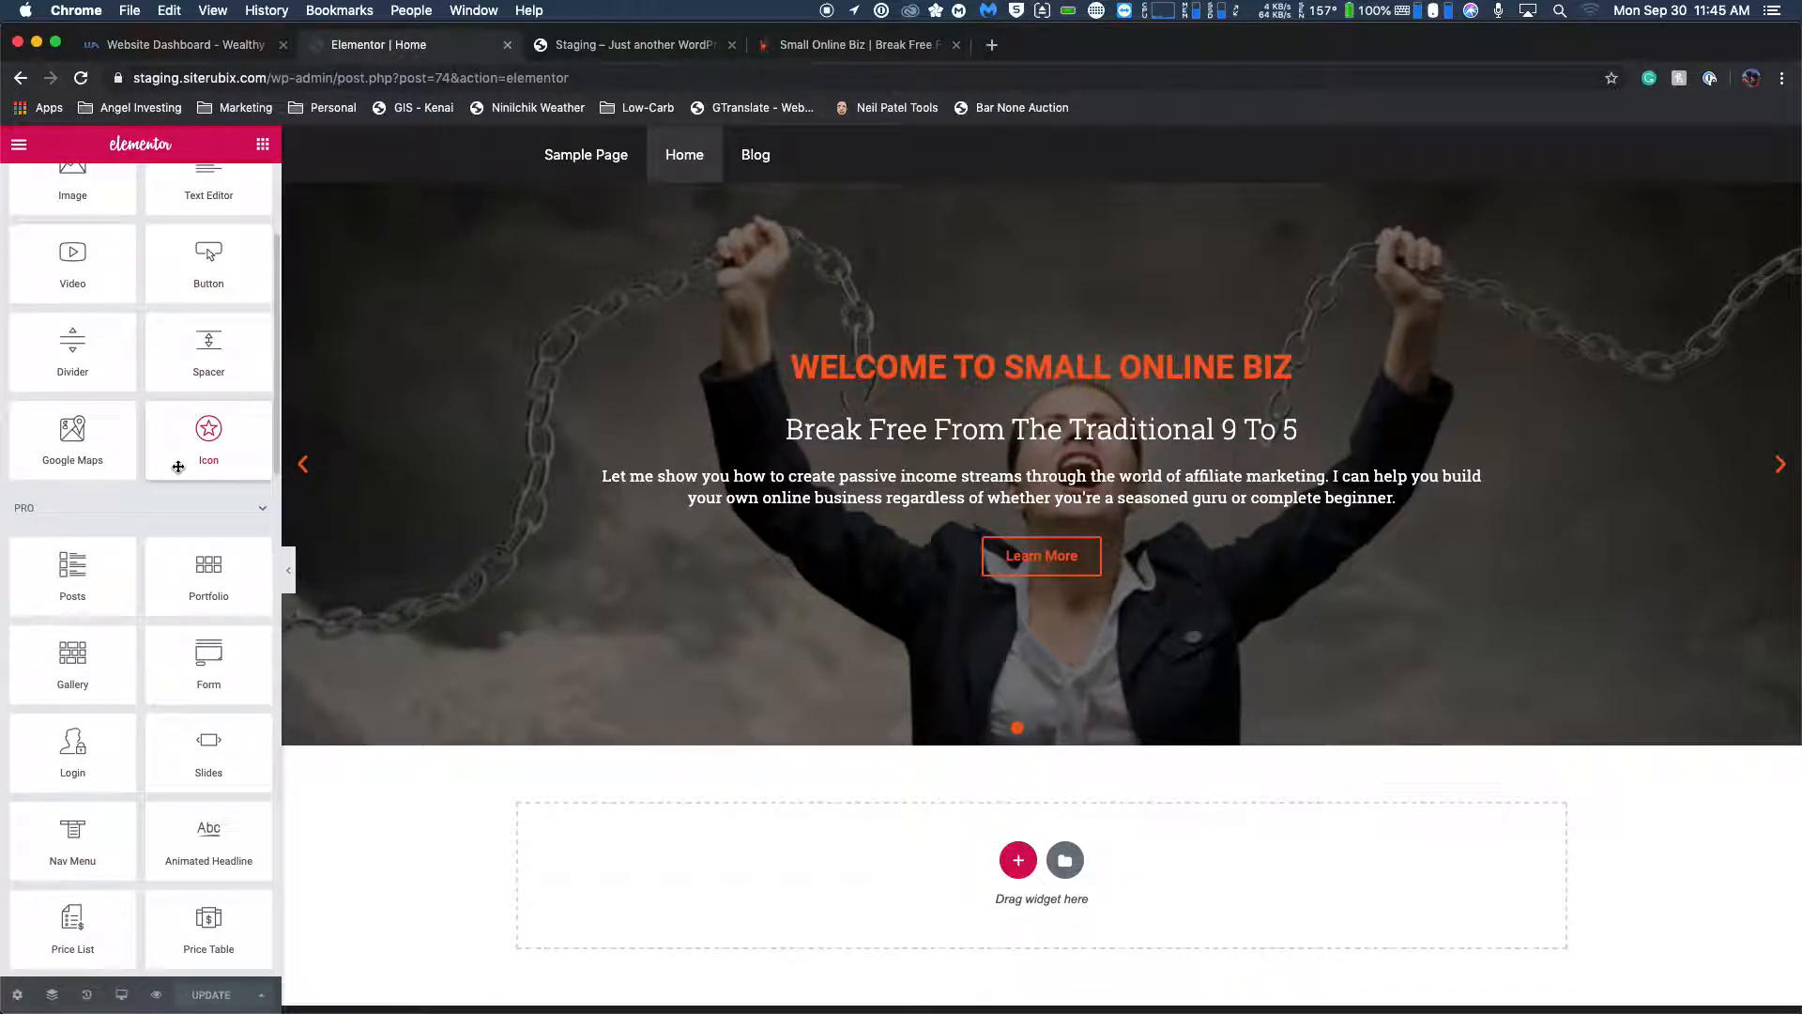
{"action": "scroll", "coordinate": [175, 466], "scroll_direction": "down", "scroll_amount": 1}
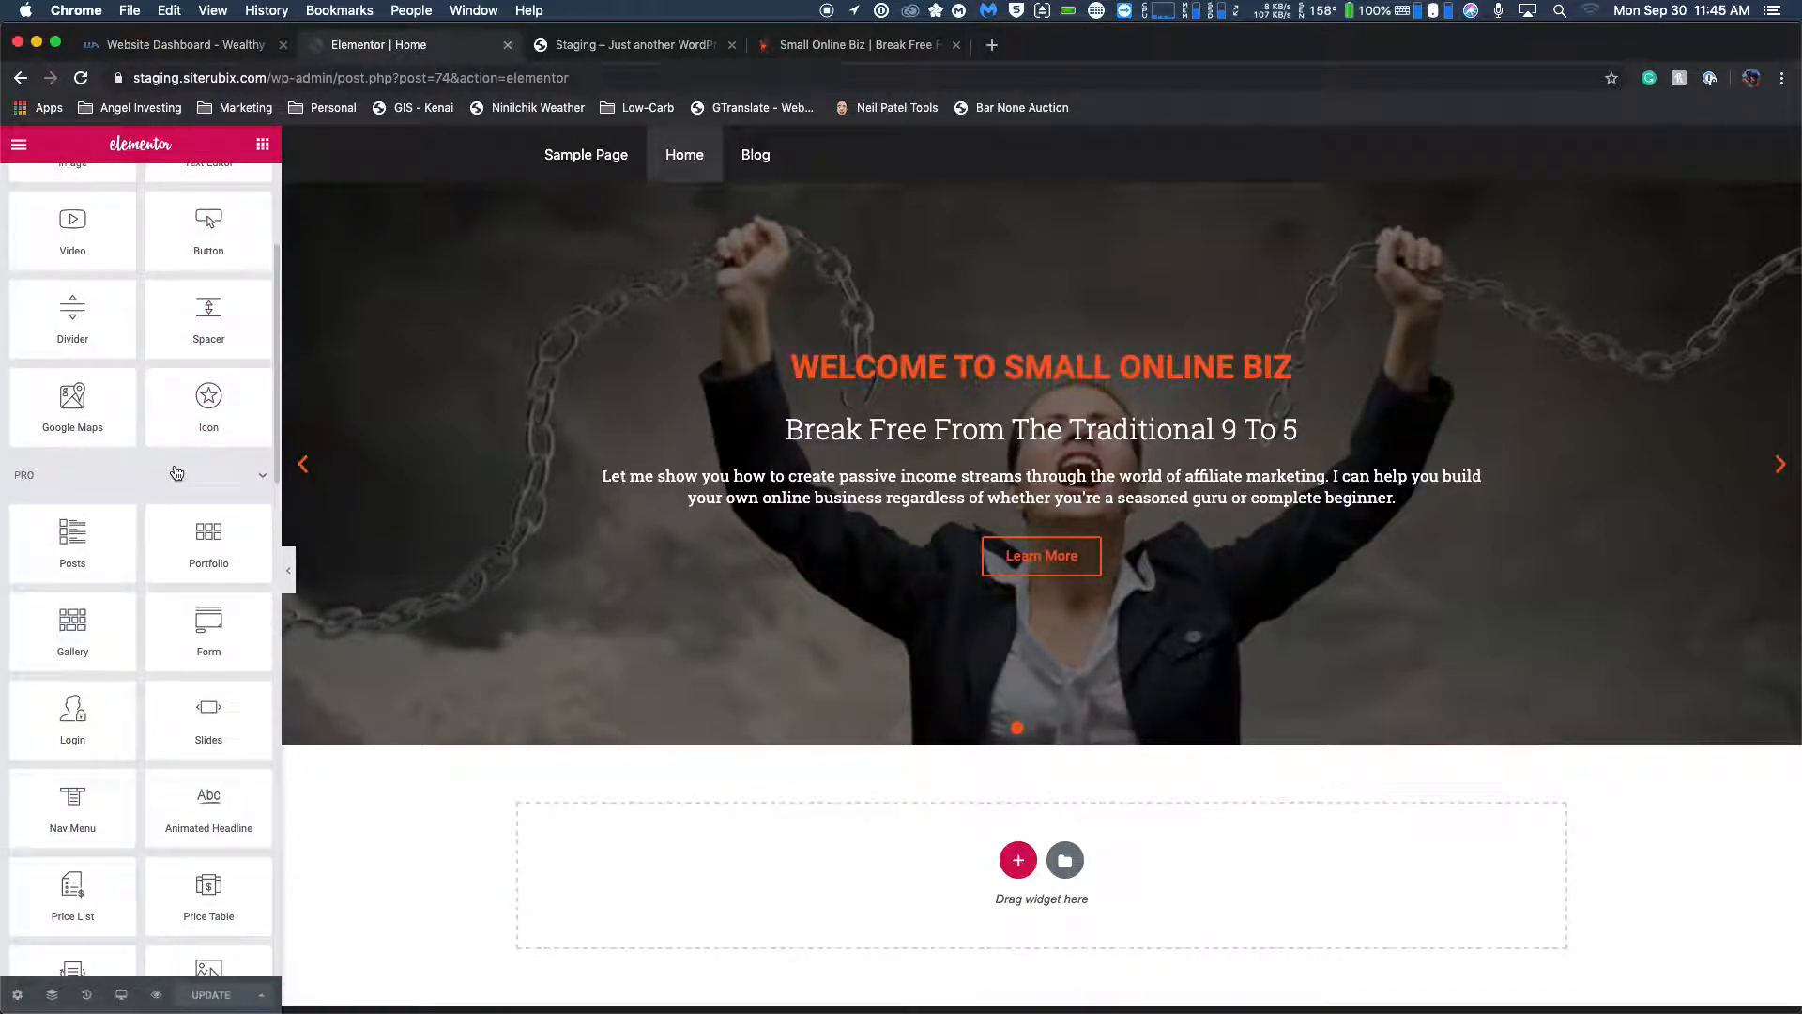
{"action": "scroll", "coordinate": [177, 472], "scroll_direction": "down", "scroll_amount": 4}
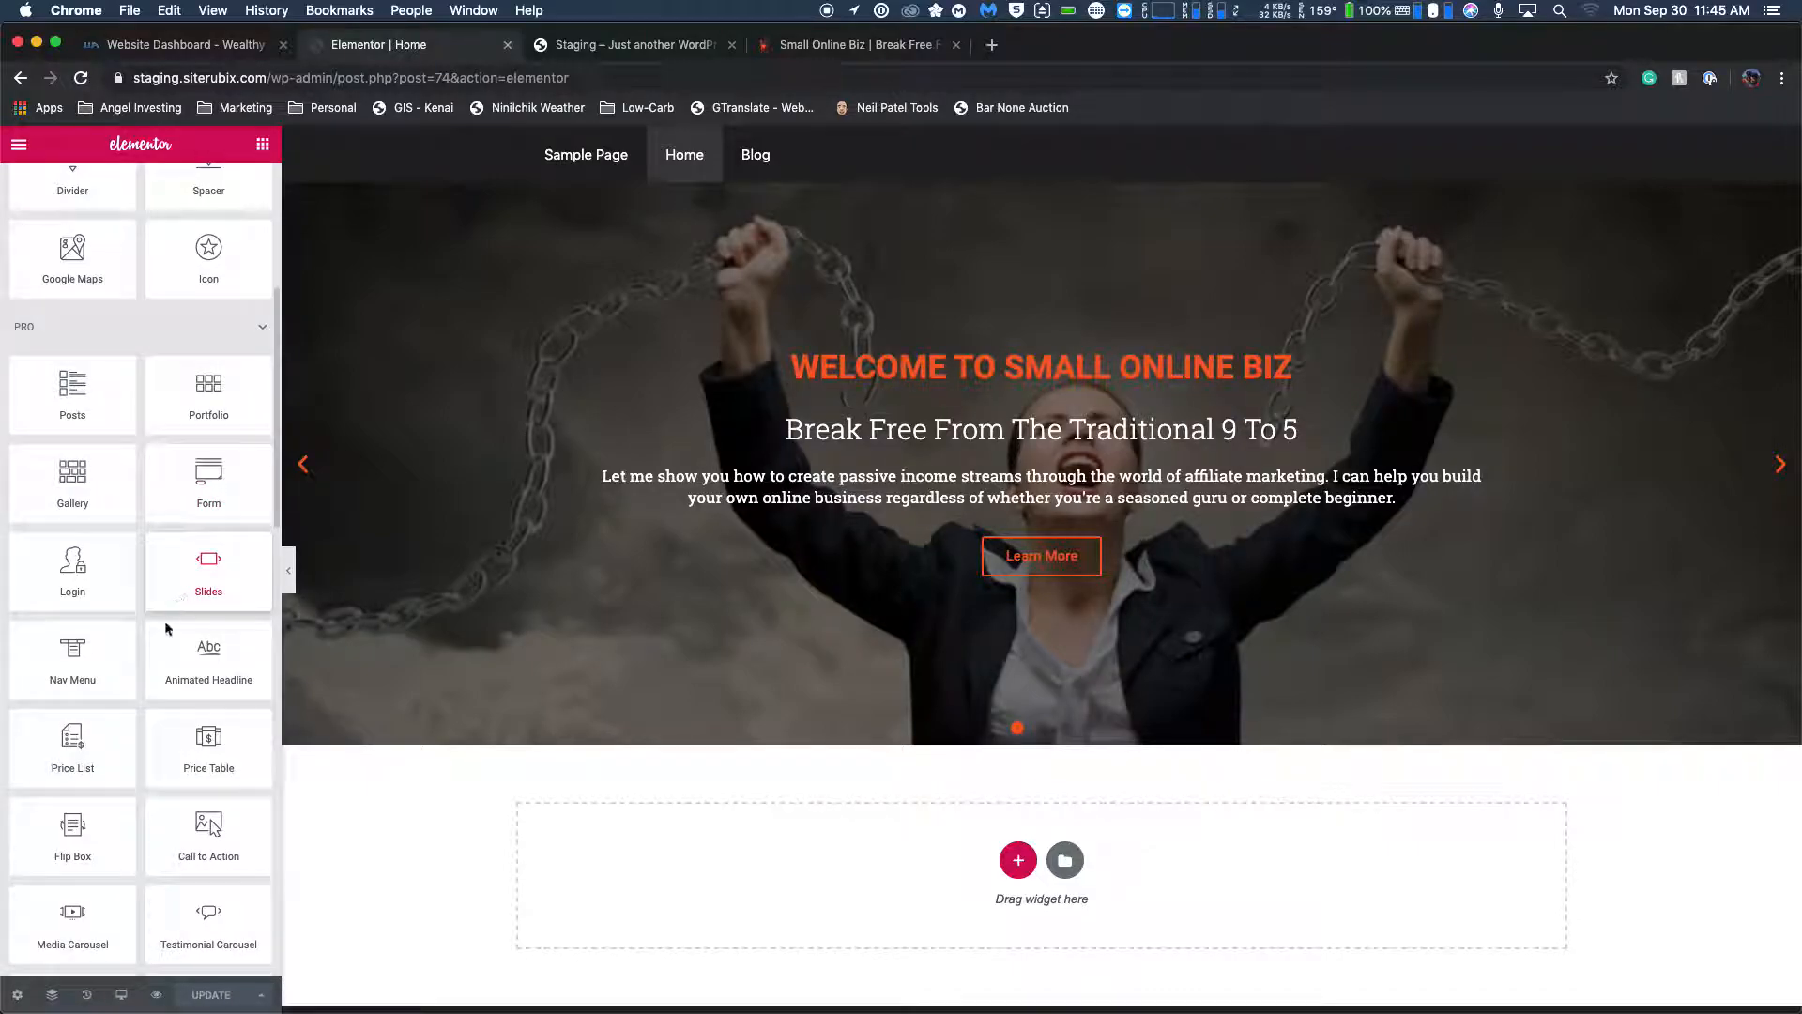
{"action": "scroll", "coordinate": [171, 614], "scroll_direction": "down", "scroll_amount": 6}
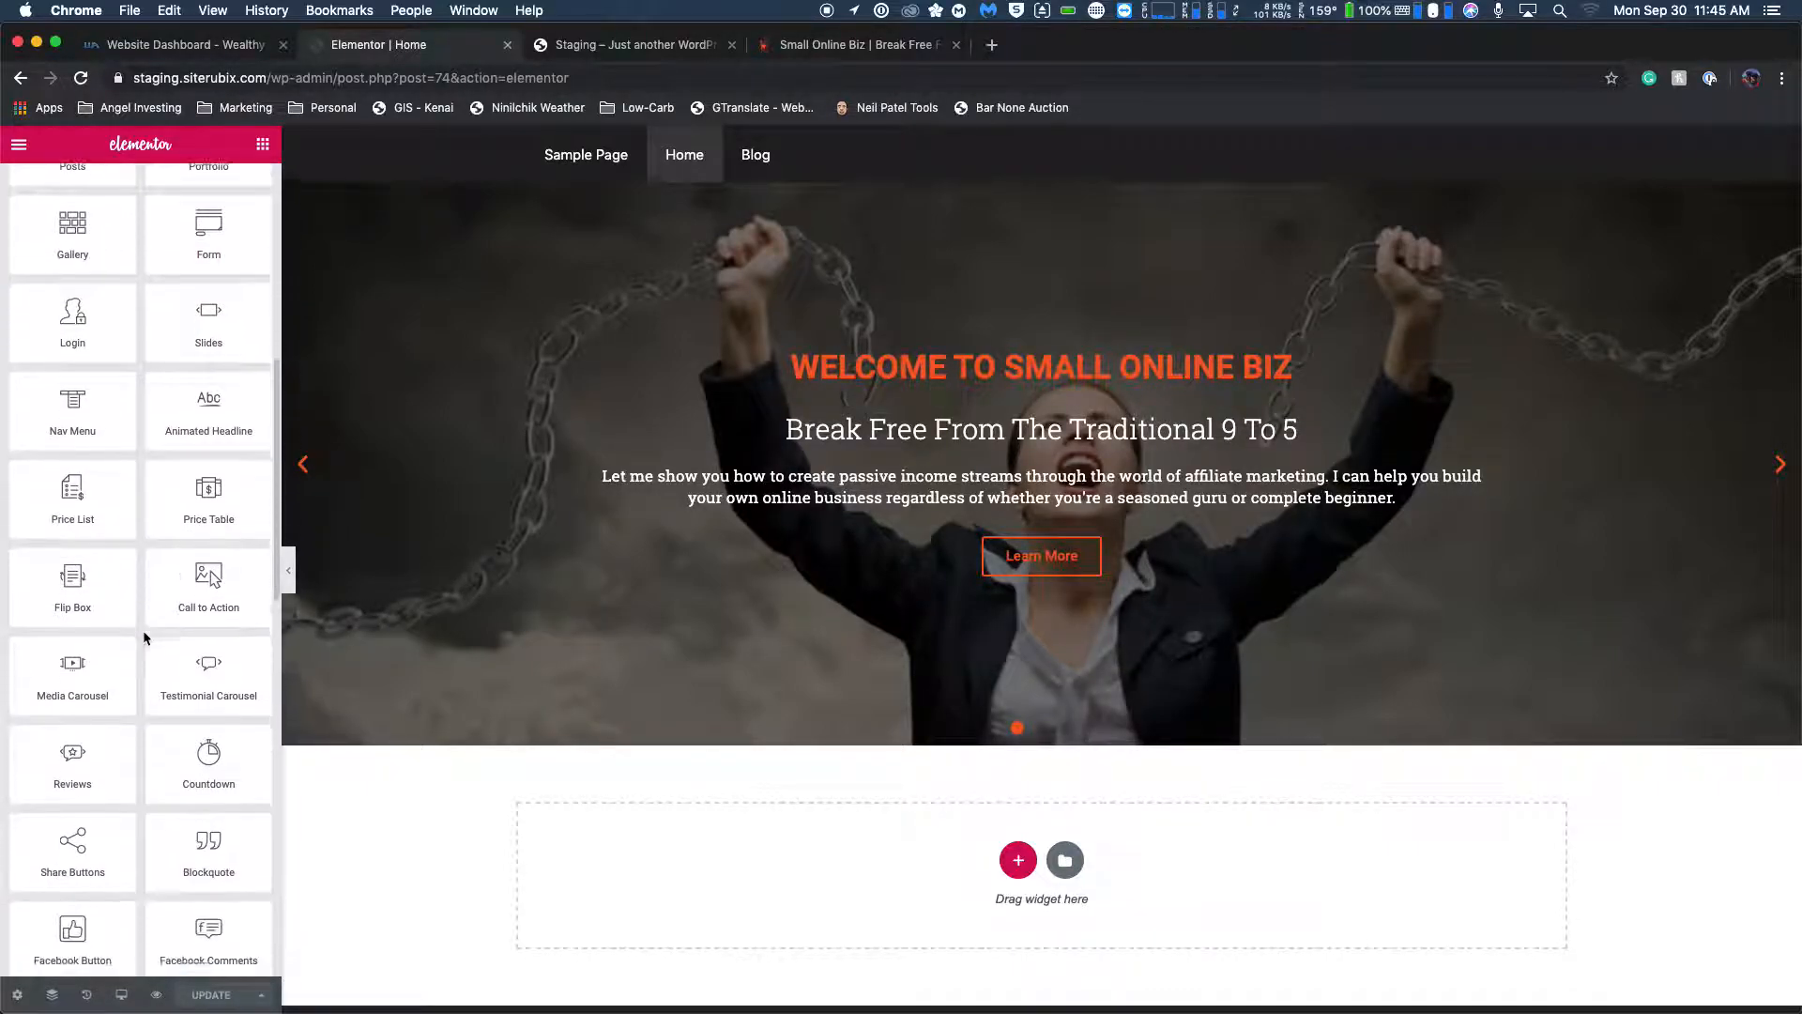
{"action": "scroll", "coordinate": [144, 634], "scroll_direction": "down", "scroll_amount": 10}
{"action": "mouse_move", "coordinate": [214, 858]}
{"action": "left_mouse_down"}
{"action": "mouse_move", "coordinate": [252, 845]}
{"action": "mouse_move", "coordinate": [215, 855]}
{"action": "left_mouse_up"}
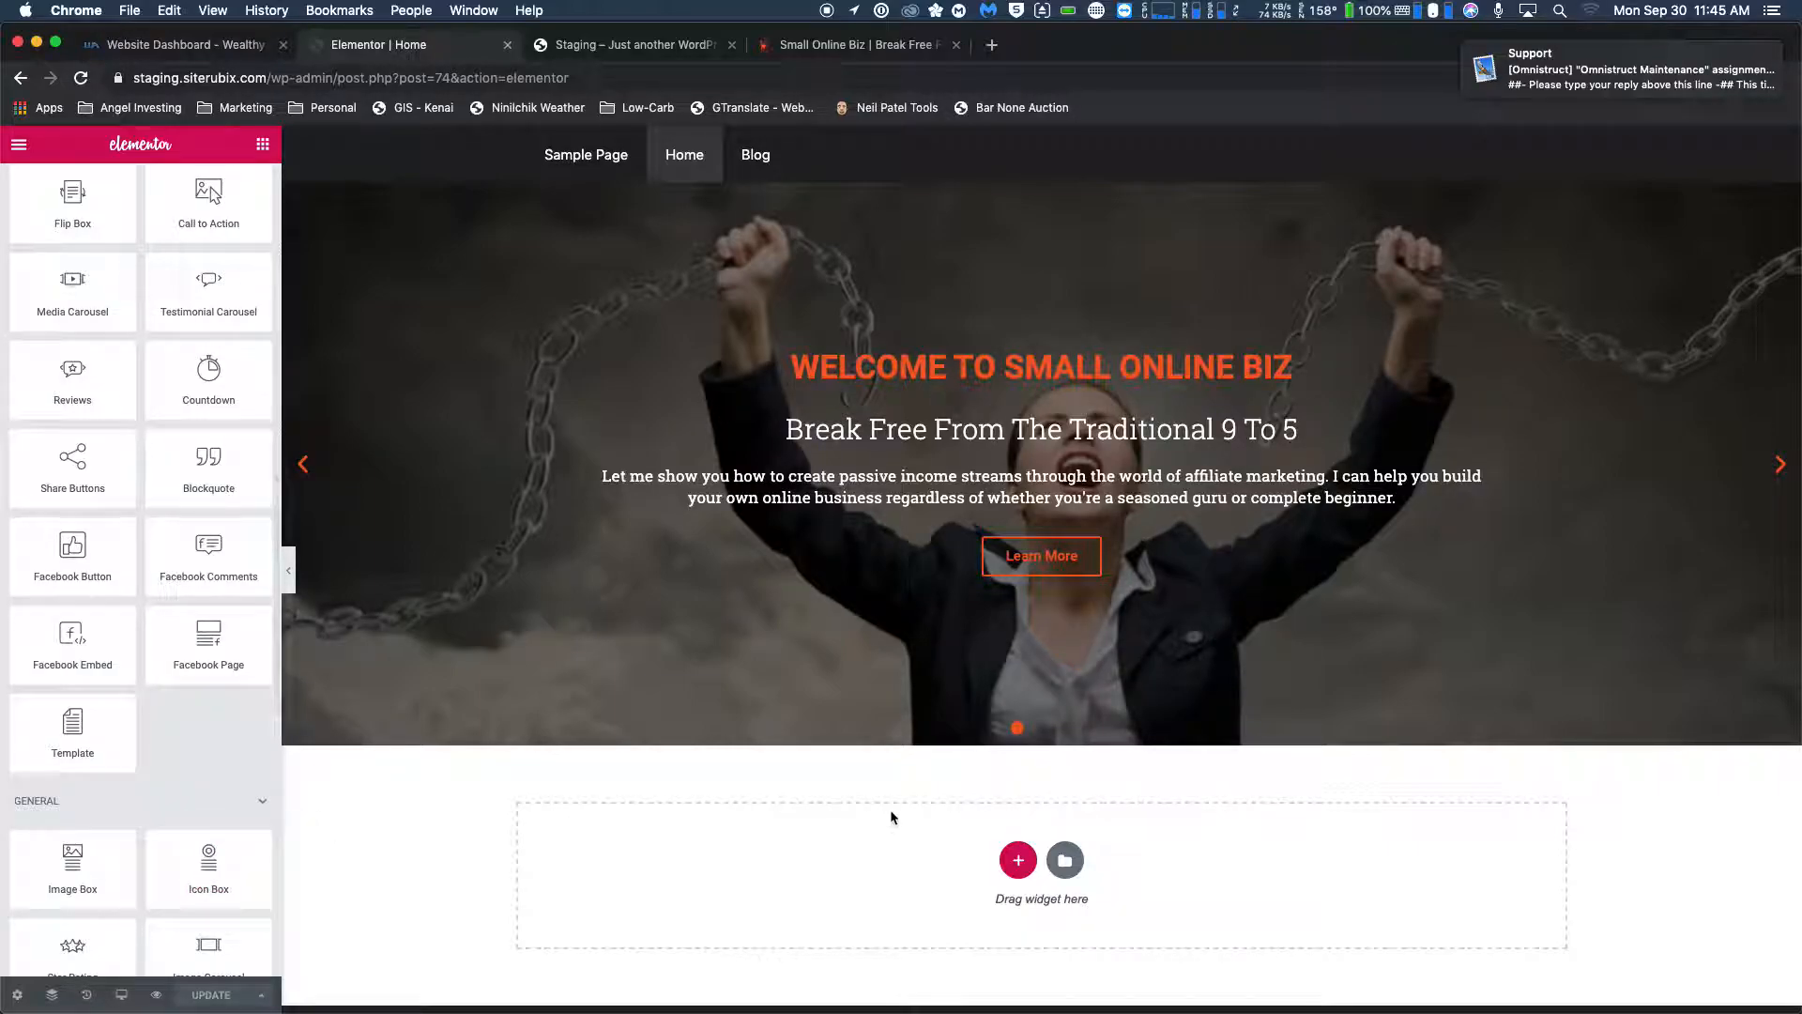
Add a new section with three equal columns directly below the slider on the Home page.
{"action": "scroll", "coordinate": [933, 835], "scroll_direction": "down", "scroll_amount": 2}
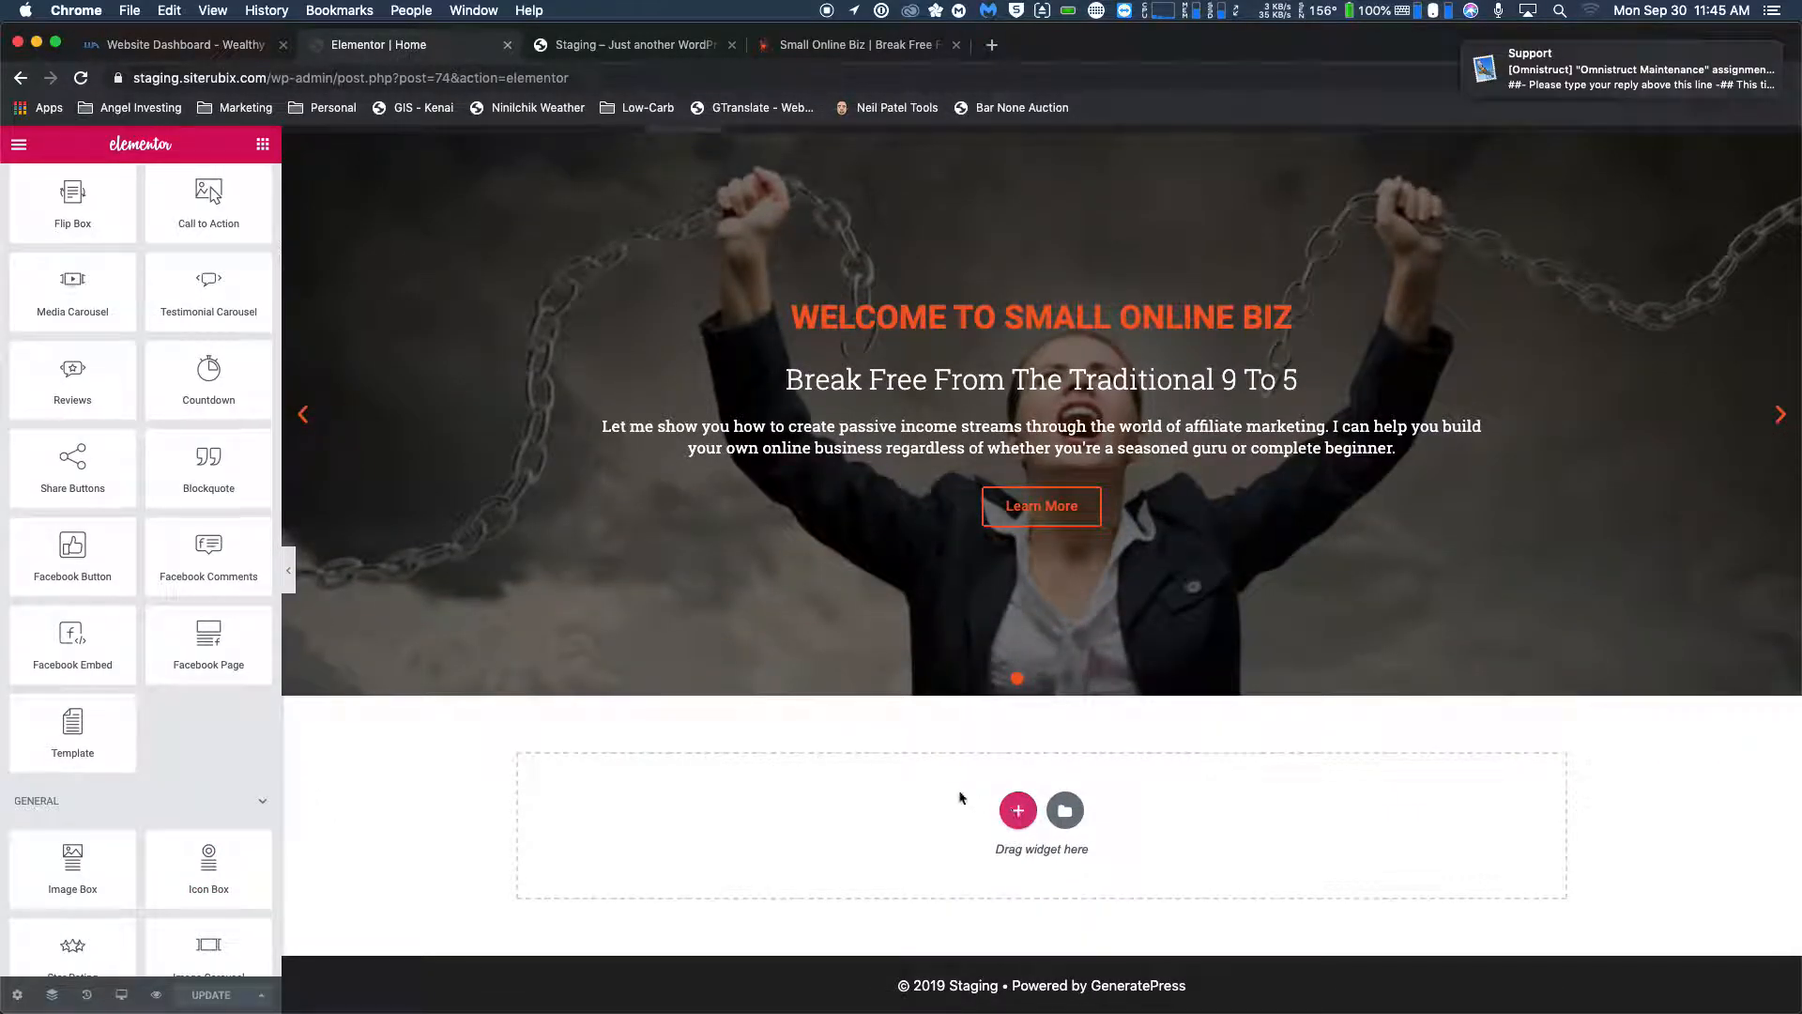
{"action": "left_click", "coordinate": [1019, 810]}
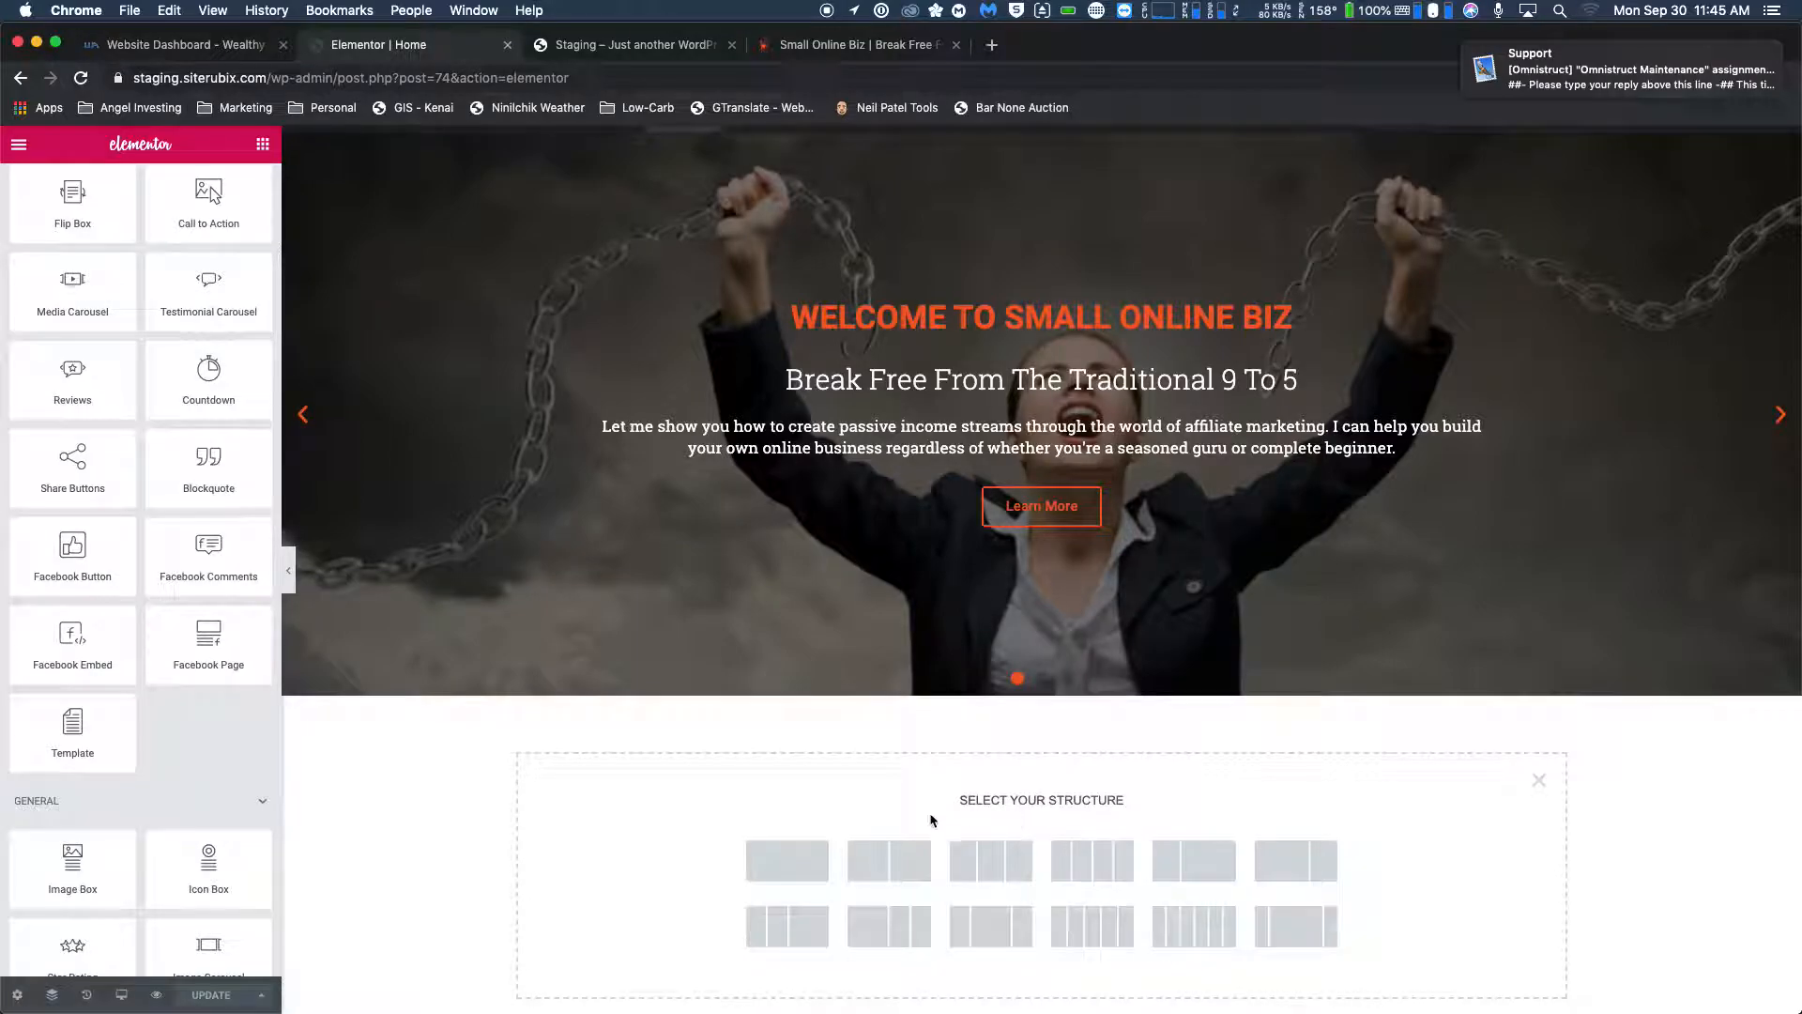
{"action": "left_click", "coordinate": [995, 868]}
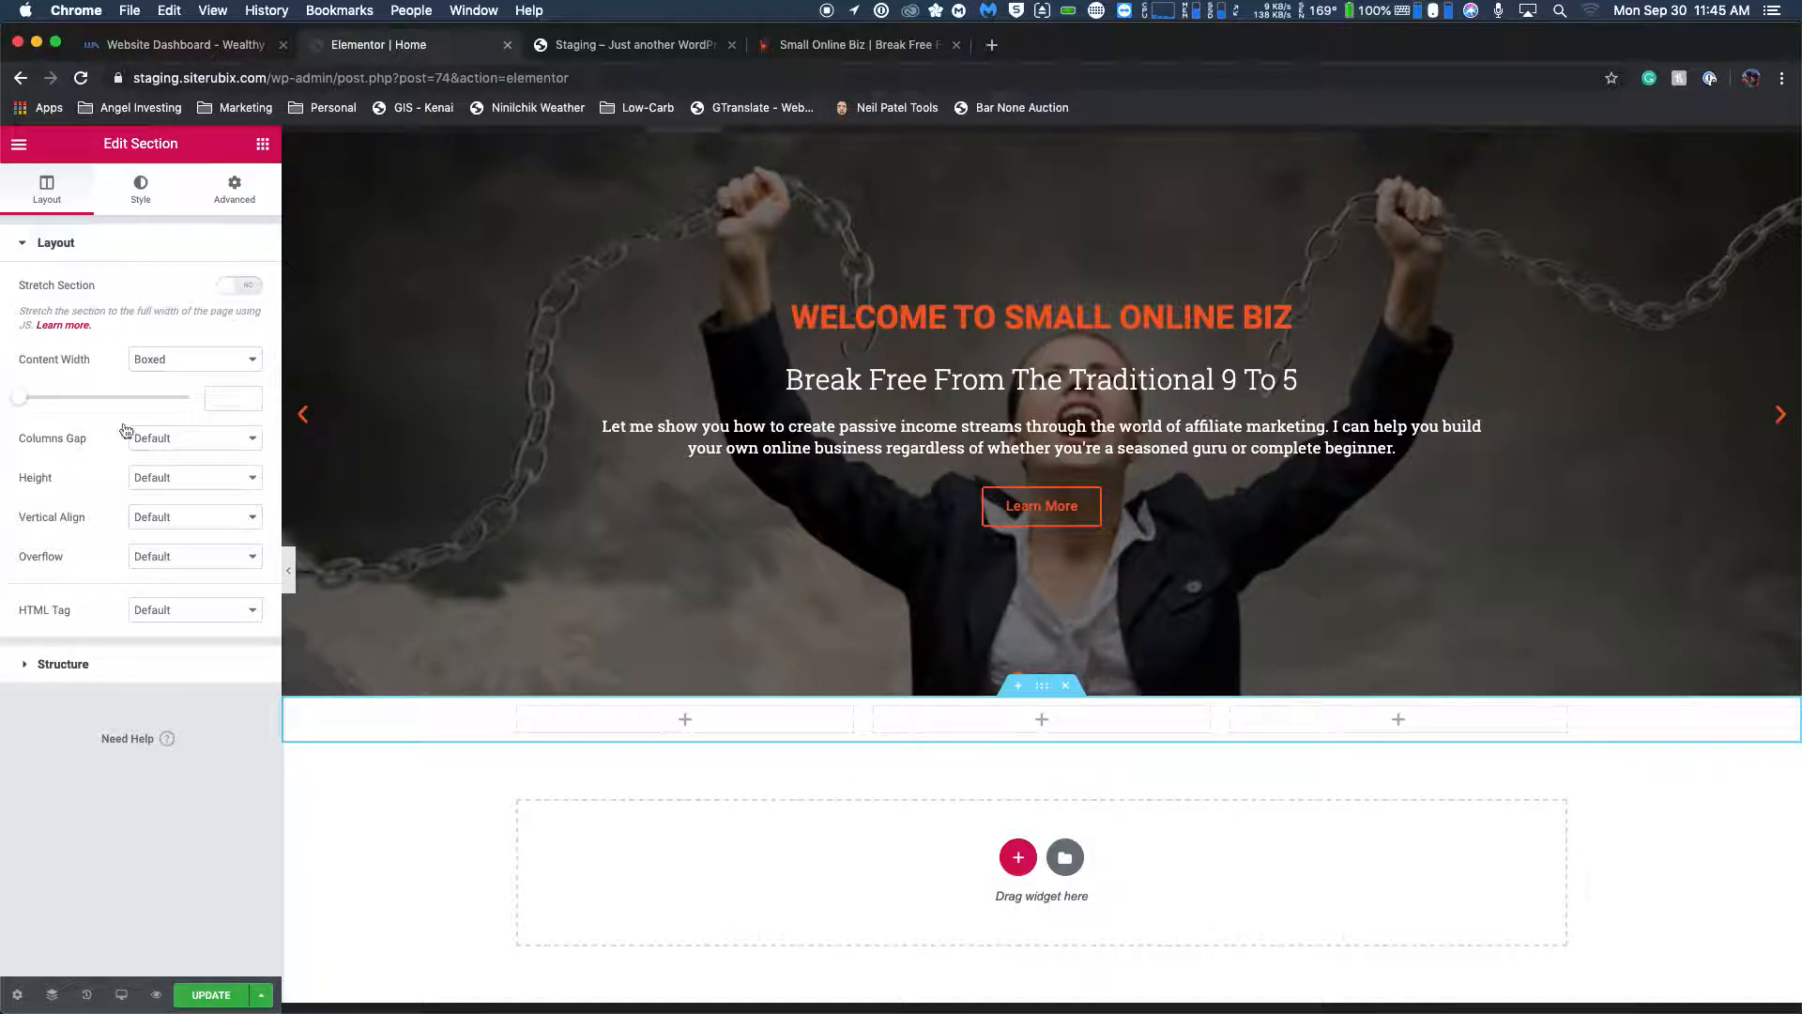
Place an Icon Box widget in the first column of the new three-column section.
{"action": "left_click", "coordinate": [263, 145]}
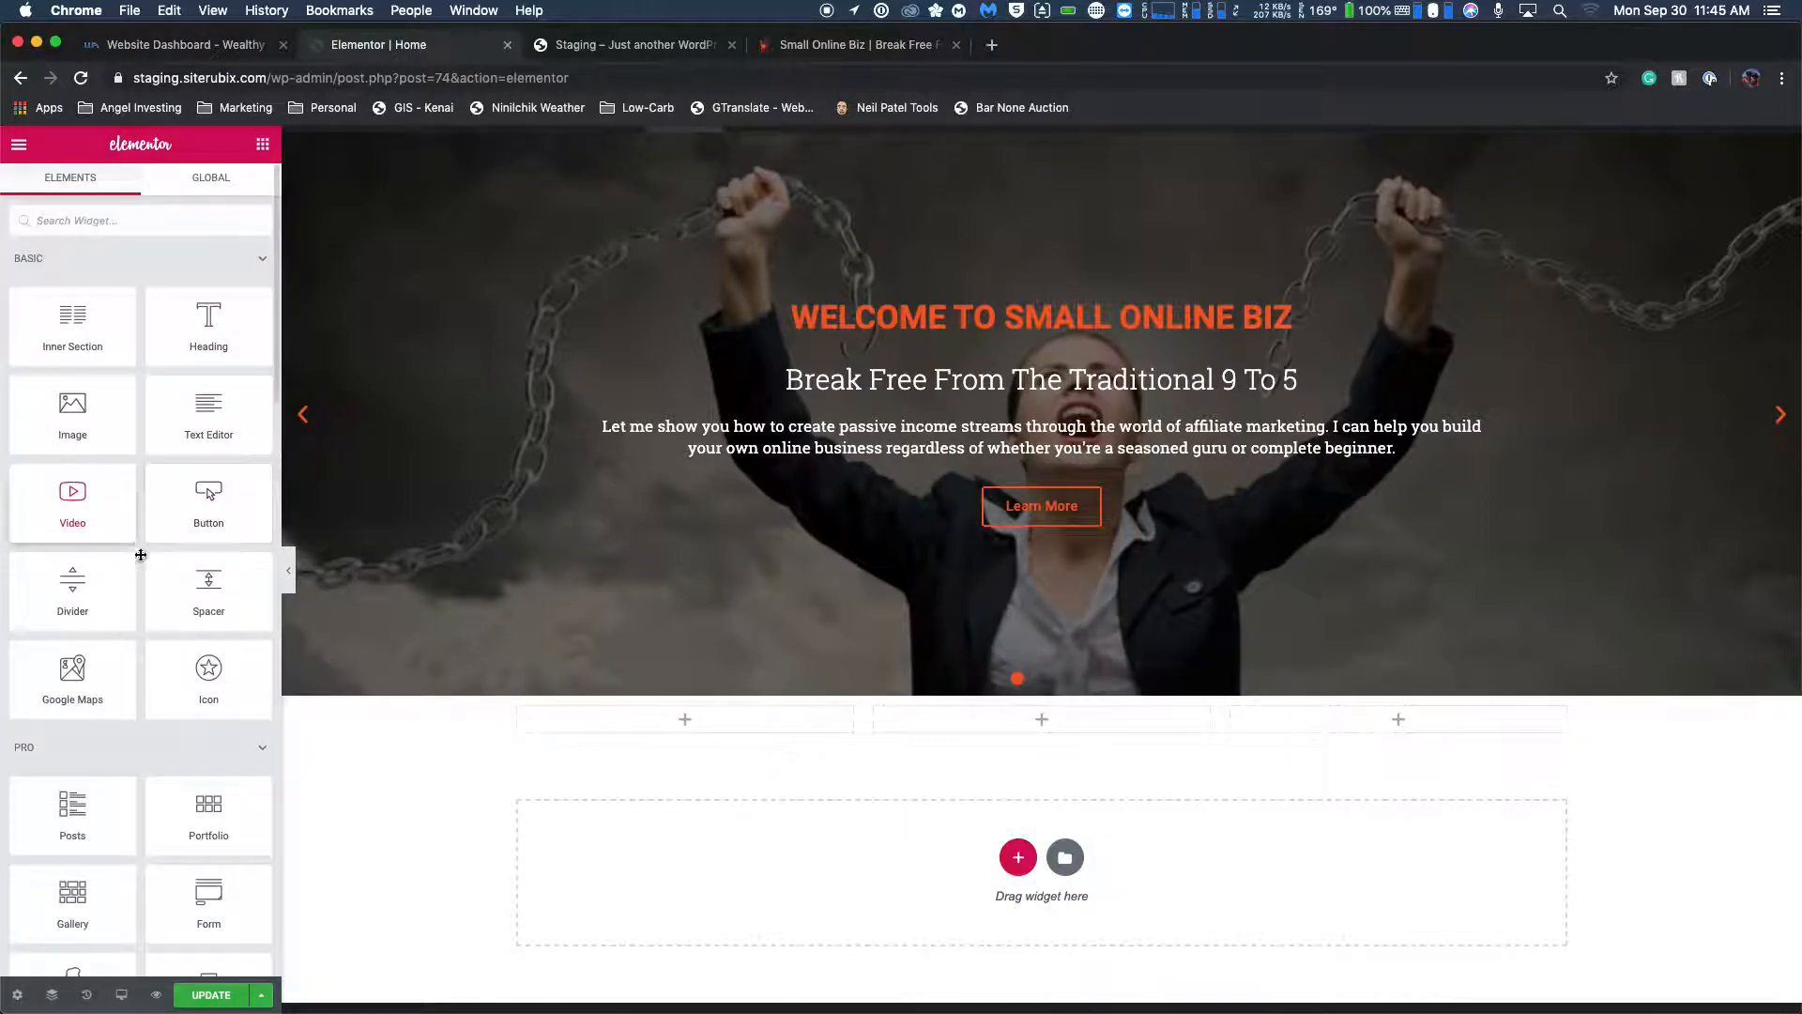
{"action": "scroll", "coordinate": [198, 812], "scroll_direction": "down", "scroll_amount": 10}
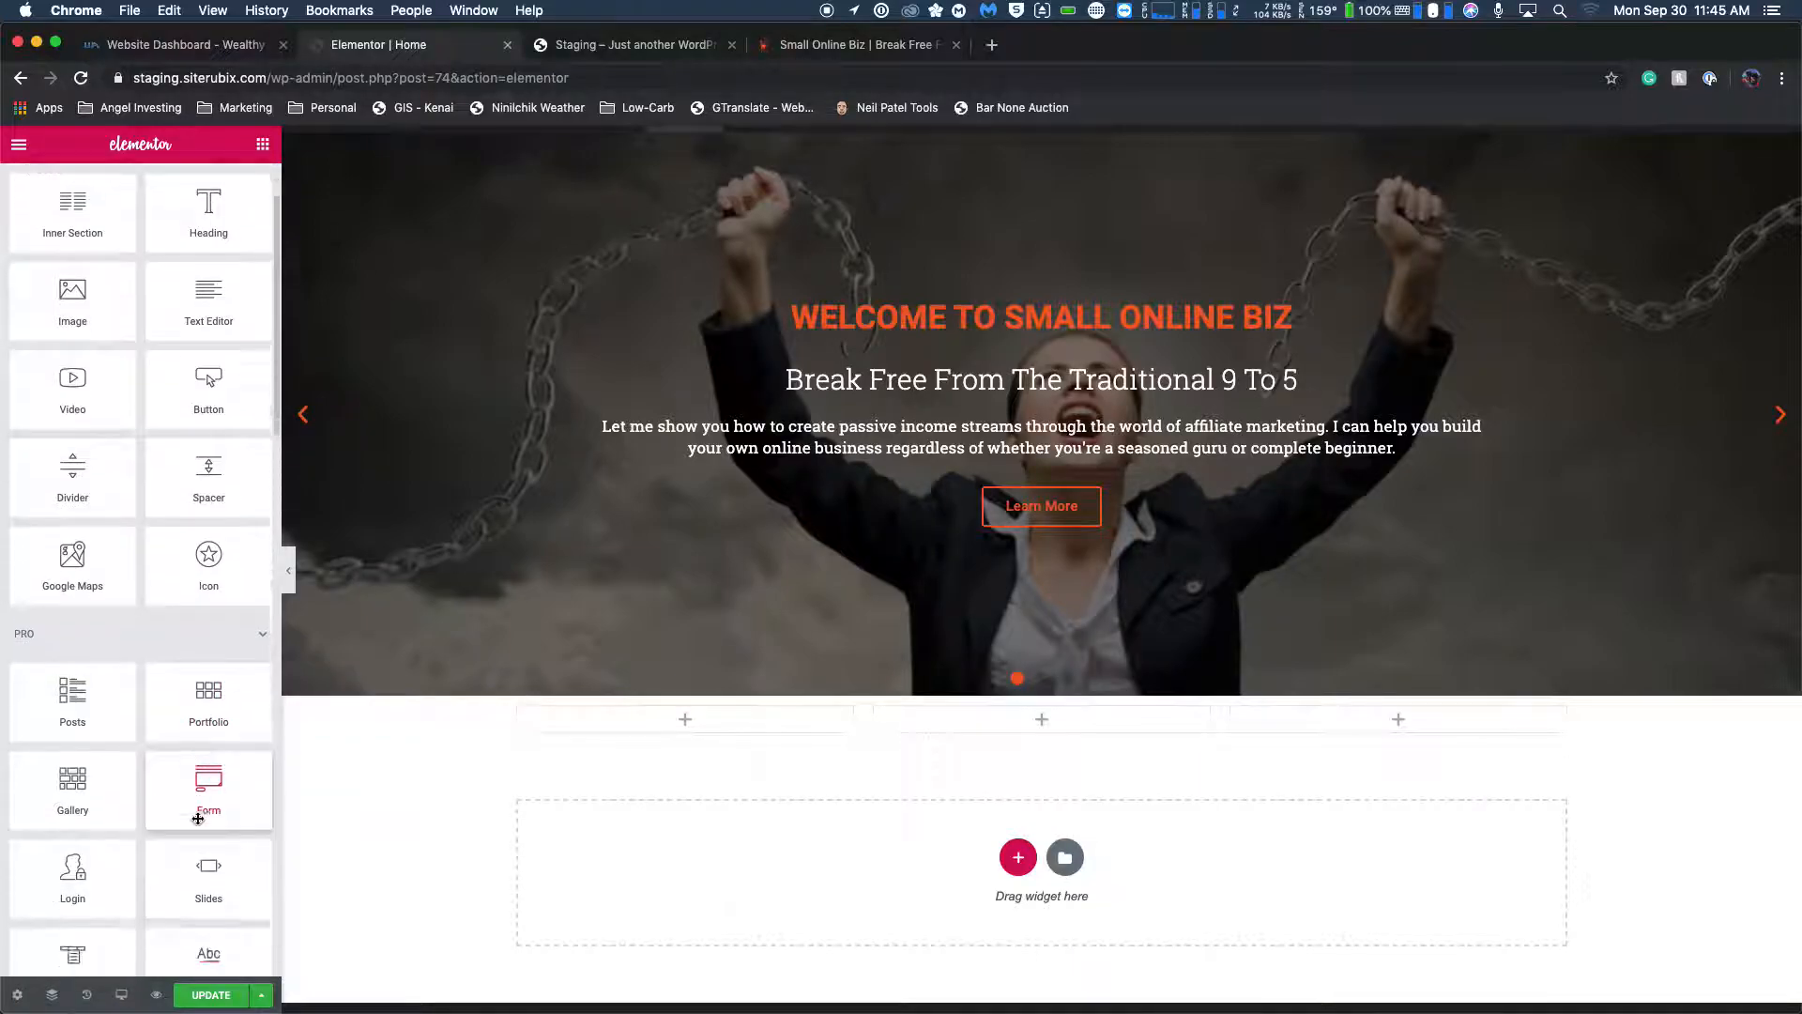
{"action": "scroll", "coordinate": [197, 819], "scroll_direction": "down", "scroll_amount": 4}
{"action": "left_click_drag", "start_coordinate": [203, 849], "coordinate": [705, 710]}
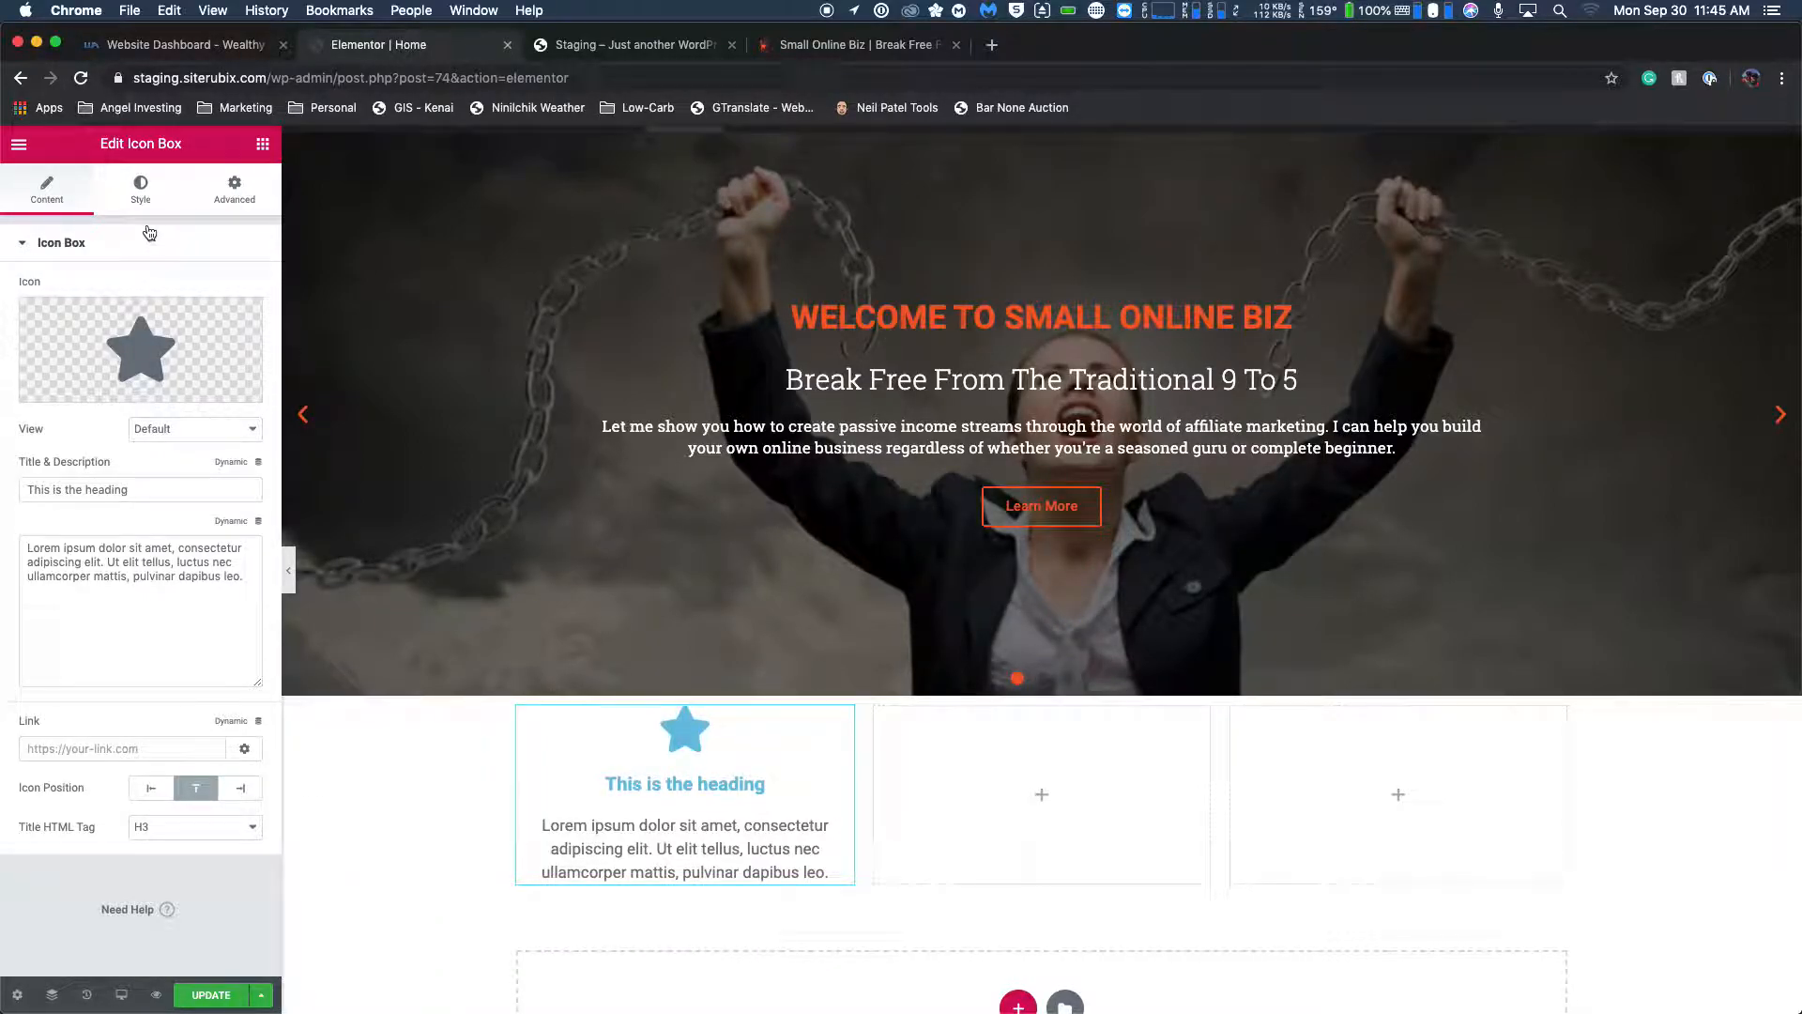
Check the first feature box's icon, title and description text on the live Small Online Biz homepage.
{"action": "mouse_move", "coordinate": [127, 336]}
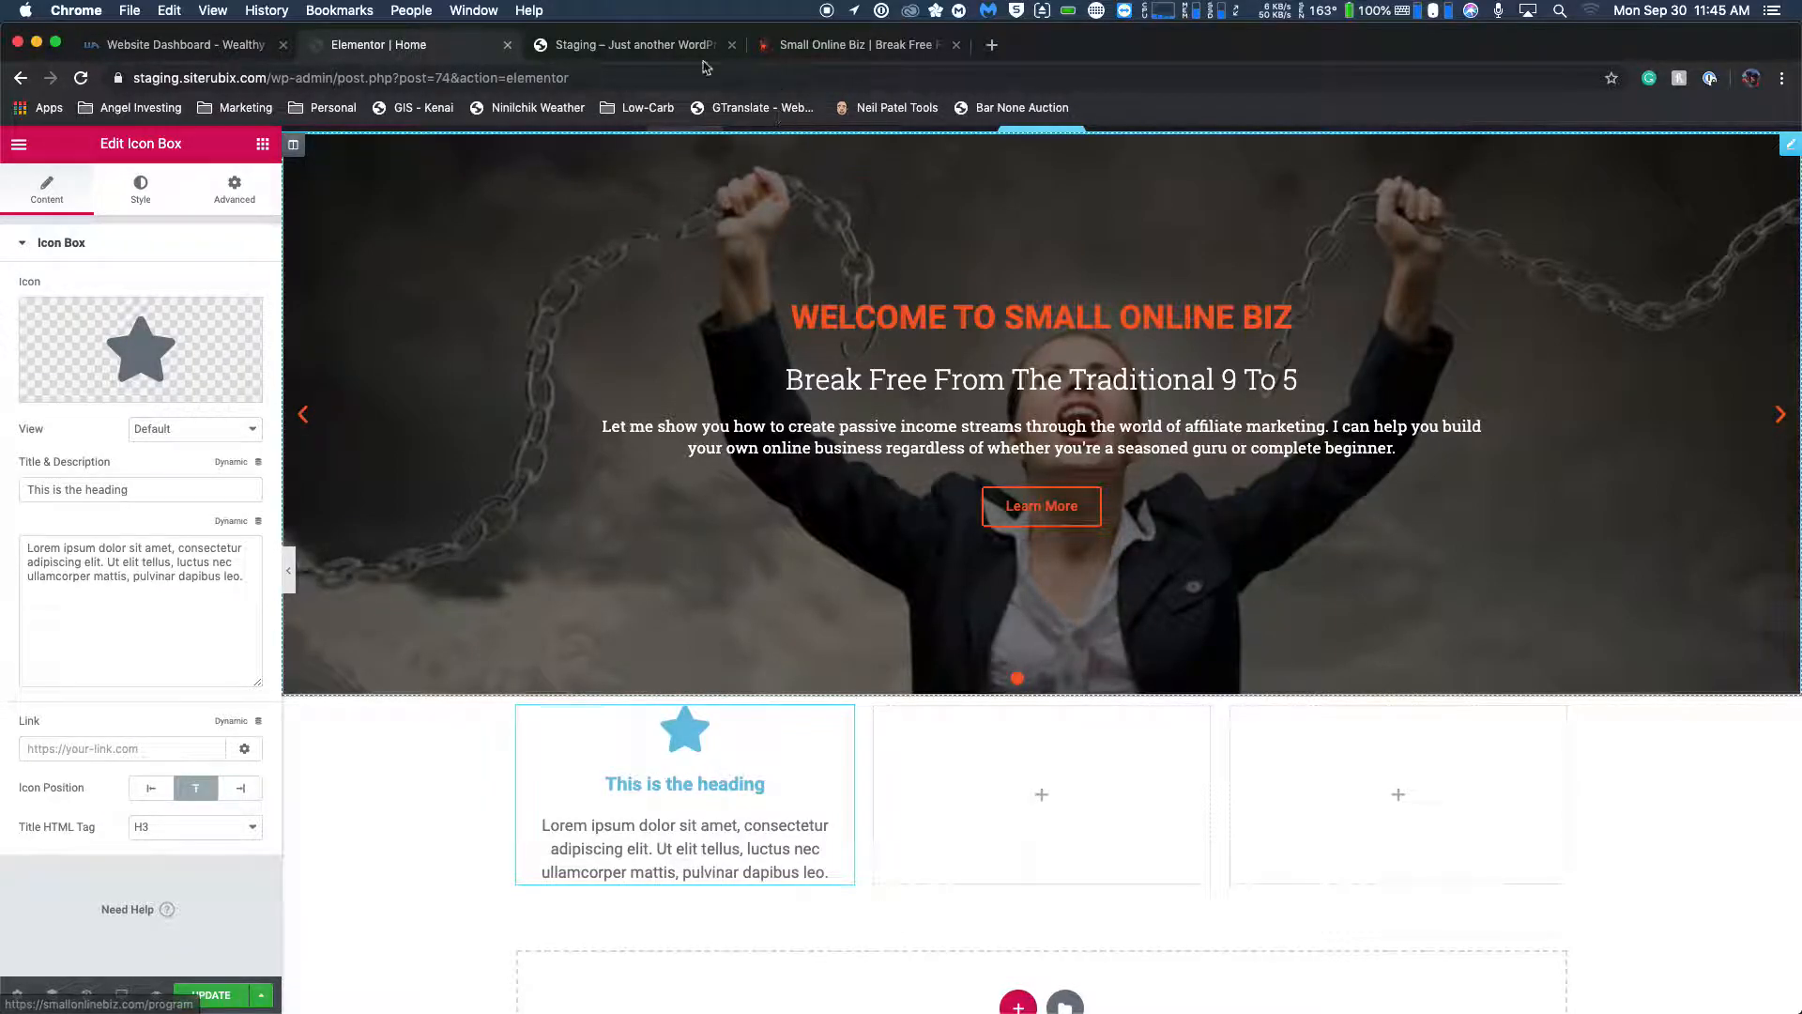
{"action": "left_click", "coordinate": [830, 46]}
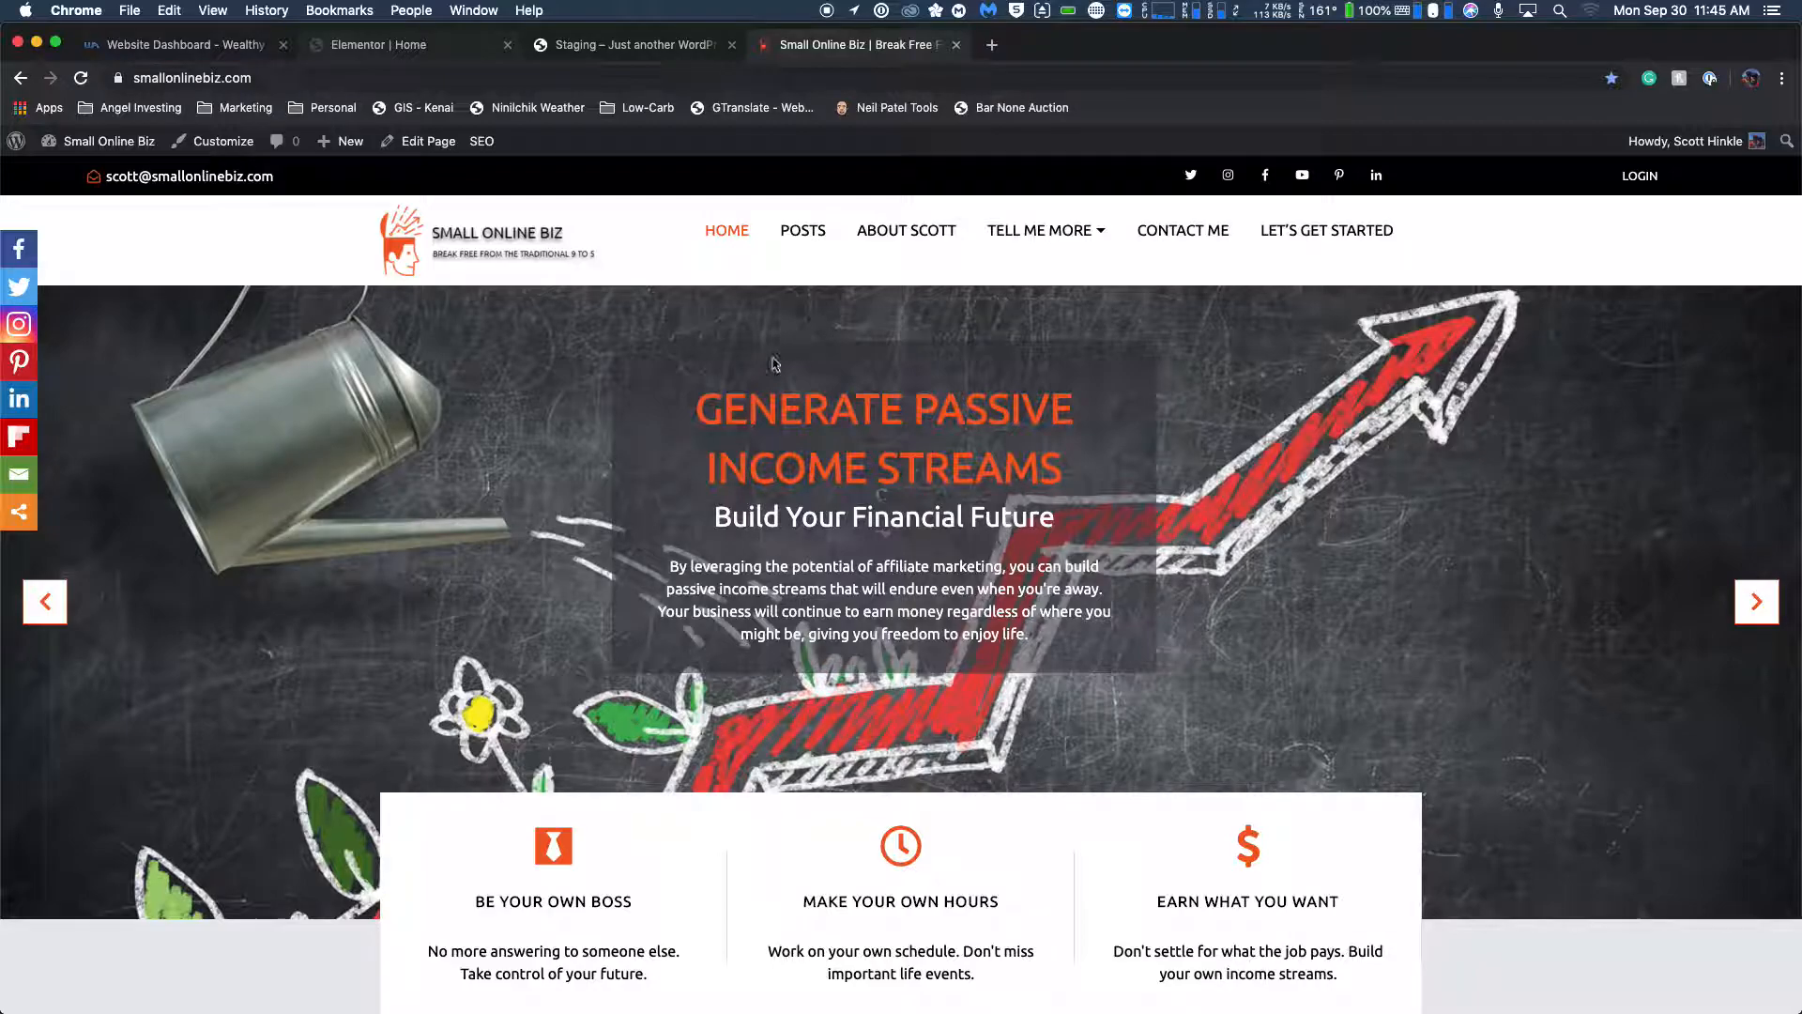
{"action": "scroll", "coordinate": [788, 336], "scroll_direction": "down", "scroll_amount": 5}
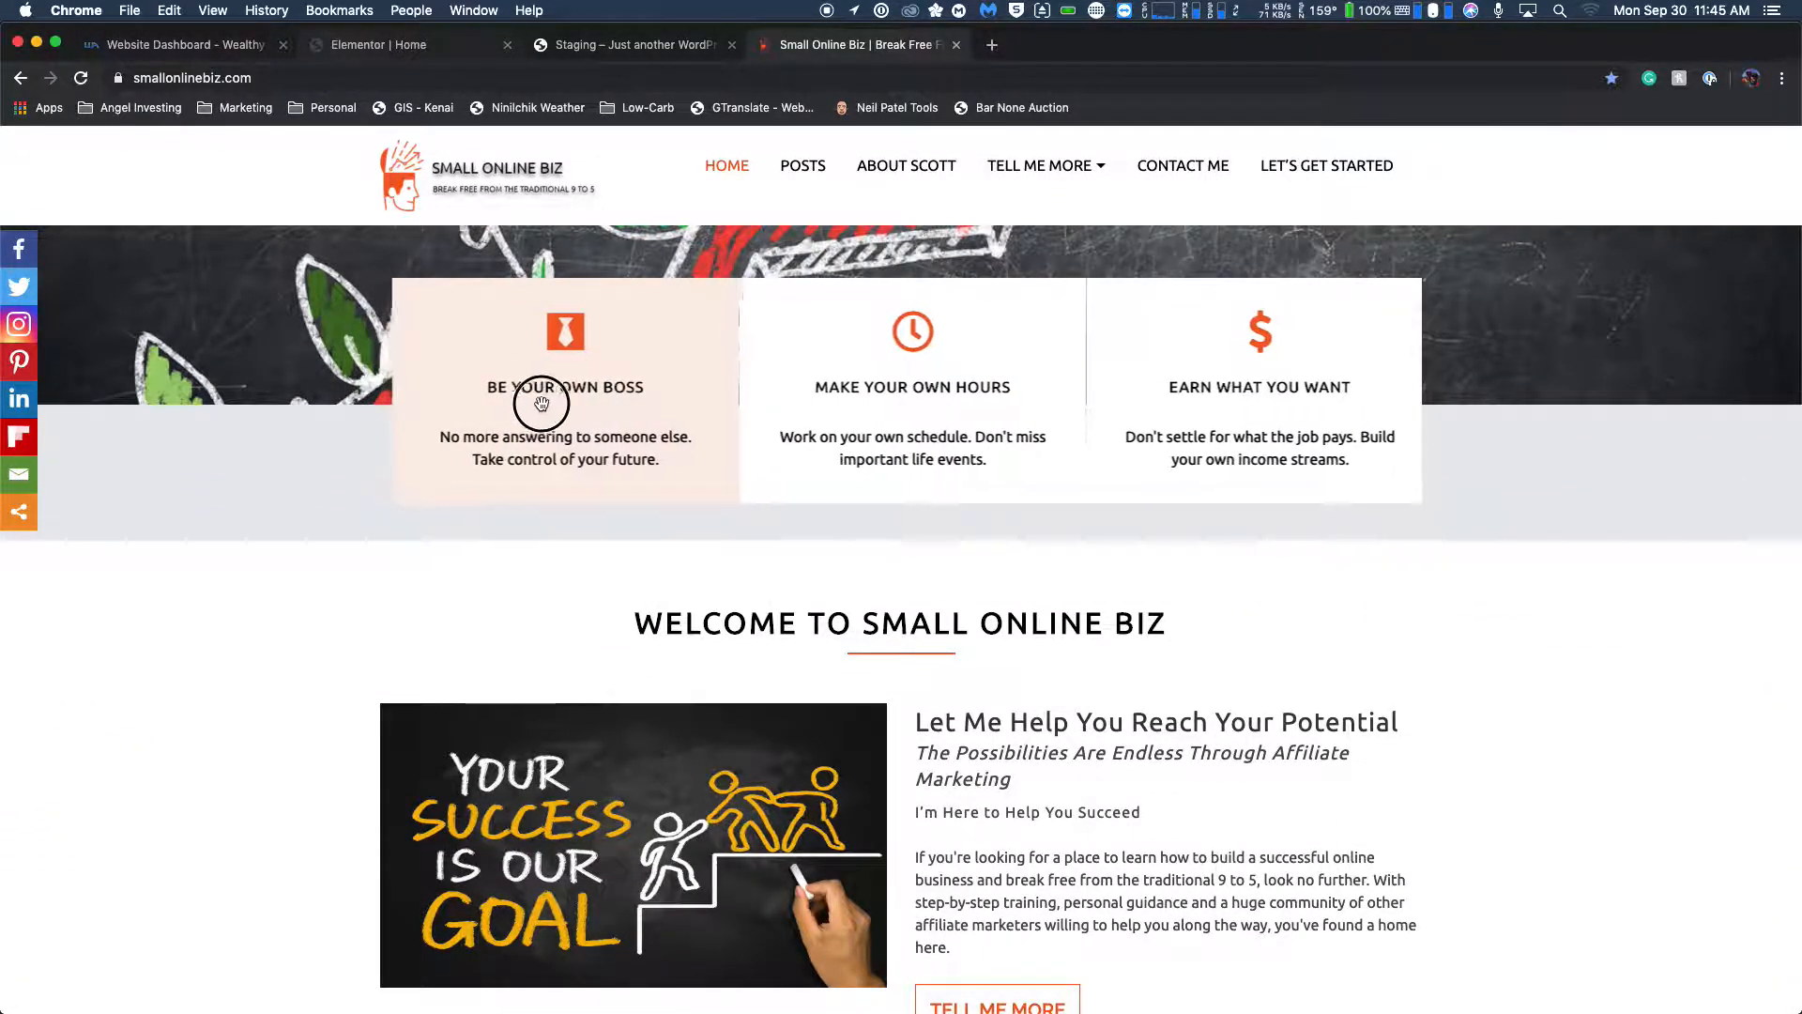
{"action": "left_click", "coordinate": [654, 460]}
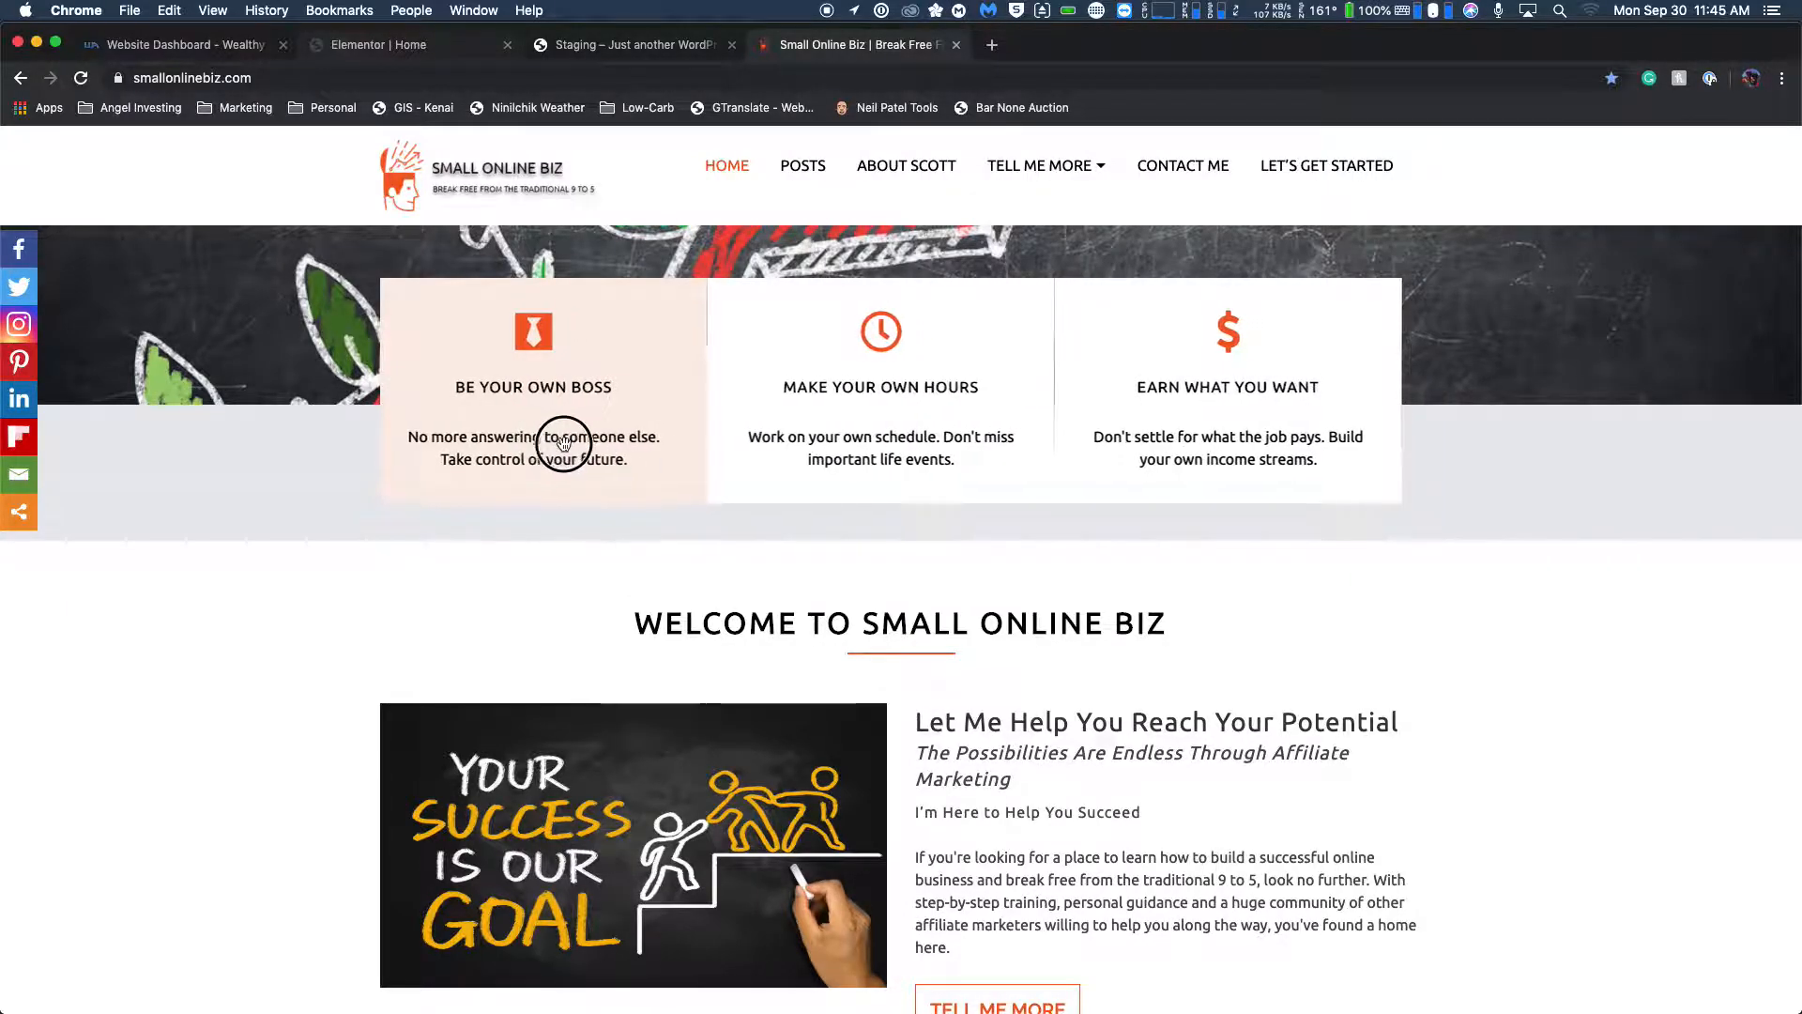
{"action": "left_click_drag", "start_coordinate": [645, 467], "coordinate": [494, 430]}
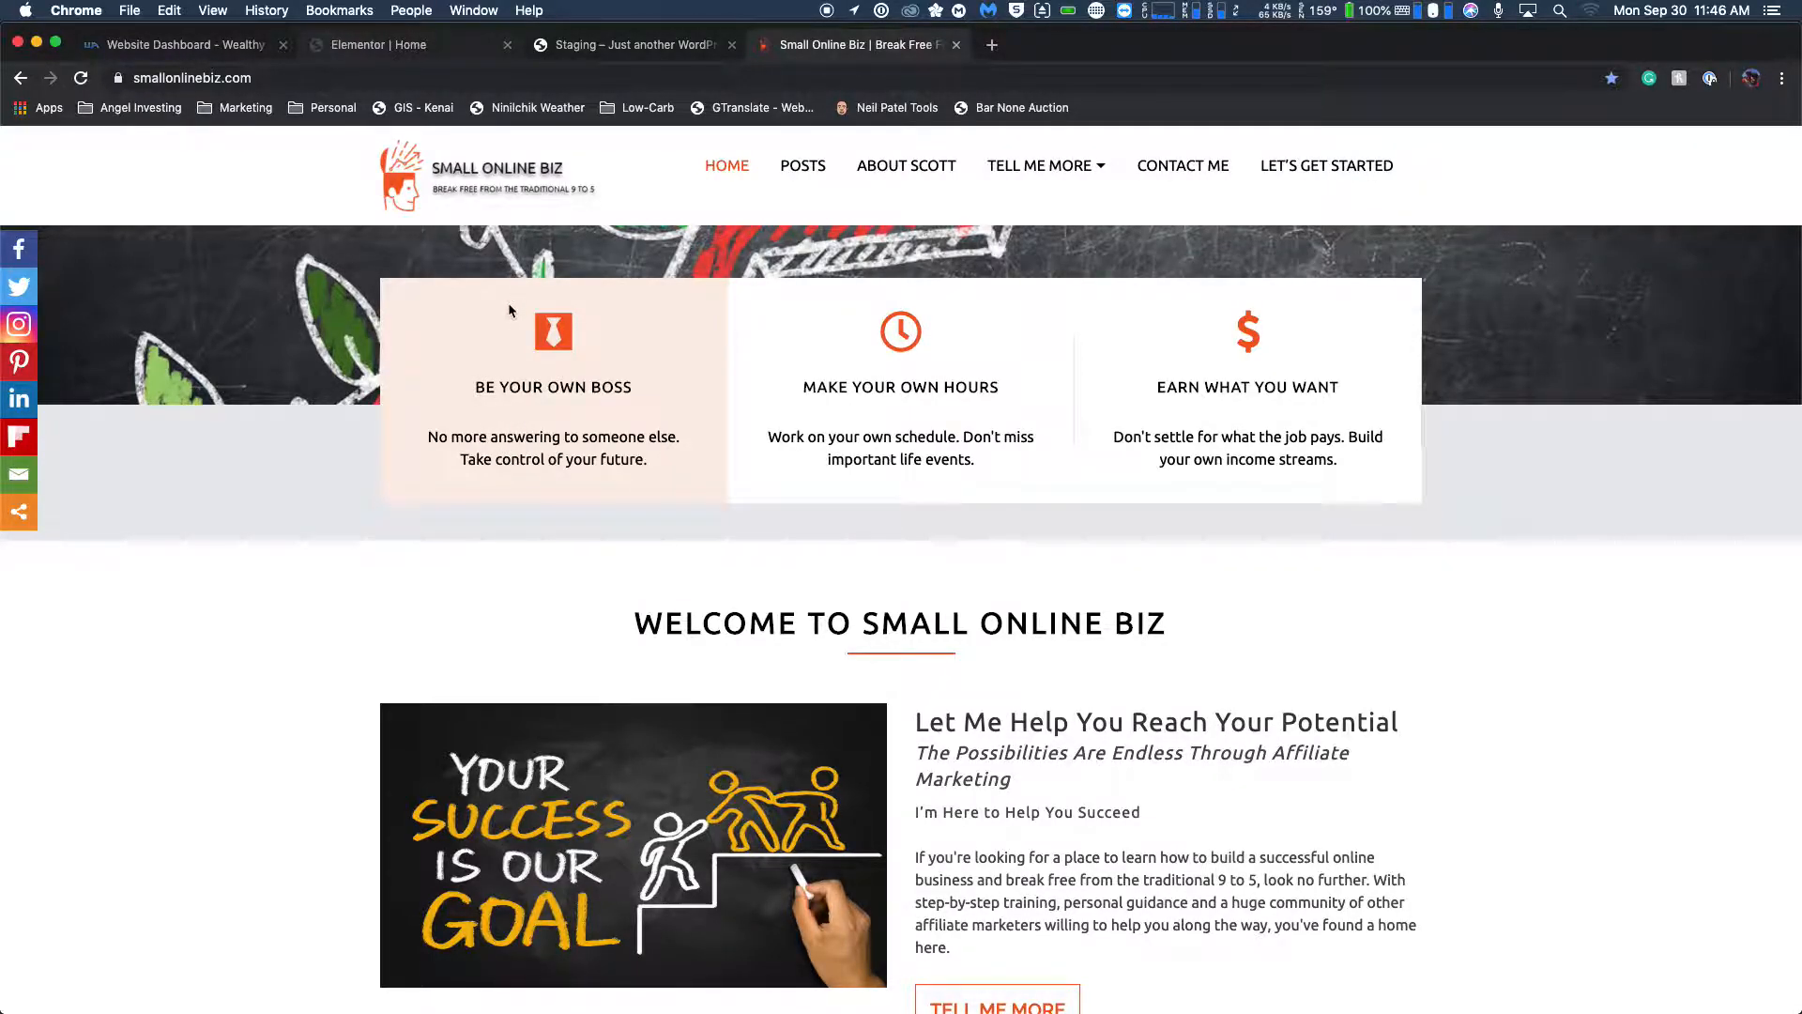
{"action": "scroll", "coordinate": [509, 302], "scroll_direction": "up", "scroll_amount": 1}
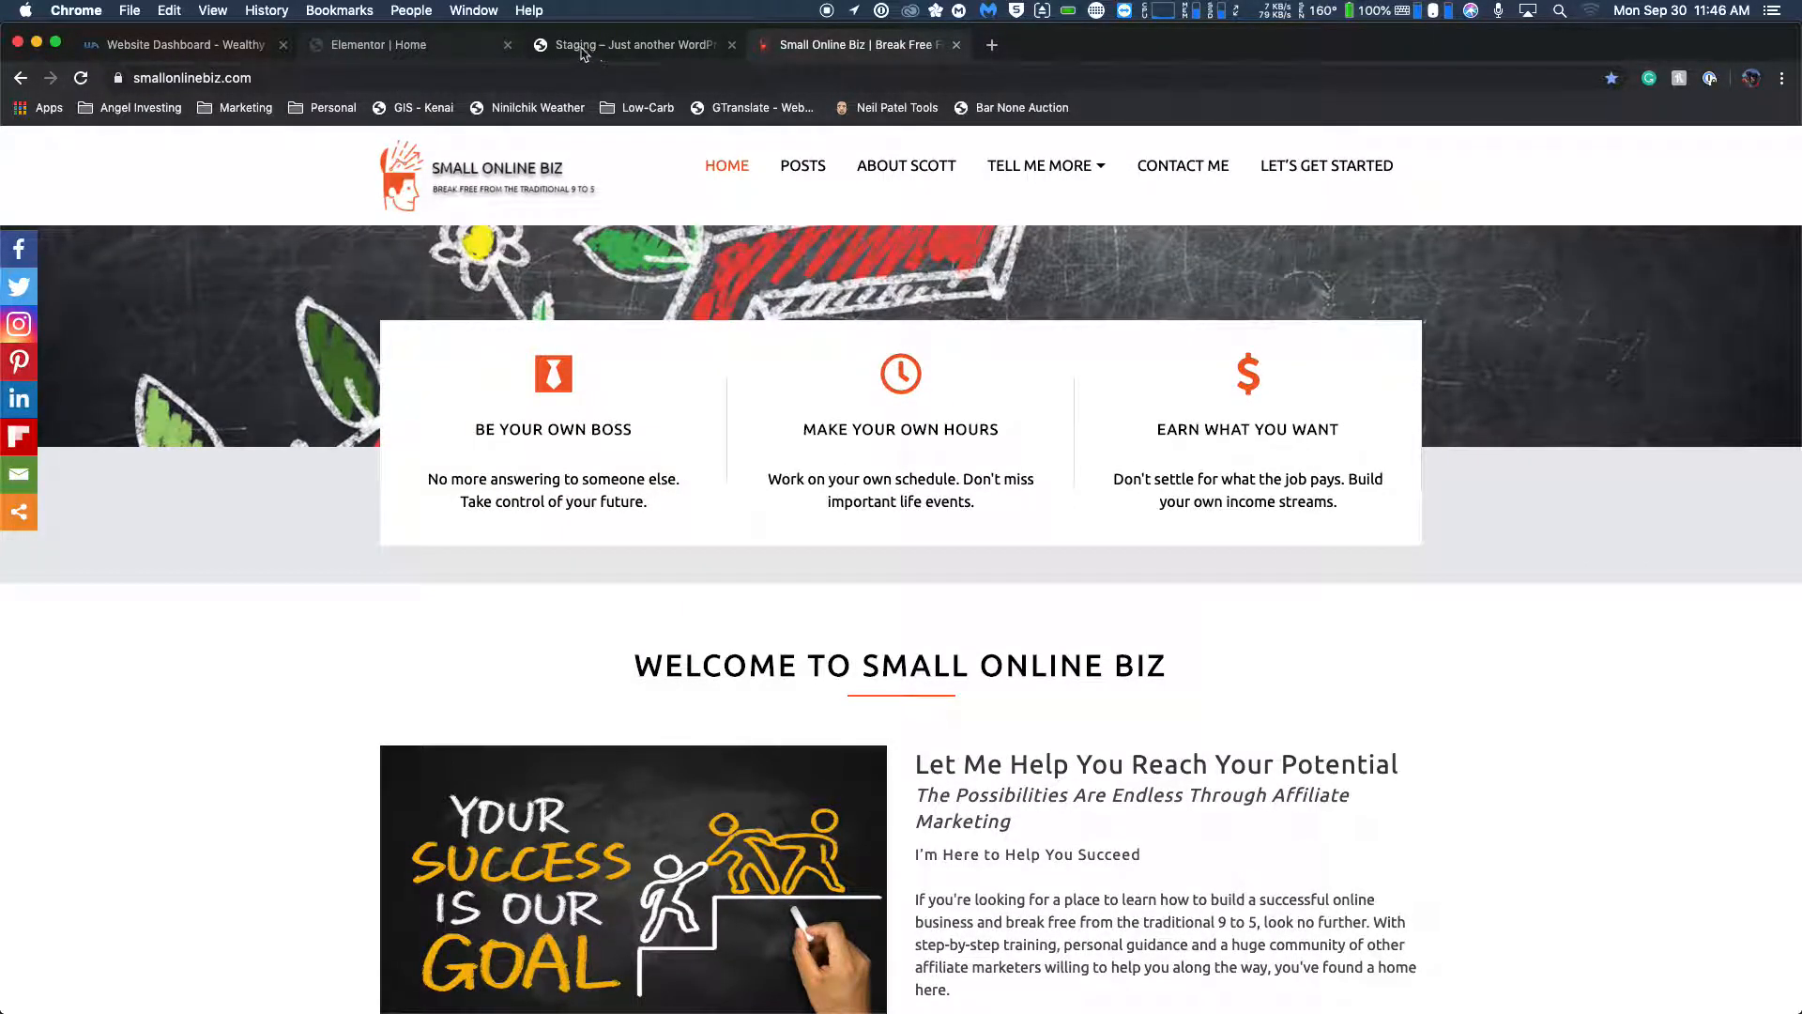
Return to the Elementor editor and set the icon box's title to "Be Your Own Boss".
{"action": "left_click", "coordinate": [376, 42]}
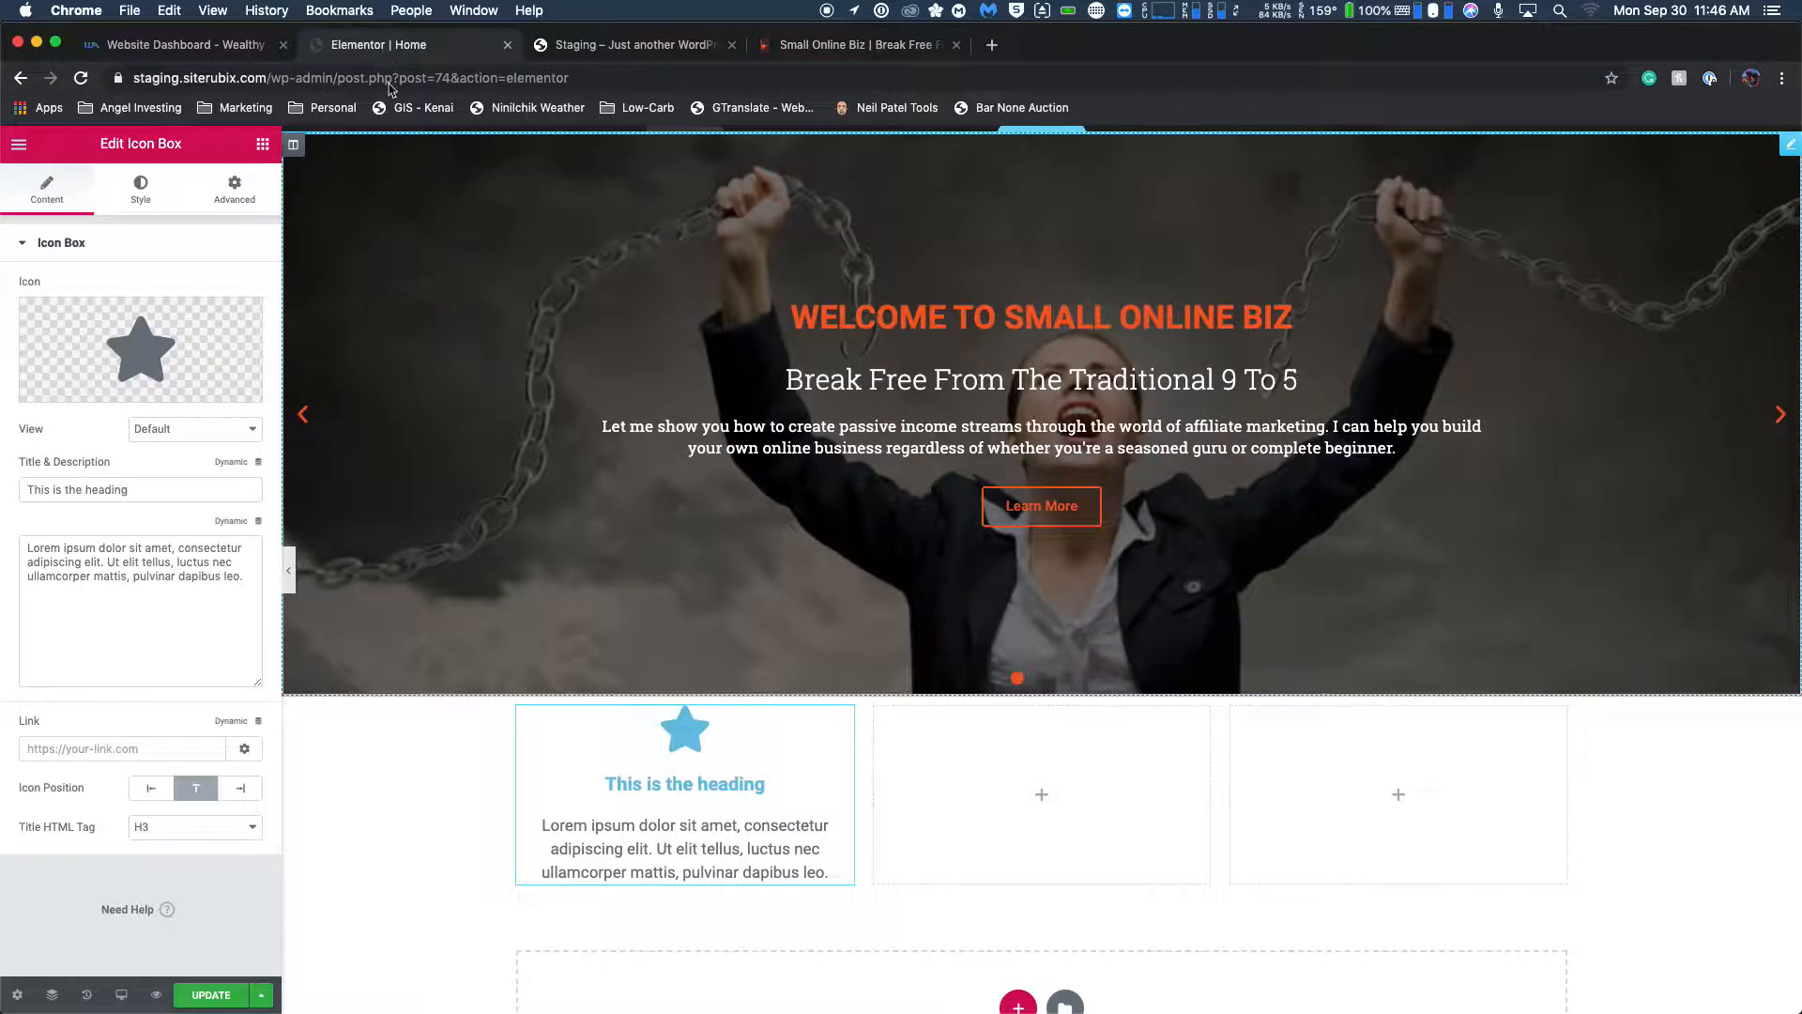
{"action": "triple_click", "coordinate": [104, 487]}
{"action": "type", "text": "Be Your O"}
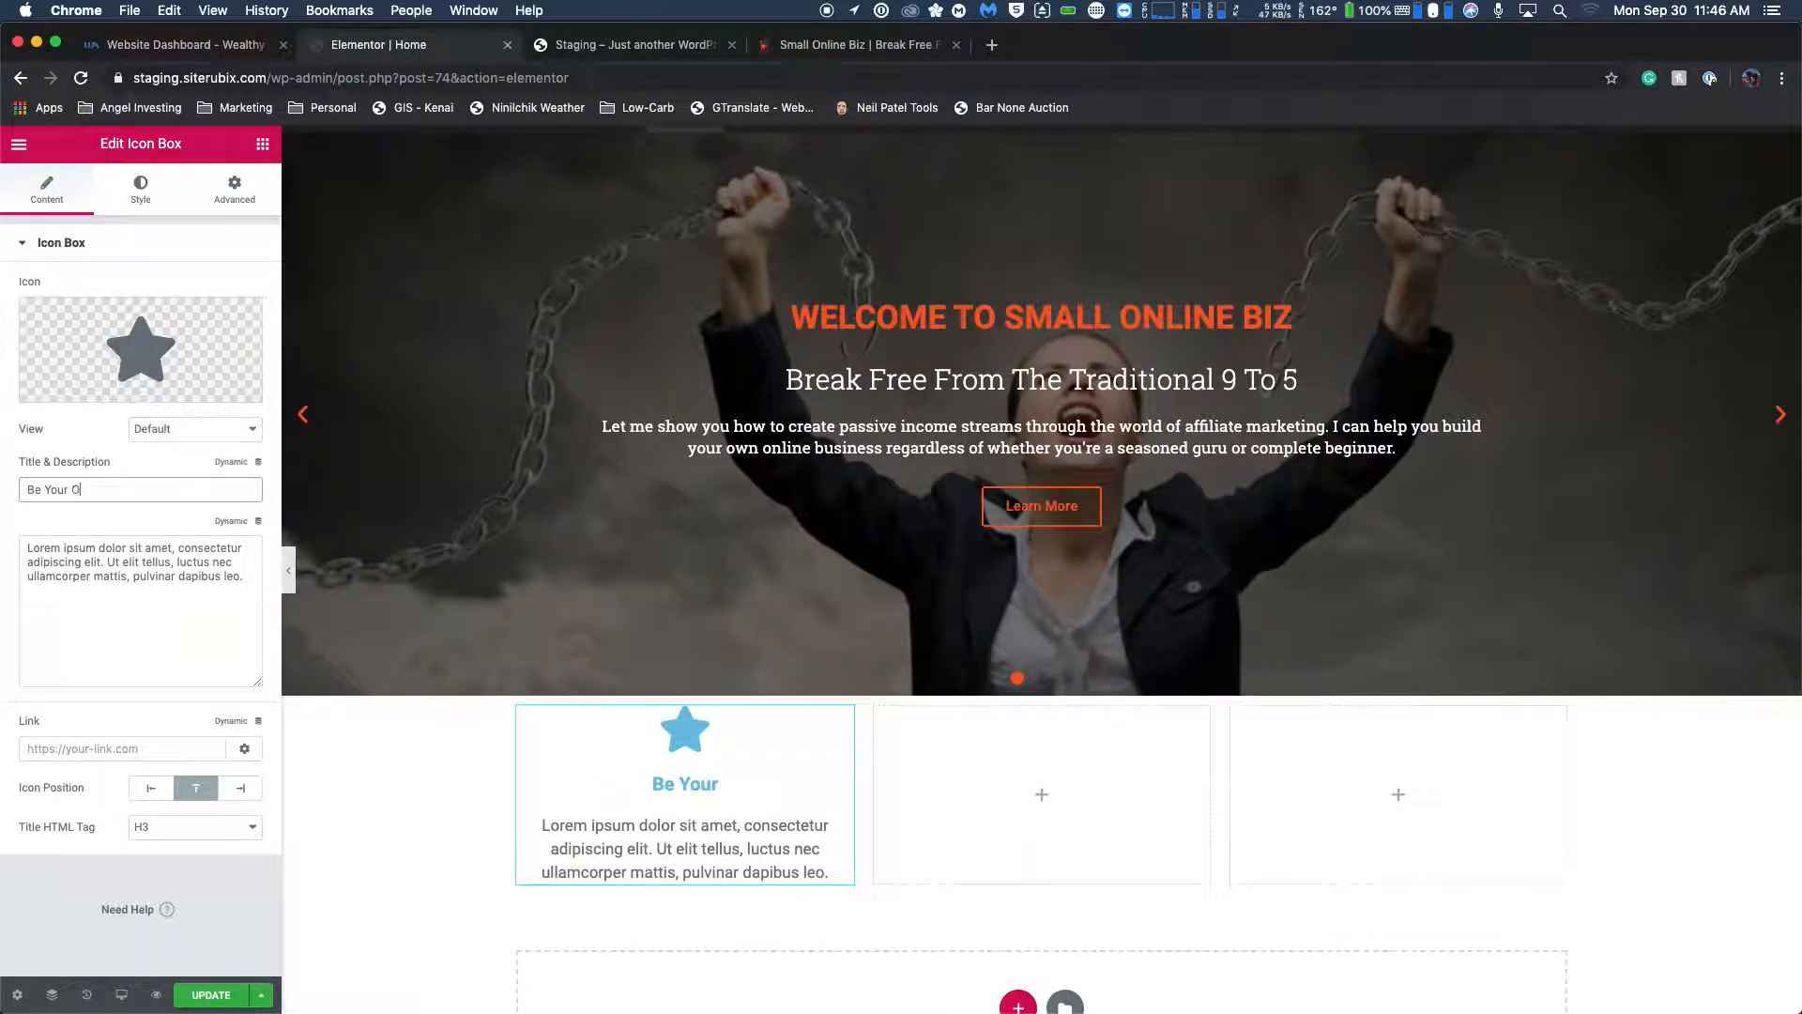
{"action": "type", "text": "wn Boss"}
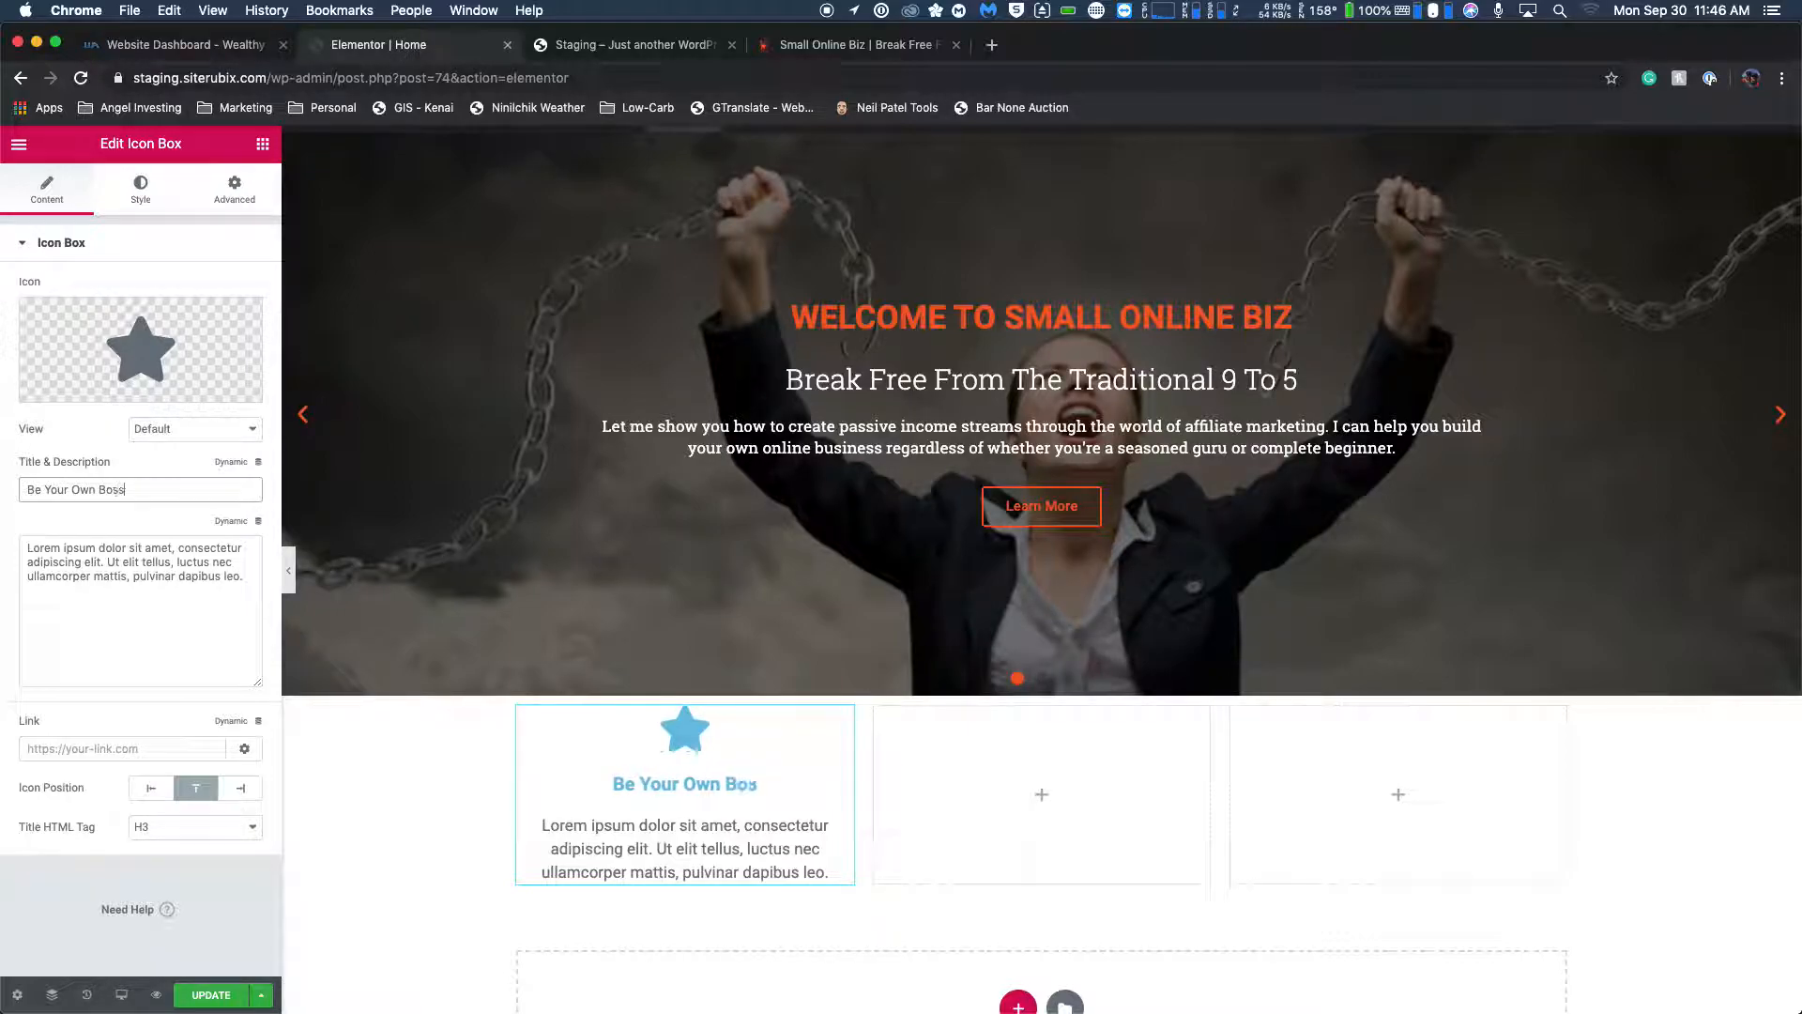
Clear the icon box's placeholder description and check the first feature box's description on the live Small Online Biz homepage.
{"action": "key", "text": "Tab"}
{"action": "key", "text": "super+a"}
{"action": "key", "text": "BackSpace"}
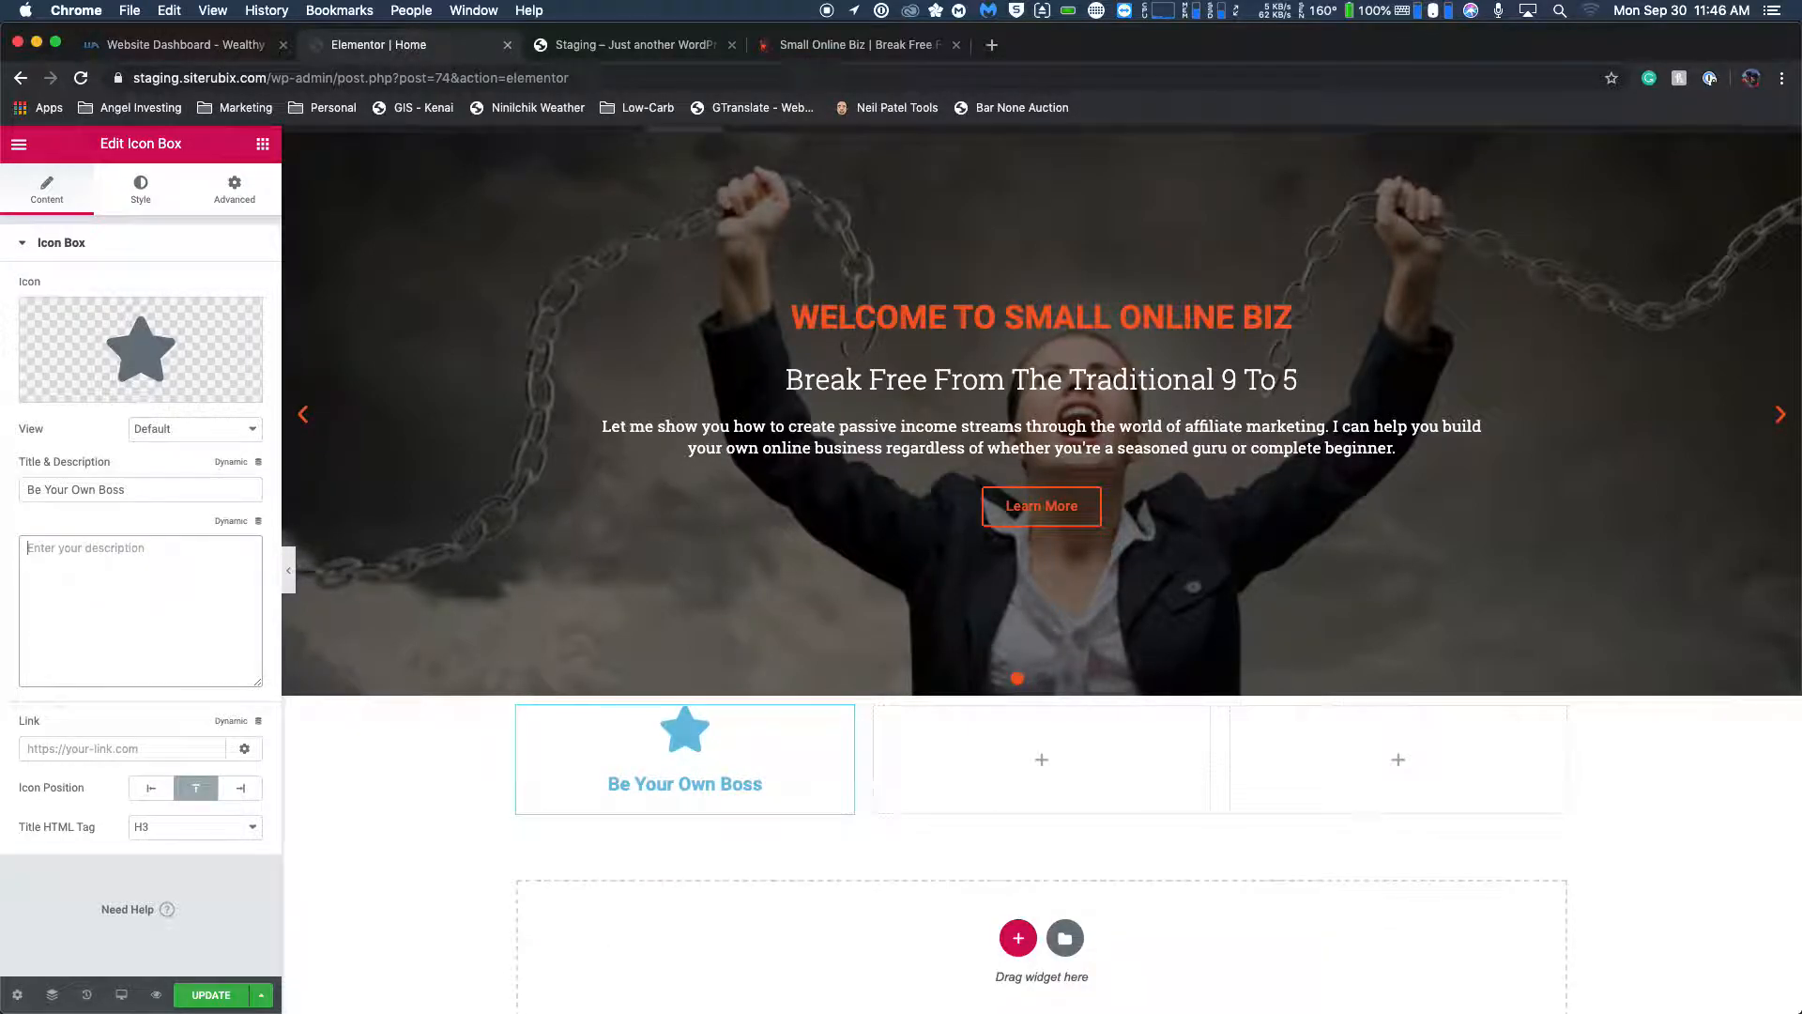
{"action": "left_click", "coordinate": [612, 51]}
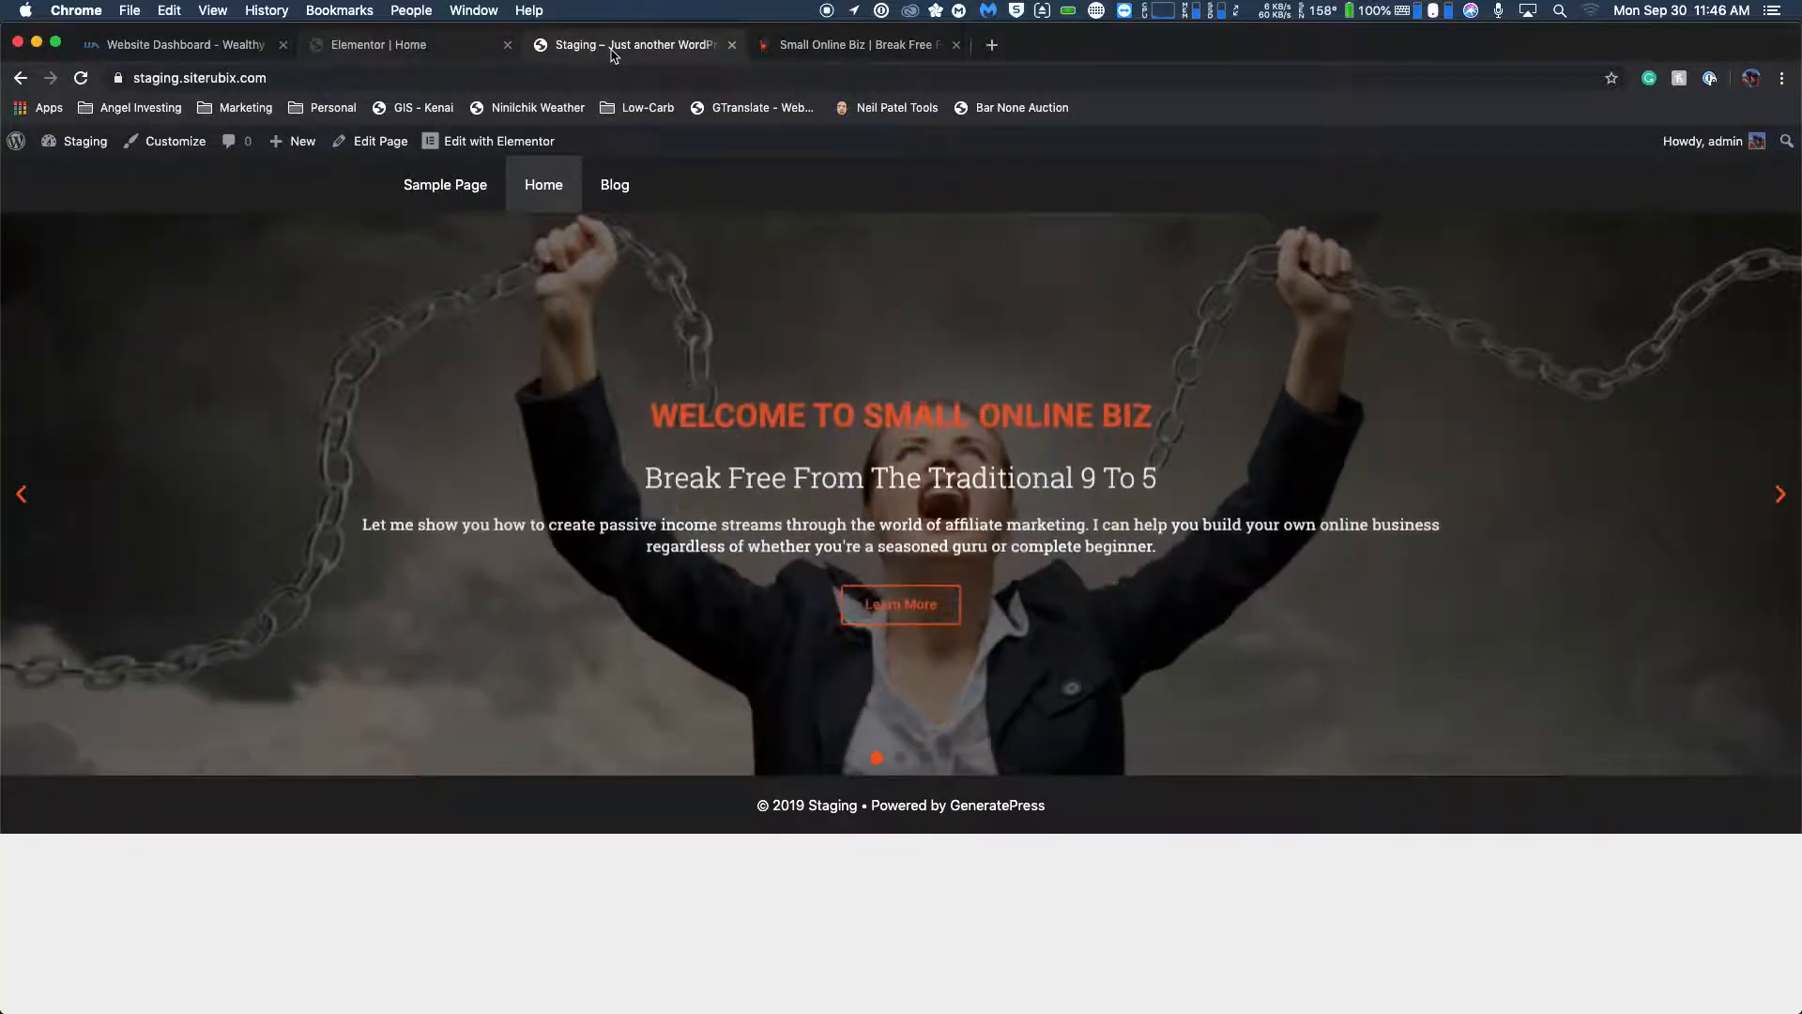
{"action": "left_click", "coordinate": [871, 49]}
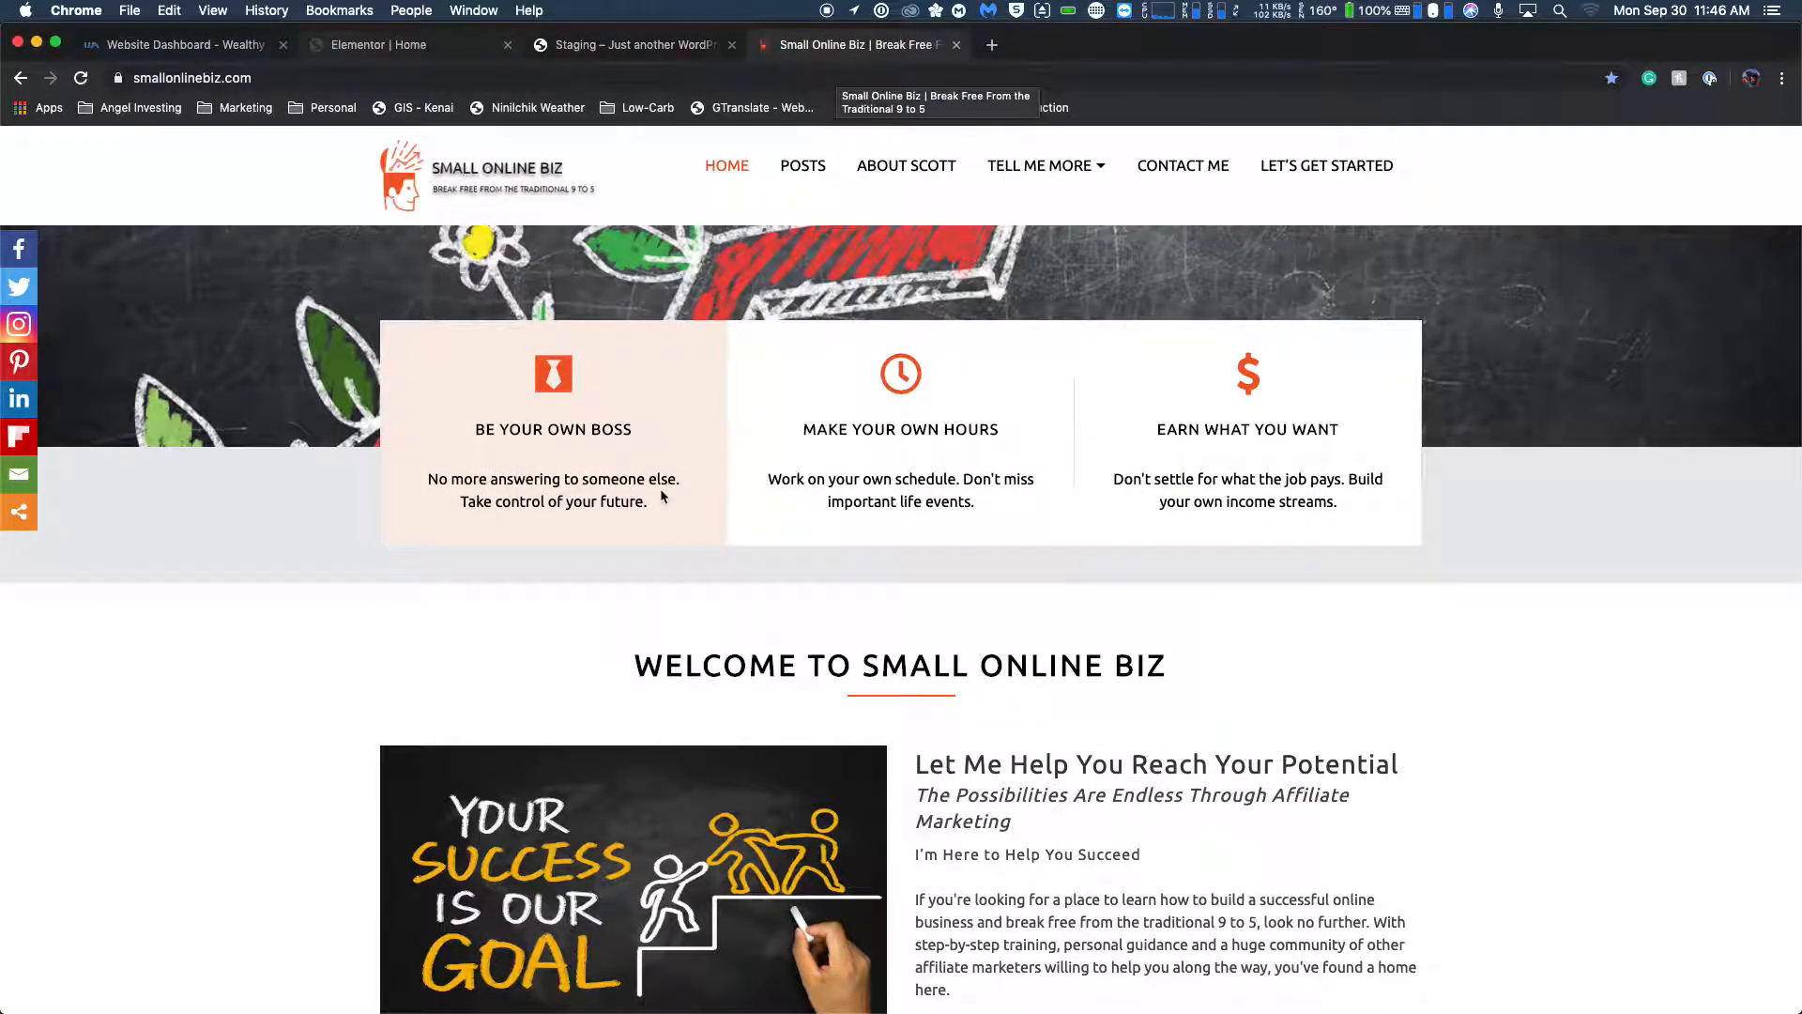
Return to the Elementor editor and set the icon box's description to "No more answering to someone else. Take control of your future.".
{"action": "left_click", "coordinate": [378, 44]}
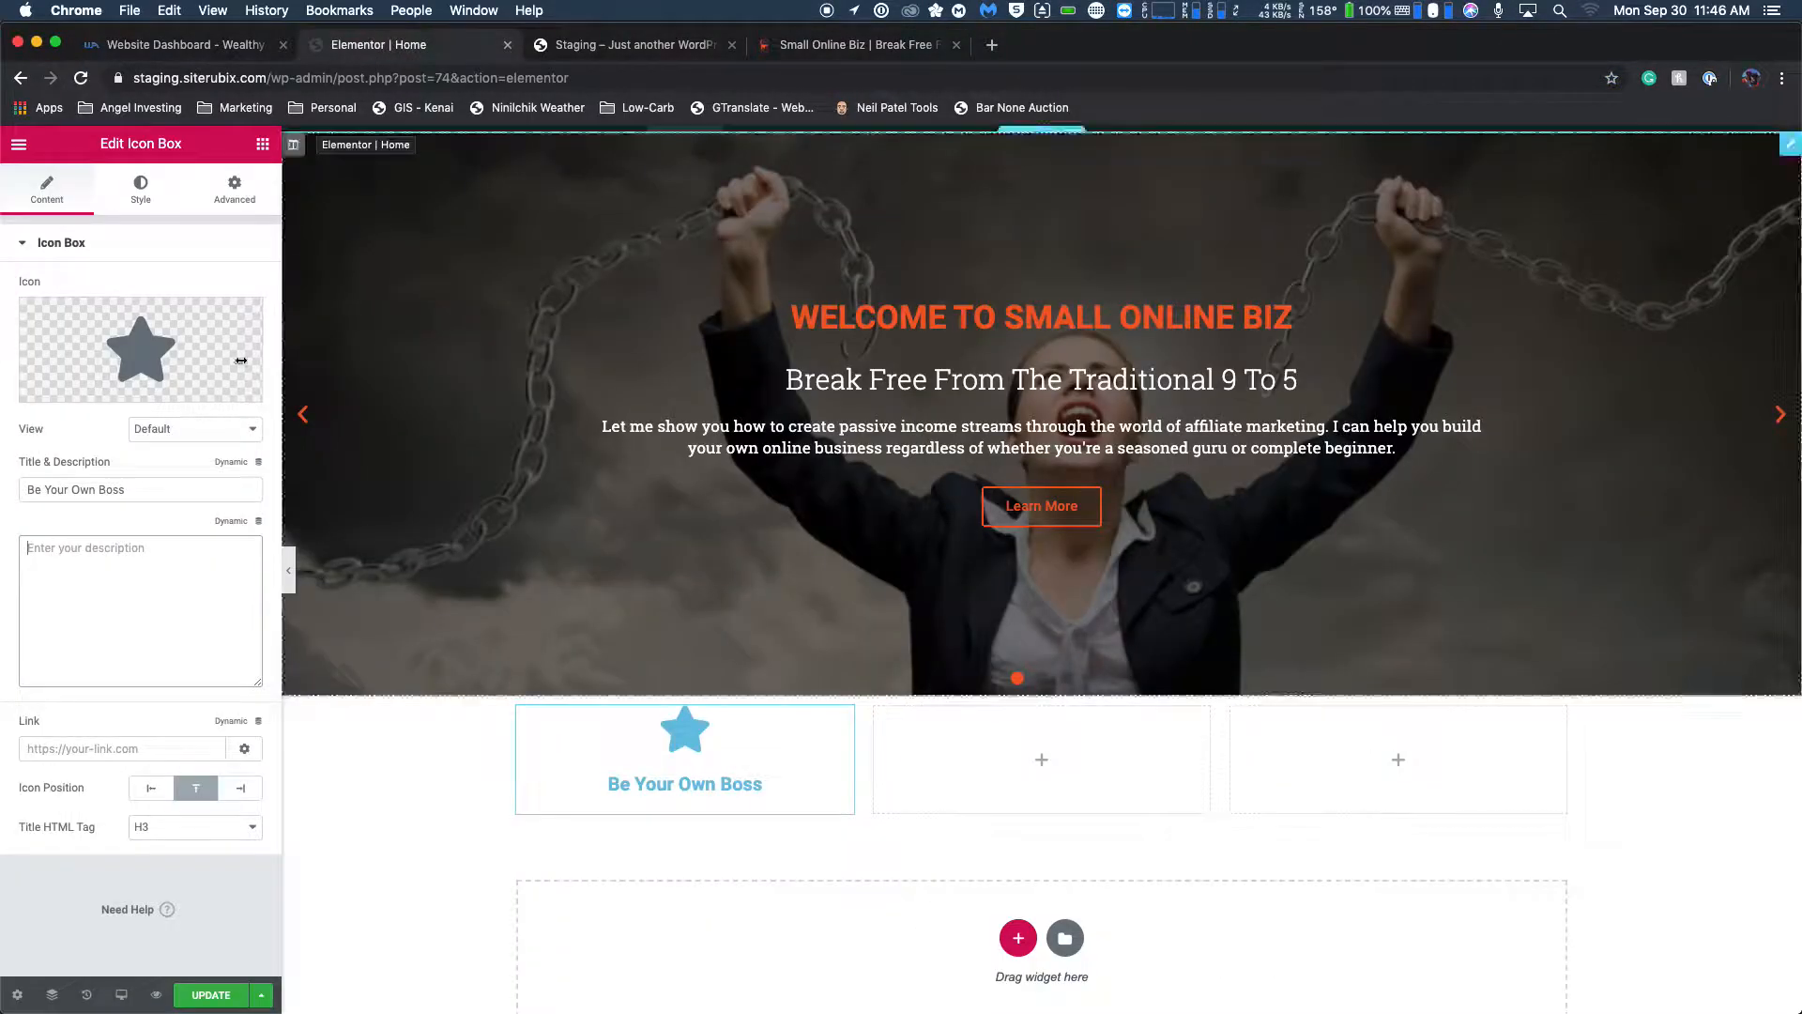
{"action": "left_click", "coordinate": [168, 563]}
{"action": "type", "text": "No More"}
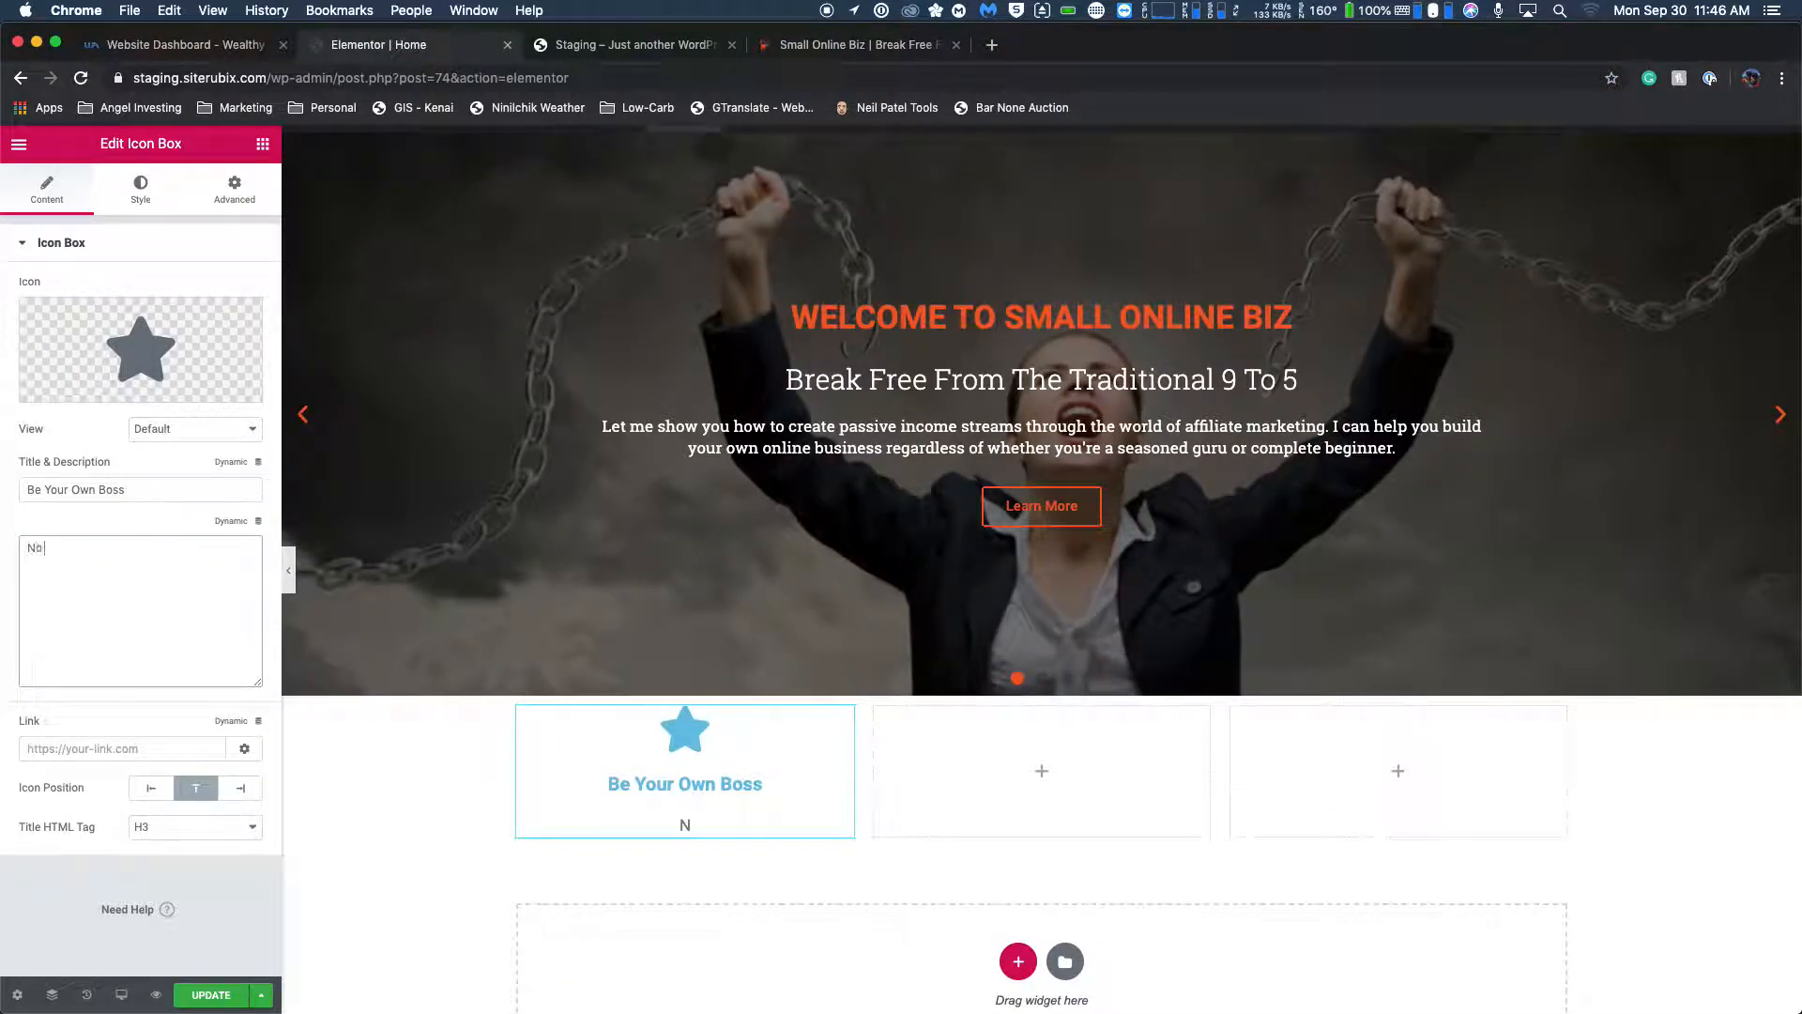
{"action": "key", "text": "BackSpace"}
{"action": "key", "text": "BackSpace"}
{"action": "key", "text": "BackSpace"}
{"action": "key", "text": "BackSpace"}
{"action": "key", "text": "BackSpace"}
{"action": "type", "text": "more answering to som"}
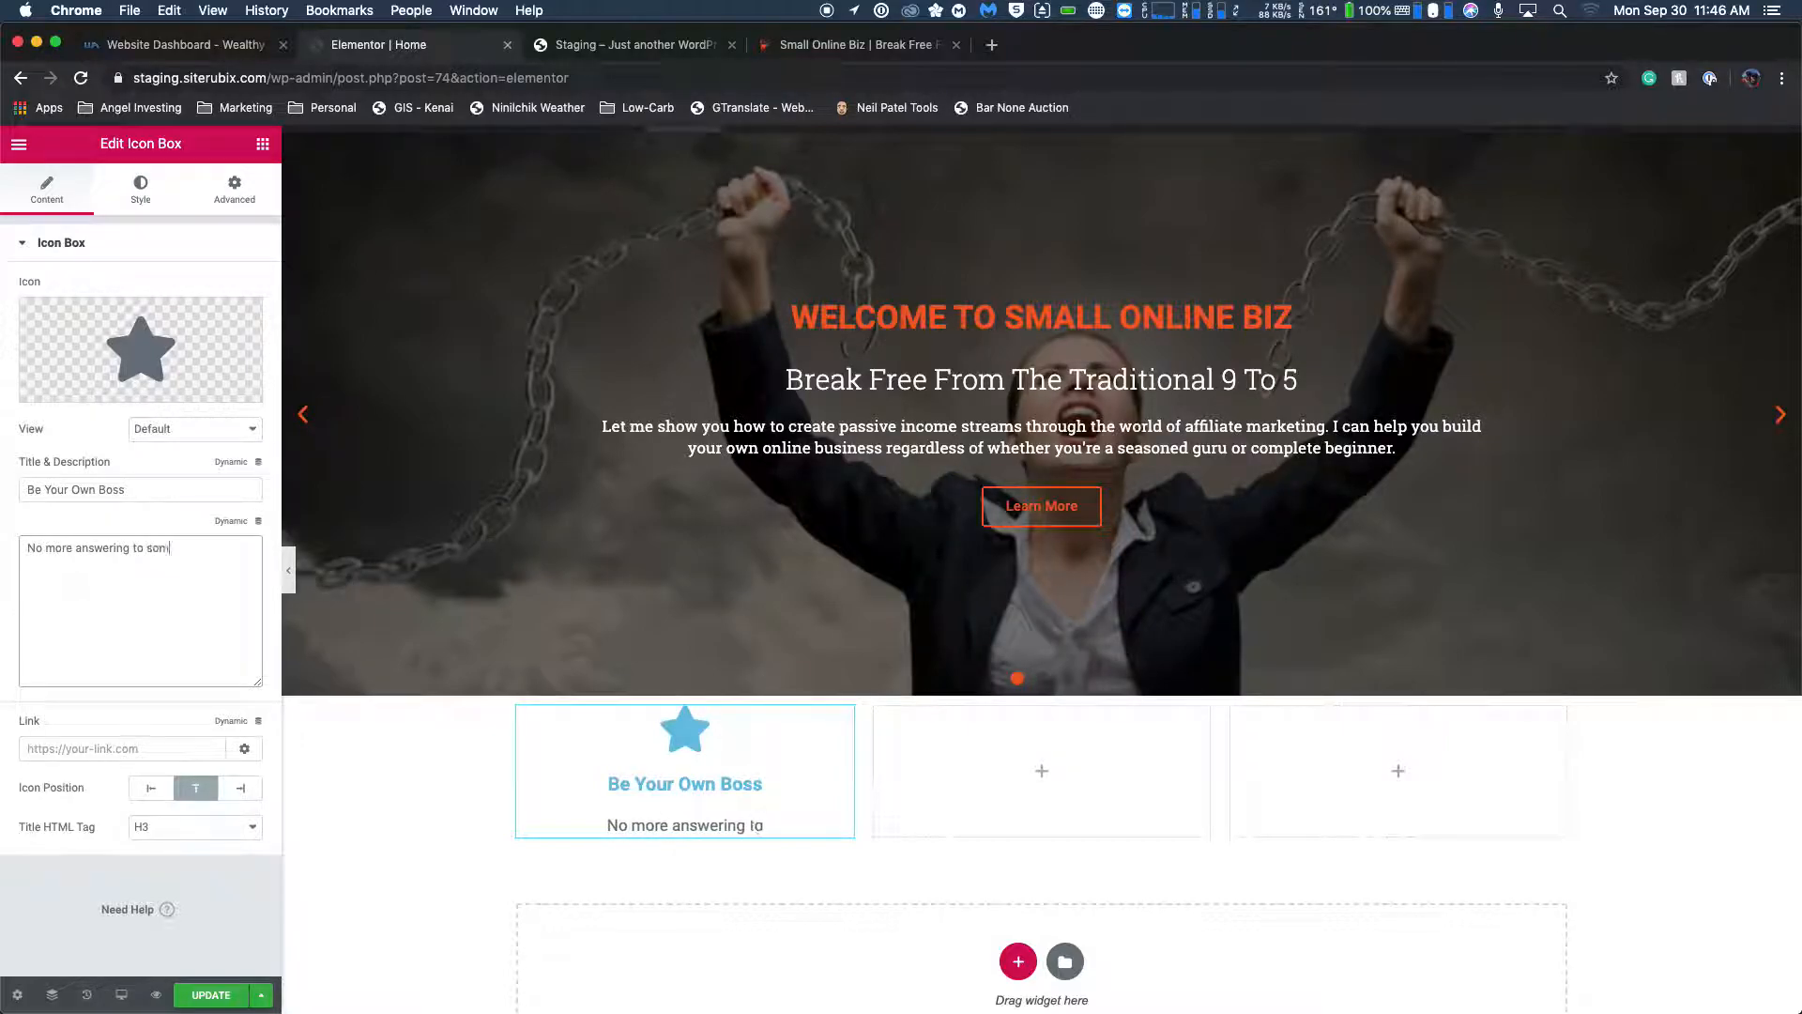
{"action": "type", "text": "eone else. take"}
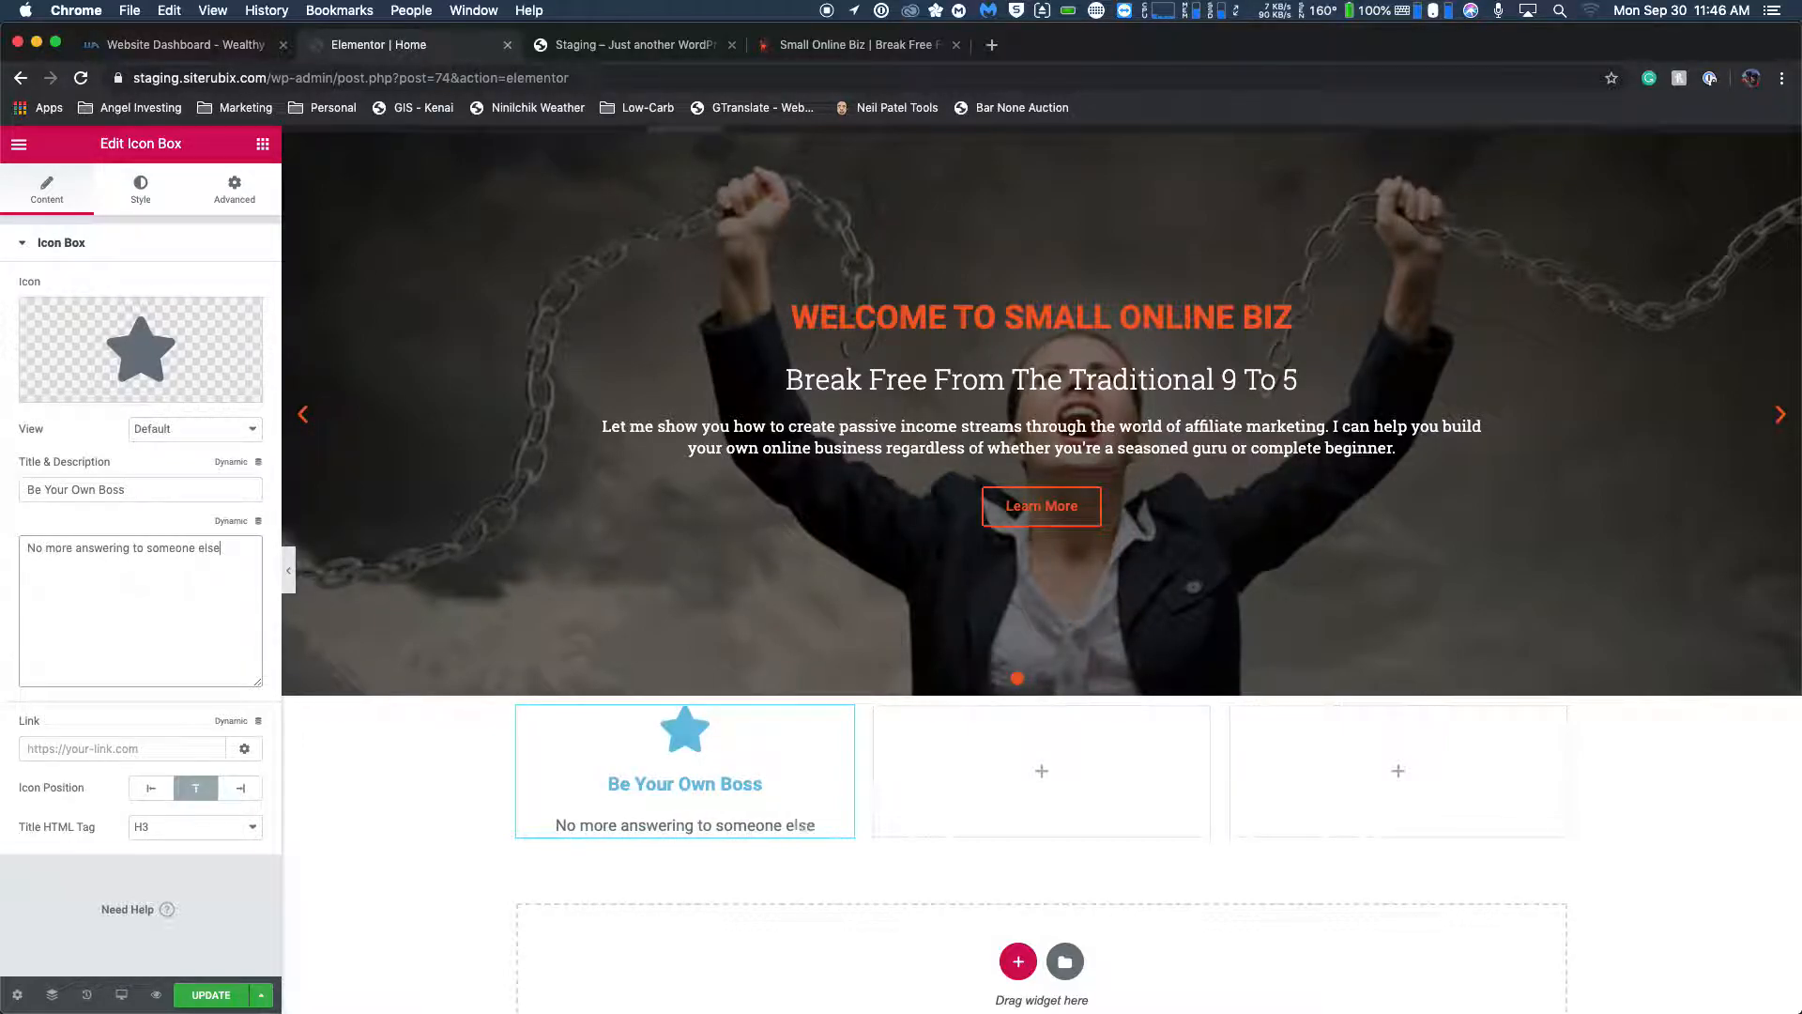
{"action": "key", "text": "BackSpace"}
{"action": "key", "text": "BackSpace"}
{"action": "key", "text": "BackSpace"}
{"action": "key", "text": "BackSpace"}
{"action": "key", "text": "BackSpace"}
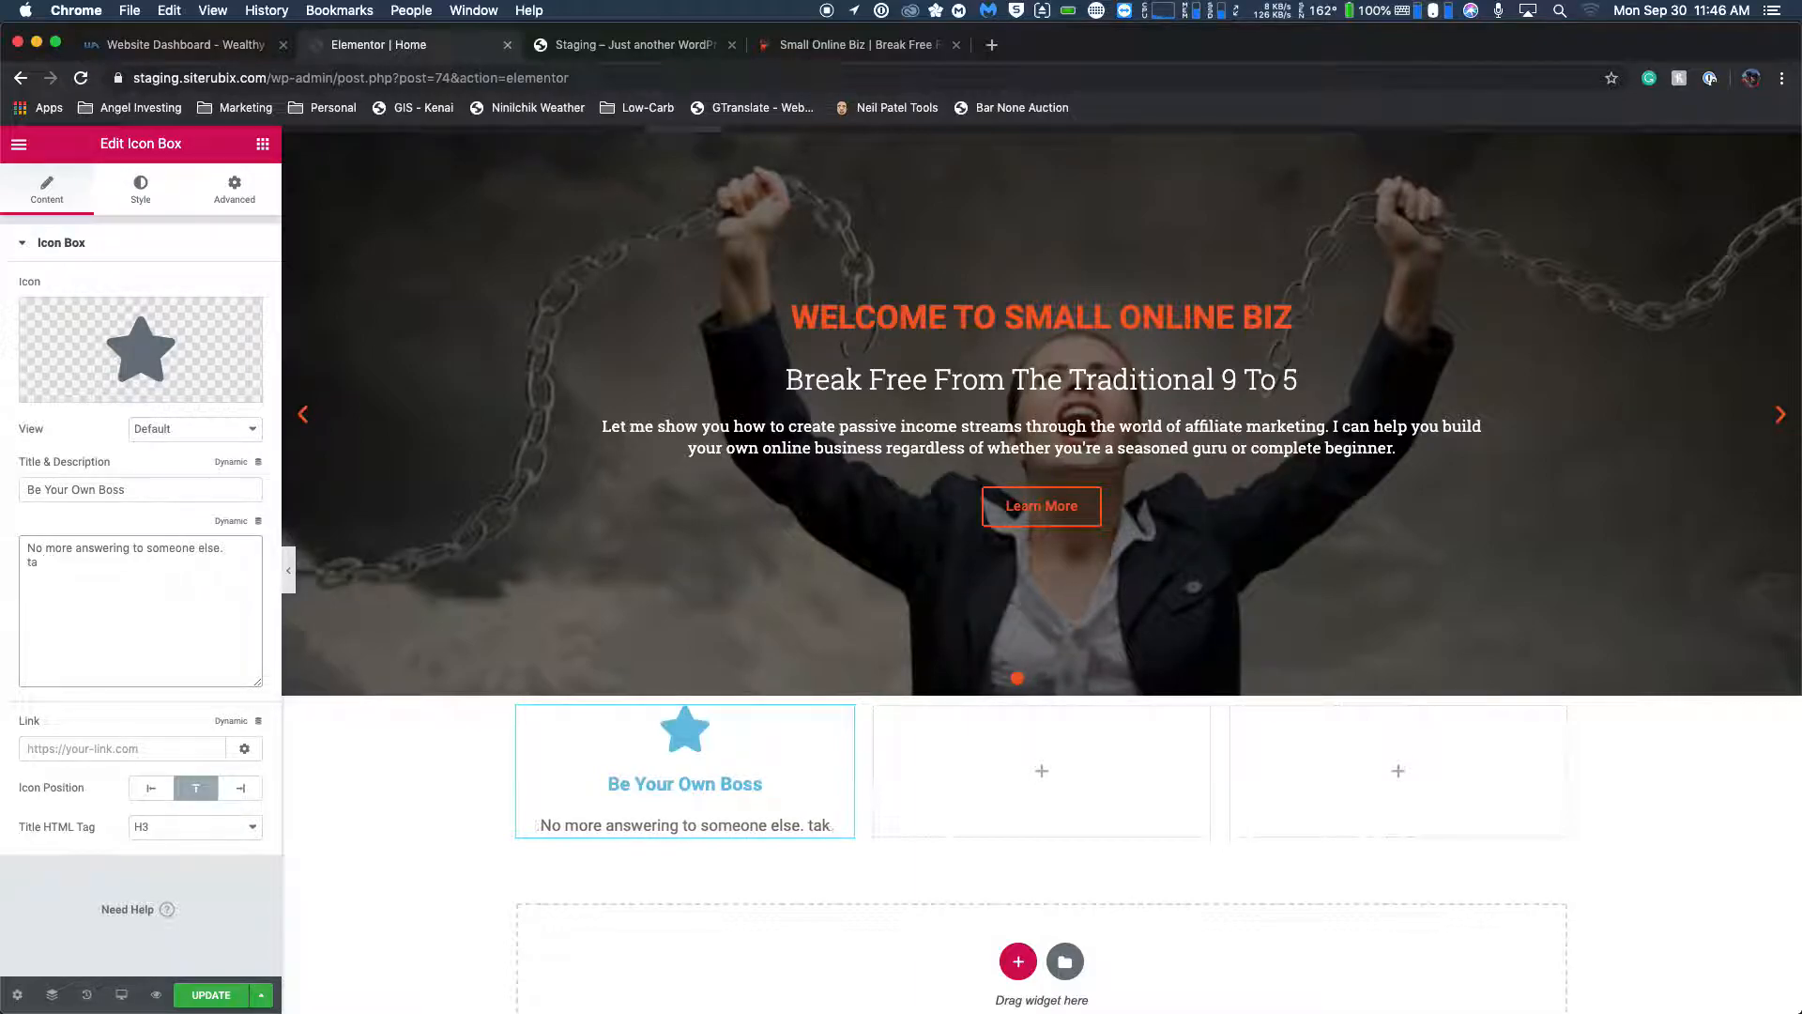
{"action": "type", "text": "Take "}
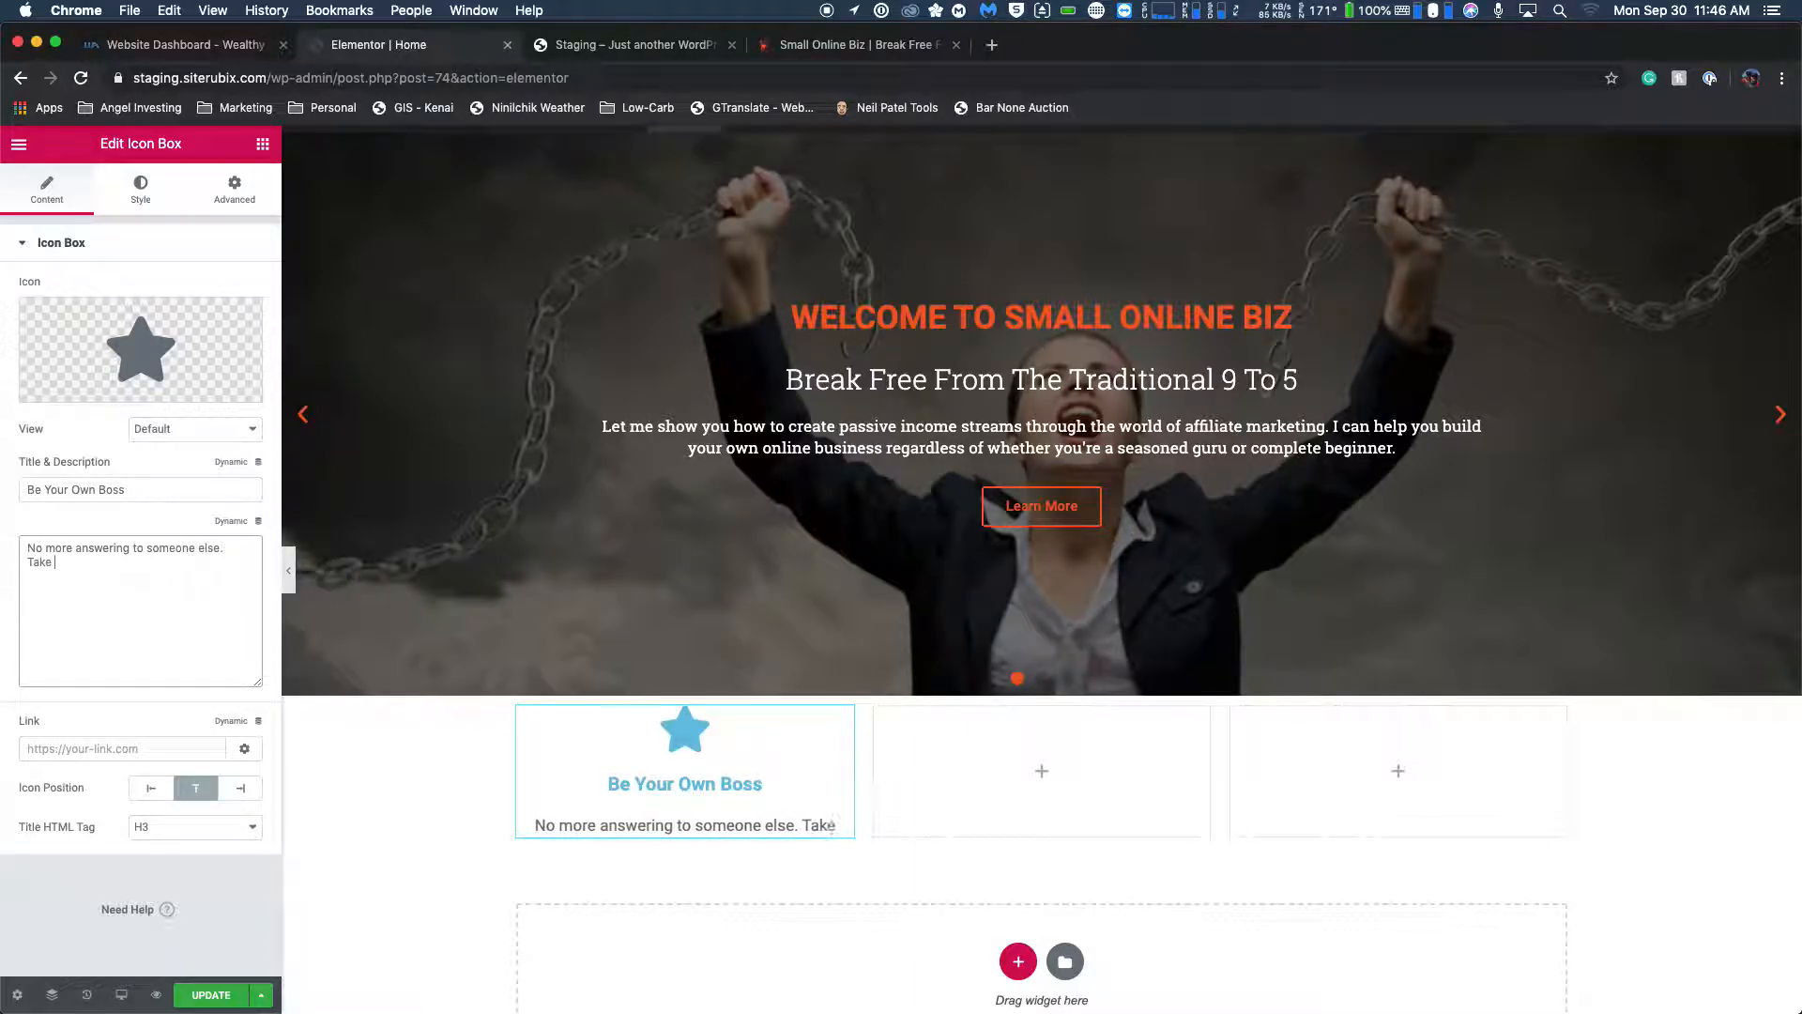
{"action": "type", "text": "control of your"}
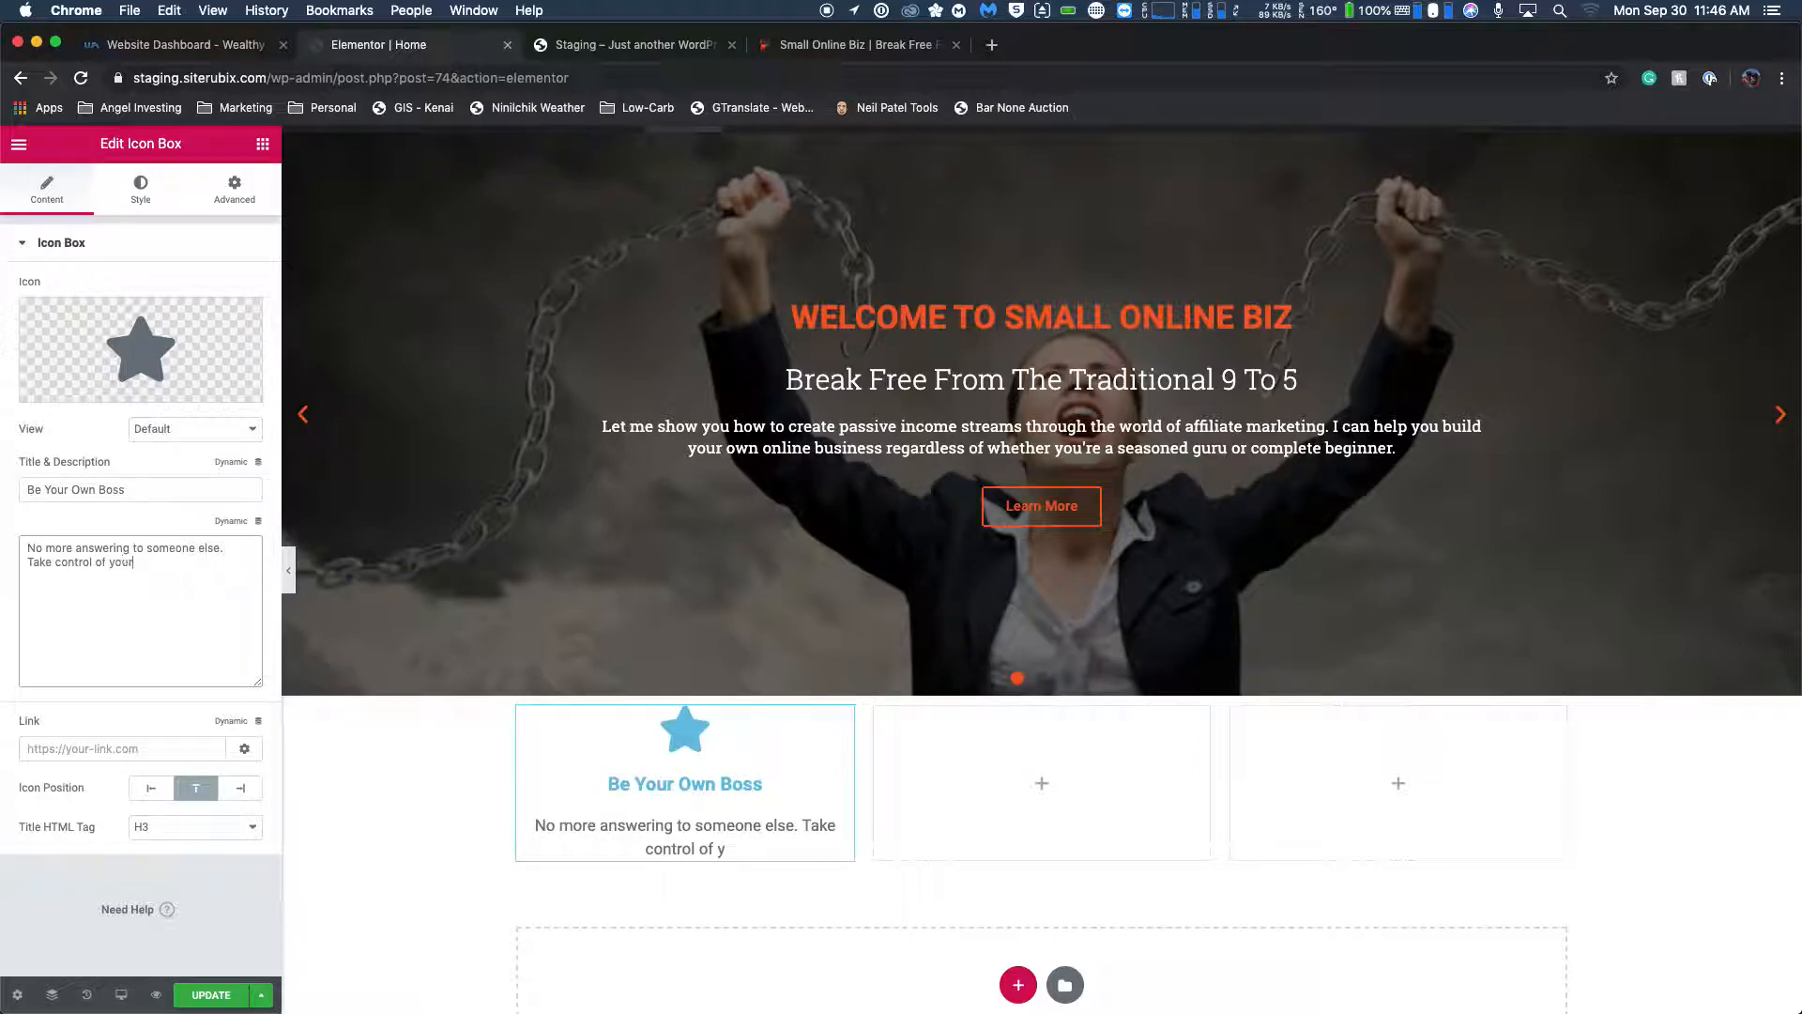
{"action": "type", "text": " future."}
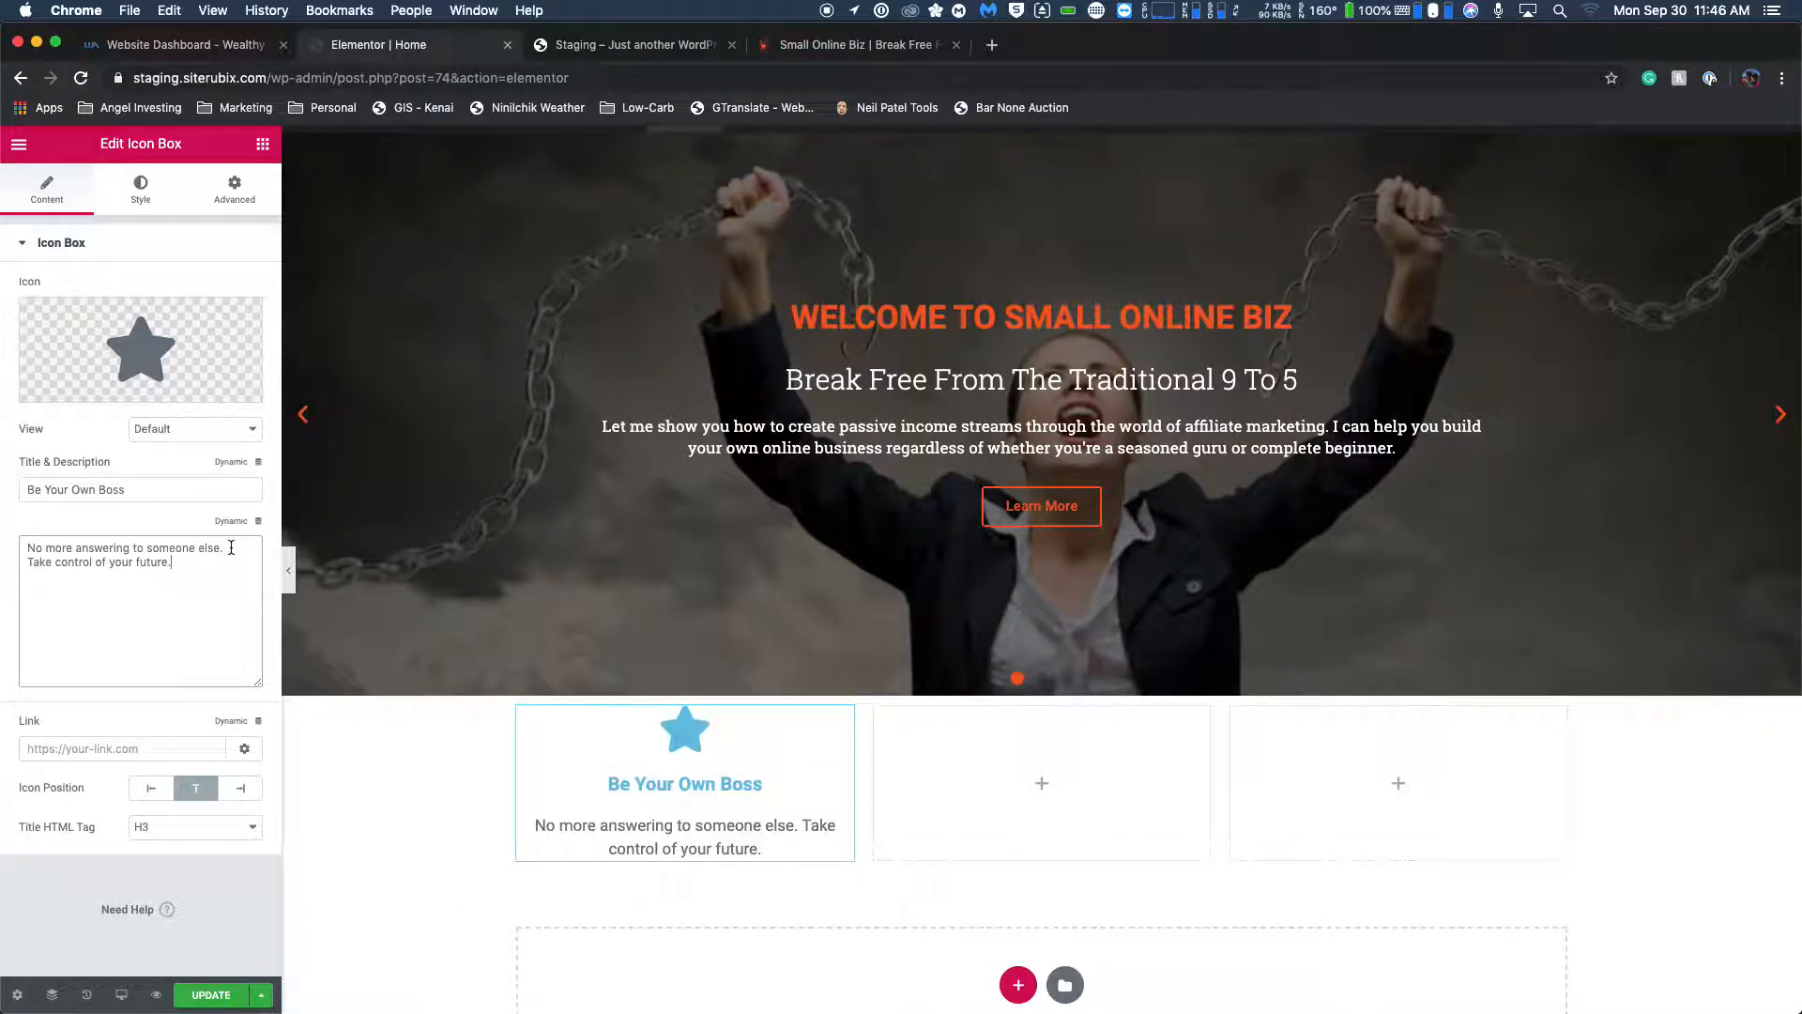
Insert a <br> tag on its own line between the two sentences of the icon box's description.
{"action": "key", "text": "Return"}
{"action": "type", "text": "<br>"}
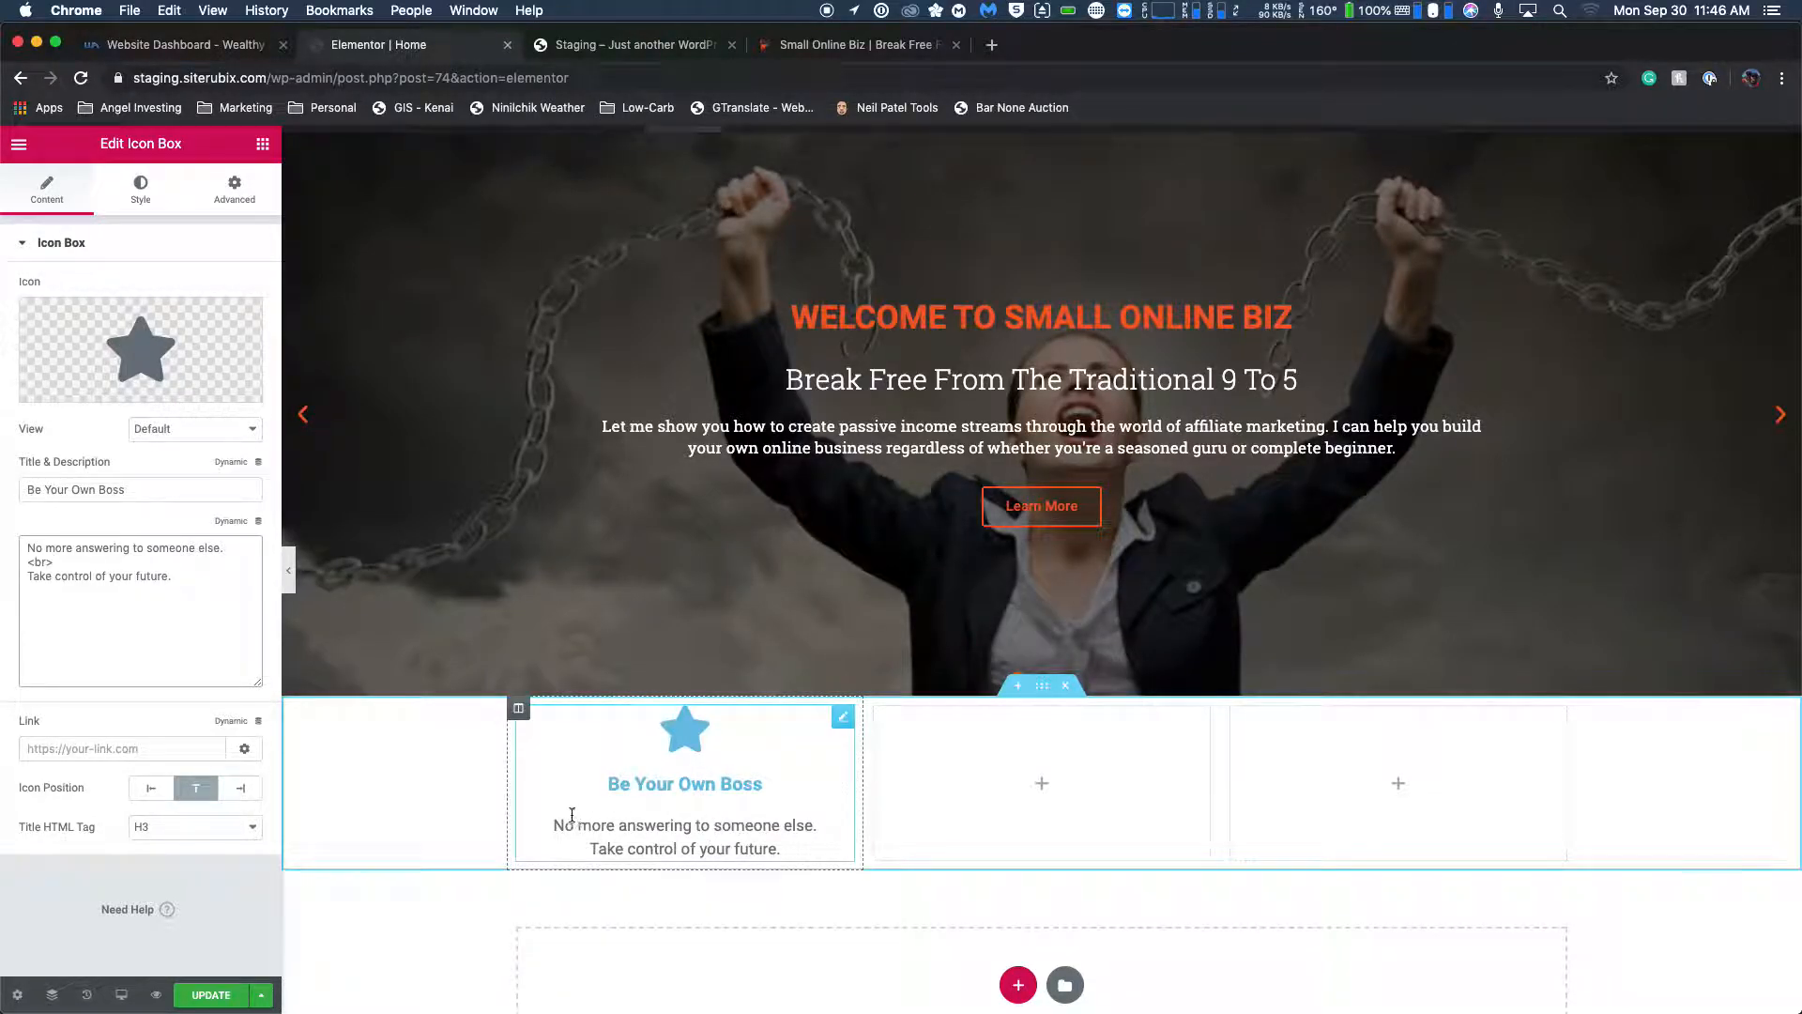
{"action": "scroll", "coordinate": [595, 821], "scroll_direction": "down", "scroll_amount": 1}
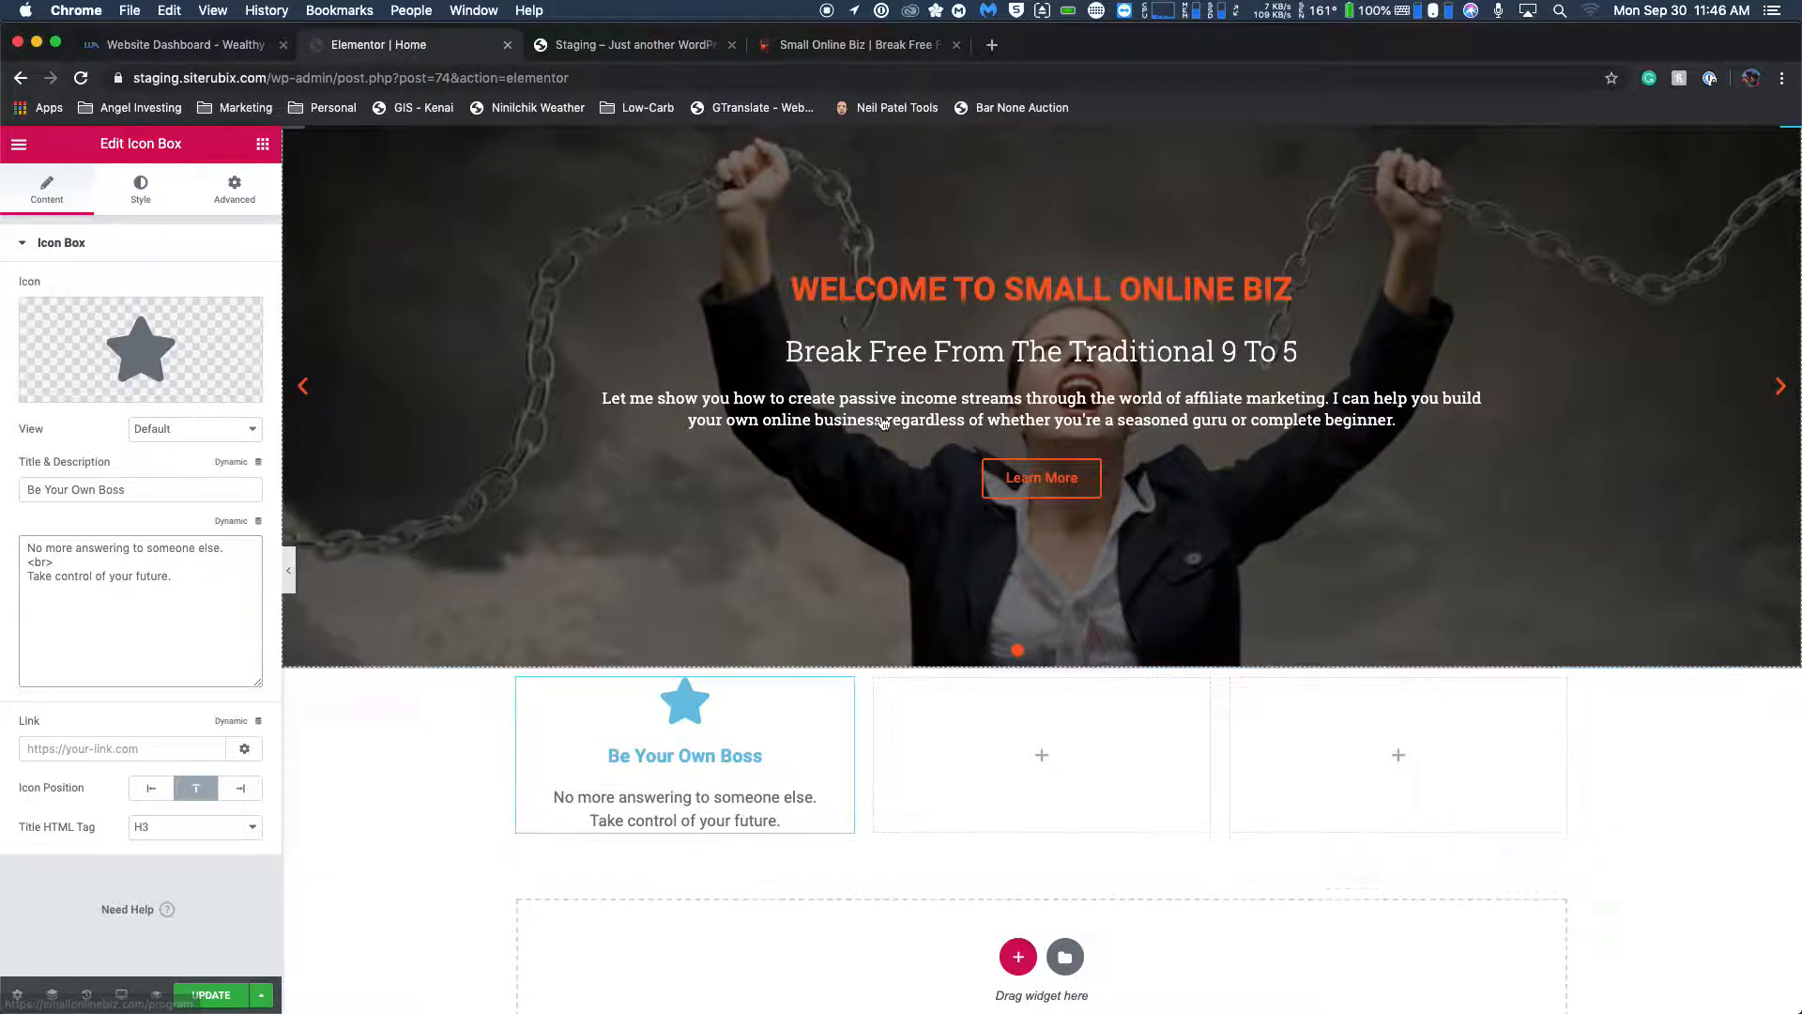
Check the first feature box's icon on the live homepage and set the Elementor icon box's icon to Black tie.
{"action": "left_click", "coordinate": [804, 56]}
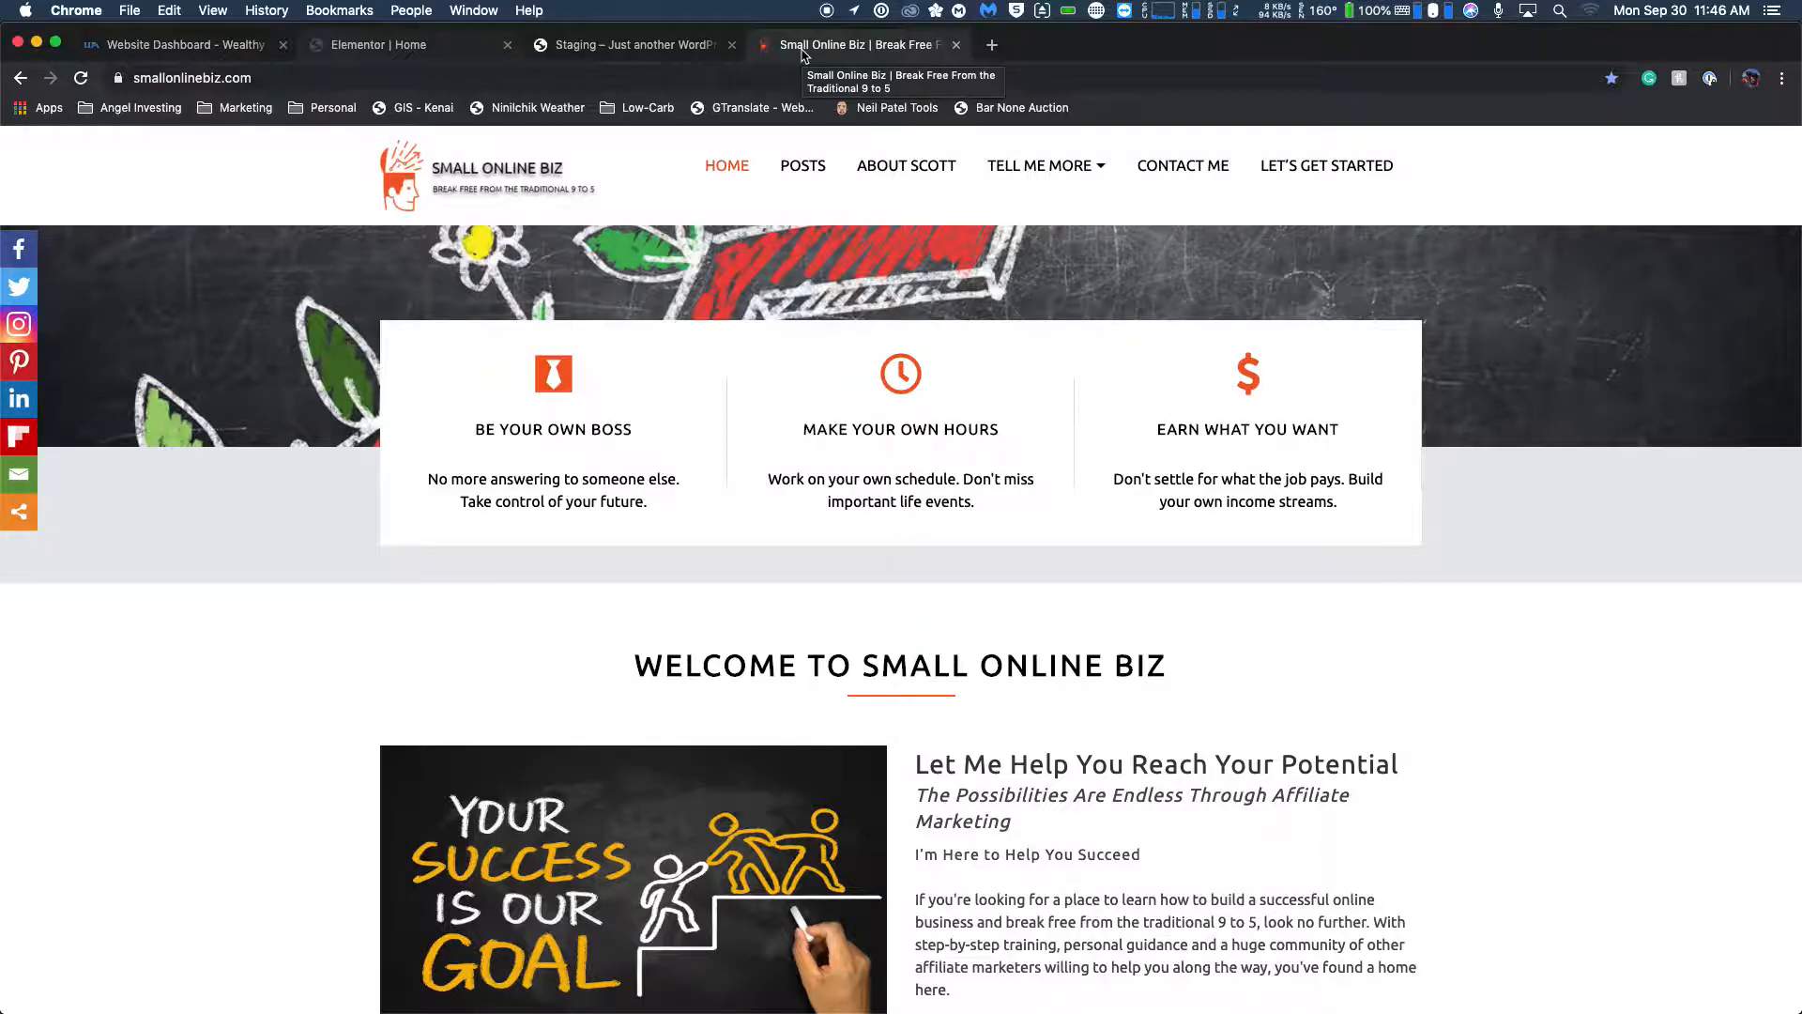
{"action": "left_click", "coordinate": [647, 47]}
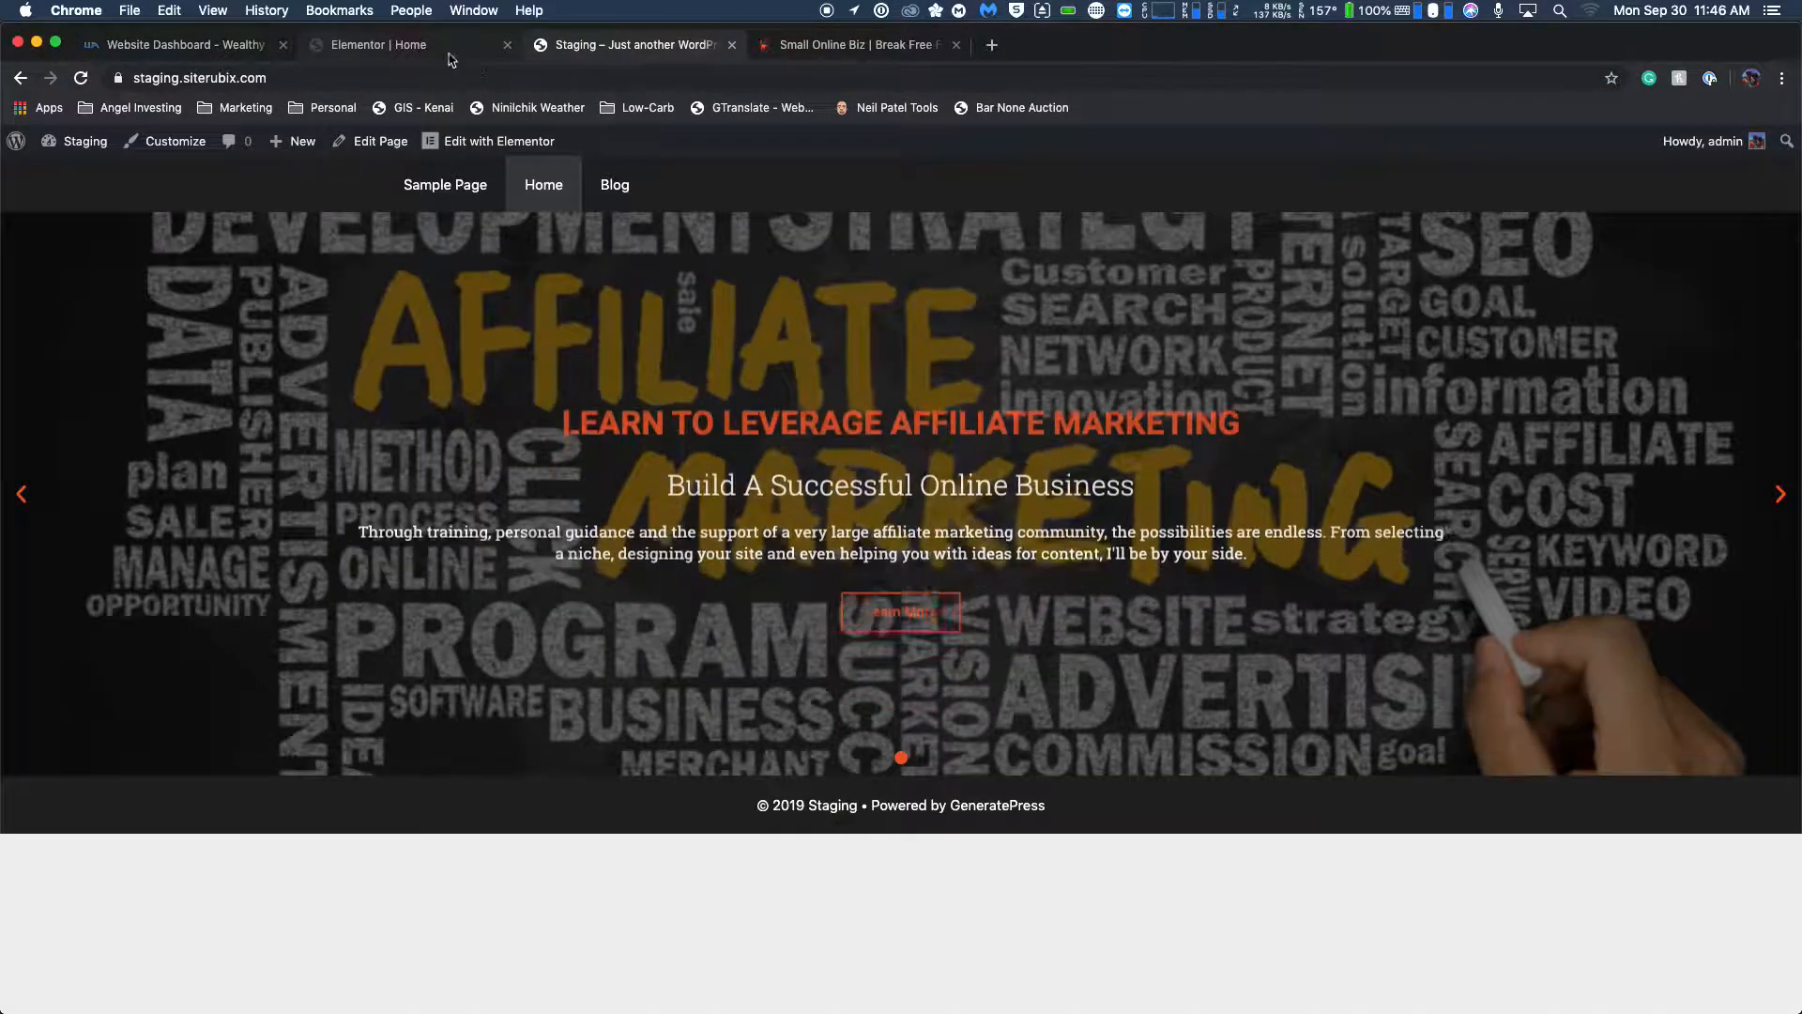
{"action": "left_click", "coordinate": [421, 52]}
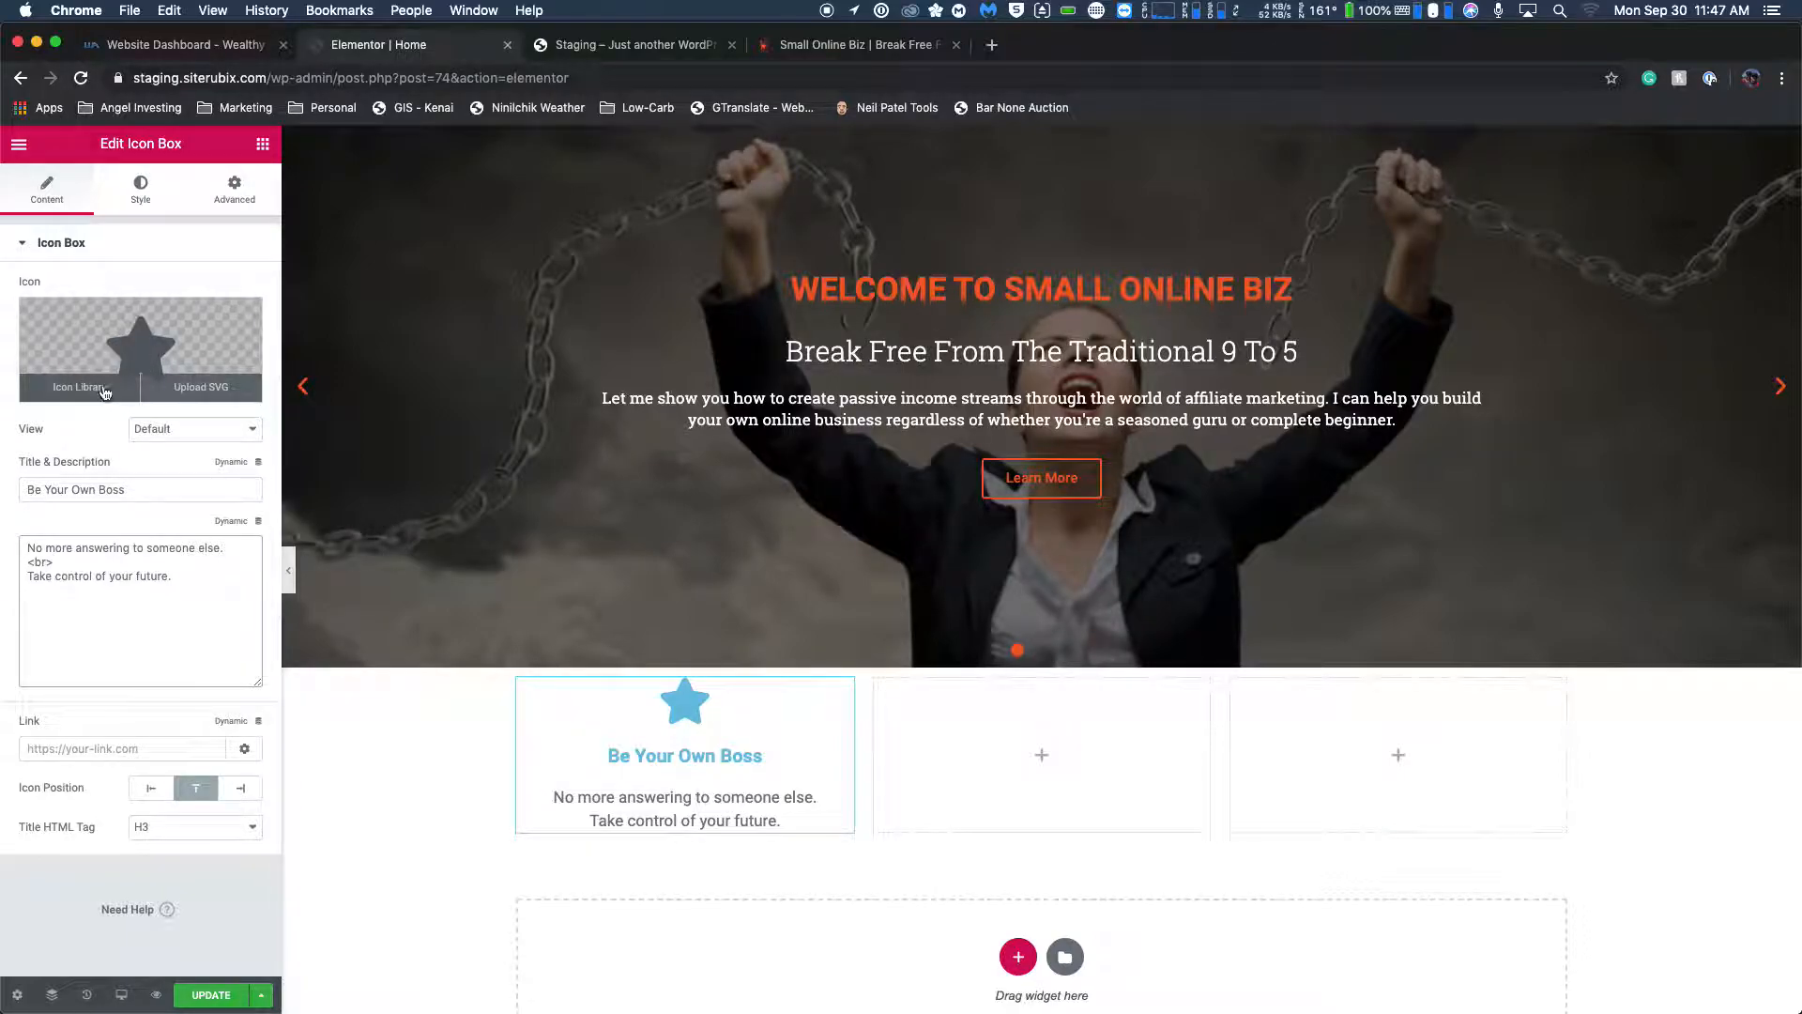
{"action": "left_click", "coordinate": [105, 392]}
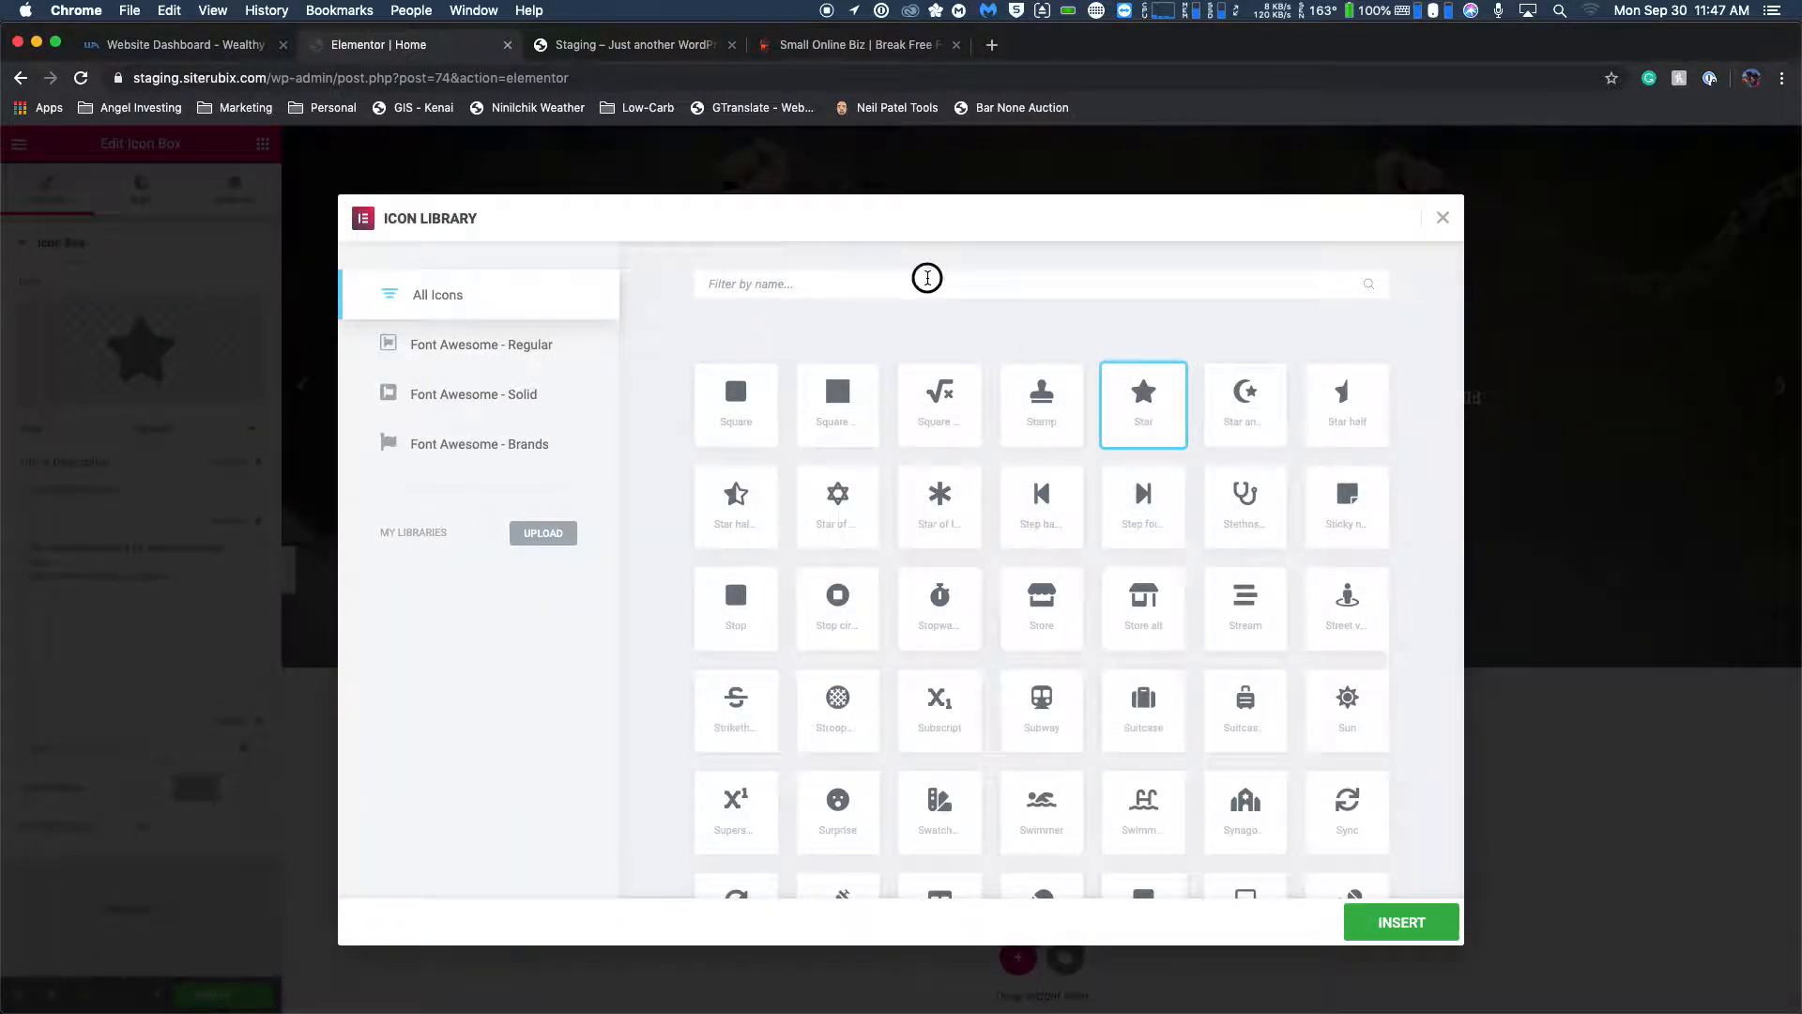
{"action": "type", "text": "tie"}
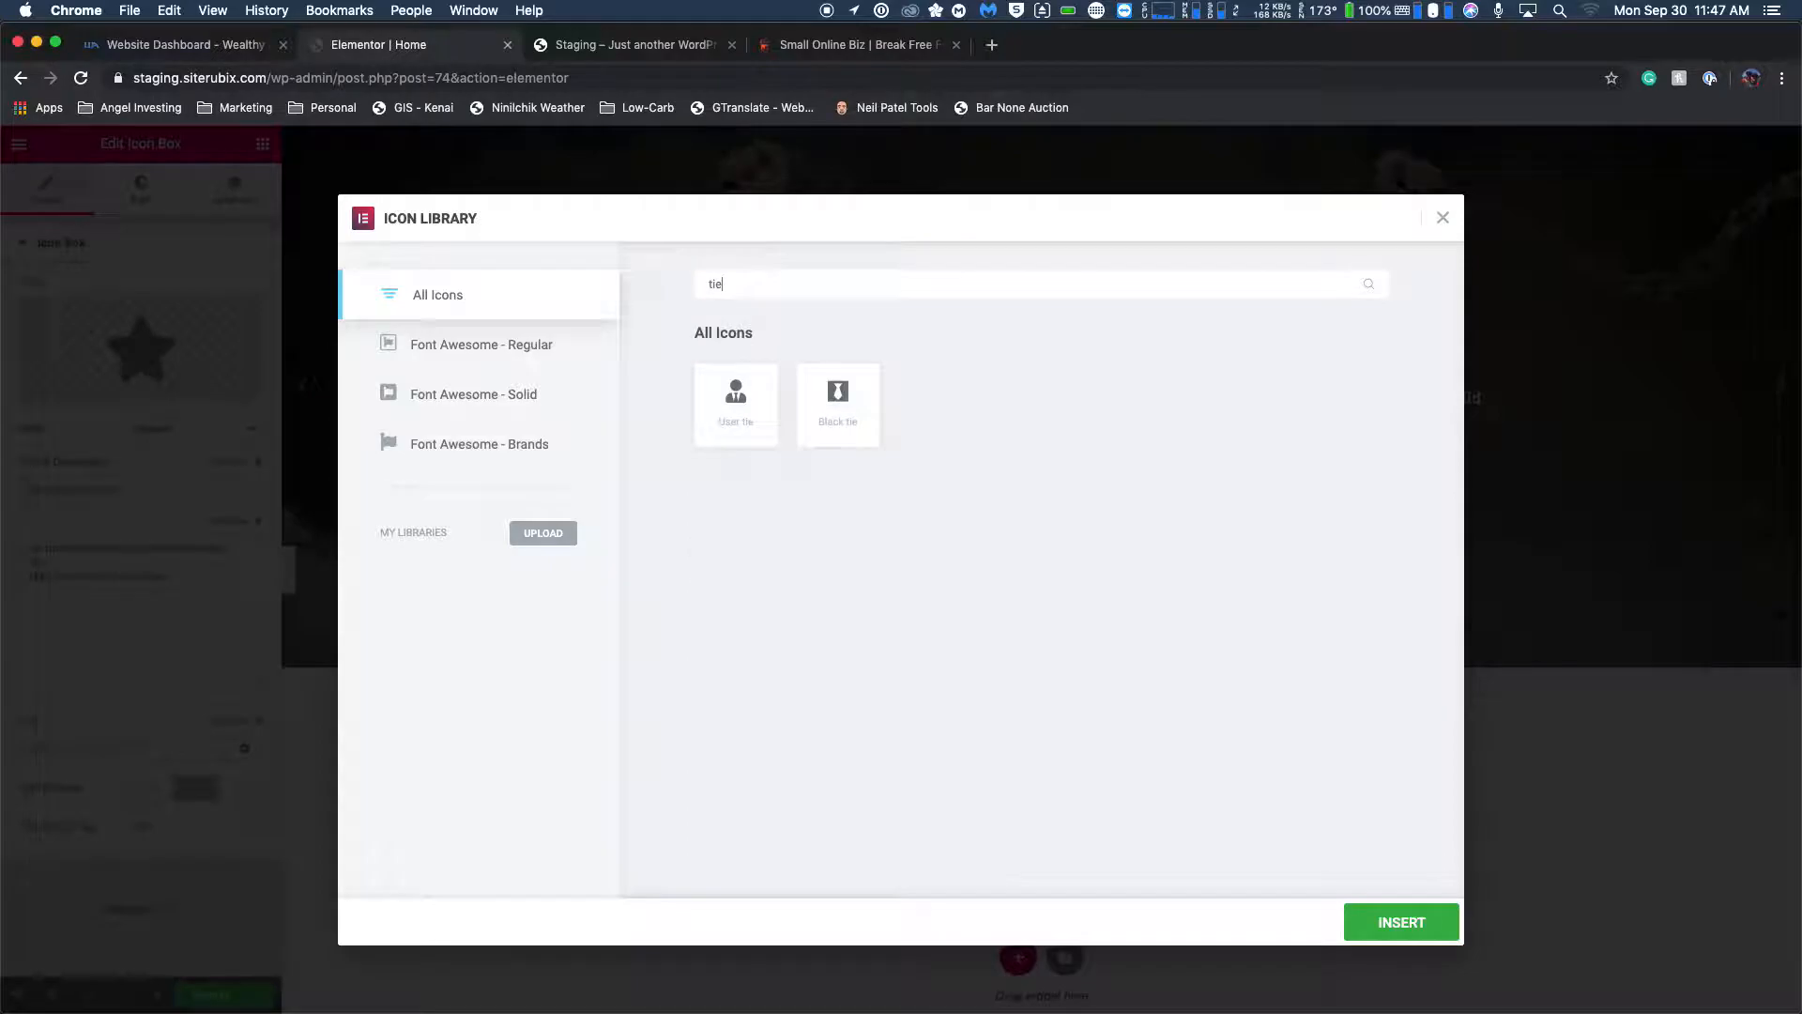
{"action": "left_click", "coordinate": [837, 389]}
{"action": "left_click", "coordinate": [1404, 921]}
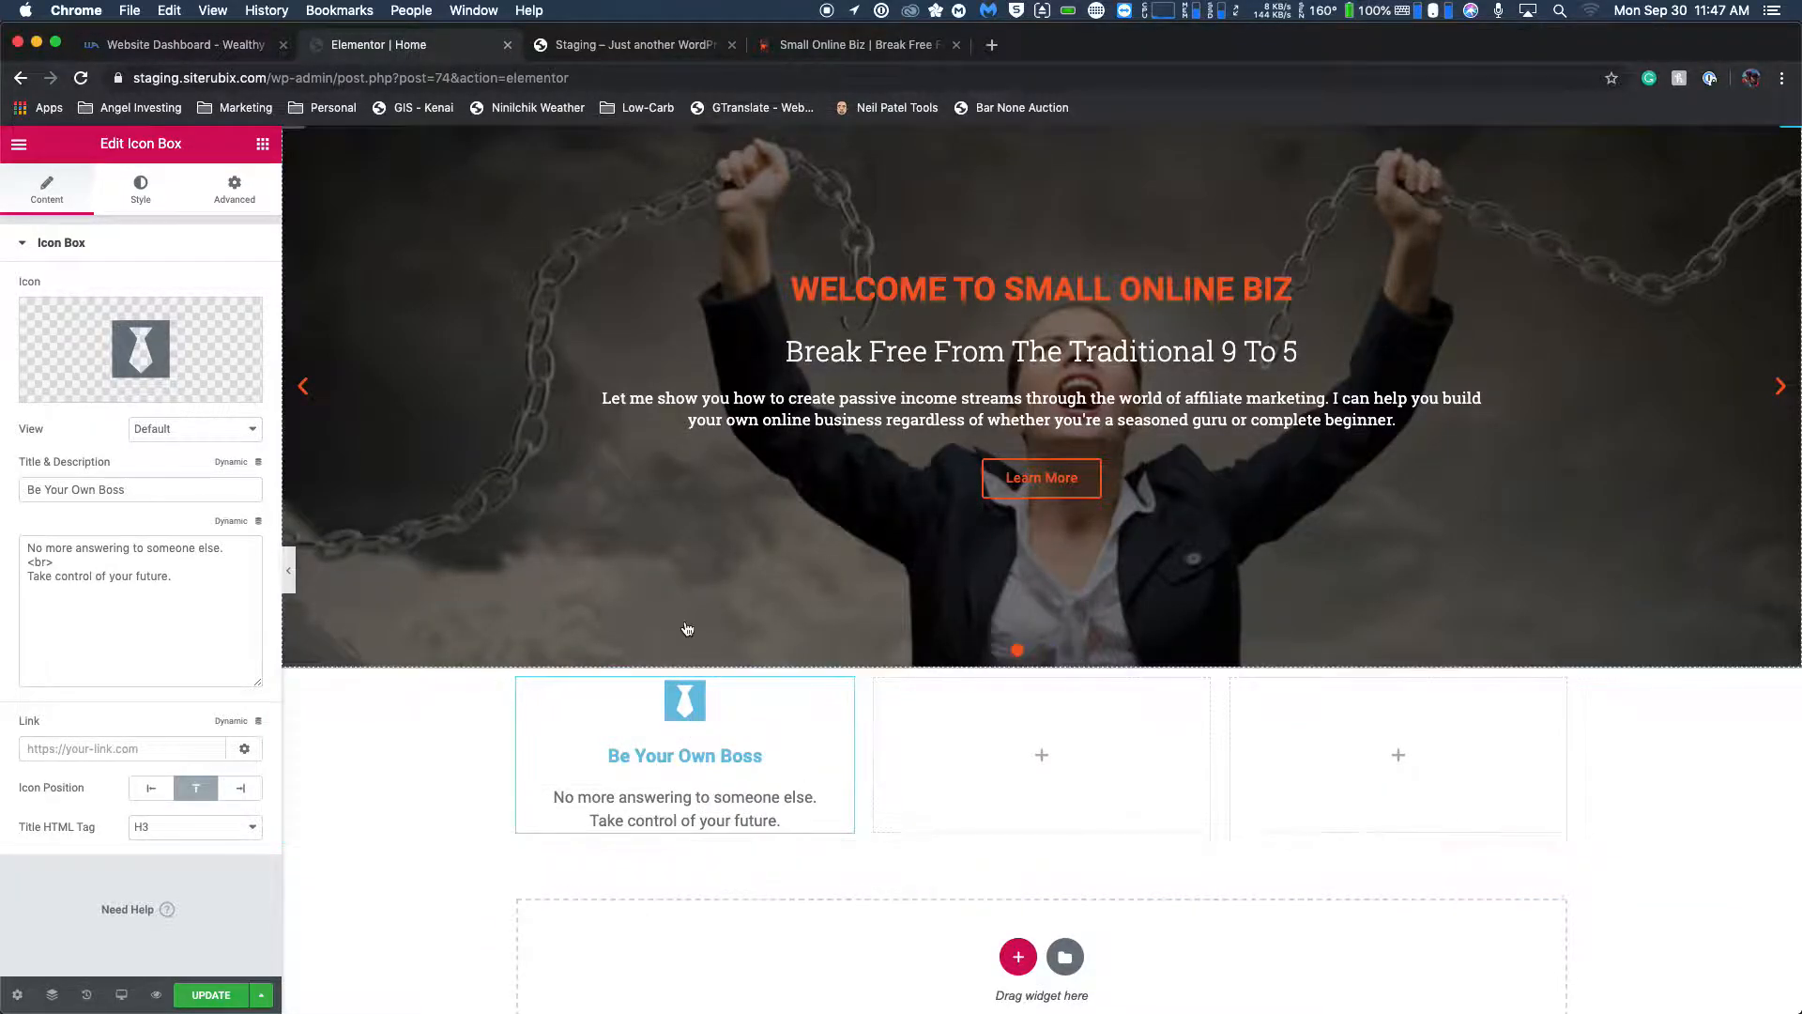
Set the primary color of the tie icon's normal state to #f15d28.
{"action": "mouse_move", "coordinate": [136, 398]}
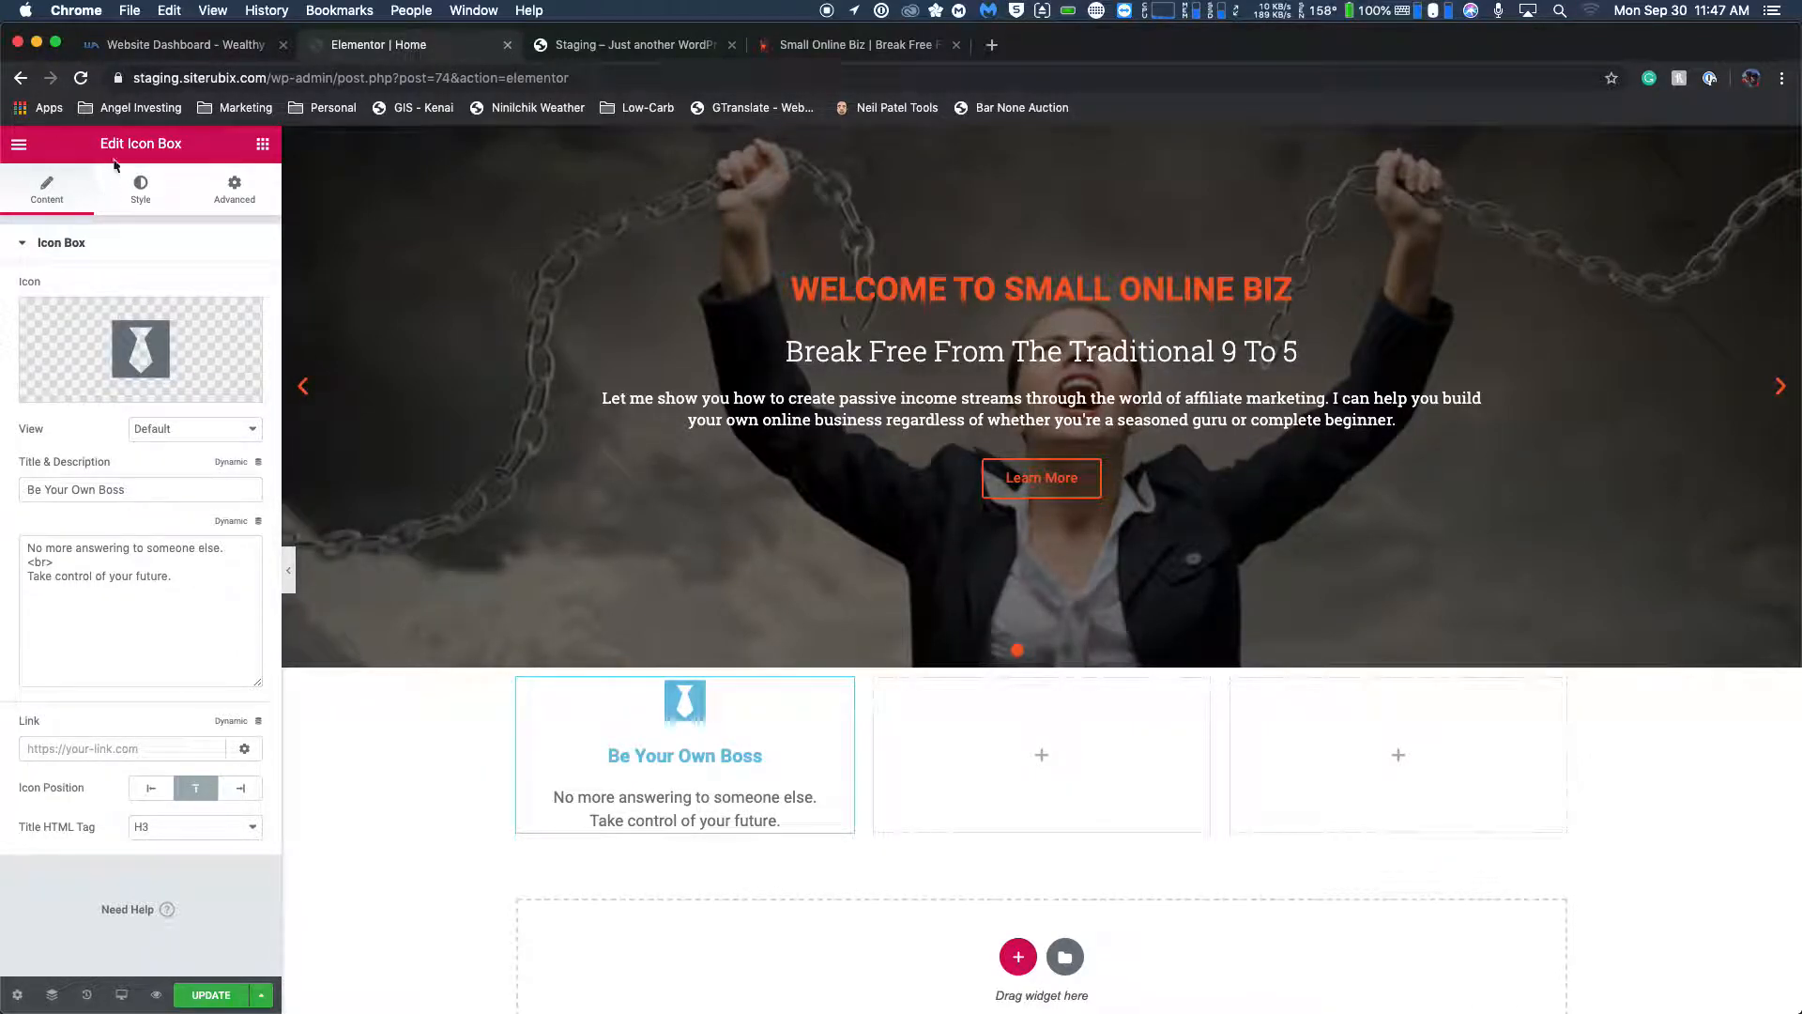
{"action": "left_click", "coordinate": [139, 194]}
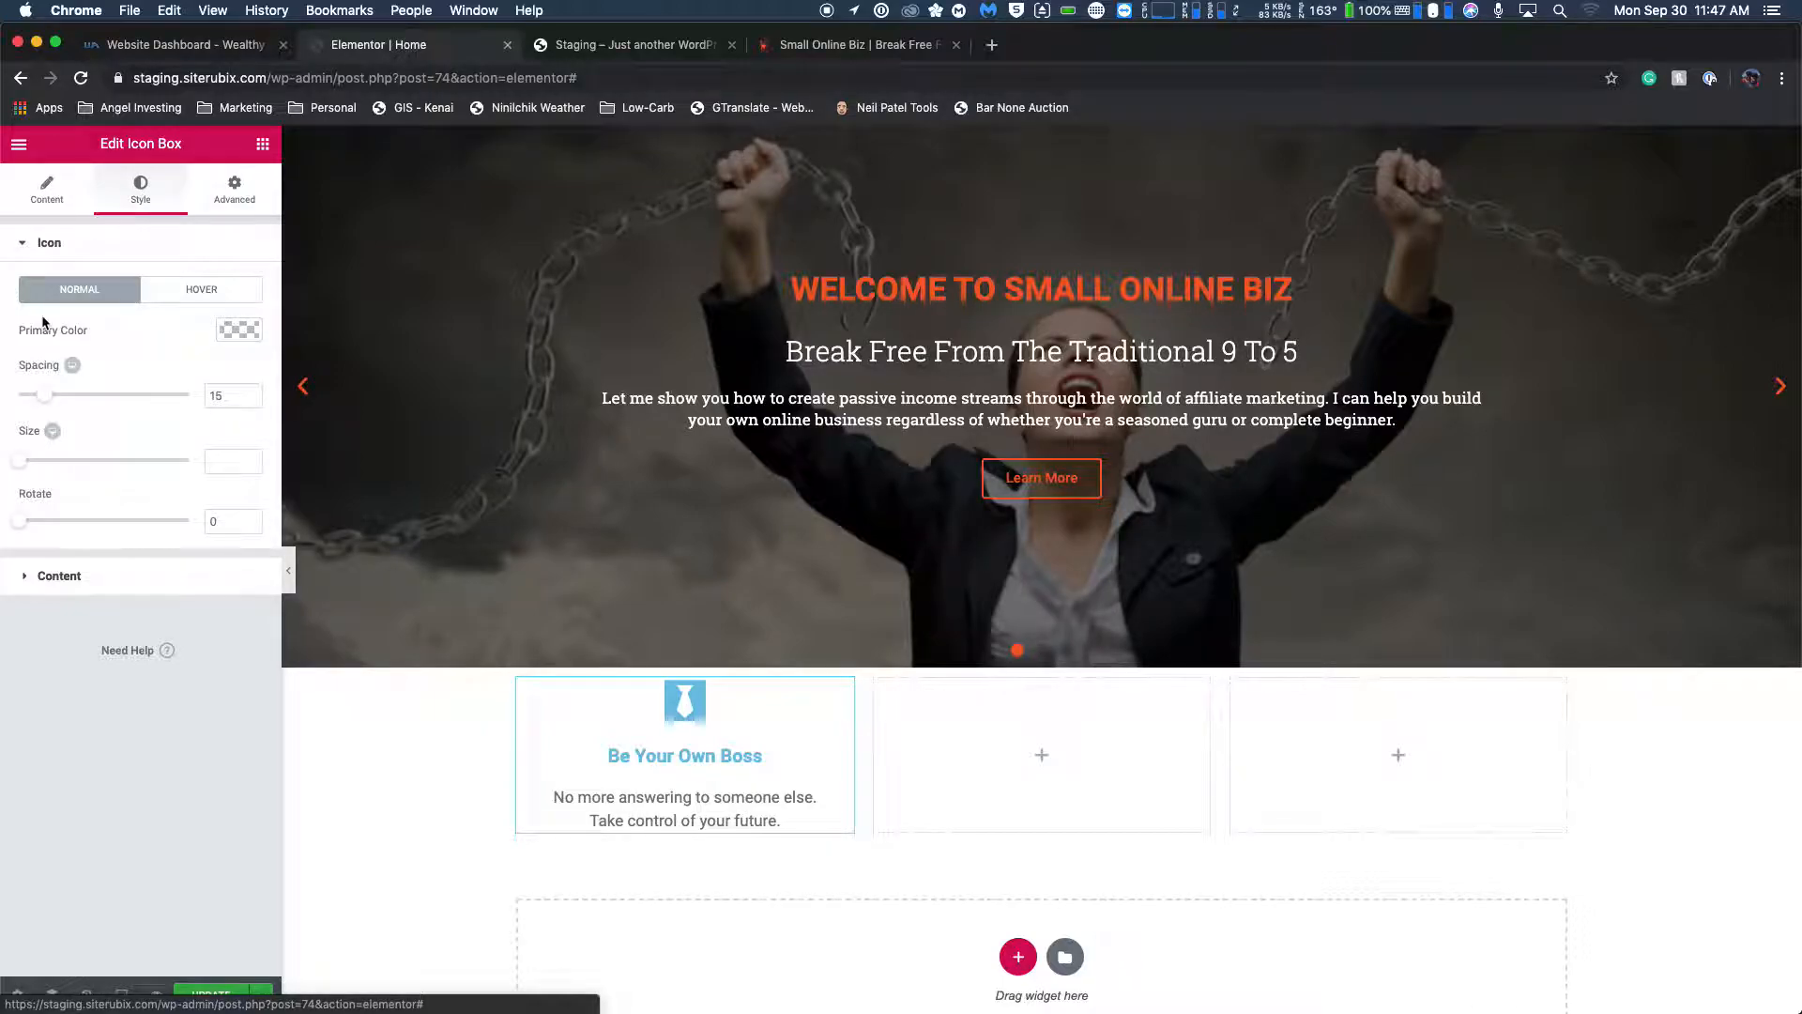
{"action": "left_click", "coordinate": [228, 332]}
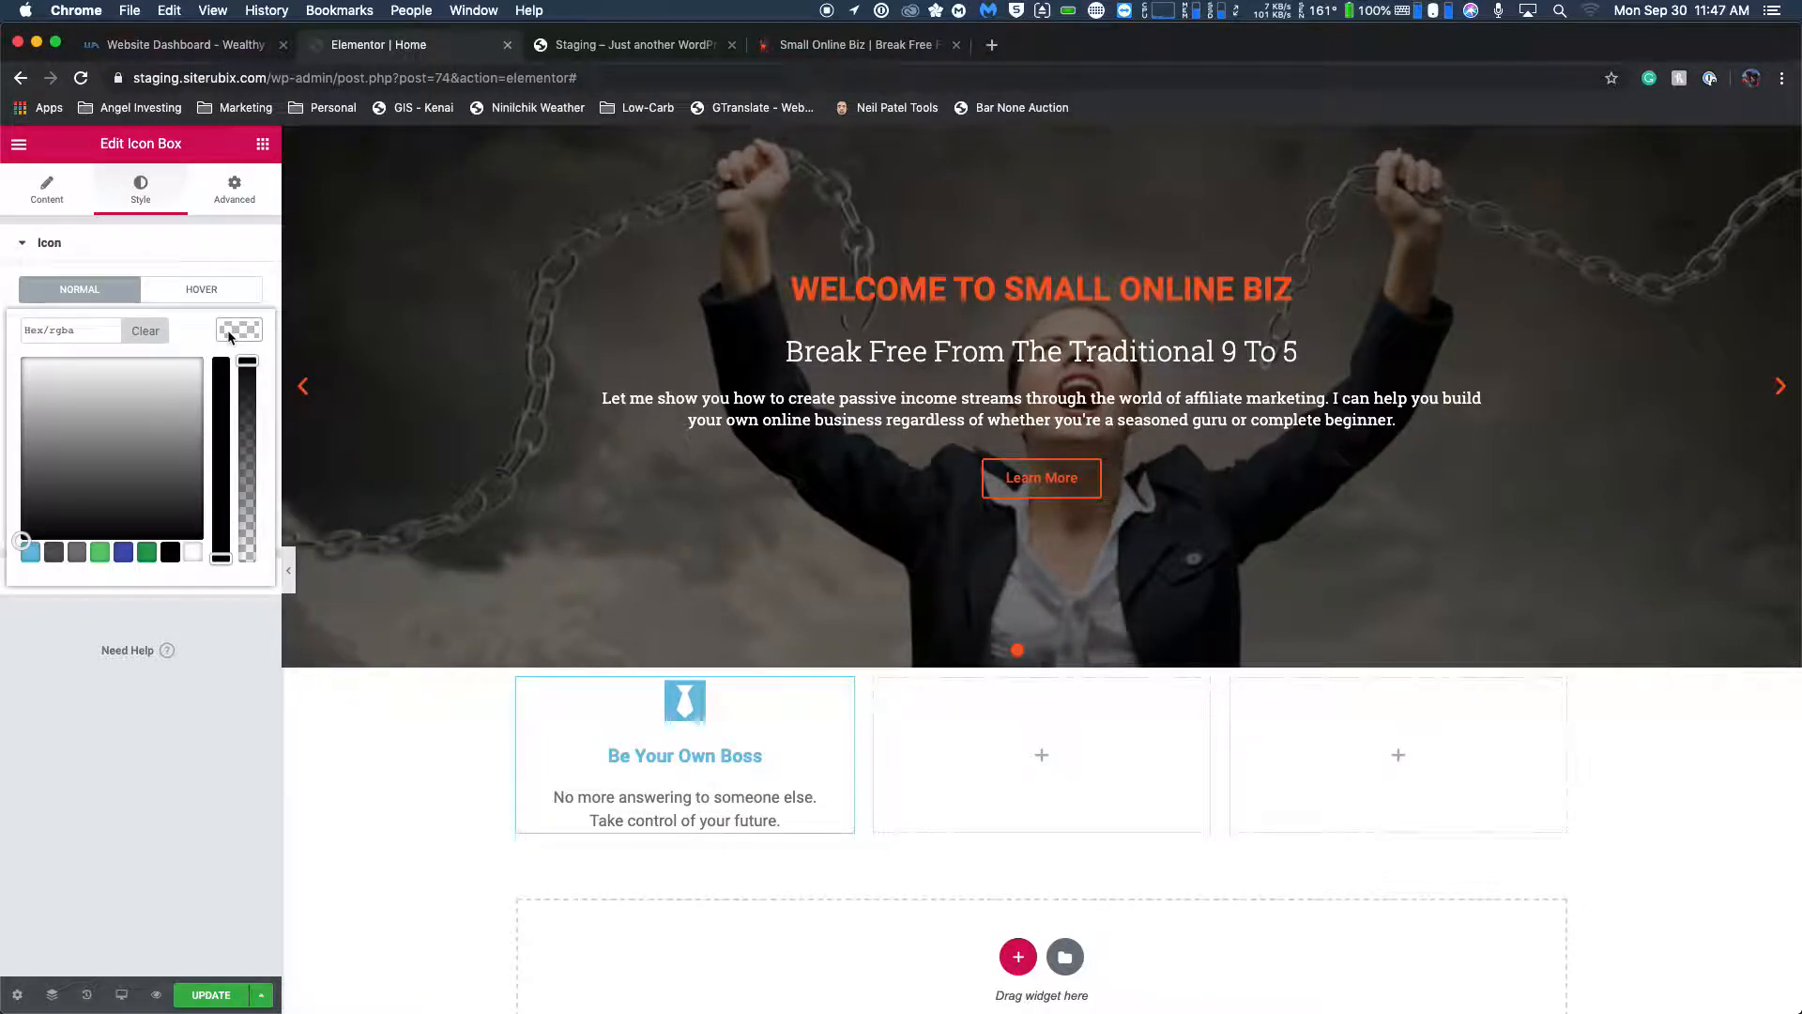
{"action": "left_click", "coordinate": [96, 556]}
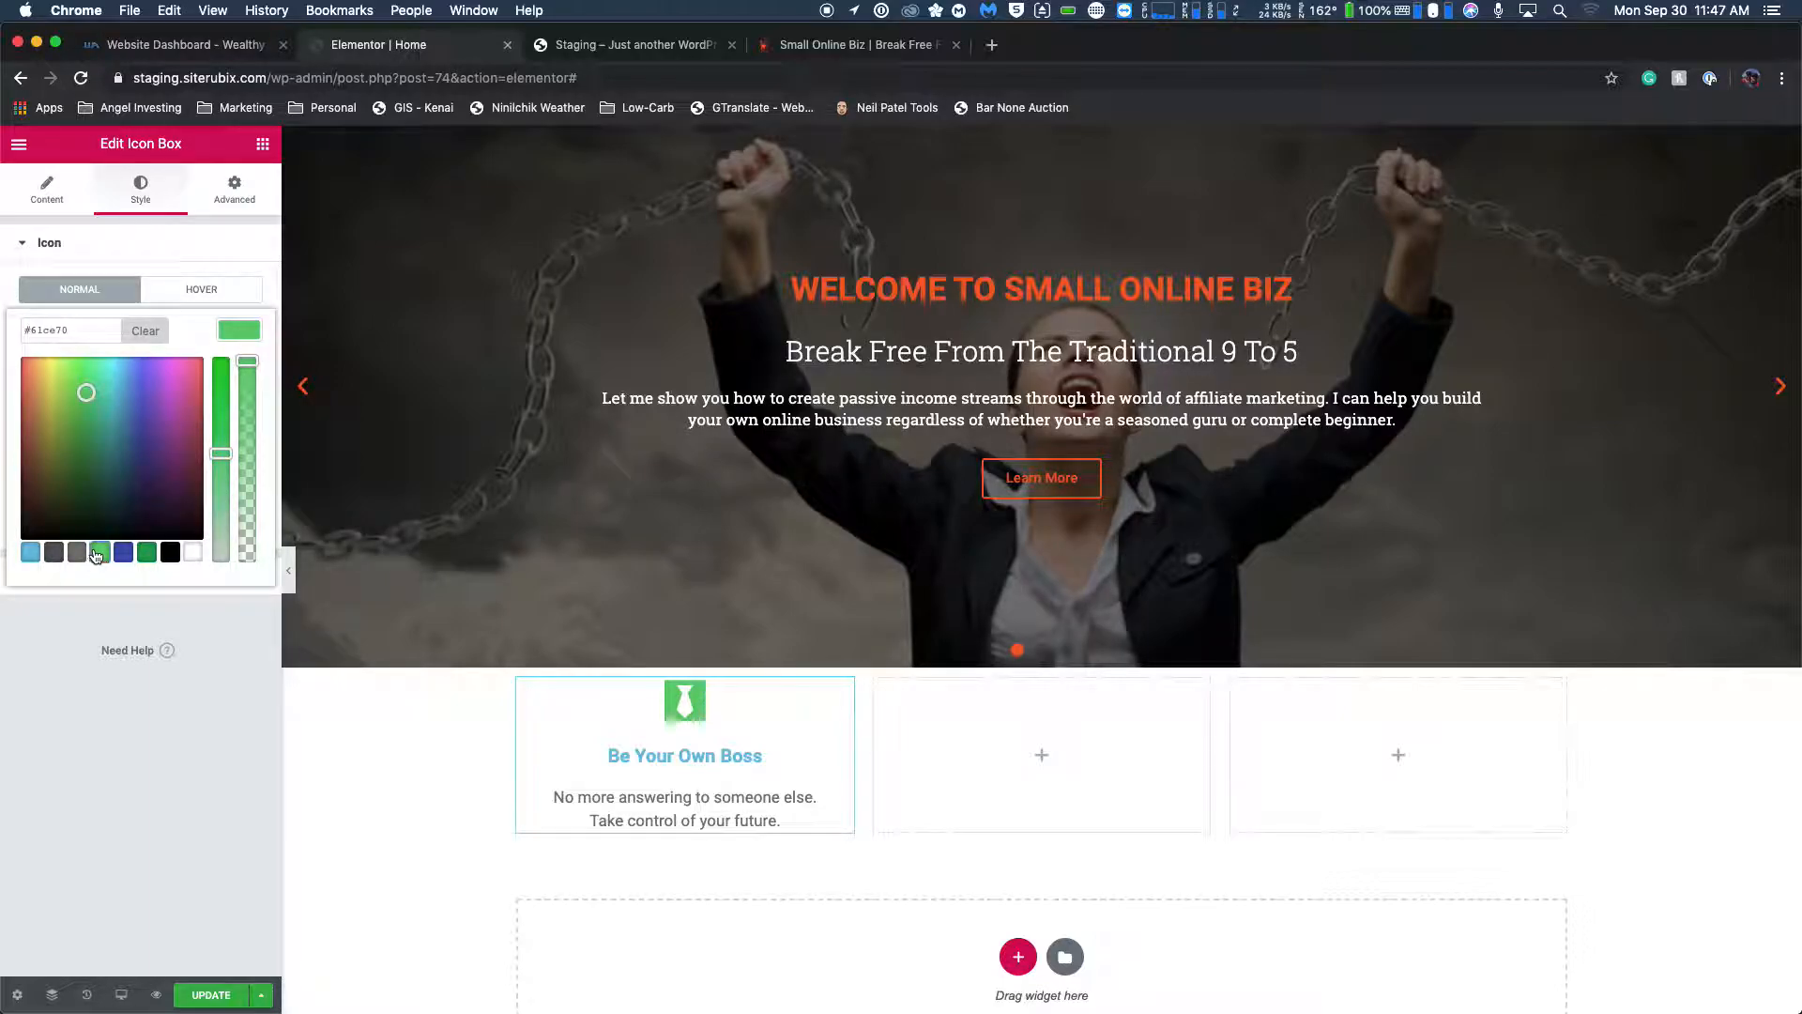
{"action": "left_click", "coordinate": [74, 336]}
{"action": "type", "text": "f15d28"}
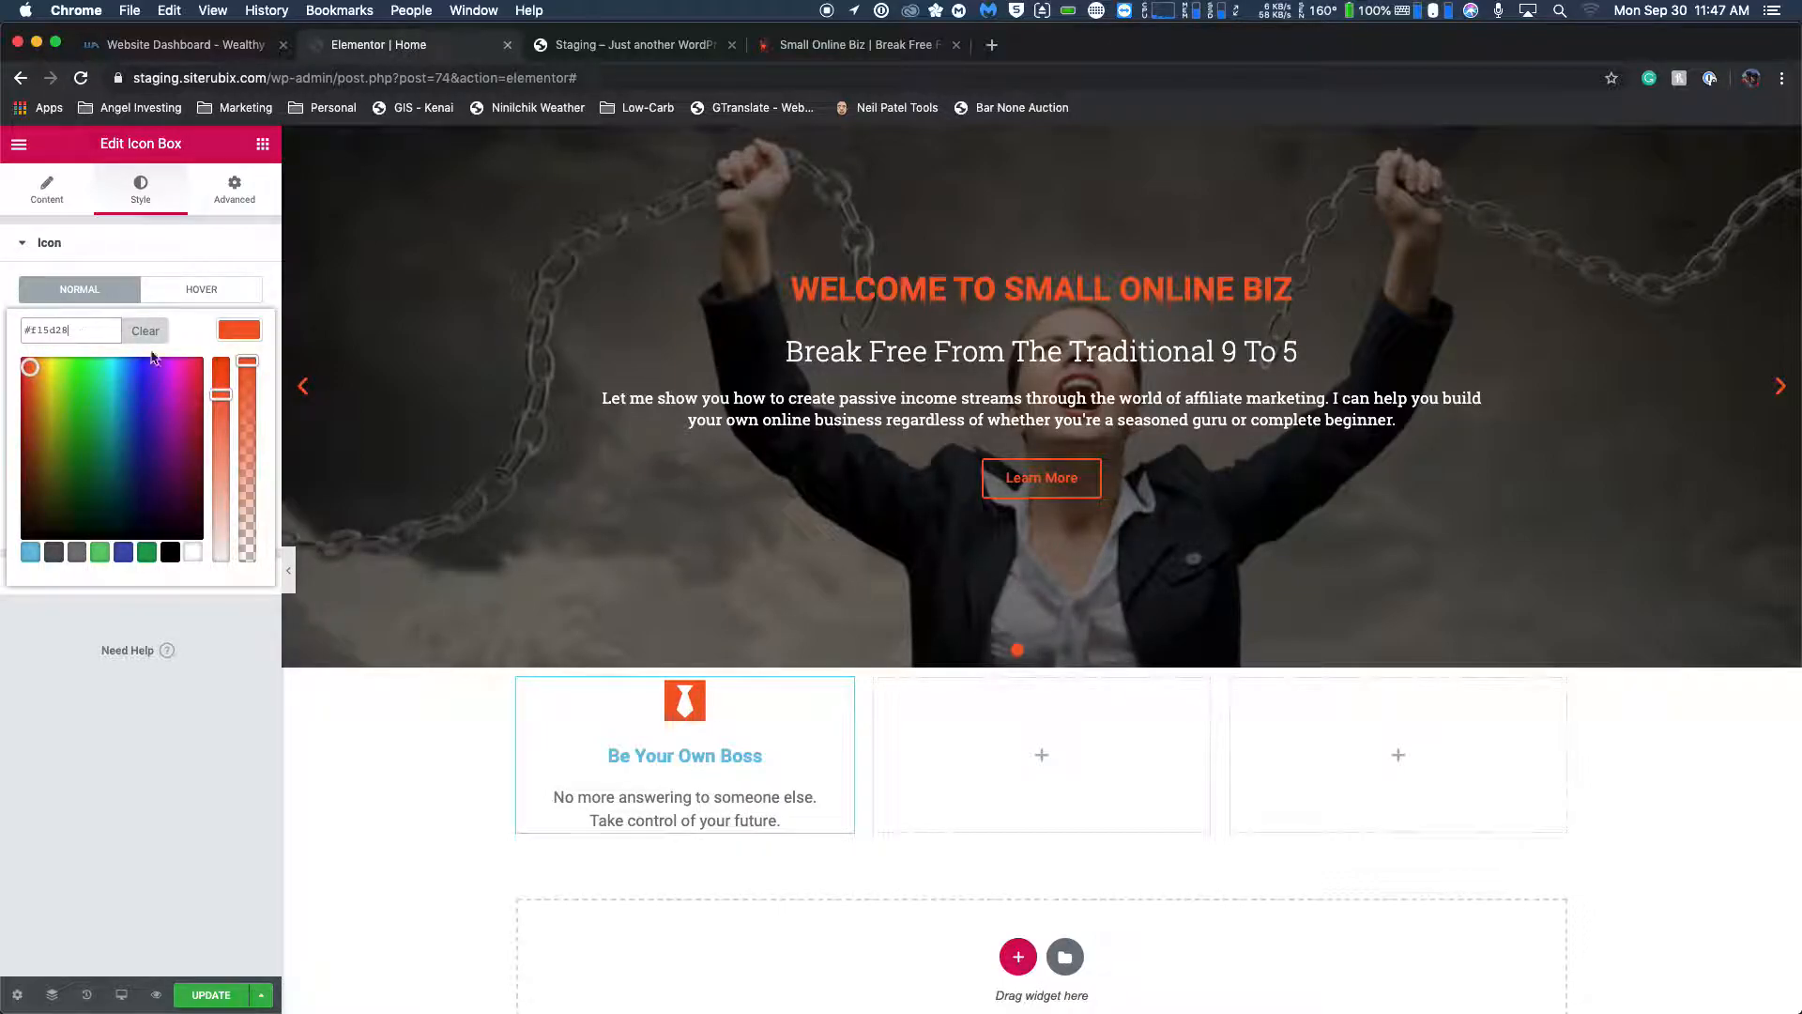
Try the Pulse and Shrink hover animations on the tie icon.
{"action": "left_click", "coordinate": [187, 299]}
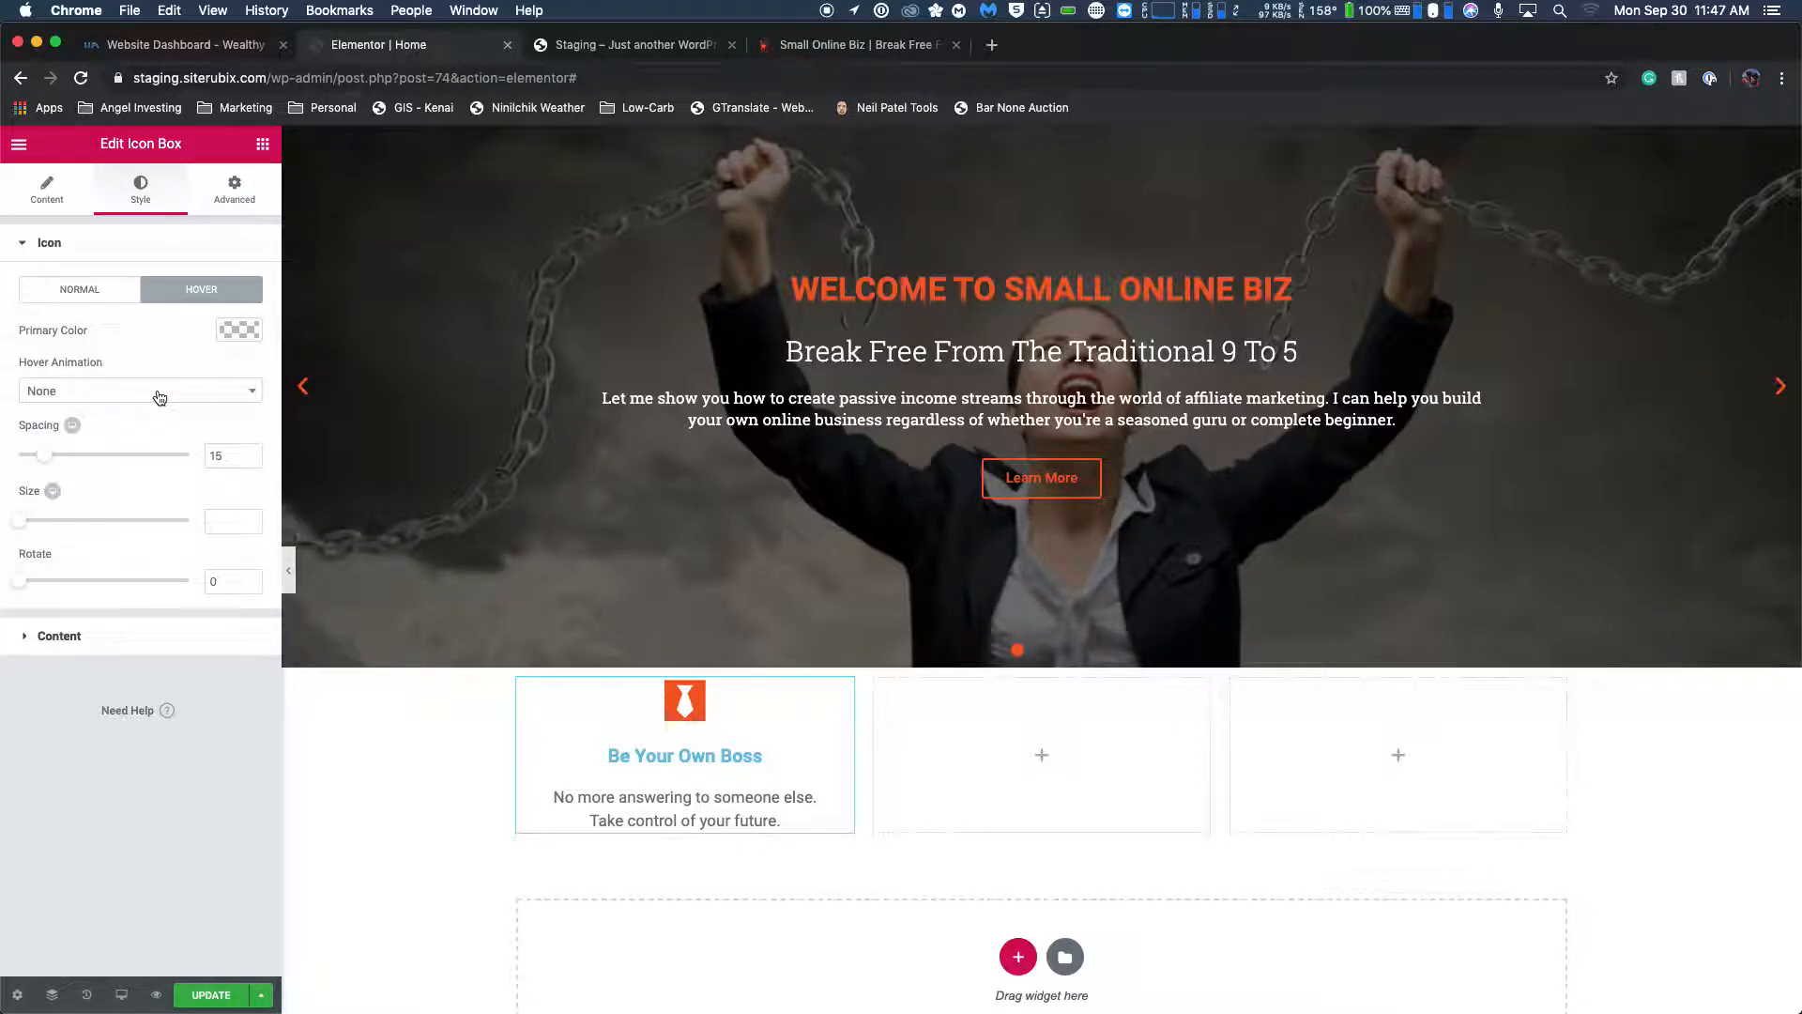
{"action": "left_click", "coordinate": [160, 392]}
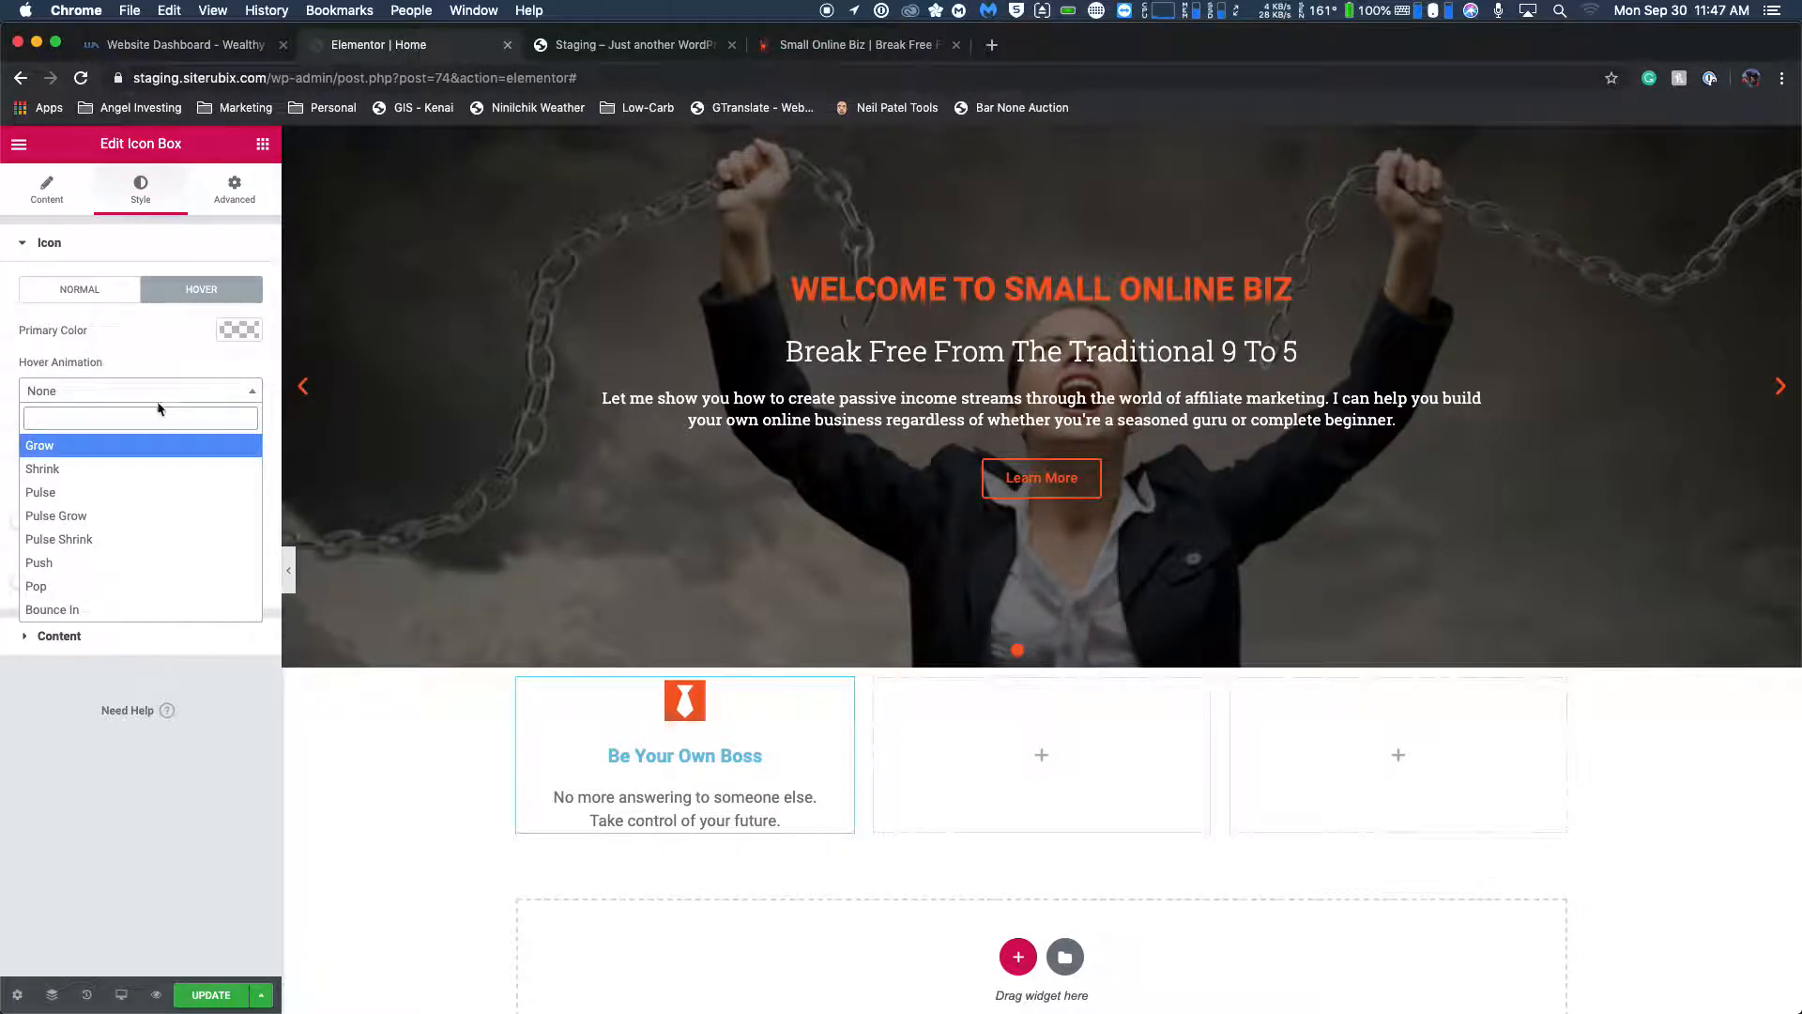
{"action": "scroll", "coordinate": [141, 577], "scroll_direction": "down", "scroll_amount": 2}
{"action": "scroll", "coordinate": [143, 579], "scroll_direction": "down", "scroll_amount": 1}
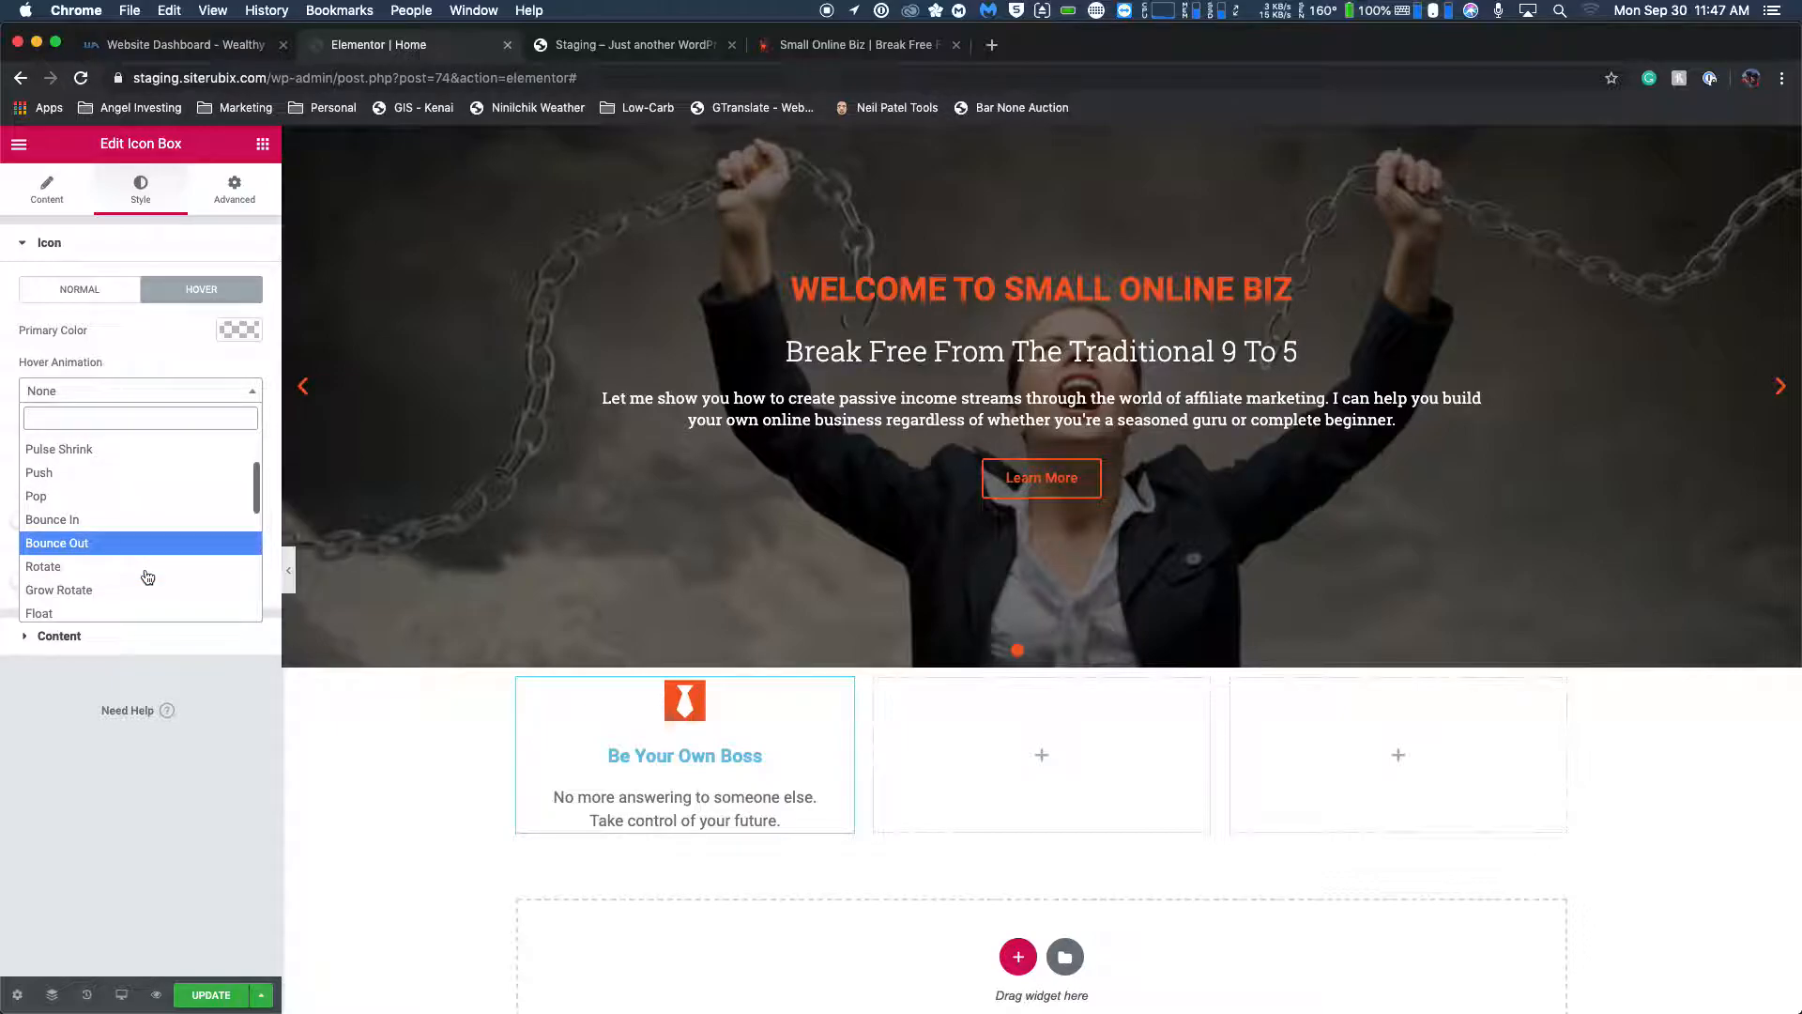
{"action": "scroll", "coordinate": [147, 576], "scroll_direction": "up", "scroll_amount": 2}
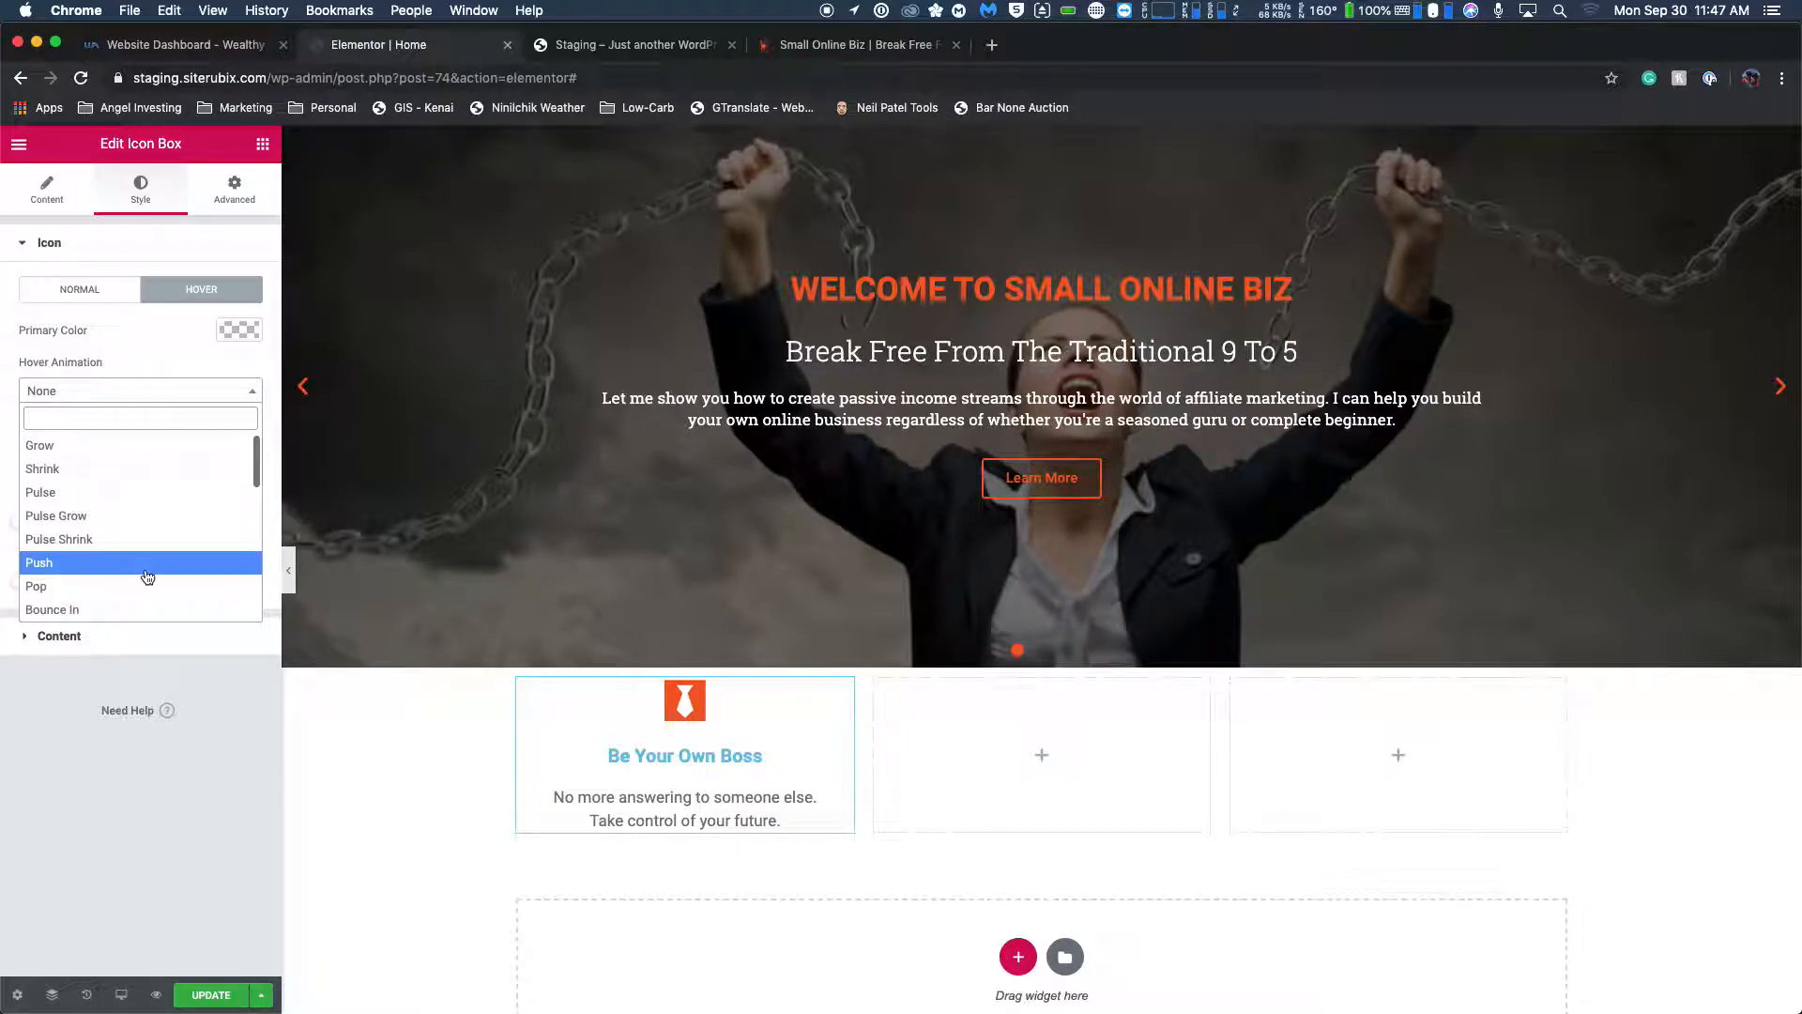
{"action": "left_click", "coordinate": [153, 492]}
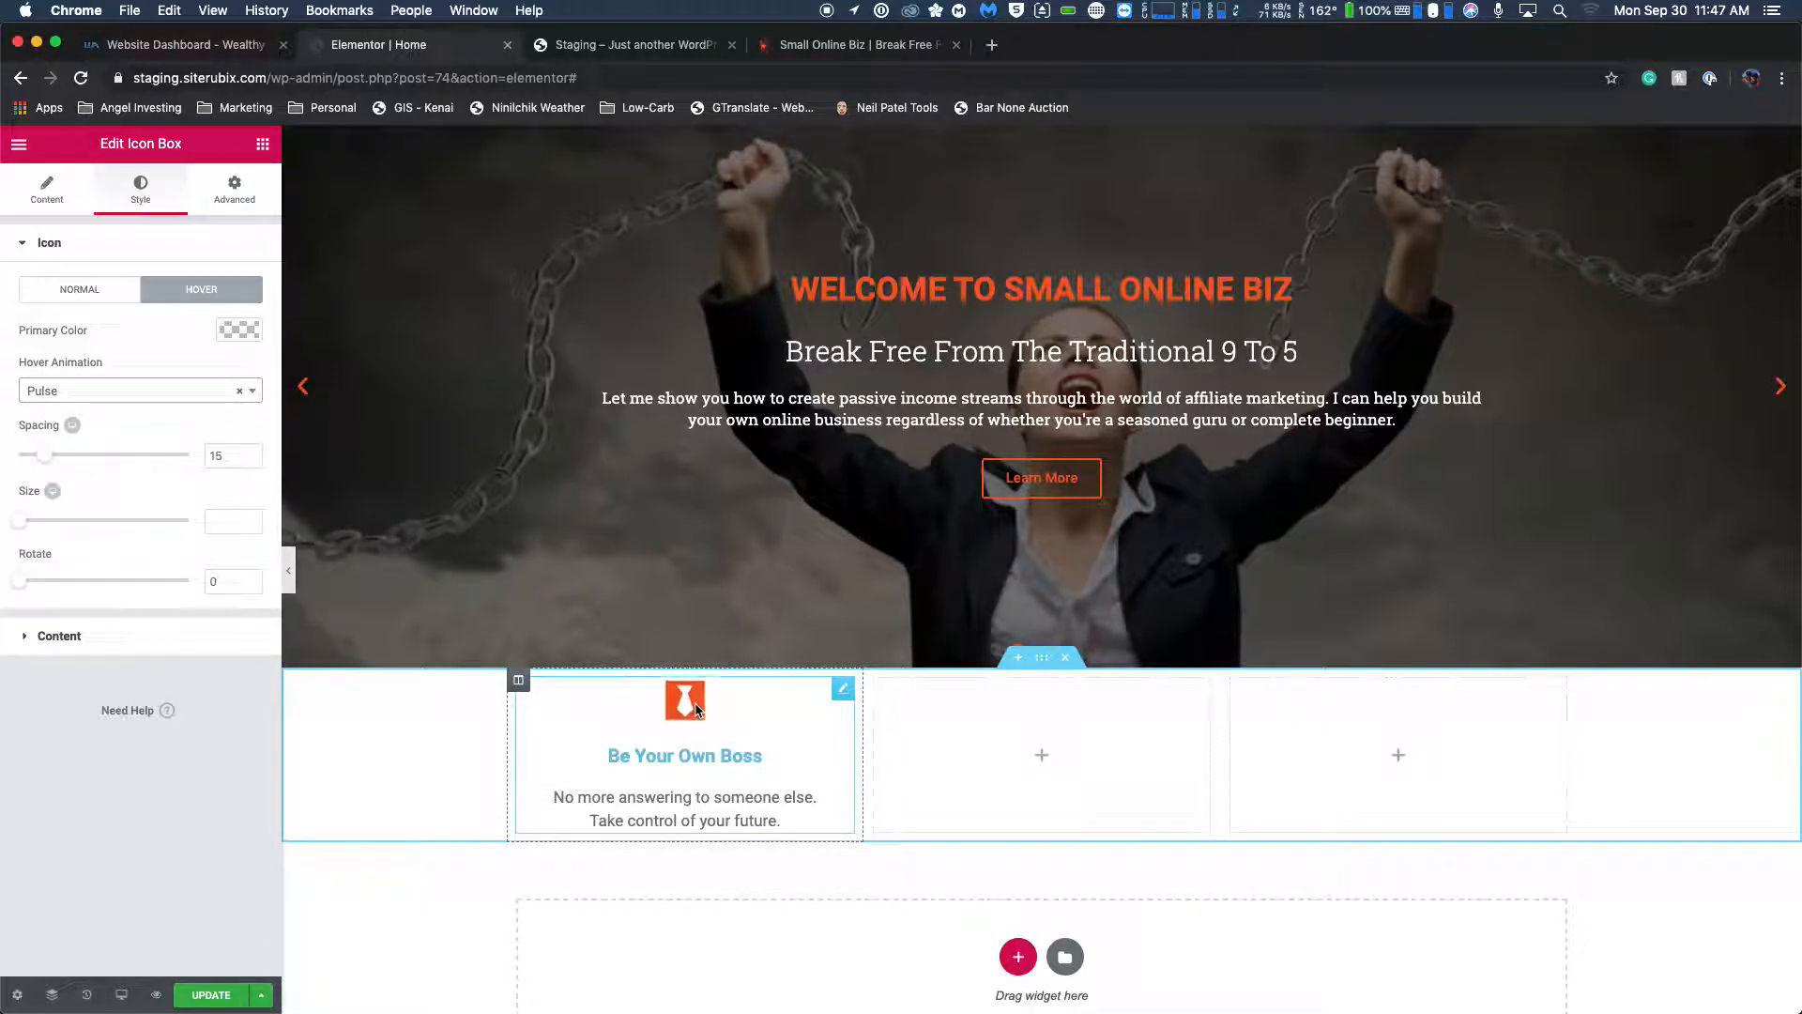
{"action": "left_click", "coordinate": [157, 394]}
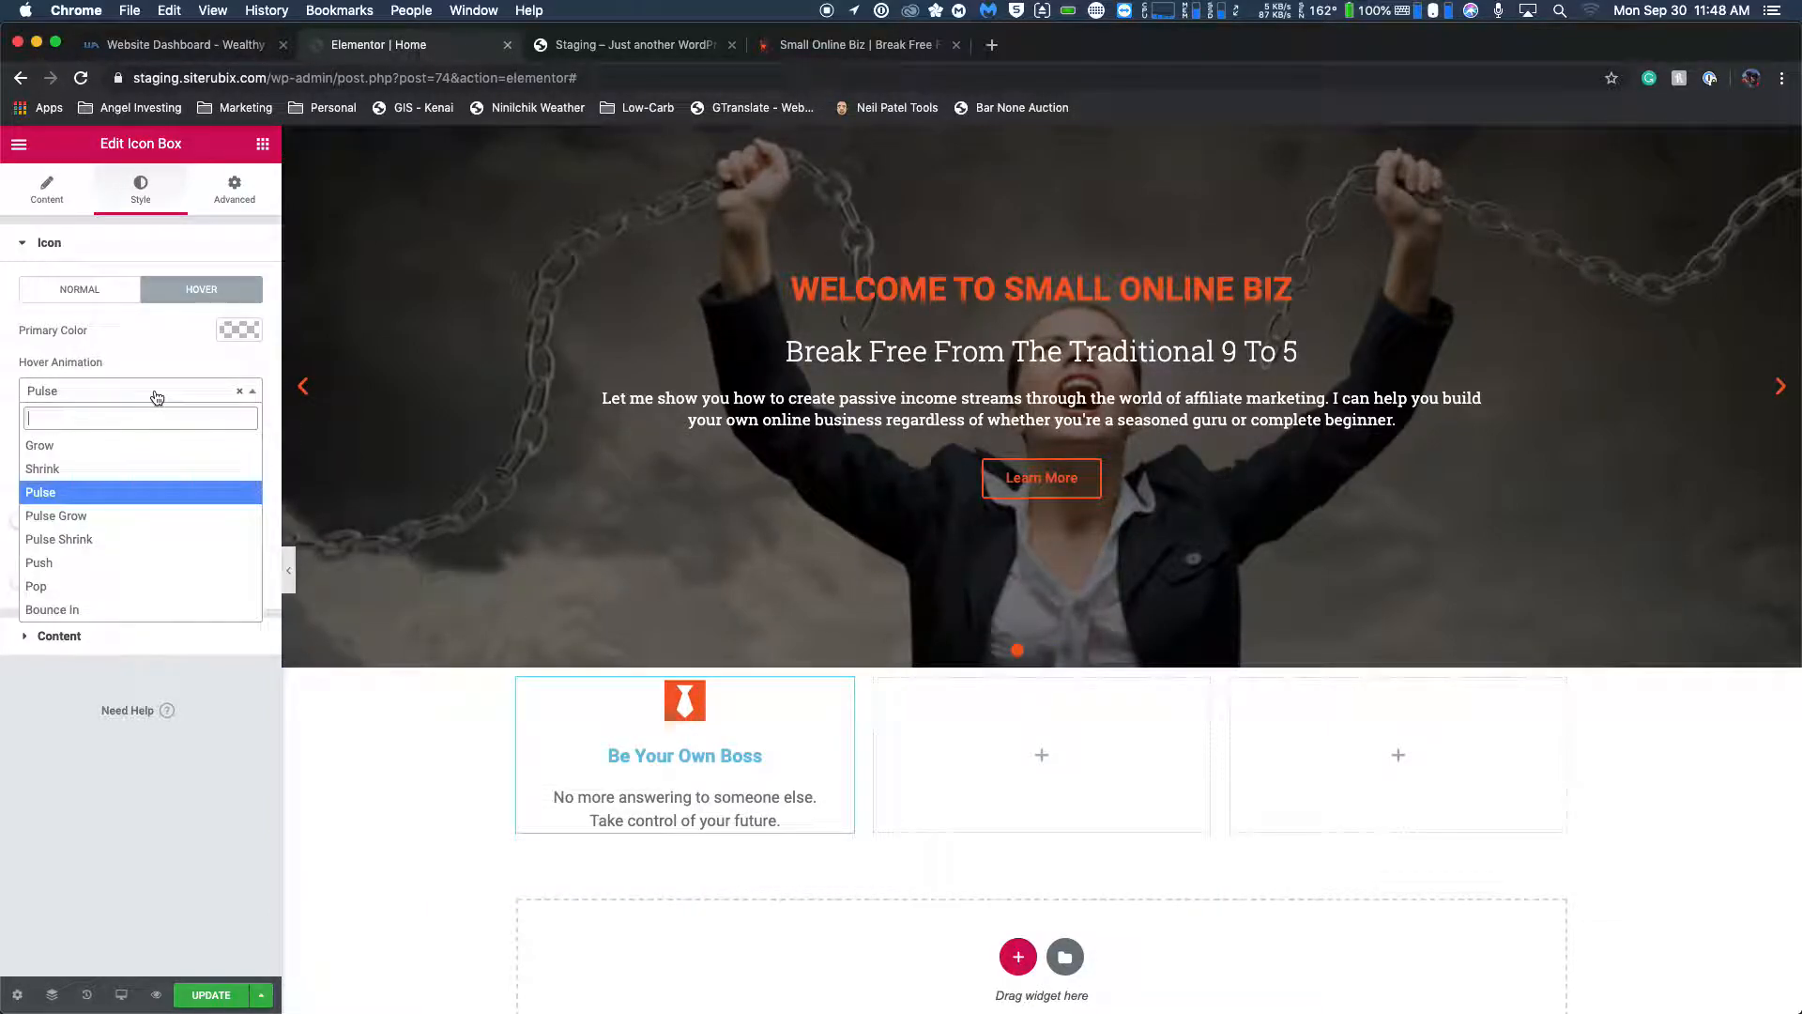
{"action": "left_click", "coordinate": [165, 469]}
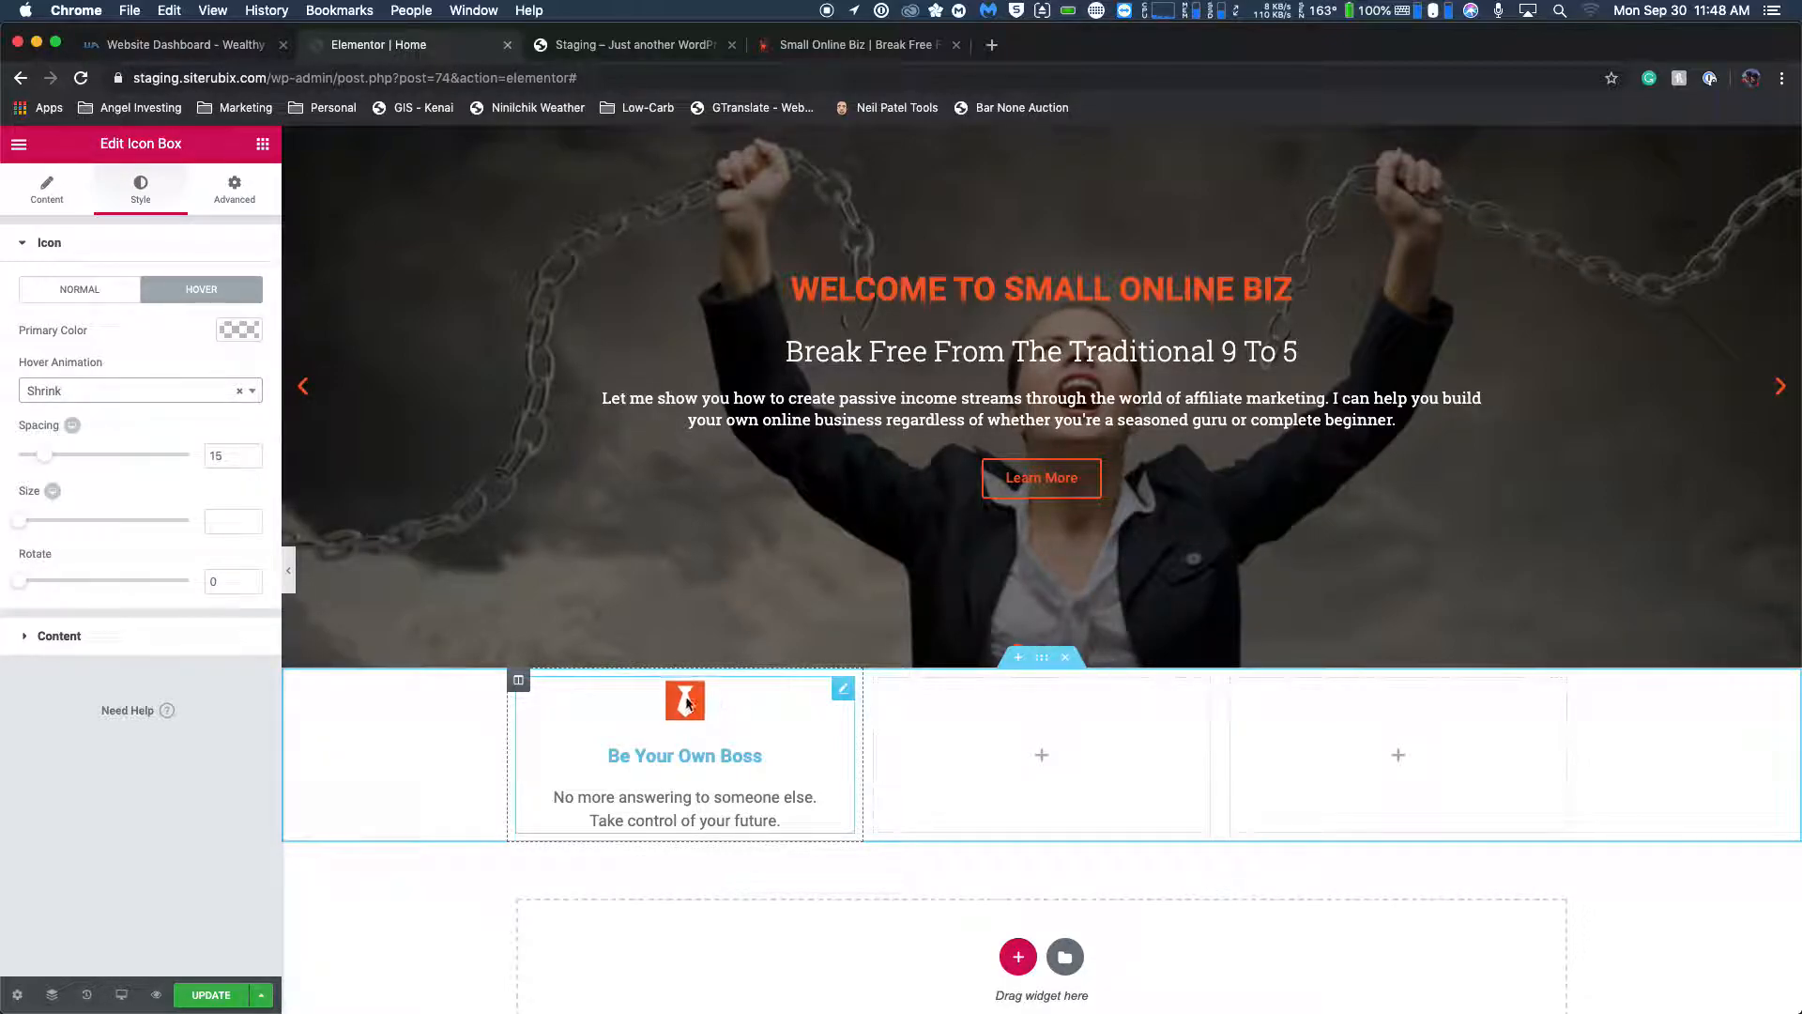
Set the tie icon's hover animation to Float and preview it on the page.
{"action": "left_click", "coordinate": [165, 391]}
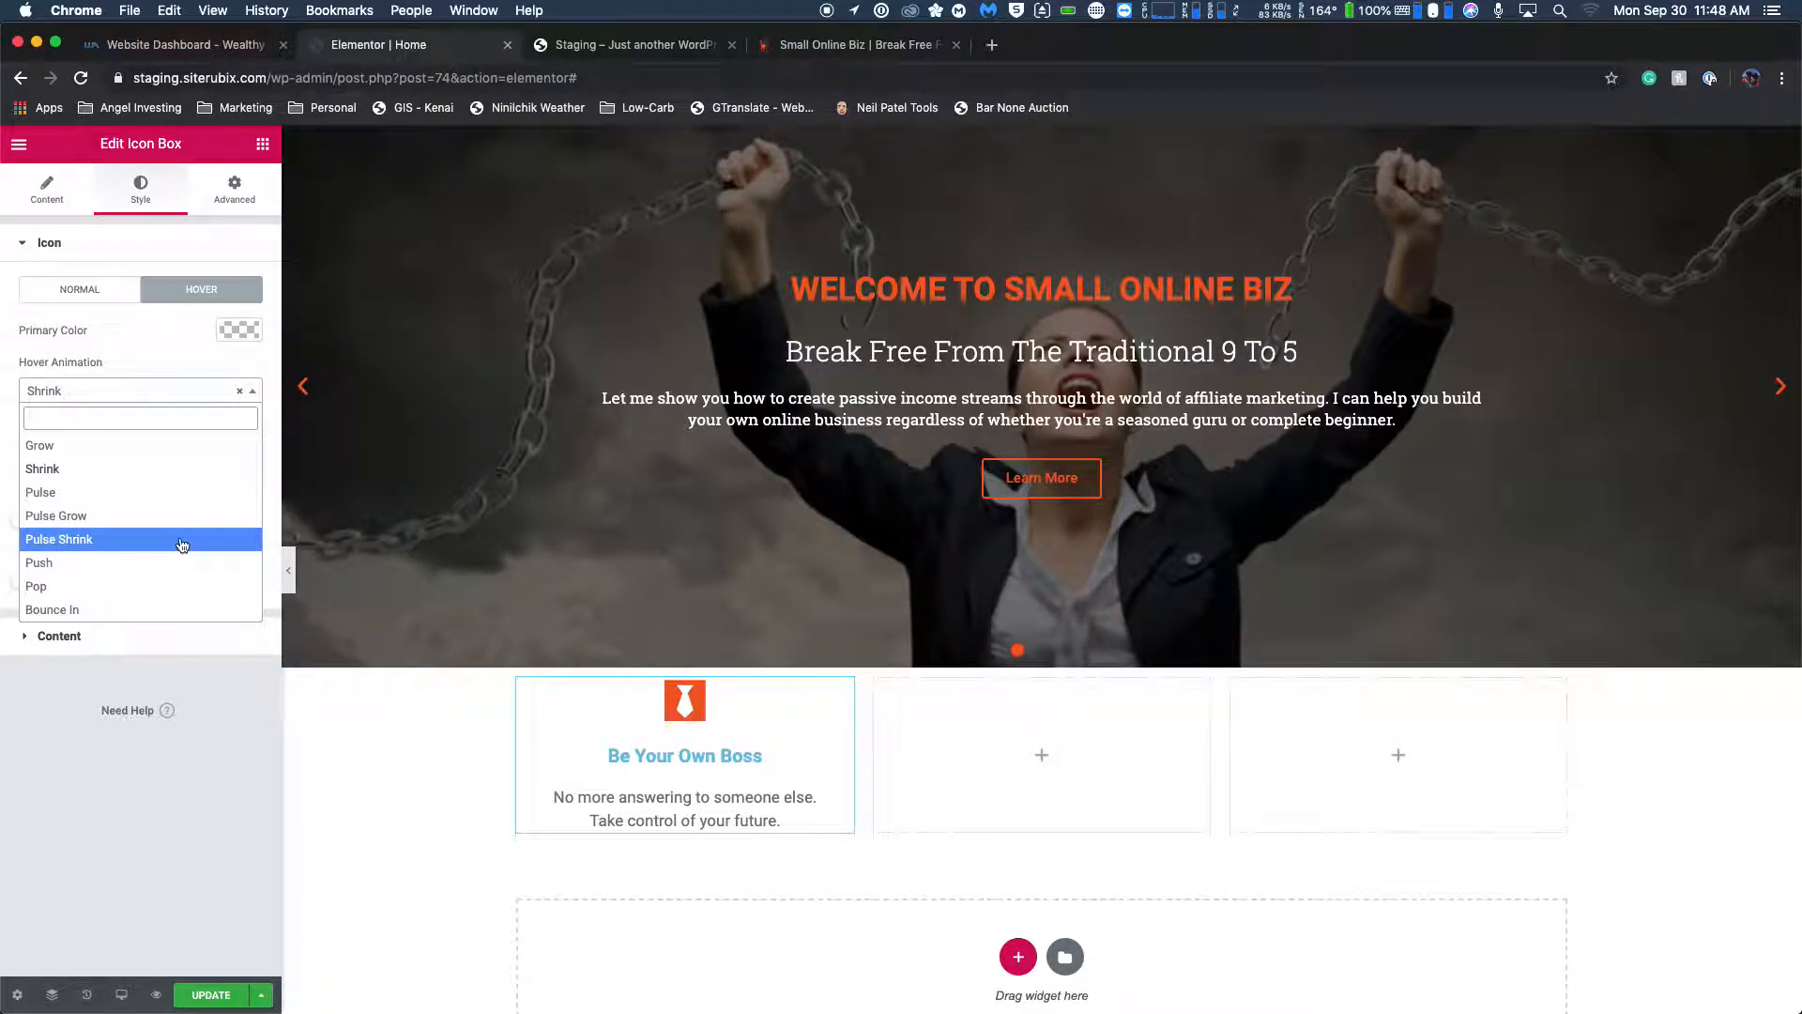
{"action": "scroll", "coordinate": [190, 568], "scroll_direction": "down", "scroll_amount": 2}
{"action": "scroll", "coordinate": [189, 568], "scroll_direction": "down", "scroll_amount": 4}
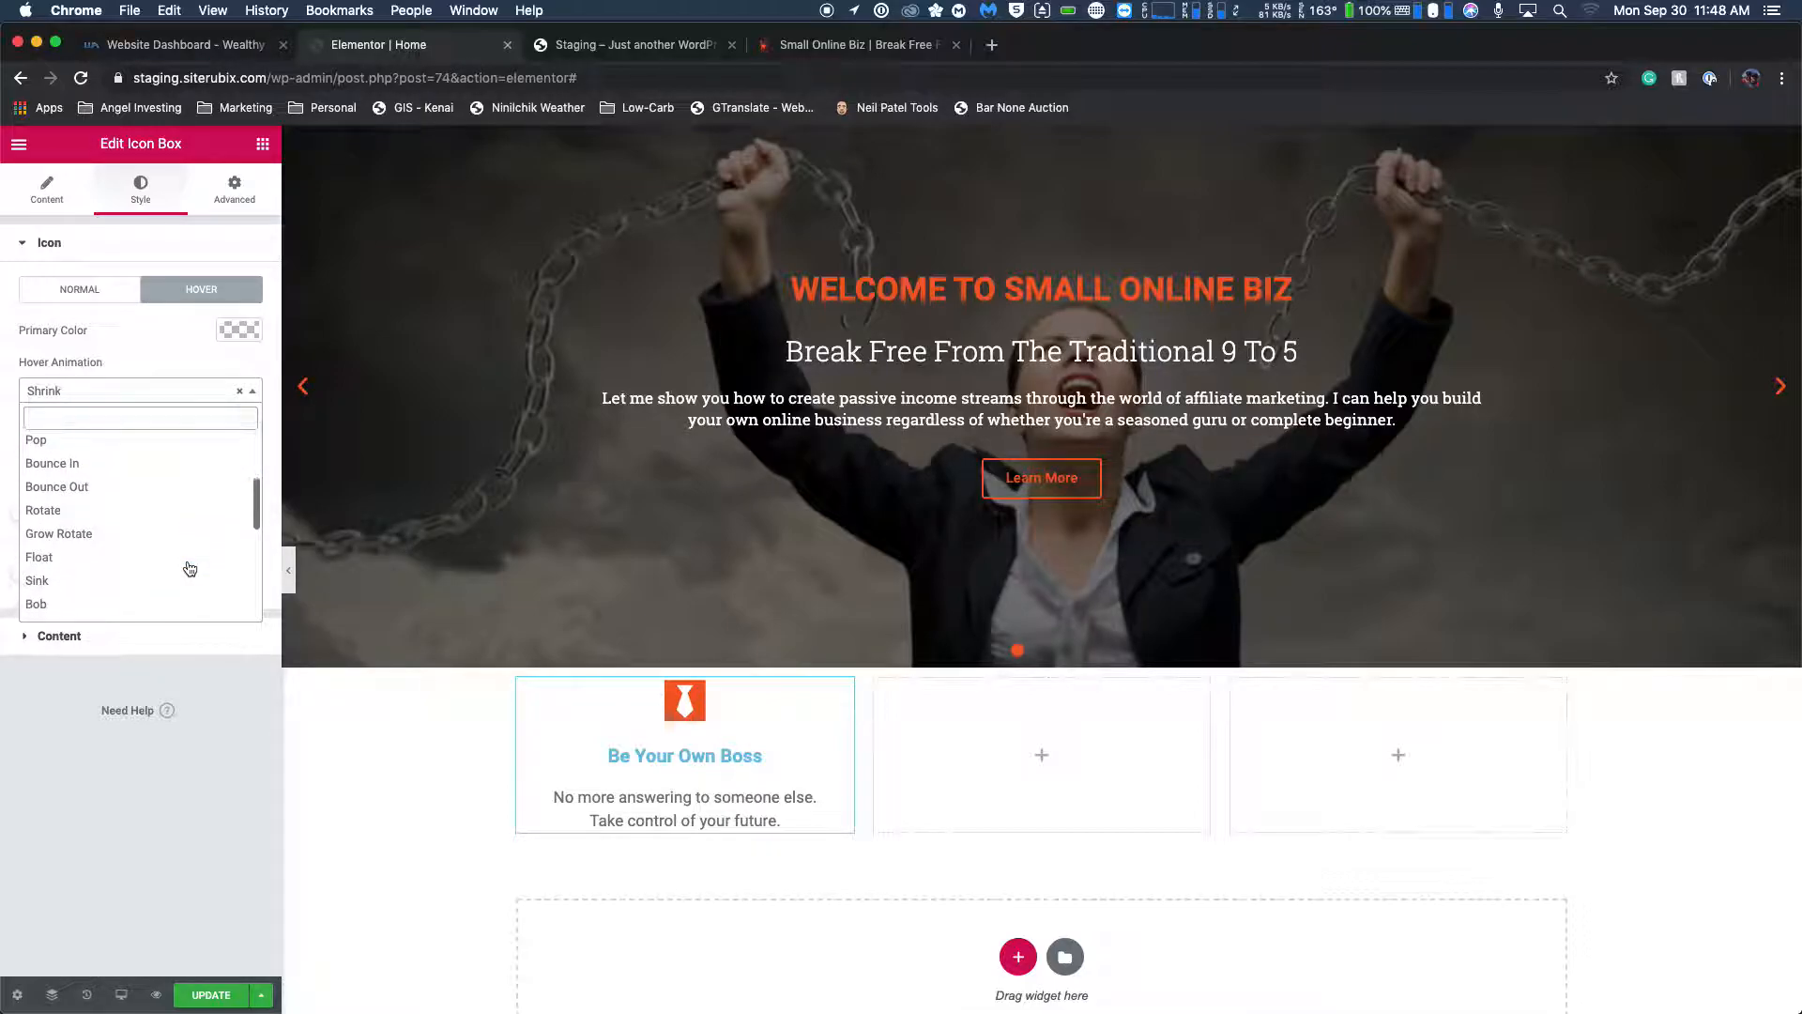
{"action": "left_click", "coordinate": [188, 565]}
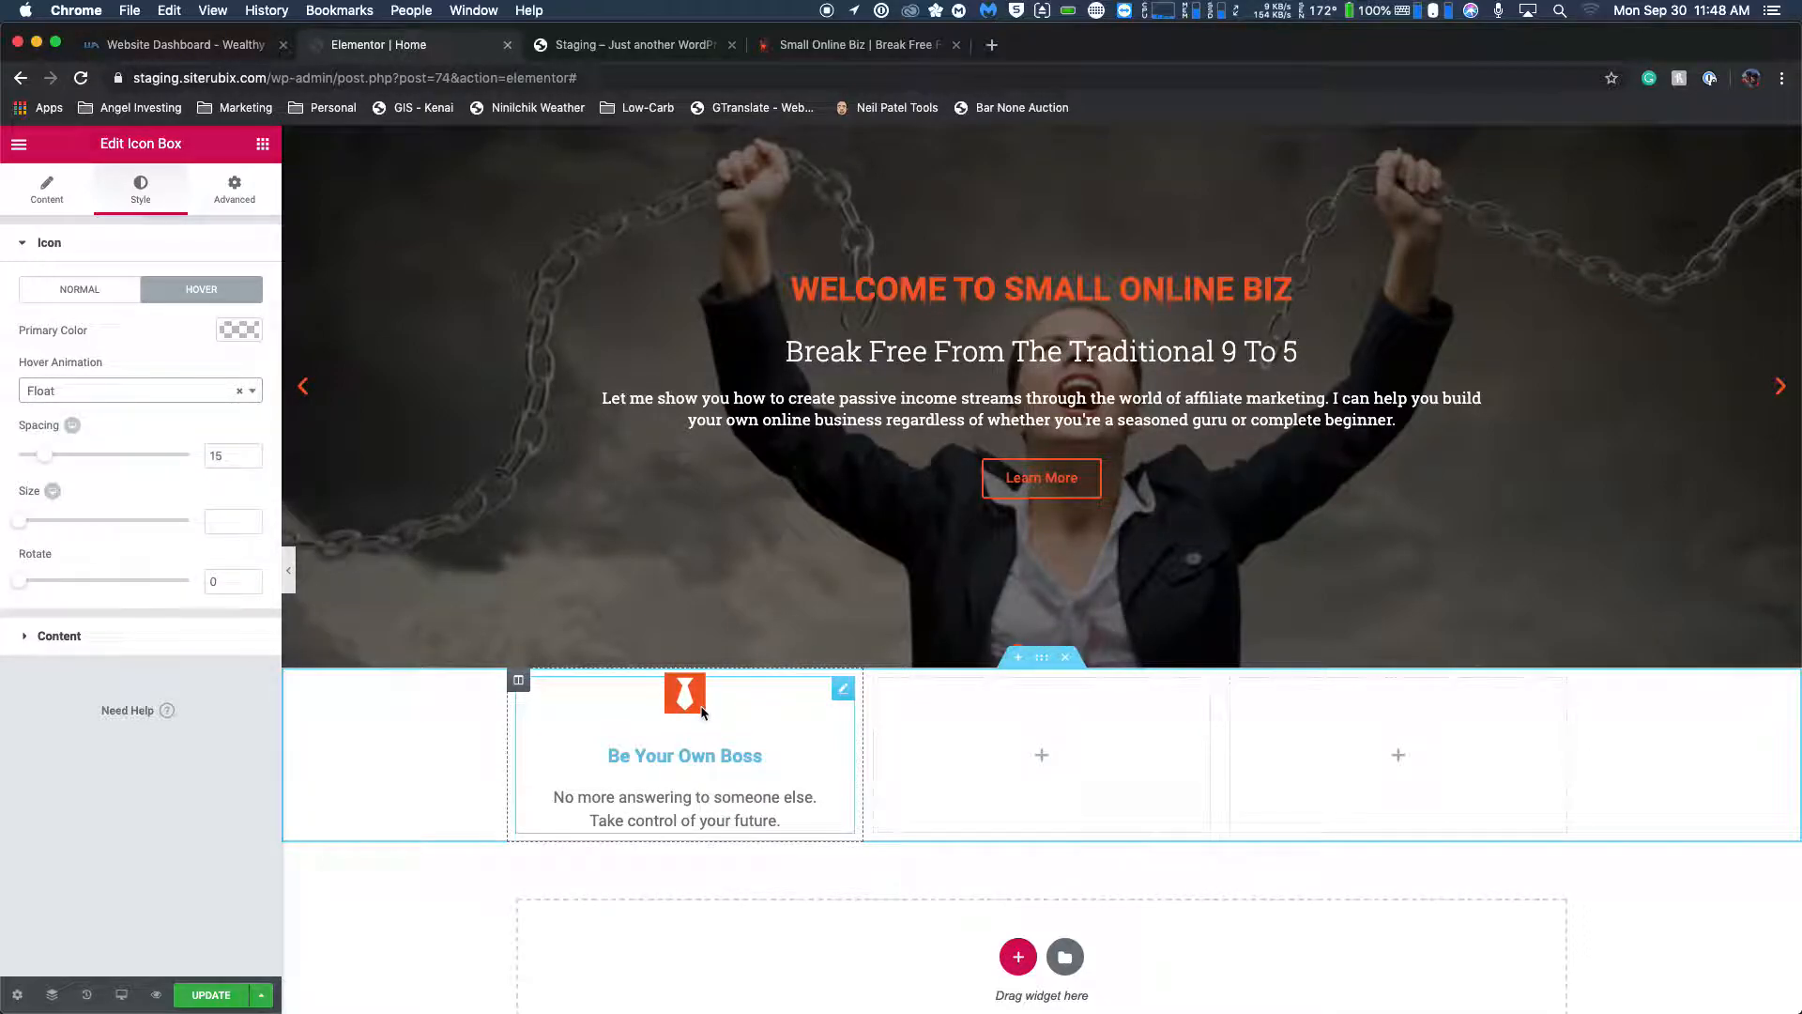
Try the Wobble Horizontal hover animation on the tie icon.
{"action": "left_click", "coordinate": [164, 392]}
{"action": "scroll", "coordinate": [150, 479], "scroll_direction": "down", "scroll_amount": 3}
{"action": "scroll", "coordinate": [157, 520], "scroll_direction": "down", "scroll_amount": 3}
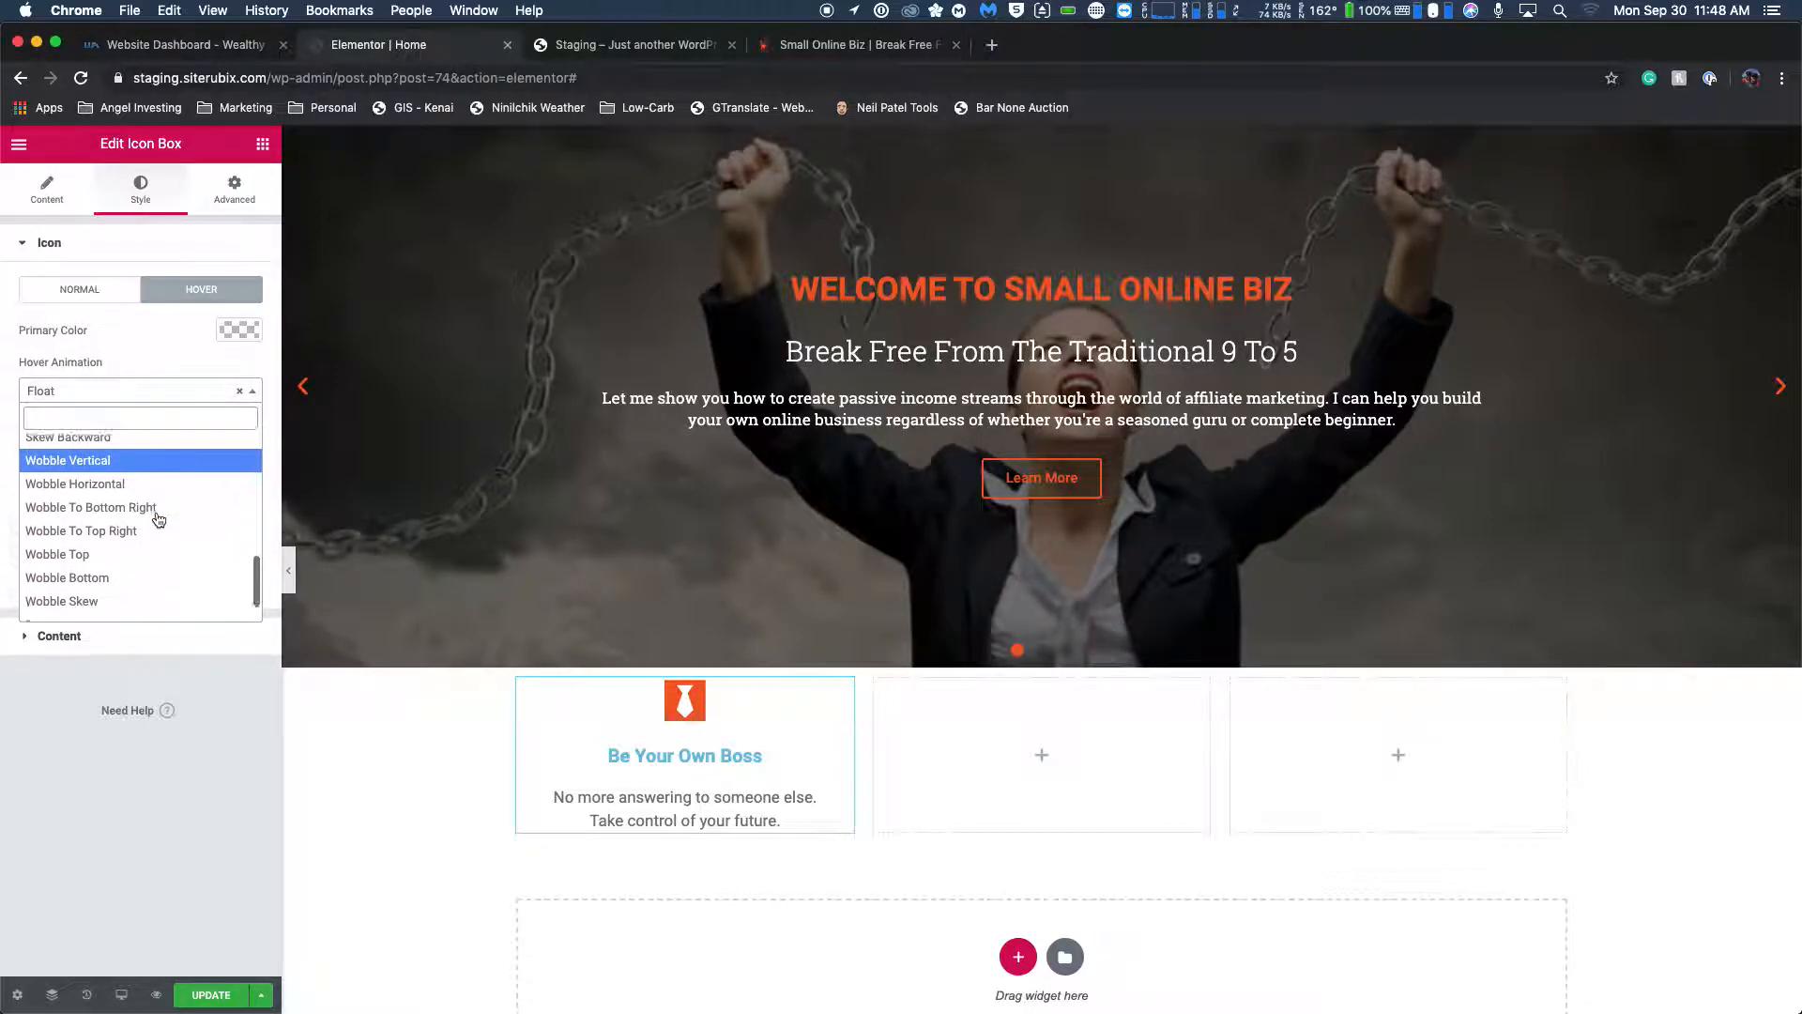
{"action": "scroll", "coordinate": [157, 520], "scroll_direction": "up", "scroll_amount": 2}
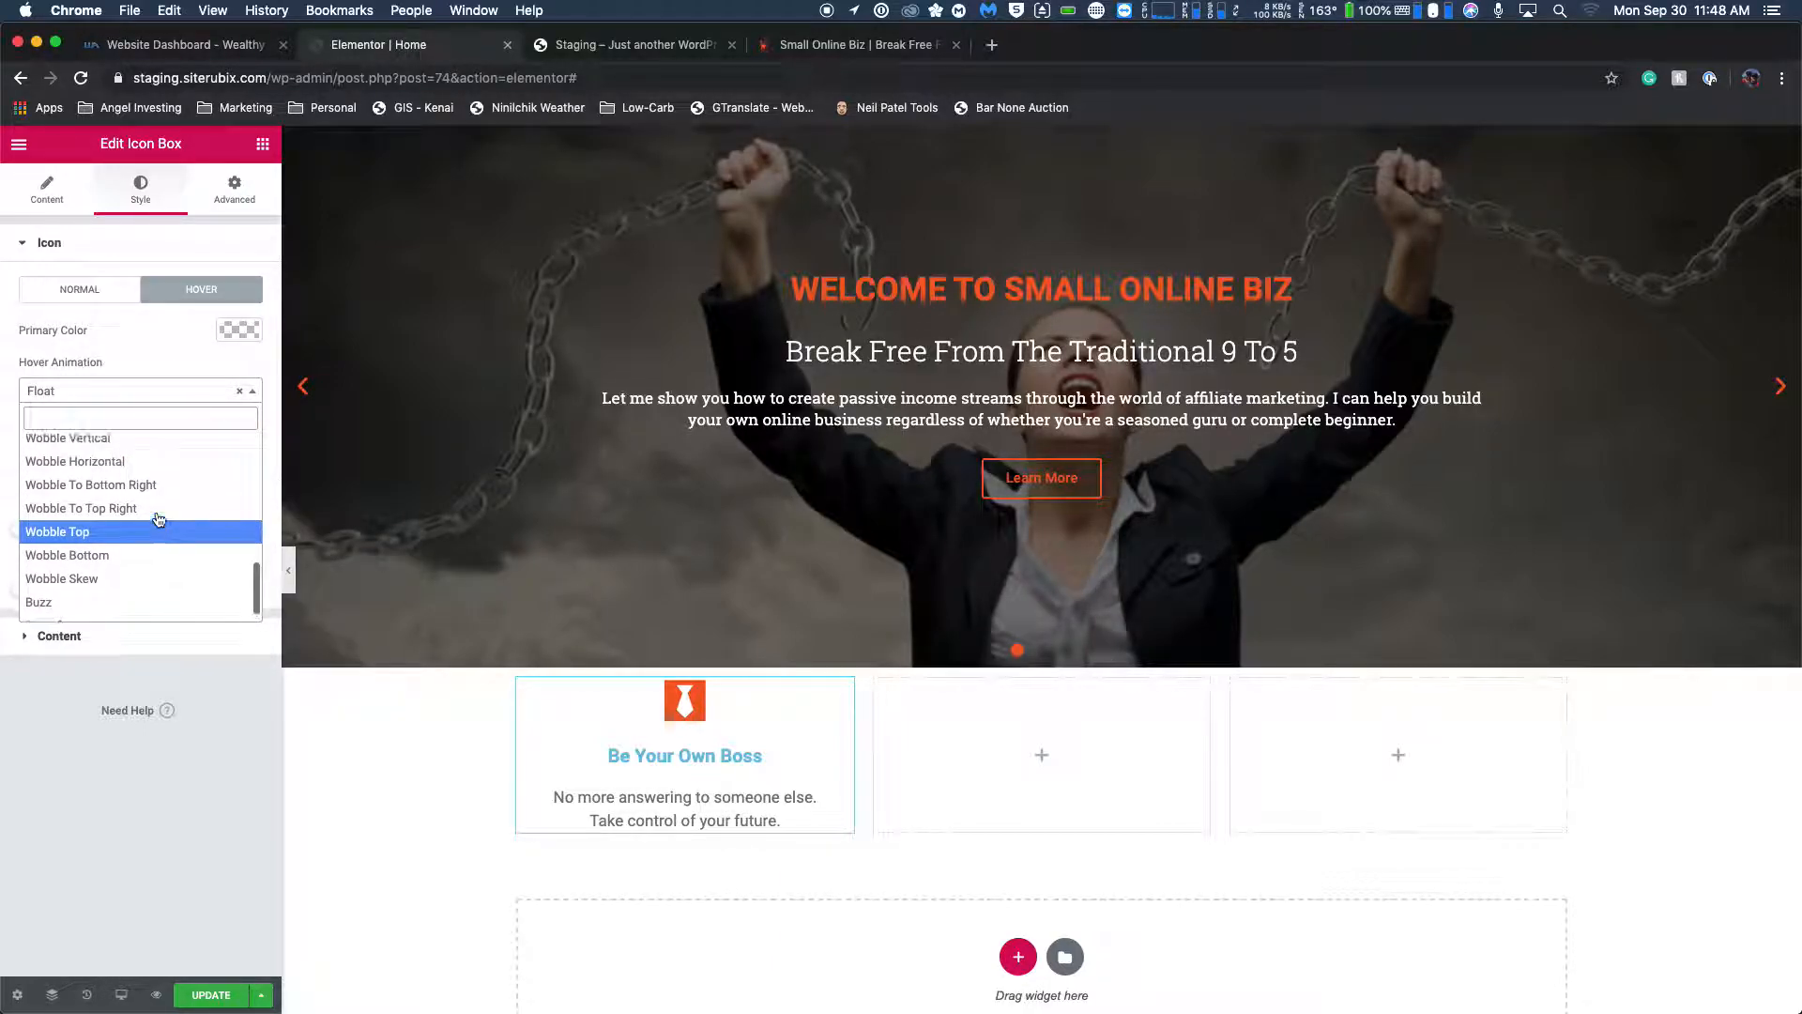
{"action": "left_click", "coordinate": [160, 479]}
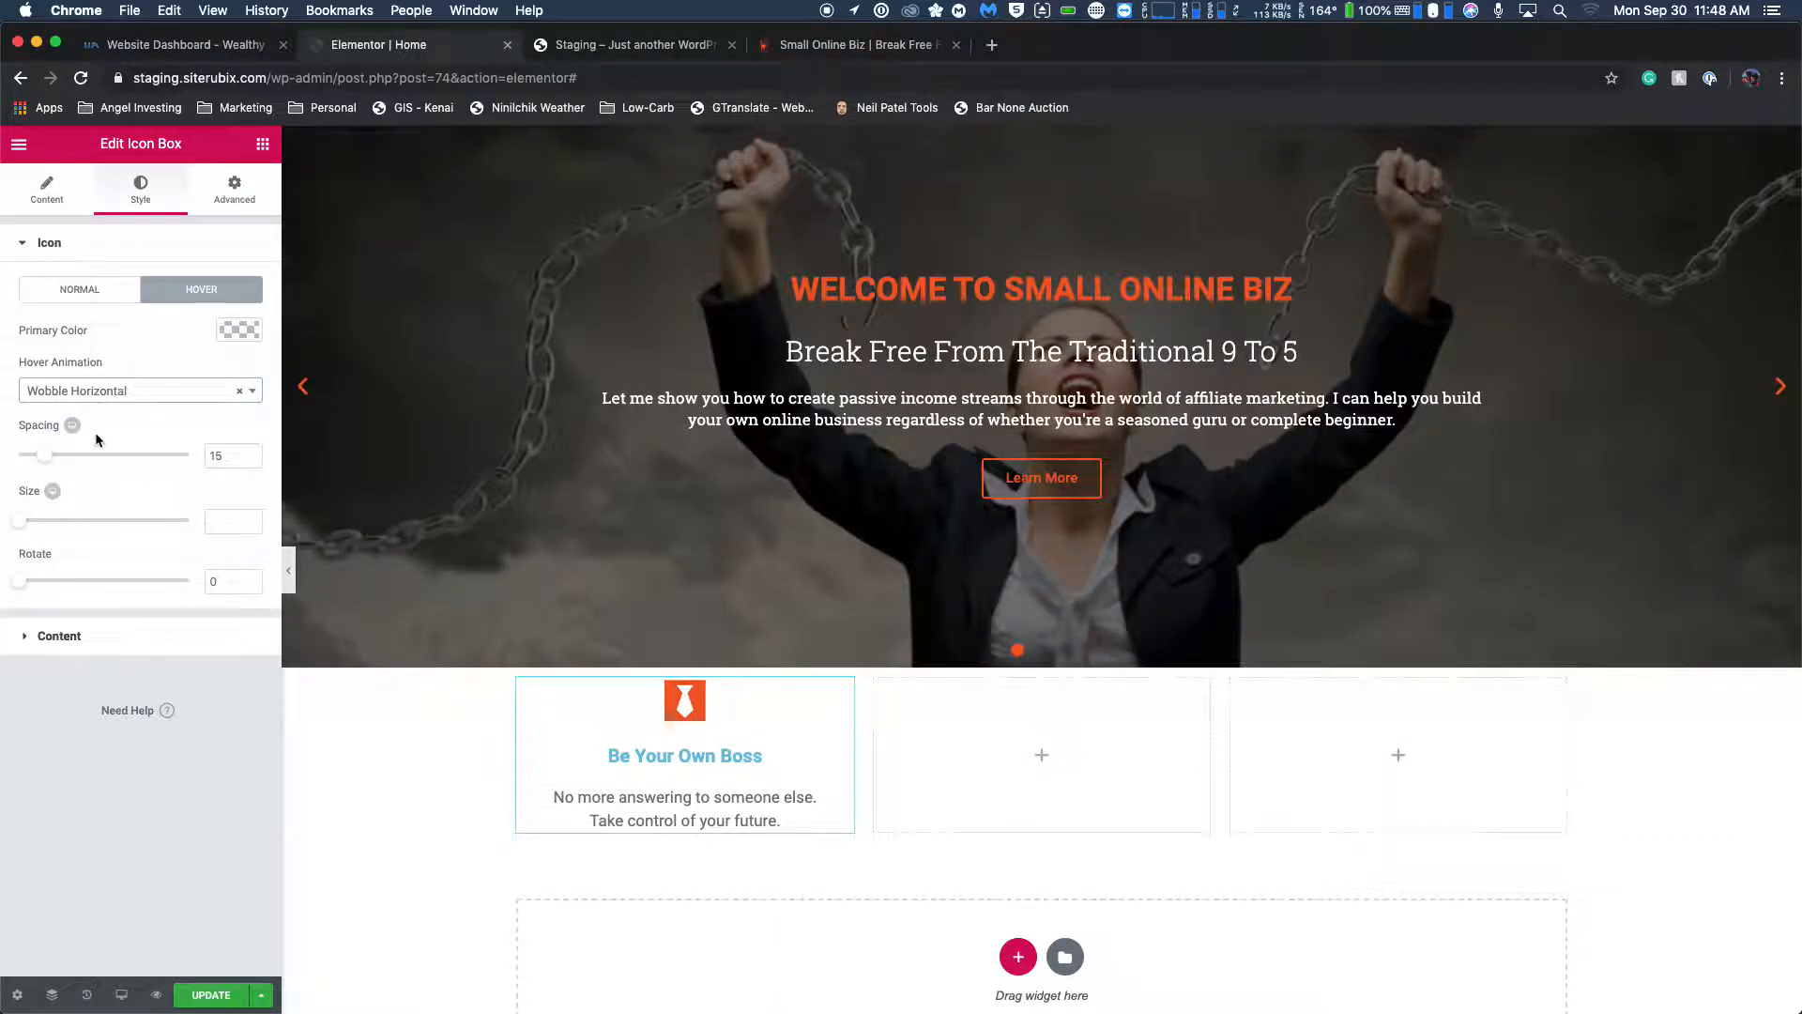
Try the Bounce In and Rotate hover animations on the tie icon.
{"action": "left_click", "coordinate": [85, 387]}
{"action": "scroll", "coordinate": [128, 488], "scroll_direction": "up", "scroll_amount": 5}
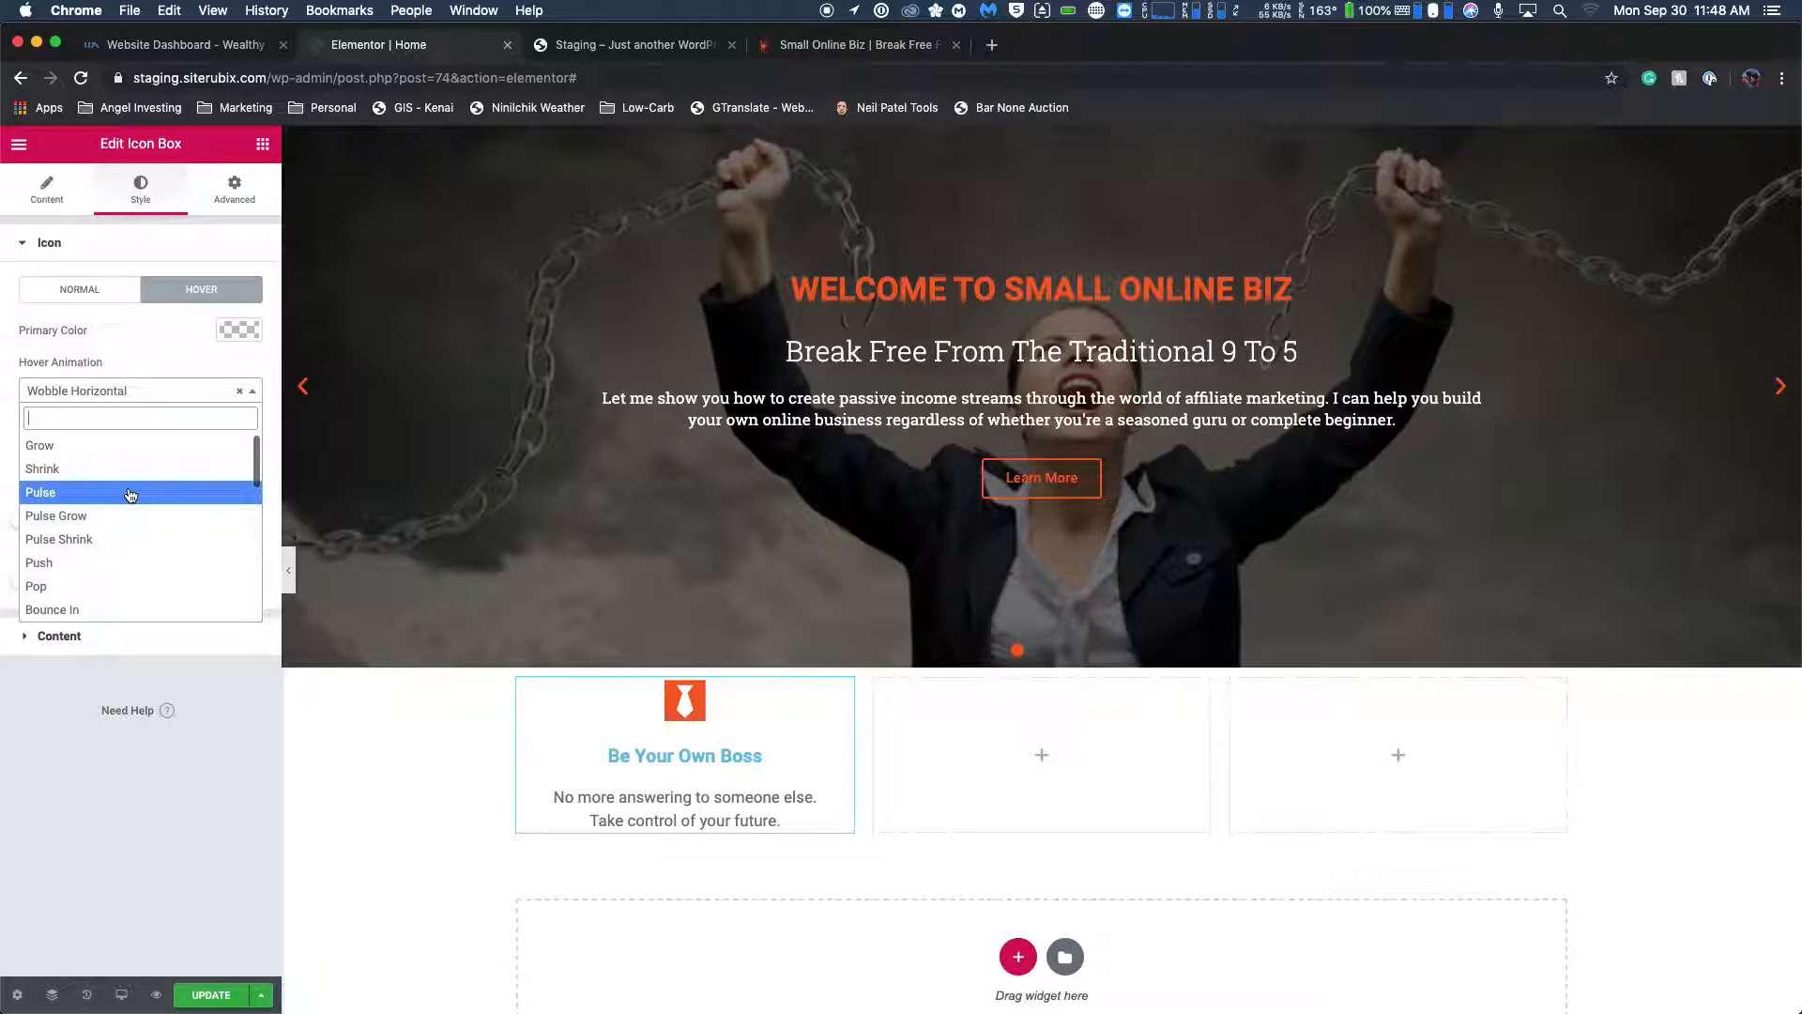
{"action": "scroll", "coordinate": [128, 470], "scroll_direction": "down", "scroll_amount": 1}
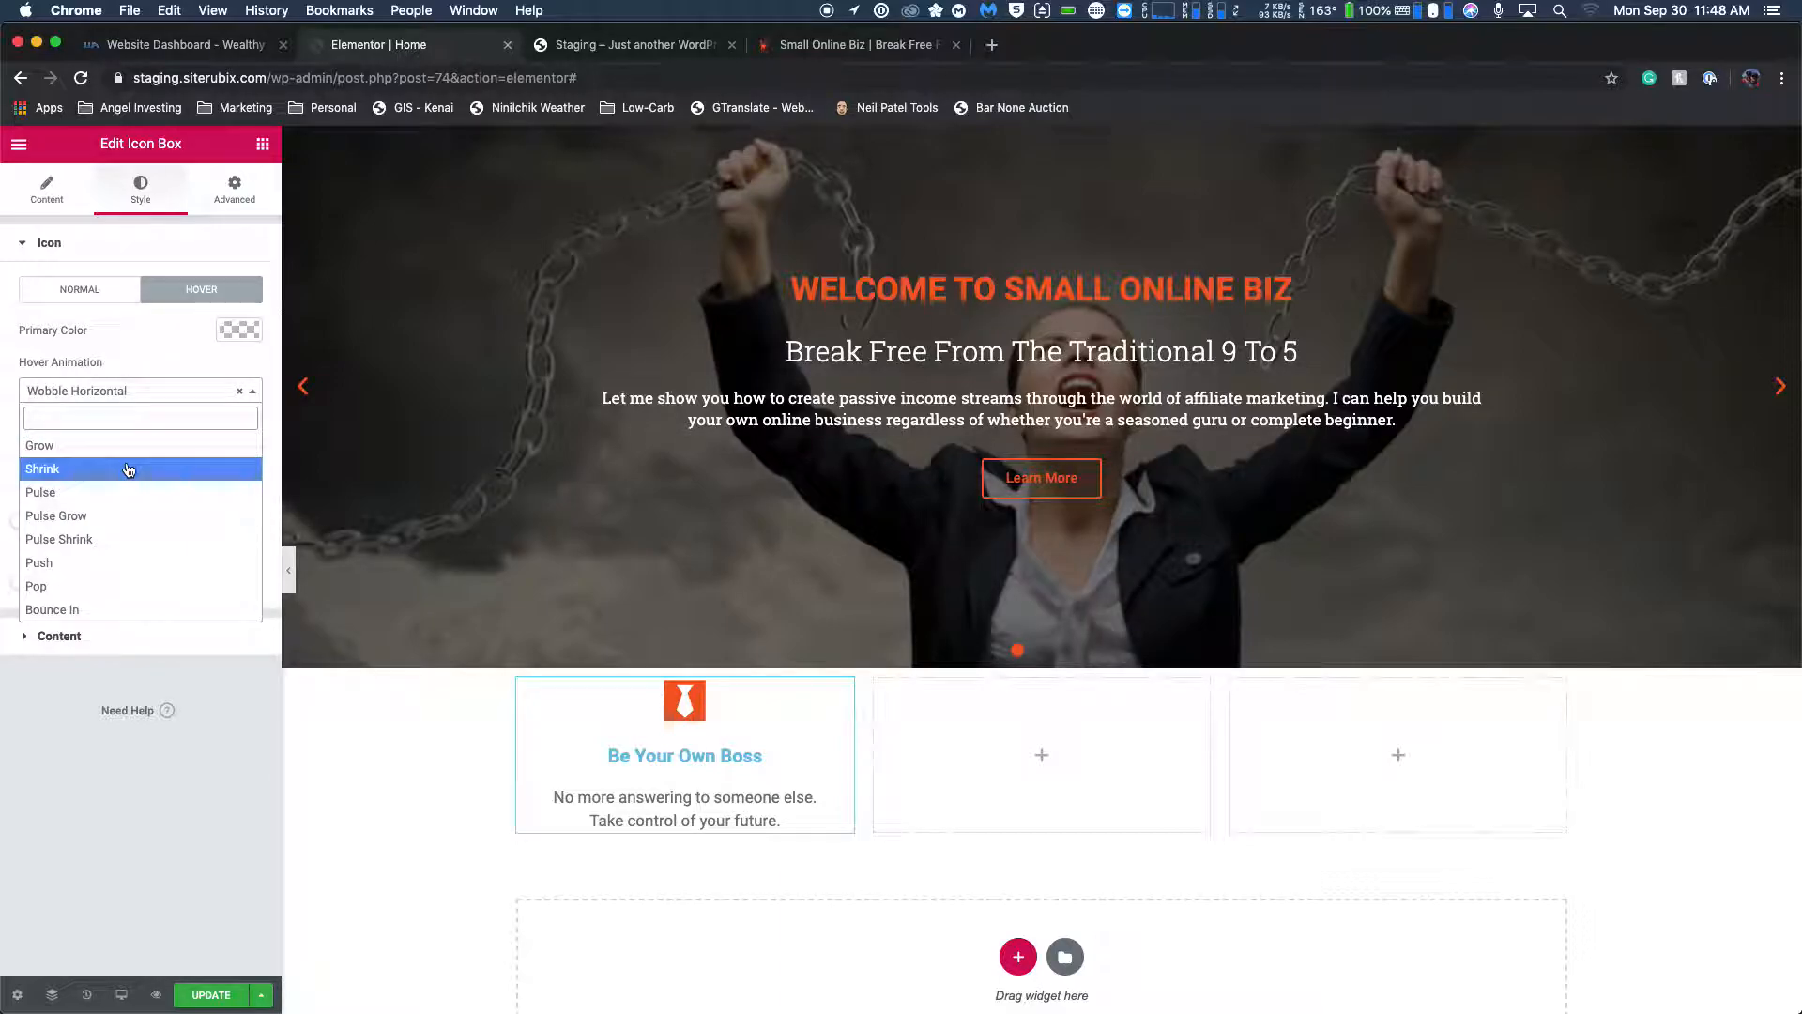
{"action": "scroll", "coordinate": [141, 561], "scroll_direction": "down", "scroll_amount": 3}
{"action": "left_click", "coordinate": [141, 558]}
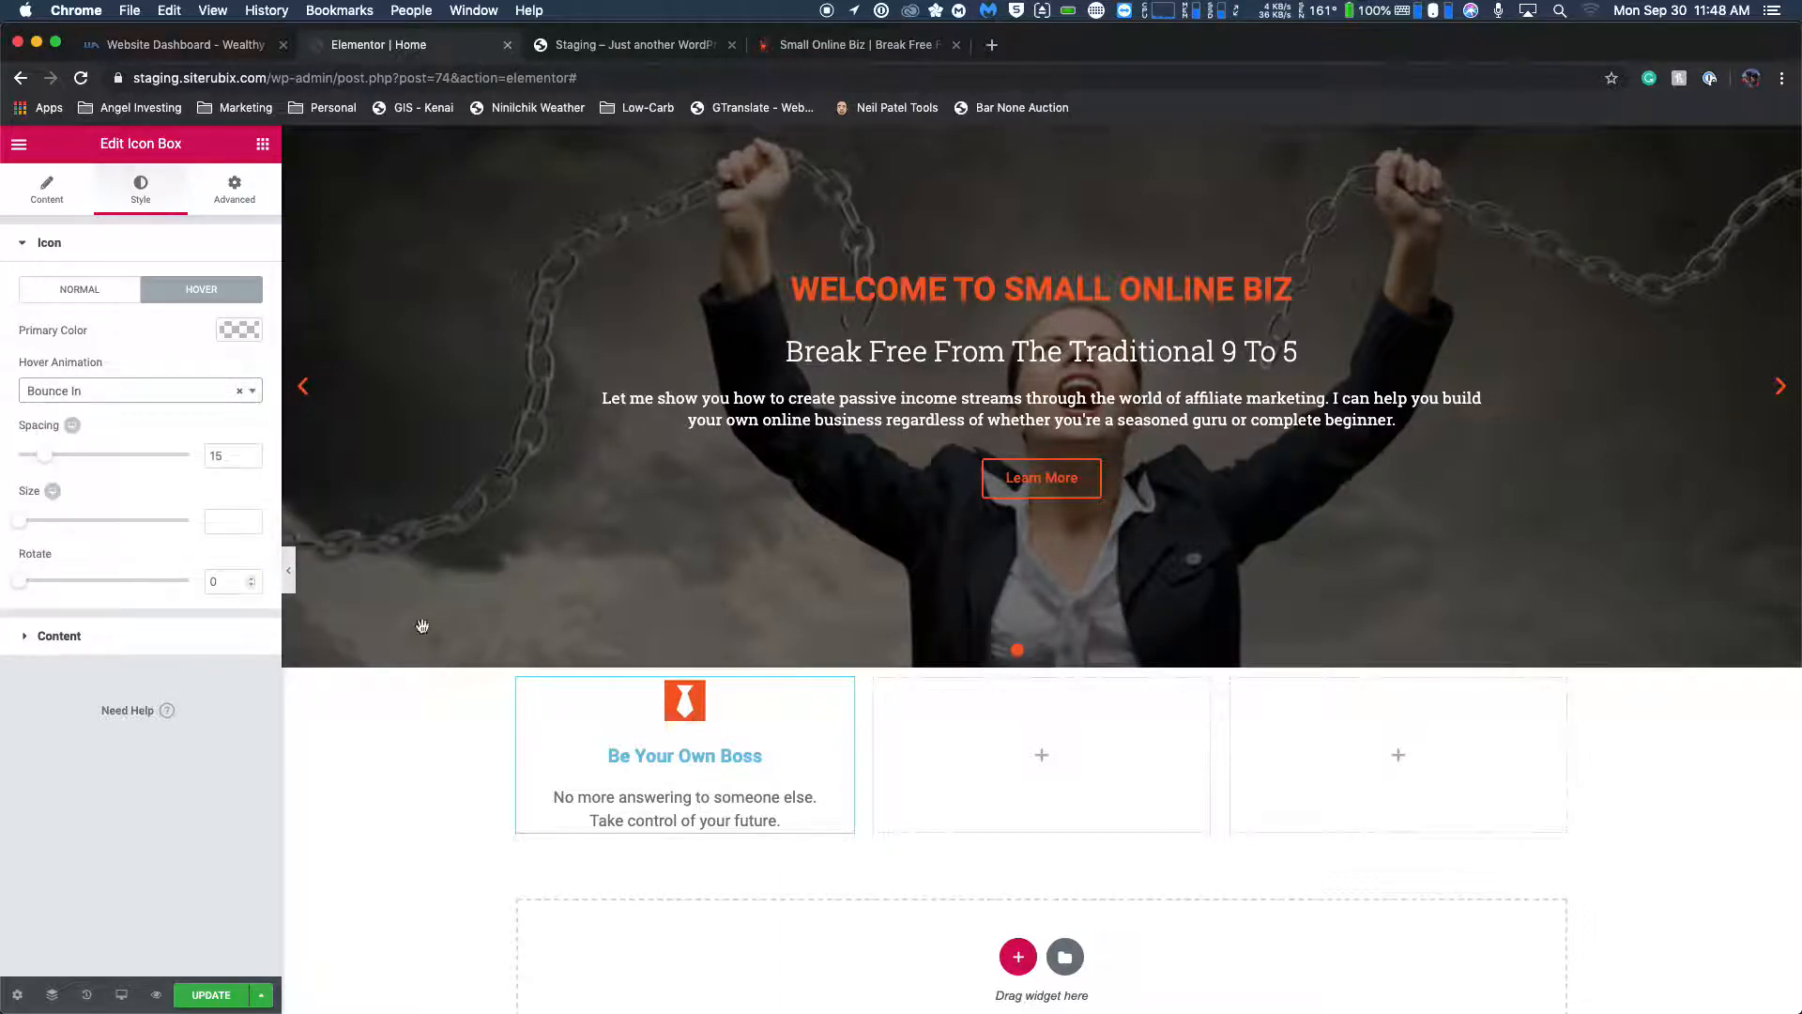
{"action": "left_click", "coordinate": [141, 390]}
{"action": "scroll", "coordinate": [139, 545], "scroll_direction": "down", "scroll_amount": 3}
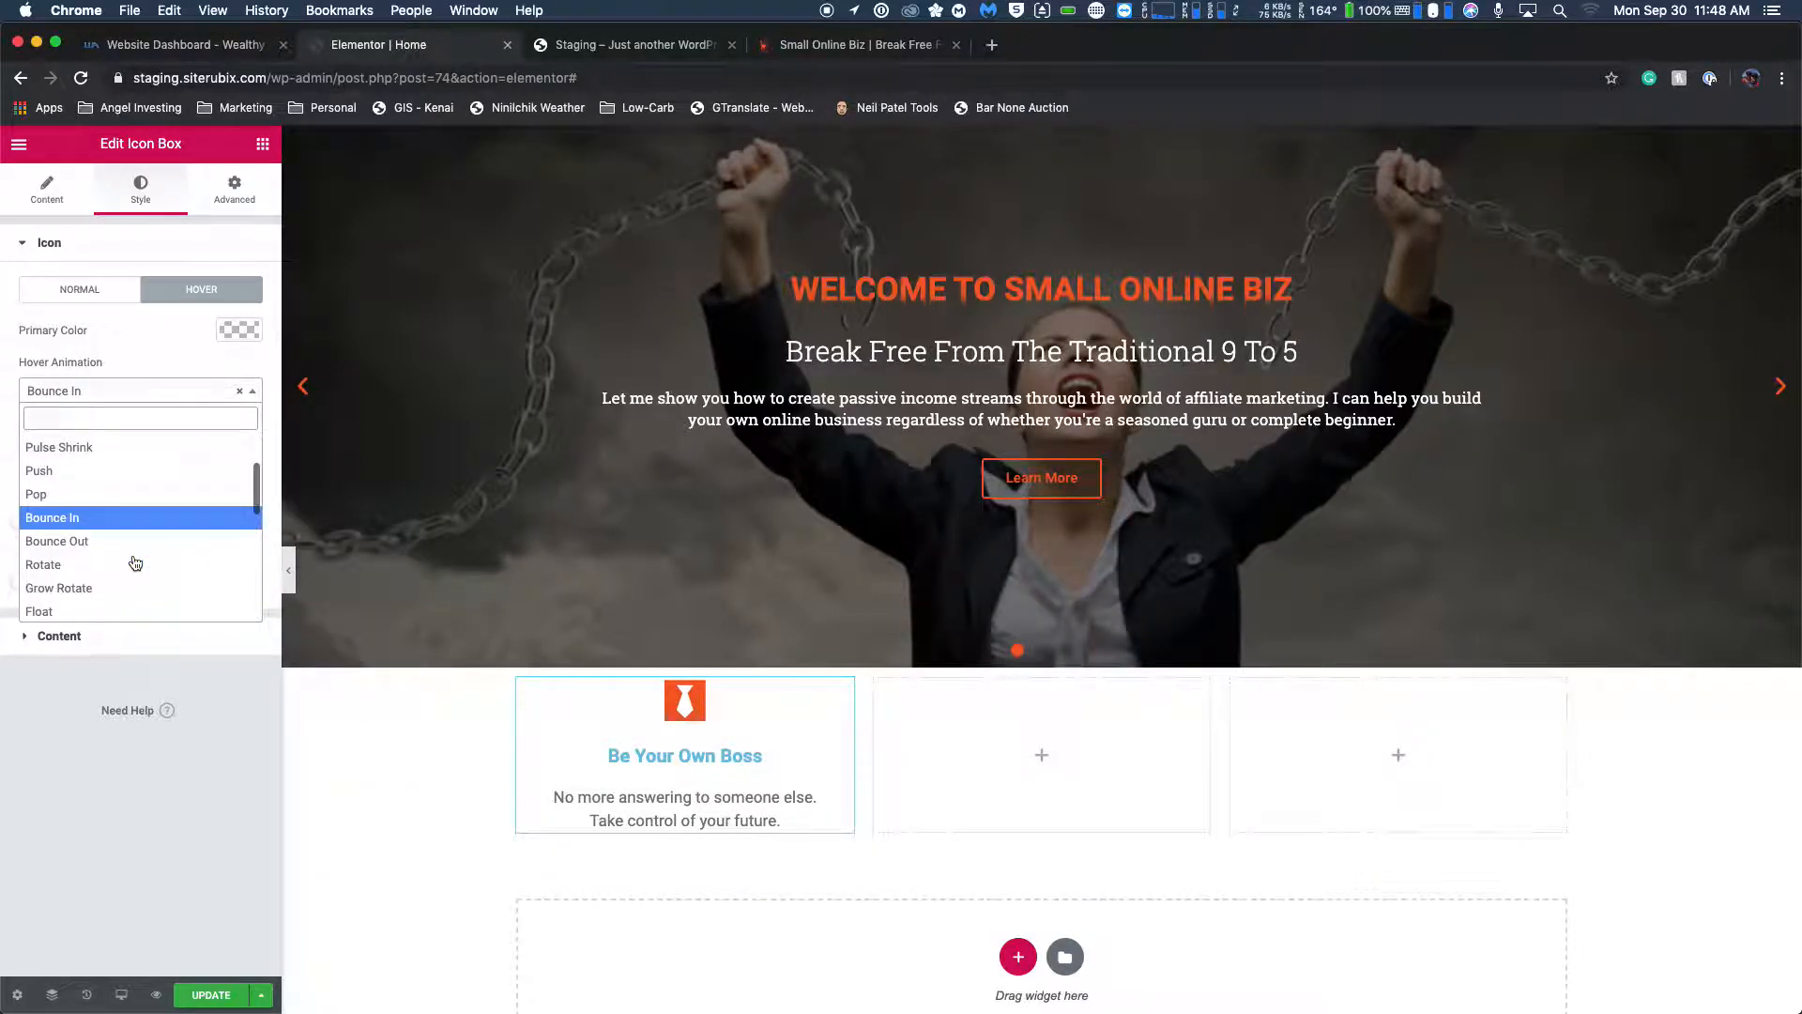
{"action": "left_click", "coordinate": [135, 563]}
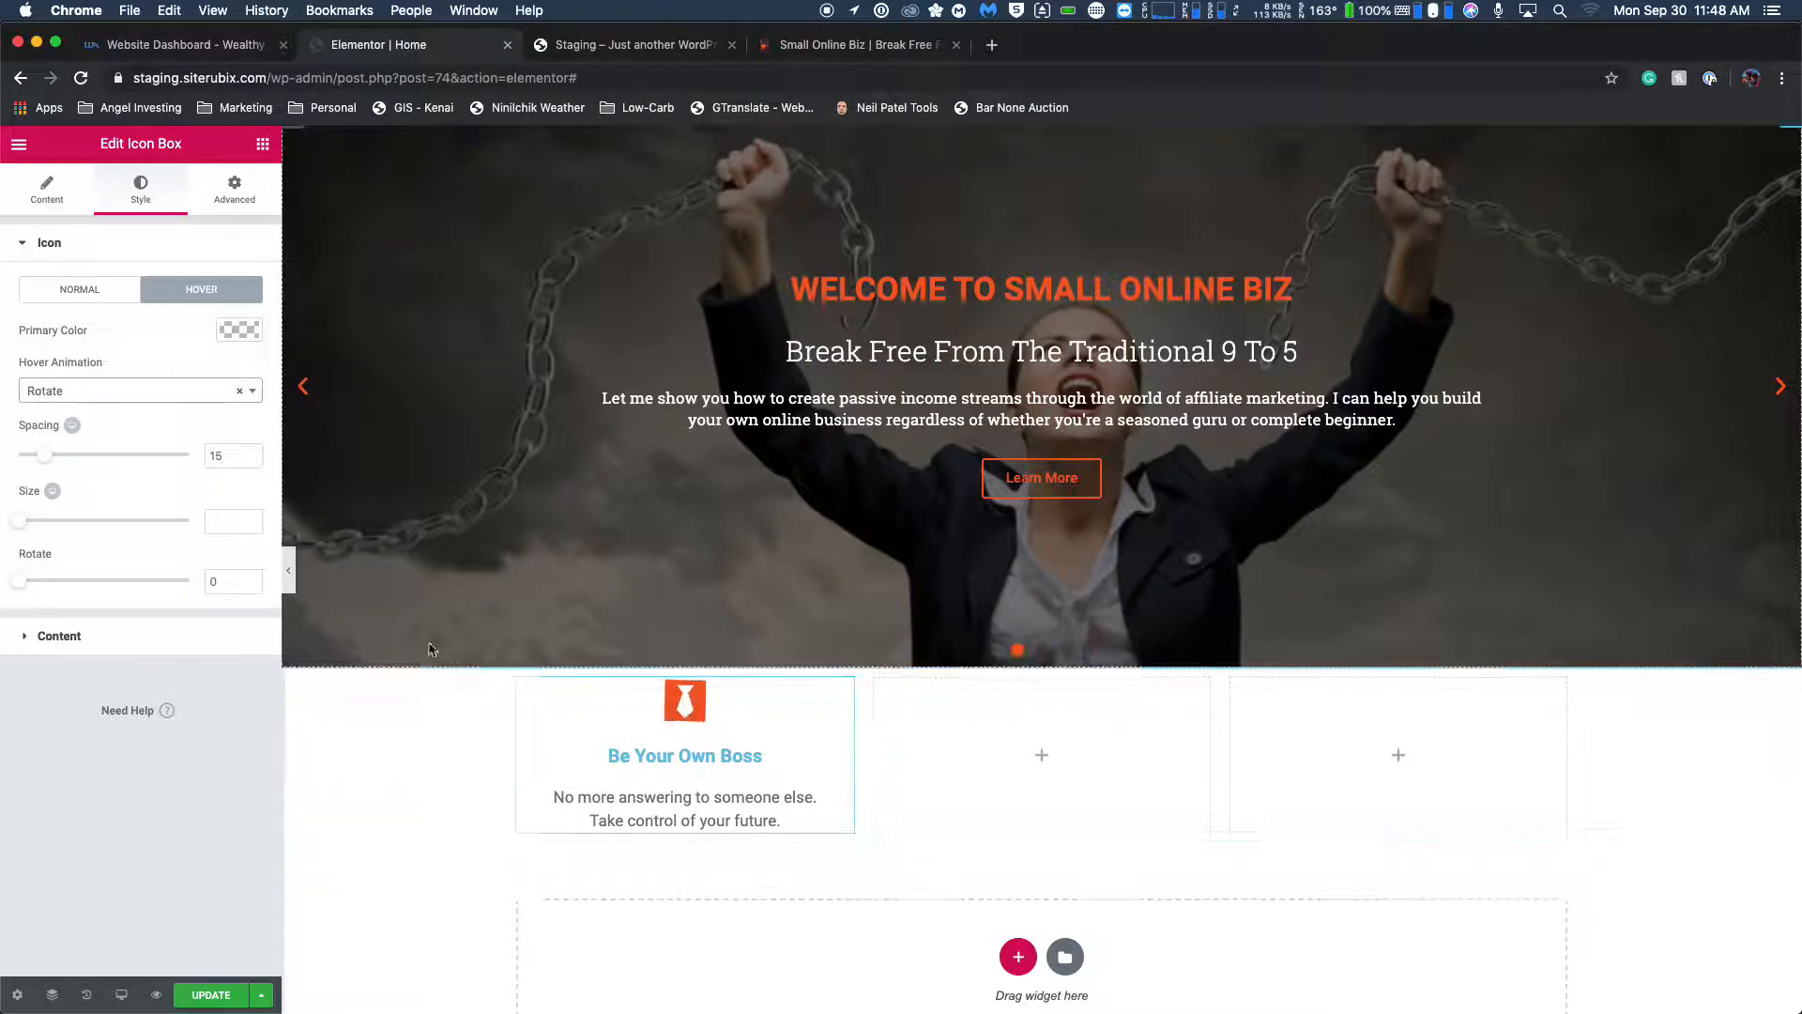
Set the tie icon's hover animation to Bob.
{"action": "left_click", "coordinate": [129, 404]}
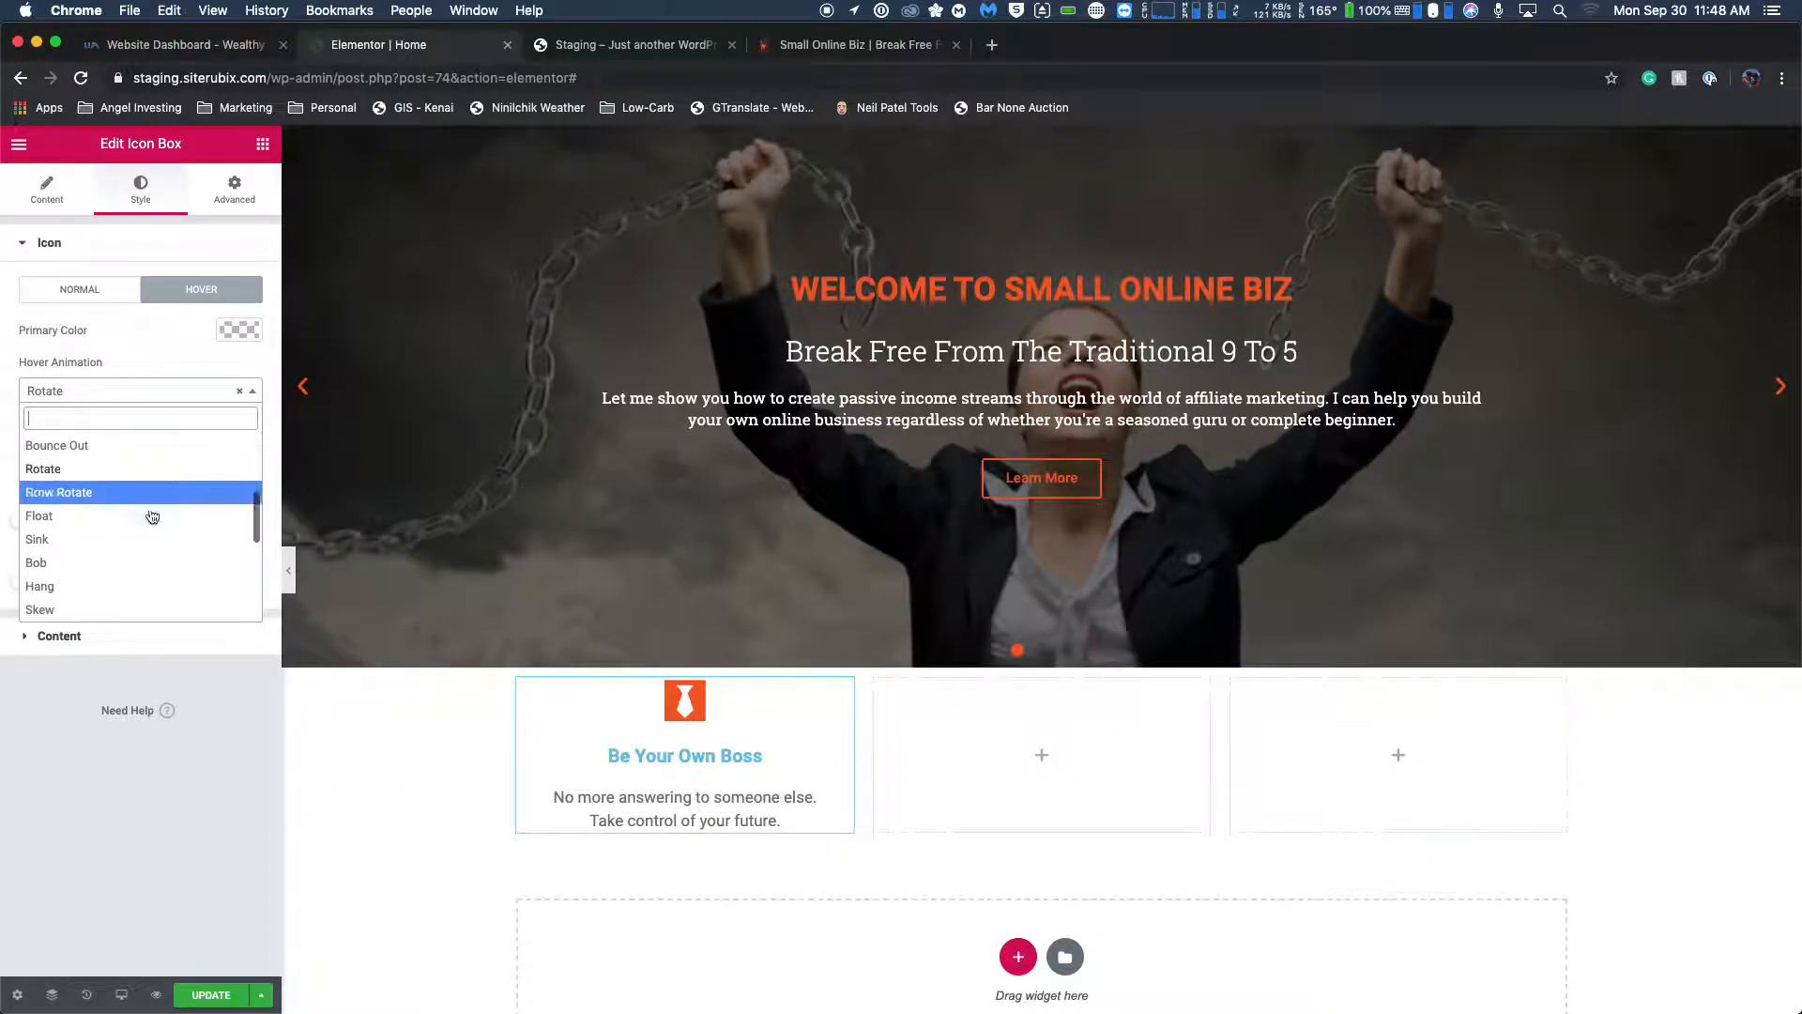
{"action": "left_click", "coordinate": [180, 572]}
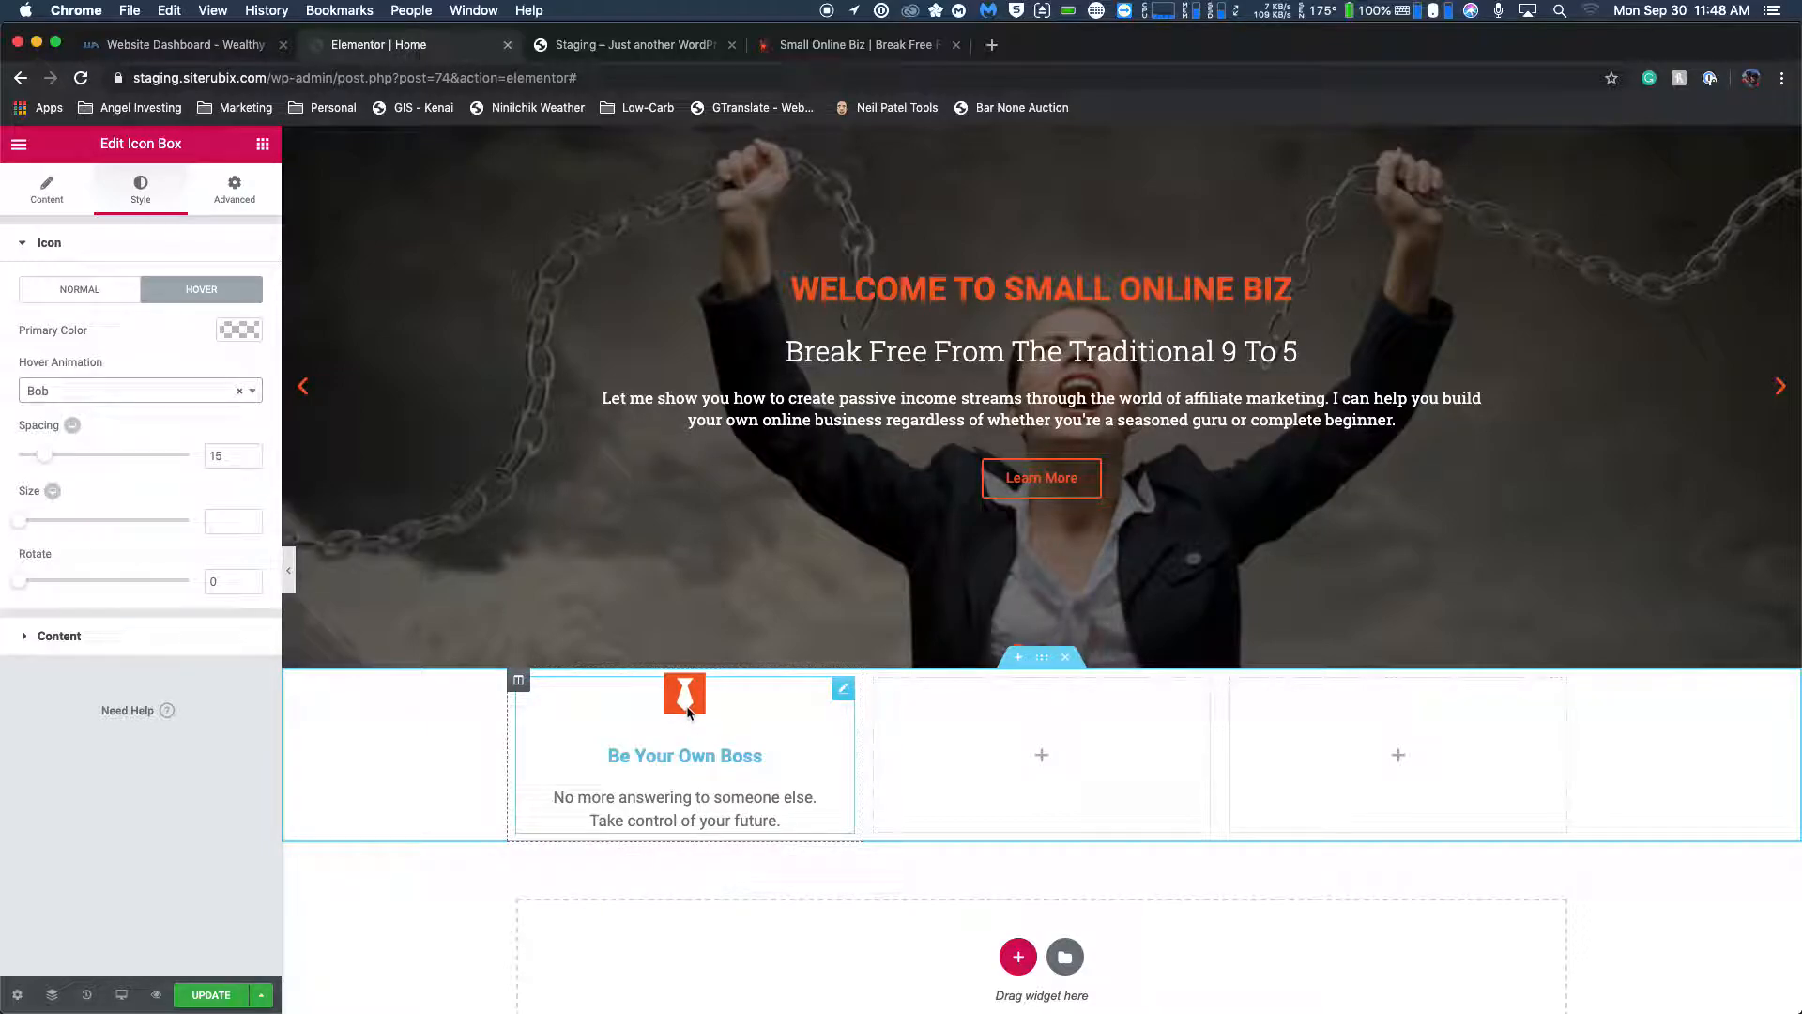
Try #f15d28 as the icon box's title color, compare it with the live homepage, and clear it.
{"action": "left_click", "coordinate": [23, 638]}
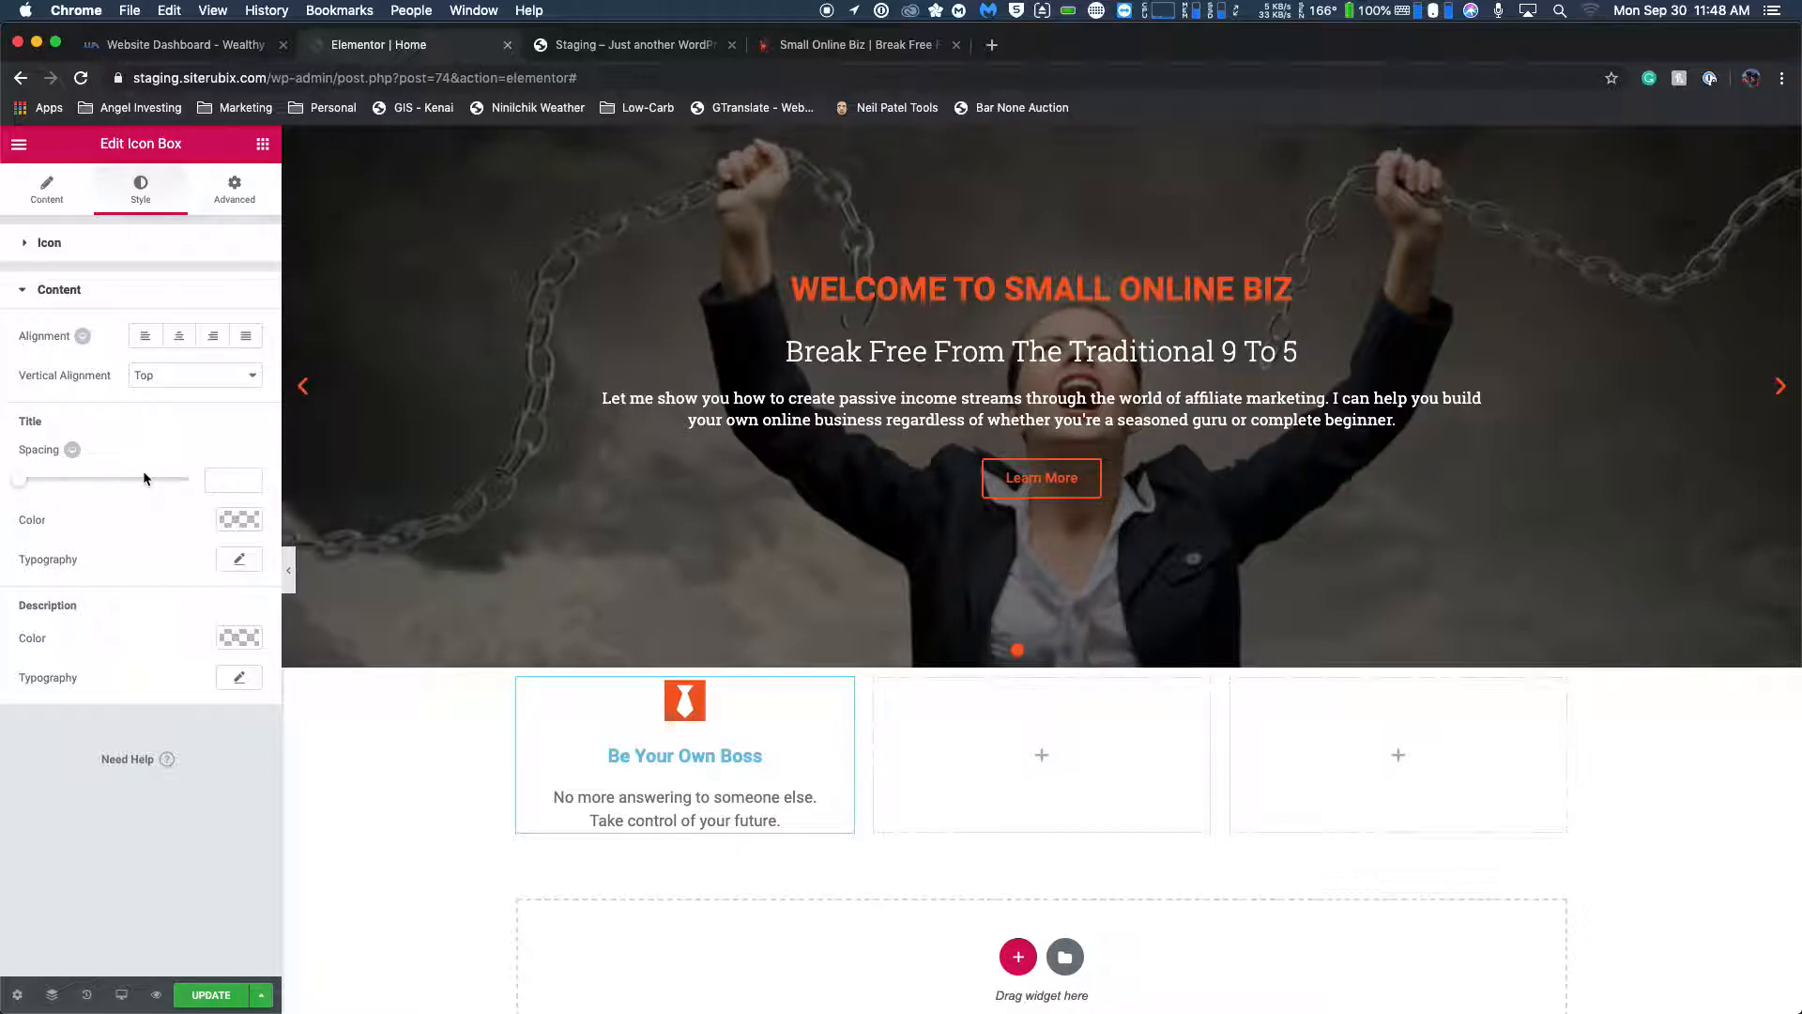
{"action": "left_click", "coordinate": [237, 519]}
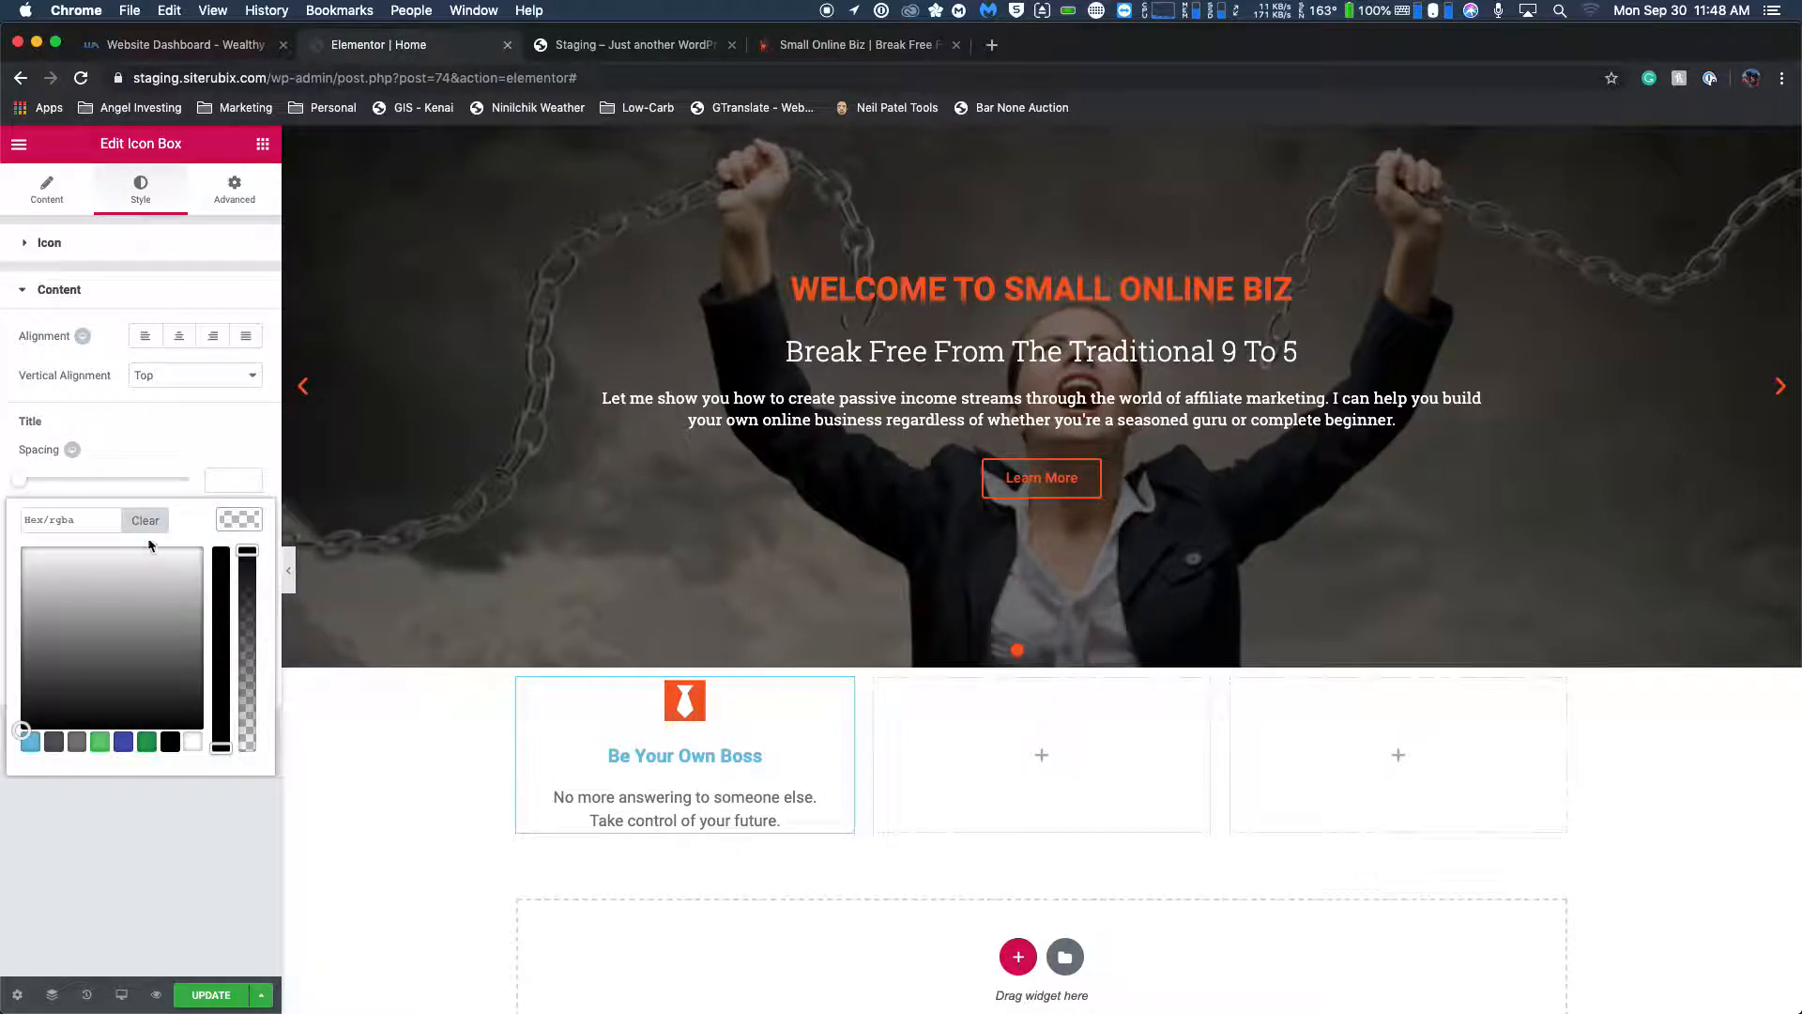
{"action": "type", "text": "f15d28"}
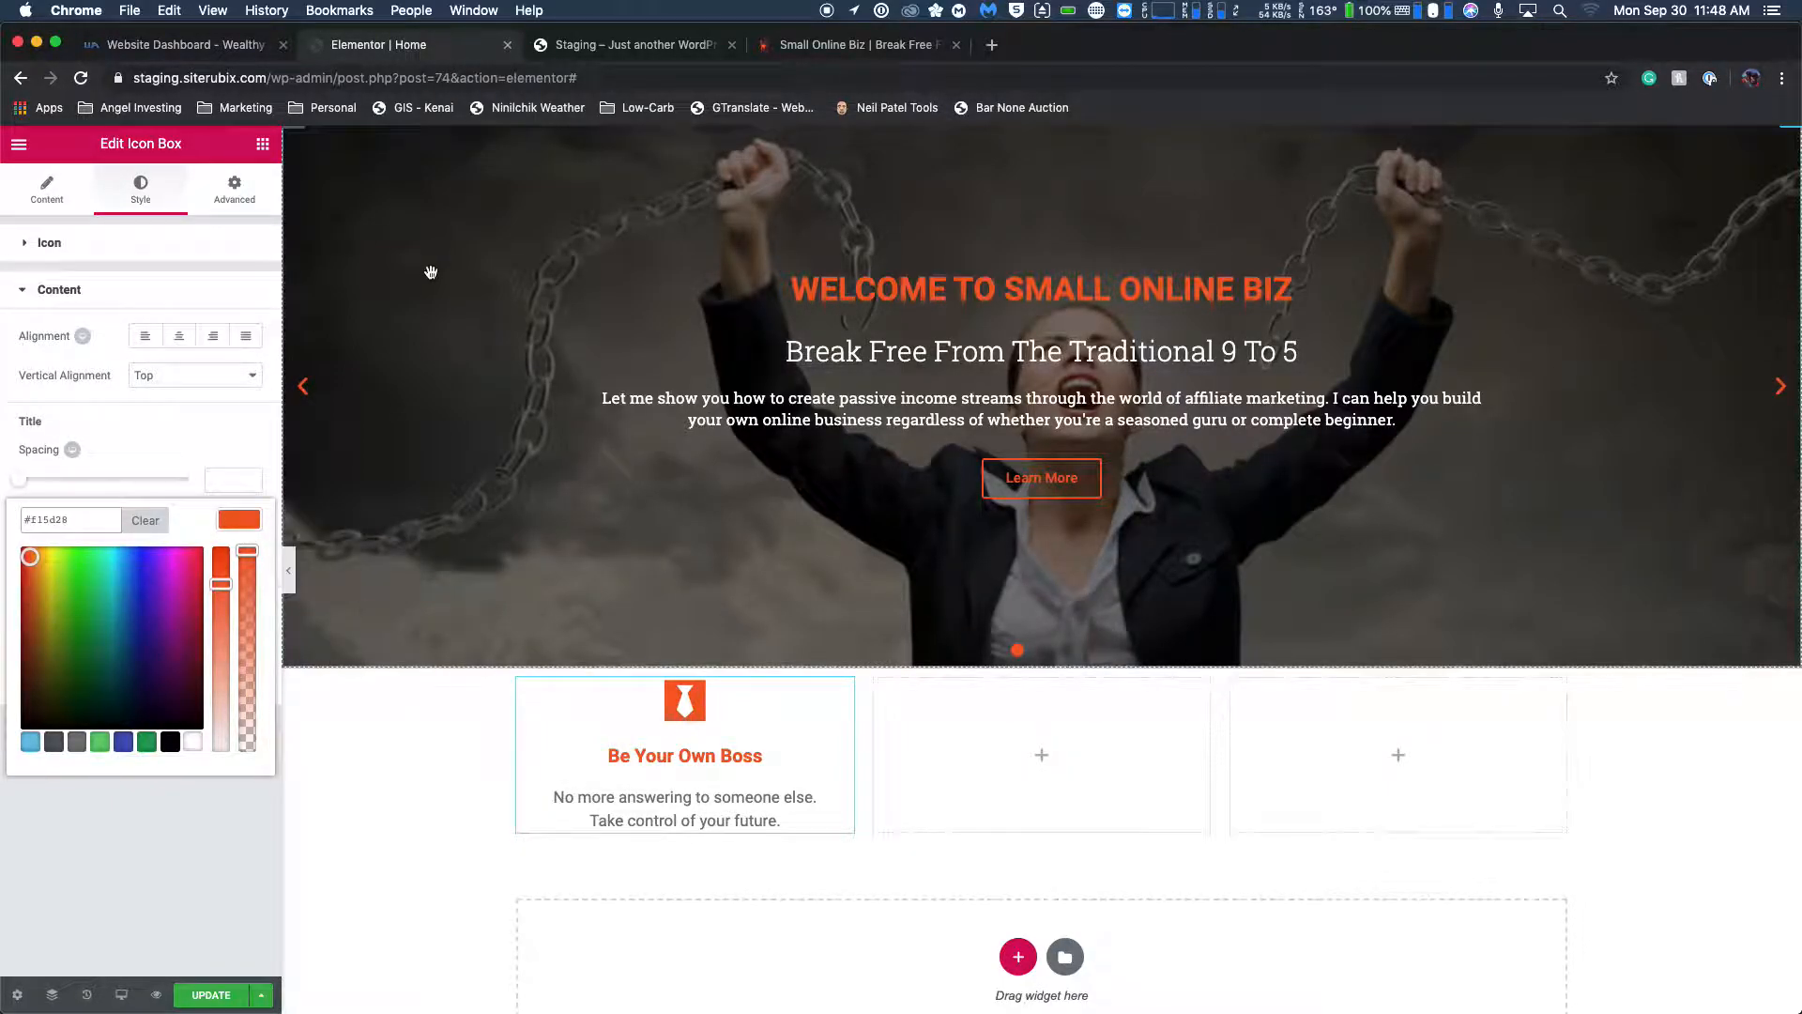
{"action": "left_click", "coordinate": [812, 49]}
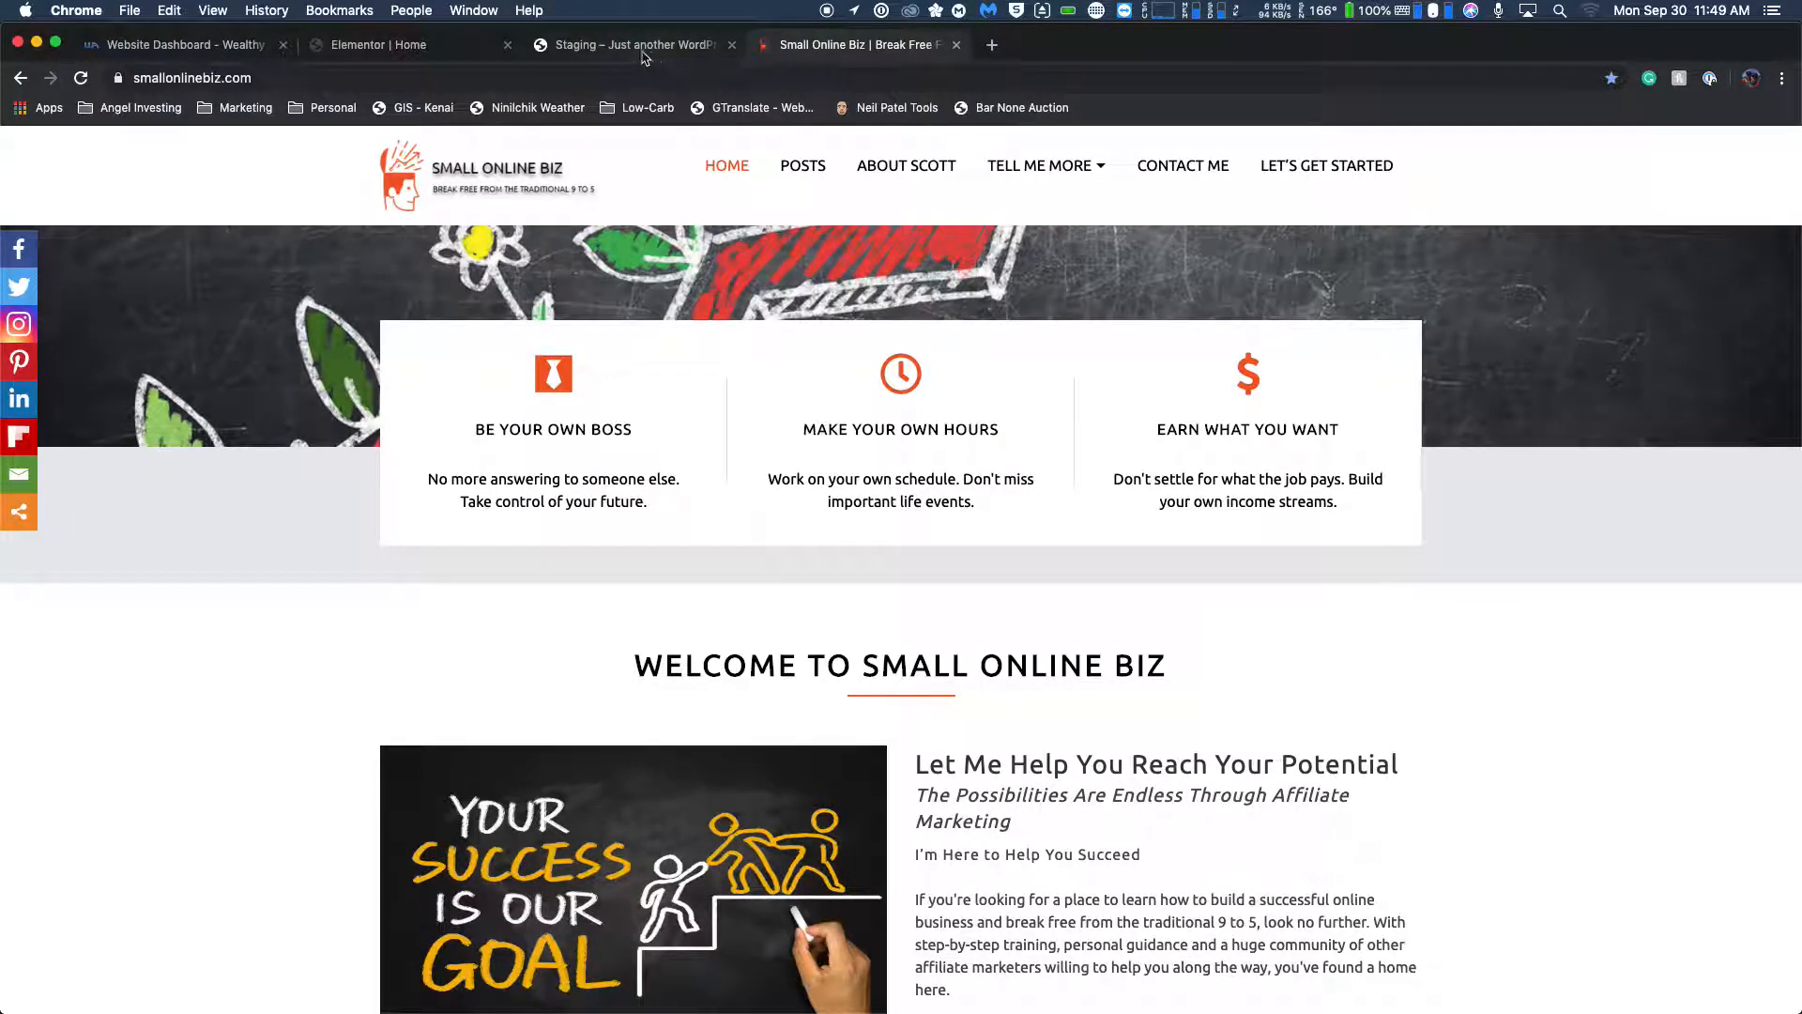
{"action": "left_click", "coordinate": [425, 46]}
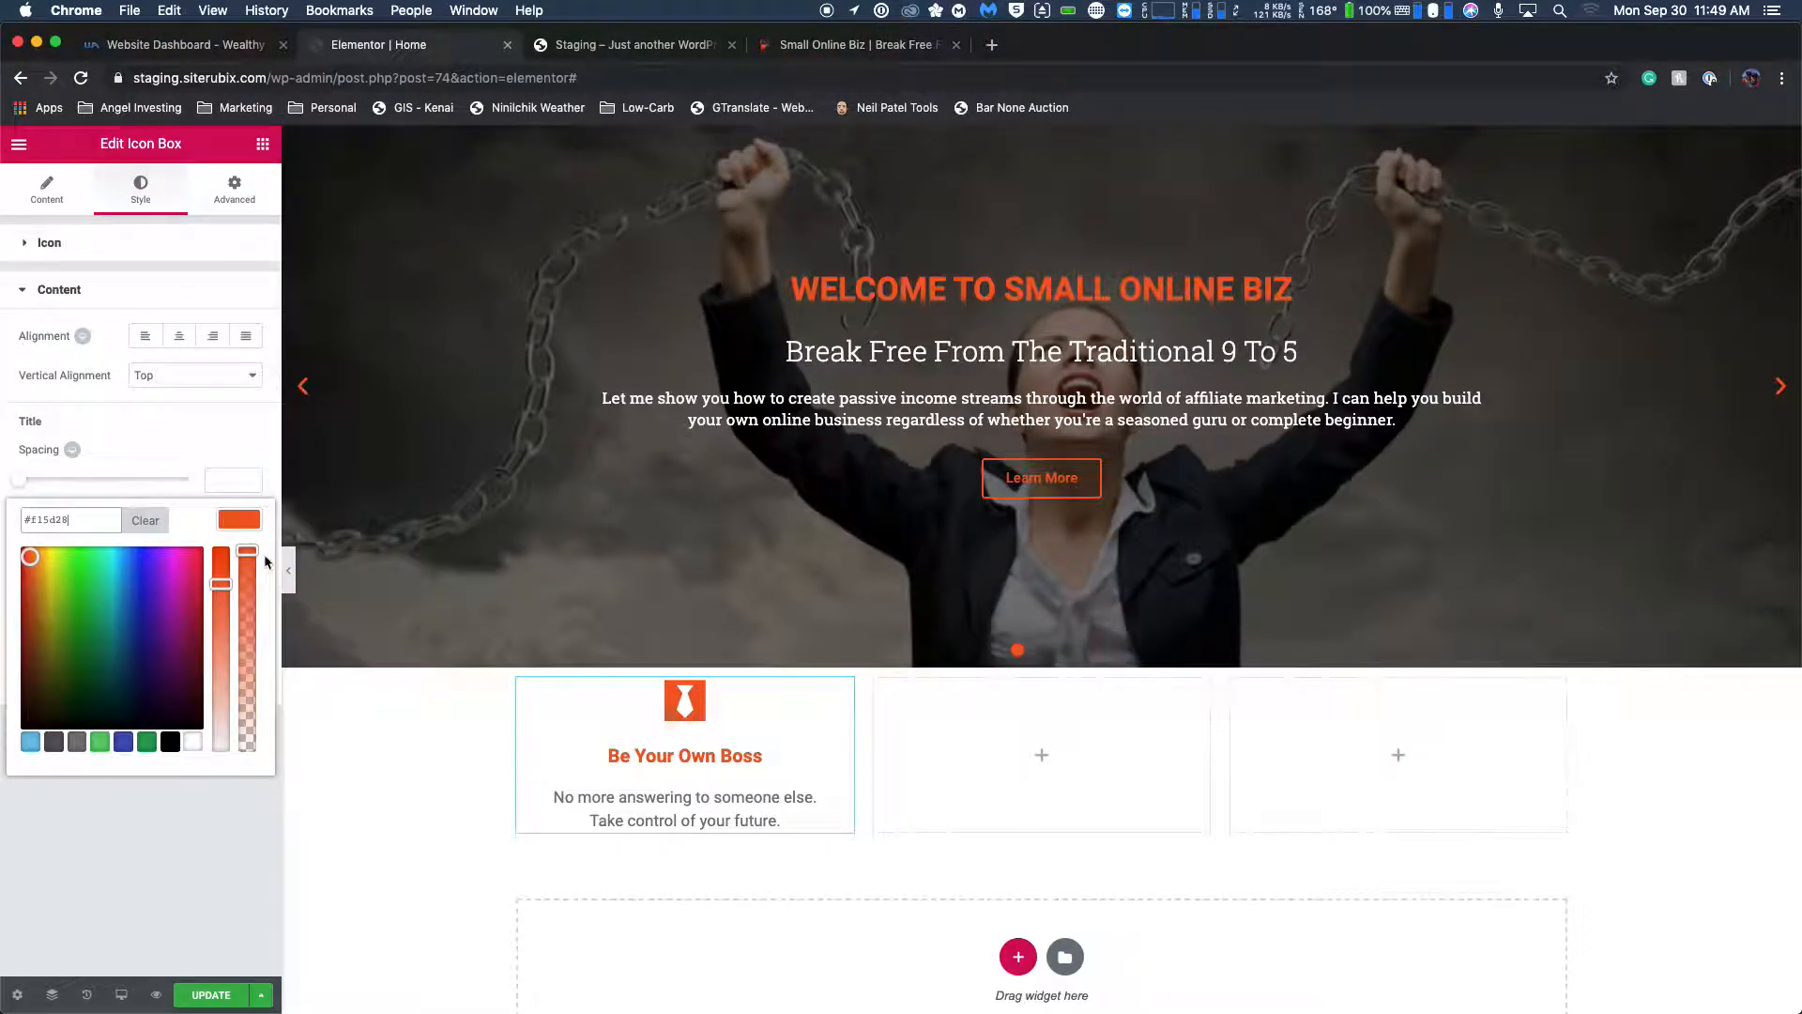
{"action": "left_click", "coordinate": [139, 529]}
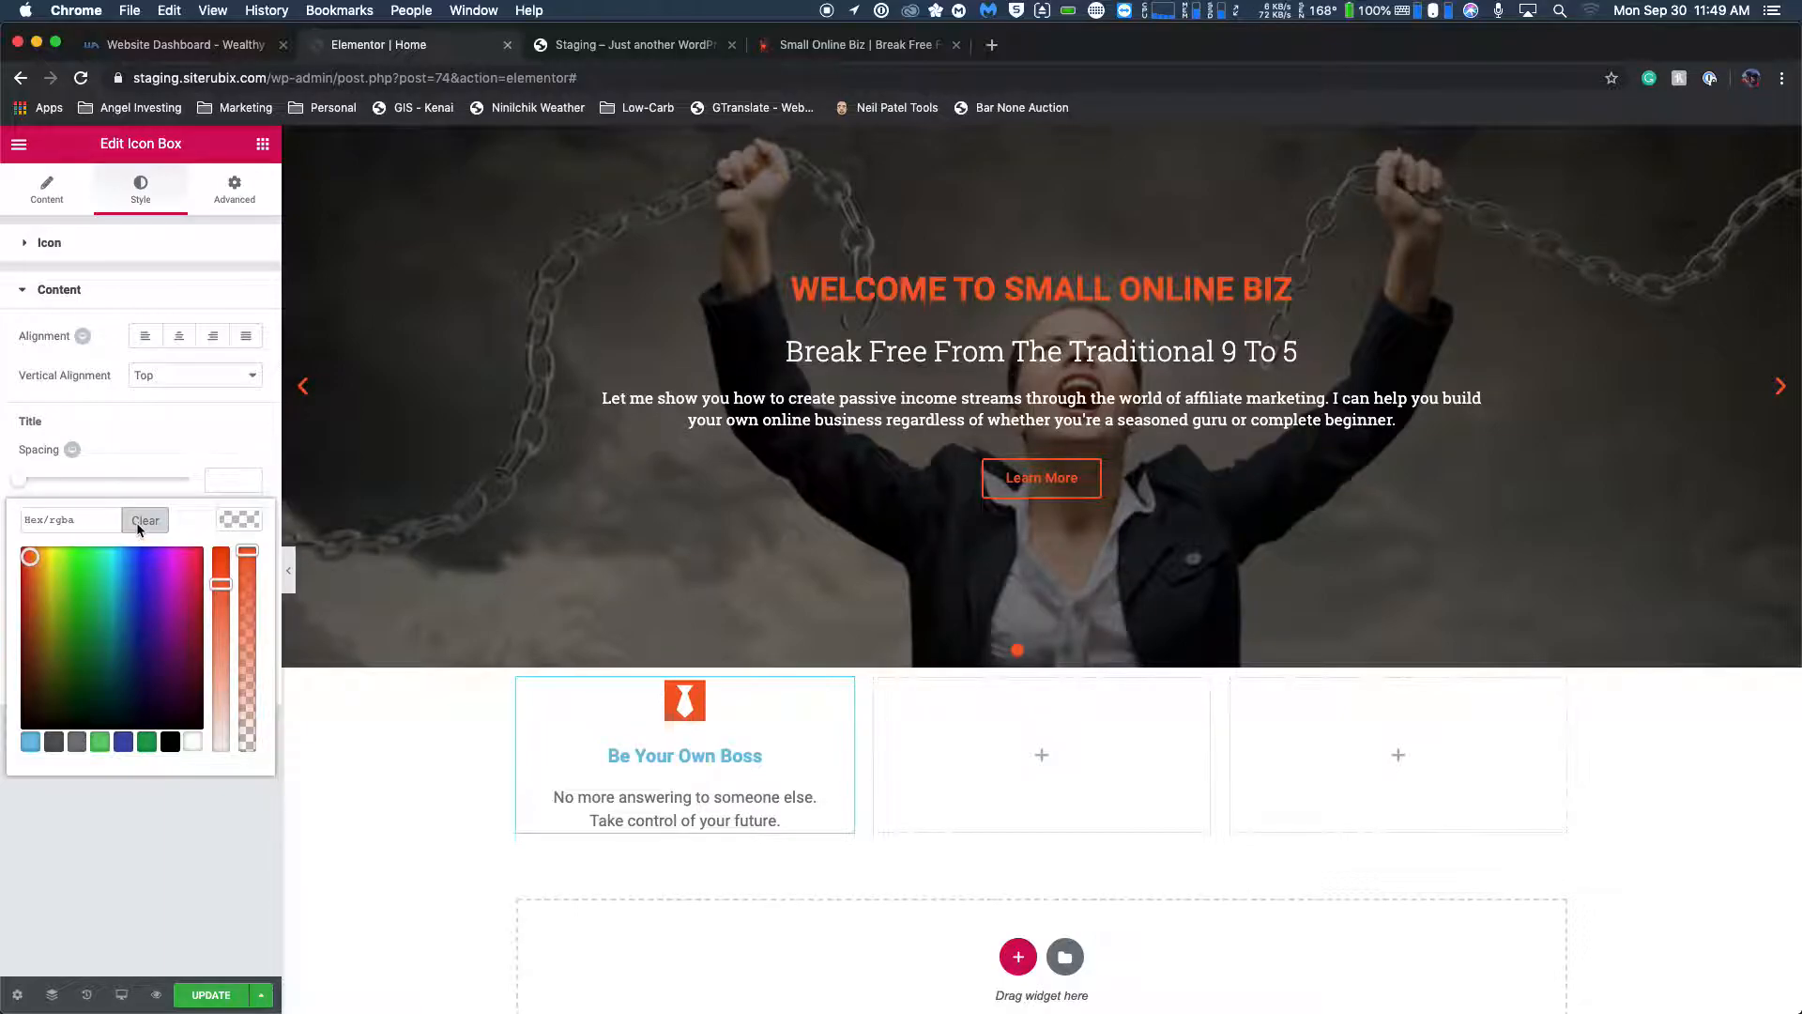
Set both the title color and the description color of the icon box to black.
{"action": "left_click", "coordinate": [188, 815]}
{"action": "left_click", "coordinate": [234, 516]}
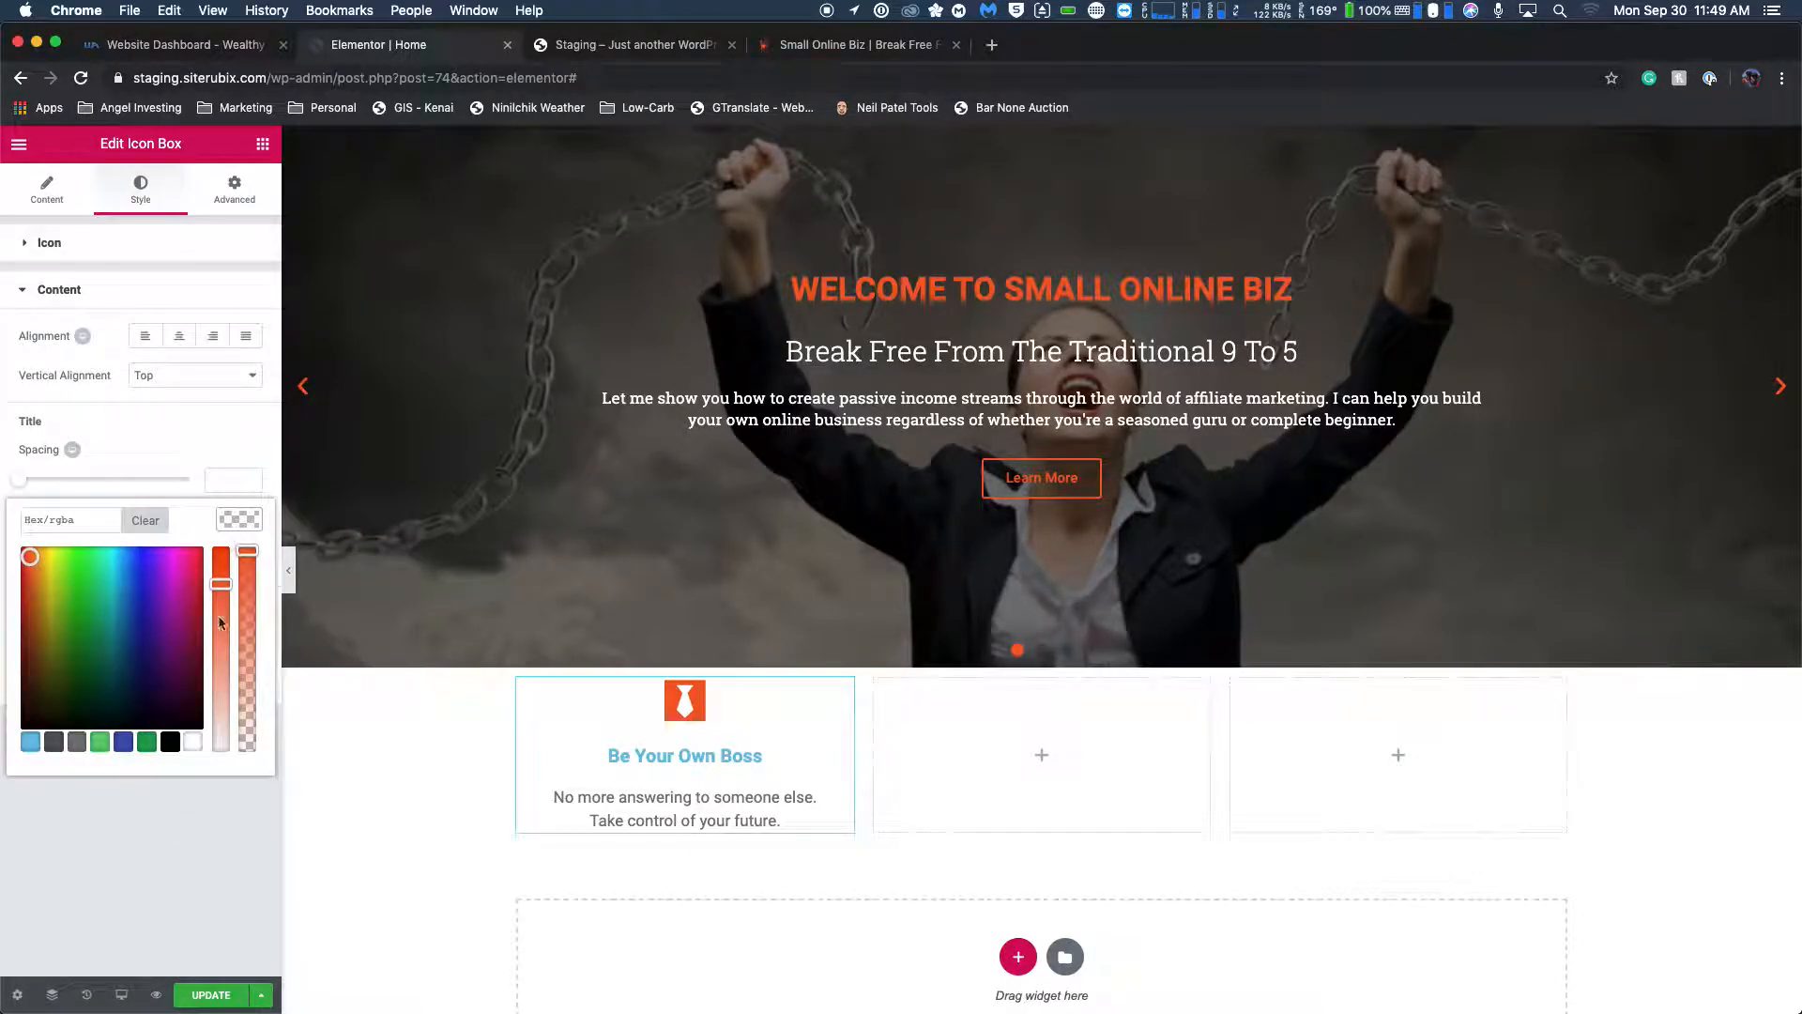
{"action": "left_click", "coordinate": [169, 749]}
{"action": "left_click", "coordinate": [241, 519]}
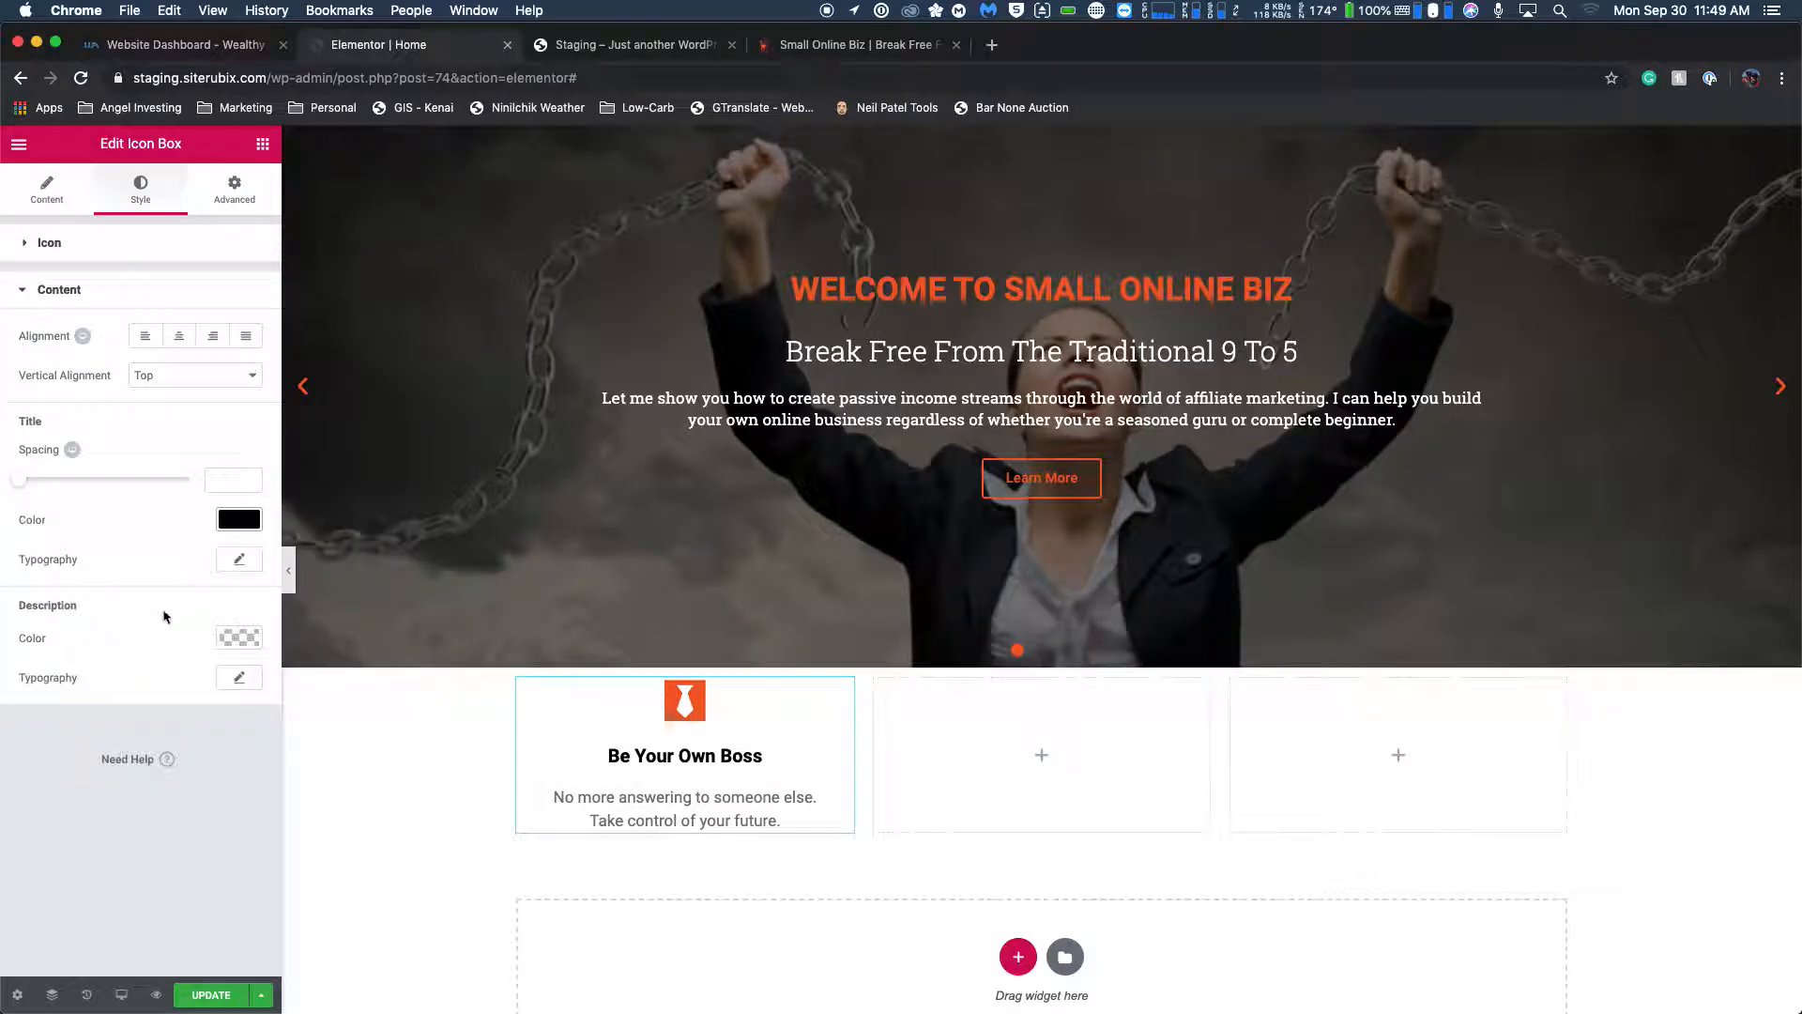
{"action": "left_click", "coordinate": [242, 637]}
{"action": "left_click", "coordinate": [170, 863]}
{"action": "left_click", "coordinate": [243, 637]}
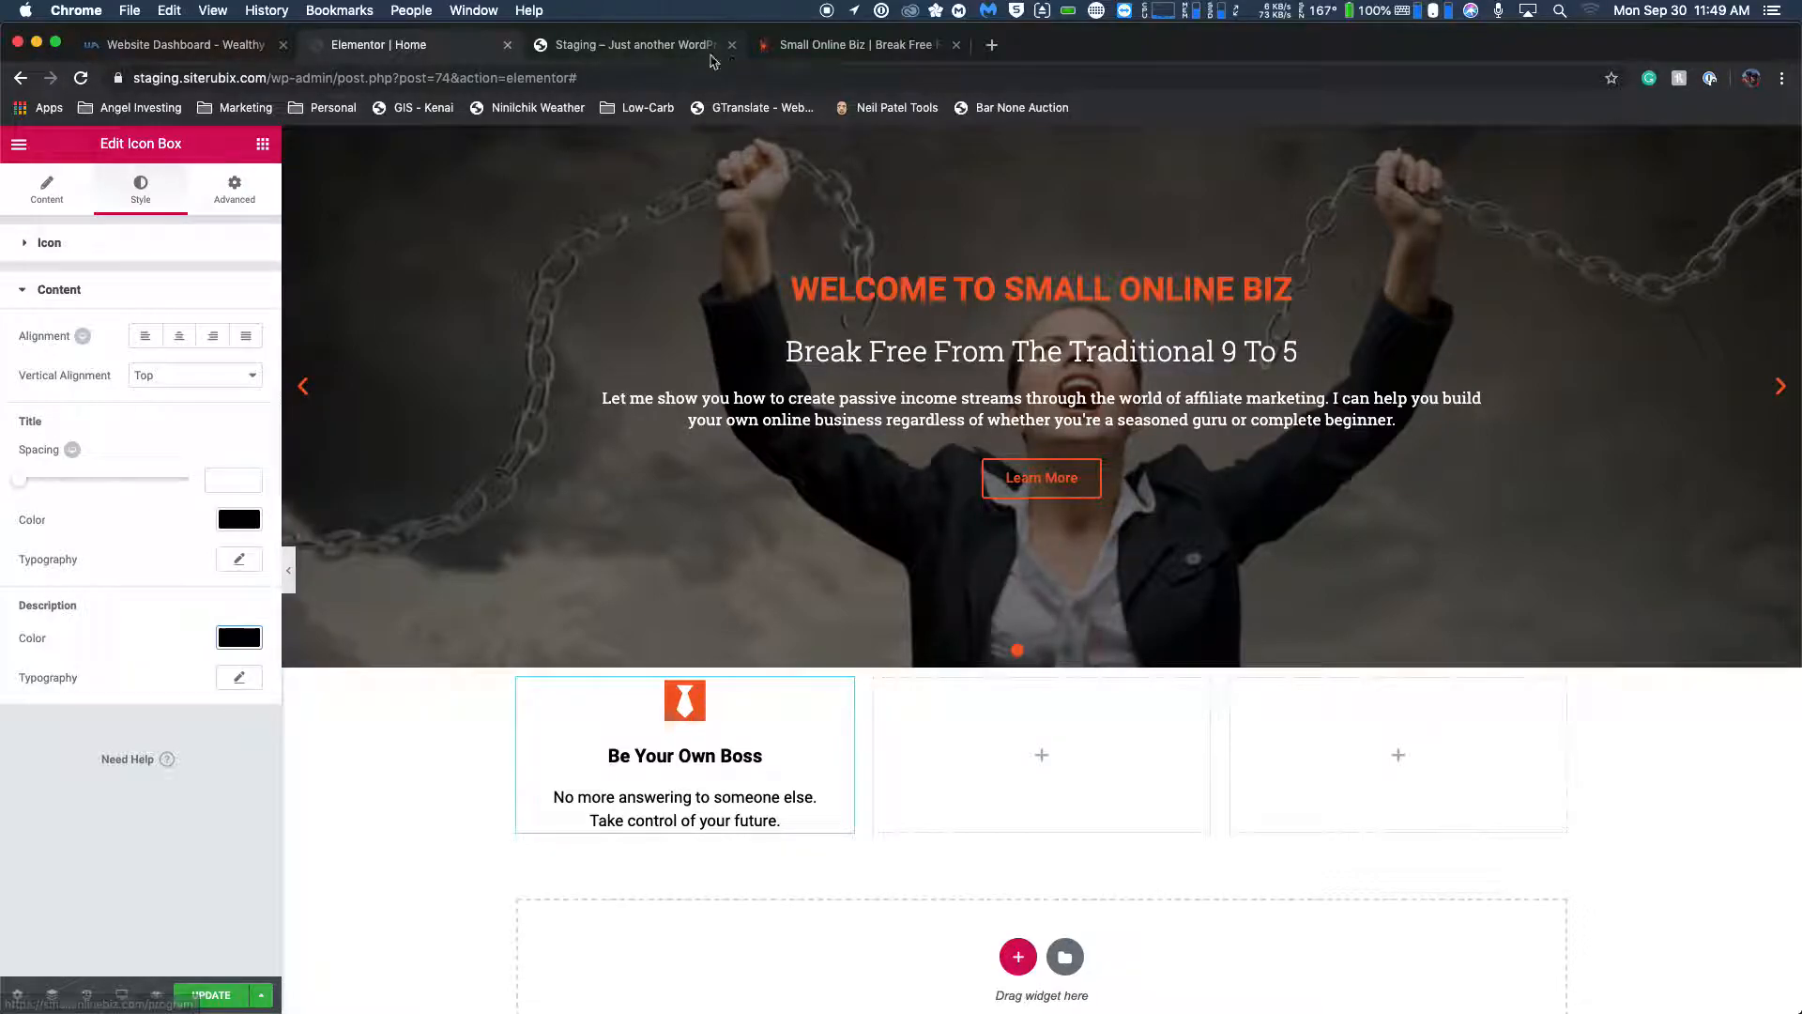
Check the first feature box's title on the live homepage and retitle the icon box "BE YOUR OWN BOSS" in capitals.
{"action": "left_click", "coordinate": [804, 49]}
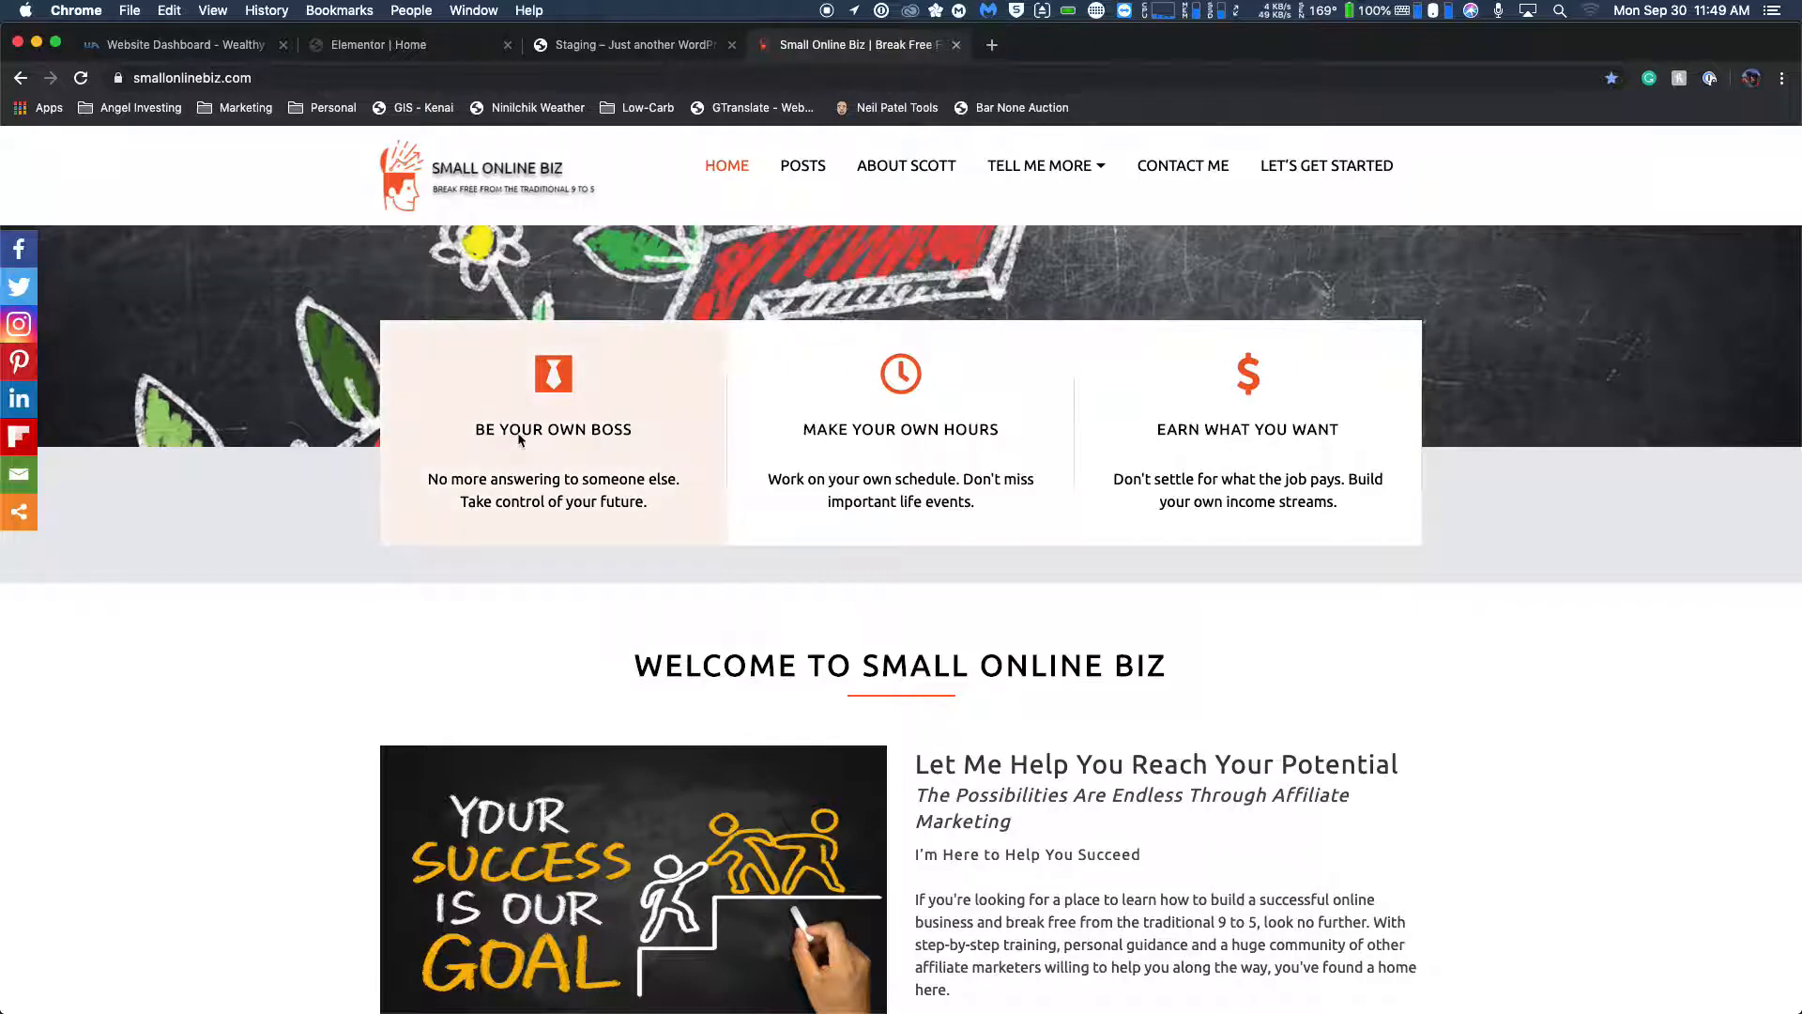
{"action": "left_click", "coordinate": [491, 55]}
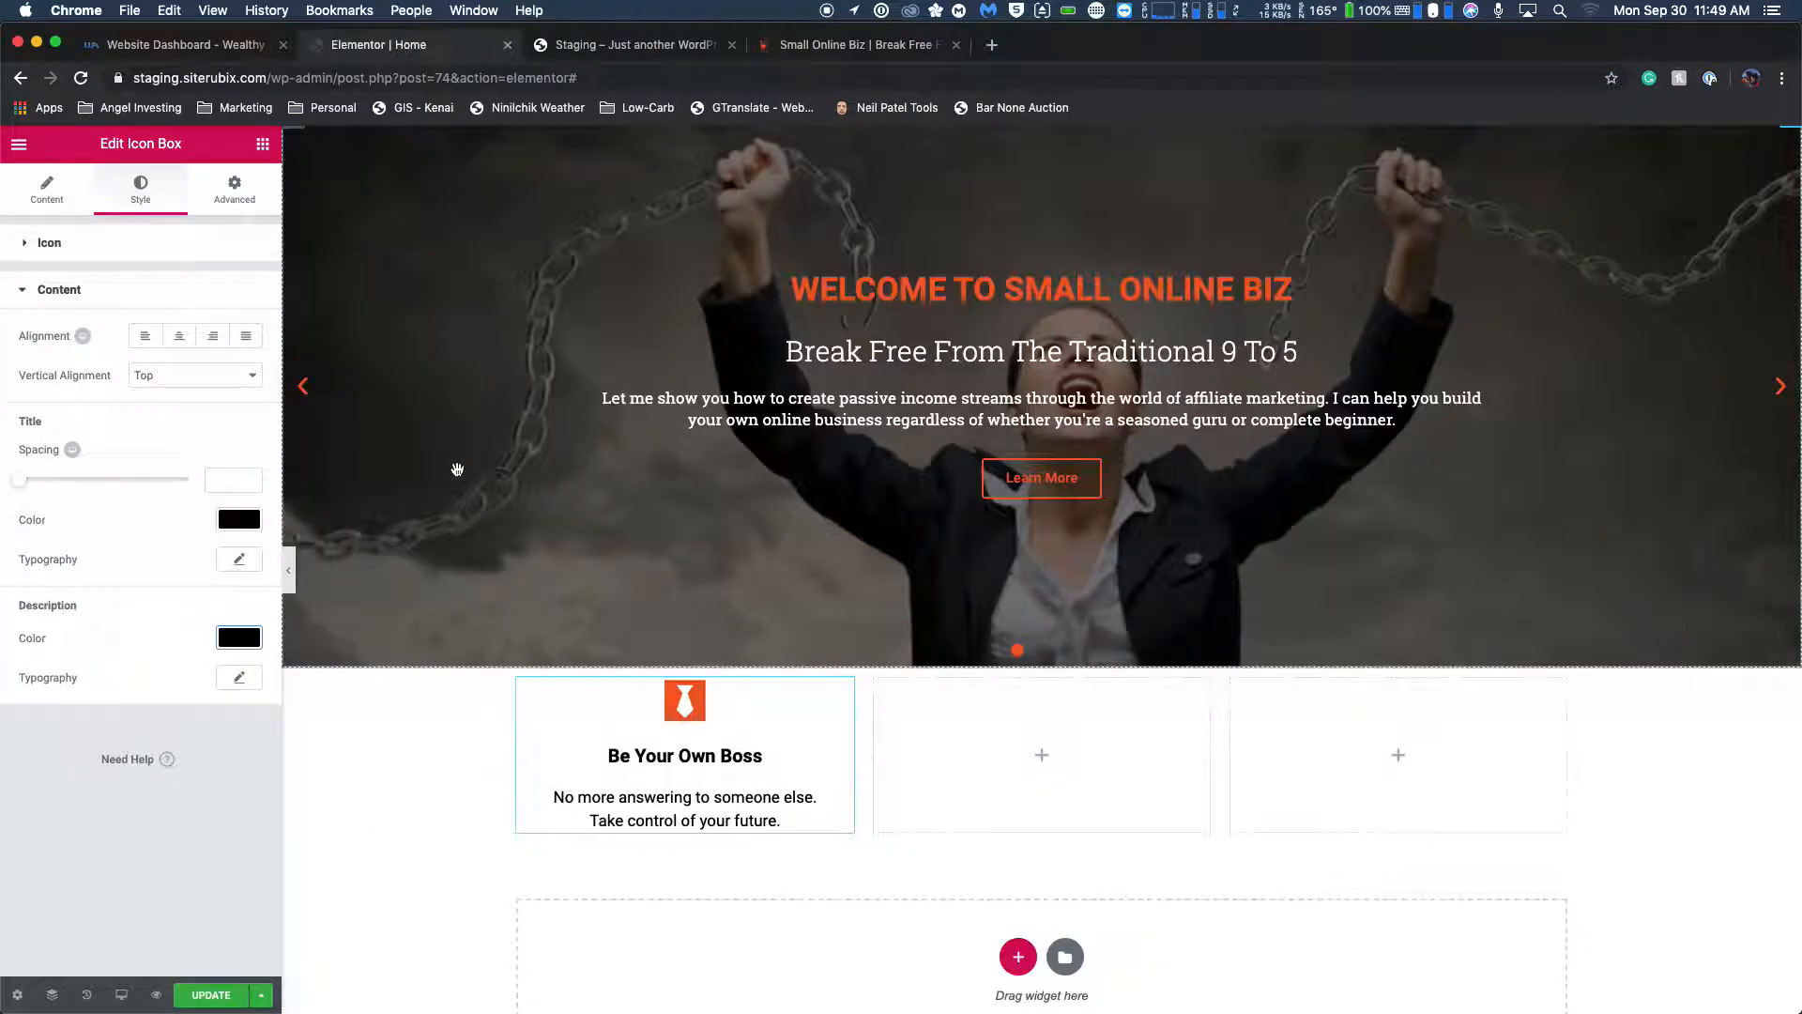
{"action": "left_click", "coordinate": [48, 185]}
{"action": "double_click", "coordinate": [160, 489]}
{"action": "triple_click", "coordinate": [161, 489]}
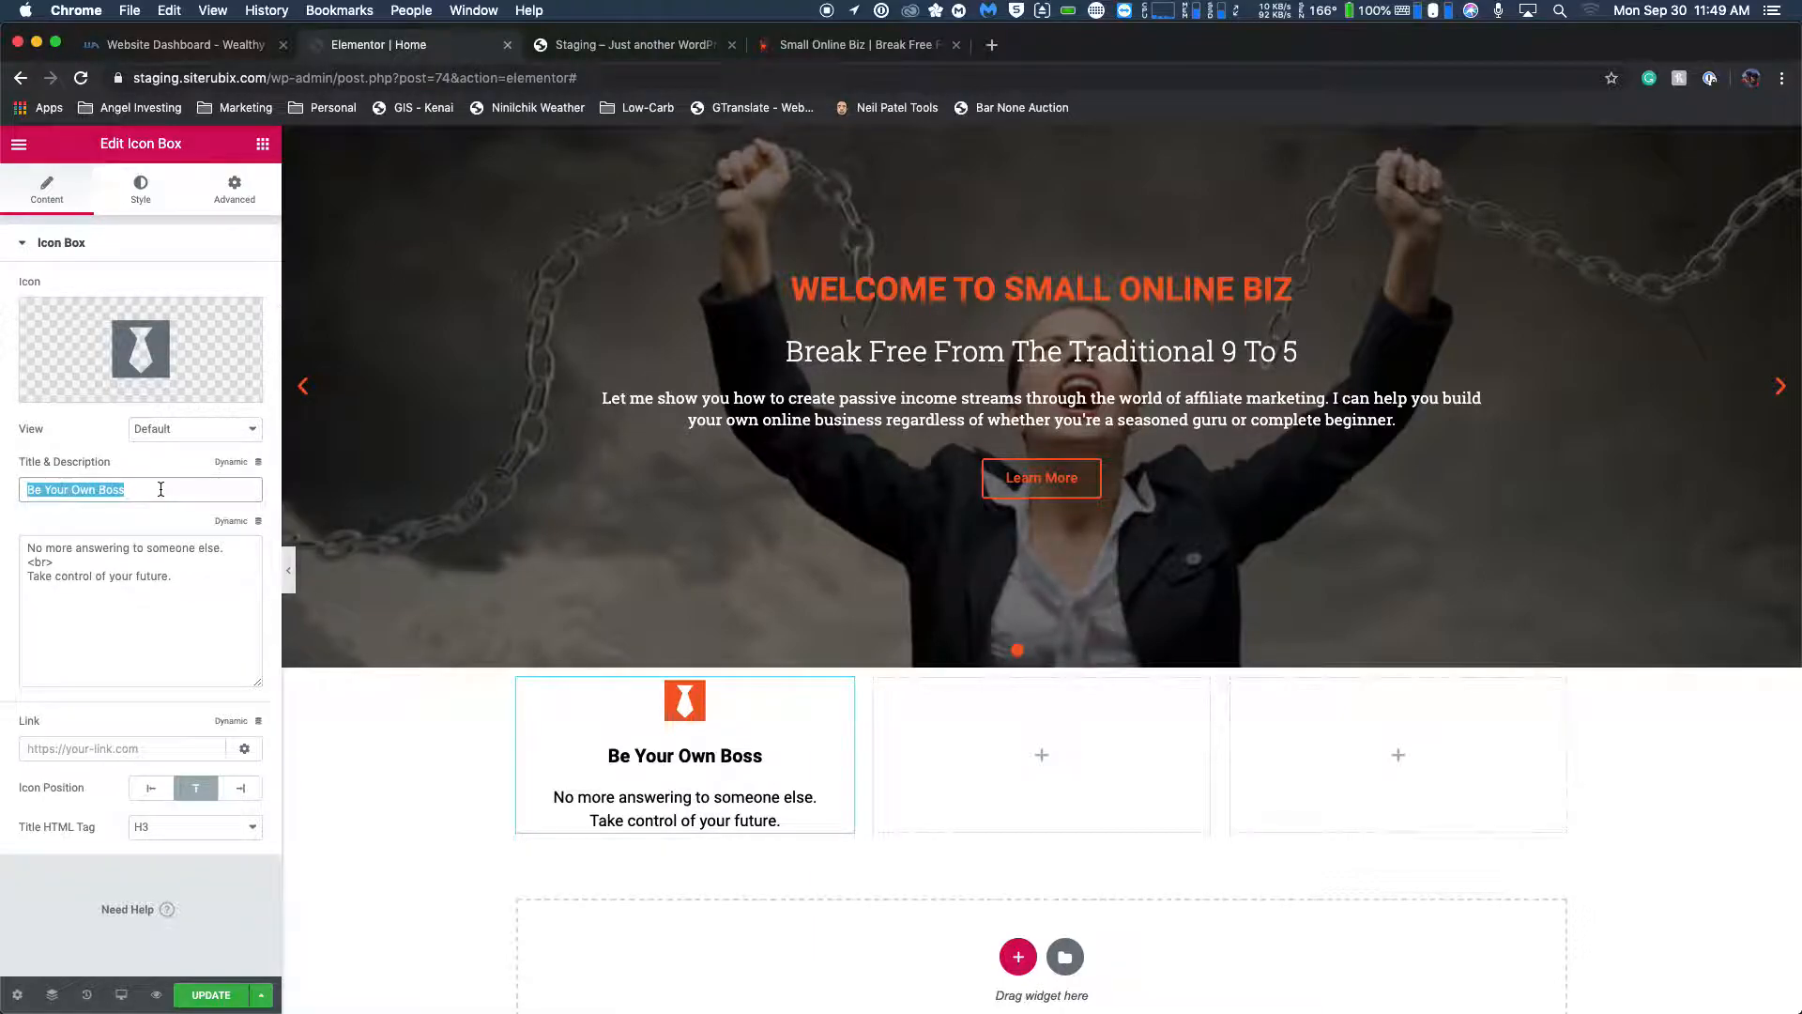
{"action": "type", "text": "BE YOUR OWN BOSS"}
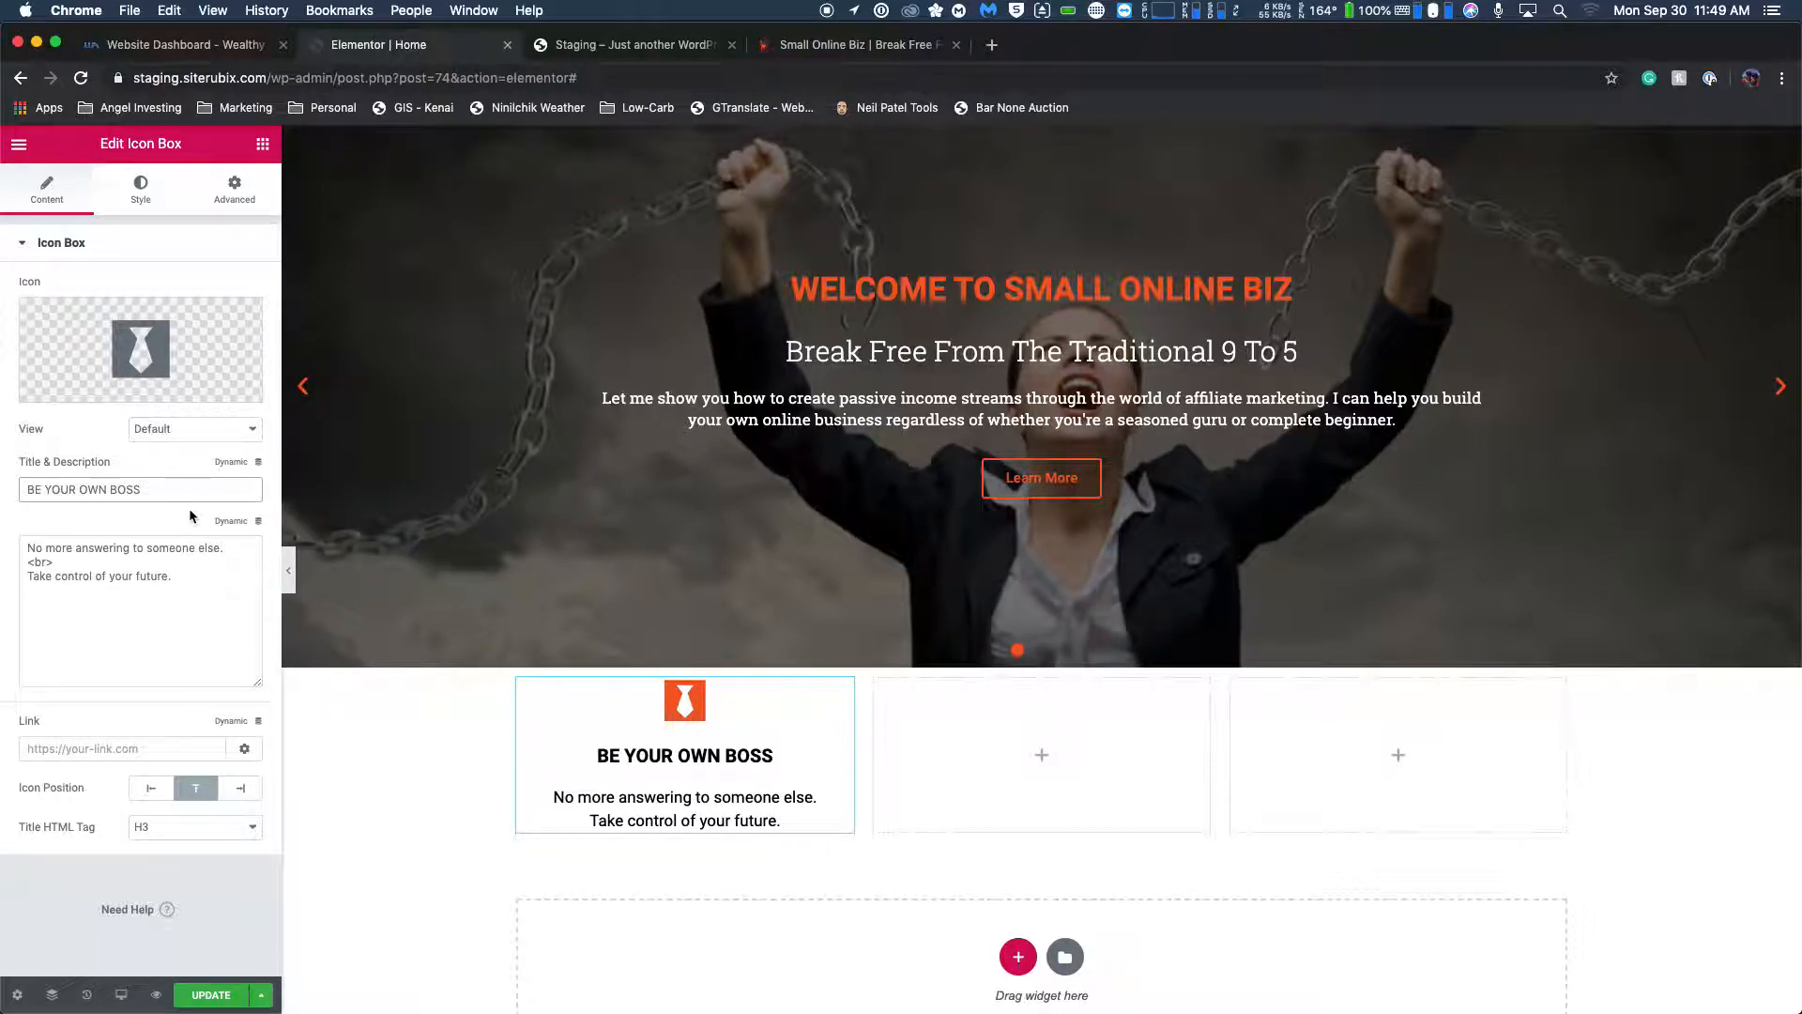
Duplicate the "BE YOUR OWN BOSS" icon box and move the copy into the empty middle column.
{"action": "right_click", "coordinate": [744, 726]}
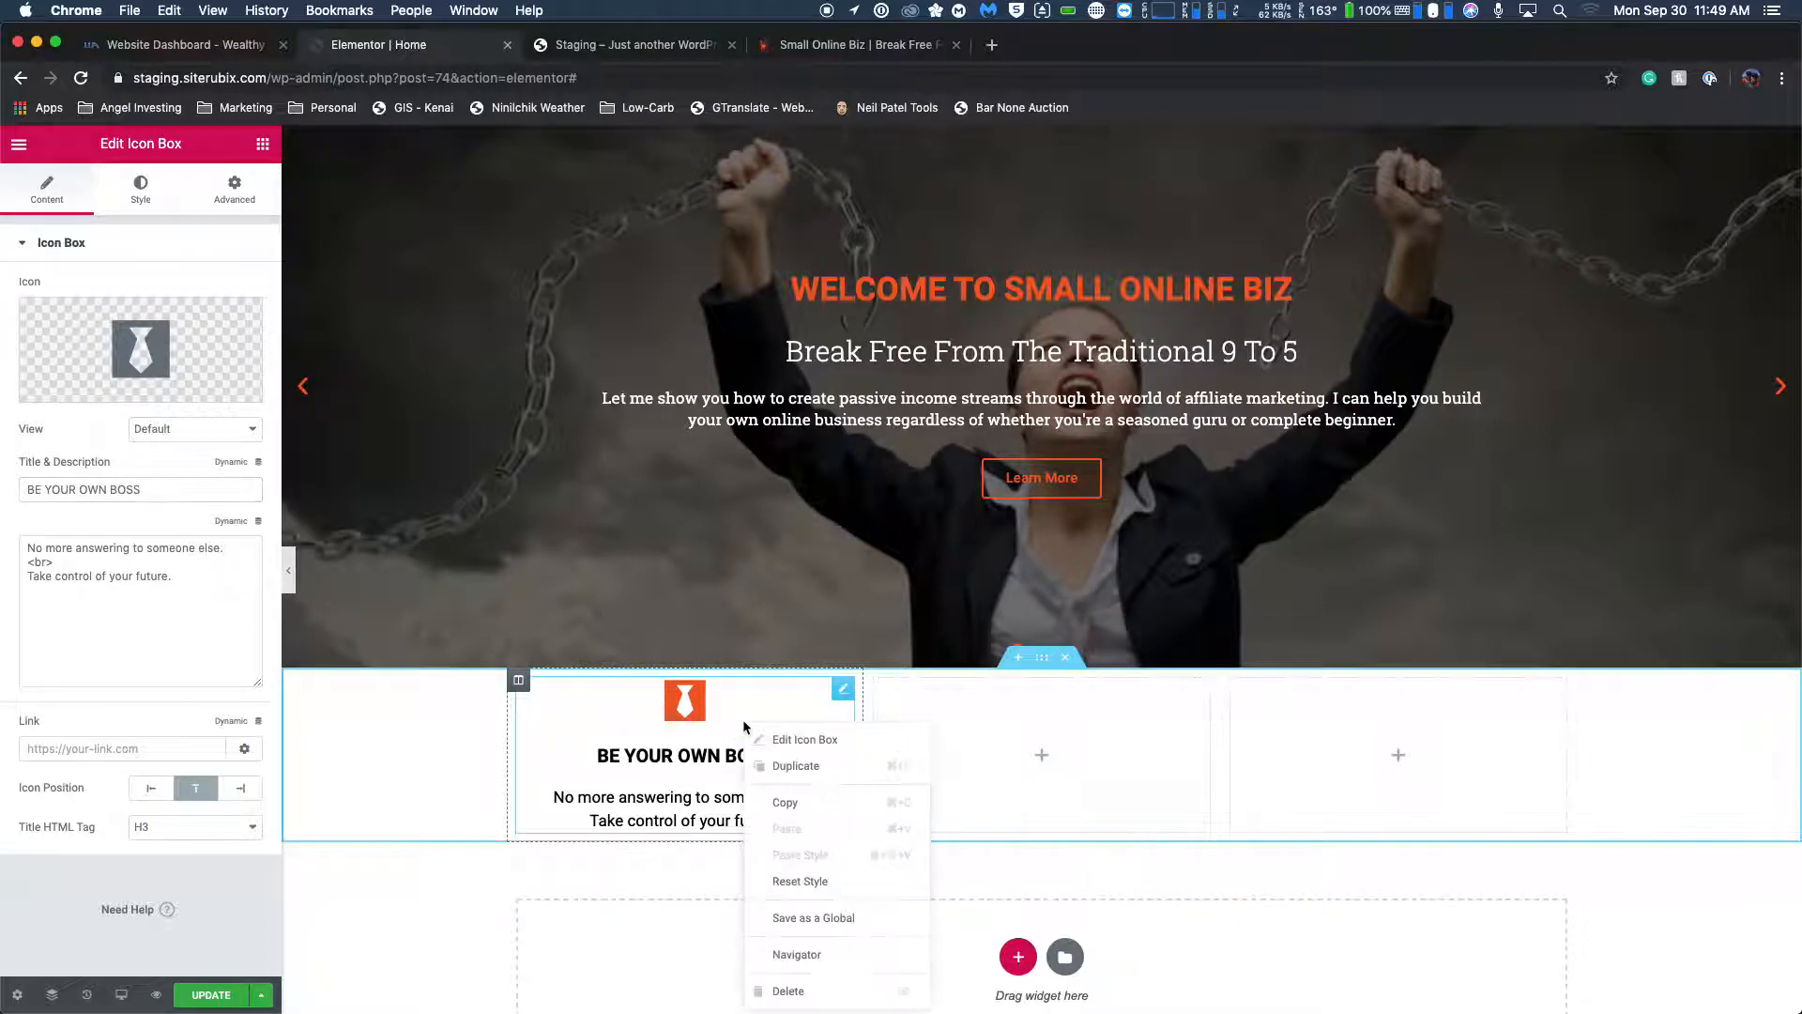
{"action": "left_click", "coordinate": [796, 766]}
{"action": "left_click_drag", "start_coordinate": [713, 901], "coordinate": [976, 755]}
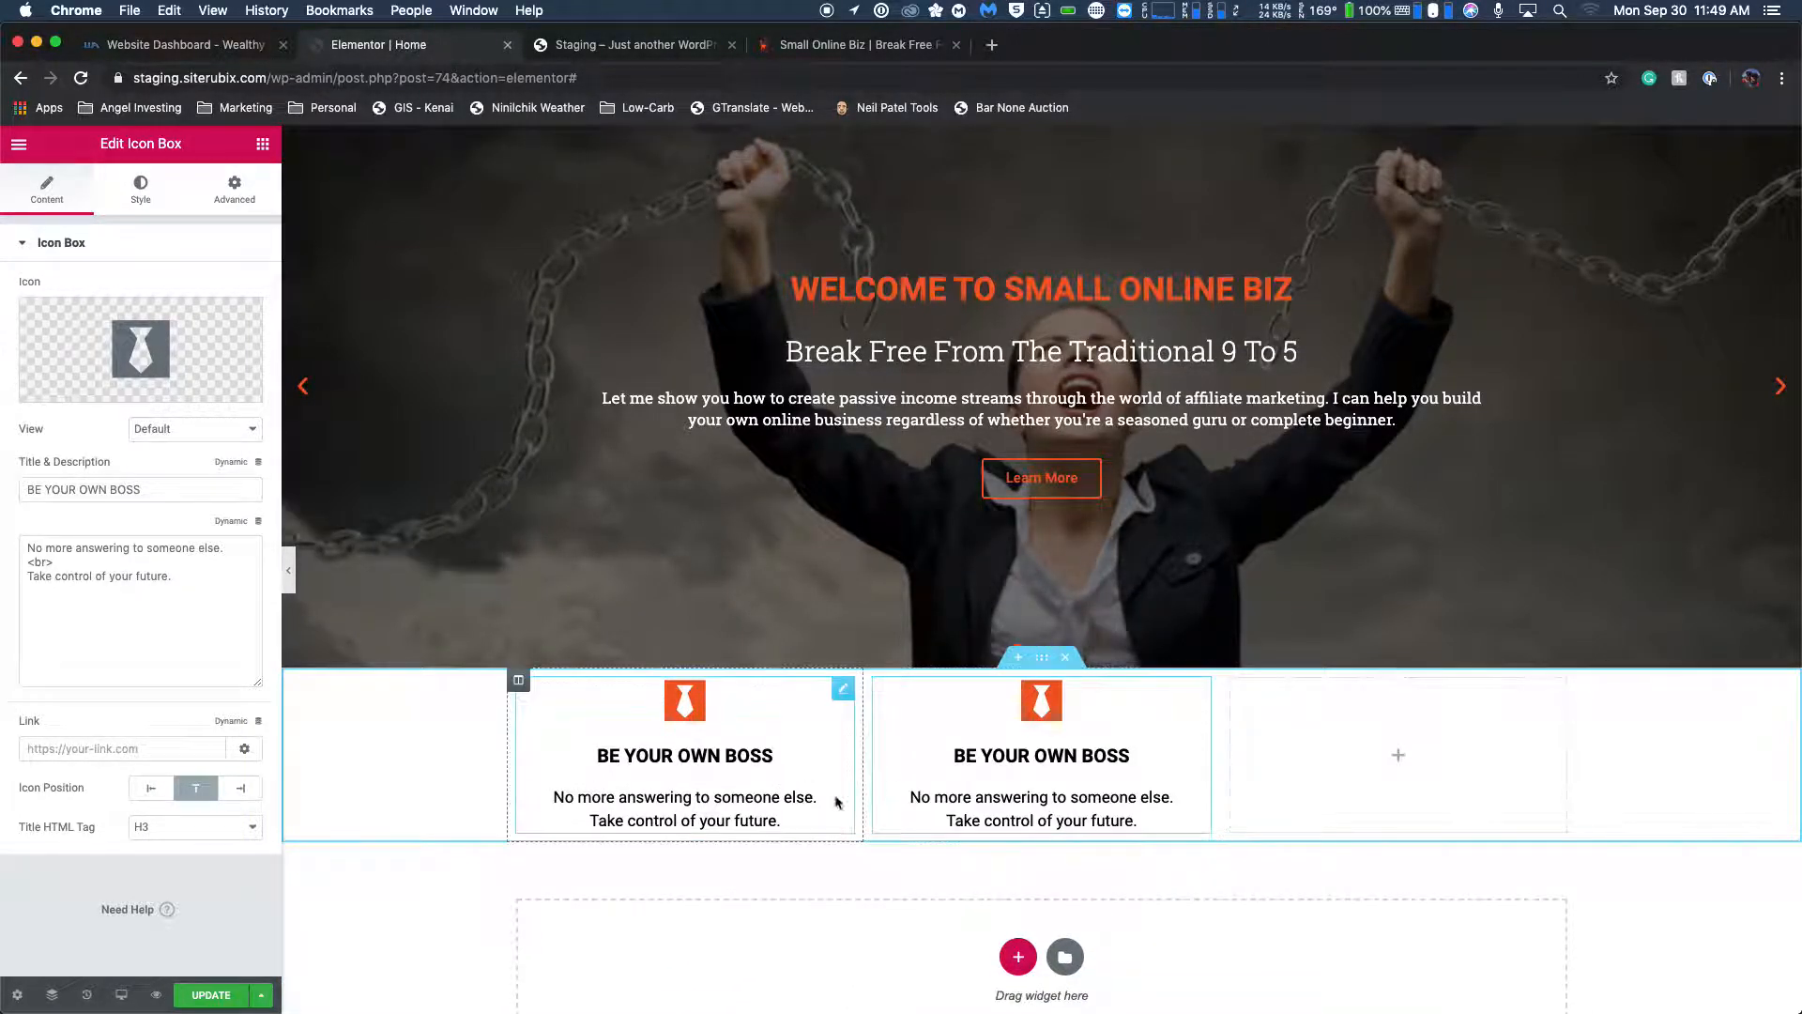
Duplicate the first column's icon box again and move the copy into the empty third column.
{"action": "right_click", "coordinate": [850, 769]}
{"action": "right_click", "coordinate": [802, 755]}
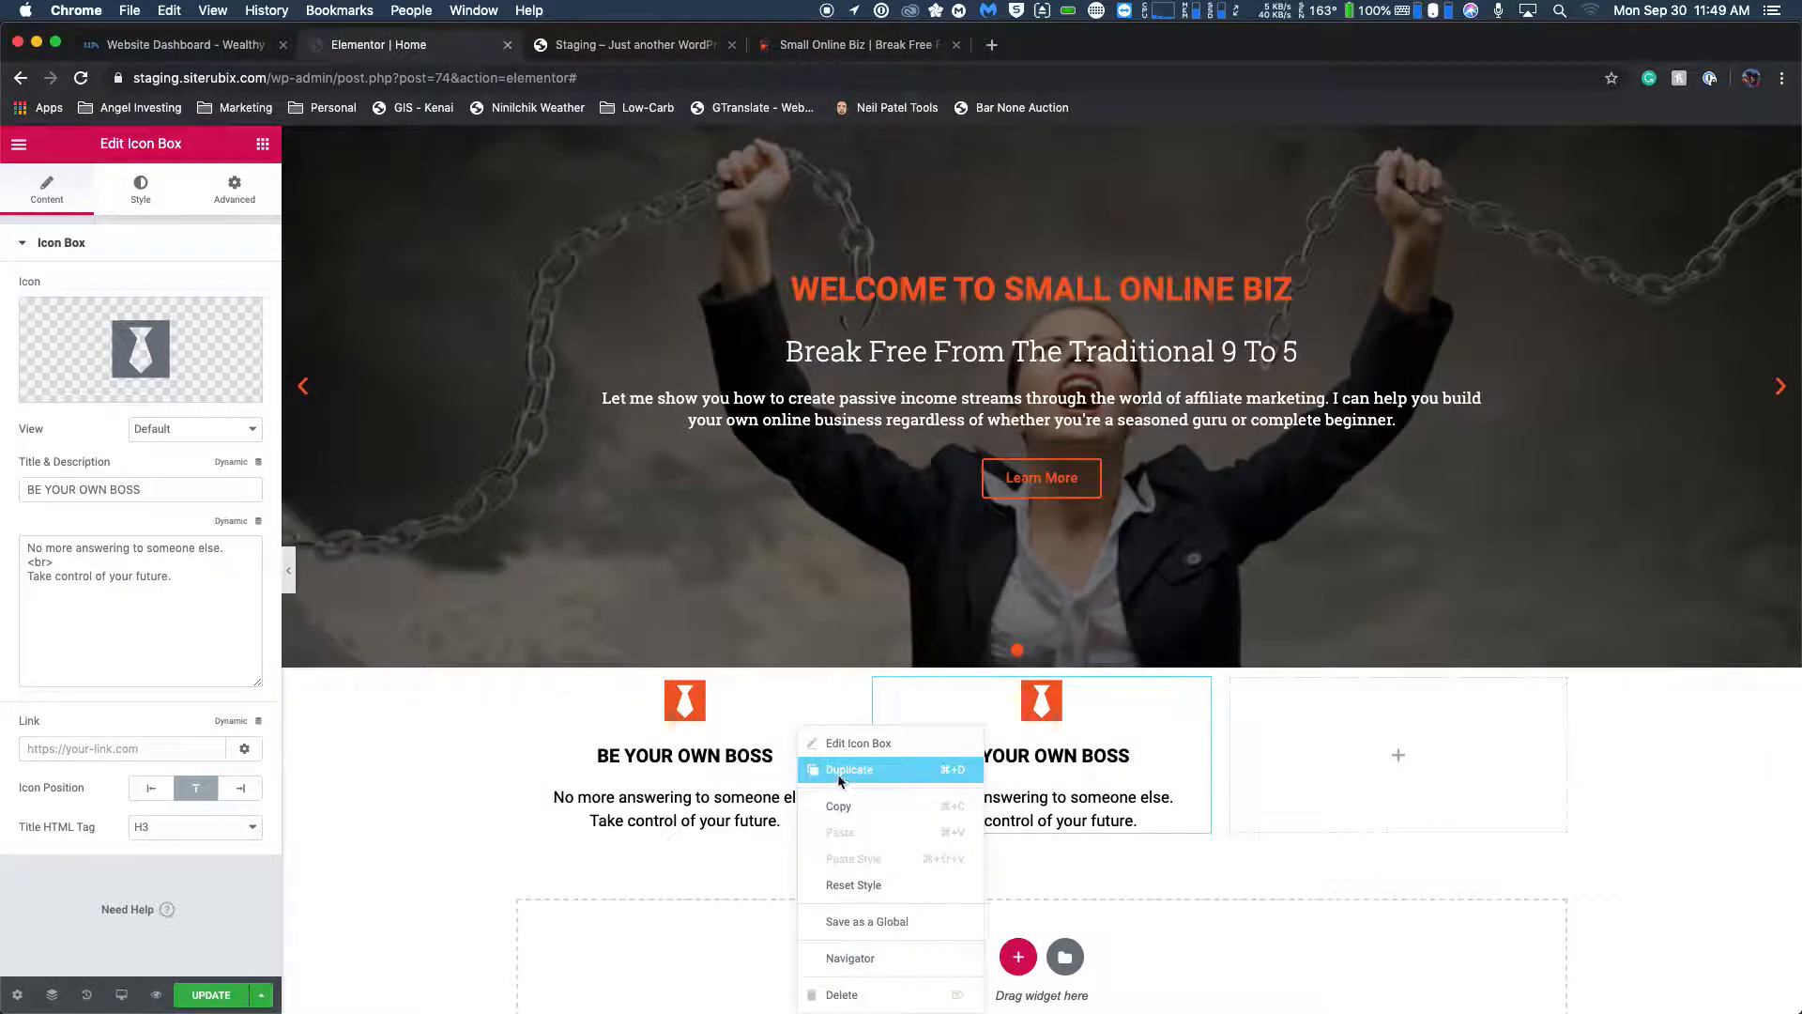
{"action": "left_click", "coordinate": [896, 769]}
{"action": "left_click_drag", "start_coordinate": [706, 930], "coordinate": [1385, 751]}
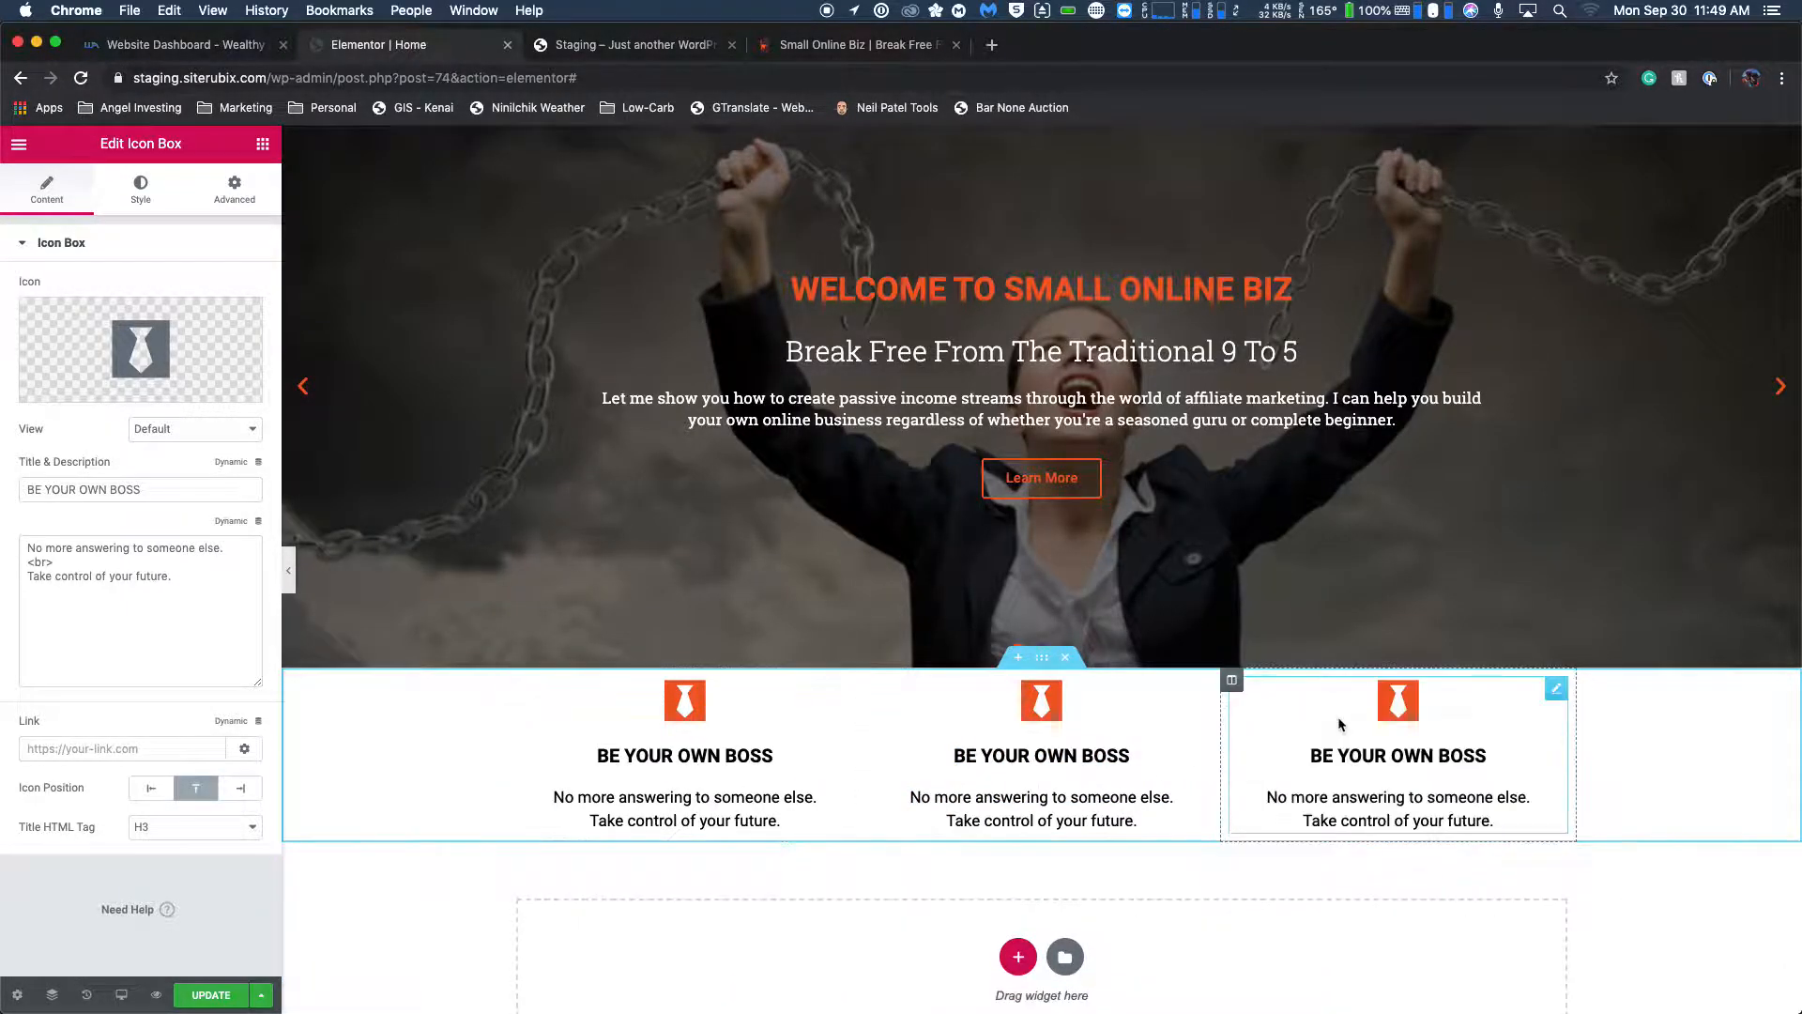
Check the second feature box's icon on the live homepage and set the middle icon box's icon to the outlined clock.
{"action": "scroll", "coordinate": [1123, 650], "scroll_direction": "down", "scroll_amount": 2}
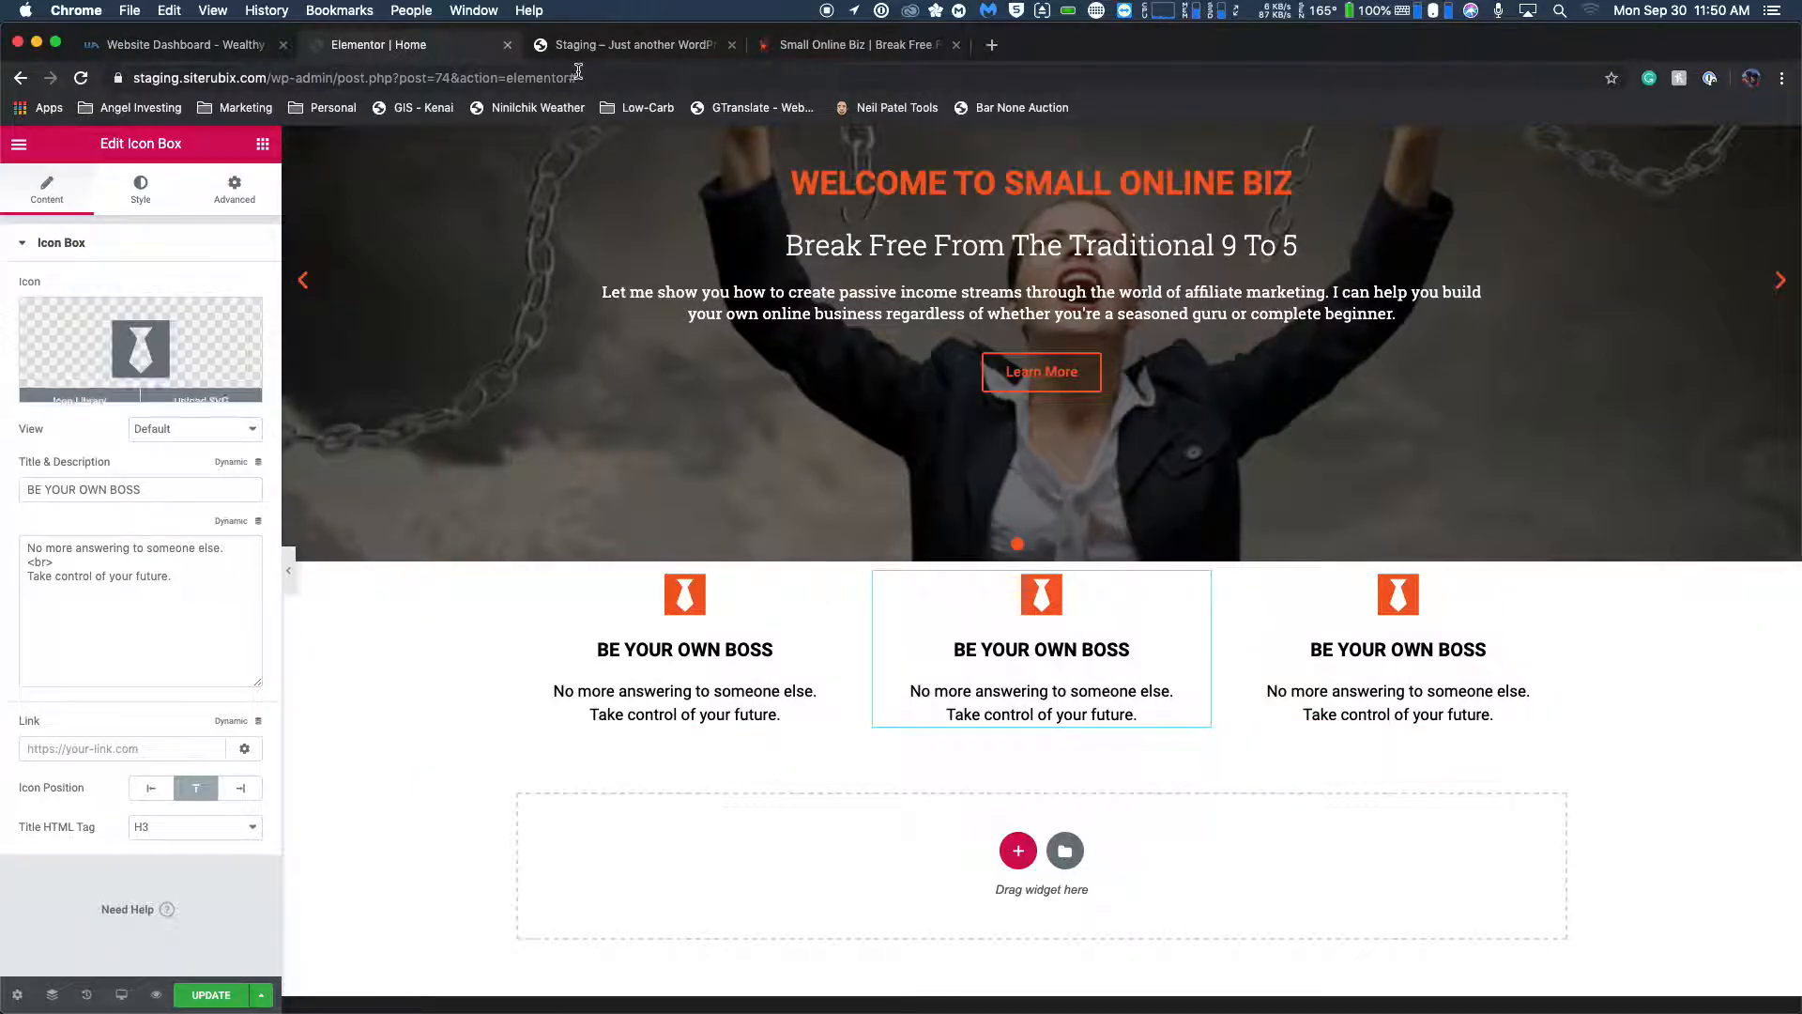
{"action": "left_click", "coordinate": [824, 47]}
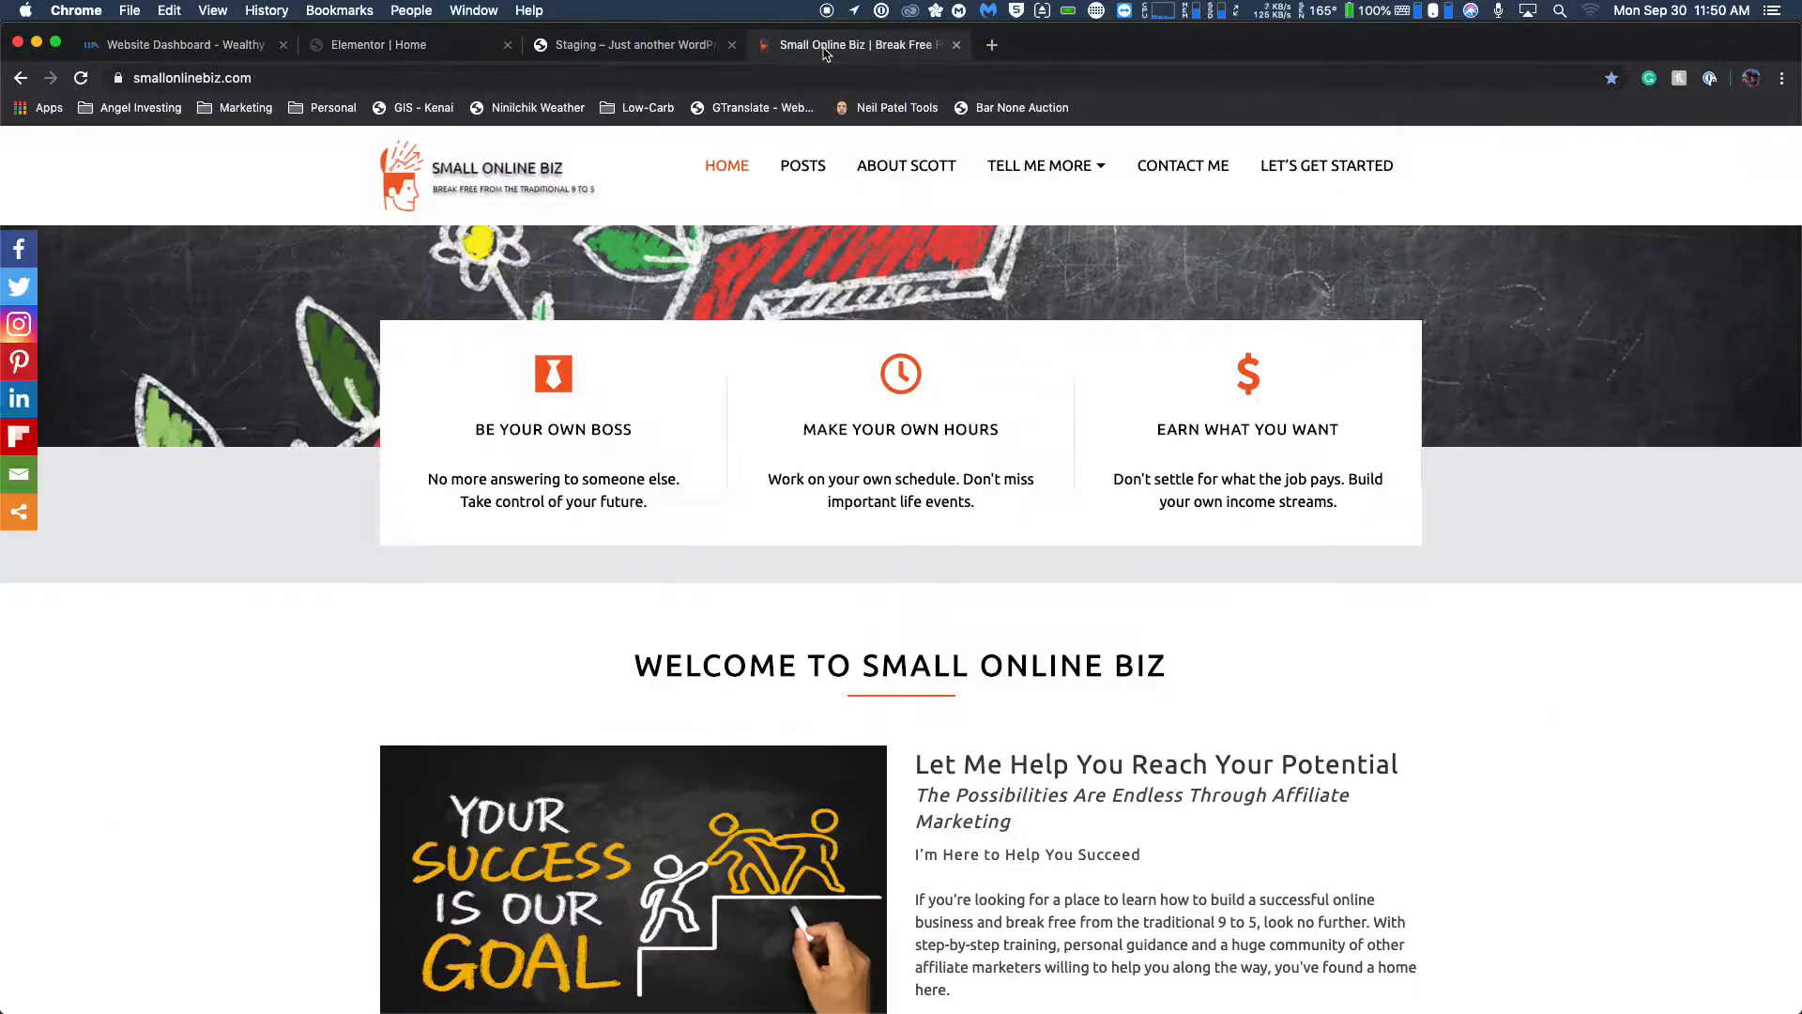
{"action": "left_click", "coordinate": [628, 46]}
{"action": "left_click", "coordinate": [408, 45]}
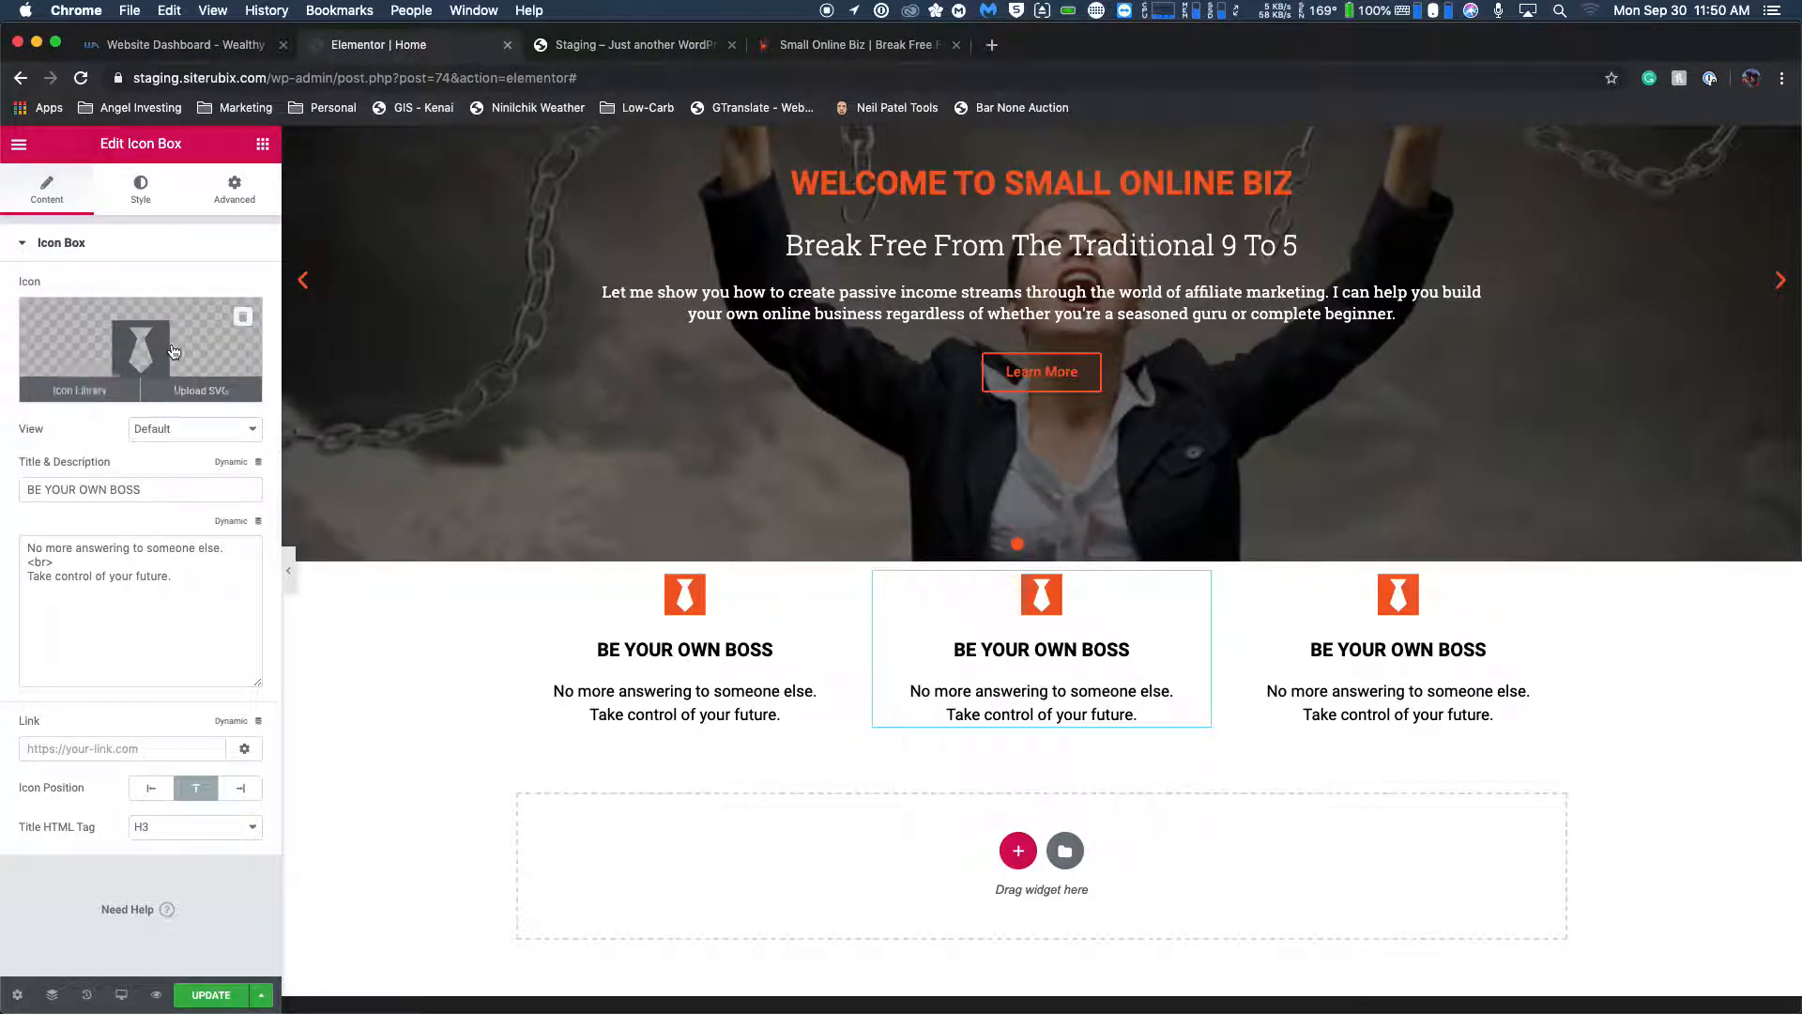
{"action": "left_click", "coordinate": [85, 395]}
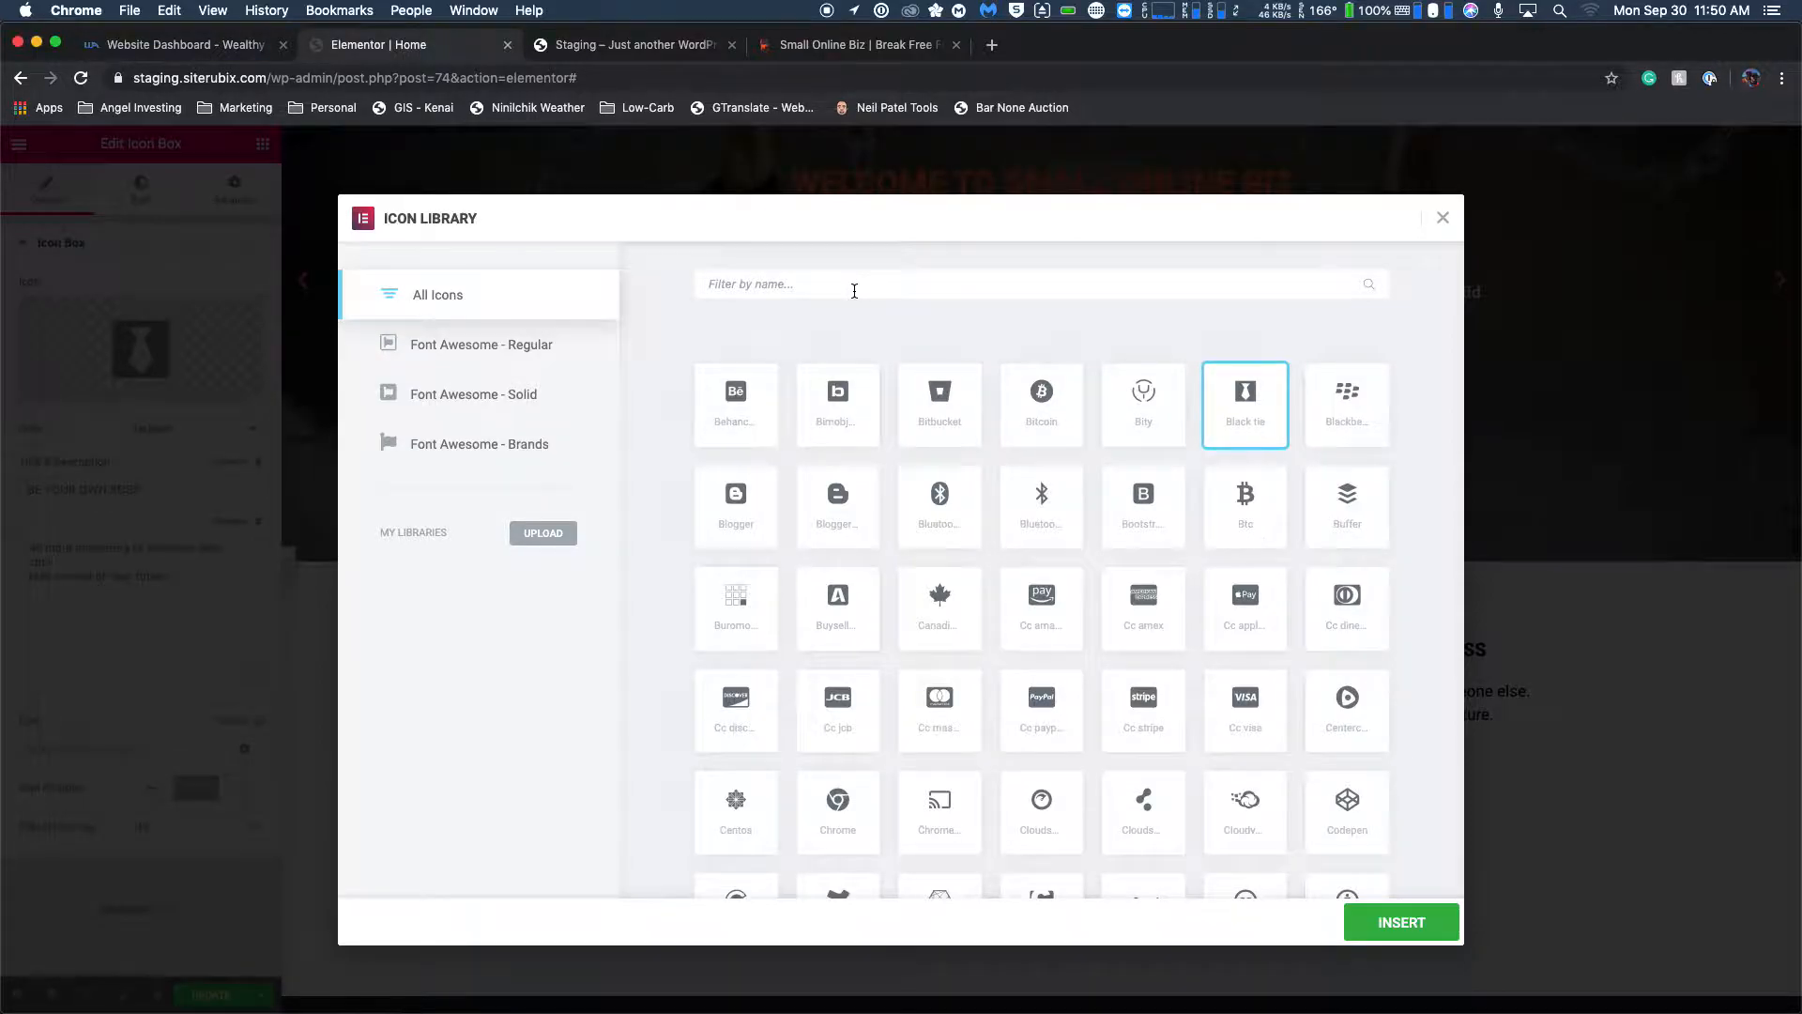
{"action": "type", "text": "time"}
{"action": "key", "text": "BackSpace"}
{"action": "key", "text": "BackSpace"}
{"action": "key", "text": "BackSpace"}
{"action": "type", "text": "clock"}
{"action": "left_click", "coordinate": [735, 392]}
{"action": "left_click", "coordinate": [1389, 922]}
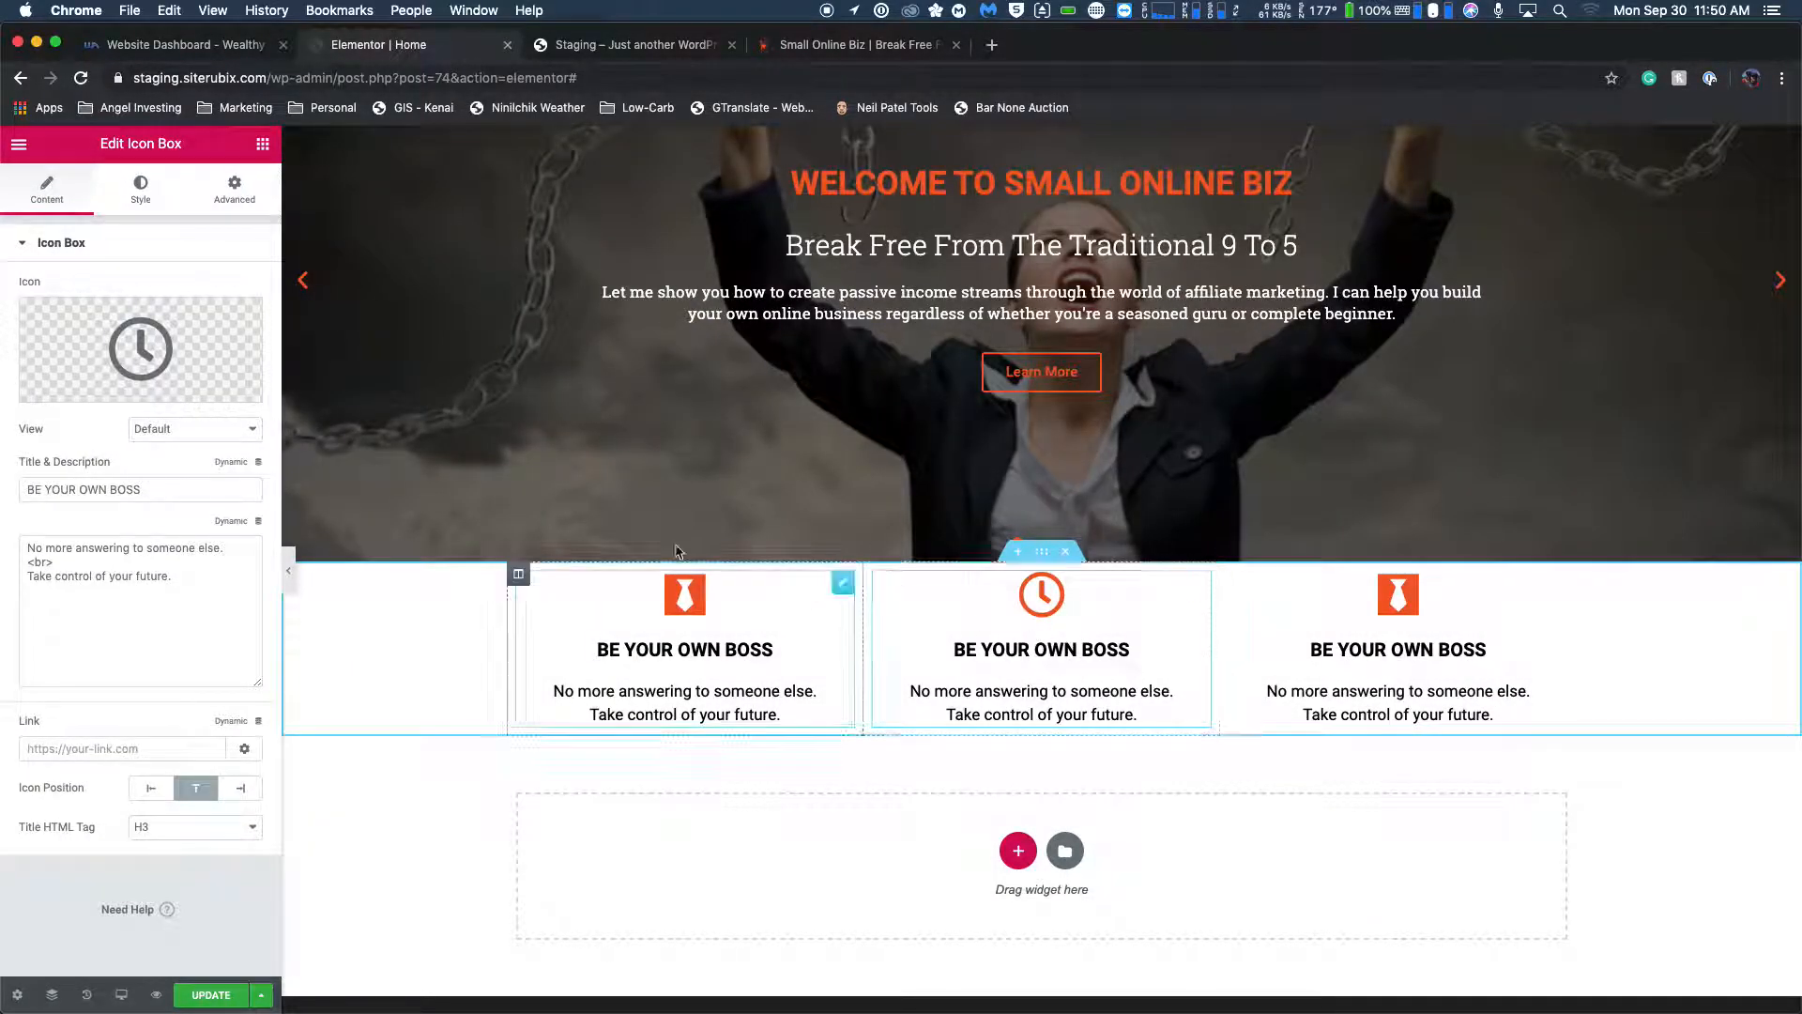
Look up the second feature box's title on the live homepage and retitle the middle icon box "MAKE YOUR OWN HOURS".
{"action": "left_click", "coordinate": [805, 52]}
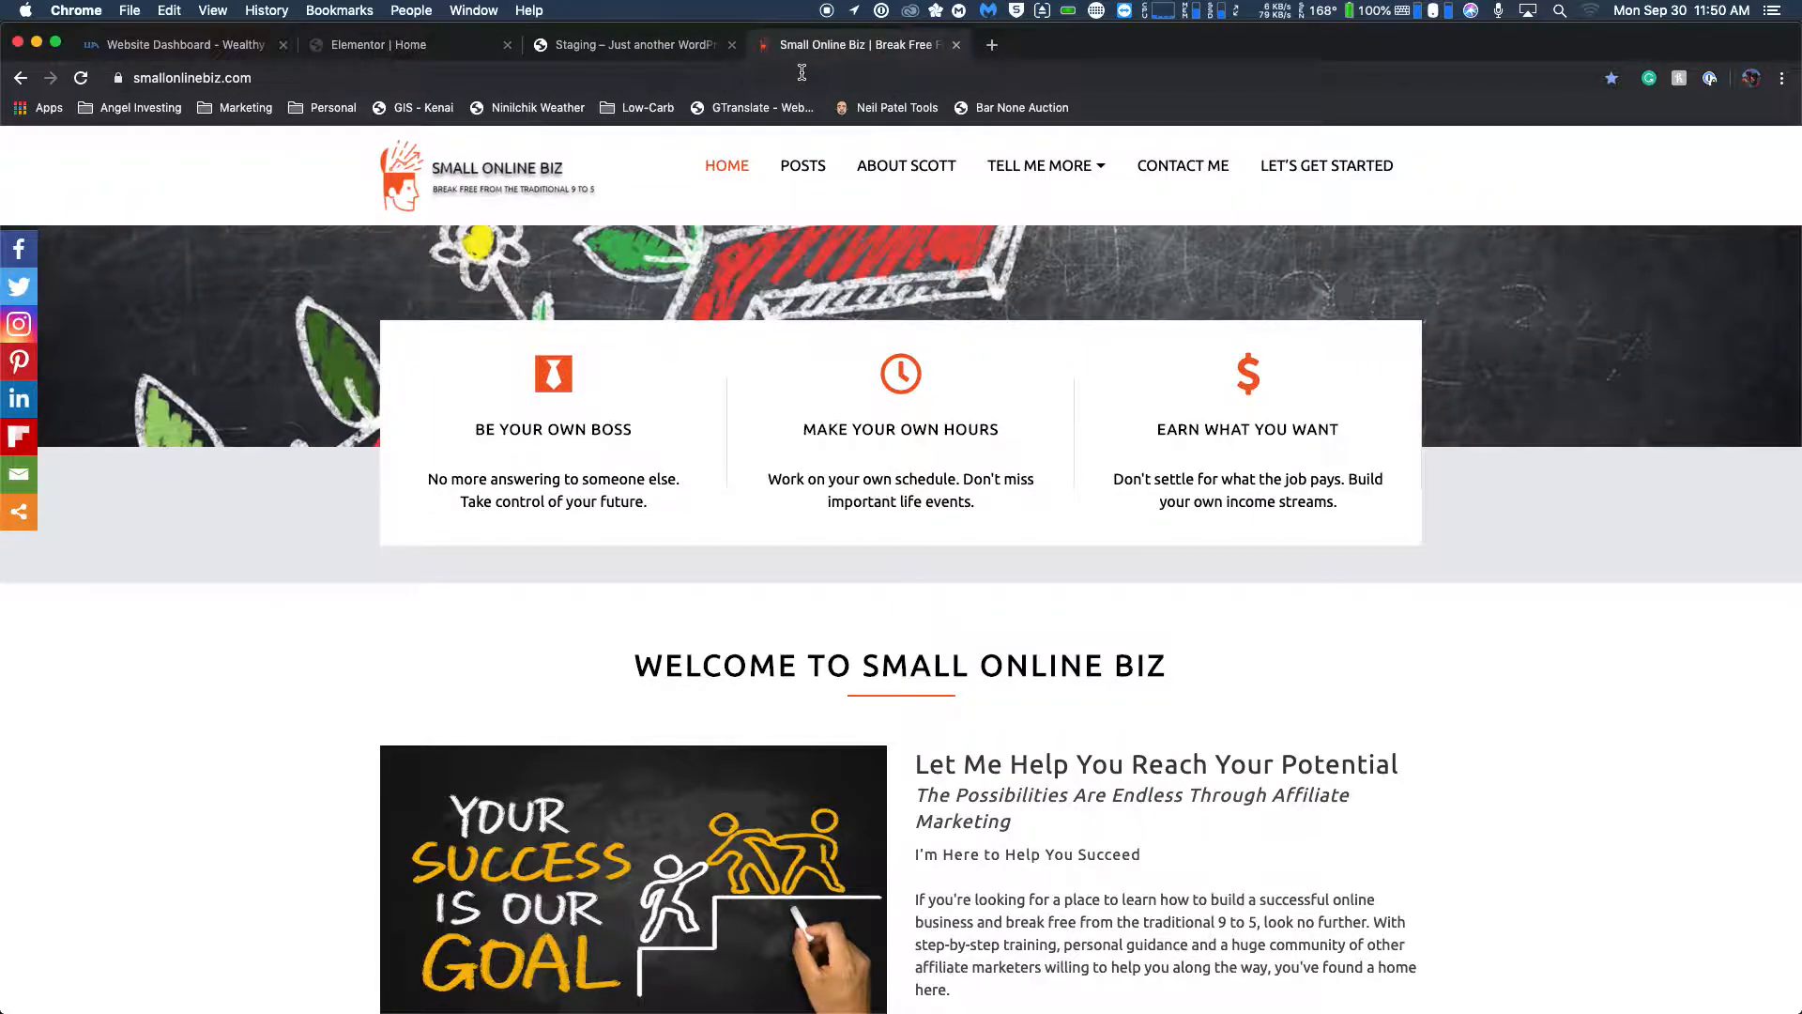
{"action": "left_click", "coordinate": [356, 49]}
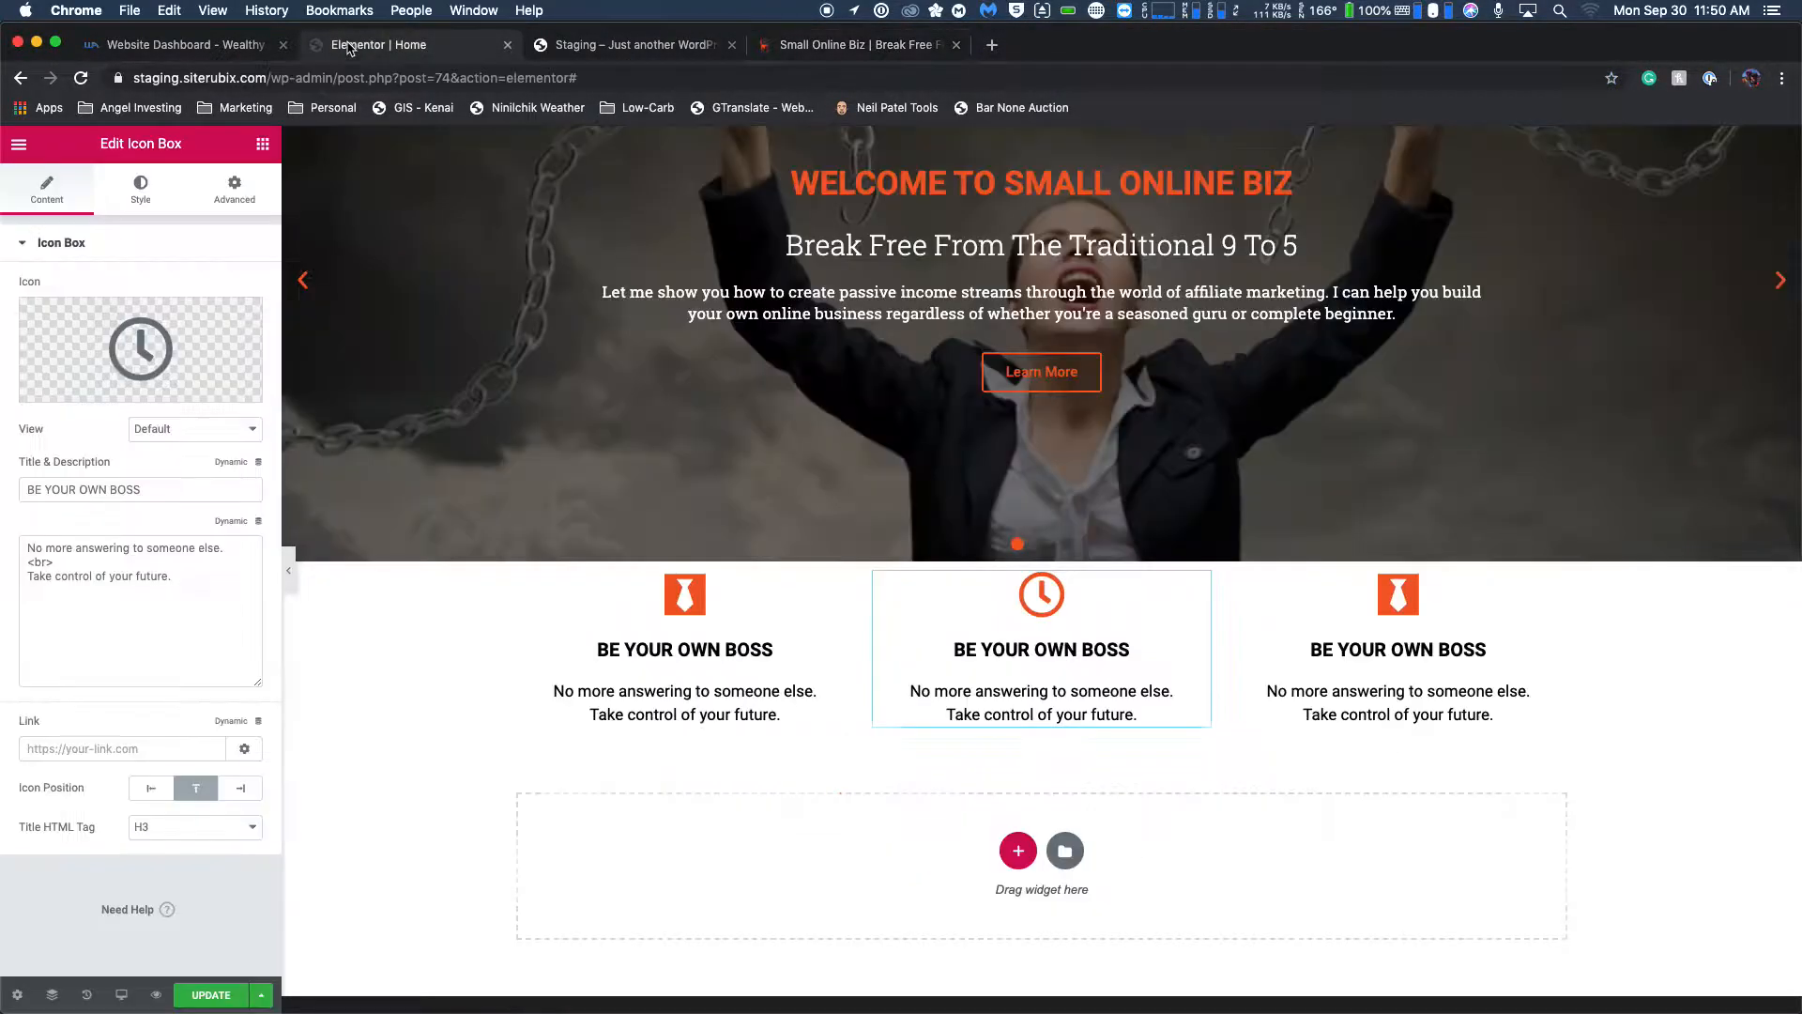
{"action": "triple_click", "coordinate": [132, 489]}
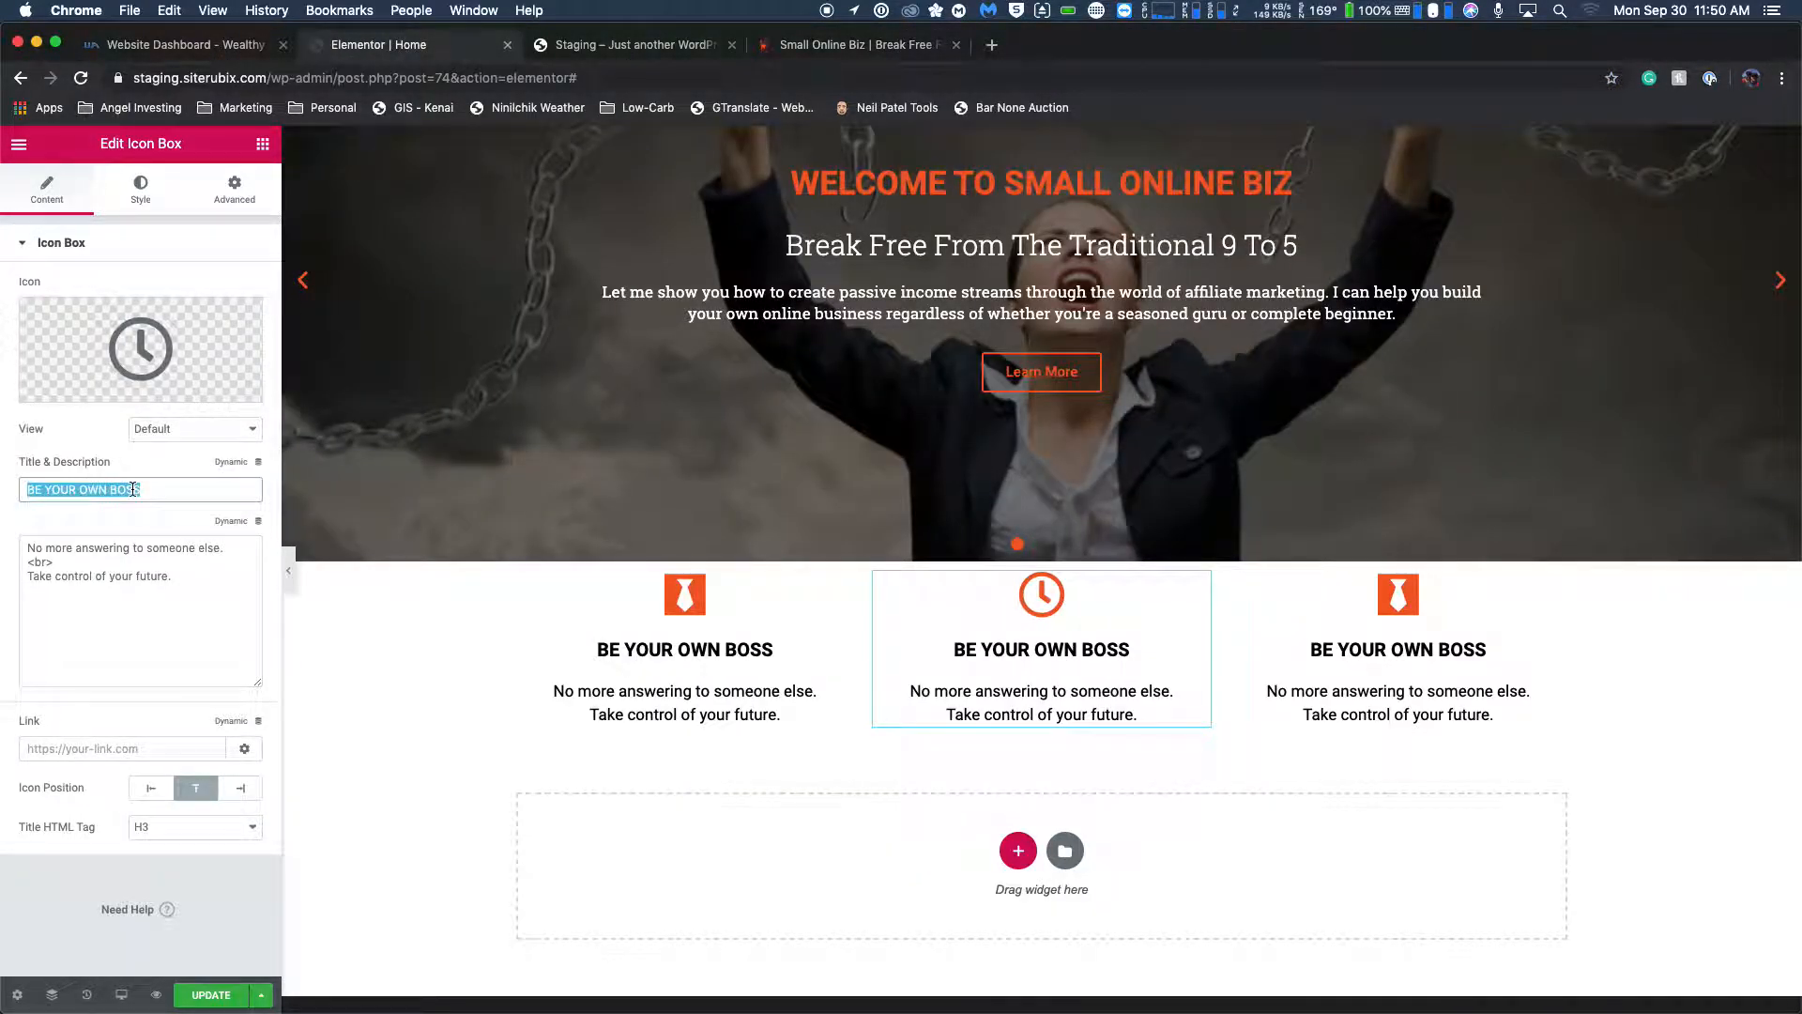
{"action": "type", "text": "MAKE YOUR OWN HOURS"}
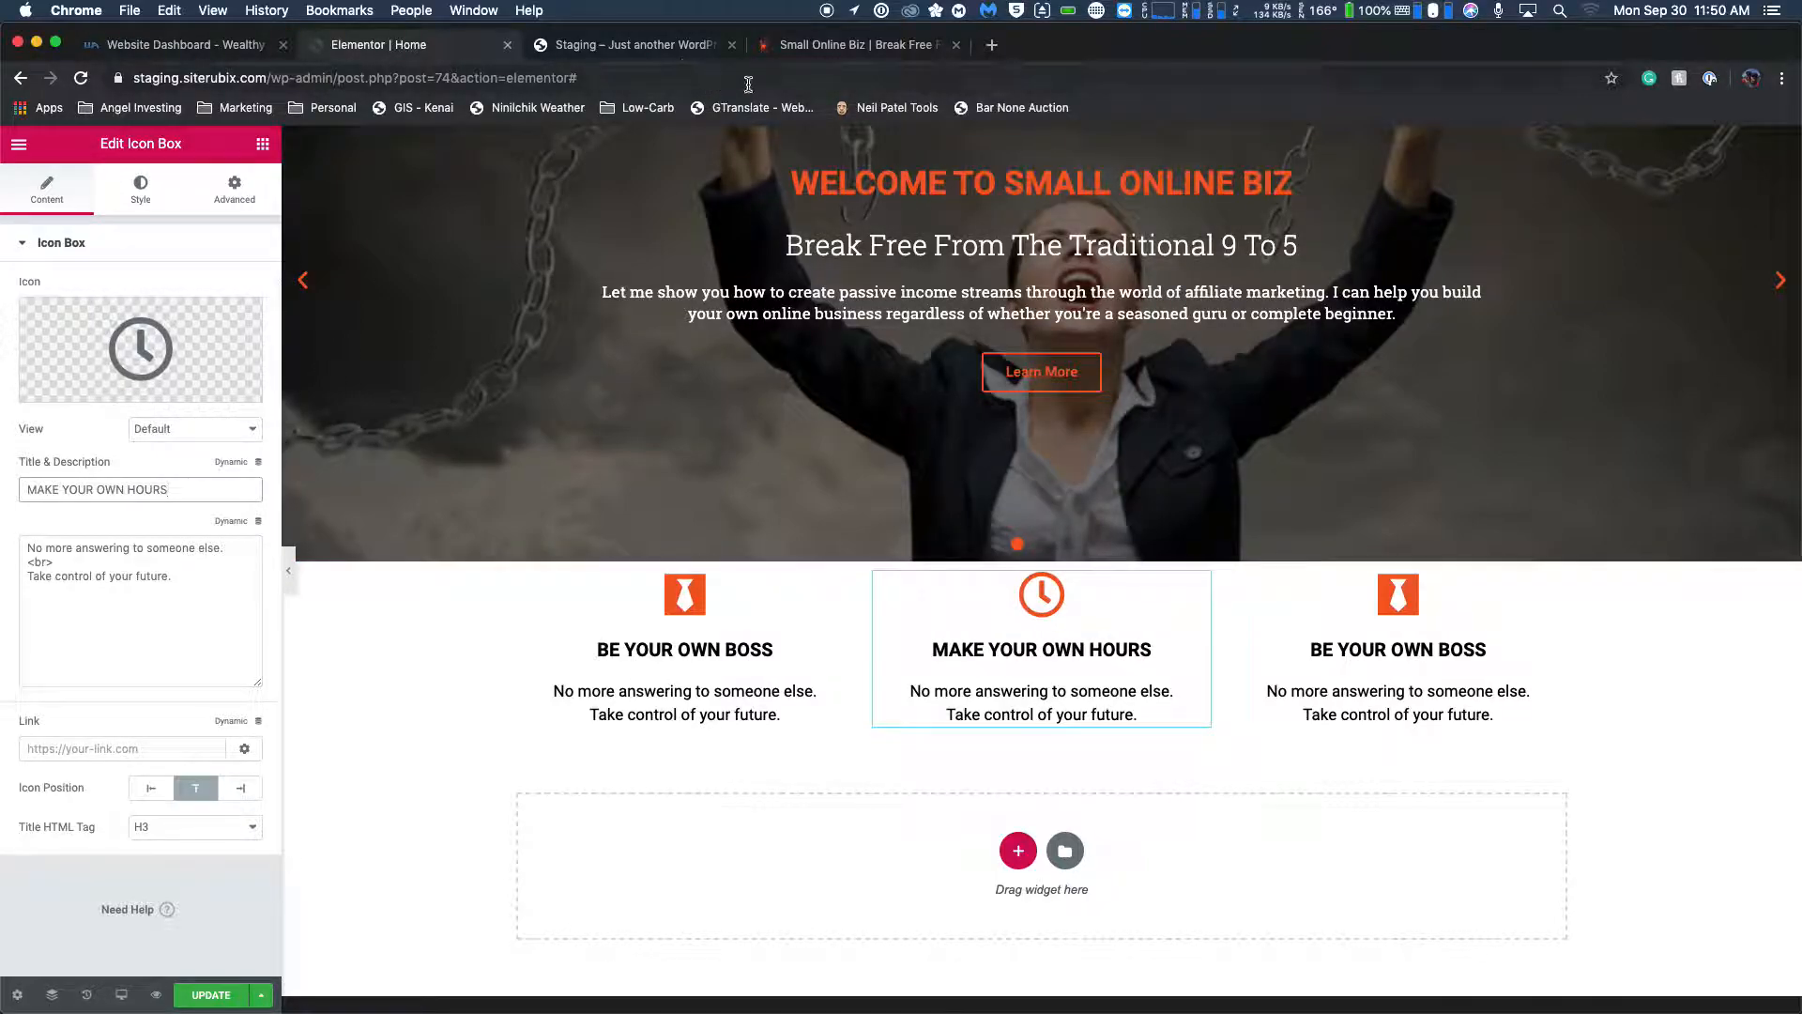
Check the second feature box's text on the live homepage and change the middle box's first description line to "Work on your own schedule.".
{"action": "left_click", "coordinate": [809, 47]}
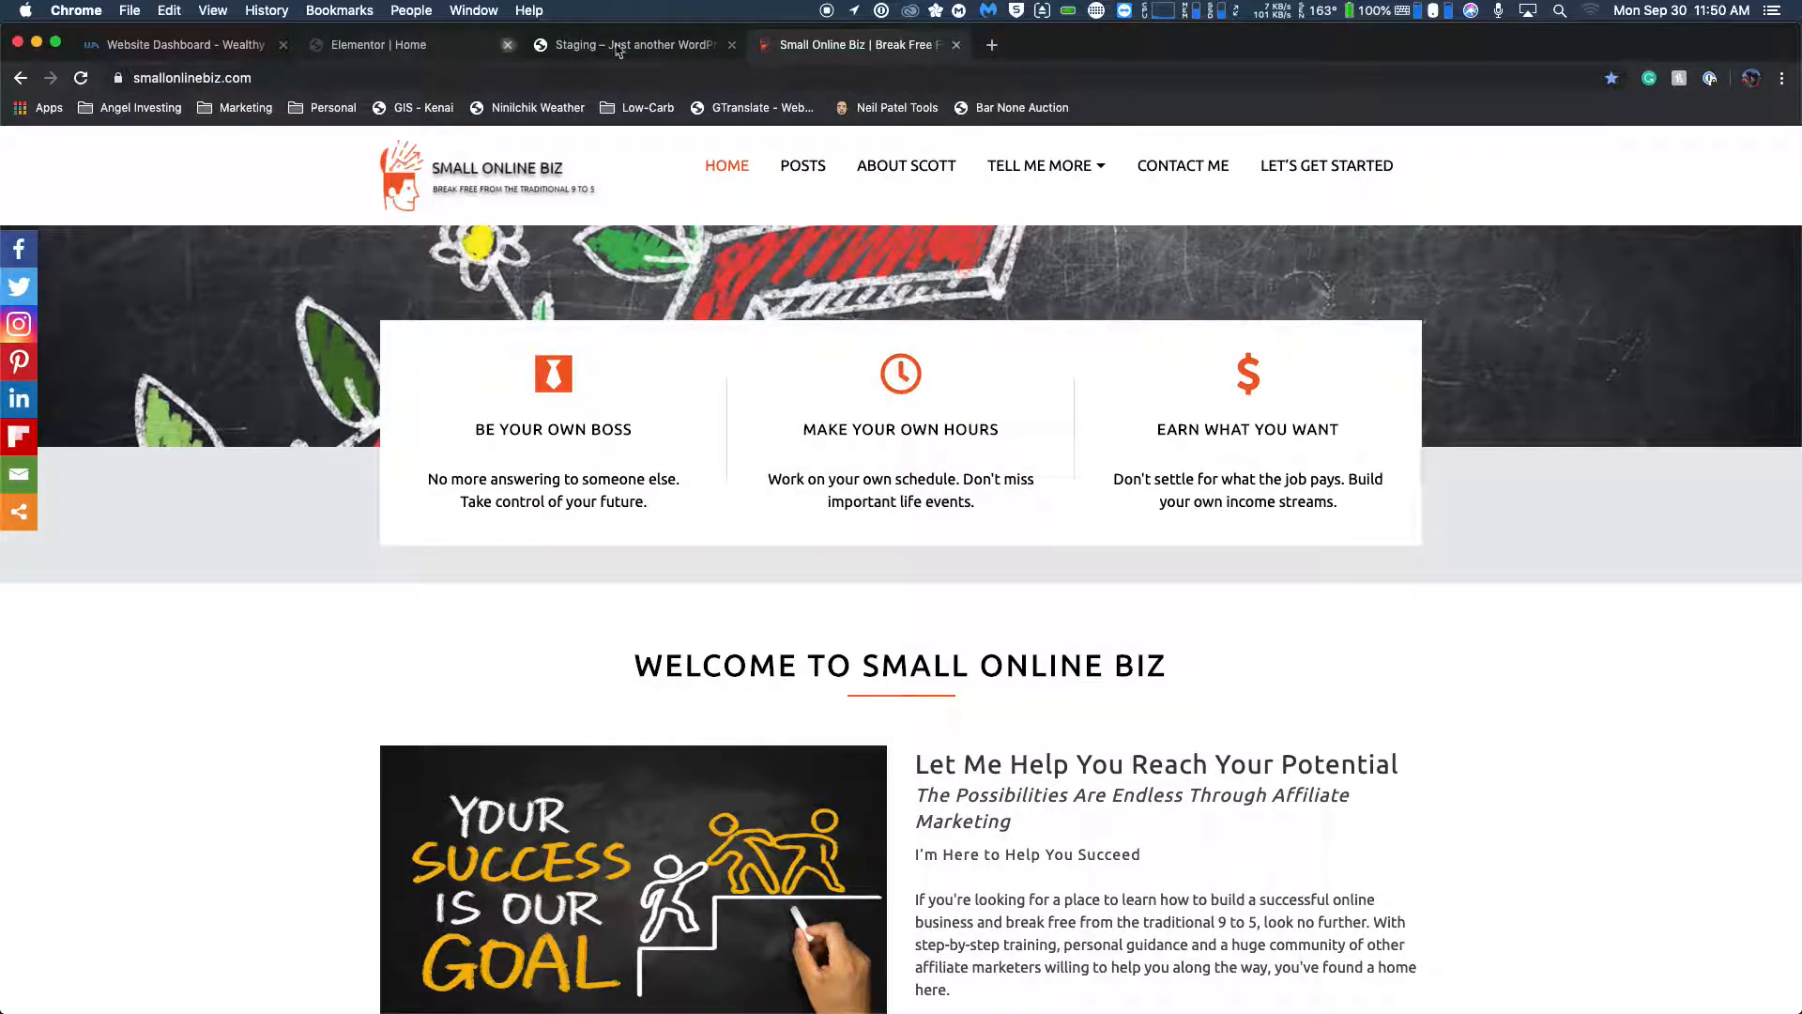
{"action": "left_click", "coordinate": [408, 45]}
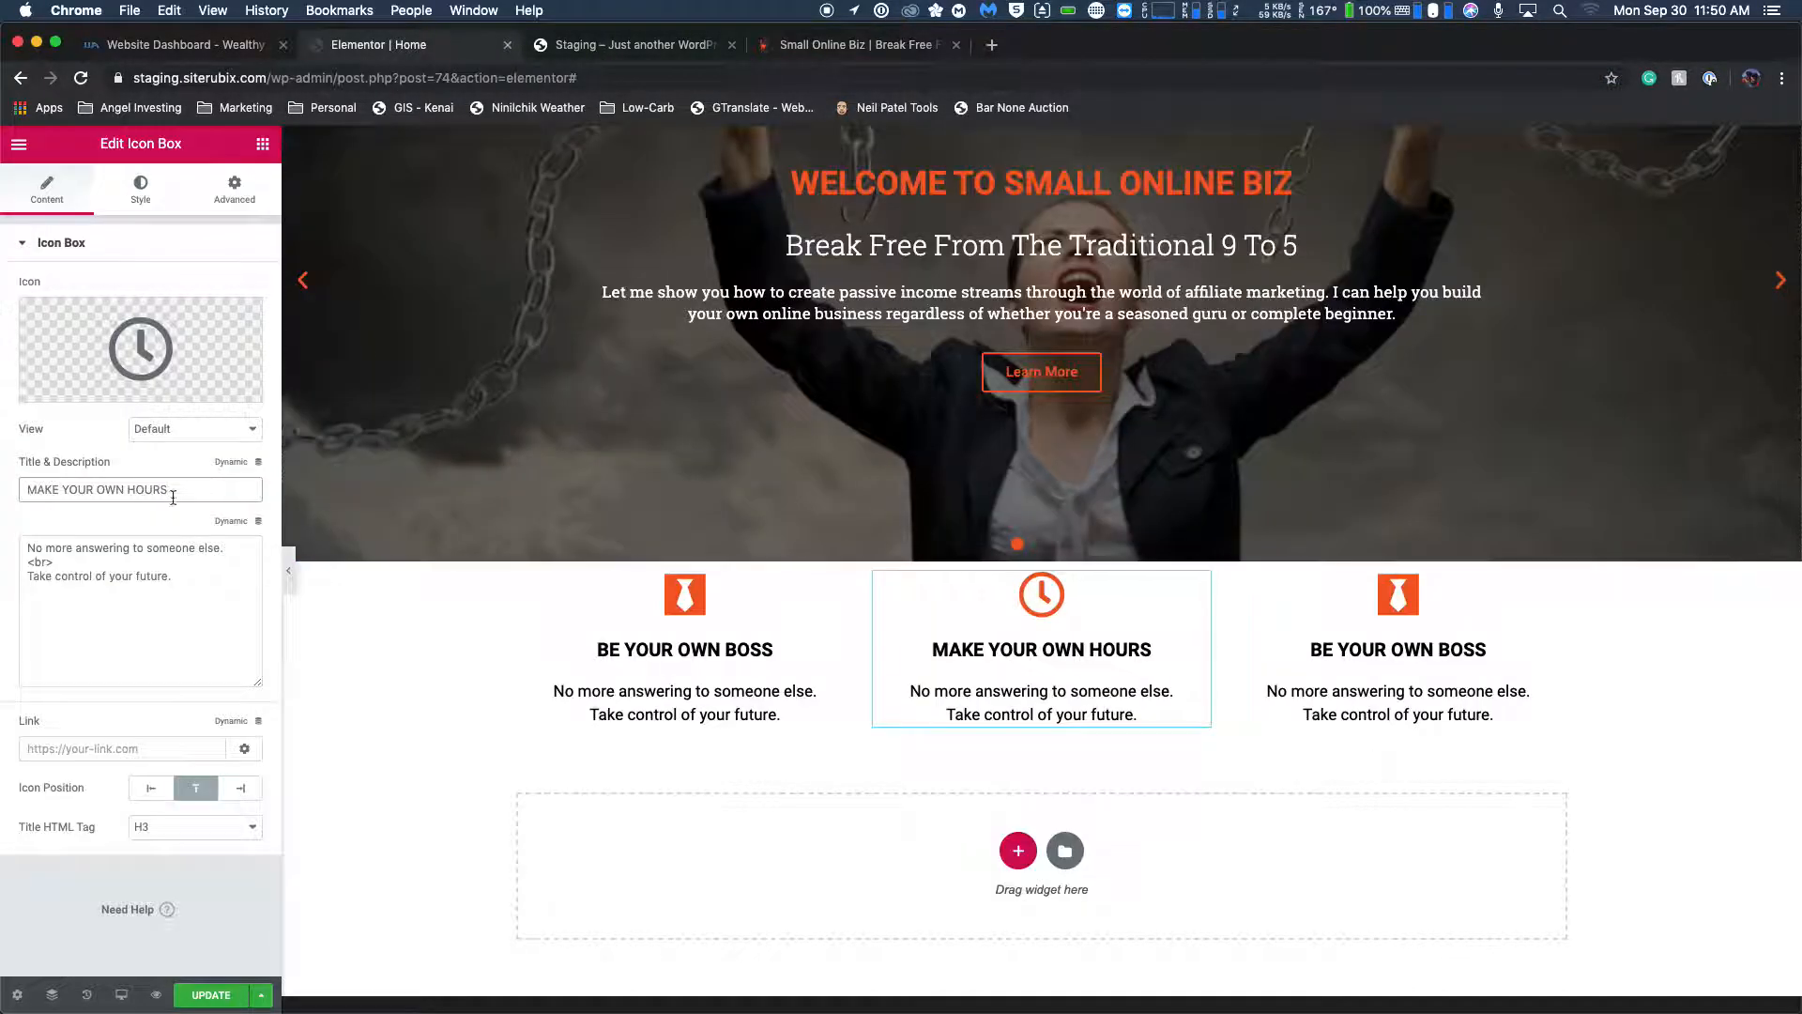
{"action": "left_click_drag", "start_coordinate": [231, 549], "coordinate": [37, 543]}
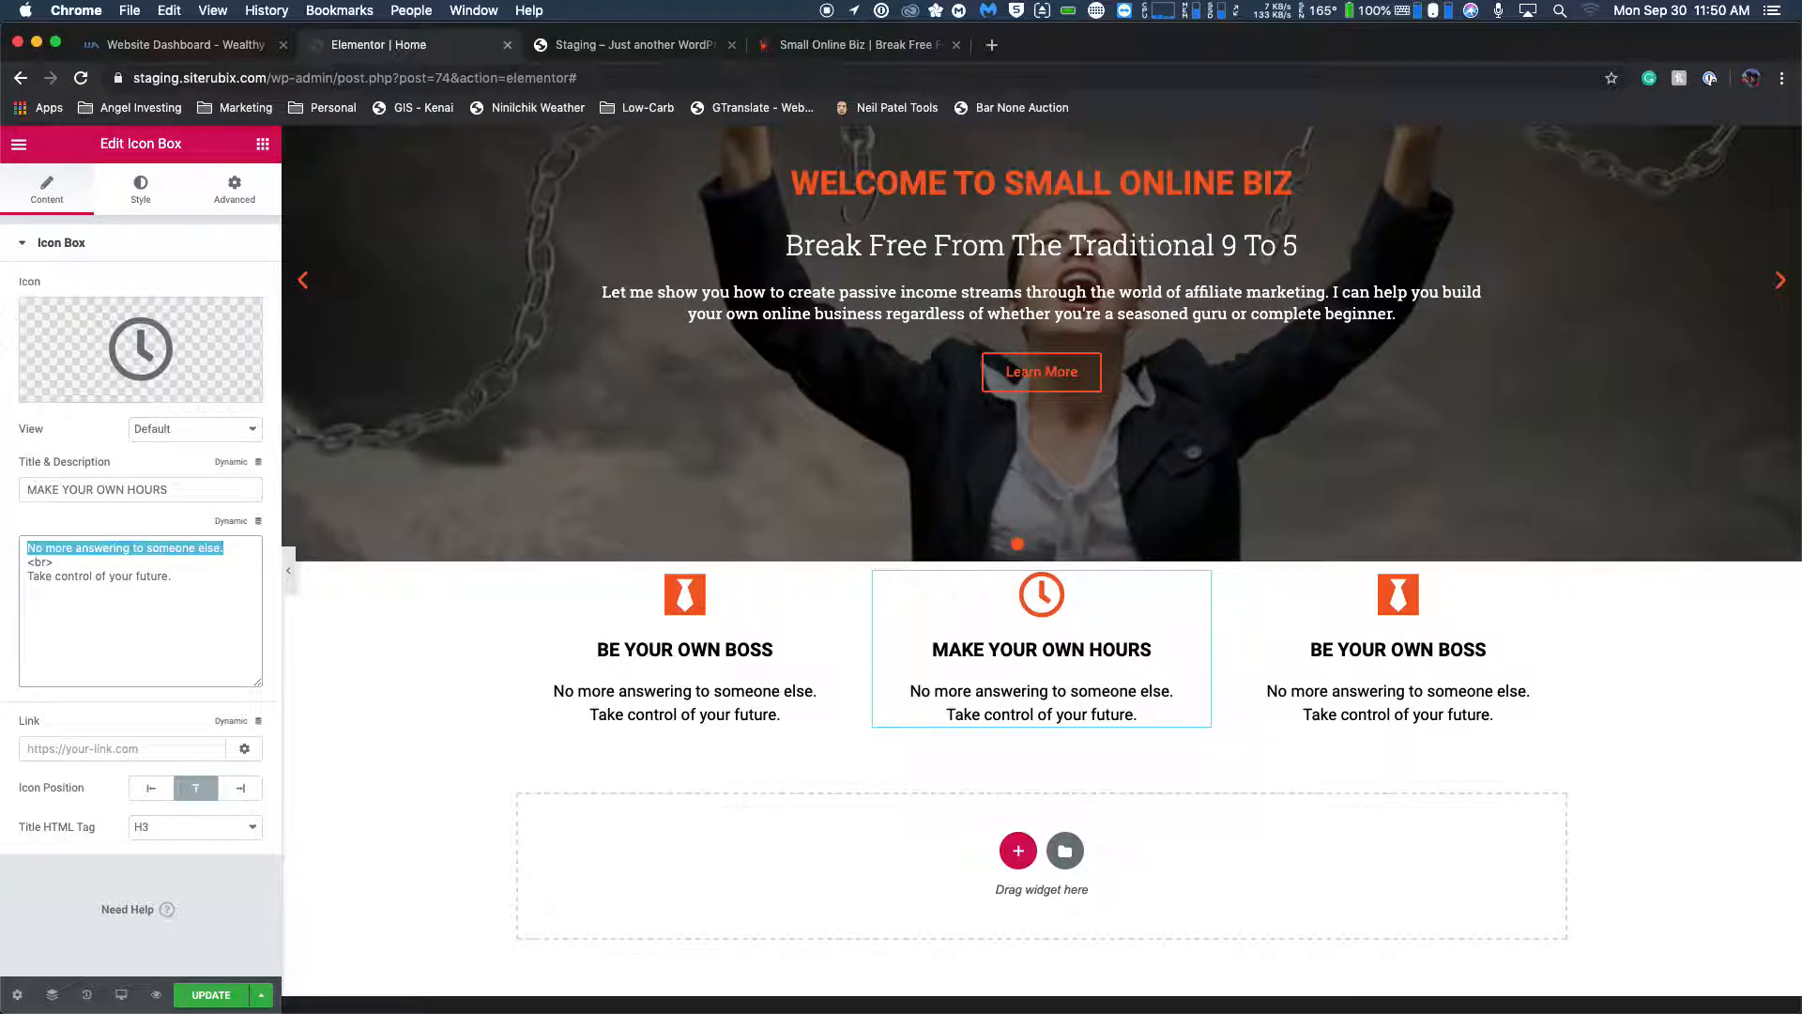
{"action": "type", "text": "Work on your own schedule."}
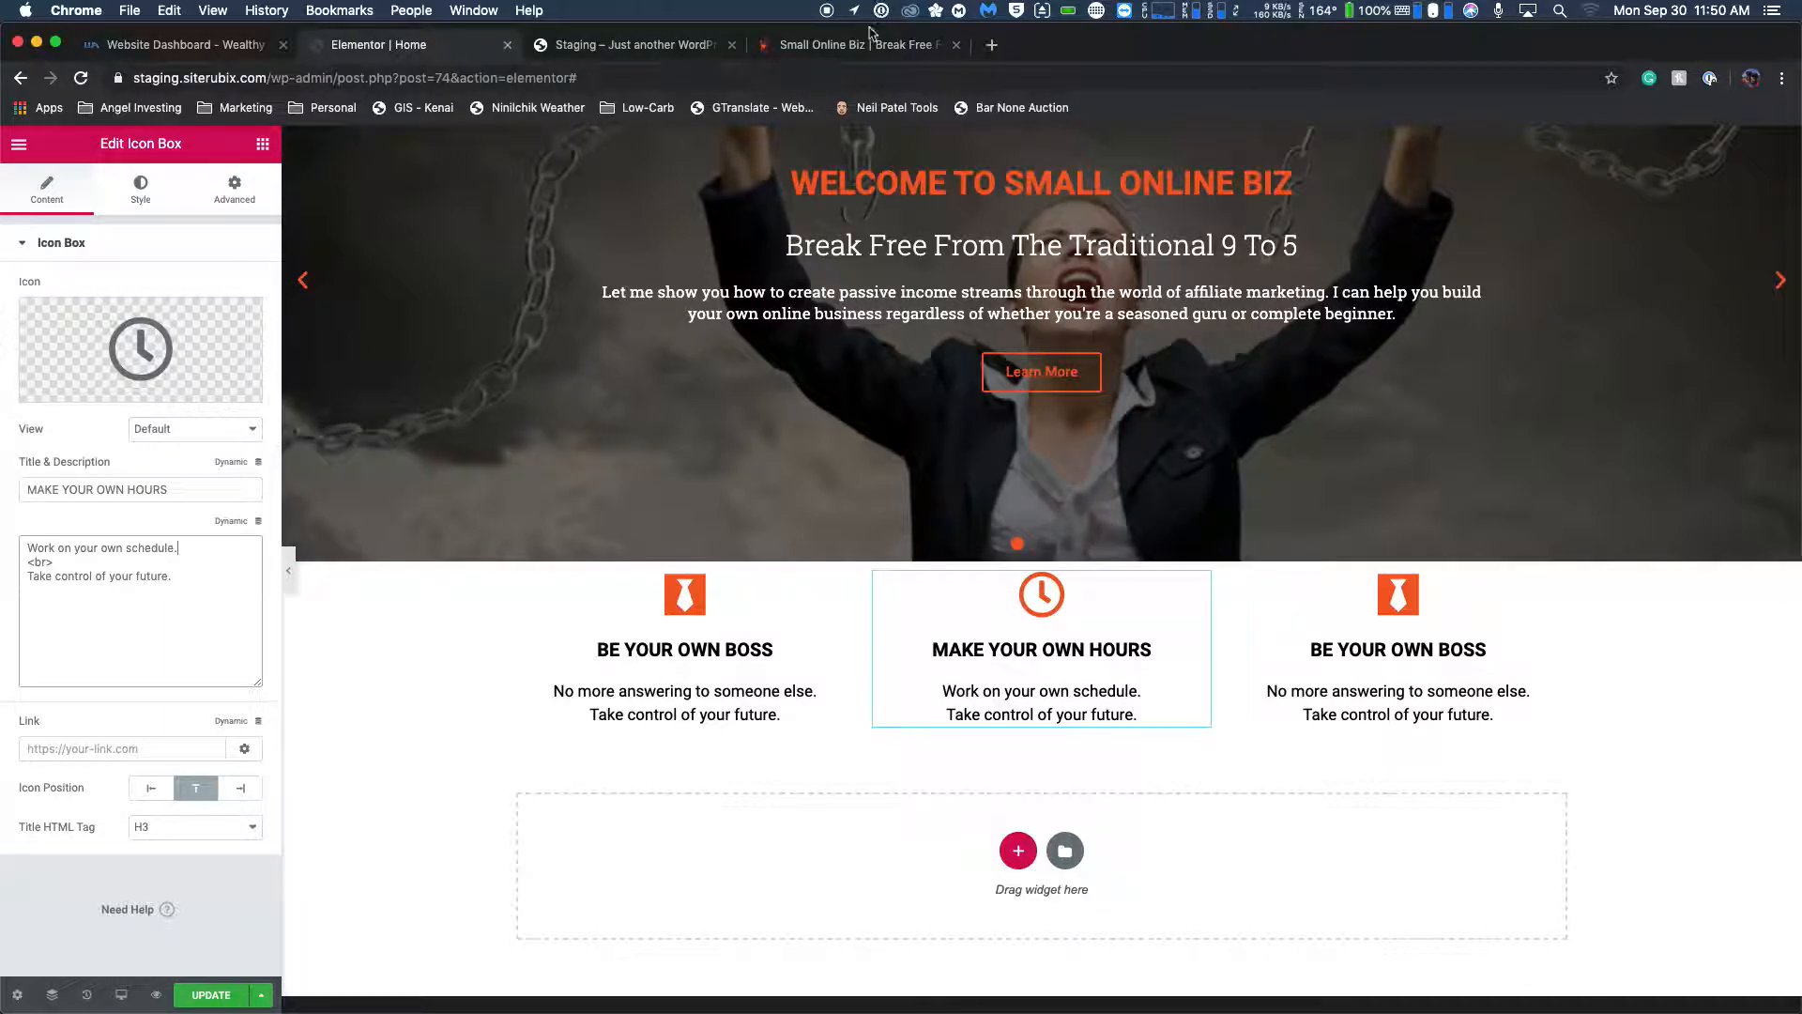
Recheck the live homepage's wording and replace the middle box's second description line with "Don't miss important life events.".
{"action": "left_click", "coordinate": [844, 47]}
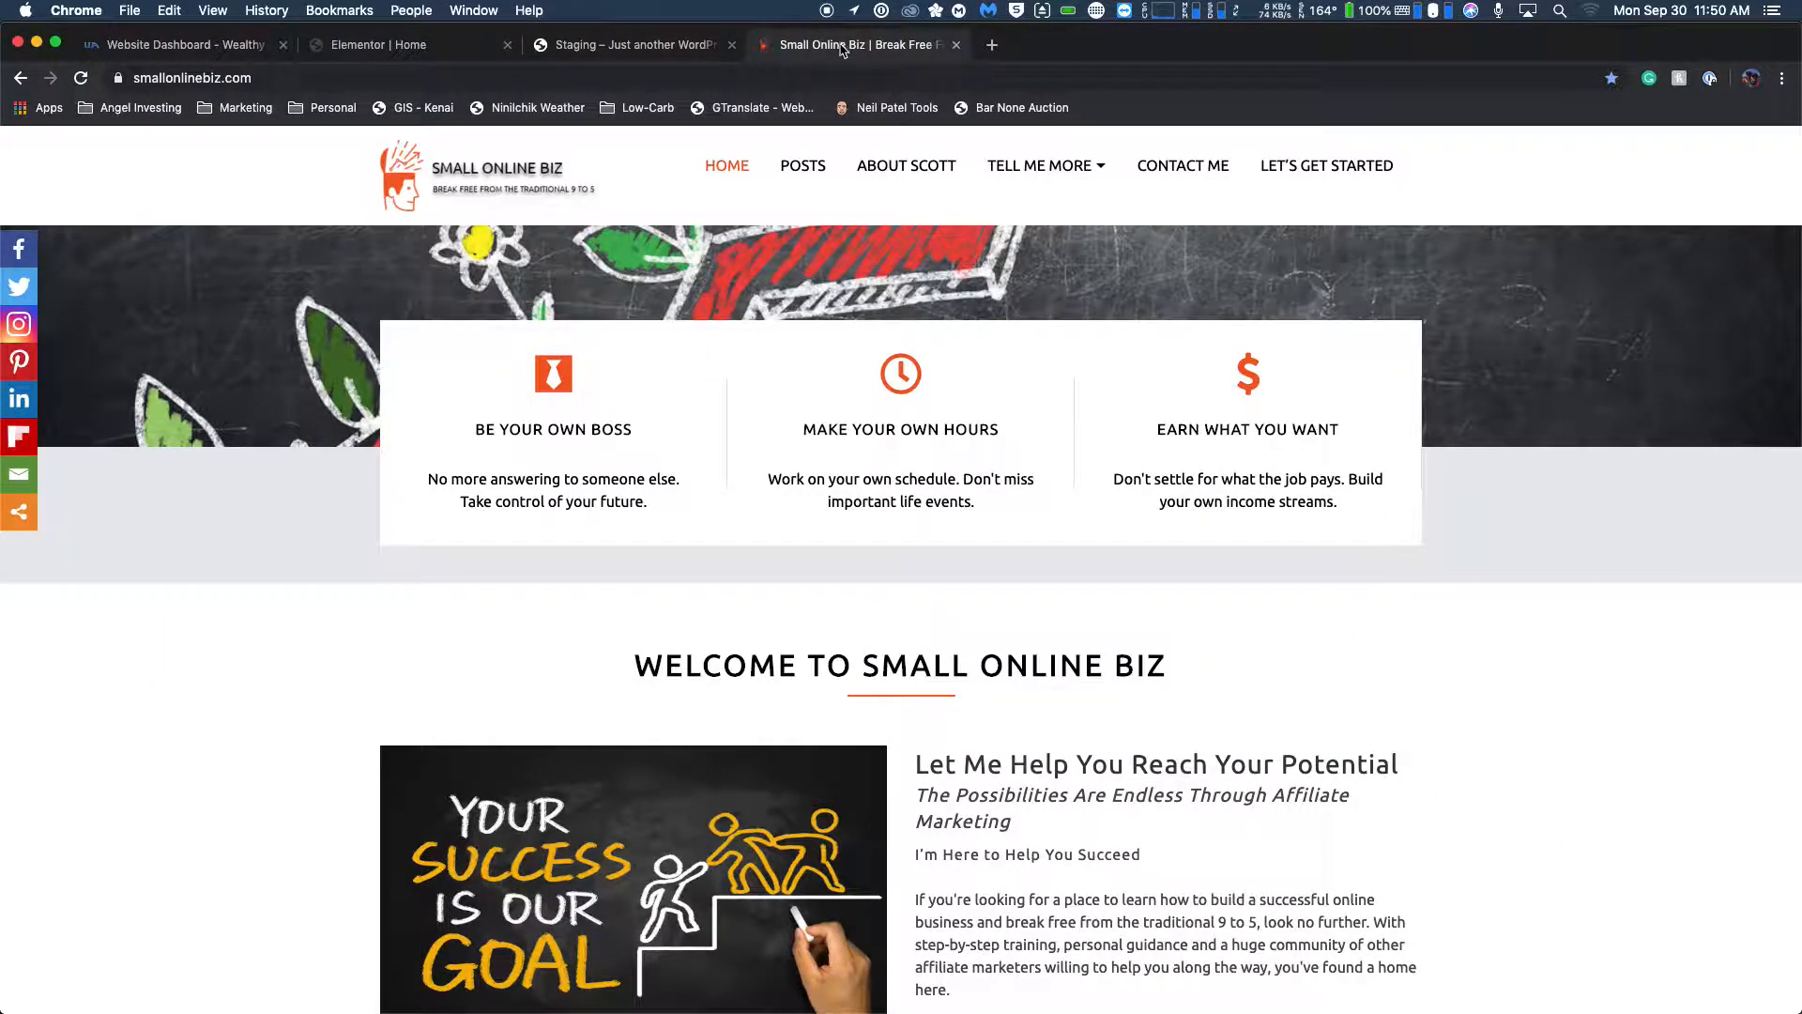
{"action": "left_click", "coordinate": [371, 45]}
{"action": "left_click_drag", "start_coordinate": [173, 577], "coordinate": [19, 578]}
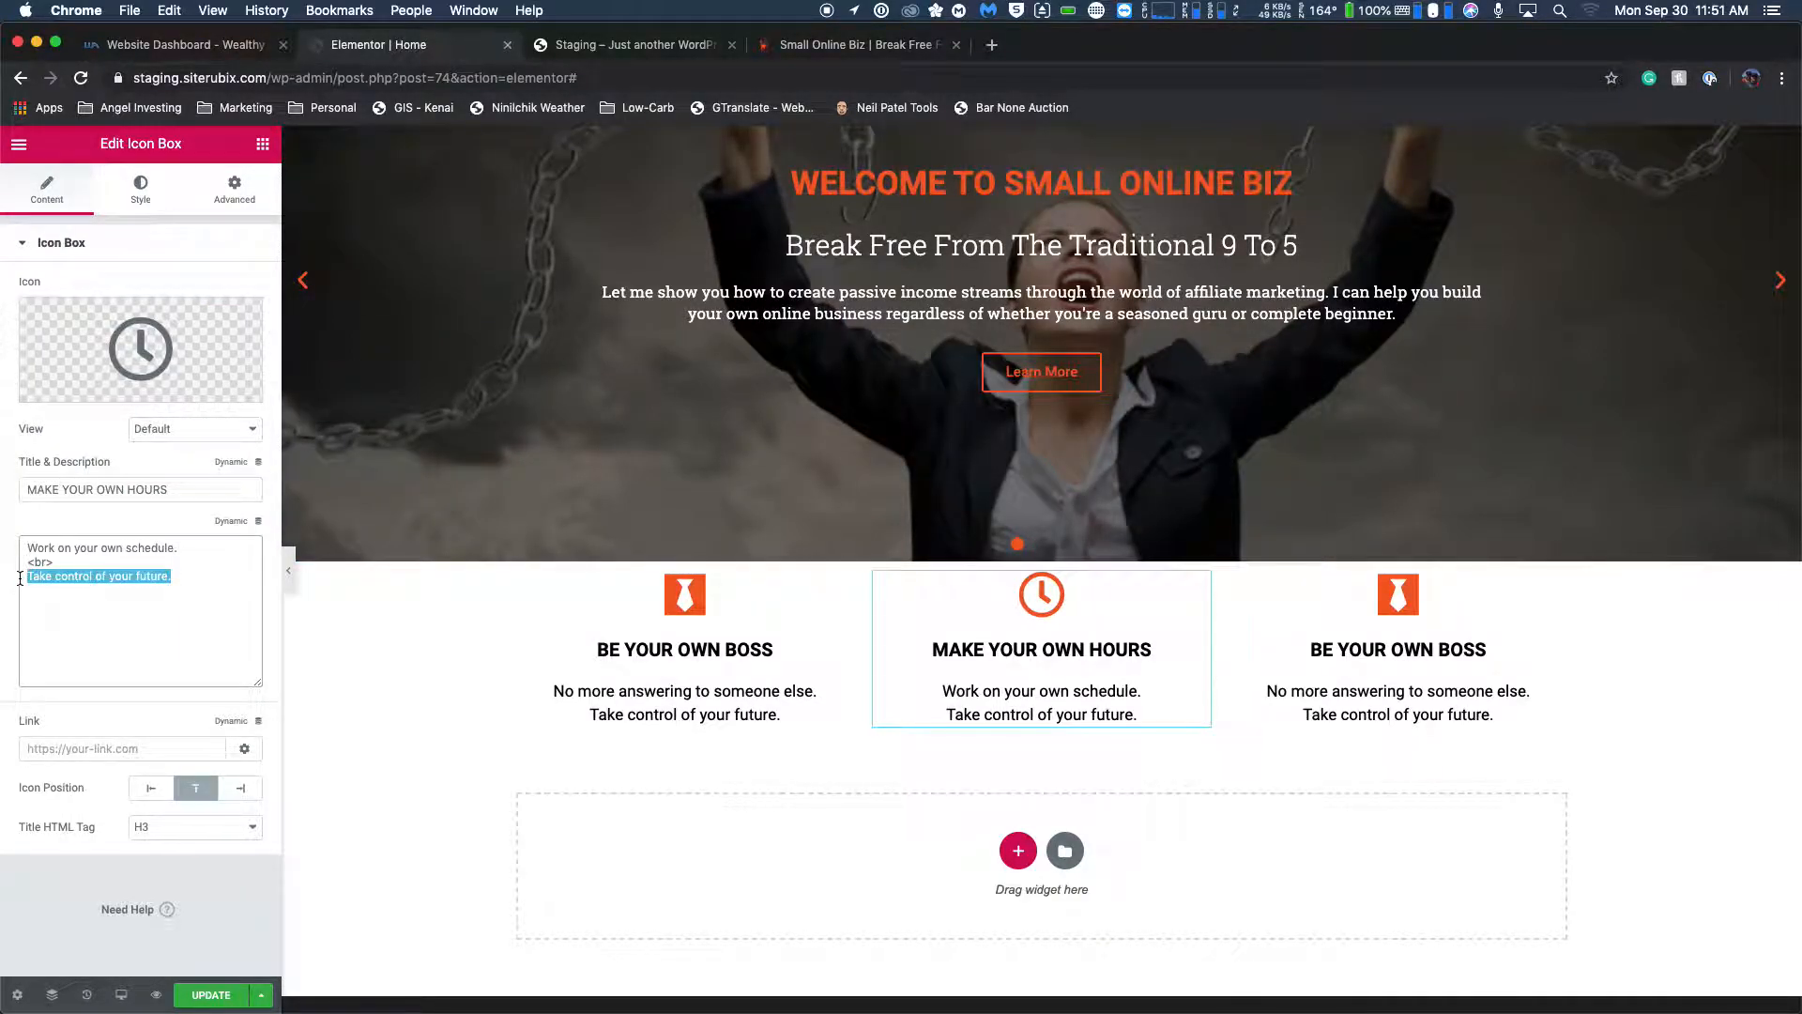
{"action": "type", "text": "Don't miss important life events."}
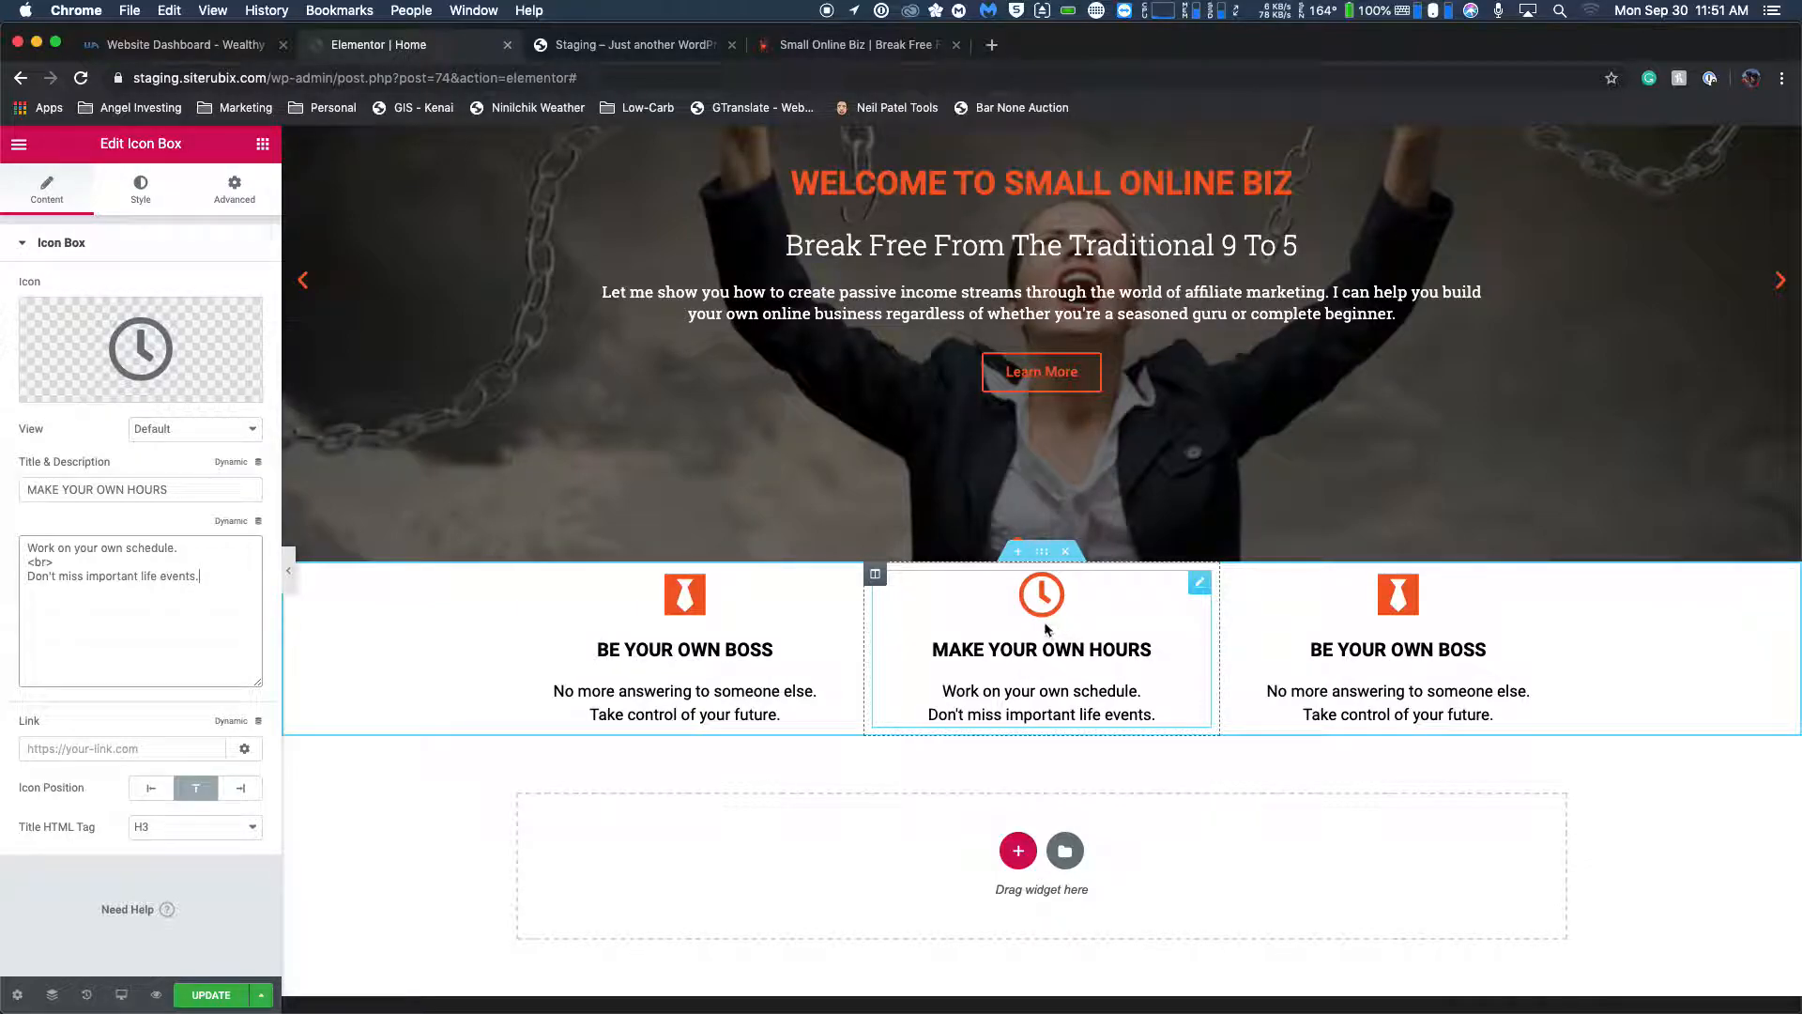
Check the third feature box's icon on the live homepage and set the third icon box's icon to the dollar sign.
{"action": "left_click", "coordinate": [1286, 620]}
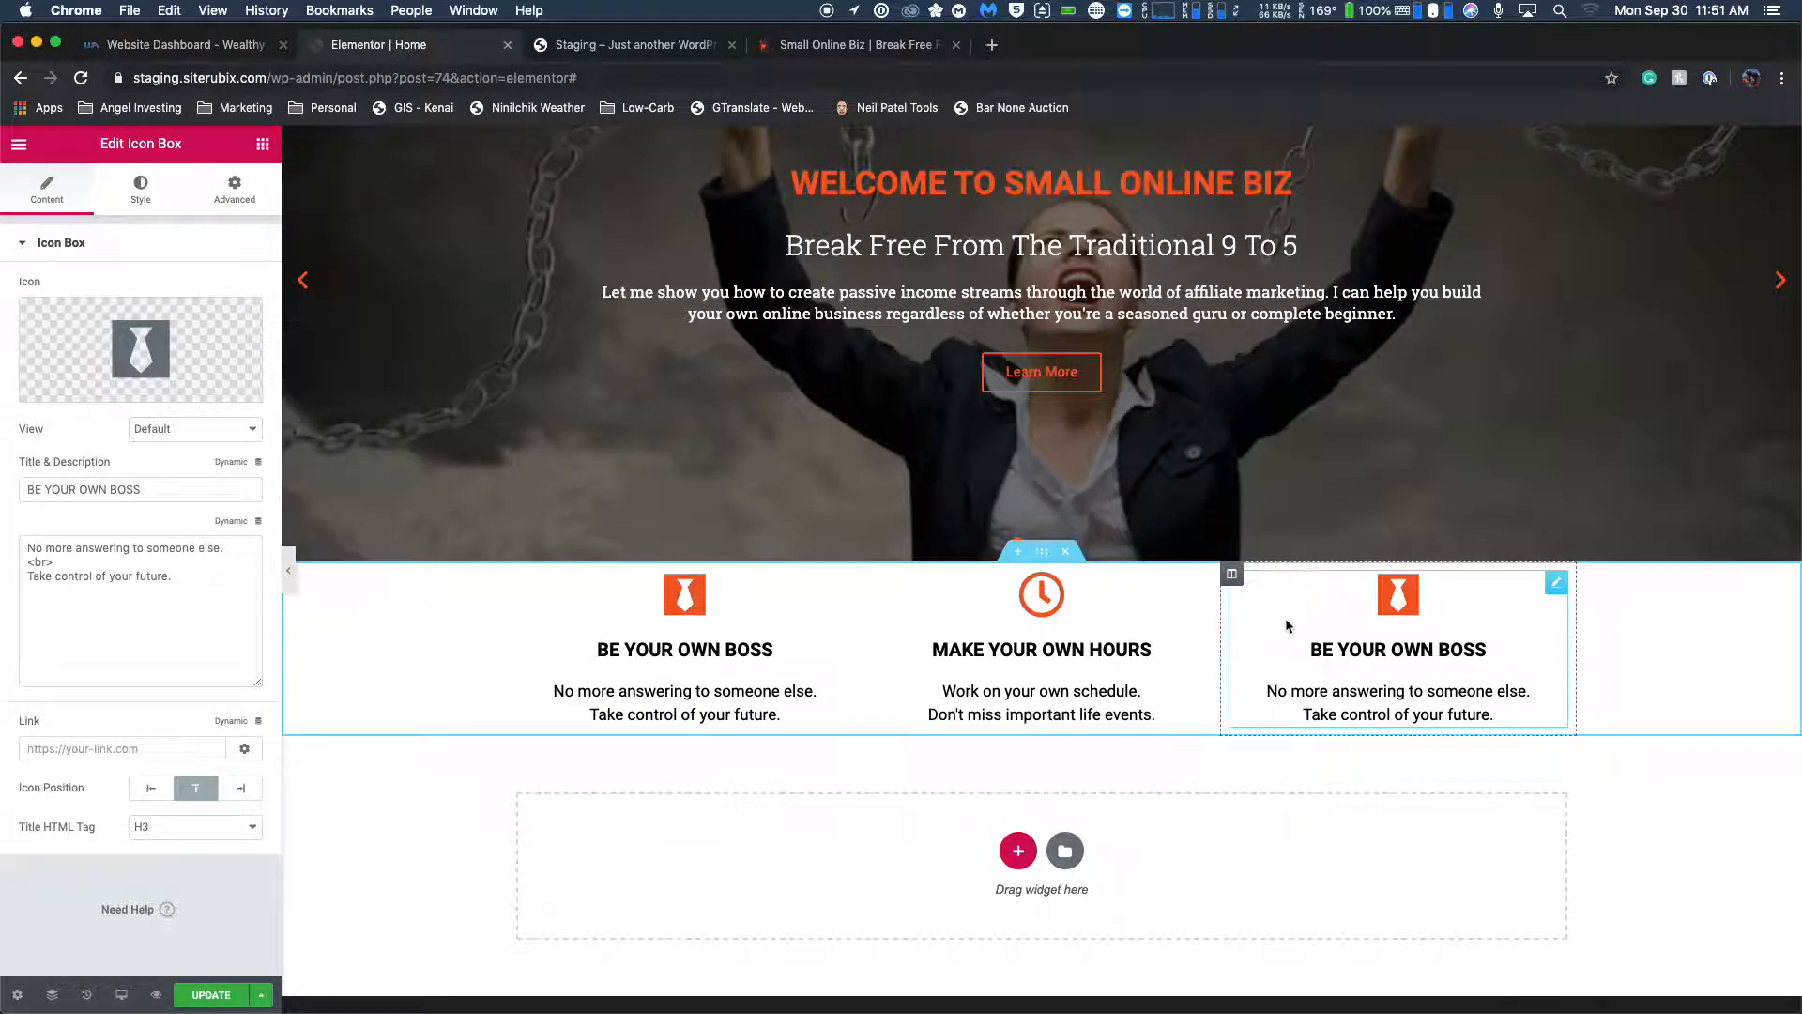
{"action": "left_click", "coordinate": [831, 46]}
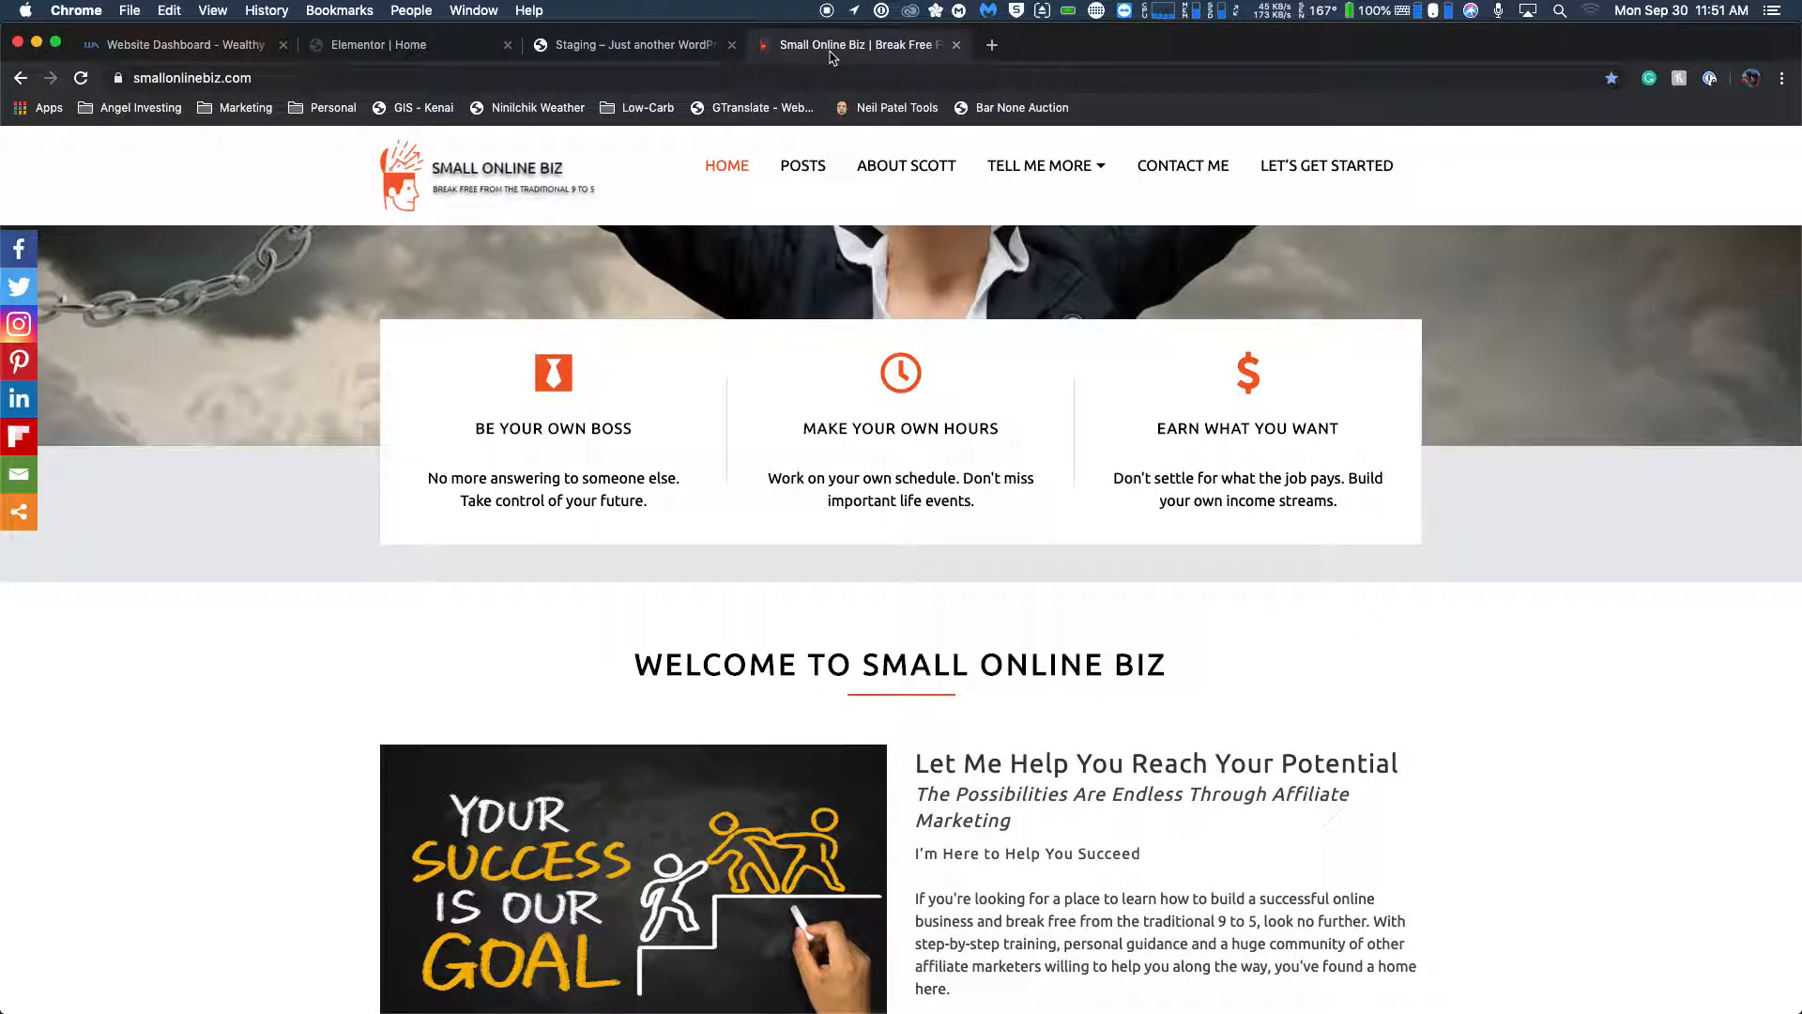
{"action": "left_click", "coordinate": [386, 48]}
{"action": "triple_click", "coordinate": [171, 489]}
{"action": "left_click", "coordinate": [155, 372]}
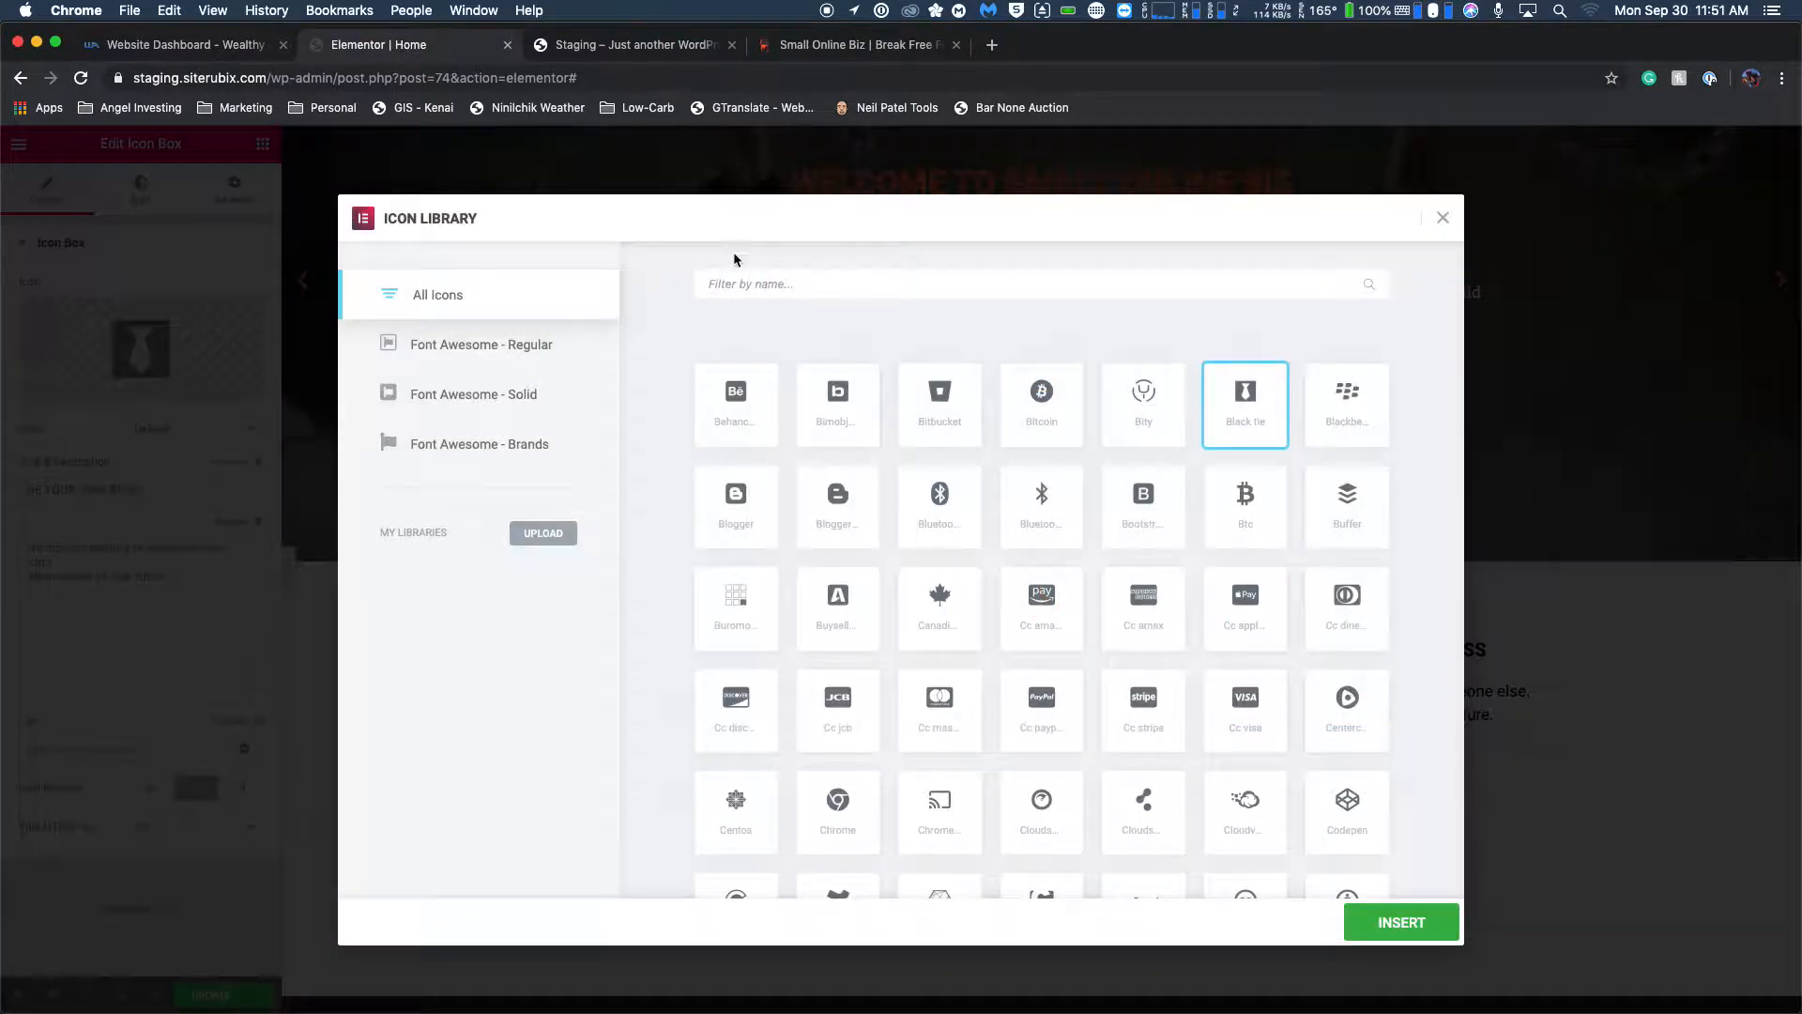
{"action": "left_click", "coordinate": [802, 285]}
{"action": "type", "text": "dolla"}
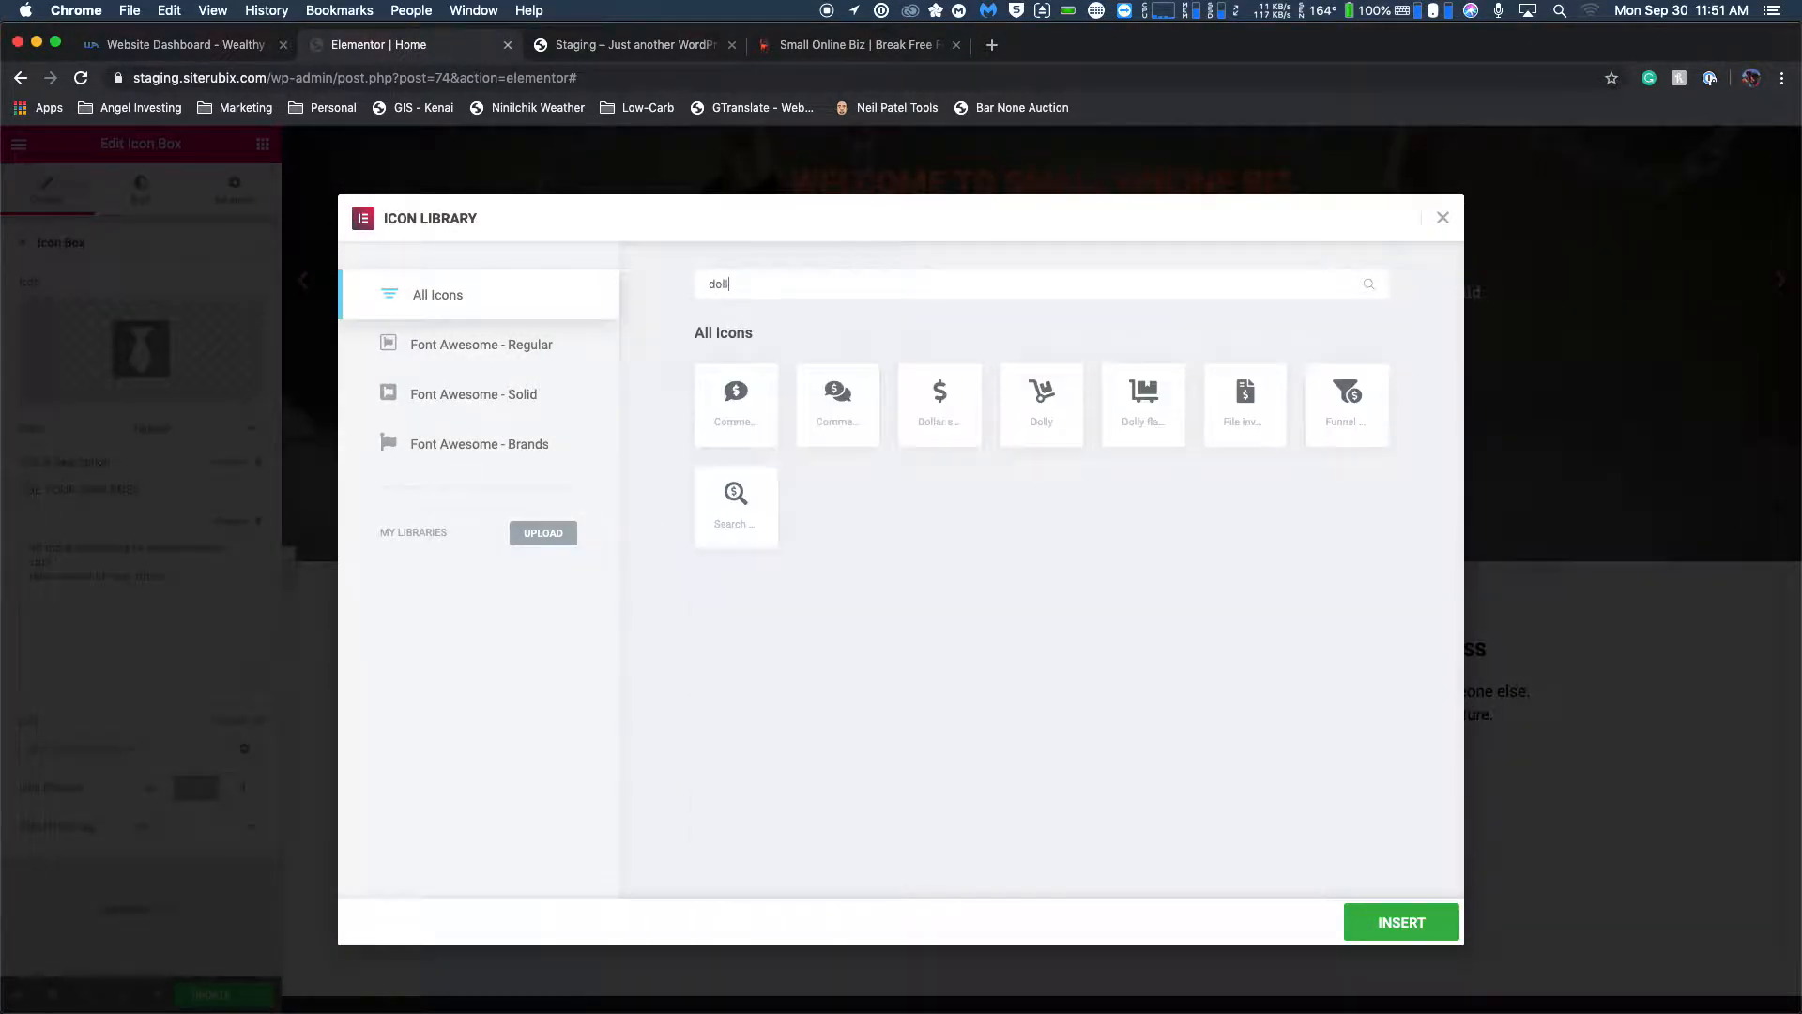
{"action": "left_click", "coordinate": [944, 394]}
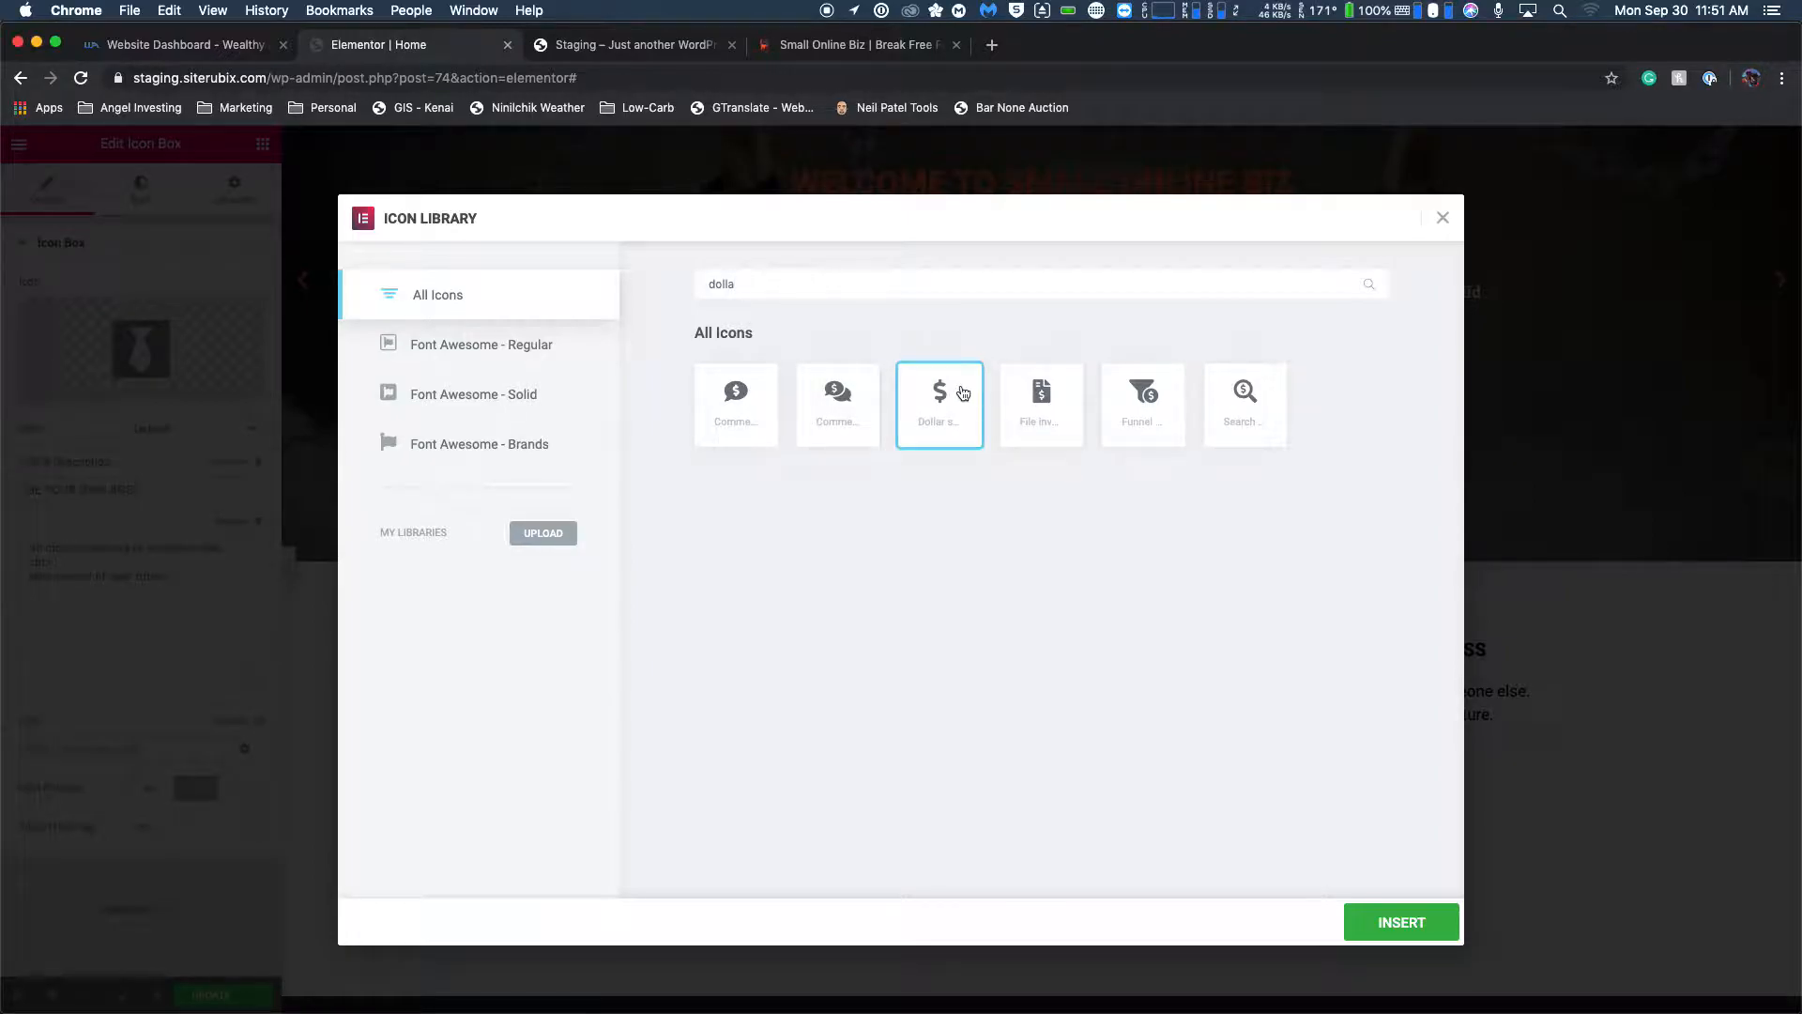
{"action": "left_click", "coordinate": [1360, 927]}
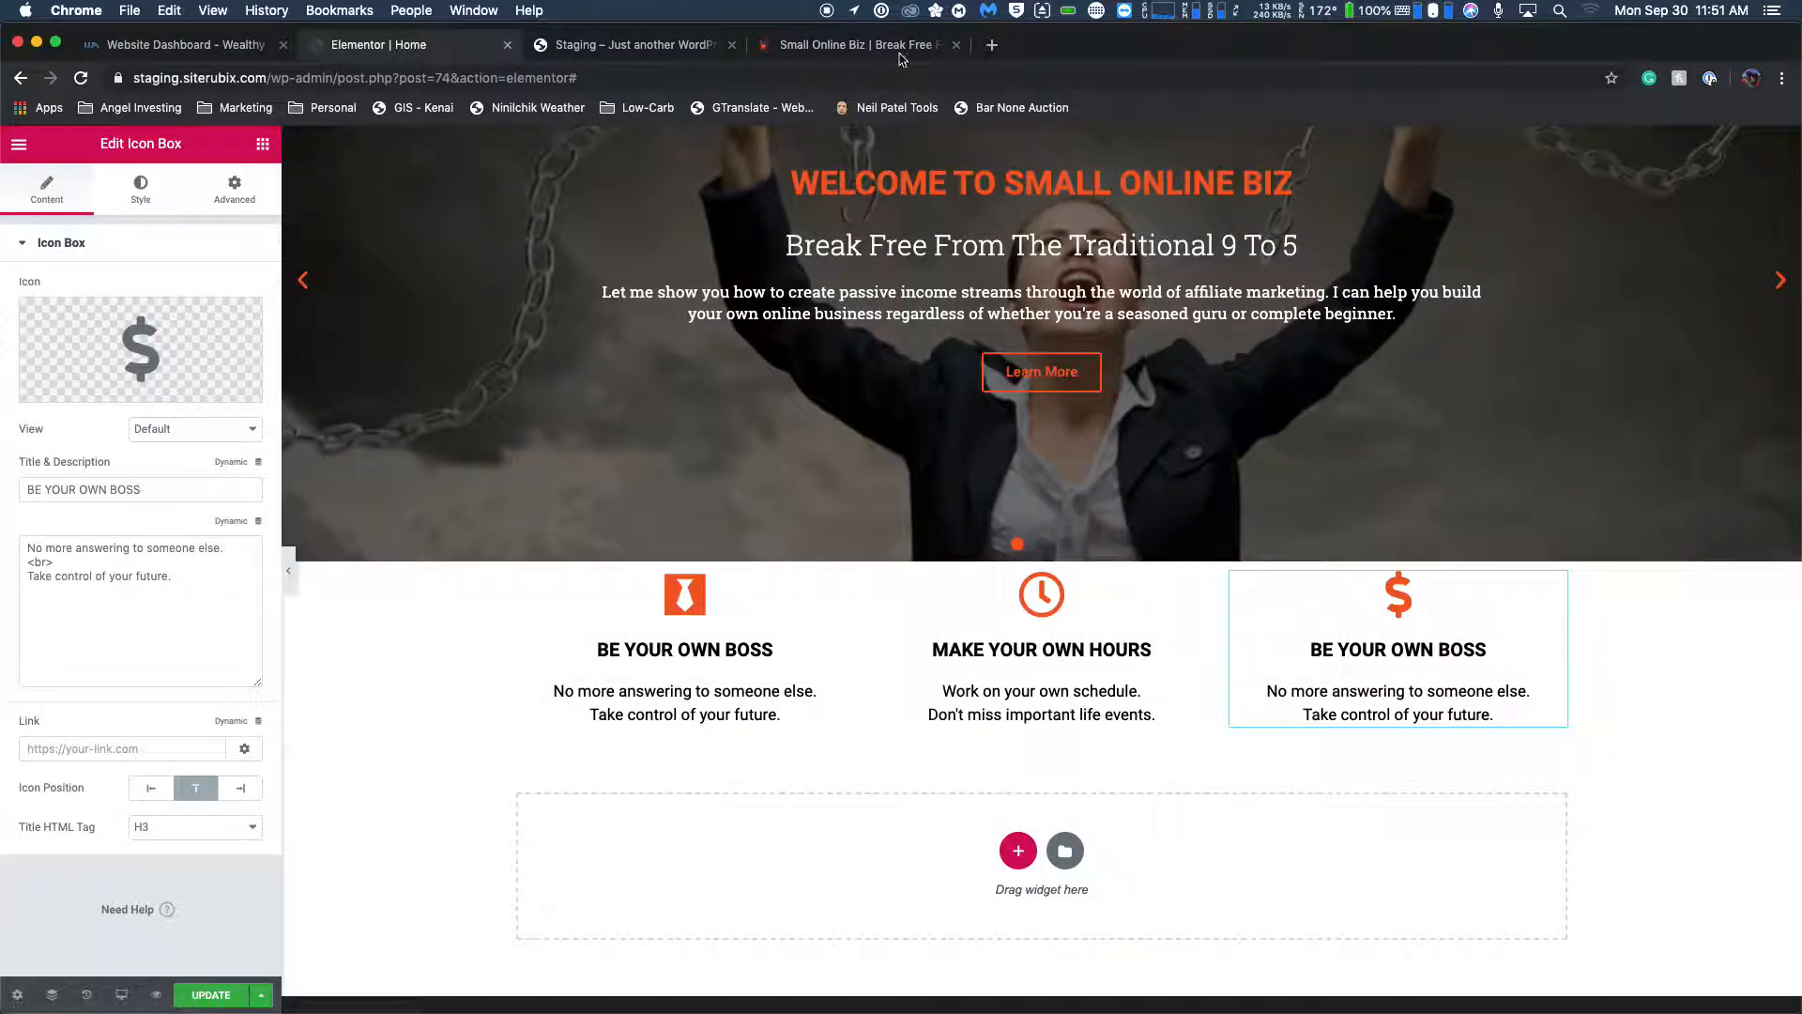
Look up the third feature box's title on the live homepage and retitle the third icon box "EARN WHAT YOU WANT".
{"action": "left_click", "coordinate": [883, 55]}
{"action": "left_click", "coordinate": [620, 49]}
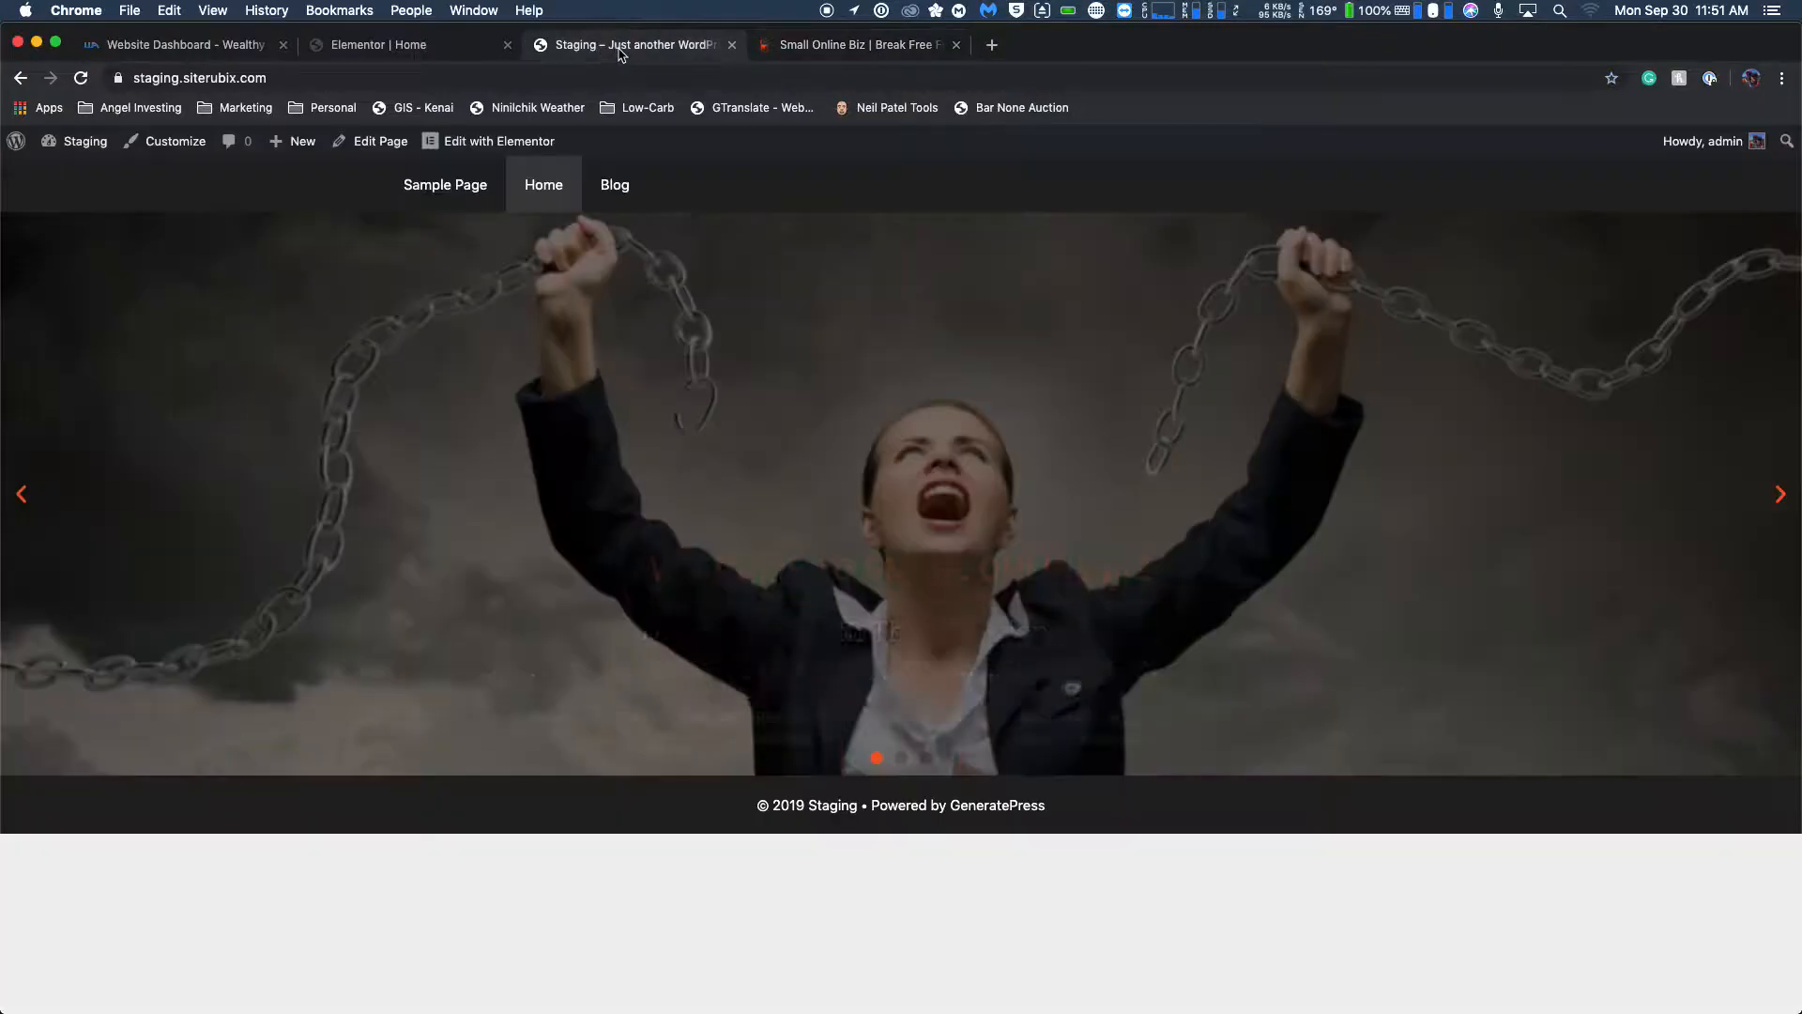
{"action": "left_click", "coordinate": [793, 45]}
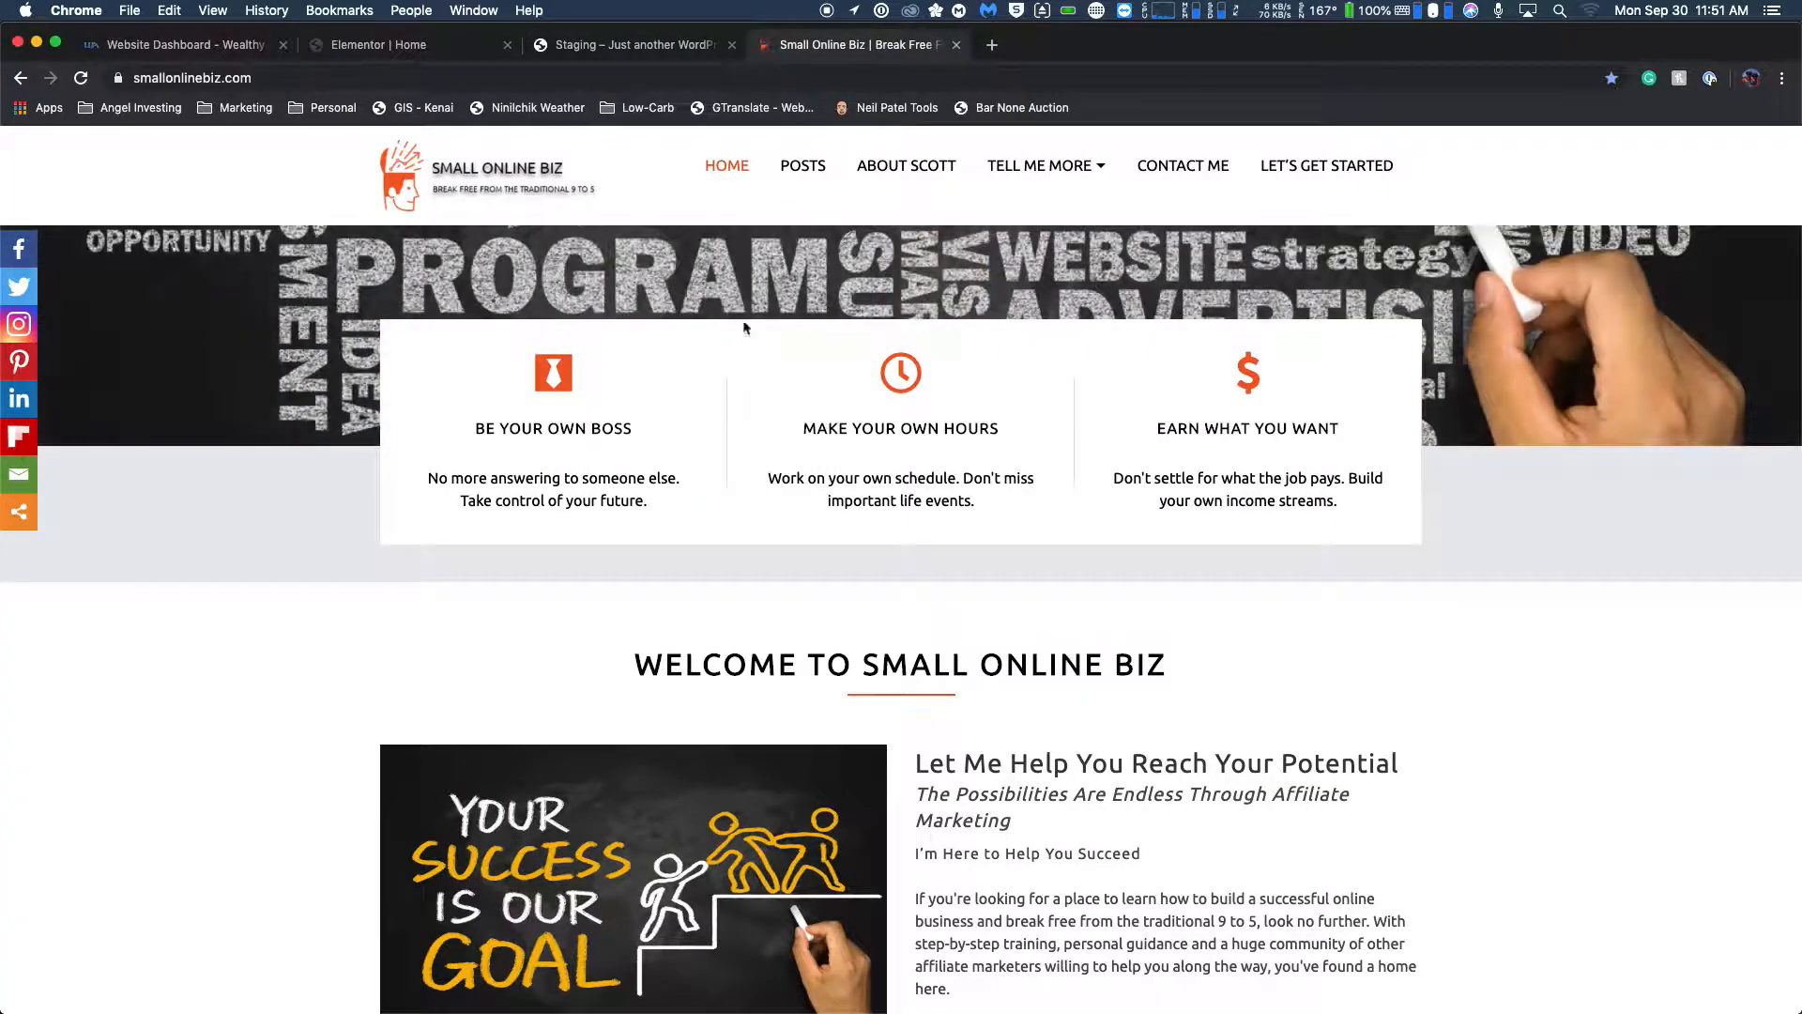
{"action": "left_click", "coordinate": [467, 49]}
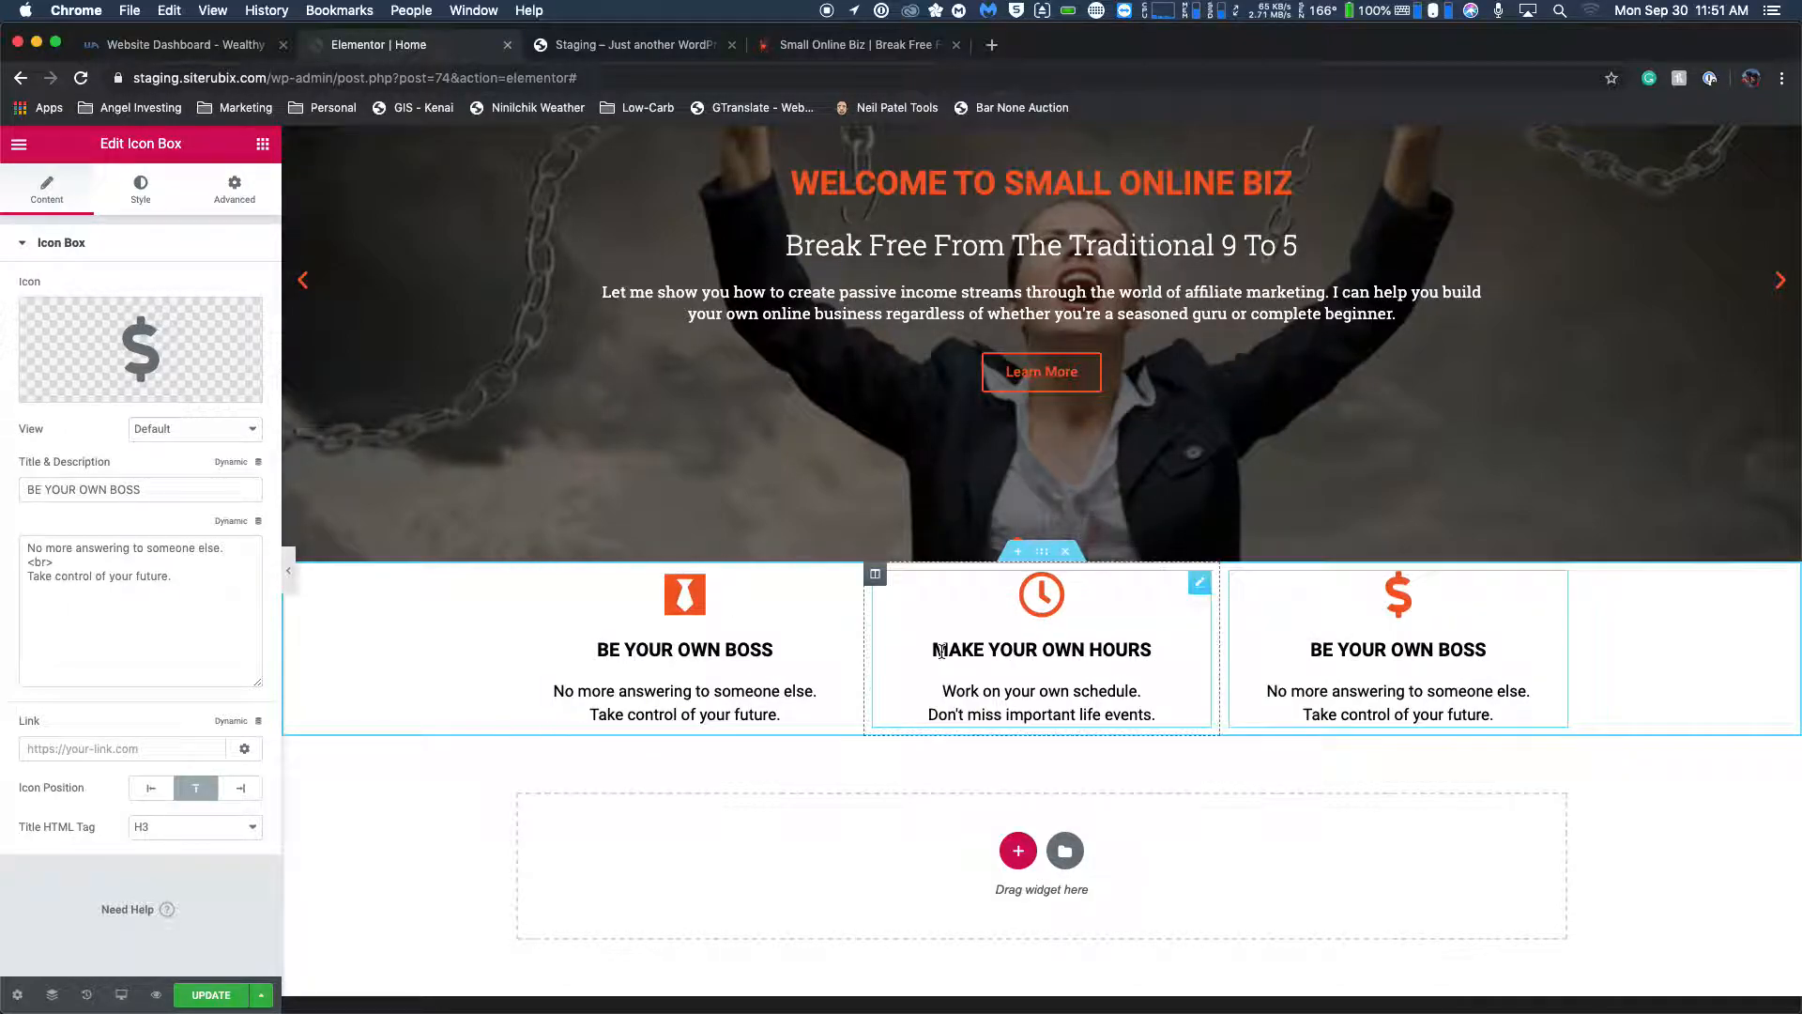
{"action": "left_click_drag", "start_coordinate": [221, 550], "coordinate": [19, 548]}
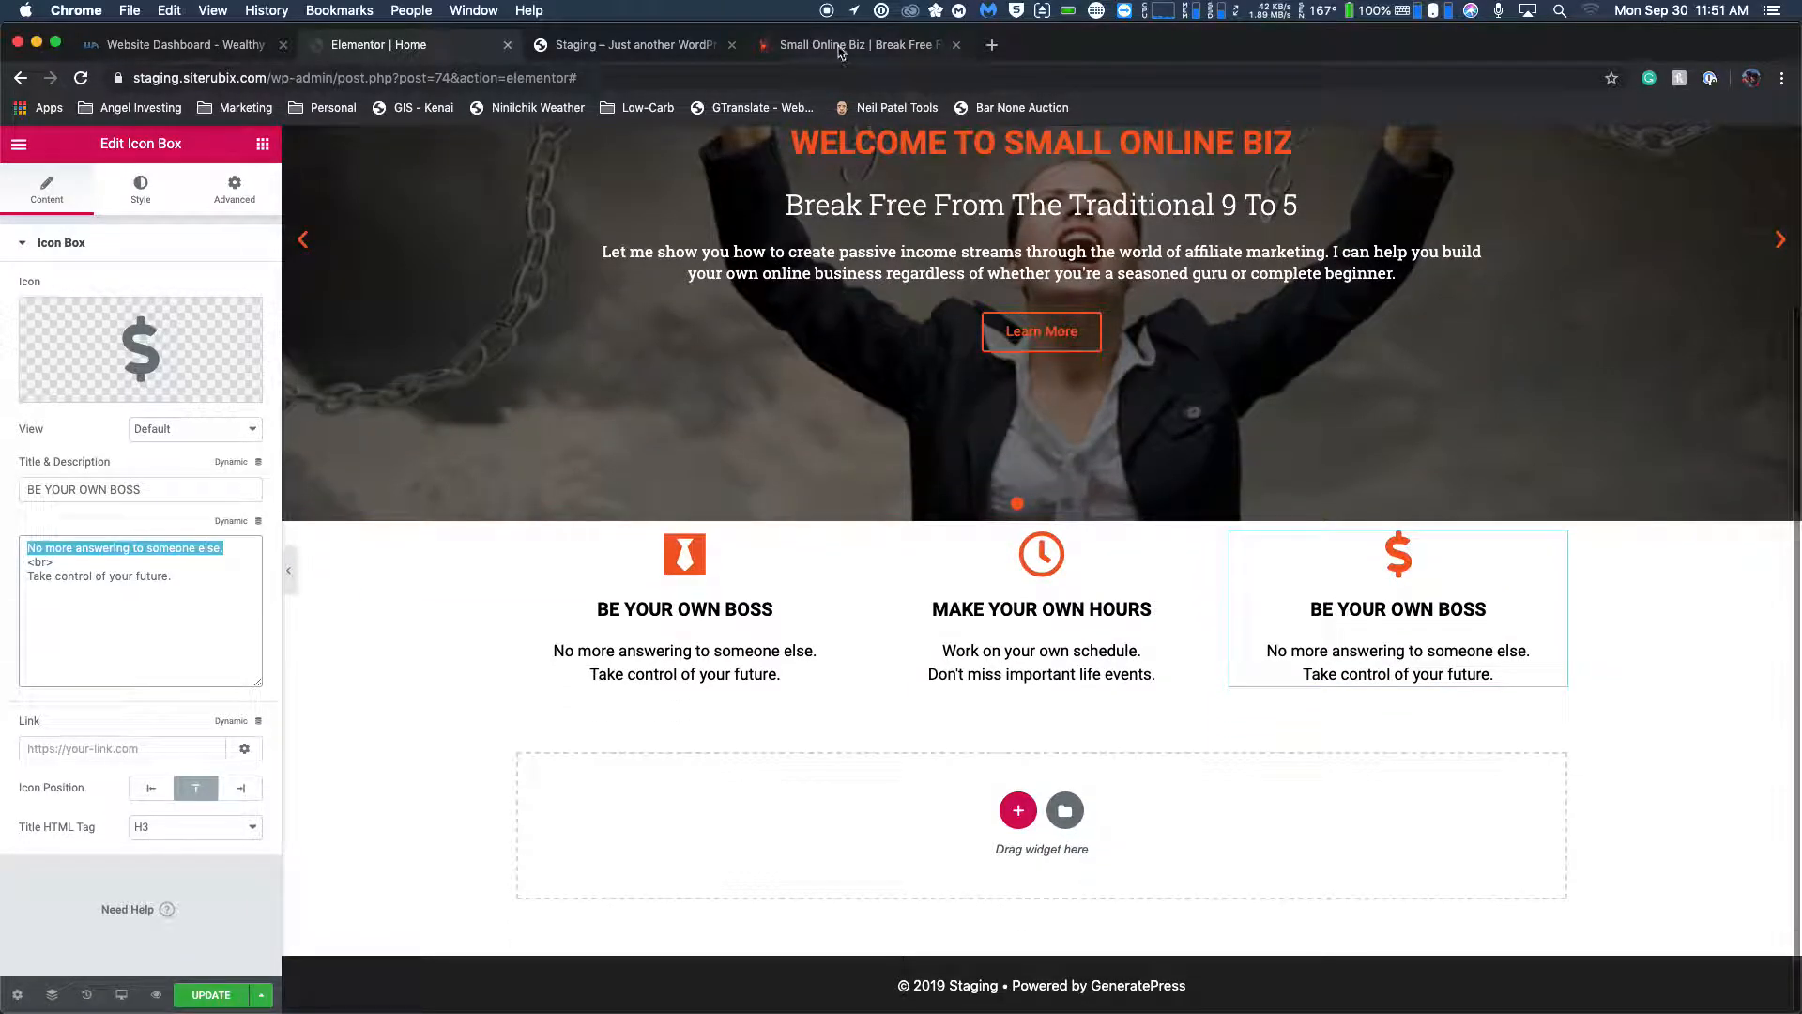
{"action": "left_click", "coordinate": [840, 49]}
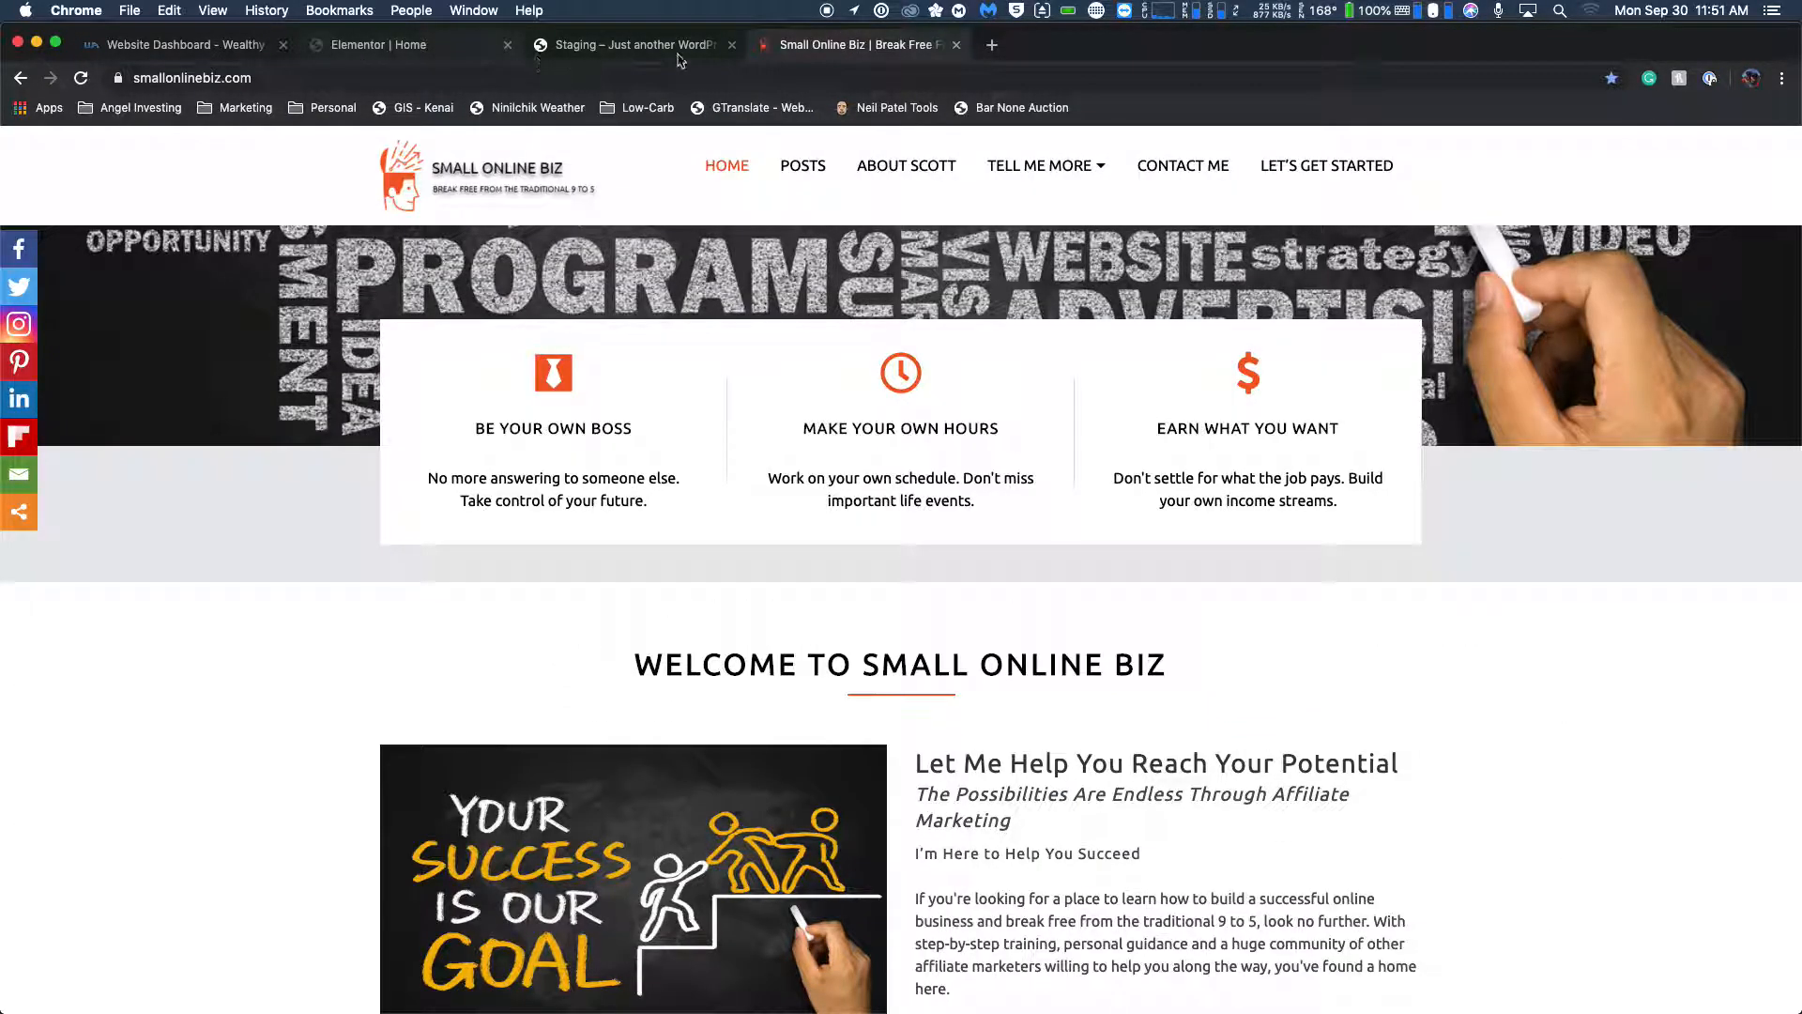
{"action": "left_click", "coordinate": [412, 44]}
{"action": "left_click_drag", "start_coordinate": [145, 489], "coordinate": [47, 489]}
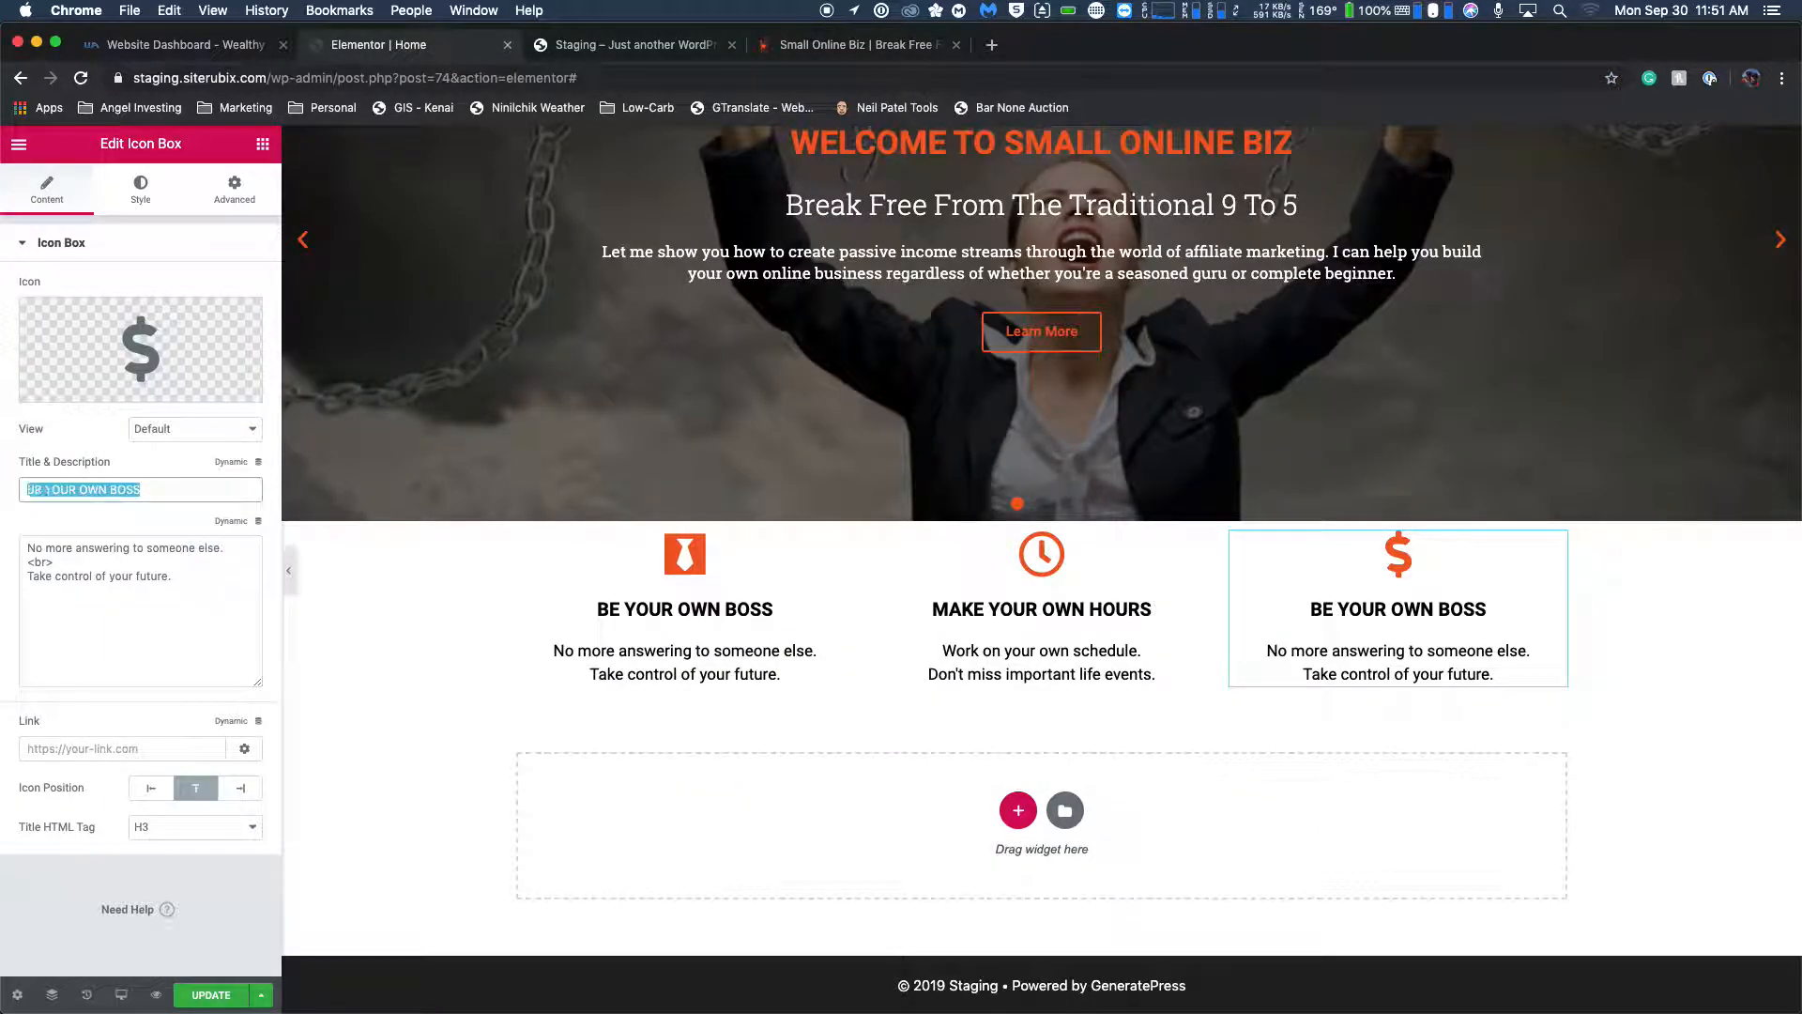
{"action": "type", "text": "EARN WHT"}
{"action": "key", "text": "BackSpace"}
{"action": "type", "text": "AT YOU WANT"}
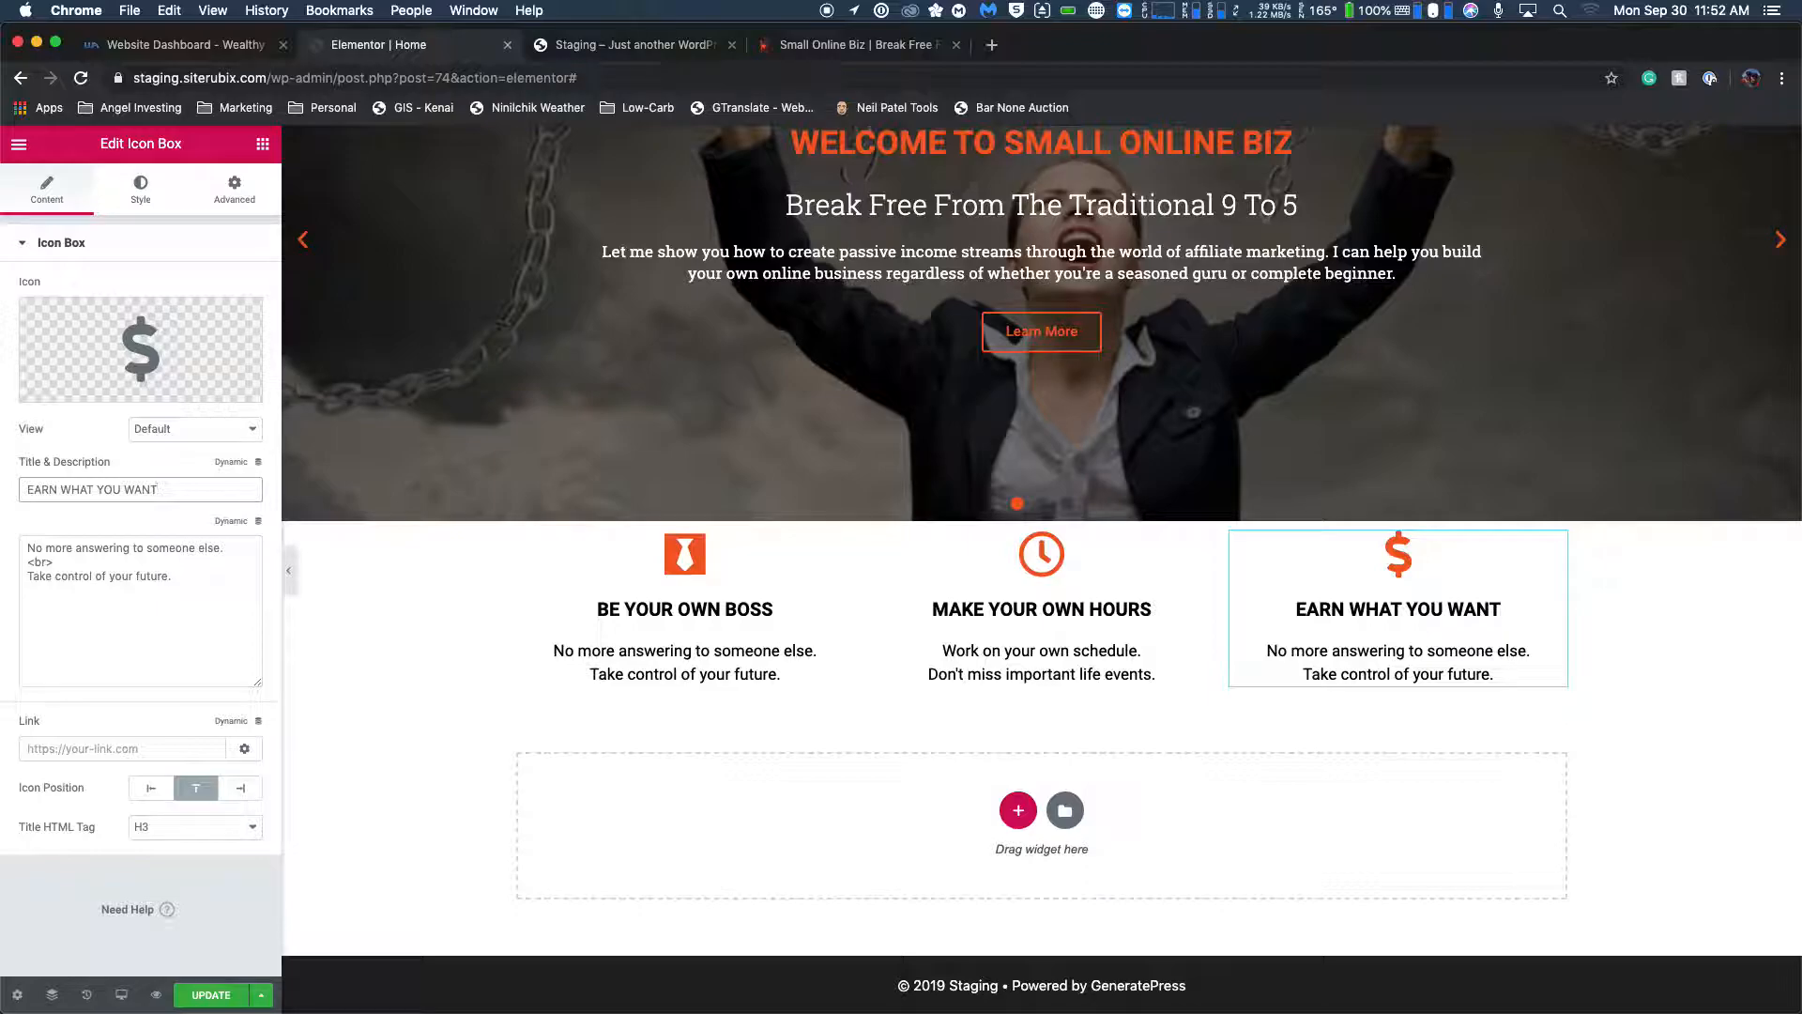
Check the live homepage's wording and change the third box's first description line to "Don't settle for what the job pays.".
{"action": "left_click_drag", "start_coordinate": [226, 549], "coordinate": [9, 545]}
{"action": "left_click", "coordinate": [826, 45]}
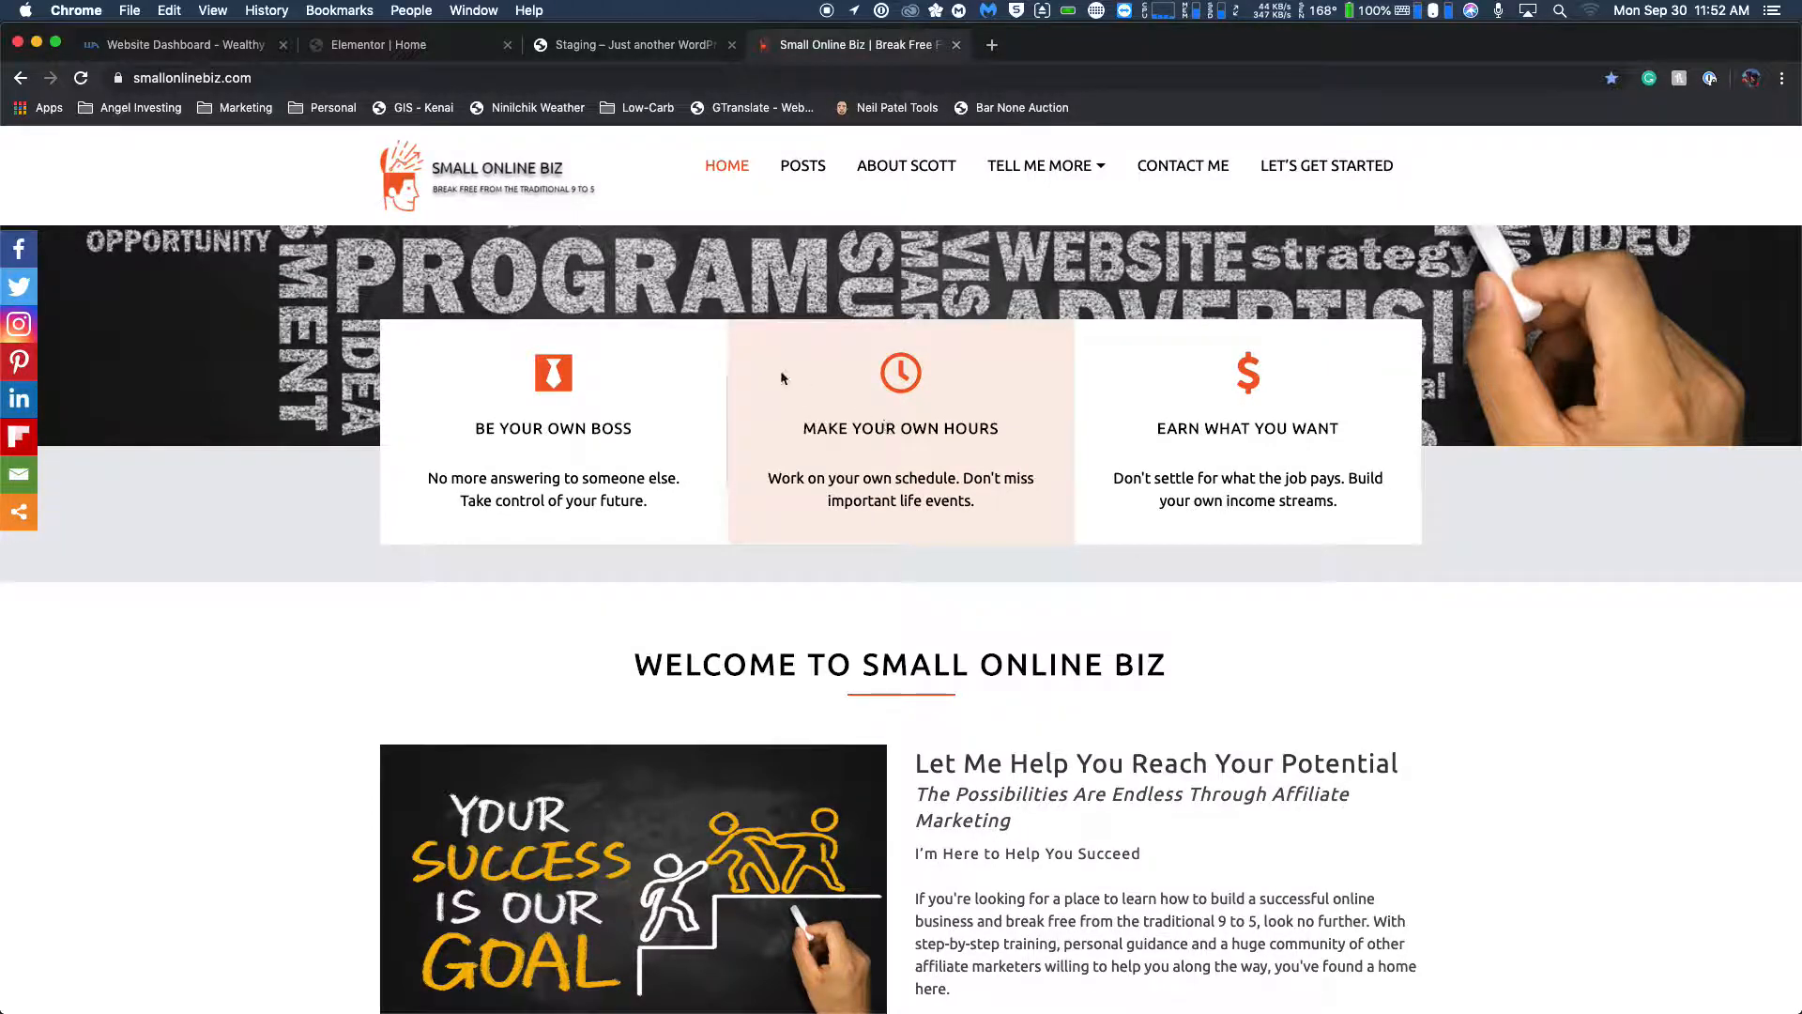
{"action": "left_click", "coordinate": [459, 51]}
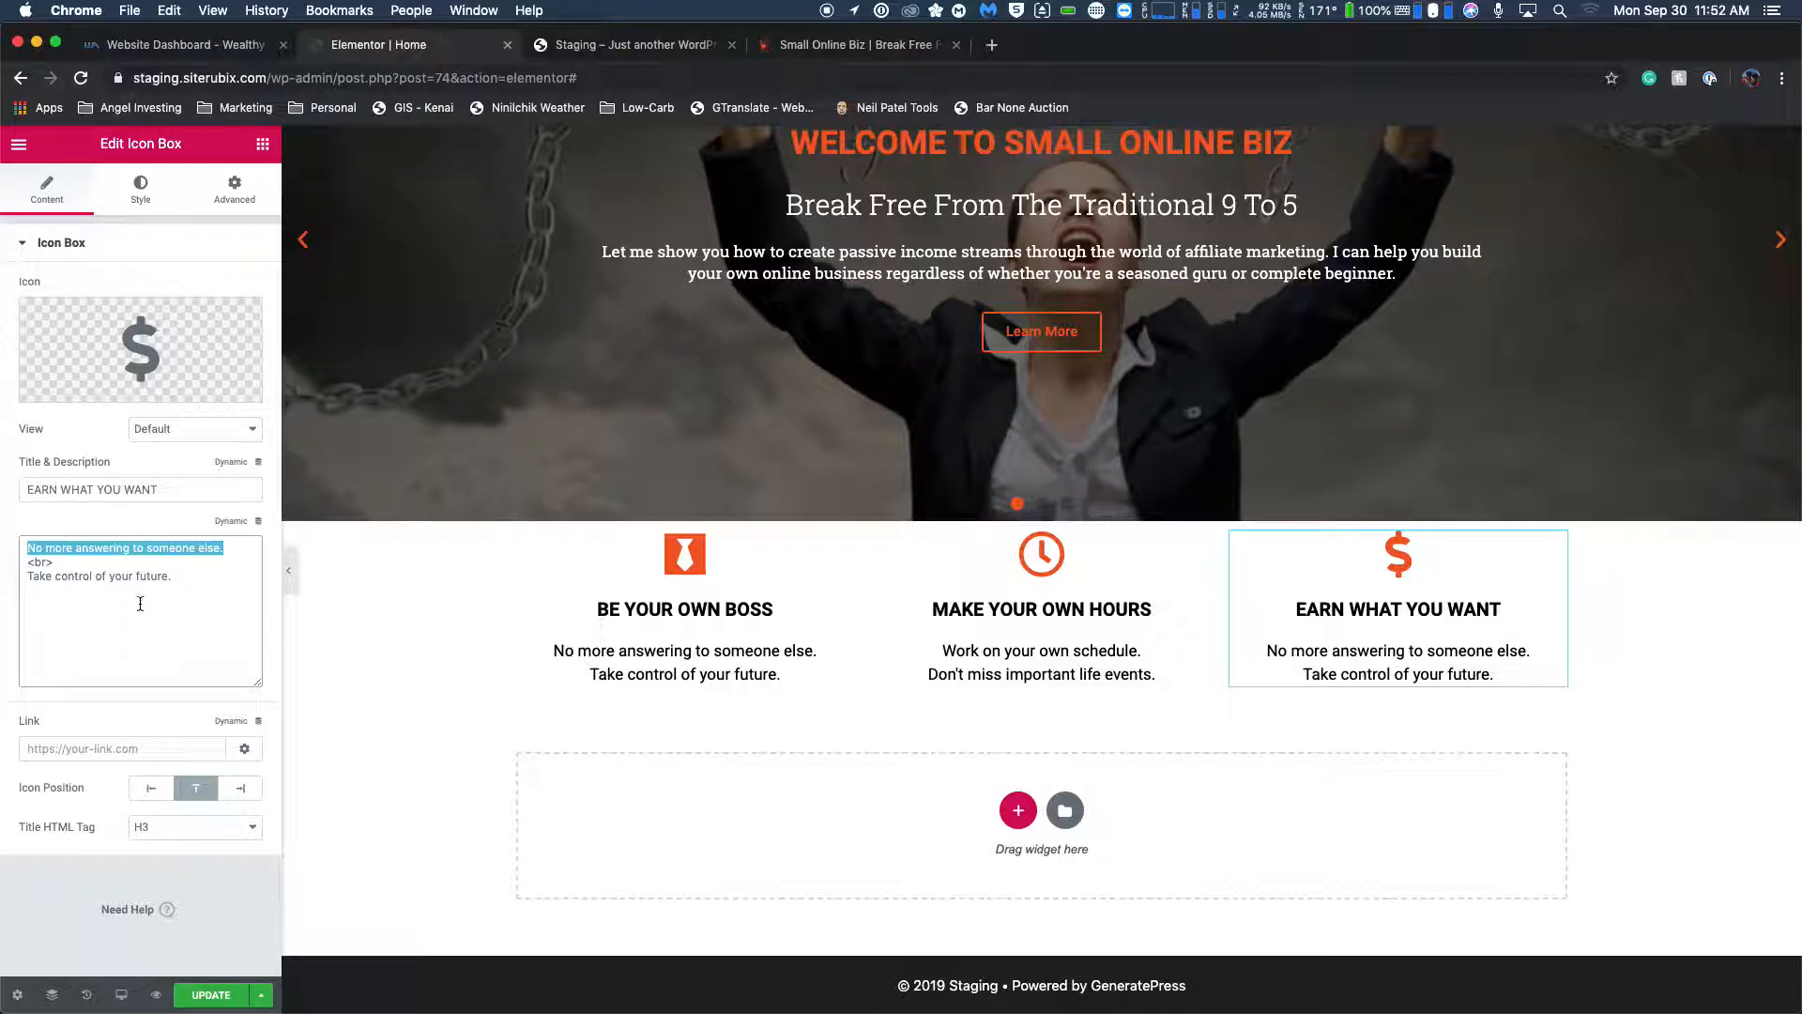
{"action": "type", "text": "Don't"}
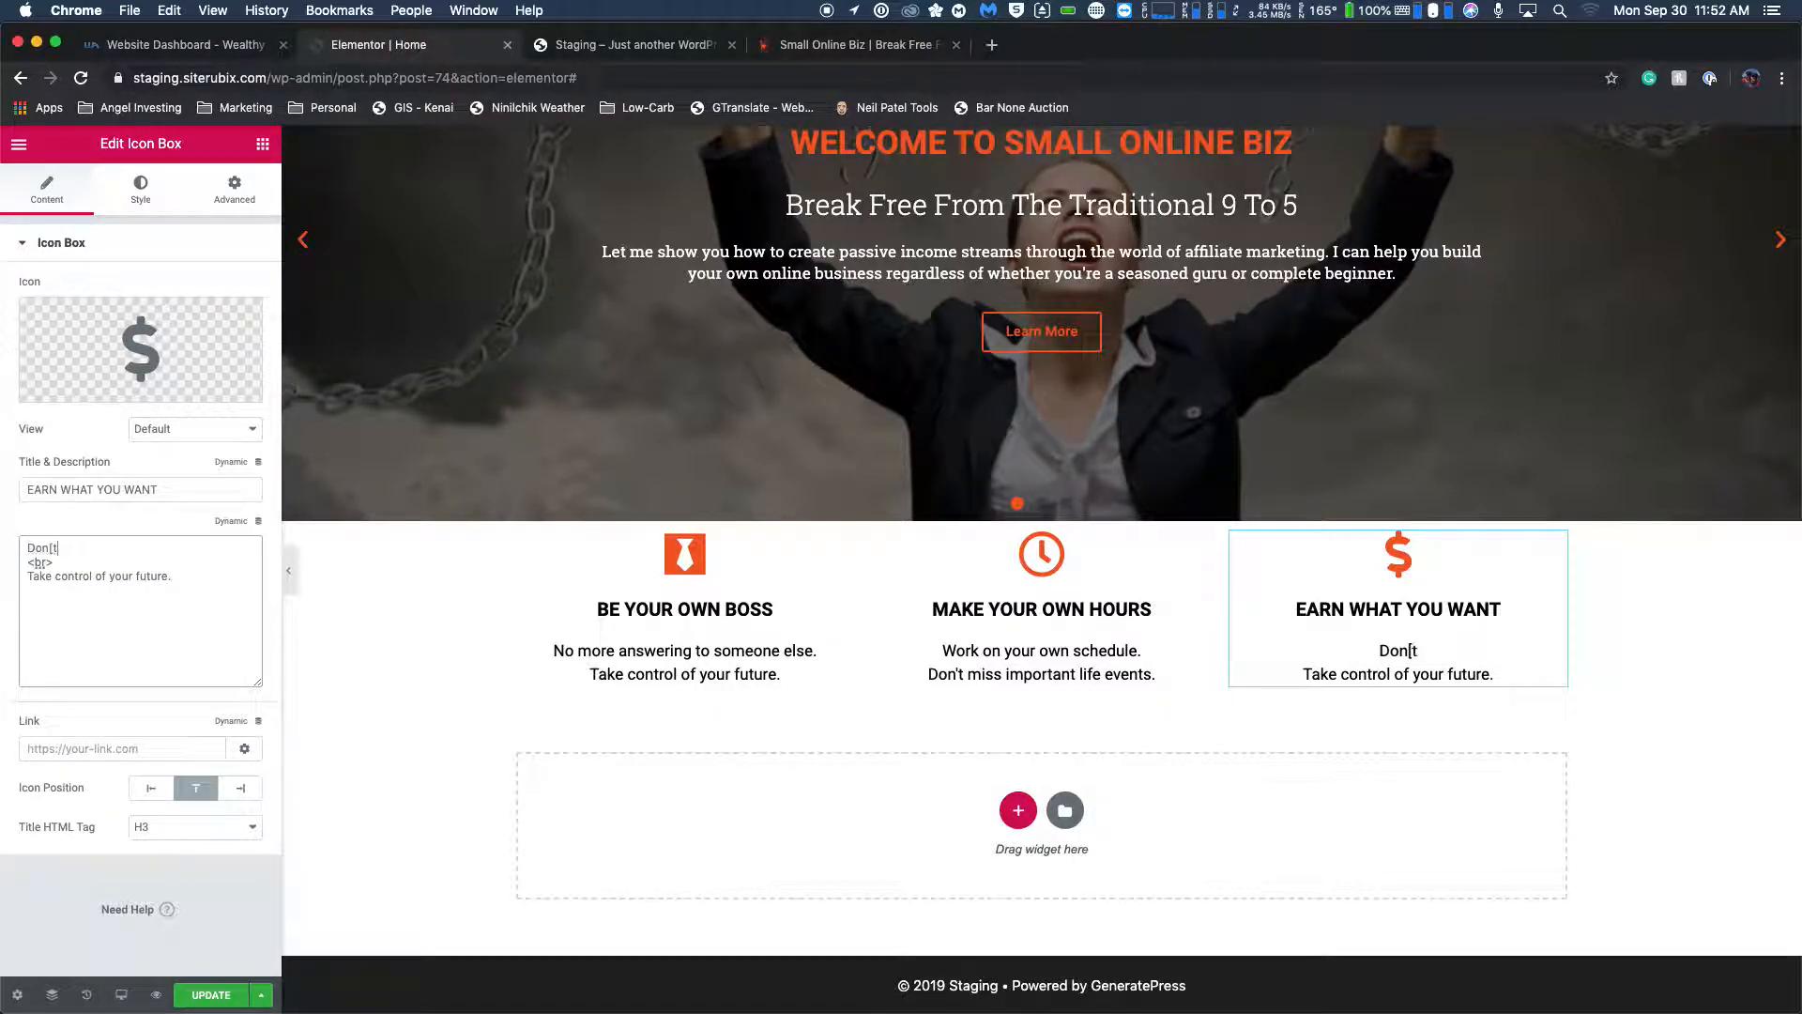
{"action": "type", "text": " settle for "}
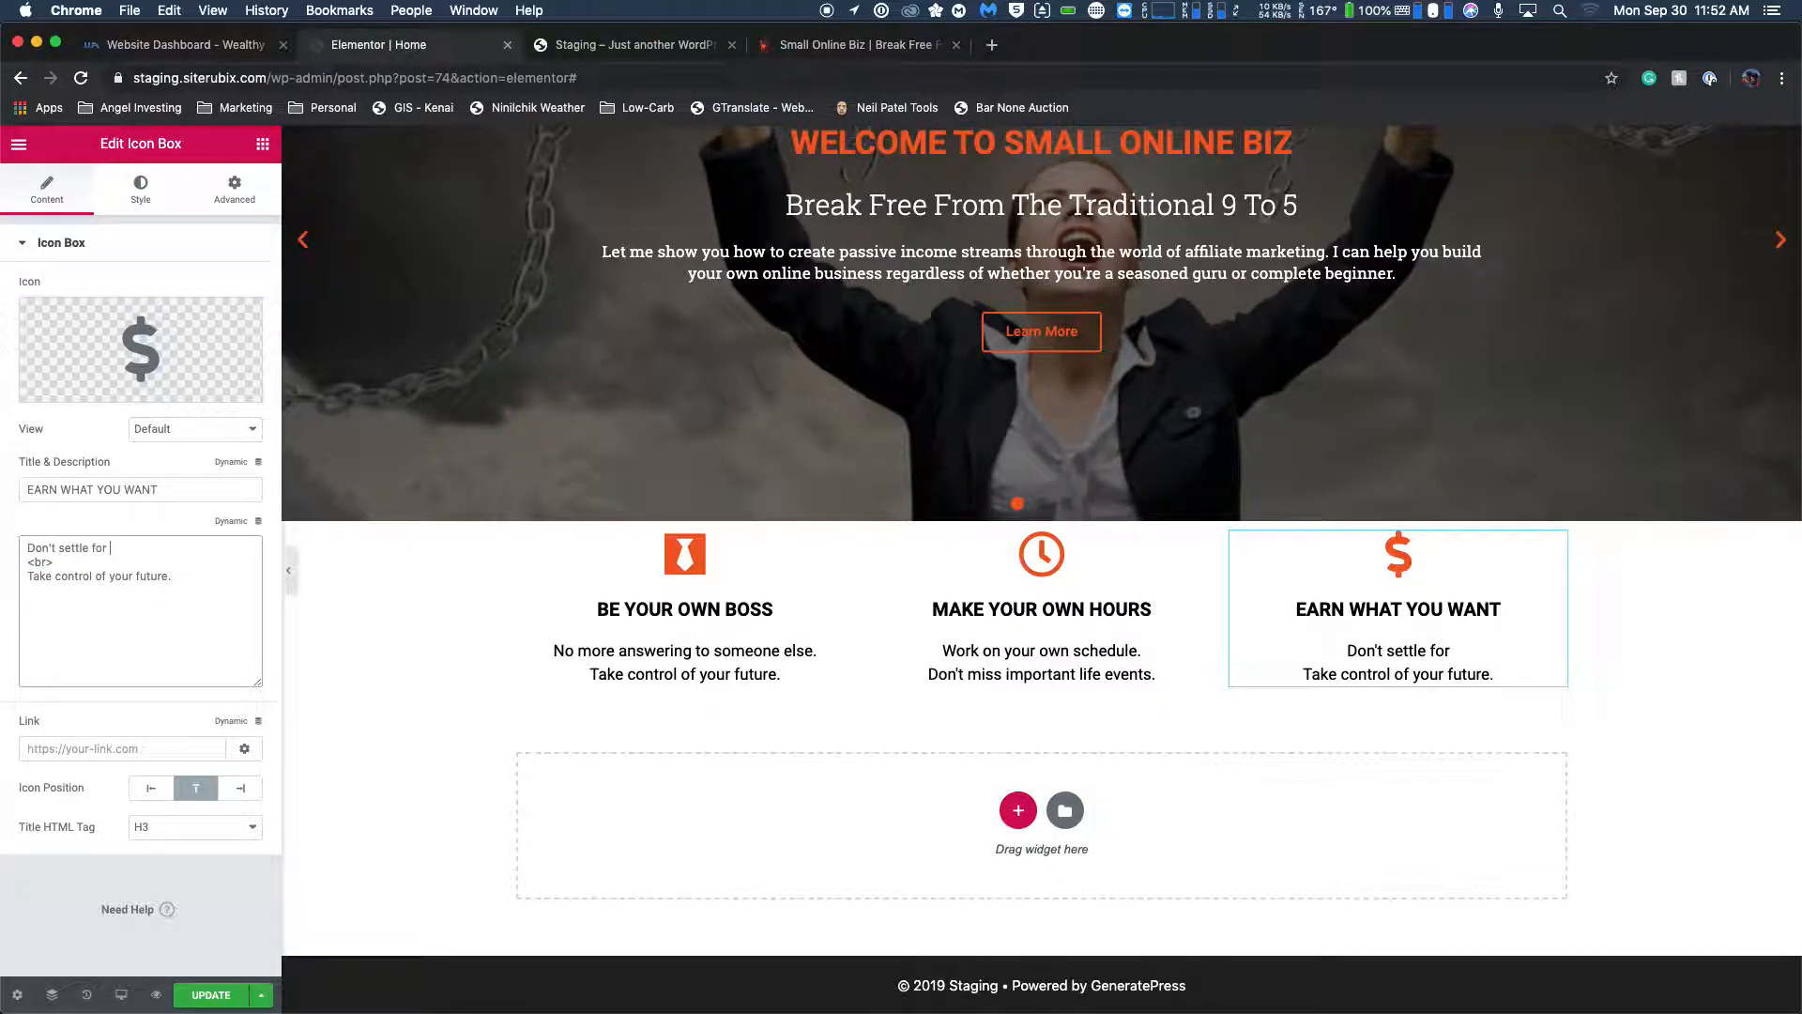
{"action": "type", "text": "what the job pays."}
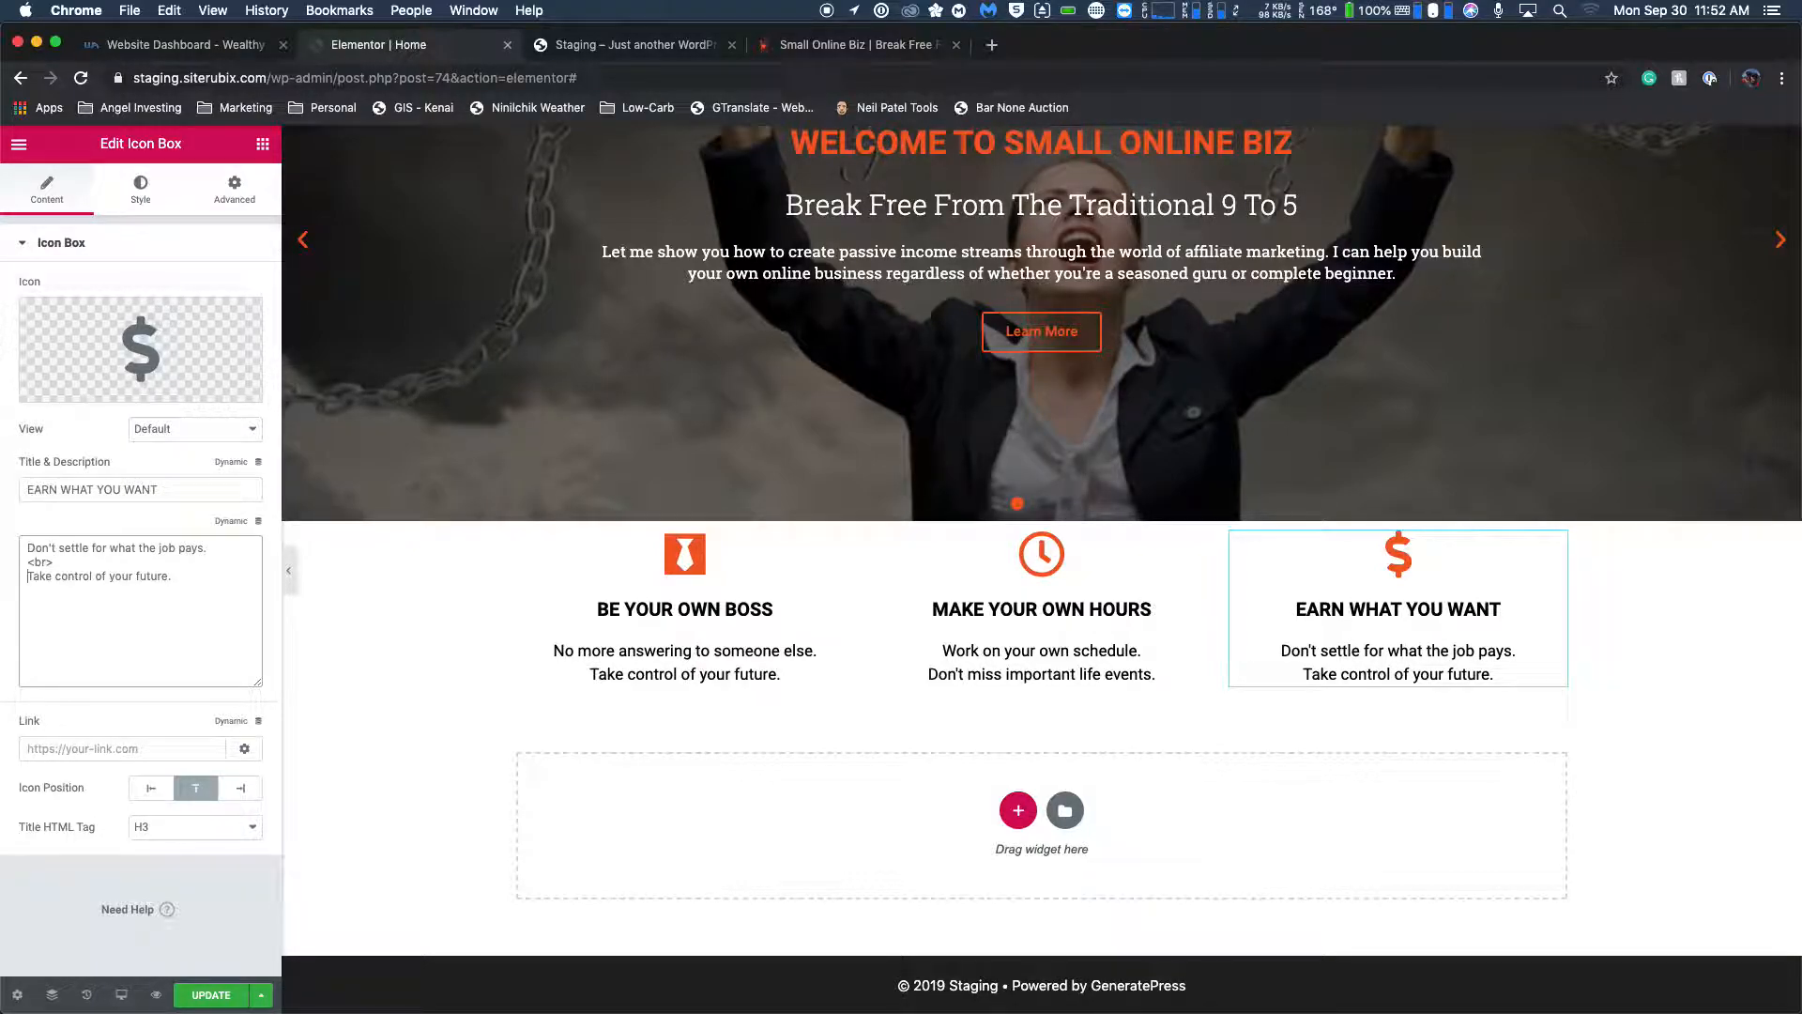
Replace the third box's second description line with "Build your own income streams." after rechecking the live homepage.
{"action": "key", "text": "shift+super+Right"}
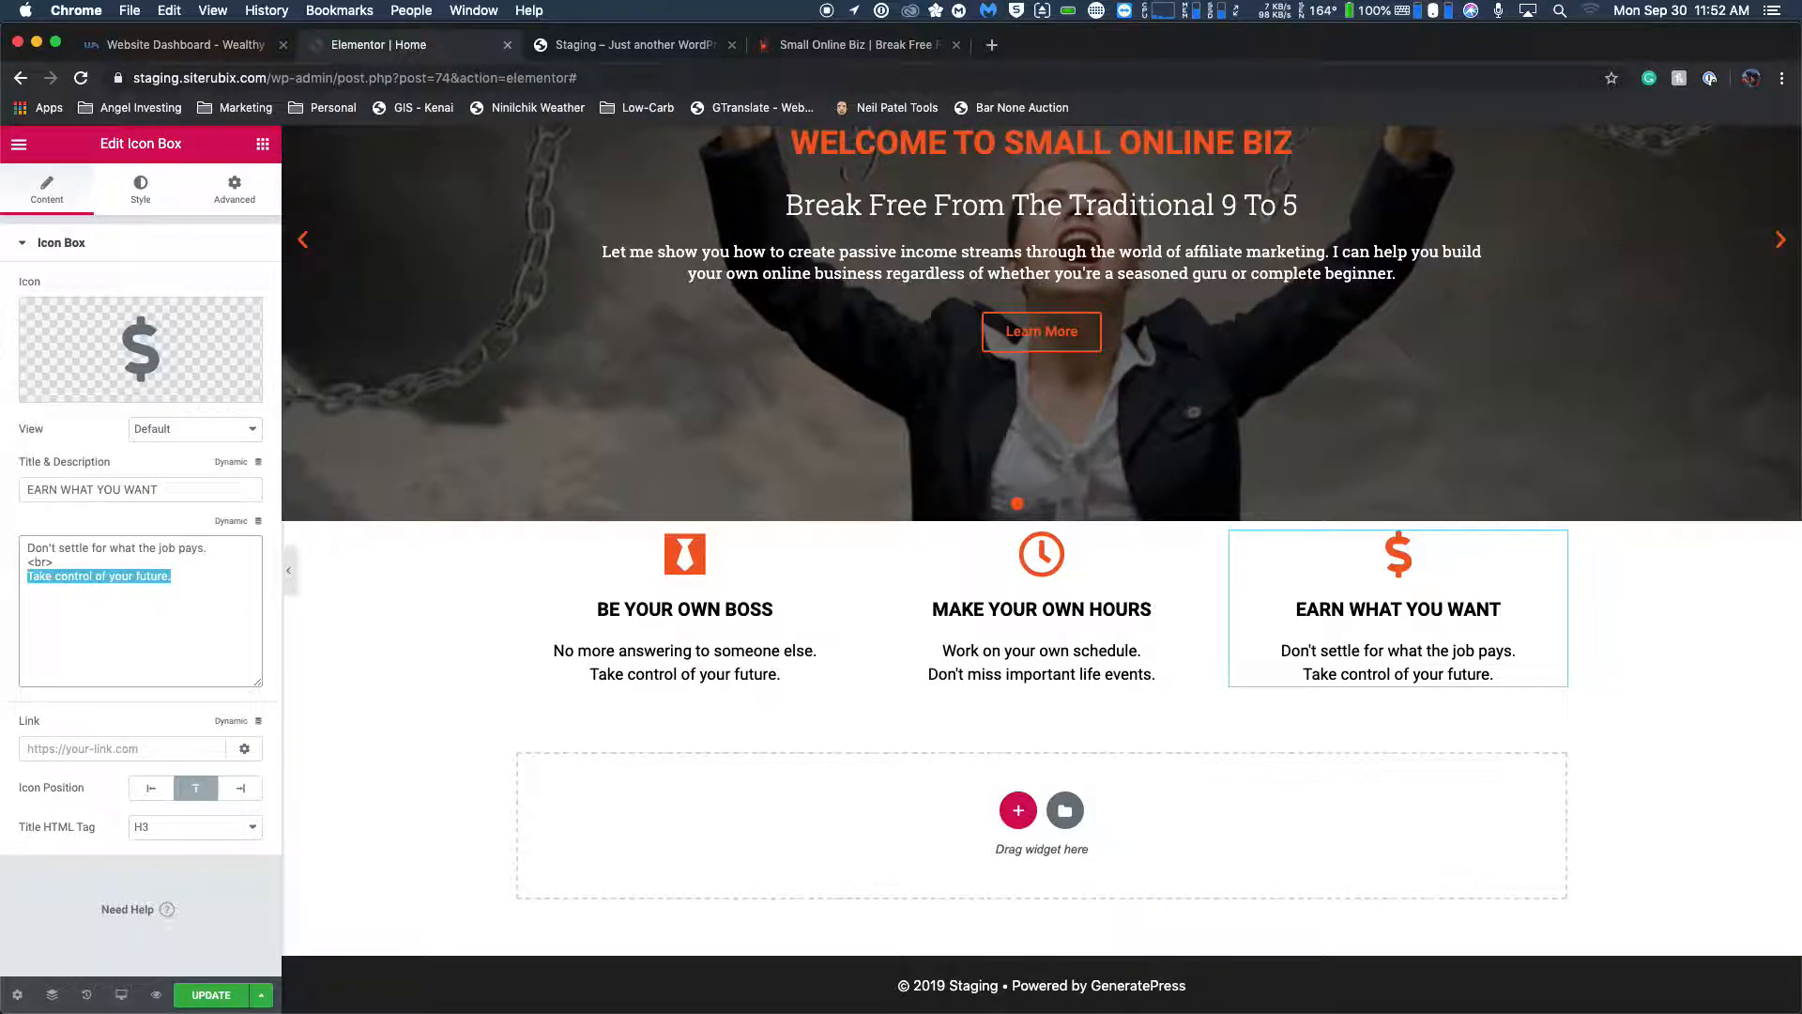
{"action": "left_click", "coordinate": [816, 49]}
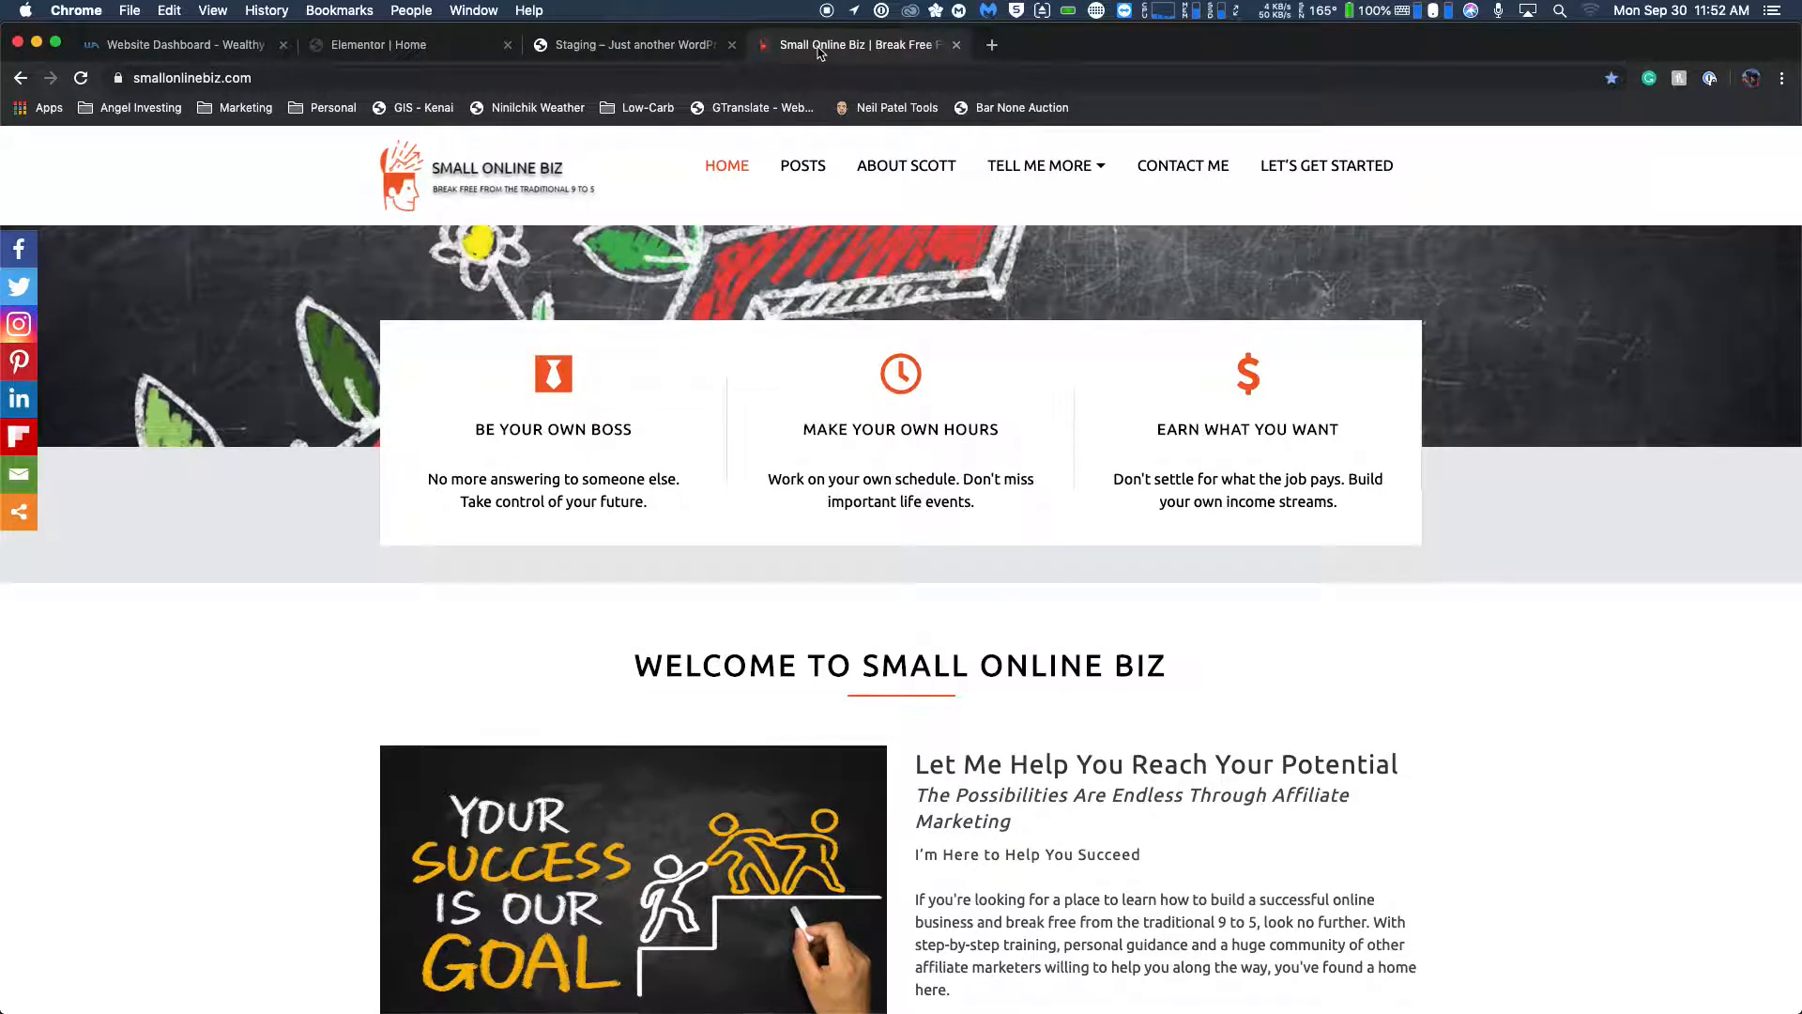
{"action": "left_click", "coordinate": [407, 51]}
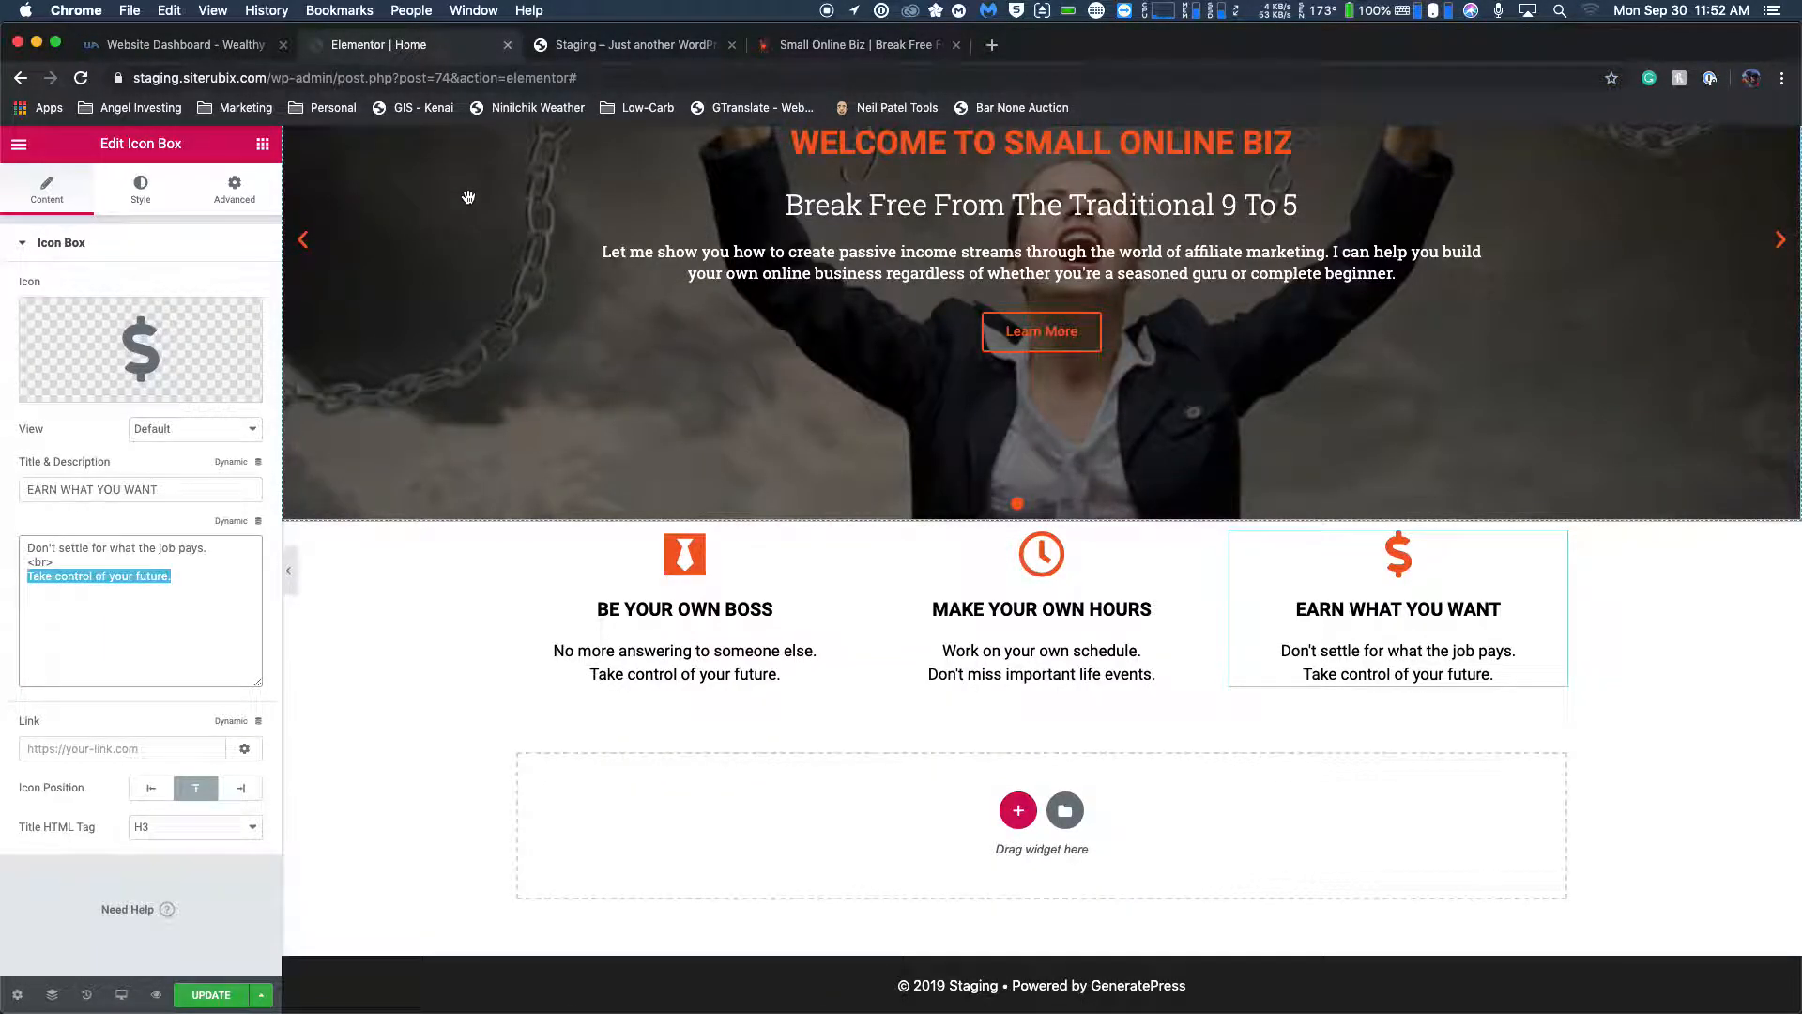
{"action": "type", "text": "Build your own income"}
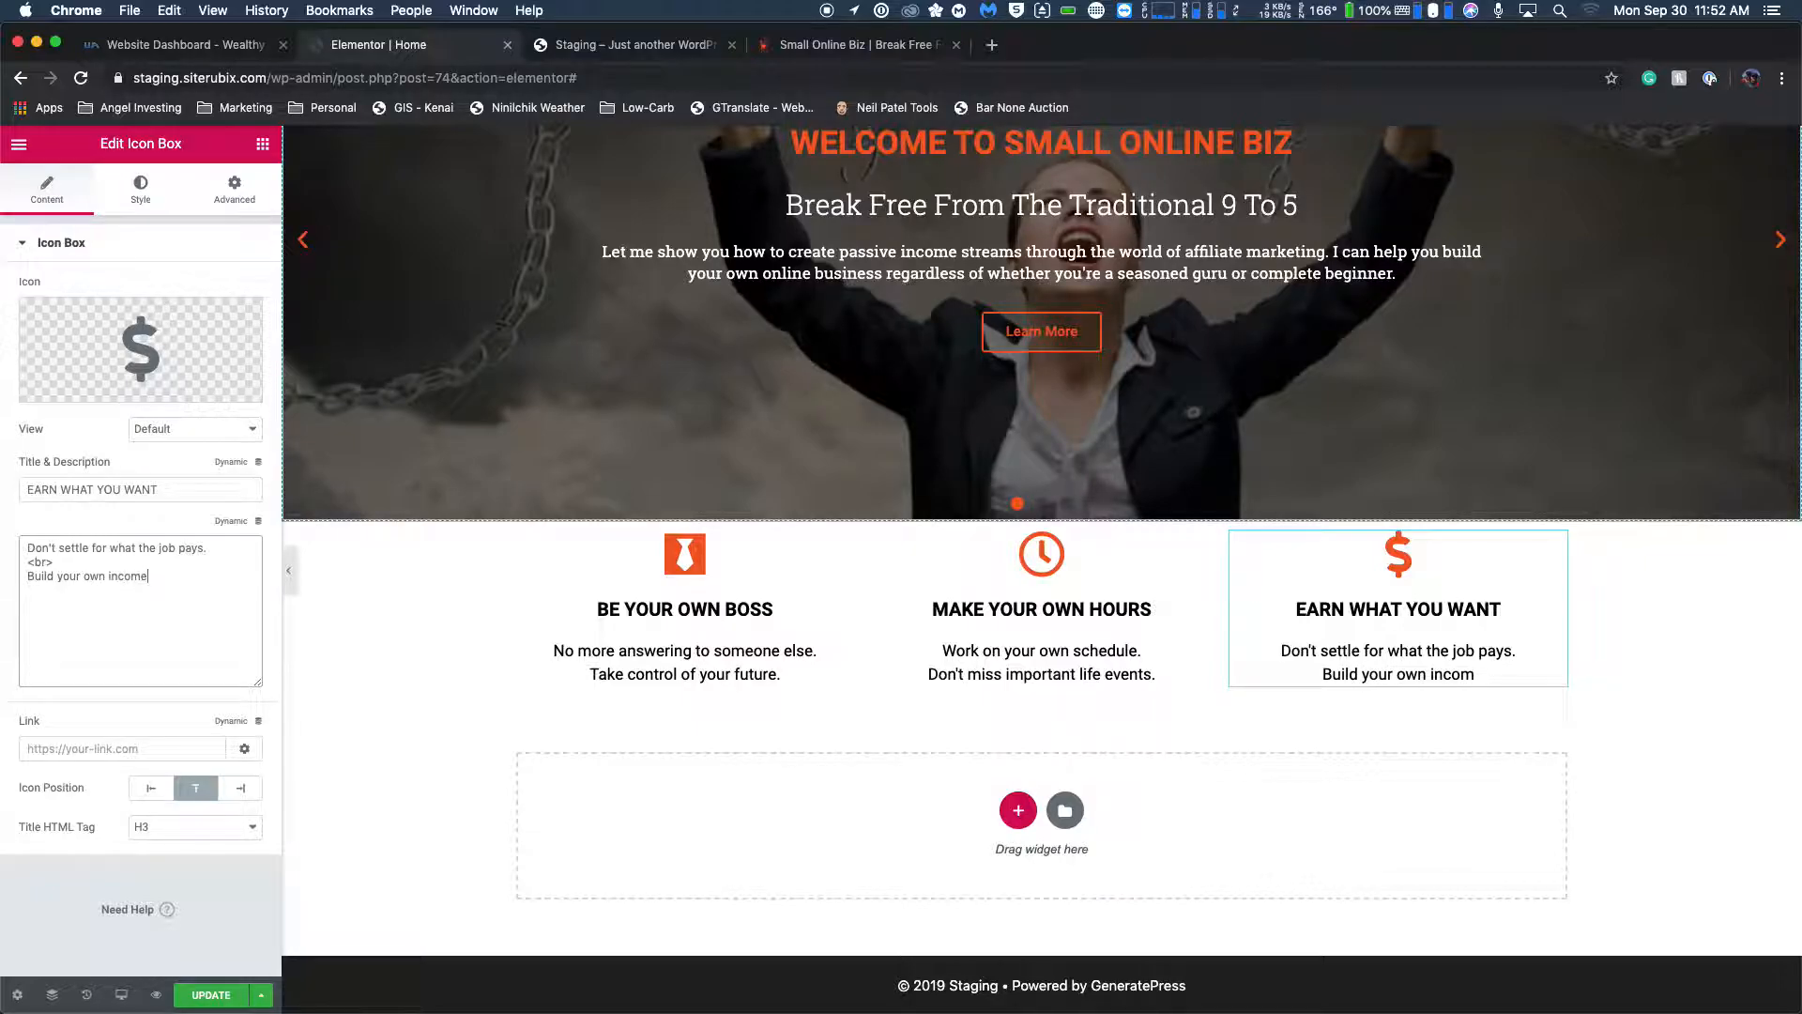
{"action": "type", "text": " streams."}
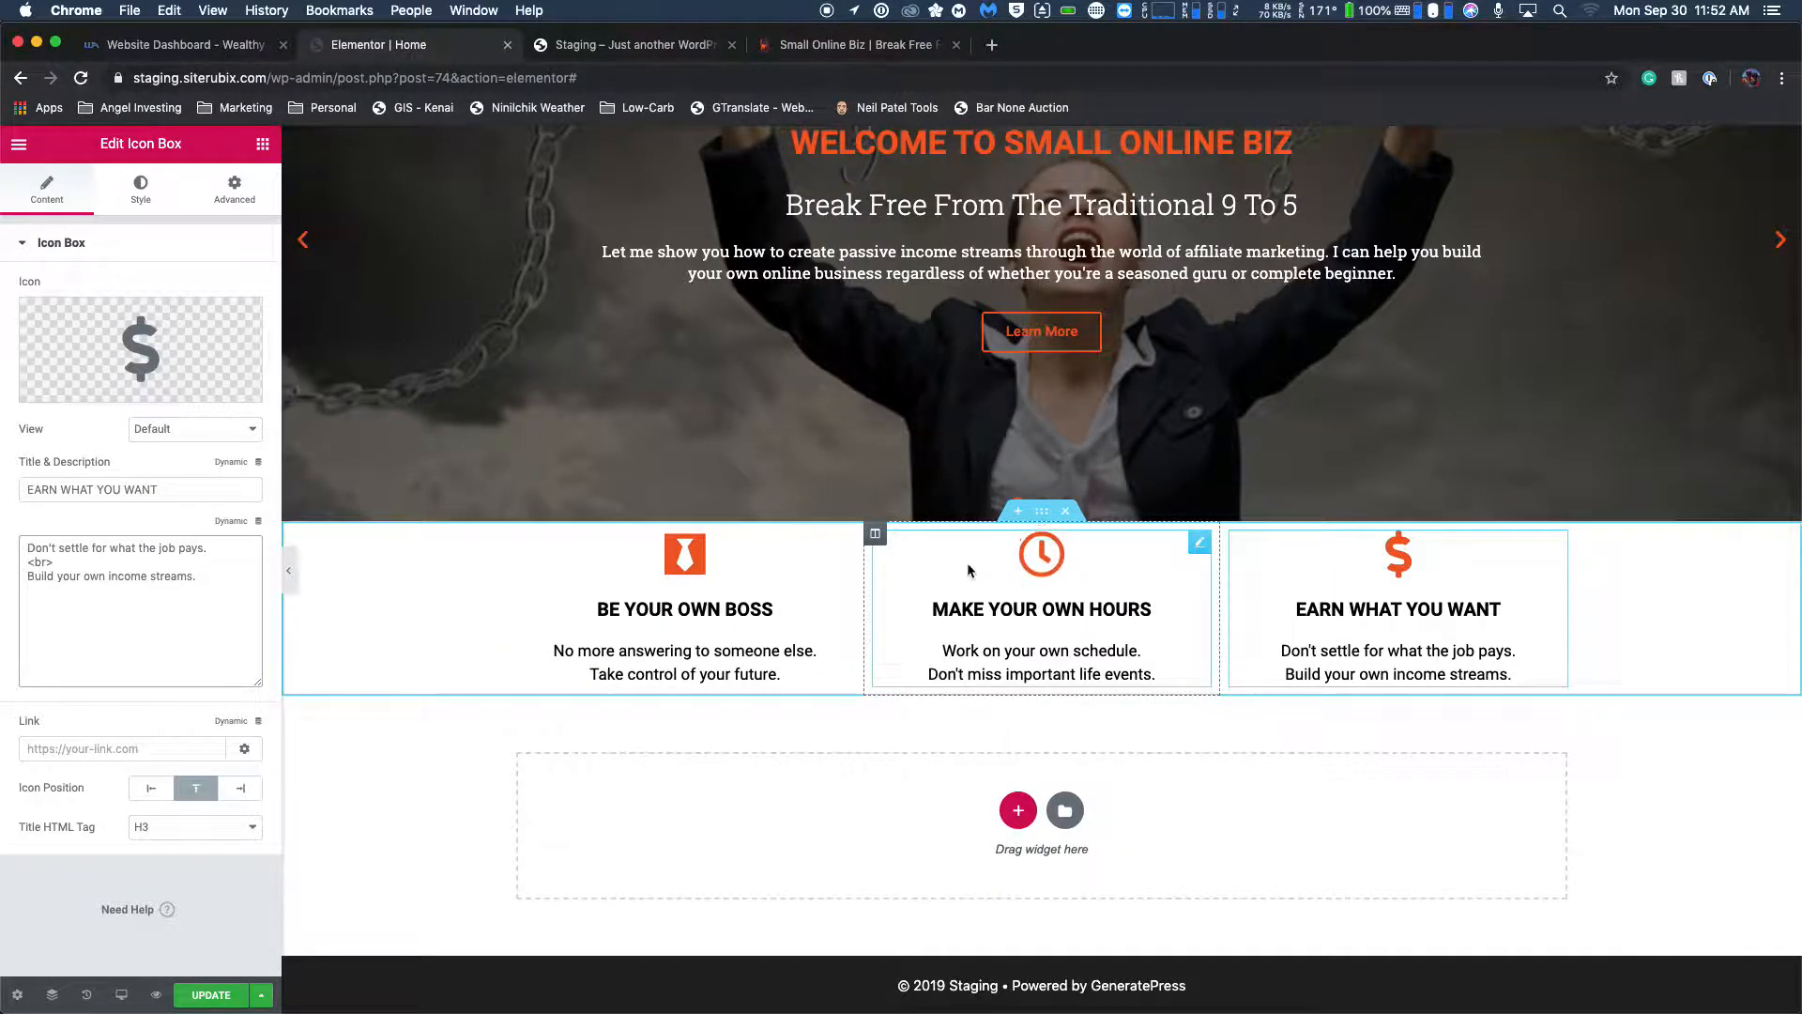
Compare the feature boxes' placement over the slider on the live homepage with the staging Home page.
{"action": "left_click", "coordinate": [844, 47]}
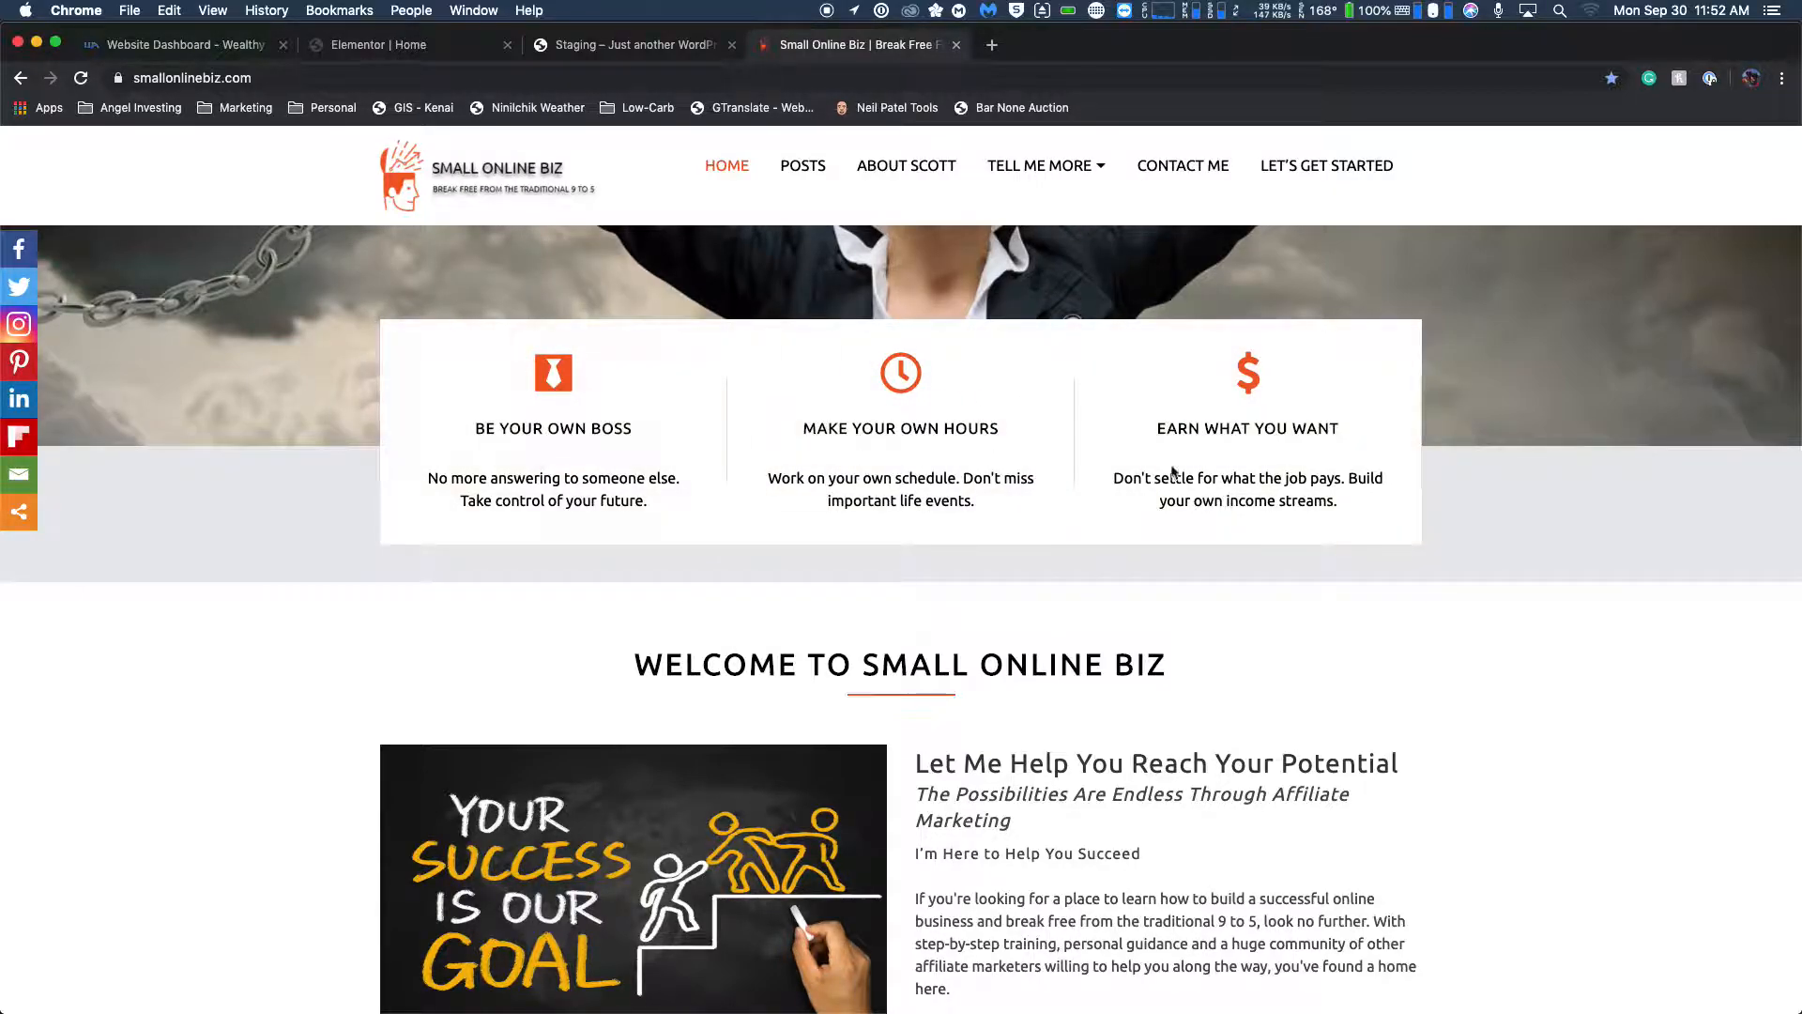
{"action": "left_click", "coordinate": [614, 45]}
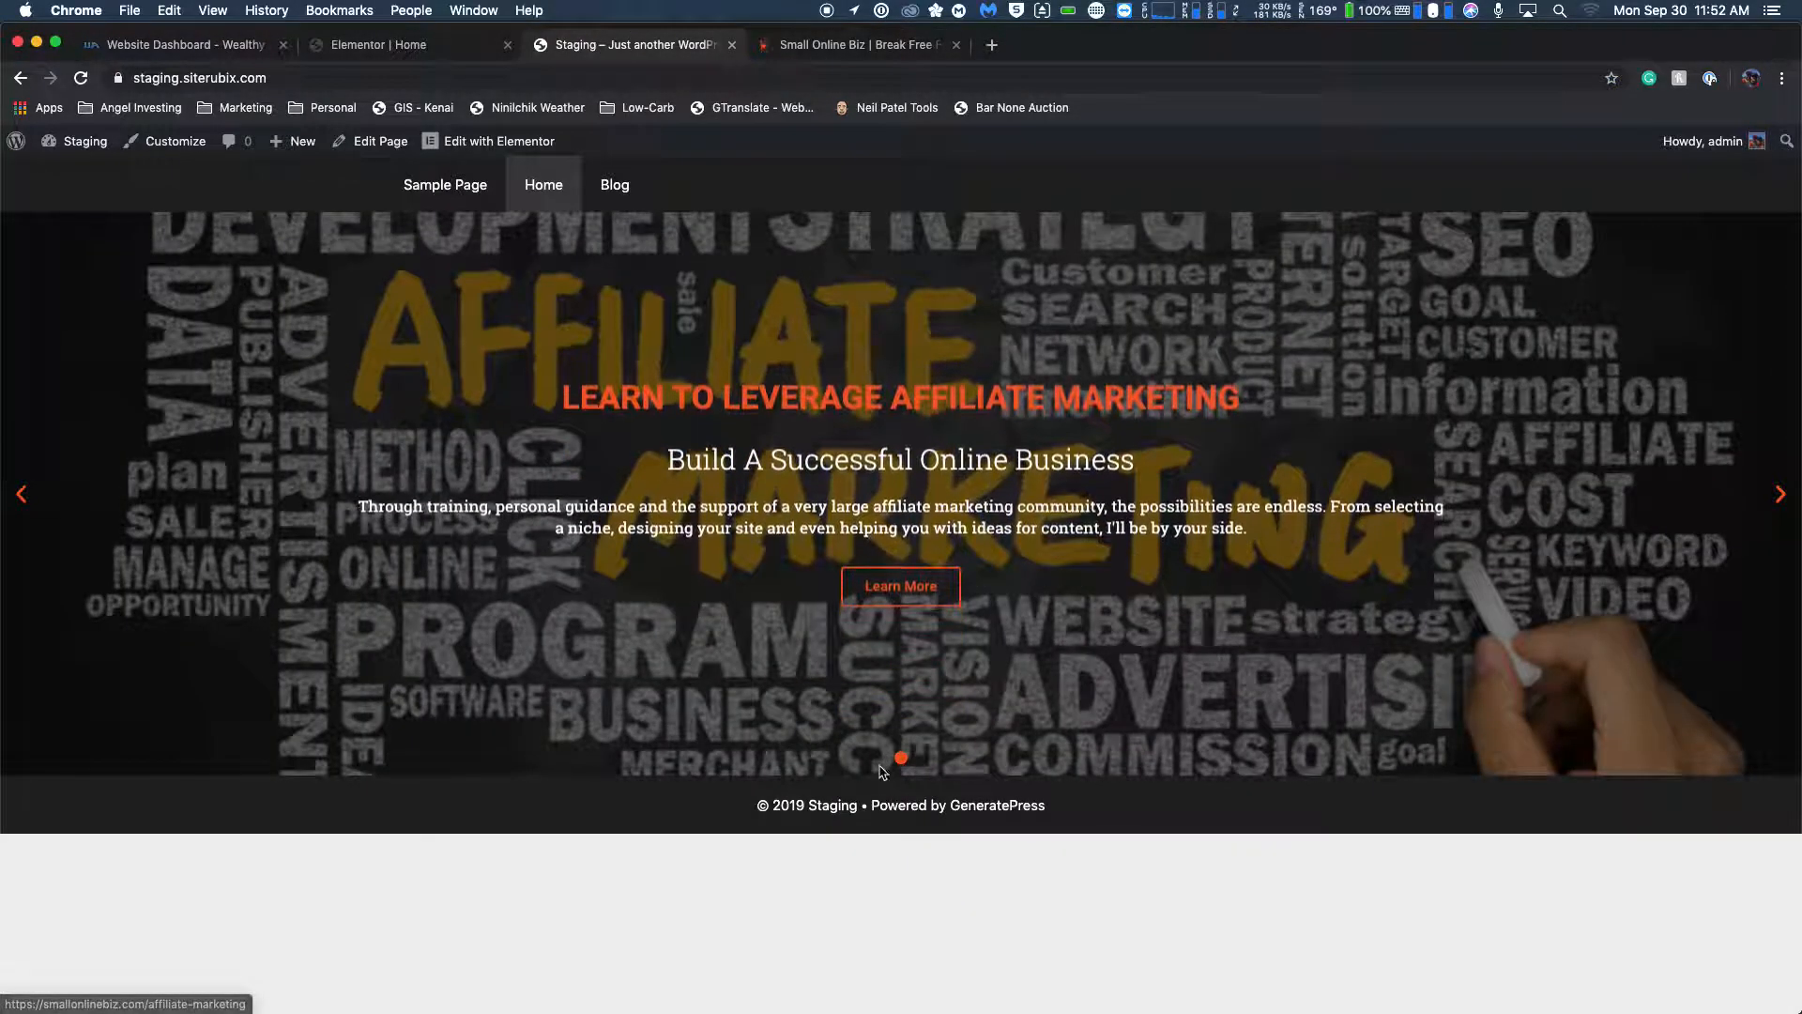
{"action": "left_click", "coordinate": [834, 45]}
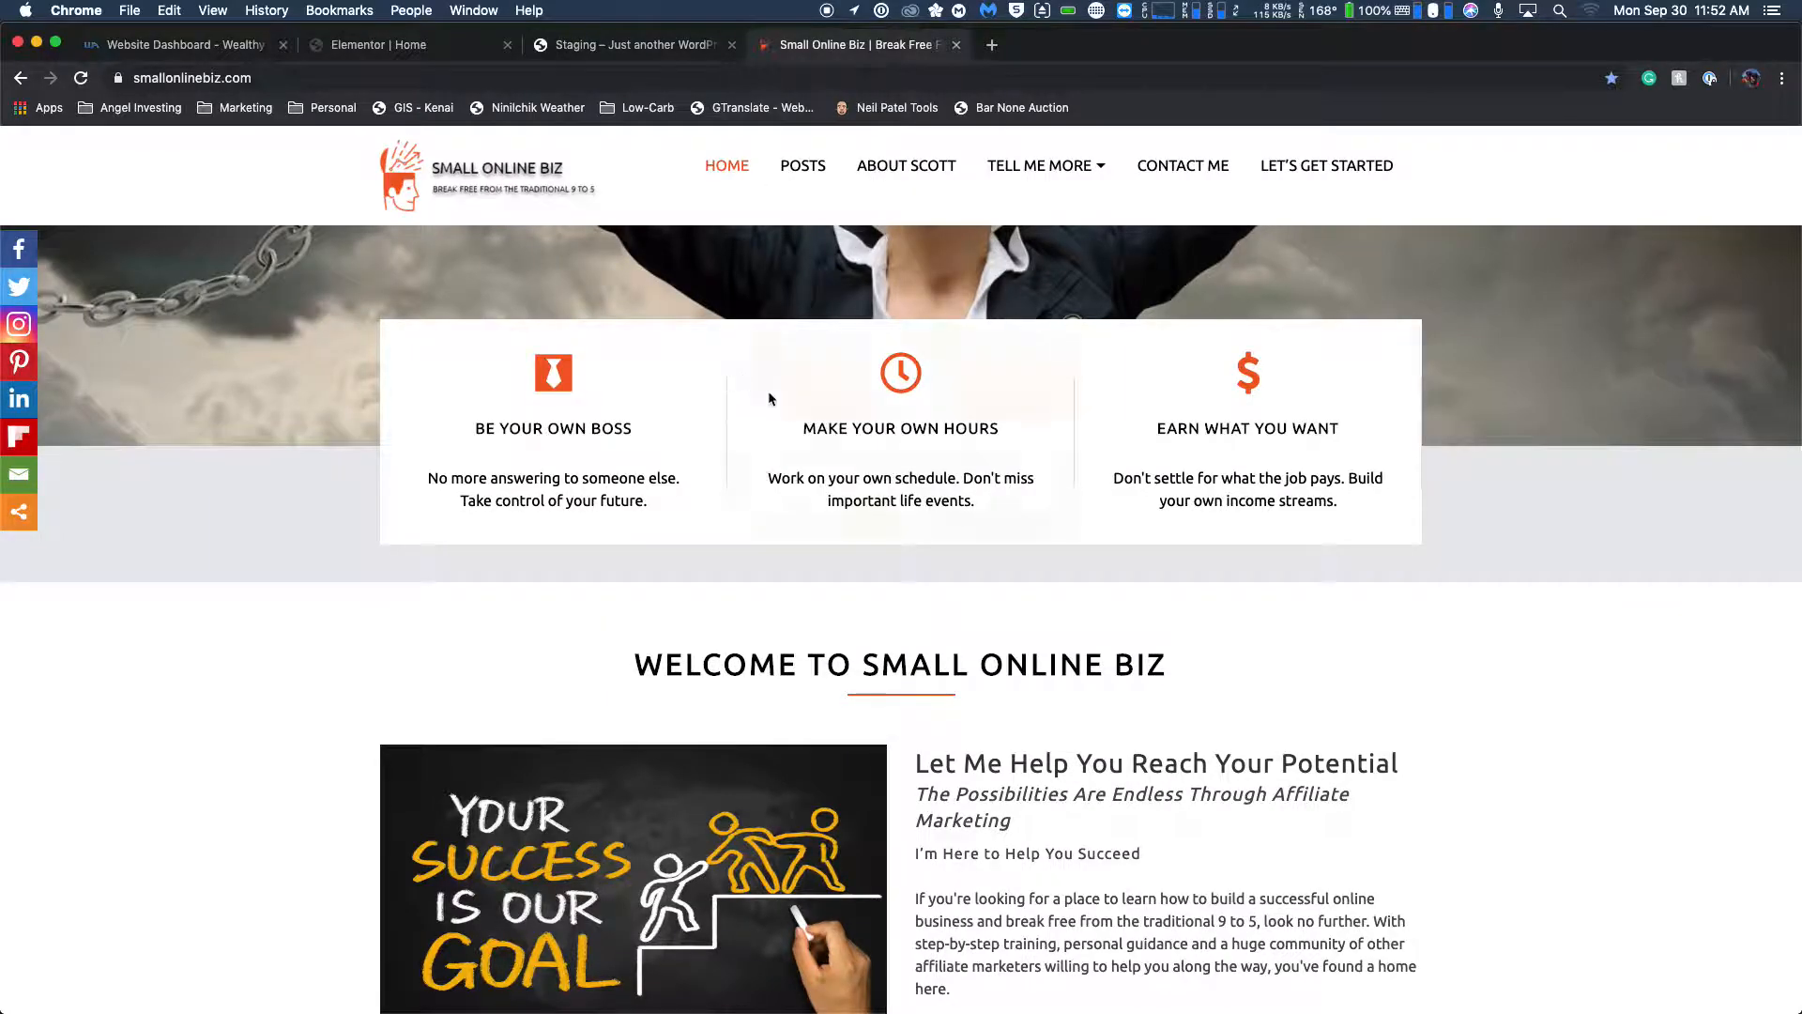
{"action": "left_click", "coordinate": [417, 45]}
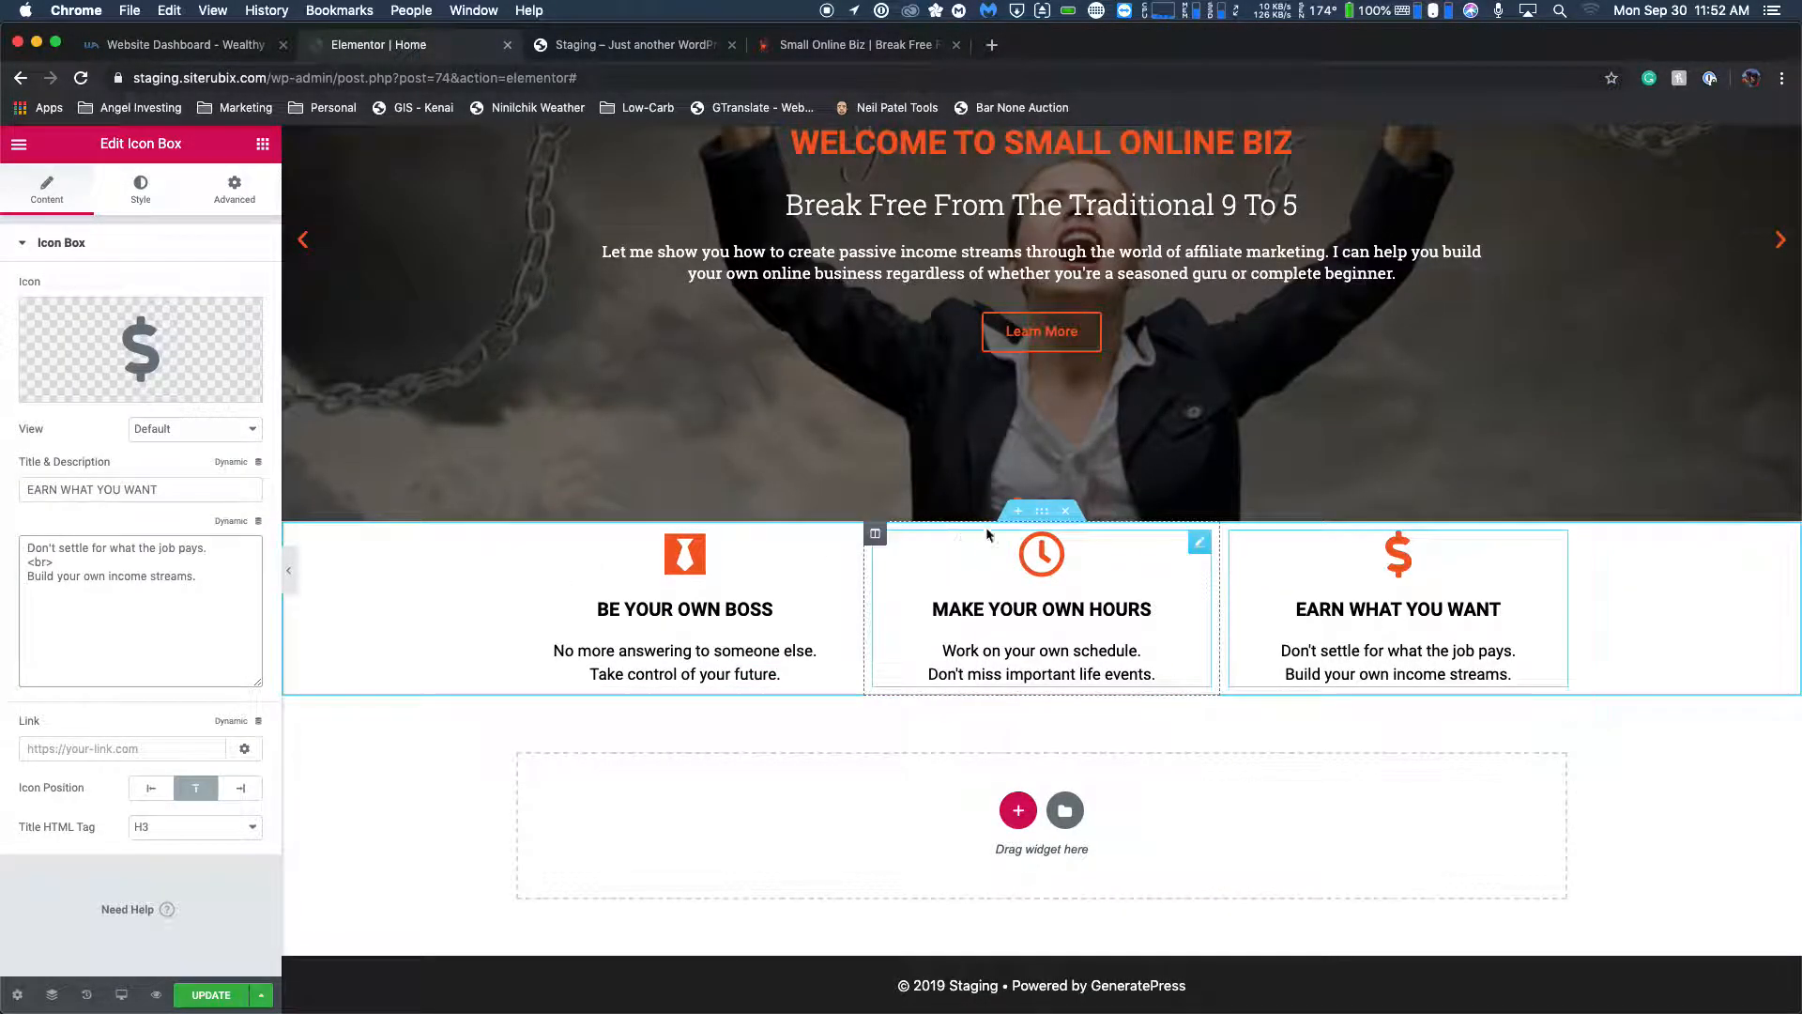
Try raising the Z-index of the feature box section to 4.
{"action": "left_click", "coordinate": [1044, 514]}
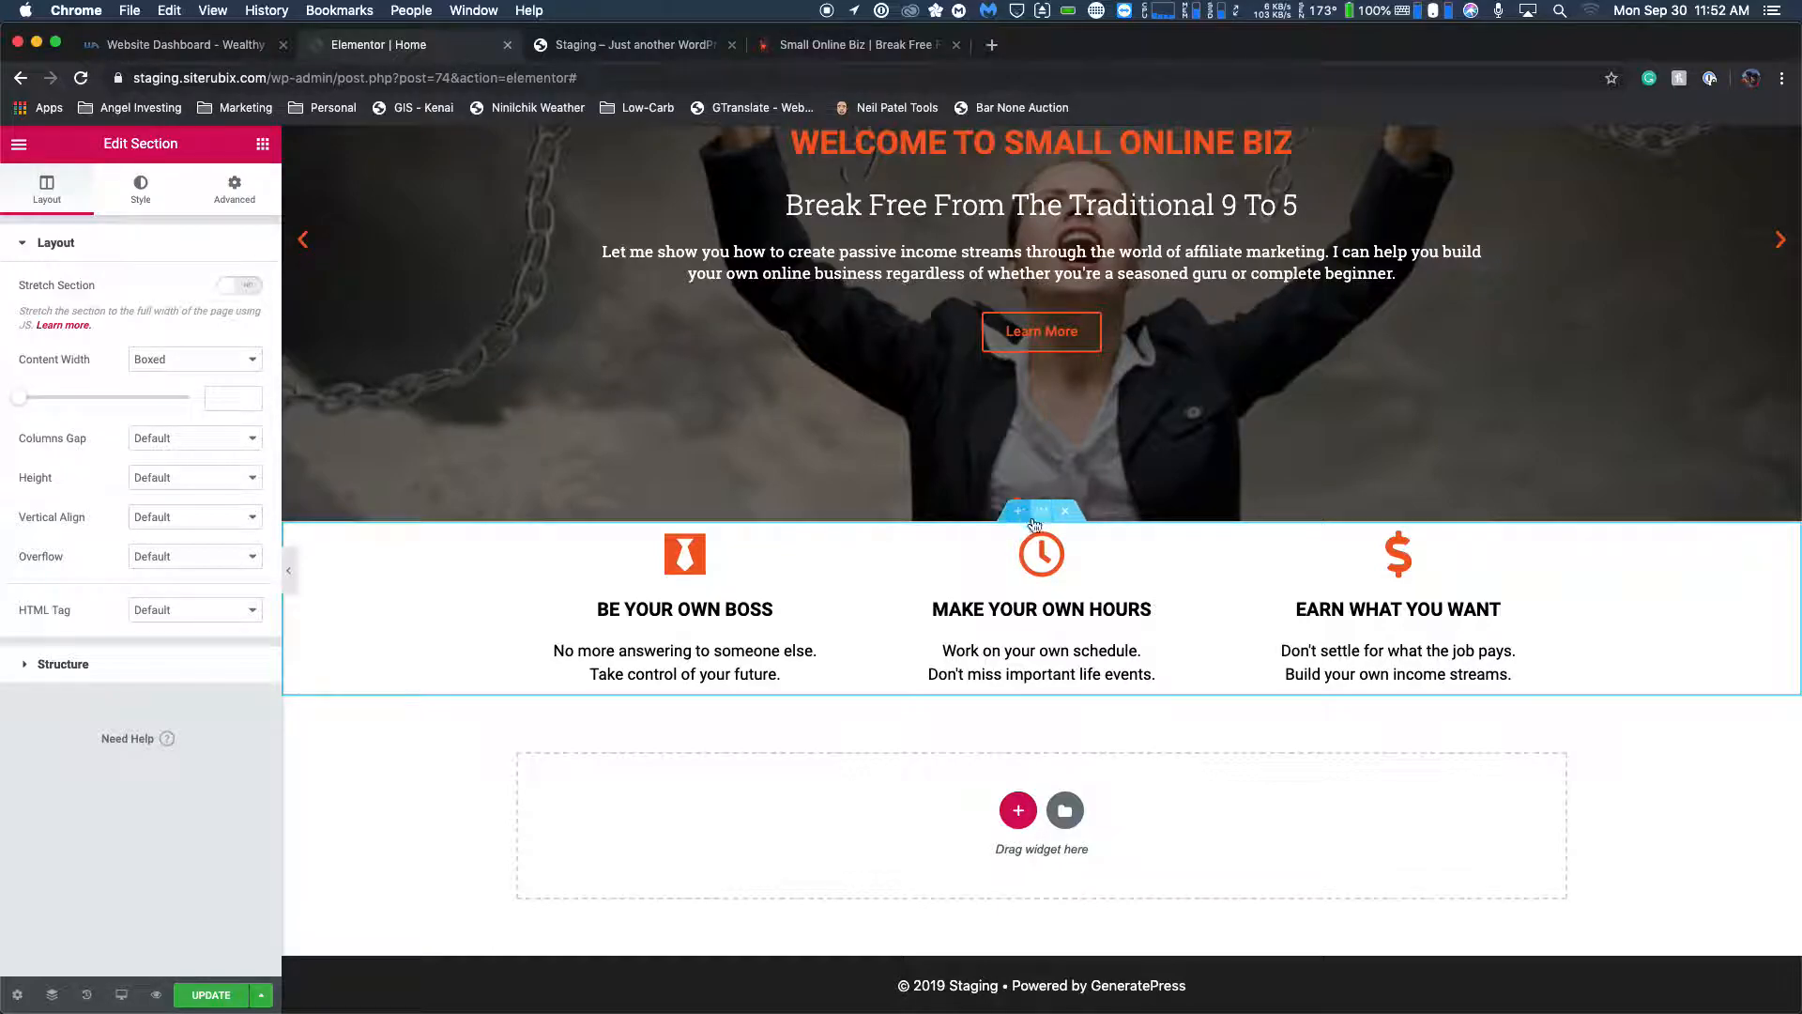
{"action": "left_click", "coordinate": [250, 203]}
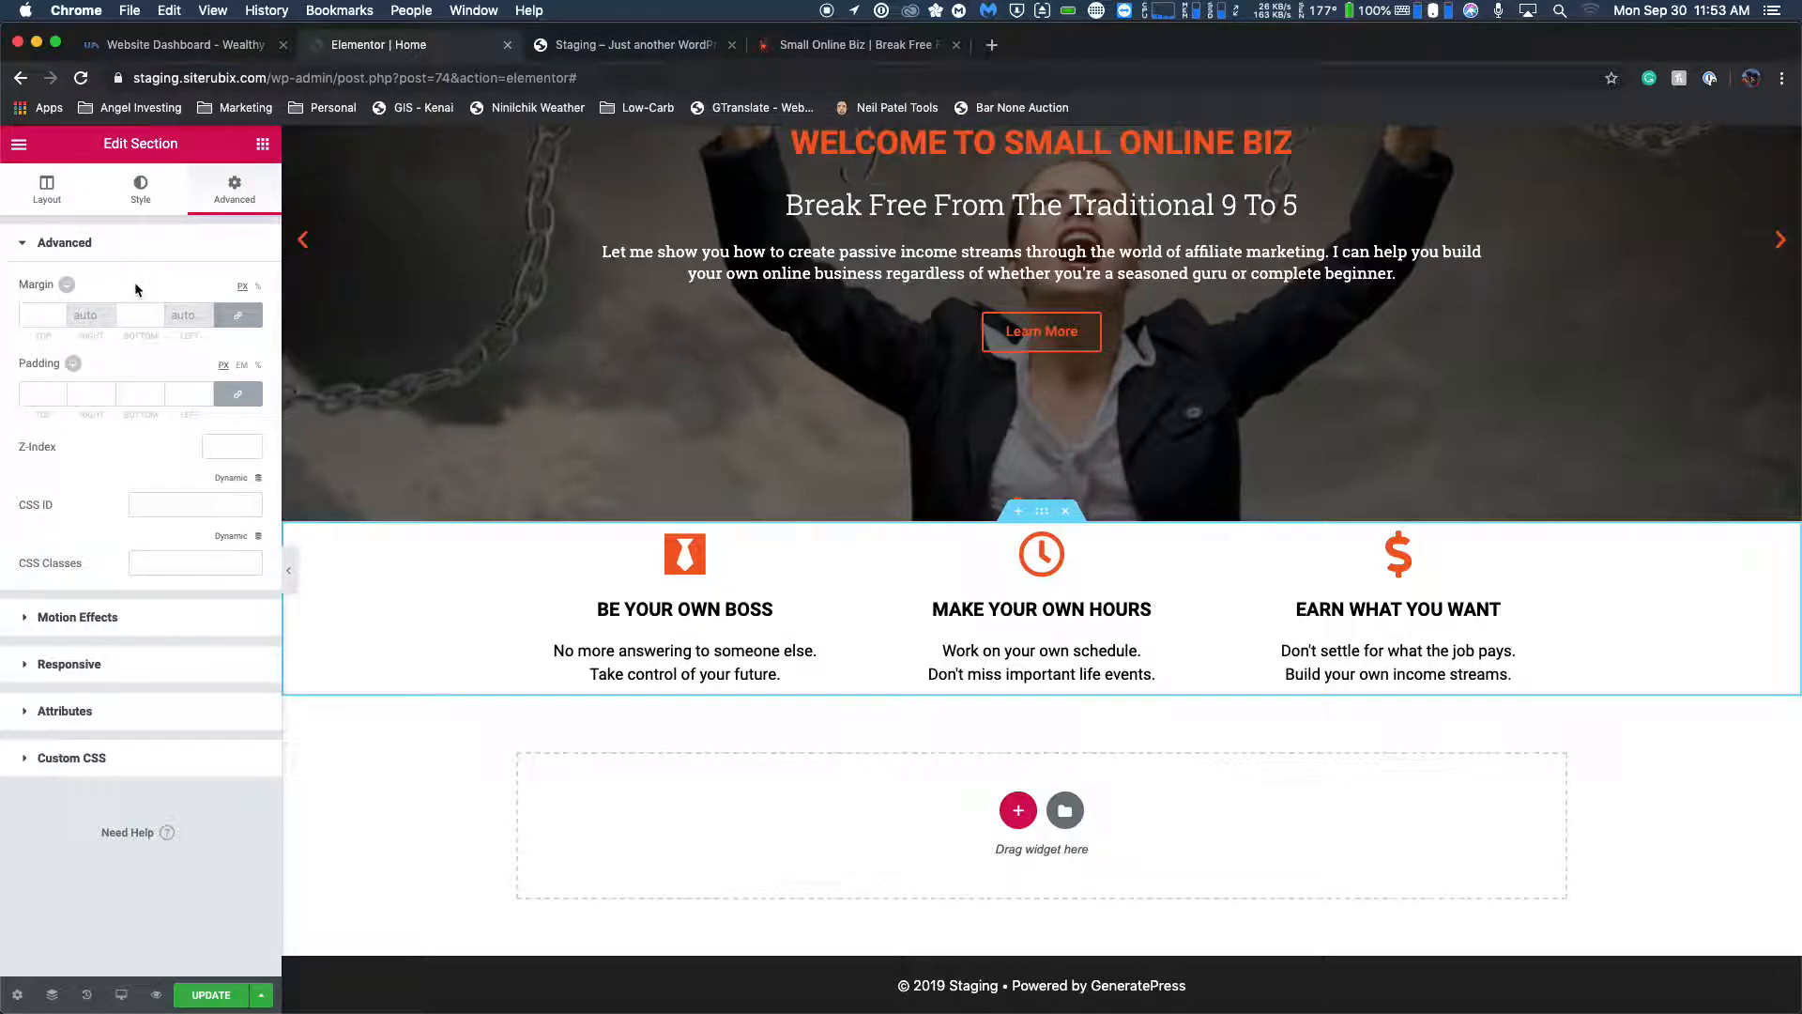
{"action": "left_click", "coordinate": [251, 456]}
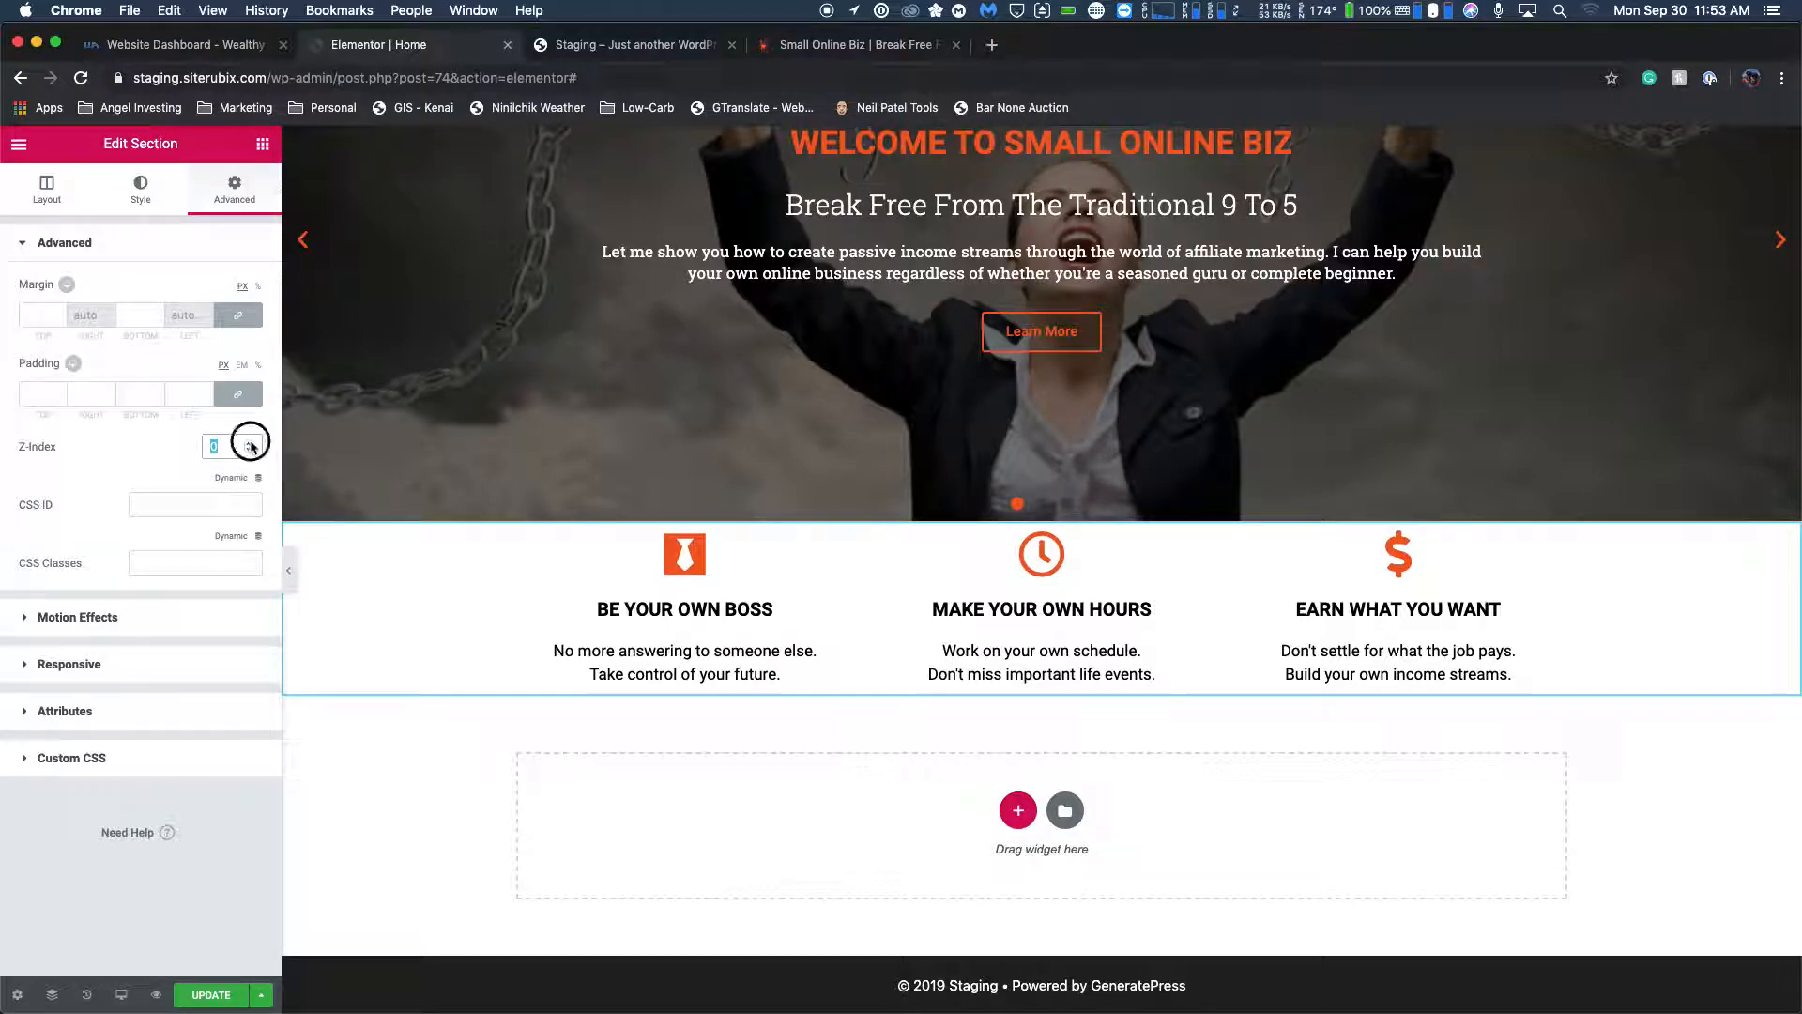
{"action": "left_click", "coordinate": [250, 445]}
{"action": "left_click", "coordinate": [250, 445]}
{"action": "left_click", "coordinate": [249, 444]}
{"action": "left_click", "coordinate": [250, 445]}
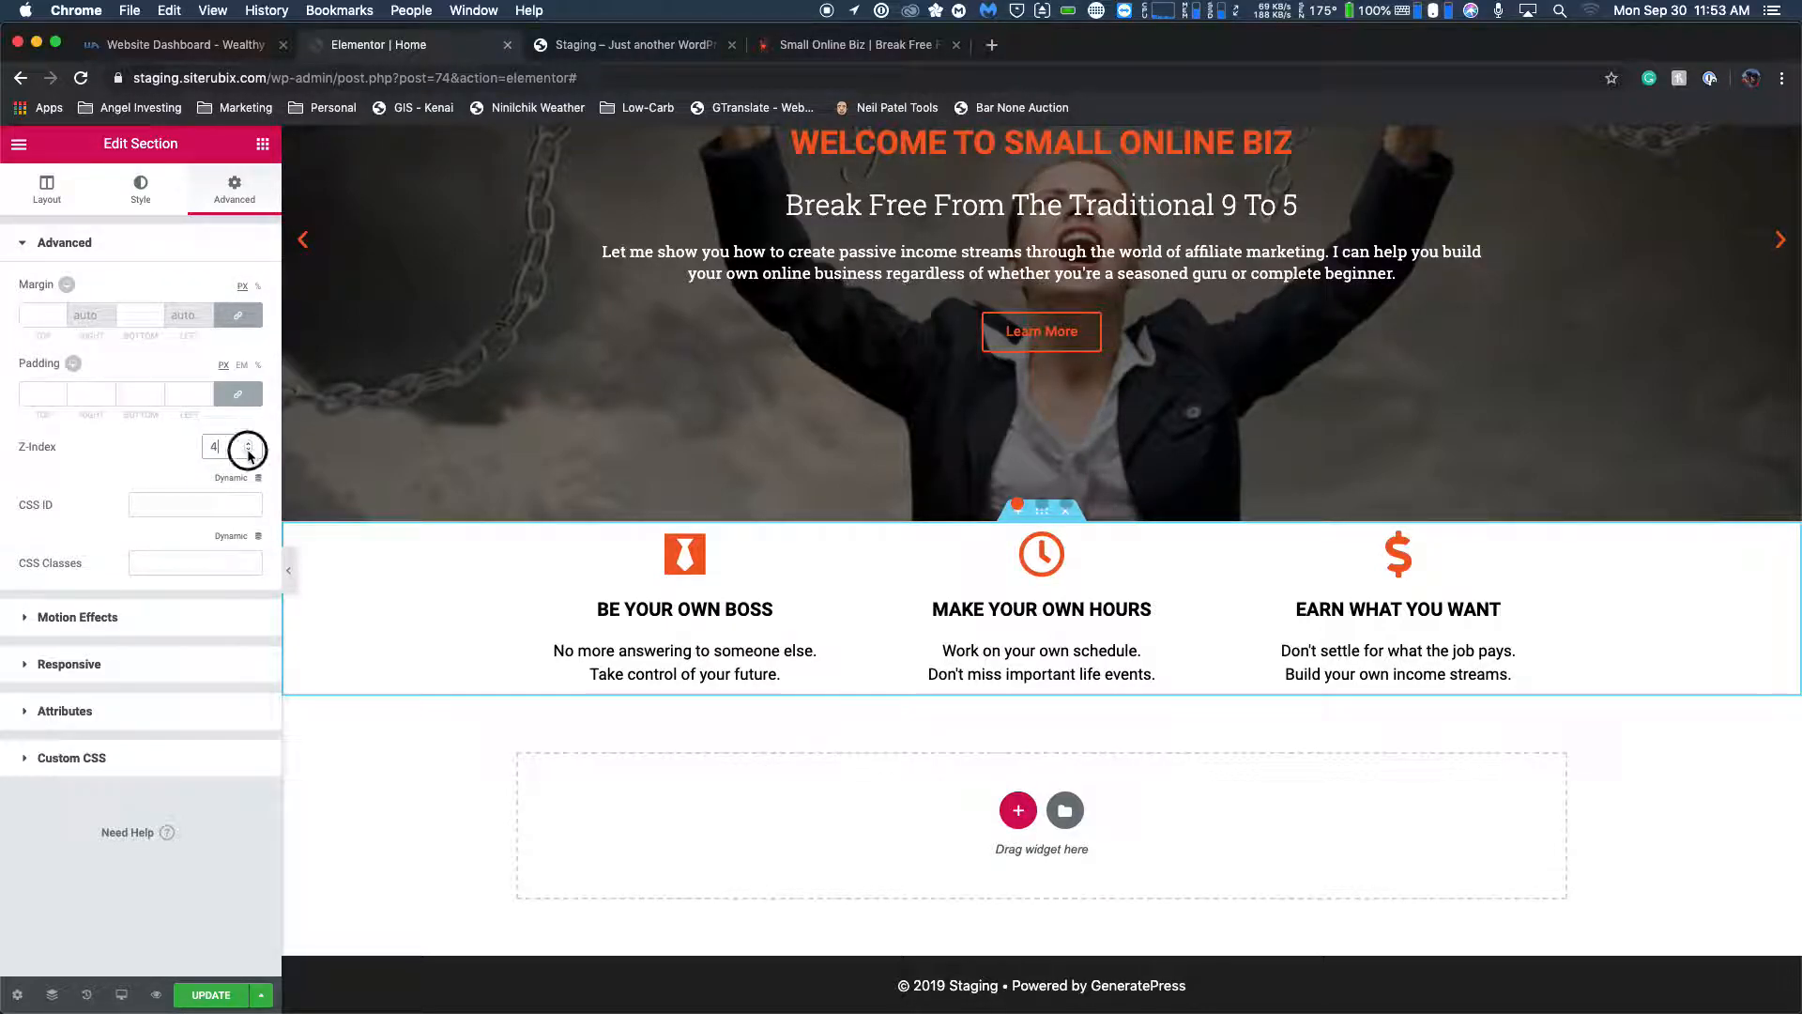
{"action": "left_click", "coordinate": [248, 451]}
{"action": "left_click", "coordinate": [247, 450]}
{"action": "left_click", "coordinate": [248, 451]}
{"action": "left_click", "coordinate": [248, 450]}
Try a negative top and bottom margin of about -13 px on the feature box section and clear it.
{"action": "left_click", "coordinate": [47, 315]}
{"action": "left_click", "coordinate": [60, 320]}
{"action": "left_click", "coordinate": [60, 320]}
{"action": "left_click", "coordinate": [60, 320]}
{"action": "left_click", "coordinate": [60, 320]}
{"action": "left_click", "coordinate": [60, 320]}
{"action": "left_click", "coordinate": [60, 320]}
{"action": "left_click", "coordinate": [60, 320]}
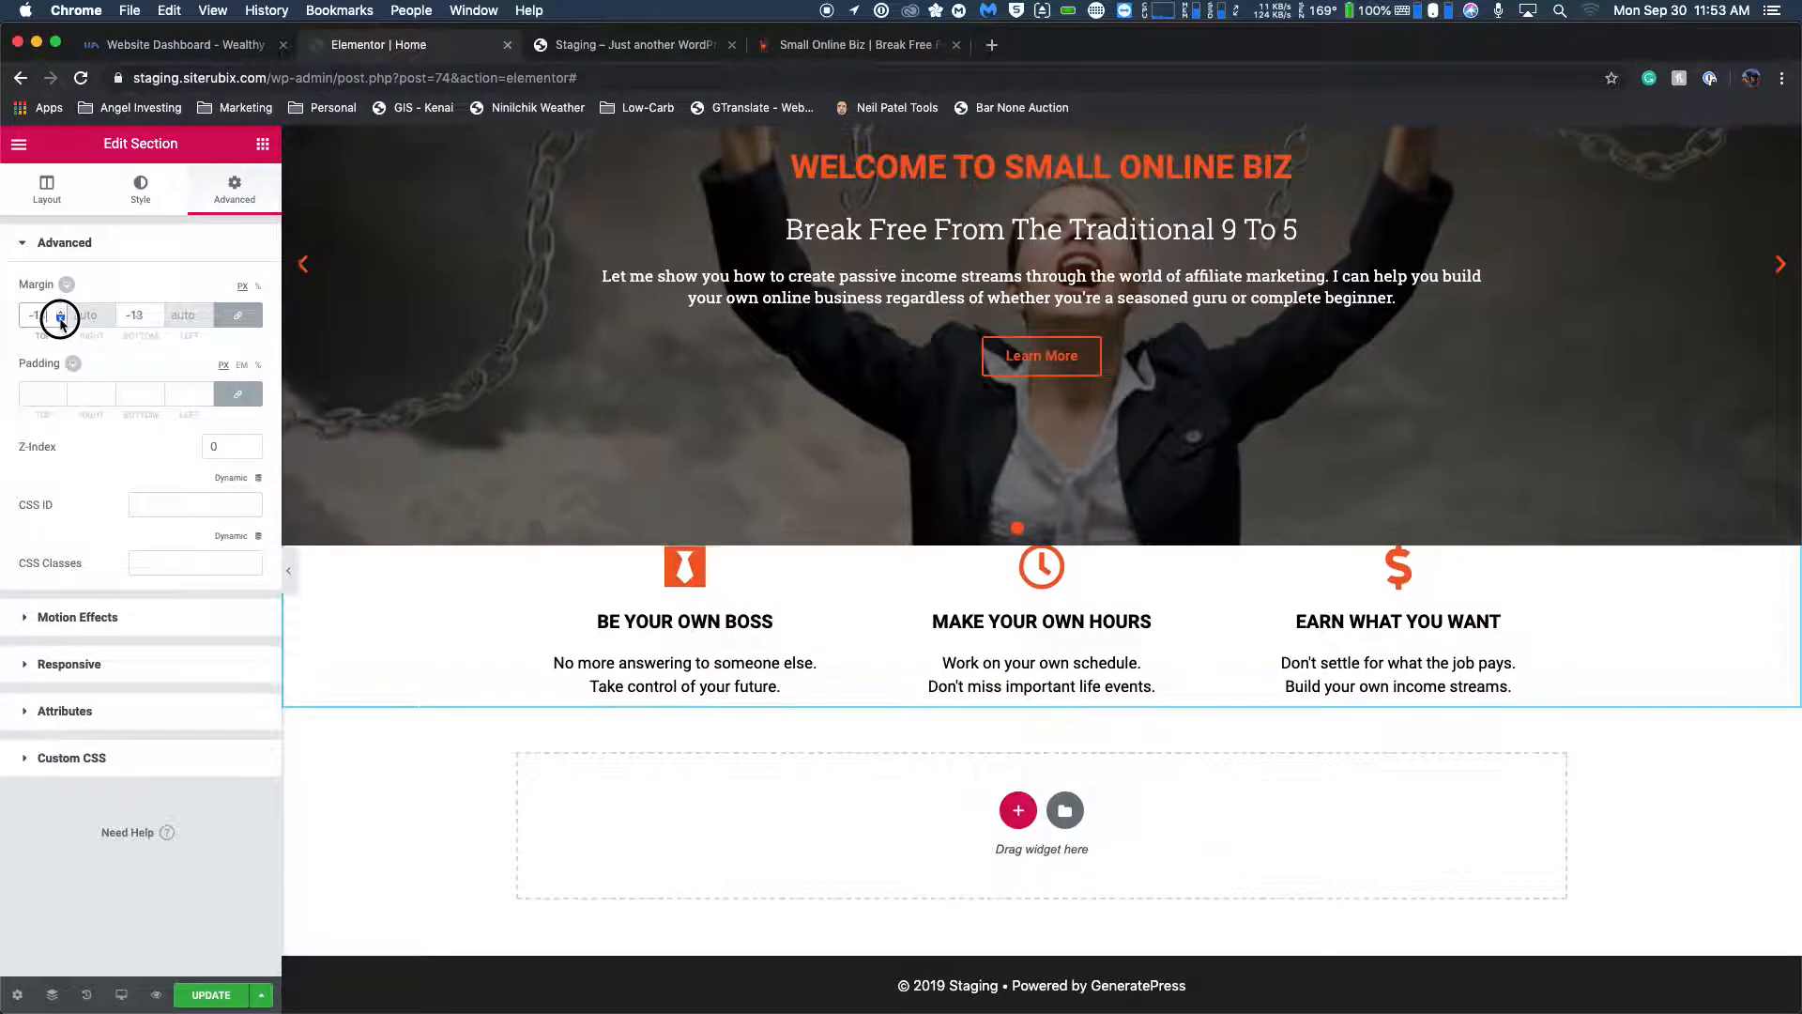
{"action": "double_click", "coordinate": [39, 318]}
{"action": "key", "text": "BackSpace"}
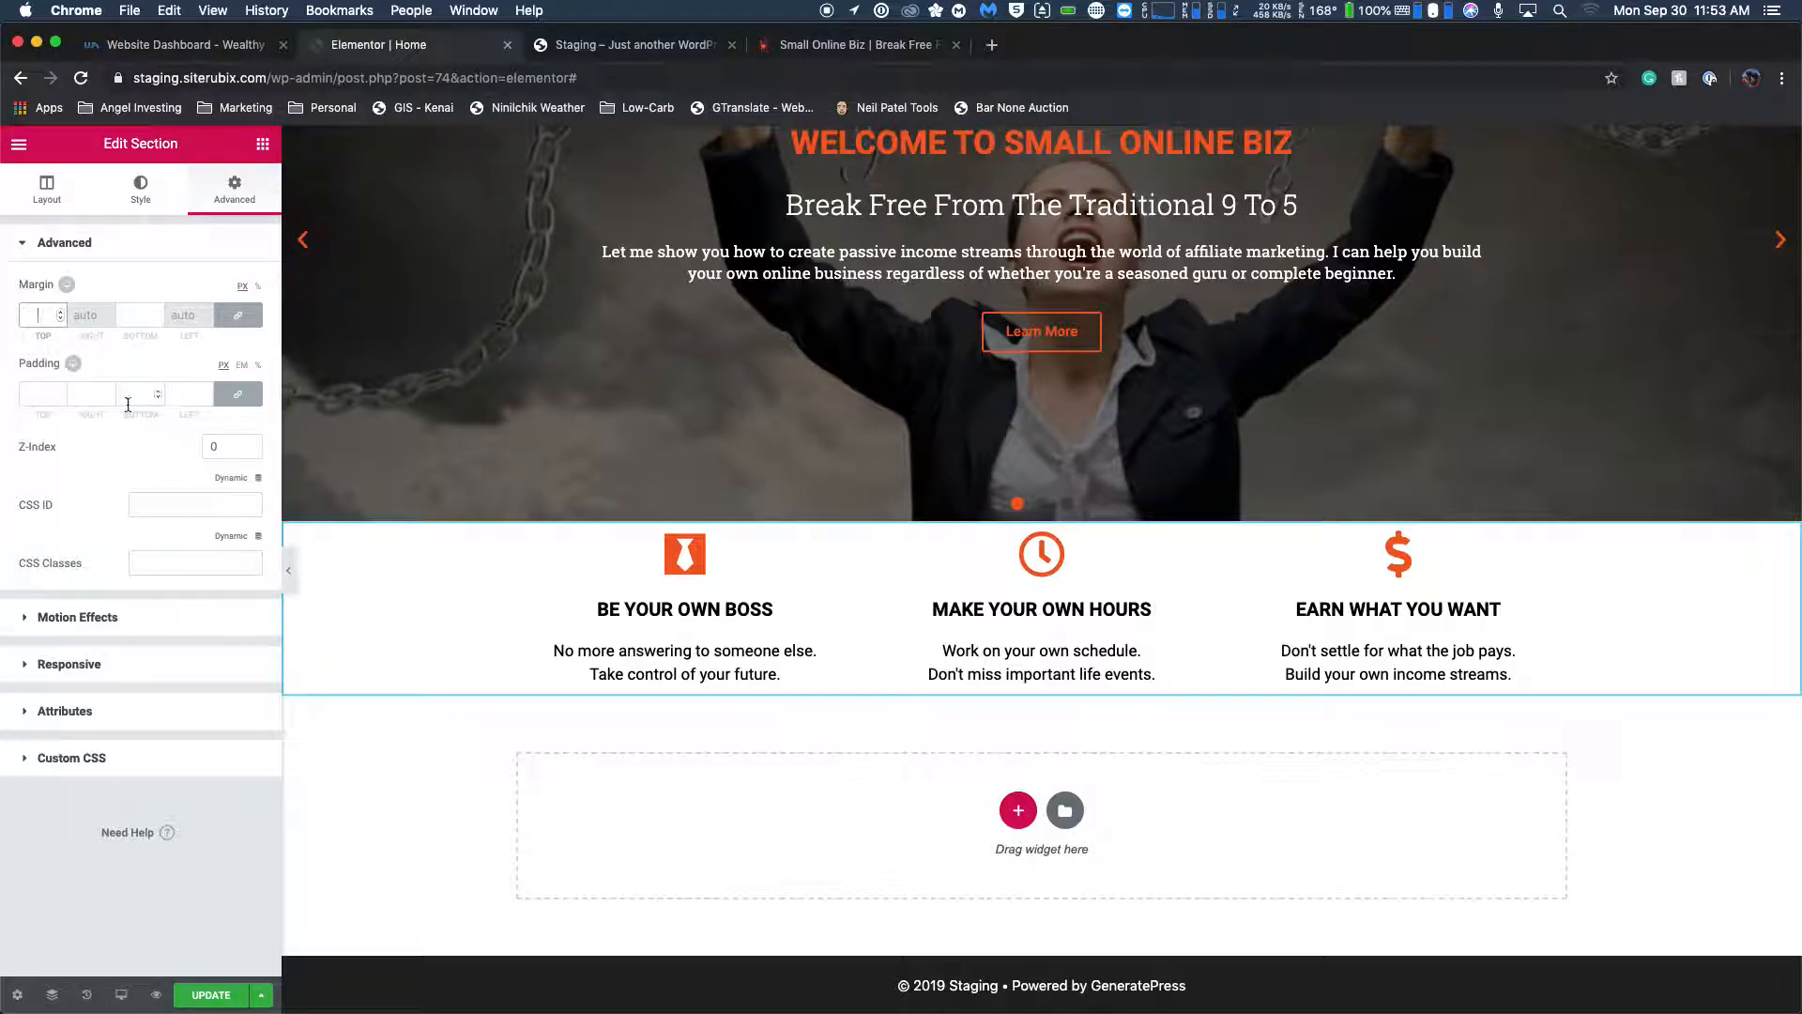
Try a Z-index of -1 on the feature box section.
{"action": "left_click", "coordinate": [251, 455]}
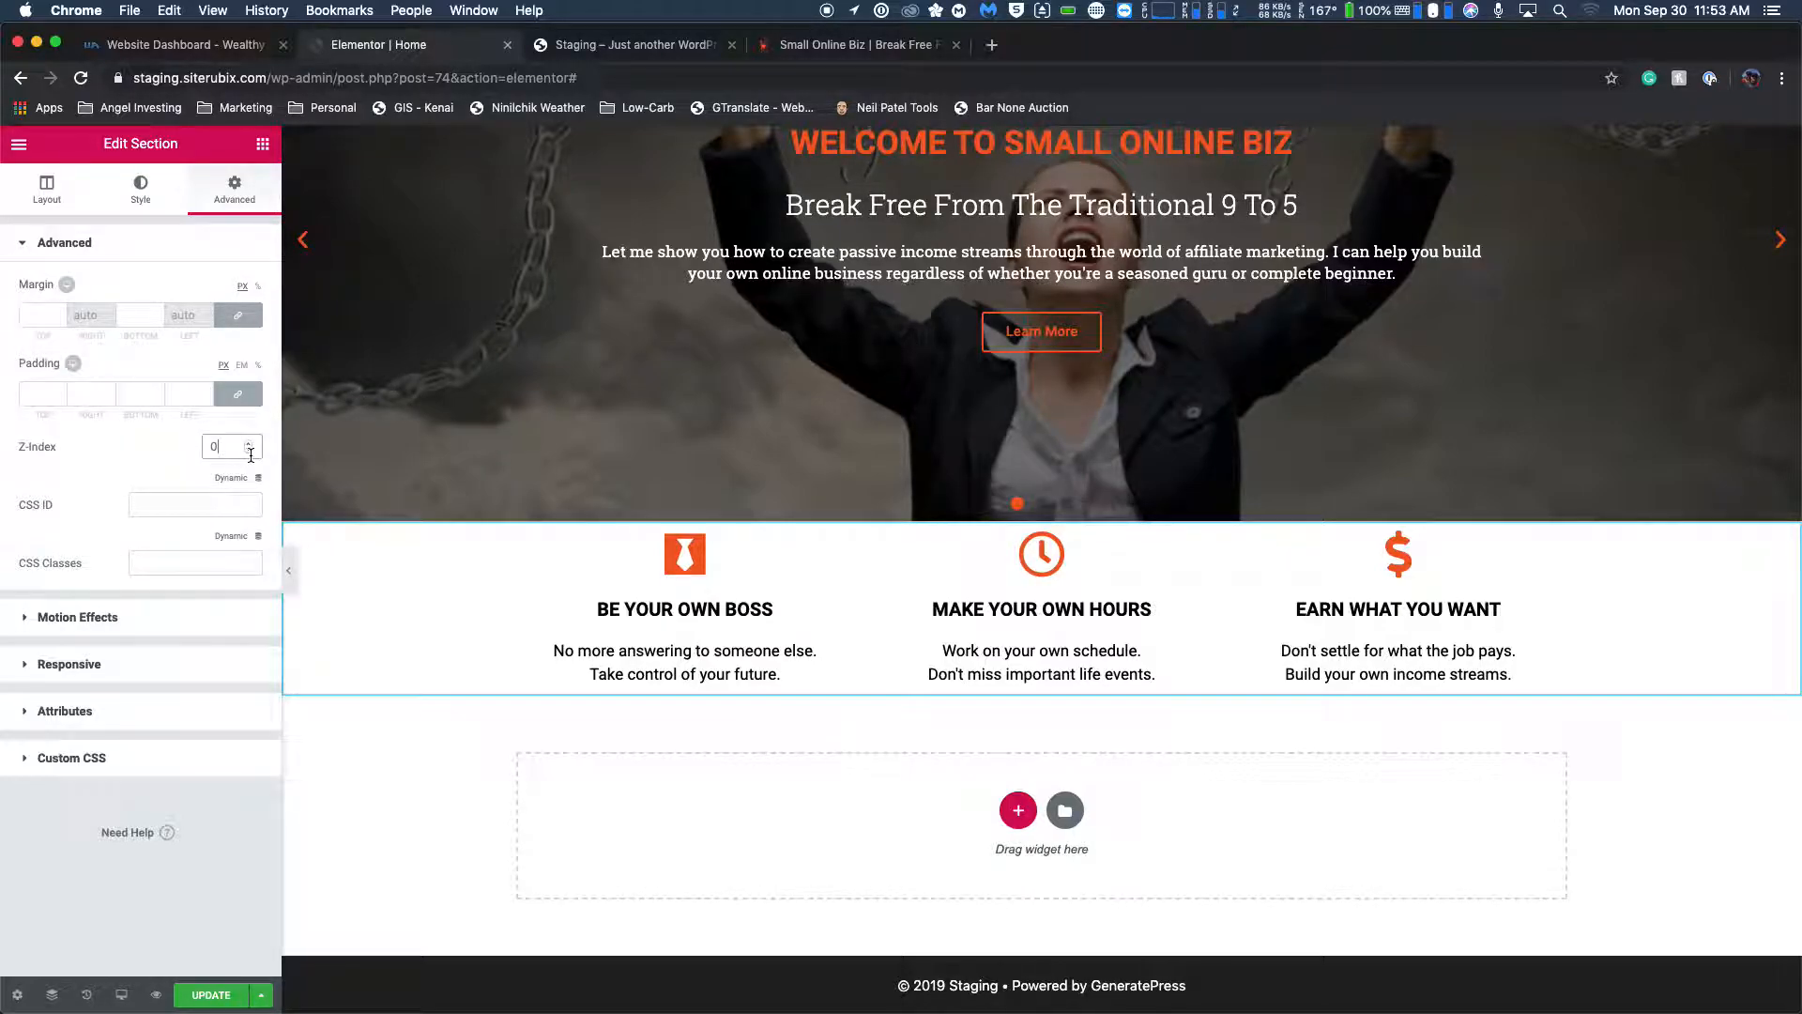
{"action": "key", "text": "BackSpace"}
{"action": "type", "text": "-1"}
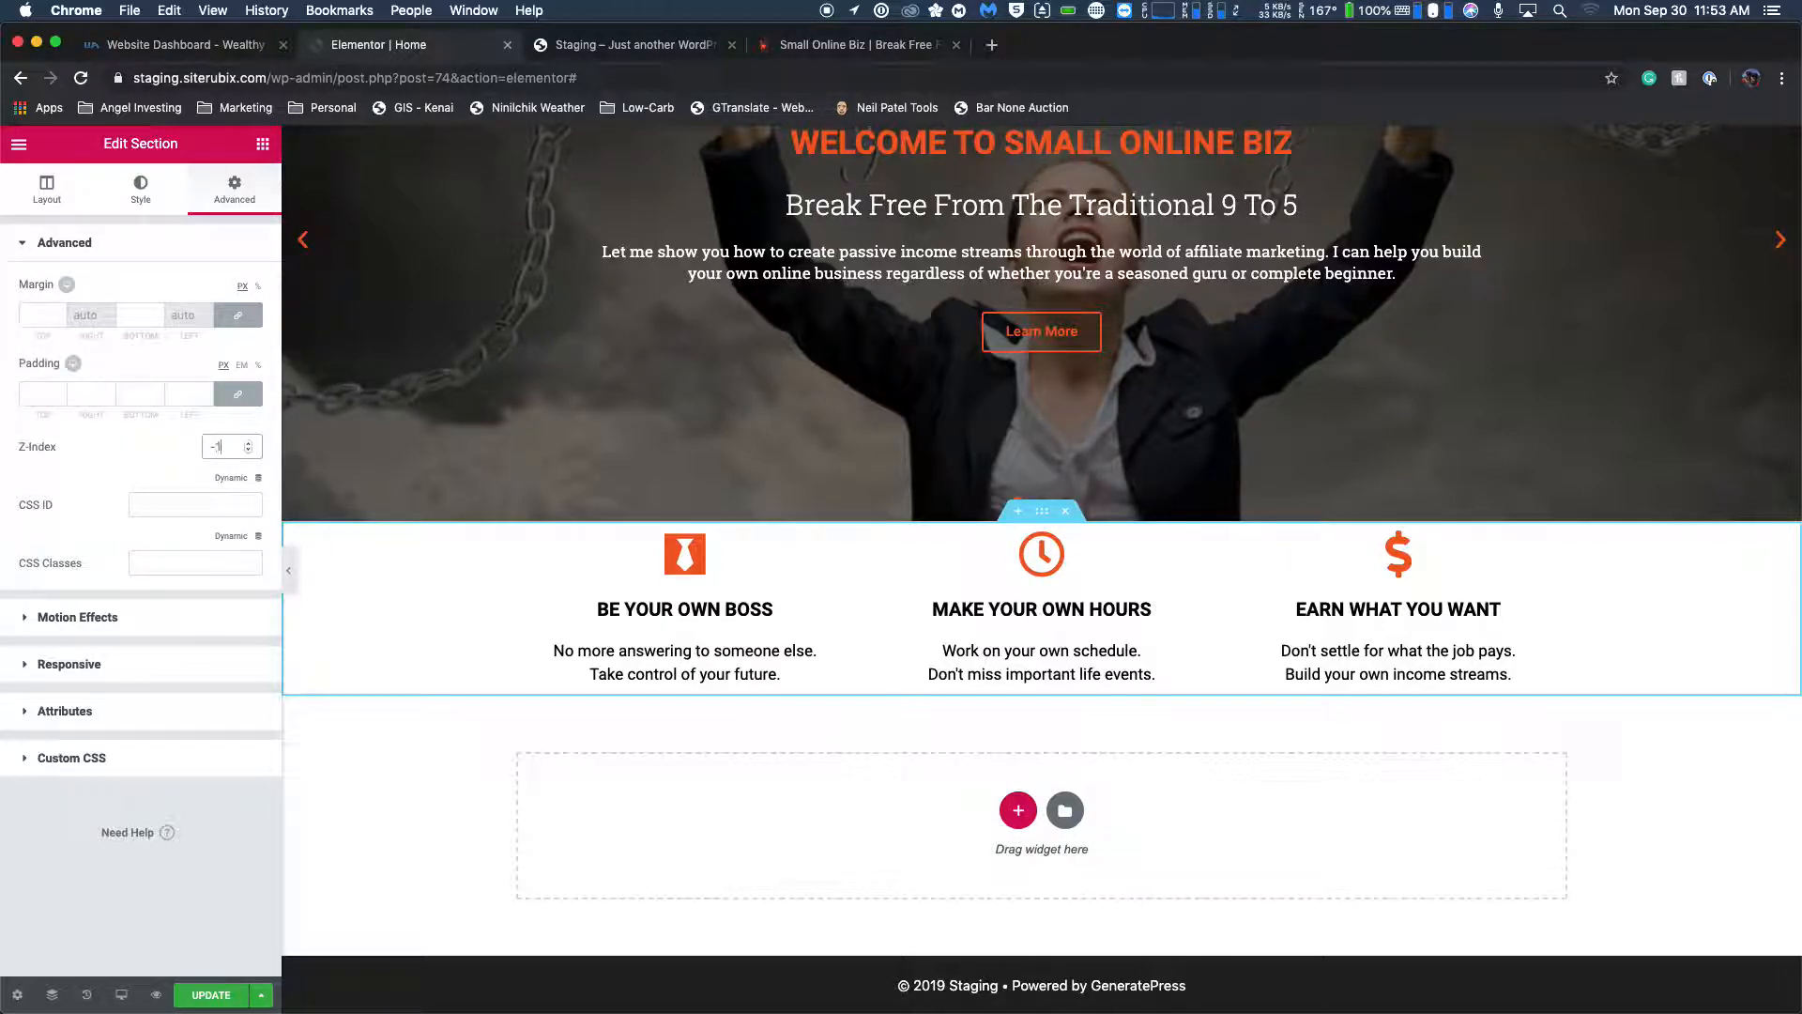
{"action": "key", "text": "Tab"}
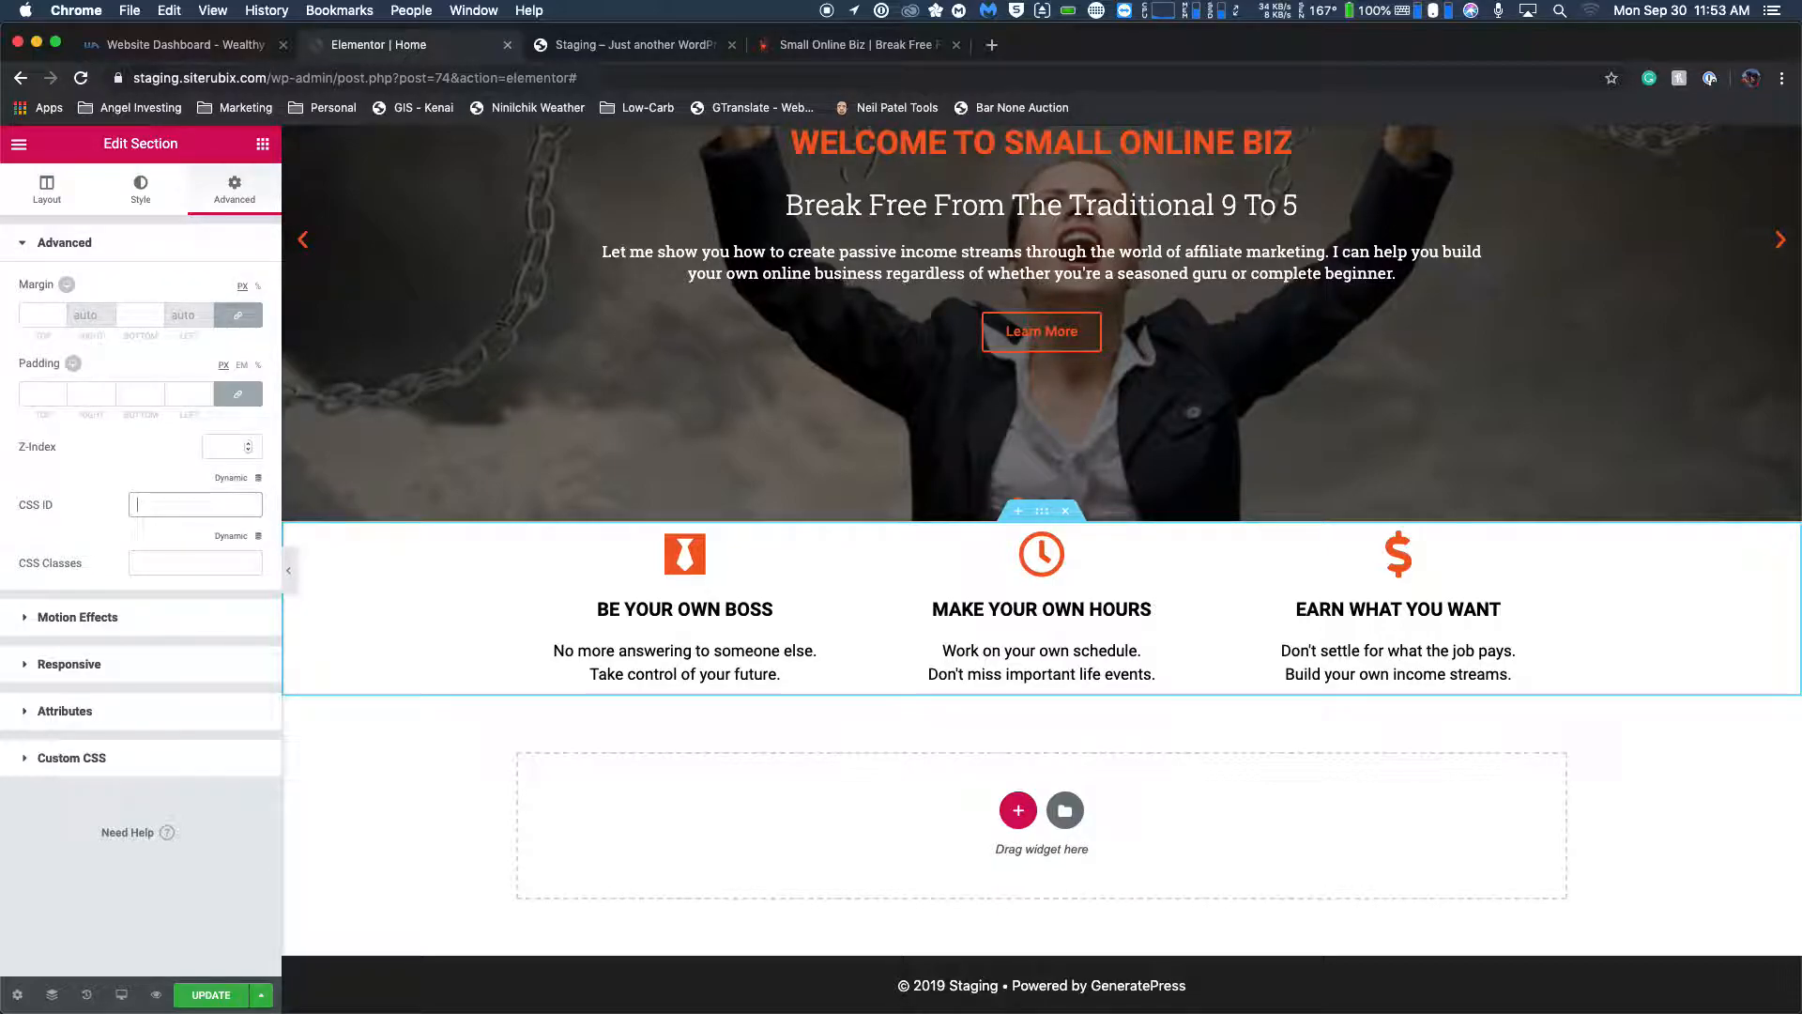
{"action": "key", "text": "Tab"}
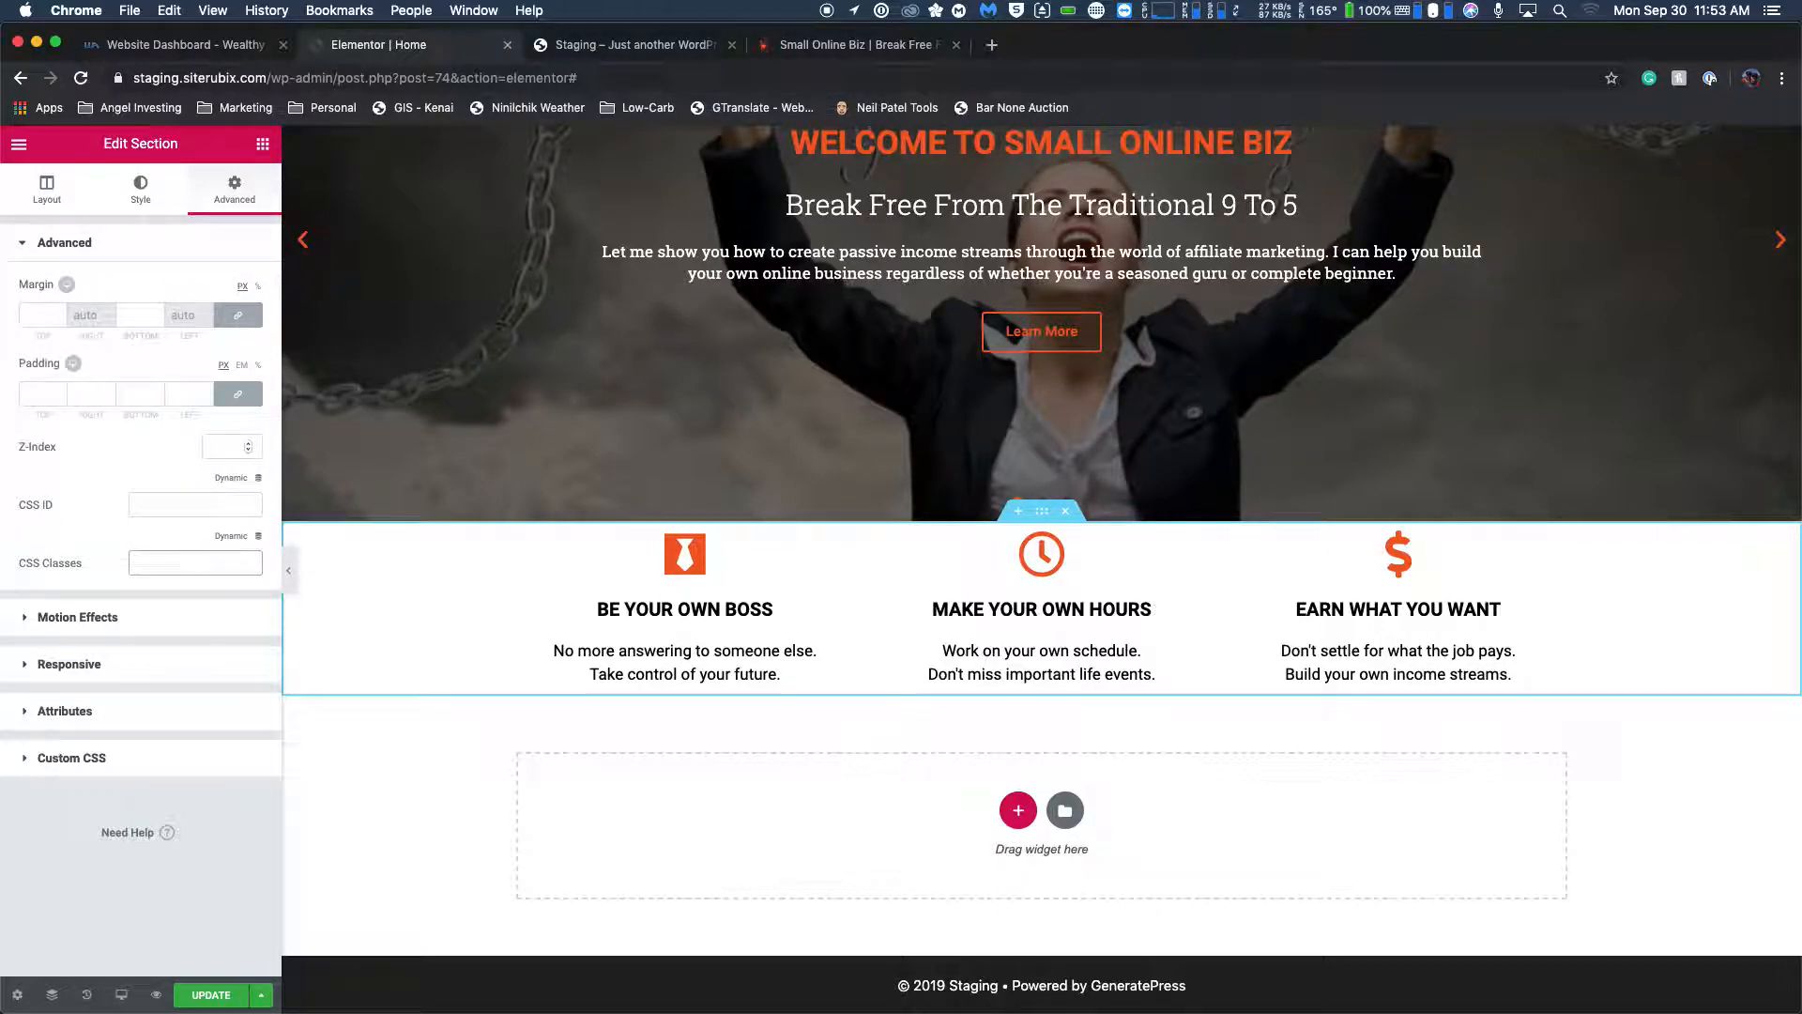
{"action": "key", "text": "shift+Tab"}
{"action": "key", "text": "shift+Tab"}
{"action": "key", "text": "shift+Tab"}
Try a linked padding of about -15 px on all sides of the feature box section and clear it.
{"action": "left_click", "coordinate": [42, 398]}
{"action": "left_click", "coordinate": [60, 398]}
{"action": "left_click", "coordinate": [60, 398]}
{"action": "left_click", "coordinate": [60, 398]}
{"action": "left_click", "coordinate": [60, 398]}
{"action": "left_click", "coordinate": [60, 397]}
{"action": "left_click", "coordinate": [61, 398]}
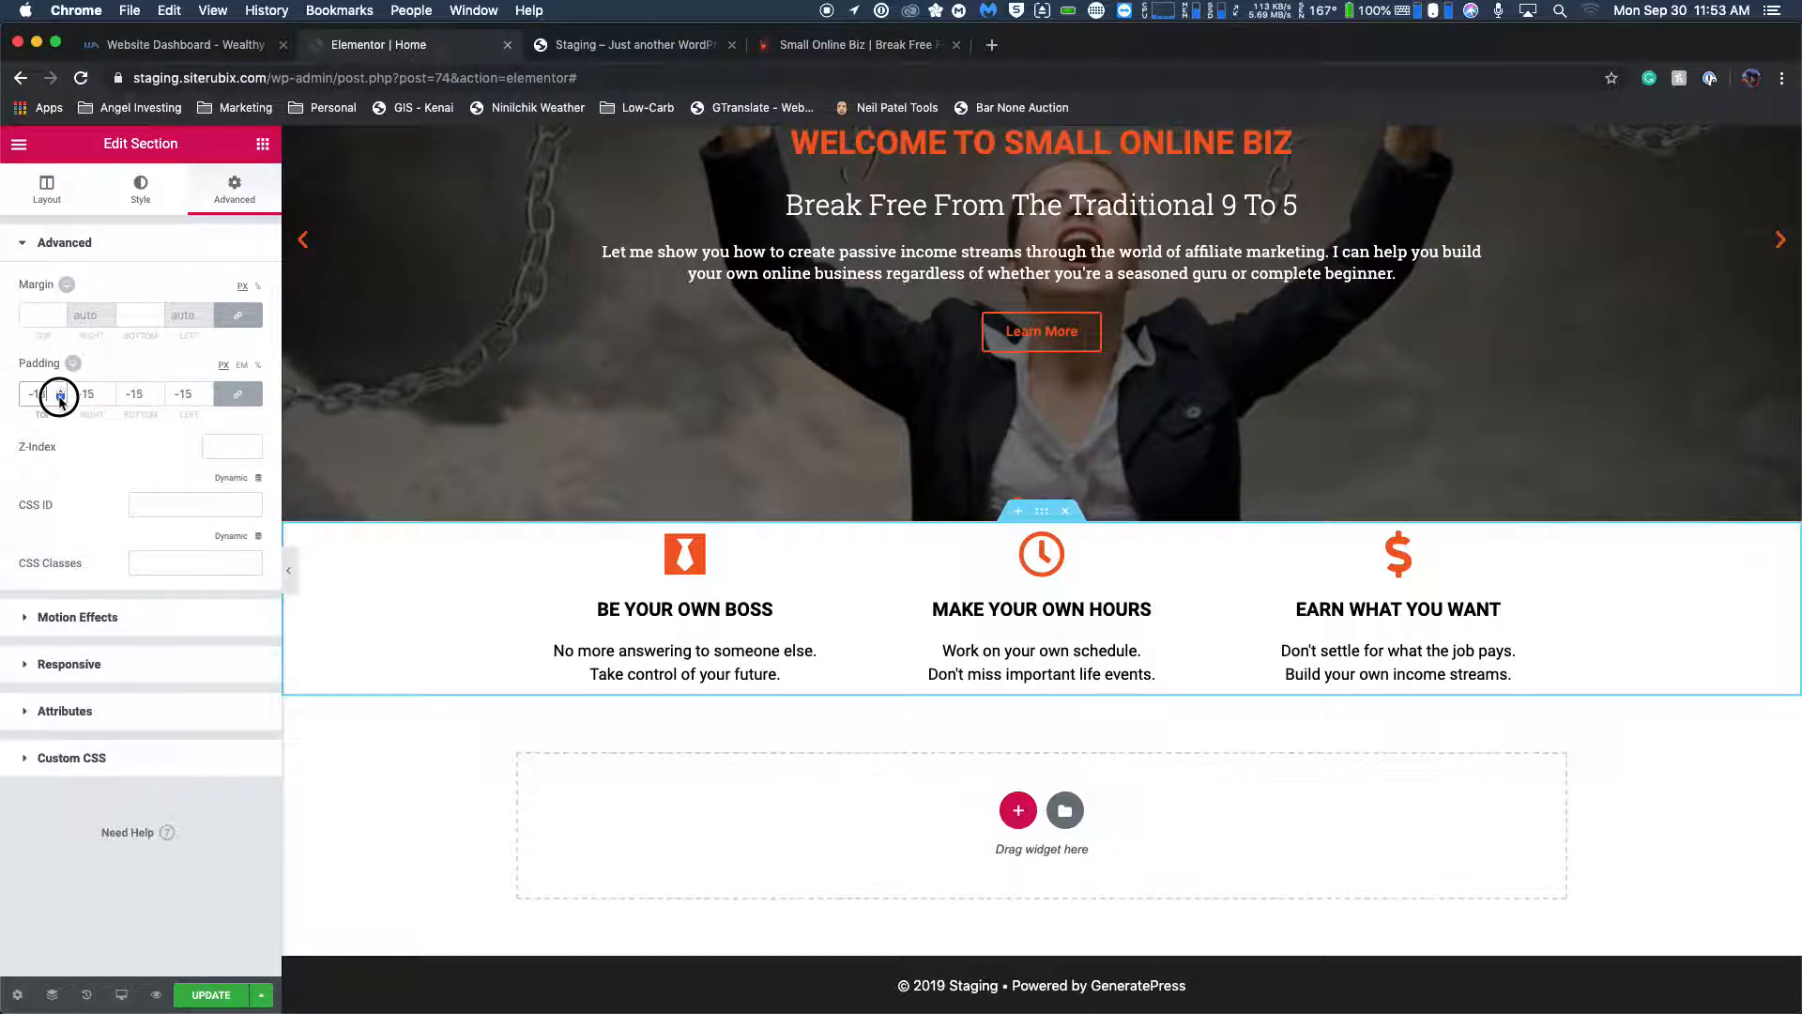
{"action": "left_click", "coordinate": [47, 399]}
{"action": "double_click", "coordinate": [47, 399]}
{"action": "key", "text": "BackSpace"}
Retry a negative linked margin of about -8 px on the feature box section and clear it again.
{"action": "left_click", "coordinate": [59, 319]}
{"action": "left_click", "coordinate": [59, 319]}
{"action": "left_click", "coordinate": [60, 319]}
{"action": "left_click", "coordinate": [59, 320]}
{"action": "left_click", "coordinate": [59, 319]}
{"action": "left_click", "coordinate": [59, 319]}
{"action": "left_click", "coordinate": [59, 319]}
{"action": "left_click", "coordinate": [59, 320]}
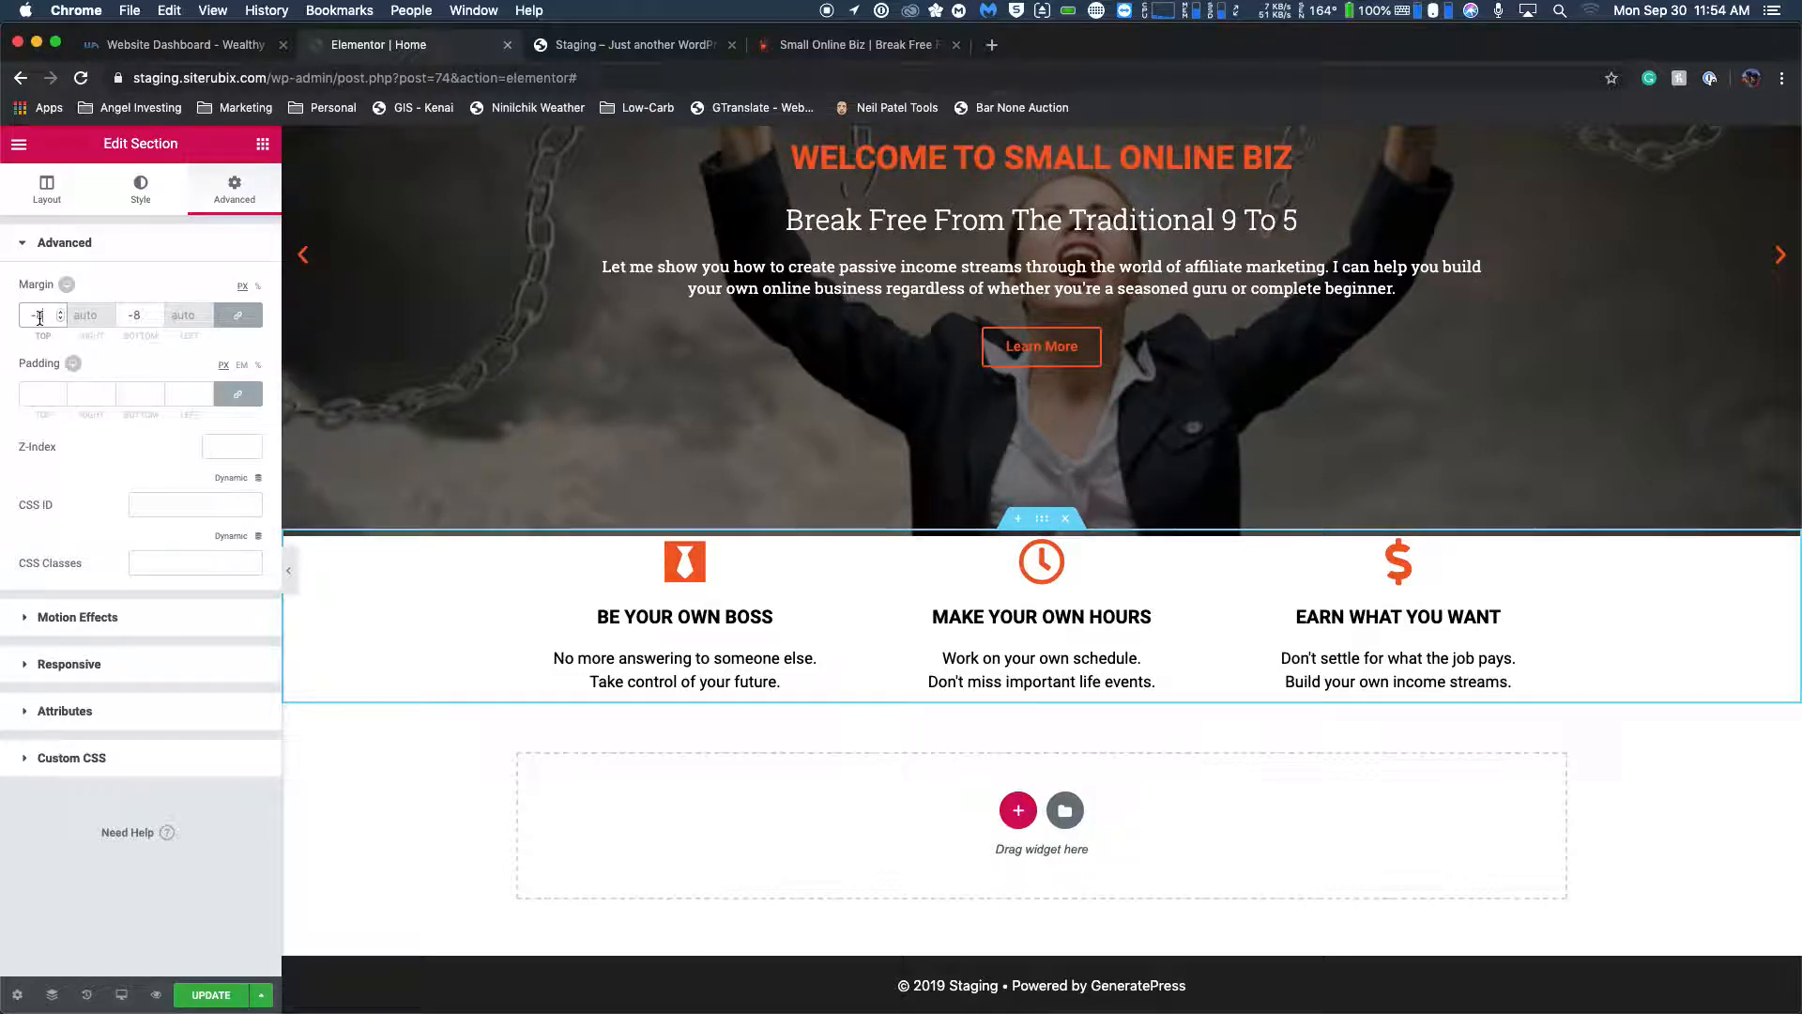
{"action": "double_click", "coordinate": [39, 316]}
{"action": "key", "text": "BackSpace"}
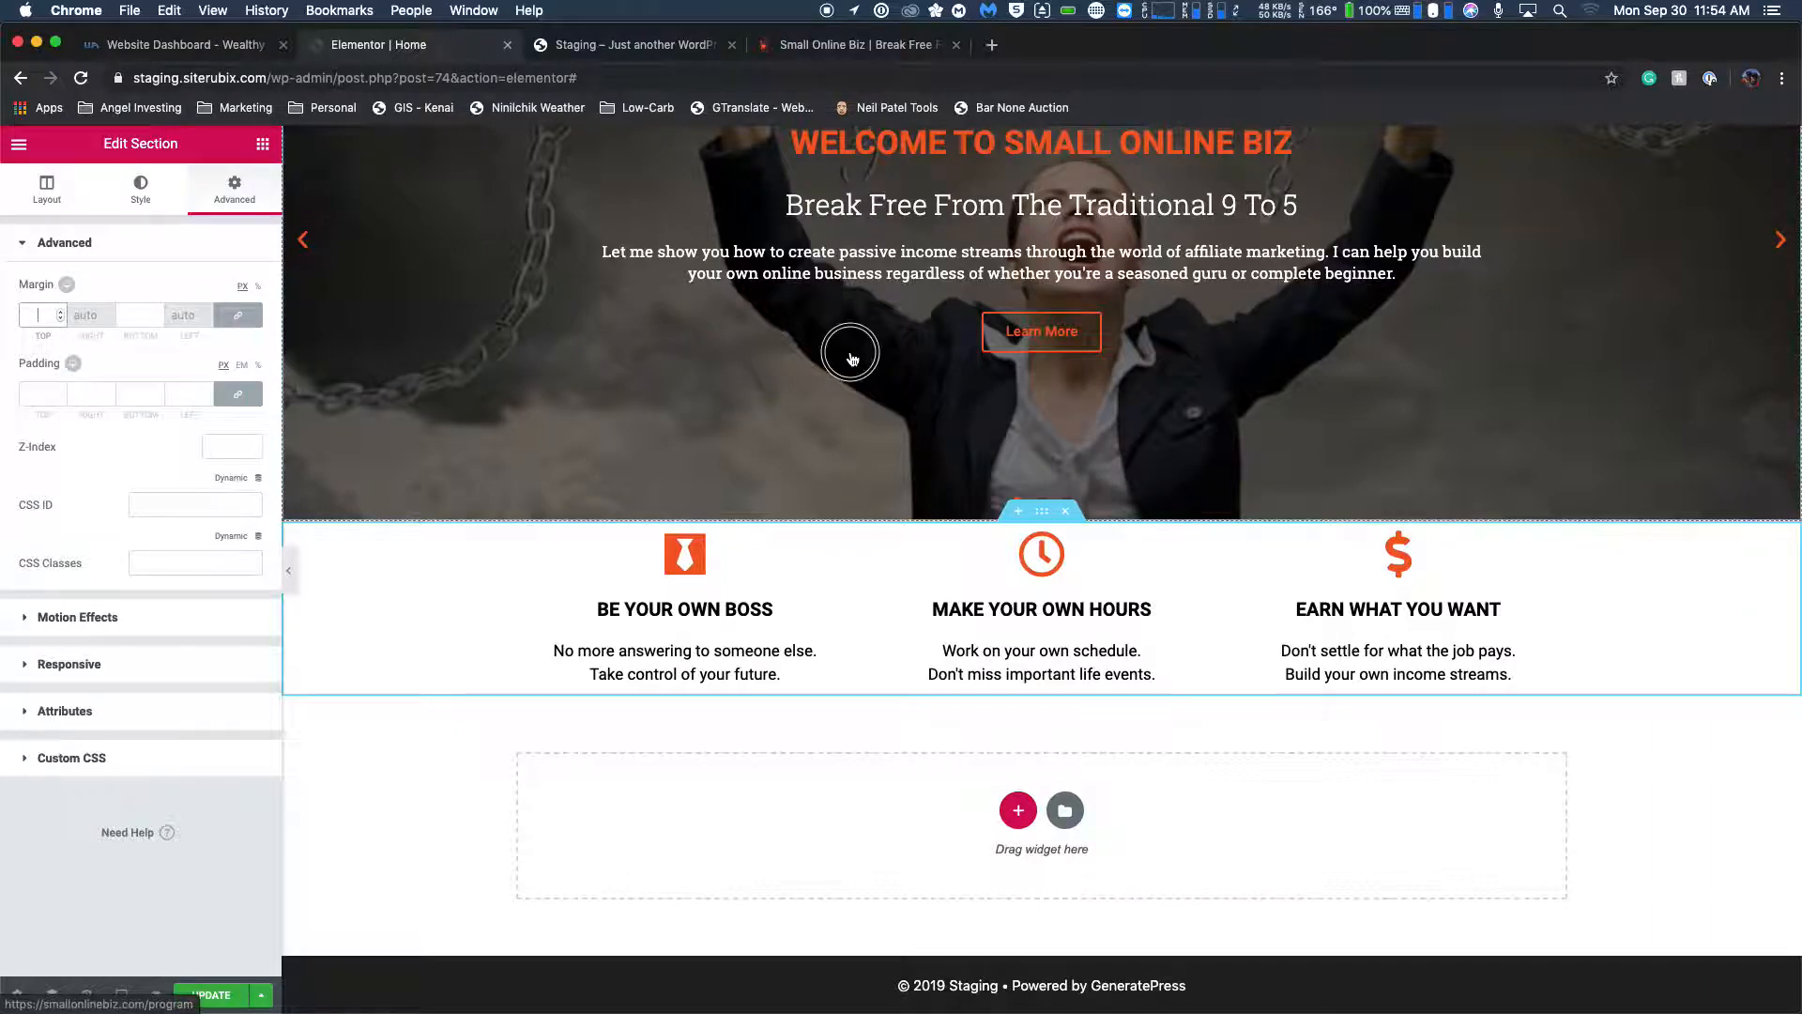
Try margins of 2 px and about -7 px above and below the slider section and clear them.
{"action": "scroll", "coordinate": [860, 366], "scroll_direction": "up", "scroll_amount": 3}
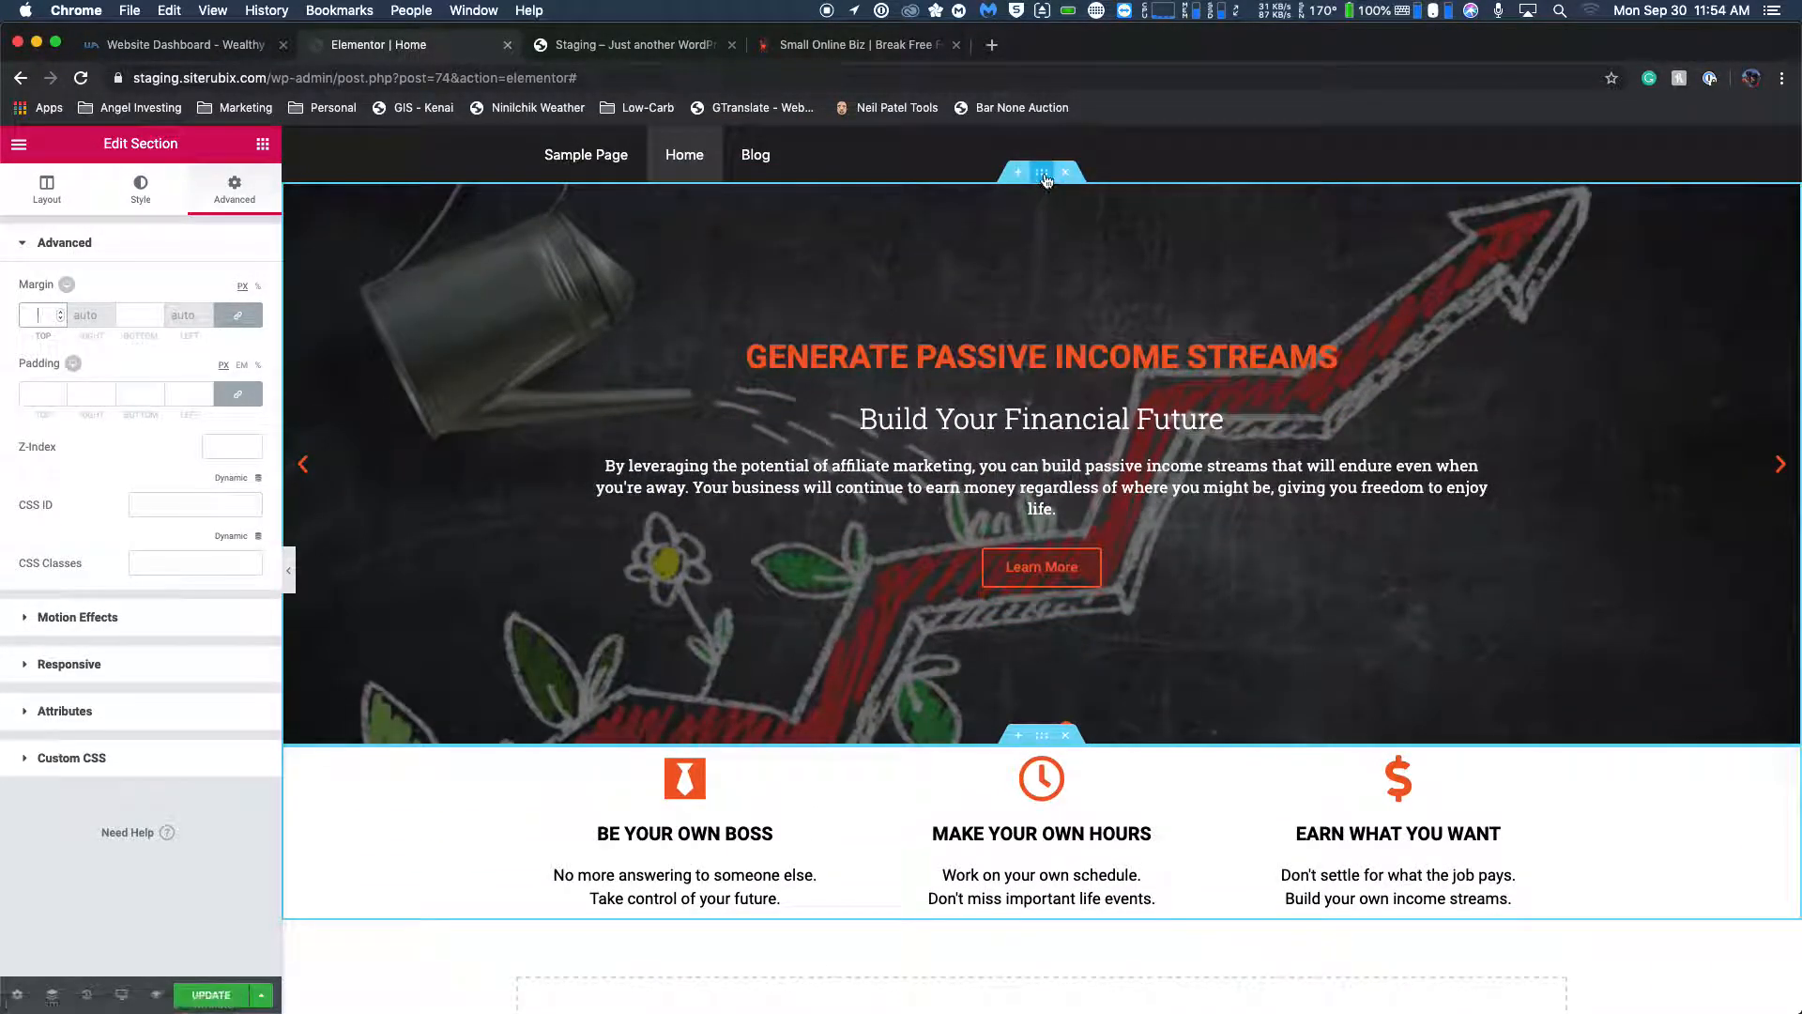
{"action": "left_click", "coordinate": [1042, 172]}
{"action": "left_click", "coordinate": [235, 191]}
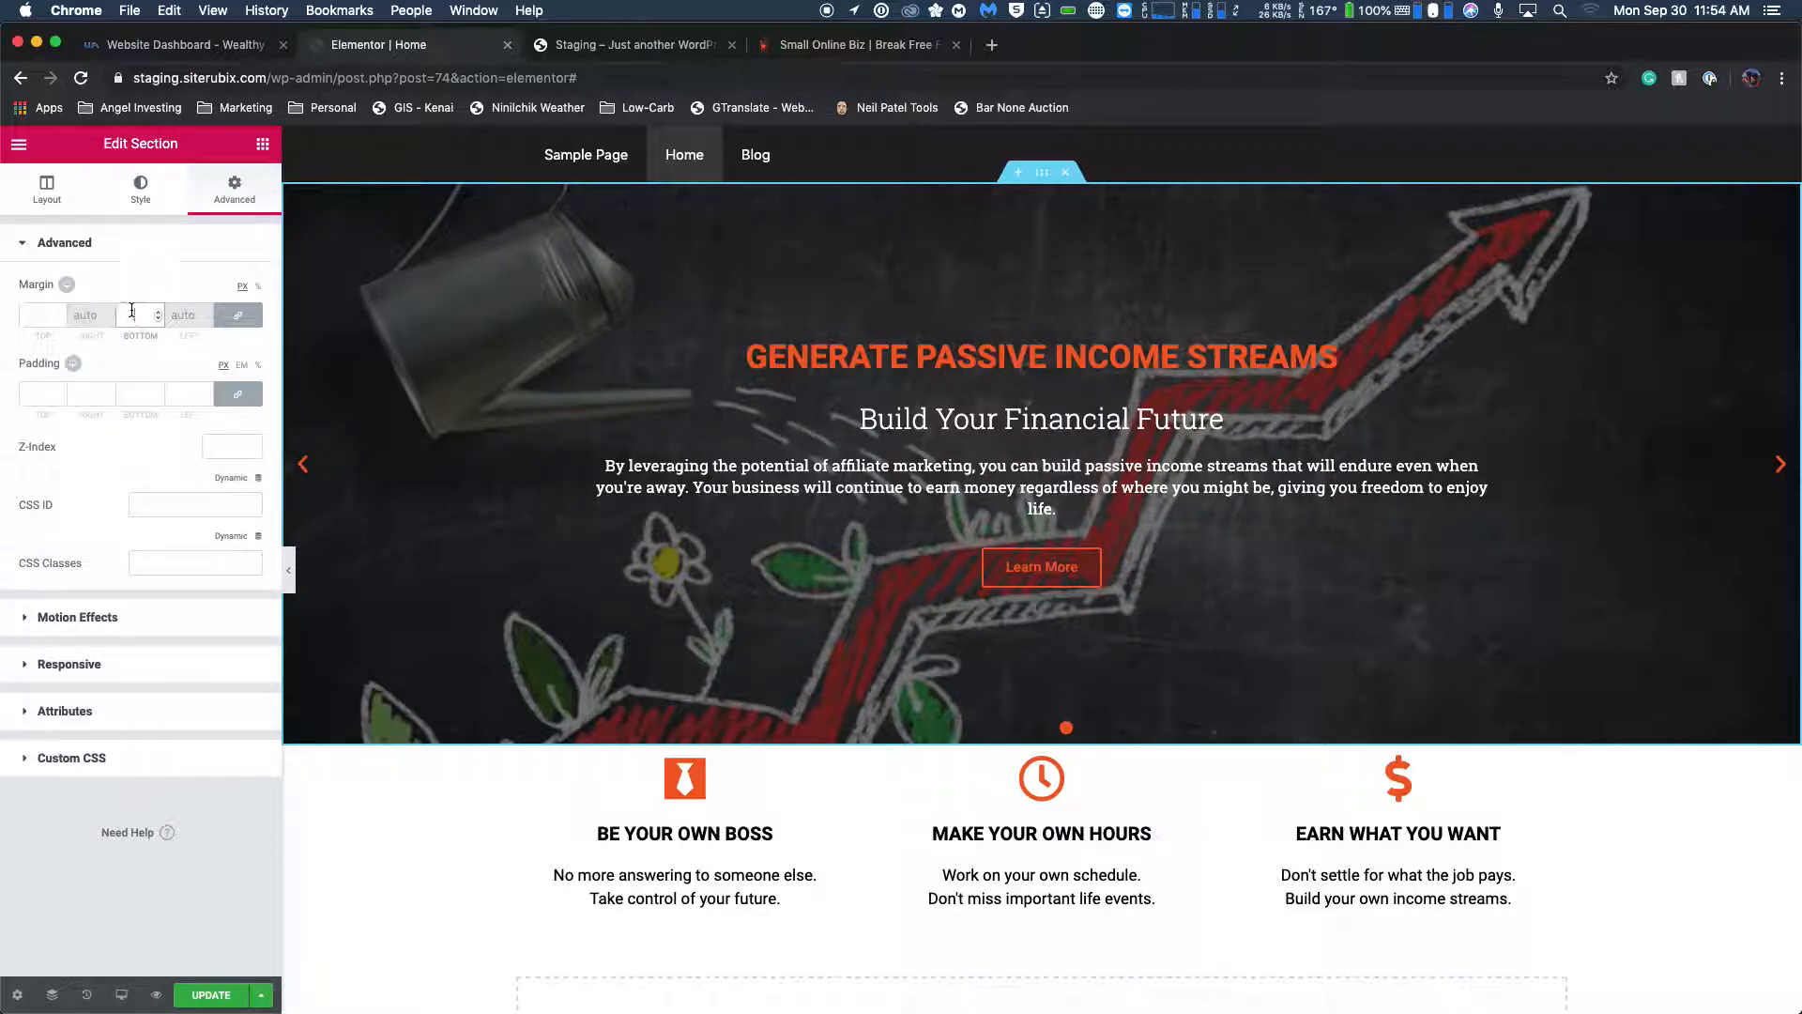
{"action": "type", "text": "2"}
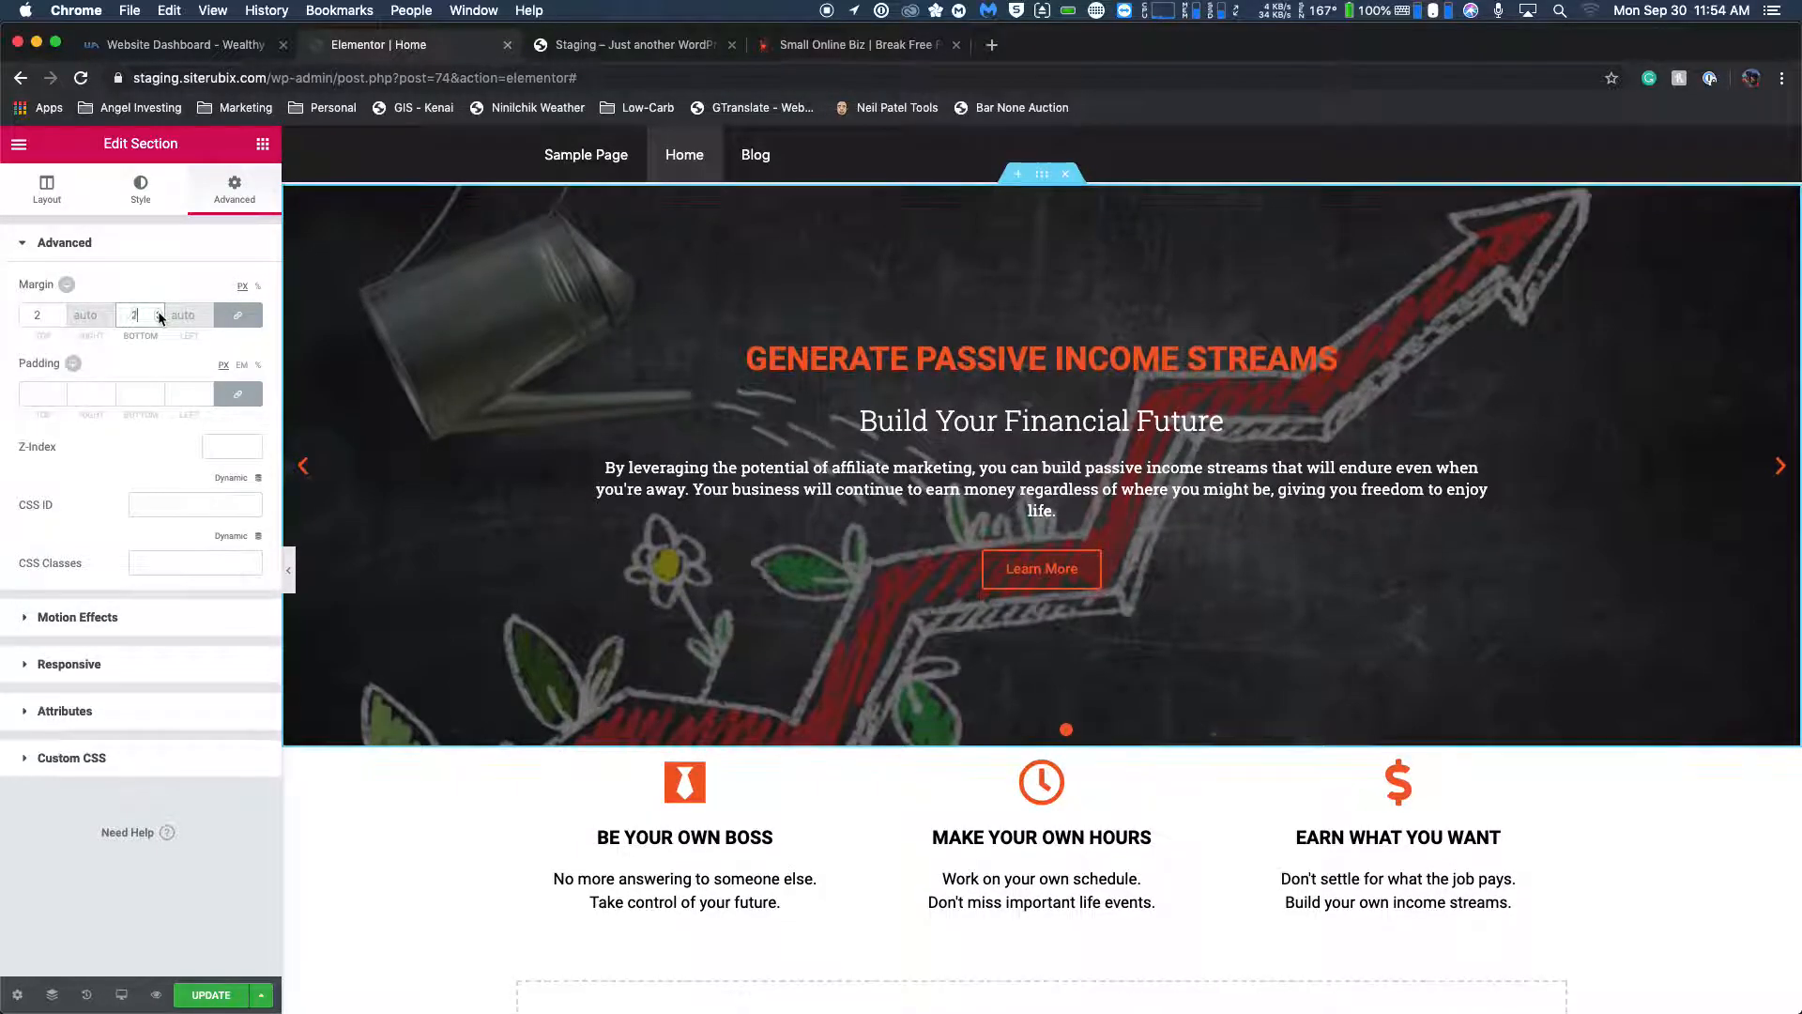
{"action": "left_click", "coordinate": [159, 319]}
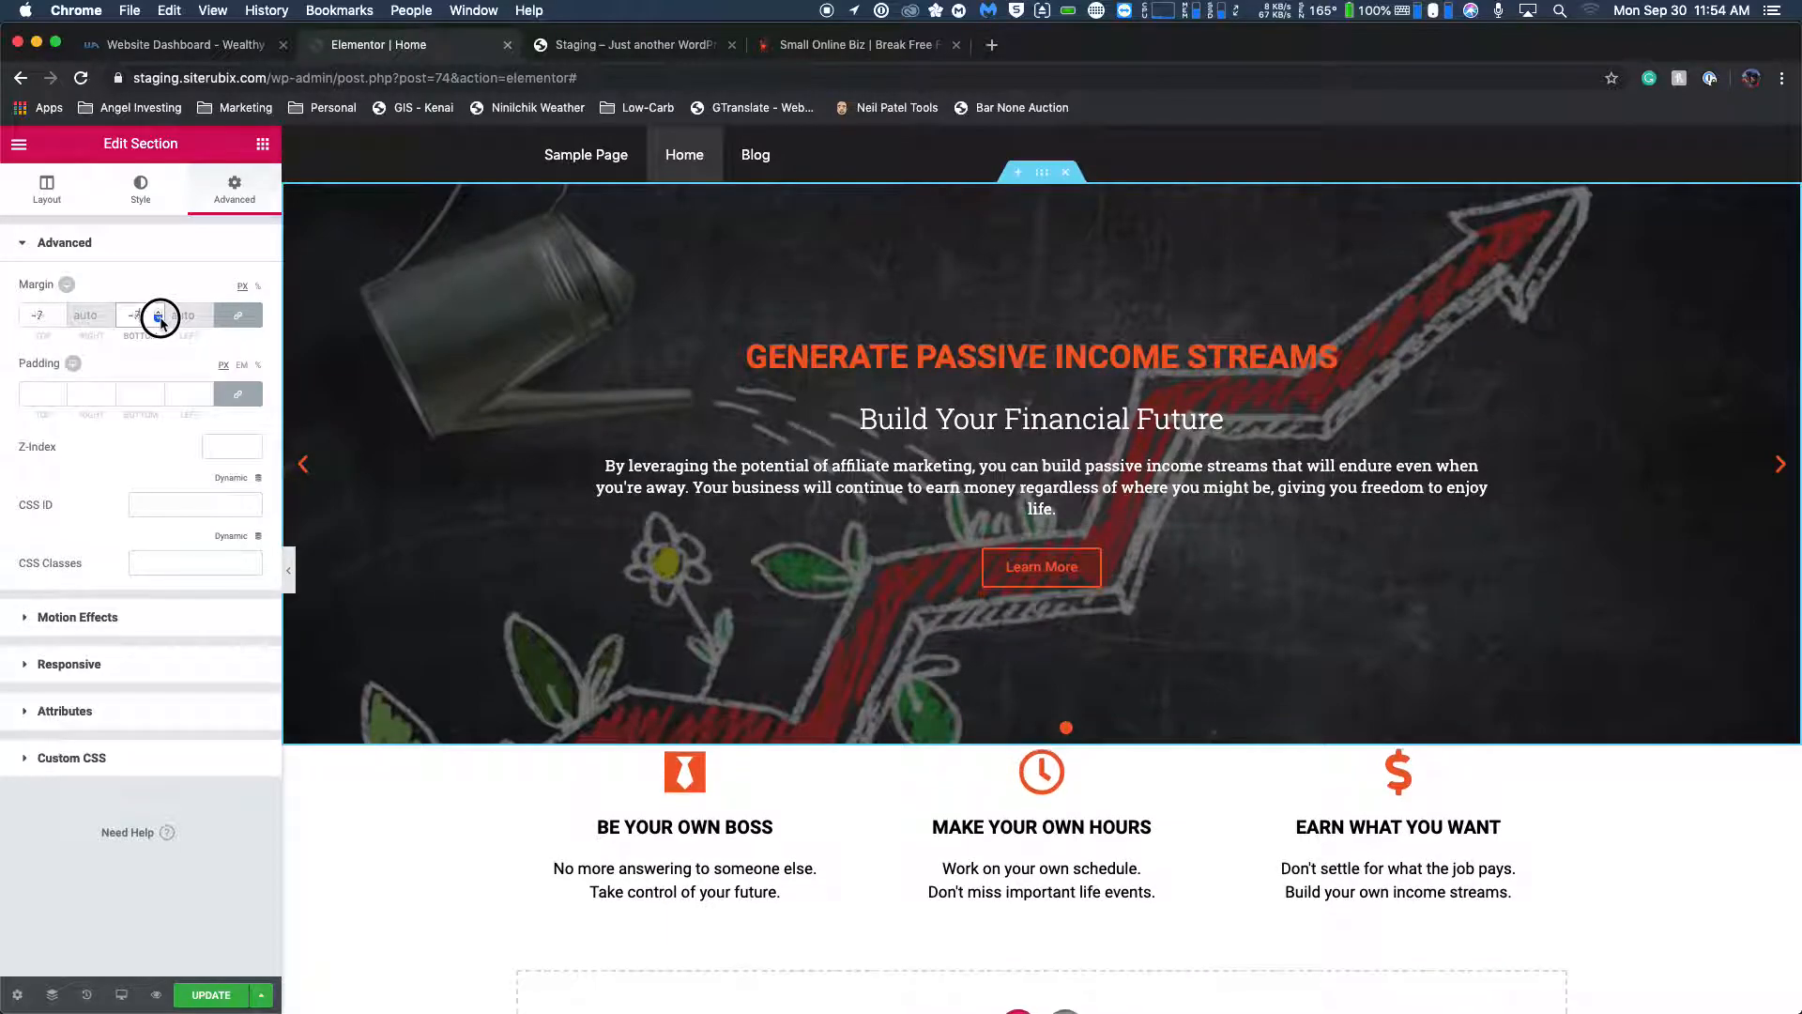
{"action": "left_click_drag", "start_coordinate": [159, 319], "coordinate": [159, 317]}
{"action": "double_click", "coordinate": [39, 315]}
{"action": "key", "text": "BackSpace"}
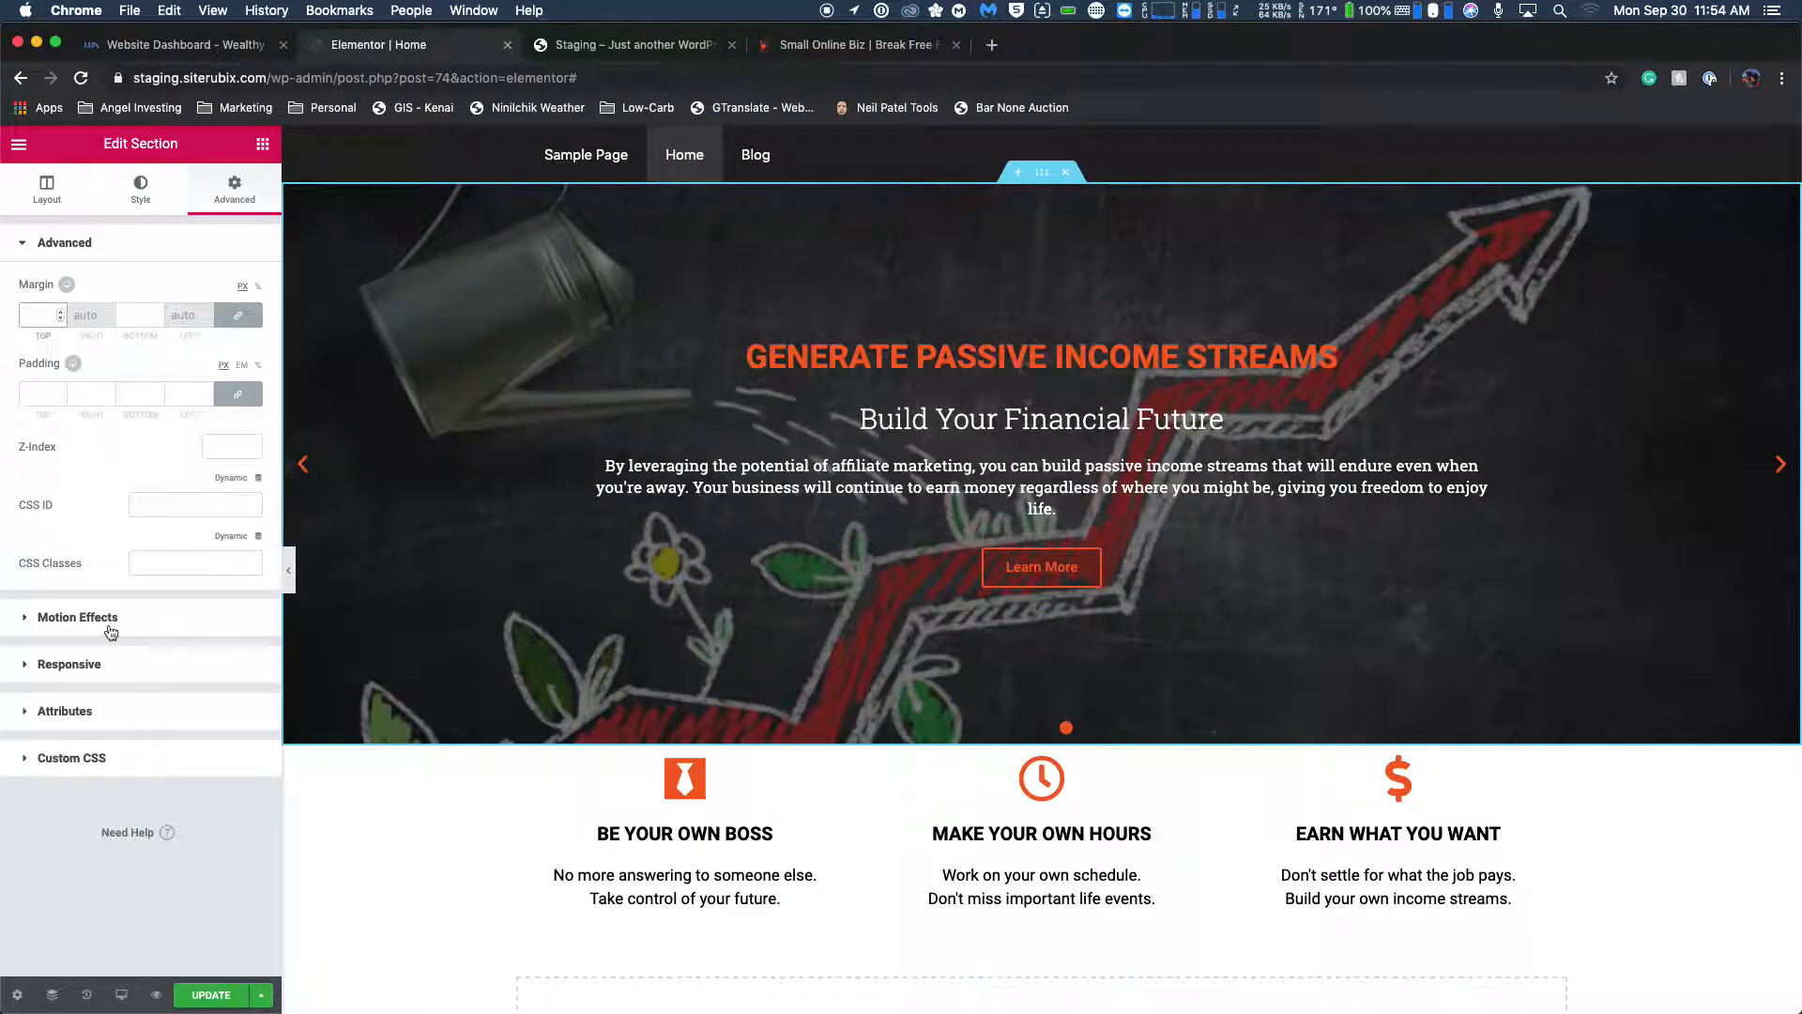
Examine the slider section's layout settings and the feature box section's advanced and responsive settings.
{"action": "left_click", "coordinate": [50, 199]}
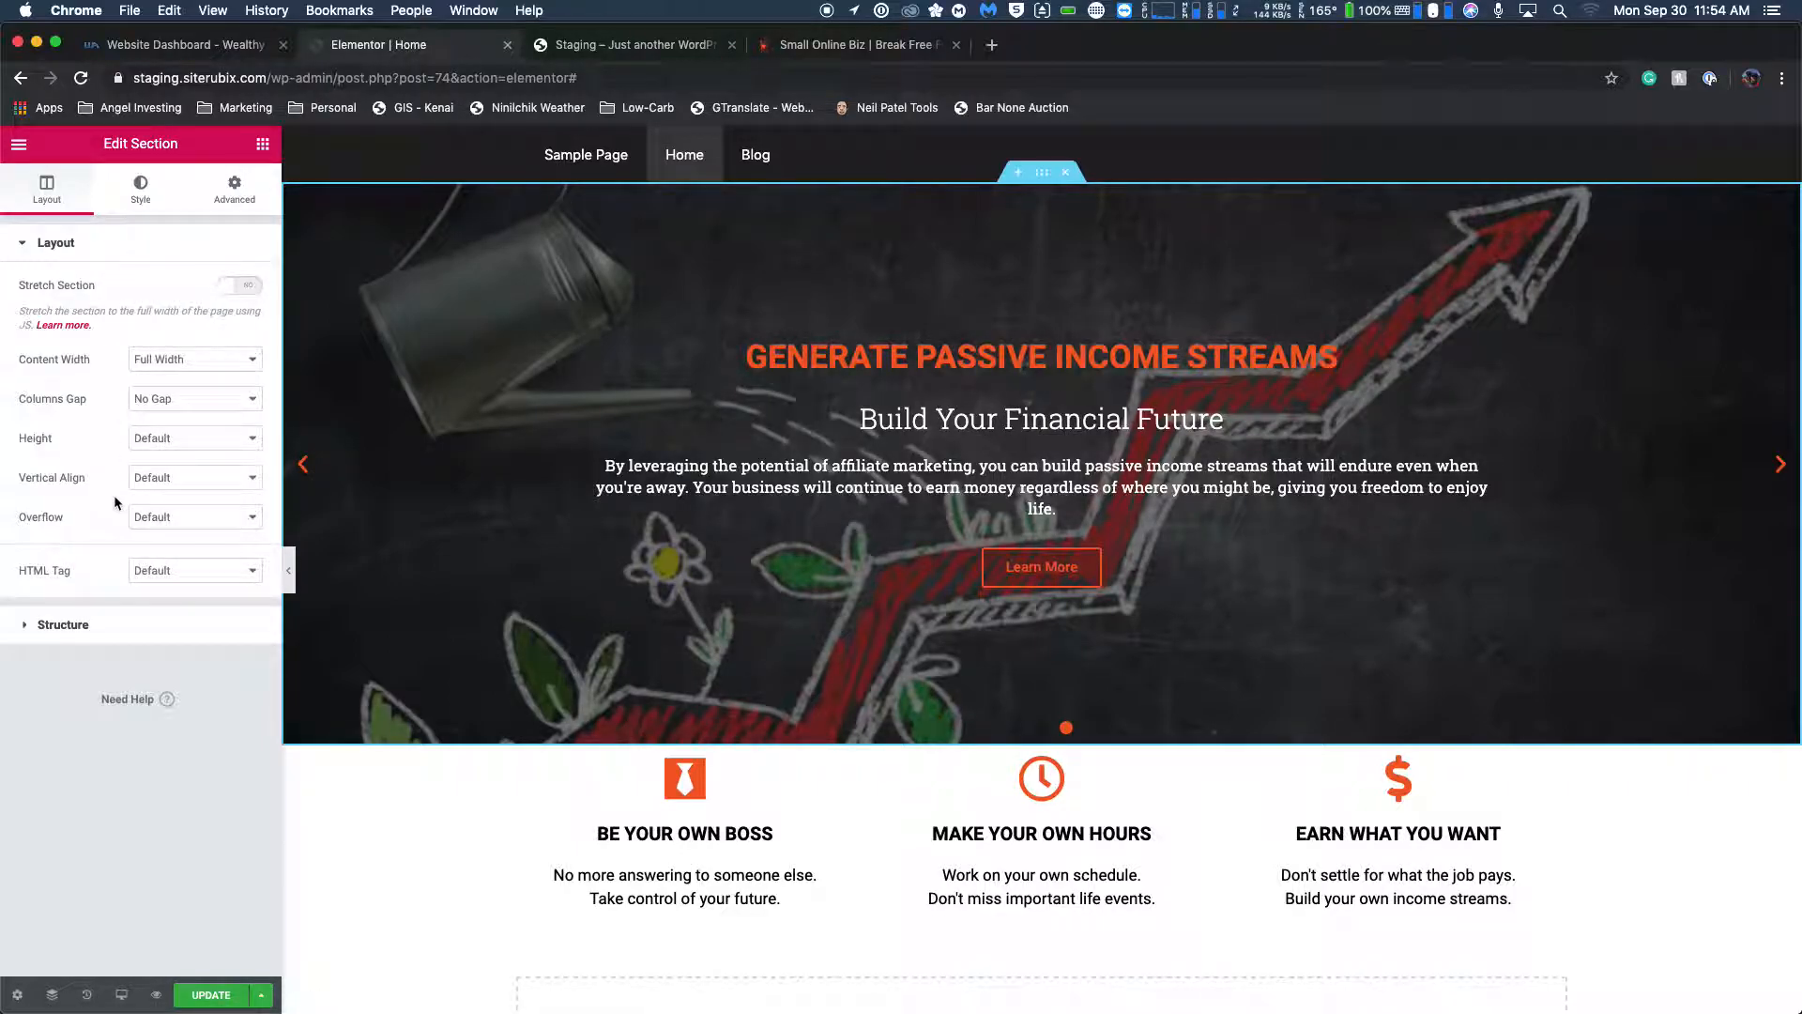
{"action": "left_click", "coordinate": [1050, 739]}
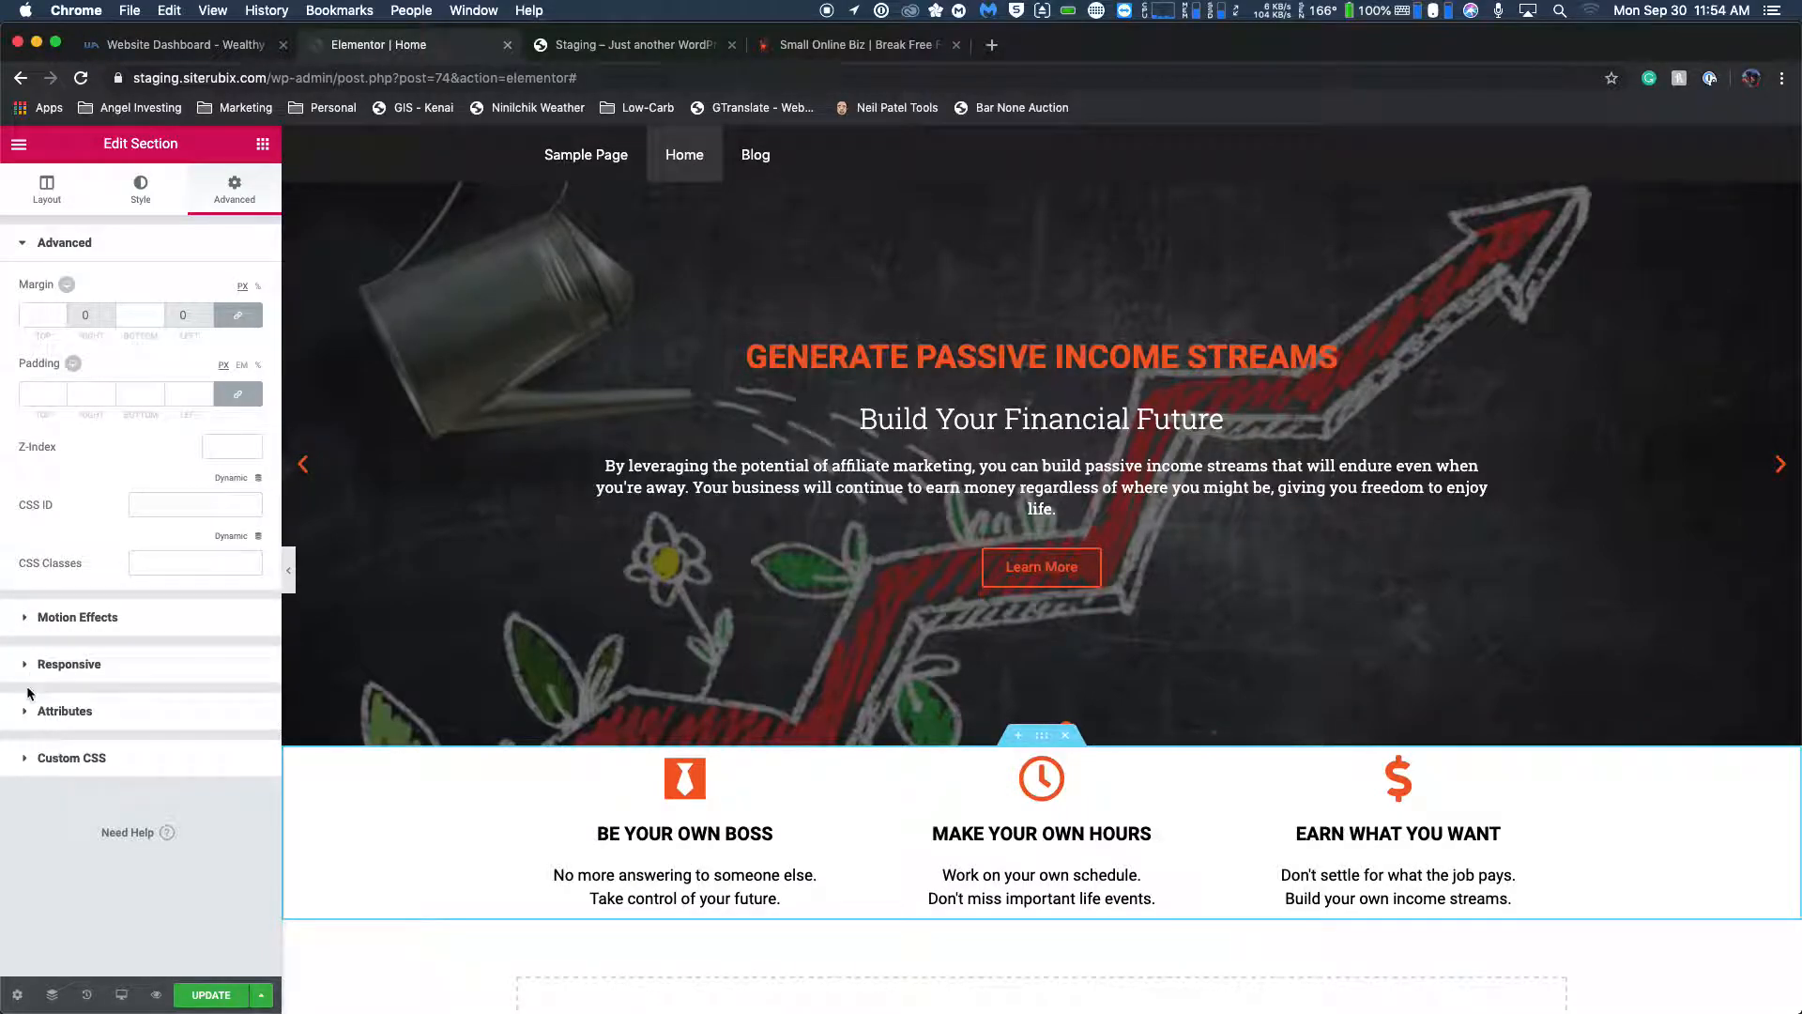
{"action": "left_click", "coordinate": [30, 672]}
{"action": "left_click", "coordinate": [27, 346]}
{"action": "left_click", "coordinate": [27, 340]}
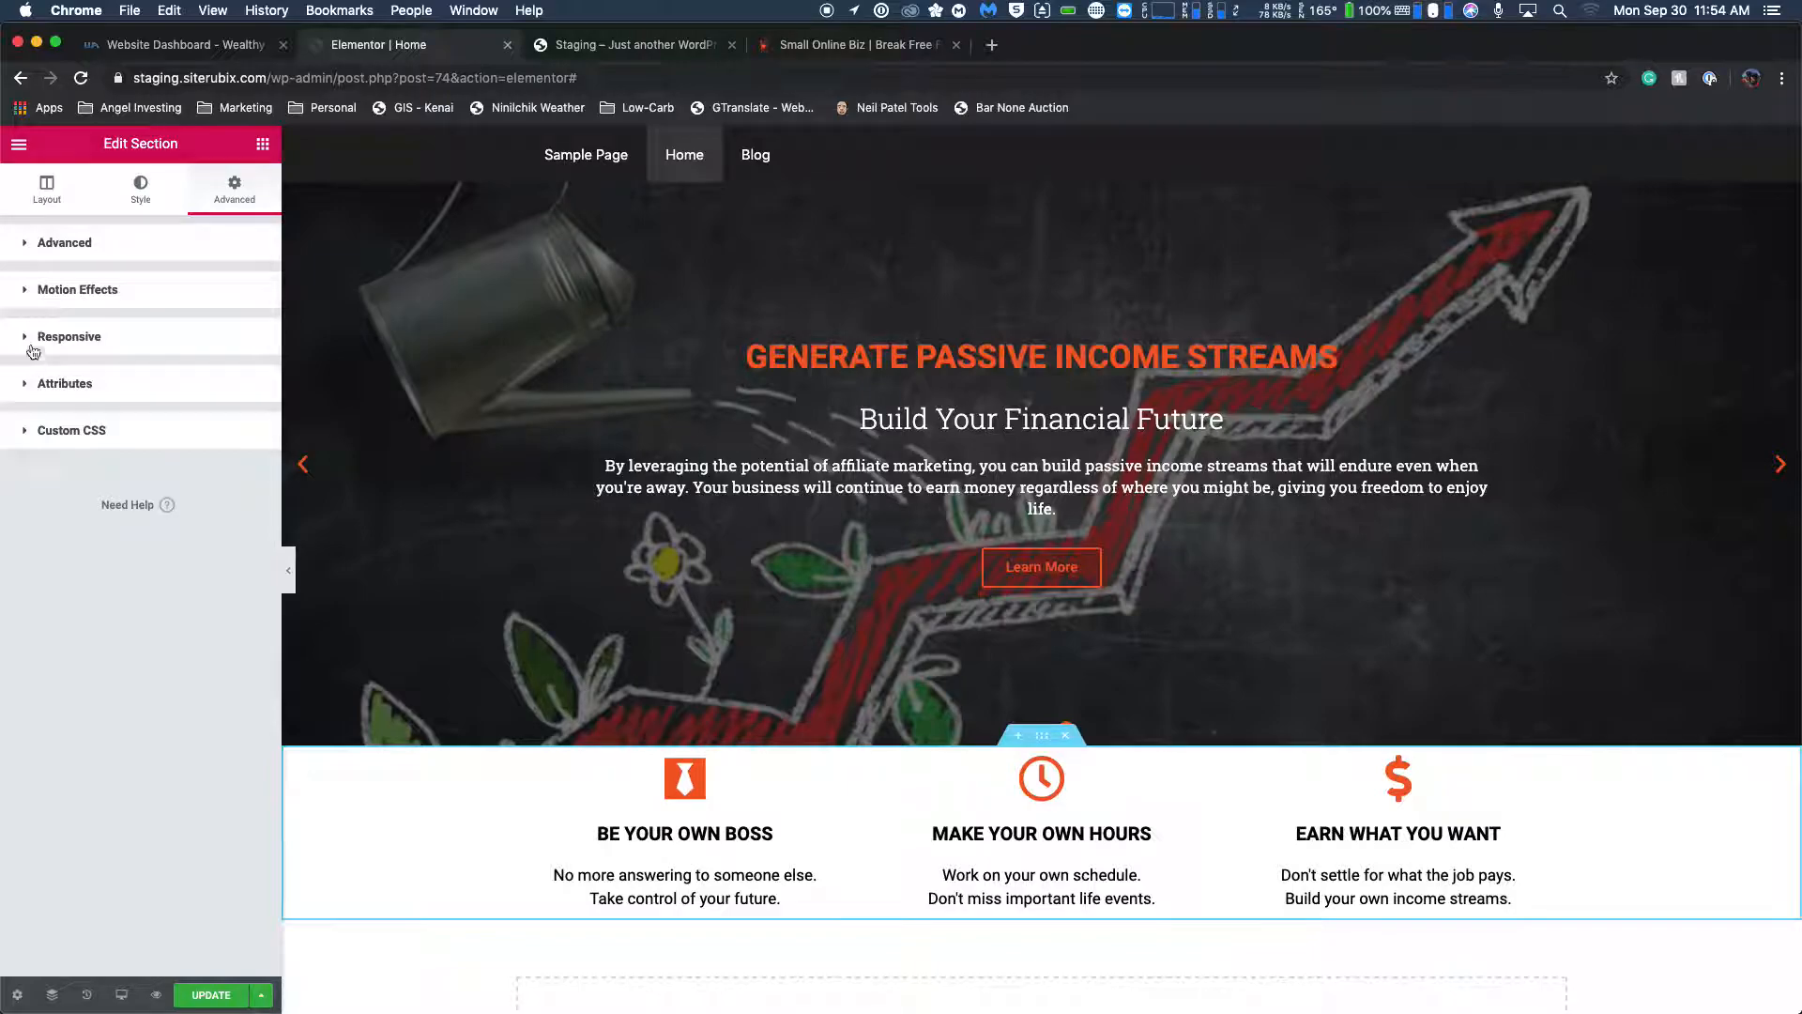
{"action": "left_click", "coordinate": [25, 245]}
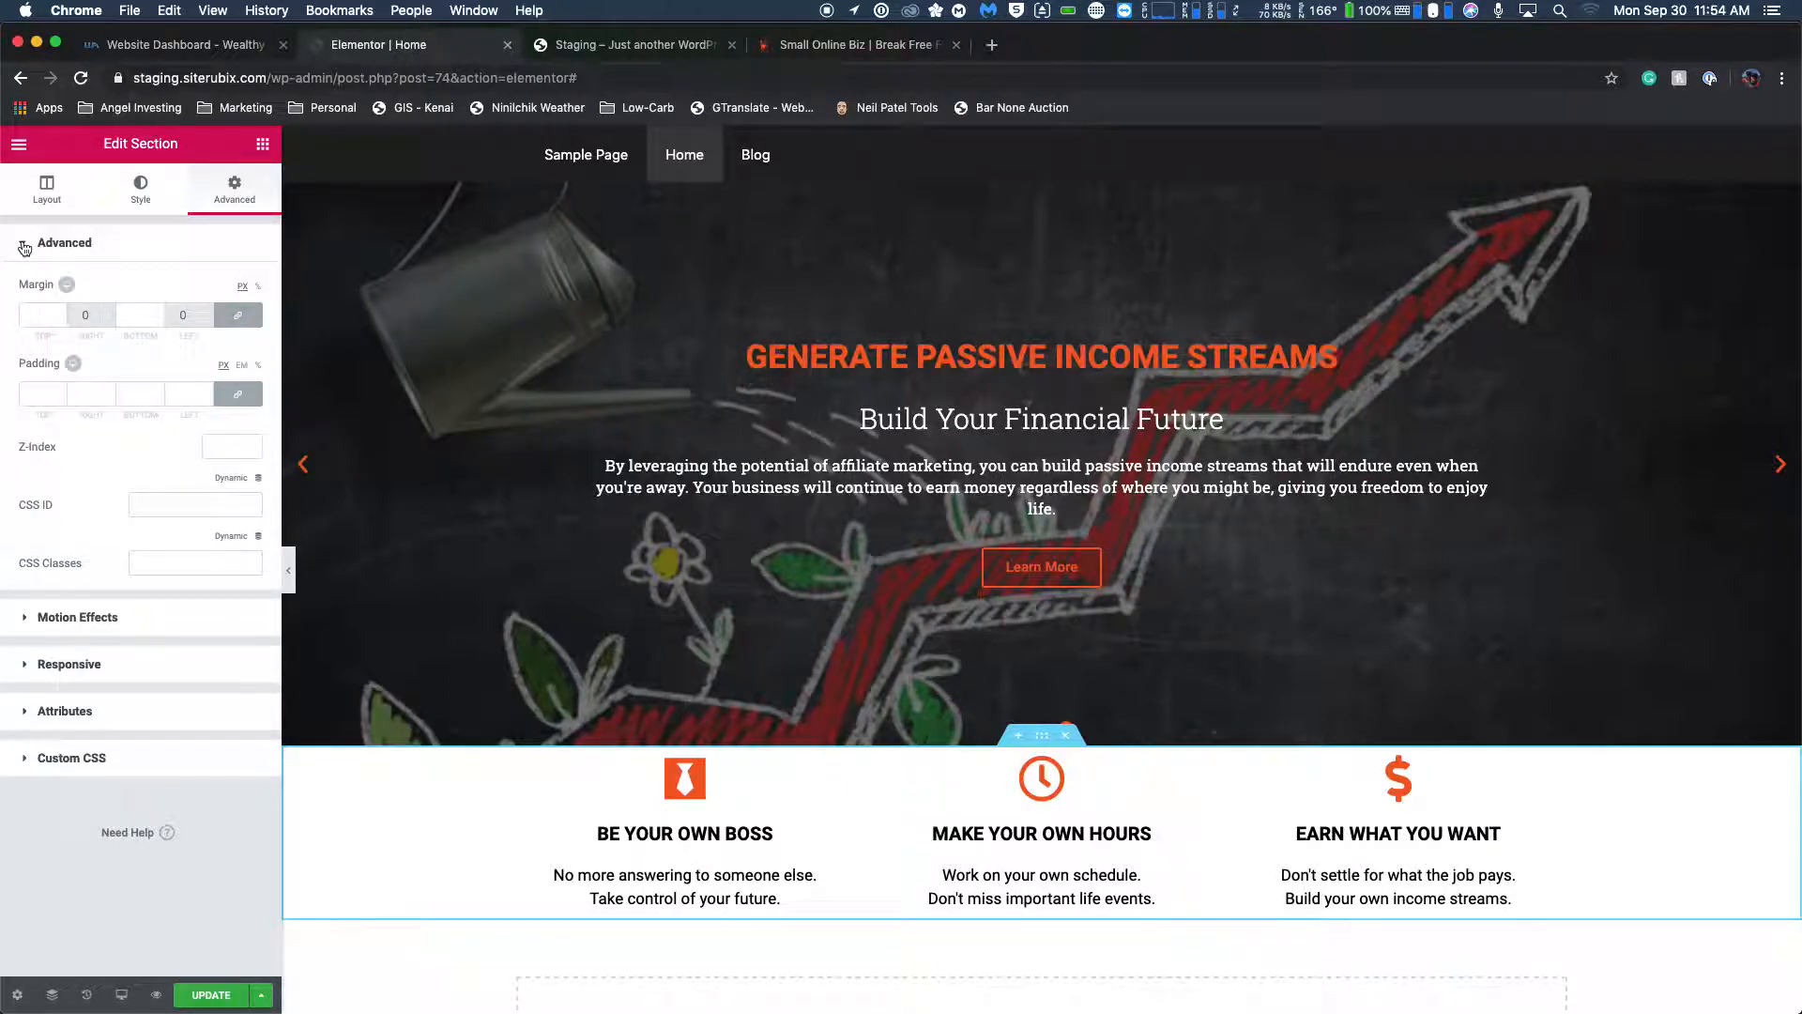
Examine the feature box section's style settings and its height, overflow and structure options.
{"action": "left_click", "coordinate": [140, 195]}
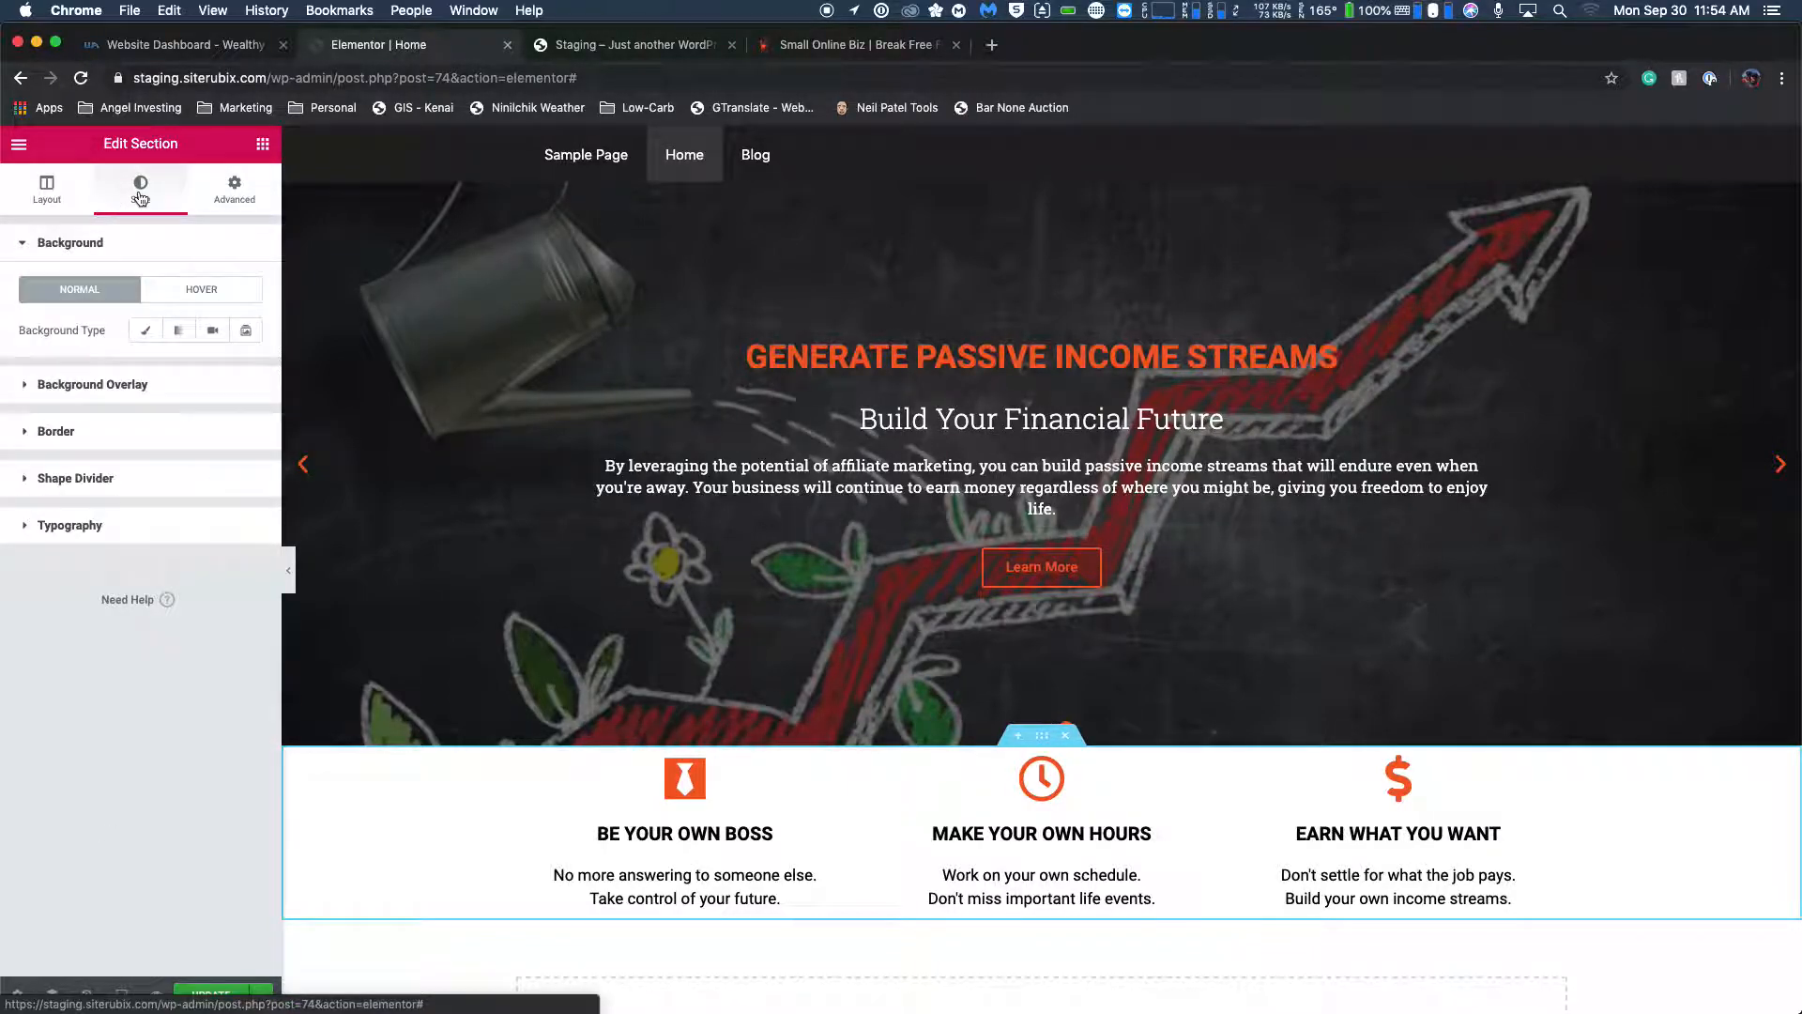
{"action": "left_click", "coordinate": [79, 191]}
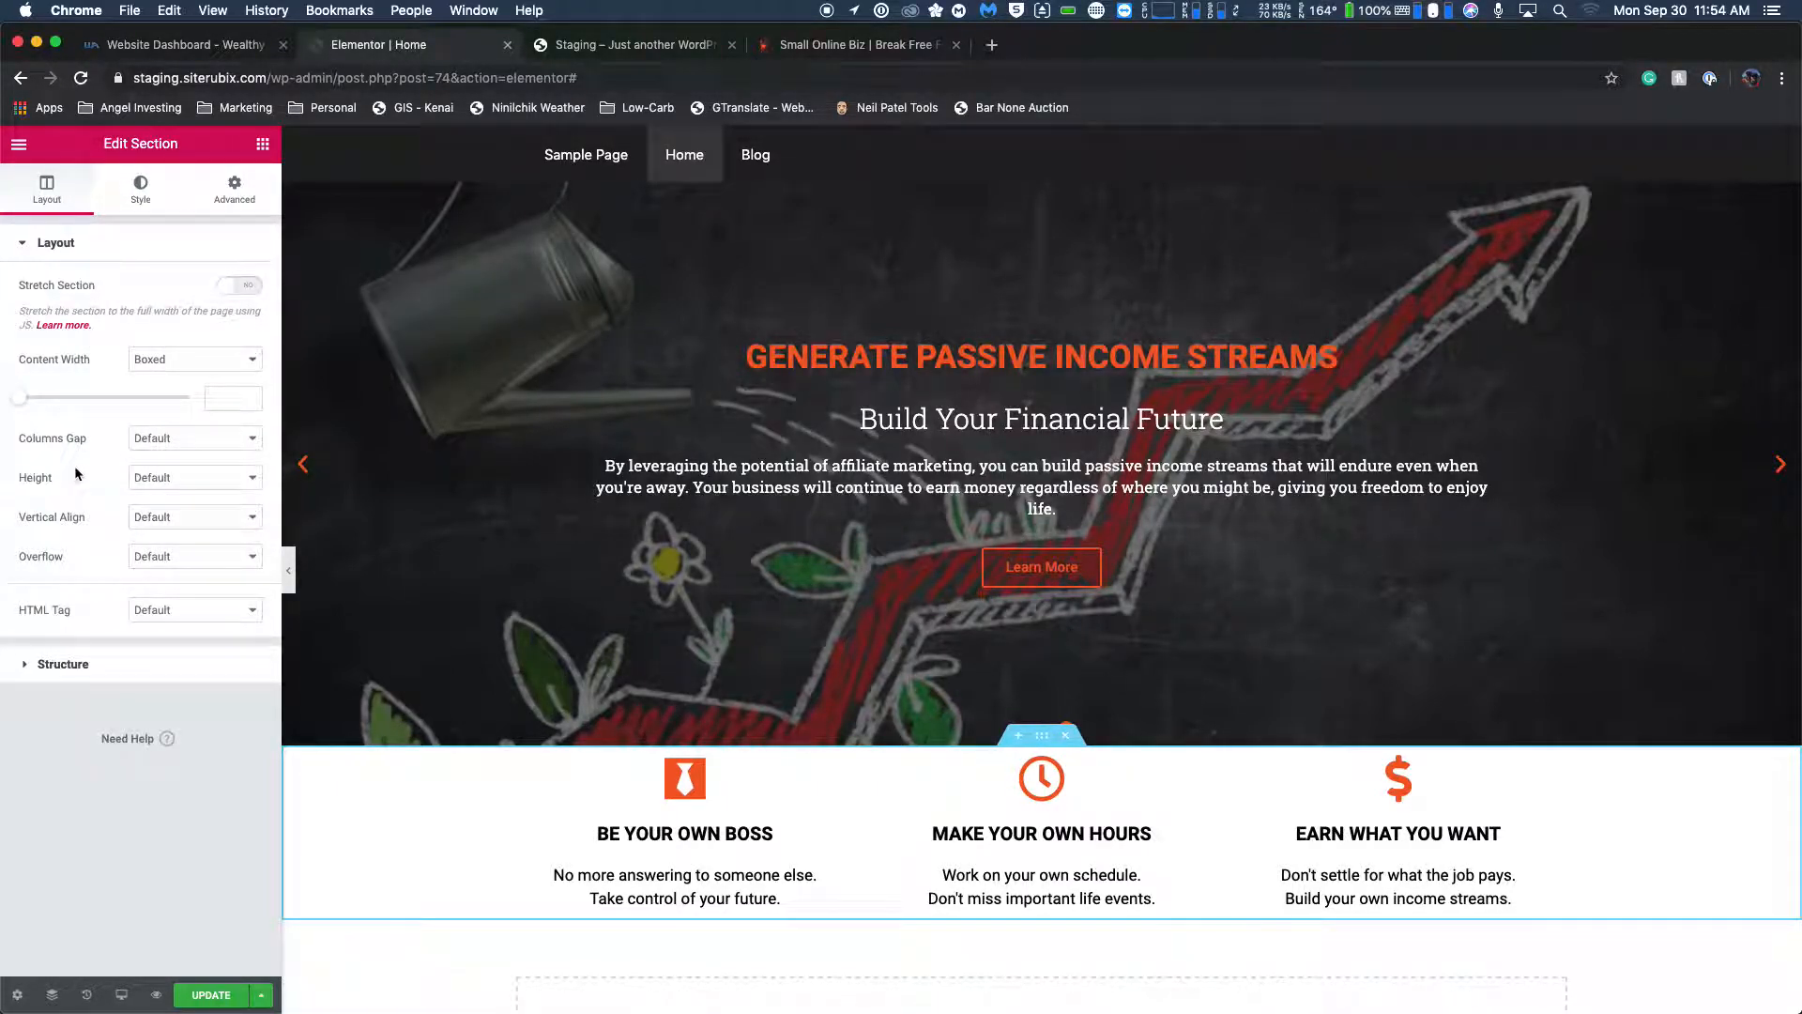
{"action": "left_click", "coordinate": [168, 477]}
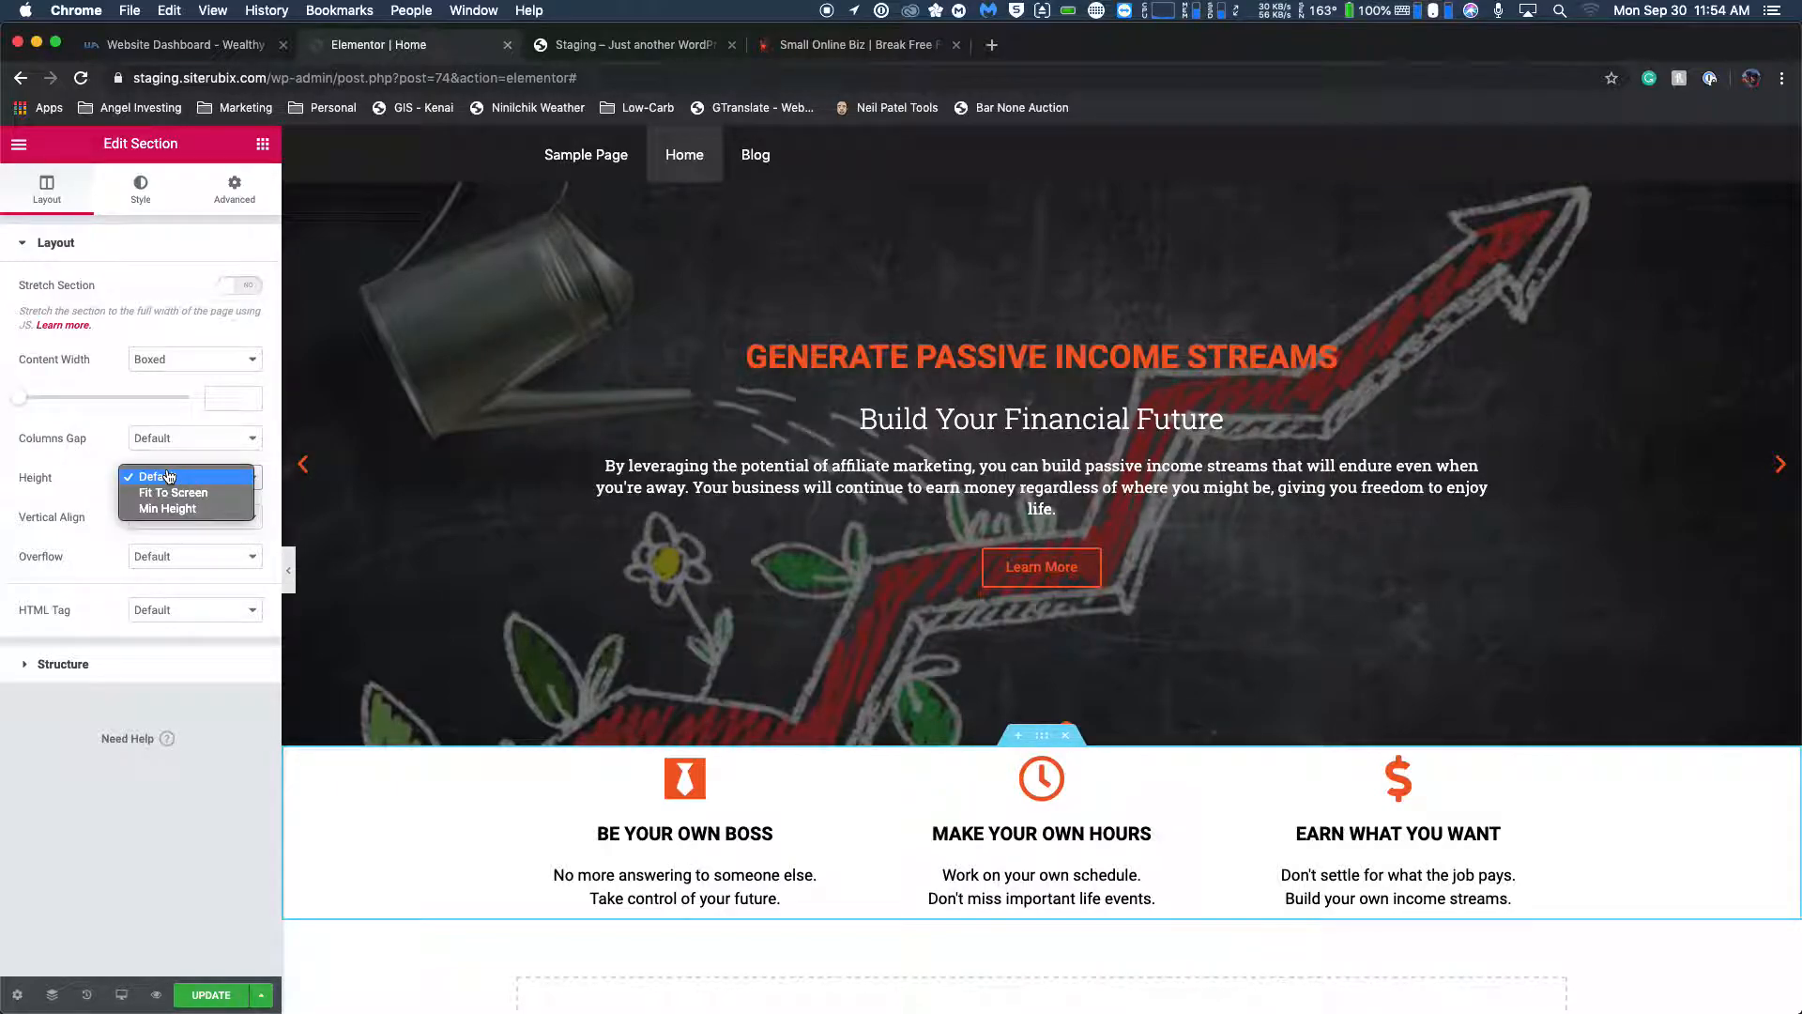
{"action": "left_click", "coordinate": [73, 471]}
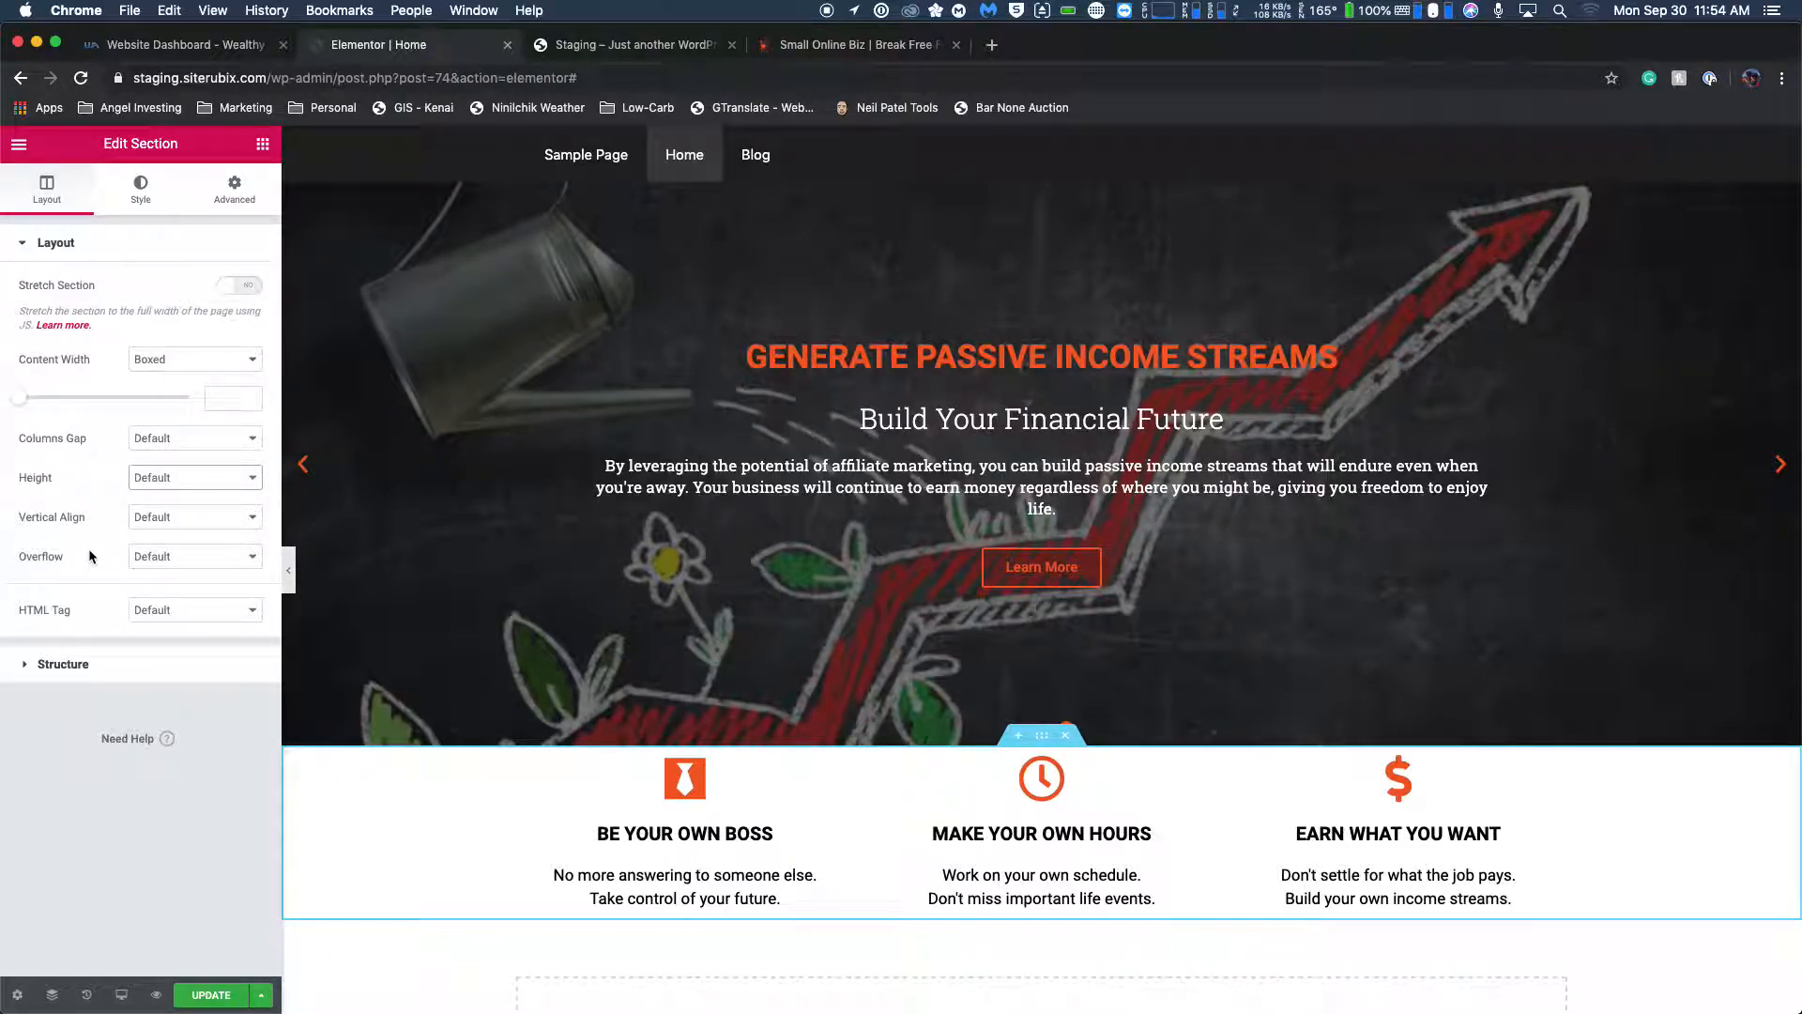
{"action": "left_click", "coordinate": [168, 555]}
{"action": "left_click", "coordinate": [105, 559]}
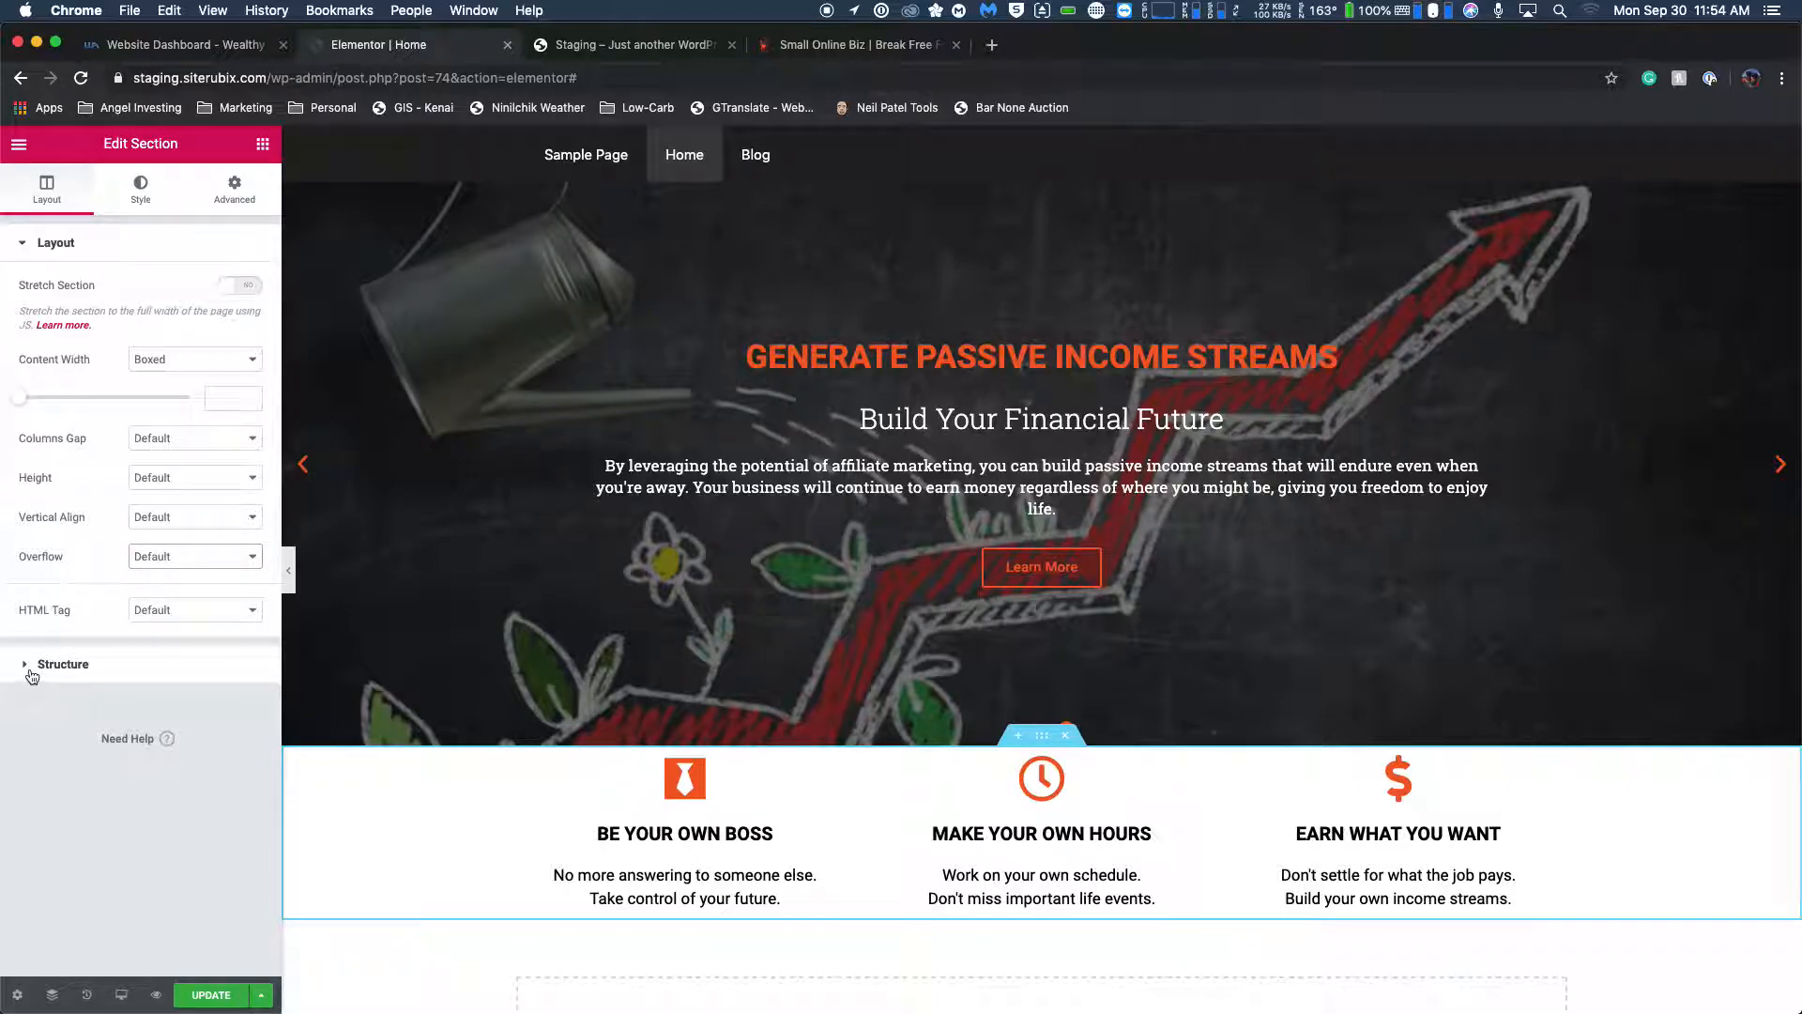
{"action": "left_click", "coordinate": [32, 672]}
{"action": "left_click", "coordinate": [14, 303]}
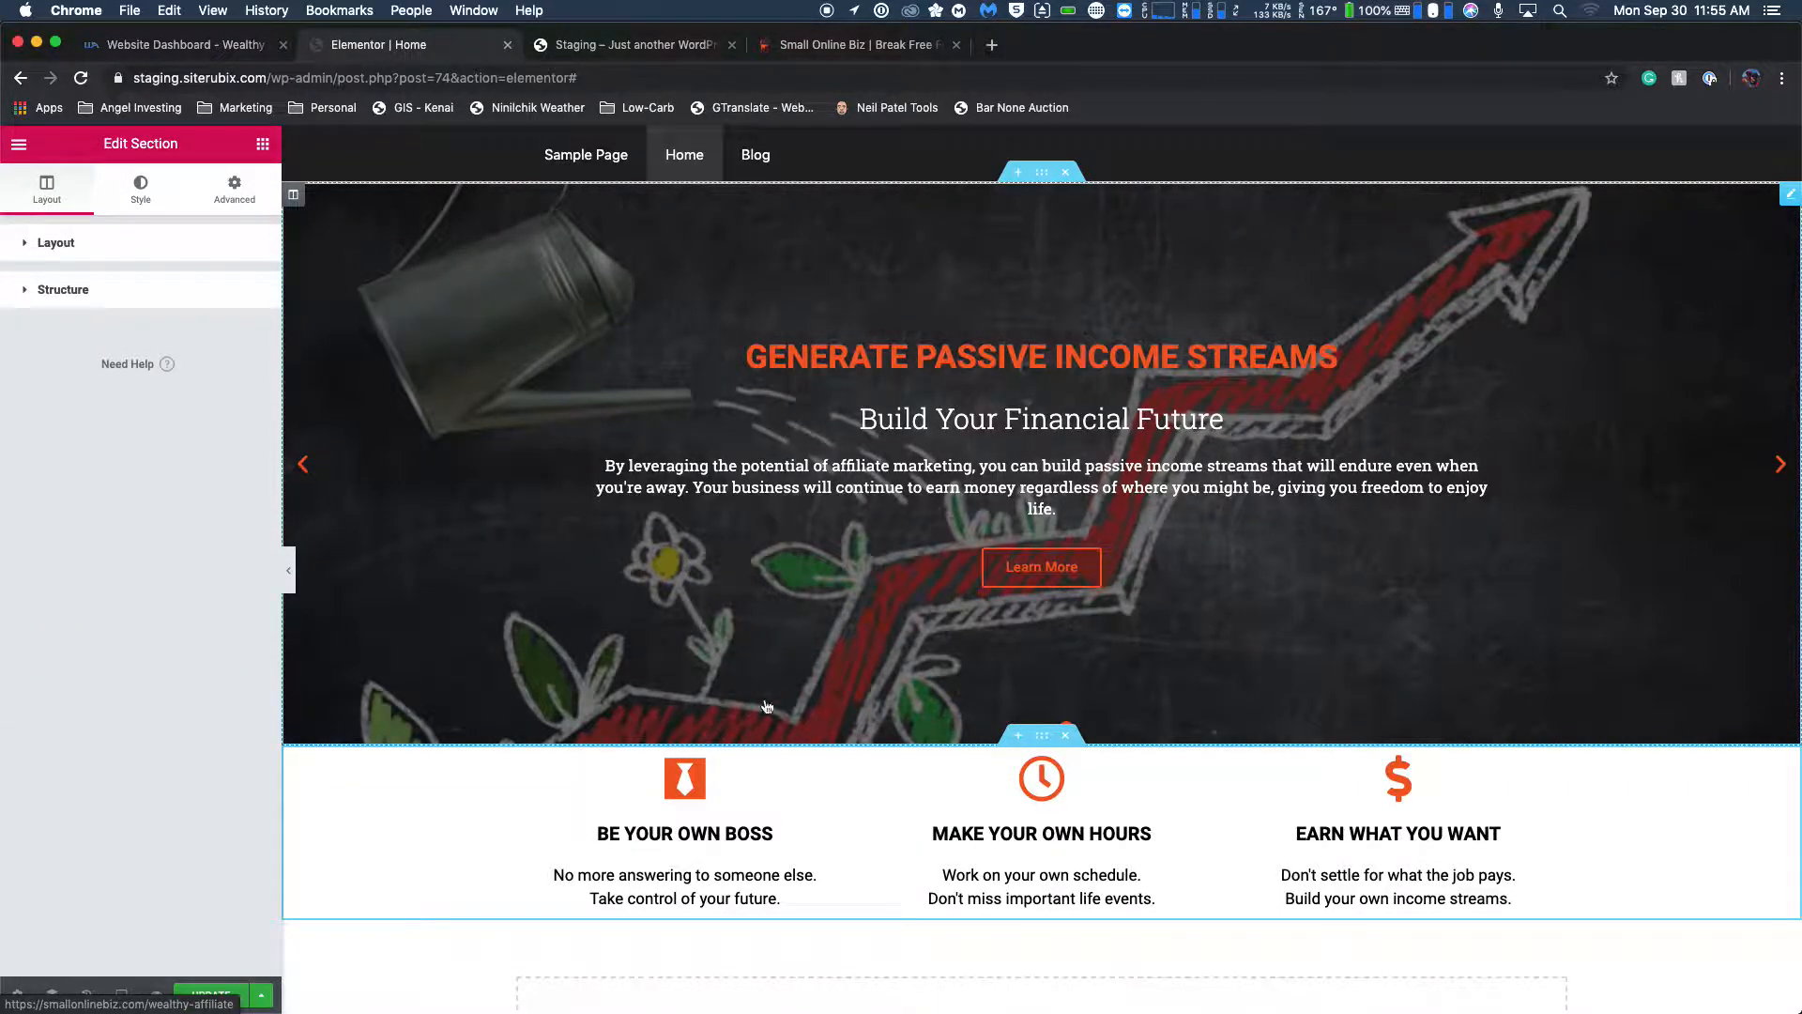
Try moving the BE YOUR OWN BOSS icon box up to the slider with -22 px padding and -49 px linked margins.
{"action": "left_click_drag", "start_coordinate": [736, 803], "coordinate": [826, 695]}
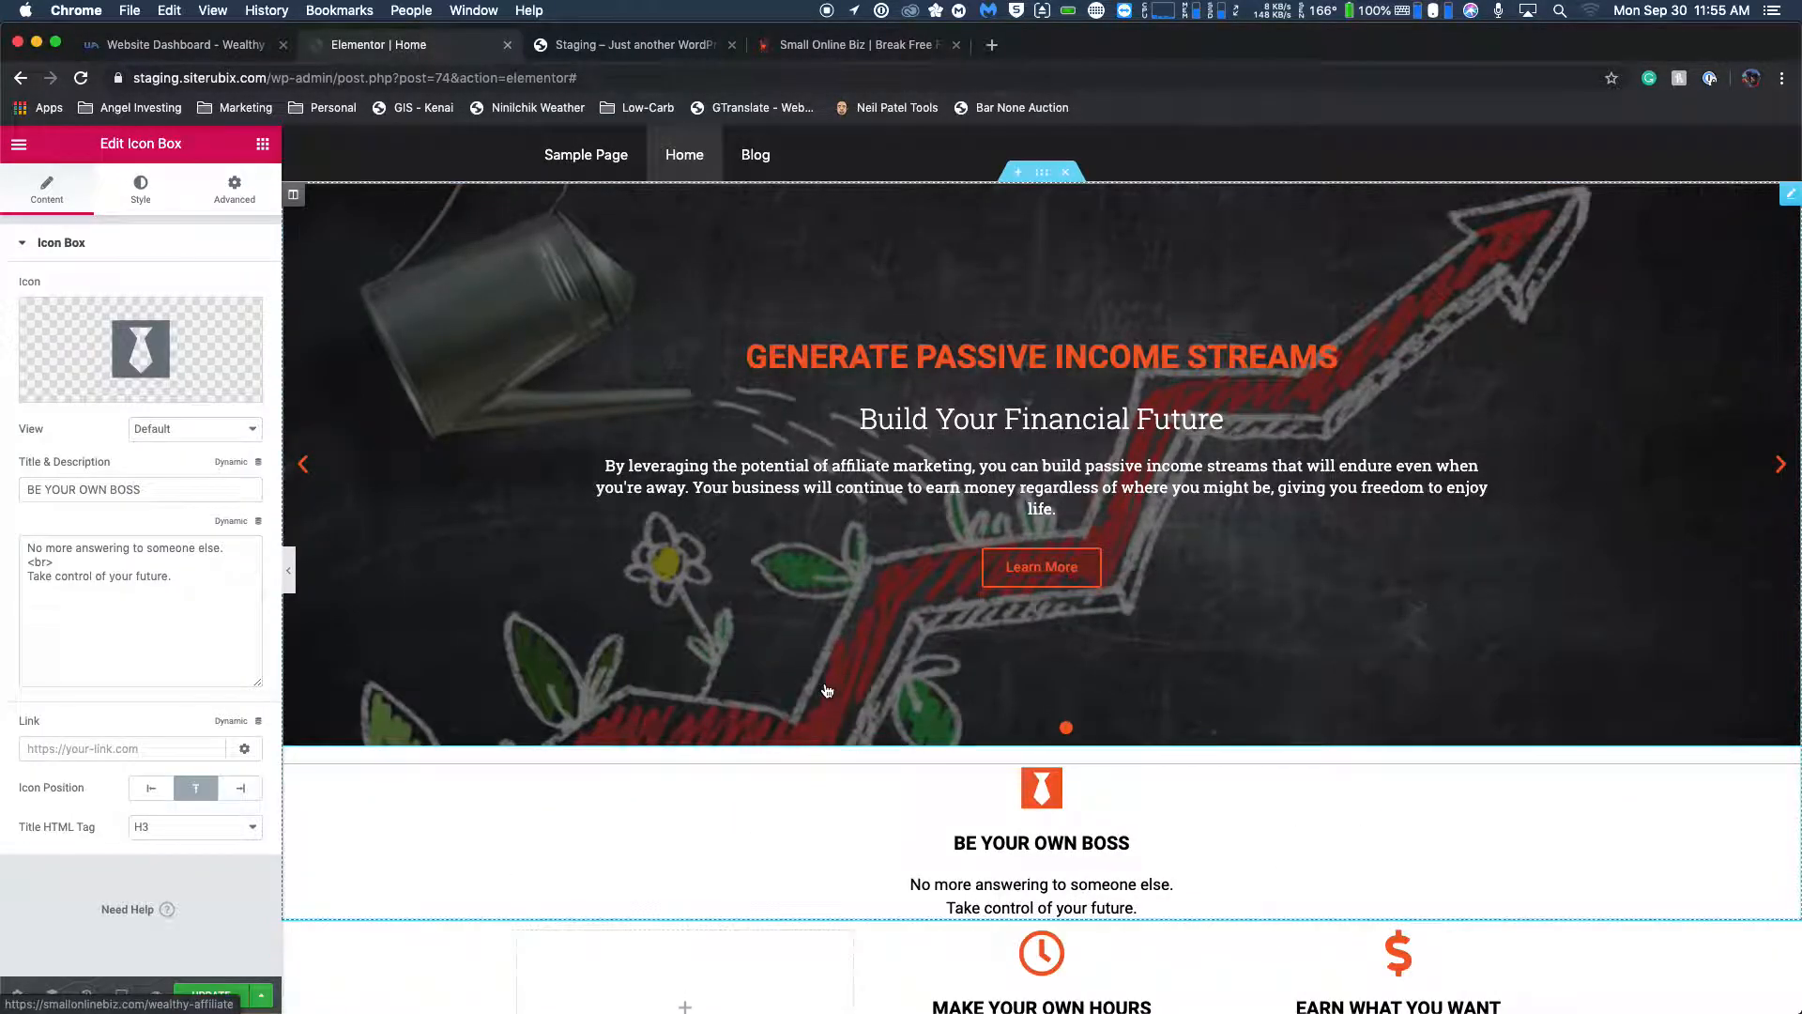
{"action": "scroll", "coordinate": [831, 719], "scroll_direction": "down", "scroll_amount": 3}
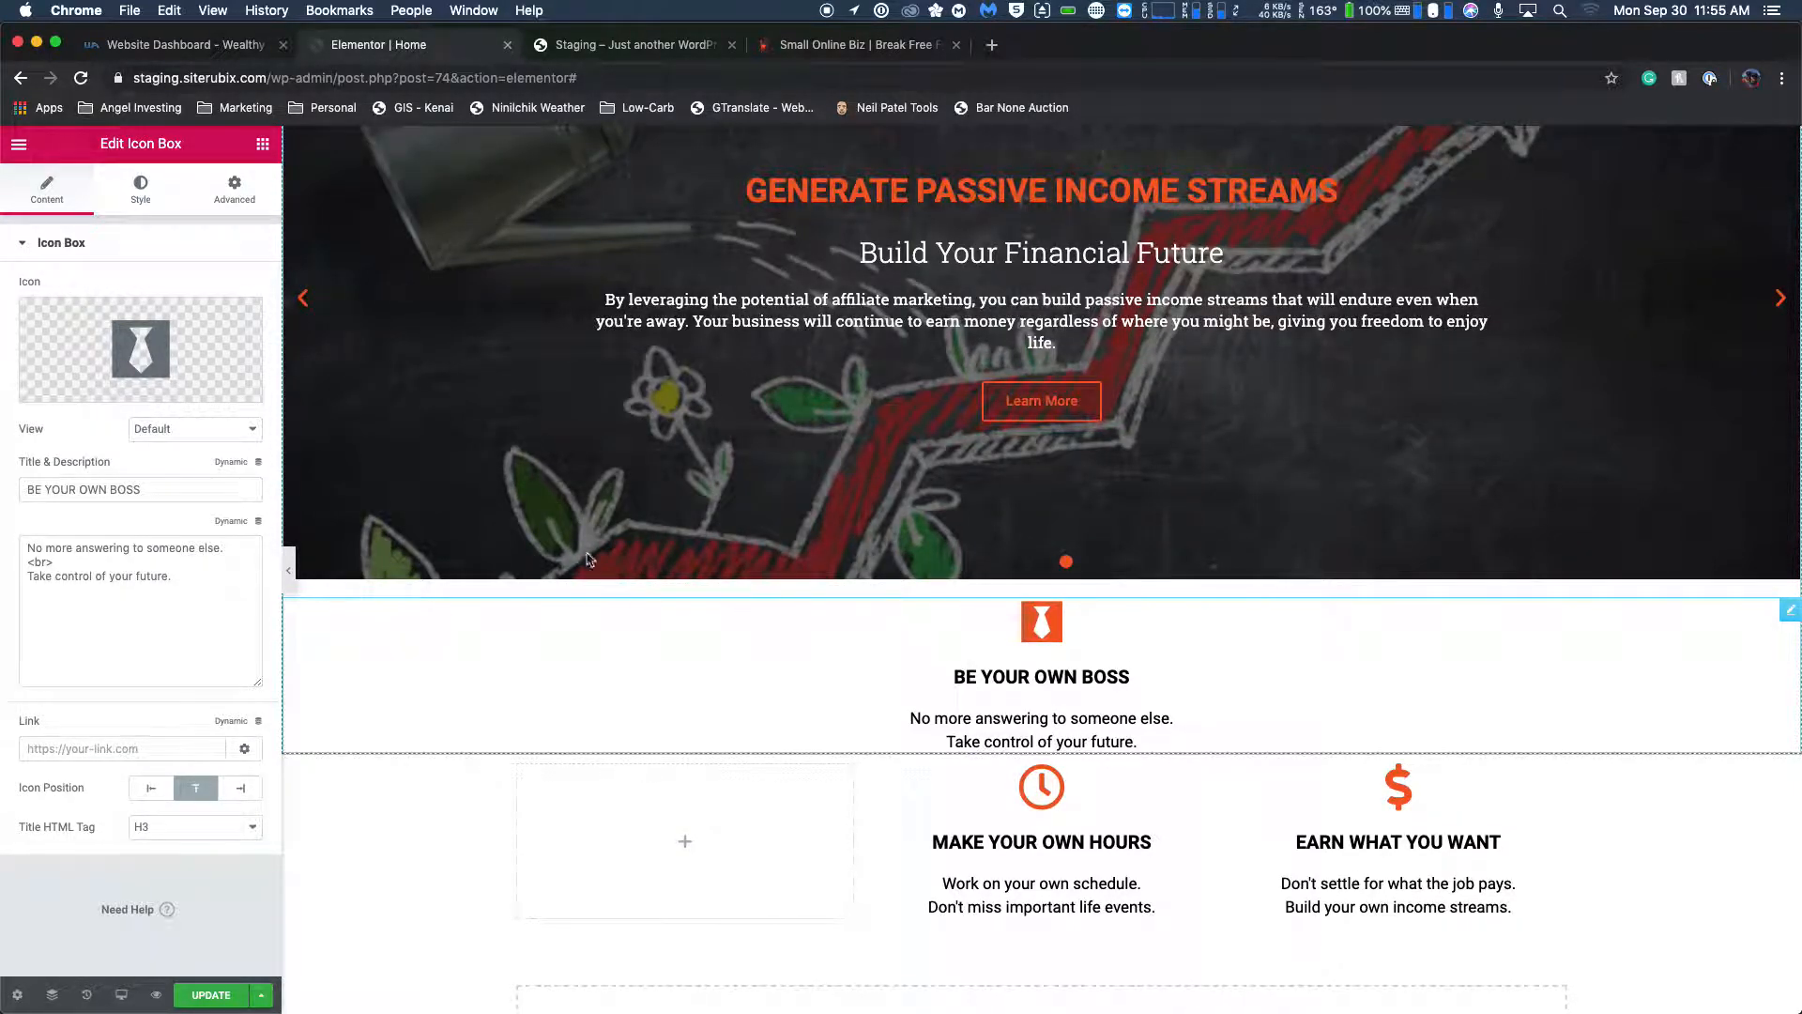
{"action": "left_click", "coordinate": [237, 186]}
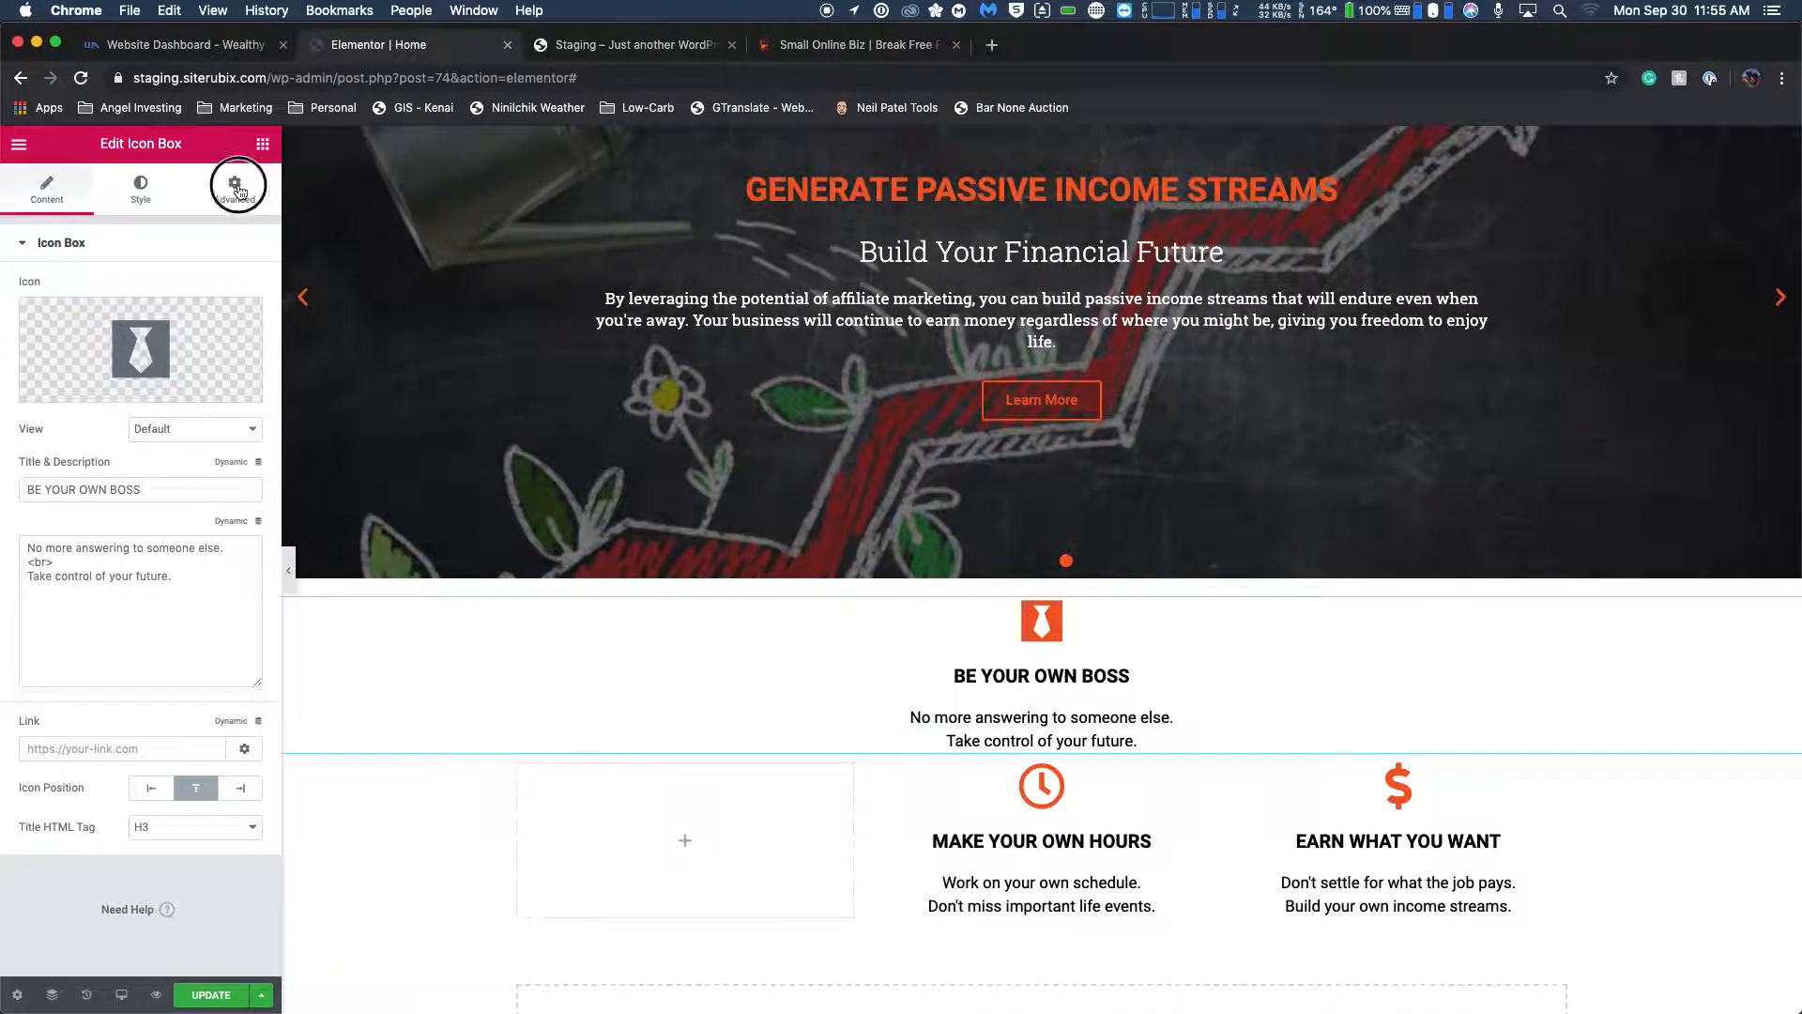
{"action": "left_click", "coordinate": [235, 463]}
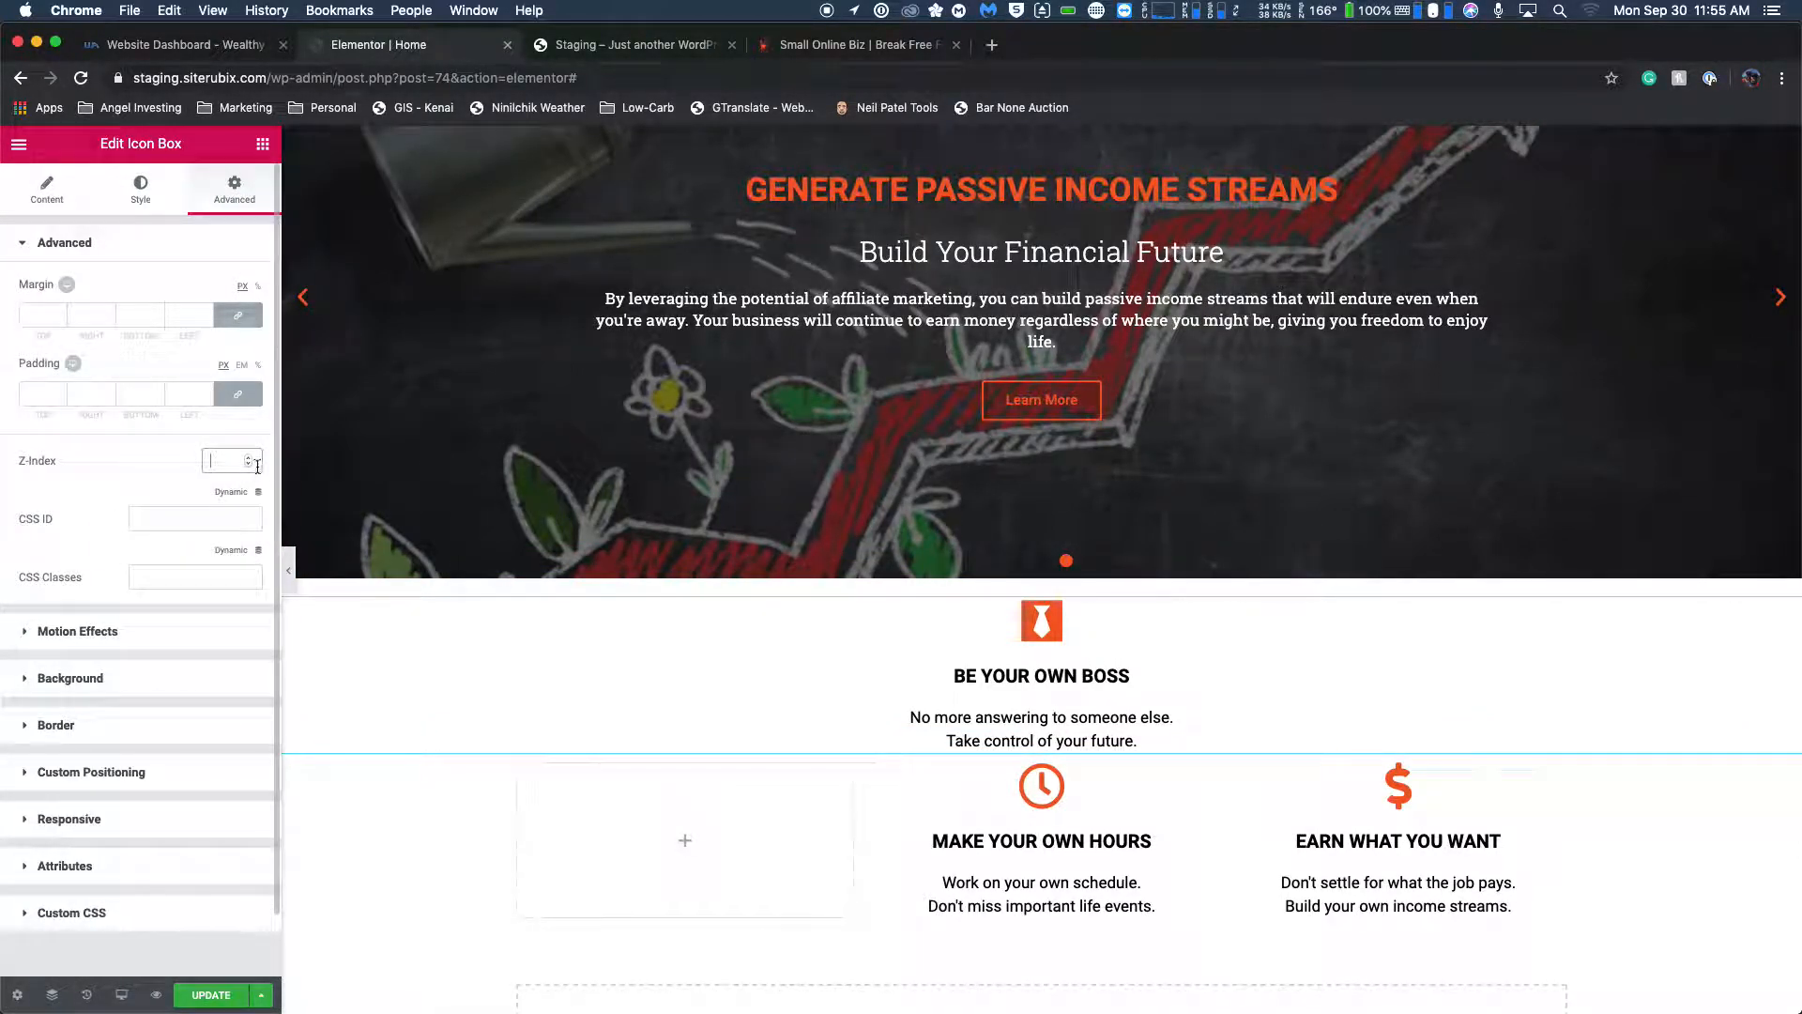
{"action": "left_click", "coordinate": [248, 464]}
{"action": "left_click", "coordinate": [57, 402]}
{"action": "left_click", "coordinate": [62, 398]}
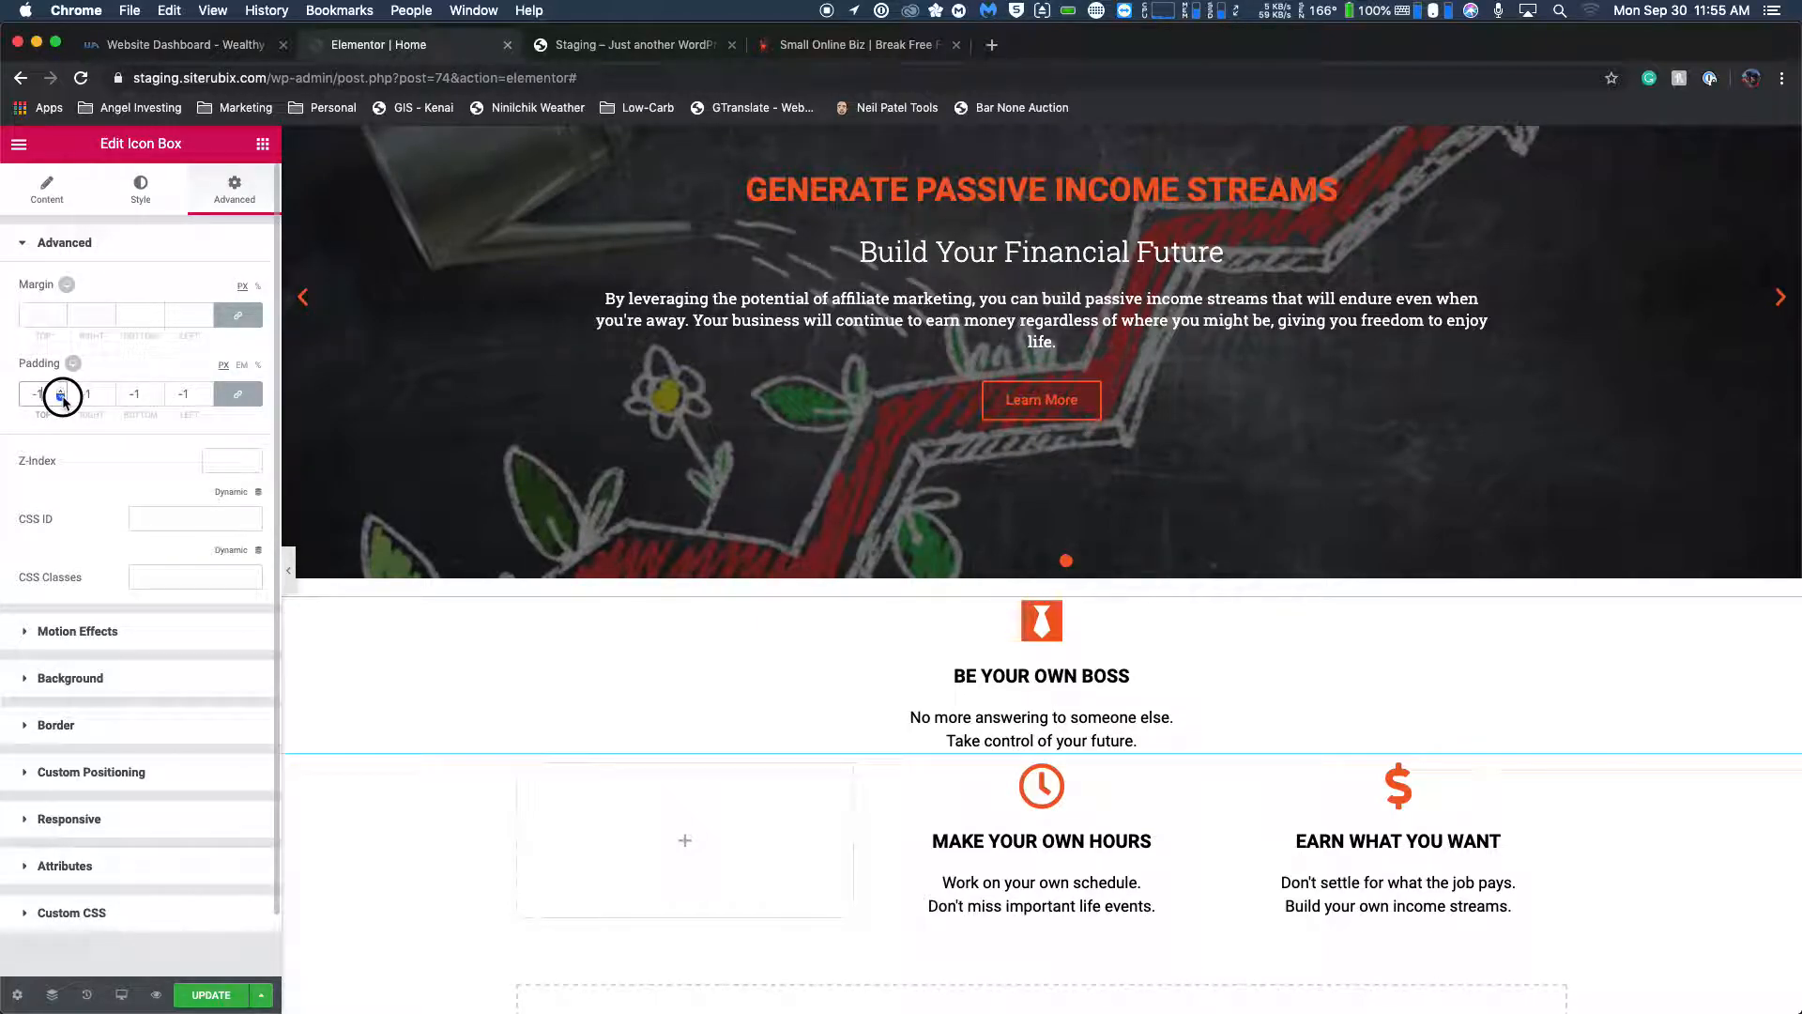
{"action": "left_click", "coordinate": [51, 318]}
{"action": "left_click", "coordinate": [63, 319]}
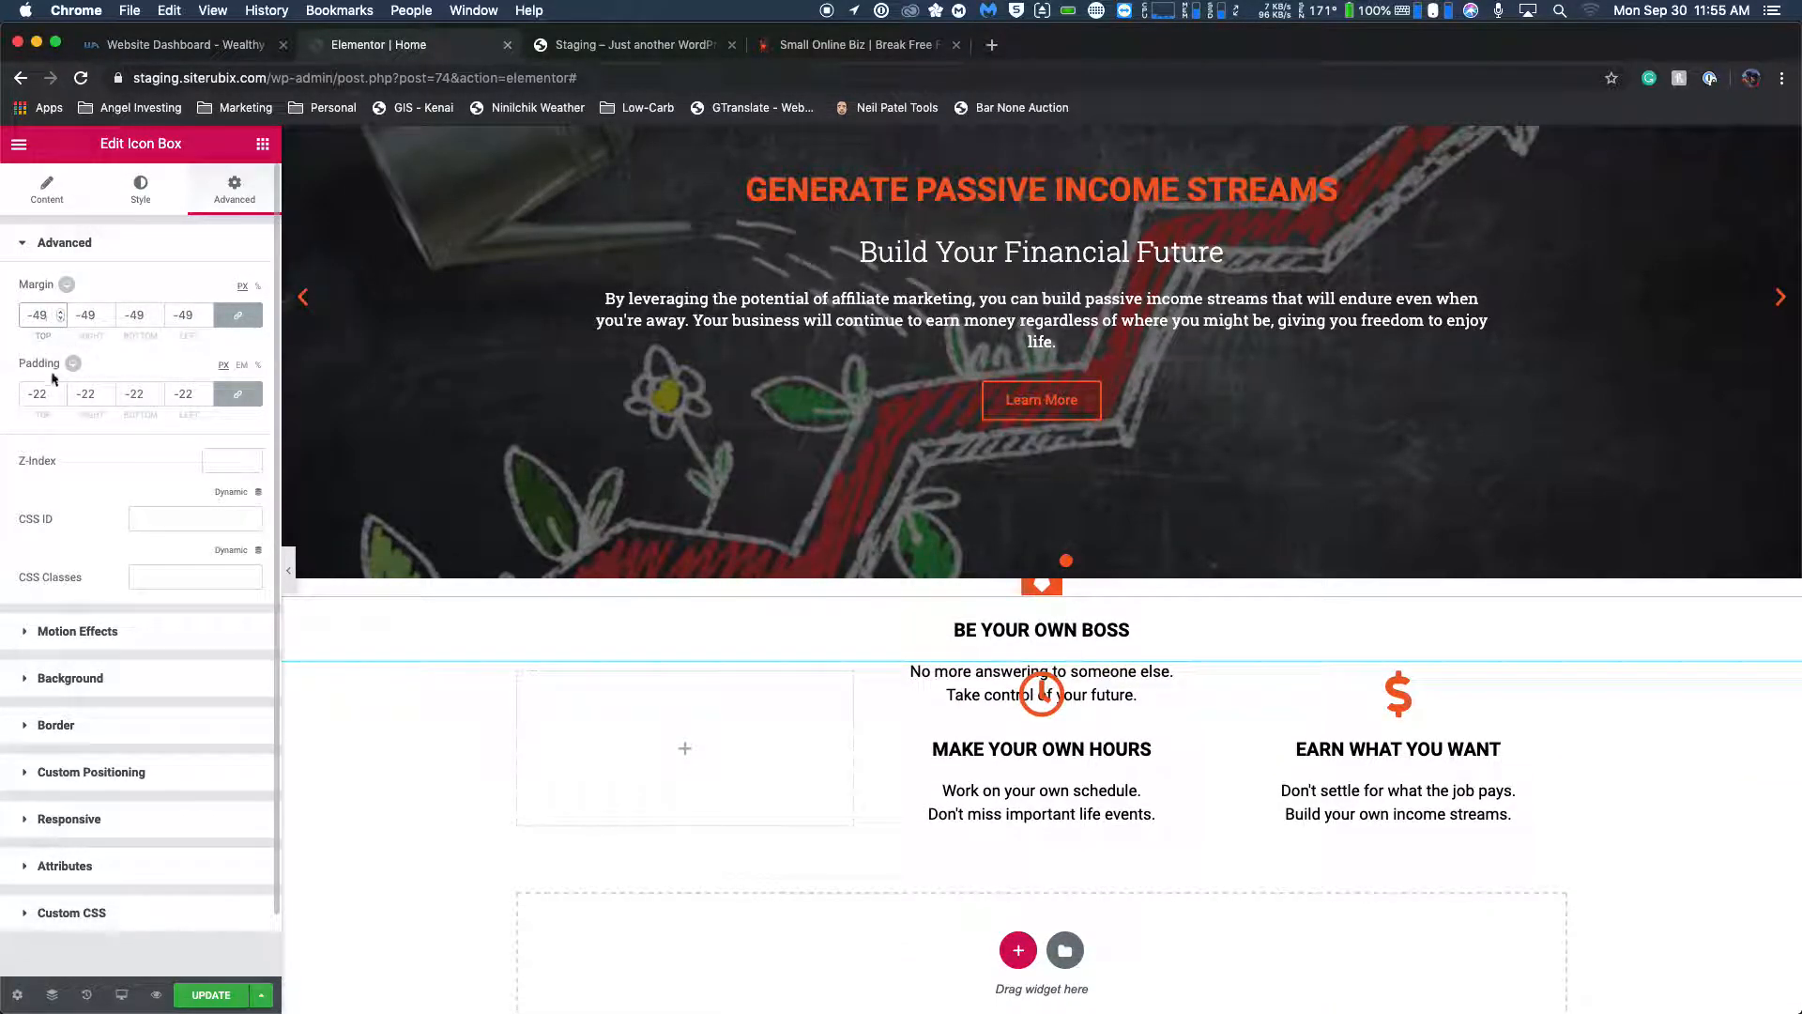
{"action": "scroll", "coordinate": [56, 376], "scroll_direction": "down", "scroll_amount": 1}
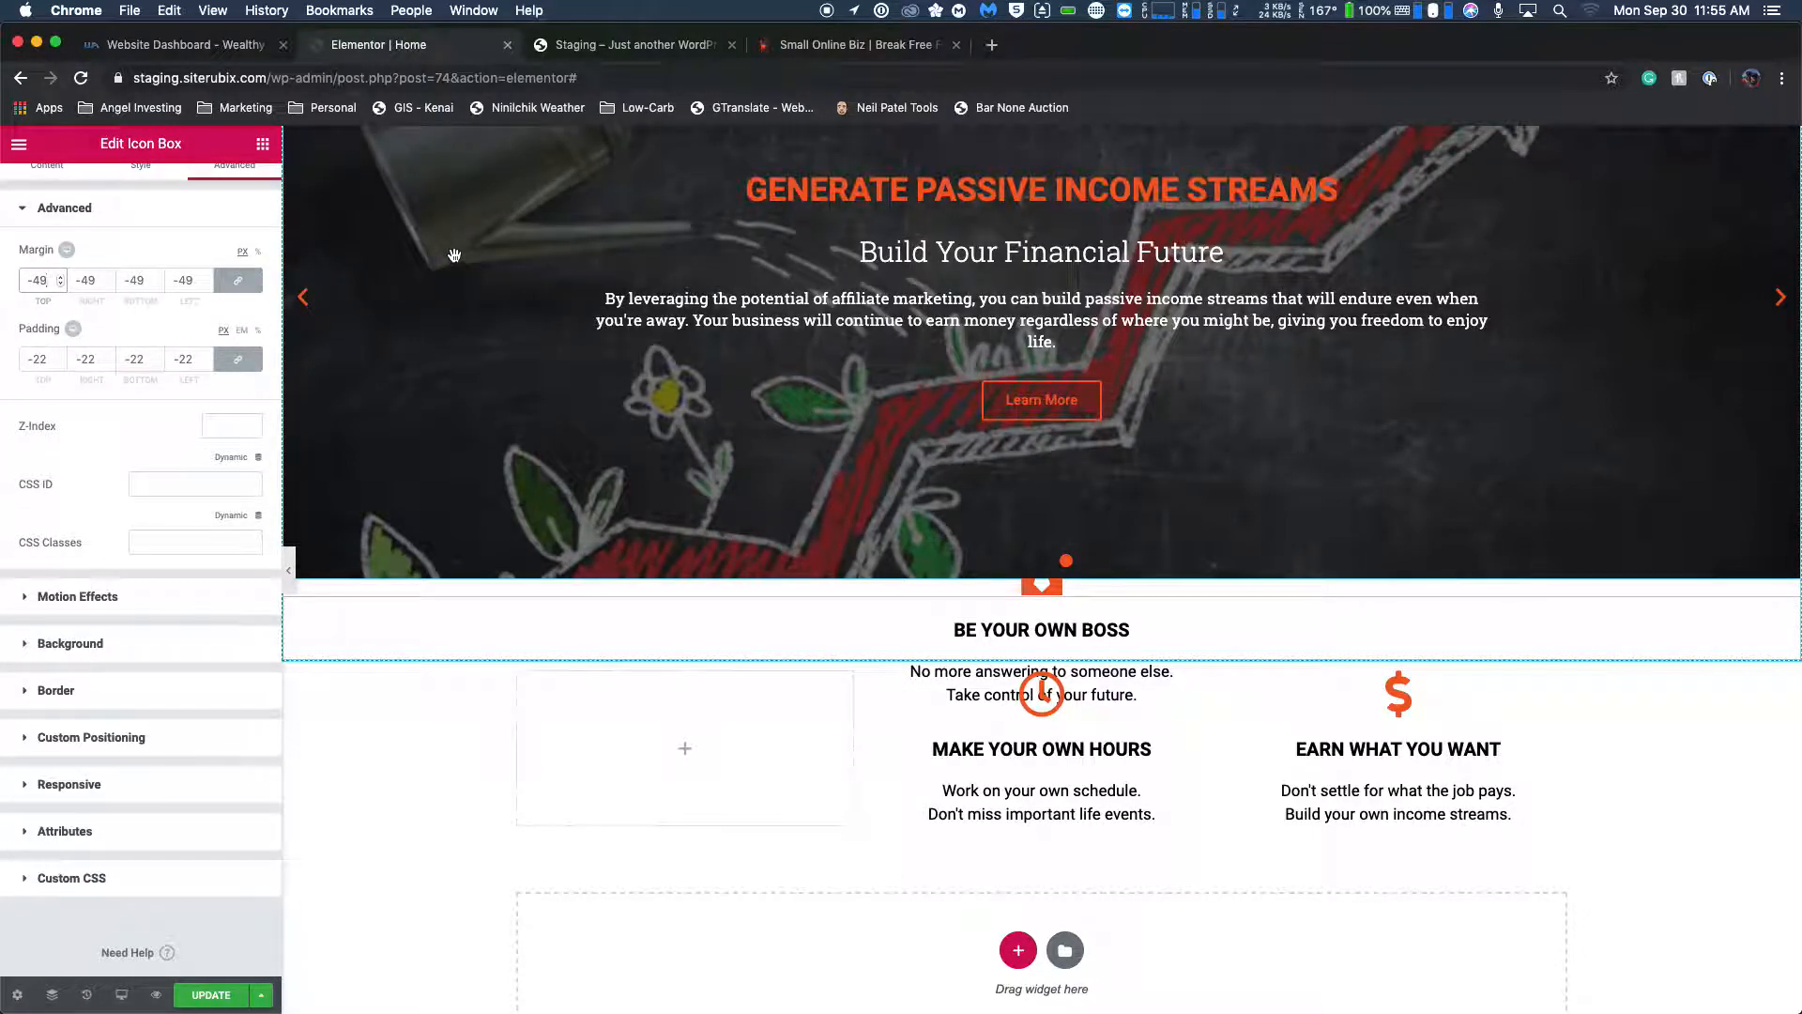
{"action": "left_click", "coordinate": [827, 13]}
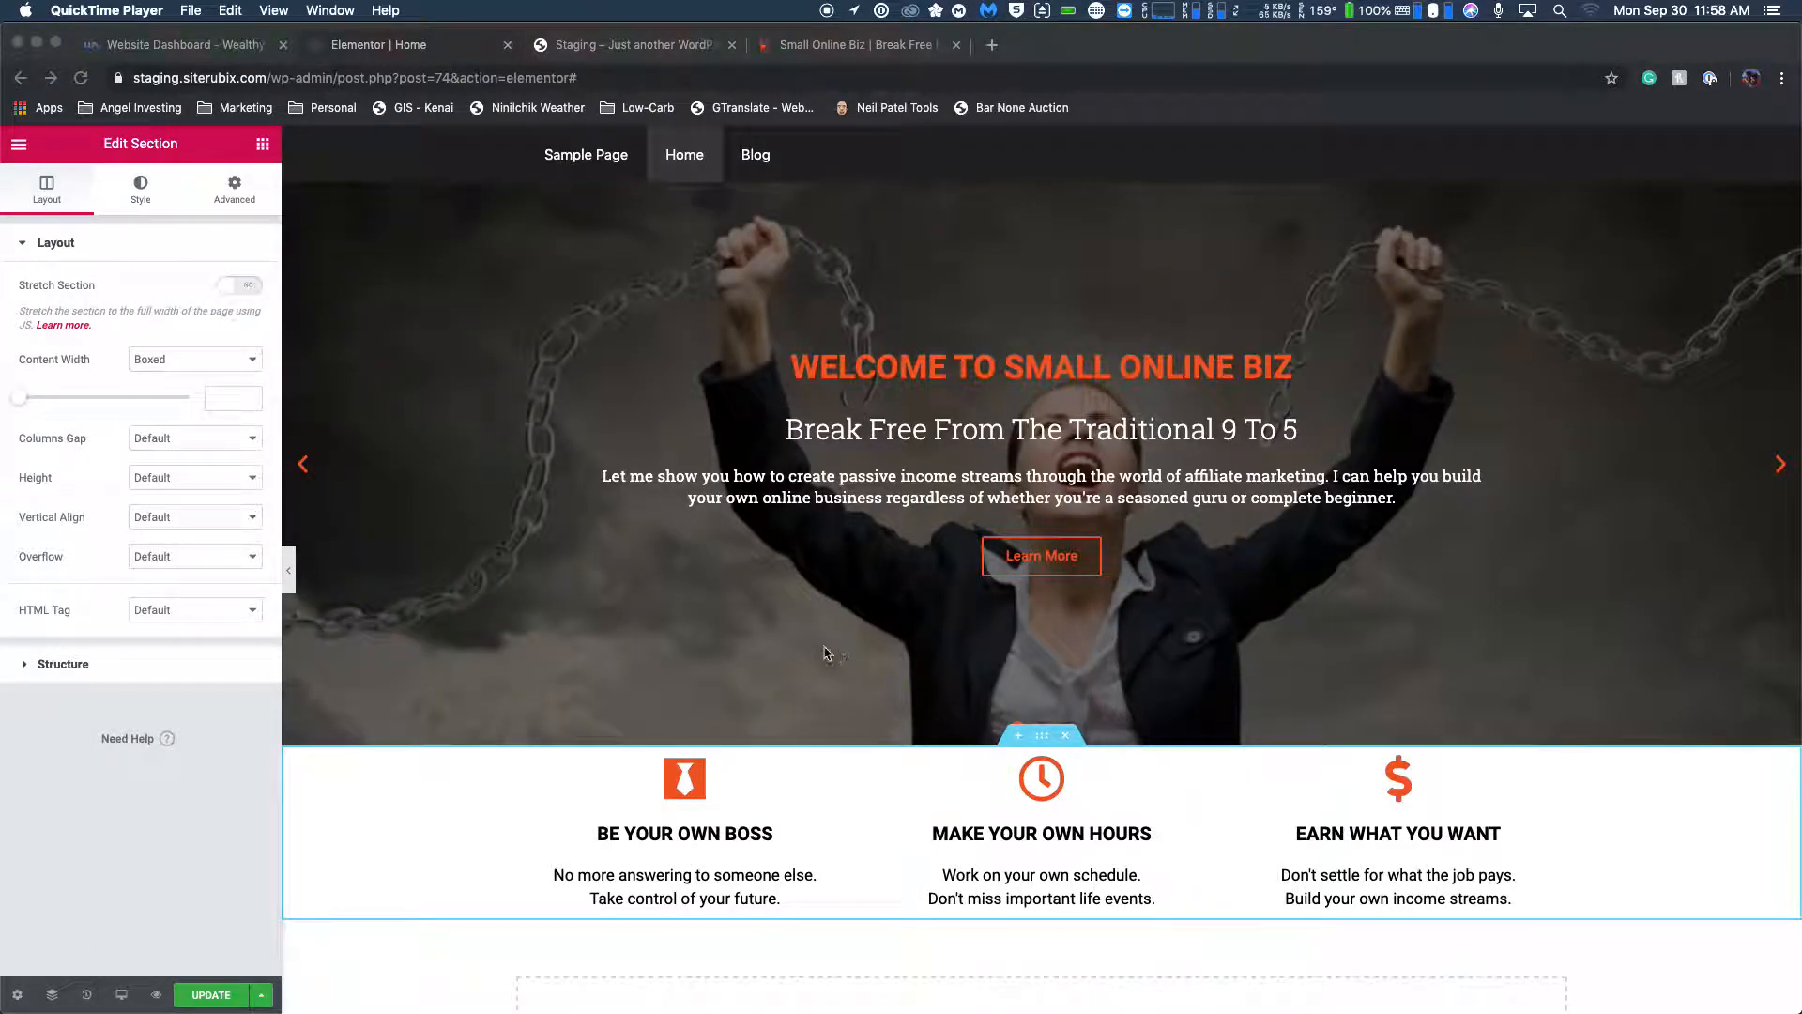
Try a 50 px margin above and below the slider section and clear it again.
{"action": "left_click", "coordinate": [1048, 744]}
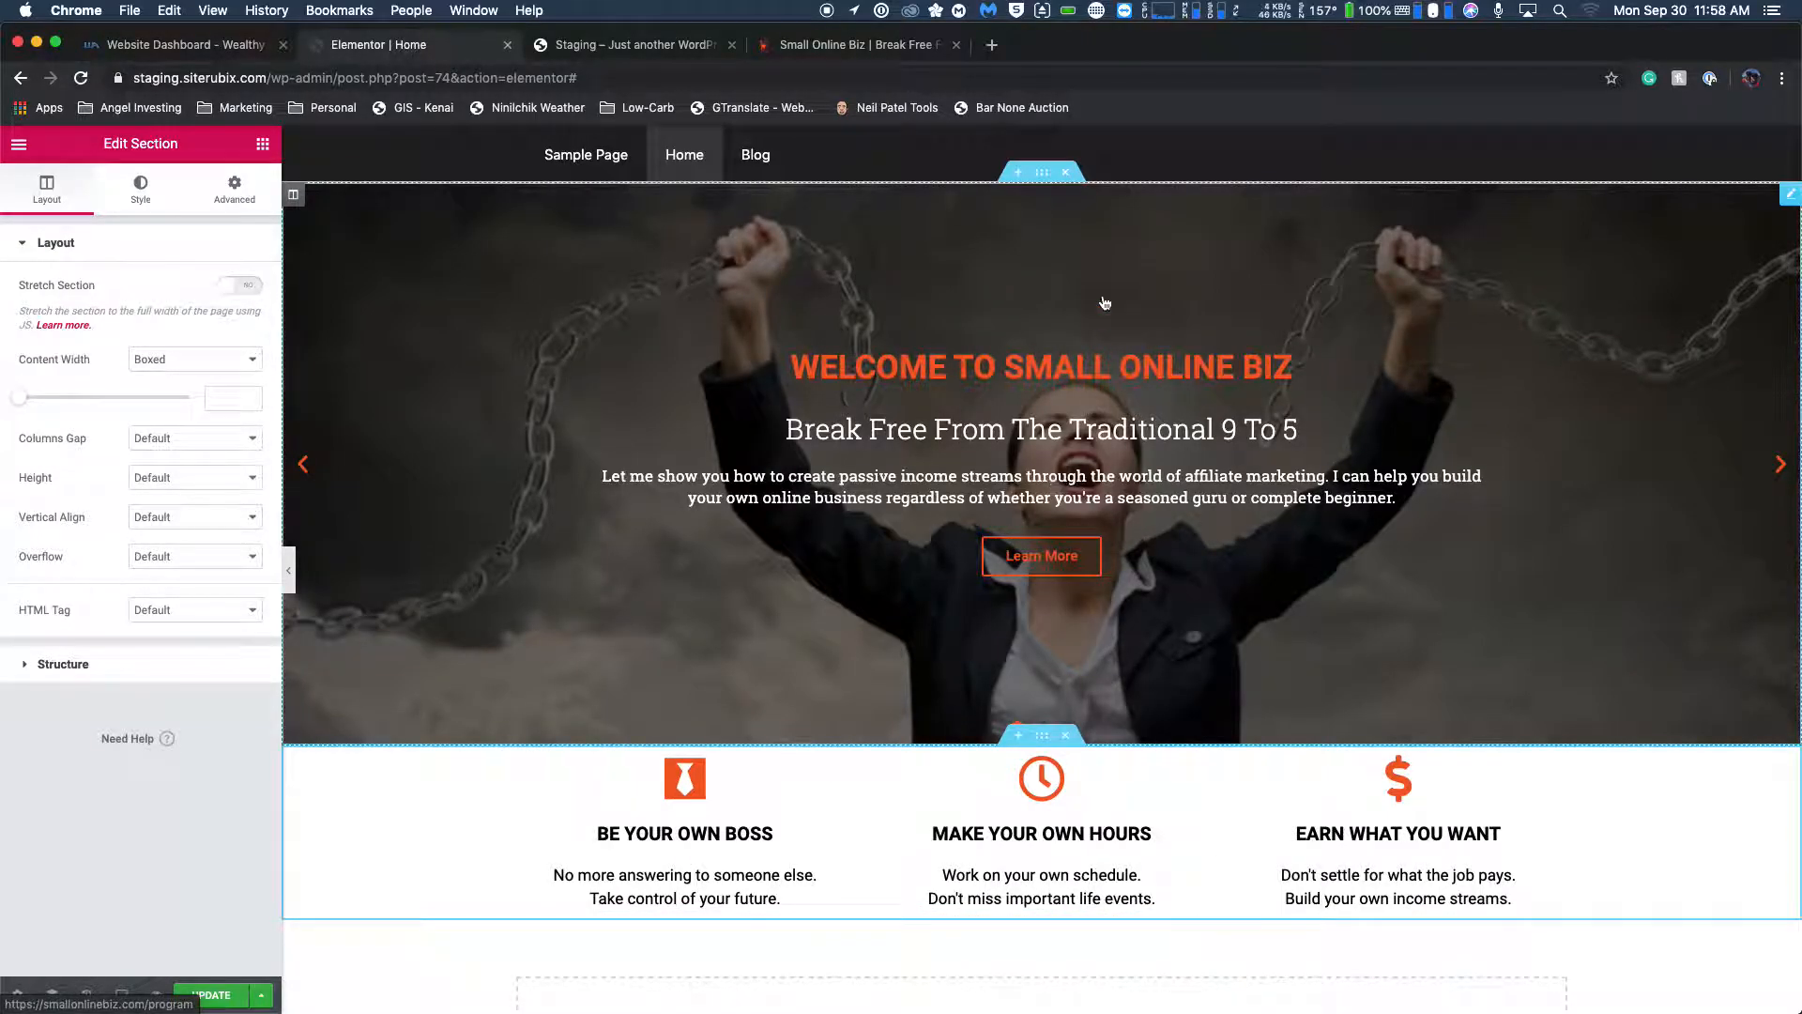
{"action": "left_click", "coordinate": [1048, 180]}
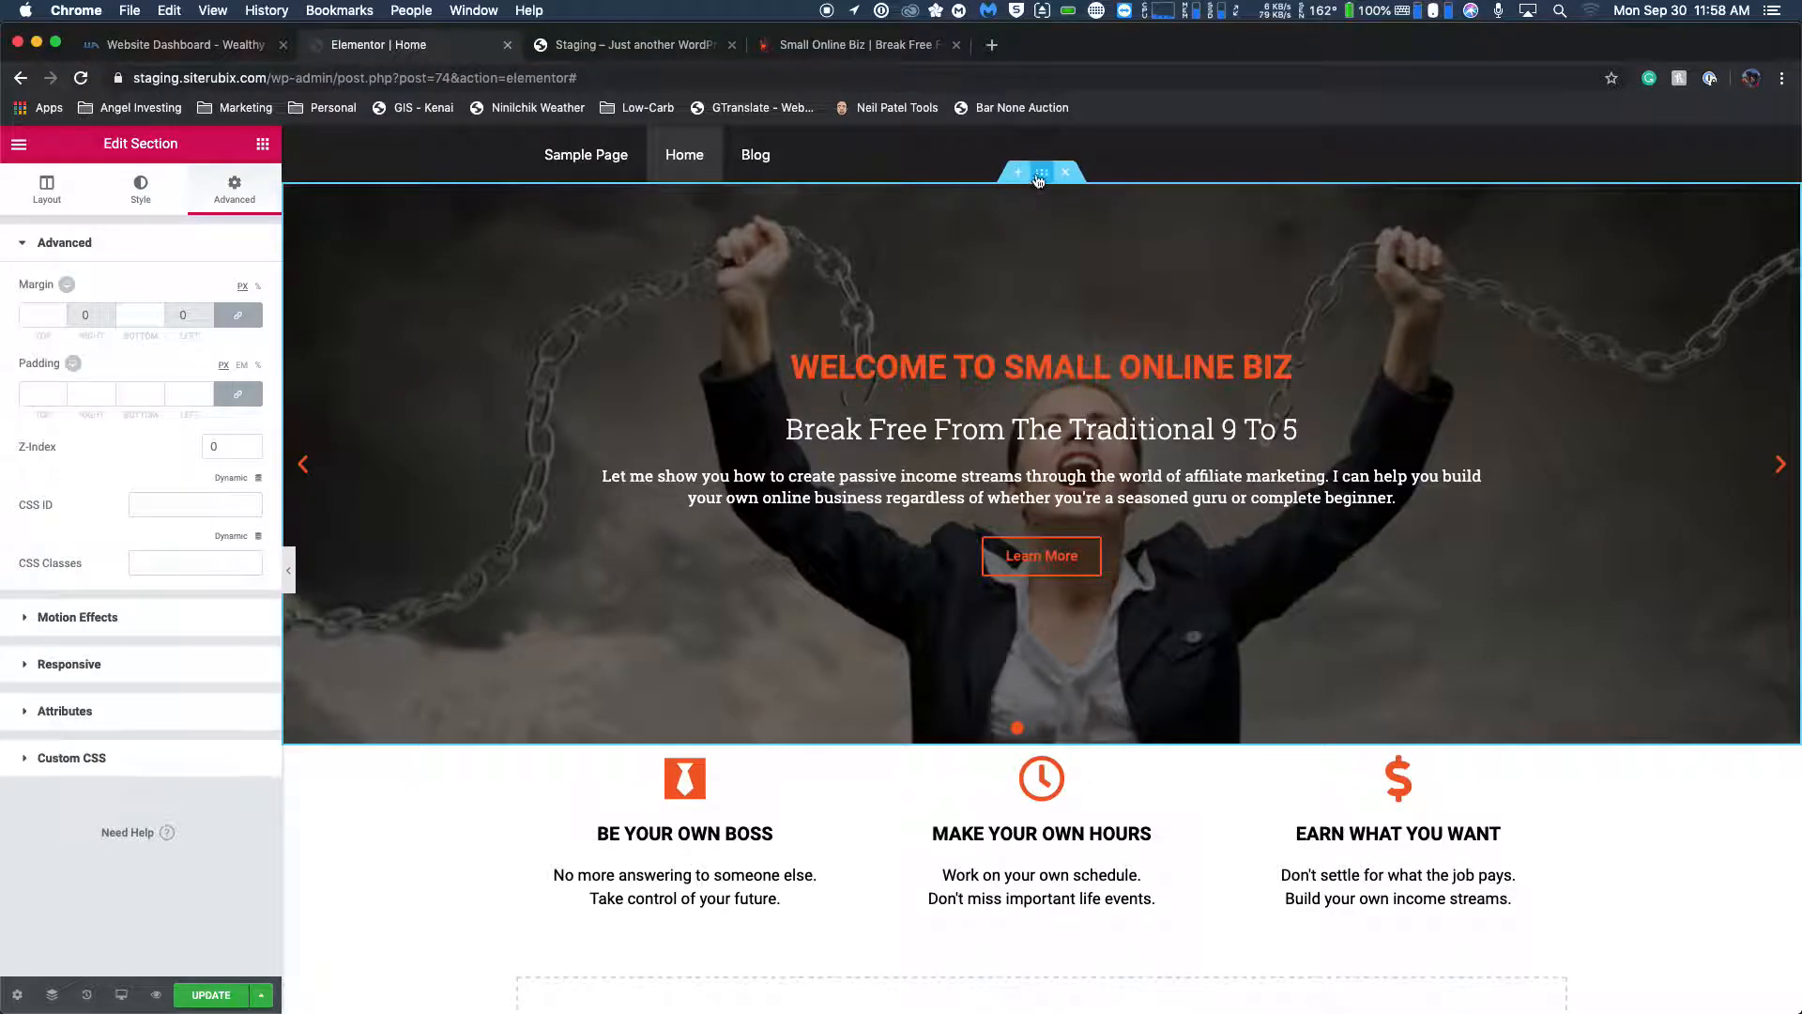
{"action": "left_click", "coordinate": [136, 315]}
{"action": "type", "text": "50"}
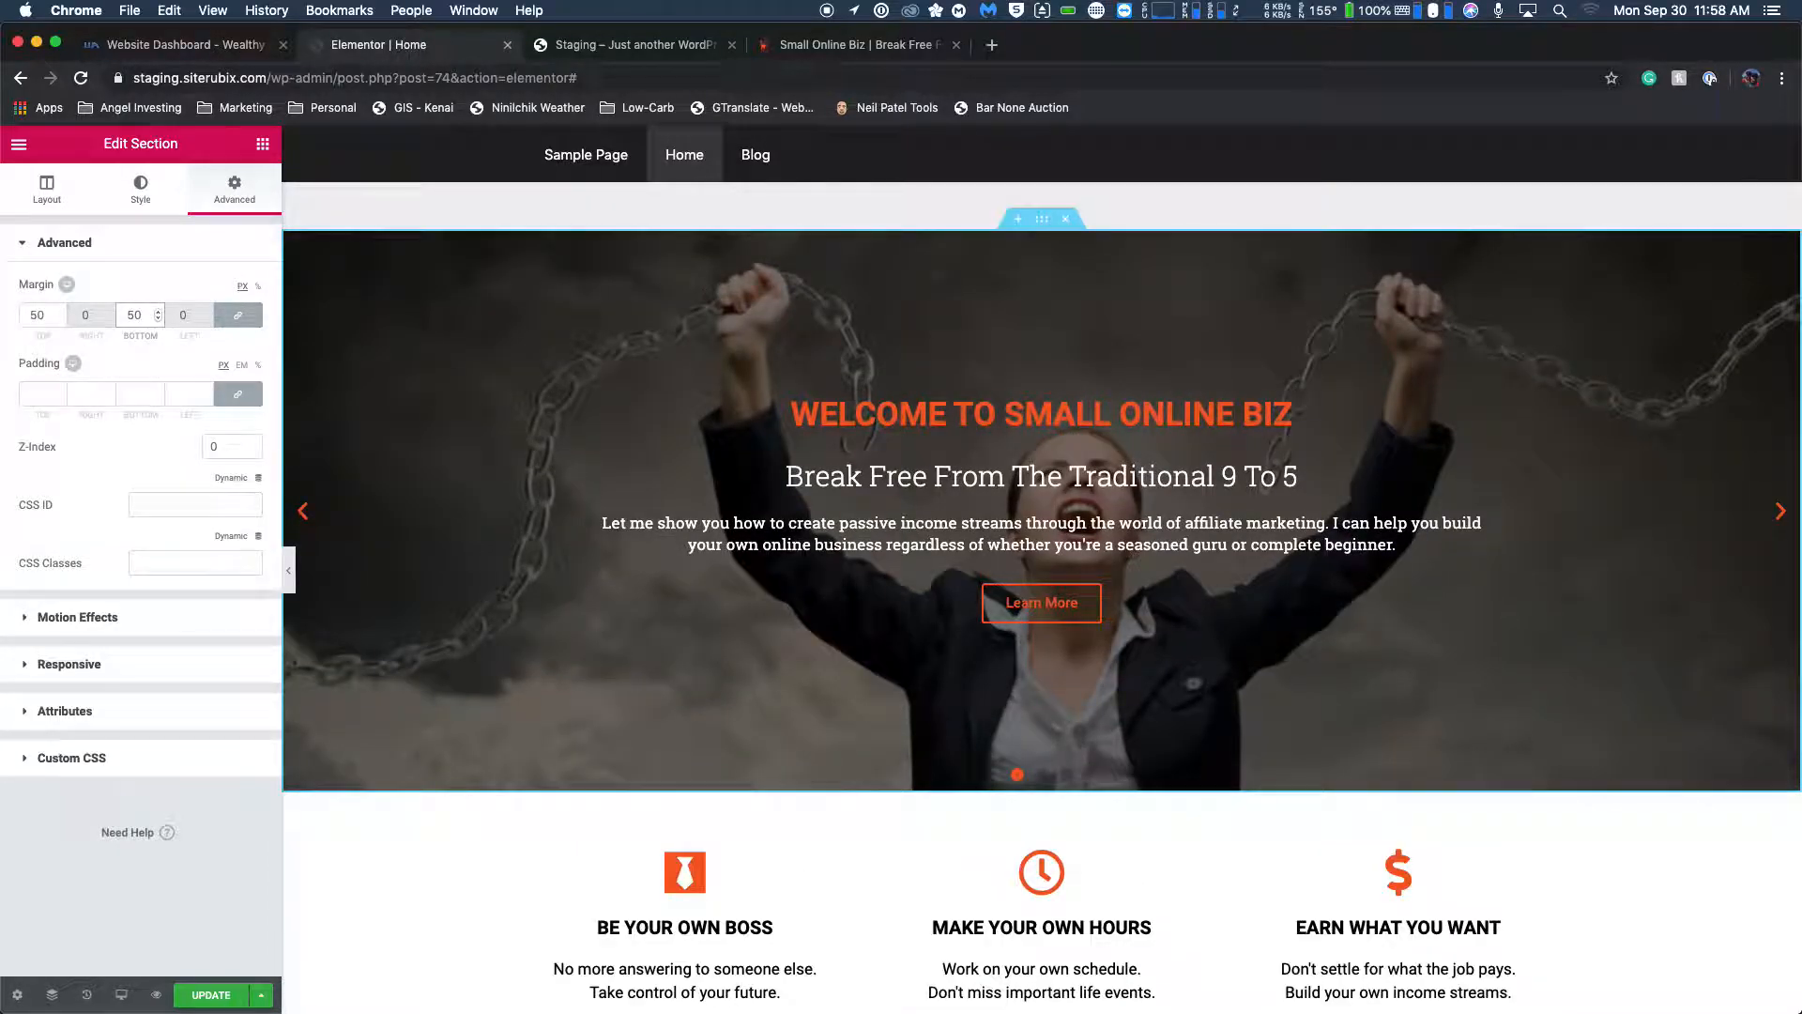
{"action": "key", "text": "BackSpace"}
{"action": "key", "text": "BackSpace"}
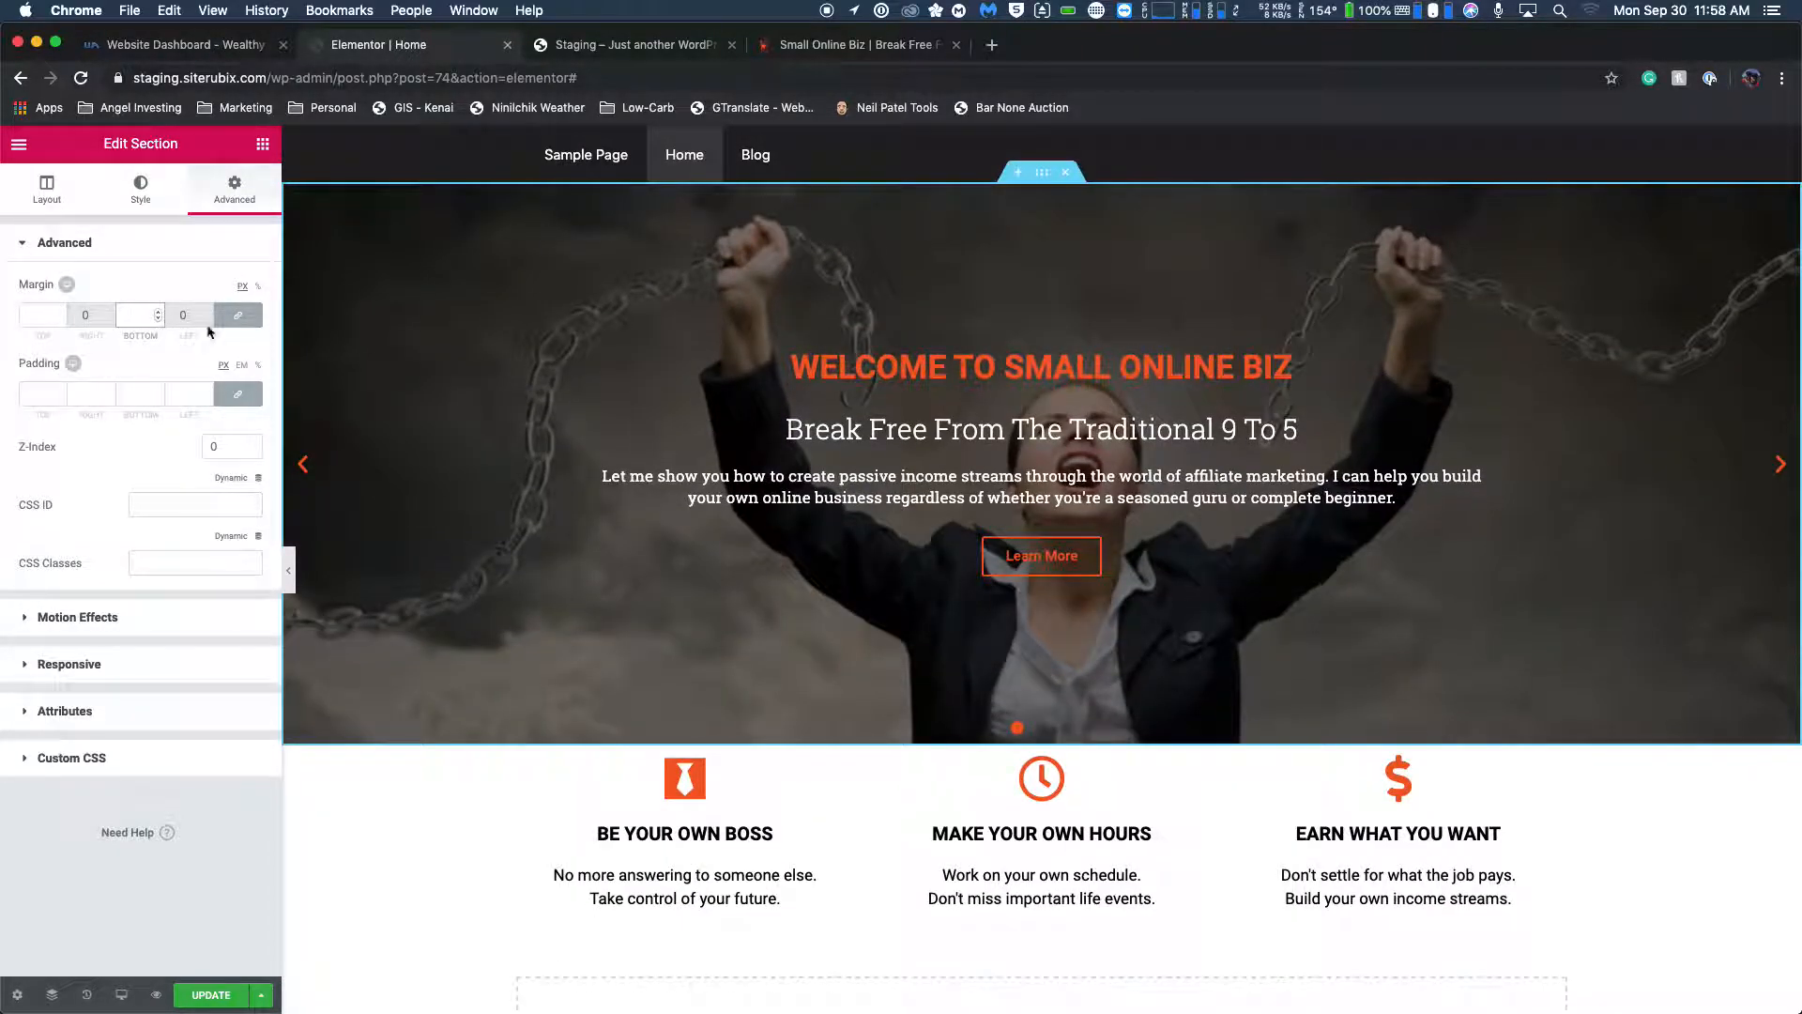
Set the slider section's top and bottom margins to -120 px, comparing the overlap with the live Small Online Biz homepage.
{"action": "left_click", "coordinate": [159, 319]}
{"action": "left_click", "coordinate": [159, 318]}
{"action": "left_click_drag", "start_coordinate": [158, 318], "coordinate": [161, 324]}
{"action": "left_click", "coordinate": [160, 320]}
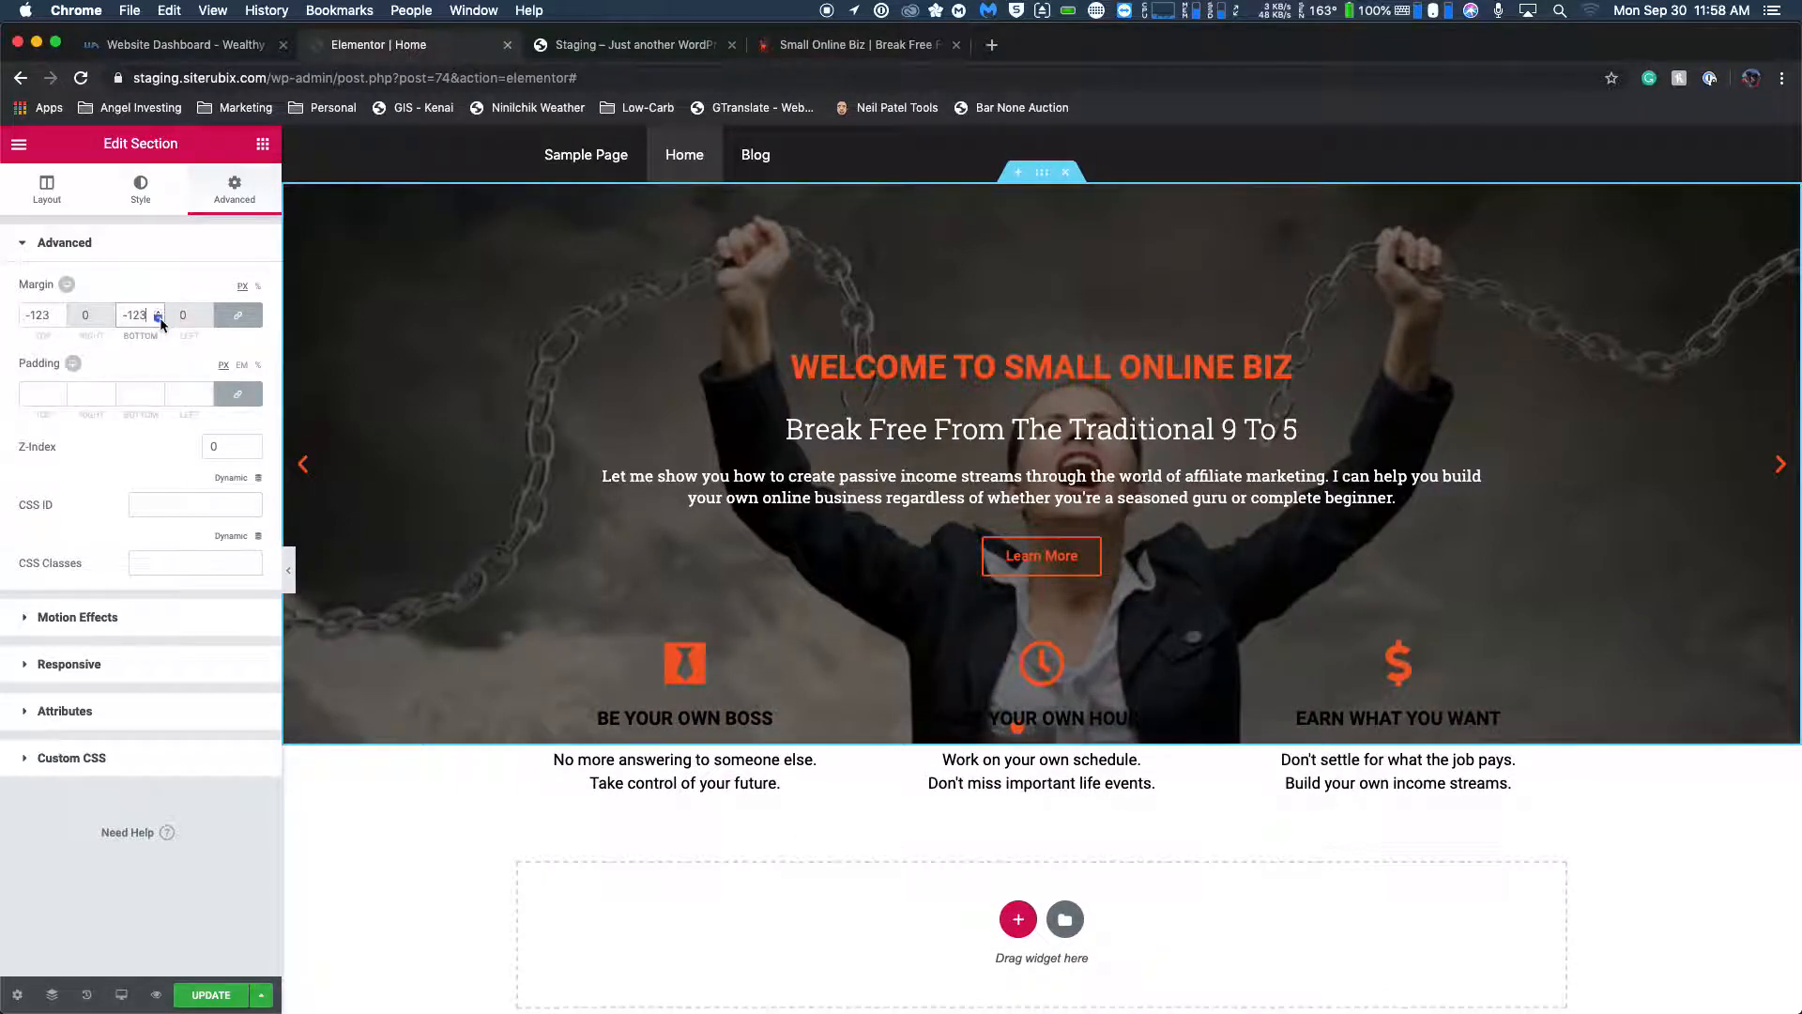
{"action": "left_click", "coordinate": [817, 45]}
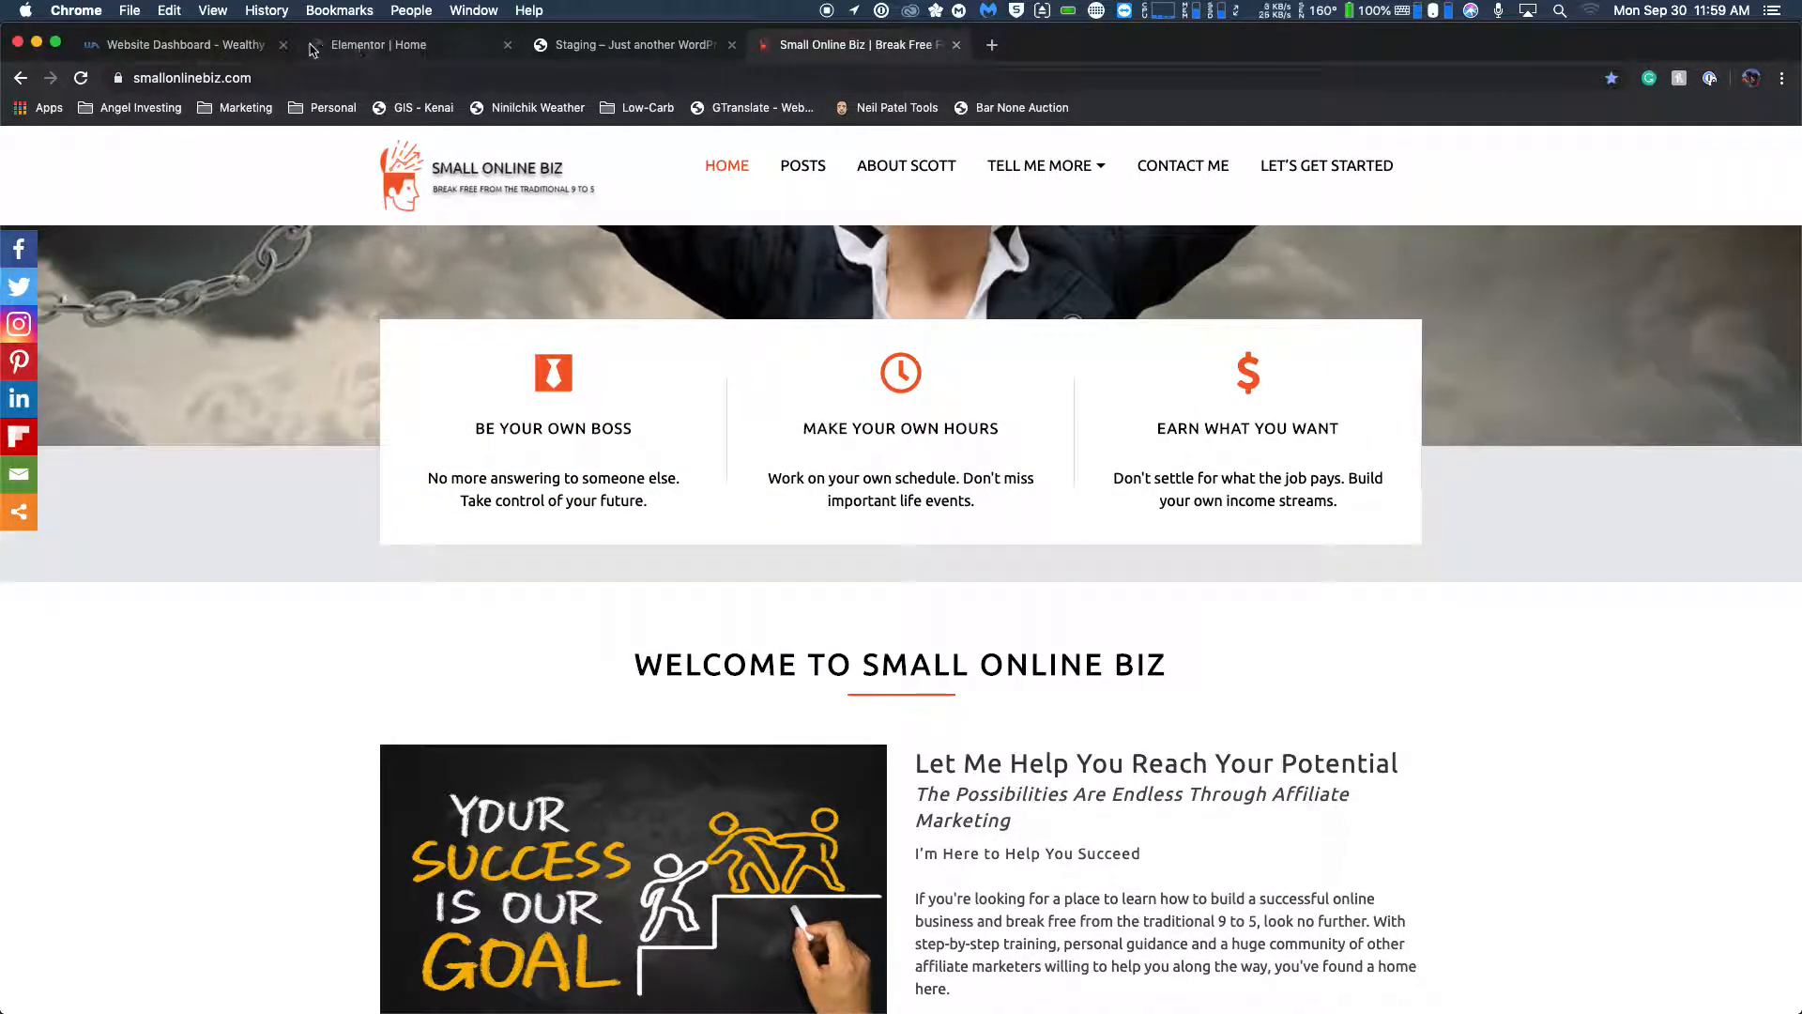
{"action": "left_click", "coordinate": [352, 47]}
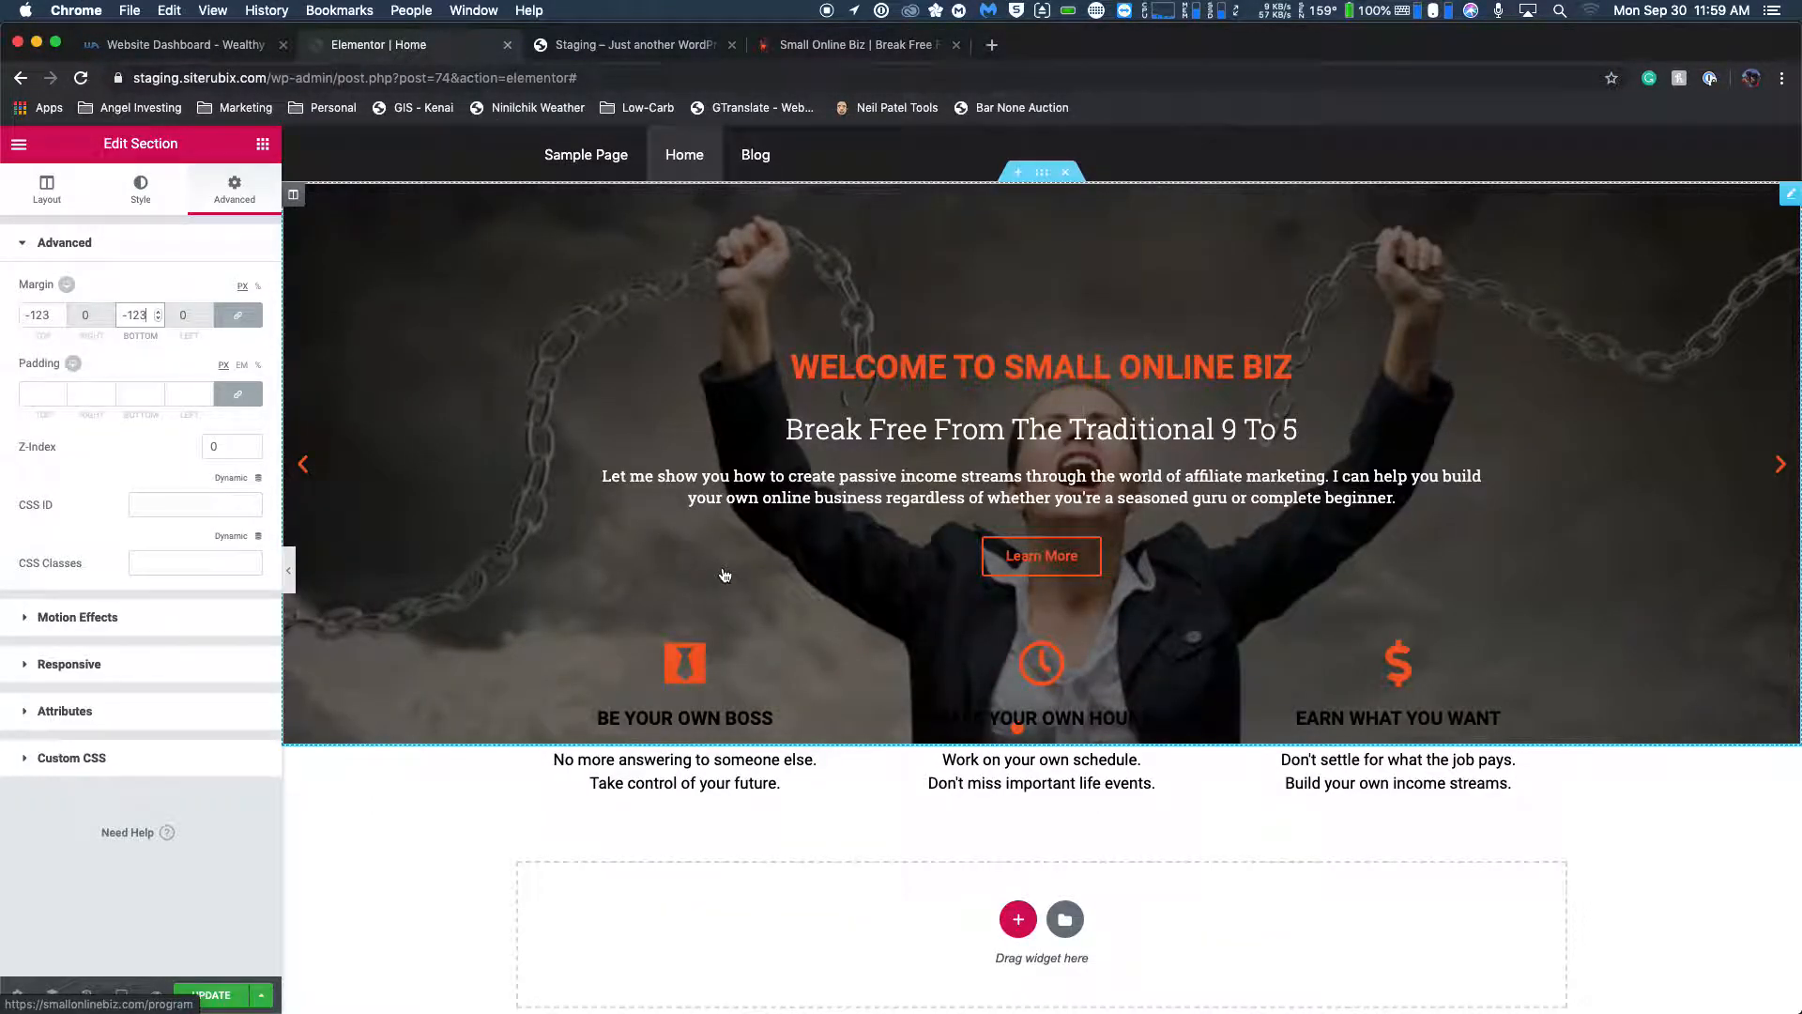
{"action": "left_click", "coordinate": [159, 313]}
{"action": "left_click", "coordinate": [158, 314]}
{"action": "left_click", "coordinate": [159, 314]}
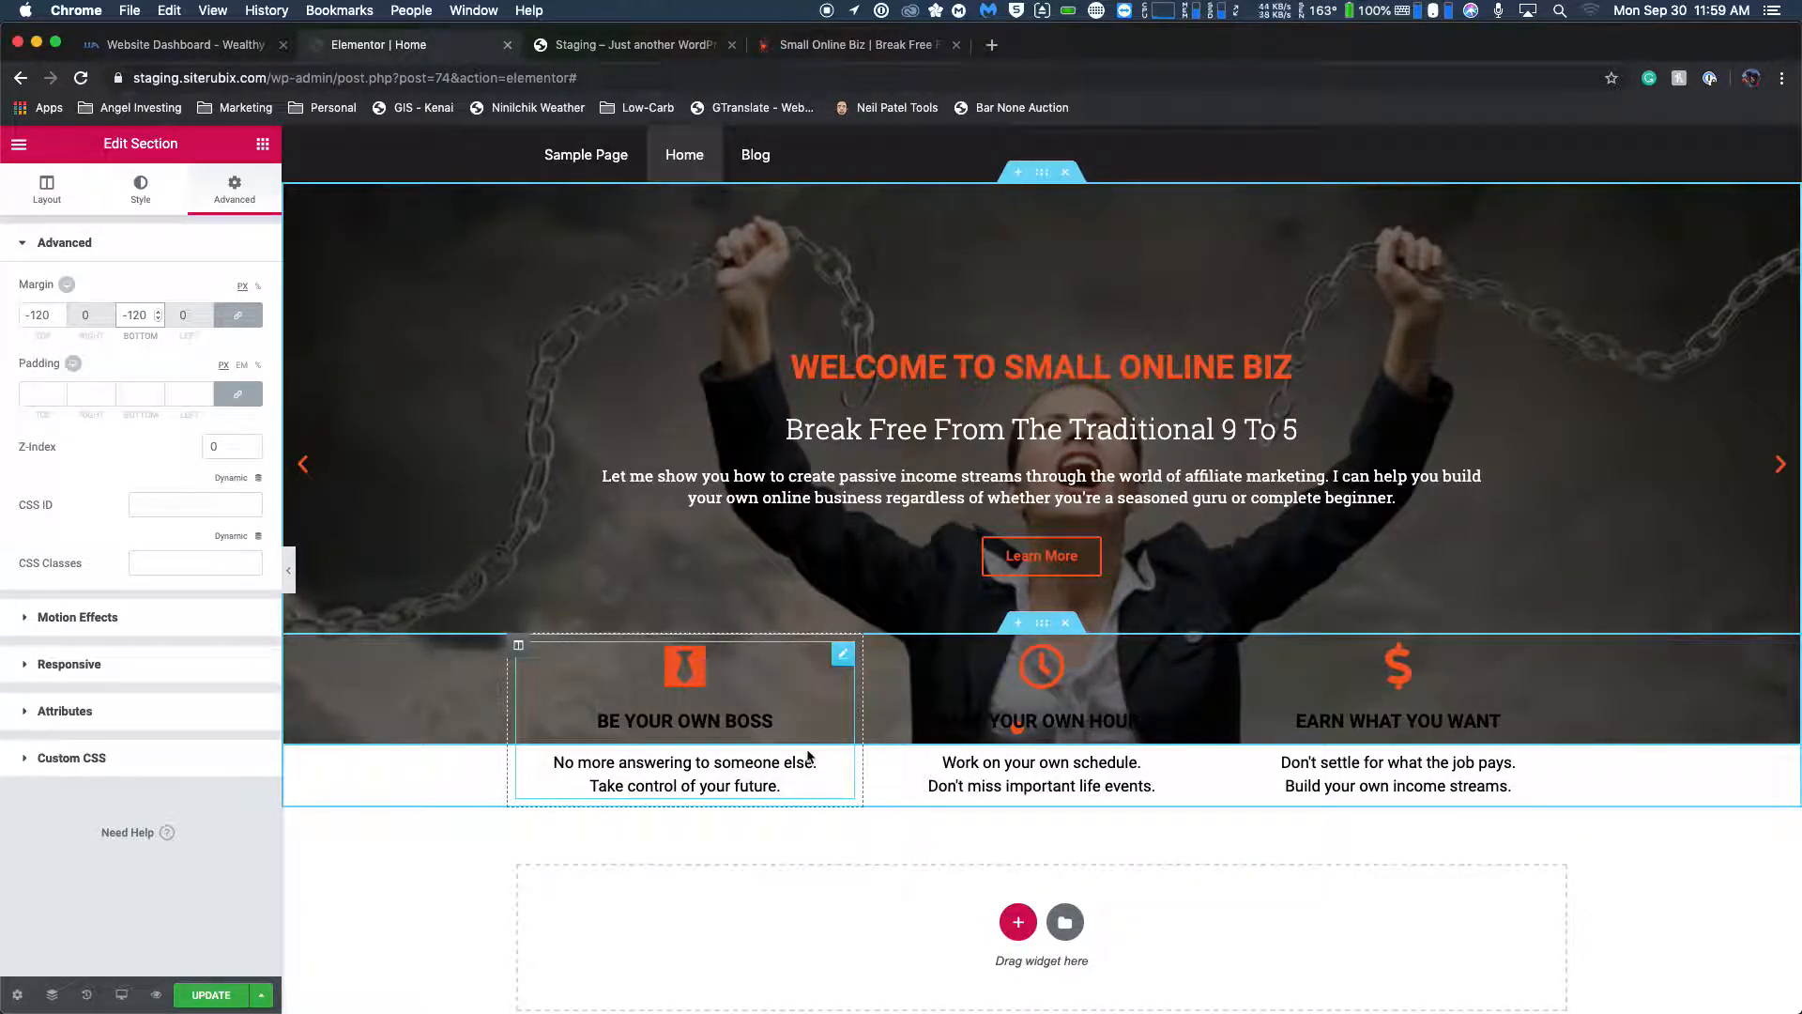
Unlink the slider section's margin values and set only the top margin to 0.
{"action": "scroll", "coordinate": [844, 695], "scroll_direction": "down", "scroll_amount": 1}
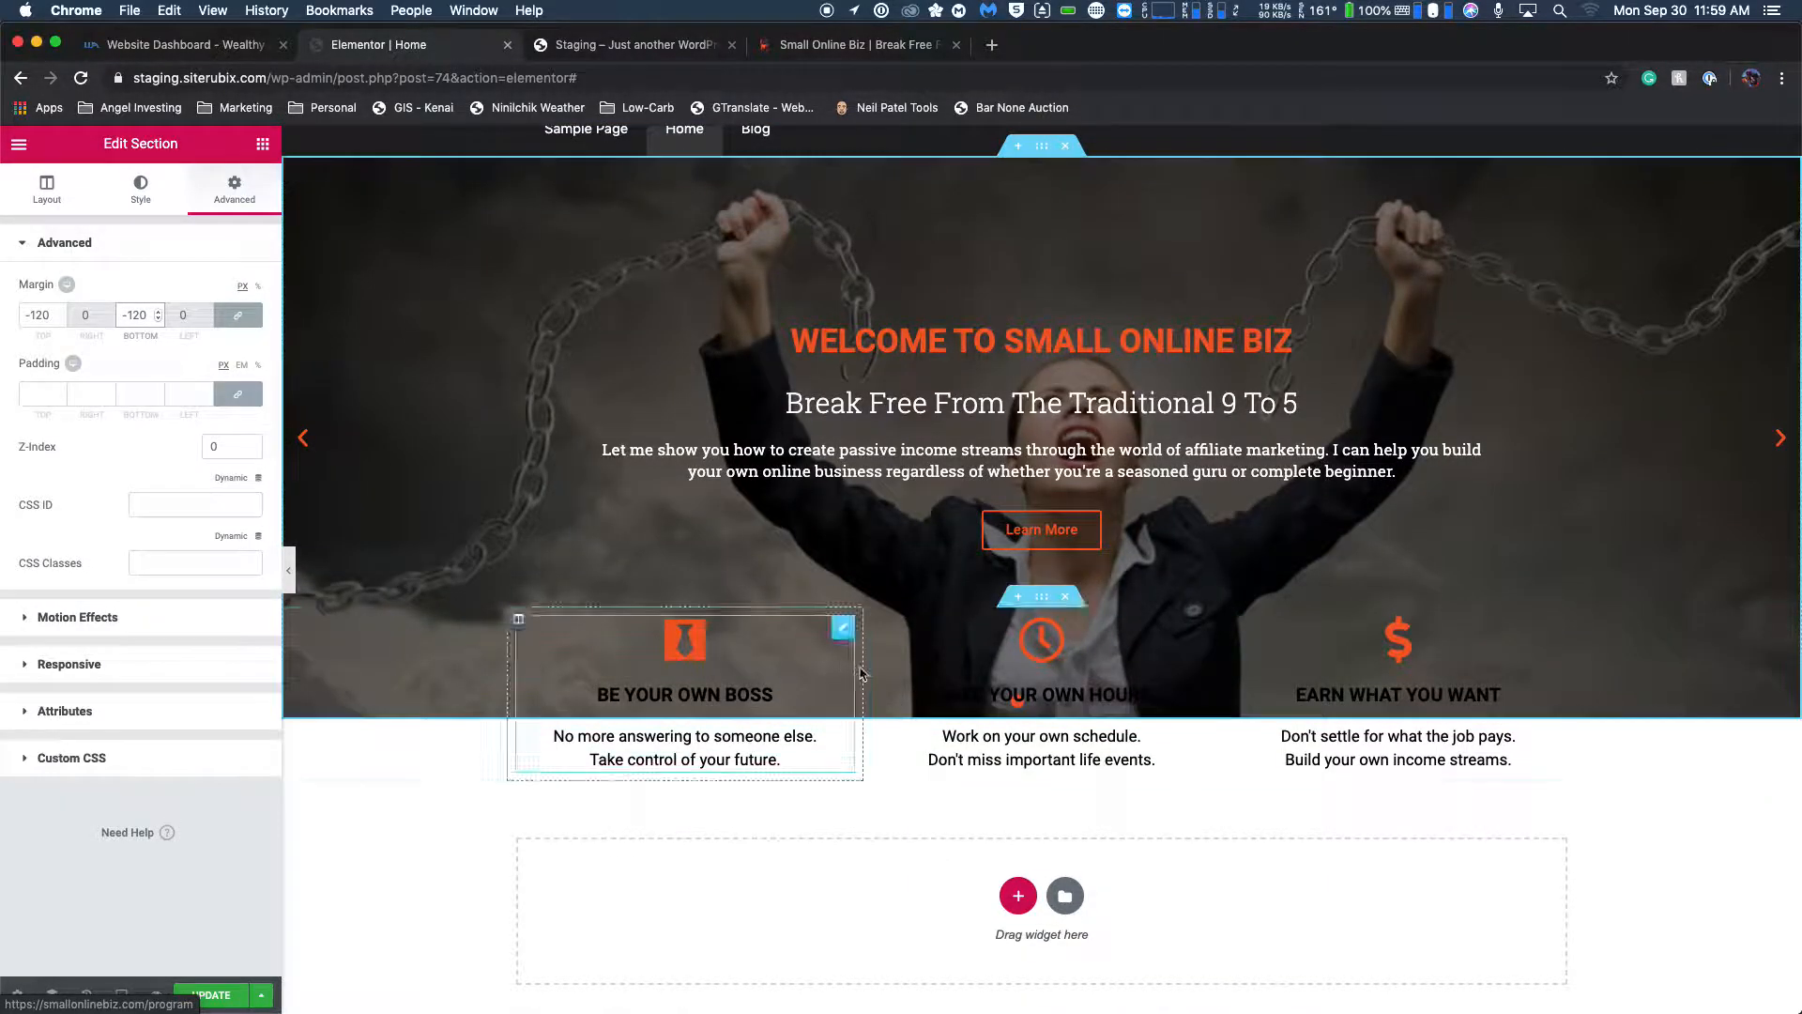
{"action": "left_click", "coordinate": [1042, 596]}
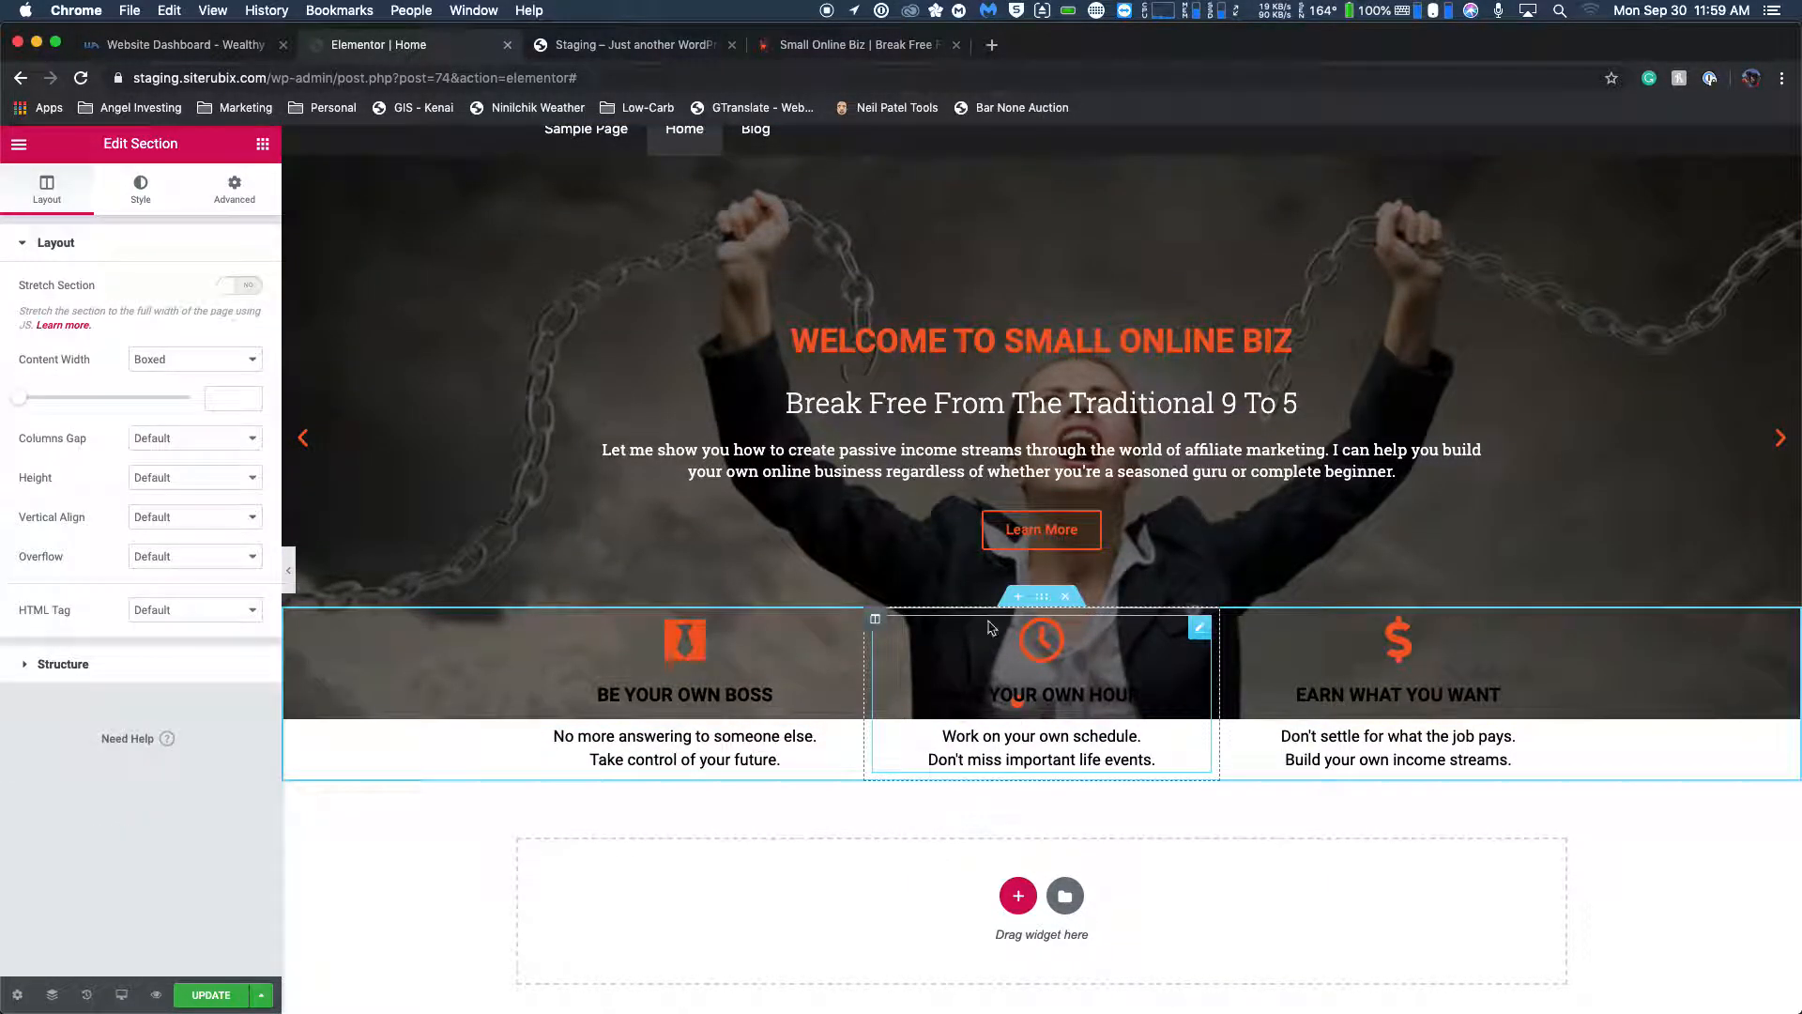
{"action": "left_click", "coordinate": [1013, 216]}
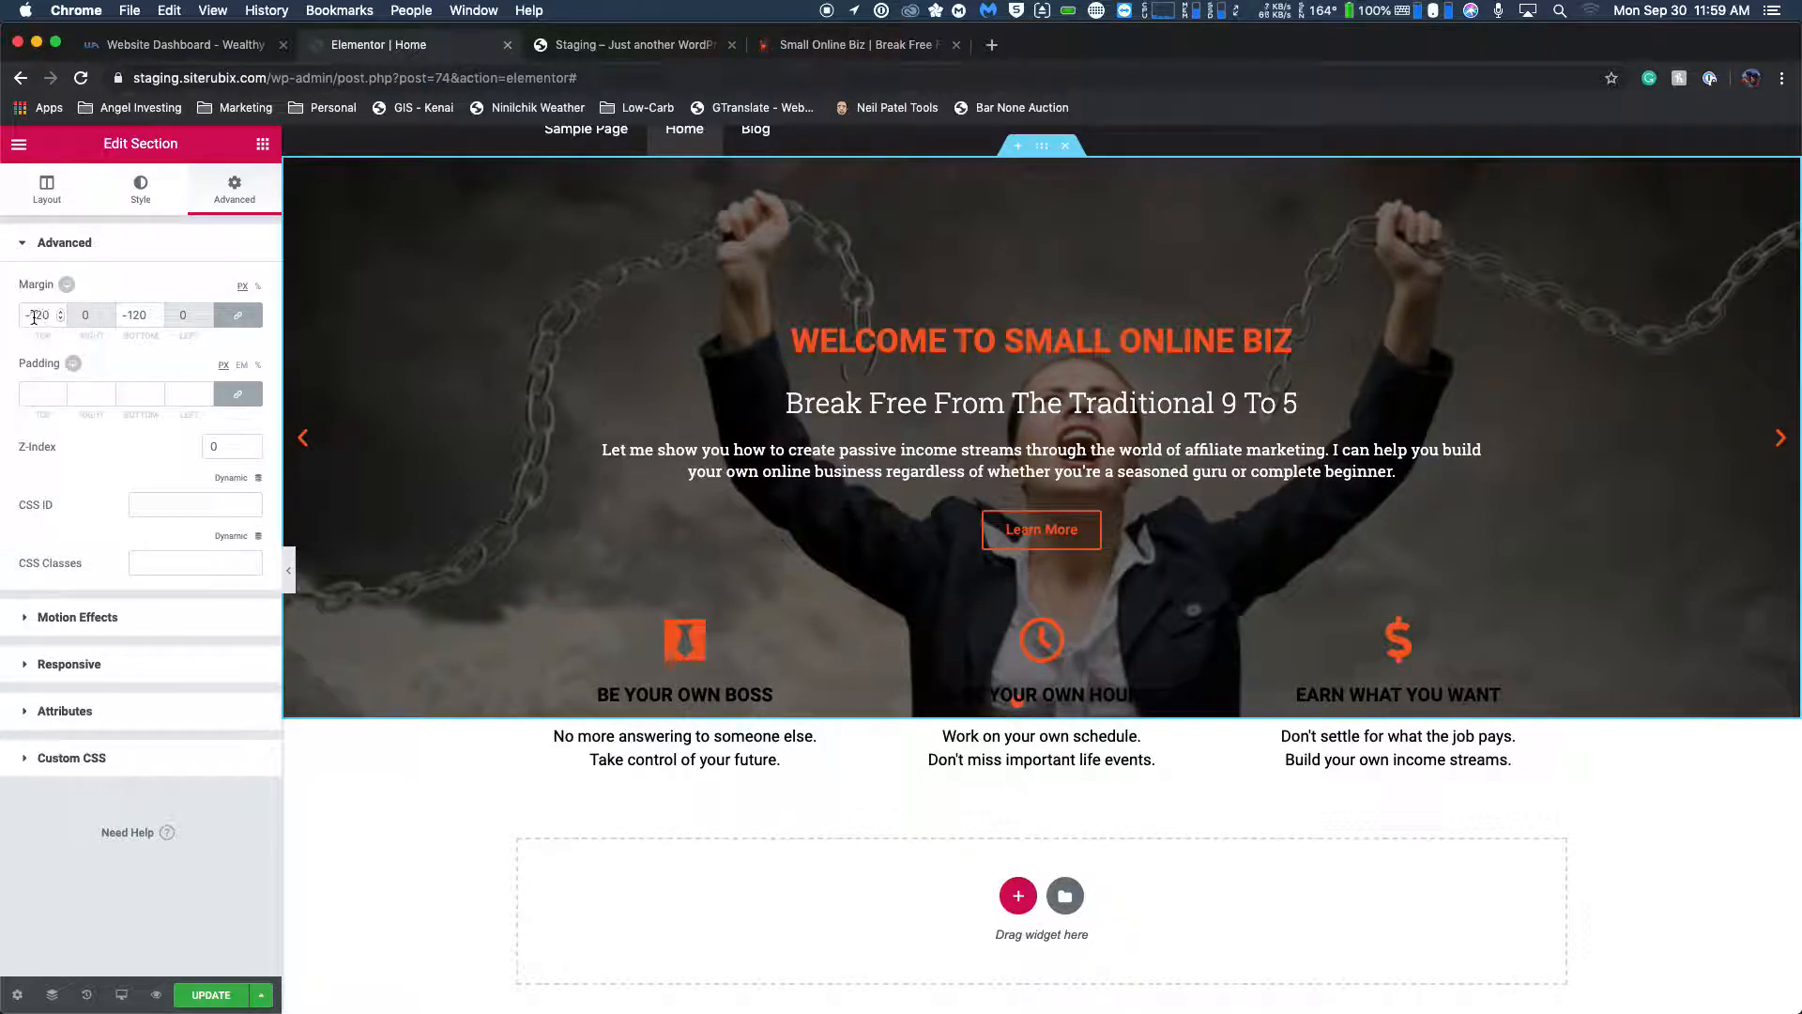
{"action": "left_click", "coordinate": [238, 316]}
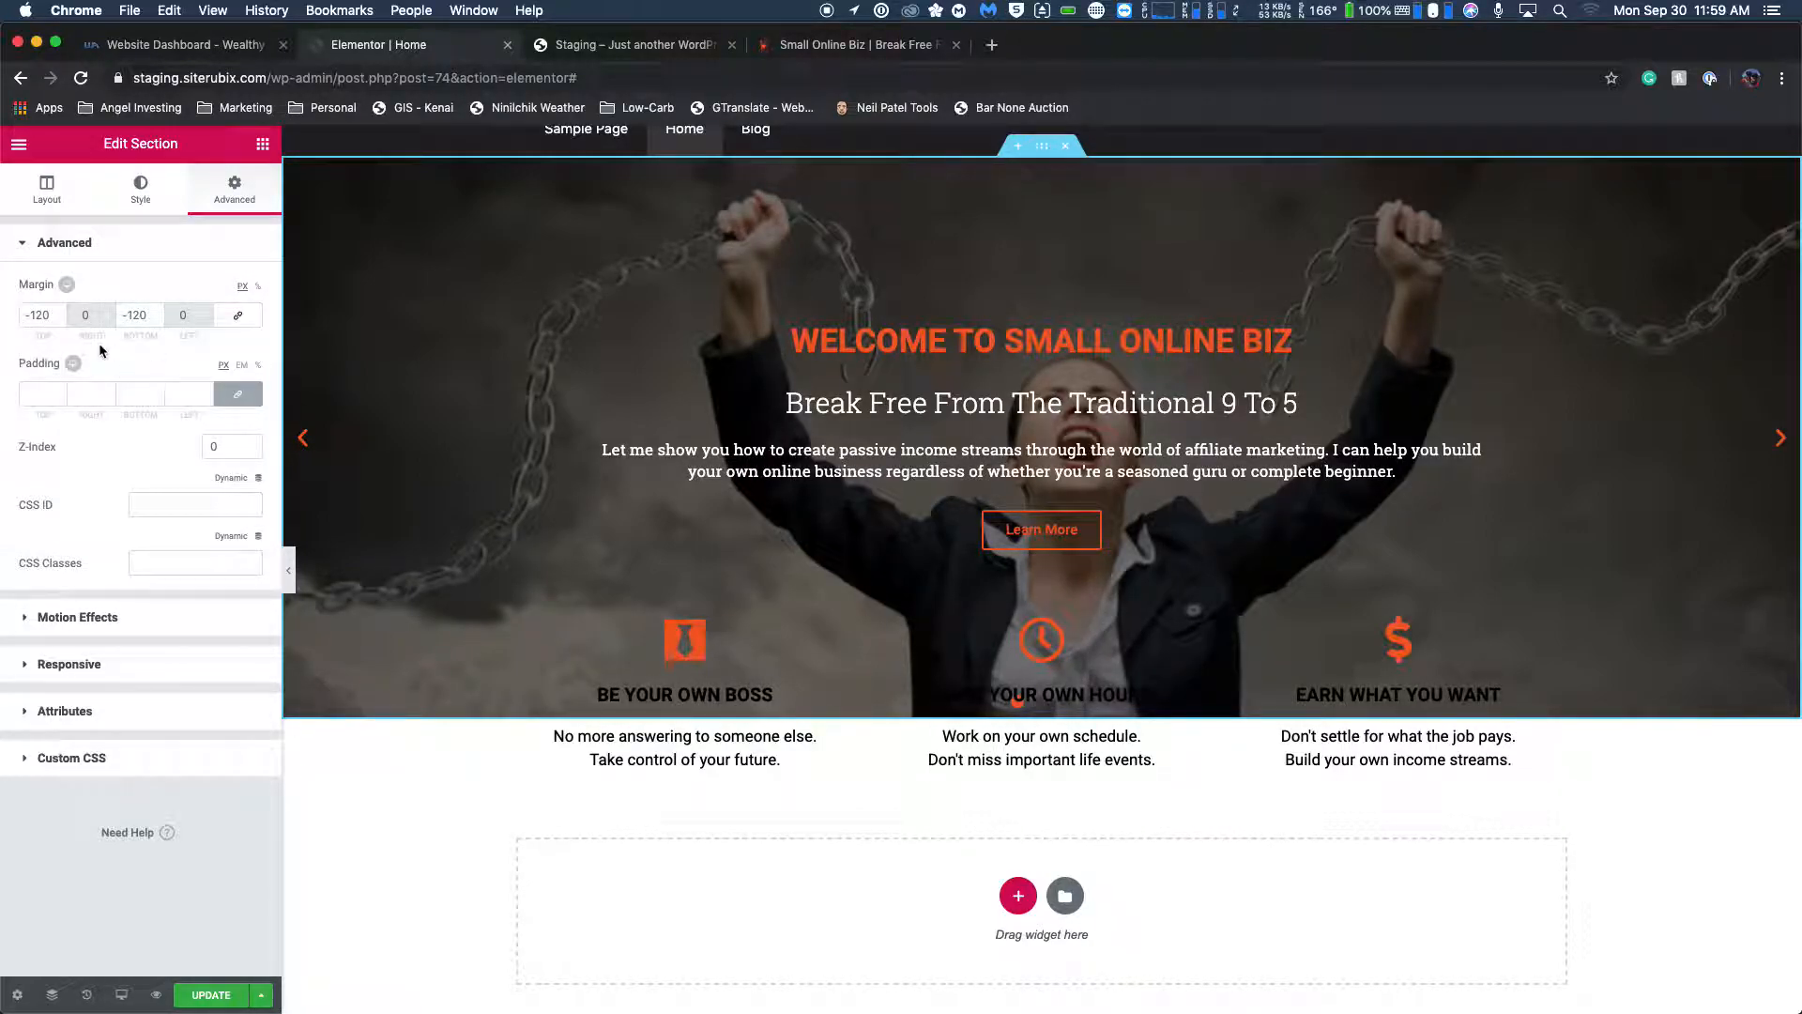
{"action": "left_click", "coordinate": [40, 315]}
{"action": "scroll", "coordinate": [40, 316], "scroll_direction": "down", "scroll_amount": 2}
{"action": "scroll", "coordinate": [25, 315], "scroll_direction": "down", "scroll_amount": 2}
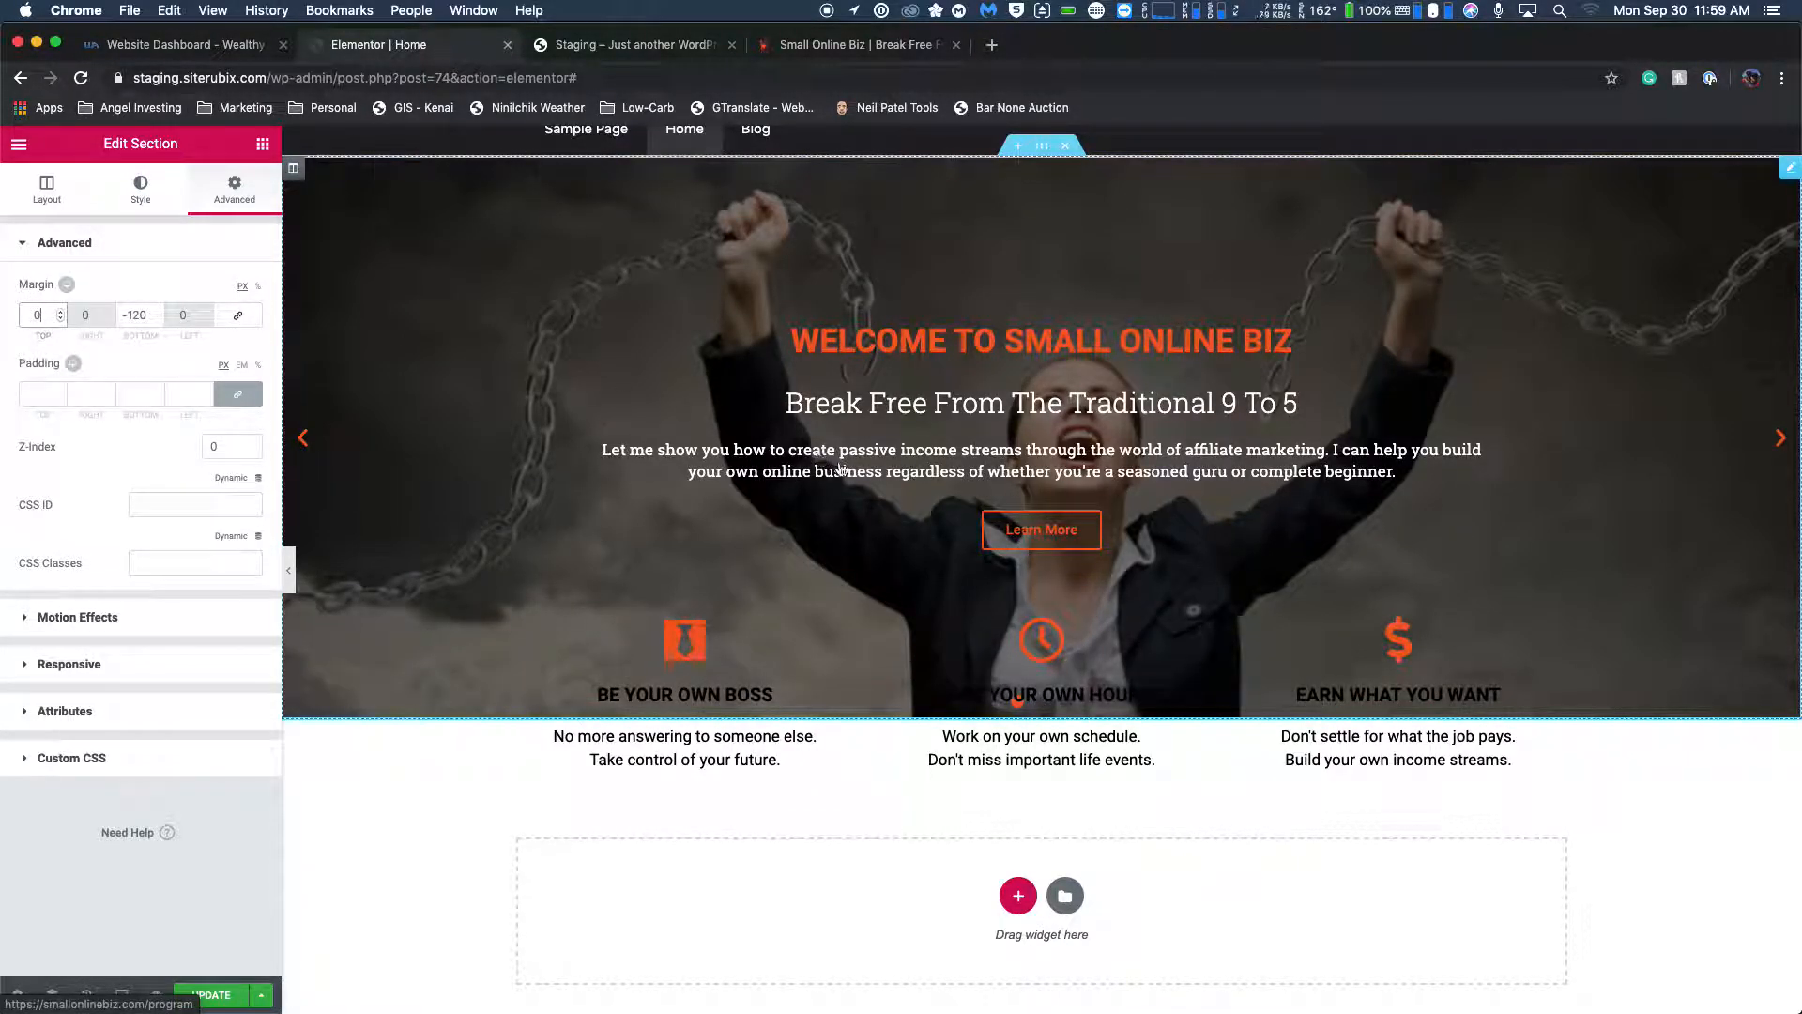
Give the BE YOUR OWN BOSS icon box a classic background in white (#ffffff).
{"action": "left_click", "coordinate": [748, 719]}
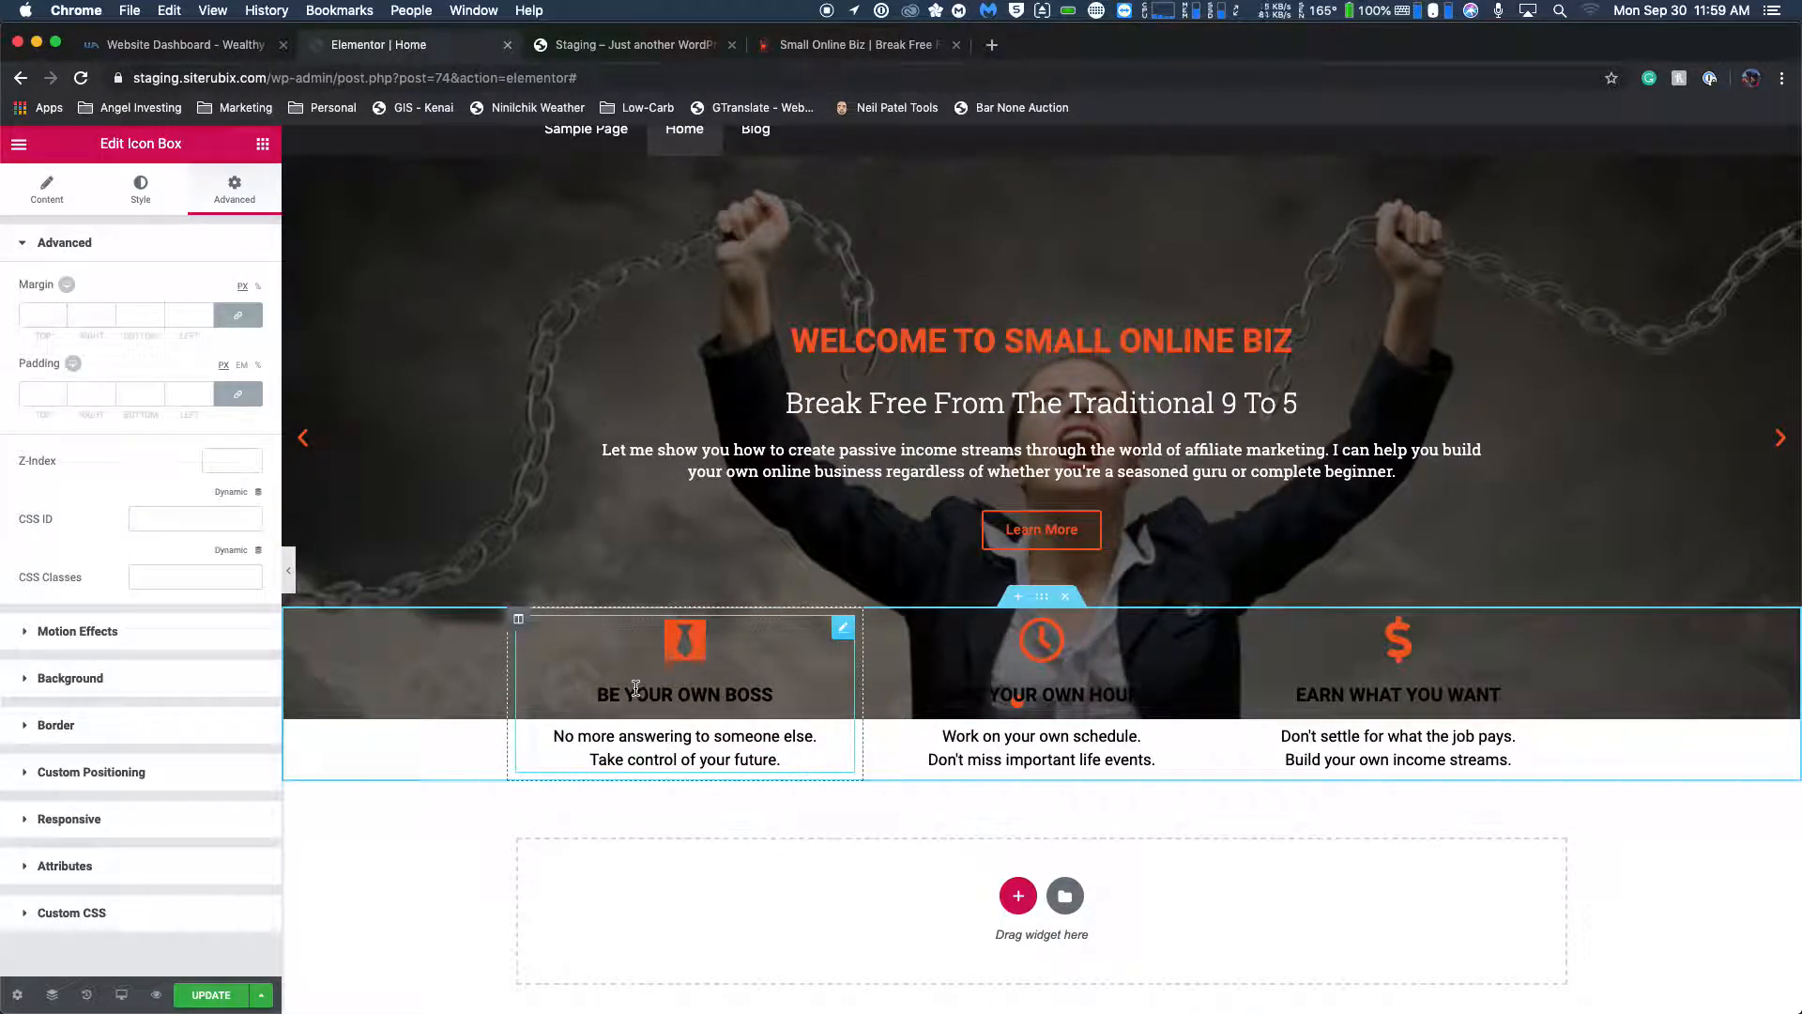
{"action": "left_click", "coordinate": [24, 683]}
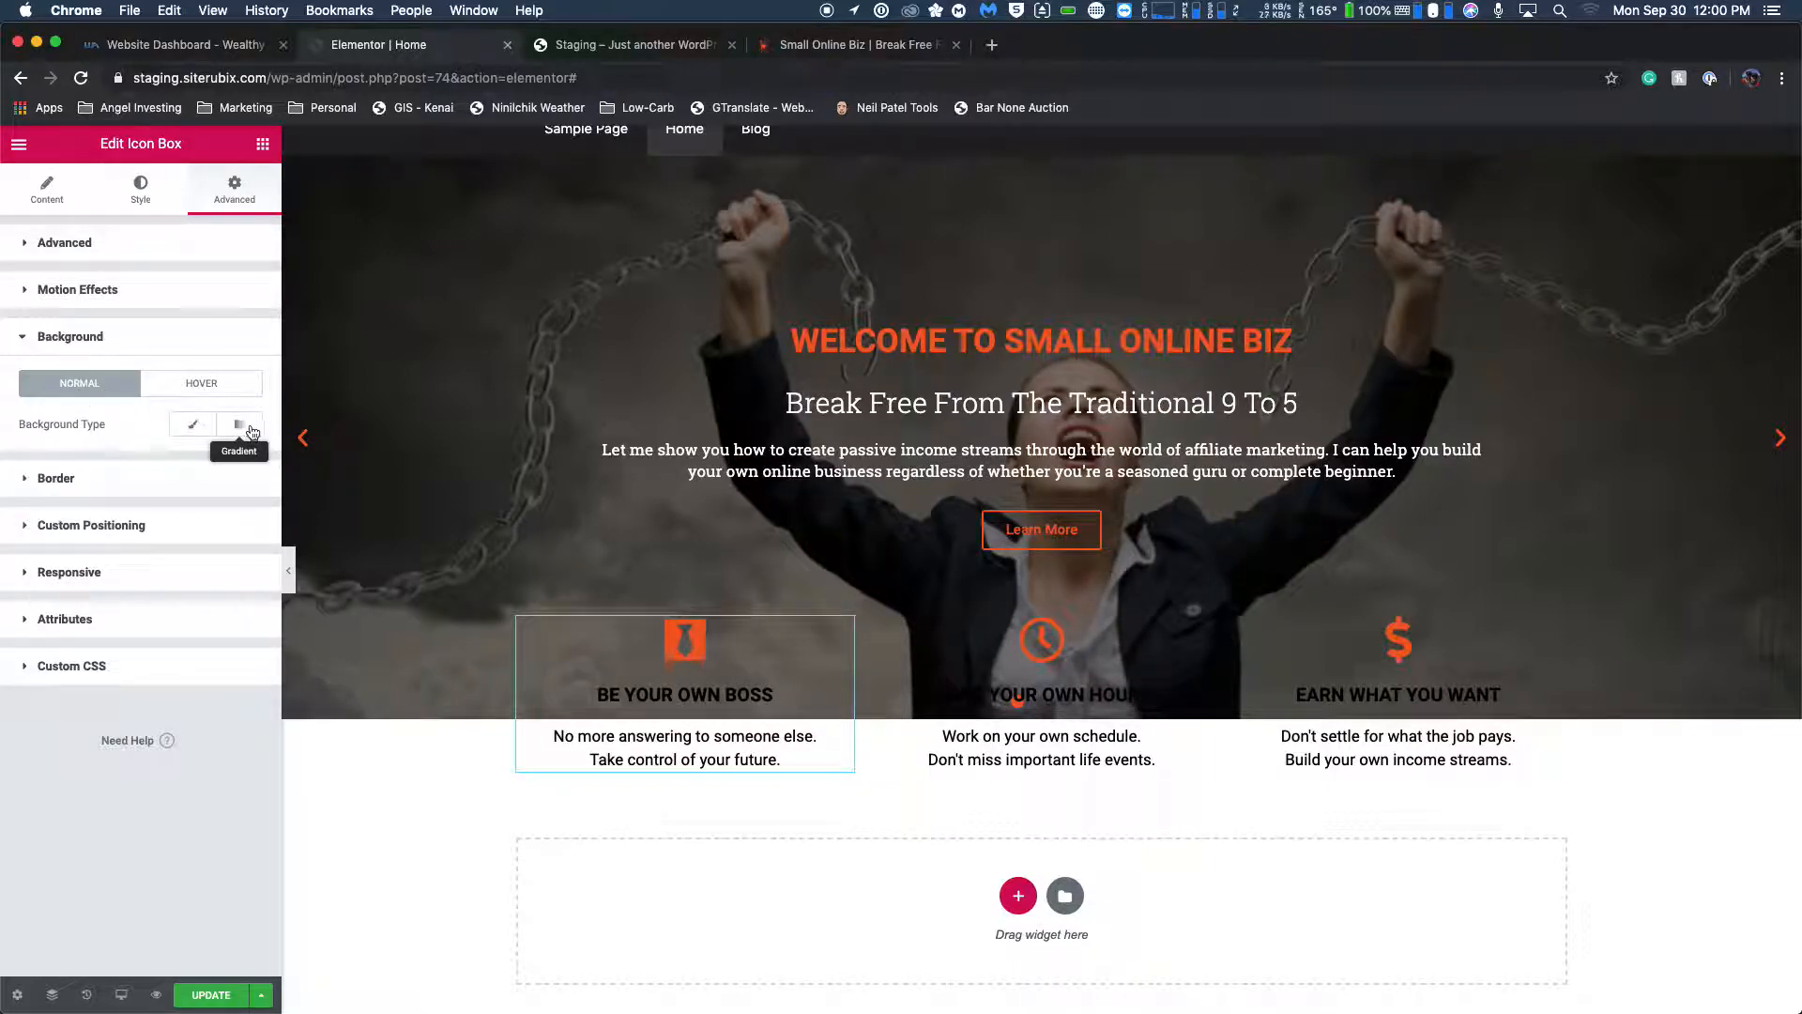
{"action": "left_click", "coordinate": [193, 424]}
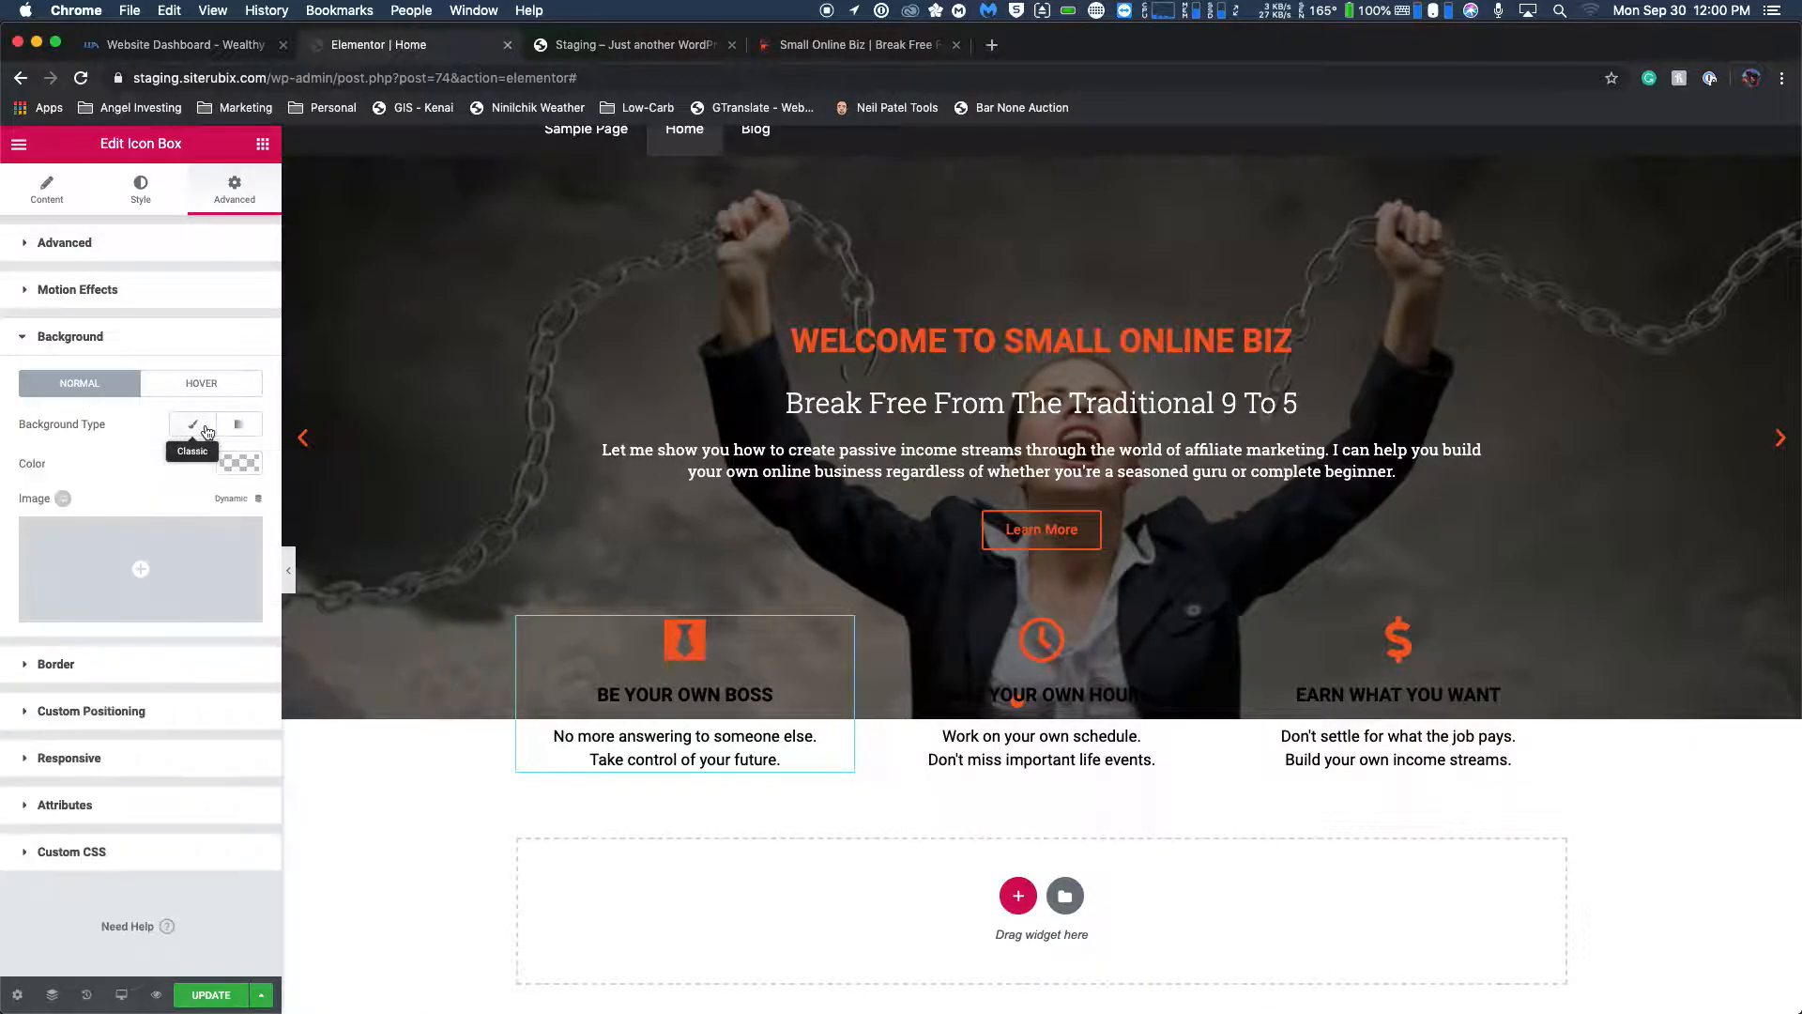
{"action": "left_click", "coordinate": [235, 467]}
{"action": "left_click", "coordinate": [192, 686]}
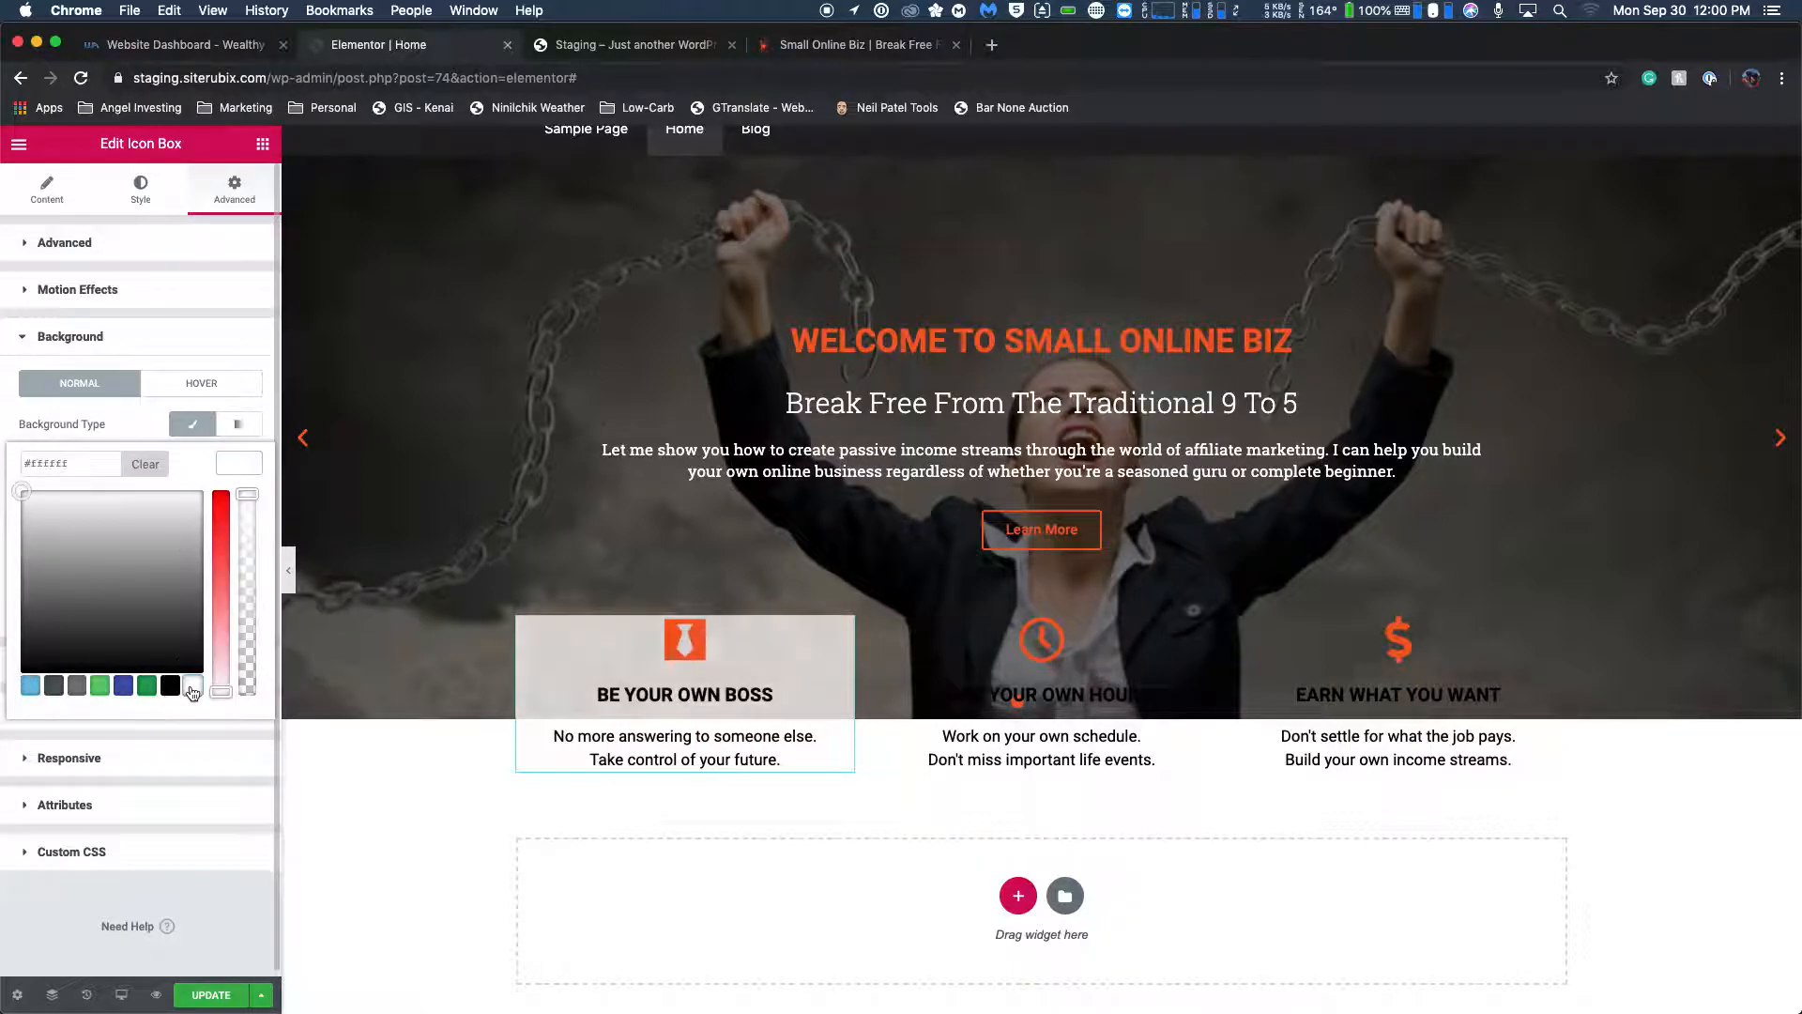
{"action": "scroll", "coordinate": [214, 685], "scroll_direction": "down", "scroll_amount": 1}
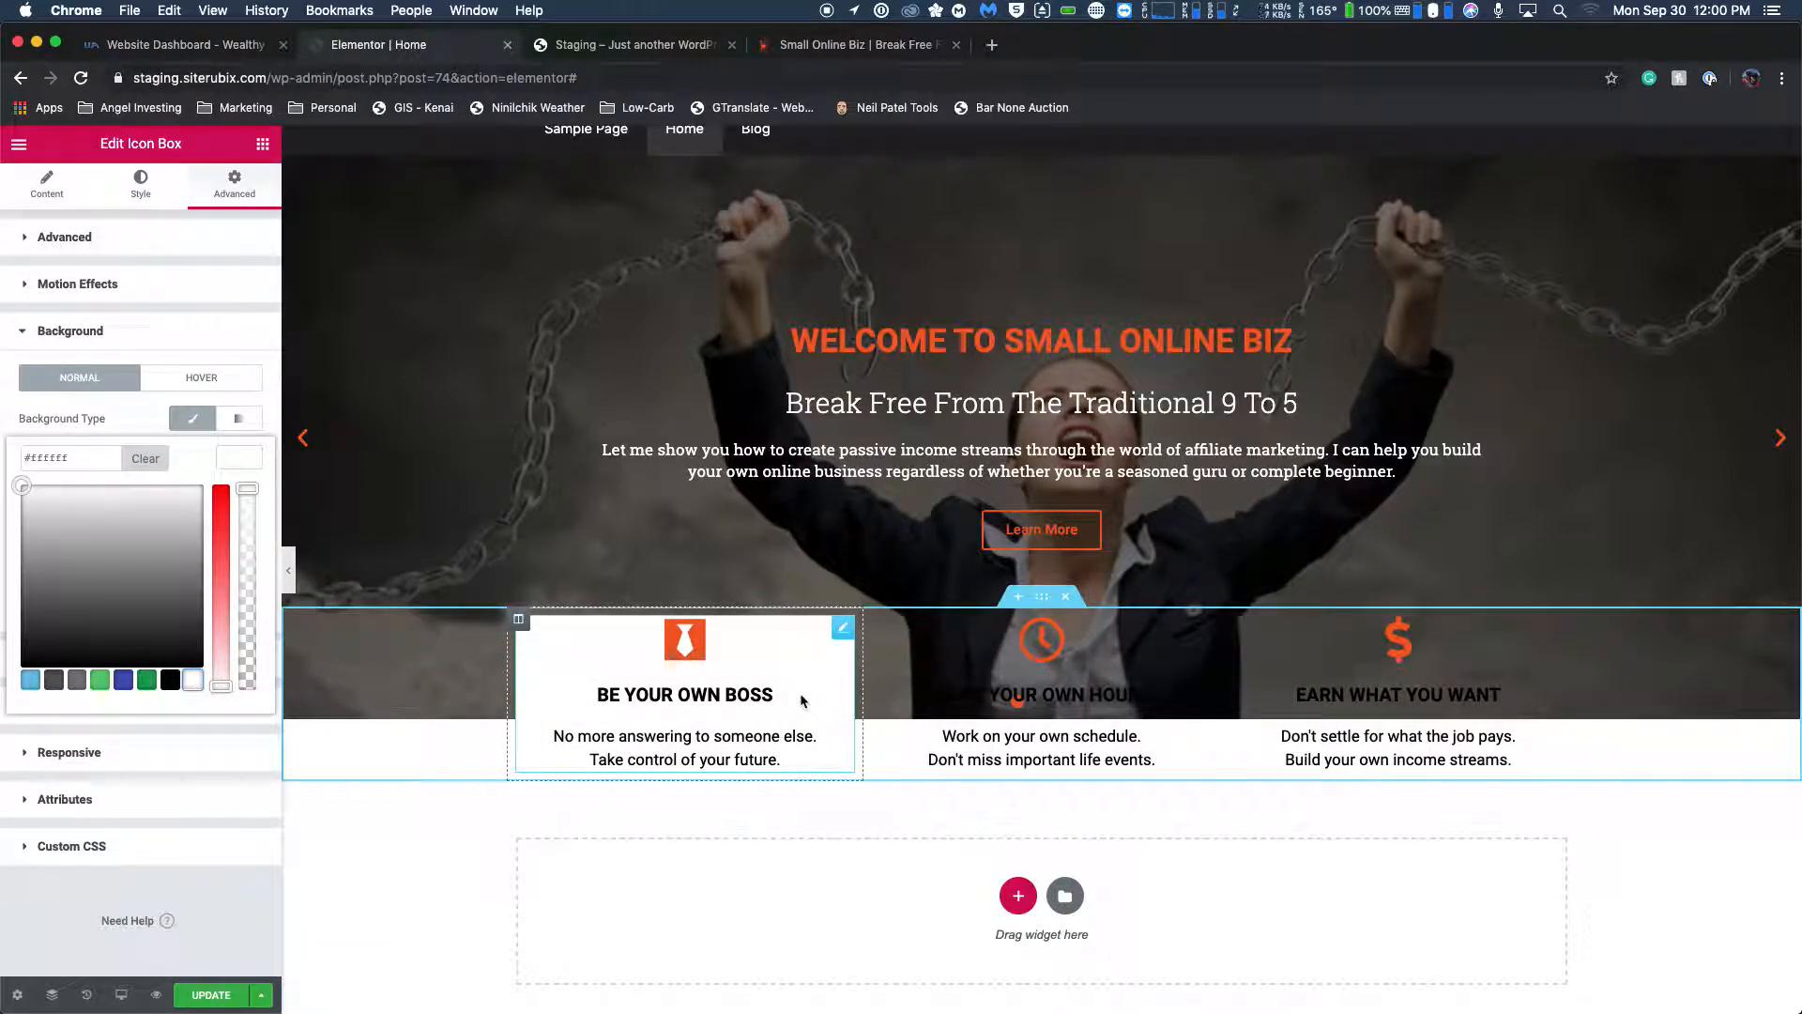
Give the MAKE YOUR OWN HOURS icon box a classic background in white.
{"action": "left_click", "coordinate": [1131, 668]}
{"action": "left_click", "coordinate": [234, 190]}
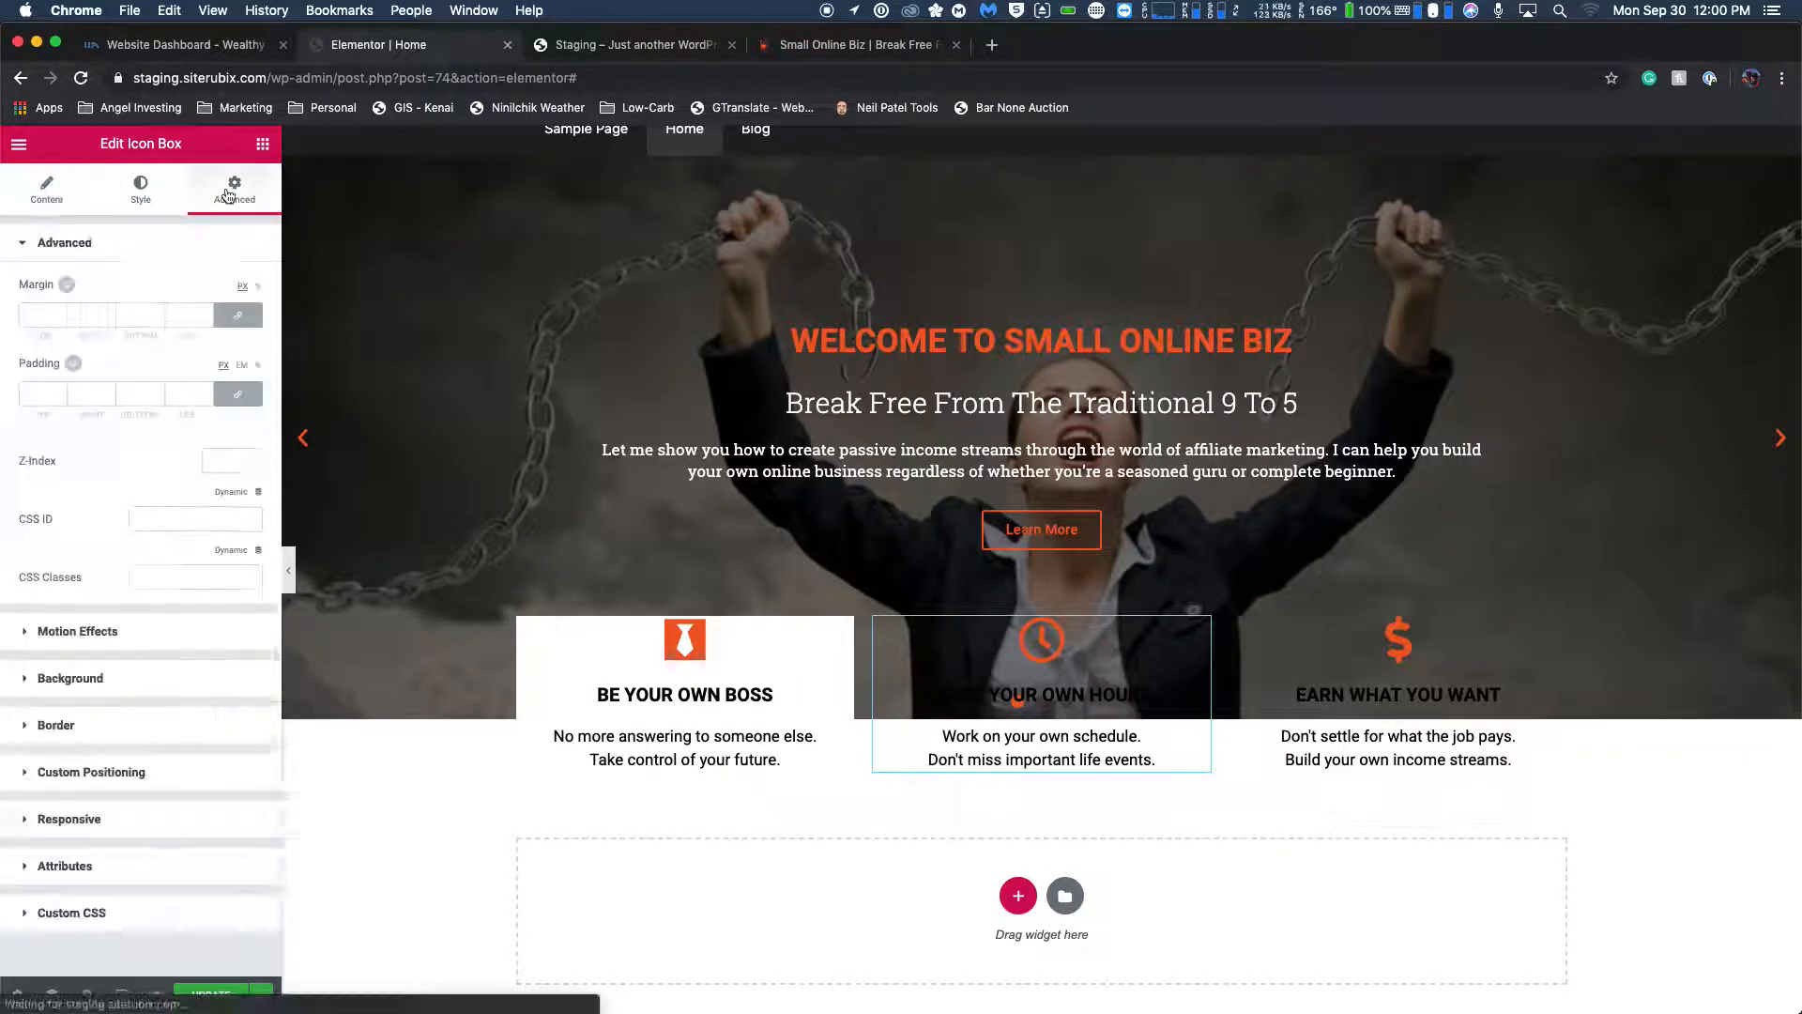
{"action": "left_click", "coordinate": [28, 679]}
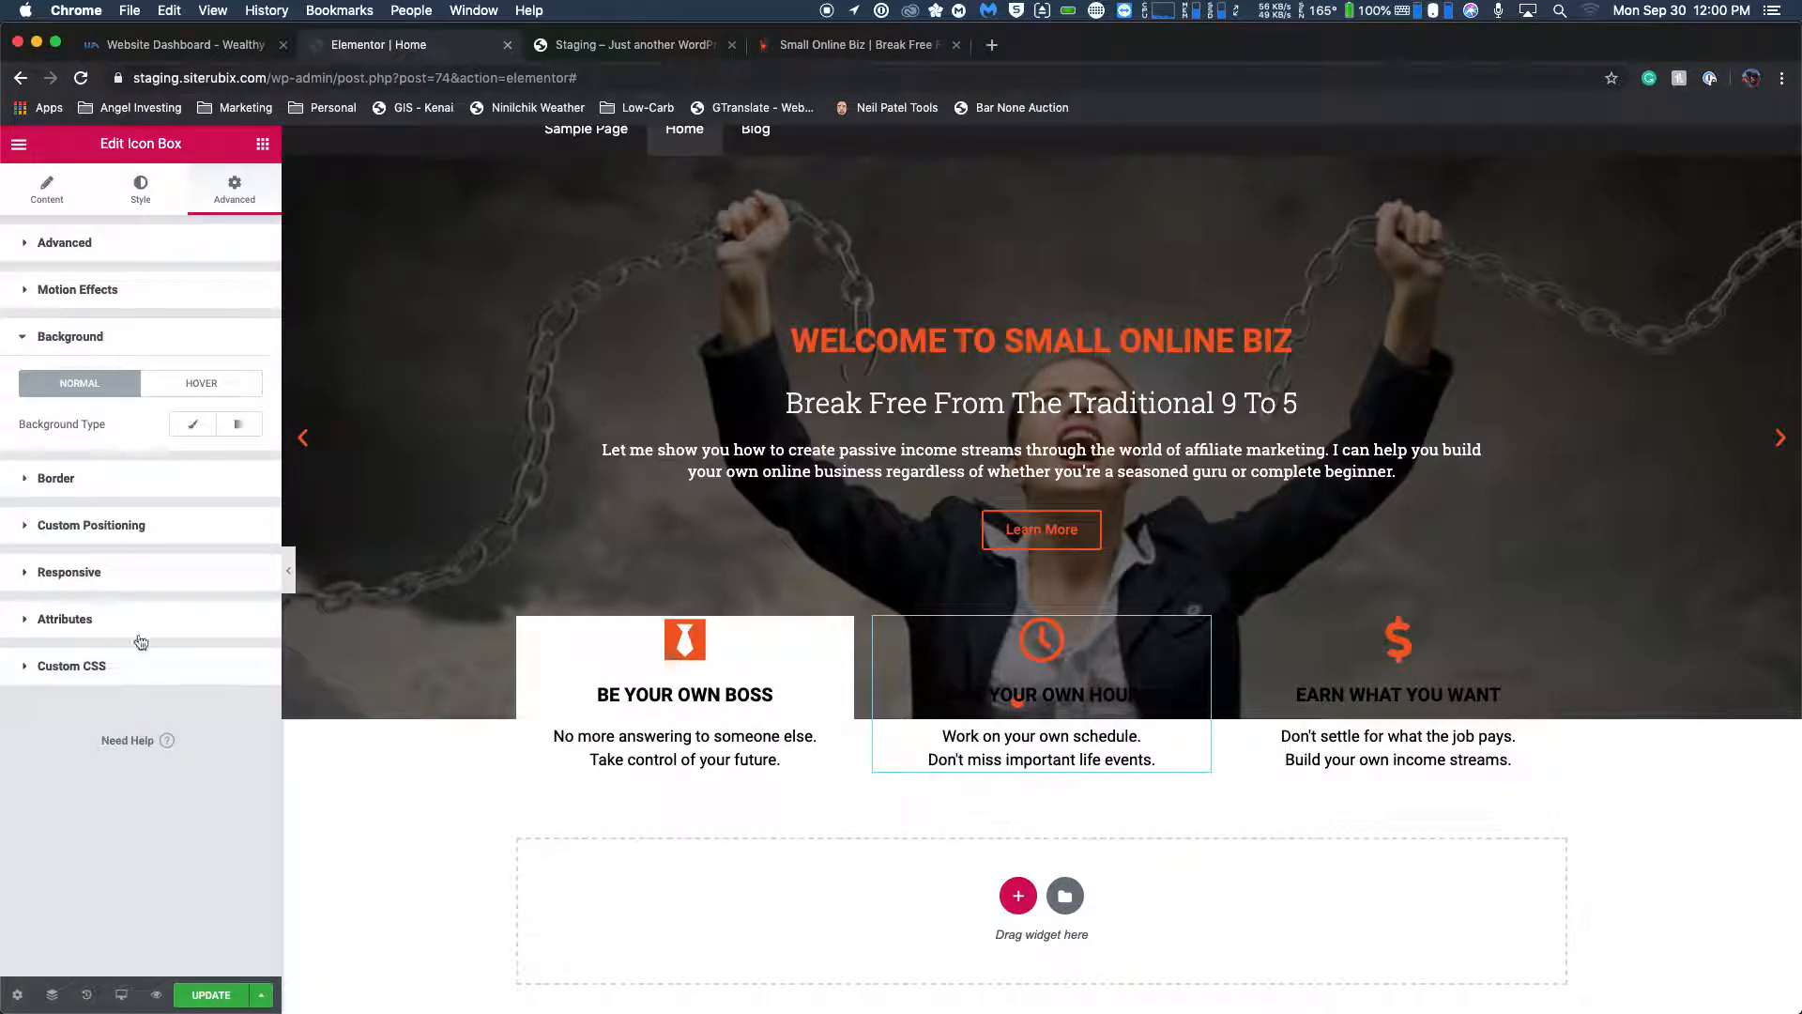
{"action": "left_click", "coordinate": [190, 424]}
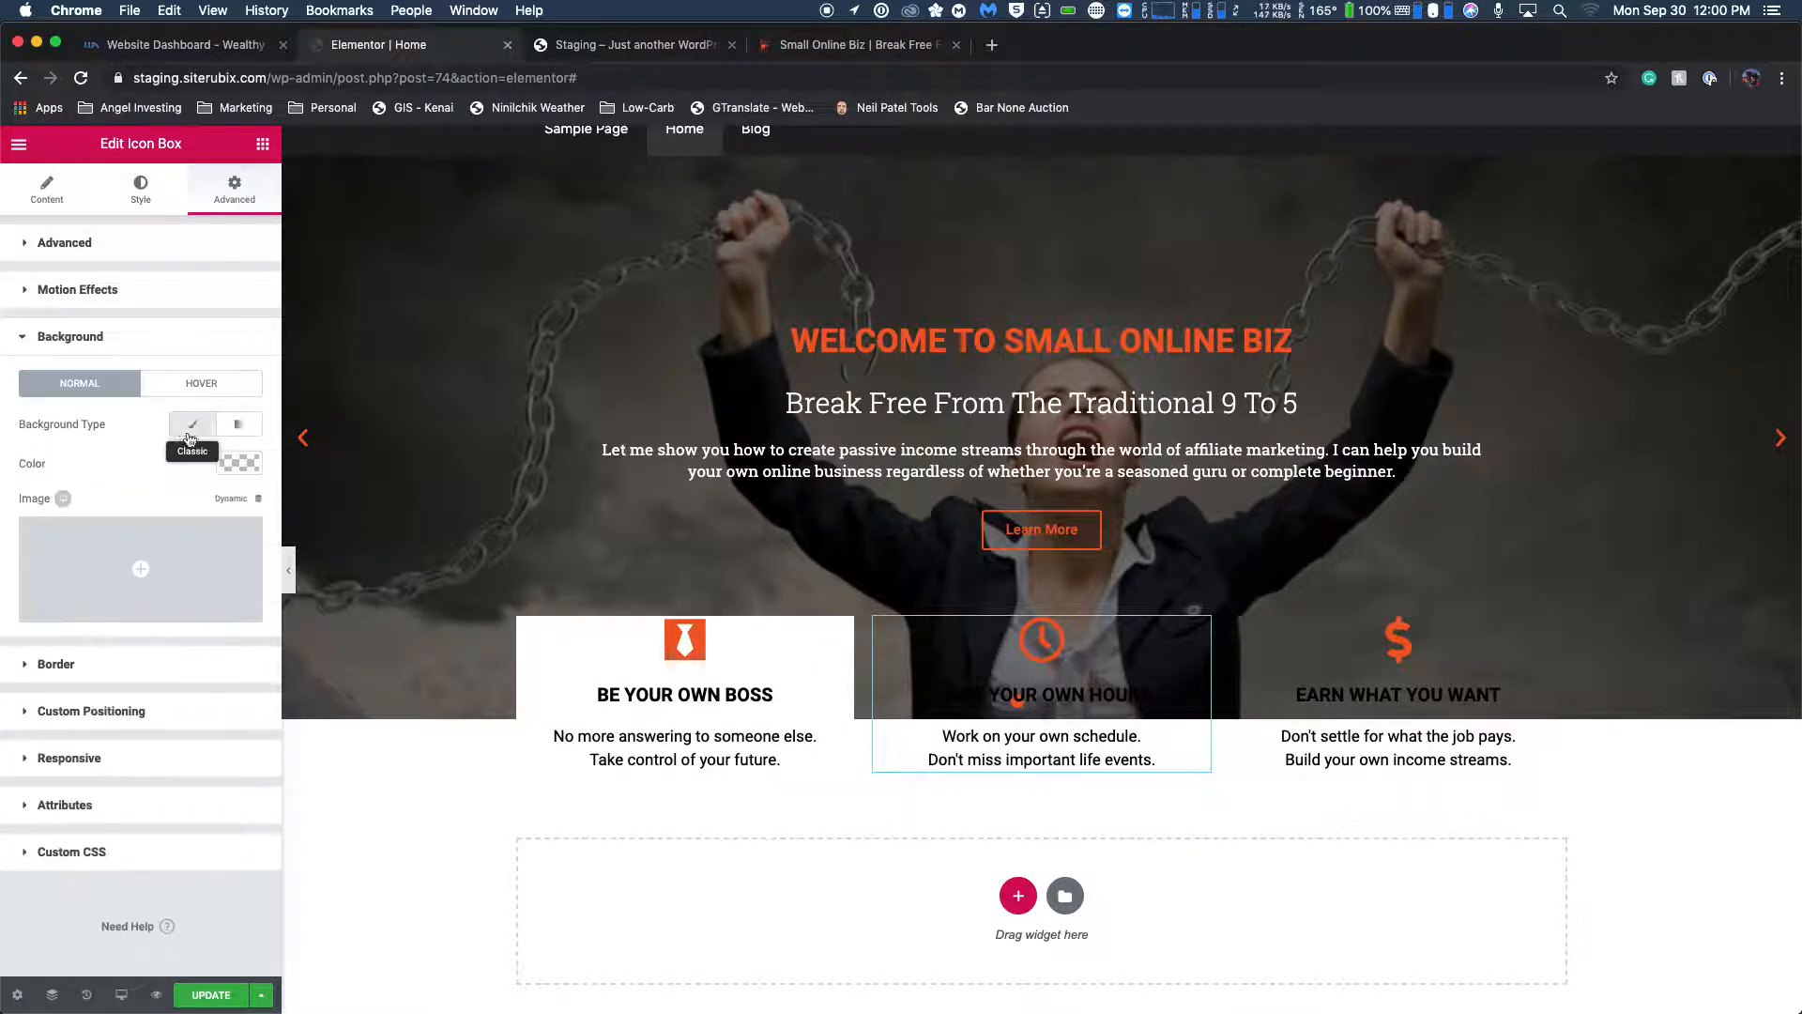
{"action": "left_click", "coordinate": [235, 464]}
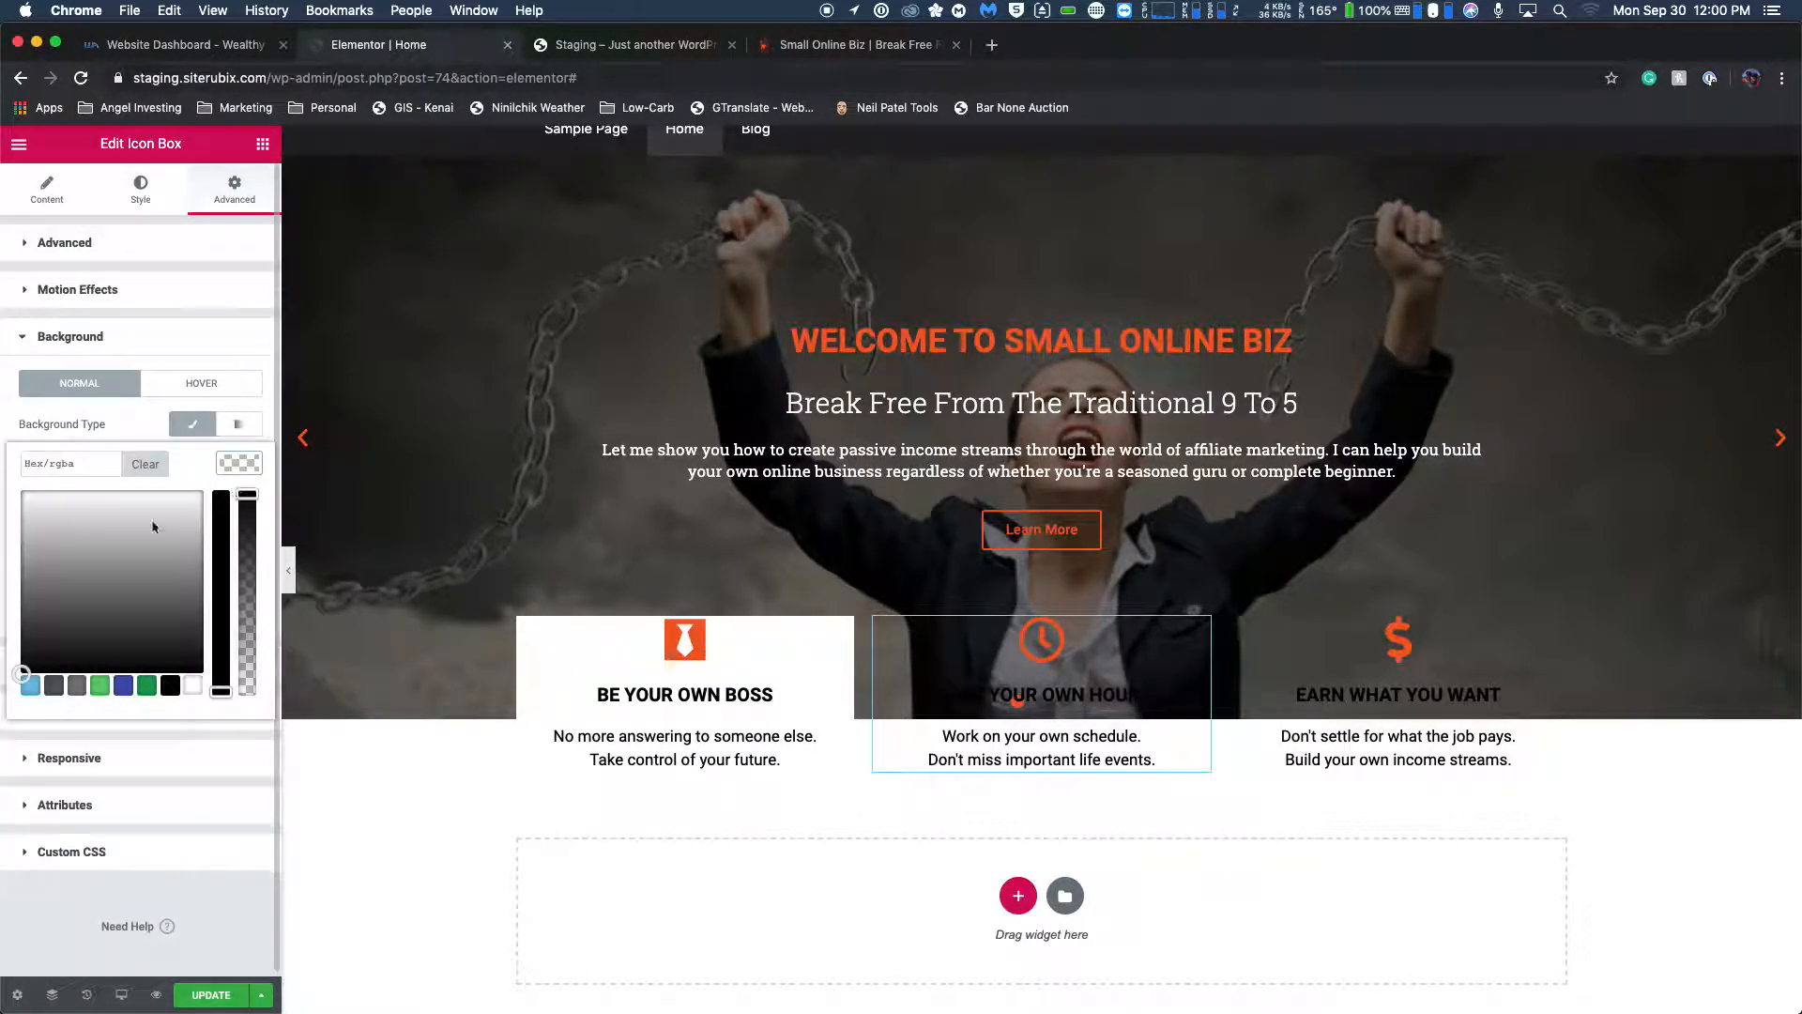
{"action": "left_click", "coordinate": [195, 687]}
Give the EARN WHAT YOU WANT icon box a classic background in white (#ffffff).
{"action": "left_click", "coordinate": [1379, 673]}
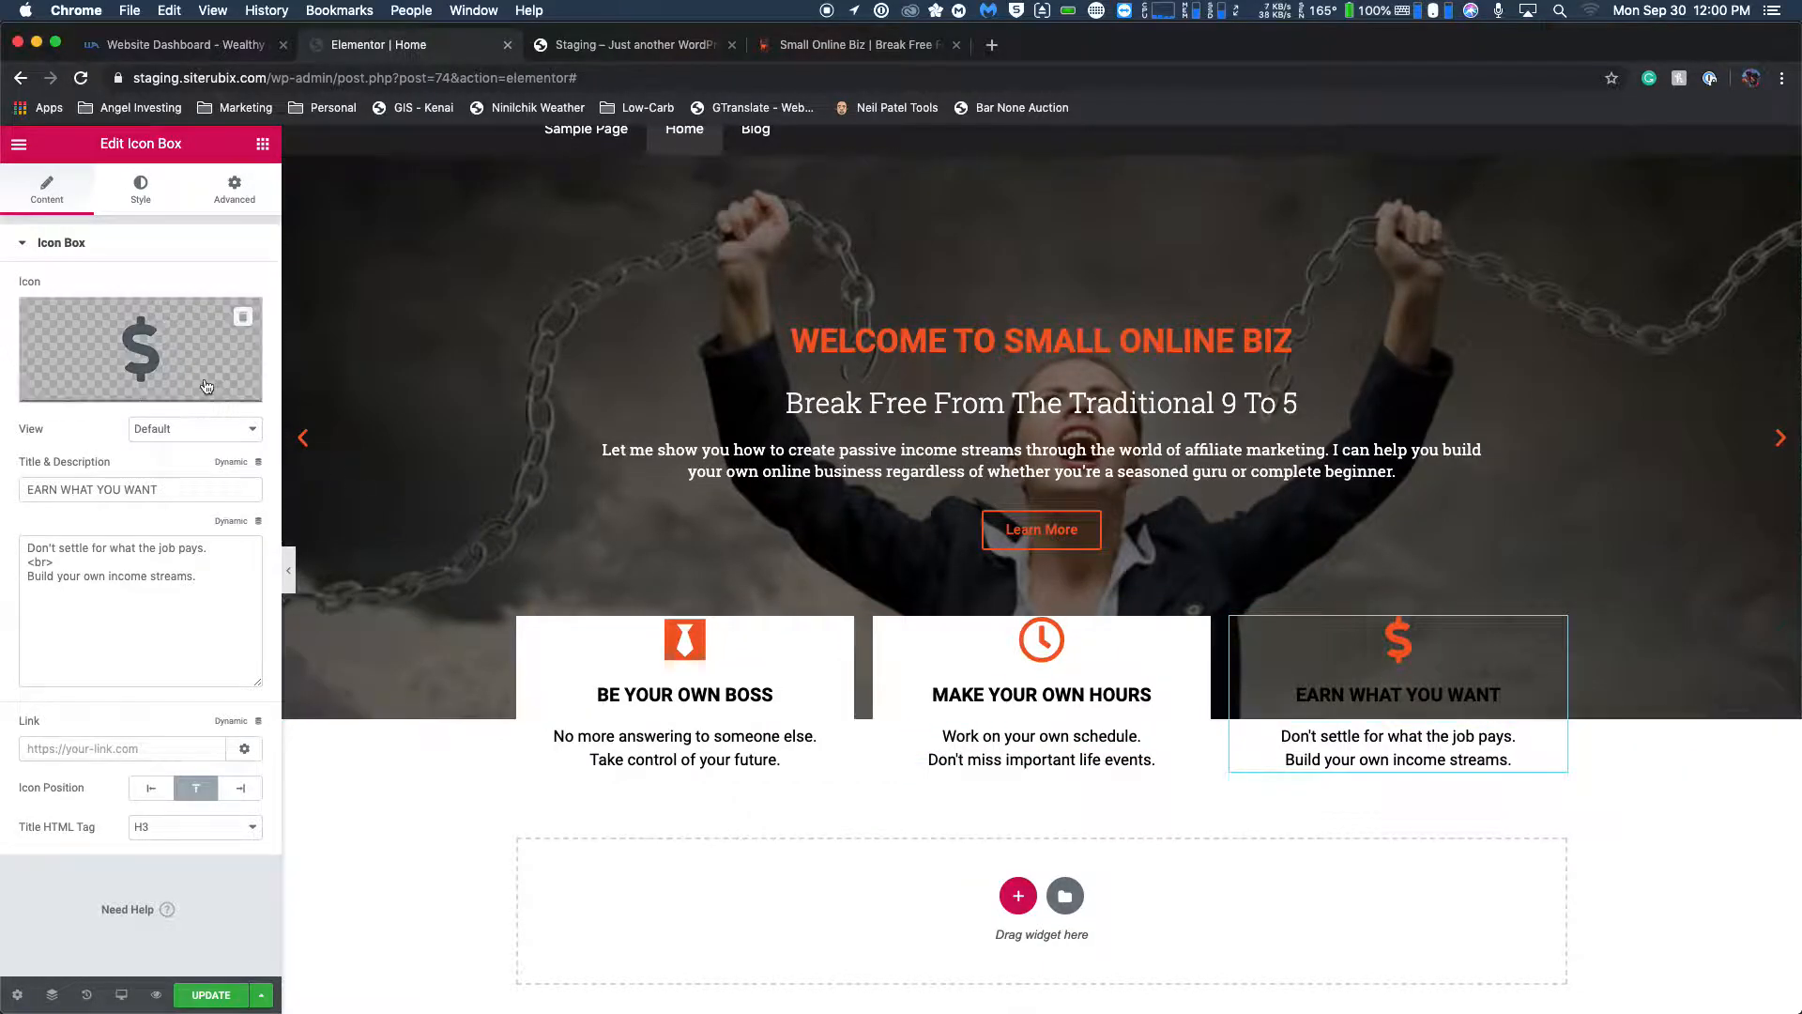
{"action": "left_click", "coordinate": [235, 191]}
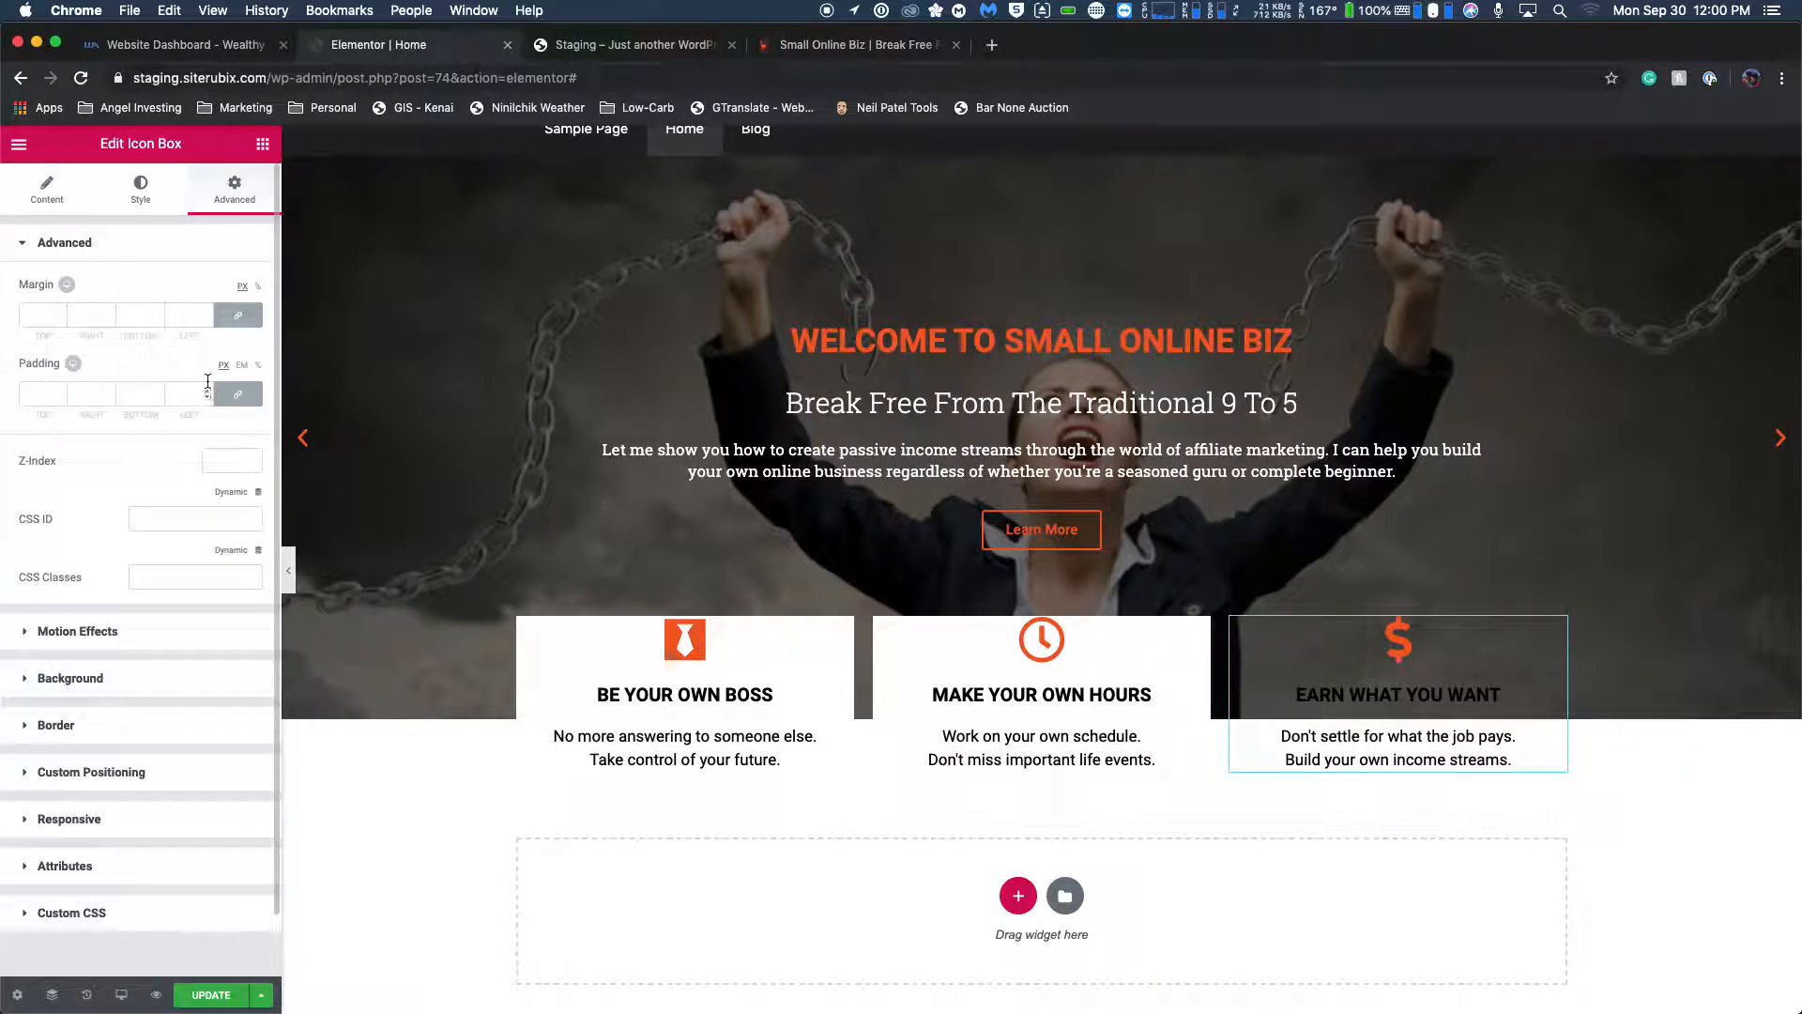
{"action": "left_click", "coordinate": [79, 696]}
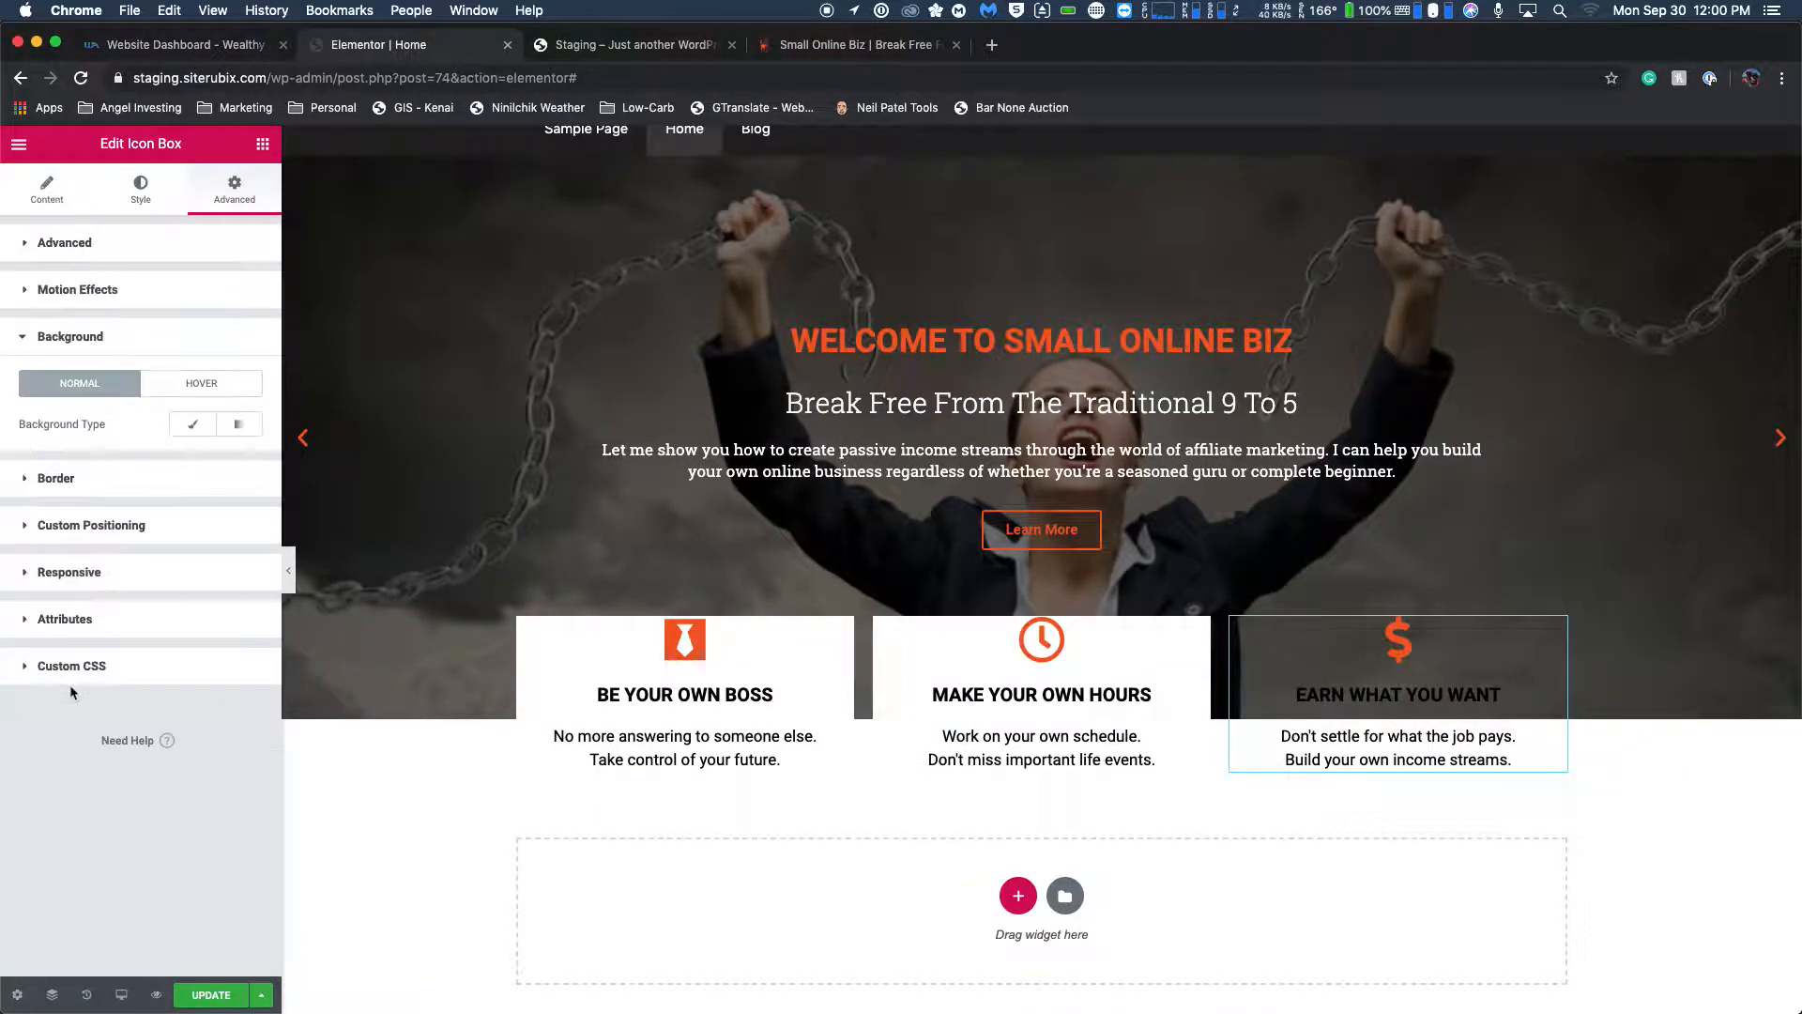
{"action": "left_click", "coordinate": [194, 429]}
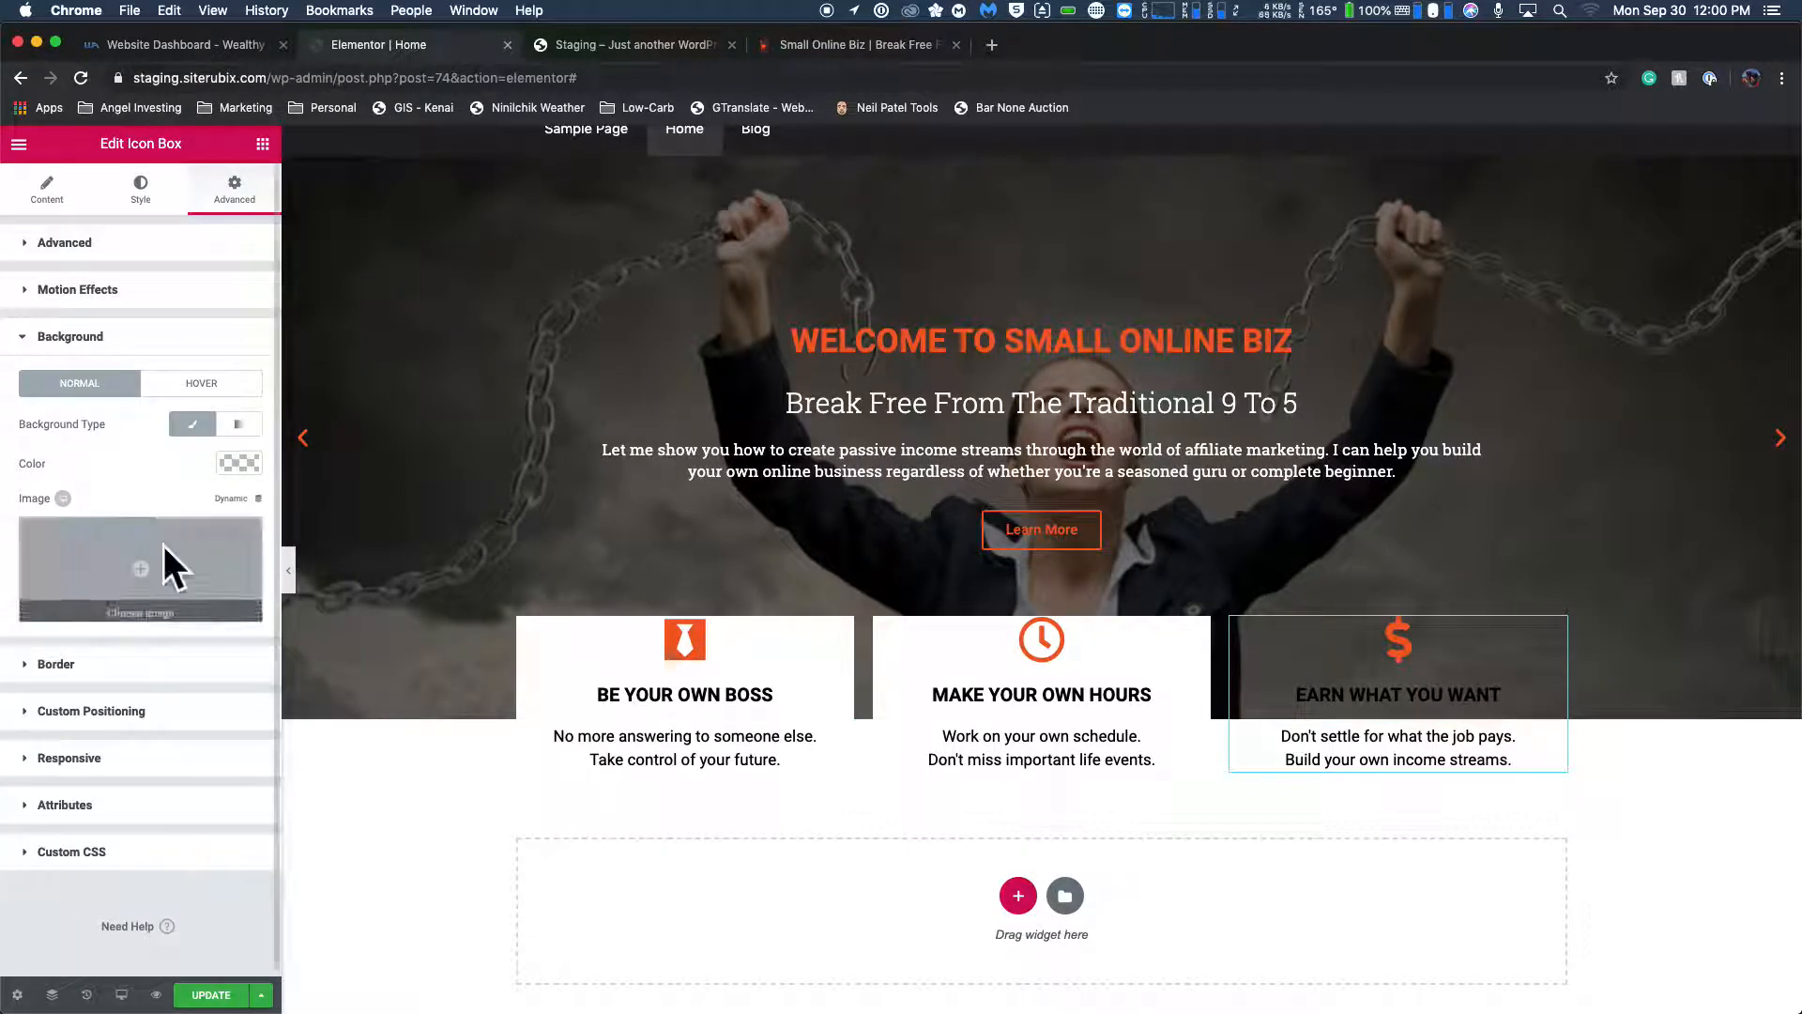
{"action": "left_click", "coordinate": [240, 471]}
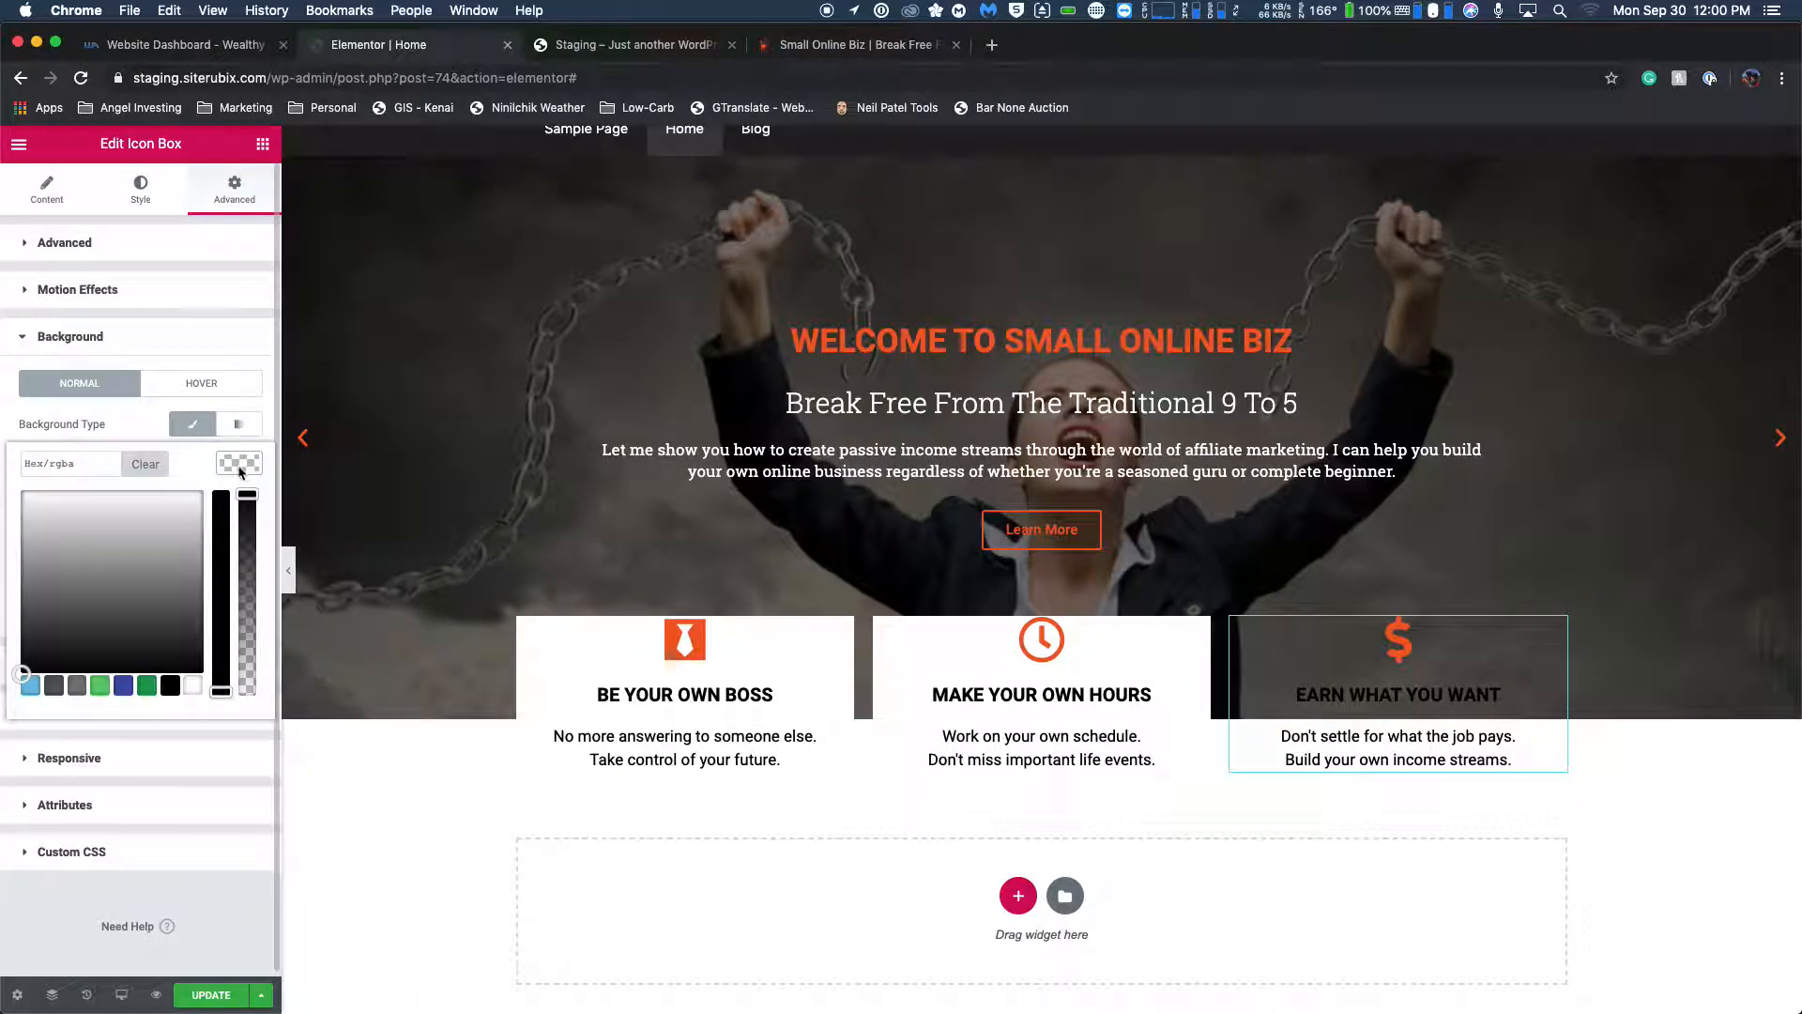
{"action": "left_click", "coordinate": [193, 690]}
Check the feature boxes on the live Small Online Biz homepage and set the icon box section's columns gap to No Gap.
{"action": "left_click", "coordinate": [899, 49]}
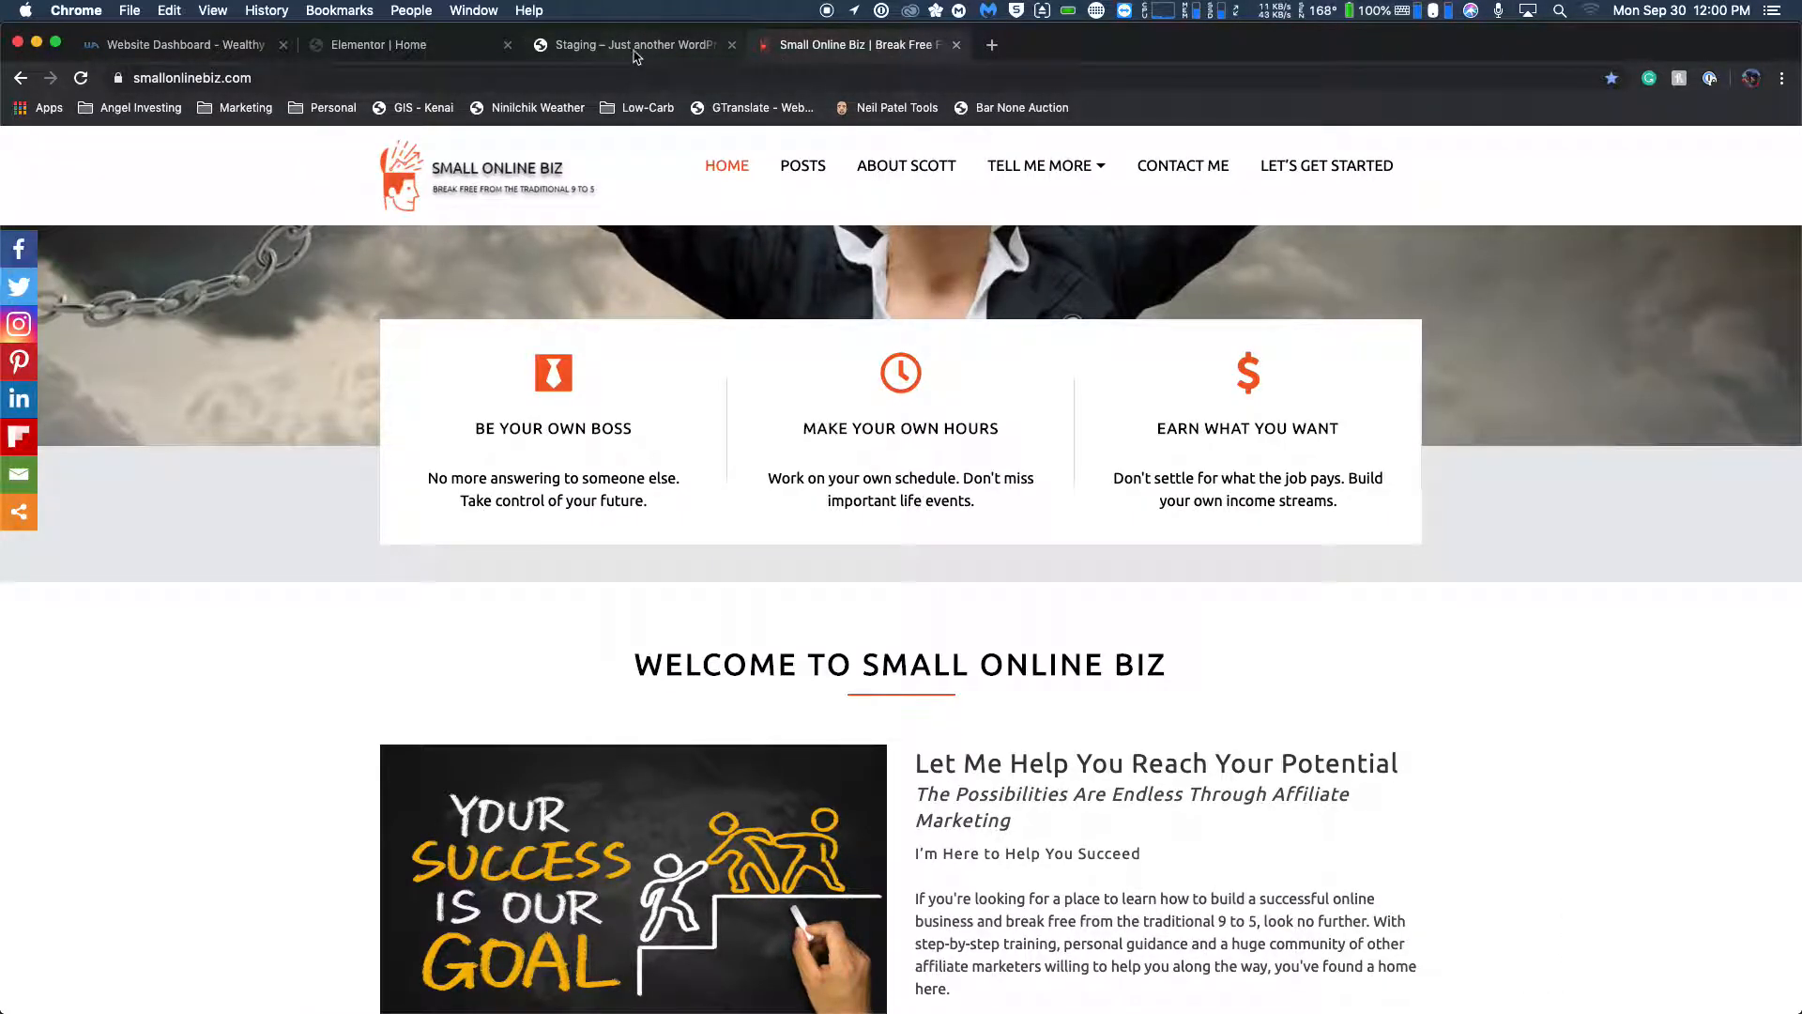
{"action": "left_click", "coordinate": [434, 47]}
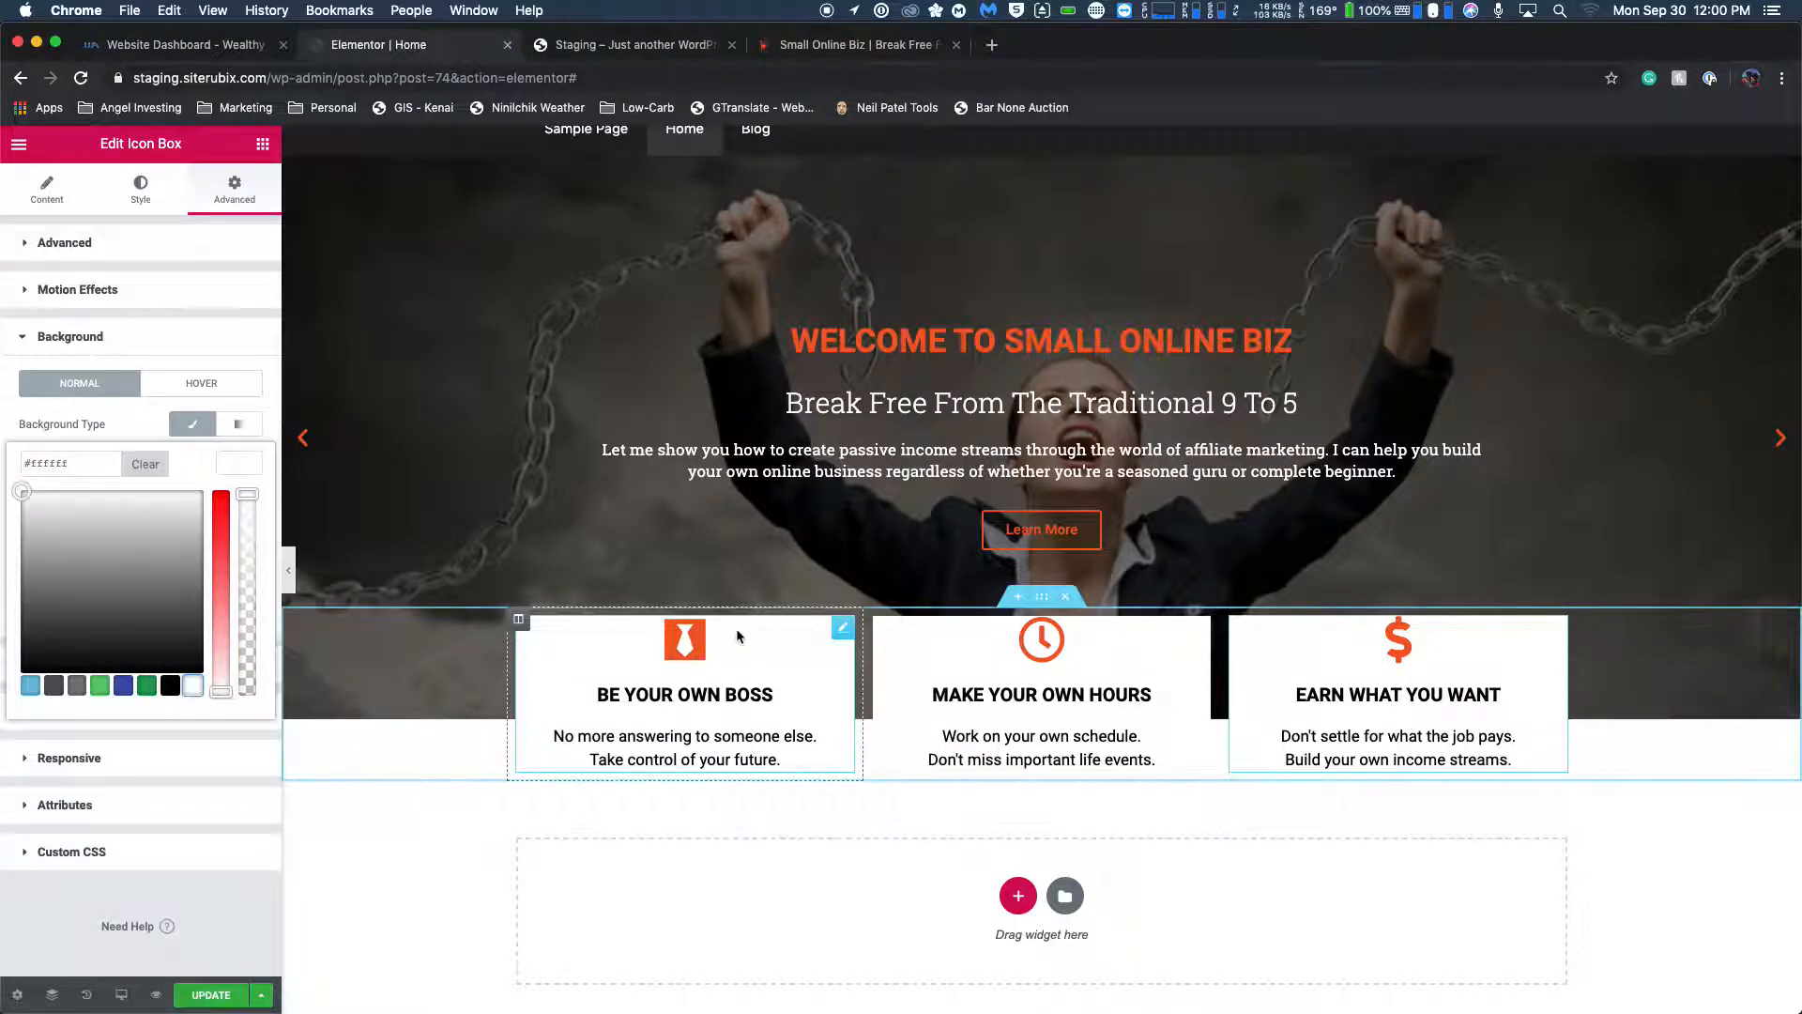
{"action": "left_click", "coordinate": [1042, 597]}
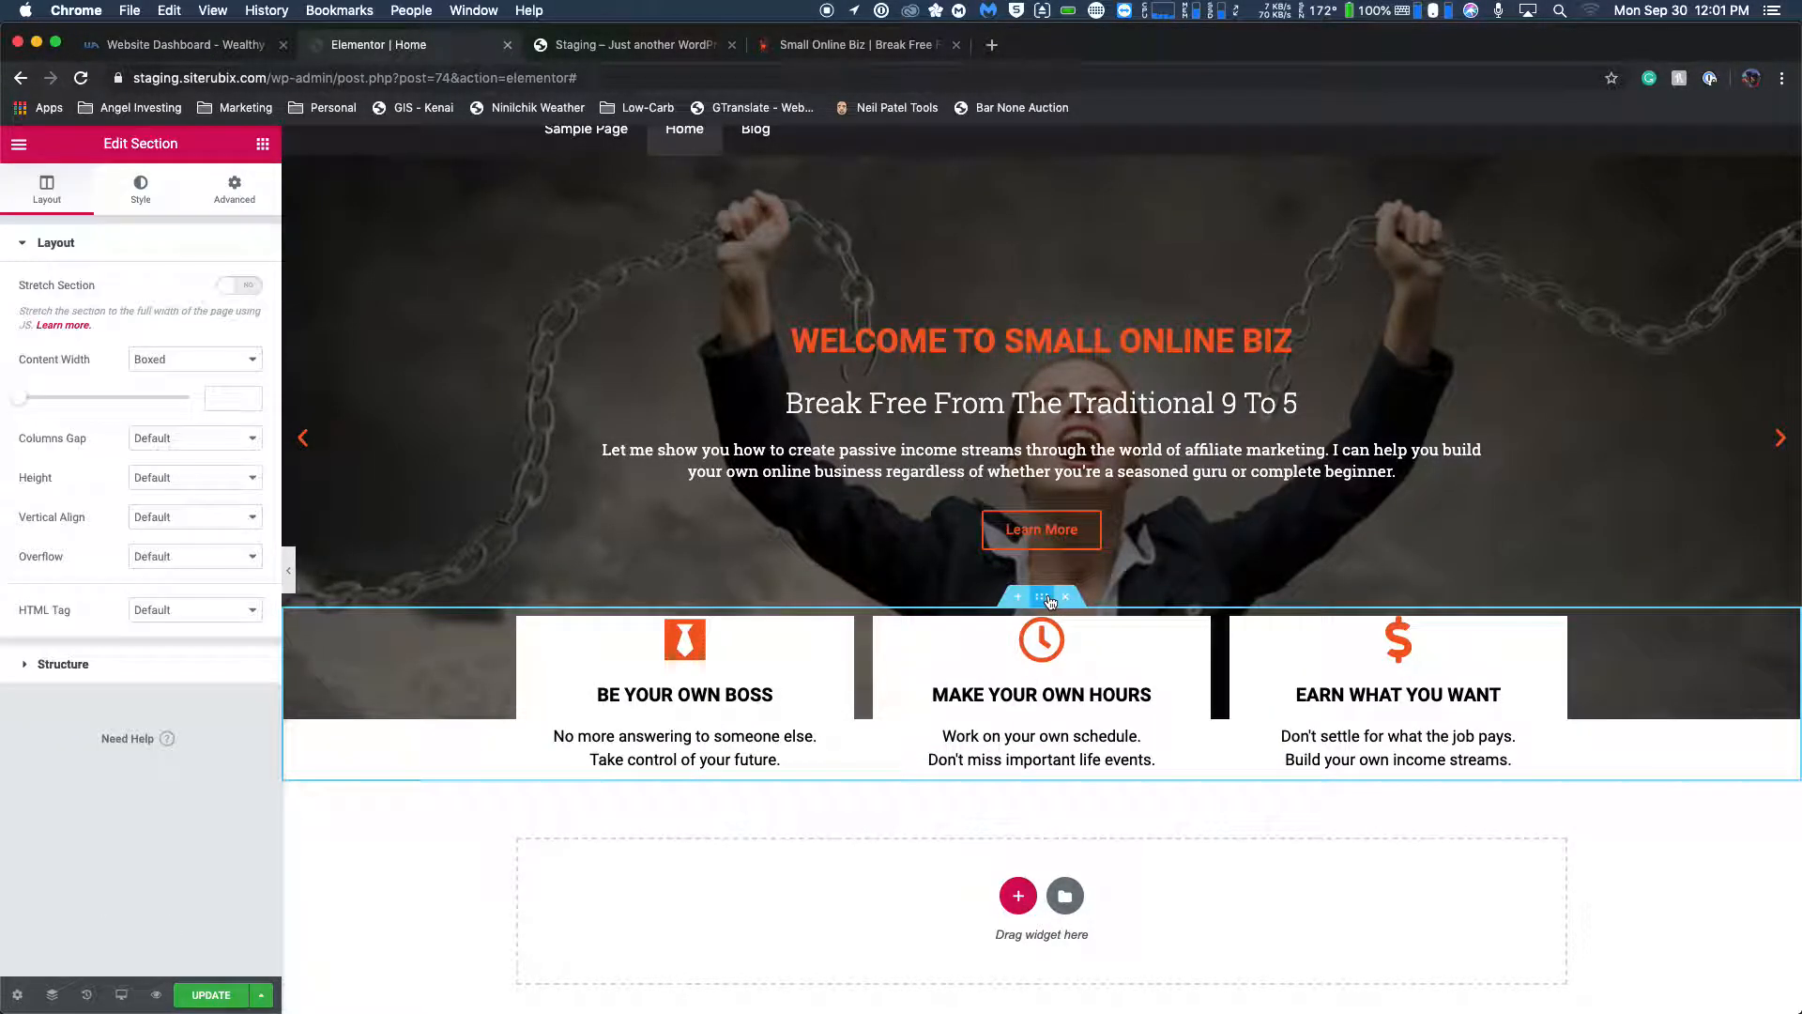
{"action": "left_click", "coordinate": [151, 438]}
{"action": "left_click", "coordinate": [178, 454]}
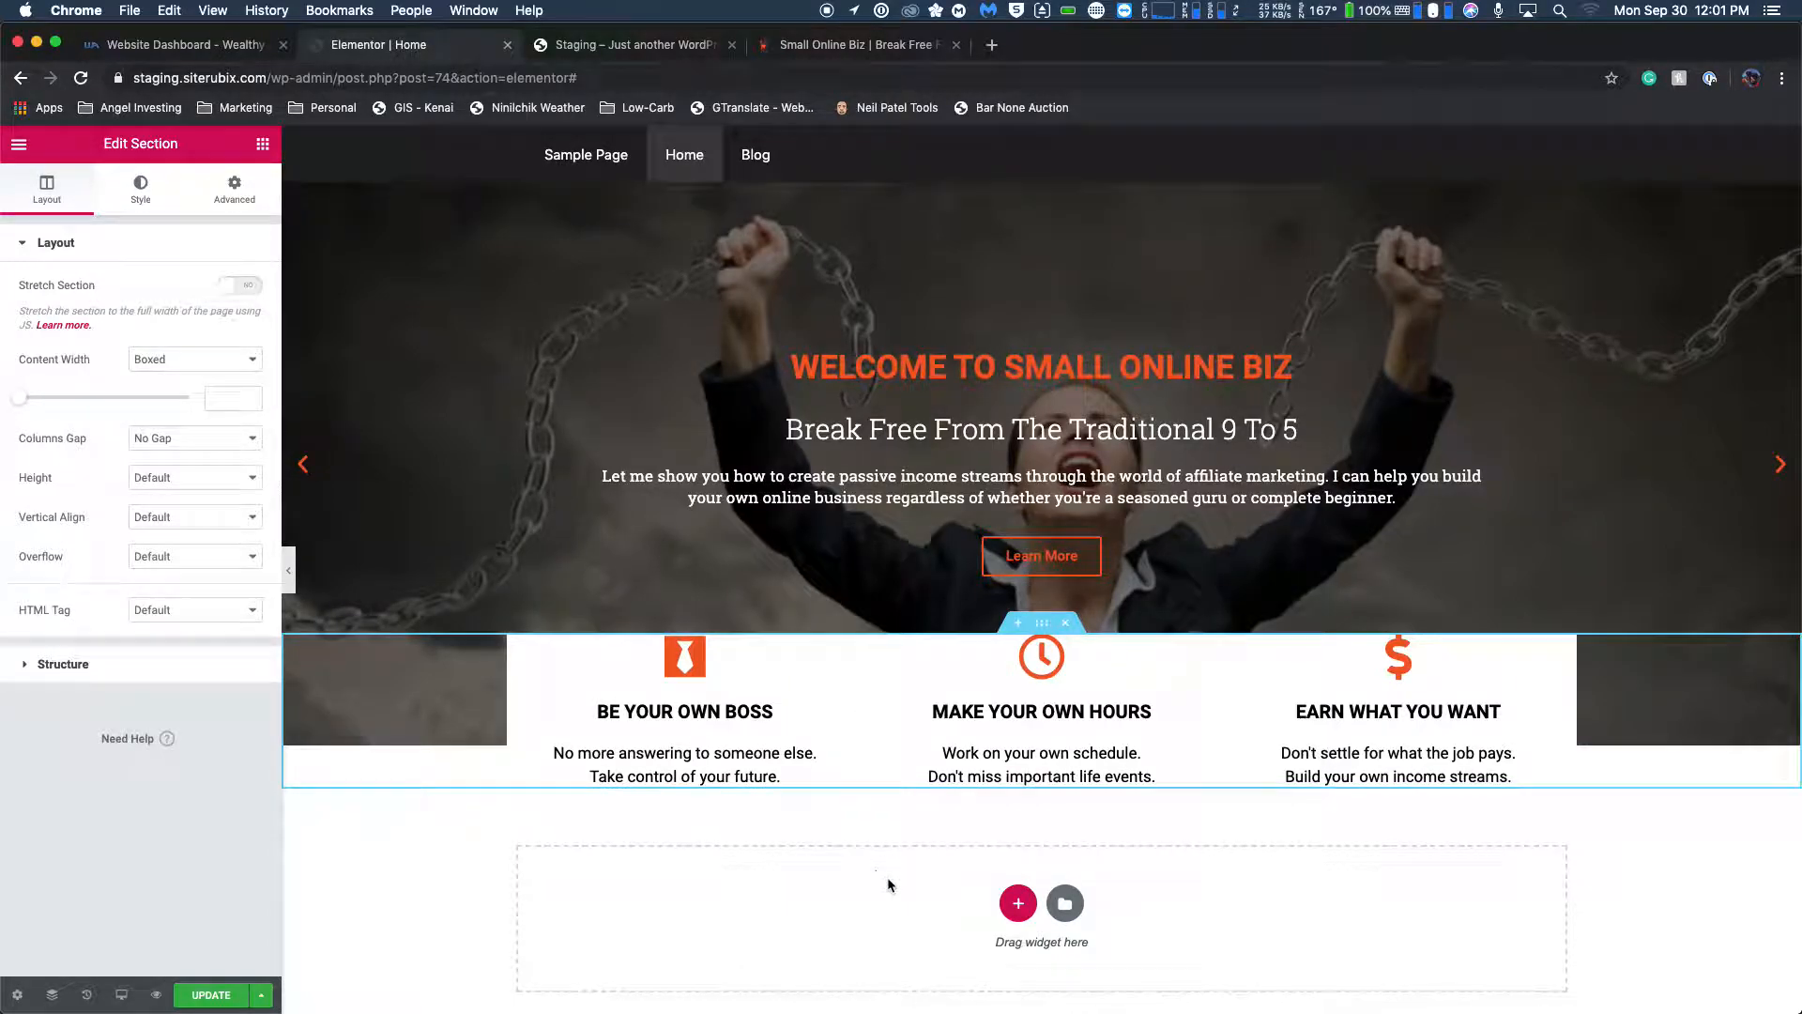
{"action": "scroll", "coordinate": [816, 526], "scroll_direction": "down", "scroll_amount": 1}
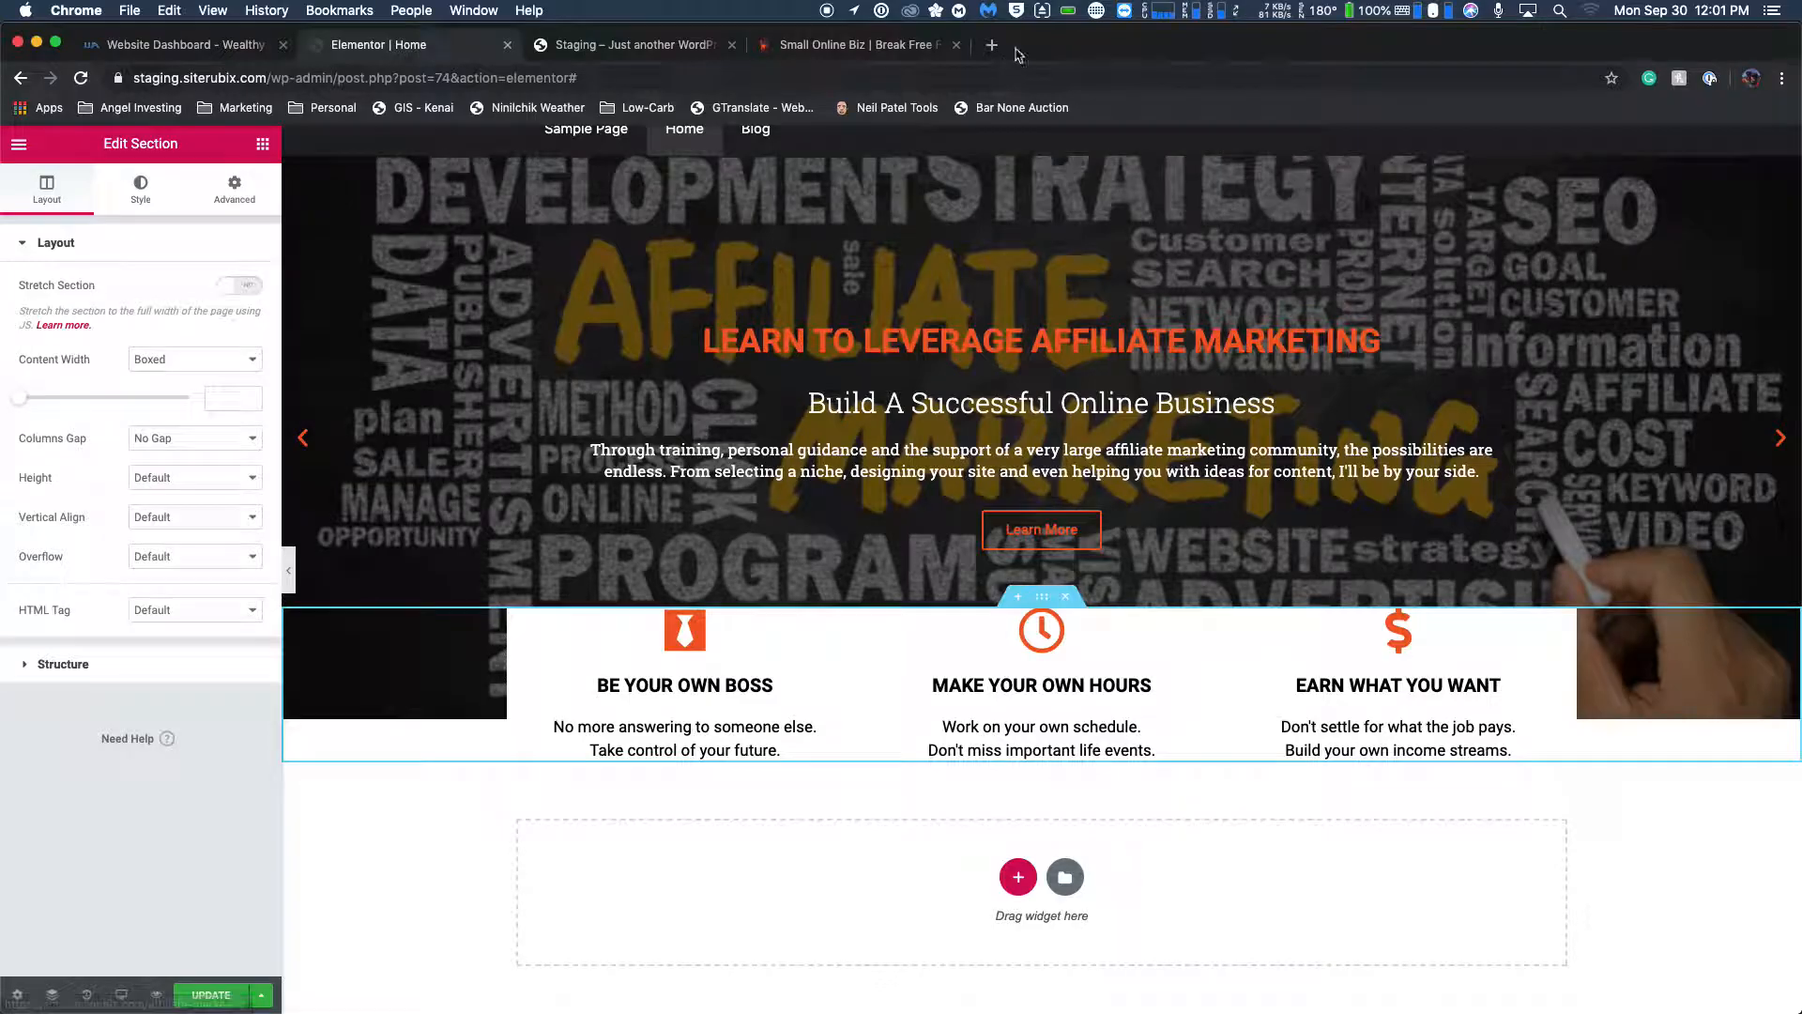
Narrow the icon box section's boxed content width to 1014, comparing it with the feature boxes on the live Small Online Biz homepage.
{"action": "left_click", "coordinate": [915, 52]}
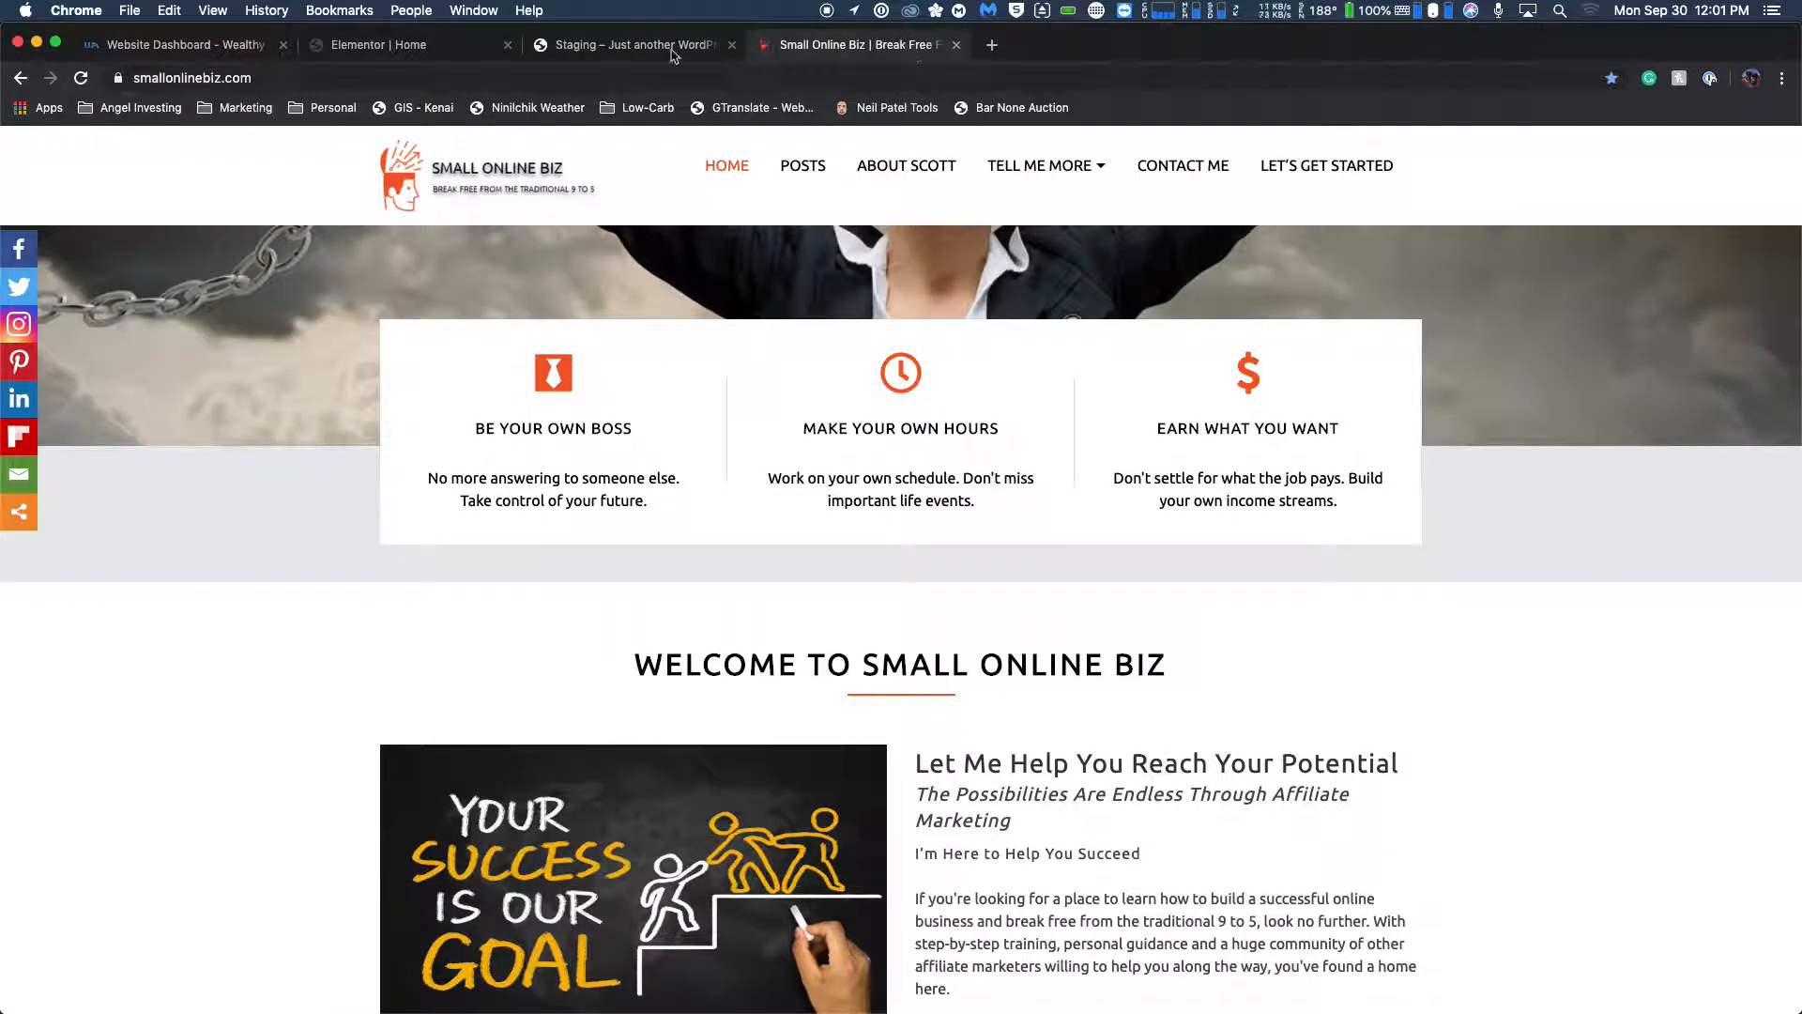
{"action": "key", "text": "super+r"}
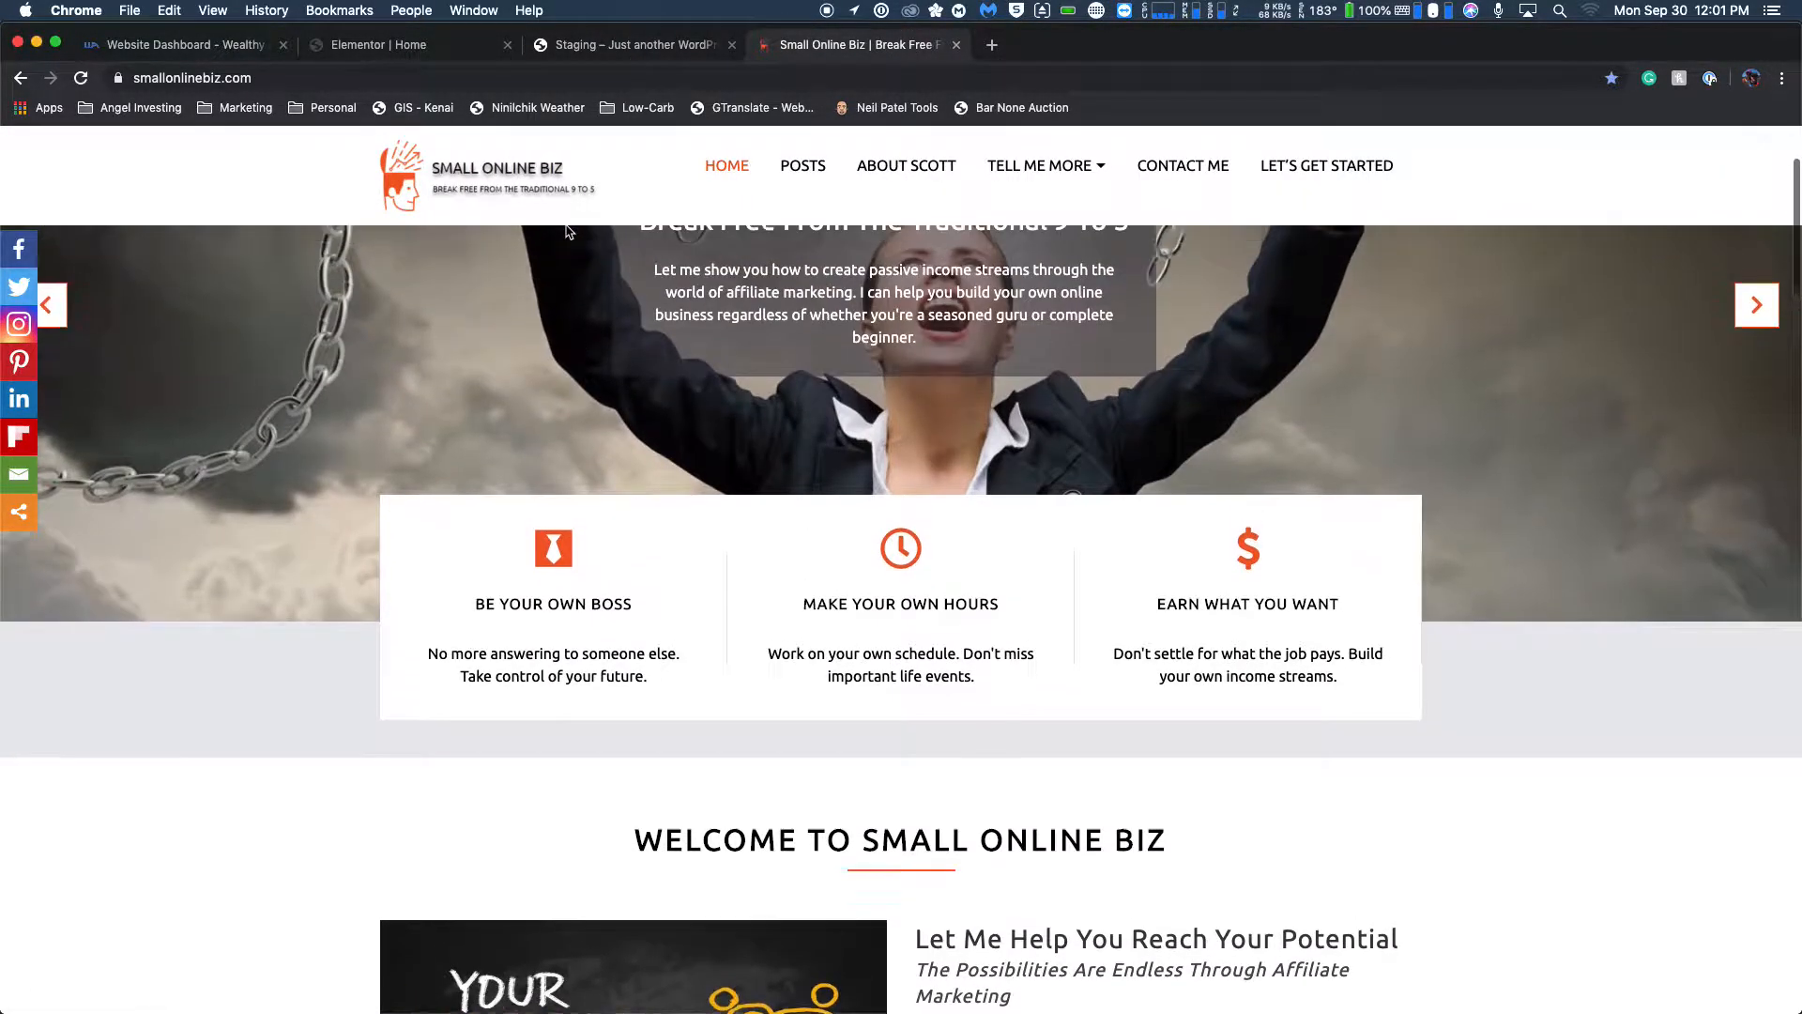
{"action": "left_click", "coordinate": [374, 47]}
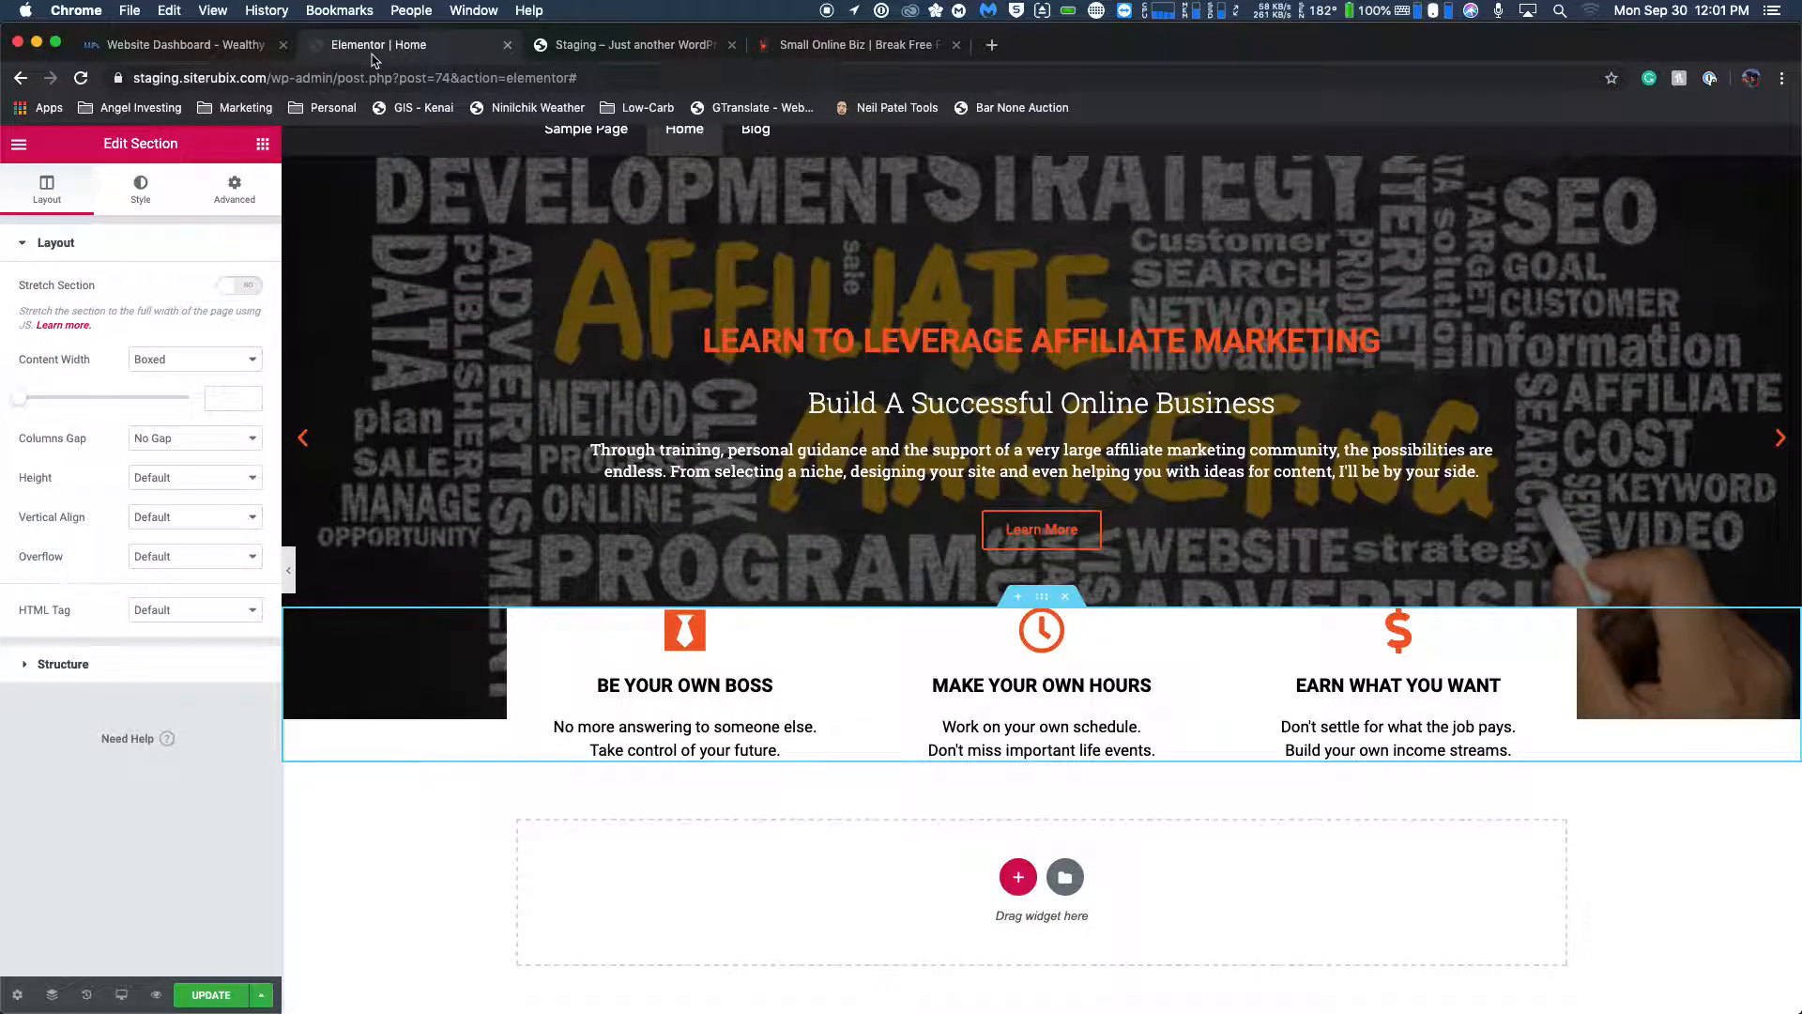
{"action": "left_click", "coordinate": [834, 47]}
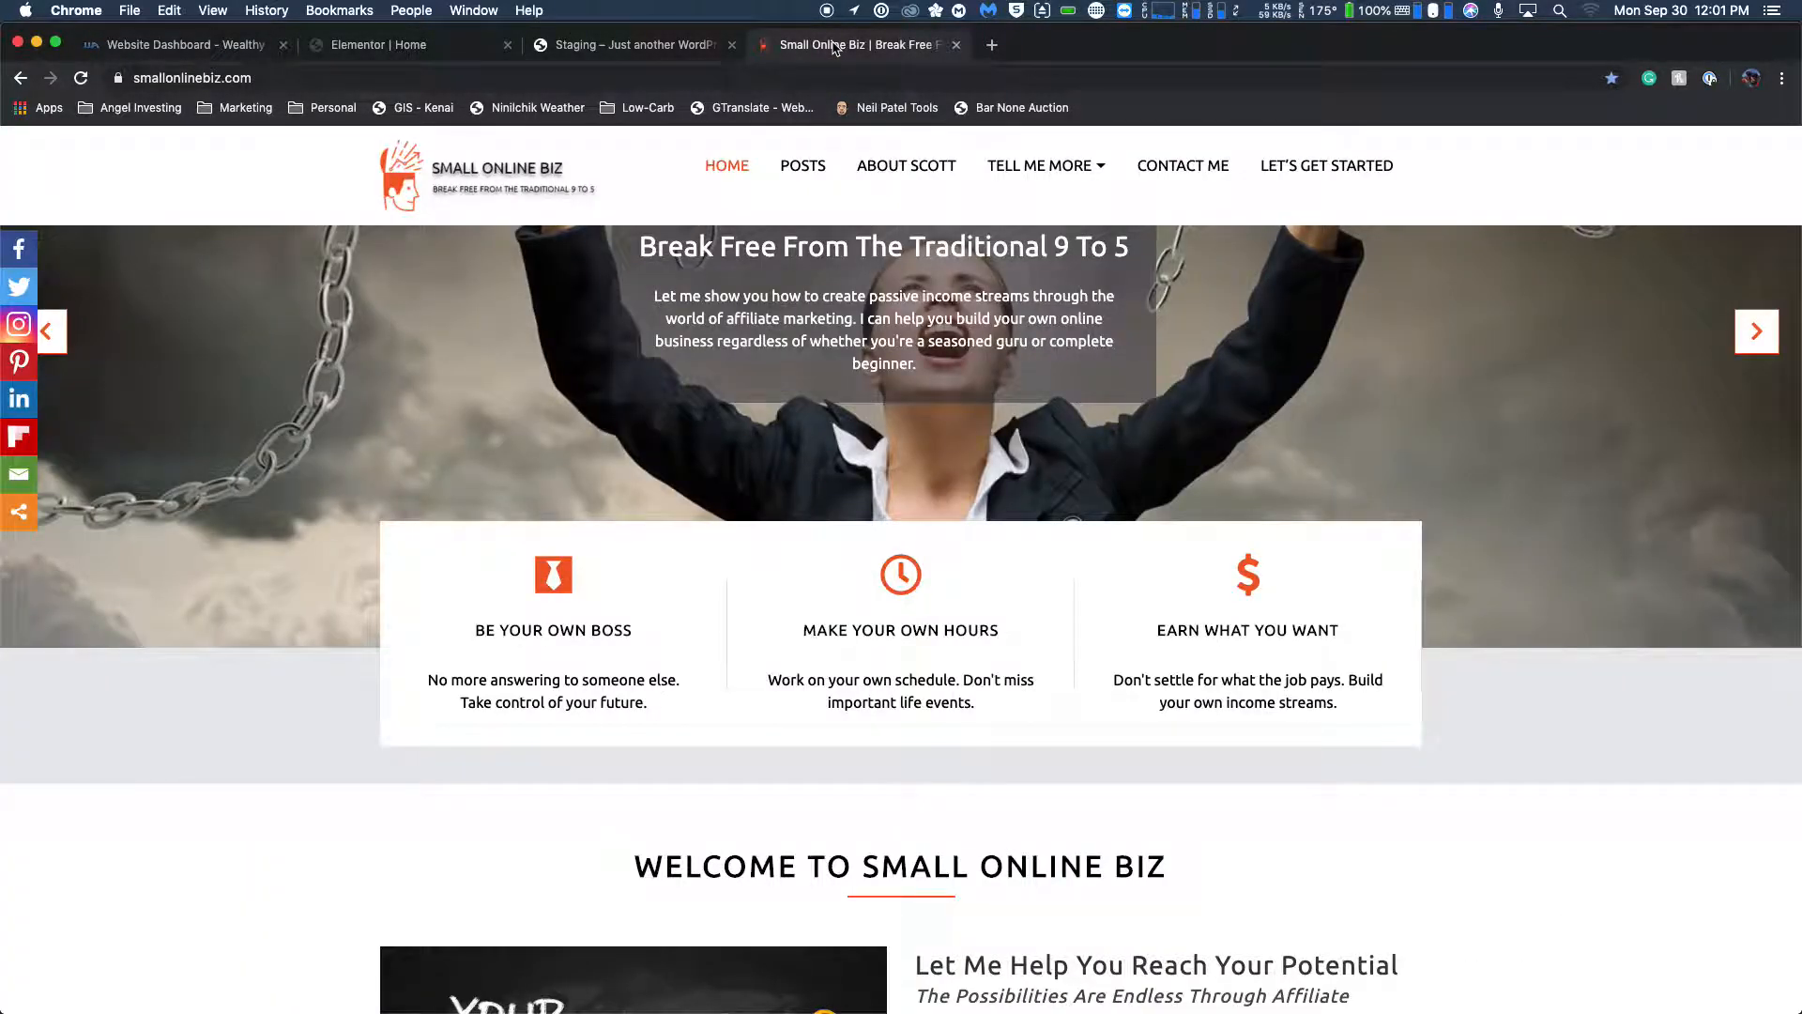
{"action": "left_click", "coordinate": [566, 47]}
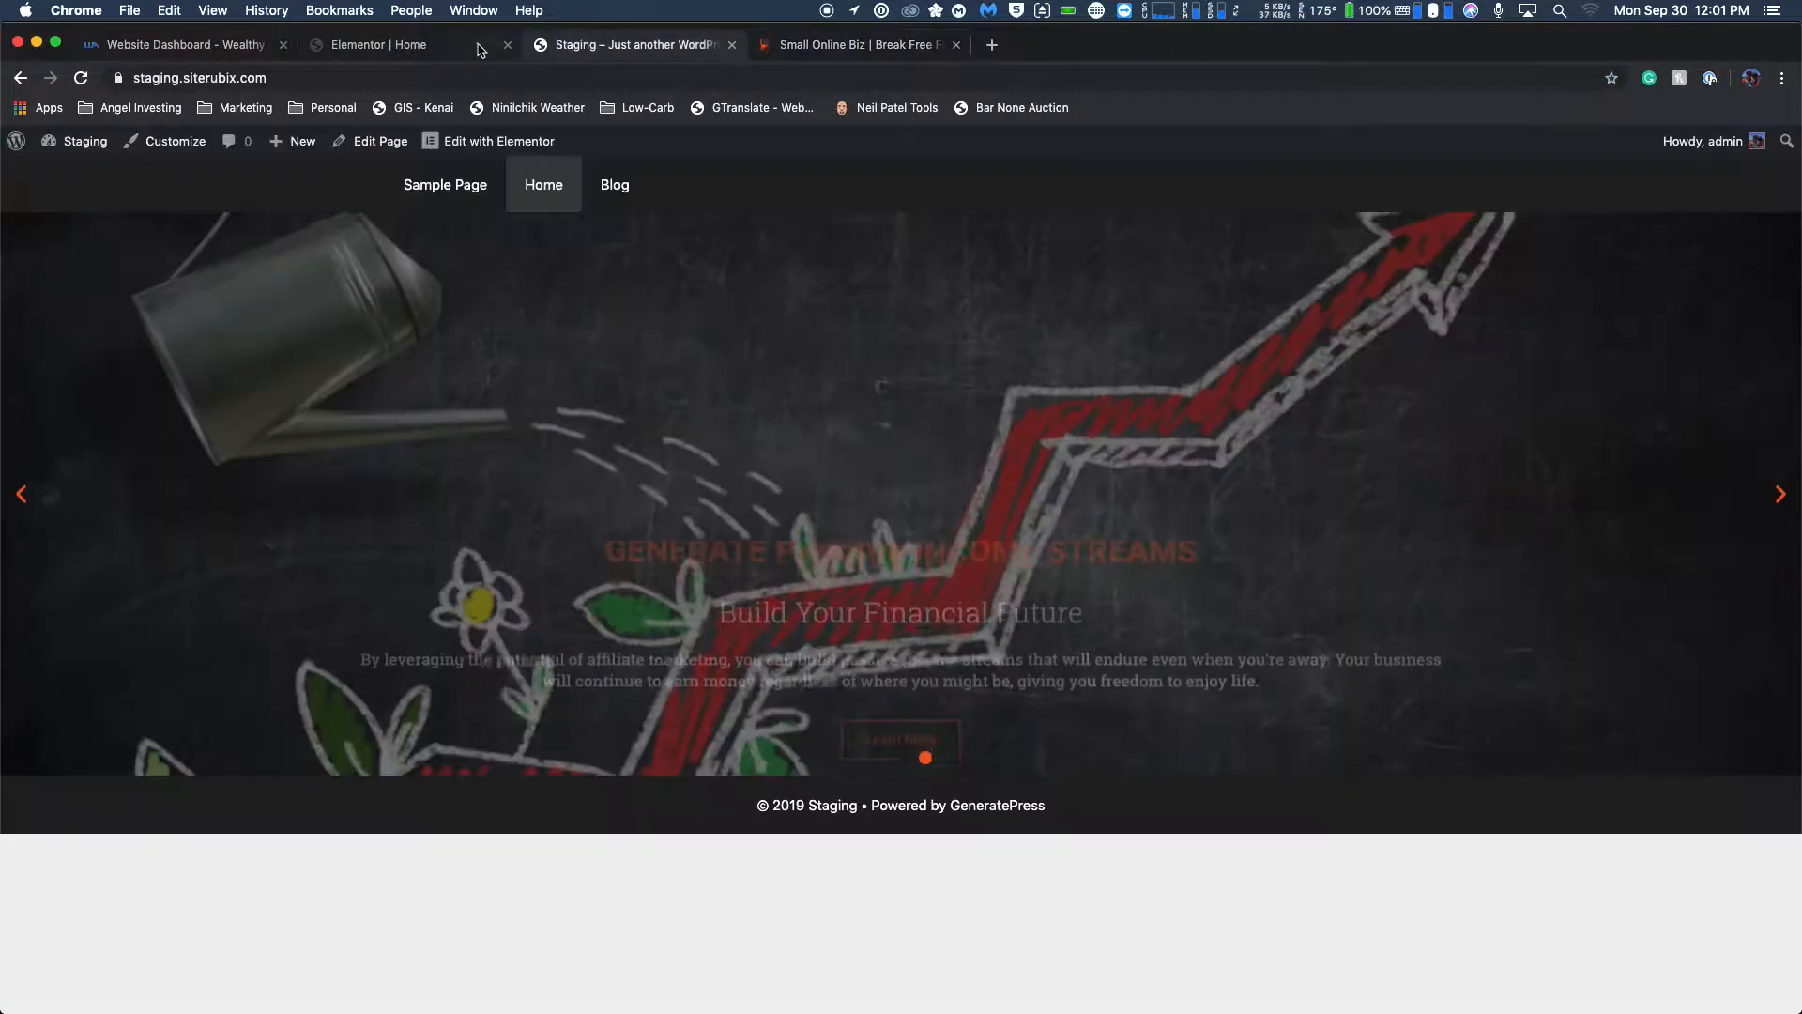
{"action": "left_click", "coordinate": [469, 47]}
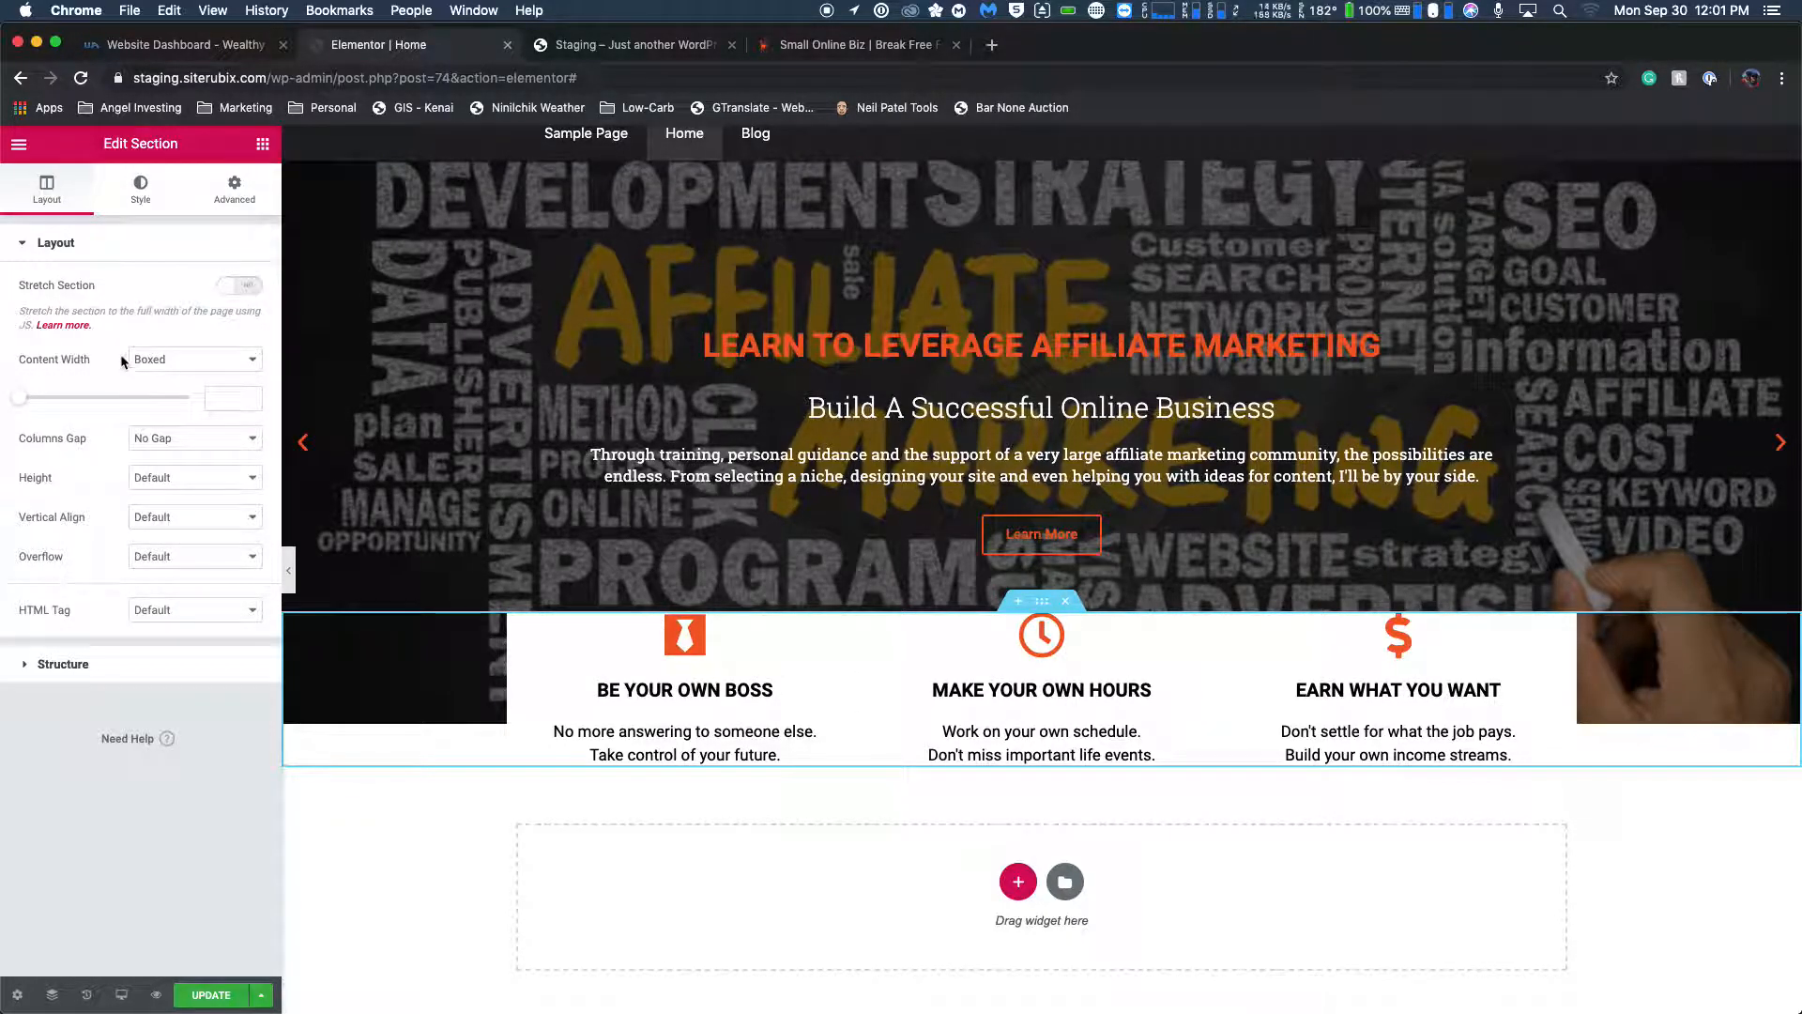
{"action": "left_click_drag", "start_coordinate": [20, 399], "coordinate": [97, 401]}
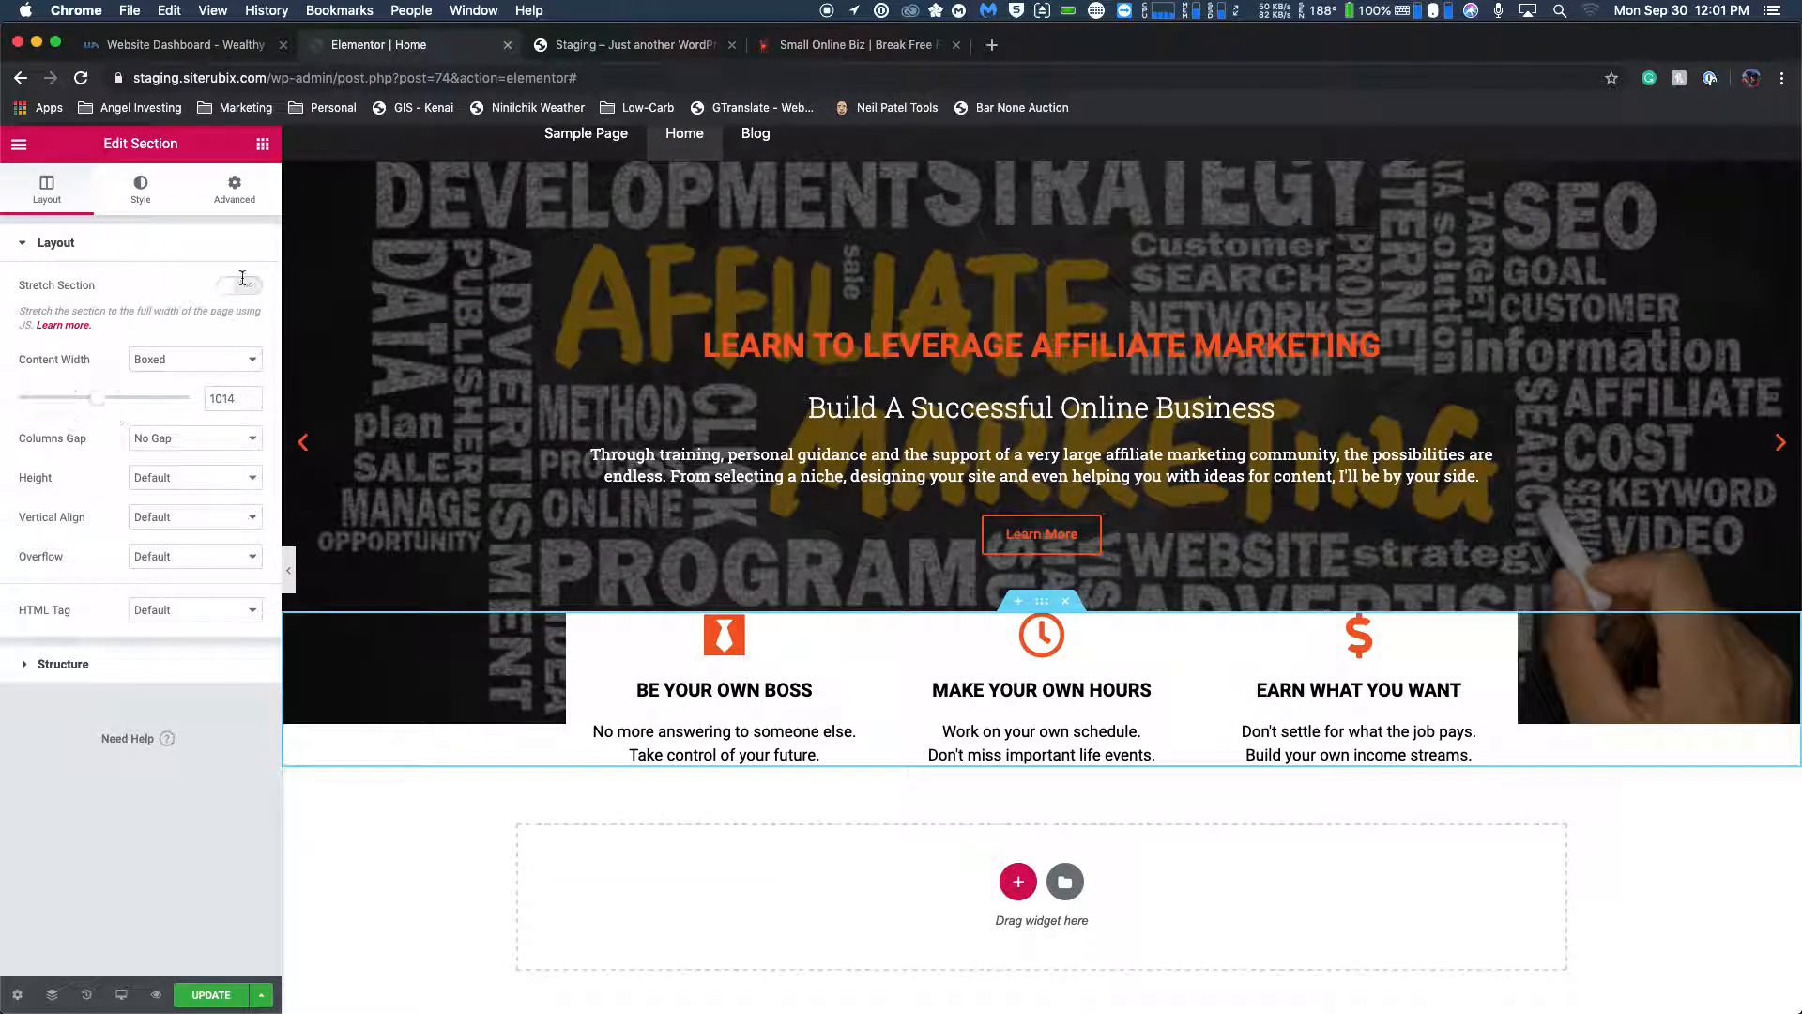
{"action": "left_click", "coordinate": [813, 48]}
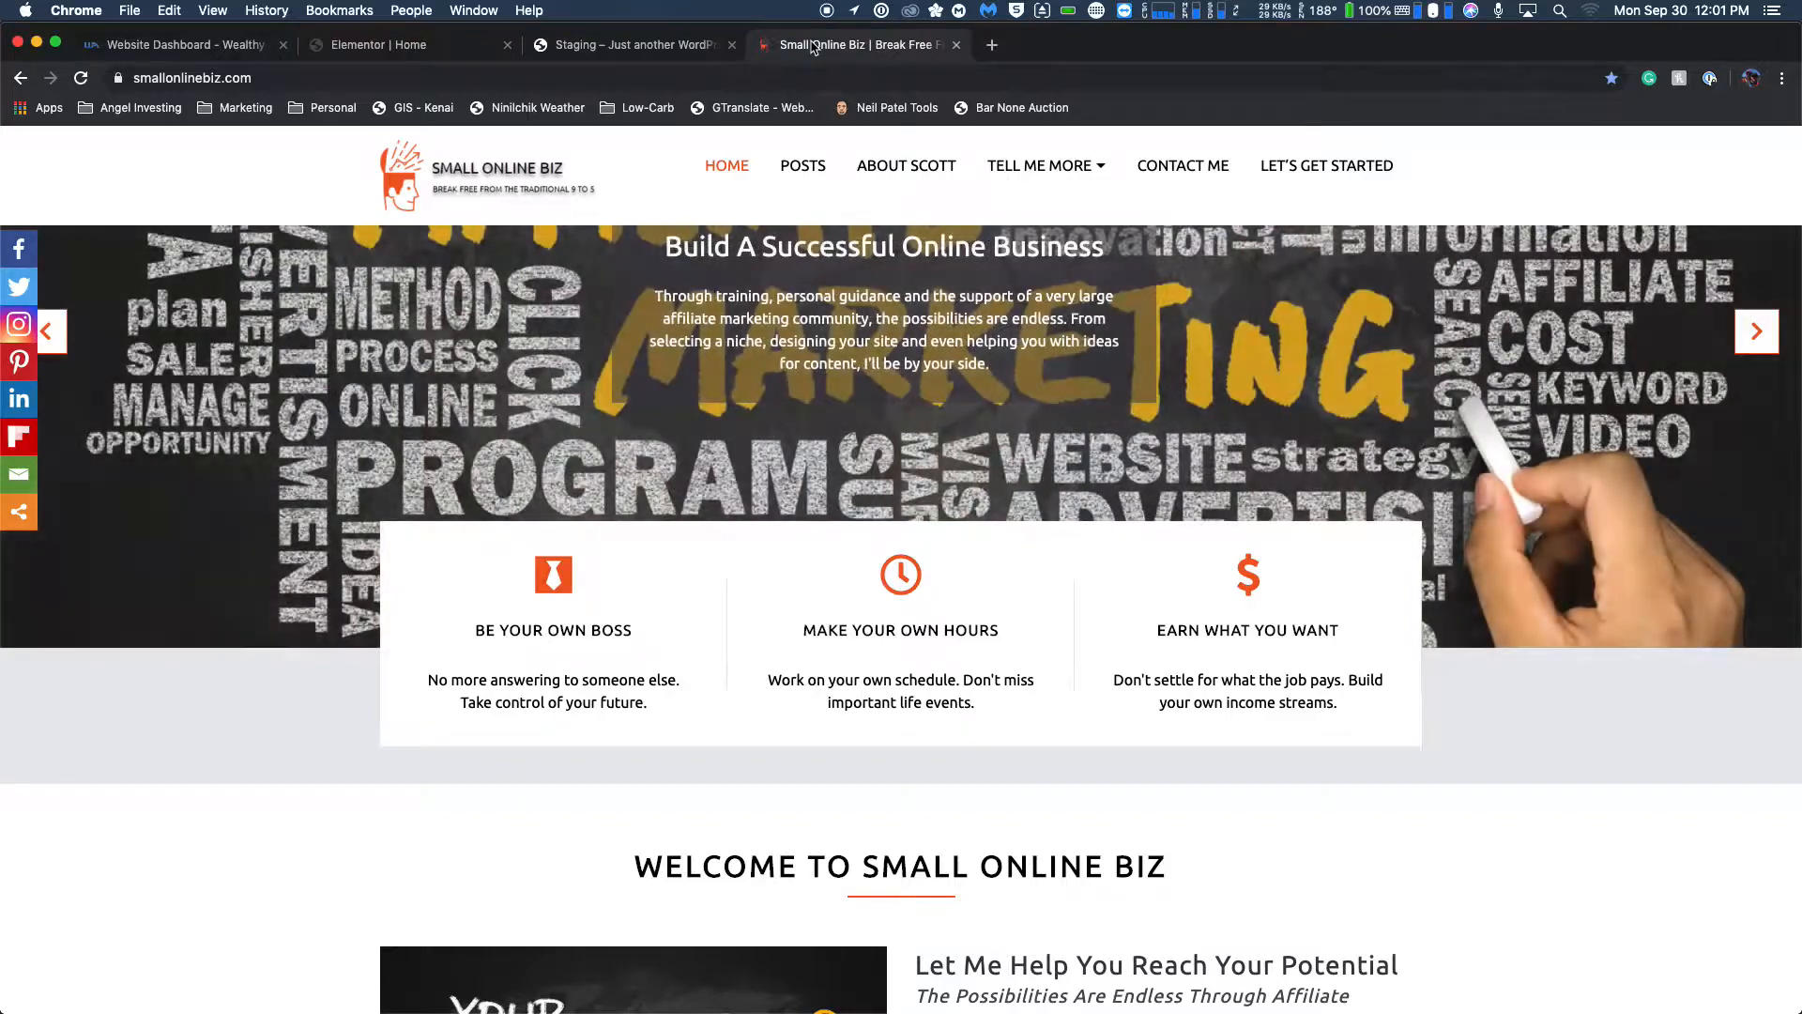
{"action": "left_click", "coordinate": [442, 50]}
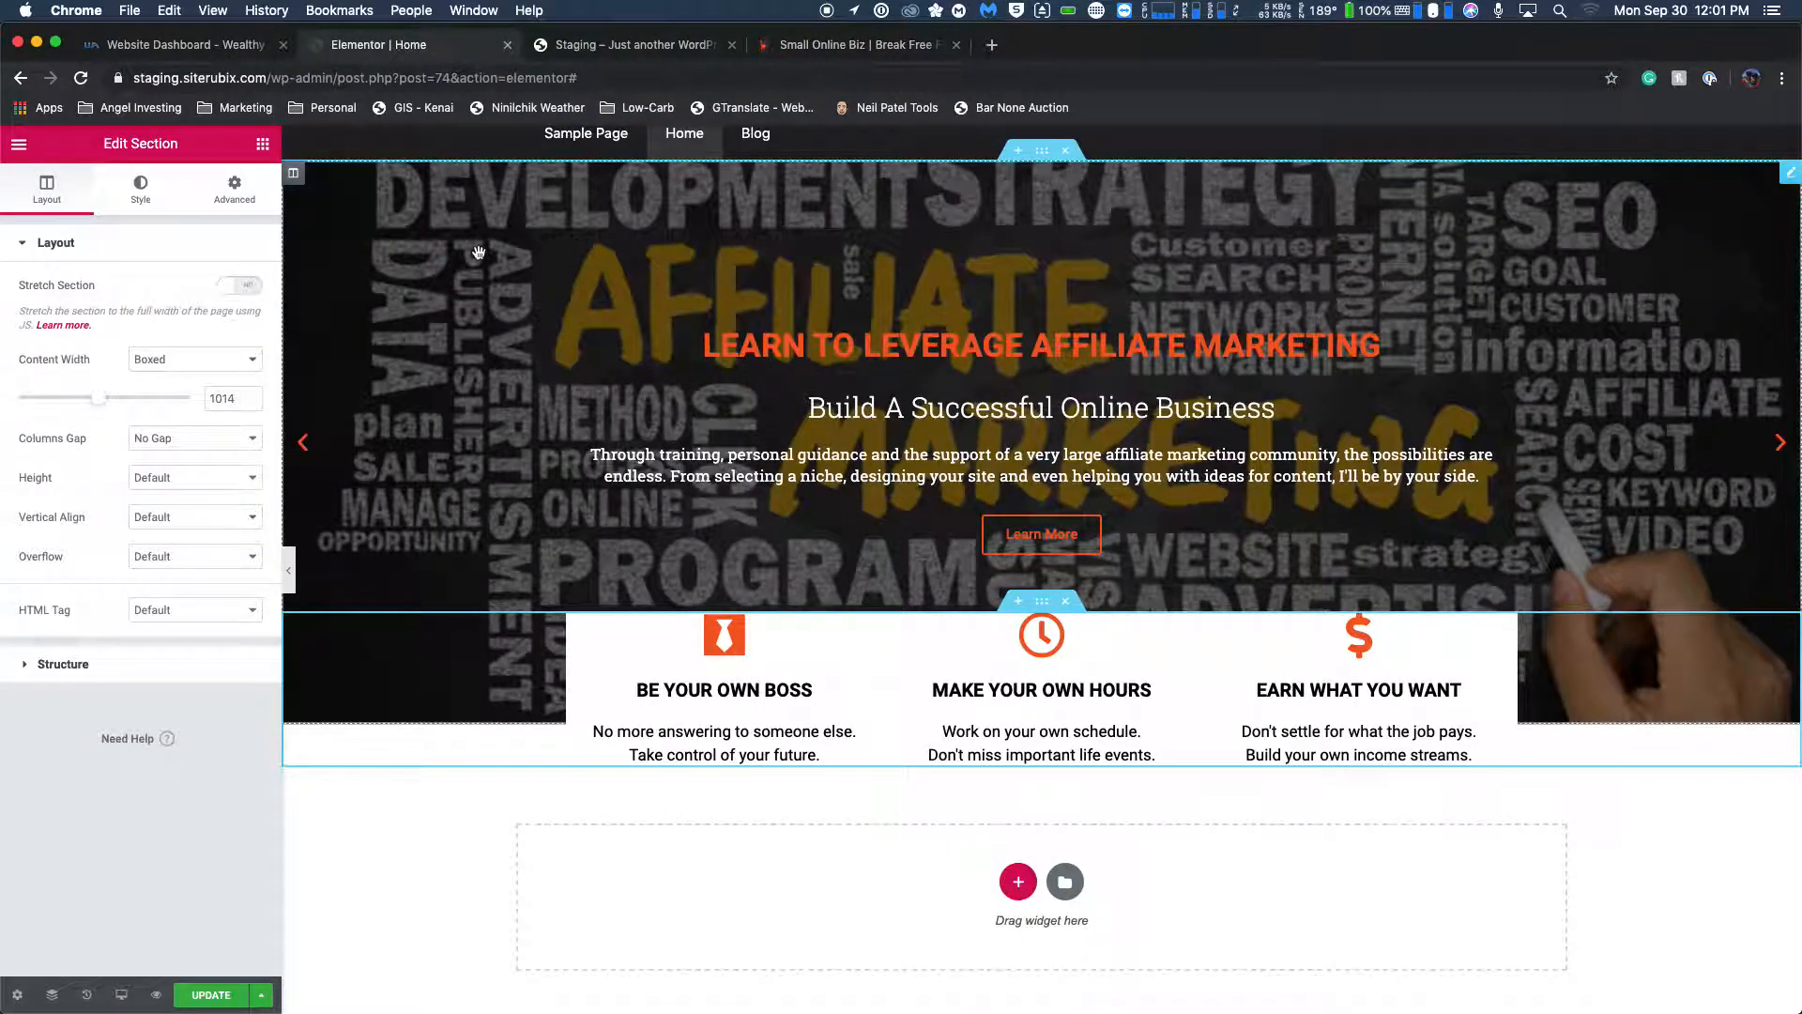
Try a Min Height of about 218 px on the icon box section, and return its height to Default.
{"action": "left_click", "coordinate": [141, 476]}
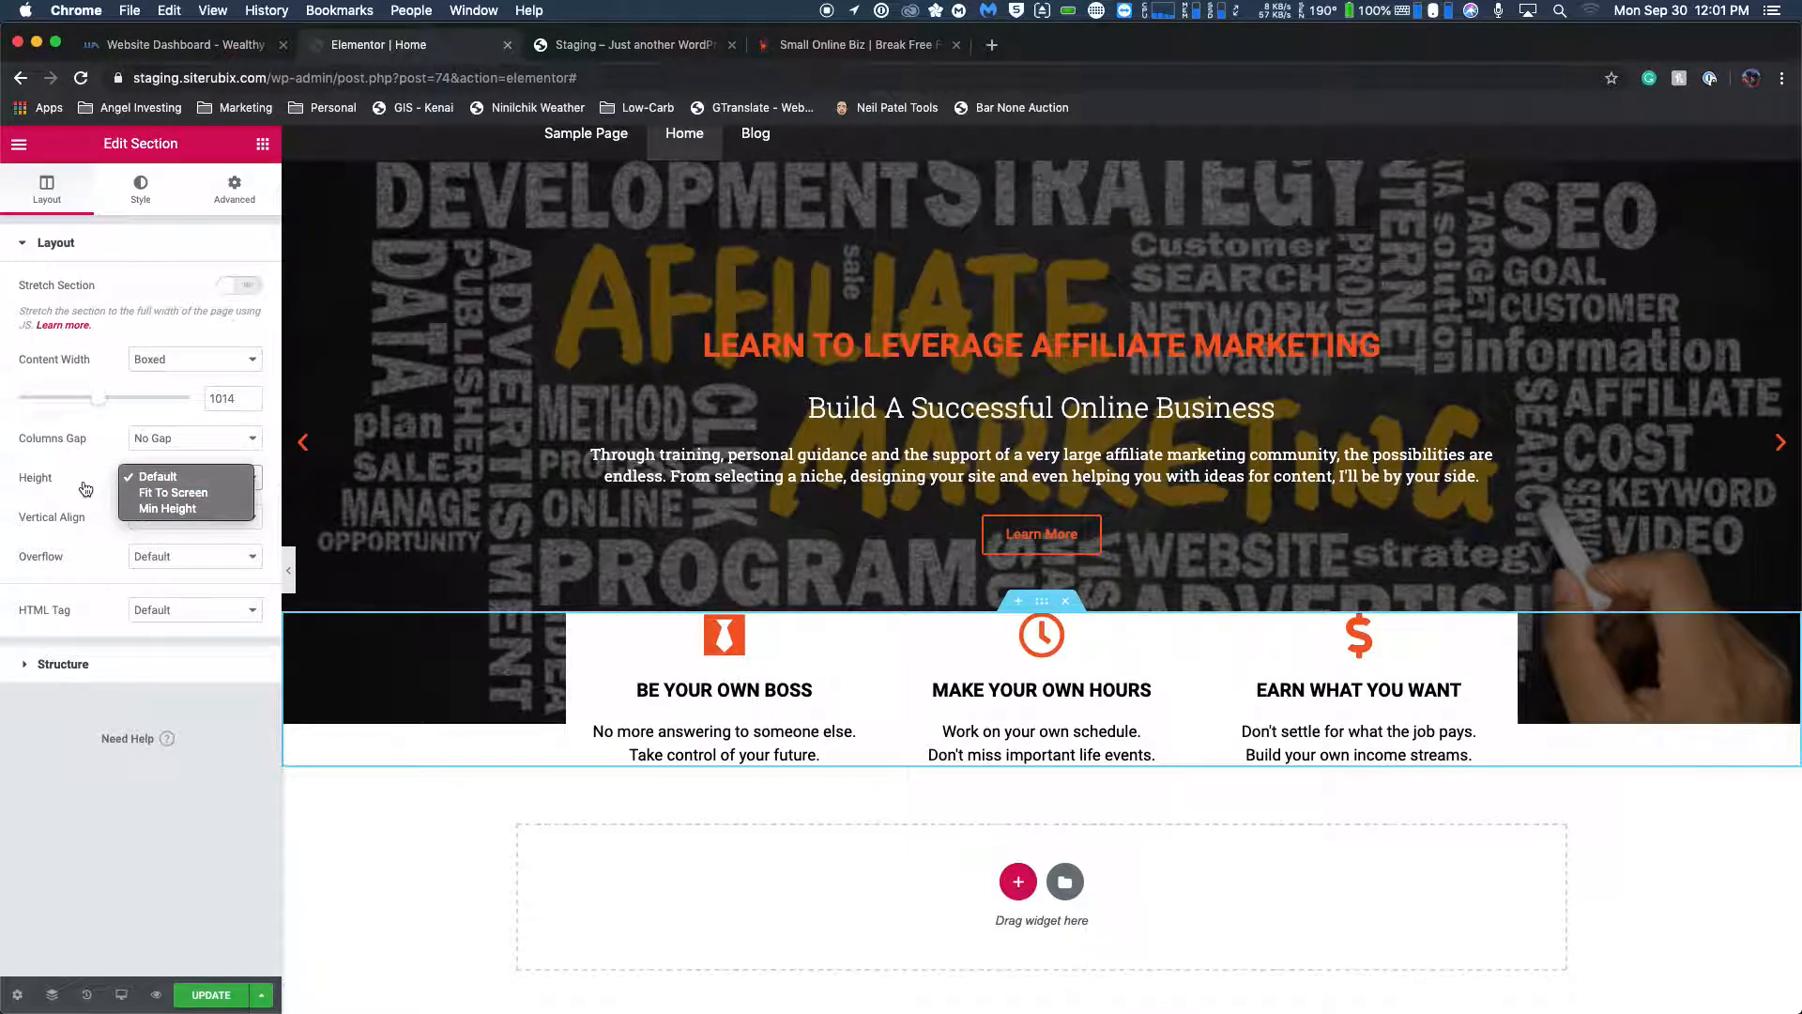
{"action": "left_click", "coordinate": [155, 508]}
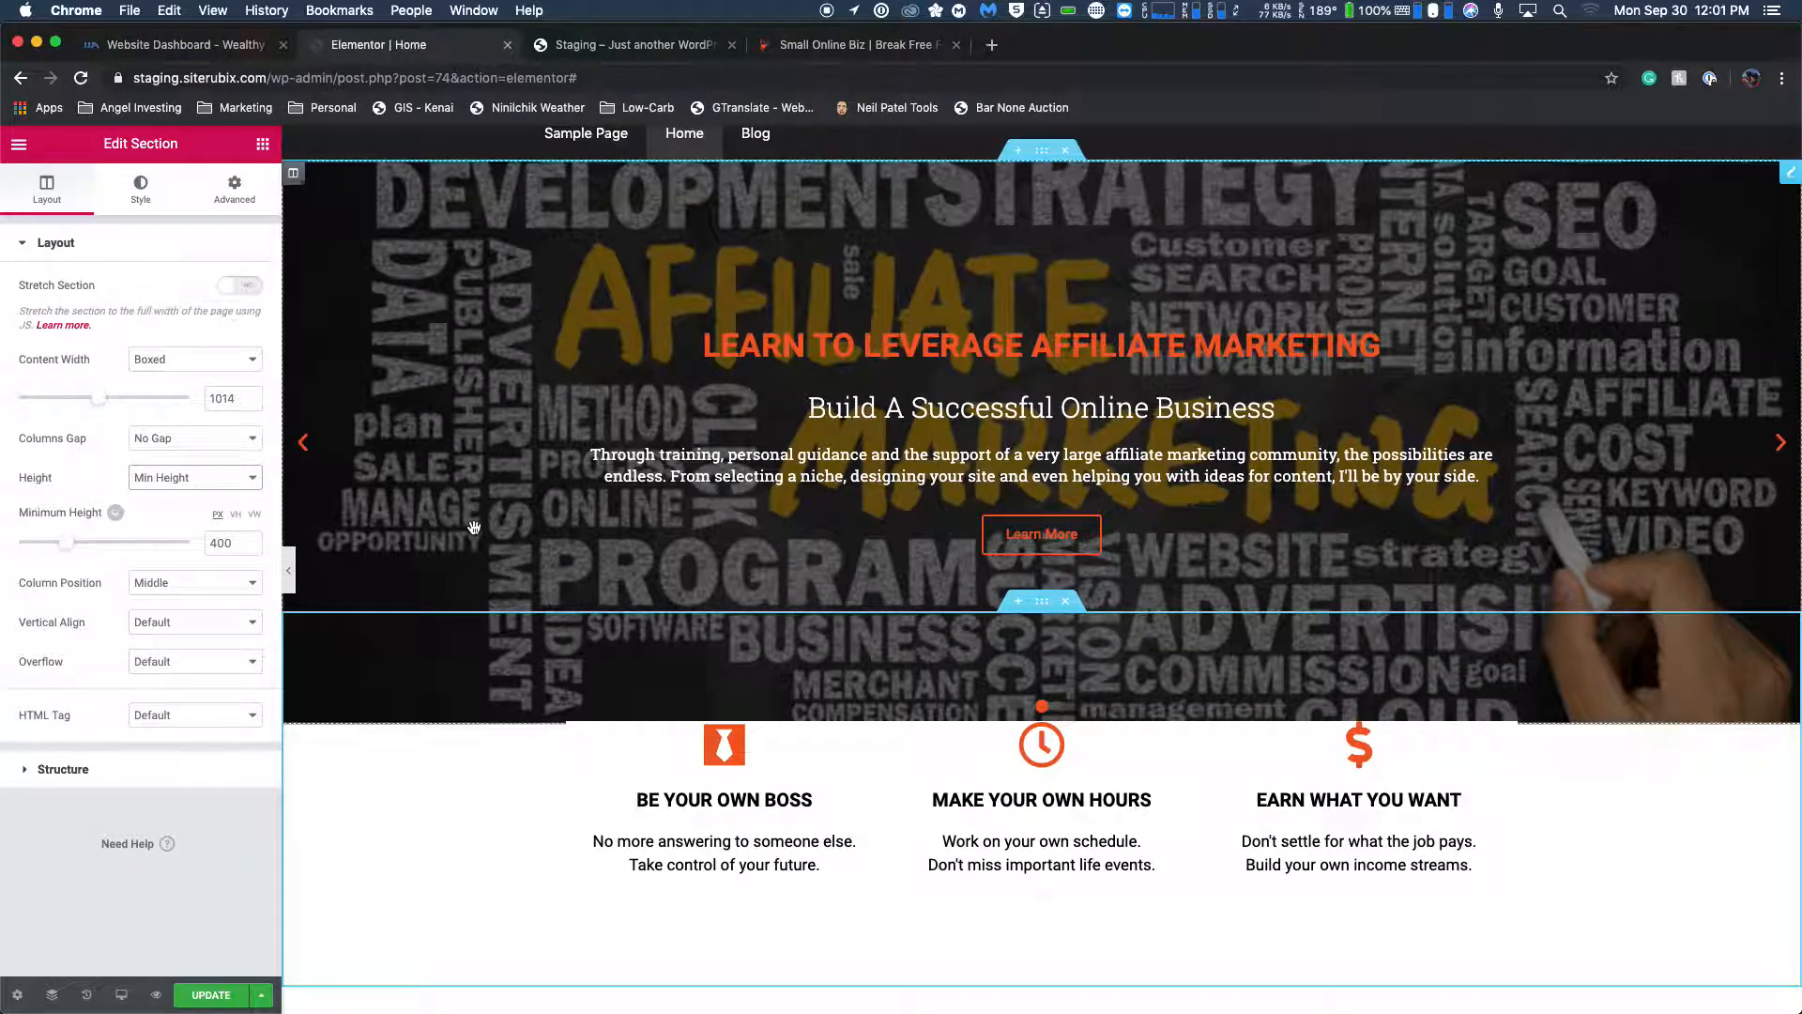
{"action": "scroll", "coordinate": [474, 533], "scroll_direction": "down", "scroll_amount": 5}
{"action": "scroll", "coordinate": [474, 533], "scroll_direction": "up", "scroll_amount": 2}
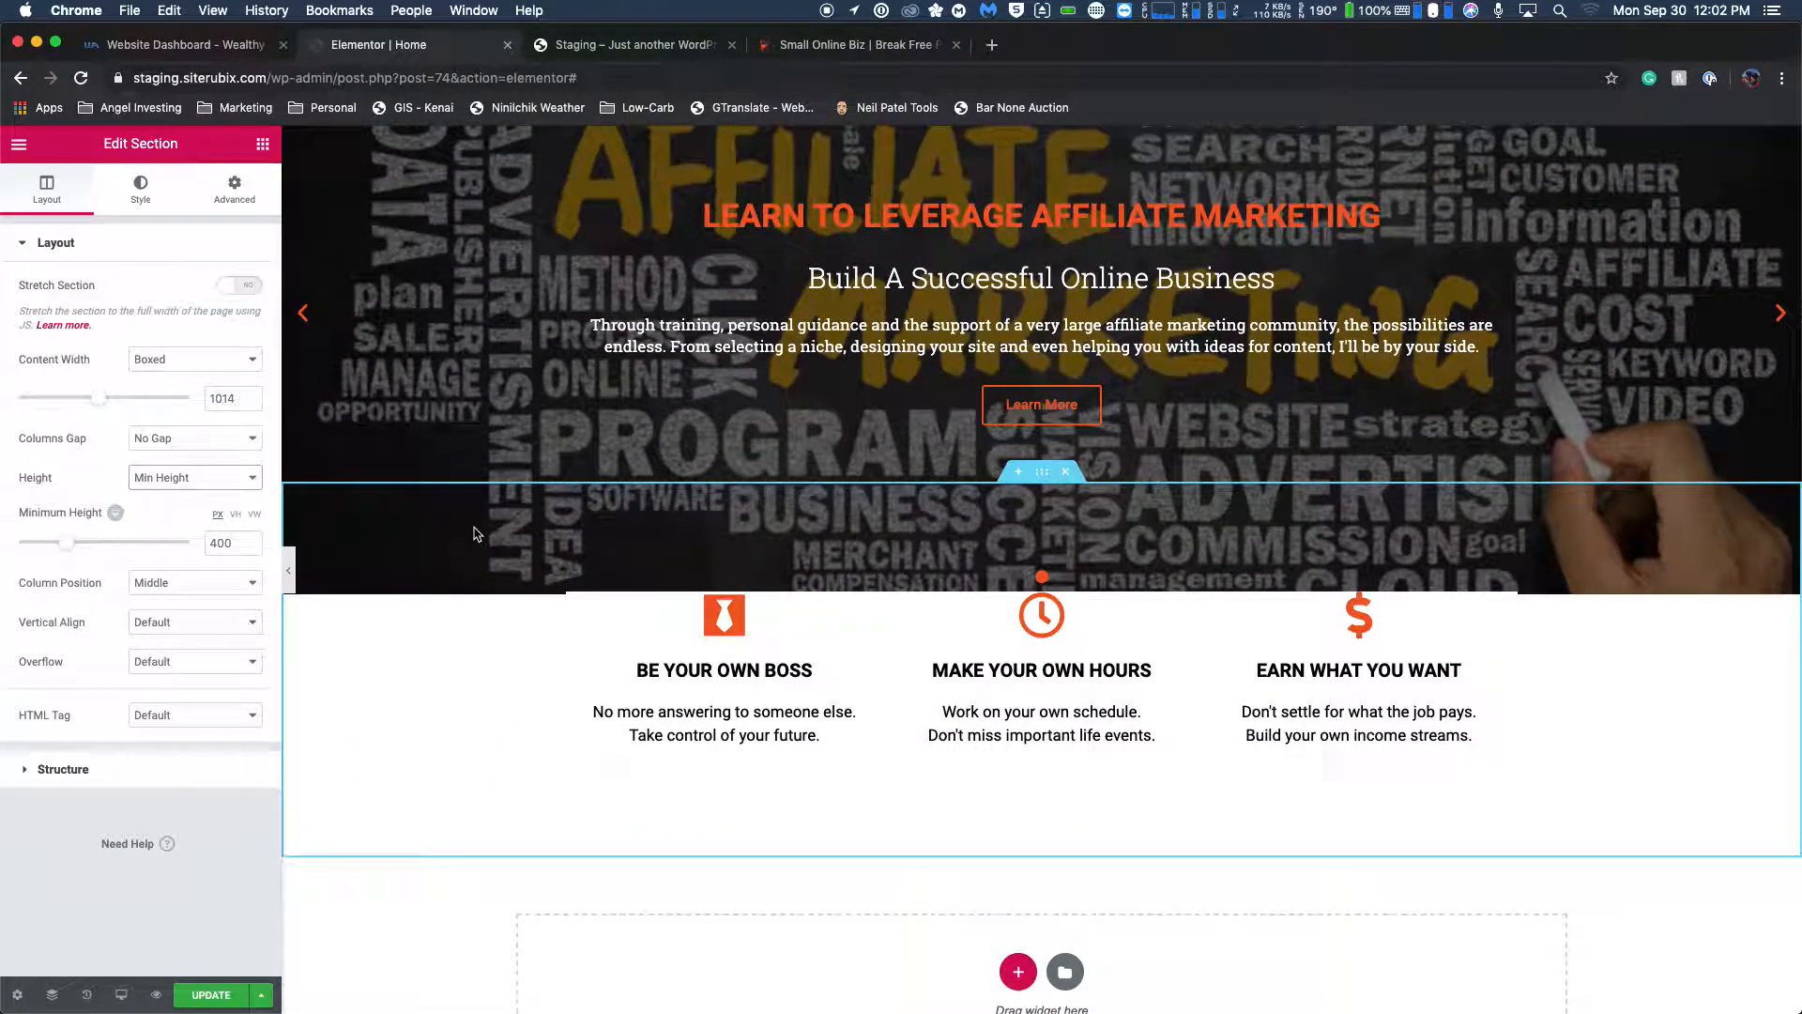
{"action": "mouse_move", "coordinate": [61, 544]}
{"action": "left_mouse_down"}
{"action": "mouse_move", "coordinate": [81, 541]}
{"action": "mouse_move", "coordinate": [41, 546]}
{"action": "left_mouse_up"}
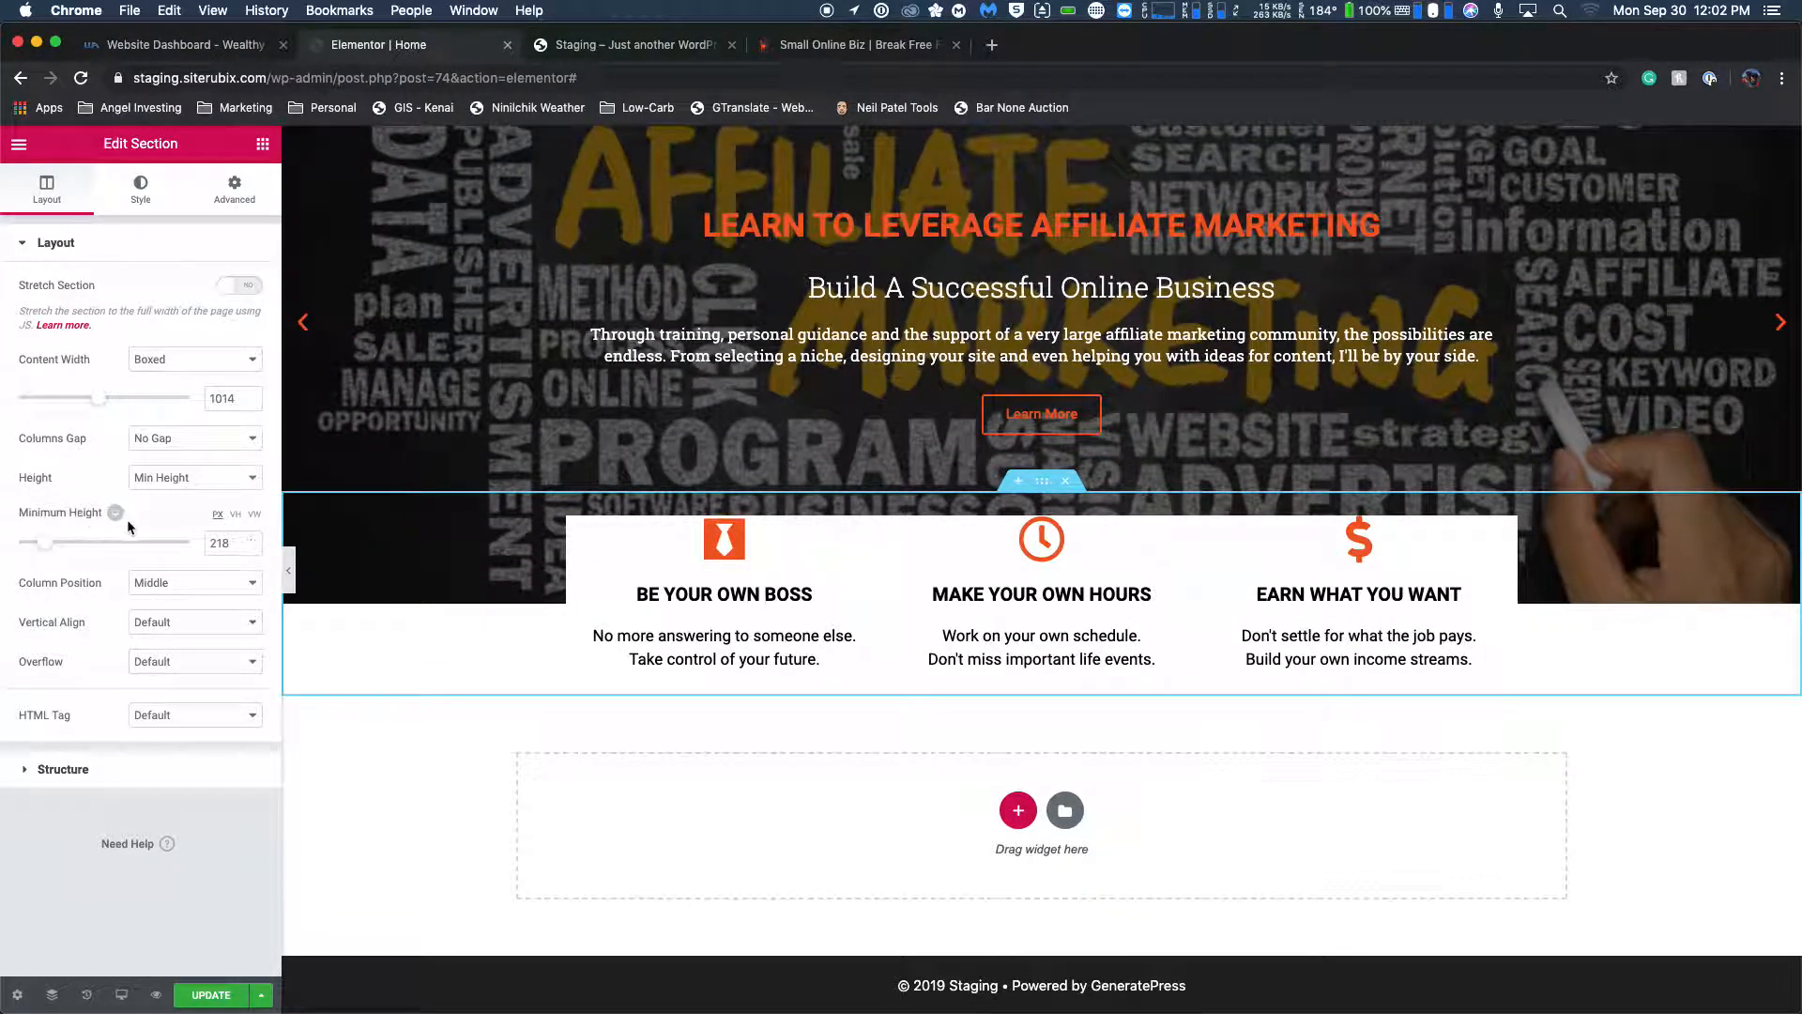
{"action": "left_click", "coordinate": [241, 538]}
{"action": "key", "text": "BackSpace"}
{"action": "left_click", "coordinate": [222, 478]}
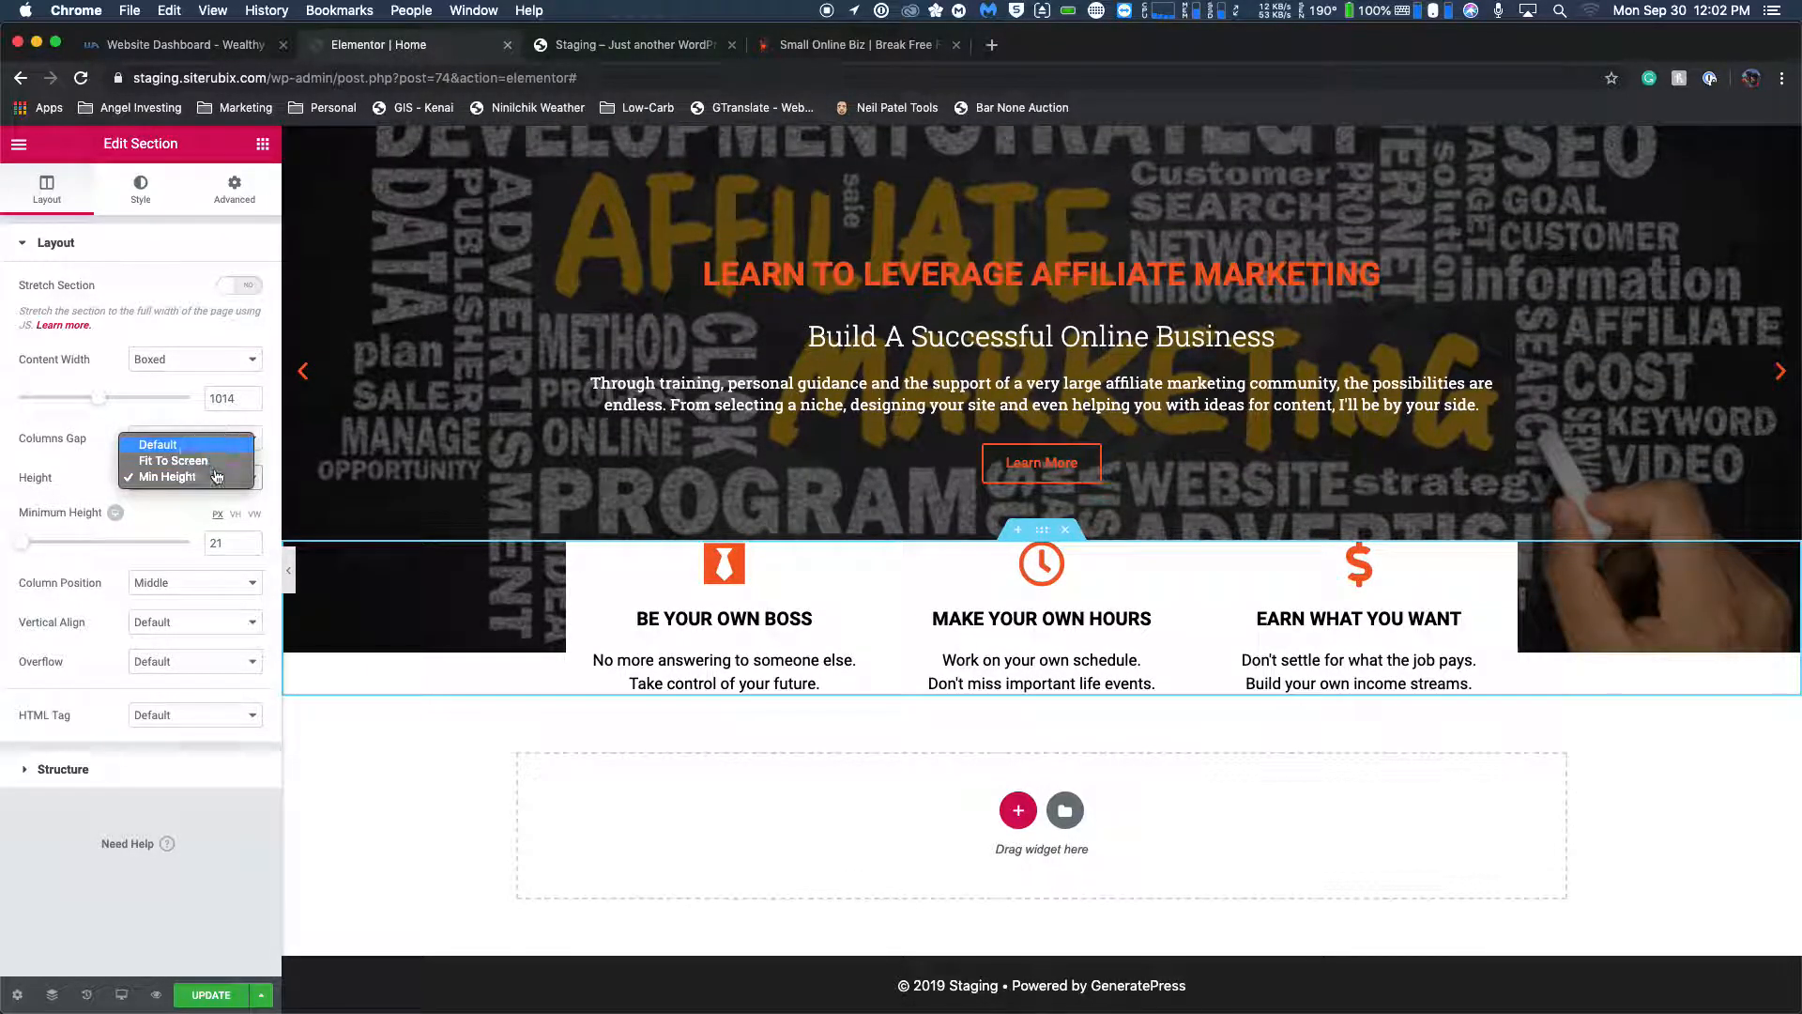
{"action": "left_click", "coordinate": [206, 445]}
Try extra line breaks between the two sentences of the BE YOUR OWN BOSS description and remove them.
{"action": "left_click", "coordinate": [781, 653]}
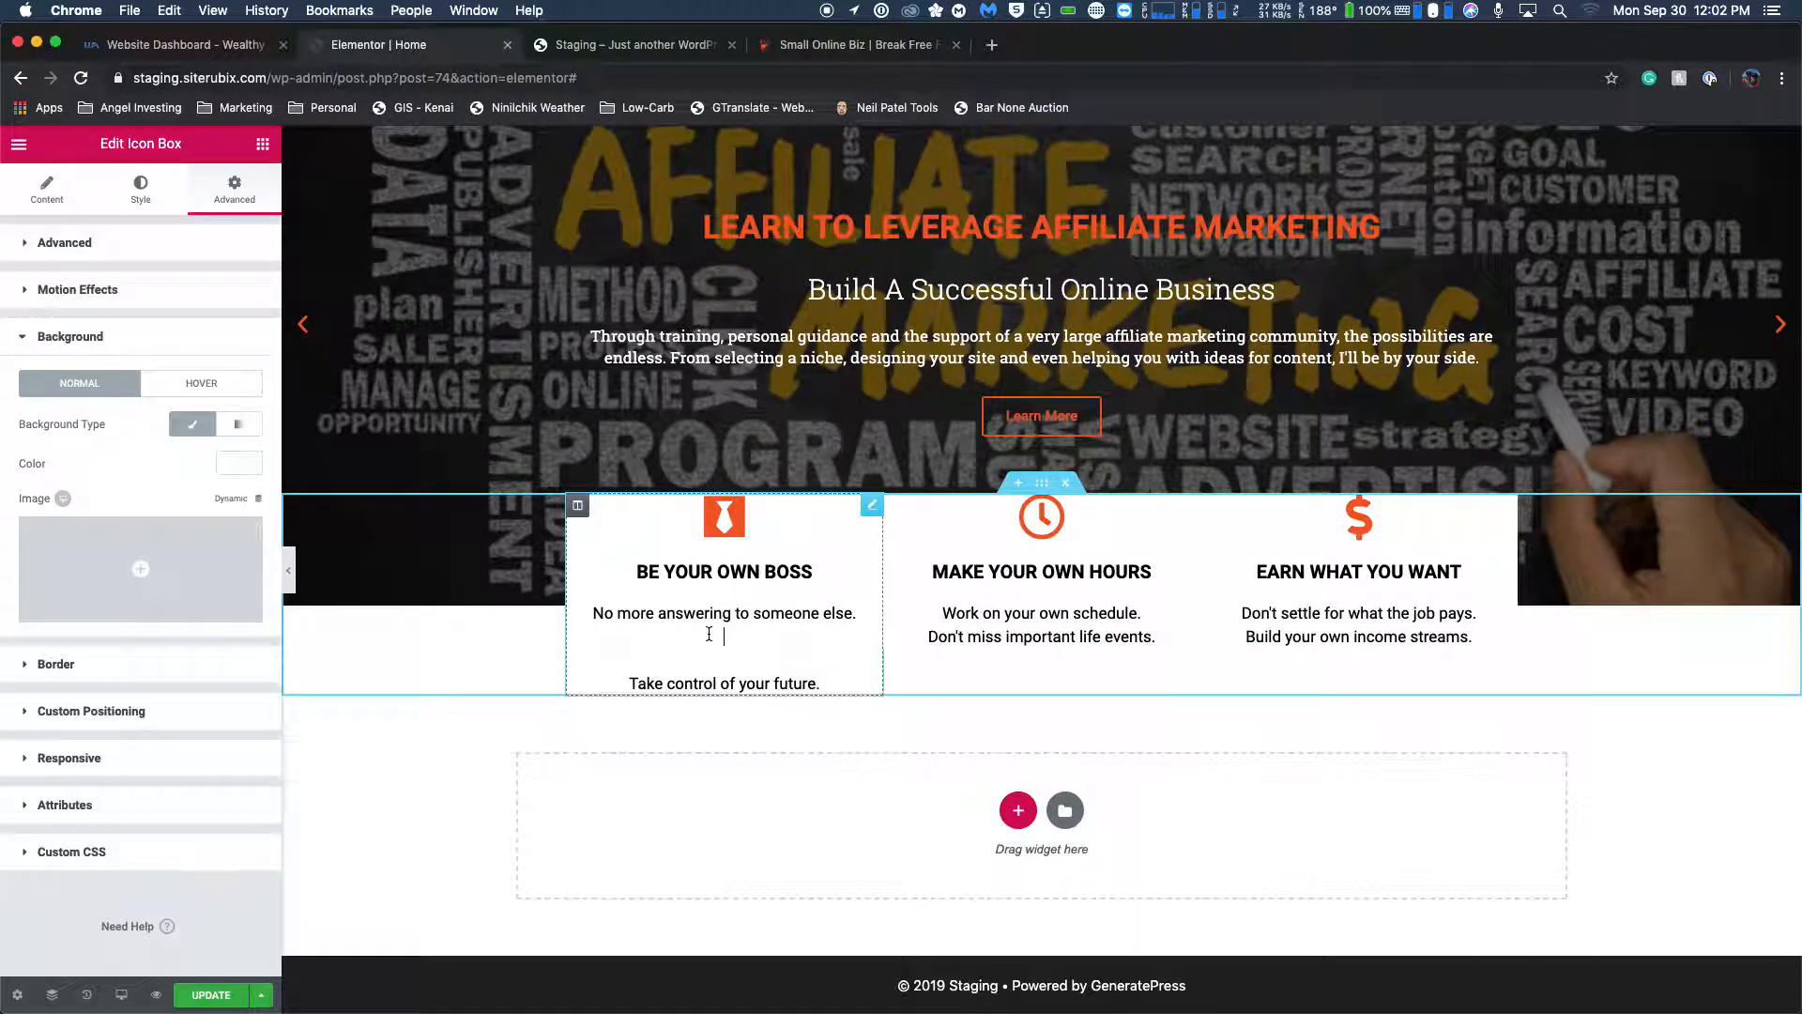
{"action": "key", "text": "BackSpace"}
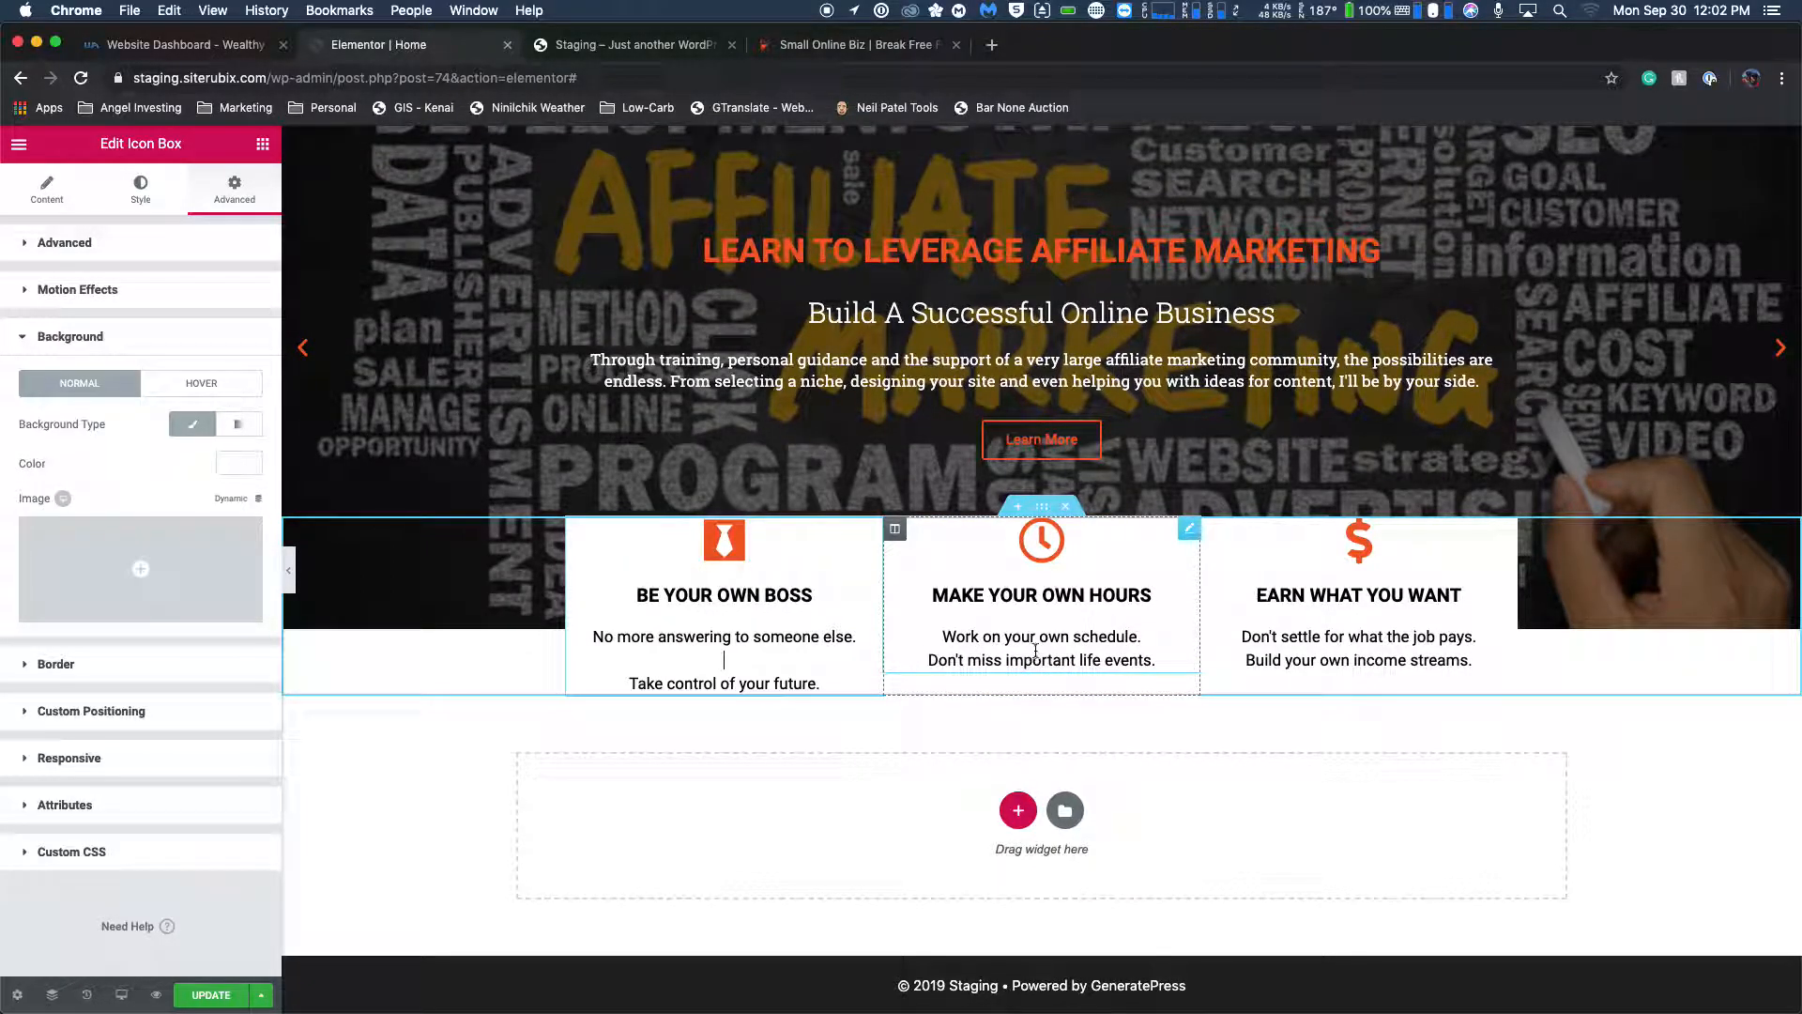
{"action": "key", "text": "BackSpace"}
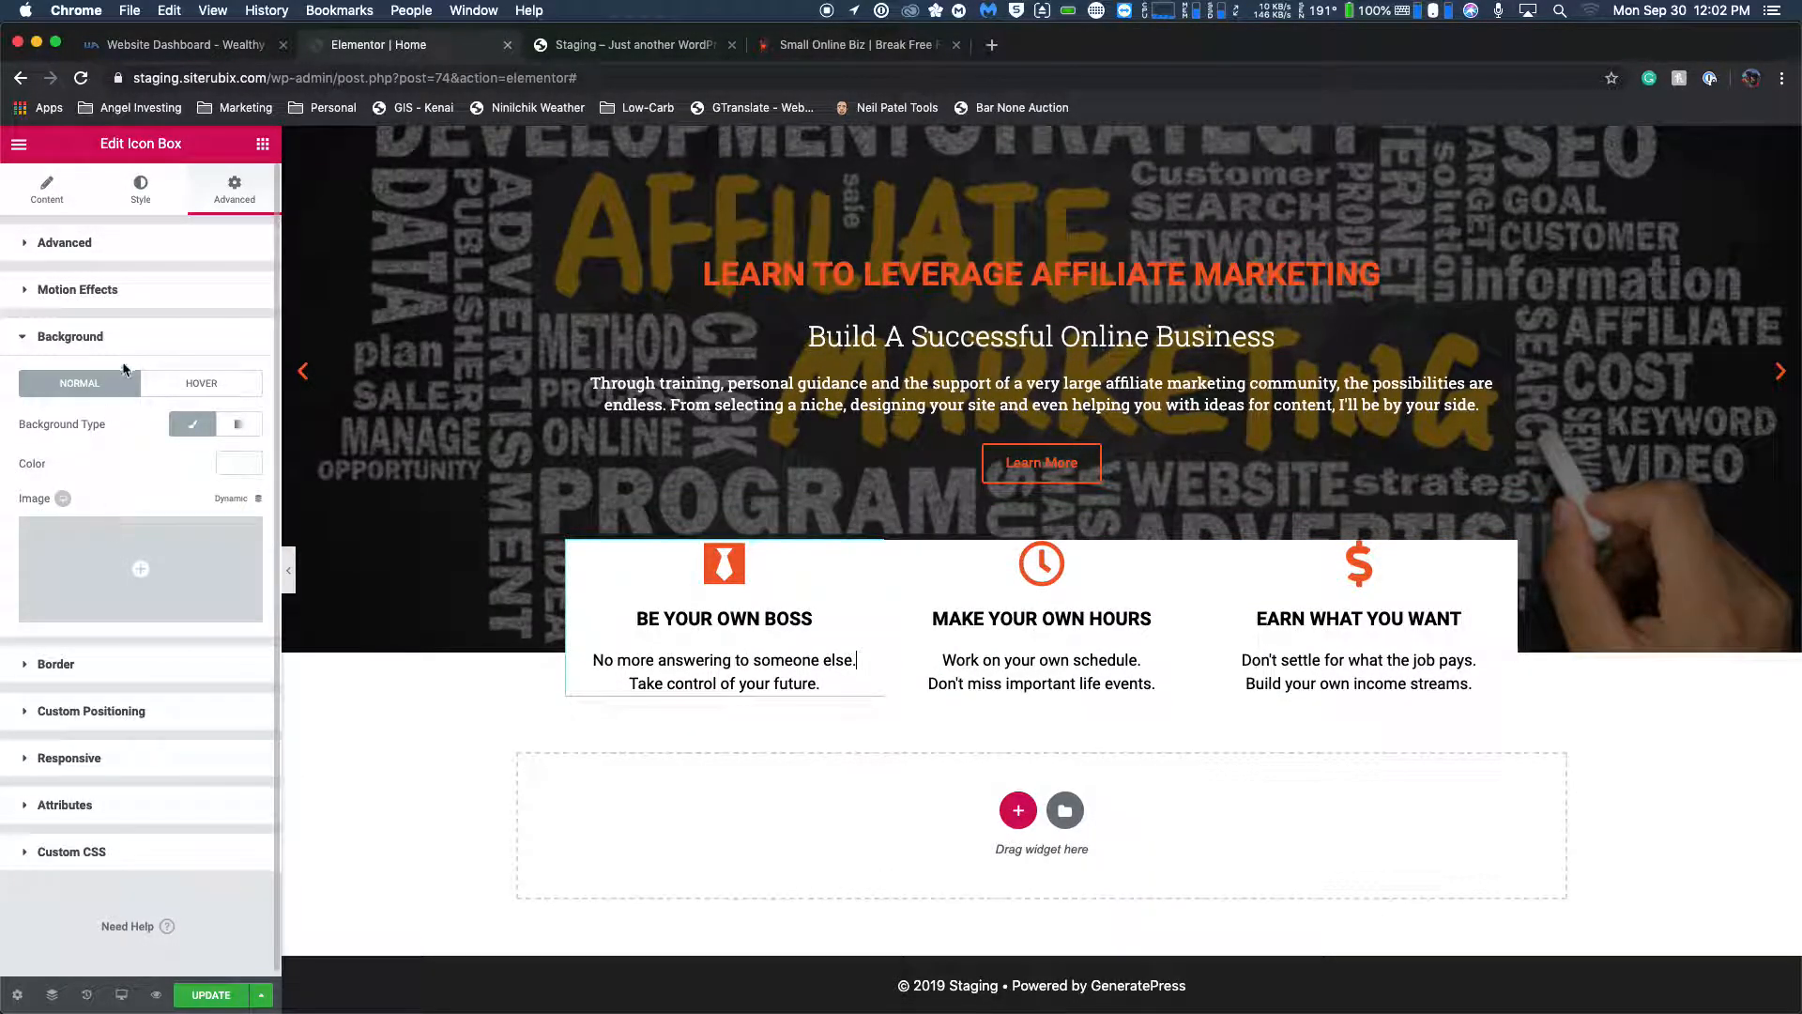
Look through the BE YOUR OWN BOSS icon box's content, style and custom positioning settings for a way to adjust its spacing.
{"action": "scroll", "coordinate": [104, 423], "scroll_direction": "down", "scroll_amount": 1}
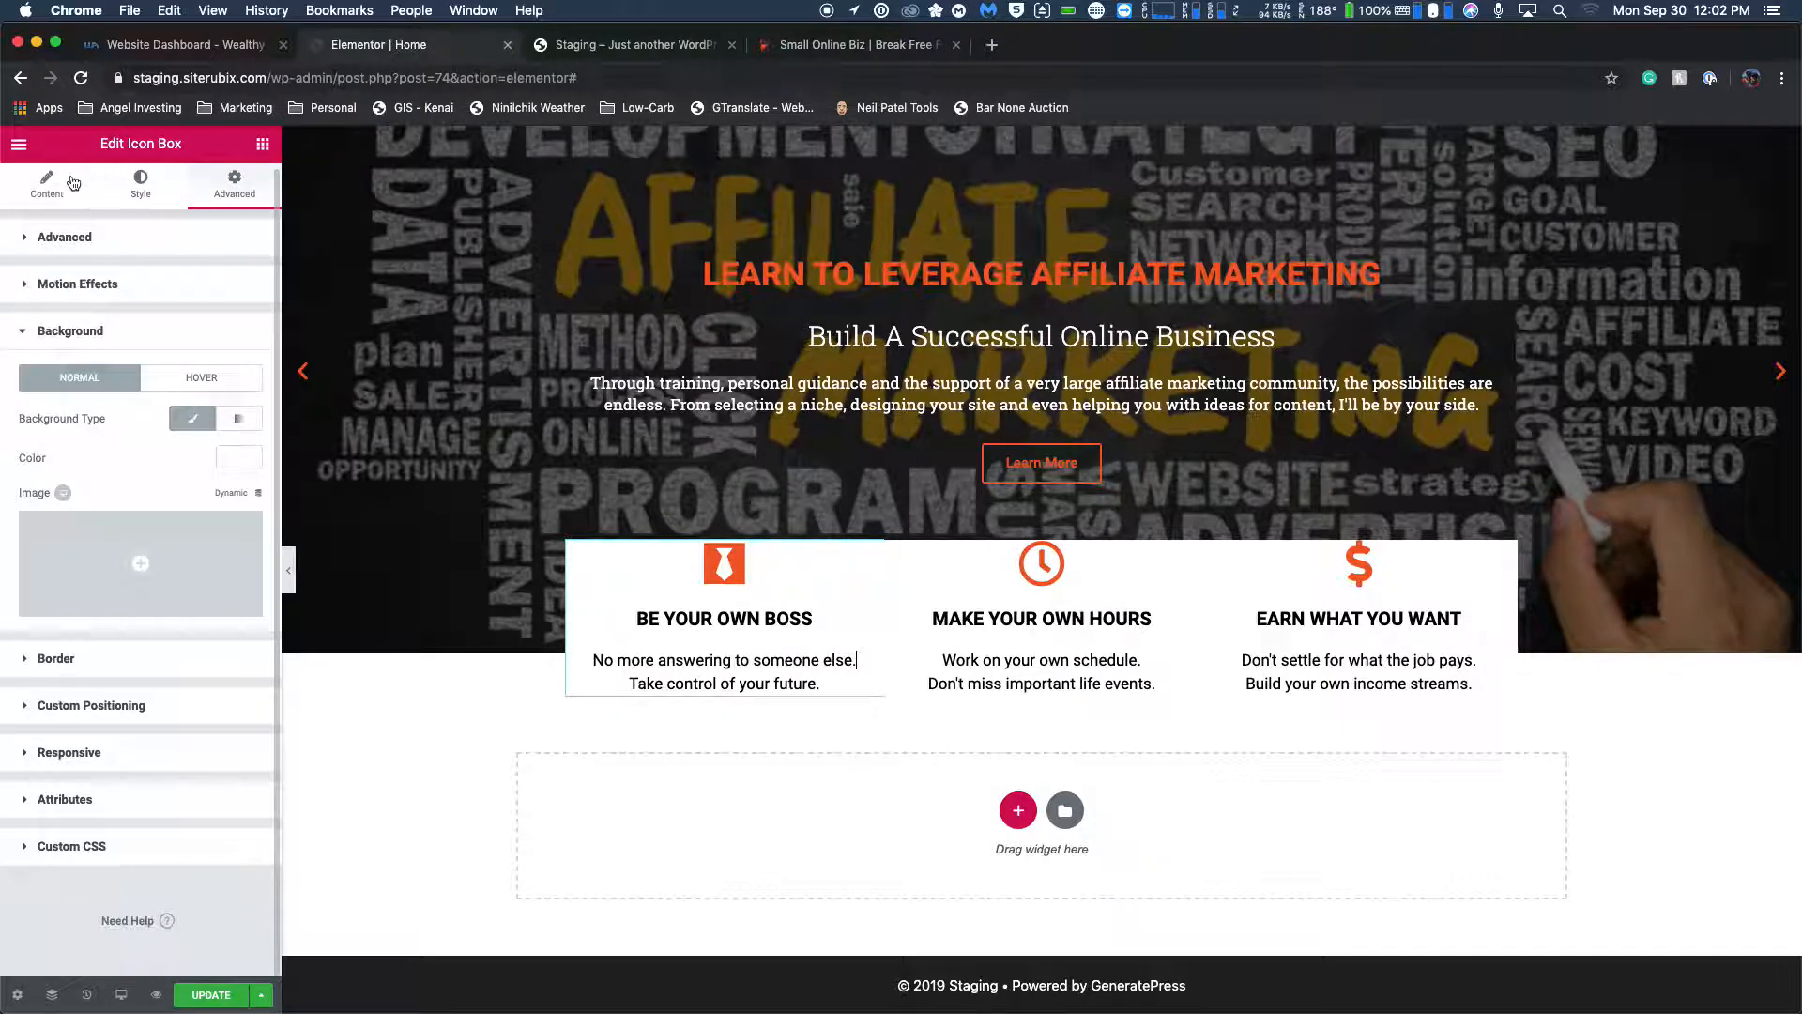
{"action": "left_click", "coordinate": [55, 198]}
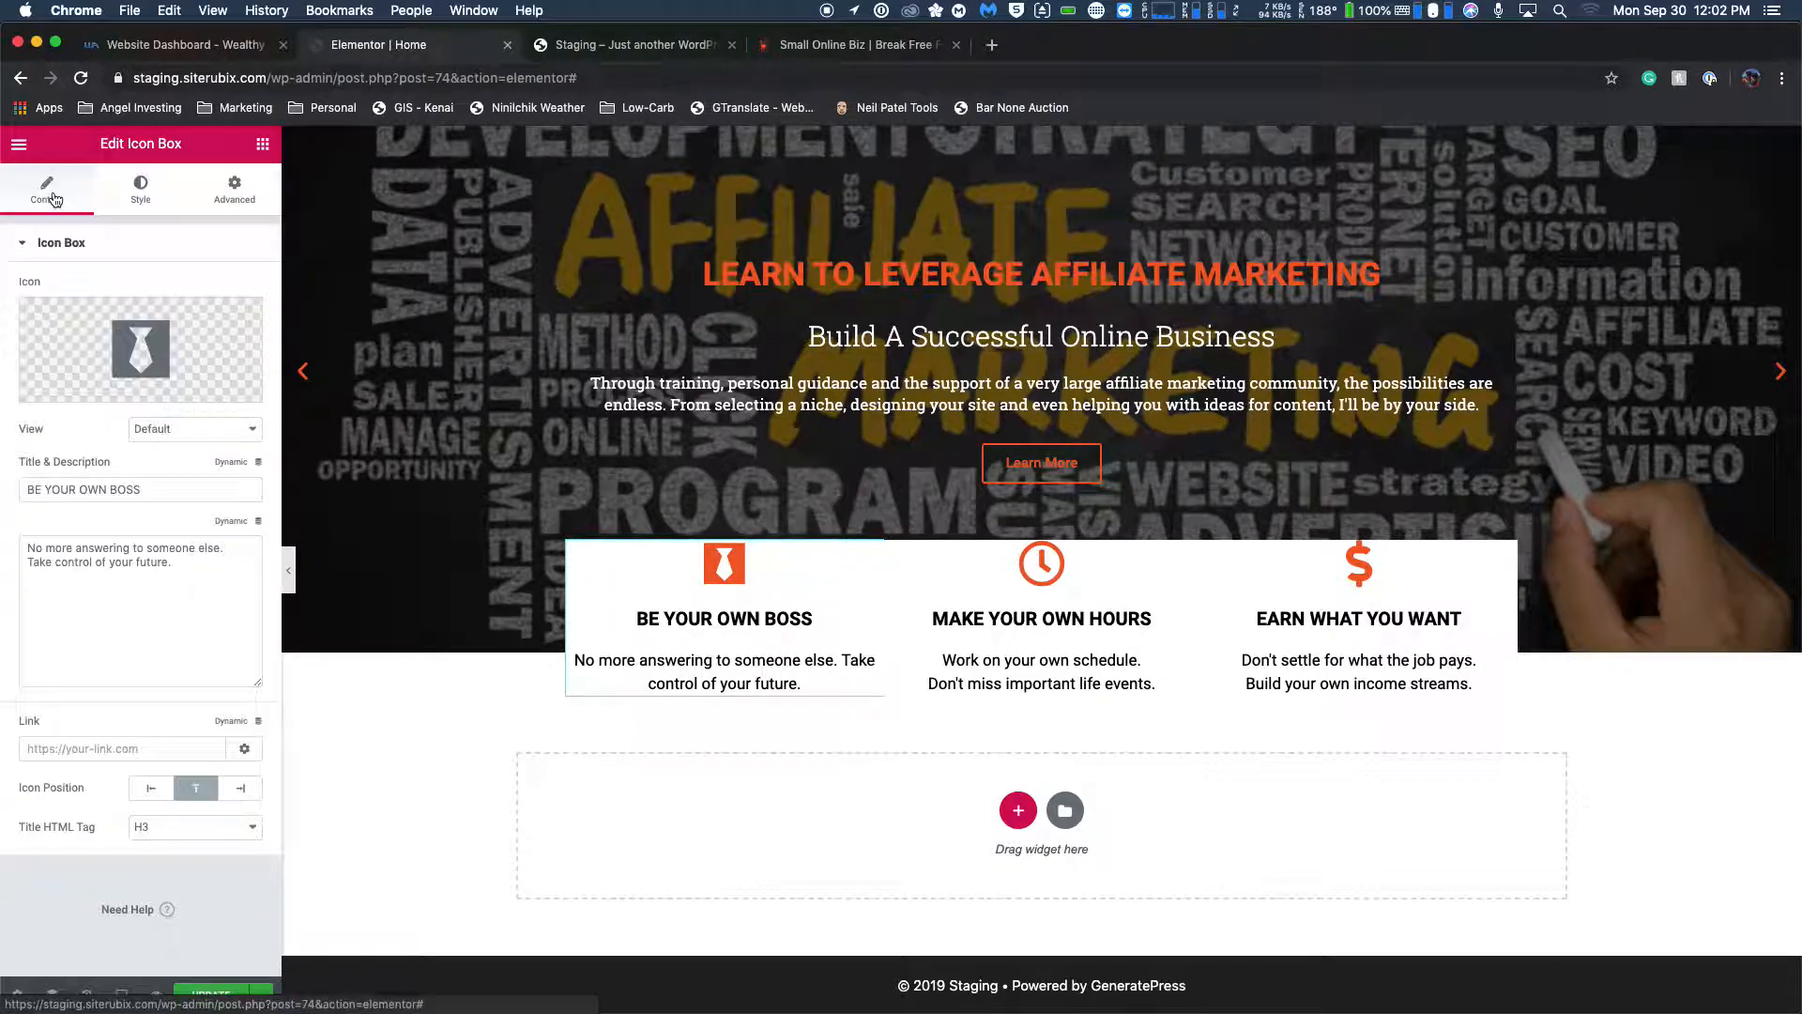
{"action": "left_click", "coordinate": [128, 194]}
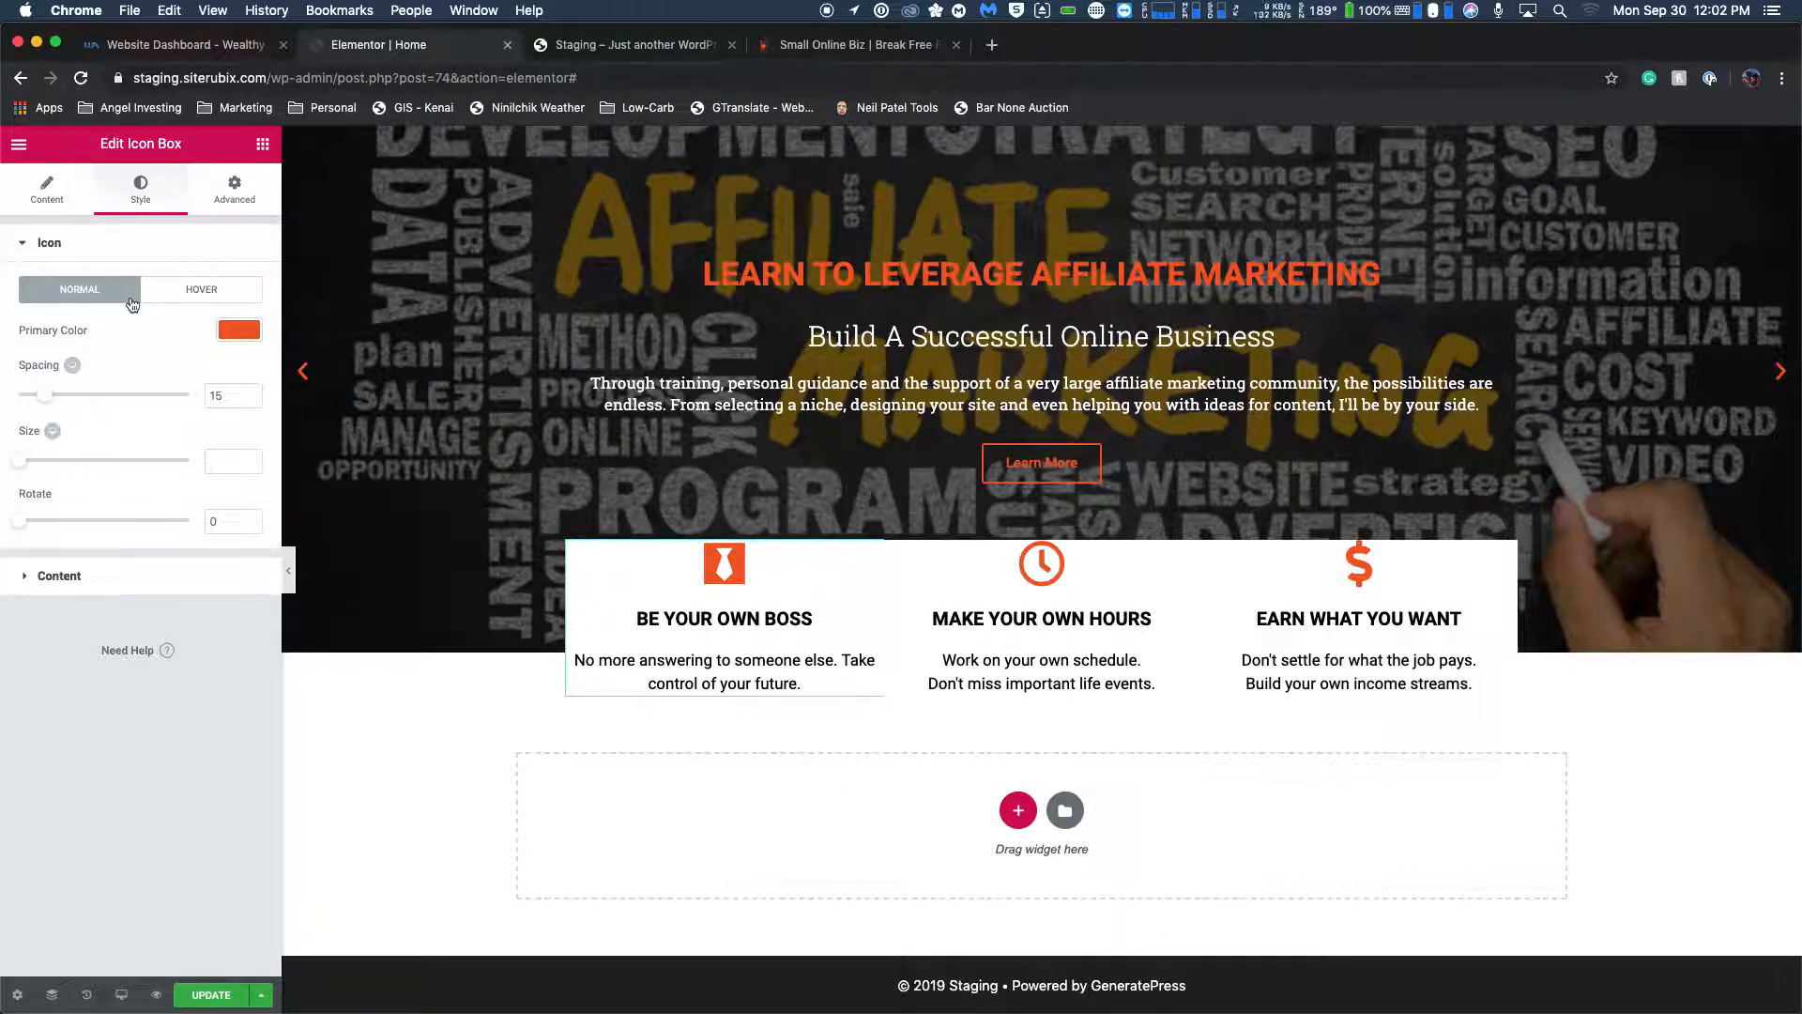
{"action": "left_click", "coordinate": [25, 577]}
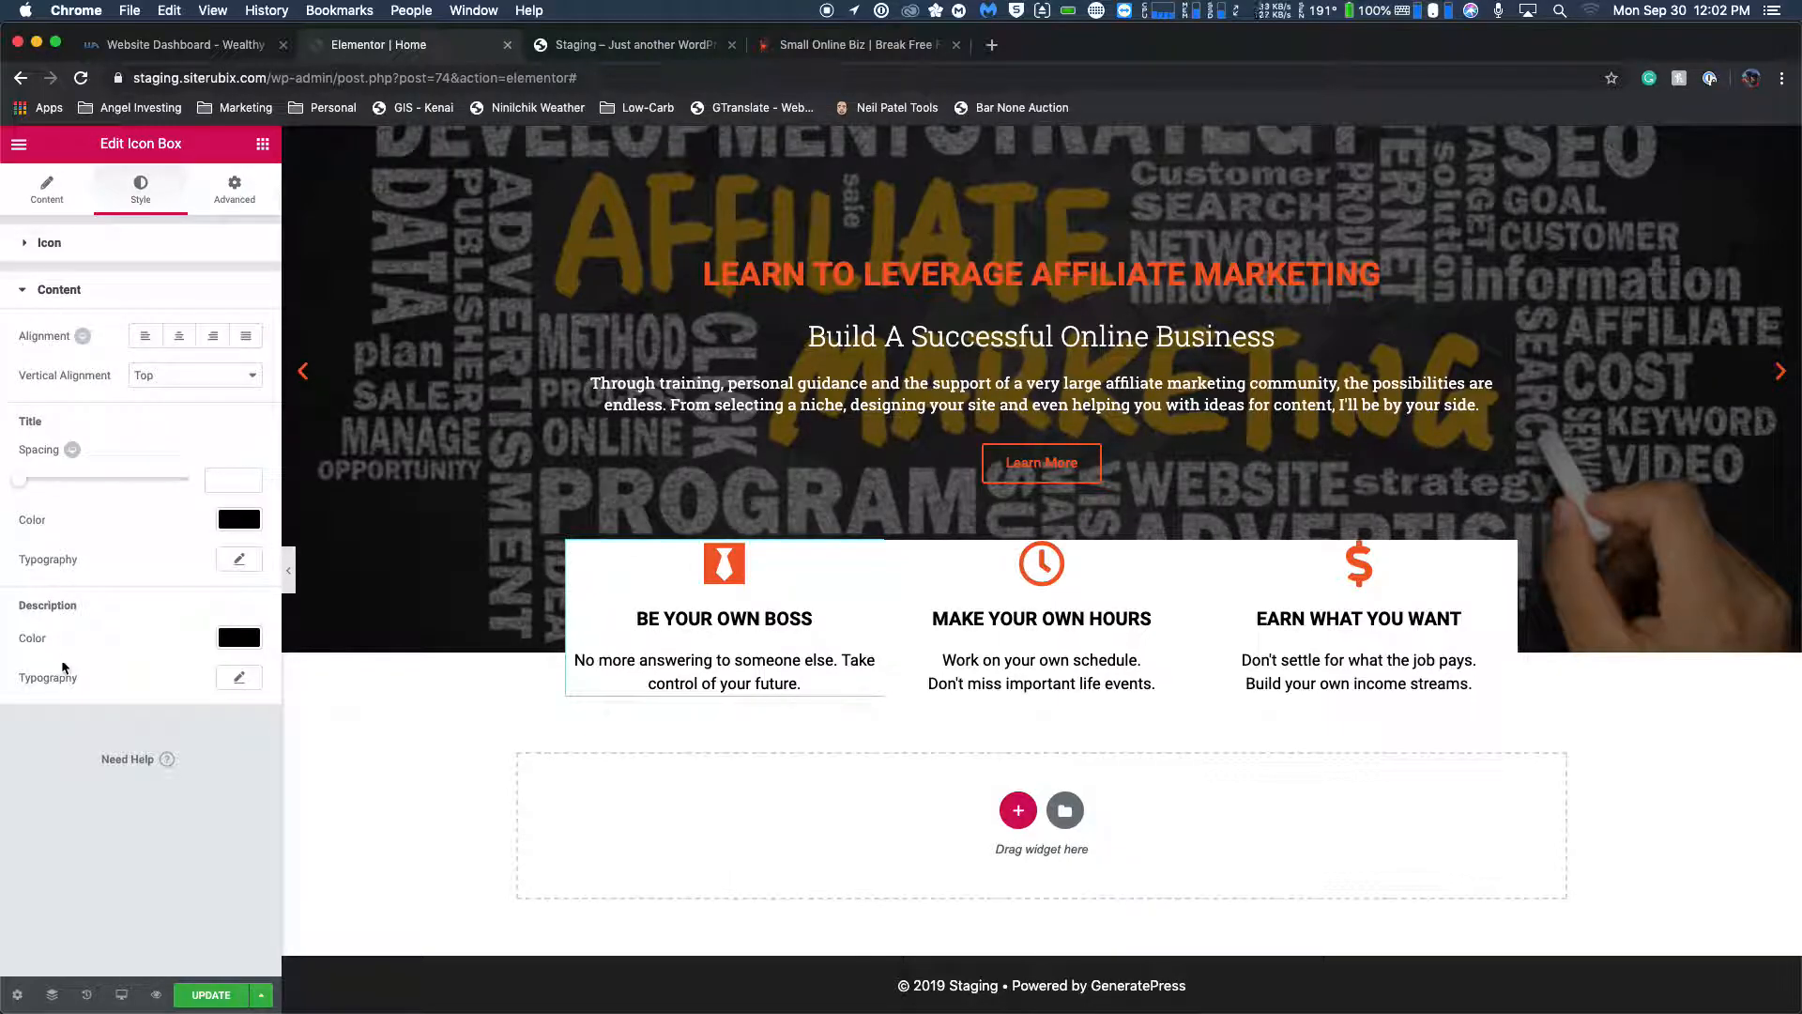
{"action": "left_click", "coordinate": [240, 206]}
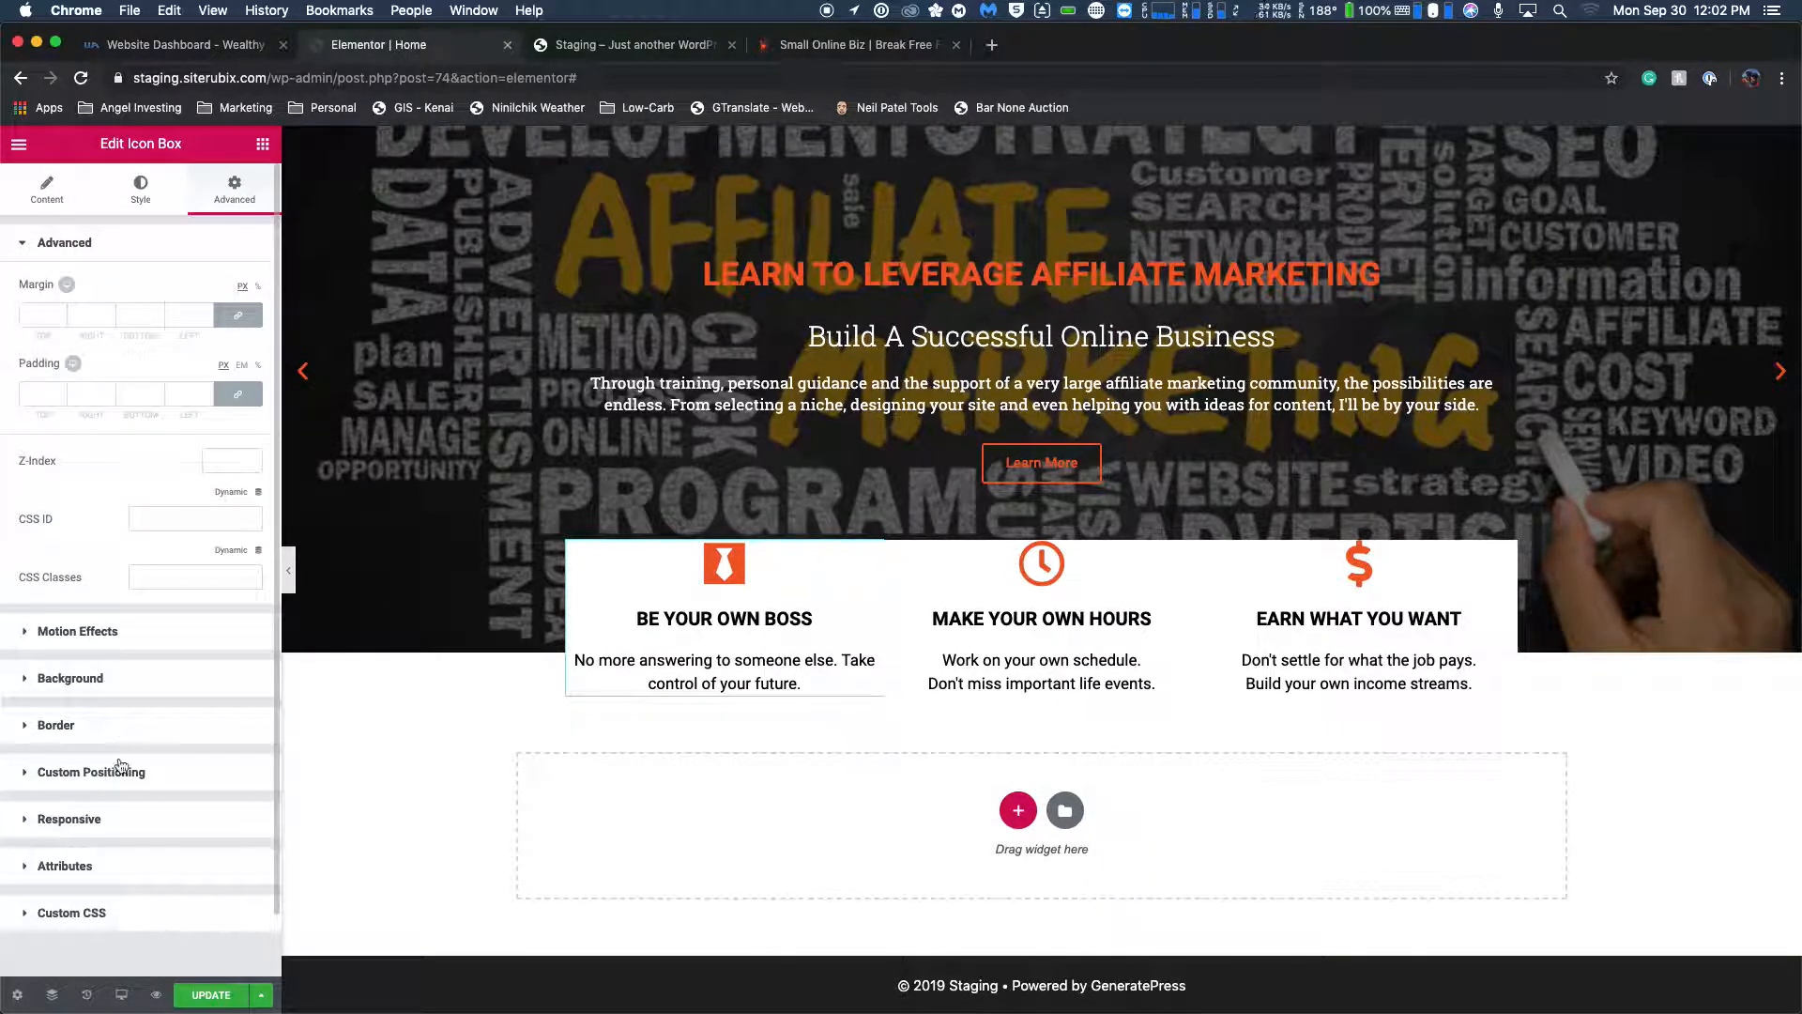
{"action": "left_click", "coordinate": [34, 774]}
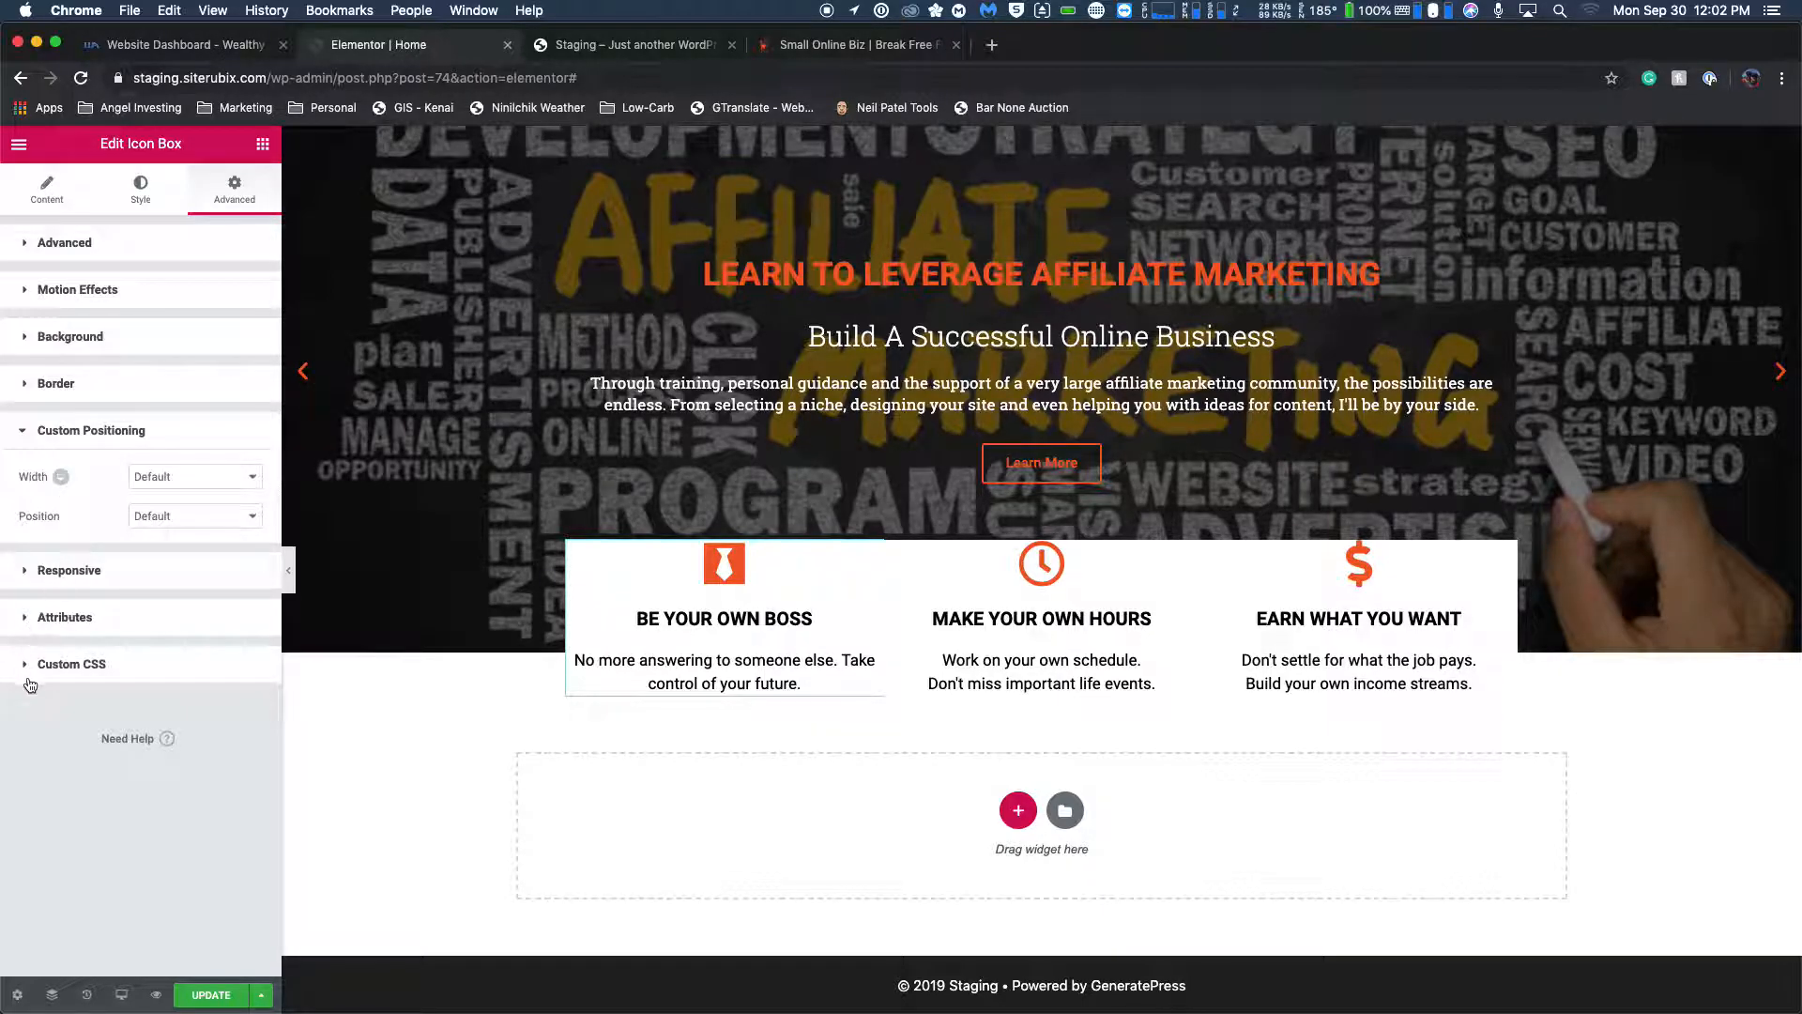
Add a line break at the end of the BE YOUR OWN BOSS description.
{"action": "left_click", "coordinate": [847, 680]}
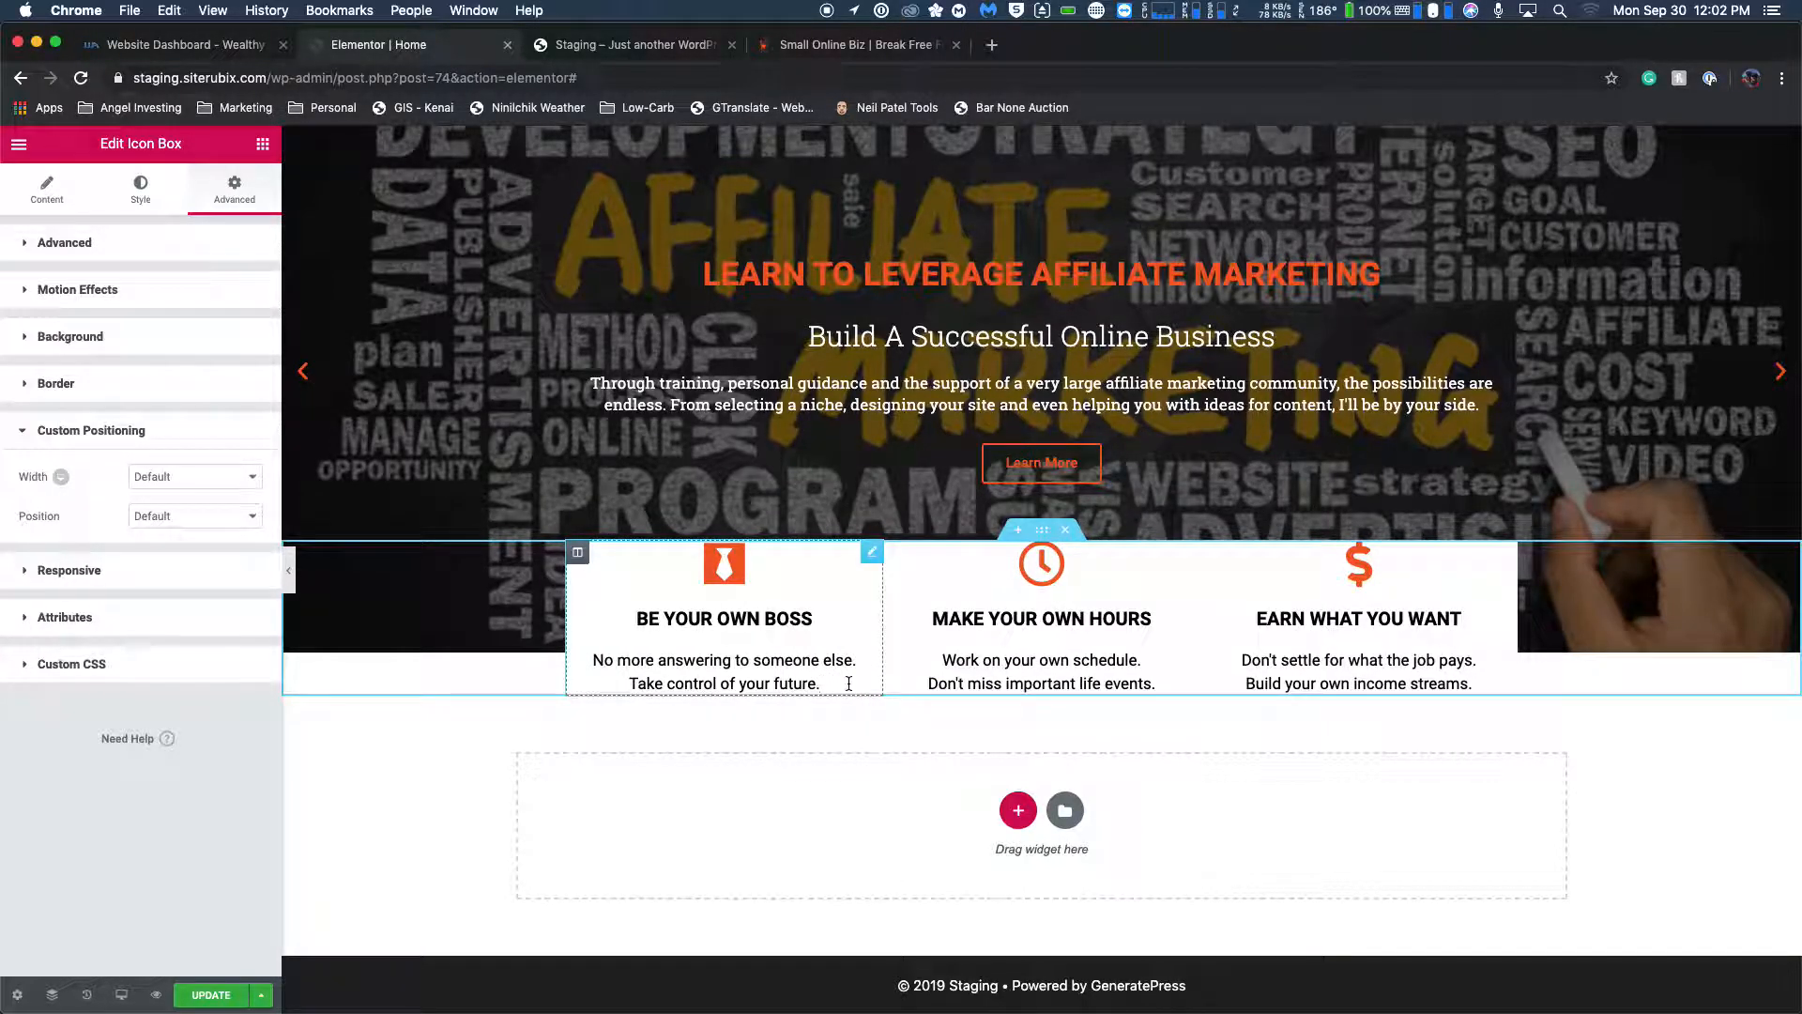
{"action": "key", "text": "Return"}
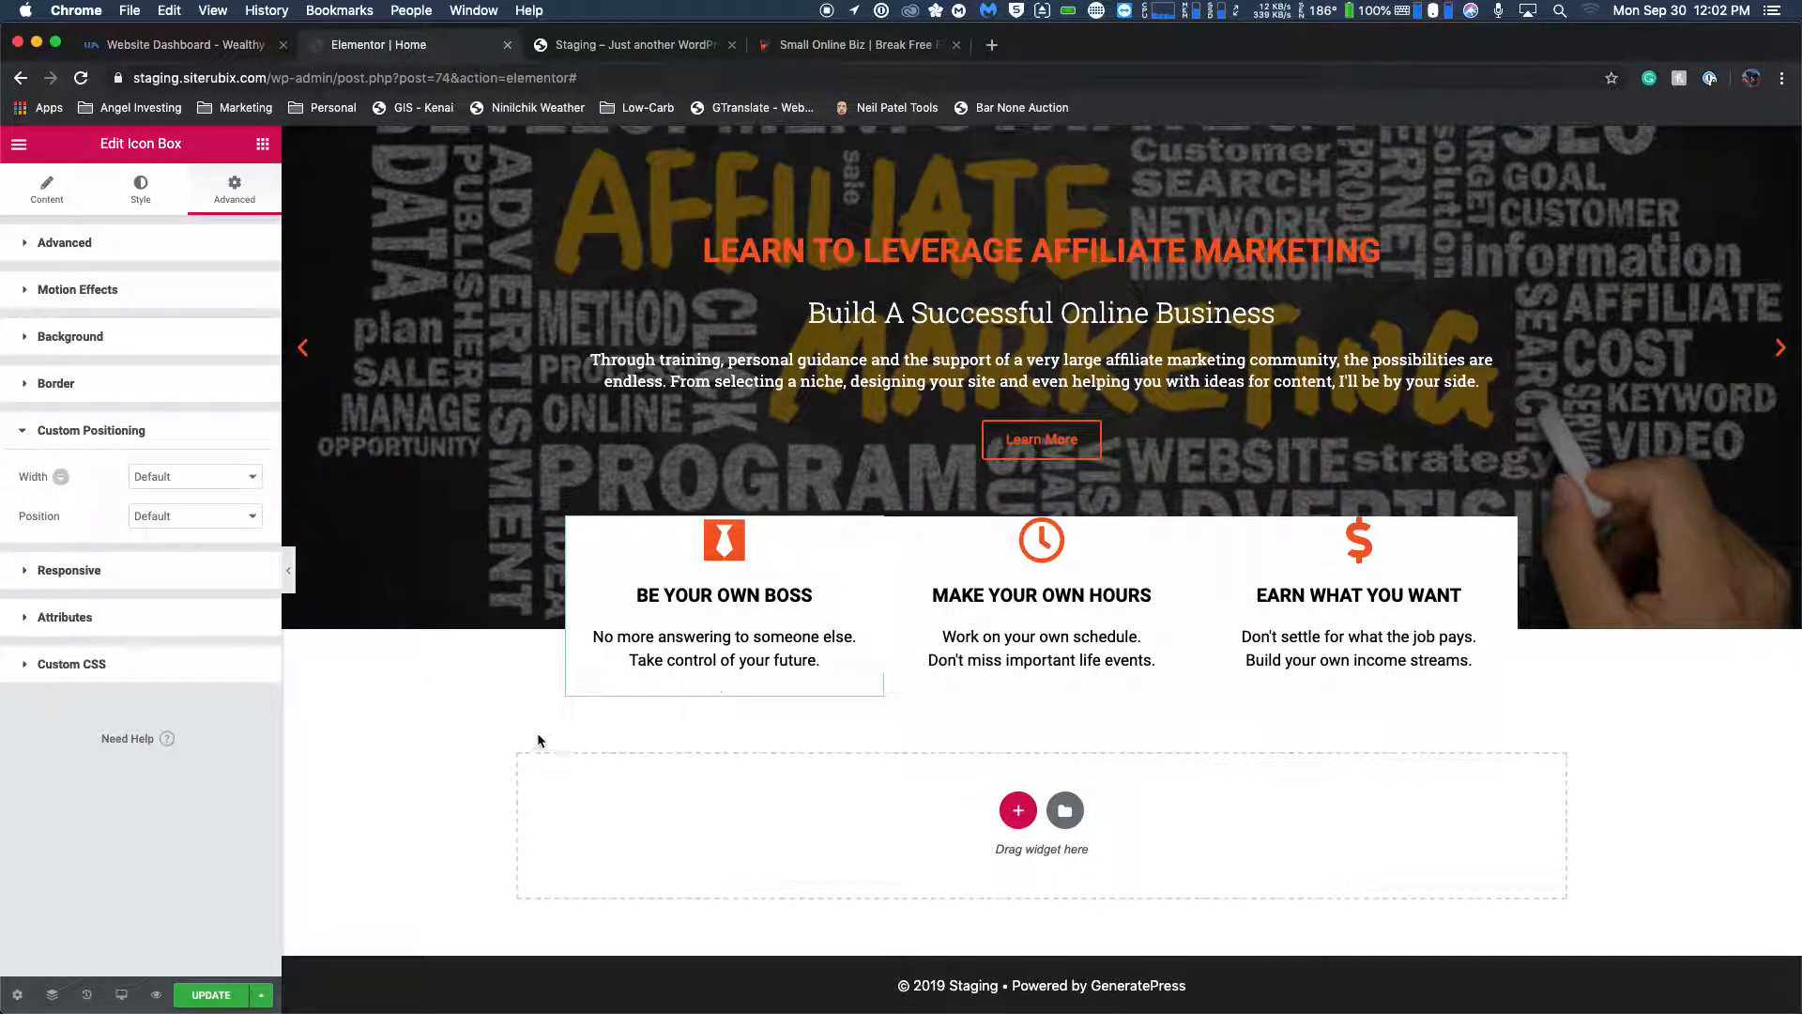
Try replacing the BE YOUR OWN BOSS description's ending line break with a <br> on its own line between the two sentences.
{"action": "left_click", "coordinate": [509, 698]}
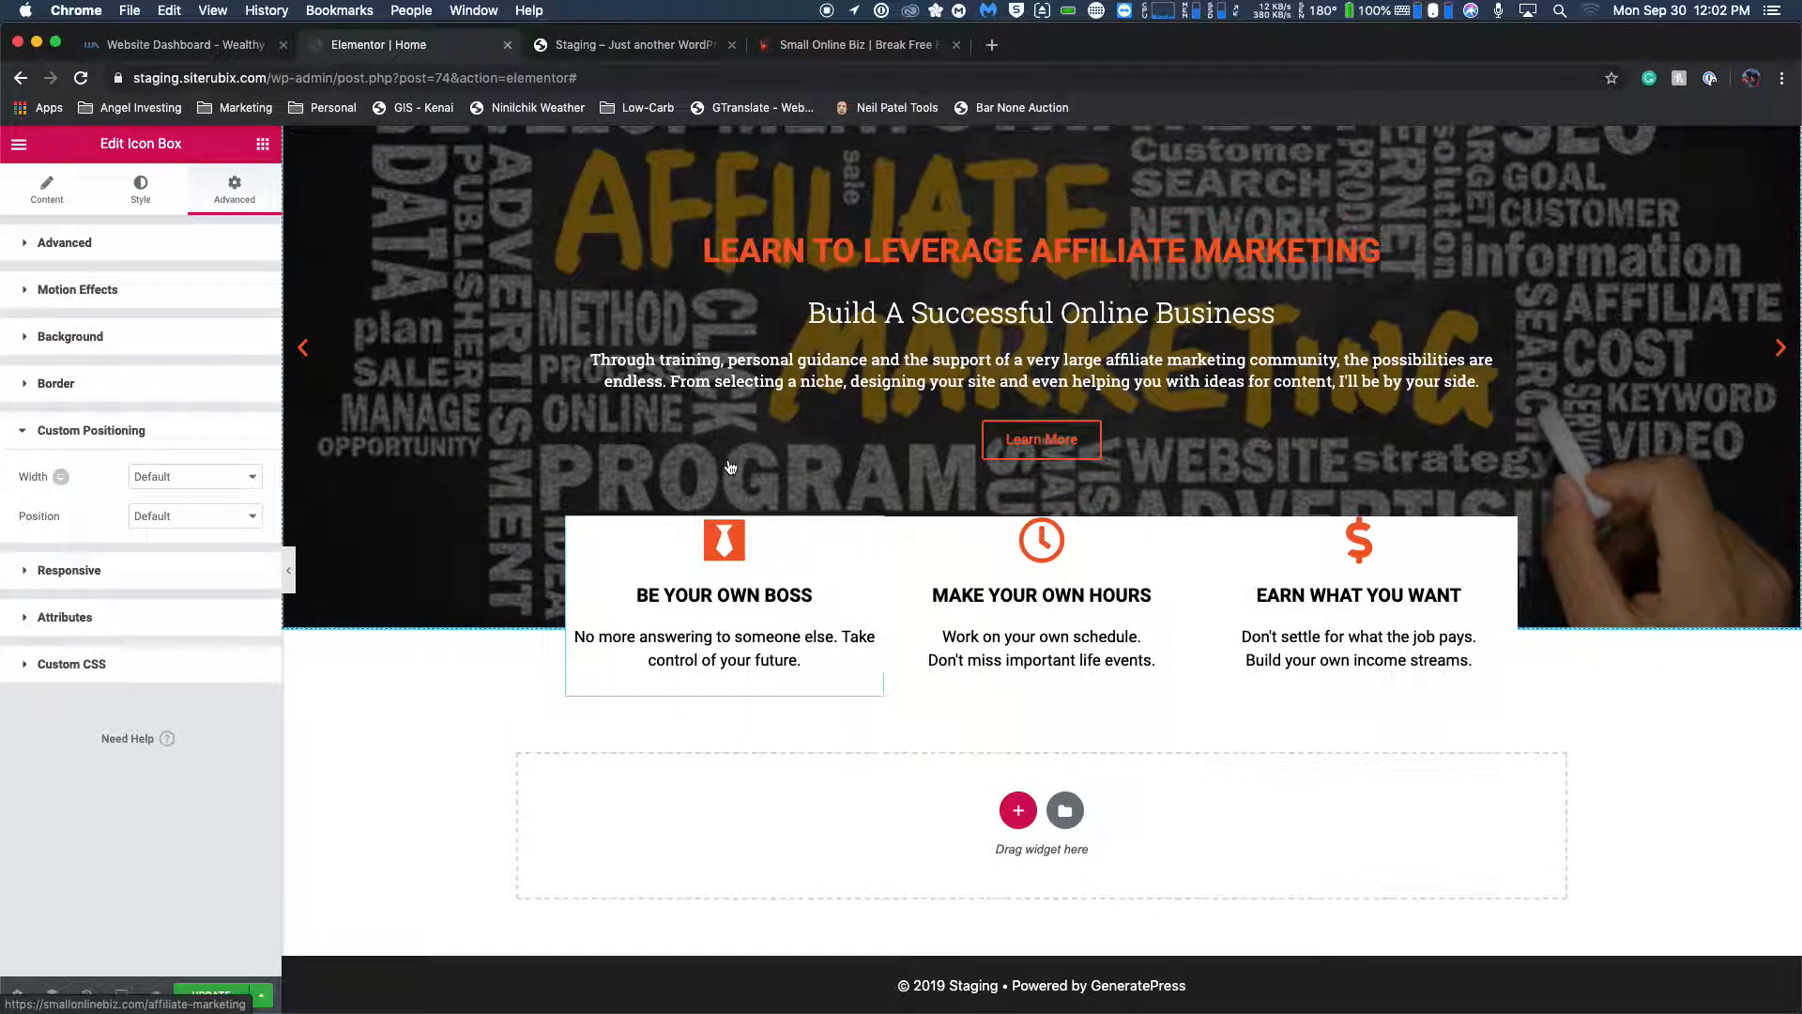
{"action": "left_click", "coordinate": [47, 194]}
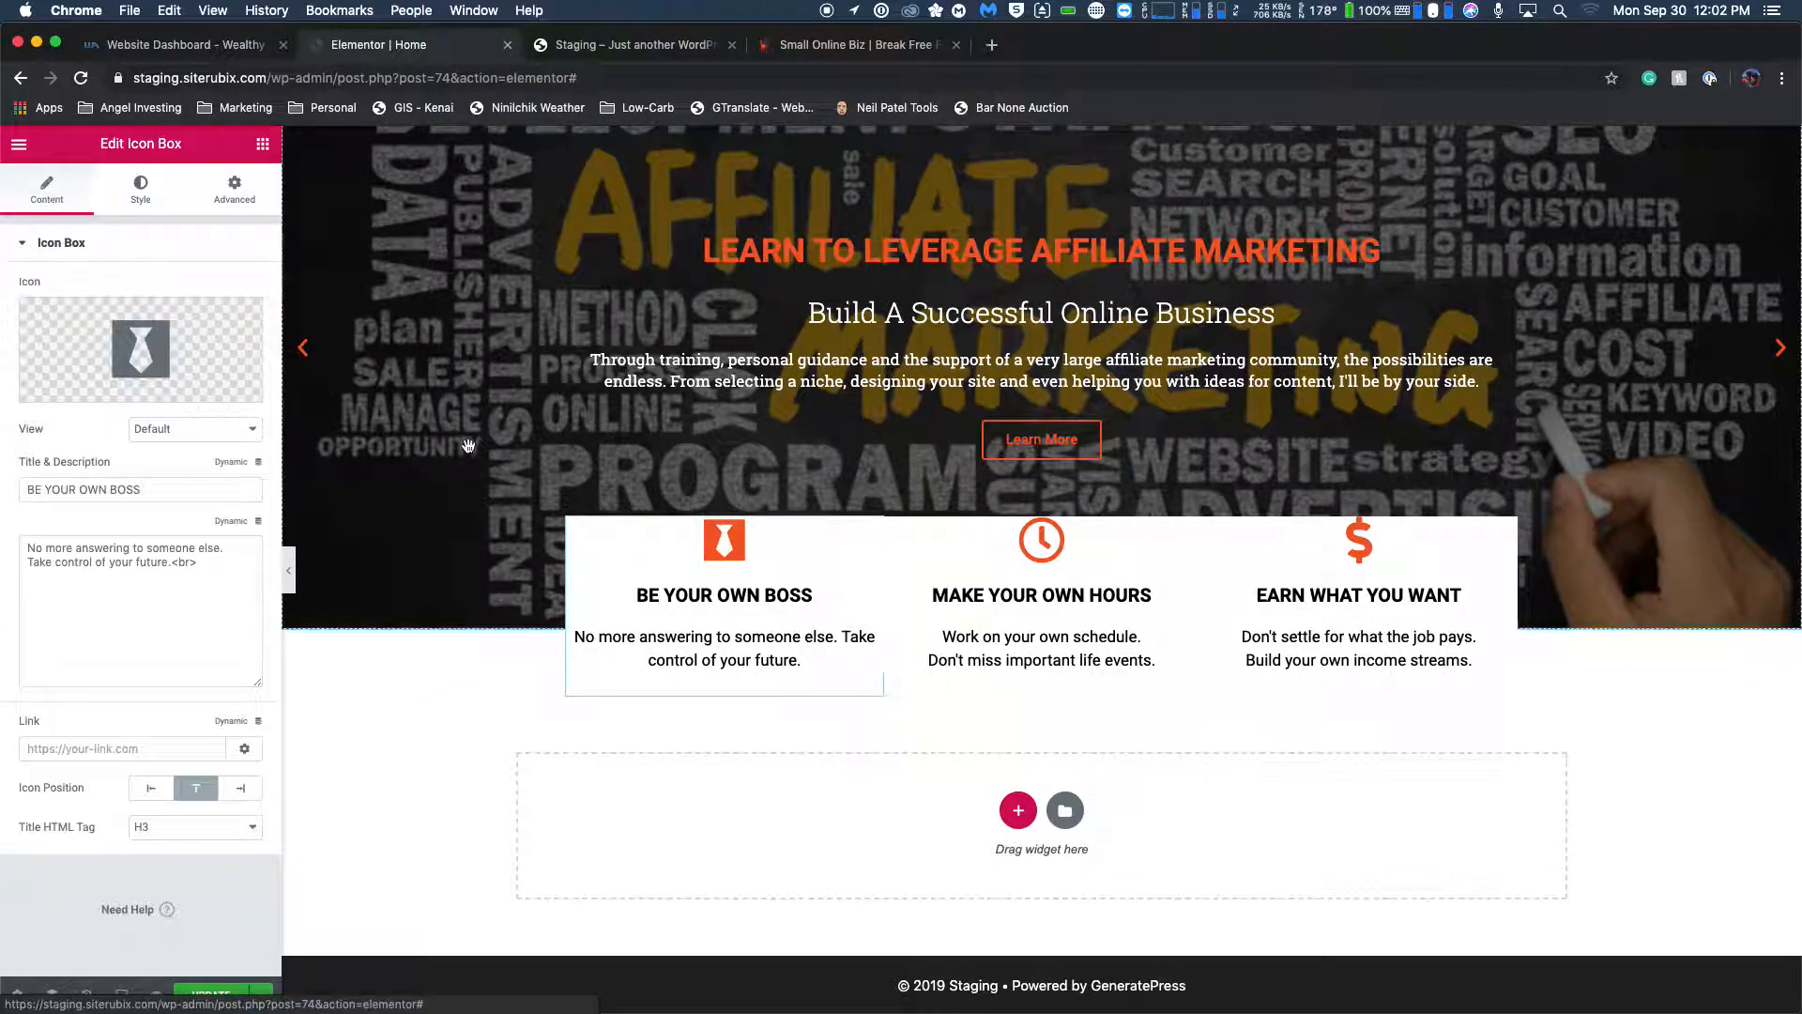
{"action": "left_click", "coordinate": [204, 561]}
{"action": "key", "text": "BackSpace"}
{"action": "key", "text": "BackSpace"}
{"action": "key", "text": "BackSpace"}
{"action": "key", "text": "BackSpace"}
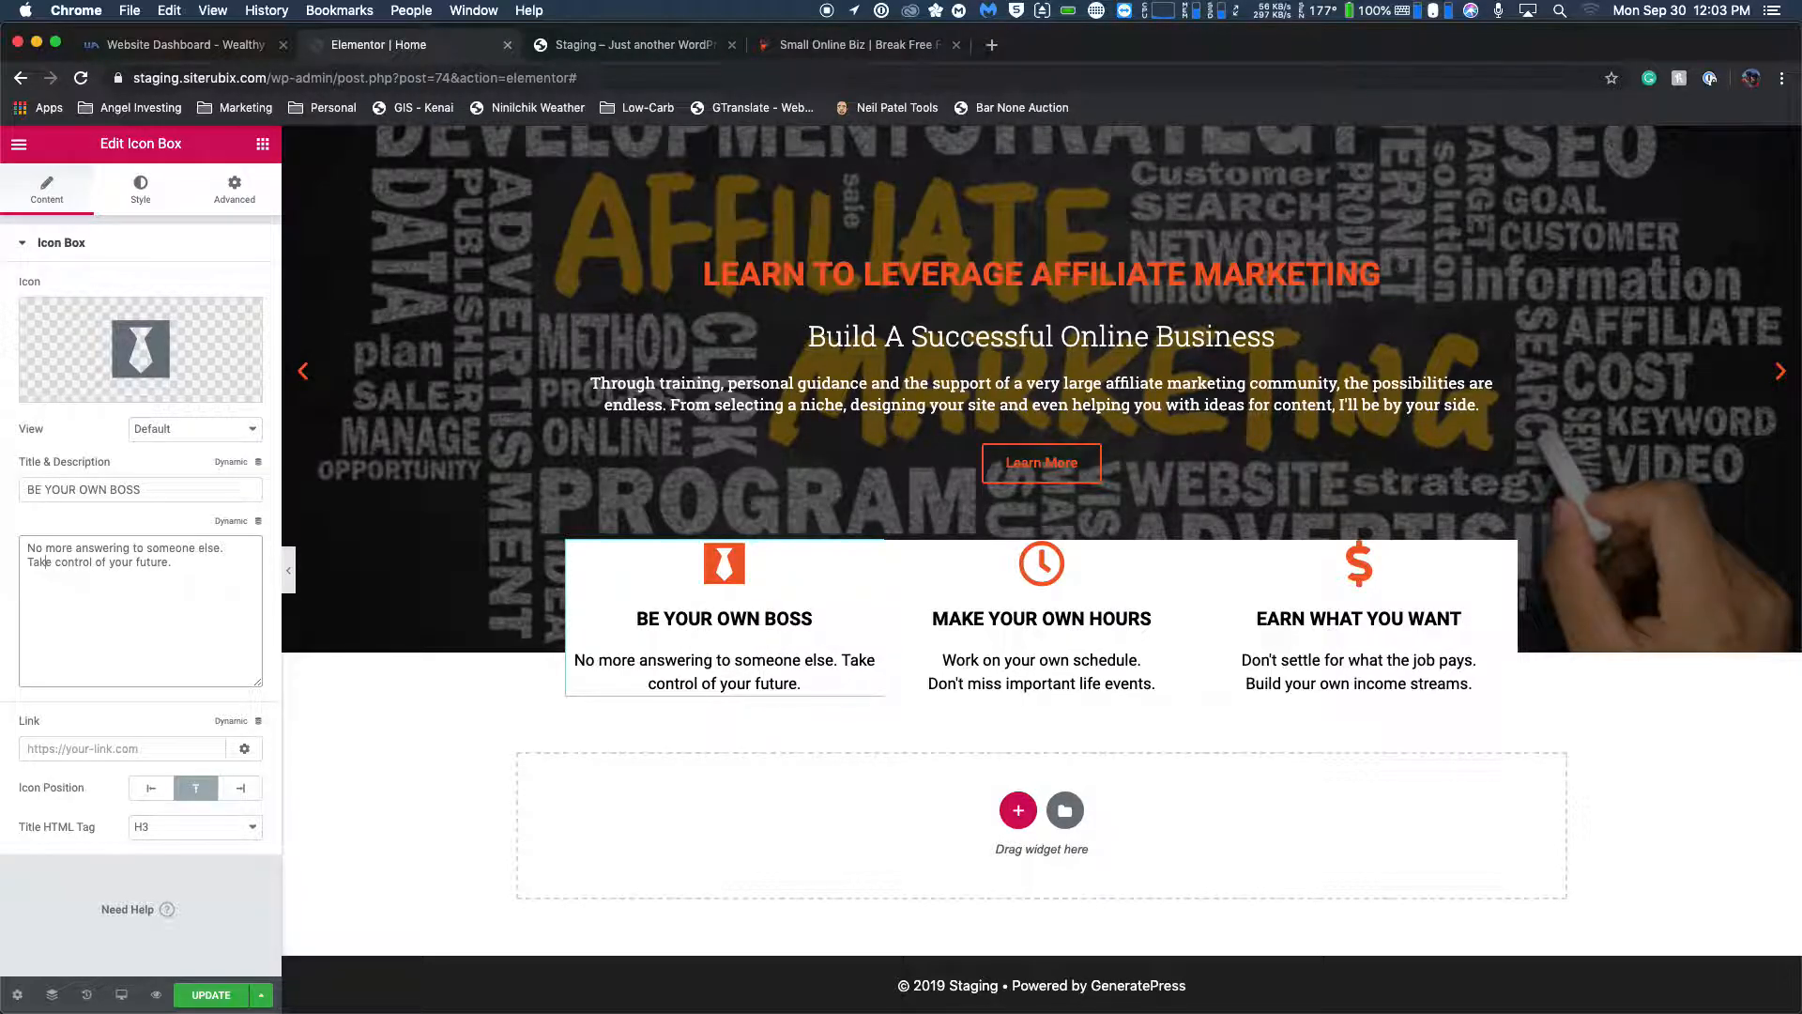
{"action": "type", "text": "<br>"}
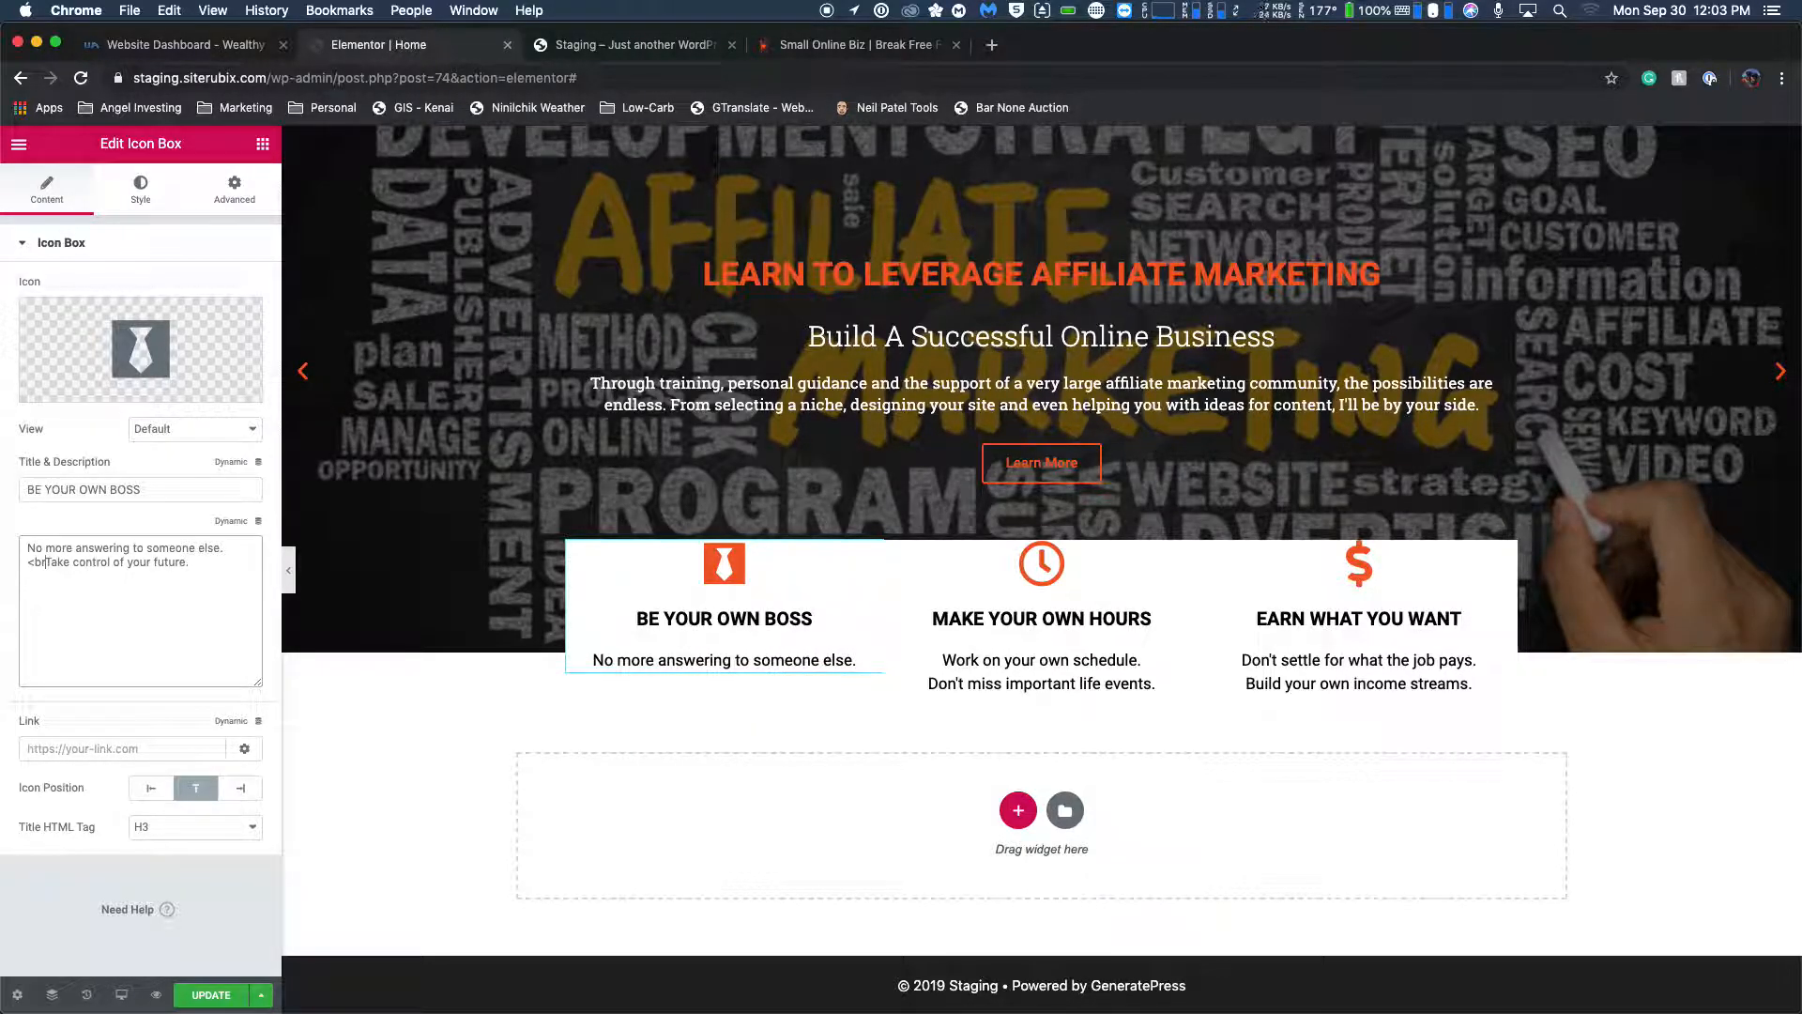
{"action": "key", "text": "Return"}
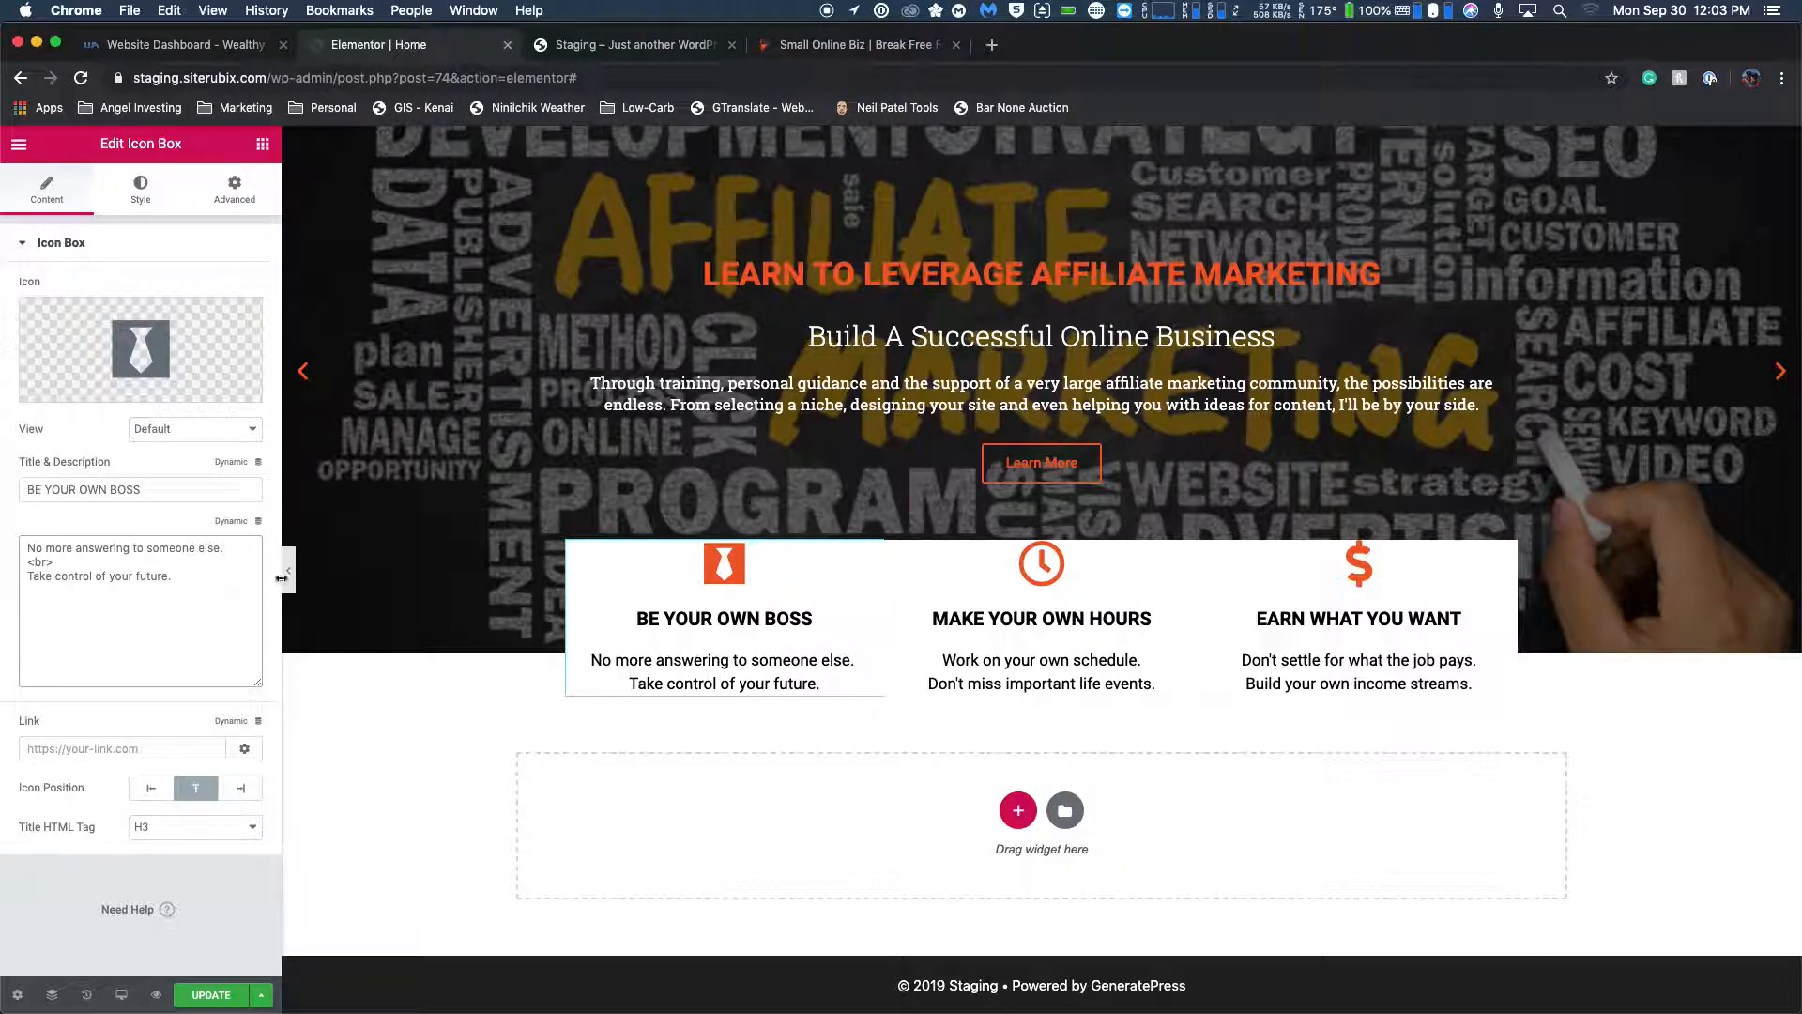
Try a <br> on a new line below "Take control of your future." and remove it.
{"action": "left_click", "coordinate": [228, 605]}
{"action": "type", "text": "<br>"}
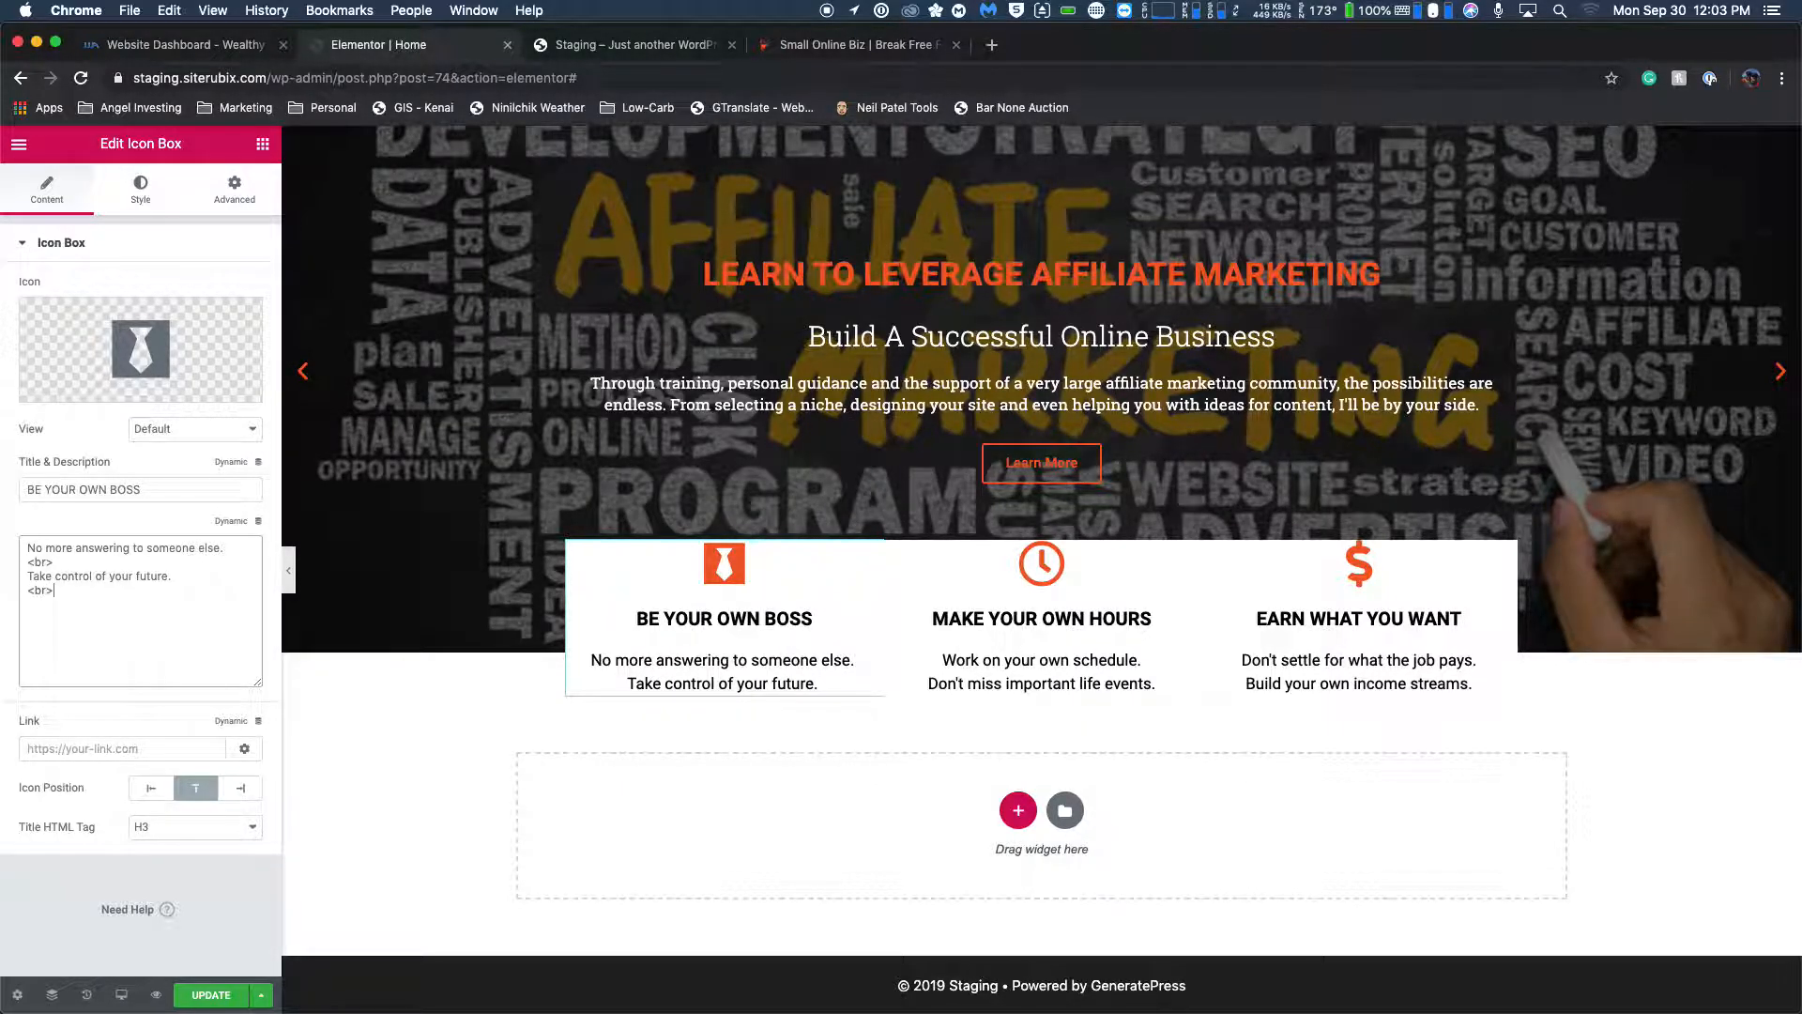
{"action": "key", "text": "BackSpace"}
{"action": "key", "text": "BackSpace"}
{"action": "key", "text": "BackSpace"}
{"action": "key", "text": "BackSpace"}
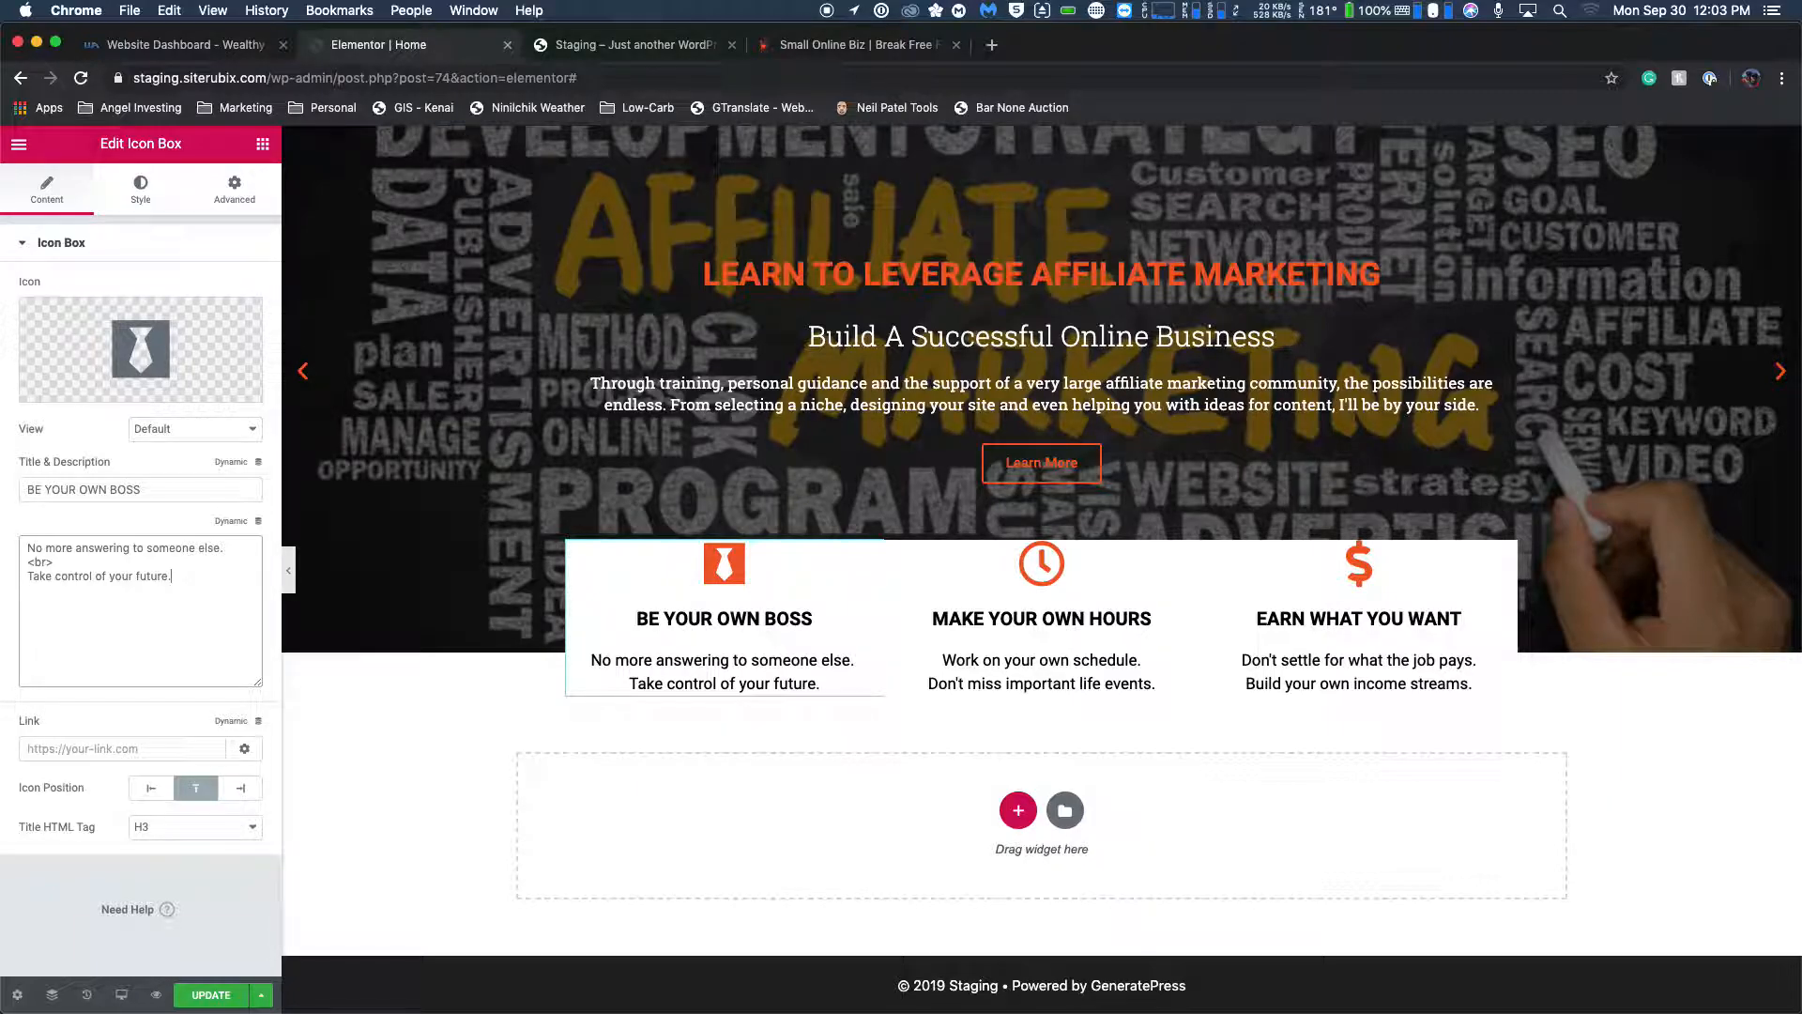
Try removing the <br> between the two sentences in the page preview and adding a line break at the description's end.
{"action": "left_click", "coordinate": [848, 679]}
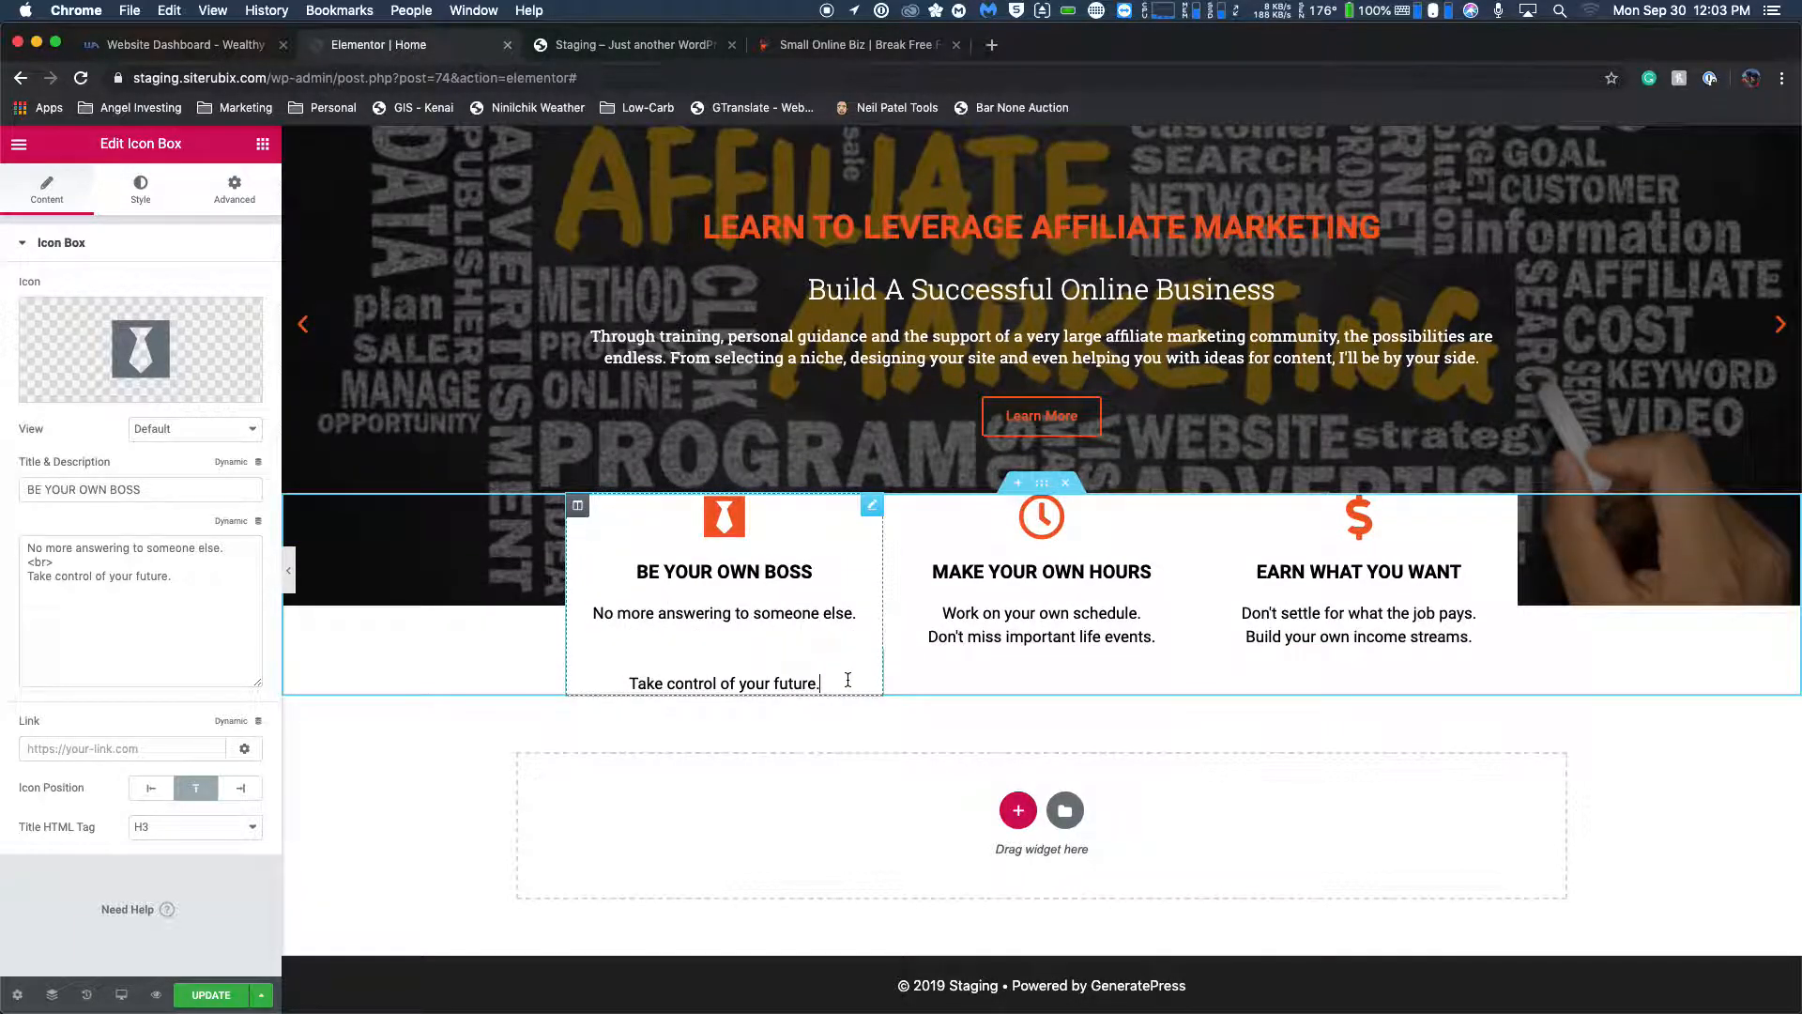
{"action": "key", "text": "BackSpace"}
{"action": "key", "text": "BackSpace"}
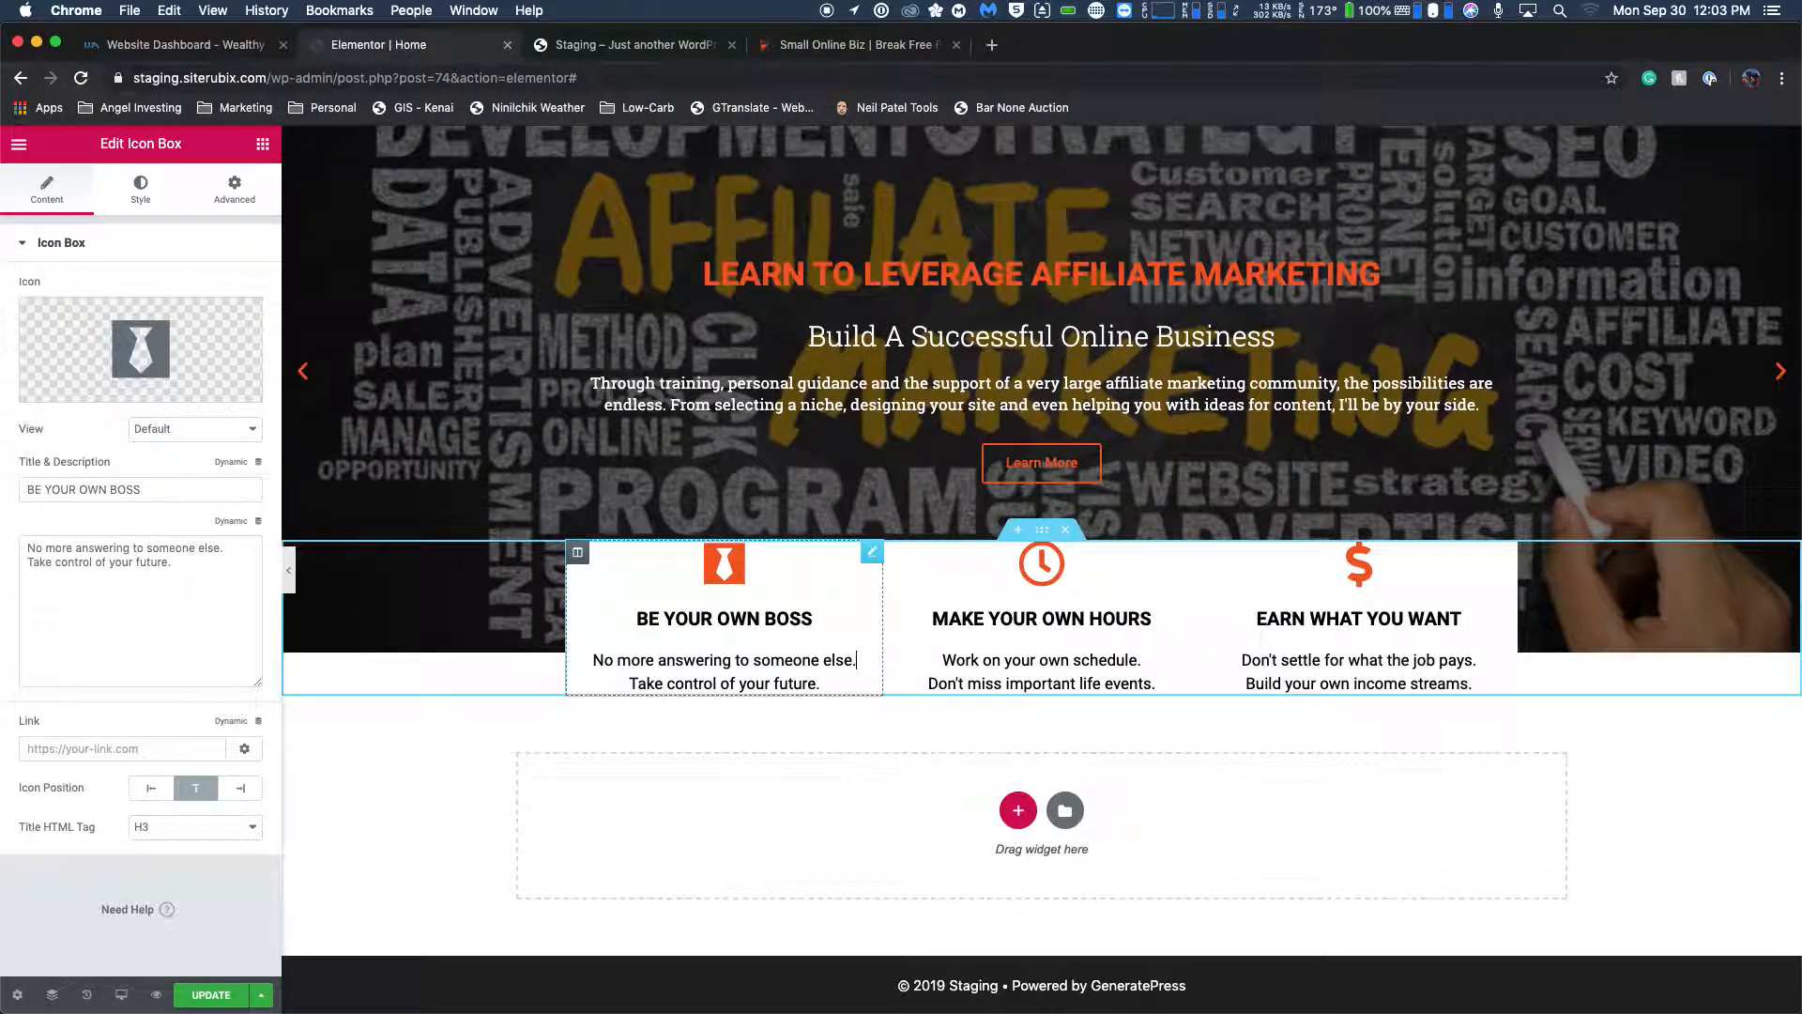
{"action": "key", "text": "Return"}
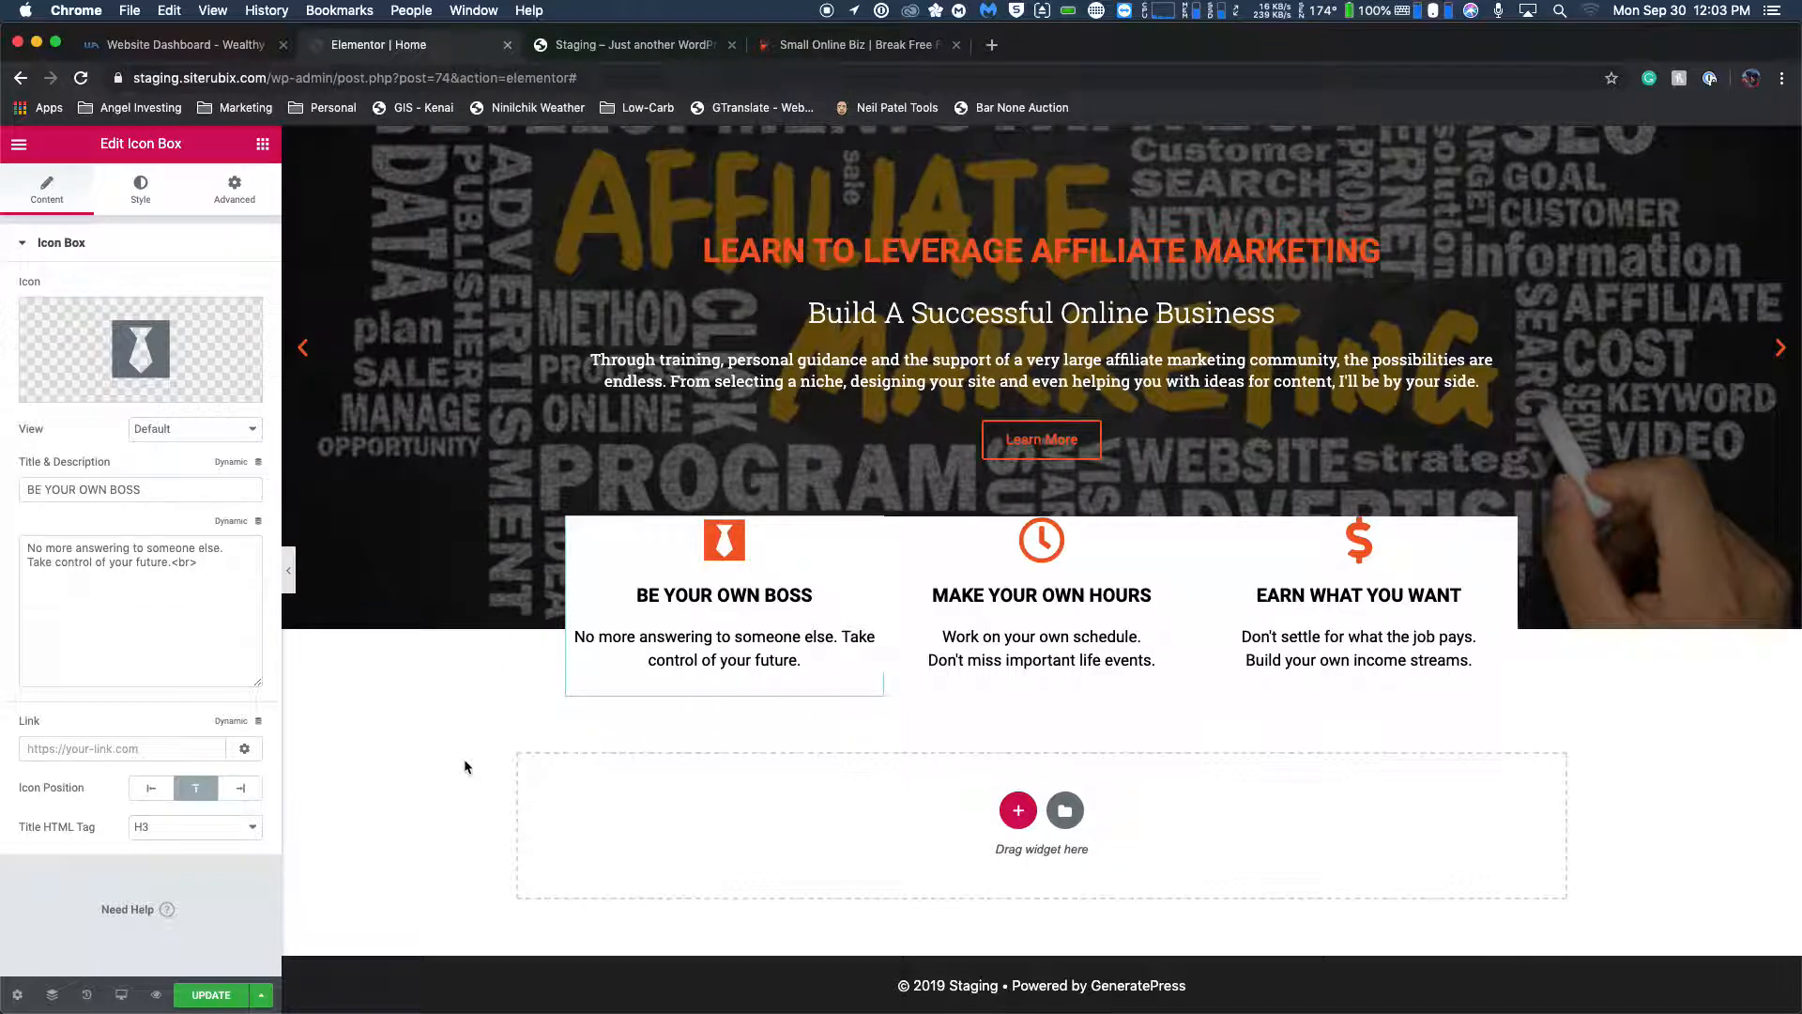
Try removing the description's final <br> and inserting a <br> on its own line before "Take control of your future.".
{"action": "left_click", "coordinate": [842, 635]}
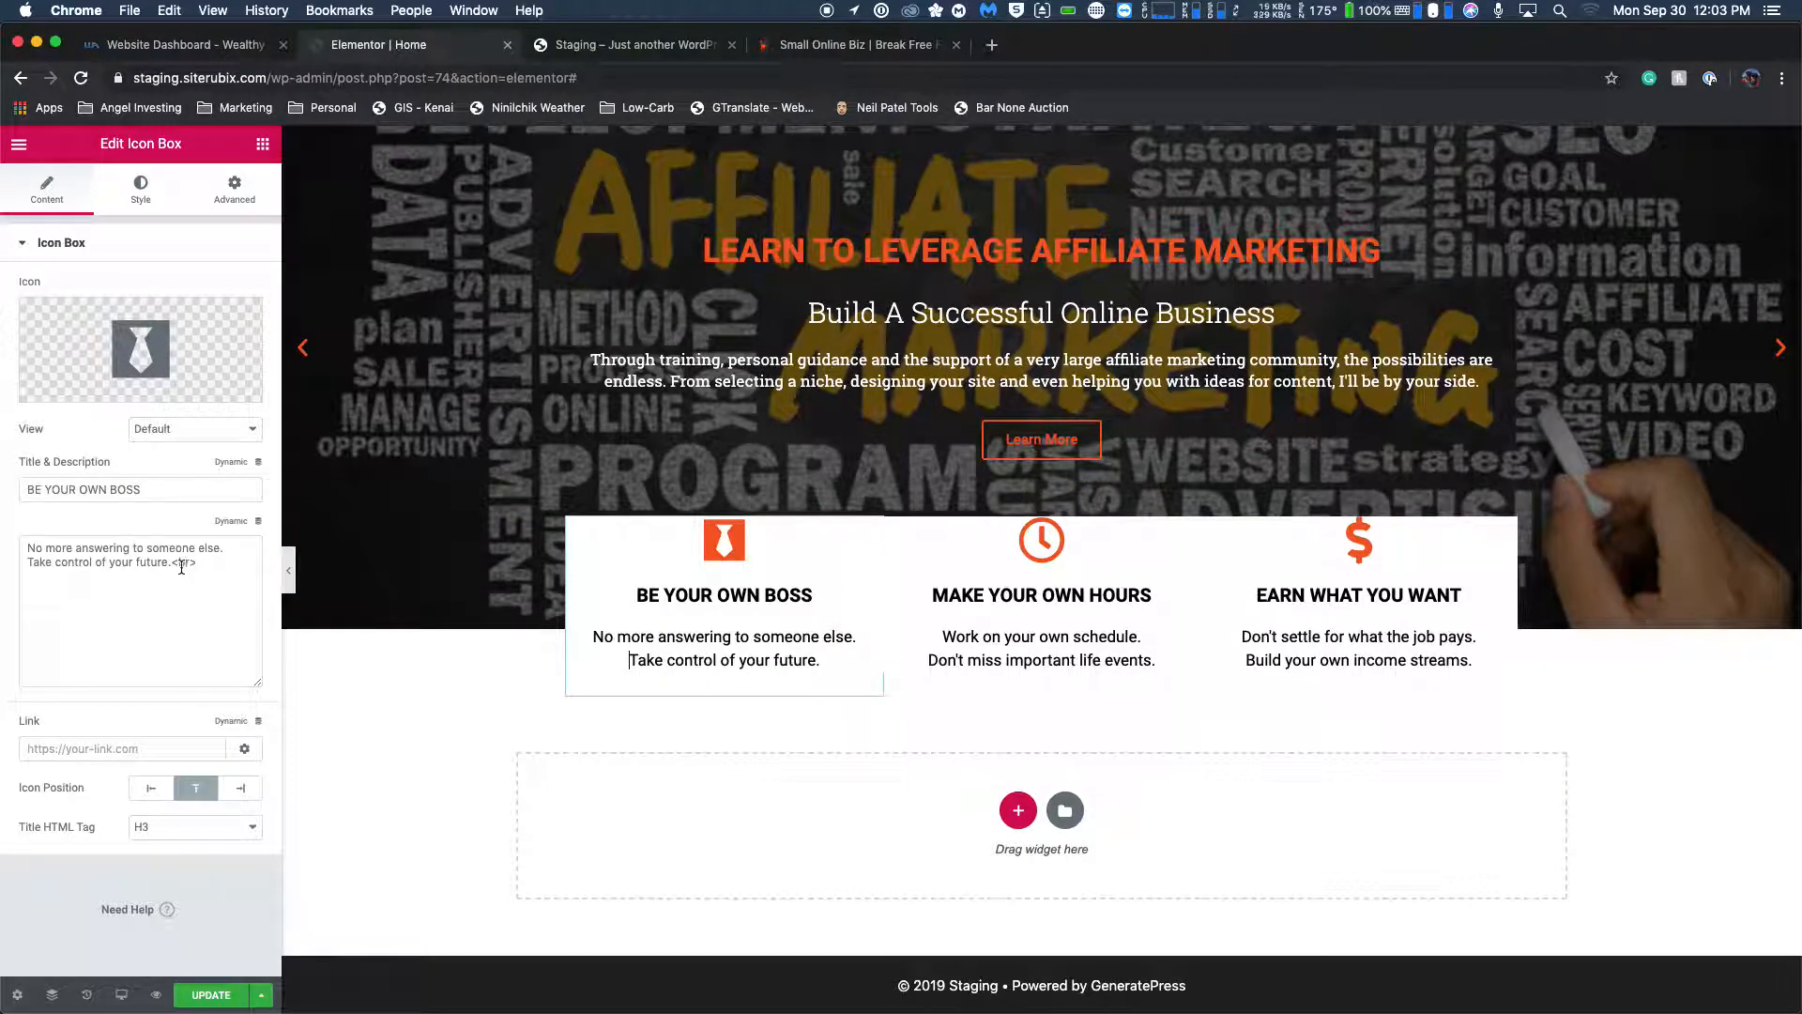
{"action": "left_click_drag", "start_coordinate": [191, 563], "coordinate": [225, 587]}
{"action": "key", "text": "BackSpace"}
{"action": "key", "text": "BackSpace"}
{"action": "key", "text": "BackSpace"}
{"action": "key", "text": "BackSpace"}
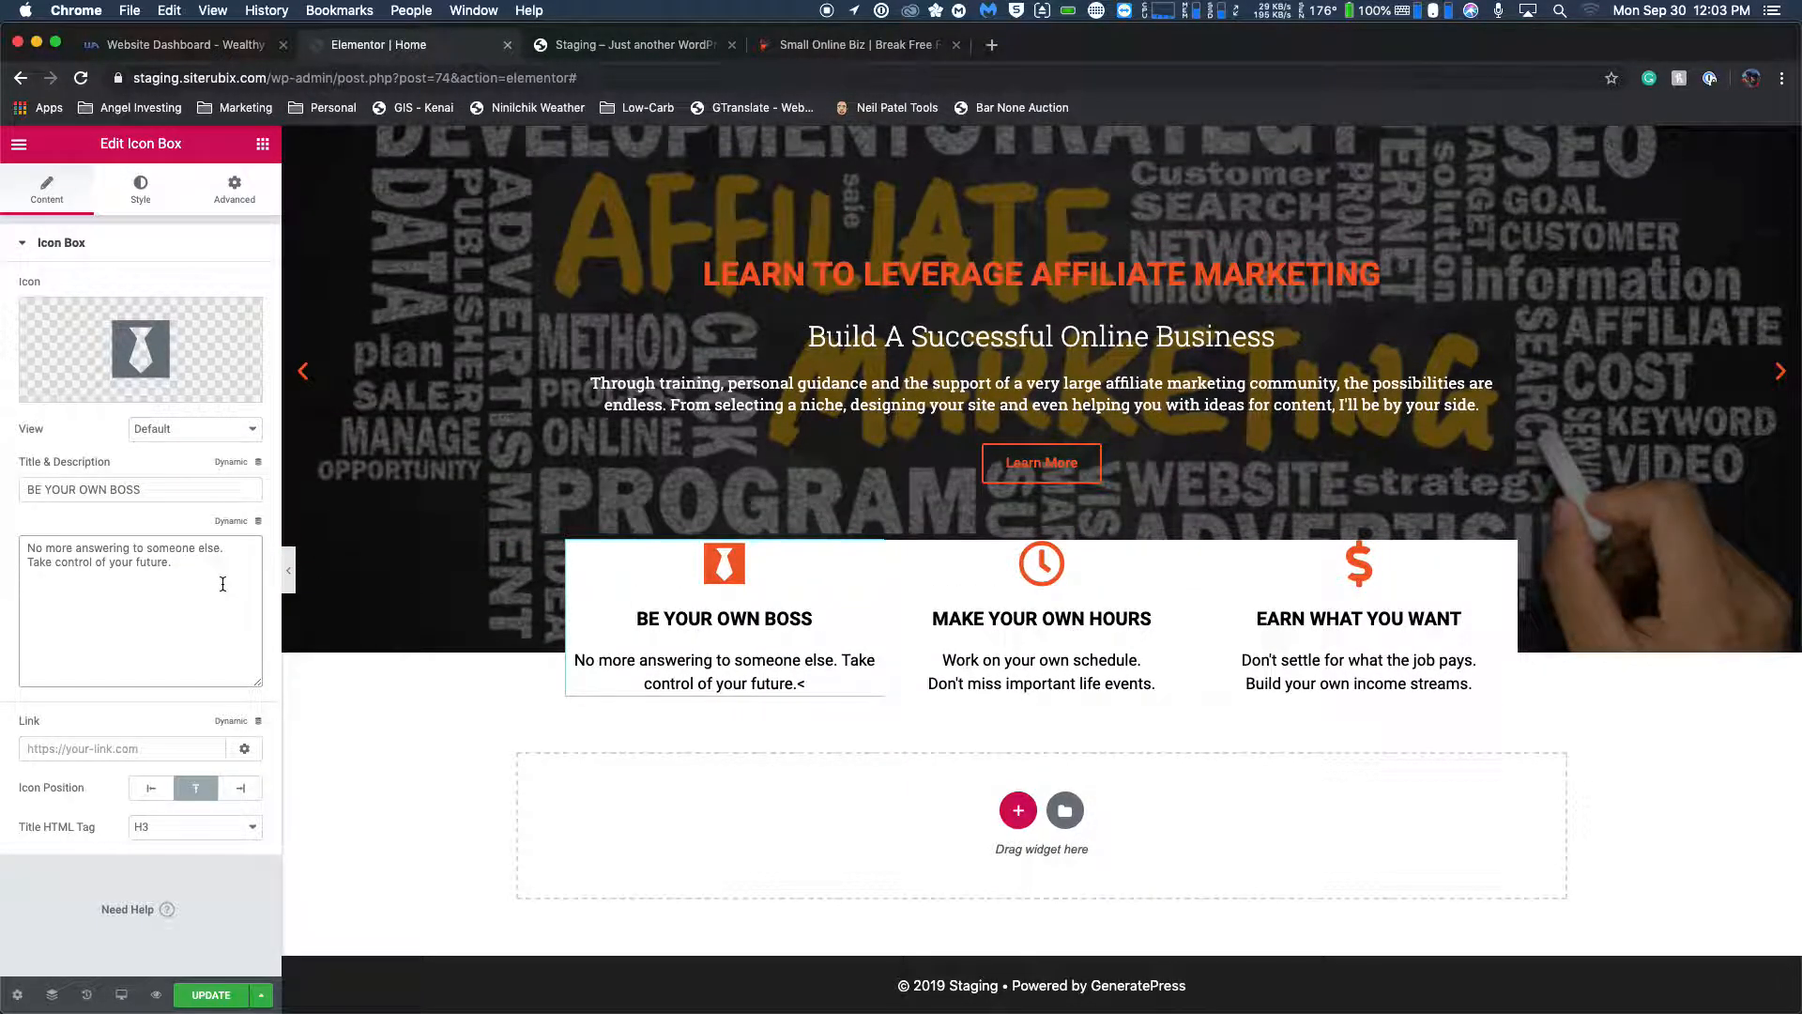
{"action": "left_click", "coordinate": [26, 565]}
{"action": "type", "text": "<br>"}
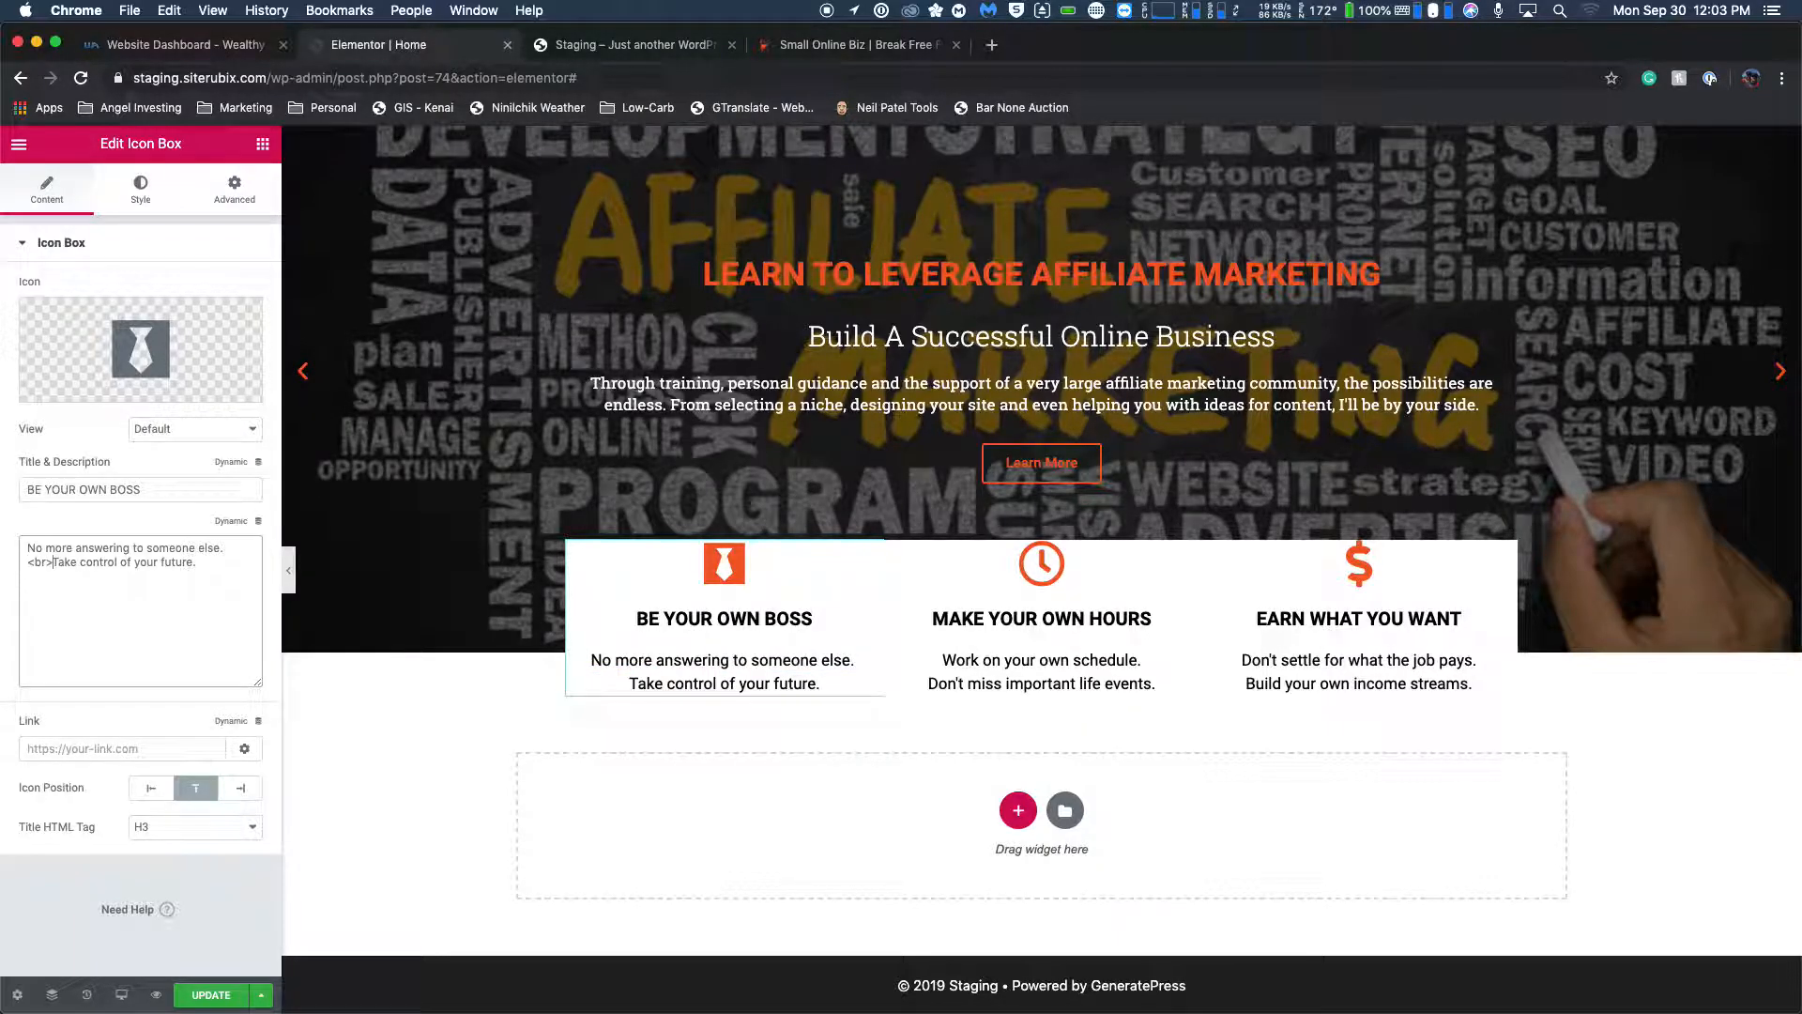
{"action": "key", "text": "Return"}
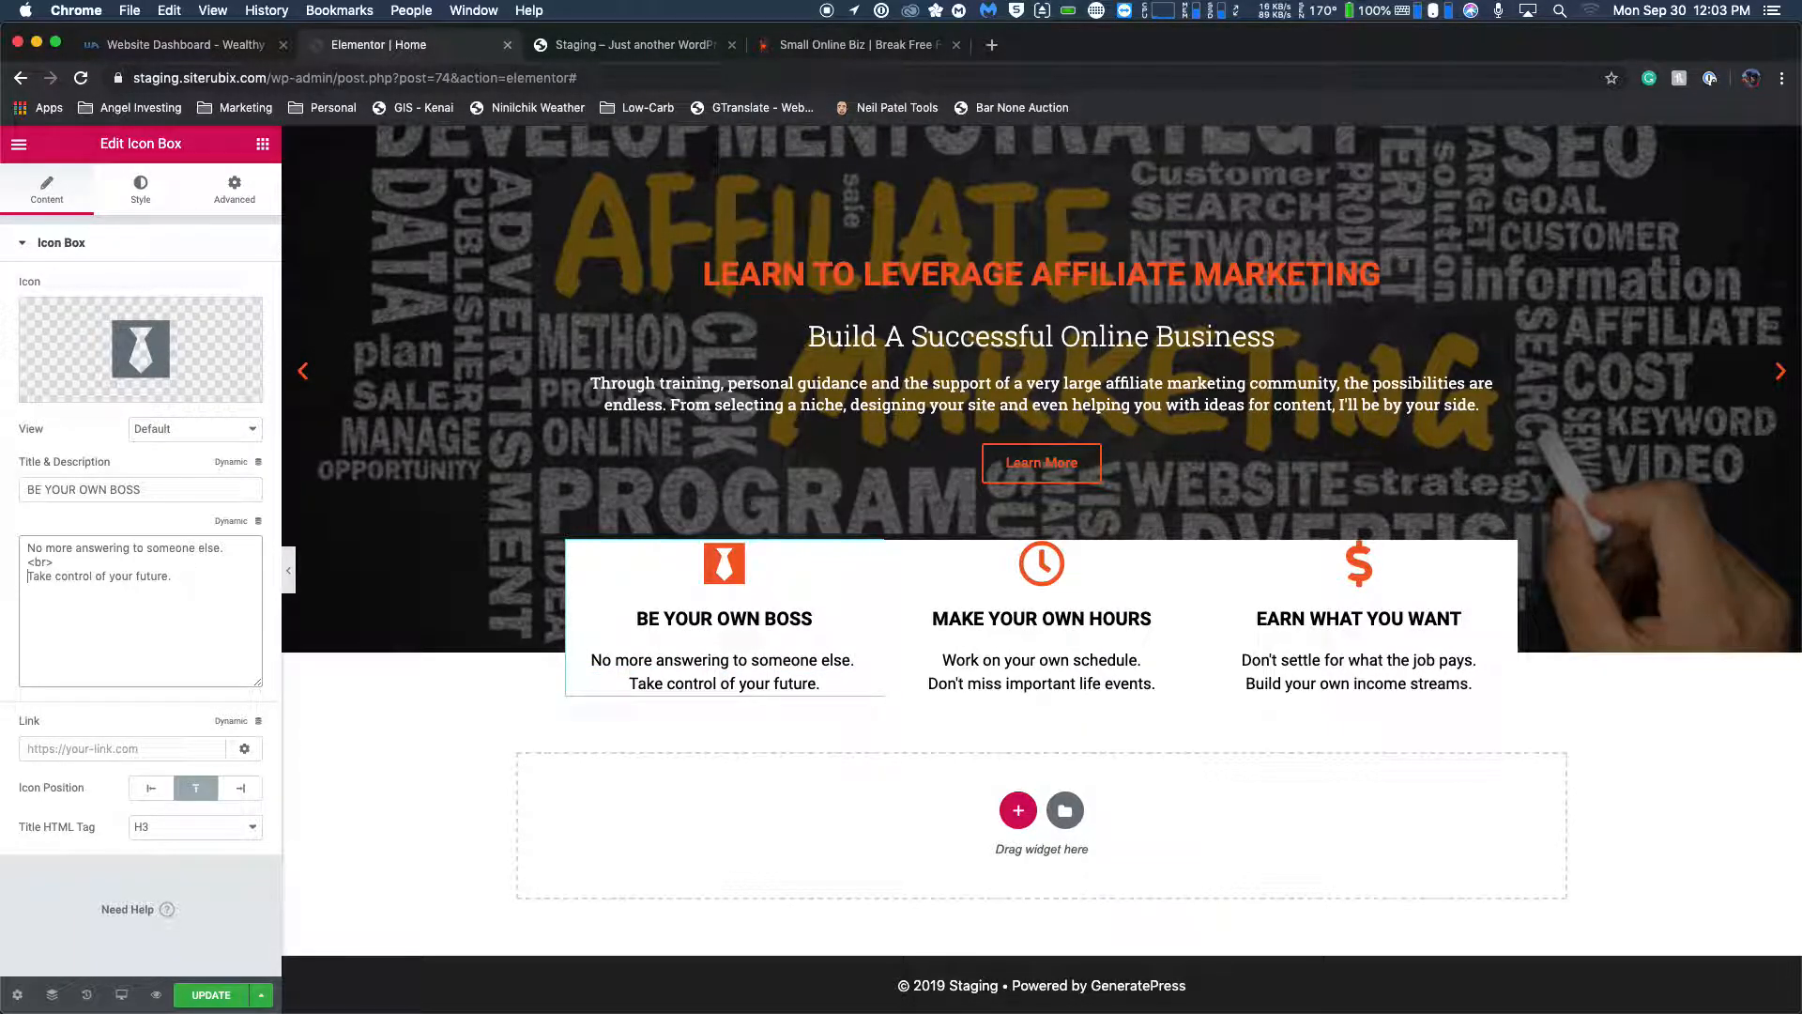
Remove the extra line breaks between the two BE YOUR OWN BOSS sentences in the page preview.
{"action": "left_click", "coordinate": [868, 683]}
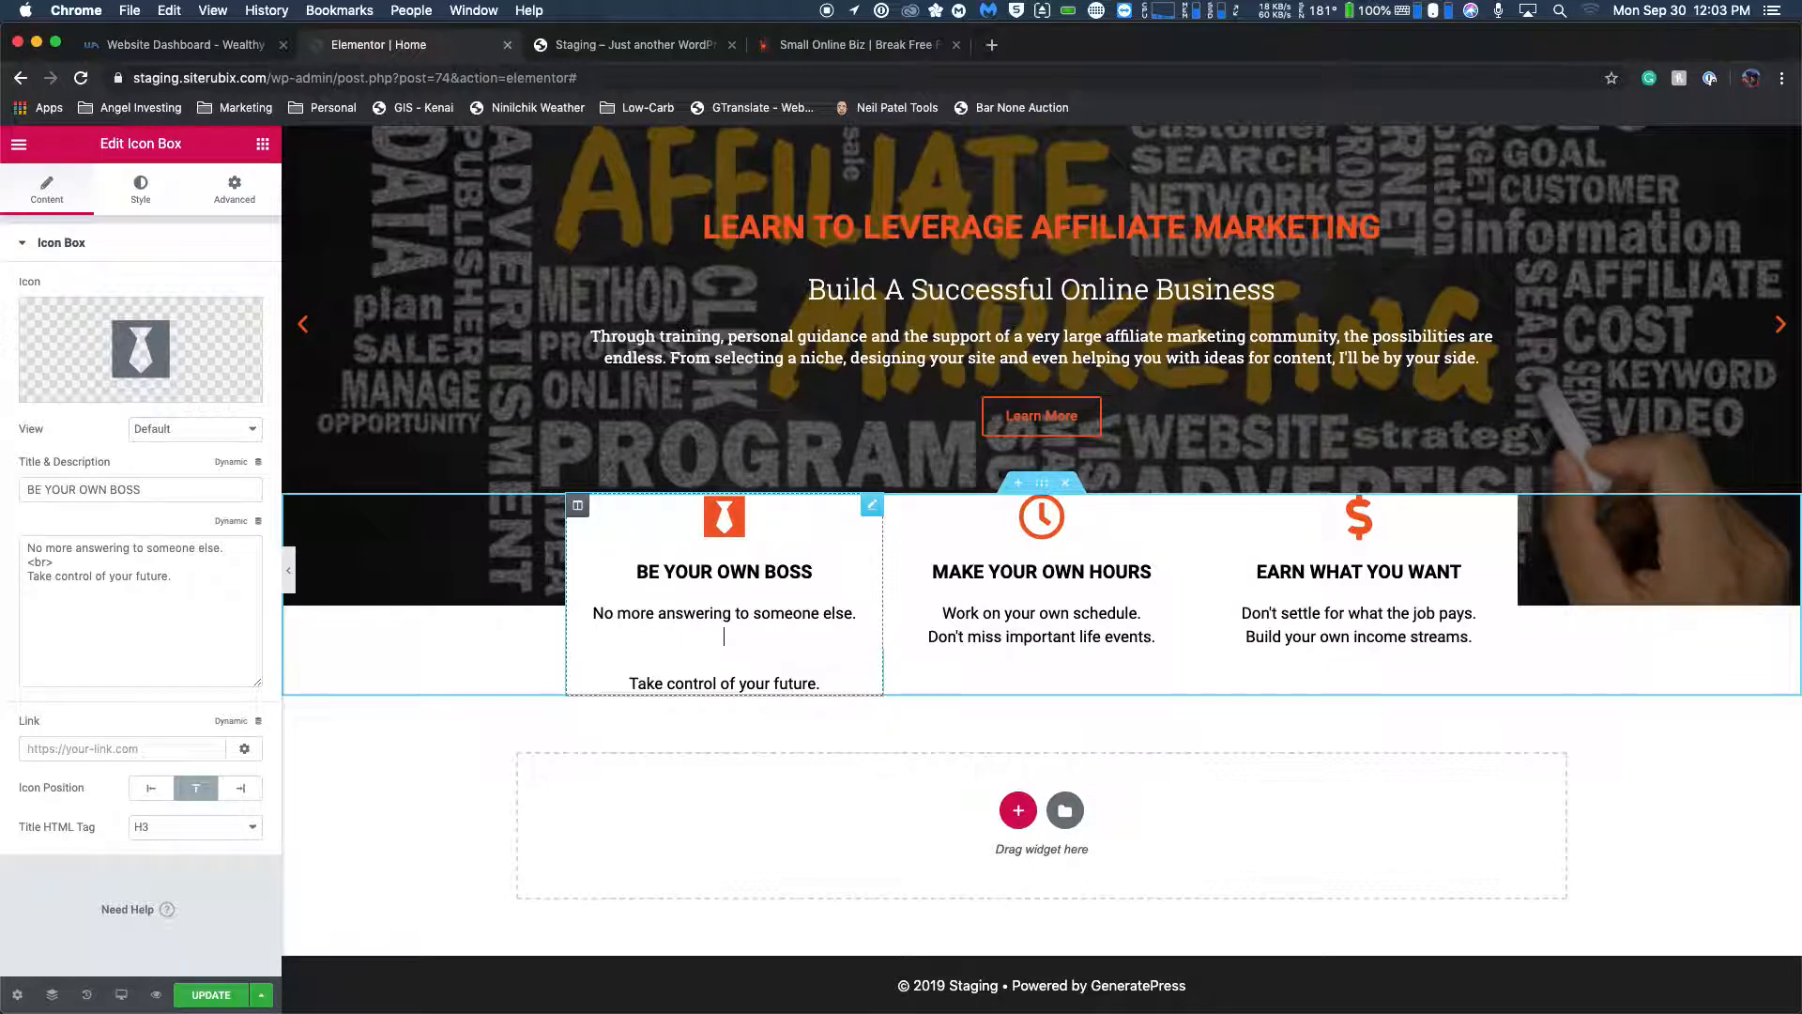
{"action": "key", "text": "BackSpace"}
{"action": "left_click", "coordinate": [724, 660]}
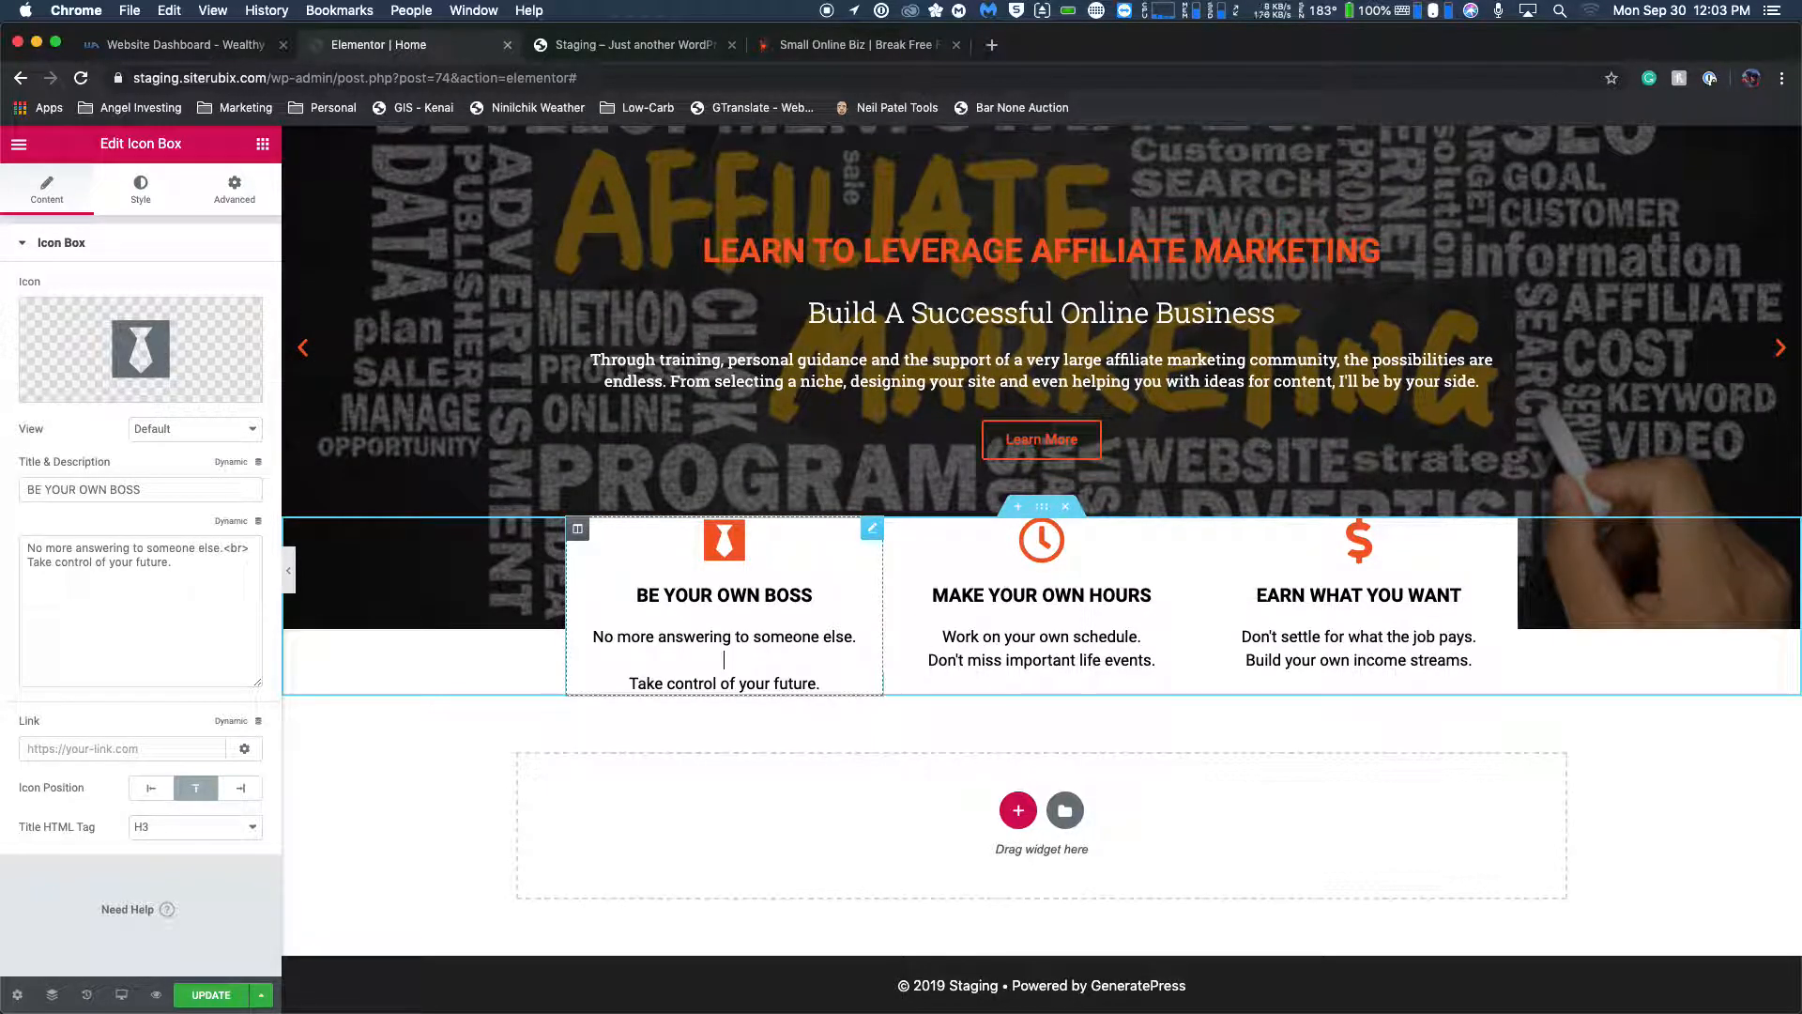
{"action": "key", "text": "BackSpace"}
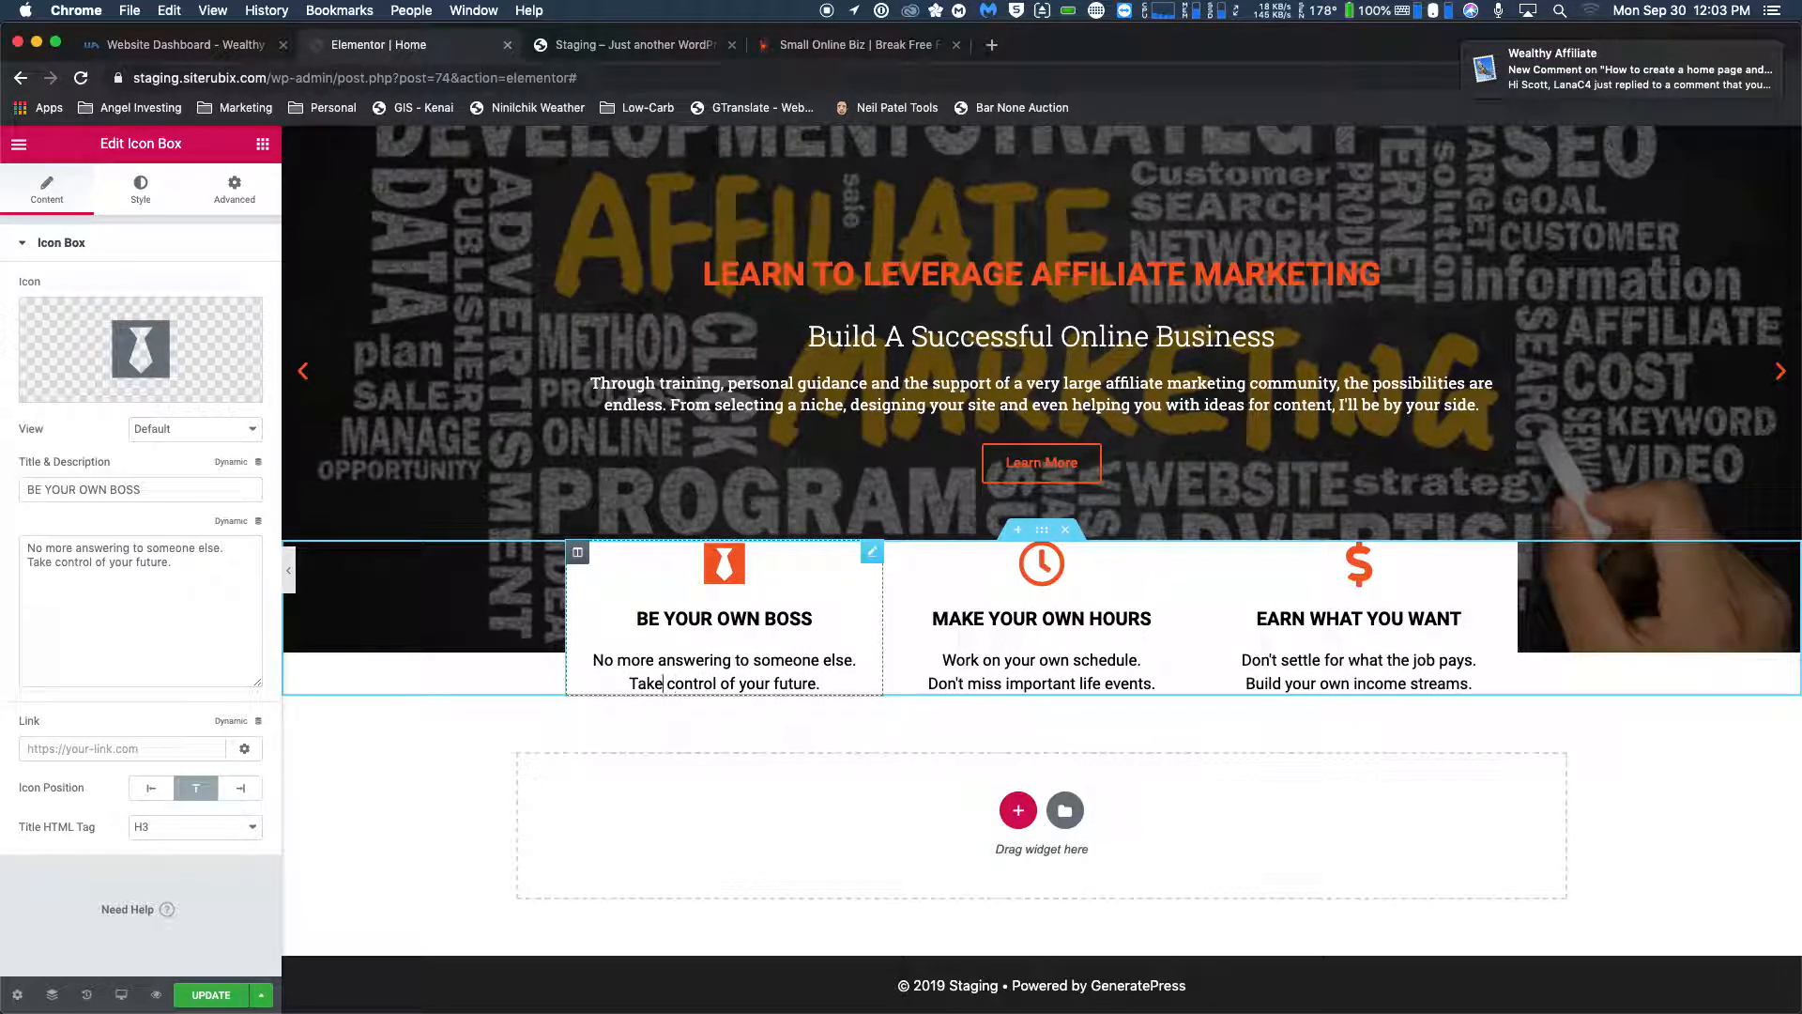
Separate the two BE YOUR OWN BOSS sentences with a <br> and add a line break after "Take control of your future.".
{"action": "key", "text": "BackSpace"}
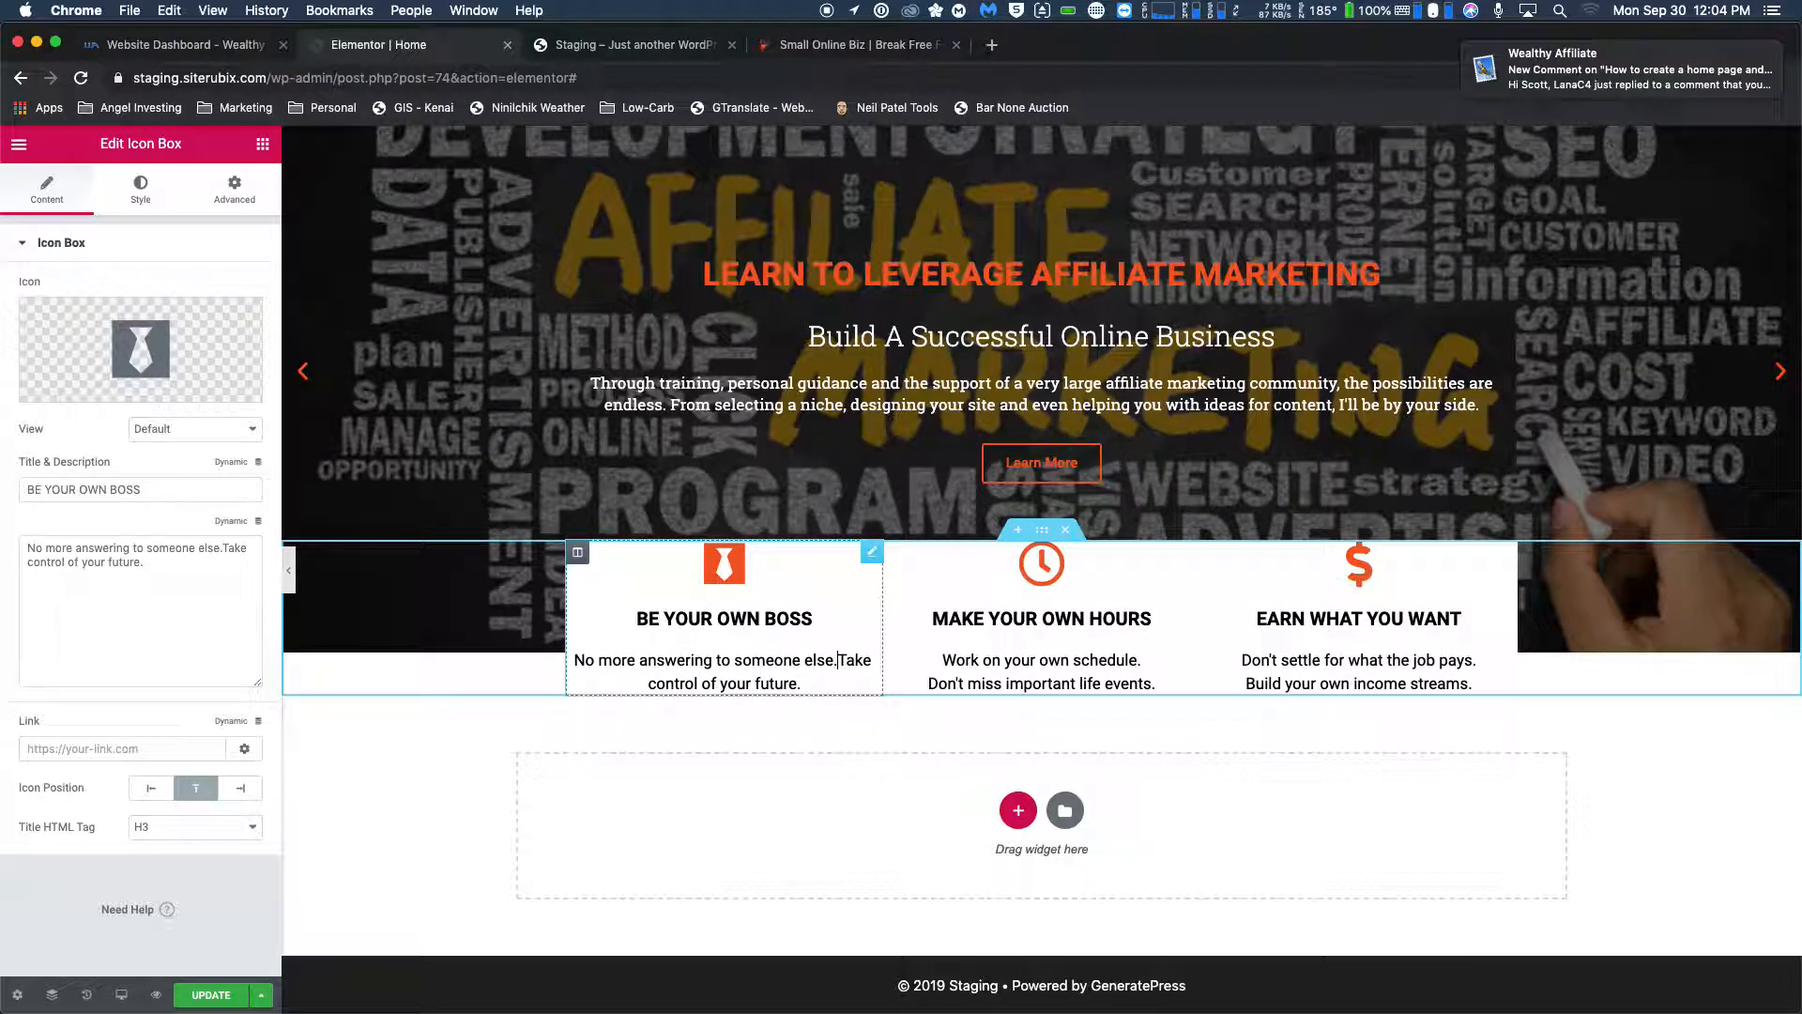
{"action": "type", "text": "<br>"}
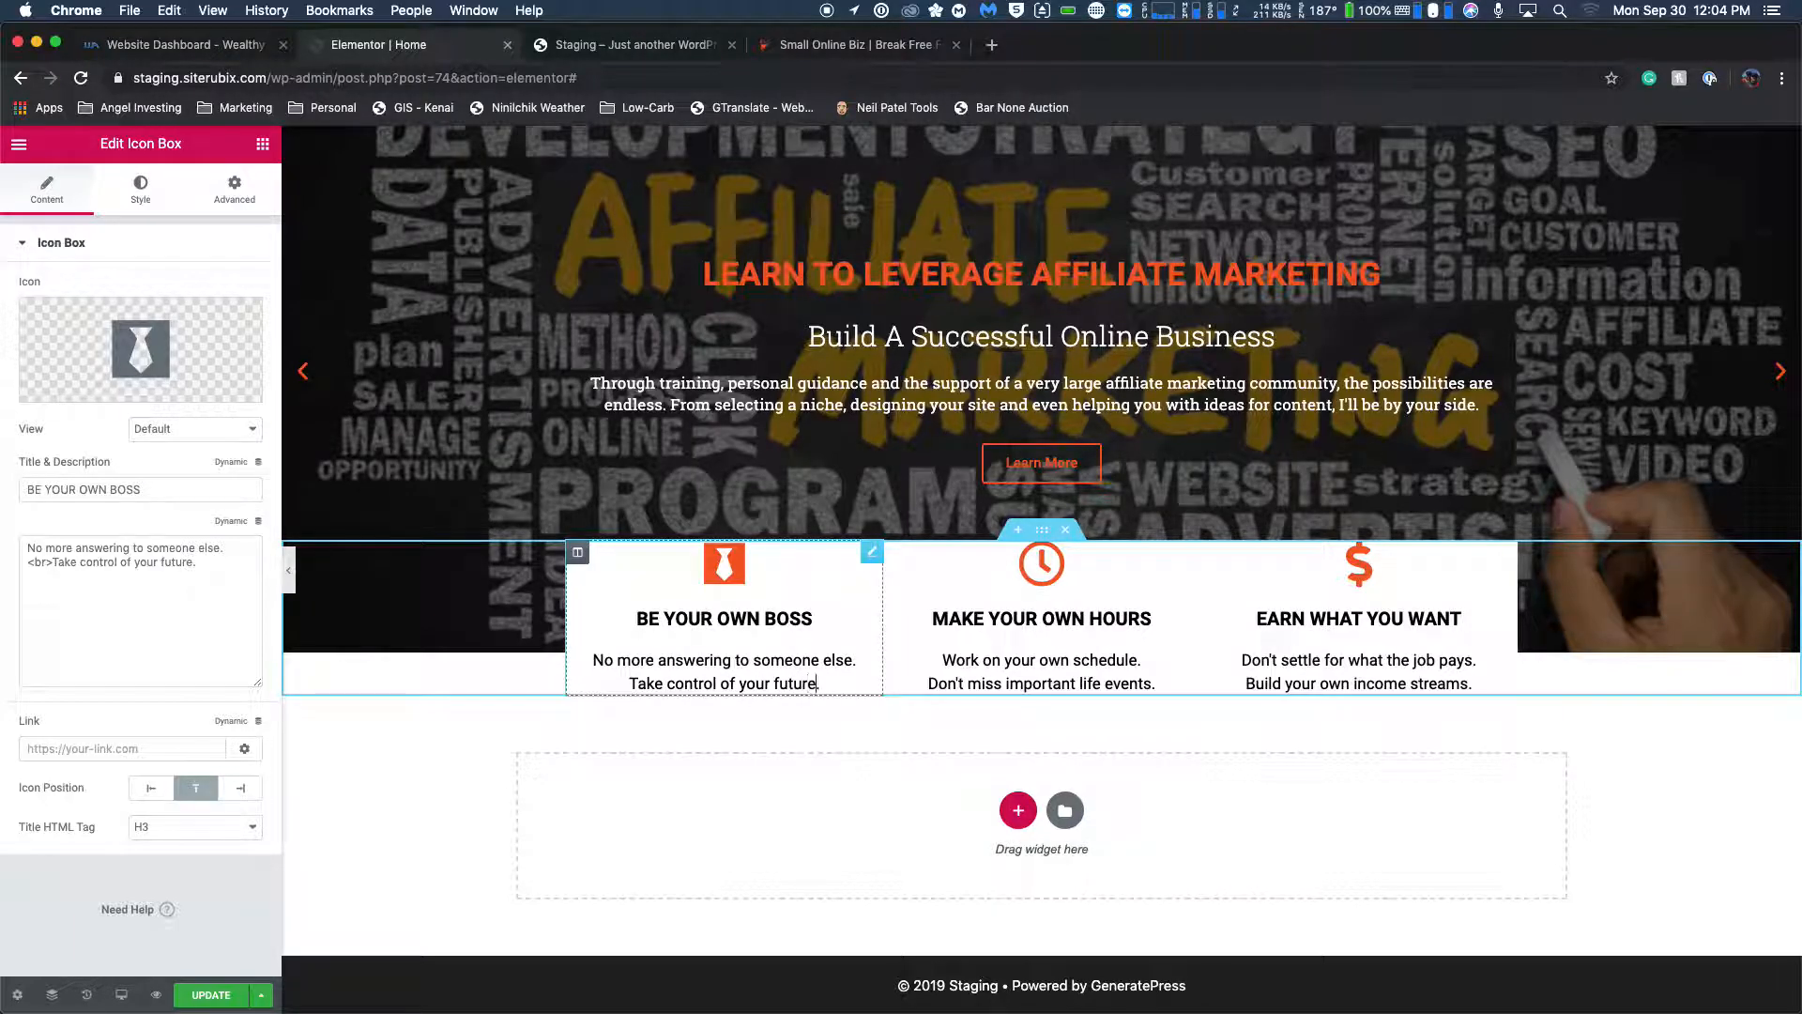
{"action": "key", "text": "Return"}
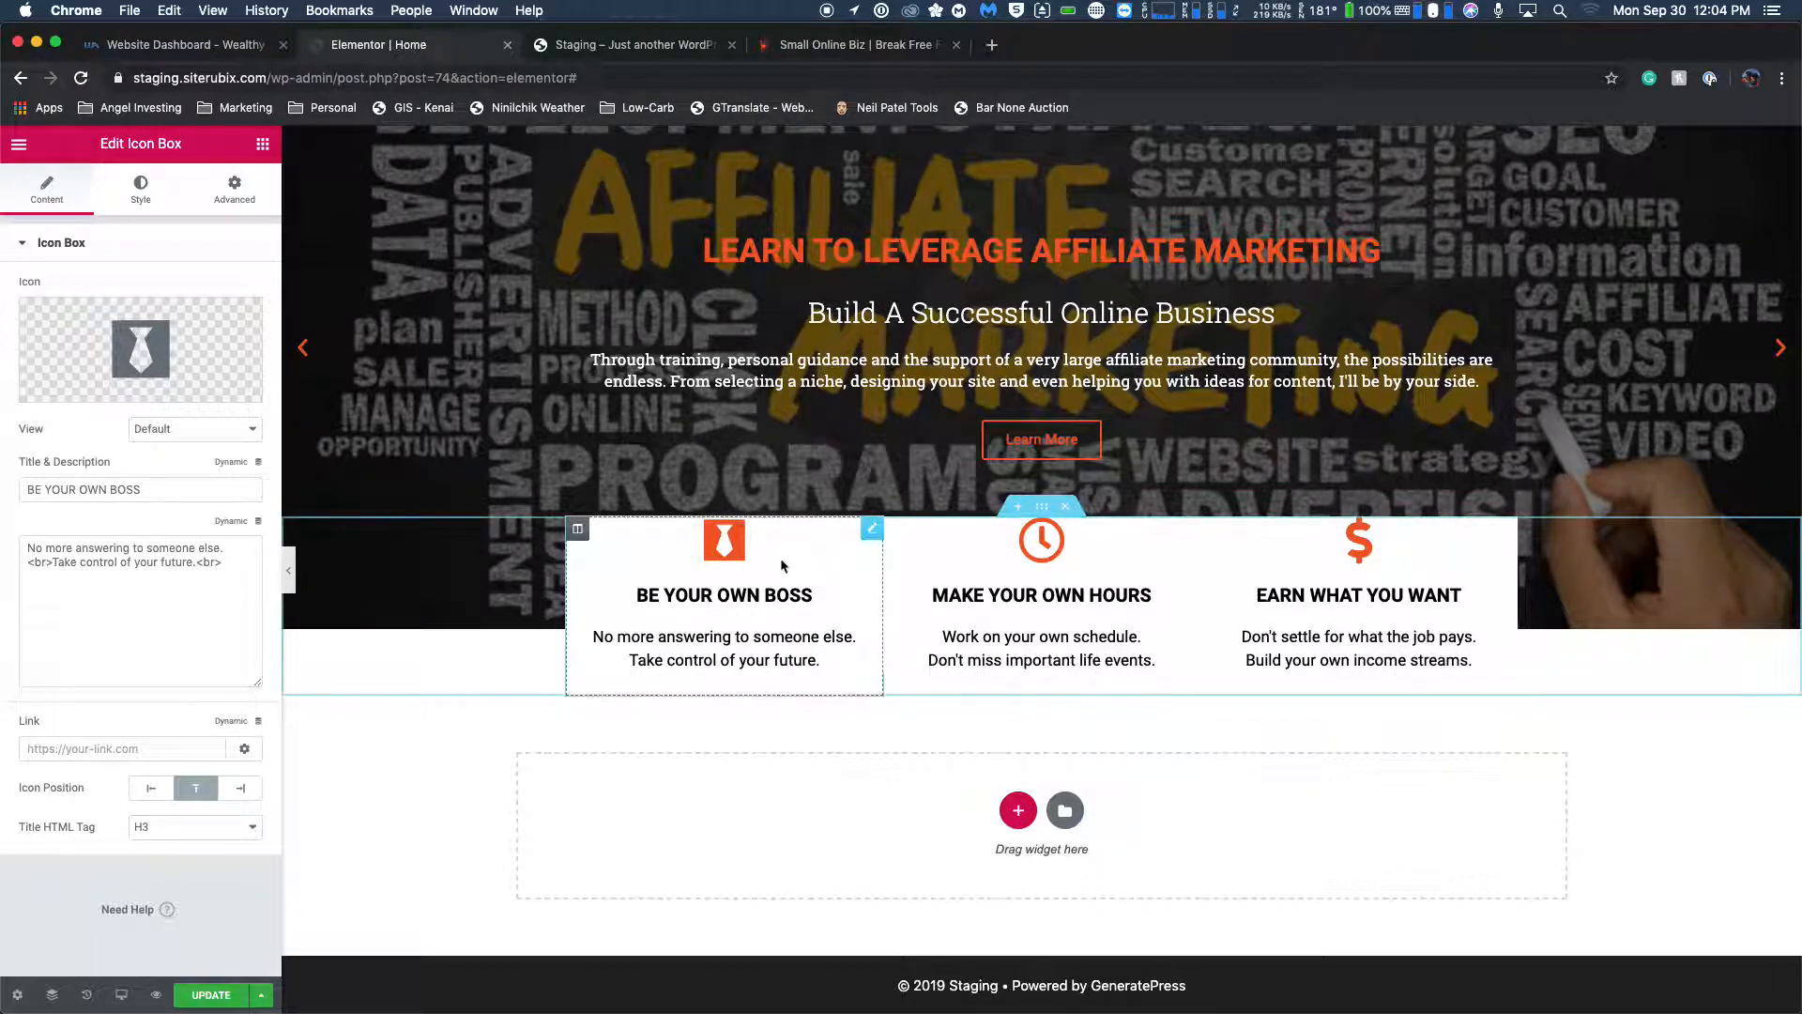
Compare the spacing and layout of the live Small Online Biz feature boxes with the icon boxes on the staging Home page.
{"action": "left_click", "coordinate": [890, 49]}
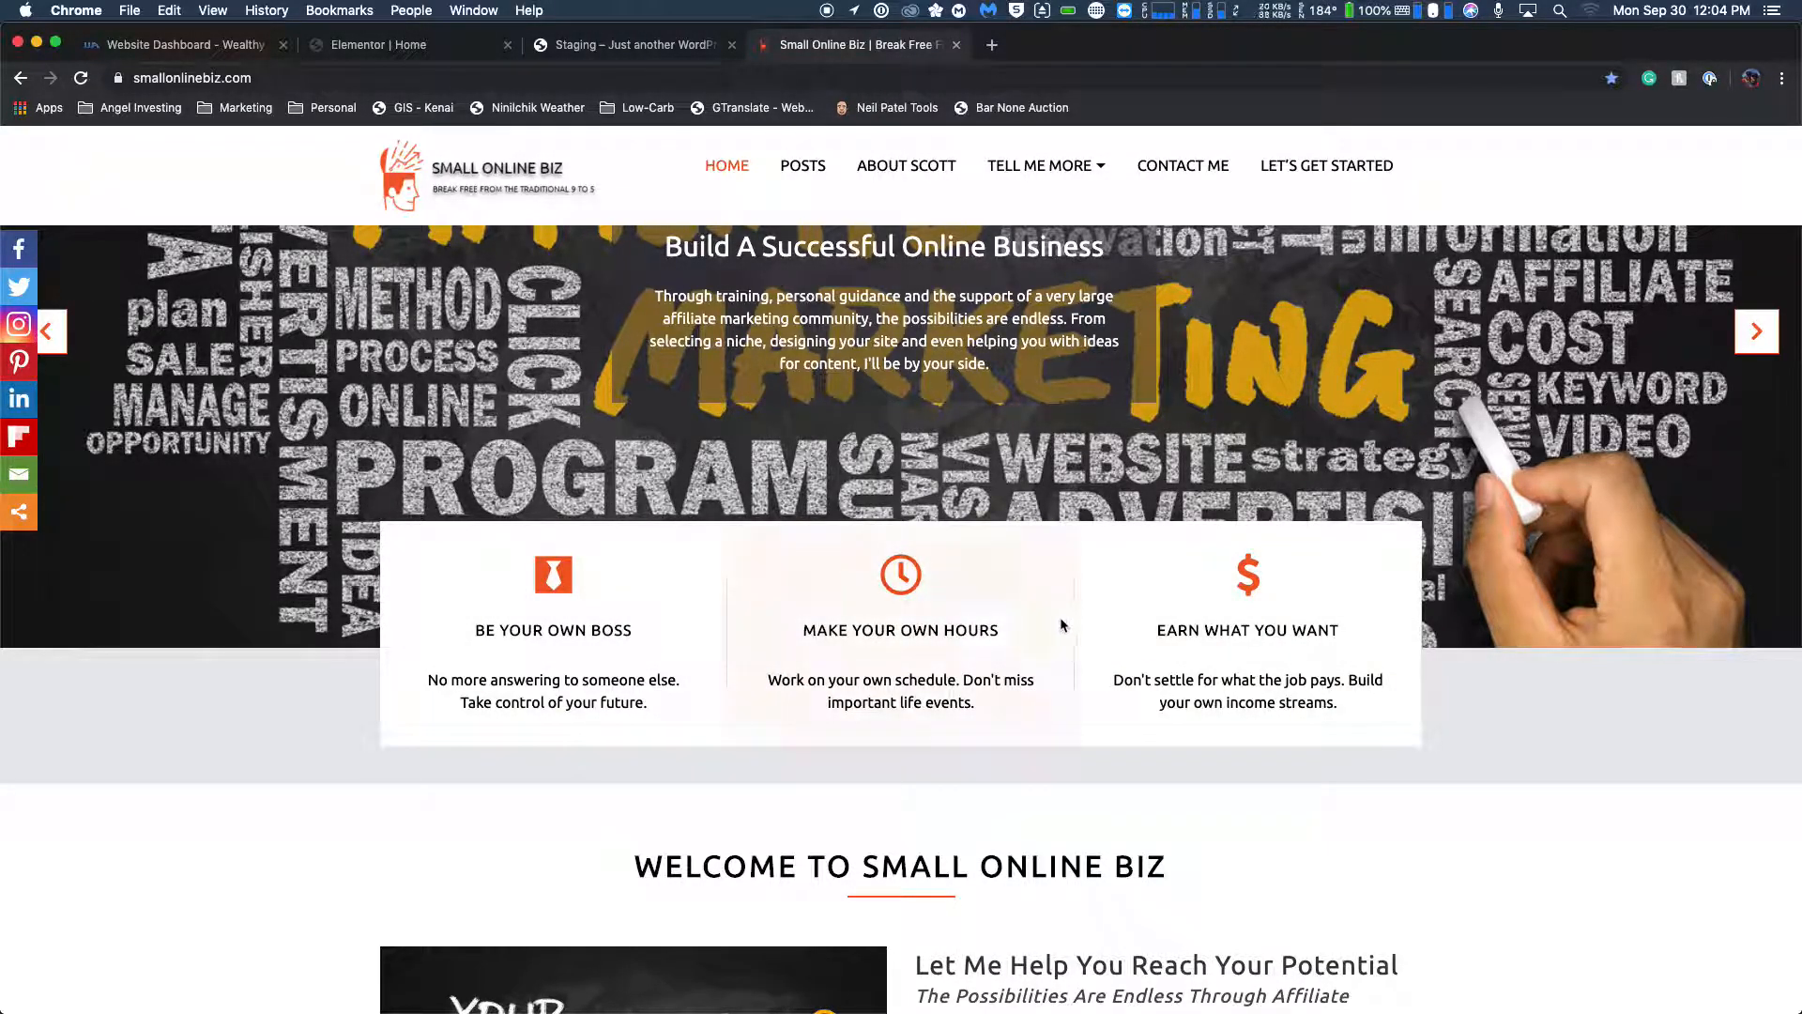
{"action": "left_click", "coordinate": [436, 43]}
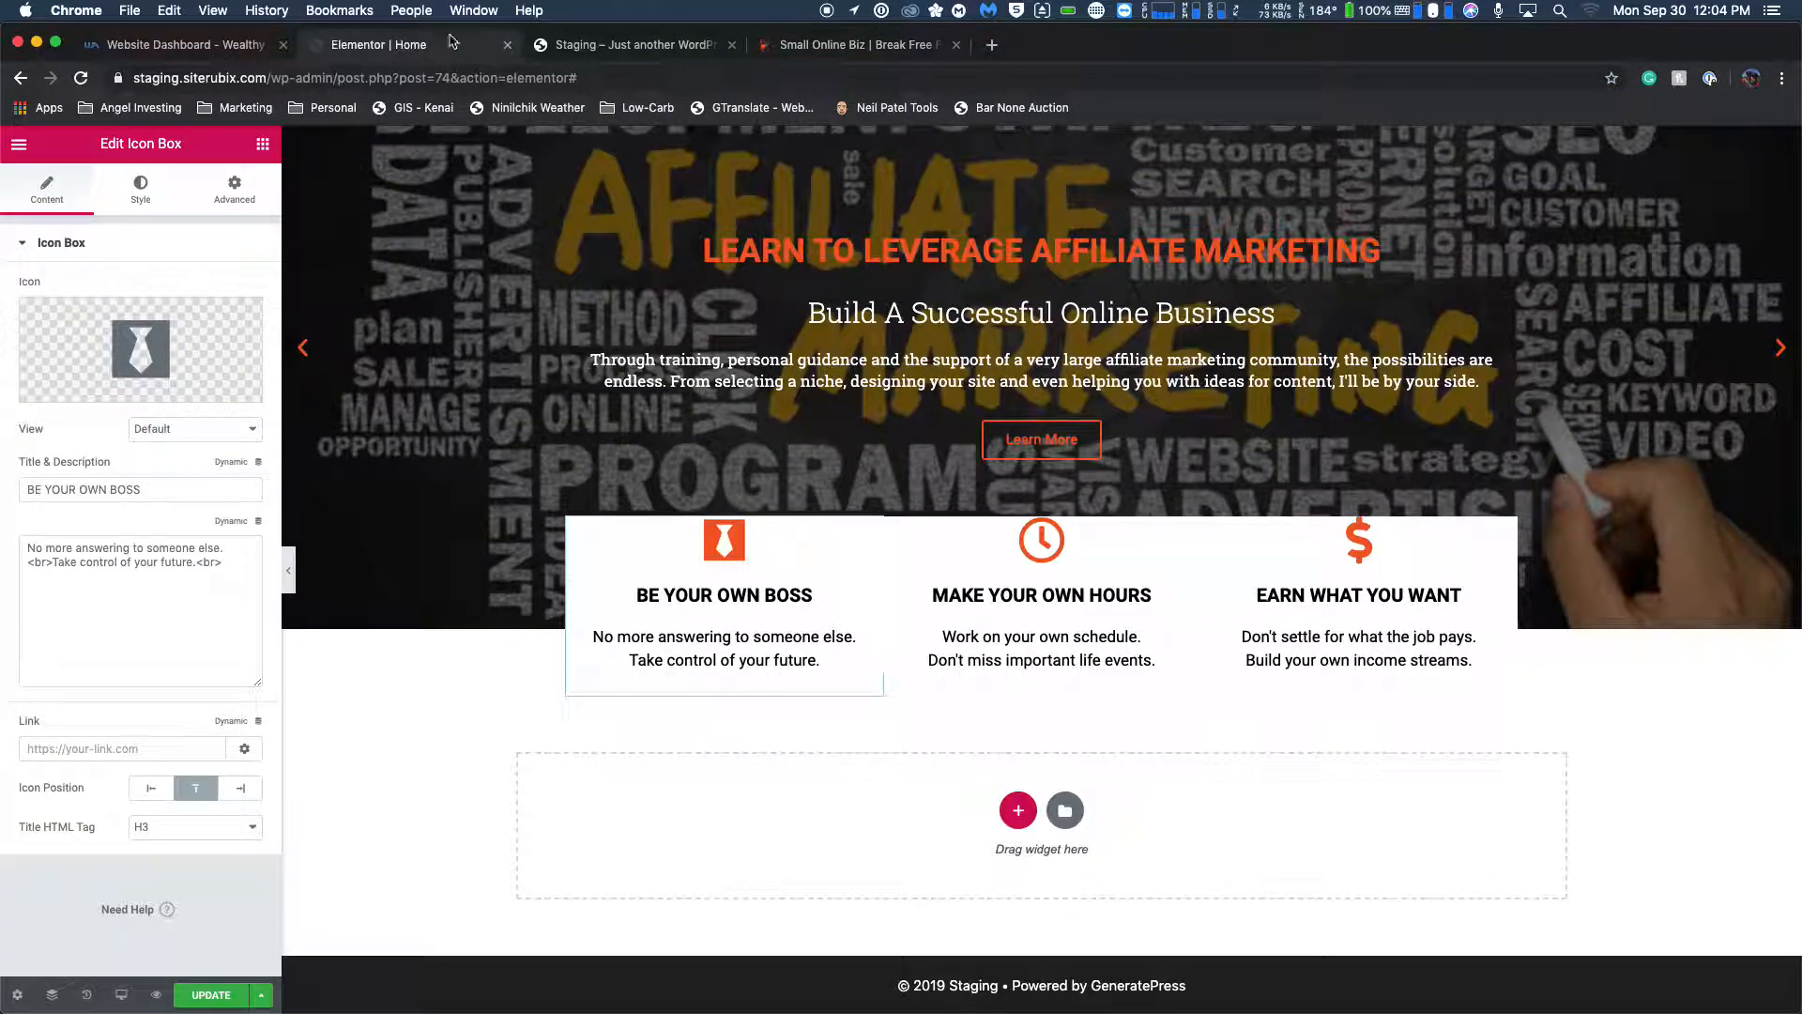
{"action": "left_click", "coordinate": [865, 45]}
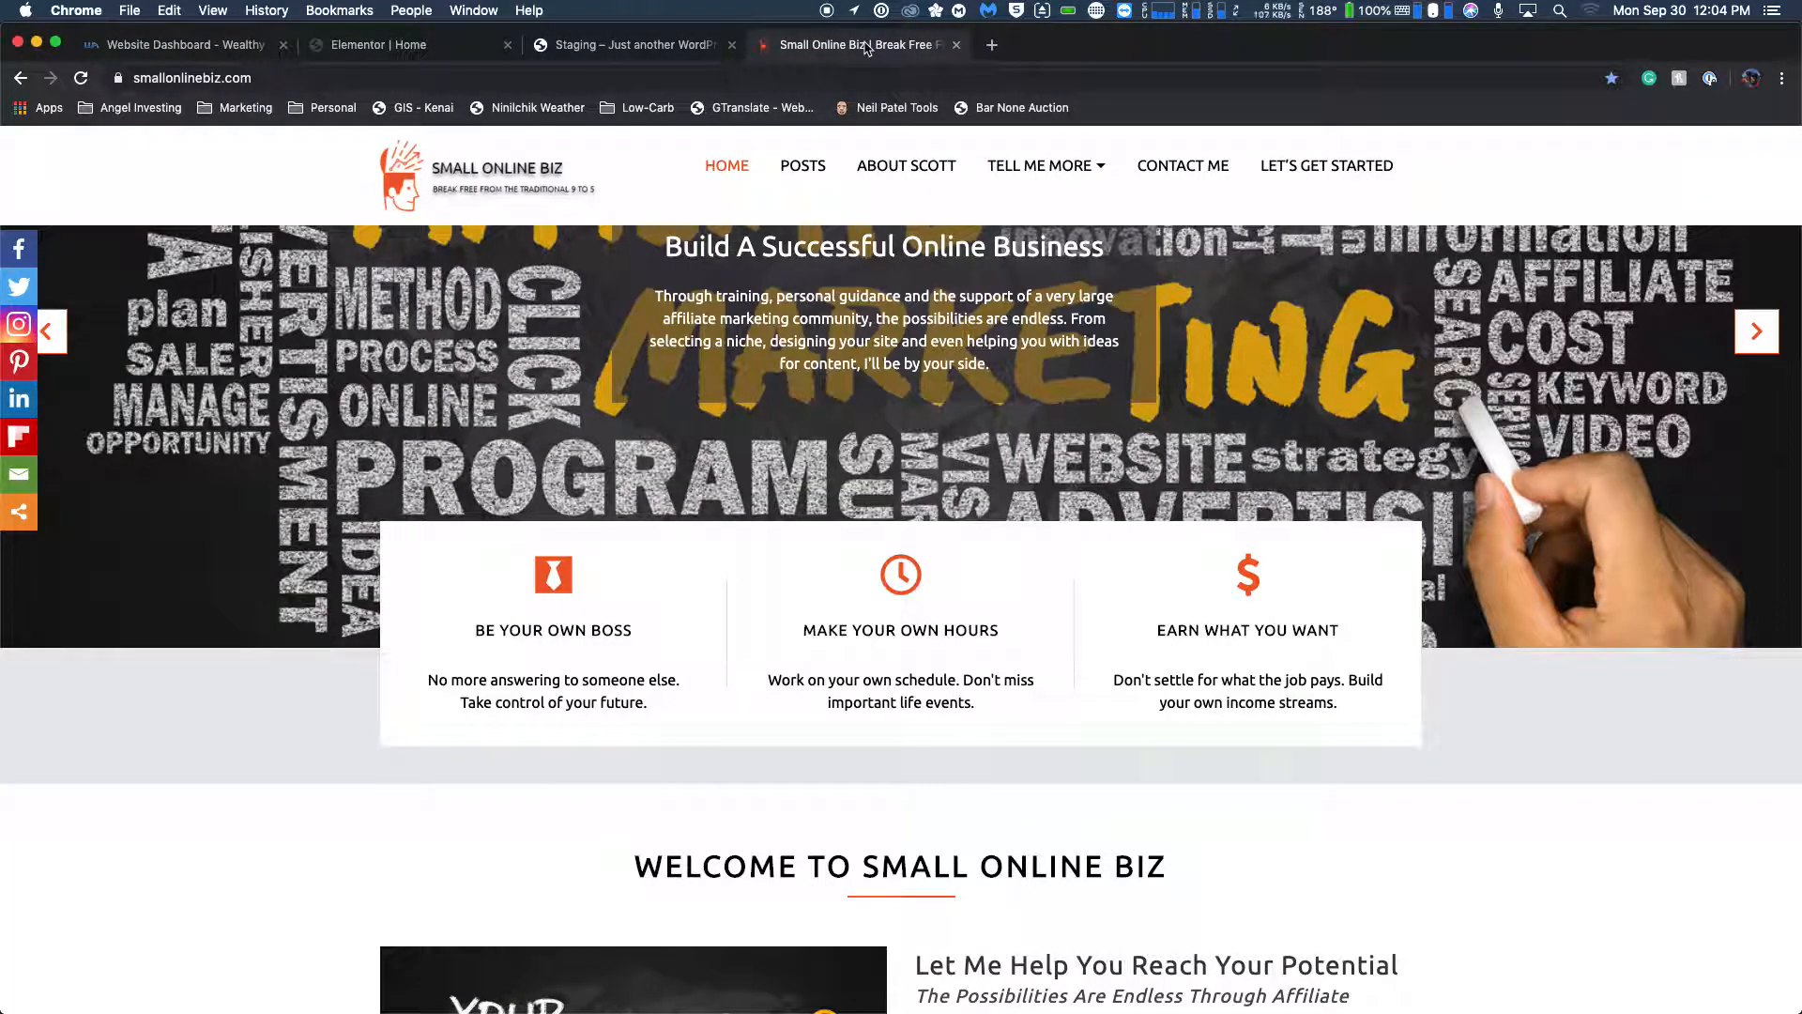
{"action": "left_click", "coordinate": [423, 56]}
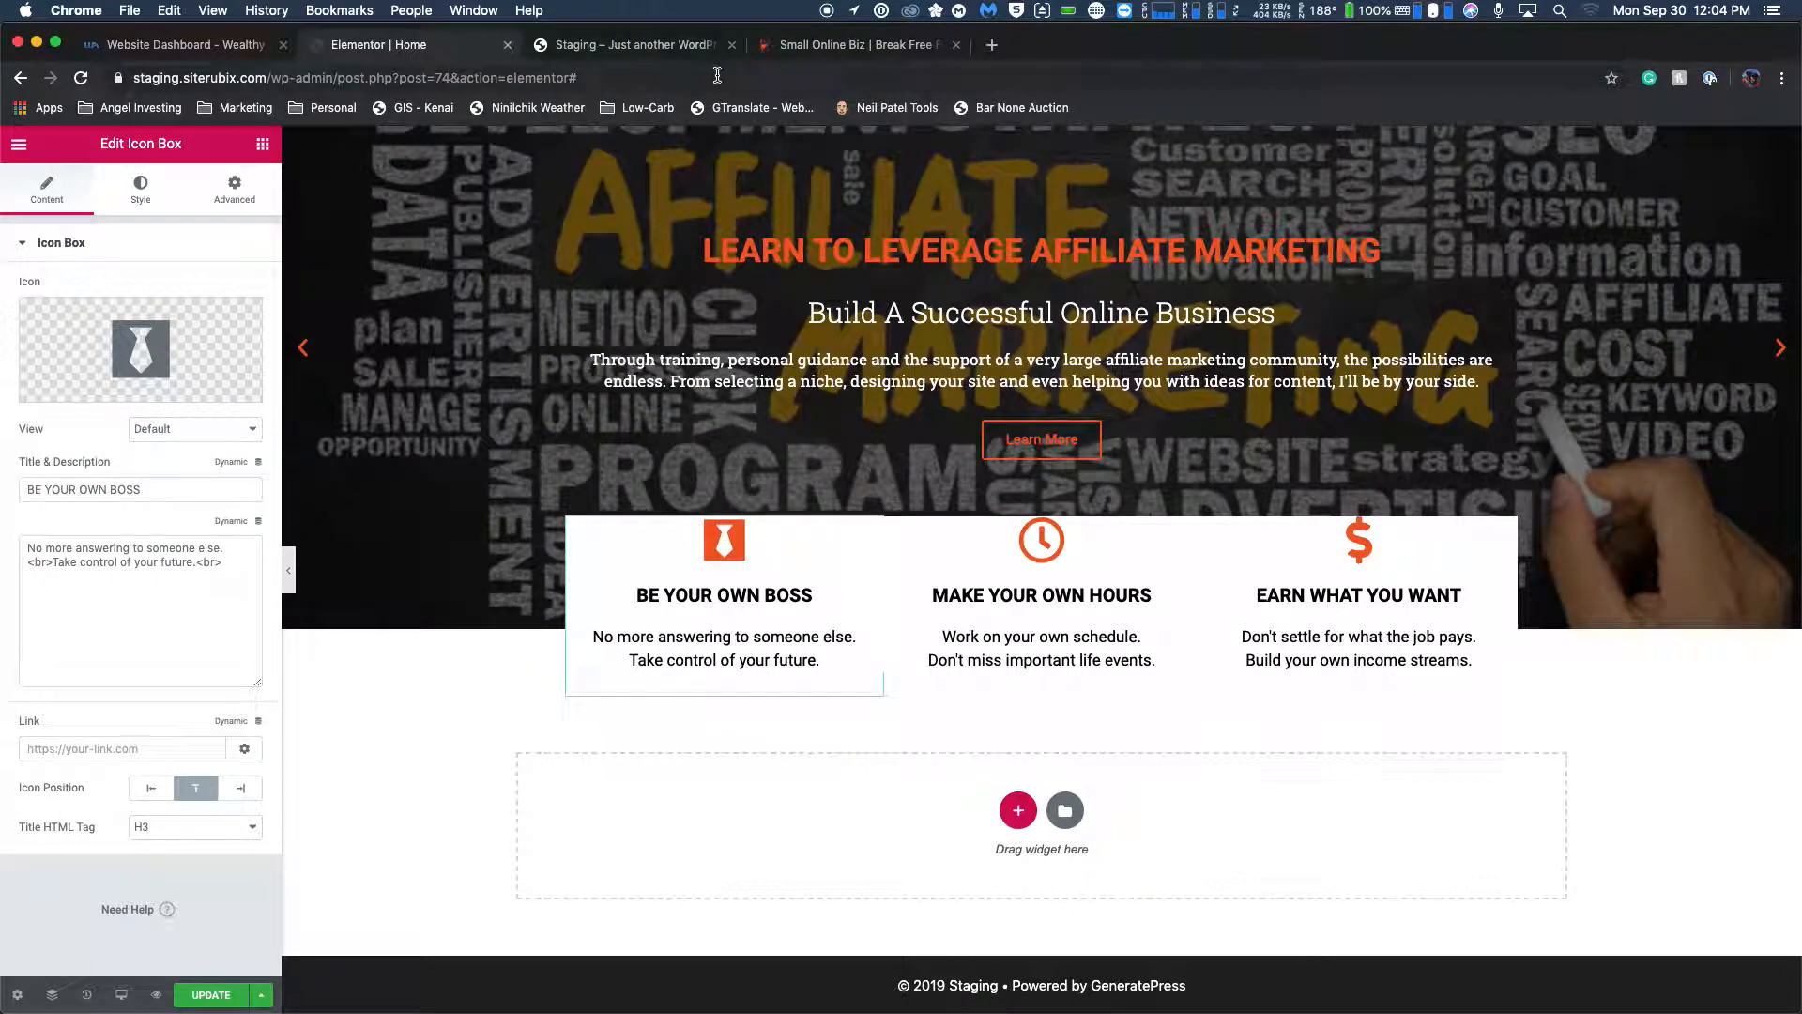
{"action": "left_click", "coordinate": [915, 59]}
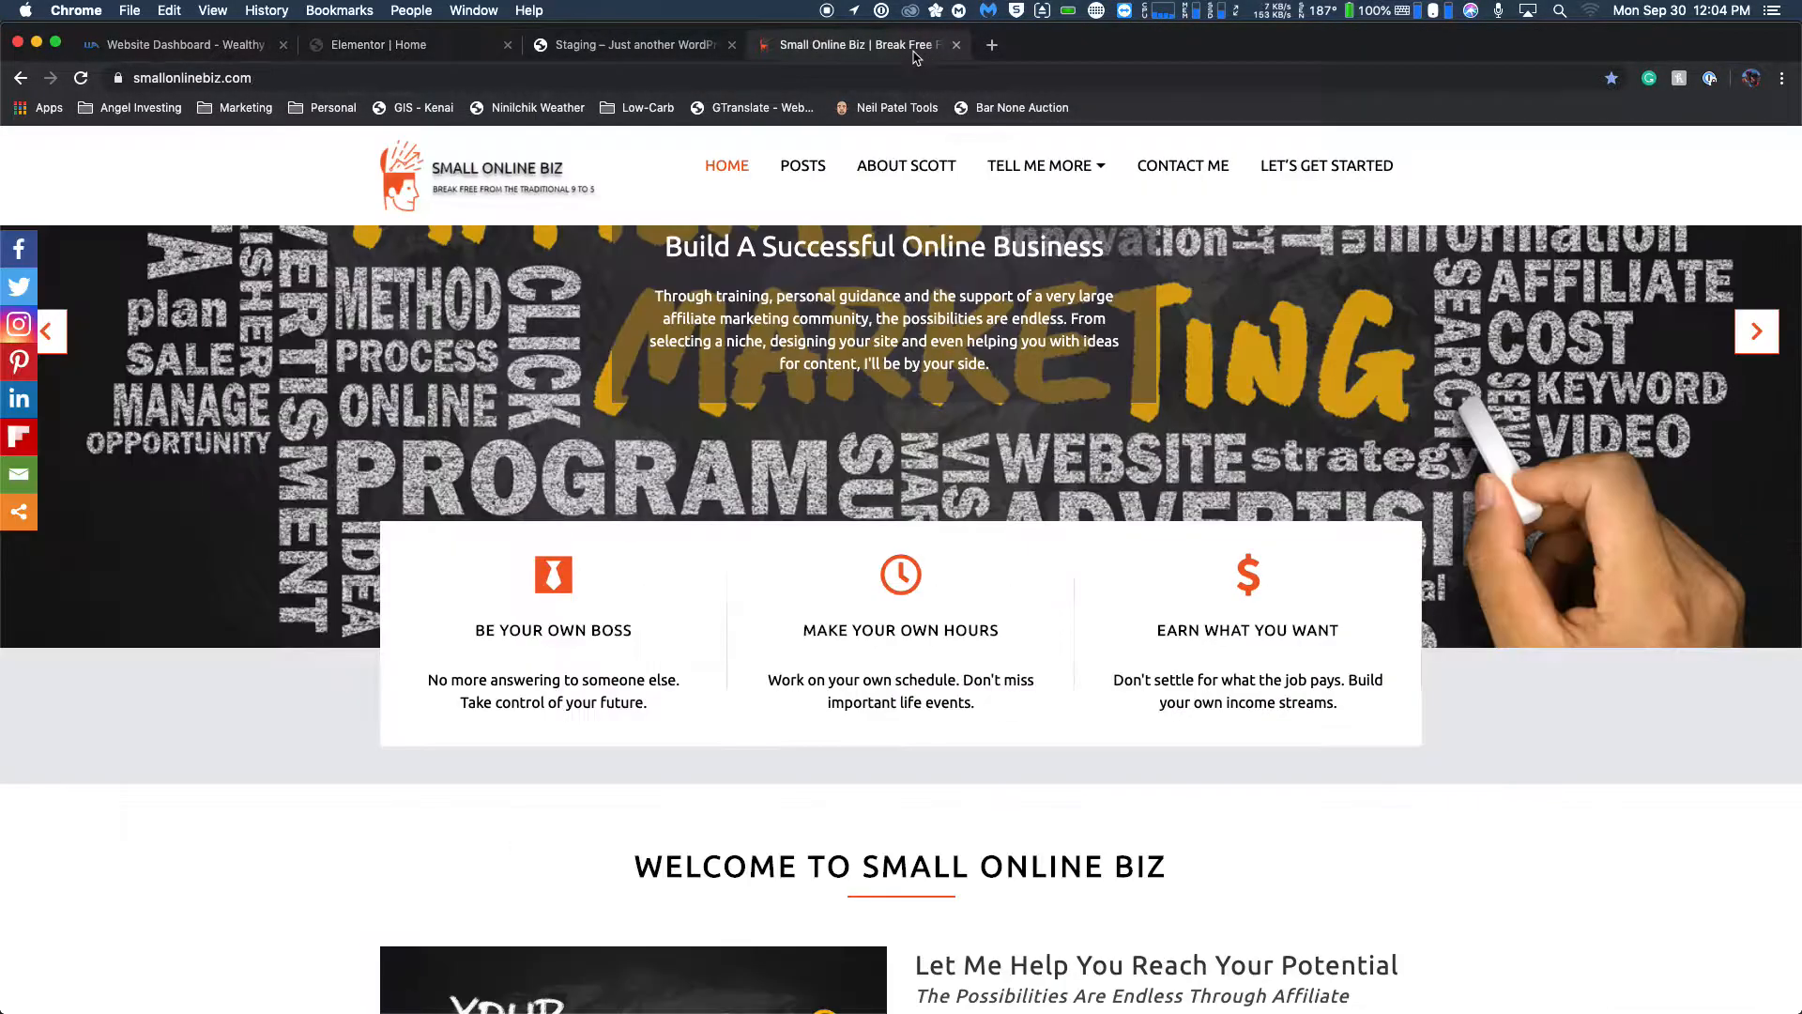
{"action": "left_click", "coordinate": [520, 58]}
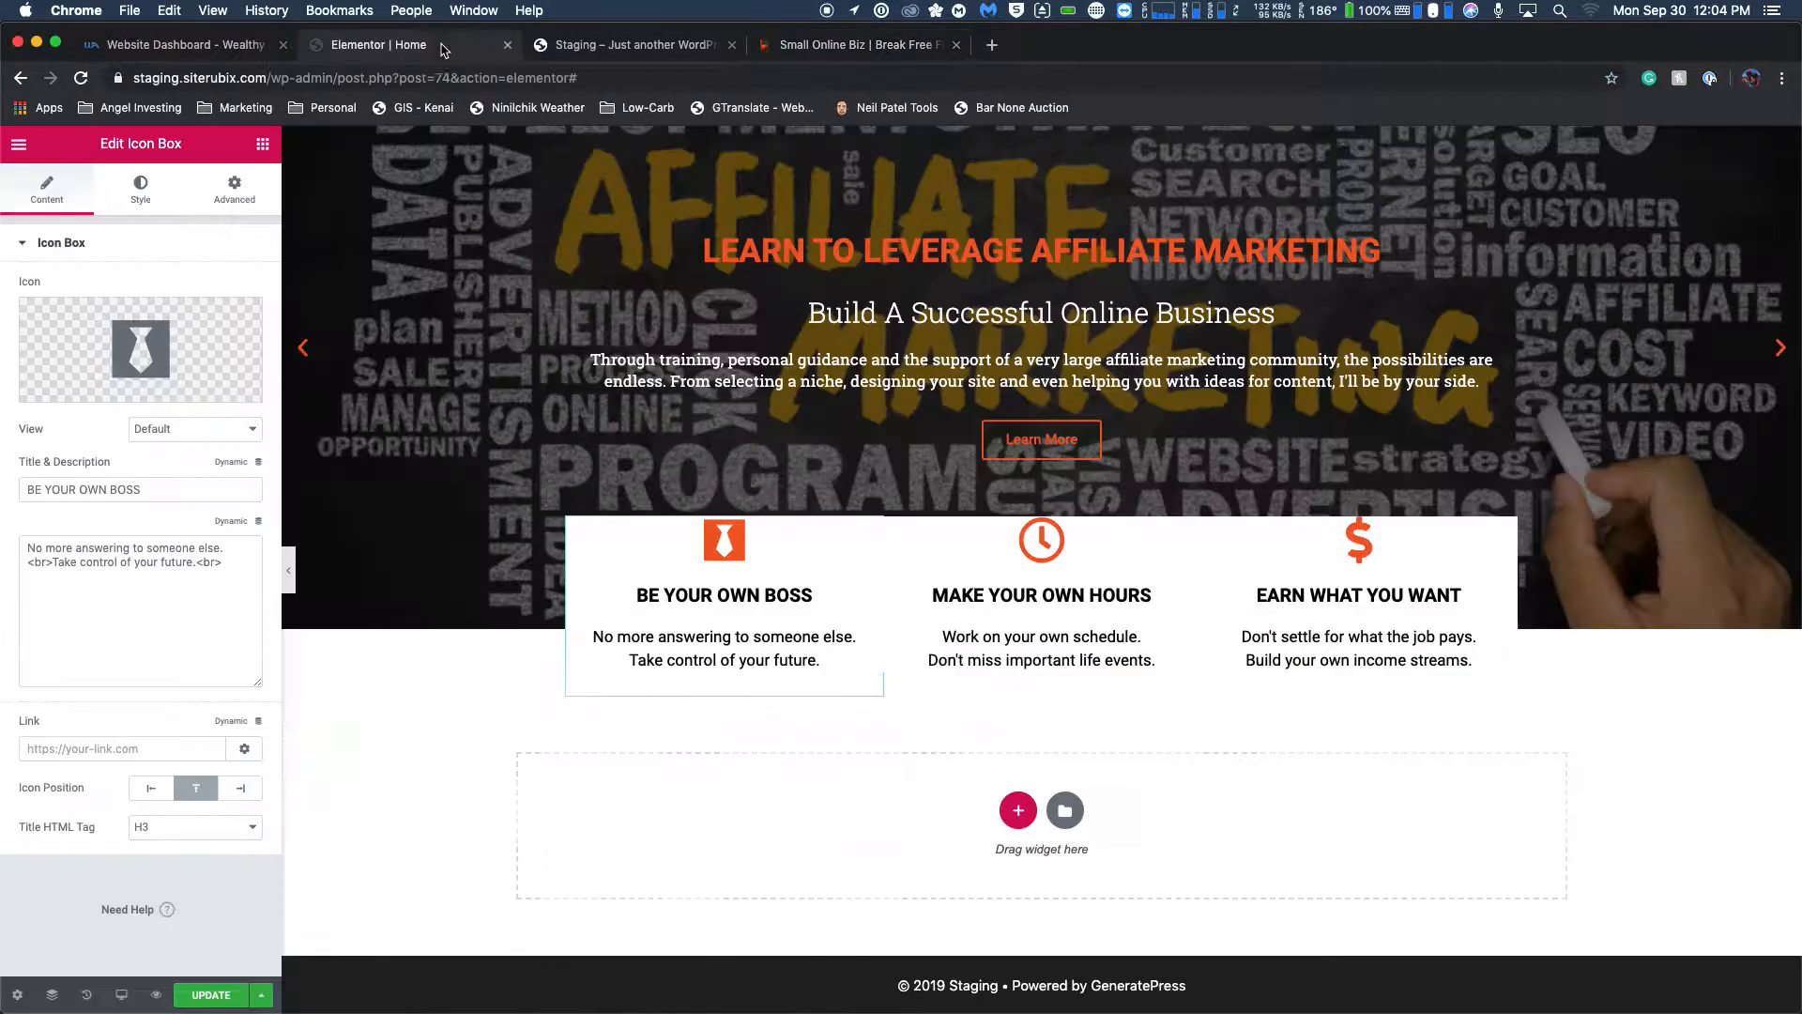
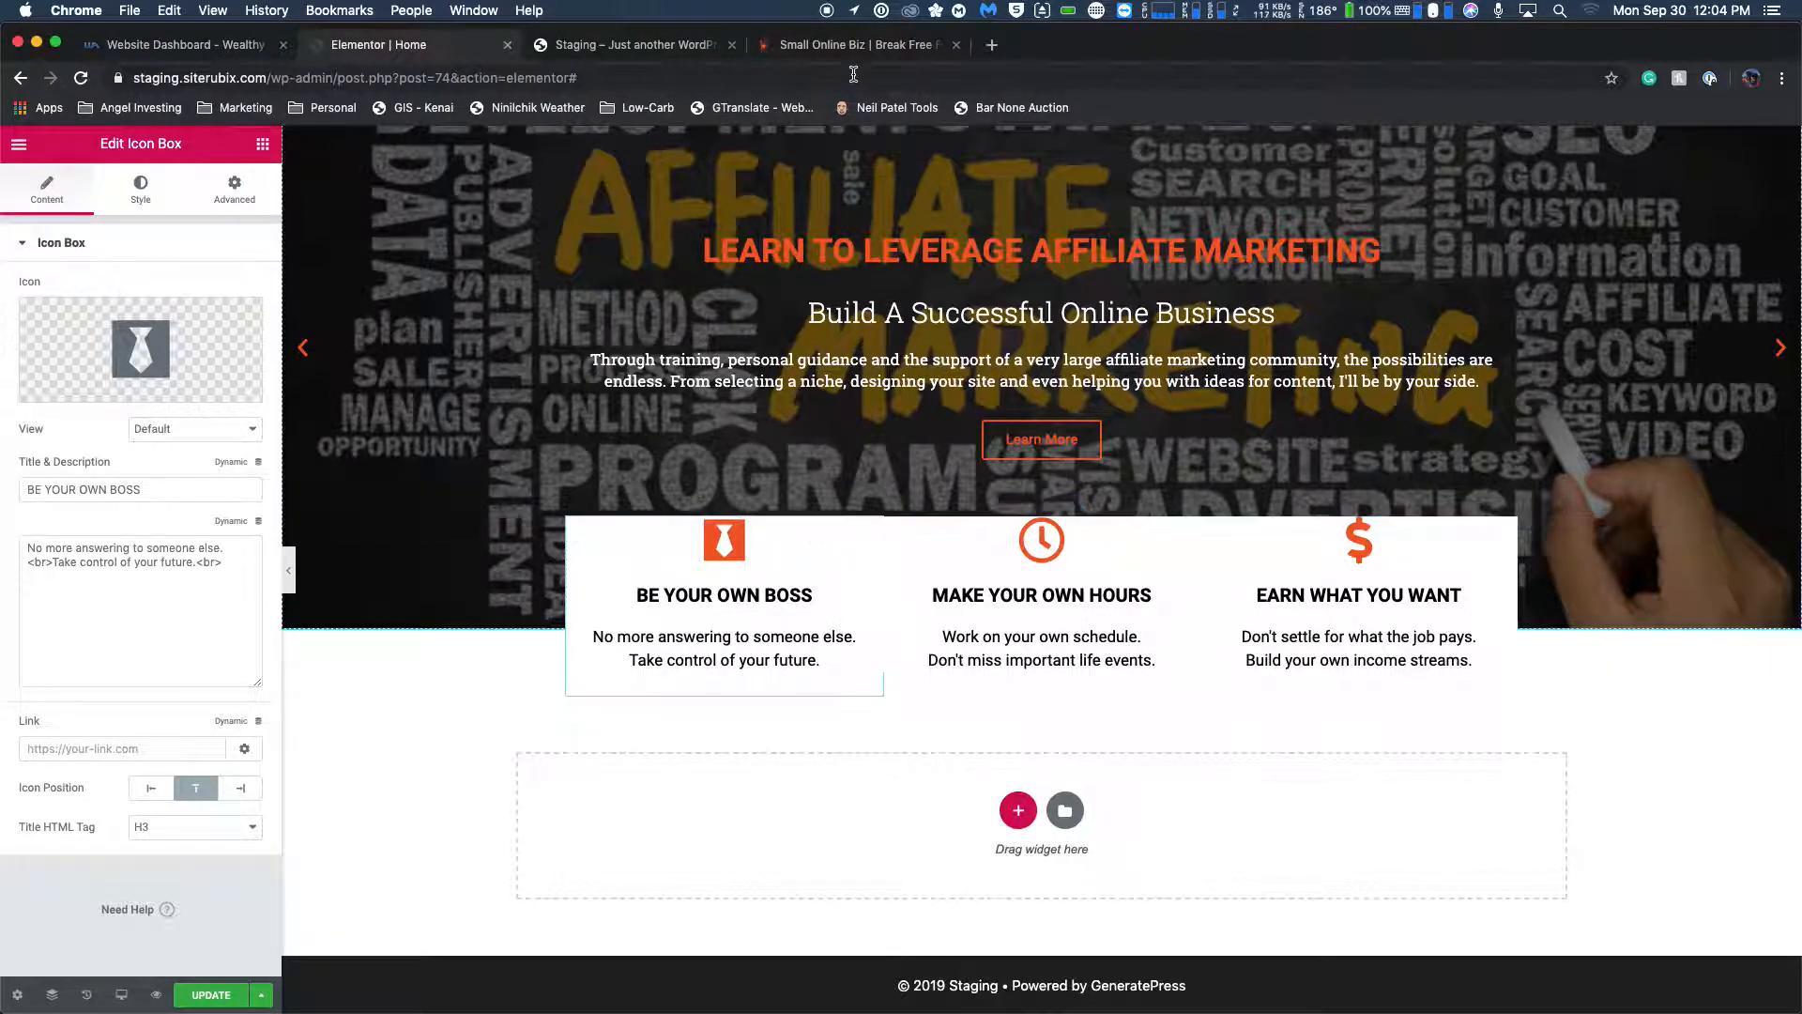
Try a uniform 6 px margin around the BE YOUR OWN BOSS icon box and return the margin to 0.
{"action": "left_click", "coordinate": [864, 45]}
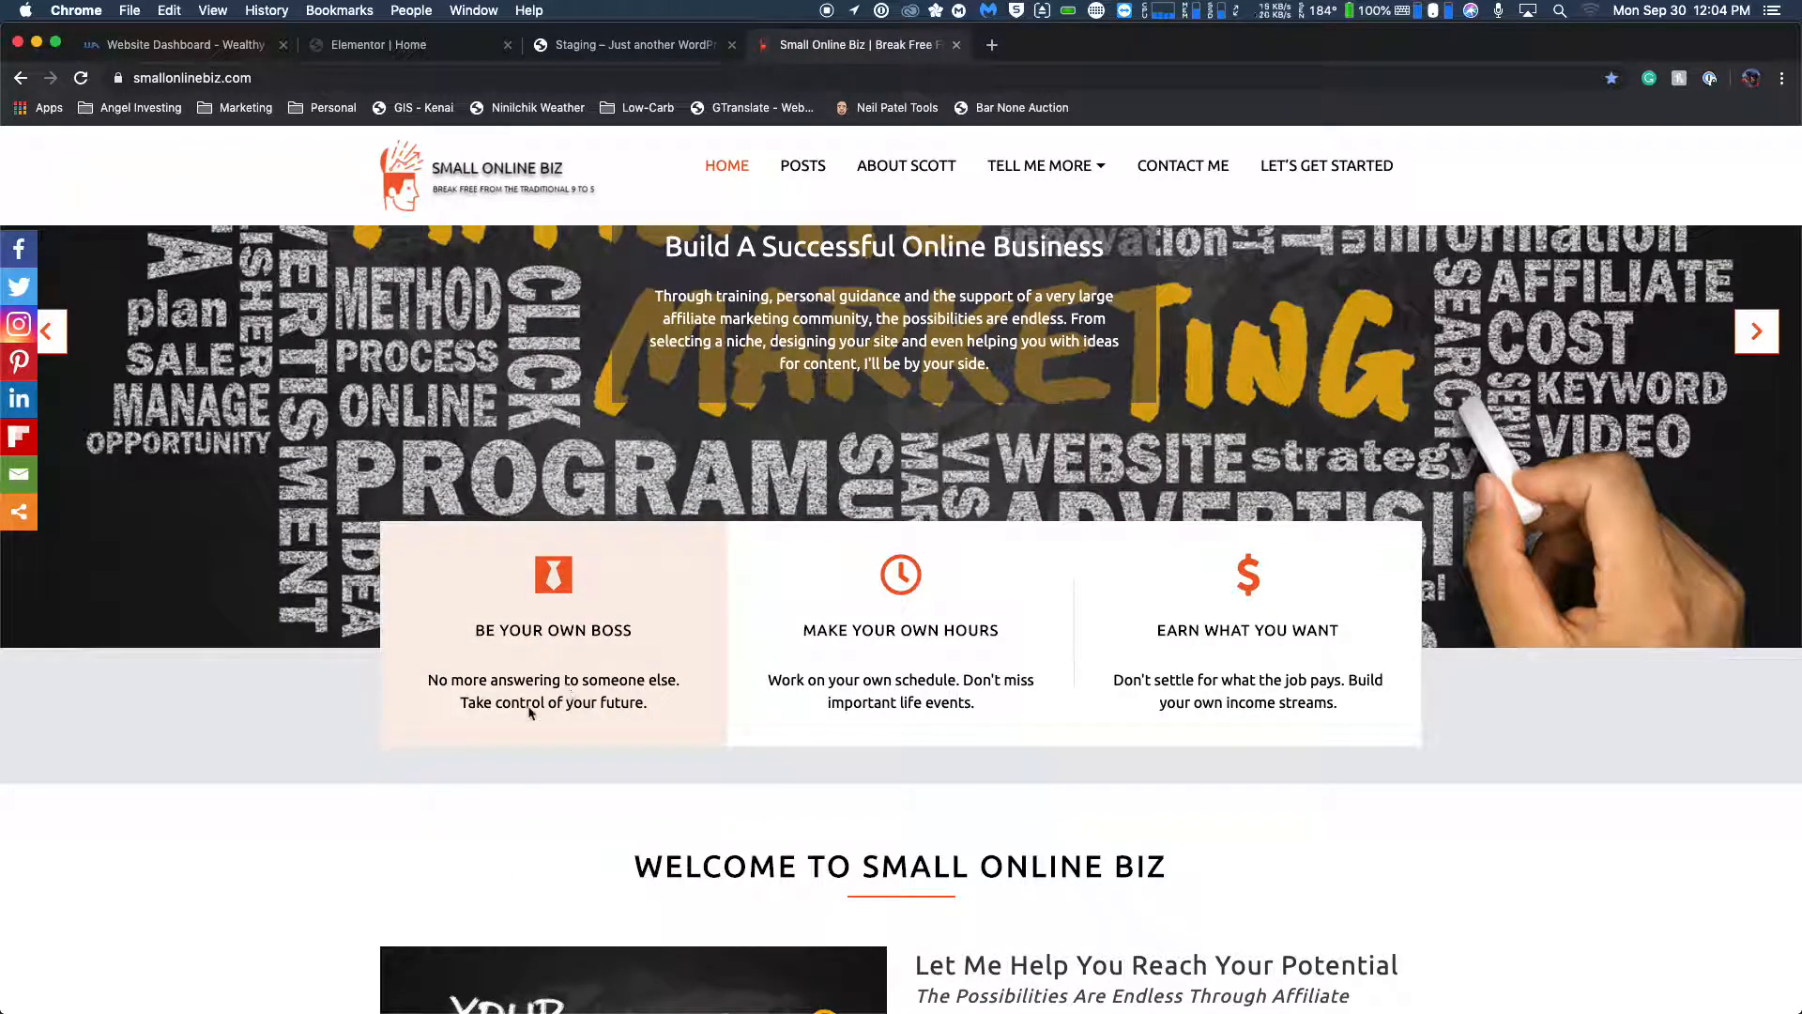
{"action": "left_click", "coordinate": [472, 47]}
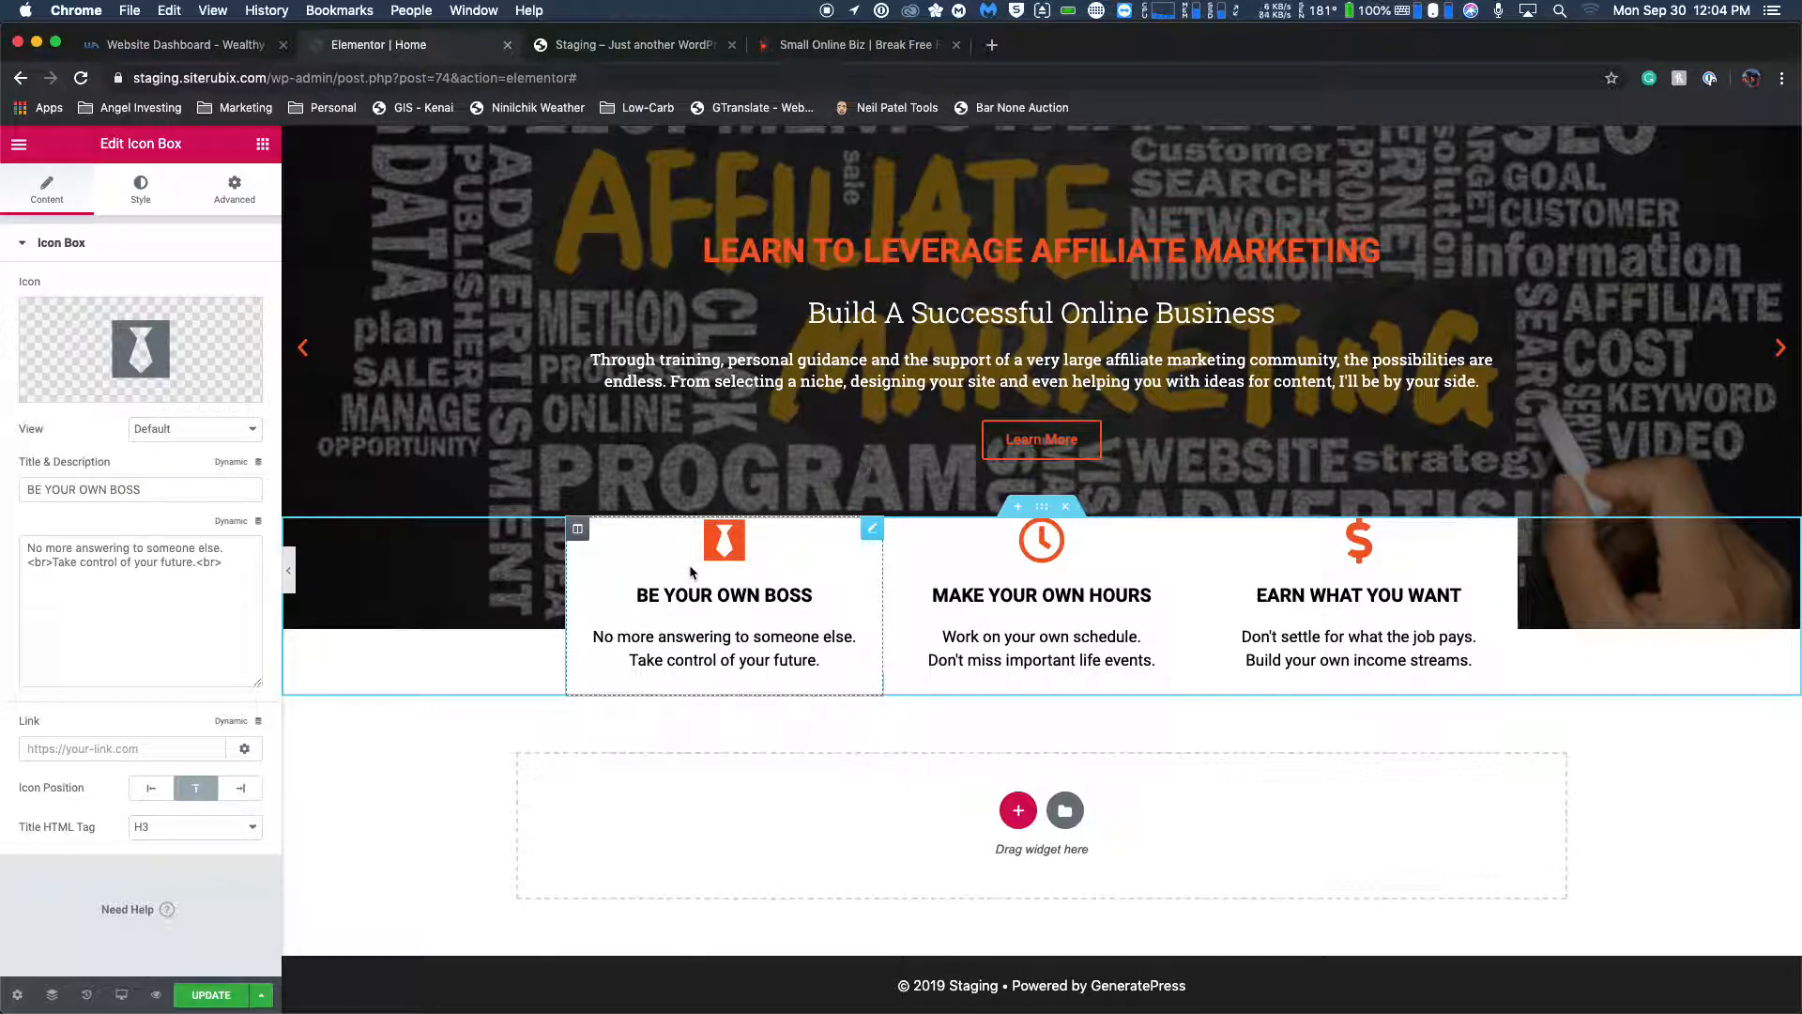
{"action": "left_click", "coordinate": [235, 187]}
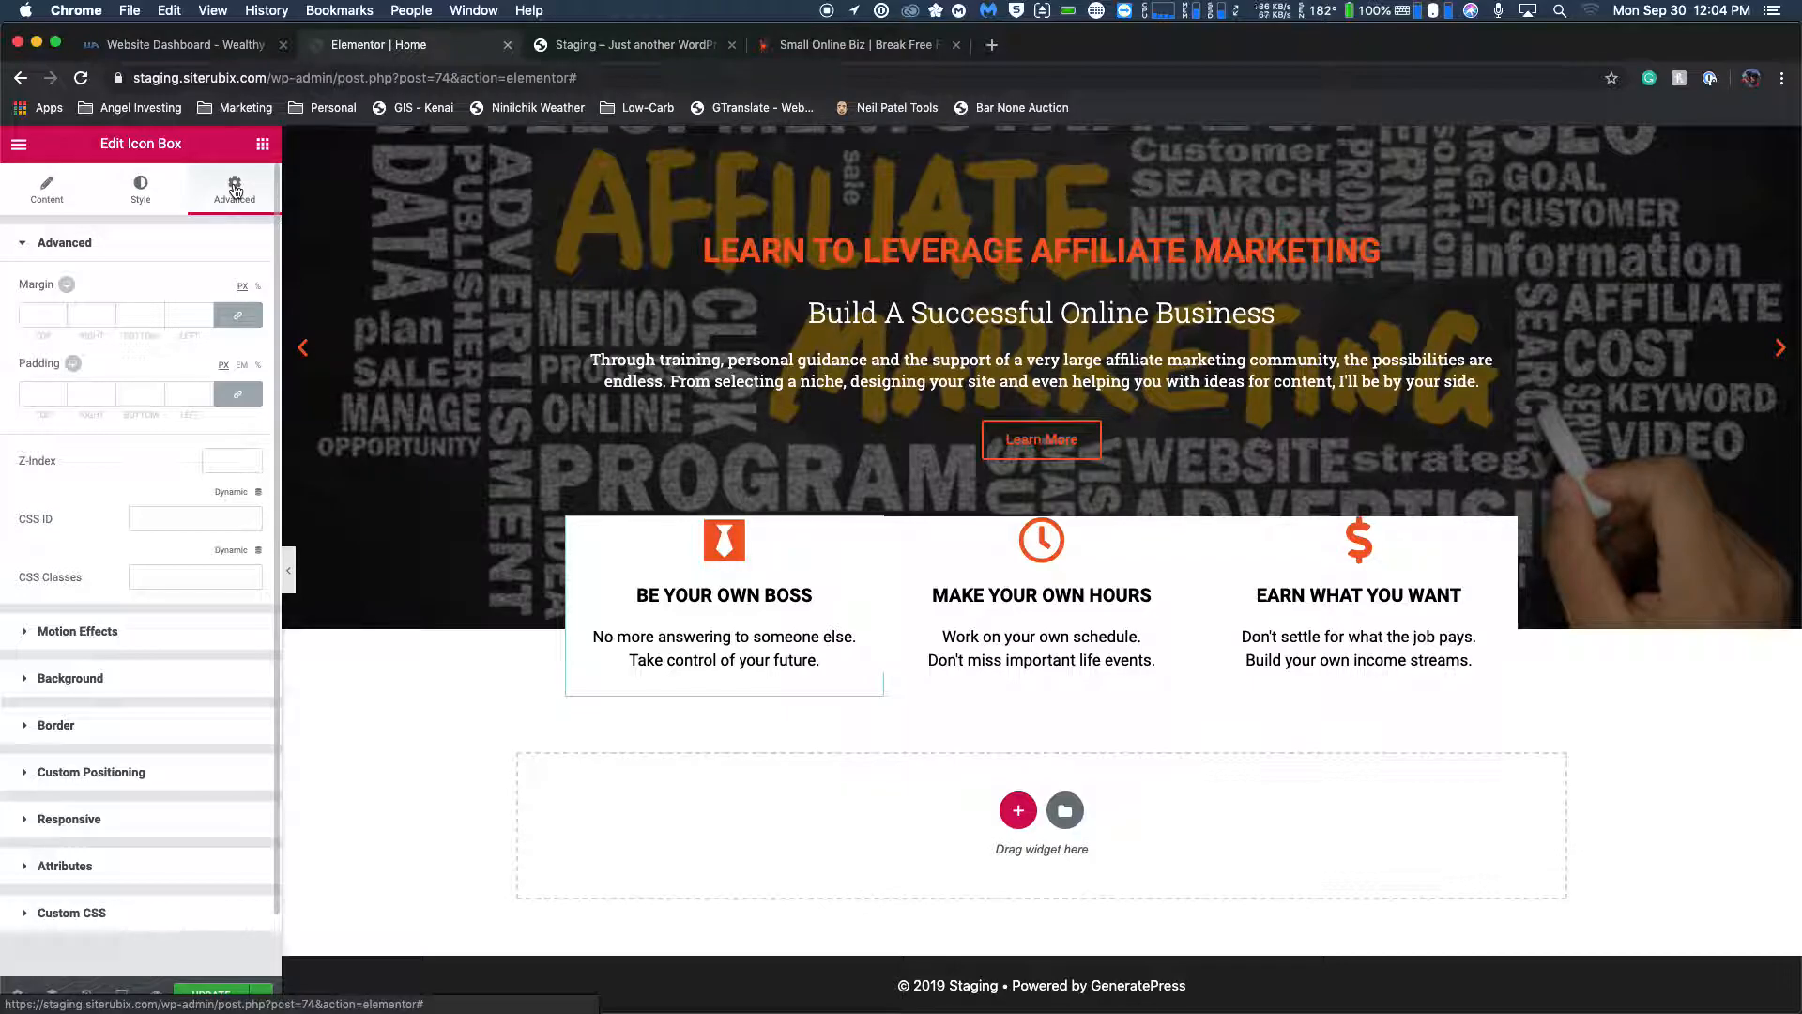
{"action": "left_click", "coordinate": [47, 315]}
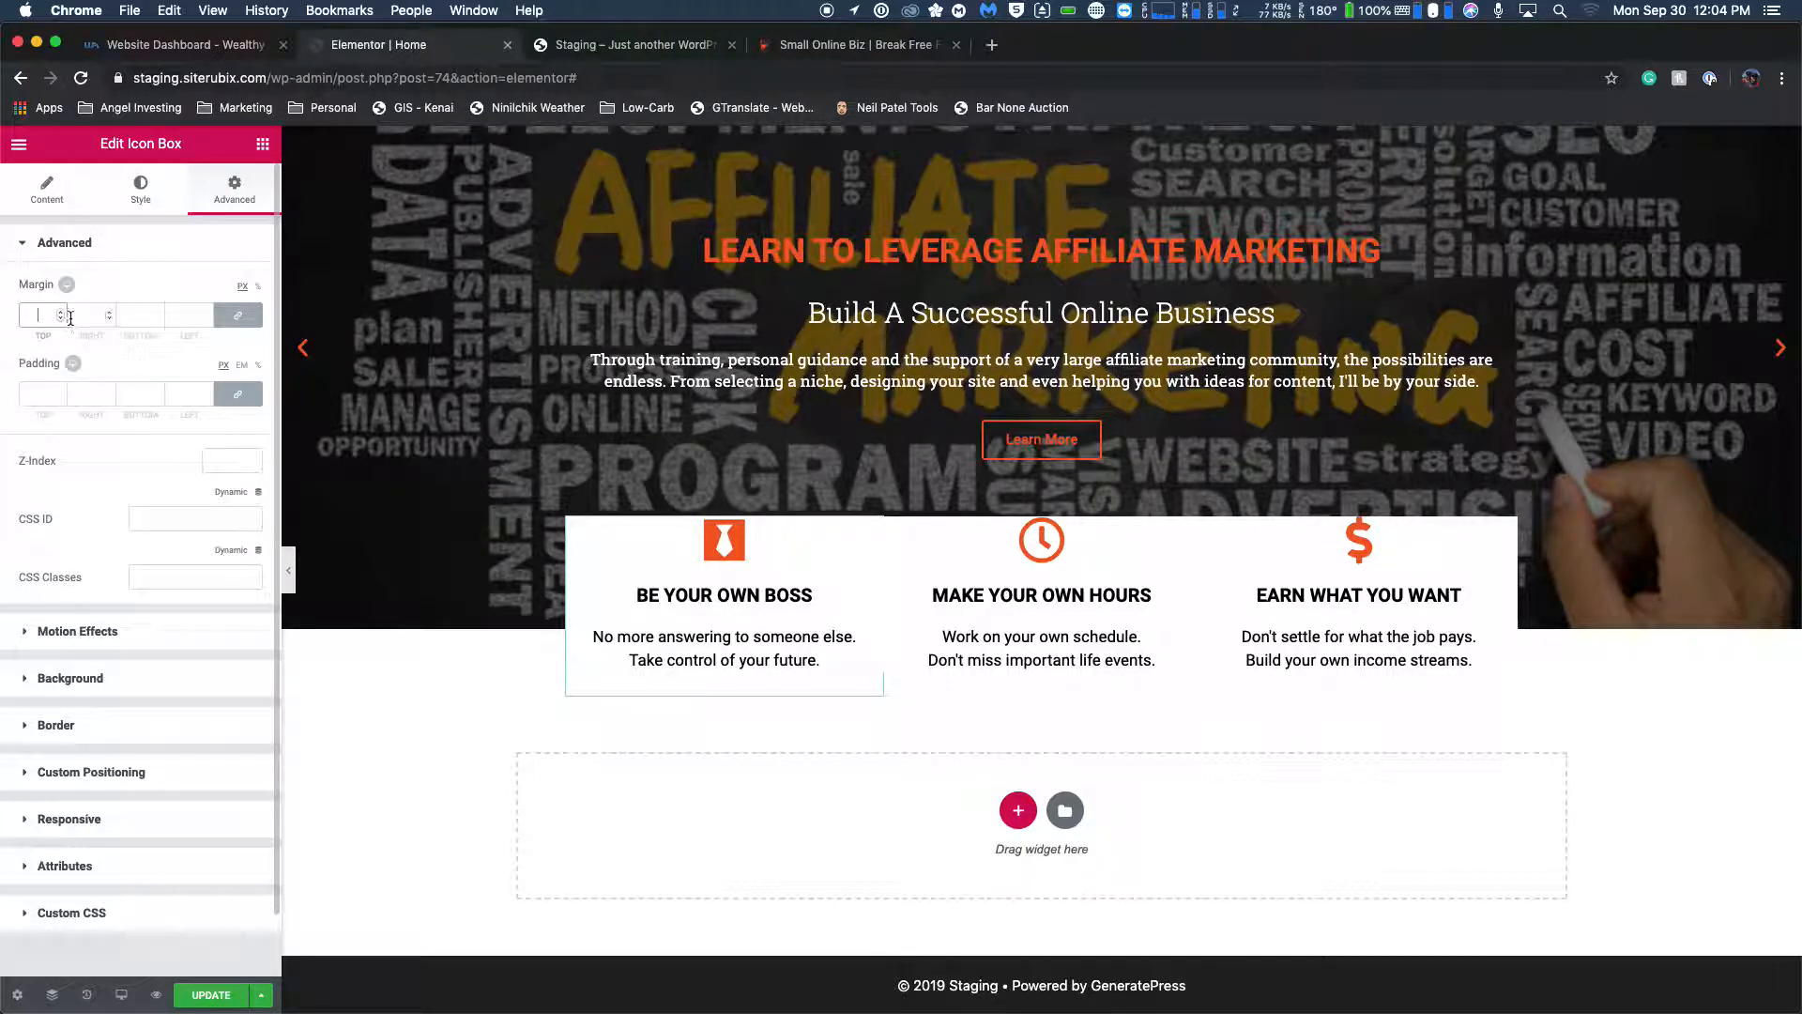
{"action": "type", "text": "4"}
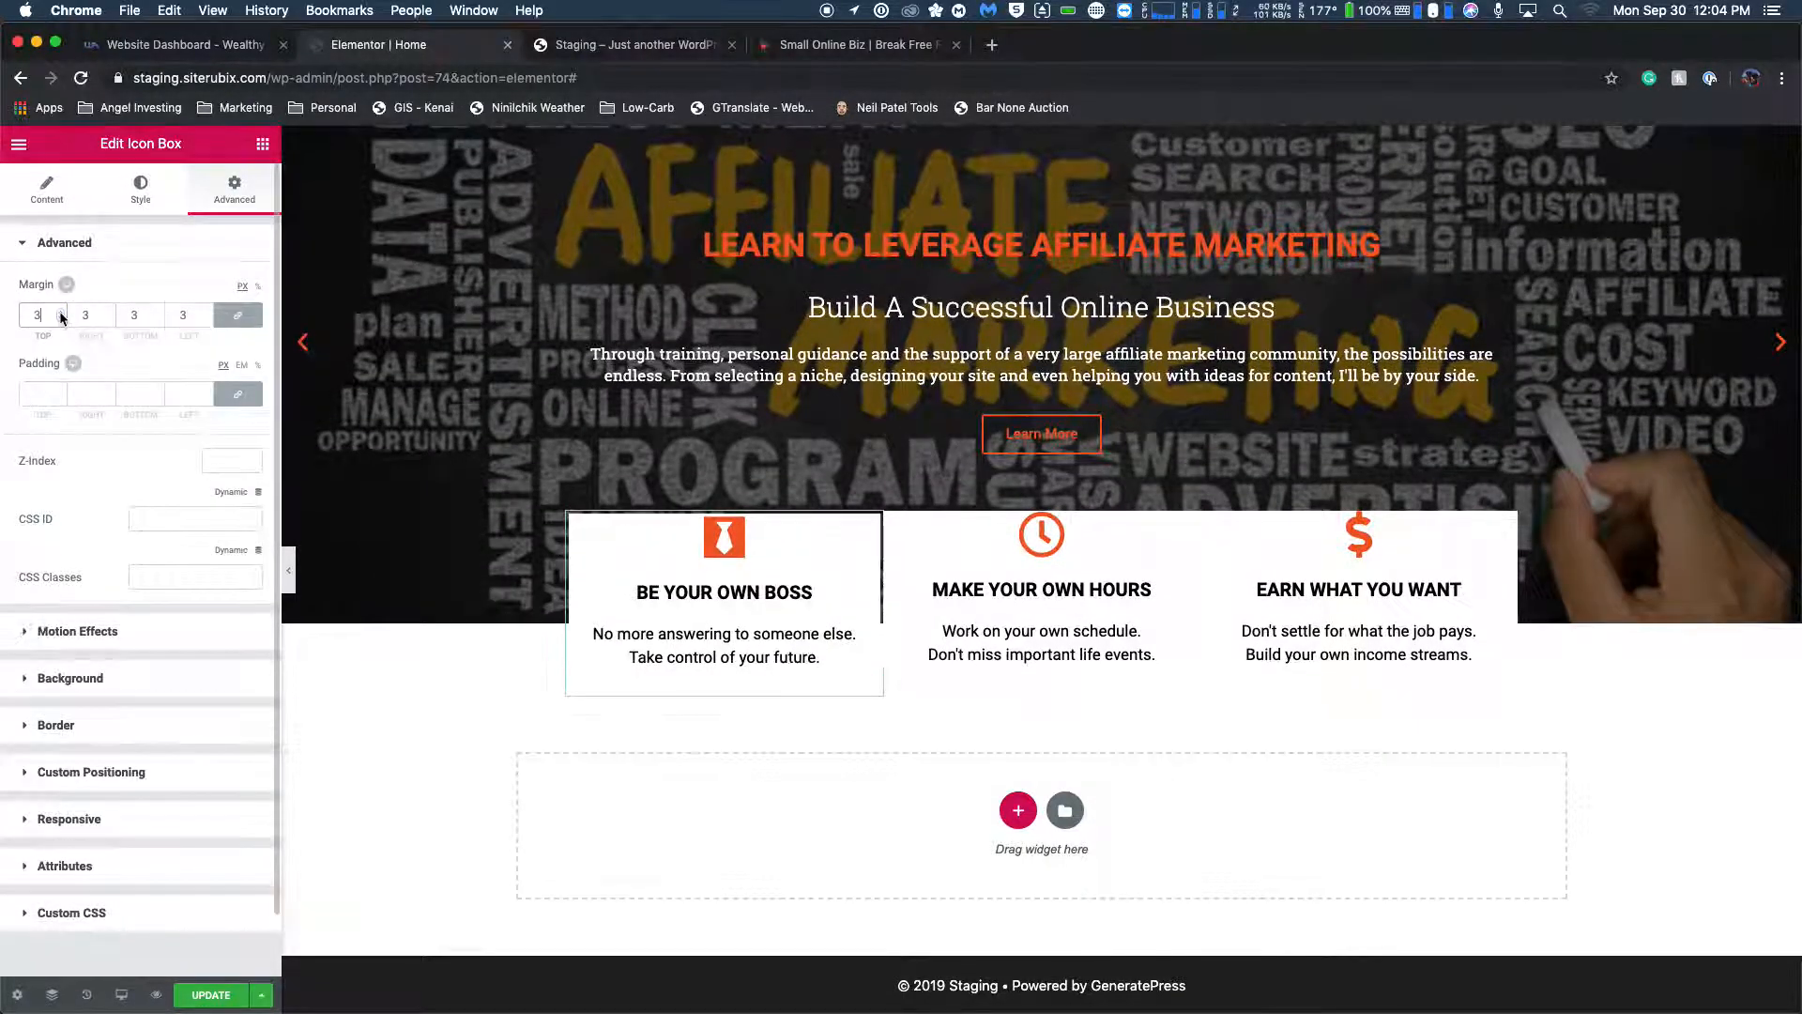
{"action": "left_click", "coordinate": [60, 311]}
{"action": "left_click", "coordinate": [60, 311]}
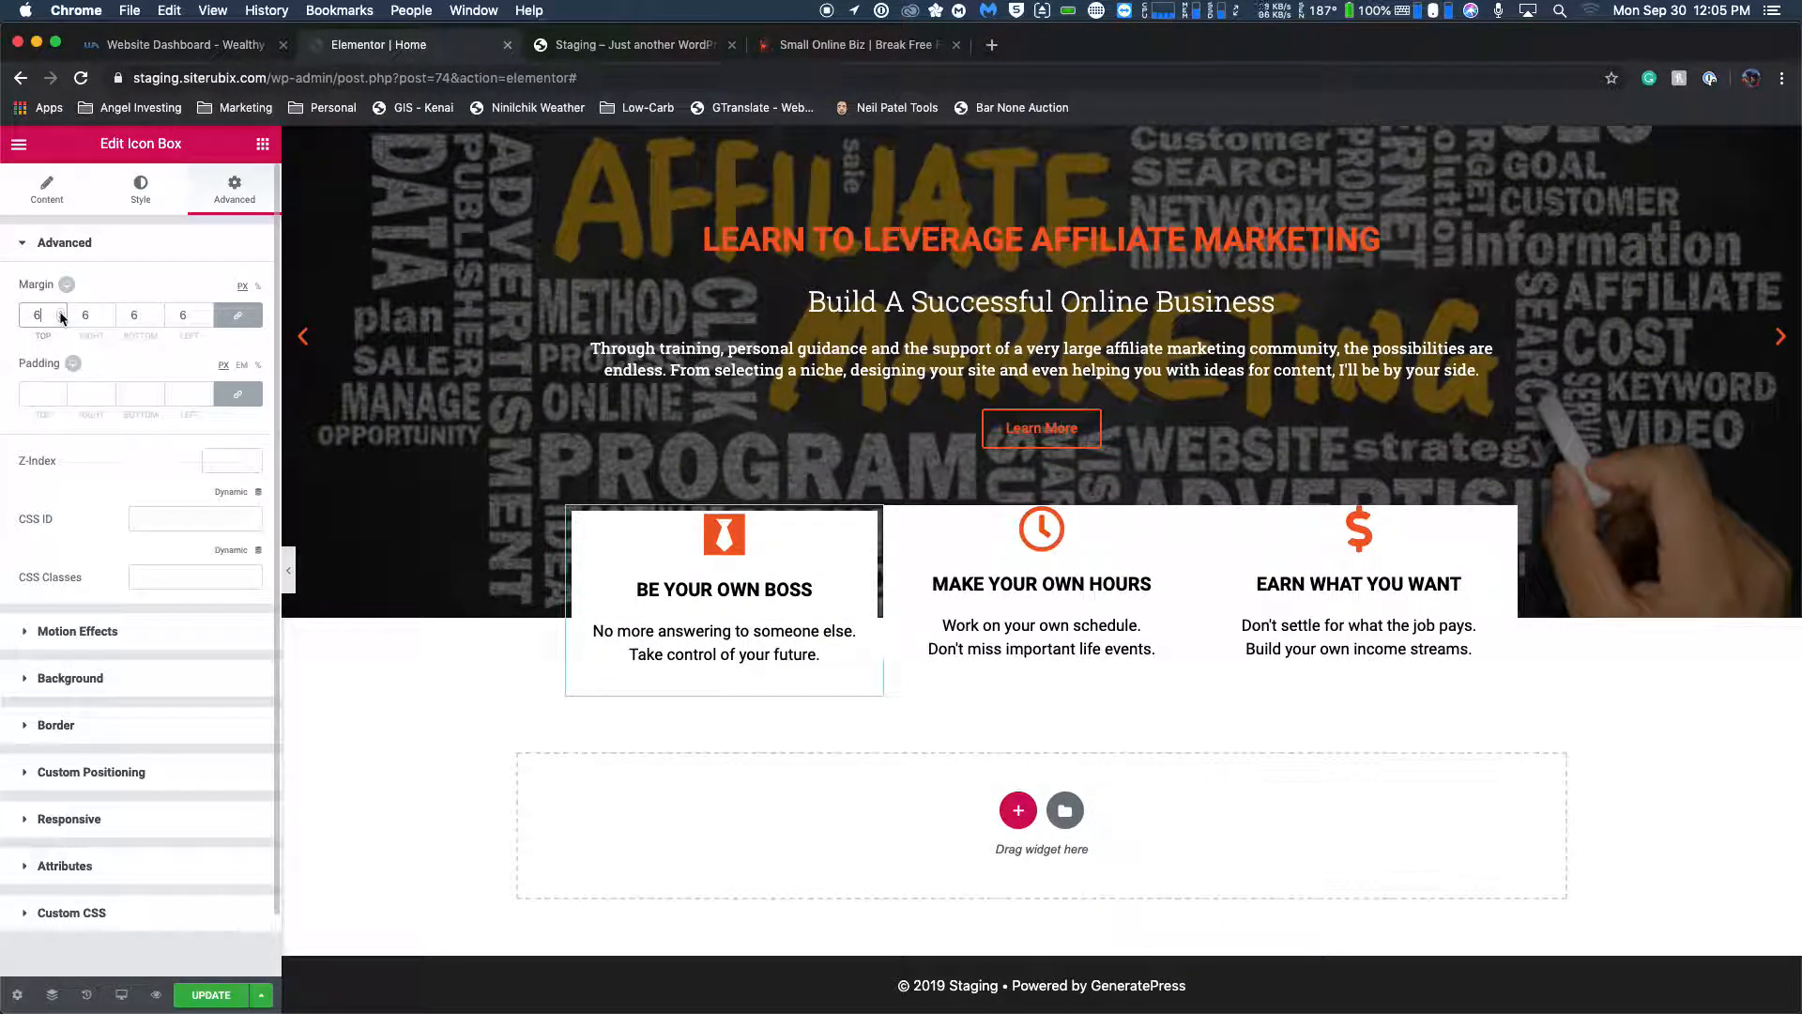
{"action": "left_click", "coordinate": [60, 320]}
{"action": "left_click", "coordinate": [60, 320]}
{"action": "left_click", "coordinate": [60, 320]}
{"action": "left_click", "coordinate": [60, 320]}
{"action": "left_click", "coordinate": [60, 321]}
{"action": "left_click", "coordinate": [60, 320]}
Set the BE YOUR OWN BOSS icon box's padding to 10 px on all sides and remove the trailing line break from its description.
{"action": "left_click", "coordinate": [60, 389]}
{"action": "left_click", "coordinate": [60, 390]}
{"action": "left_click", "coordinate": [61, 390]}
{"action": "left_click", "coordinate": [60, 390]}
{"action": "left_click", "coordinate": [60, 390]}
{"action": "left_click", "coordinate": [60, 390]}
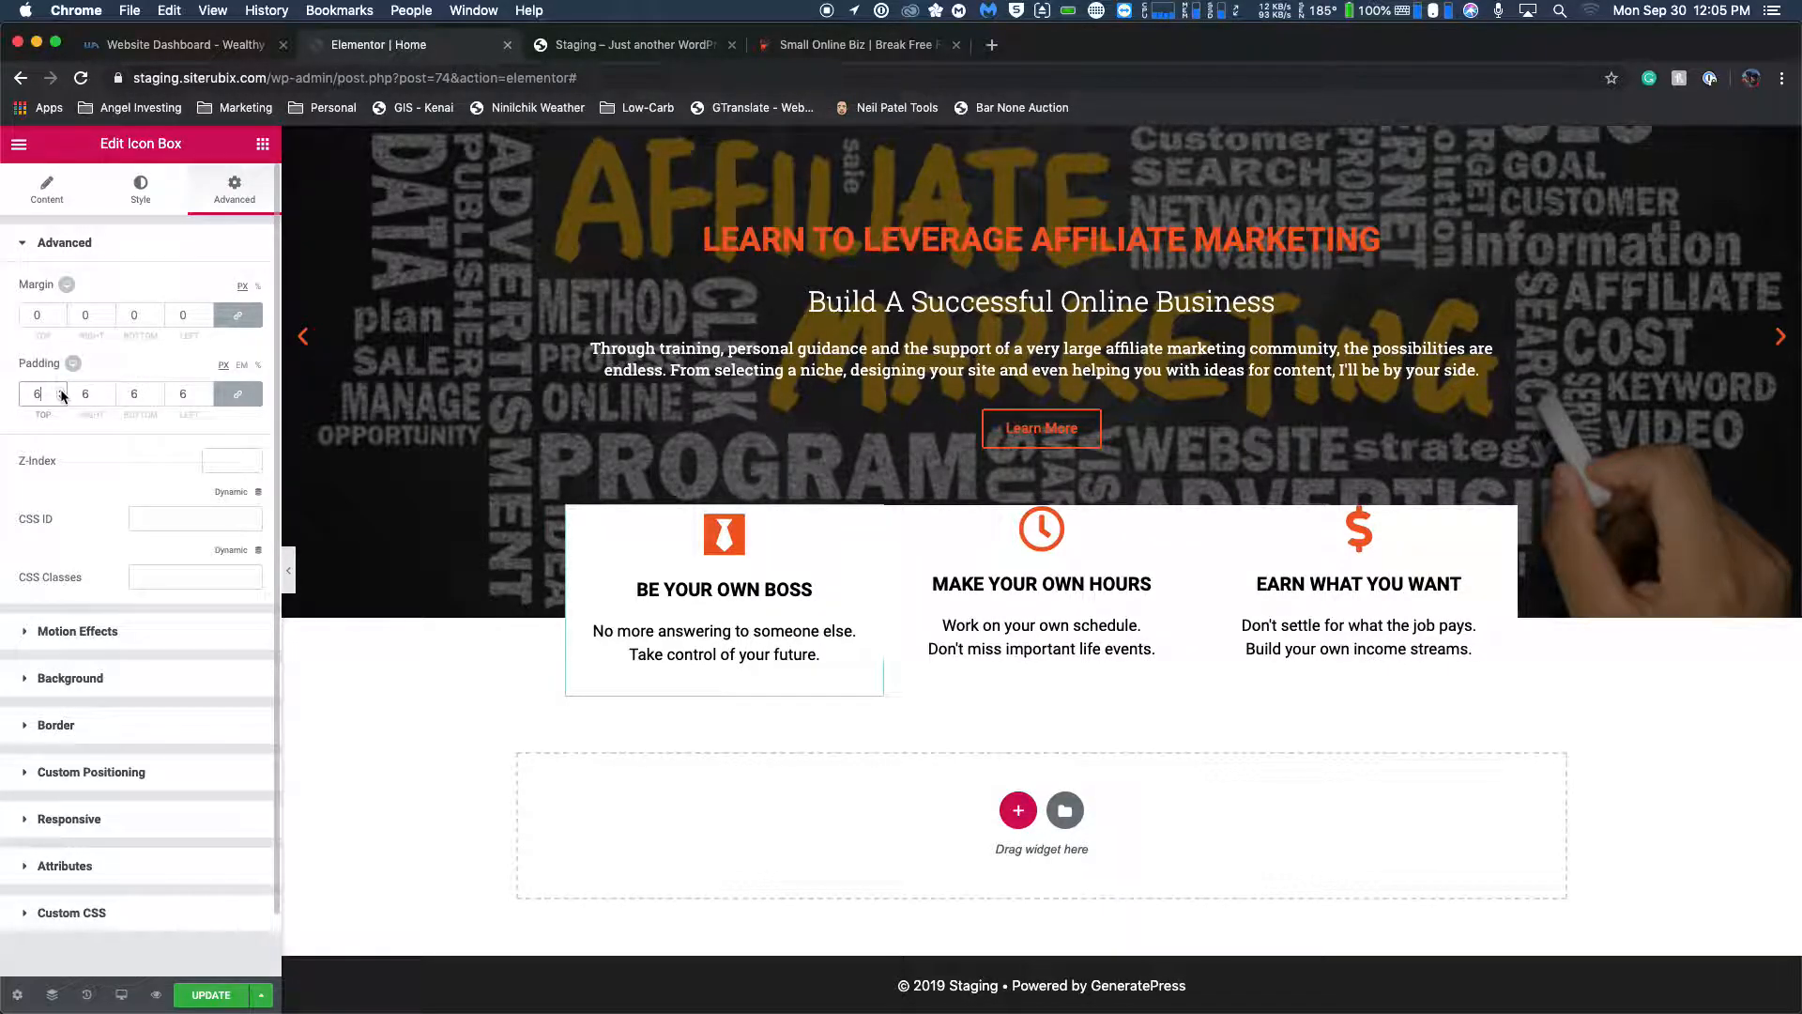
{"action": "left_click", "coordinate": [60, 390]}
{"action": "left_click", "coordinate": [60, 390]}
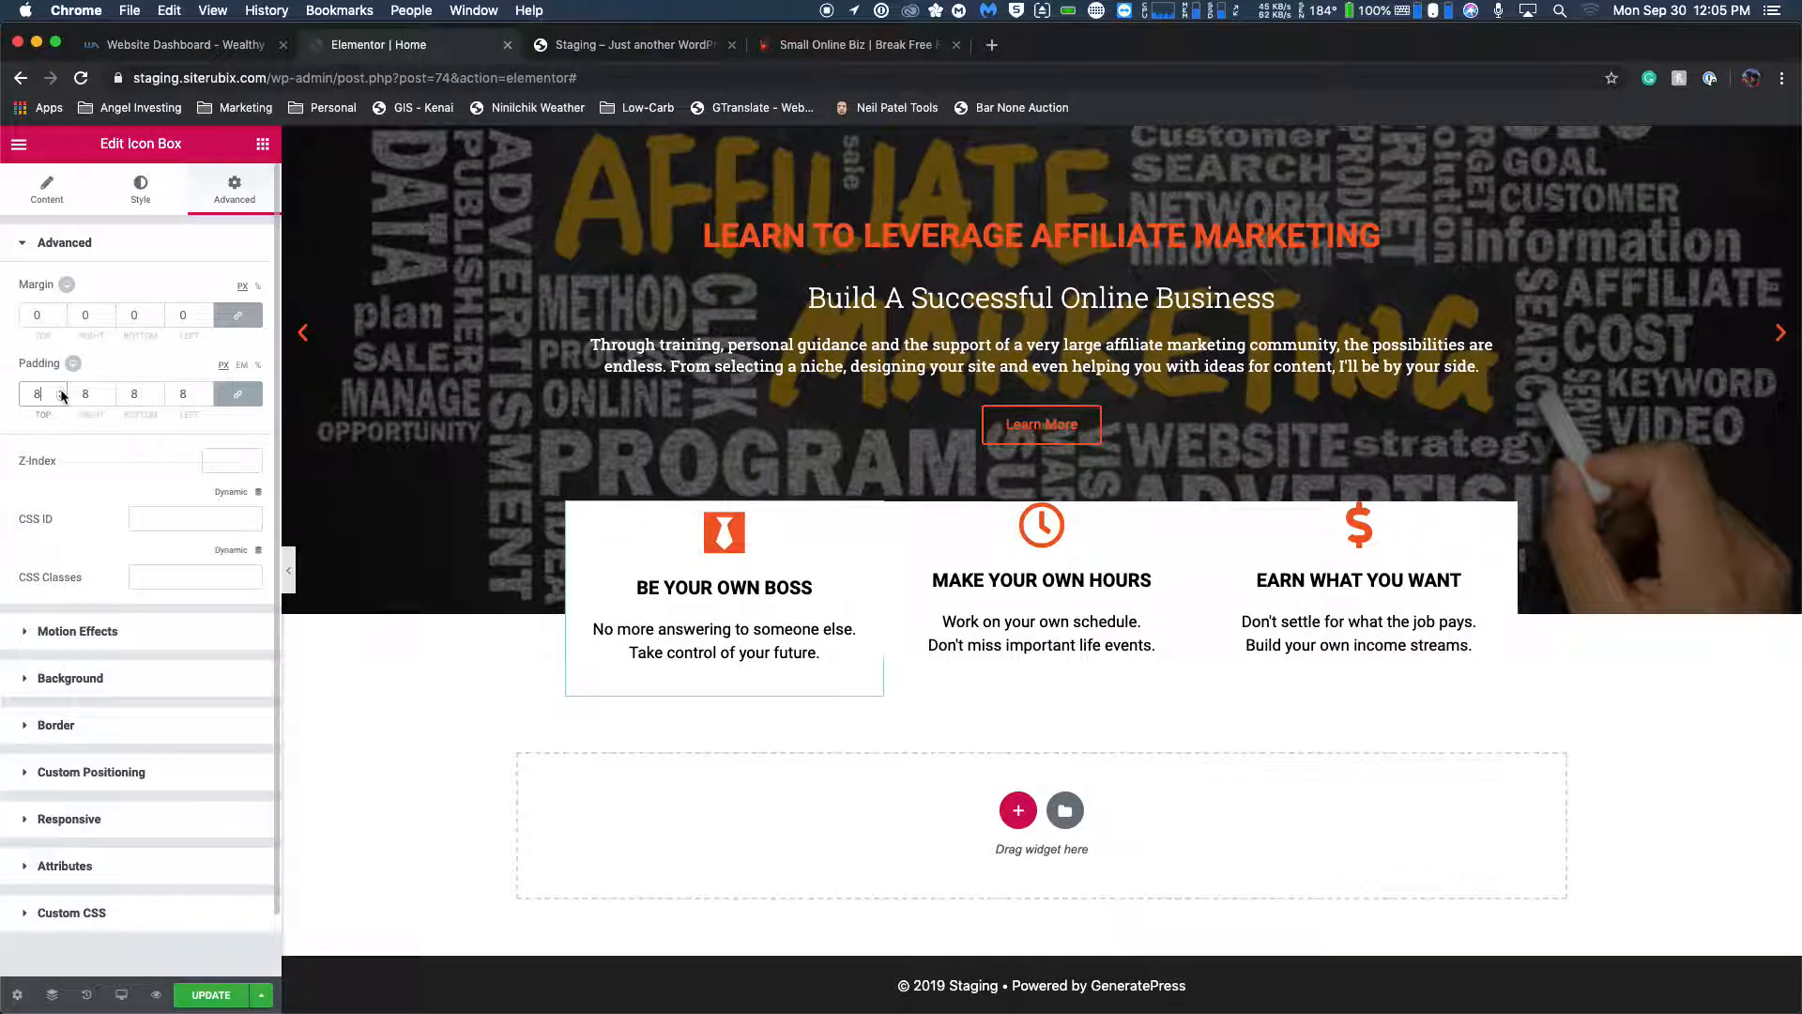
{"action": "left_click", "coordinate": [60, 390]}
{"action": "left_click", "coordinate": [60, 391]}
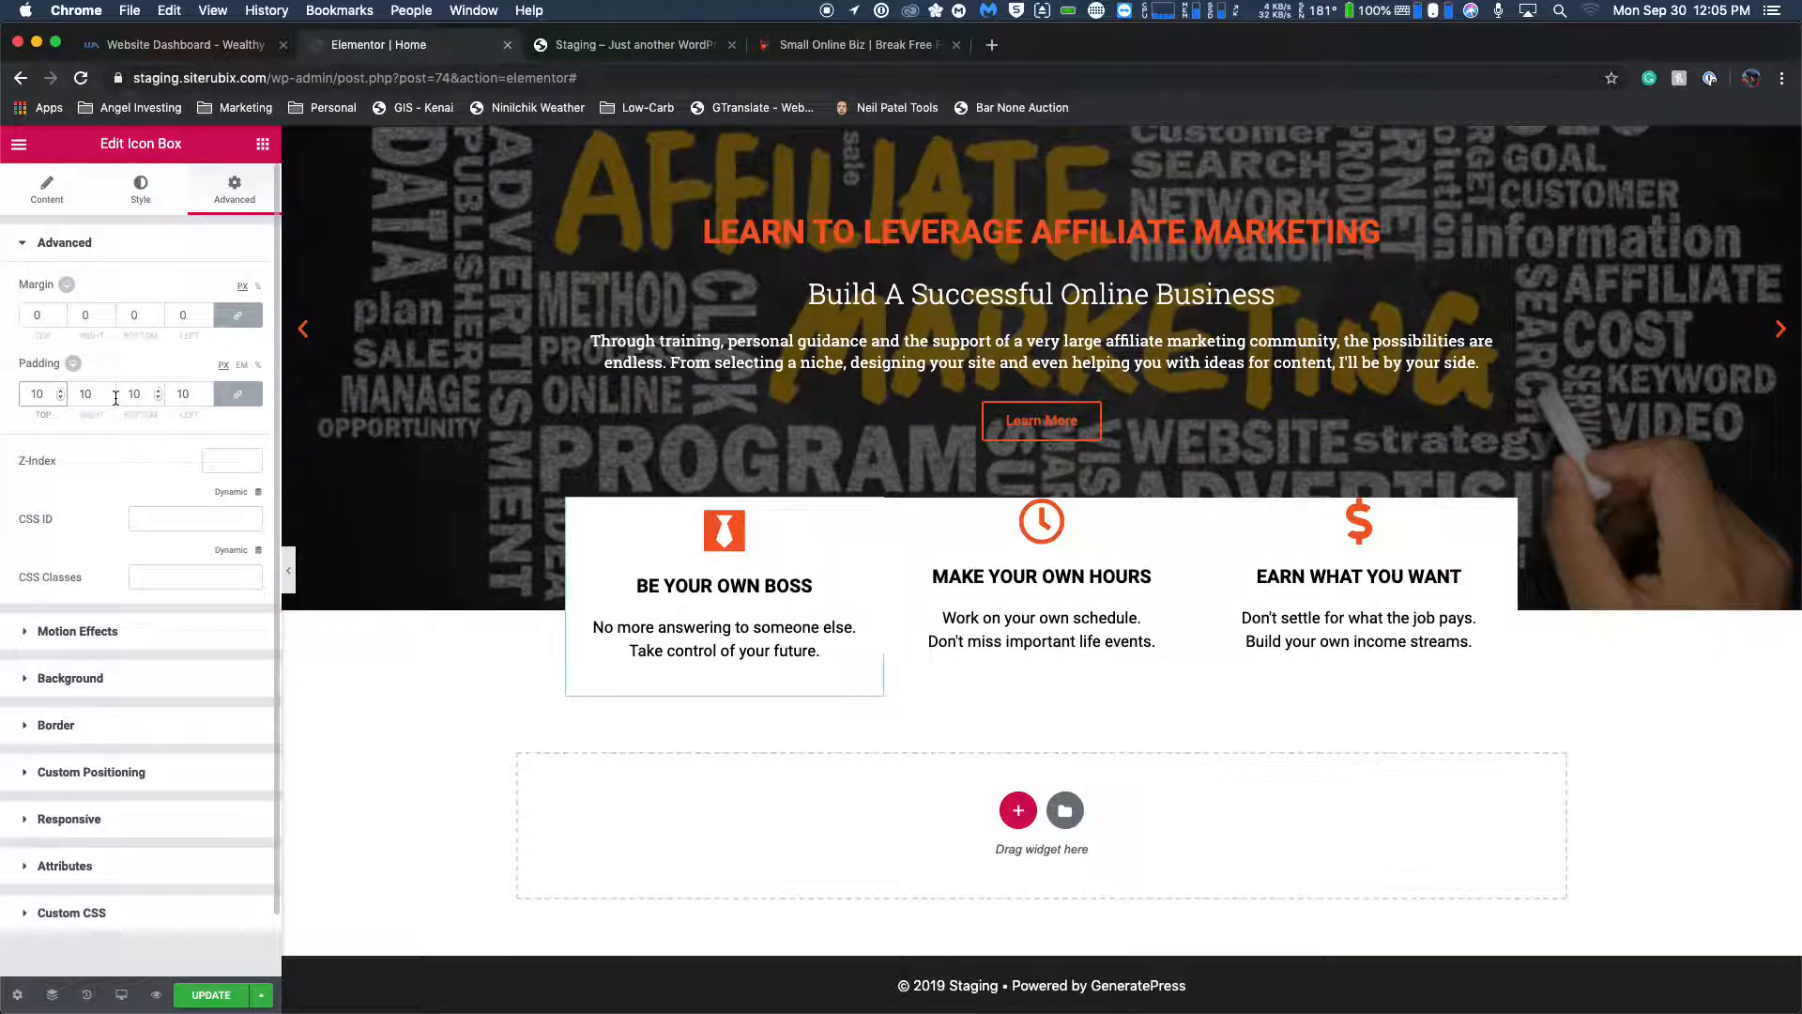
{"action": "left_click", "coordinate": [754, 676]}
{"action": "key", "text": "BackSpace"}
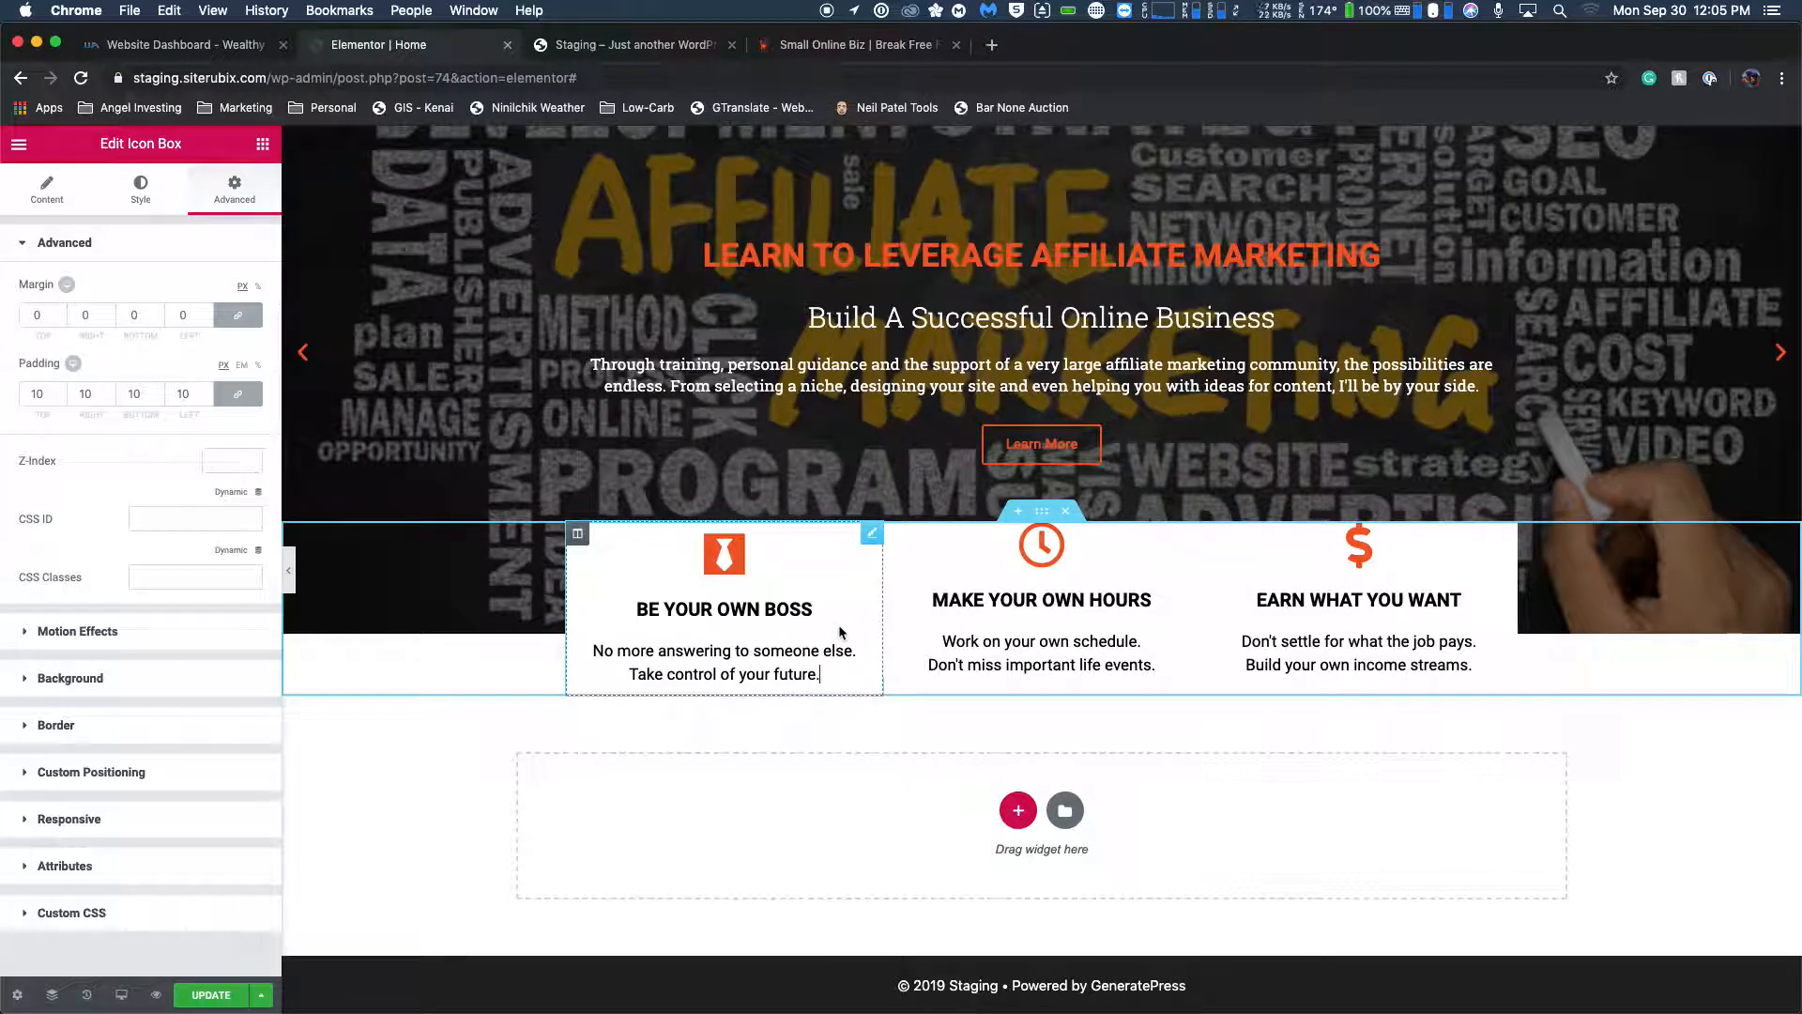
Set the MAKE YOUR OWN HOURS icon box's padding to 10 px on all sides.
{"action": "left_click", "coordinate": [1010, 568]}
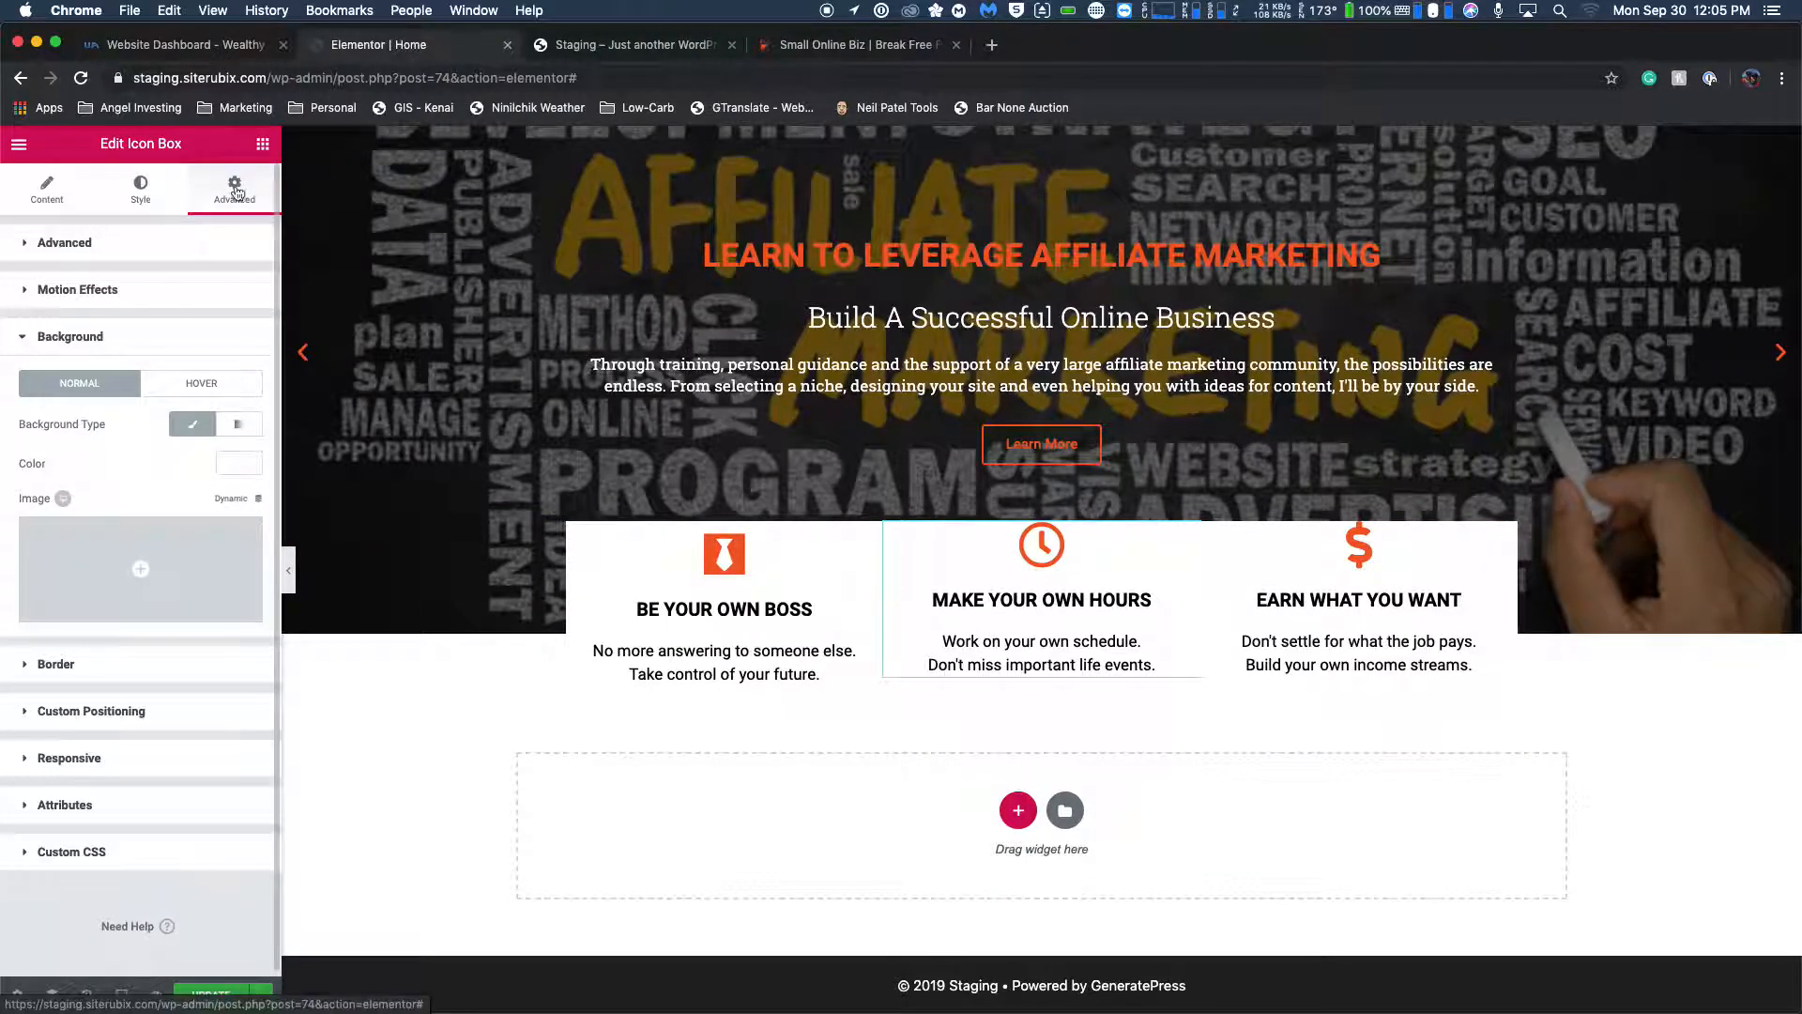
{"action": "left_click", "coordinate": [23, 338]}
{"action": "left_click", "coordinate": [21, 244]}
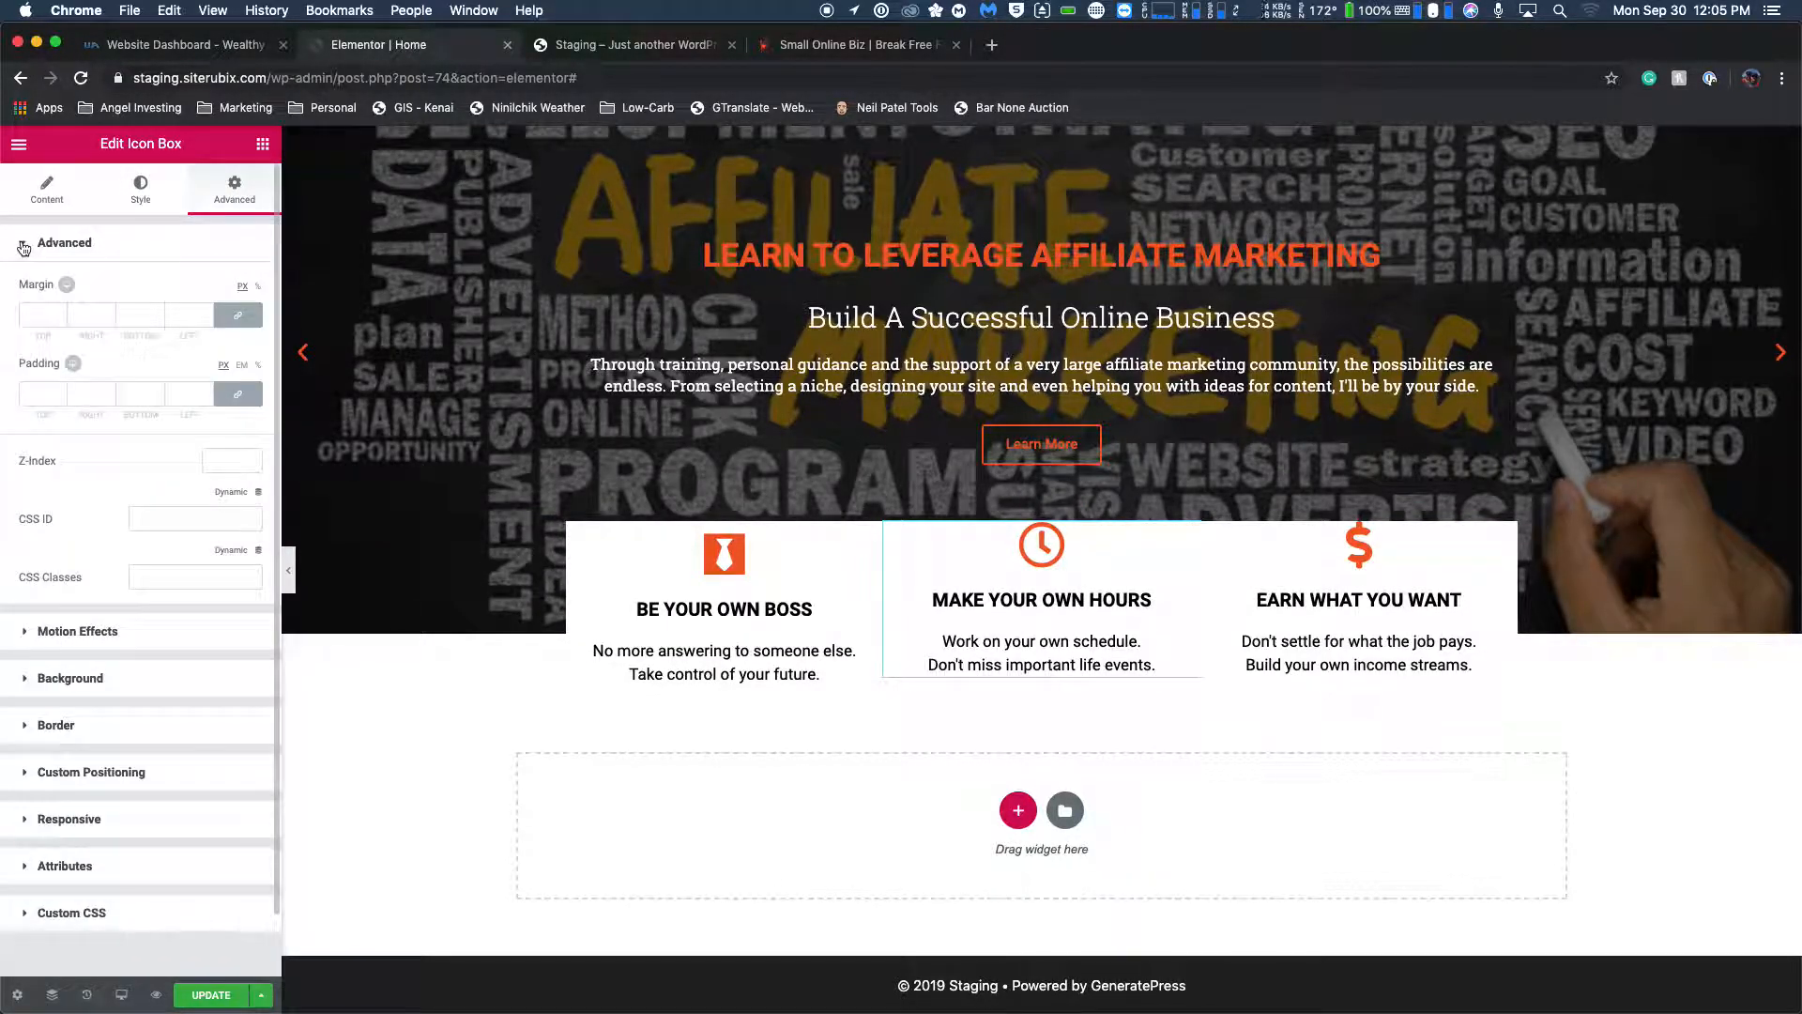
{"action": "left_click", "coordinate": [40, 394]}
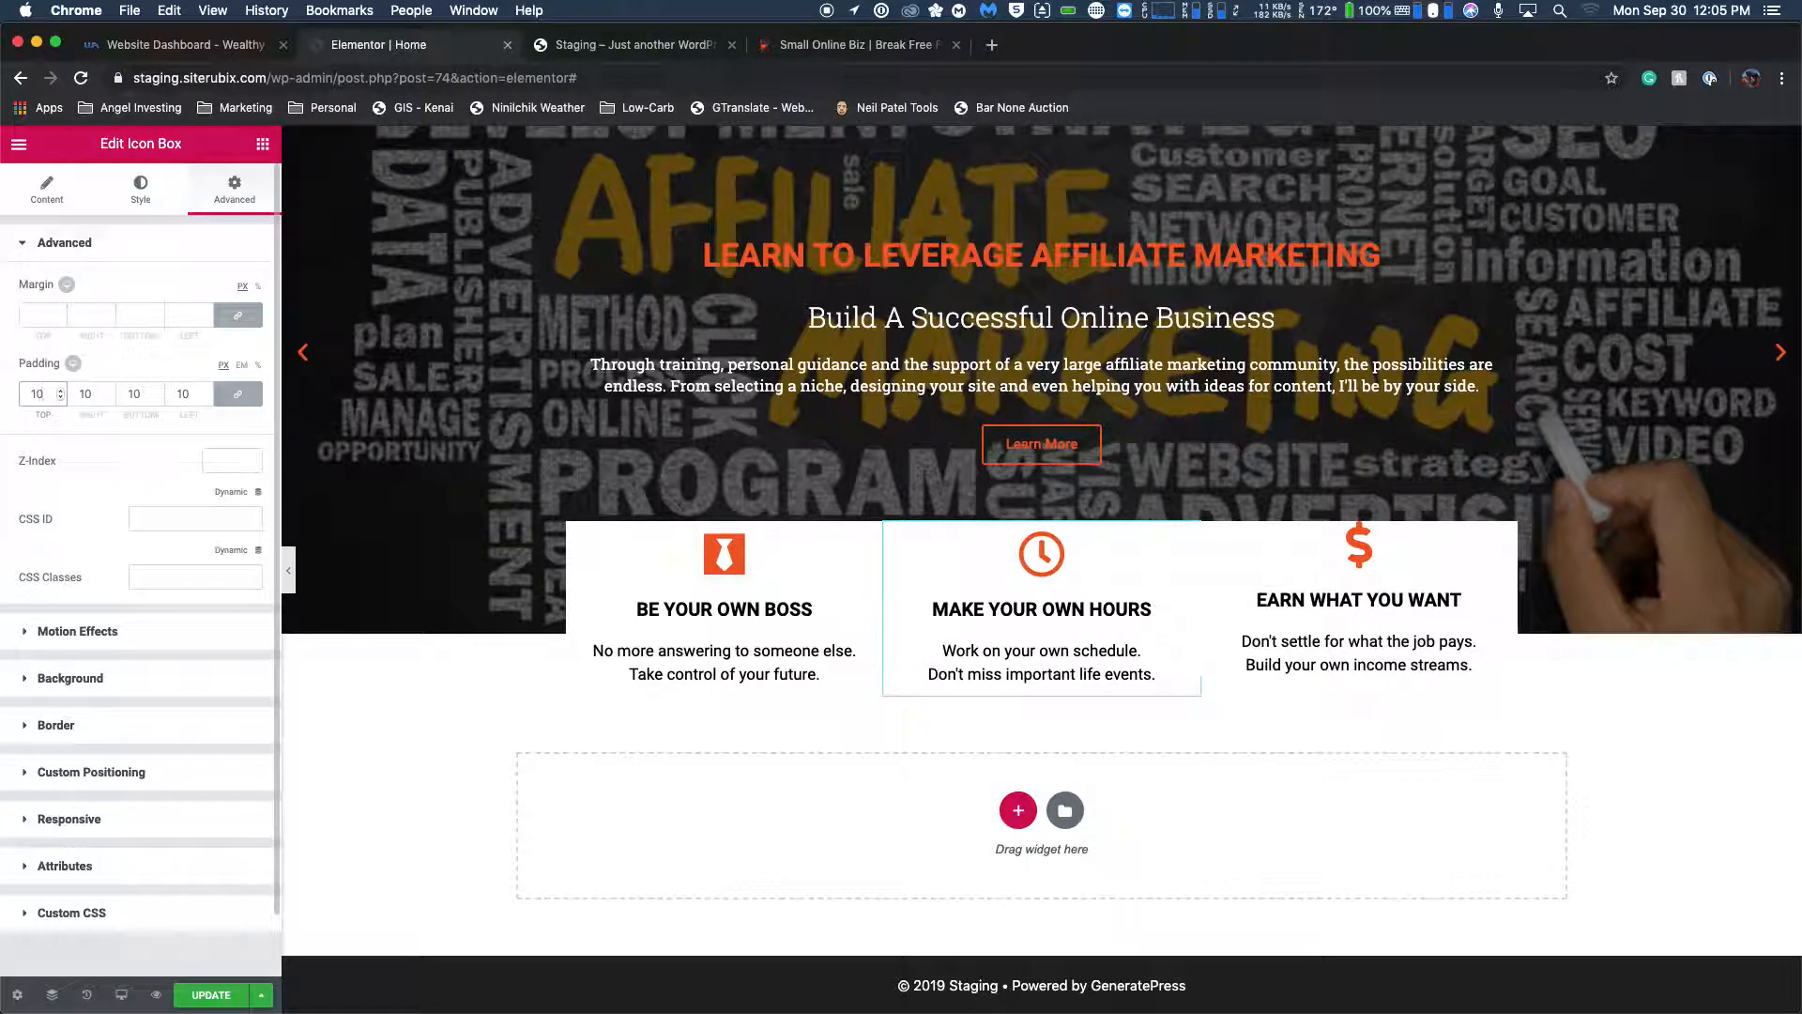
Set the EARN WHAT YOU WANT icon box's padding to 10 px on all sides.
{"action": "left_click", "coordinate": [1320, 549]}
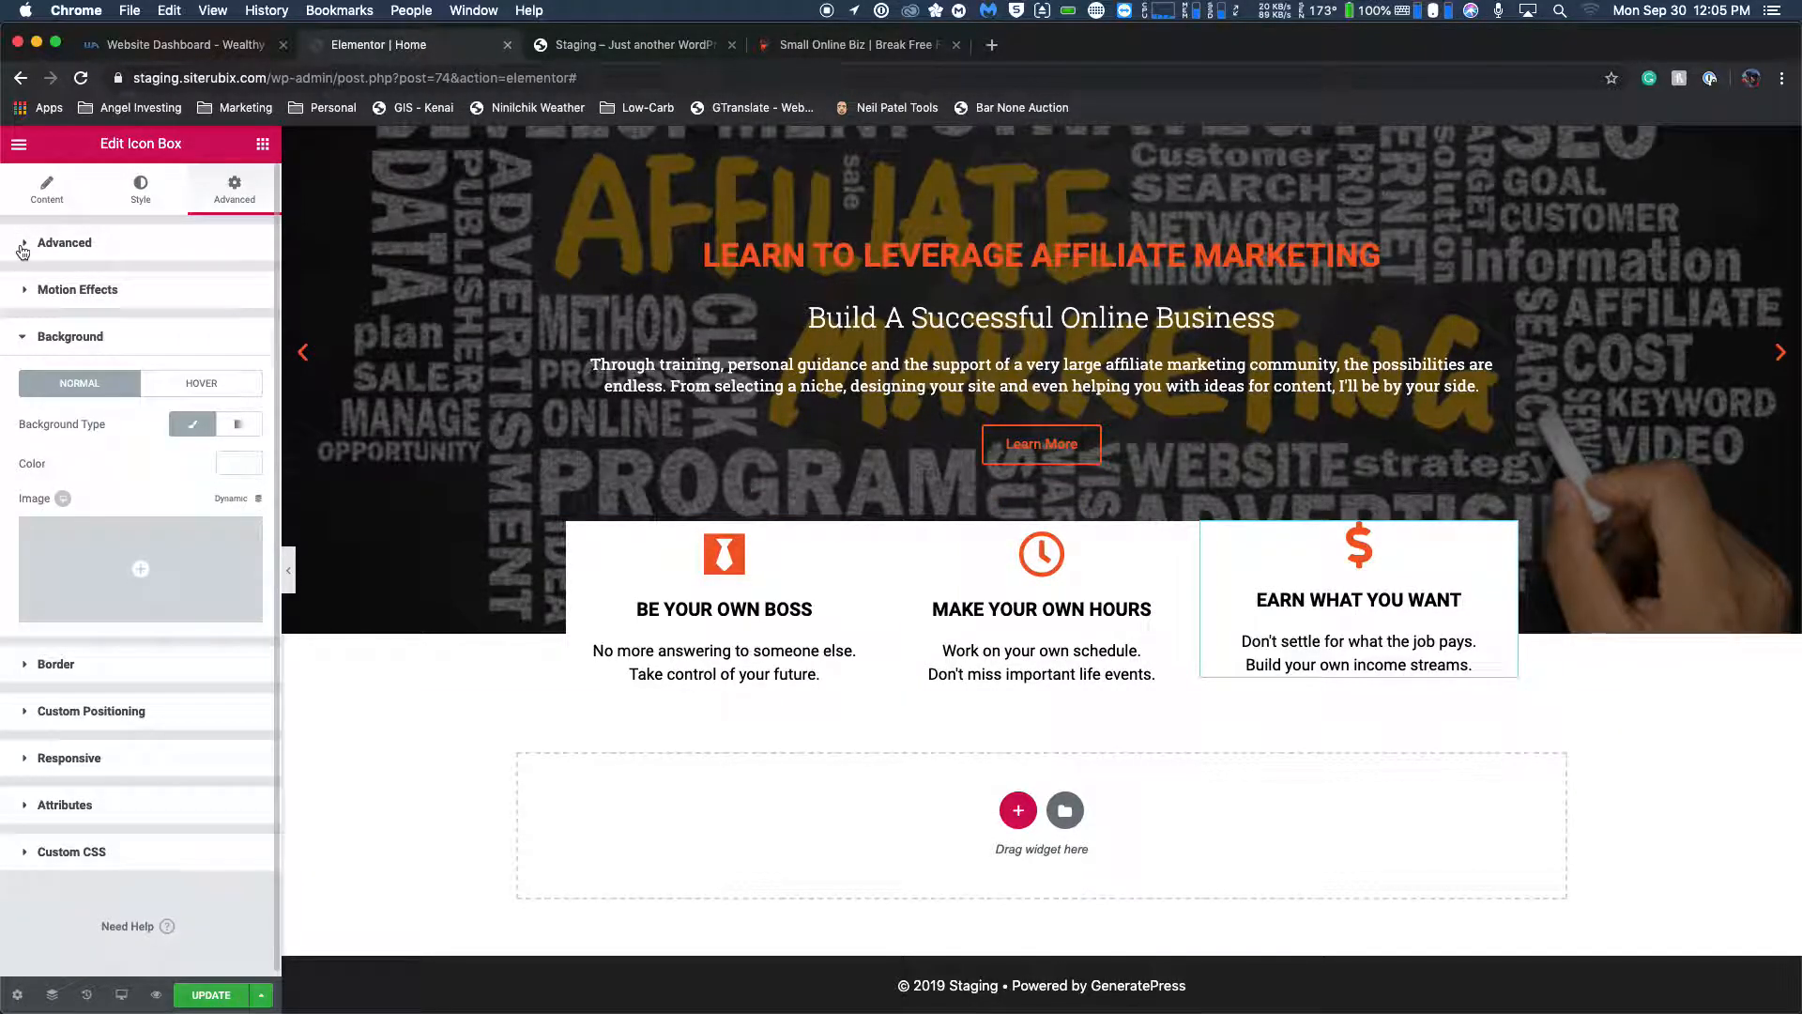
{"action": "left_click", "coordinate": [23, 246]}
{"action": "left_click", "coordinate": [35, 388]}
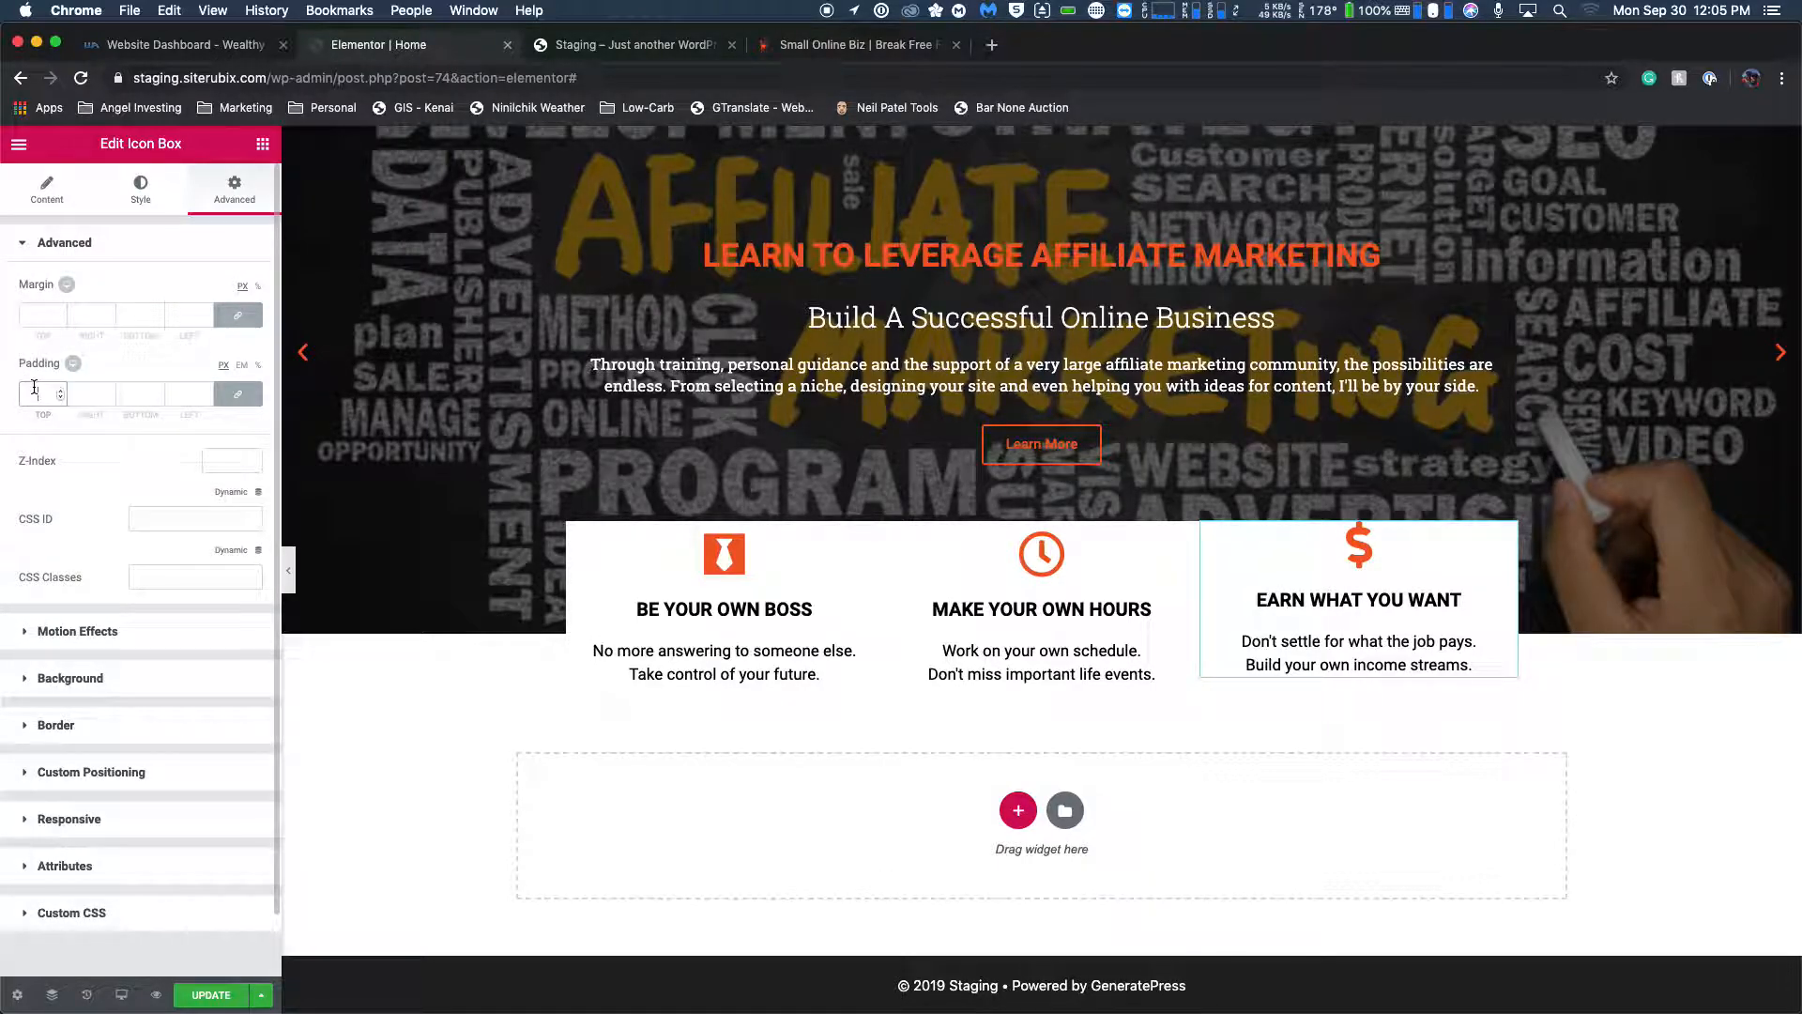
{"action": "type", "text": "10"}
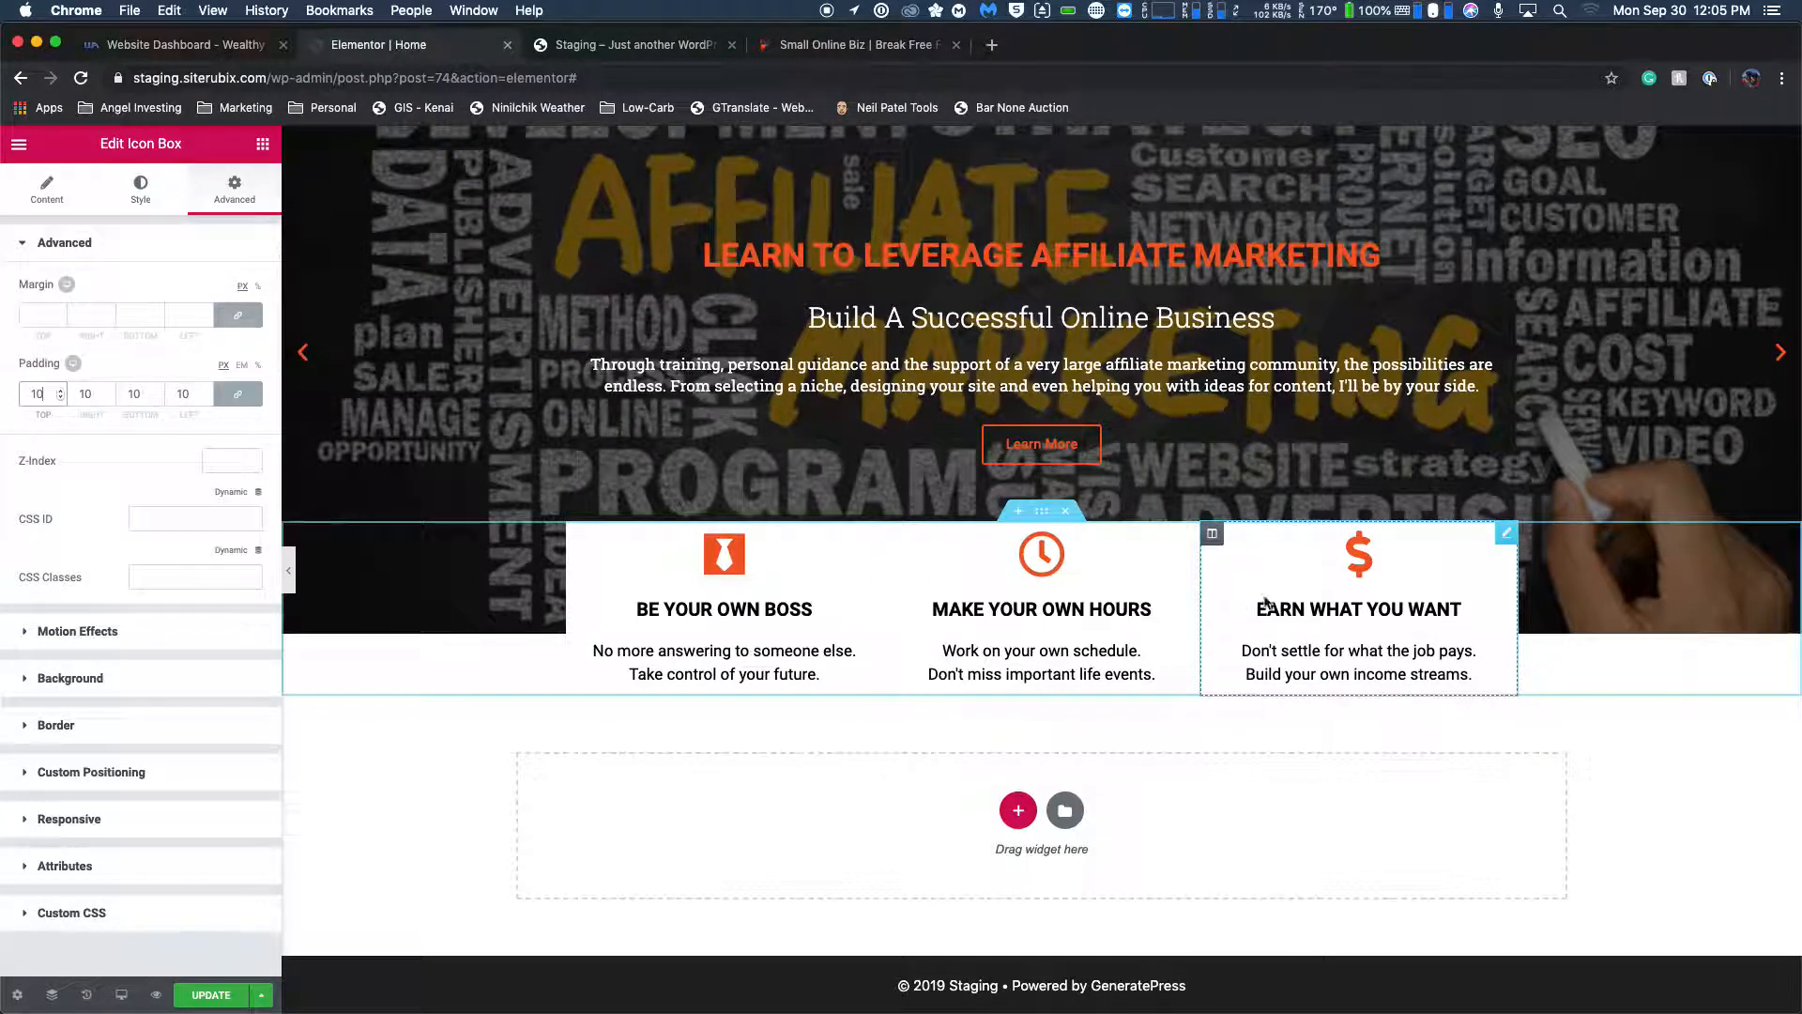
Compare the padded icon boxes and the area around them with the live Small Online Biz homepage.
{"action": "left_click", "coordinate": [845, 47]}
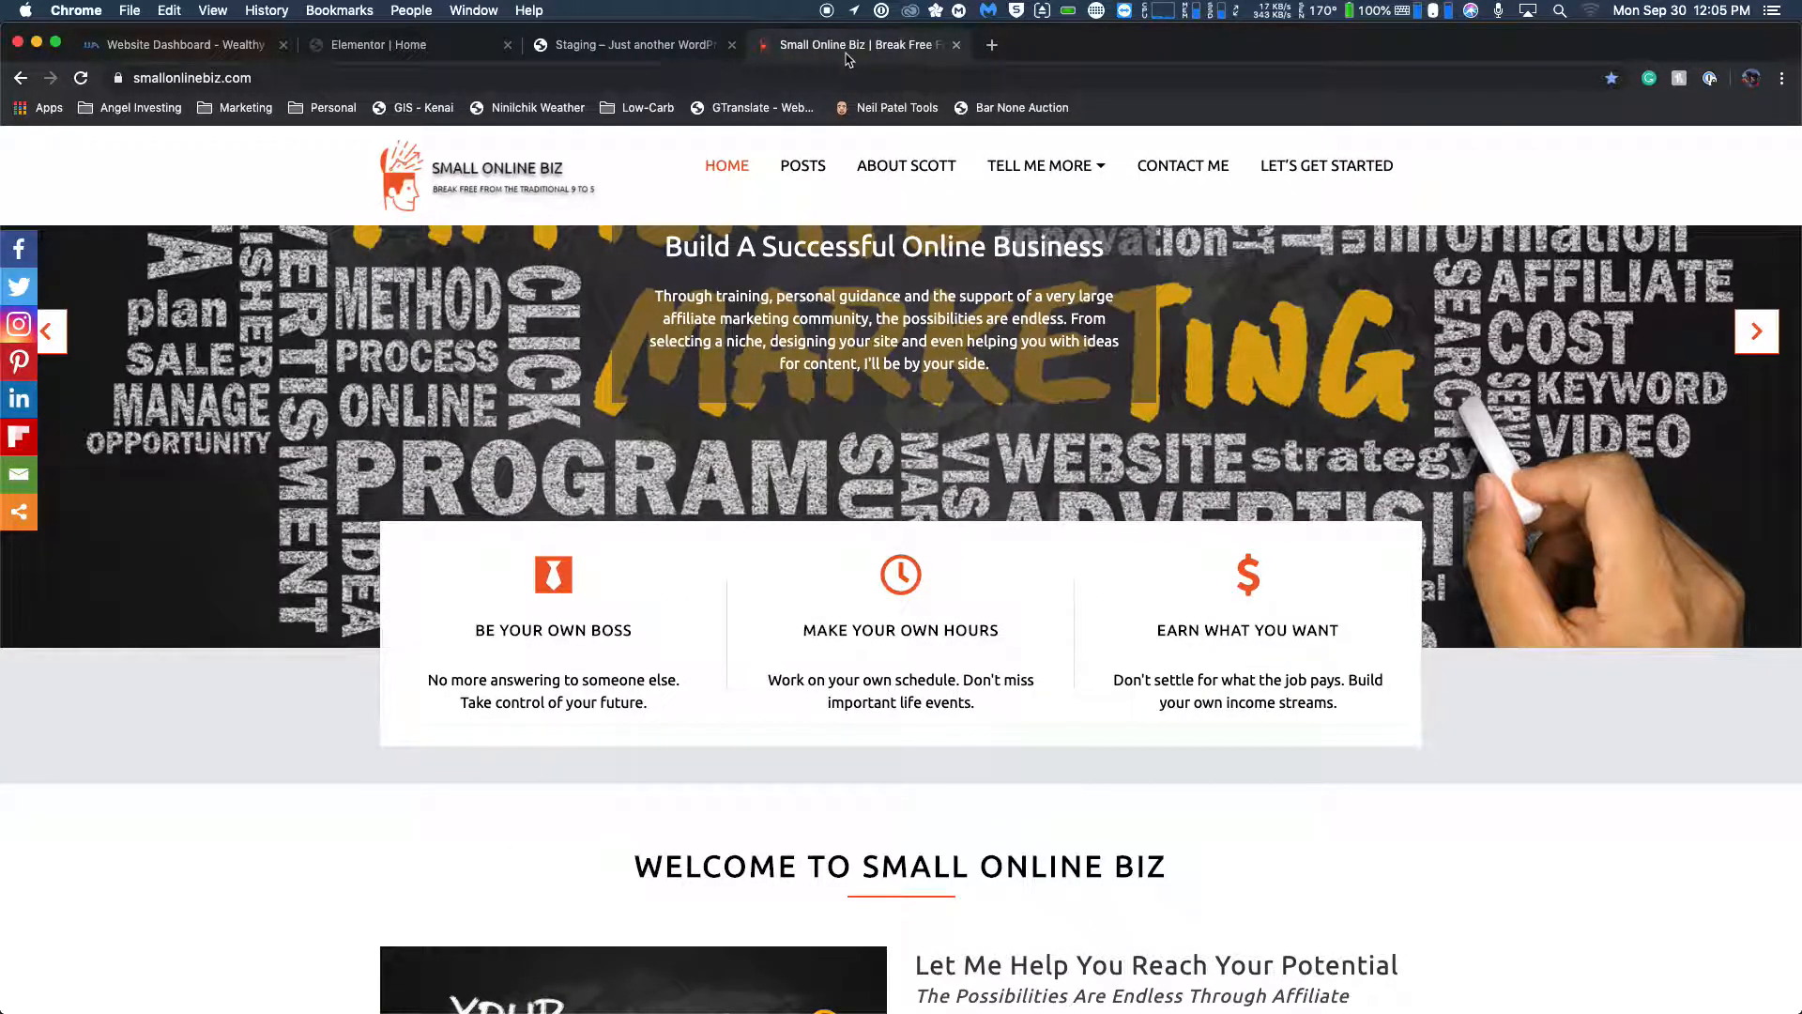
{"action": "left_click", "coordinate": [637, 49]}
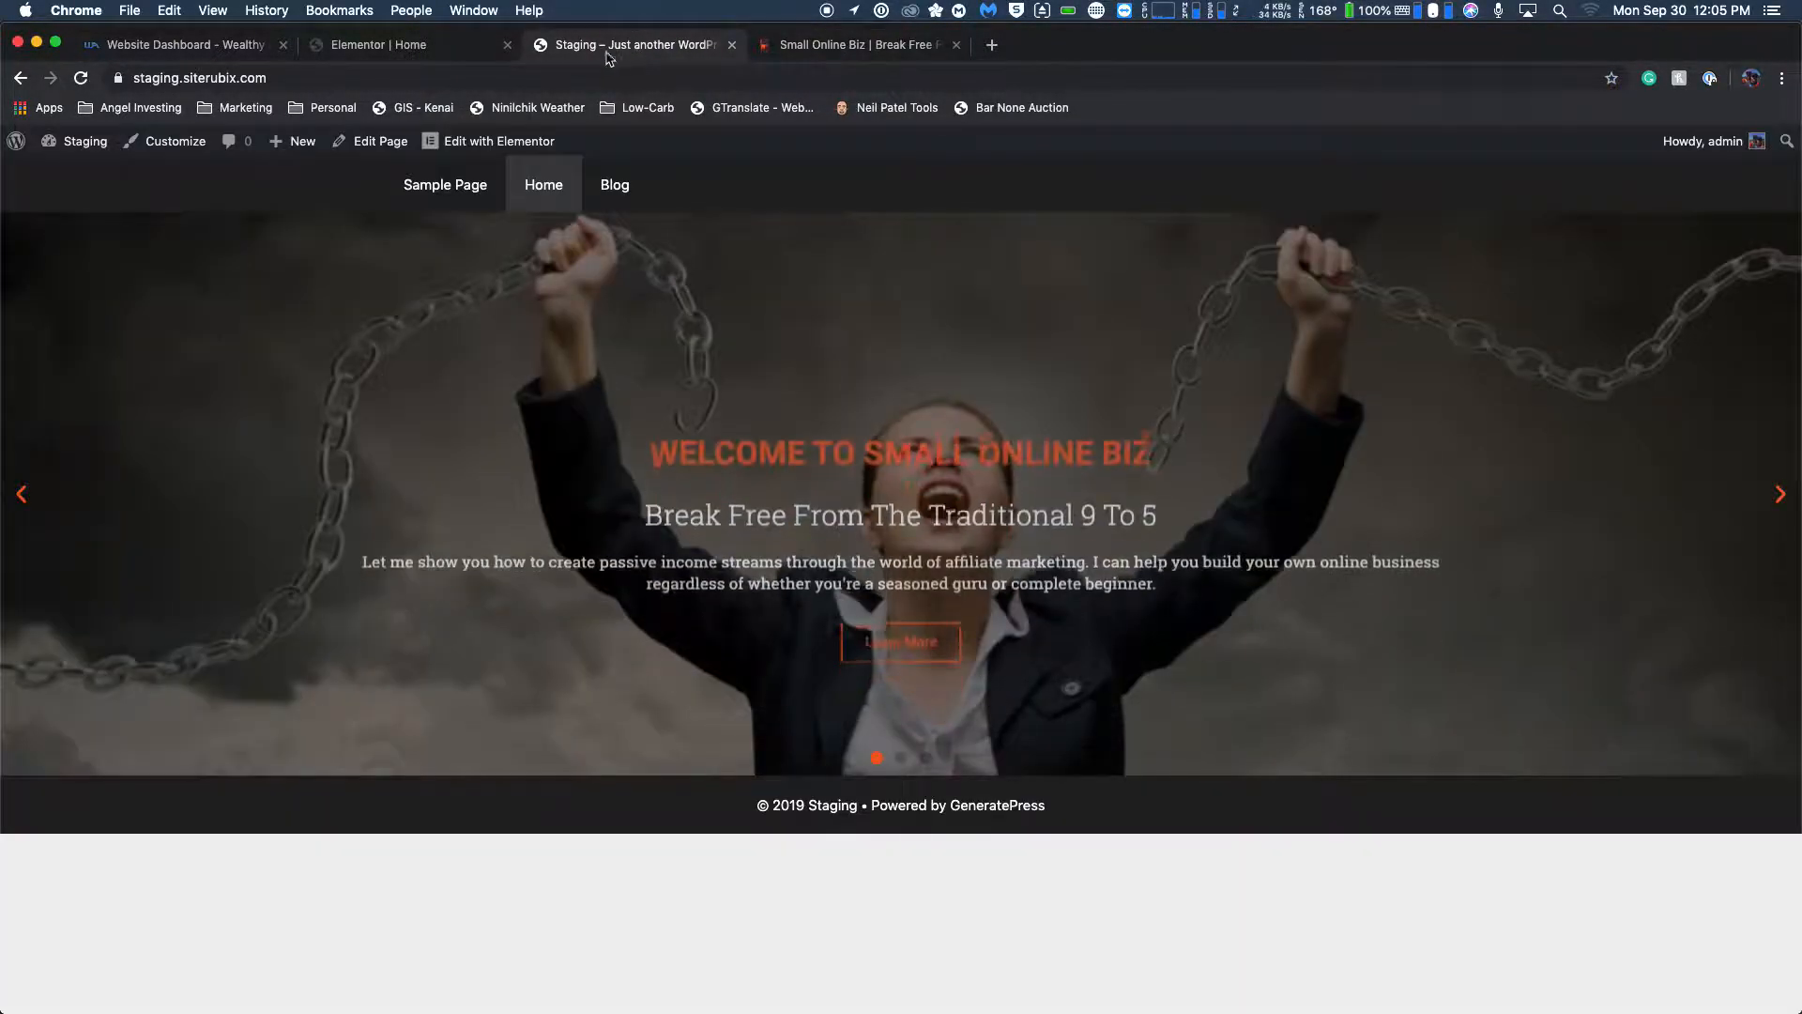
{"action": "left_click", "coordinate": [379, 47]}
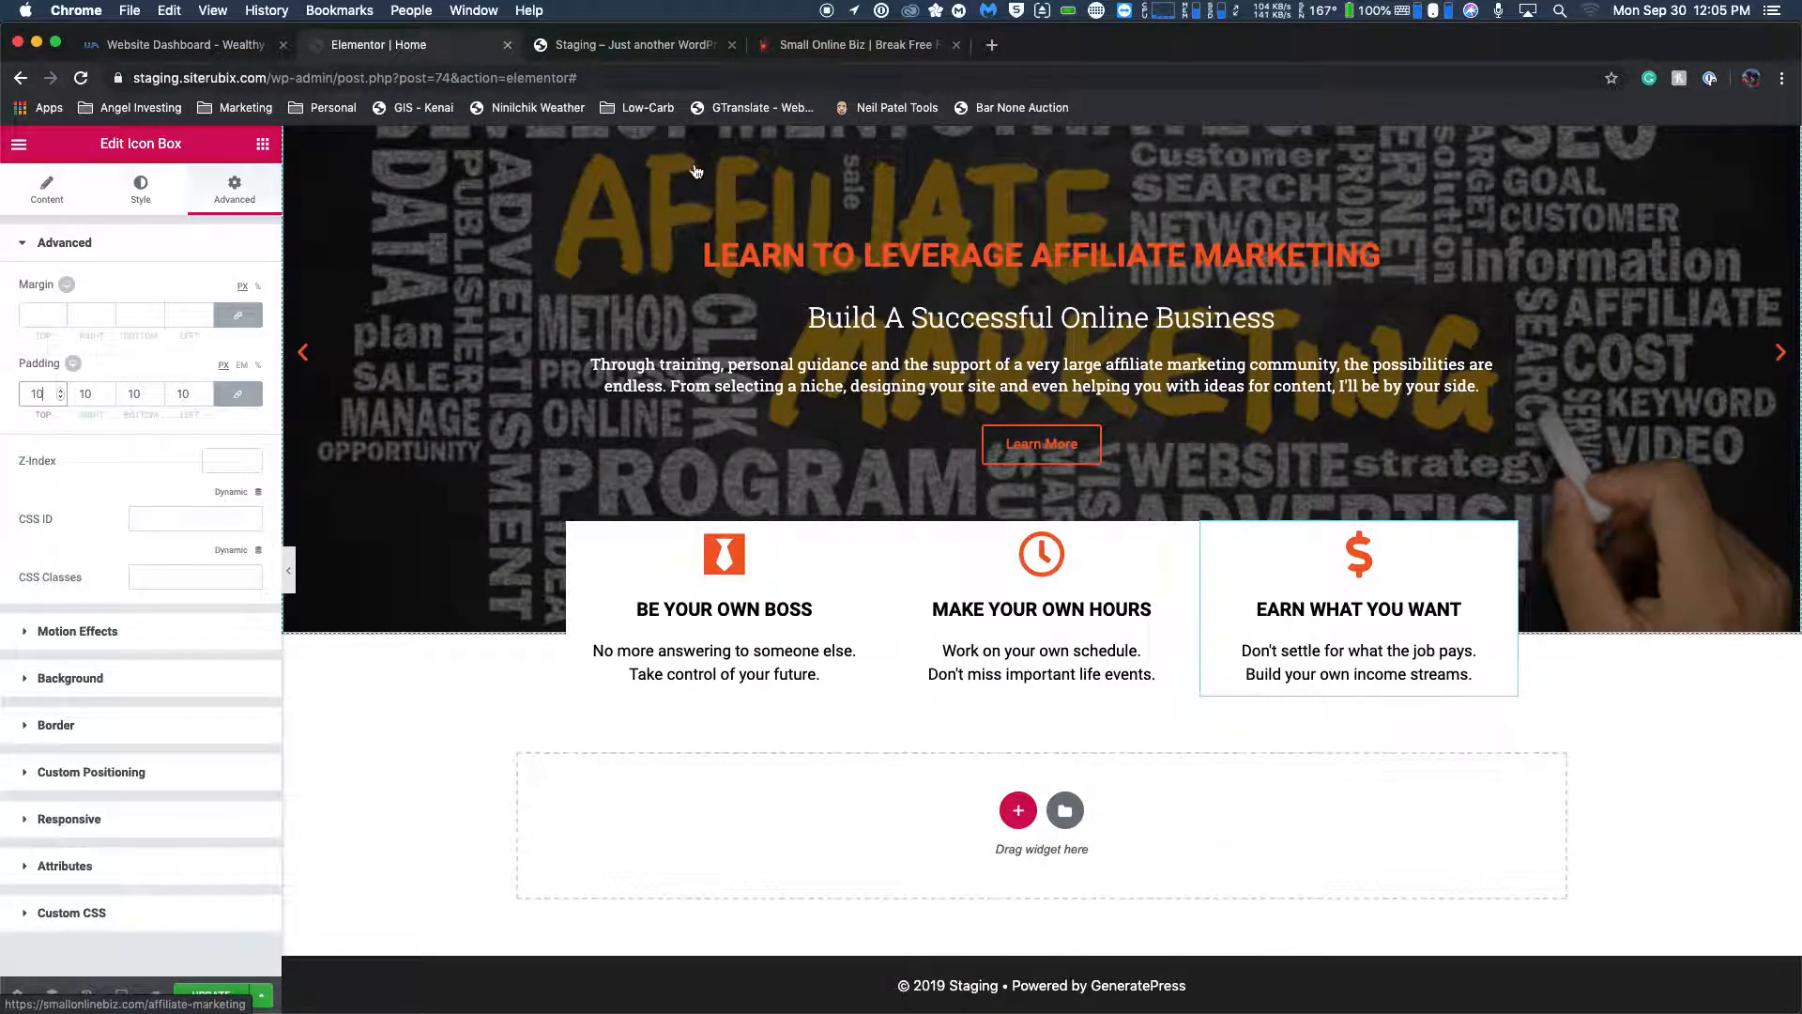
{"action": "left_click", "coordinate": [856, 47]}
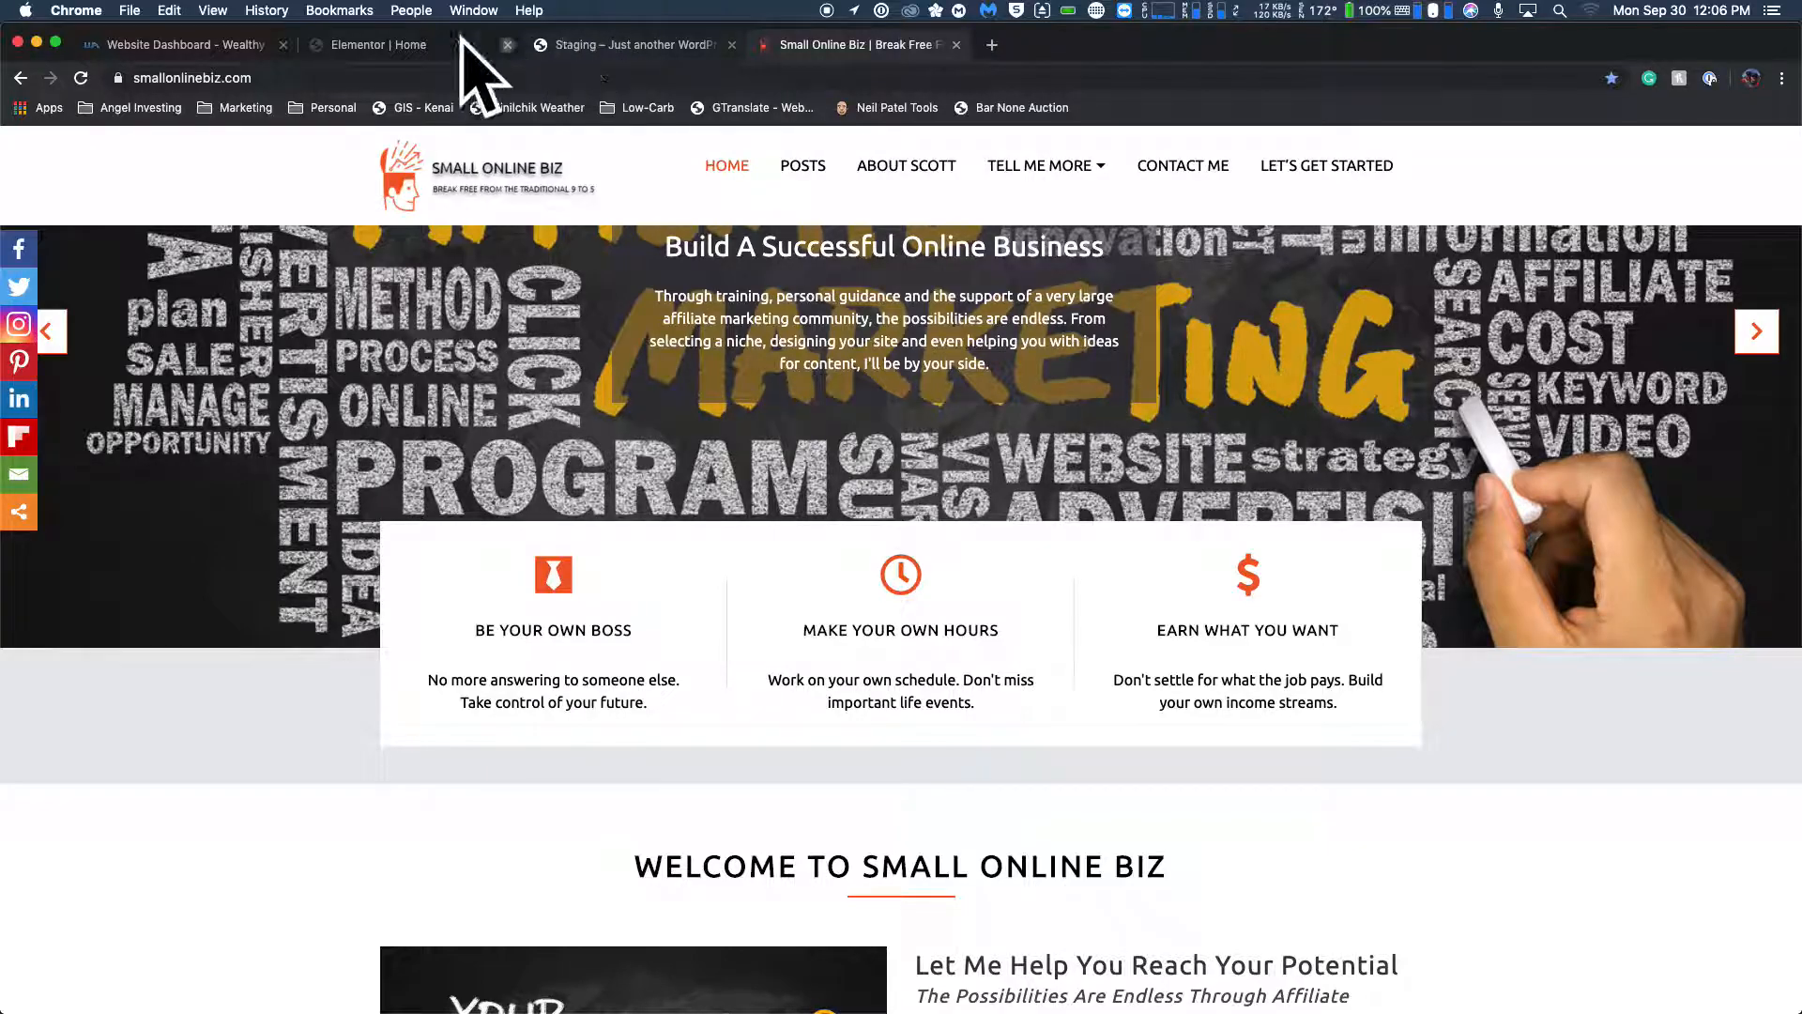
{"action": "left_click", "coordinate": [369, 57]}
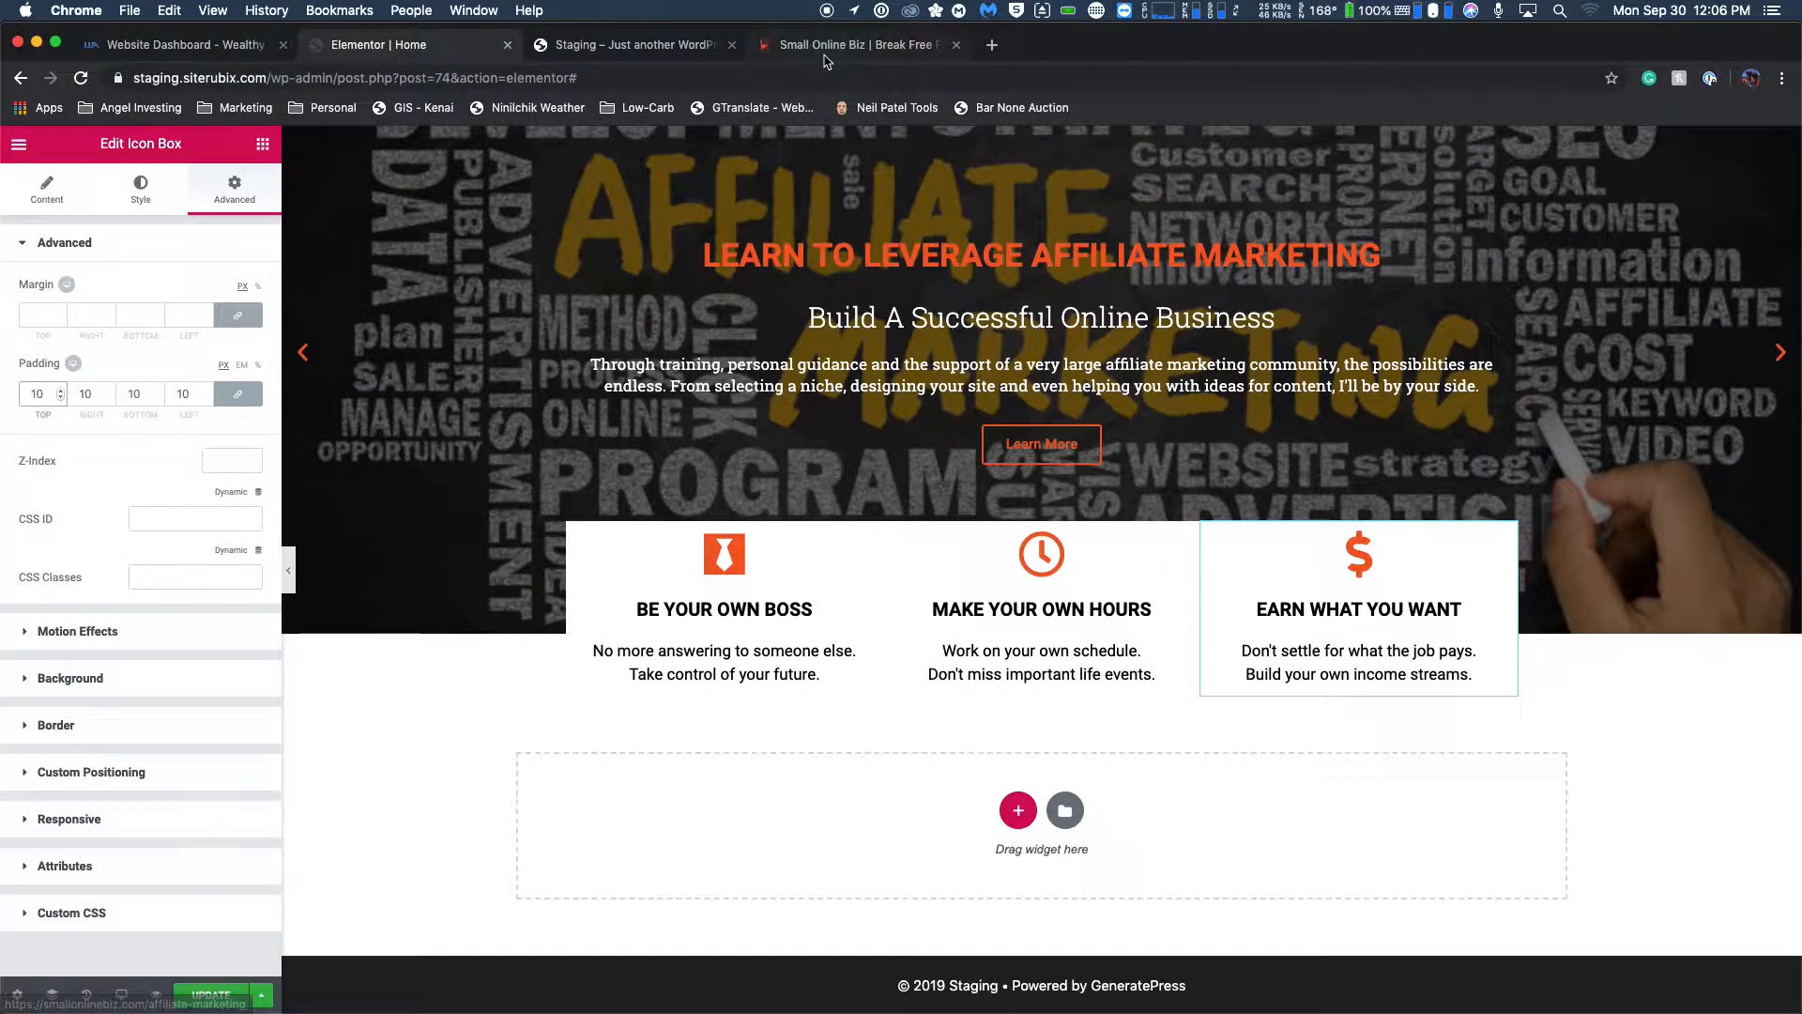
{"action": "left_click", "coordinate": [826, 54]}
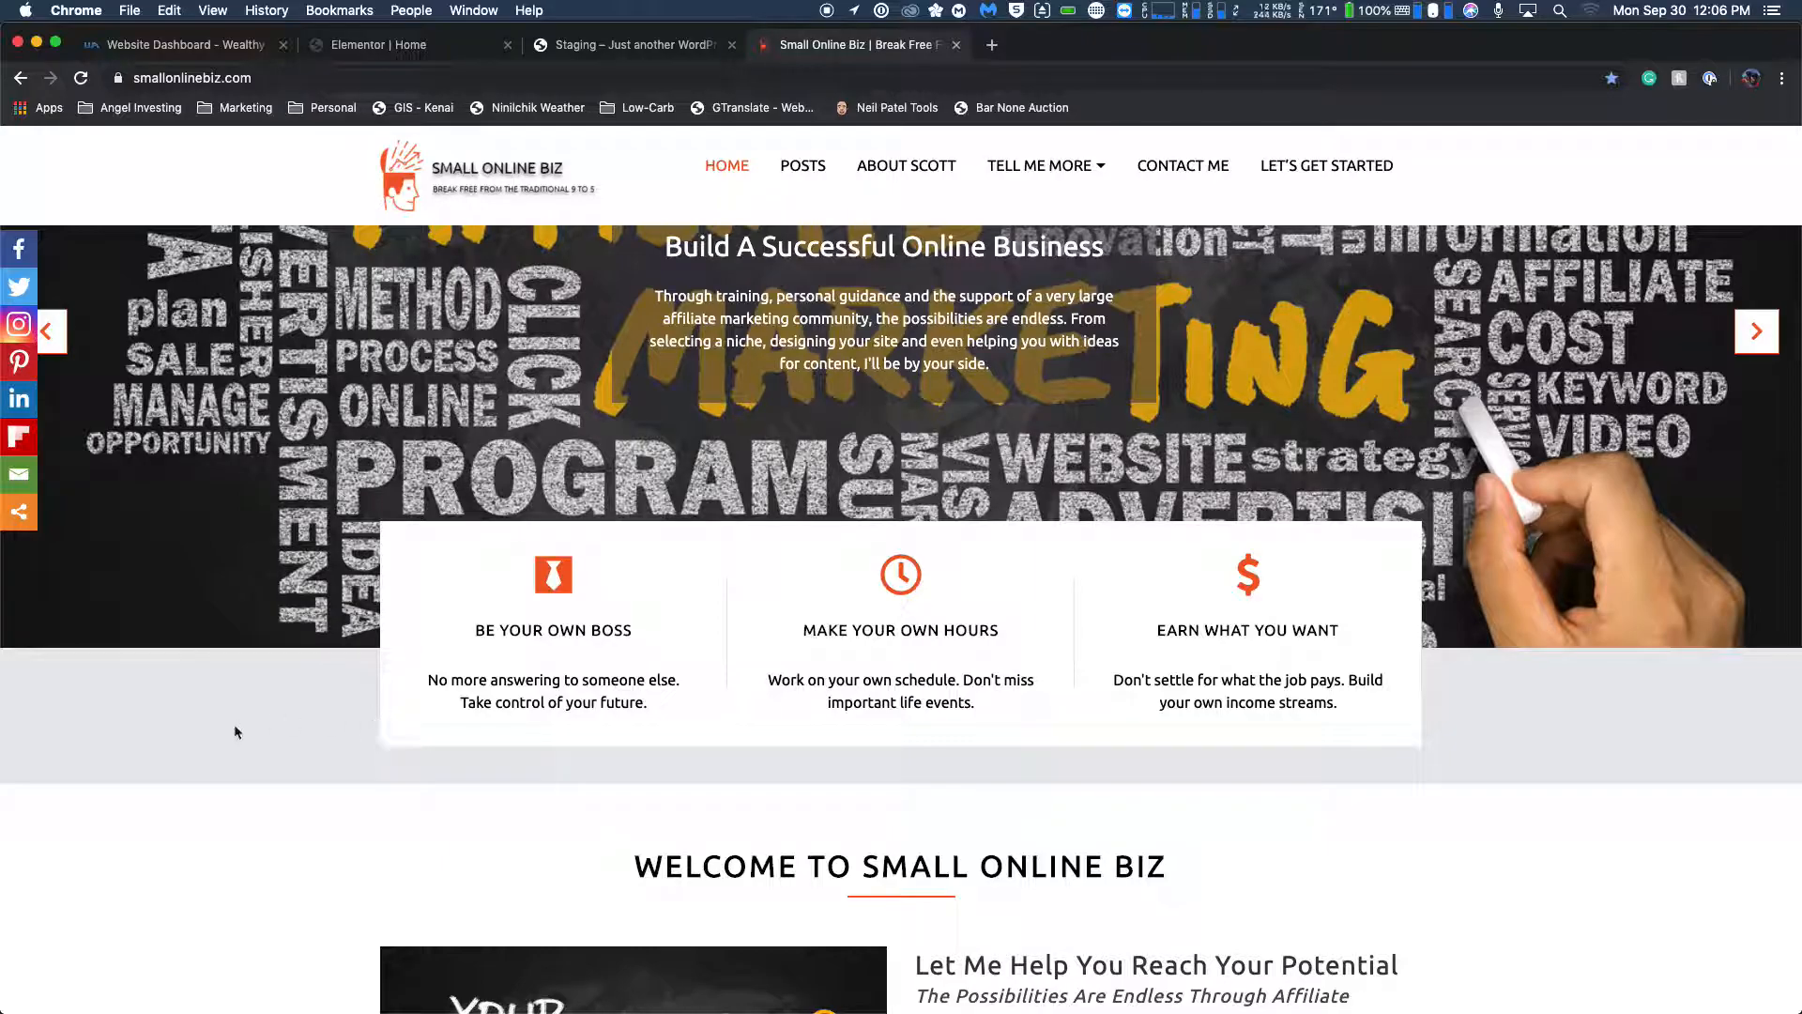
{"action": "left_click", "coordinate": [466, 52]}
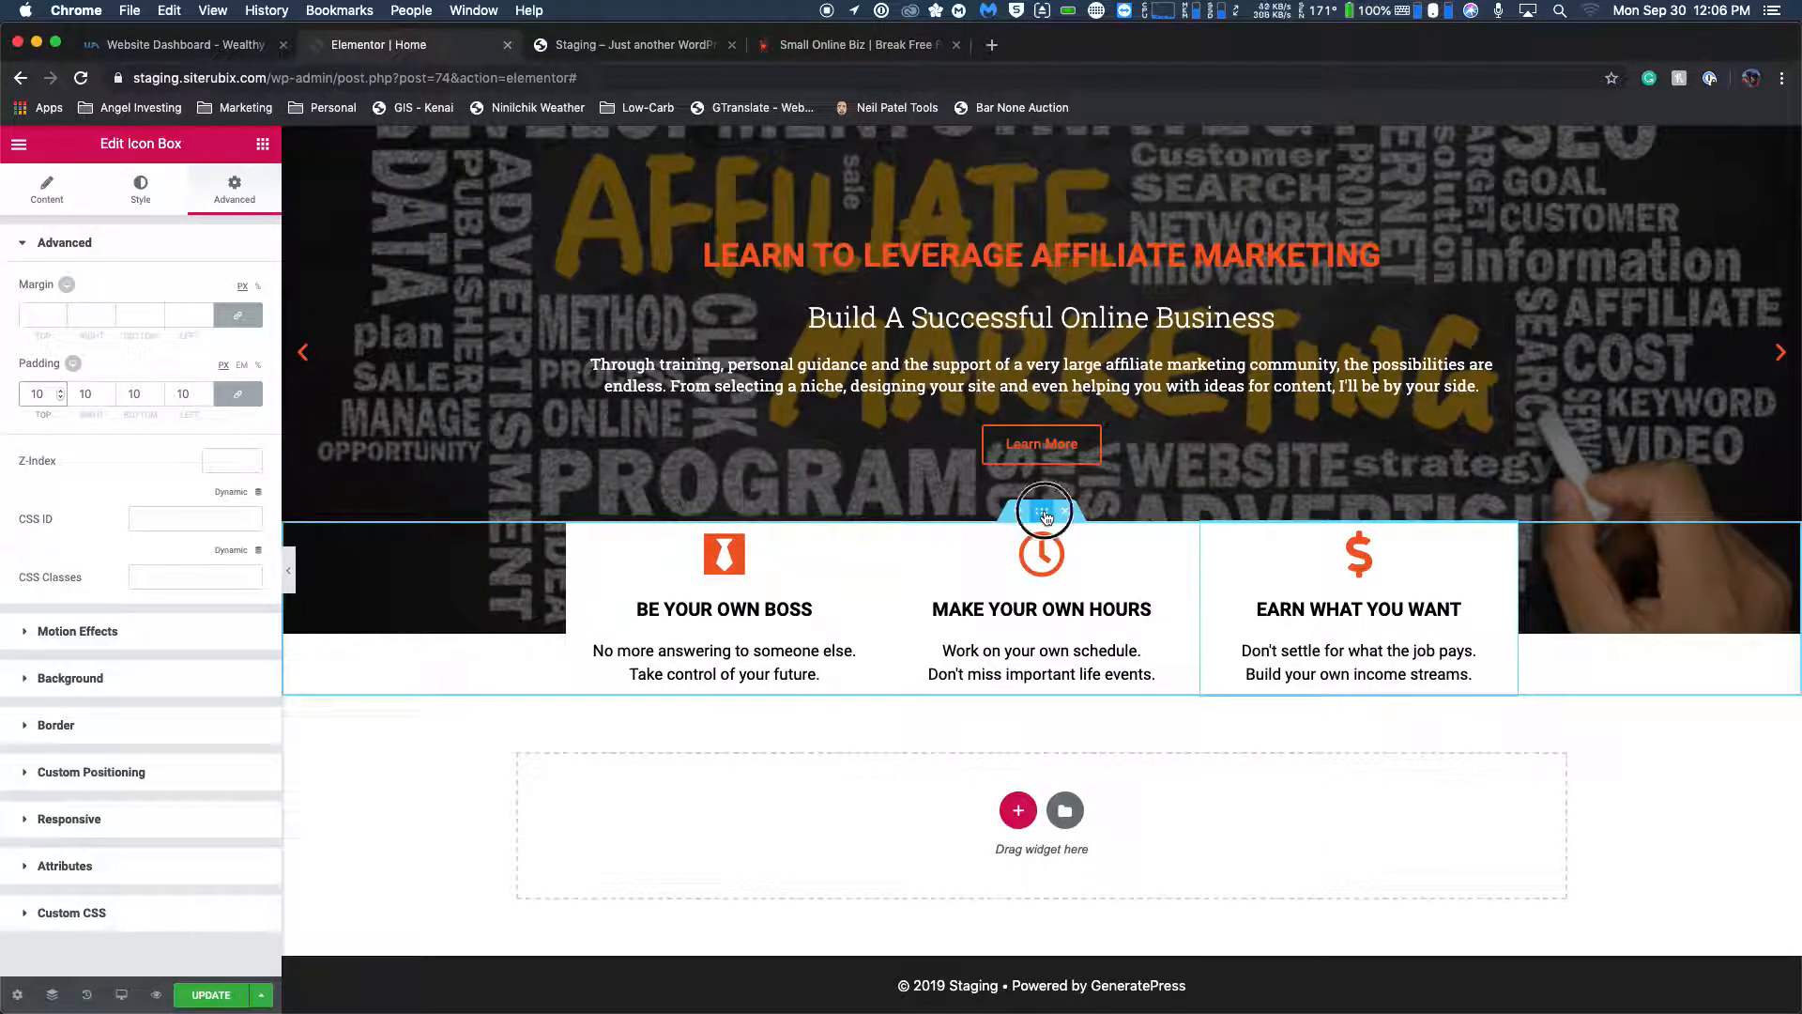
Give the section holding the three icon boxes a Classic background overlay in gray #7a7a7a.
{"action": "left_click", "coordinate": [1044, 513]}
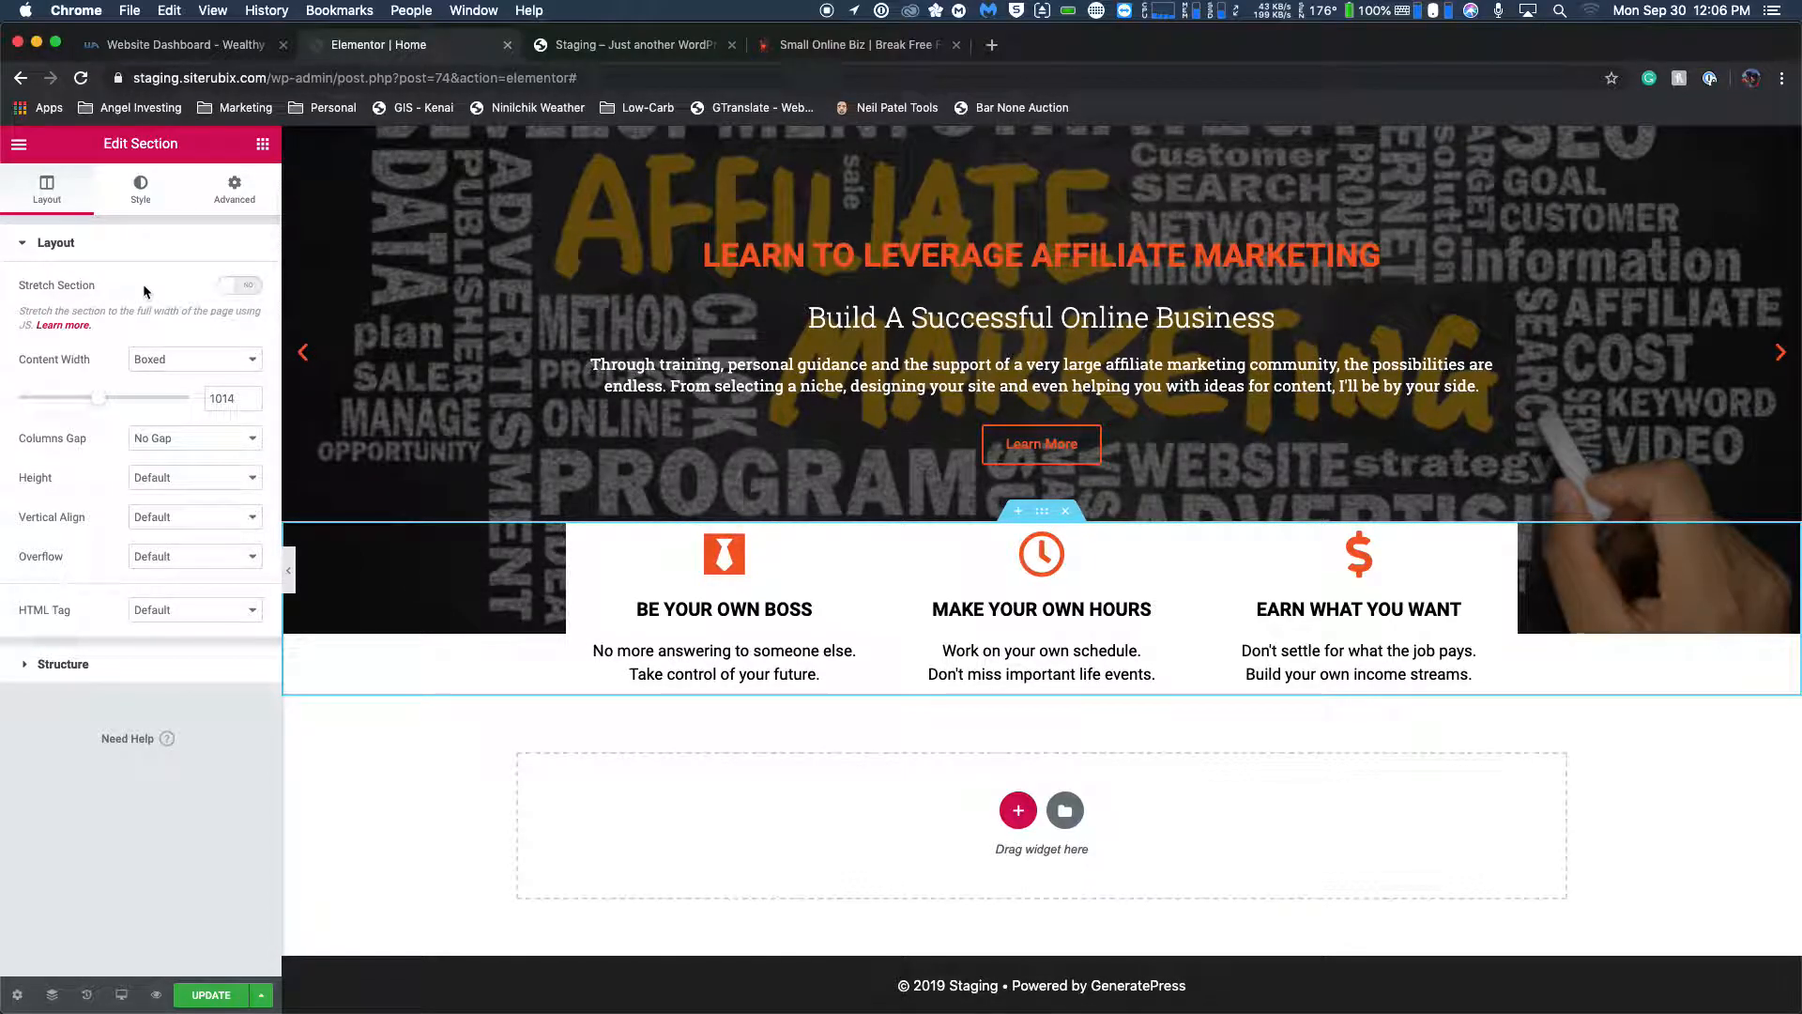
{"action": "left_click", "coordinate": [235, 188]}
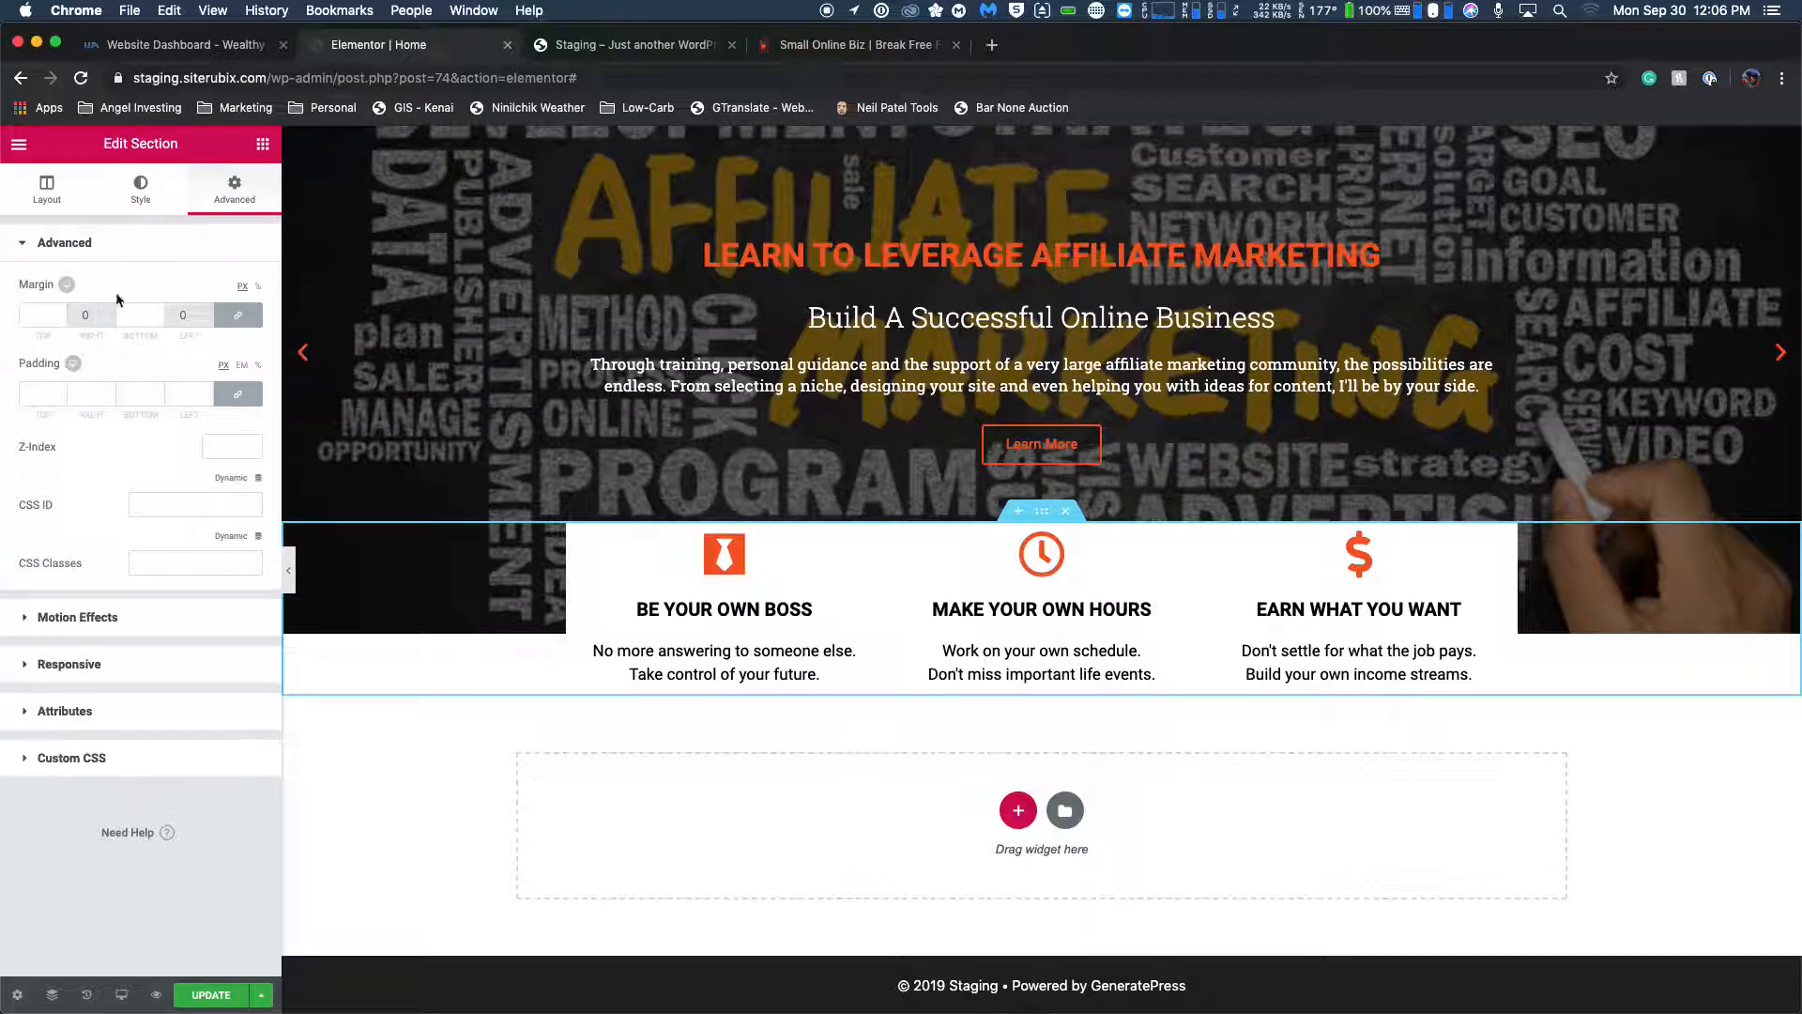
{"action": "left_click", "coordinate": [139, 208]}
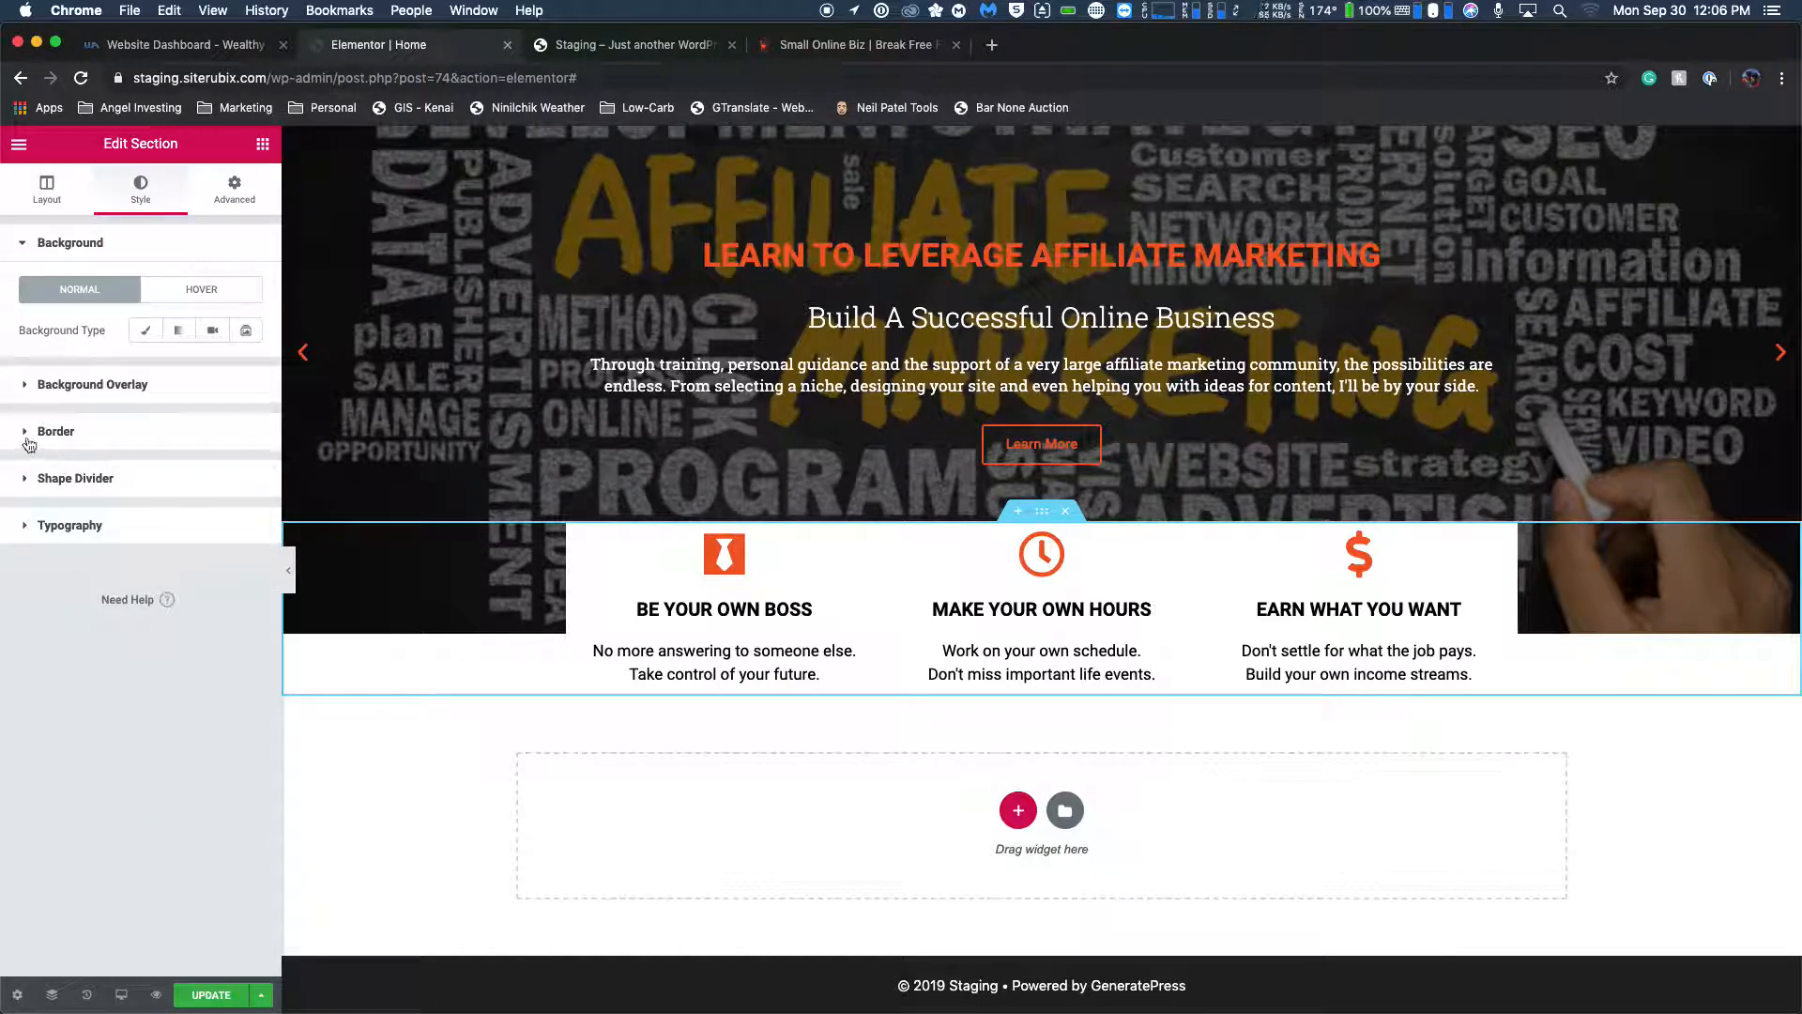
{"action": "left_click", "coordinate": [30, 386]}
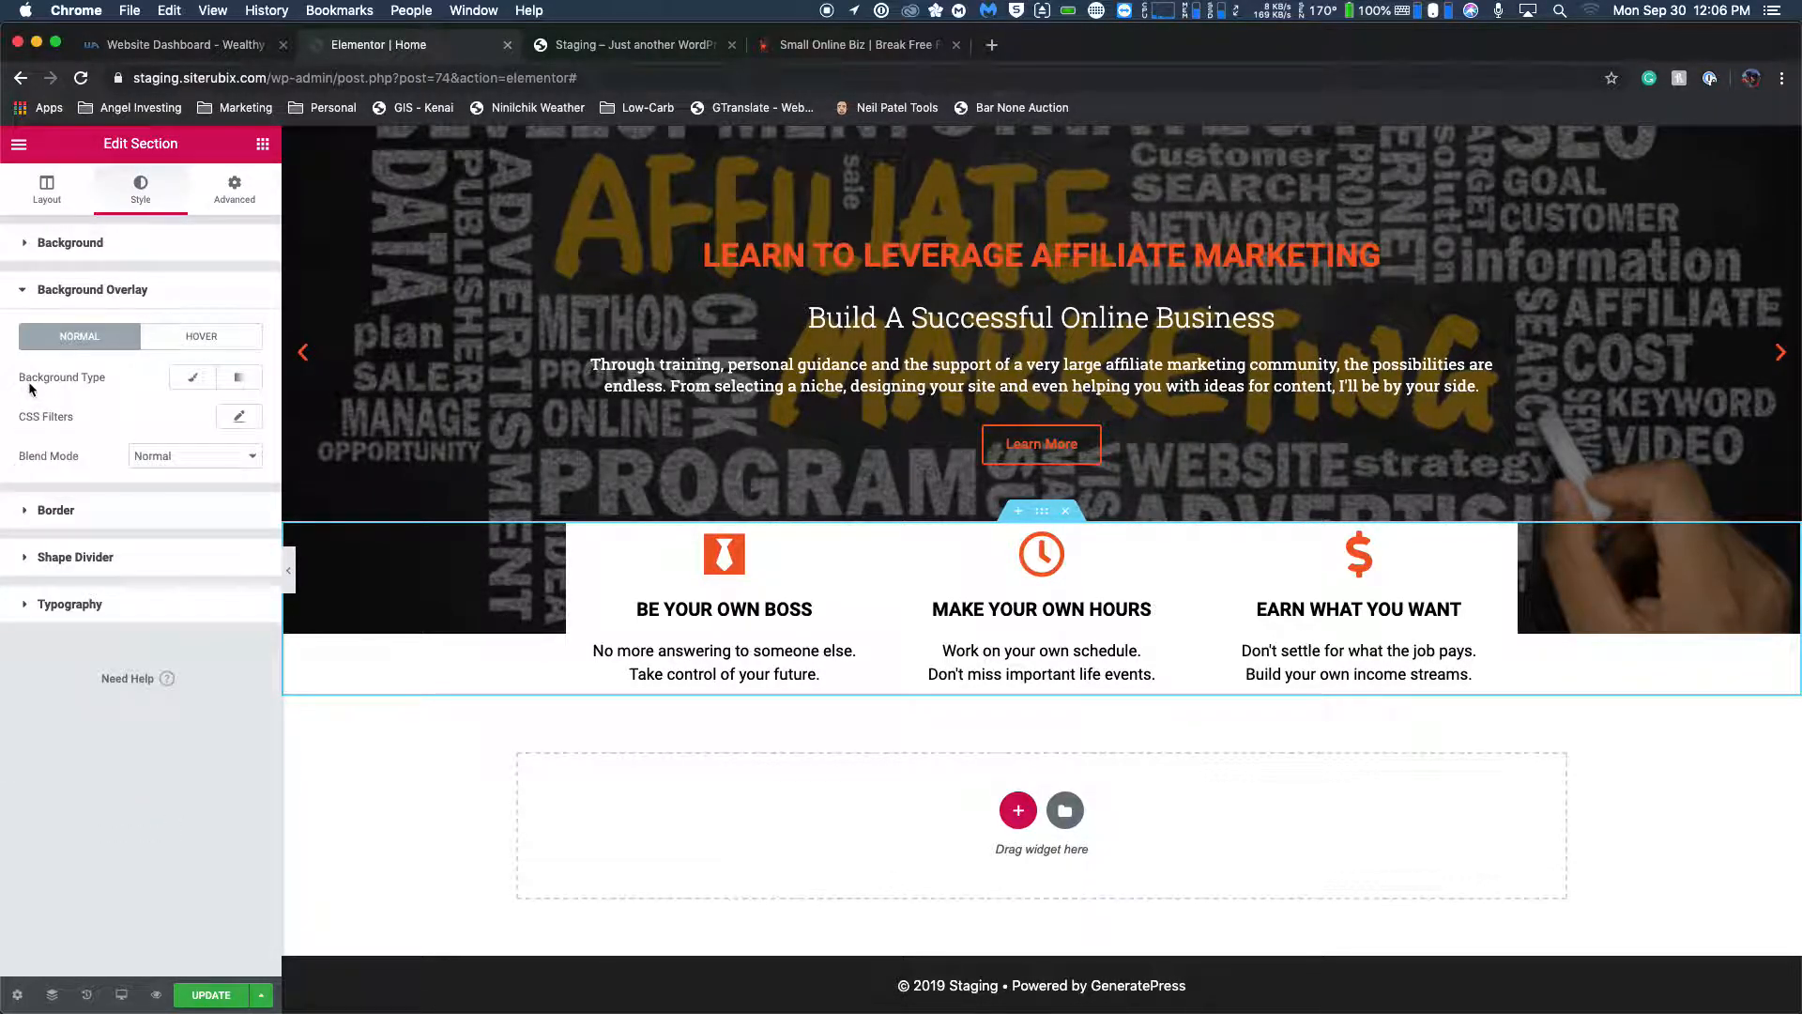
{"action": "left_click", "coordinate": [192, 376]}
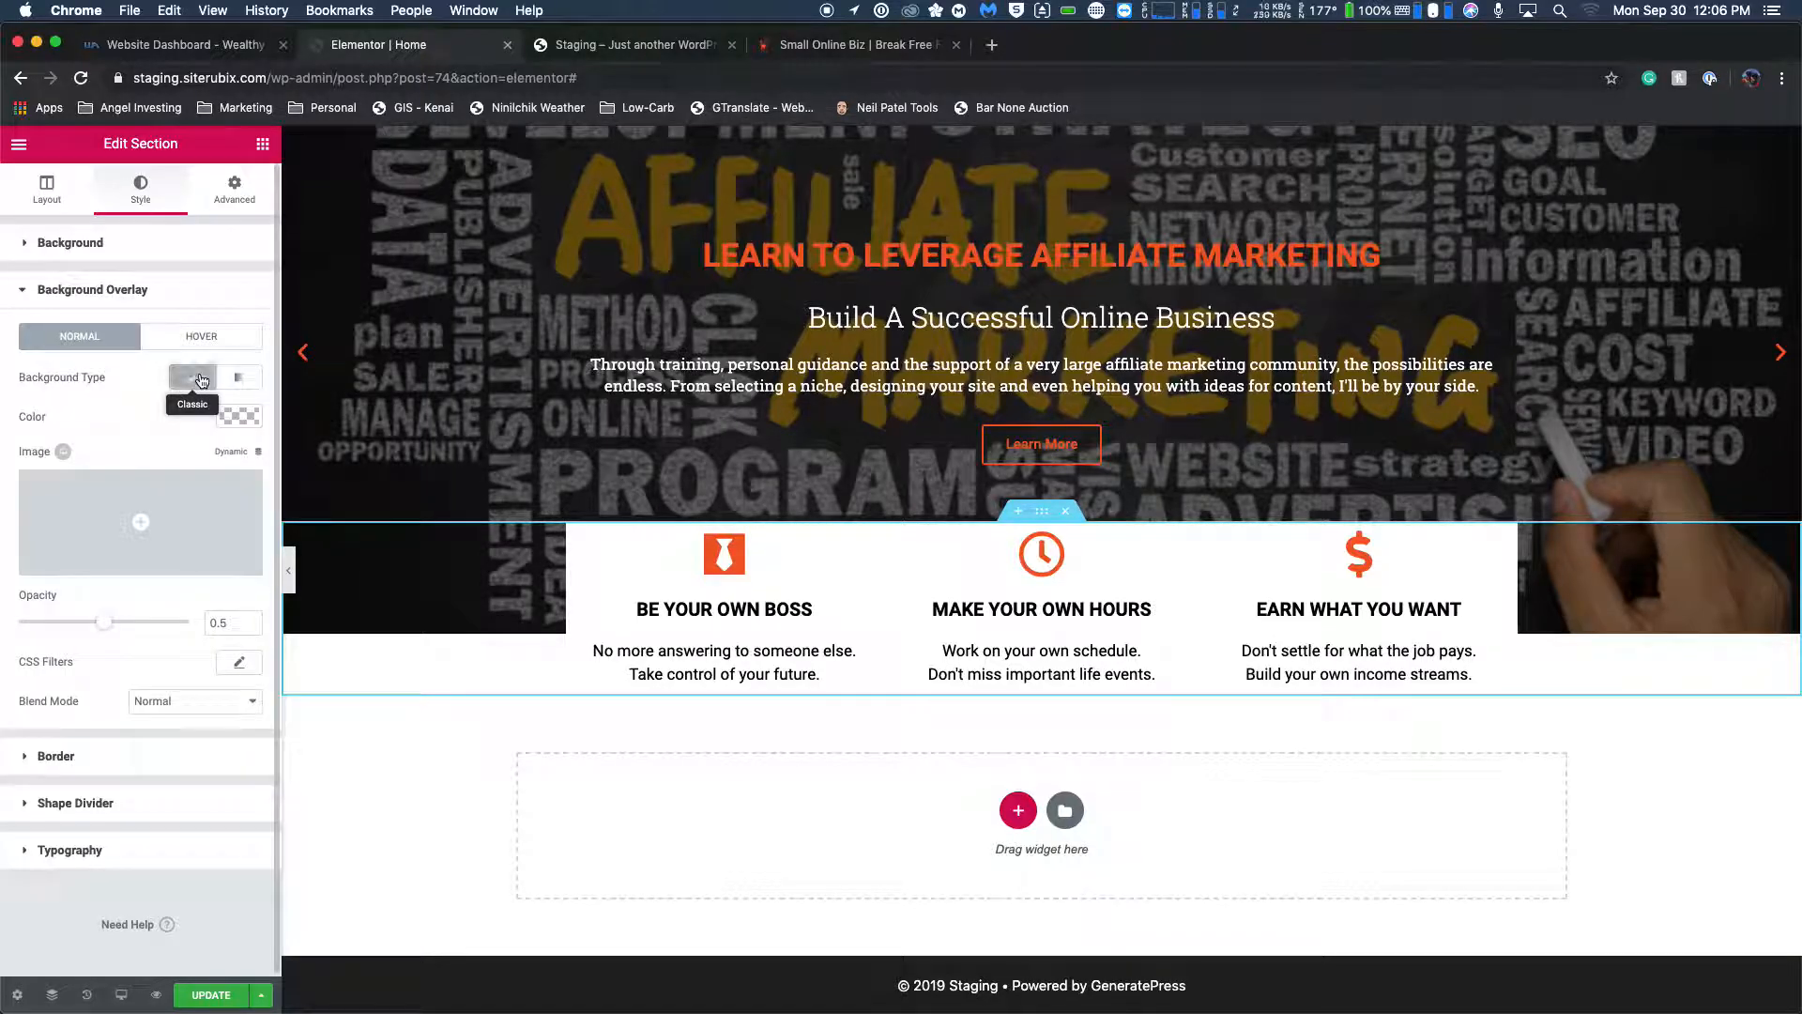
{"action": "left_click", "coordinate": [239, 412]}
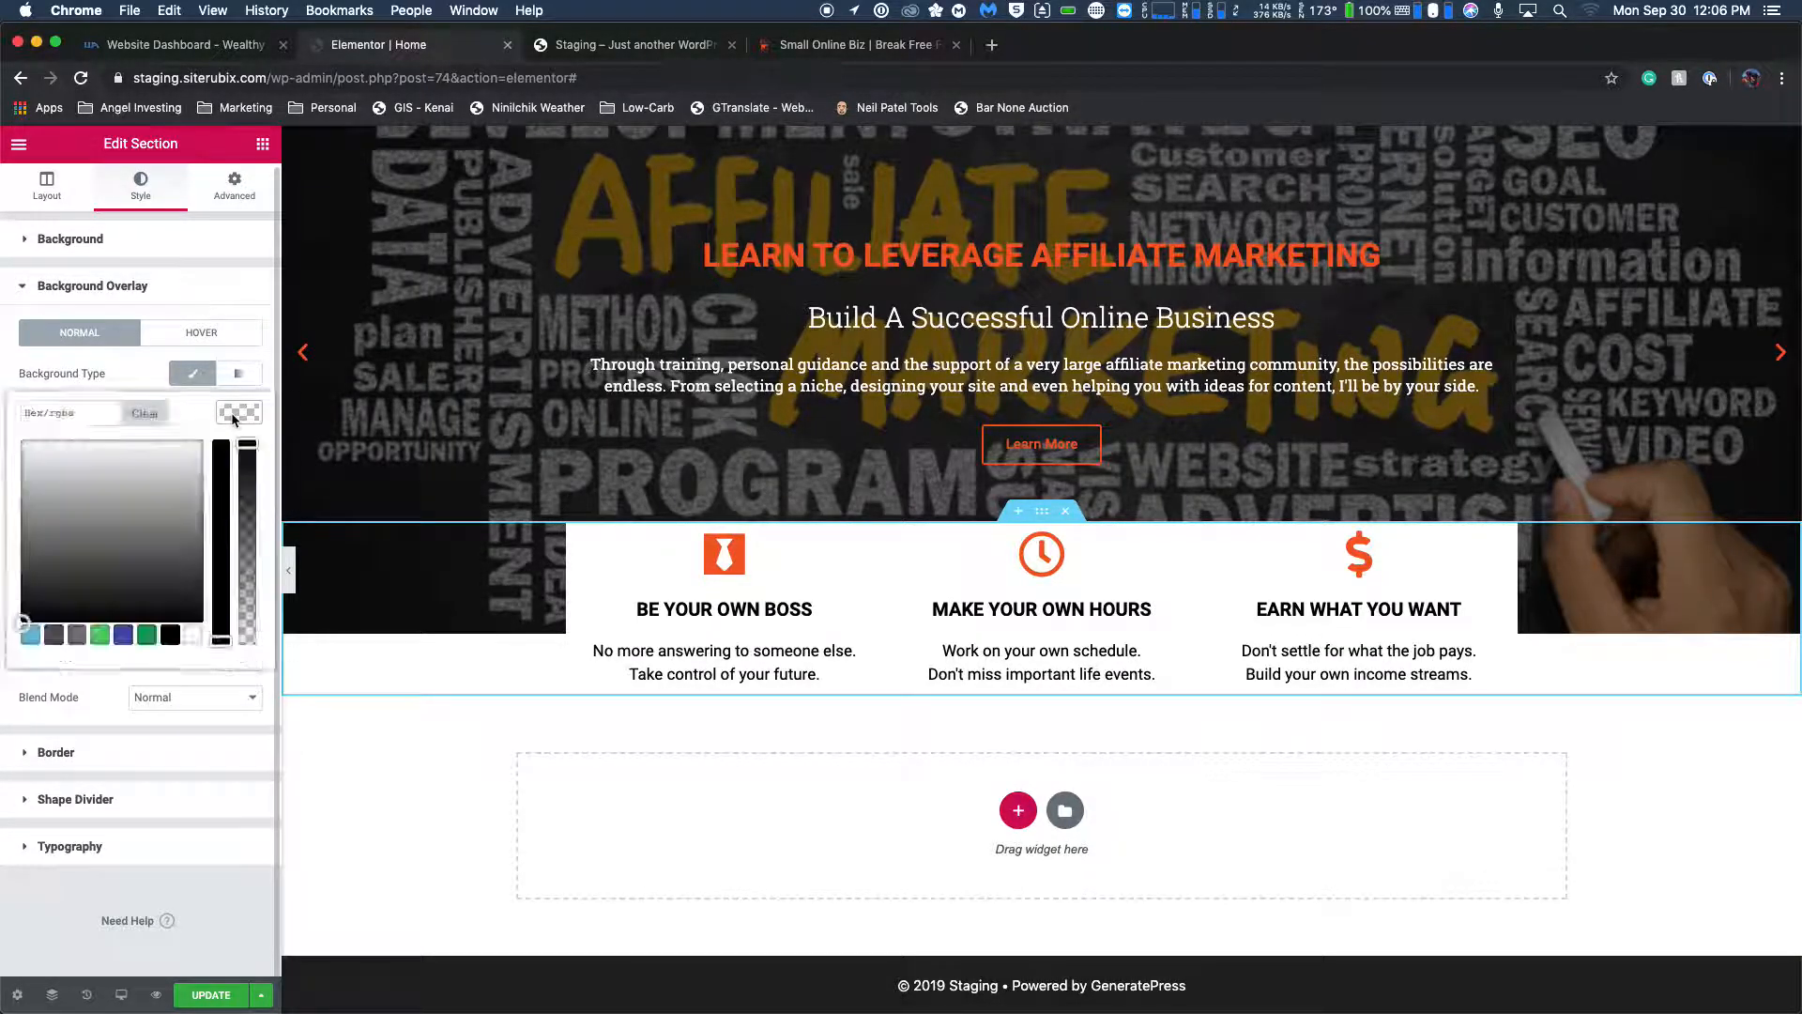
{"action": "left_click", "coordinate": [75, 638]}
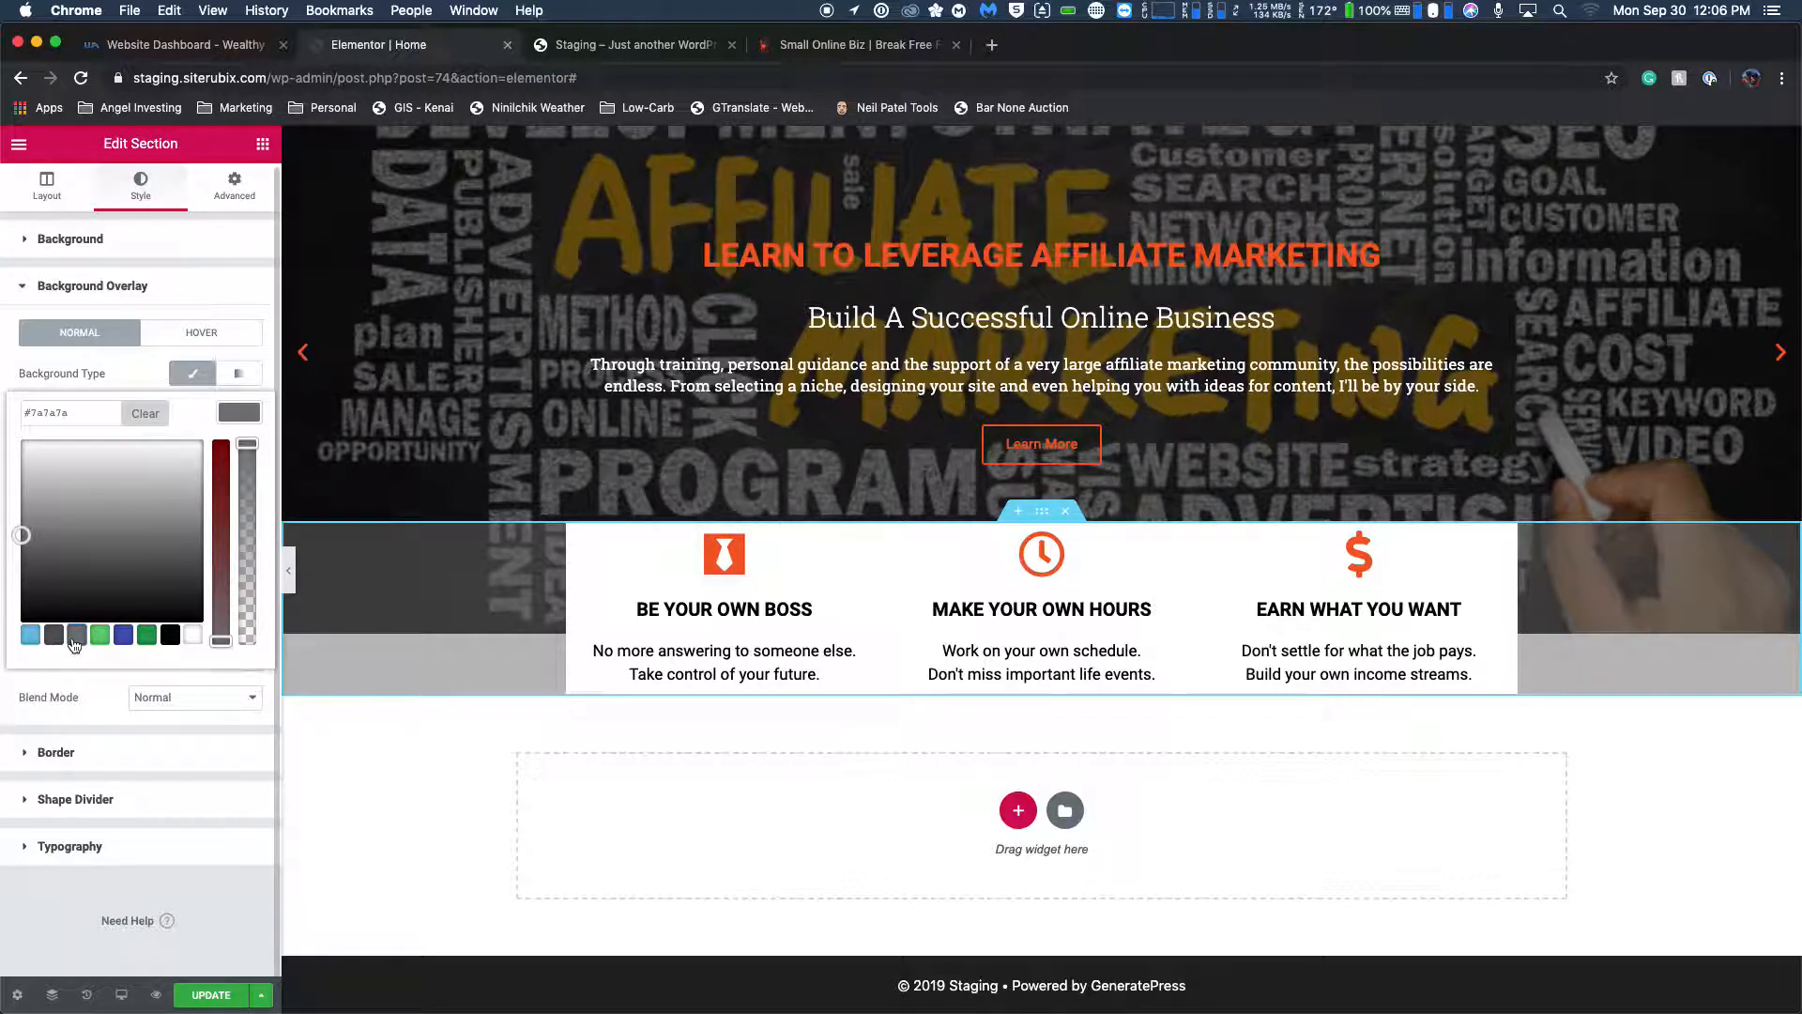
Shift the icon box section's background overlay color to #7a6b6b and lower its opacity for a paler band.
{"action": "left_click", "coordinate": [927, 54]}
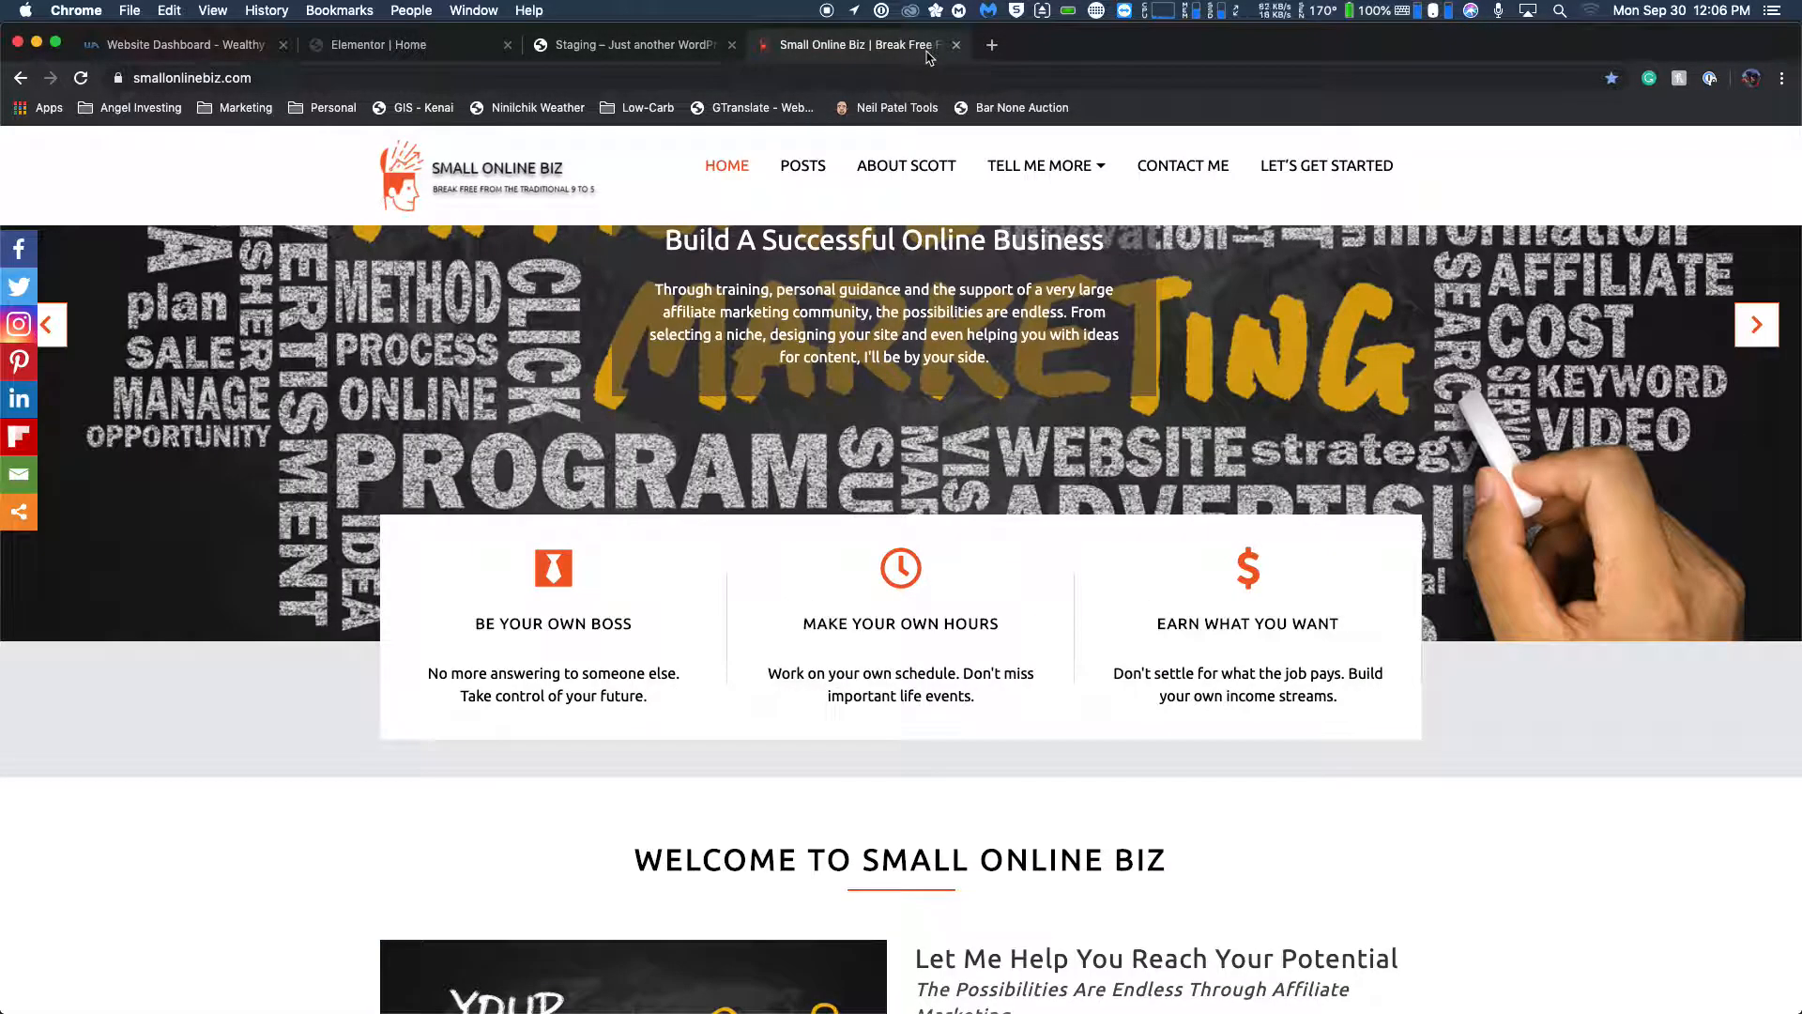
{"action": "left_click", "coordinate": [474, 41]}
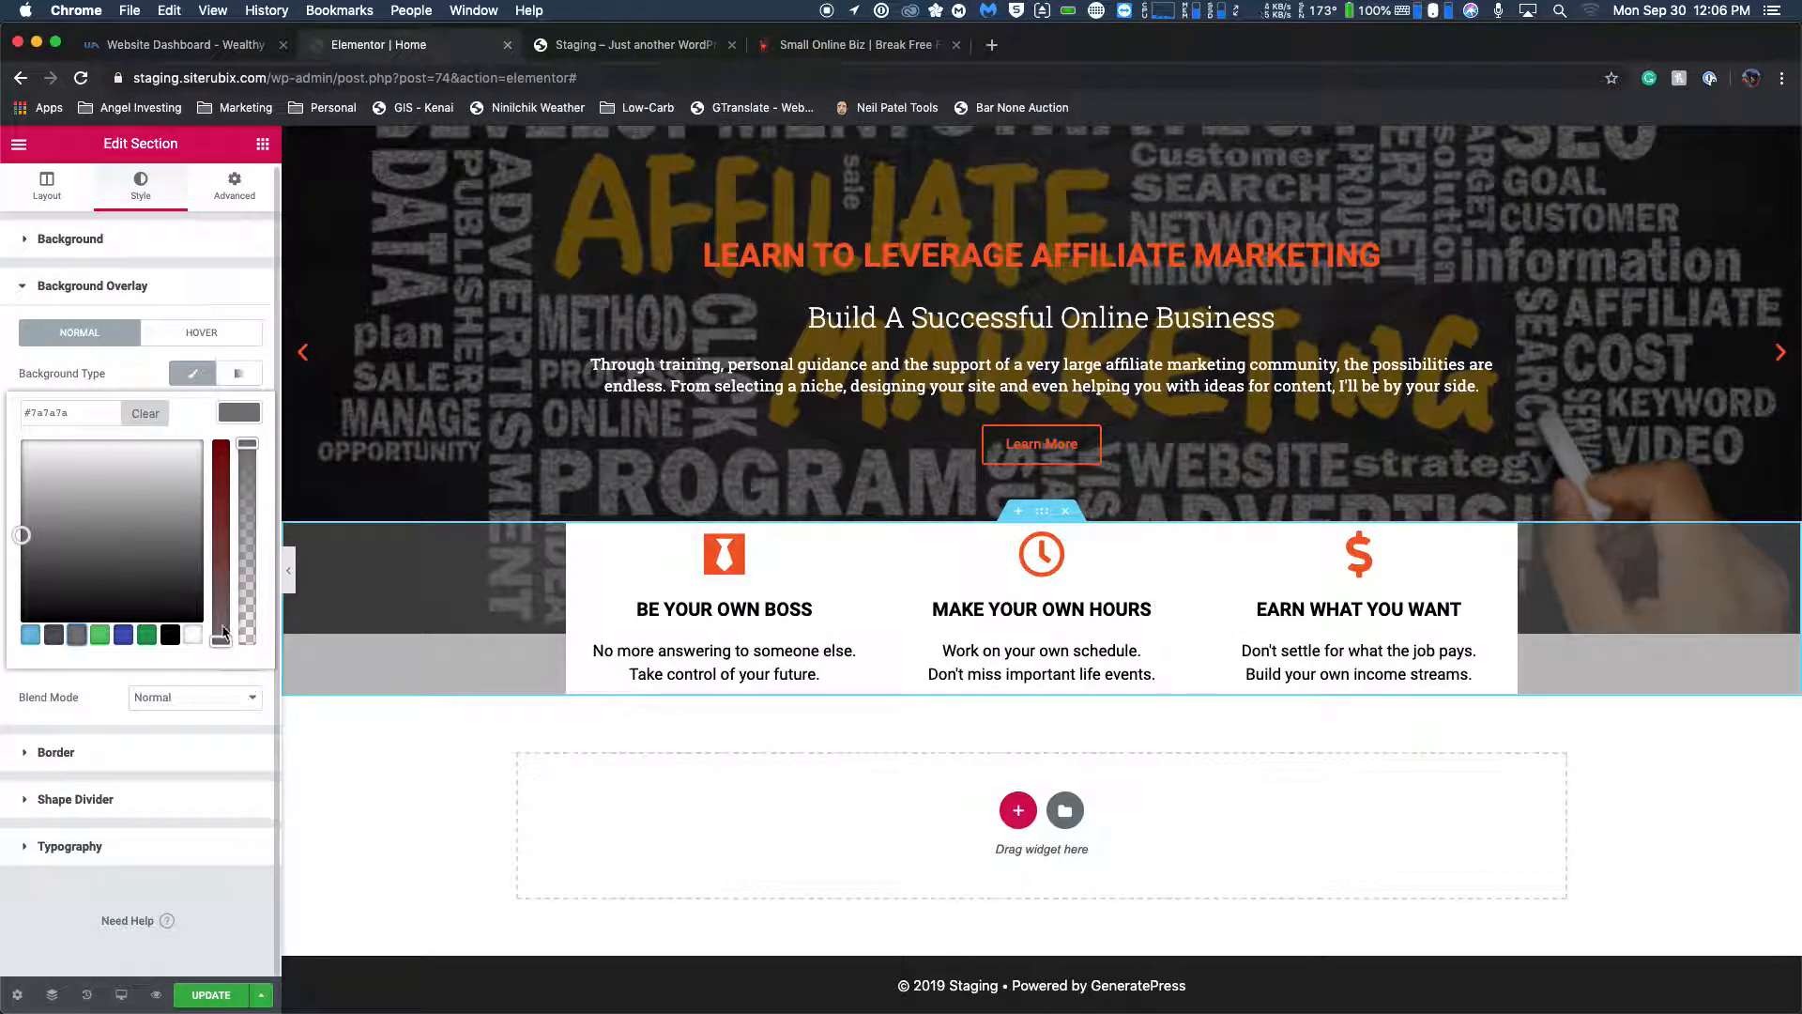
{"action": "left_click_drag", "start_coordinate": [225, 639], "coordinate": [221, 617]}
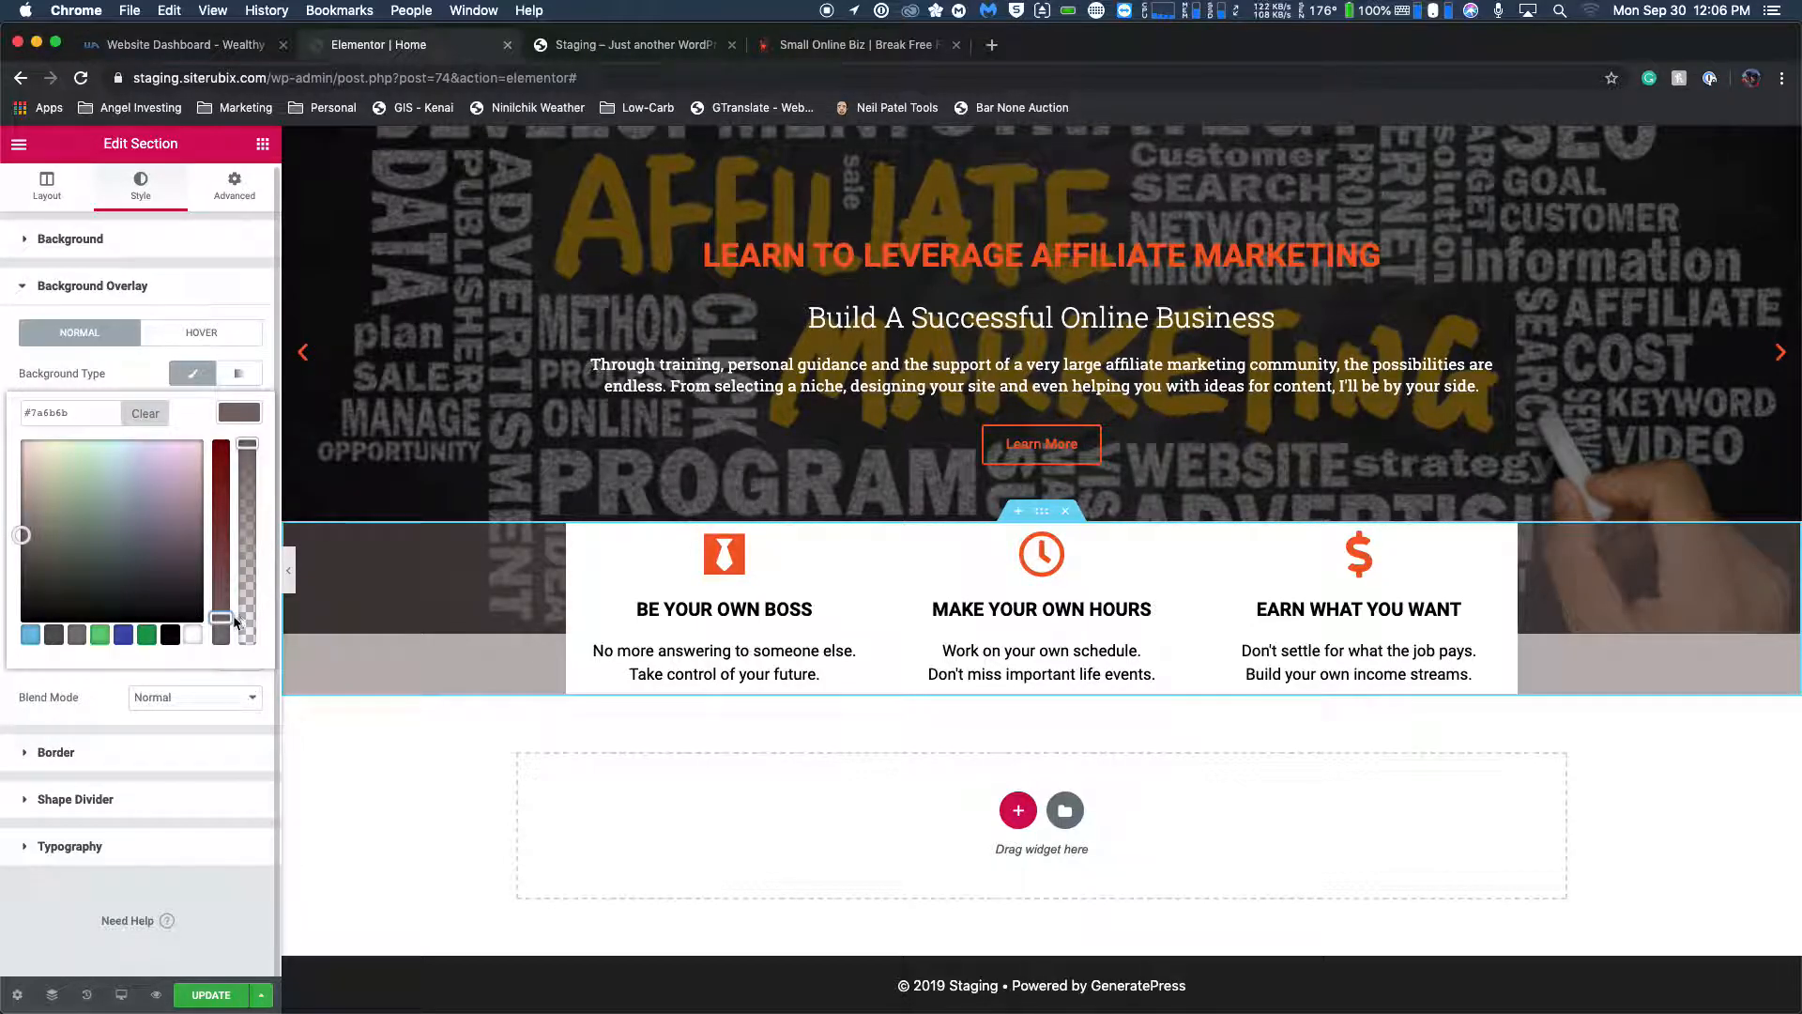
{"action": "left_click_drag", "start_coordinate": [246, 444], "coordinate": [245, 510]}
{"action": "left_click", "coordinate": [887, 46]}
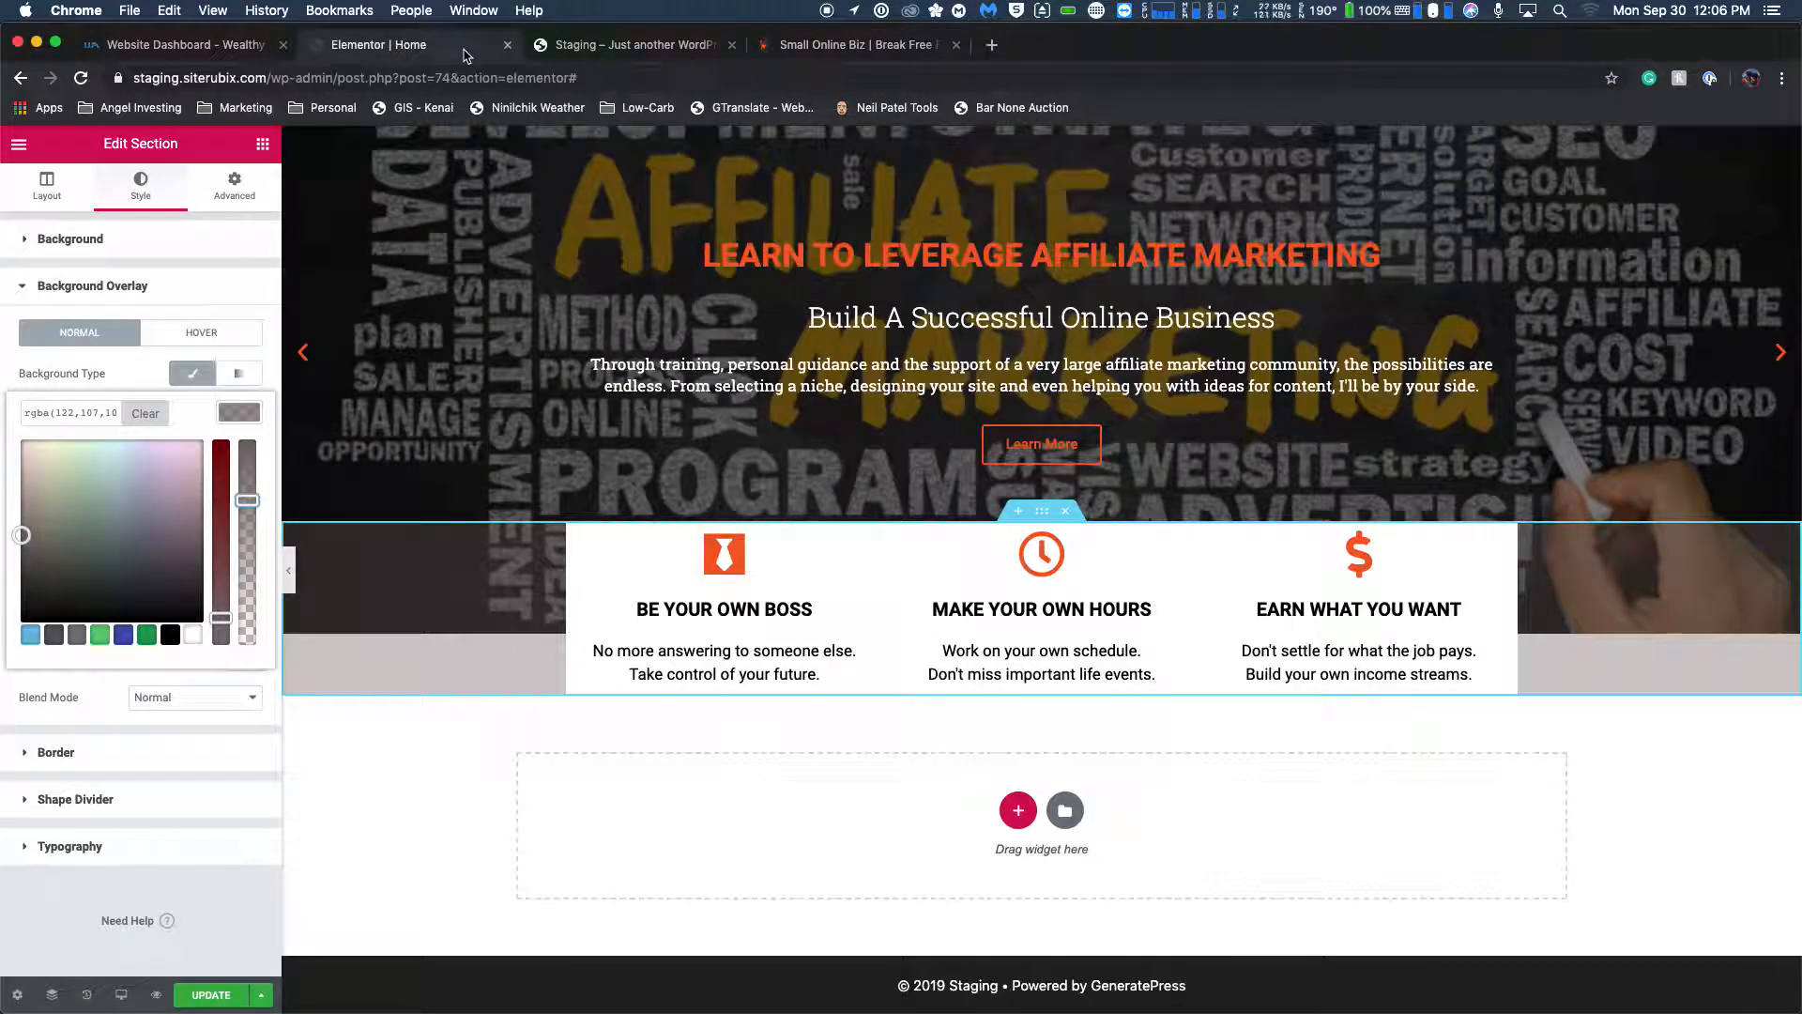
{"action": "left_click_drag", "start_coordinate": [245, 505], "coordinate": [246, 526]}
Compare the section's overlay color and band height with the live Small Online Biz homepage.
{"action": "left_click", "coordinate": [854, 46]}
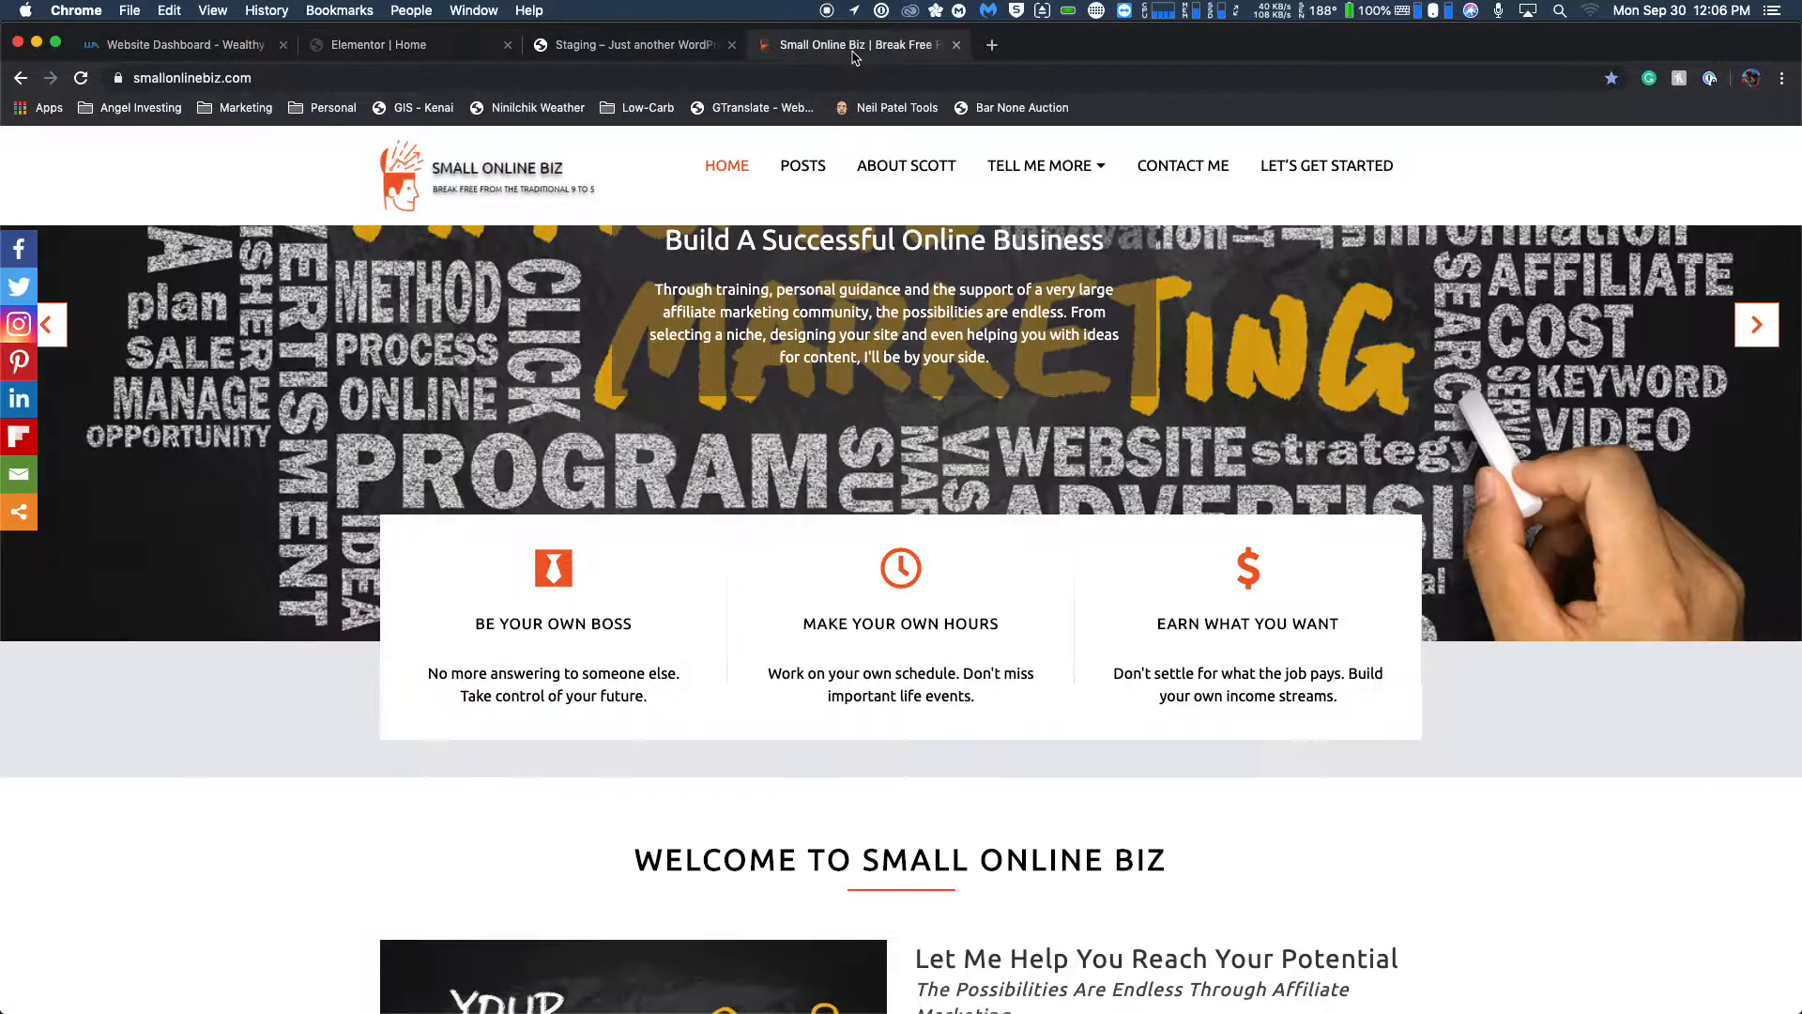
{"action": "left_click", "coordinate": [449, 52]}
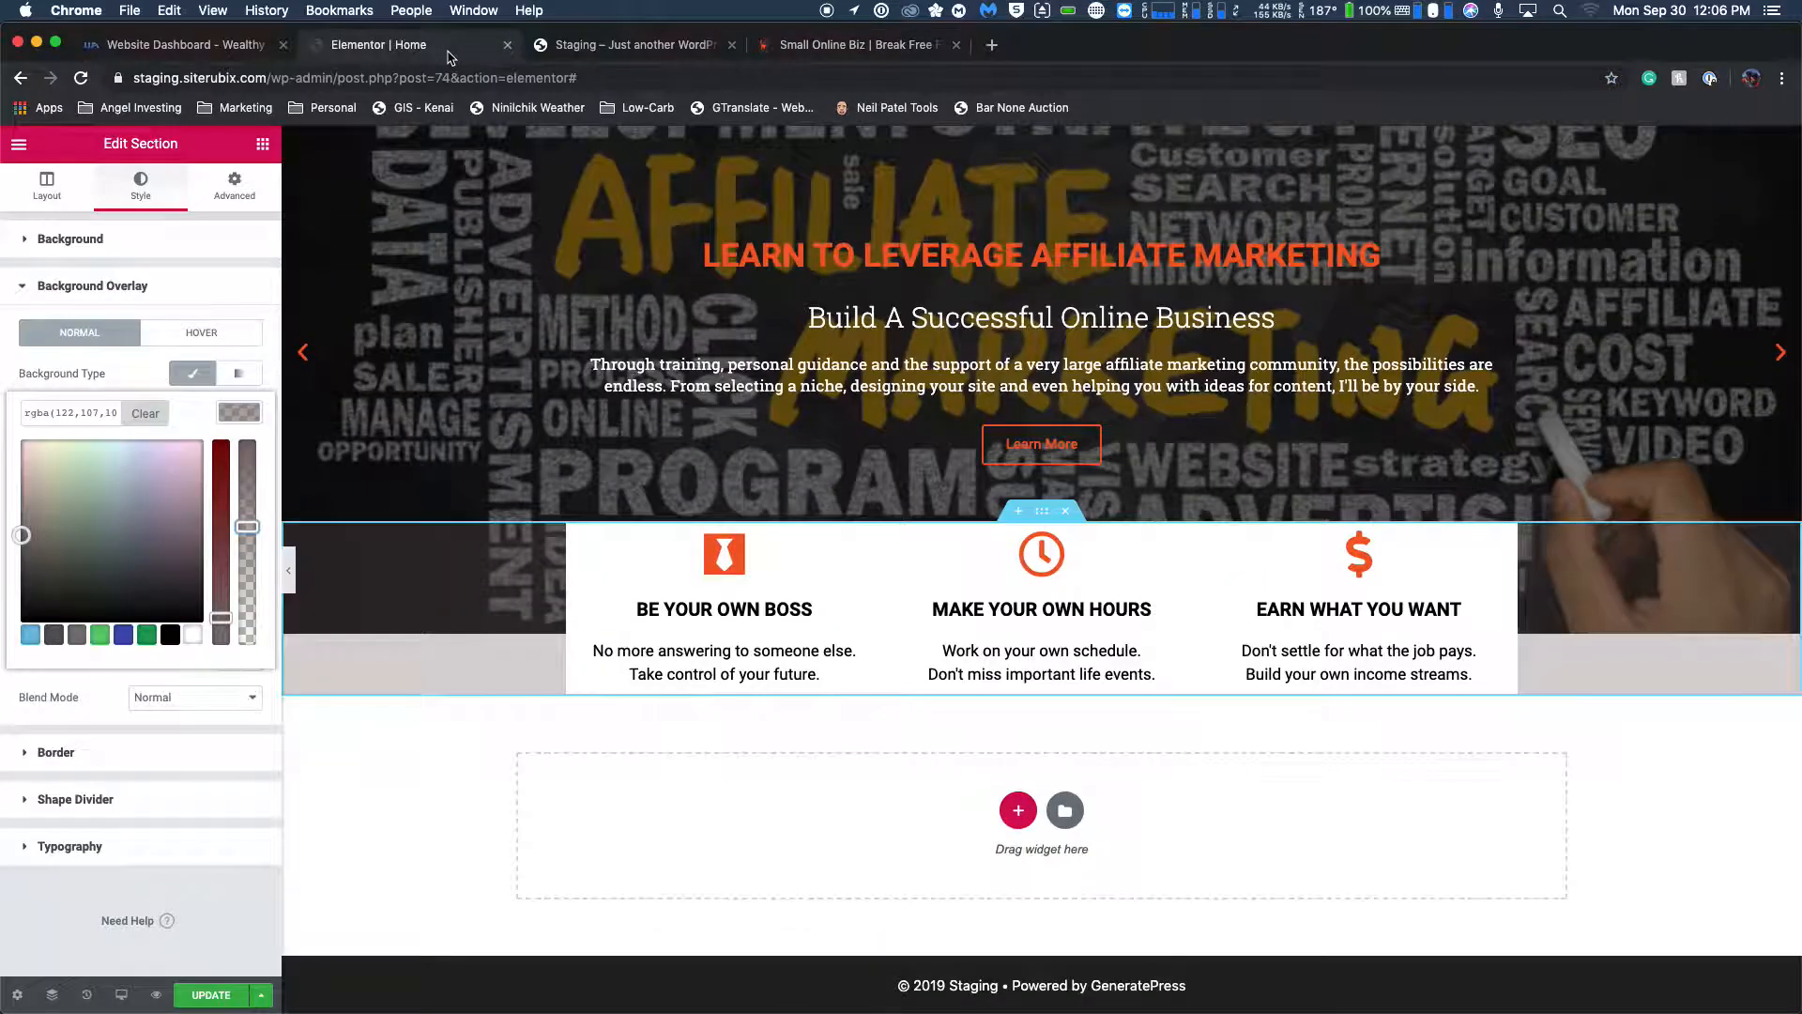
{"action": "left_click", "coordinate": [859, 47]}
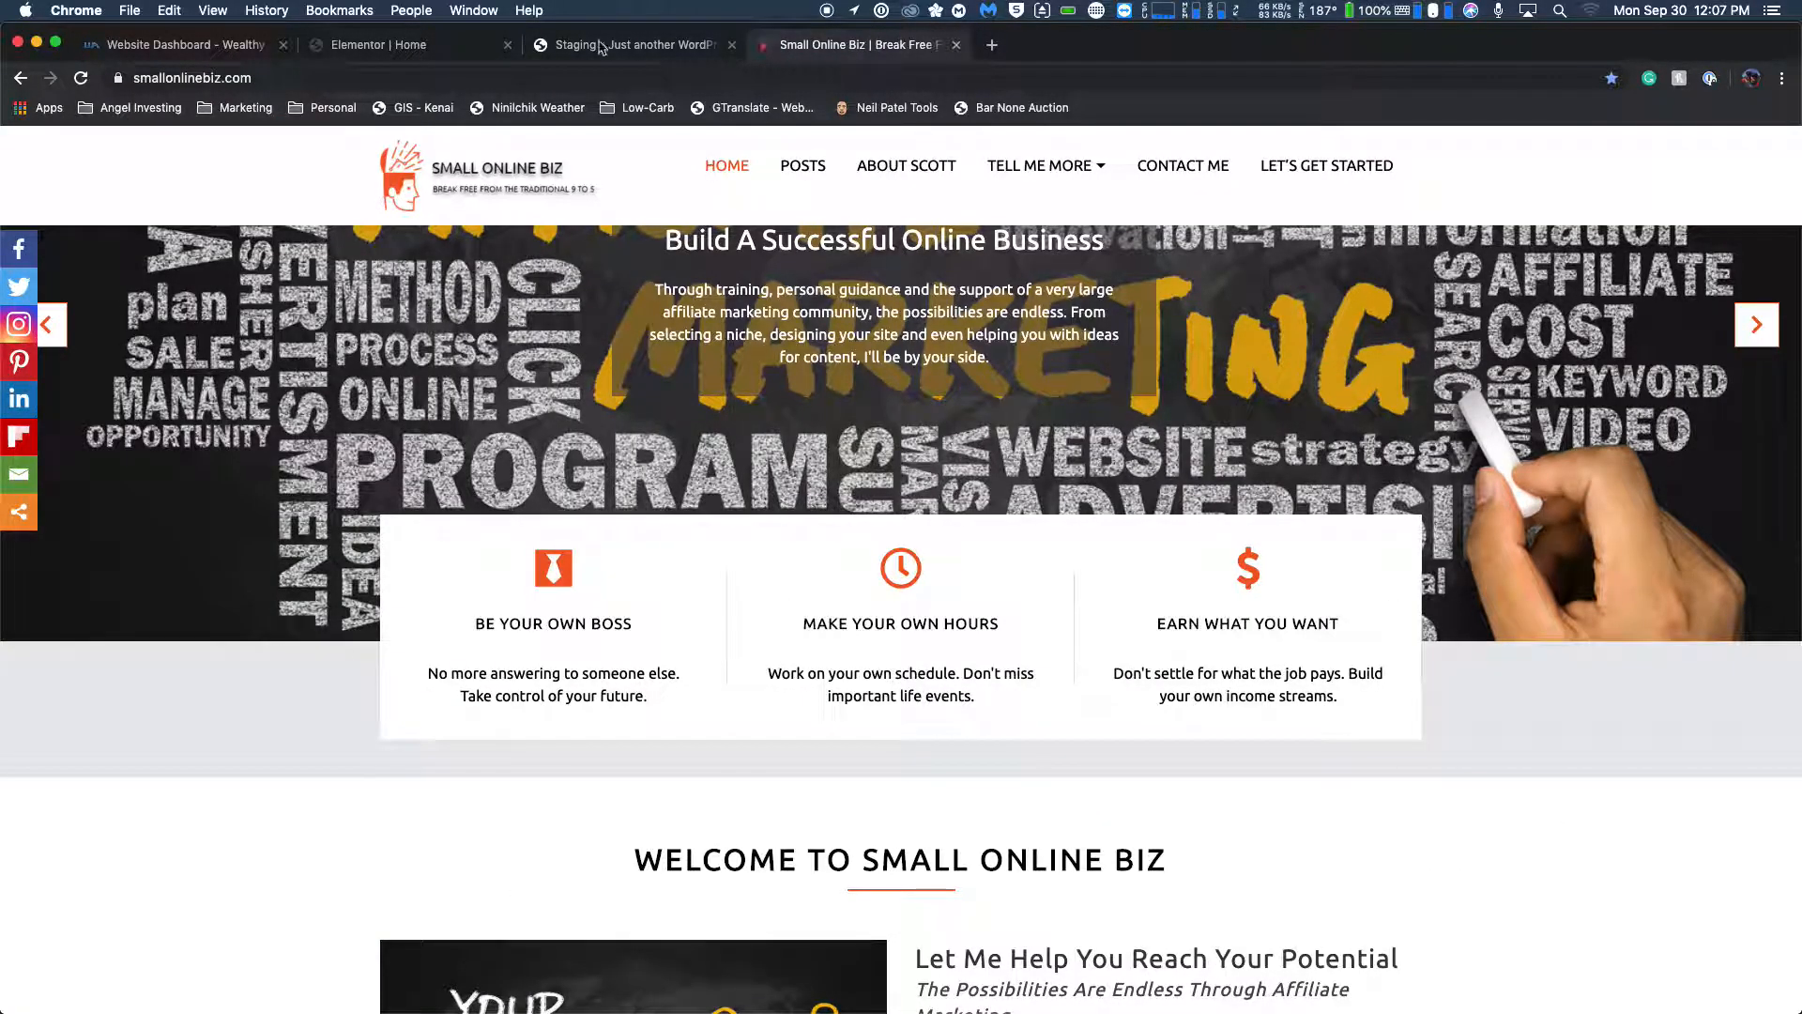
{"action": "left_click", "coordinate": [447, 52]}
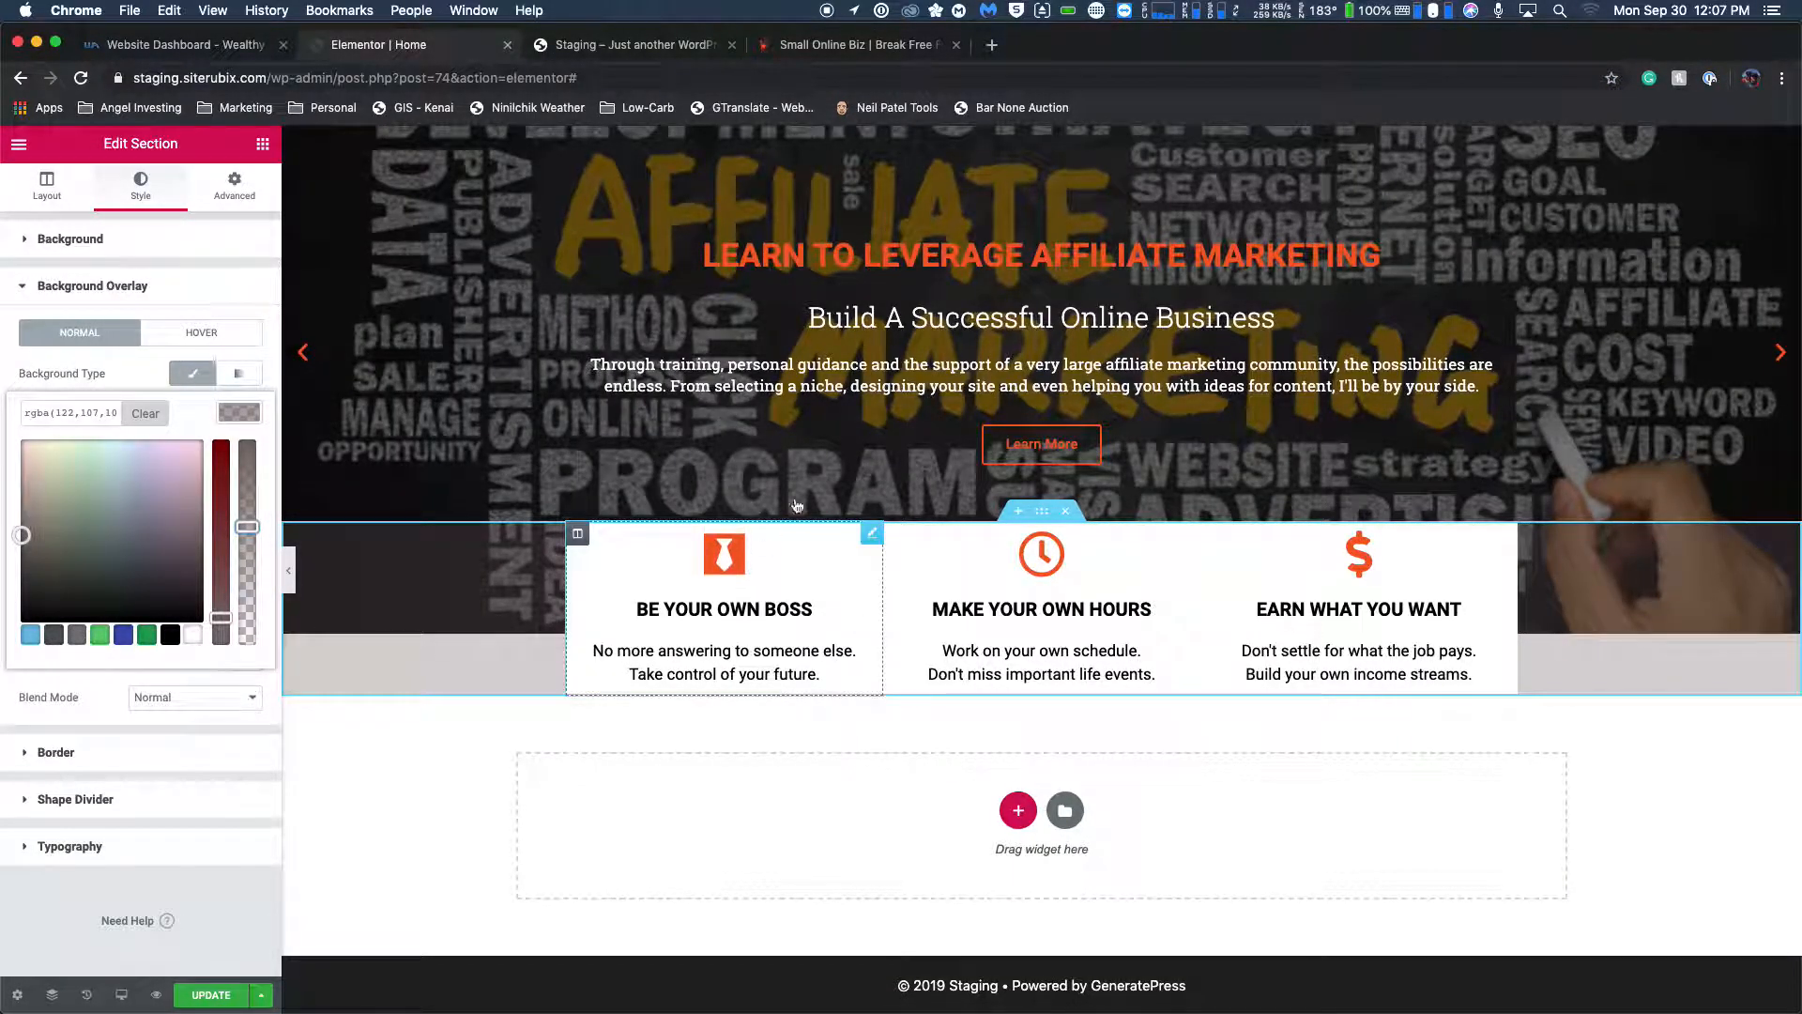
{"action": "left_click", "coordinate": [870, 51]}
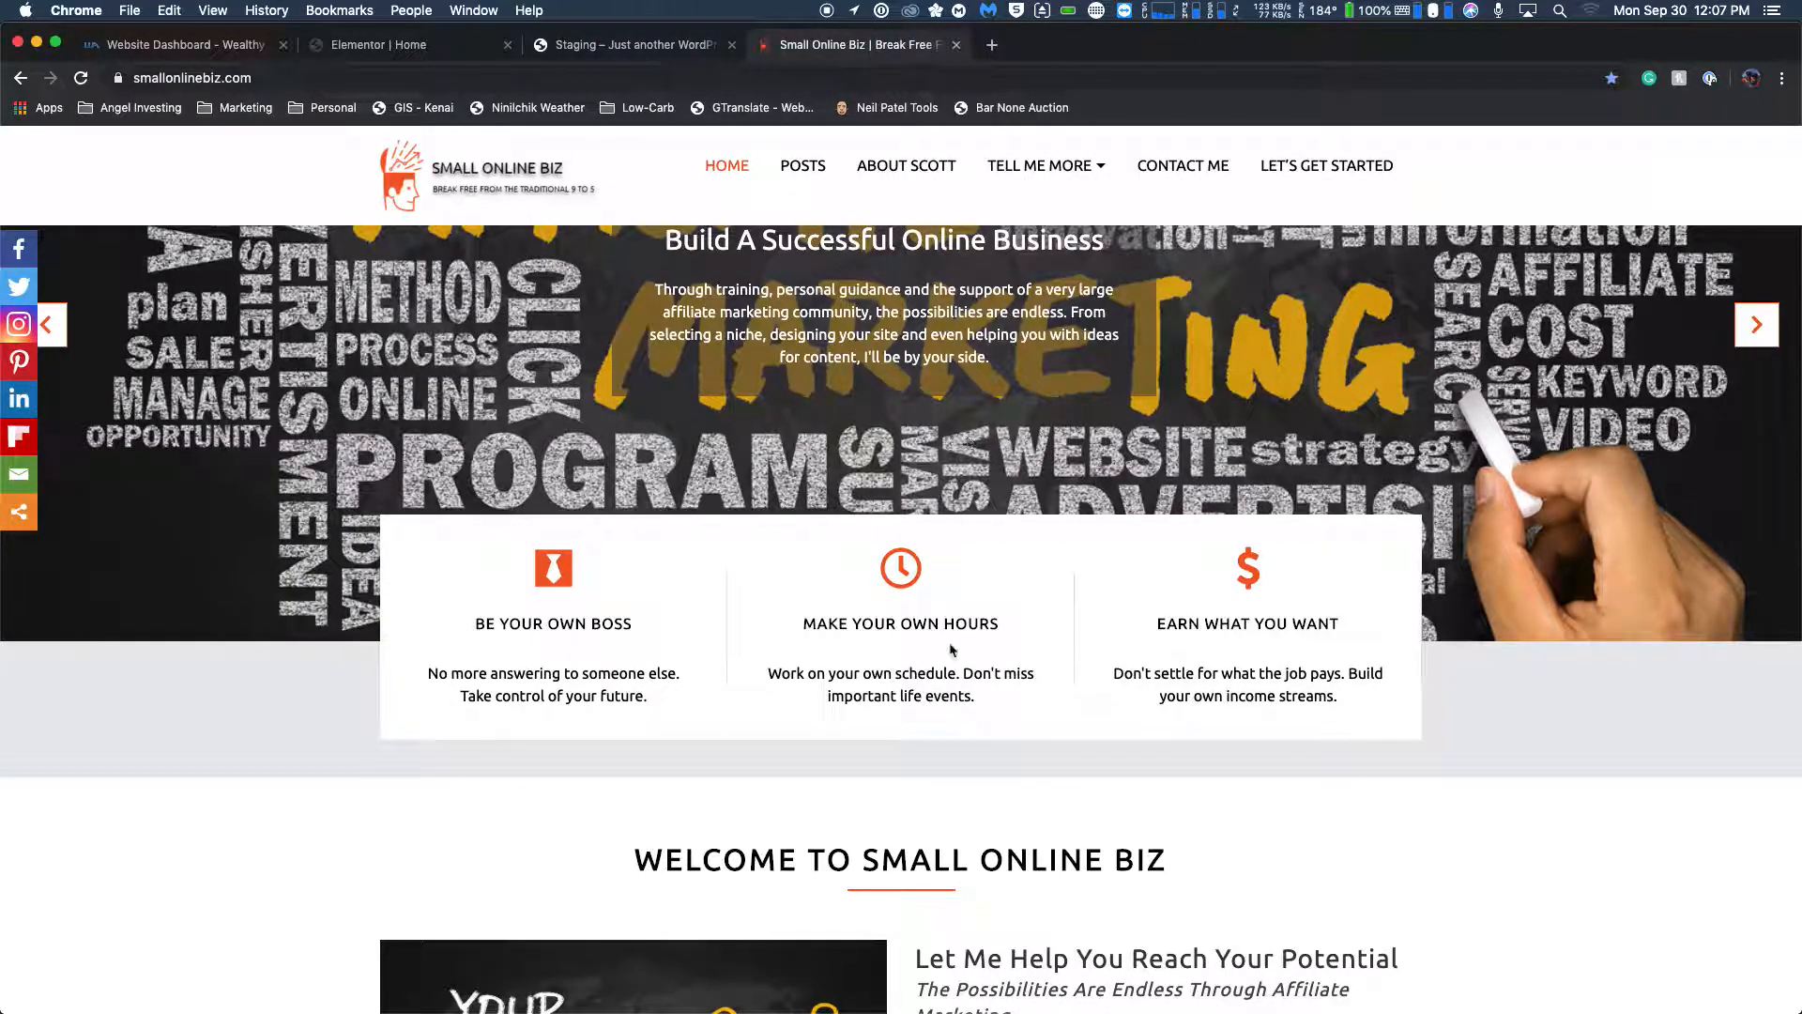
{"action": "left_click", "coordinate": [443, 57]}
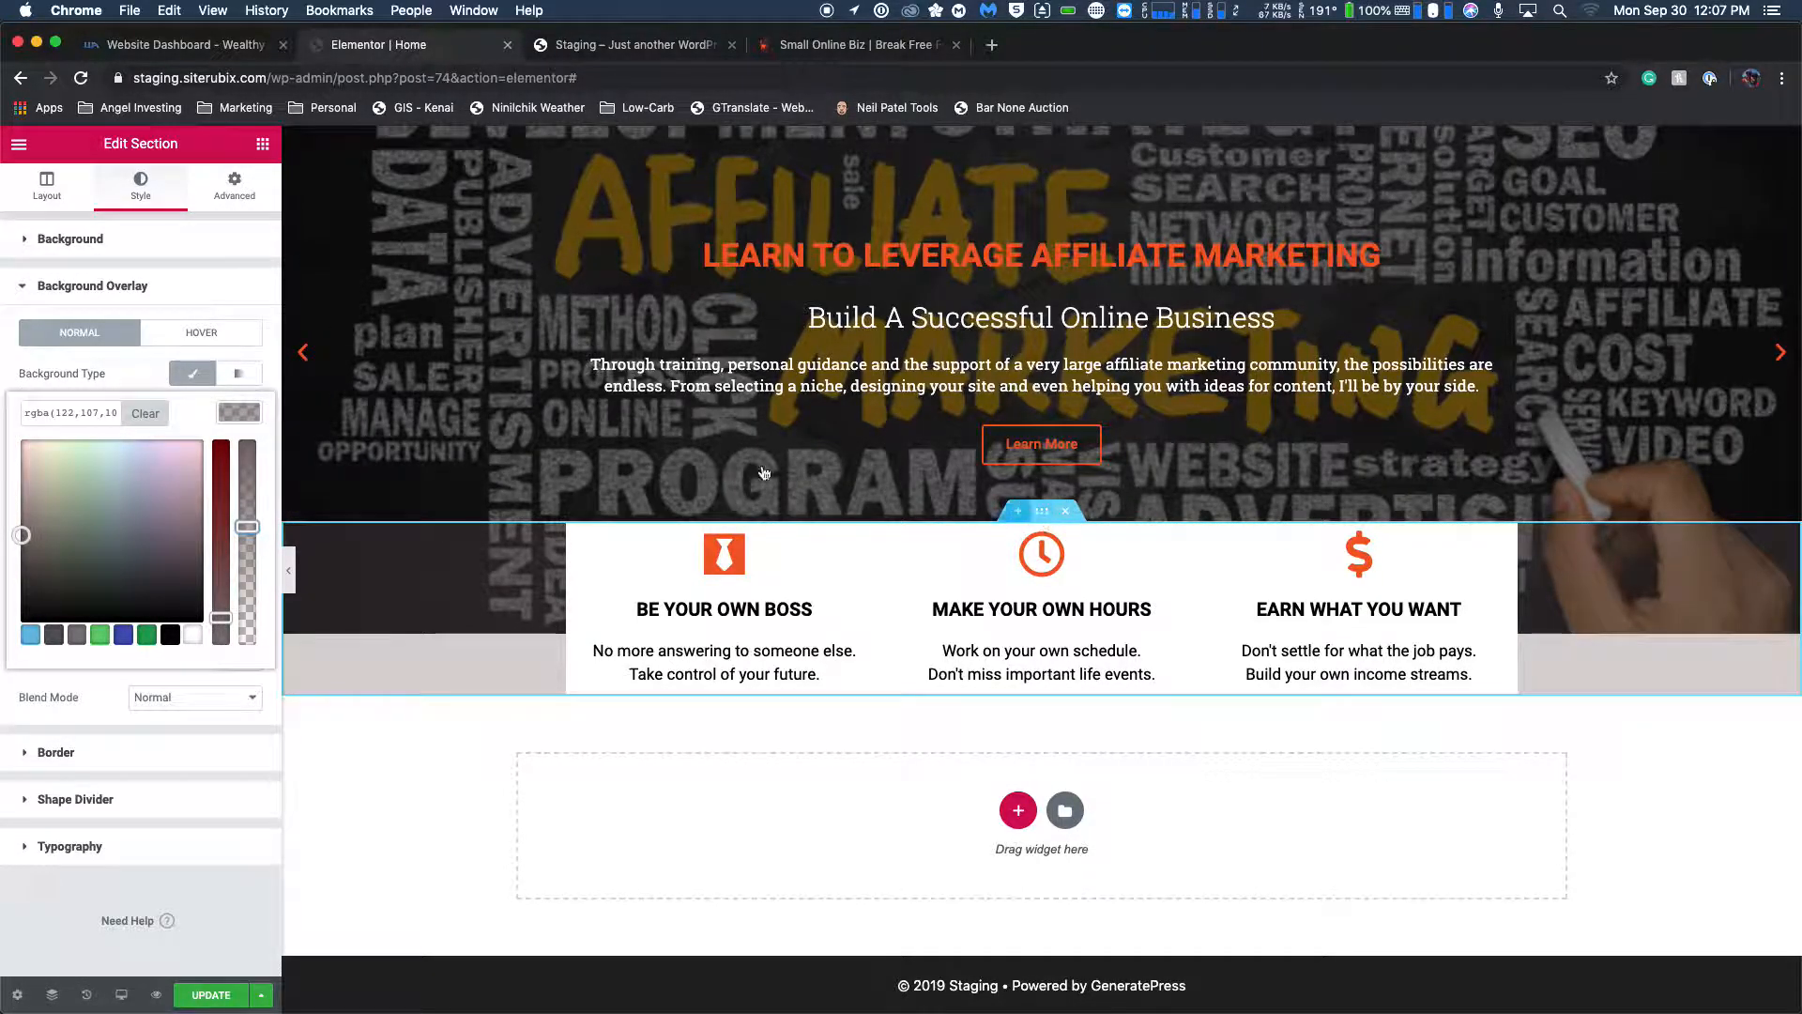
Unlink the section's padding values and set only its bottom padding to 40 px.
{"action": "left_click", "coordinate": [217, 189]}
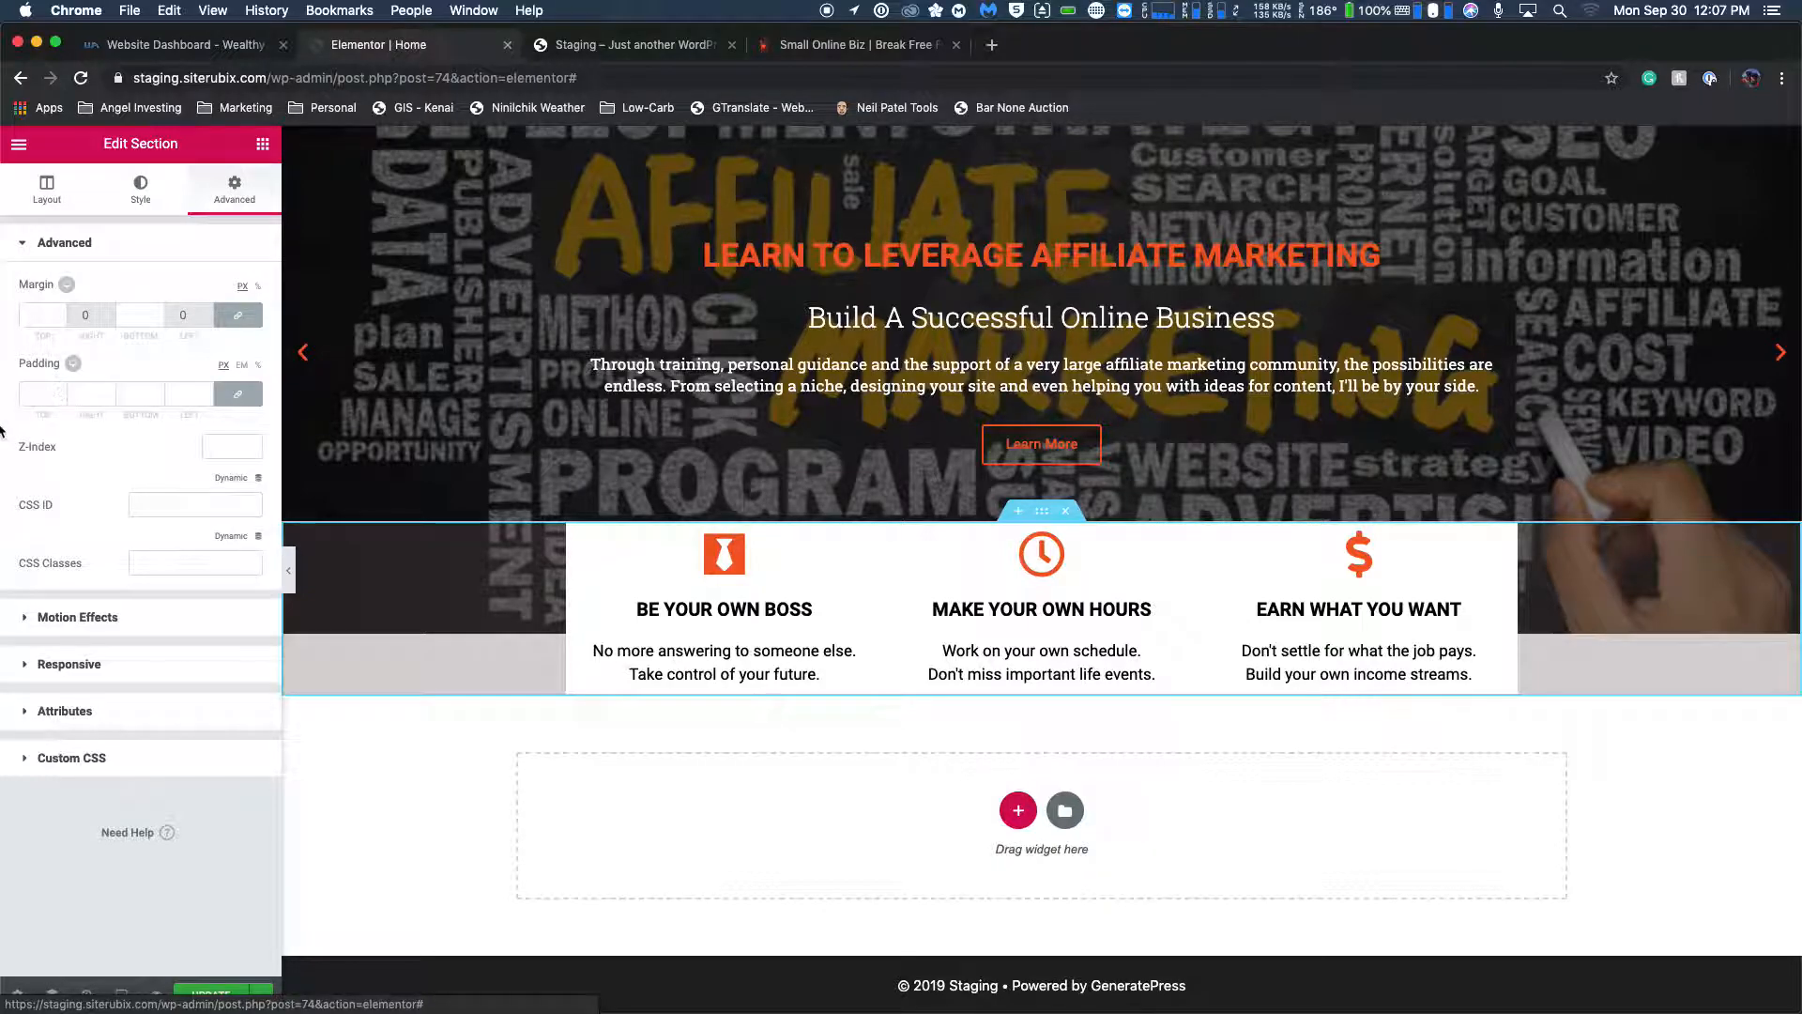
{"action": "left_click", "coordinate": [238, 396]}
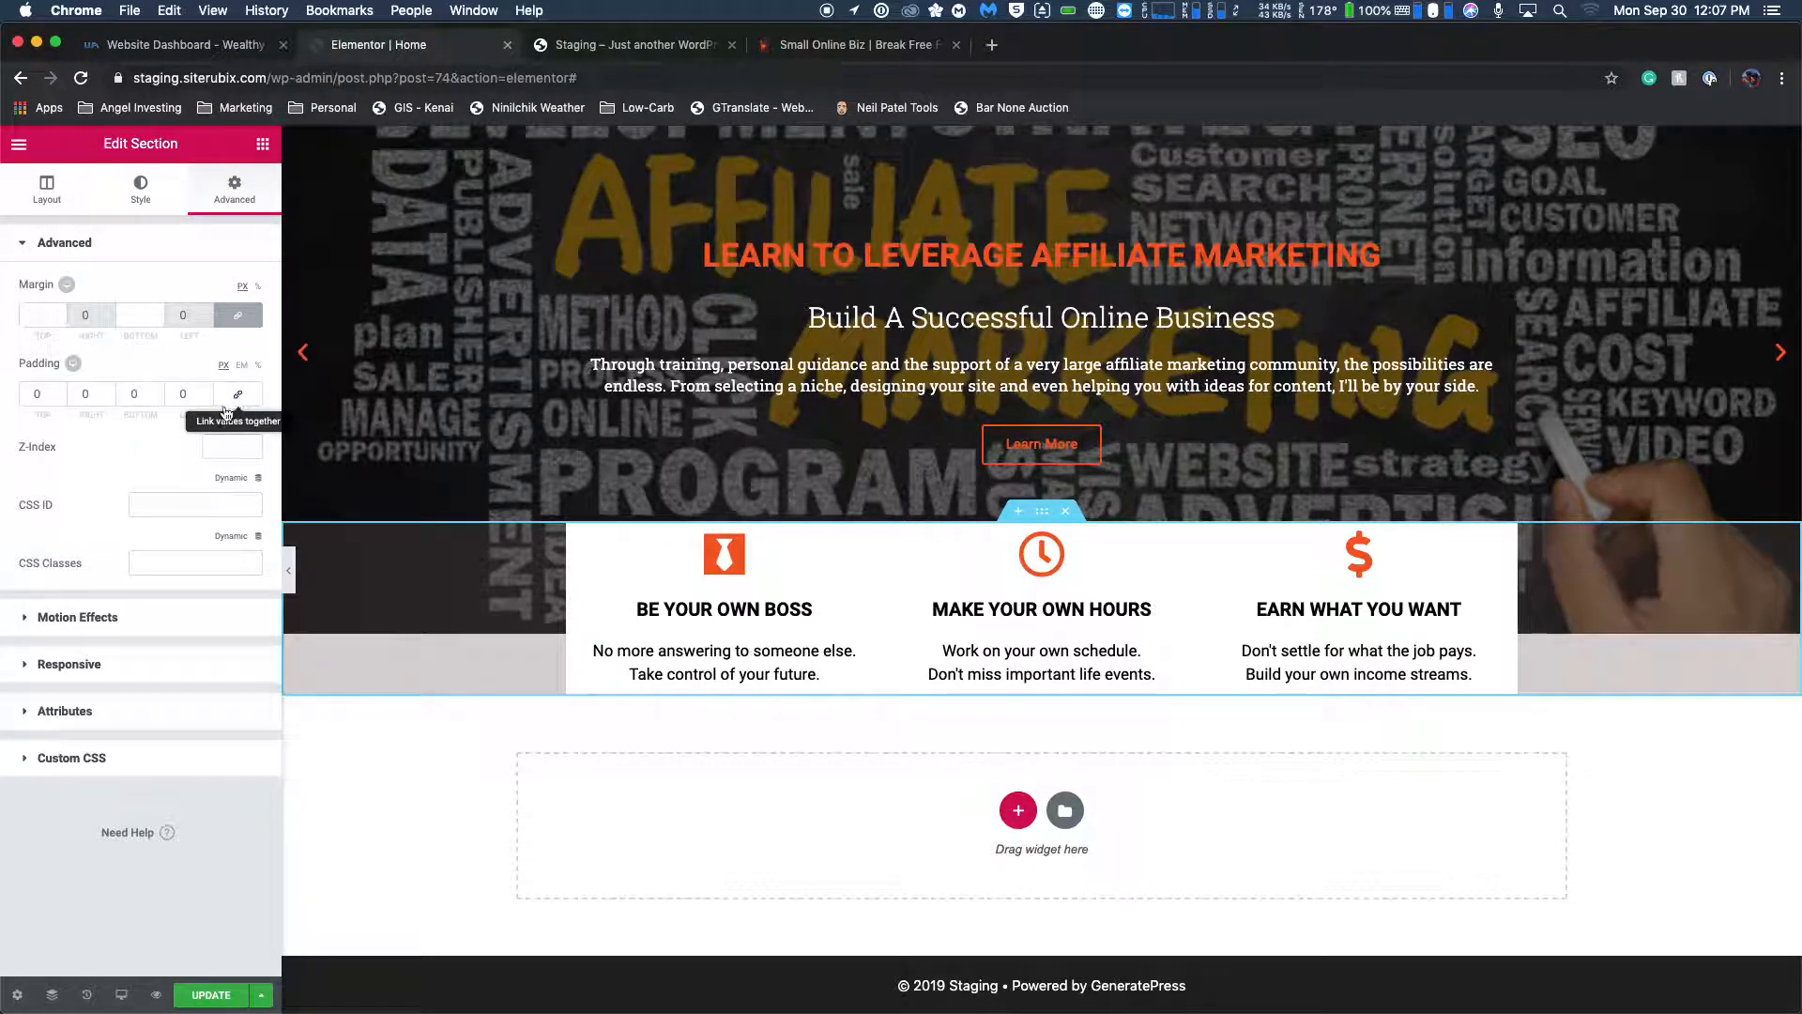
{"action": "left_click", "coordinate": [137, 396]}
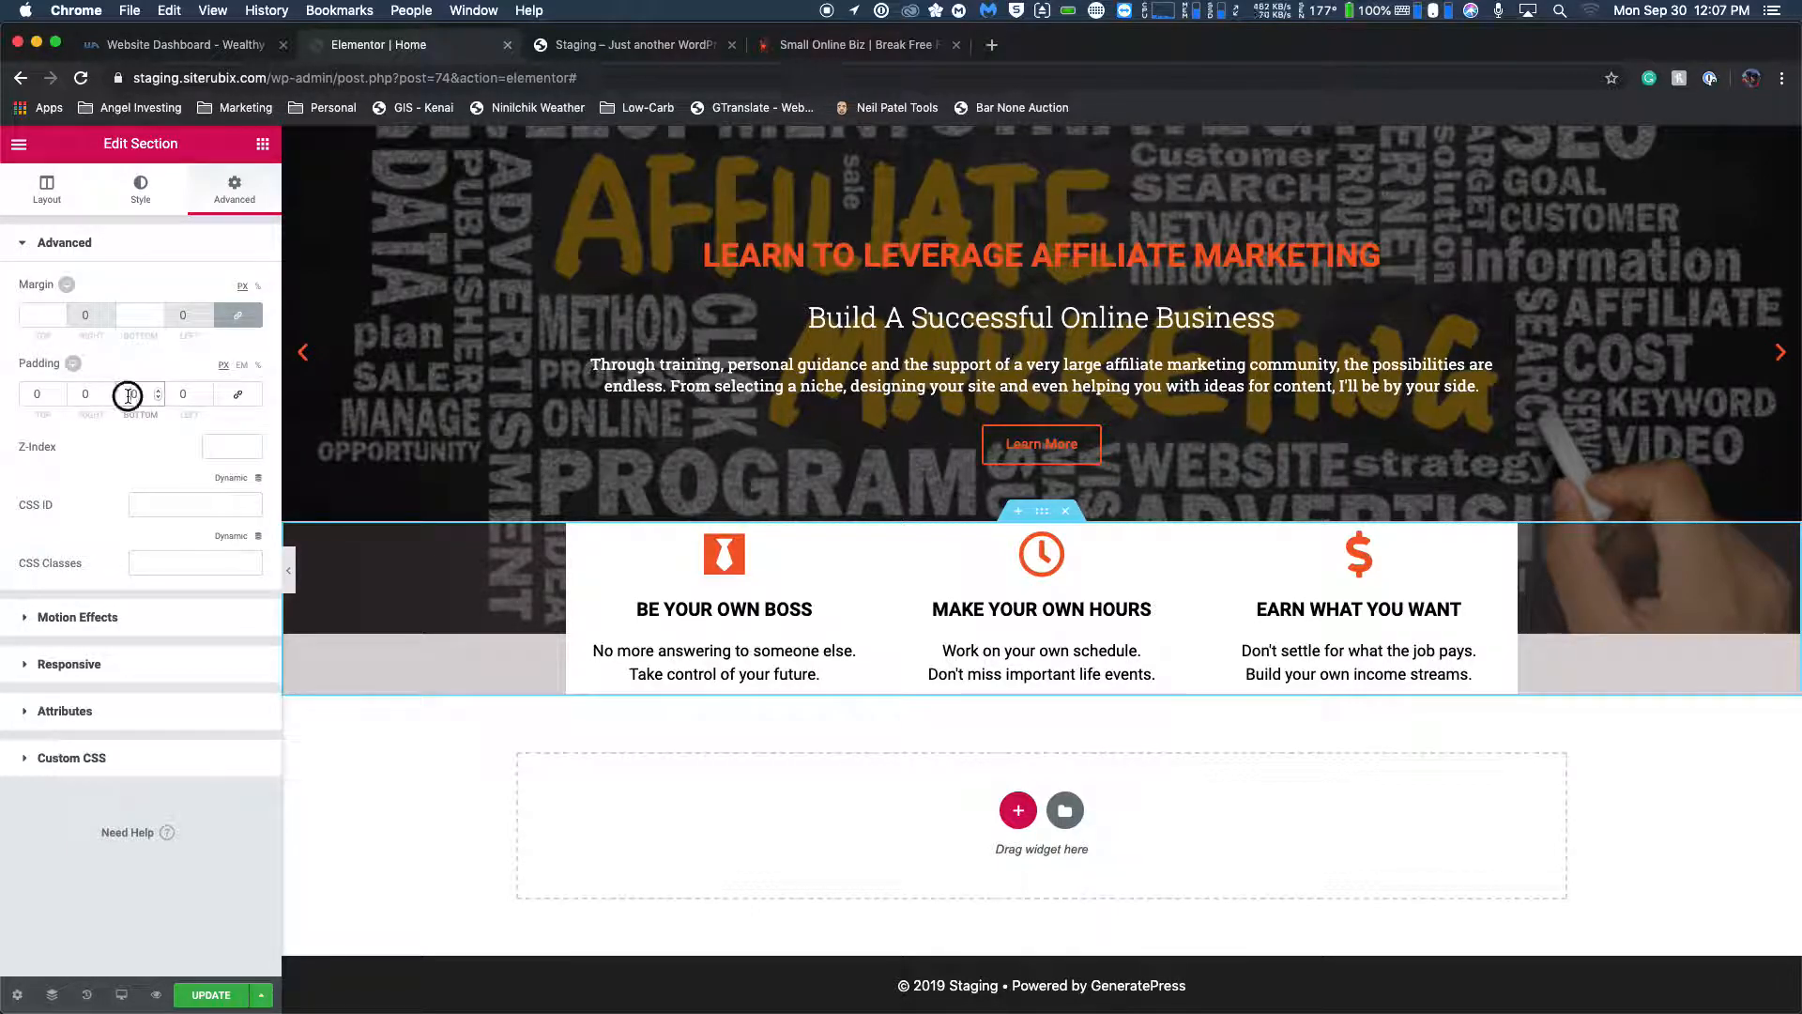
{"action": "type", "text": "2"}
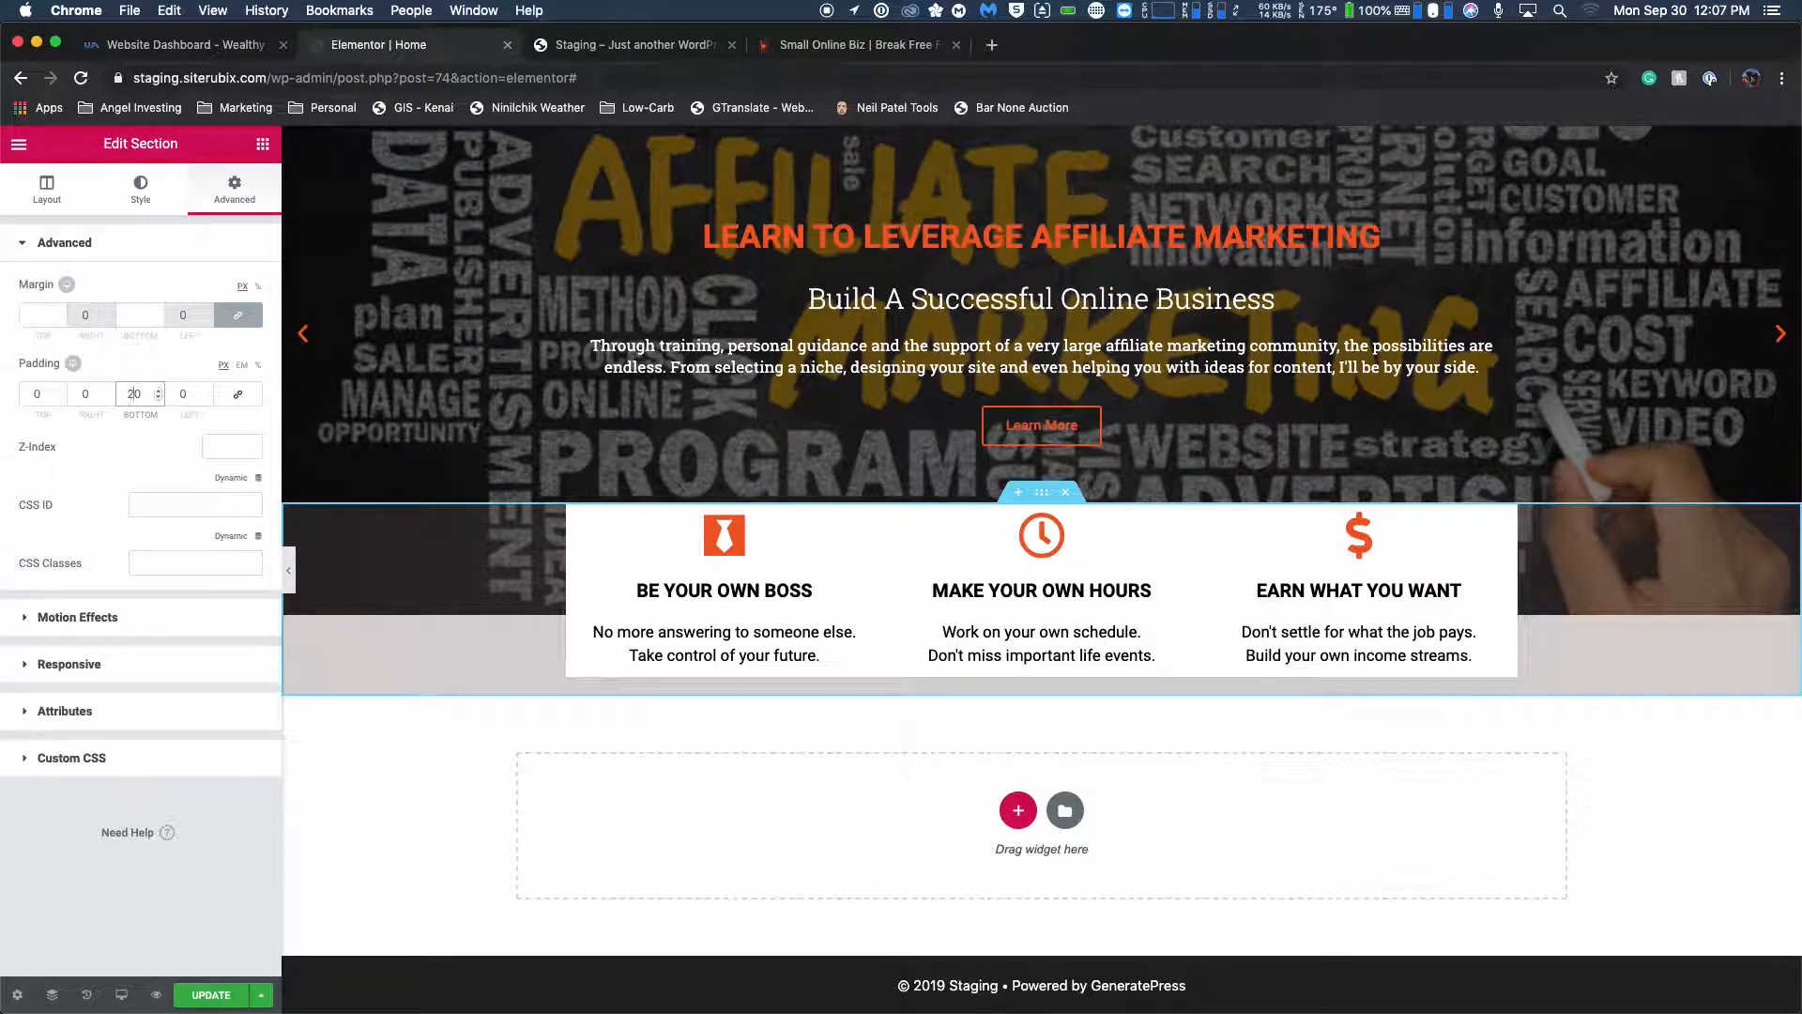
{"action": "key", "text": "BackSpace"}
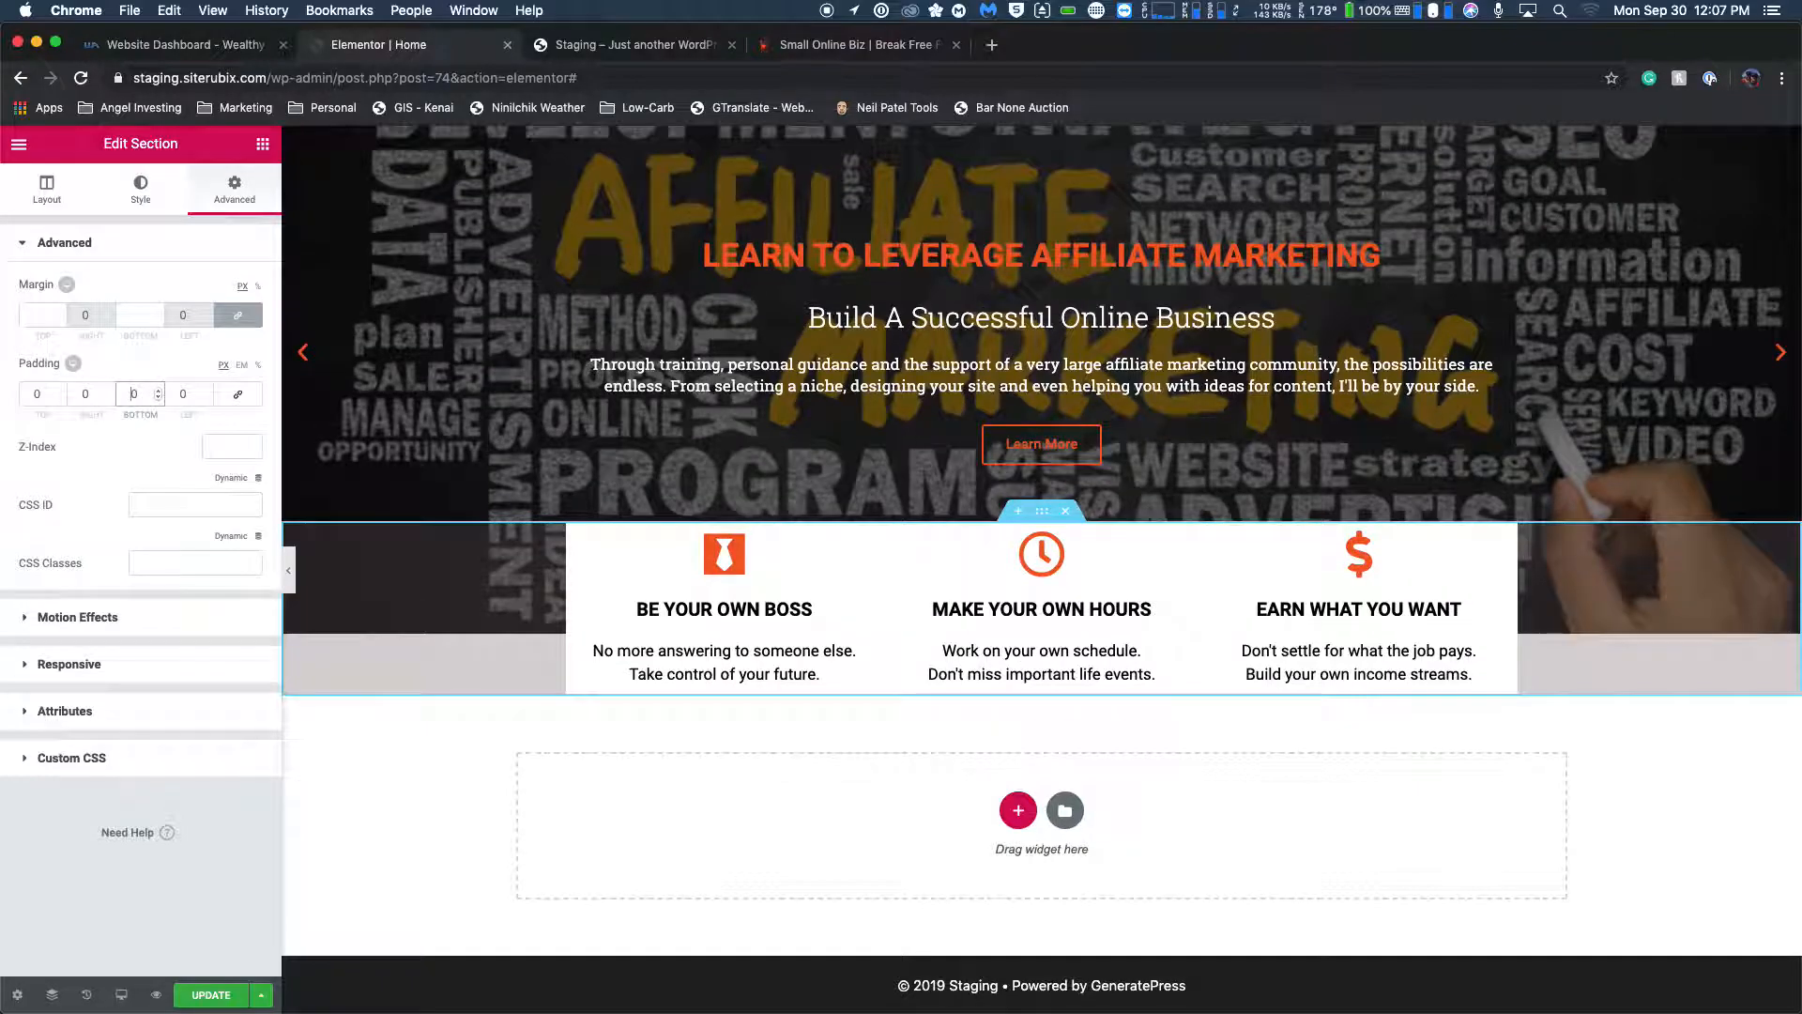
{"action": "type", "text": "4"}
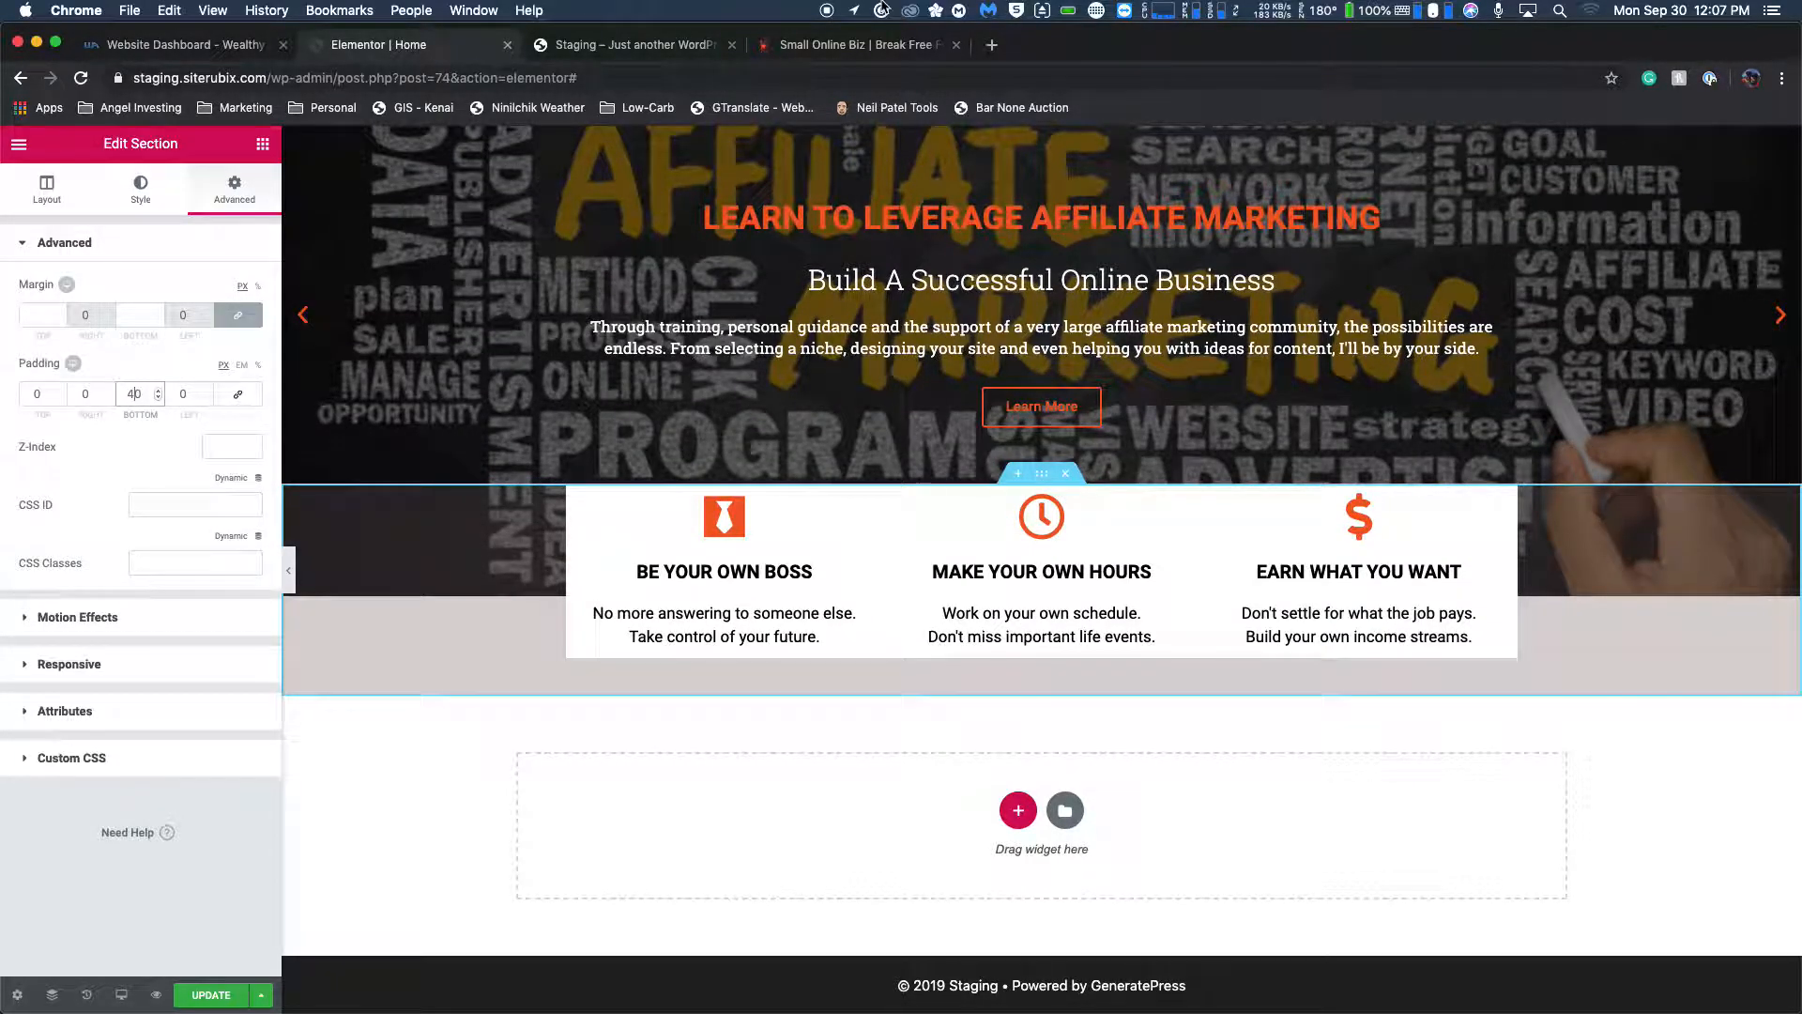
Compare the section's bottom band and the spacing inside the boxes with the live homepage, and open the section's style settings.
{"action": "left_click", "coordinate": [887, 47]}
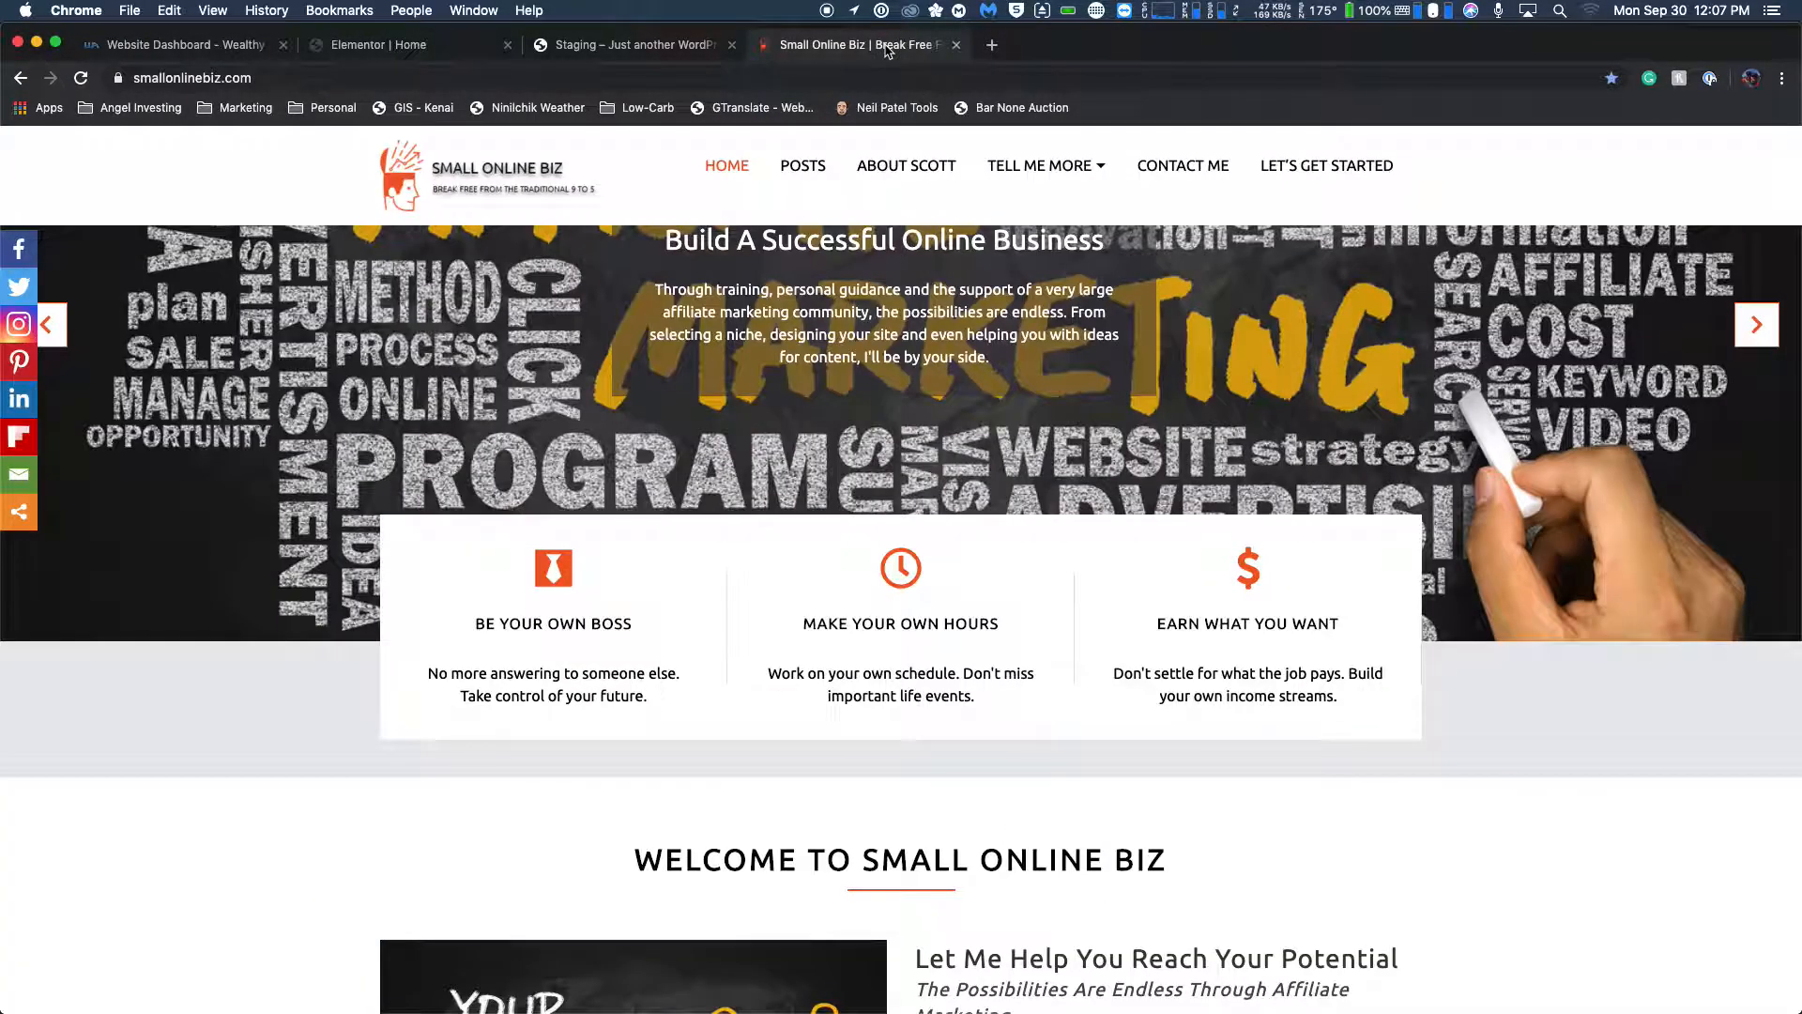
{"action": "left_click", "coordinate": [604, 52]}
{"action": "key", "text": "ctrl+Tab"}
{"action": "left_click", "coordinate": [454, 58]}
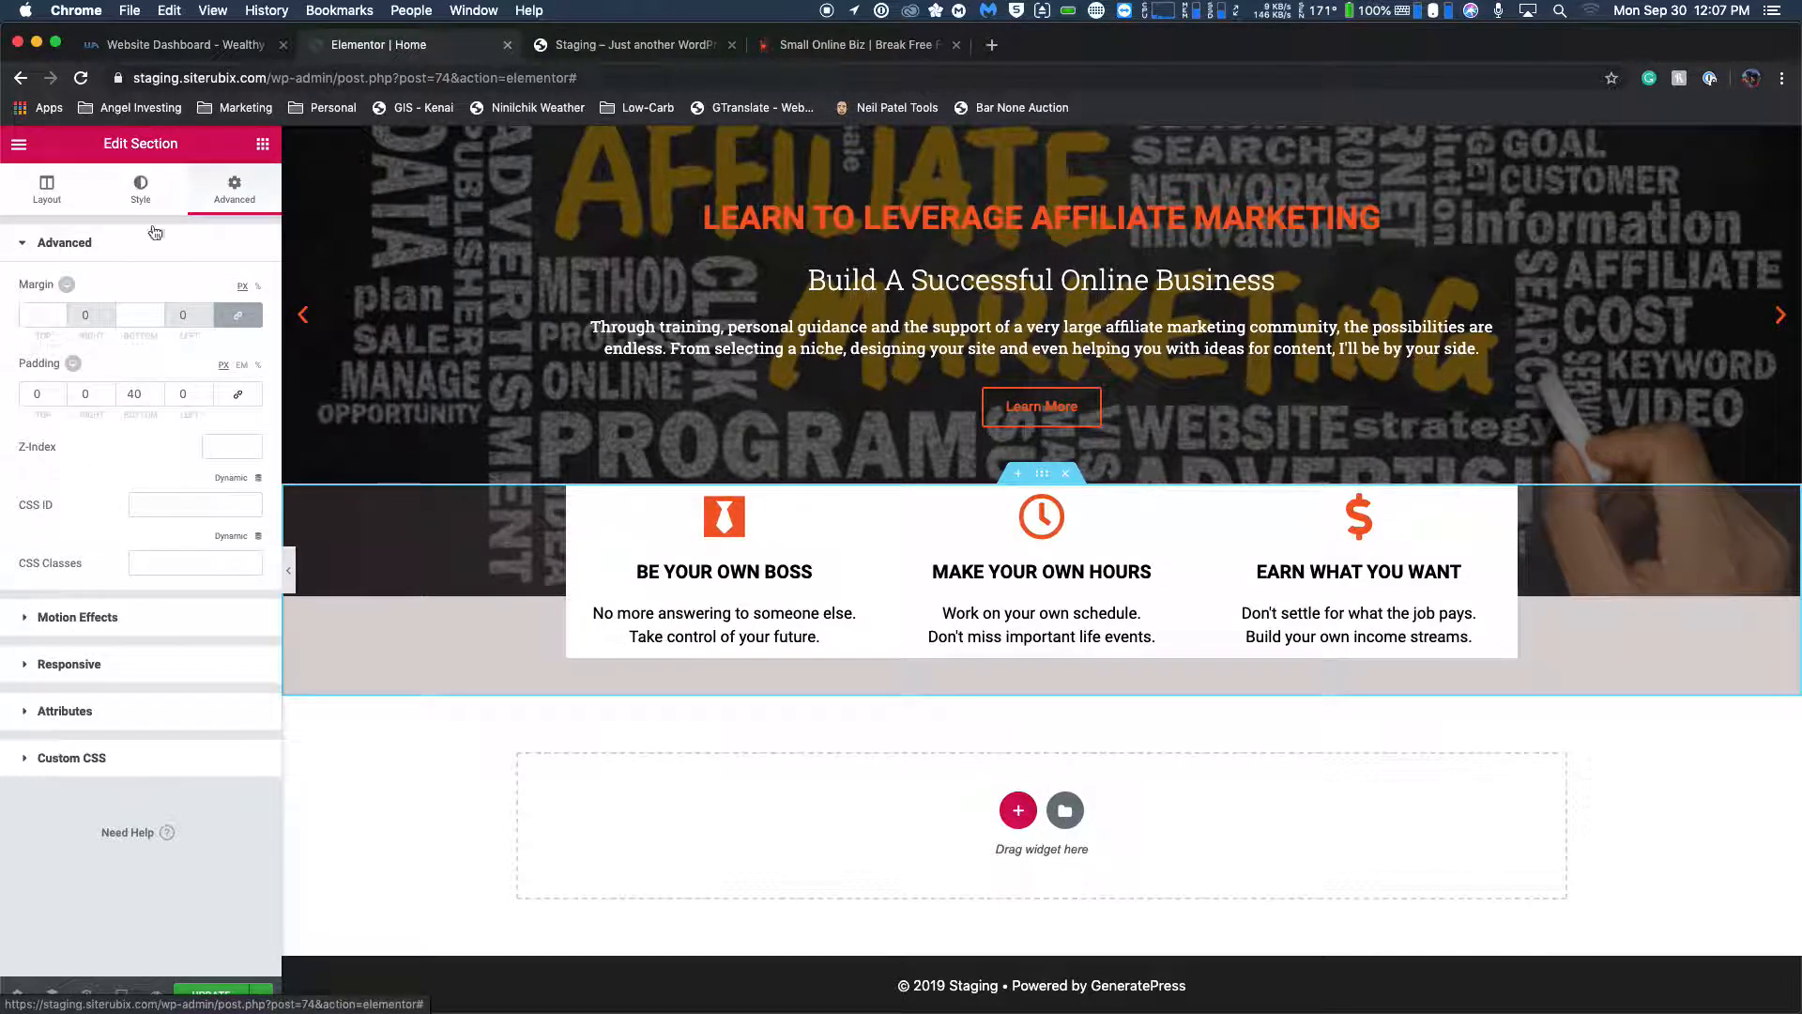
{"action": "left_click", "coordinate": [138, 180]}
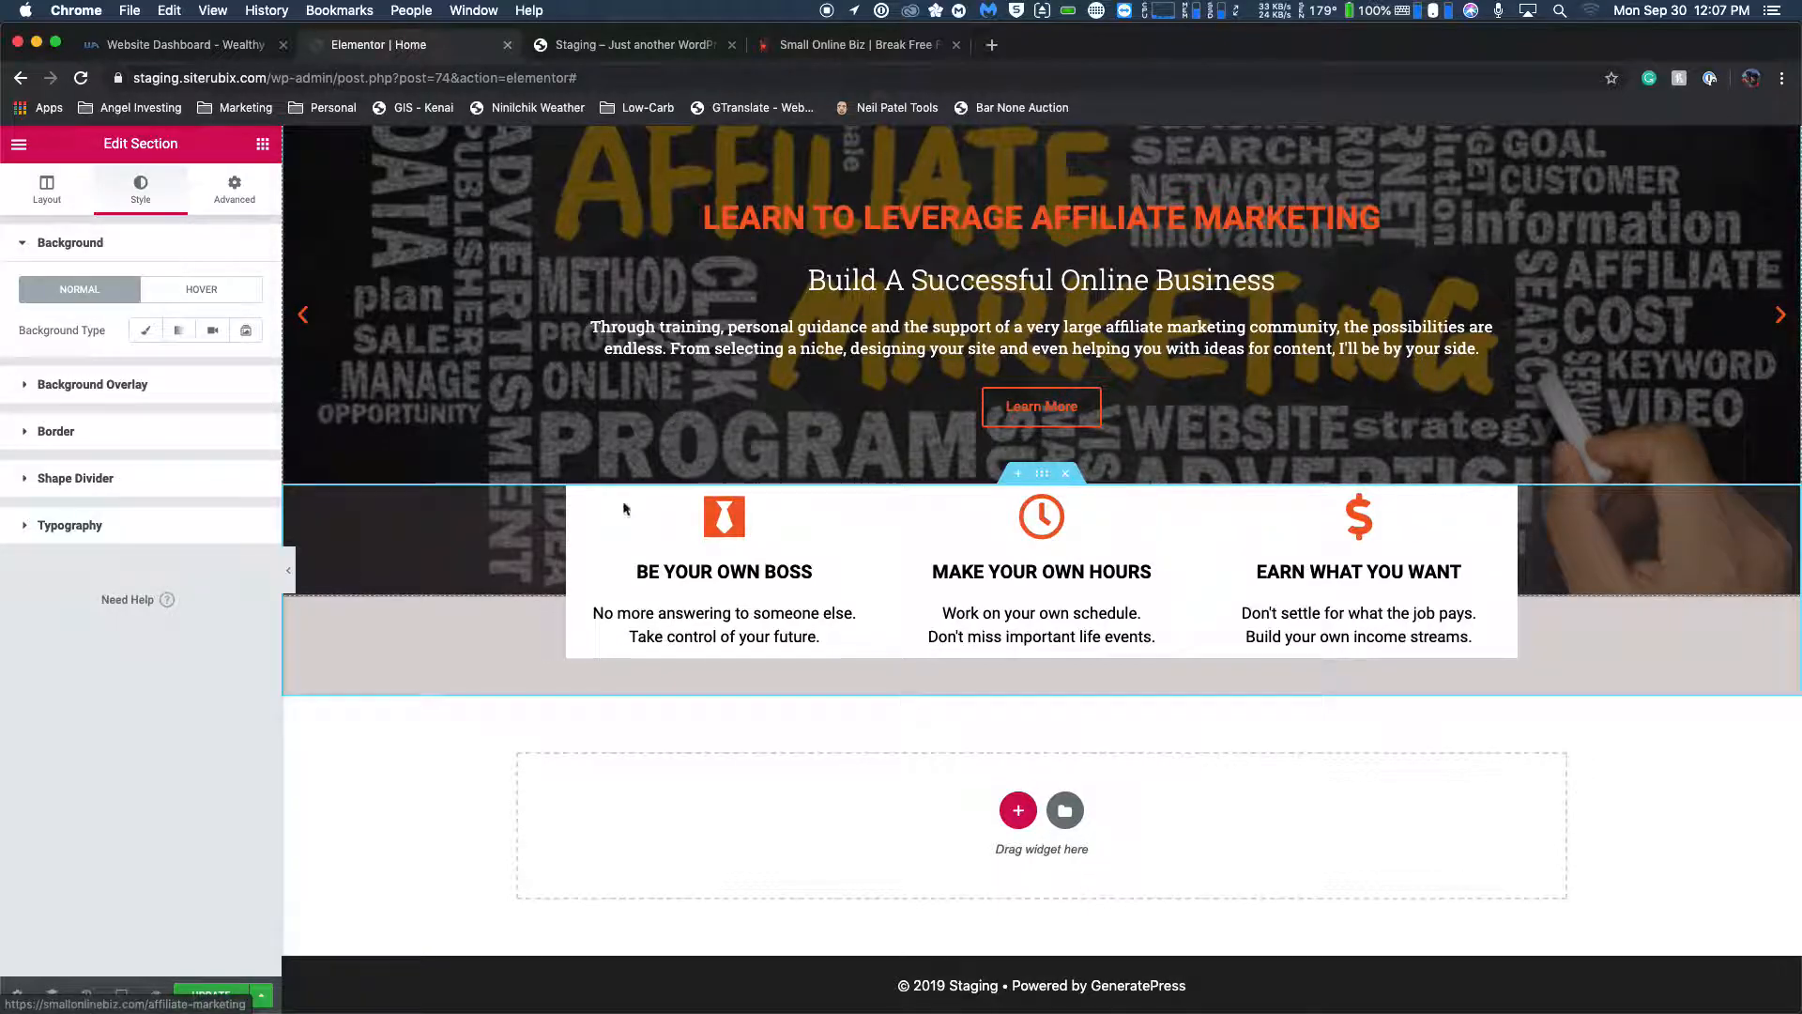
{"action": "left_click", "coordinate": [880, 47]}
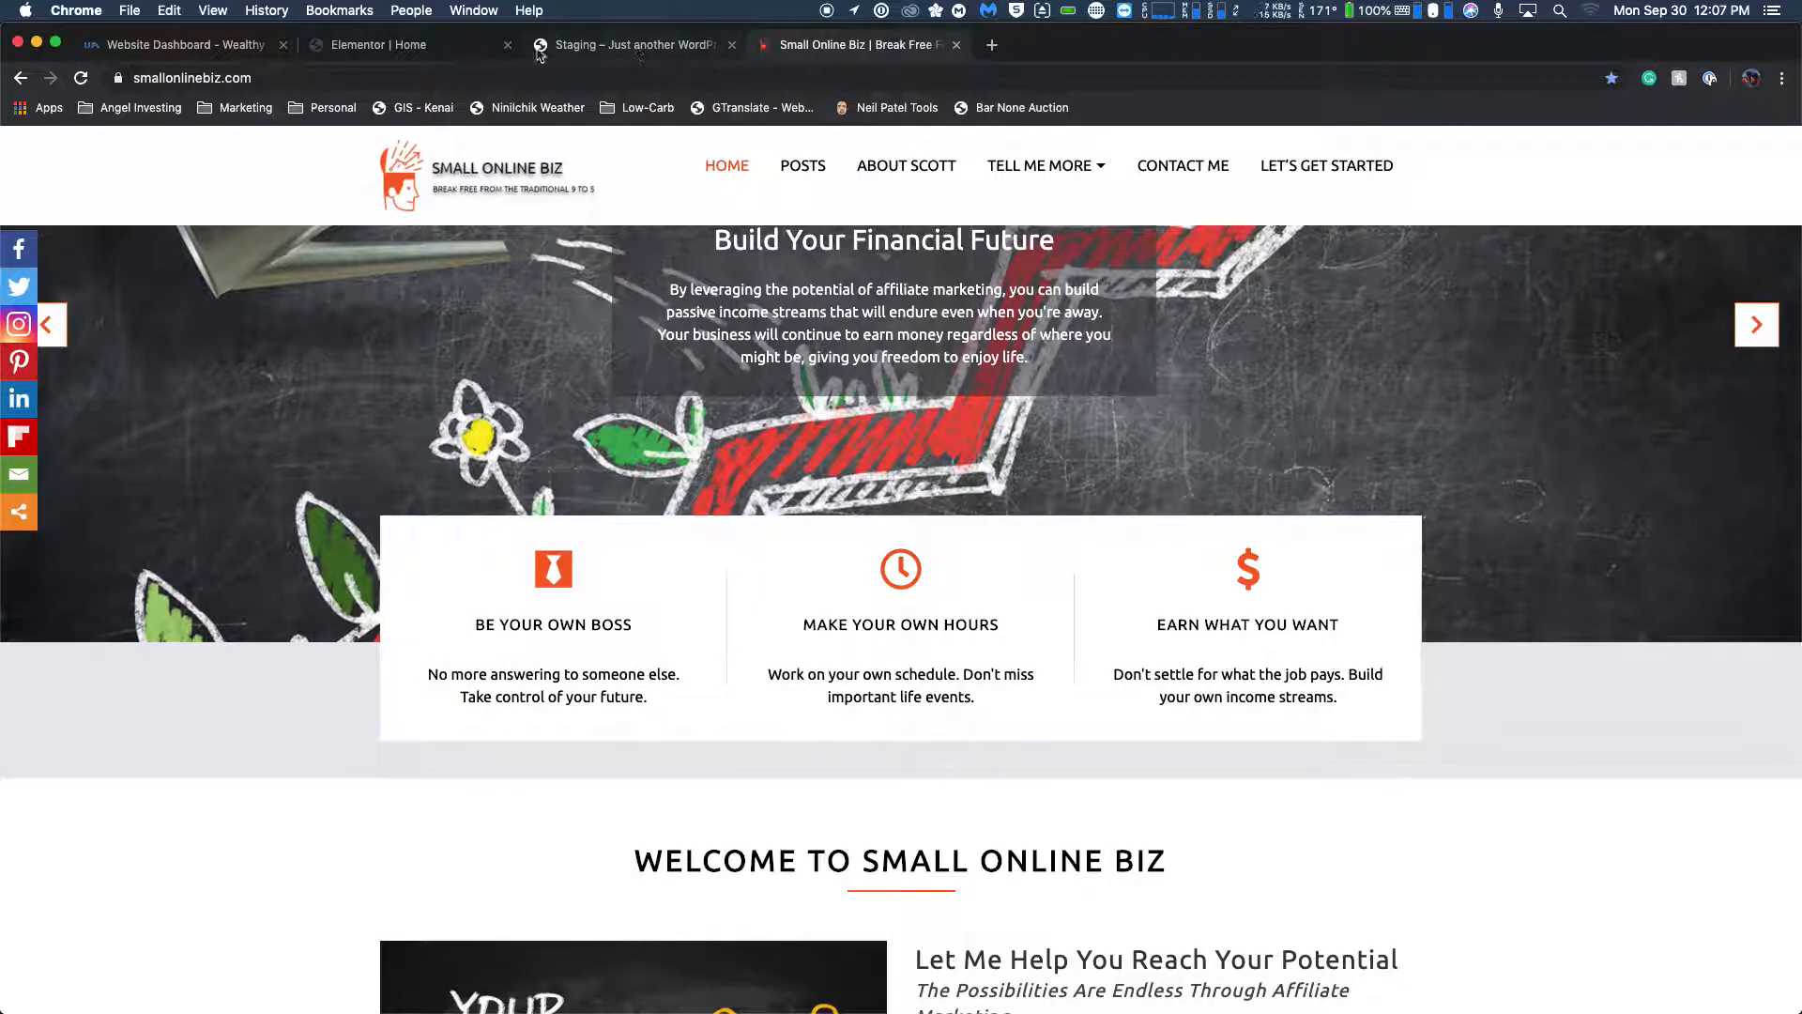
{"action": "left_click", "coordinate": [380, 44]}
Try 30 px padding on the BE YOUR OWN BOSS icon box, and settle on 20 px for all sides.
{"action": "left_click", "coordinate": [796, 501]}
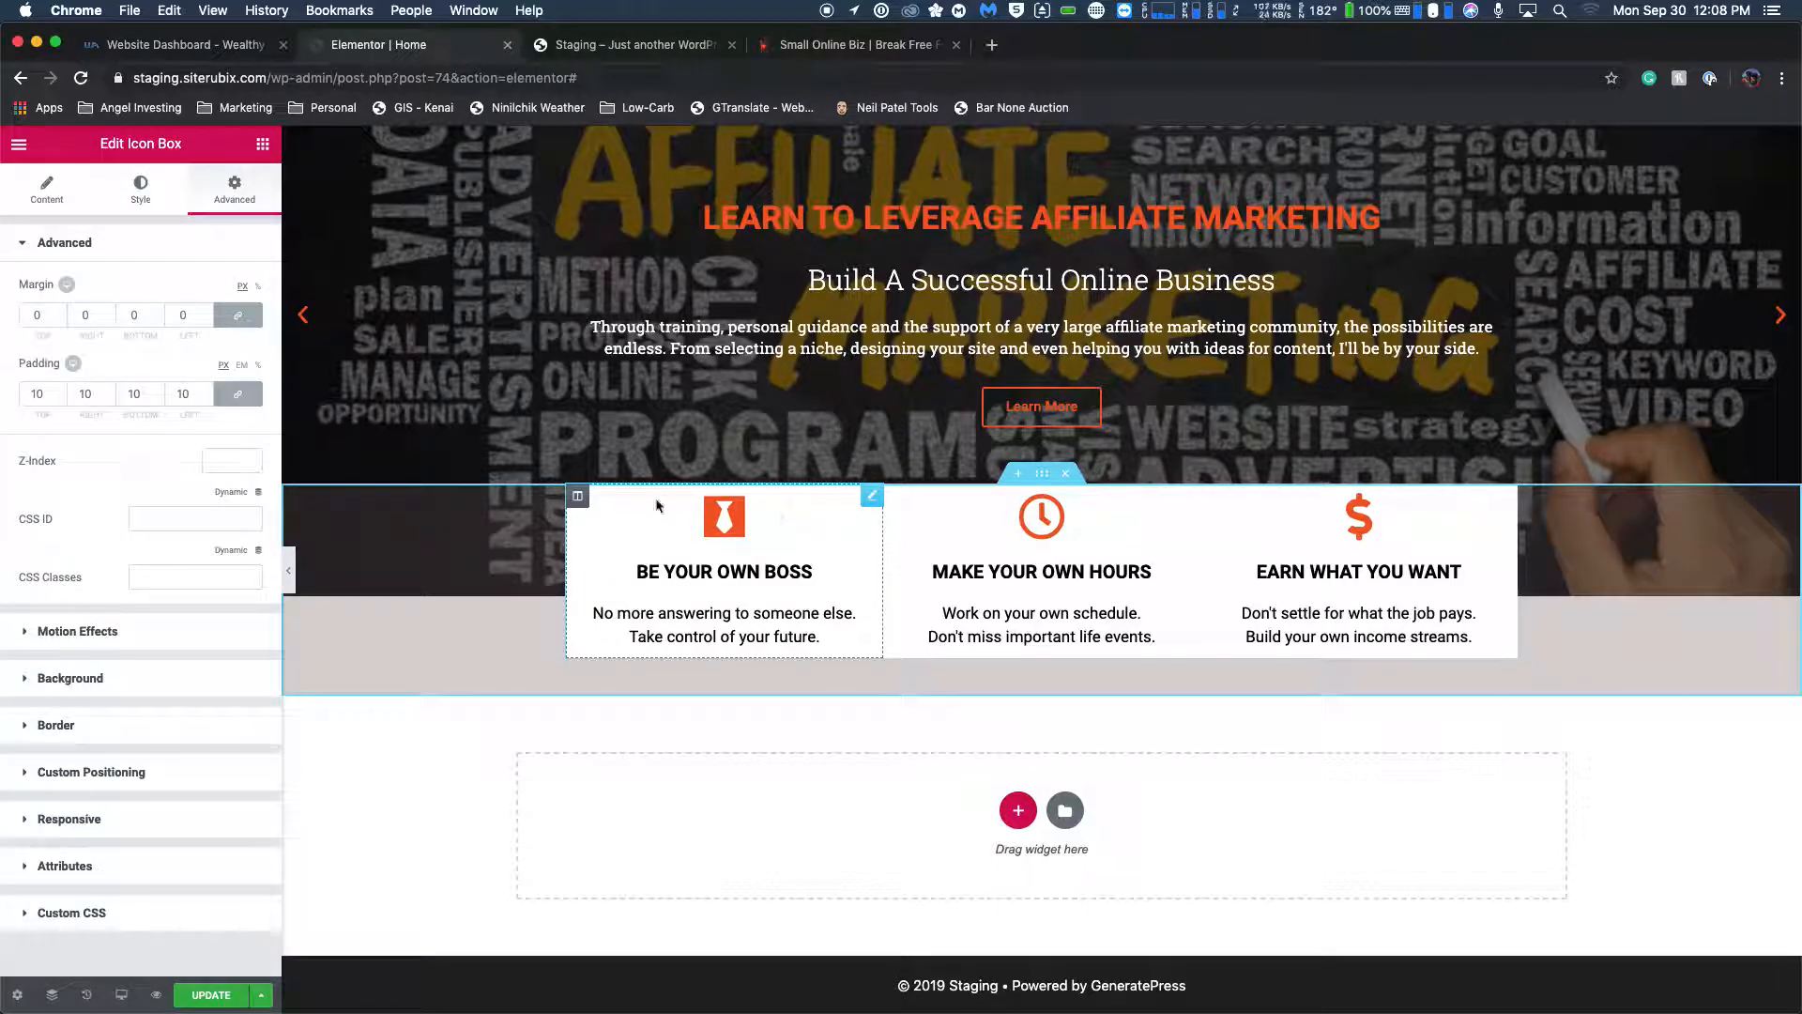
{"action": "double_click", "coordinate": [37, 395]}
{"action": "type", "text": "30"}
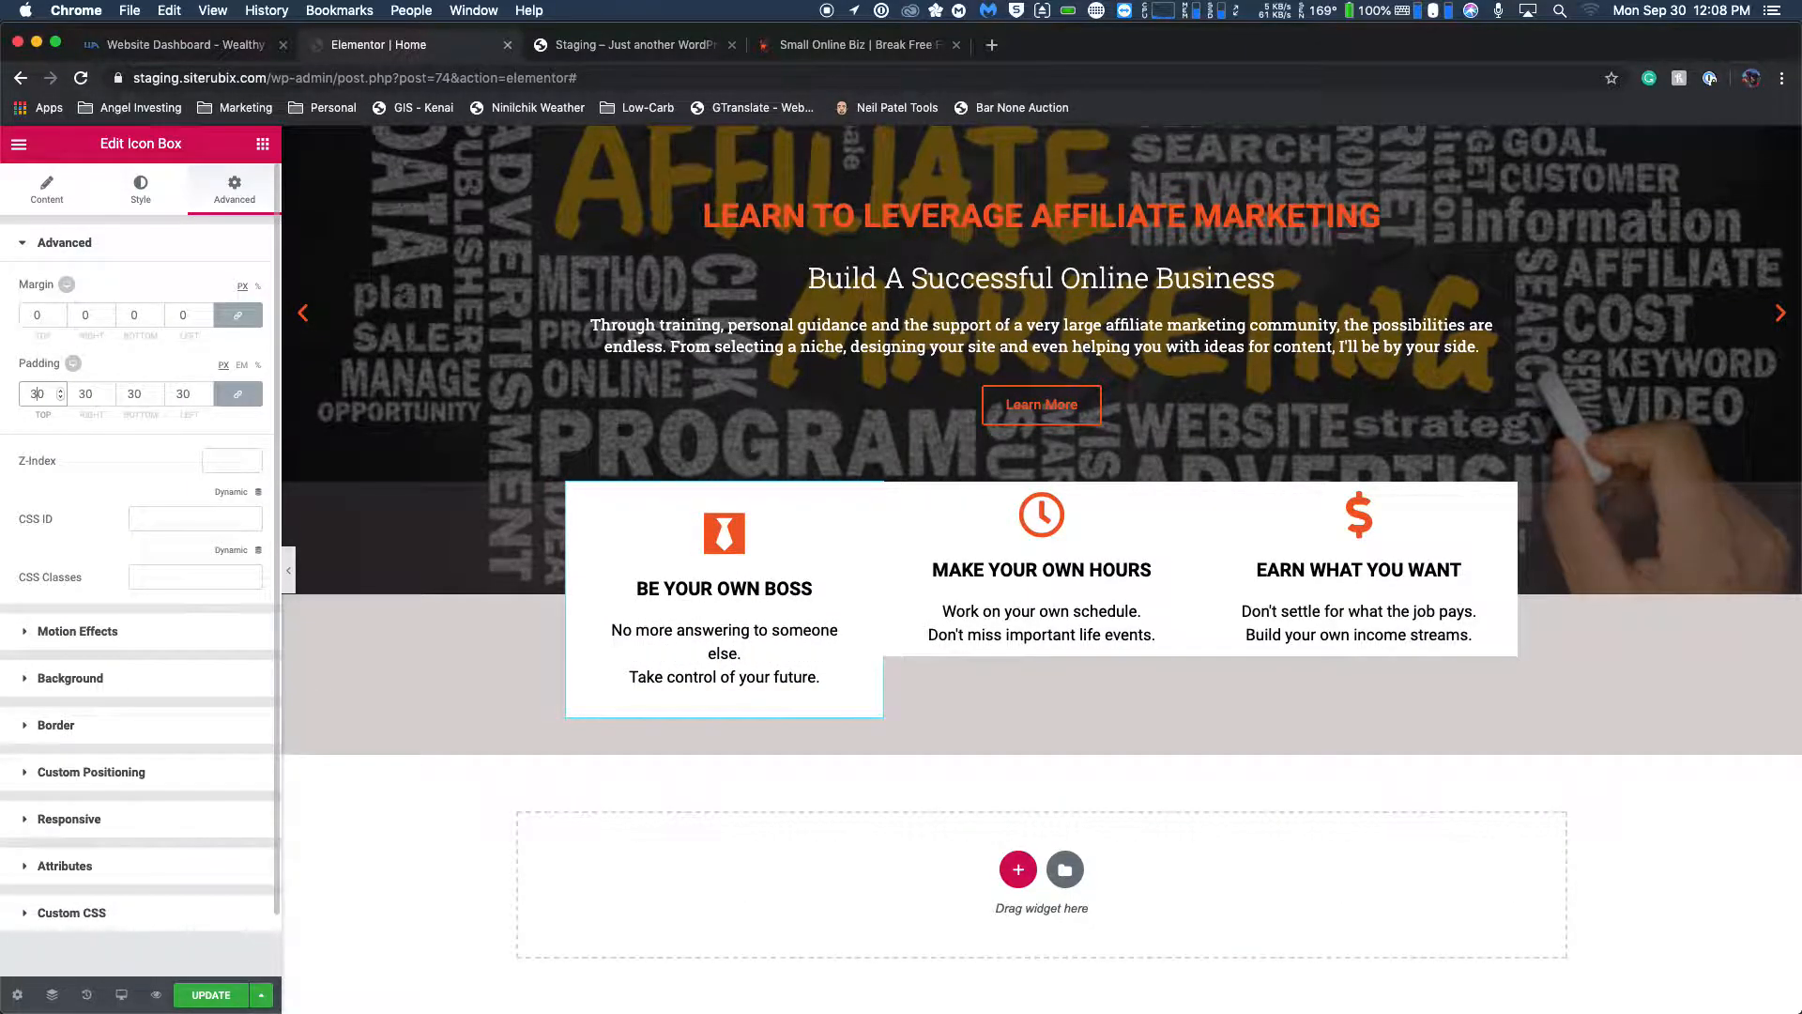
{"action": "double_click", "coordinate": [38, 394]}
{"action": "type", "text": "20"}
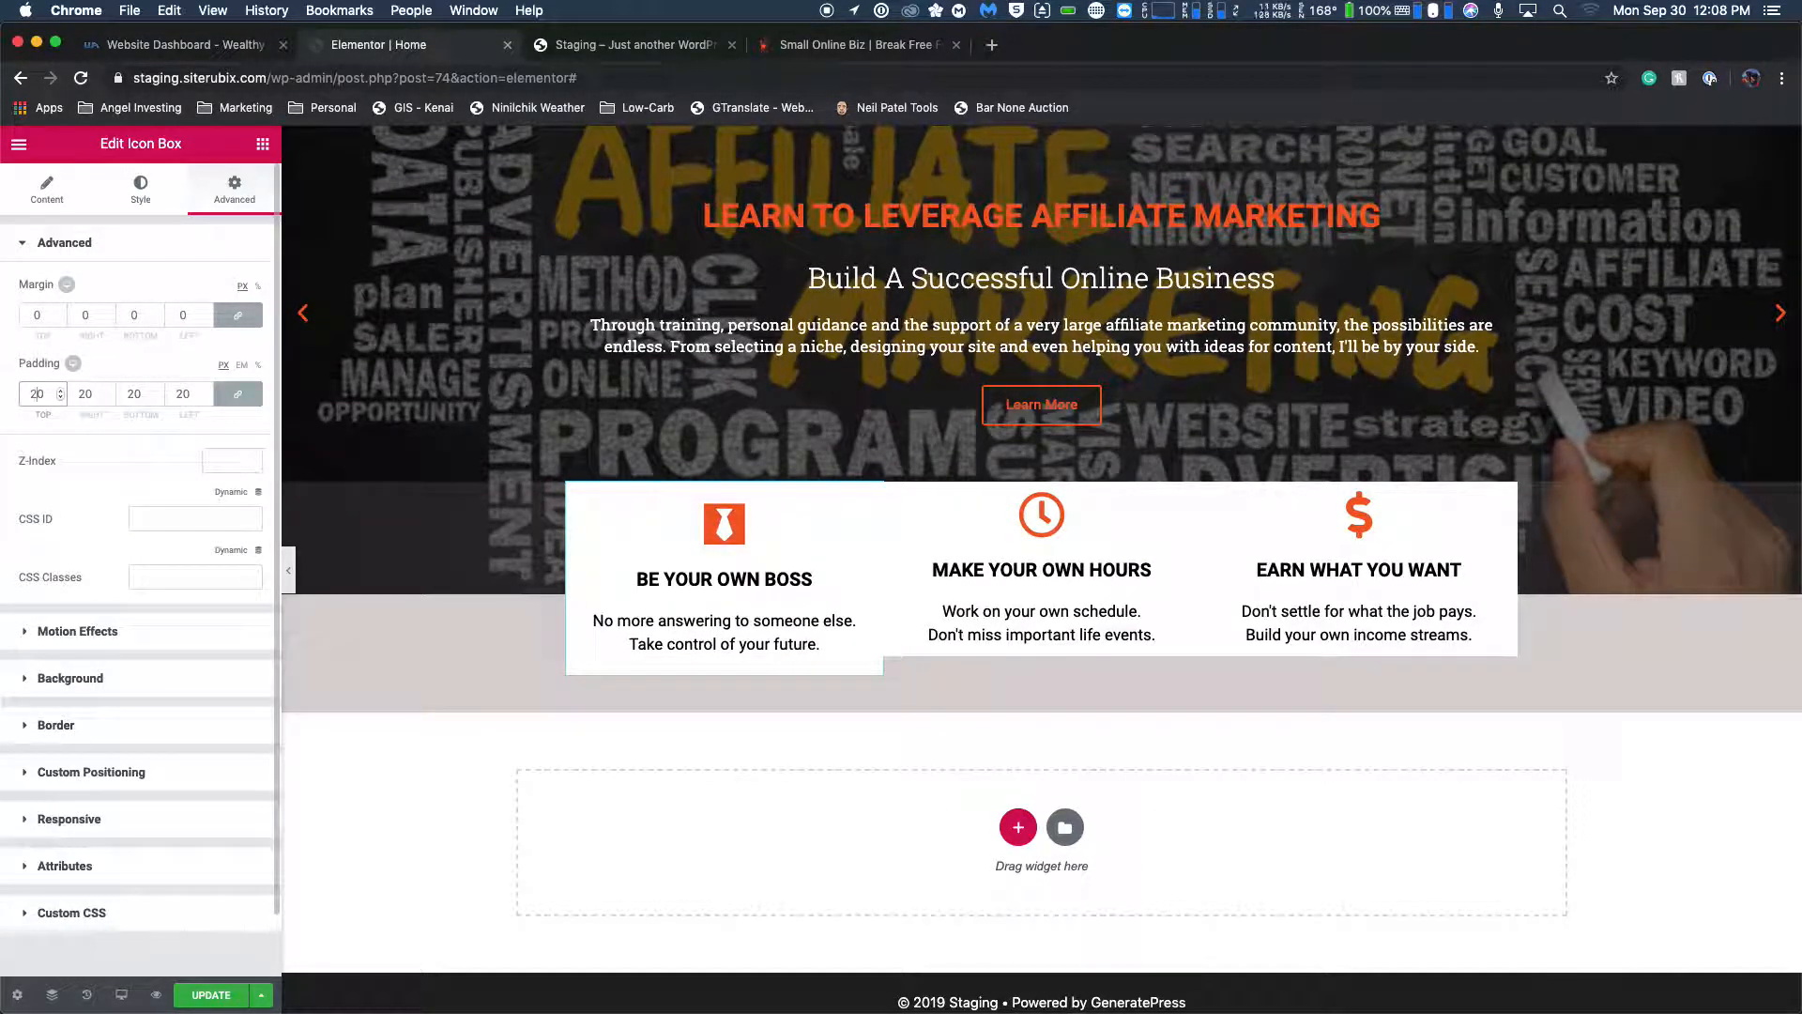
Set the MAKE YOUR OWN HOURS icon box's padding to 20 px on all sides.
{"action": "left_click", "coordinate": [904, 527]}
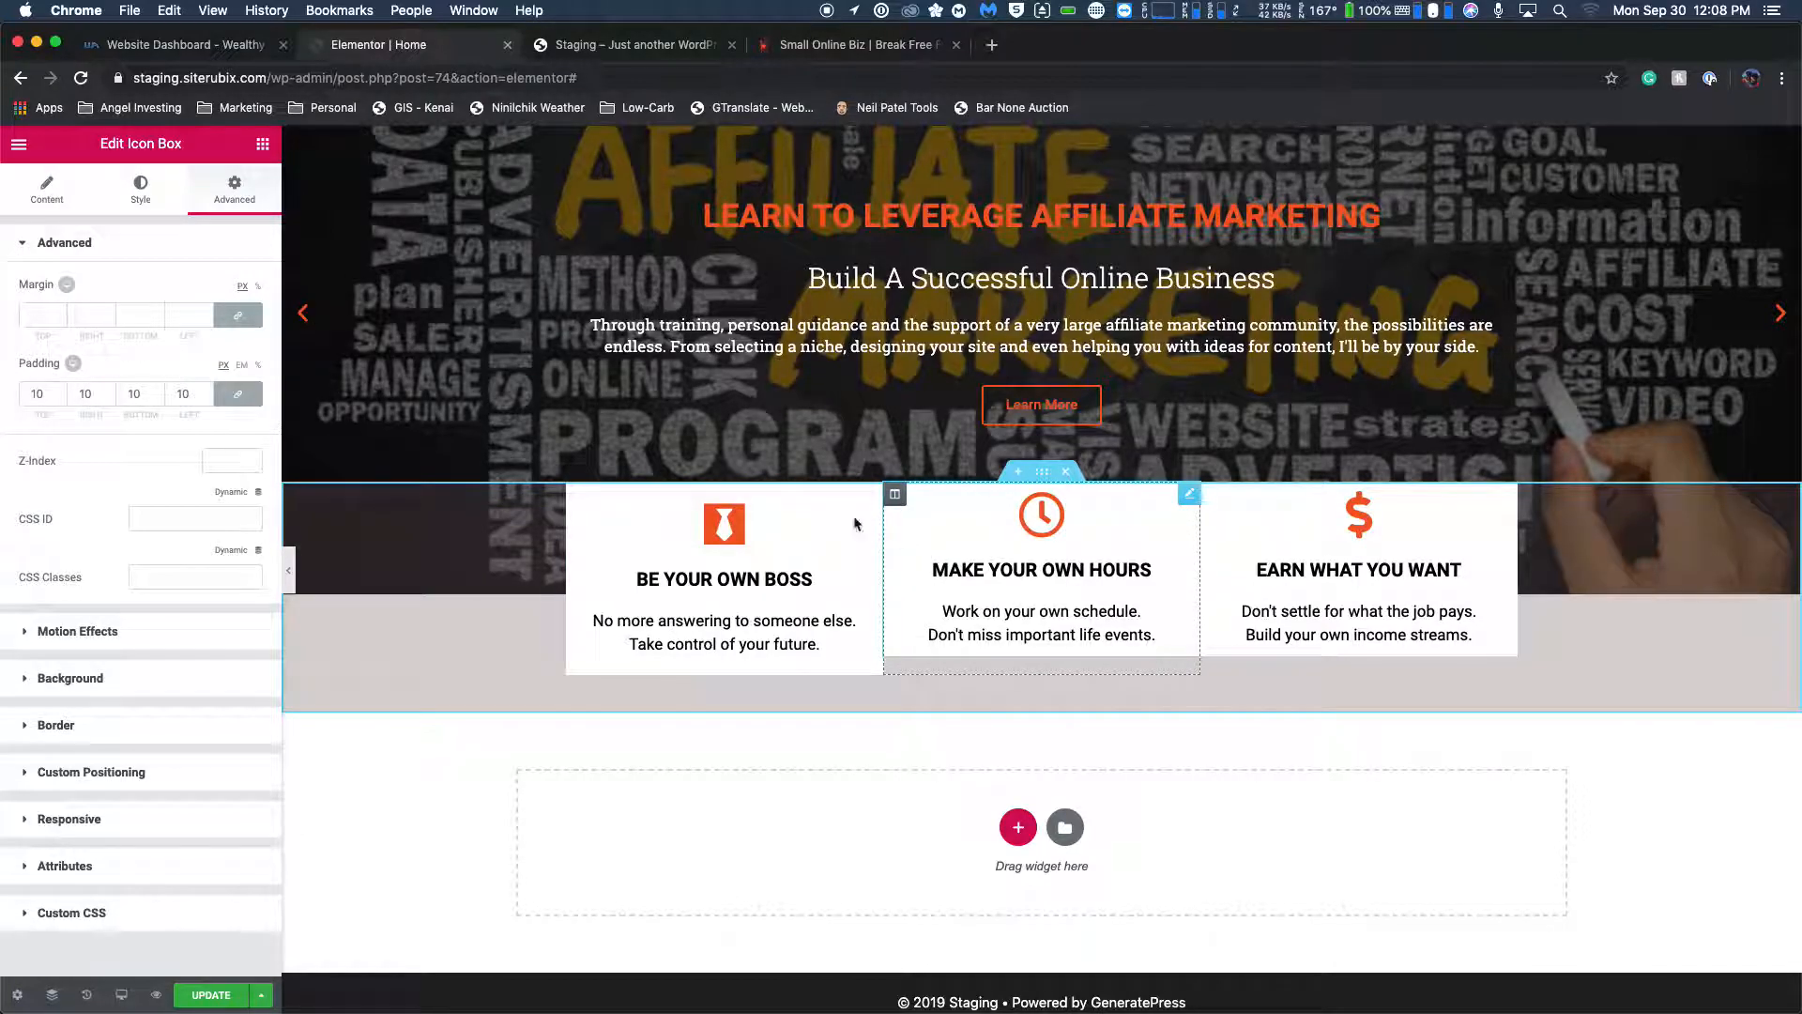
{"action": "left_click", "coordinate": [31, 394]}
{"action": "type", "text": "0"}
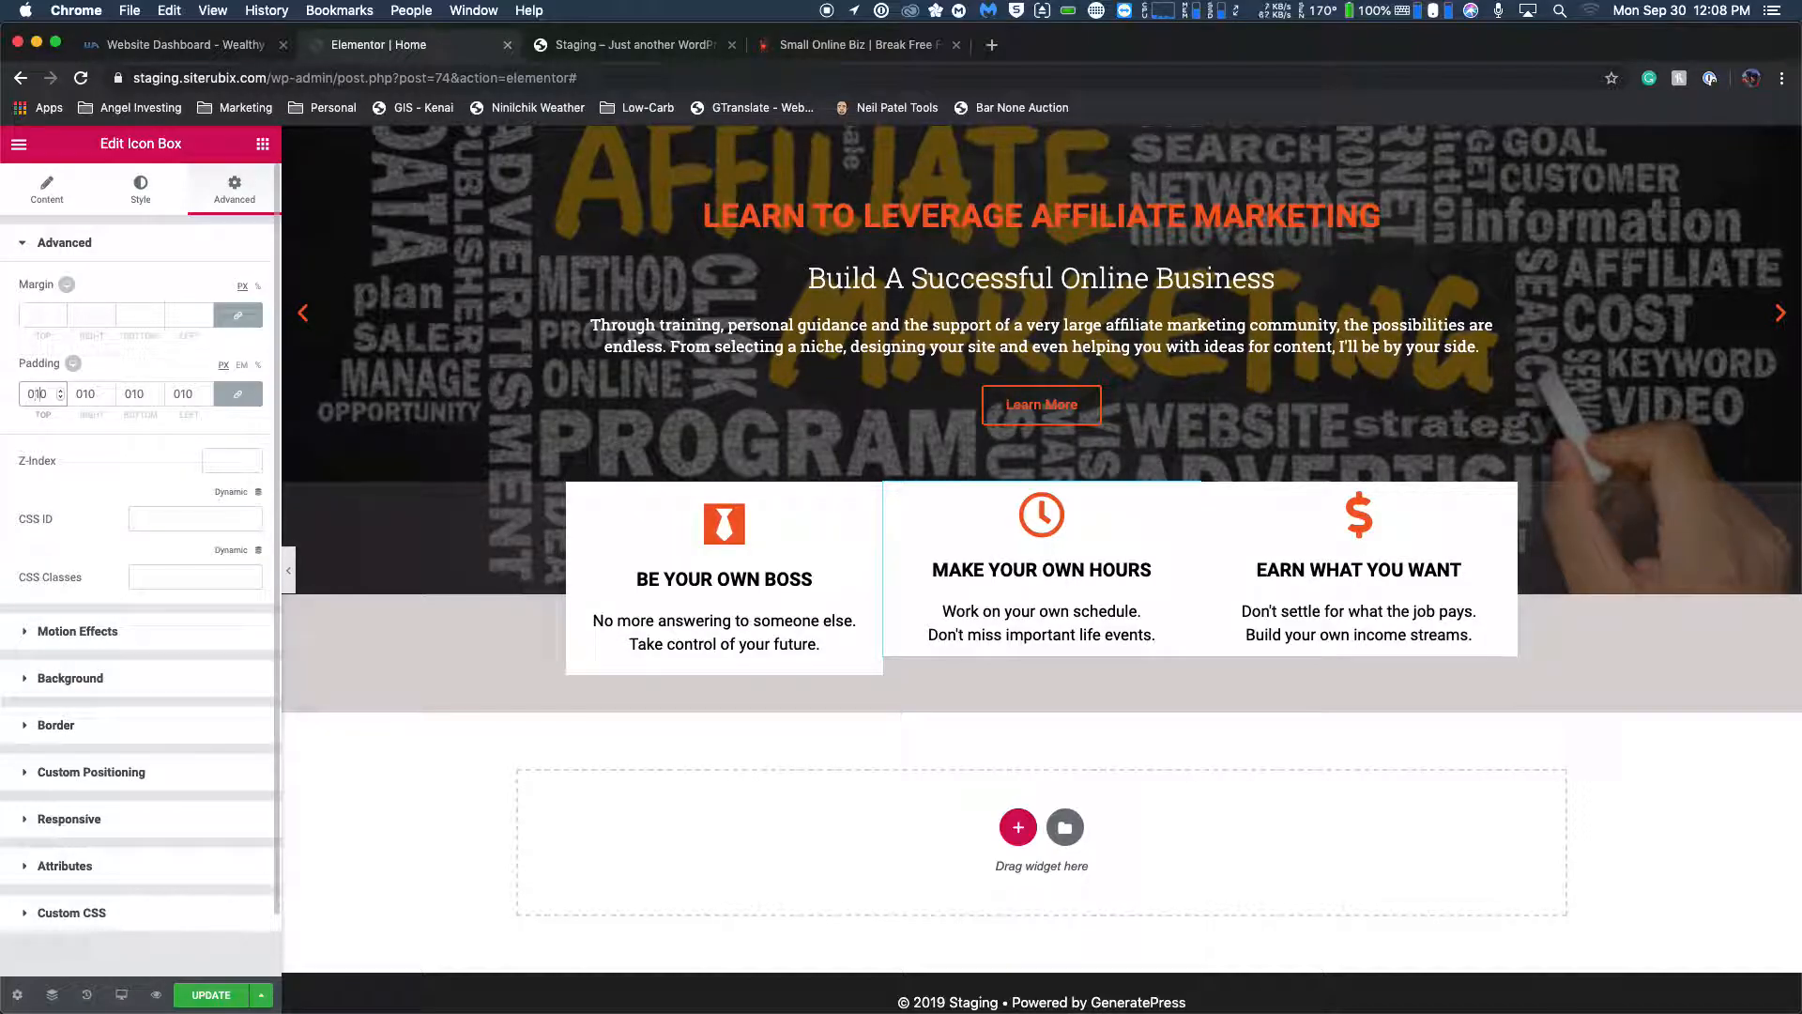
{"action": "key", "text": "Delete"}
{"action": "type", "text": "20"}
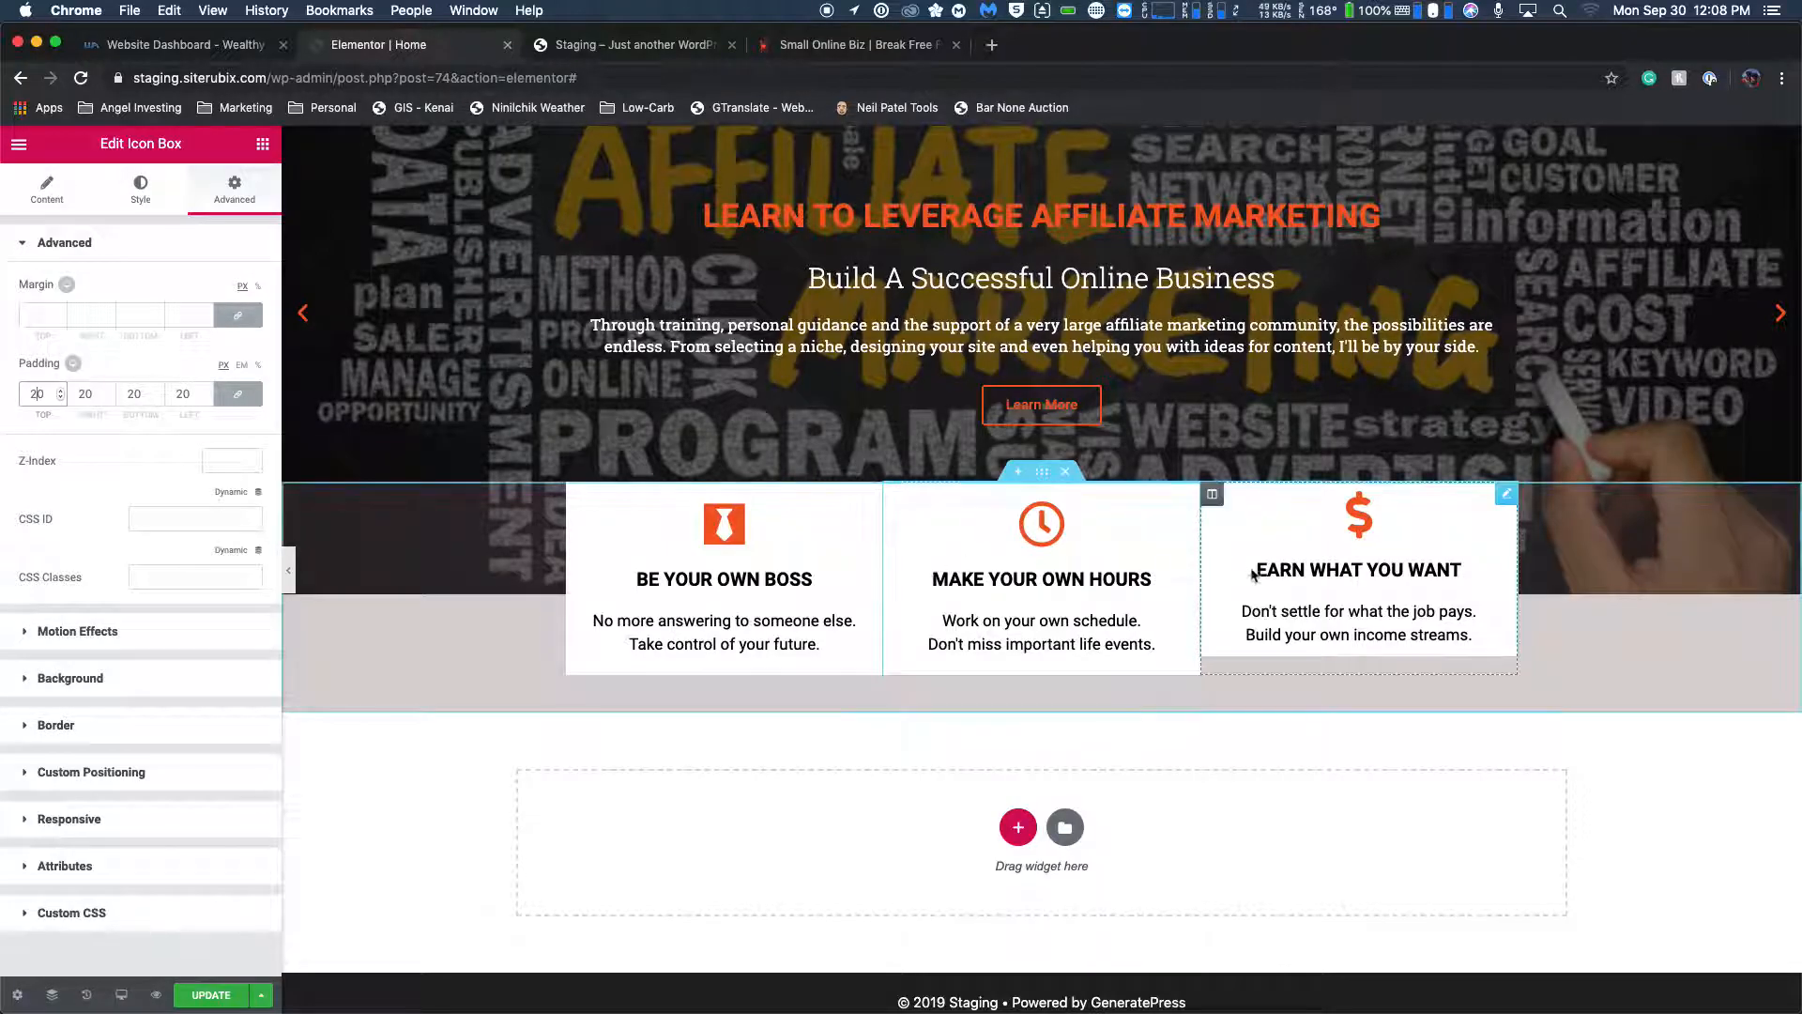
Set the EARN WHAT YOU WANT icon box's padding to 20 px on all sides.
{"action": "left_click", "coordinate": [1331, 555]}
{"action": "left_click", "coordinate": [41, 394]}
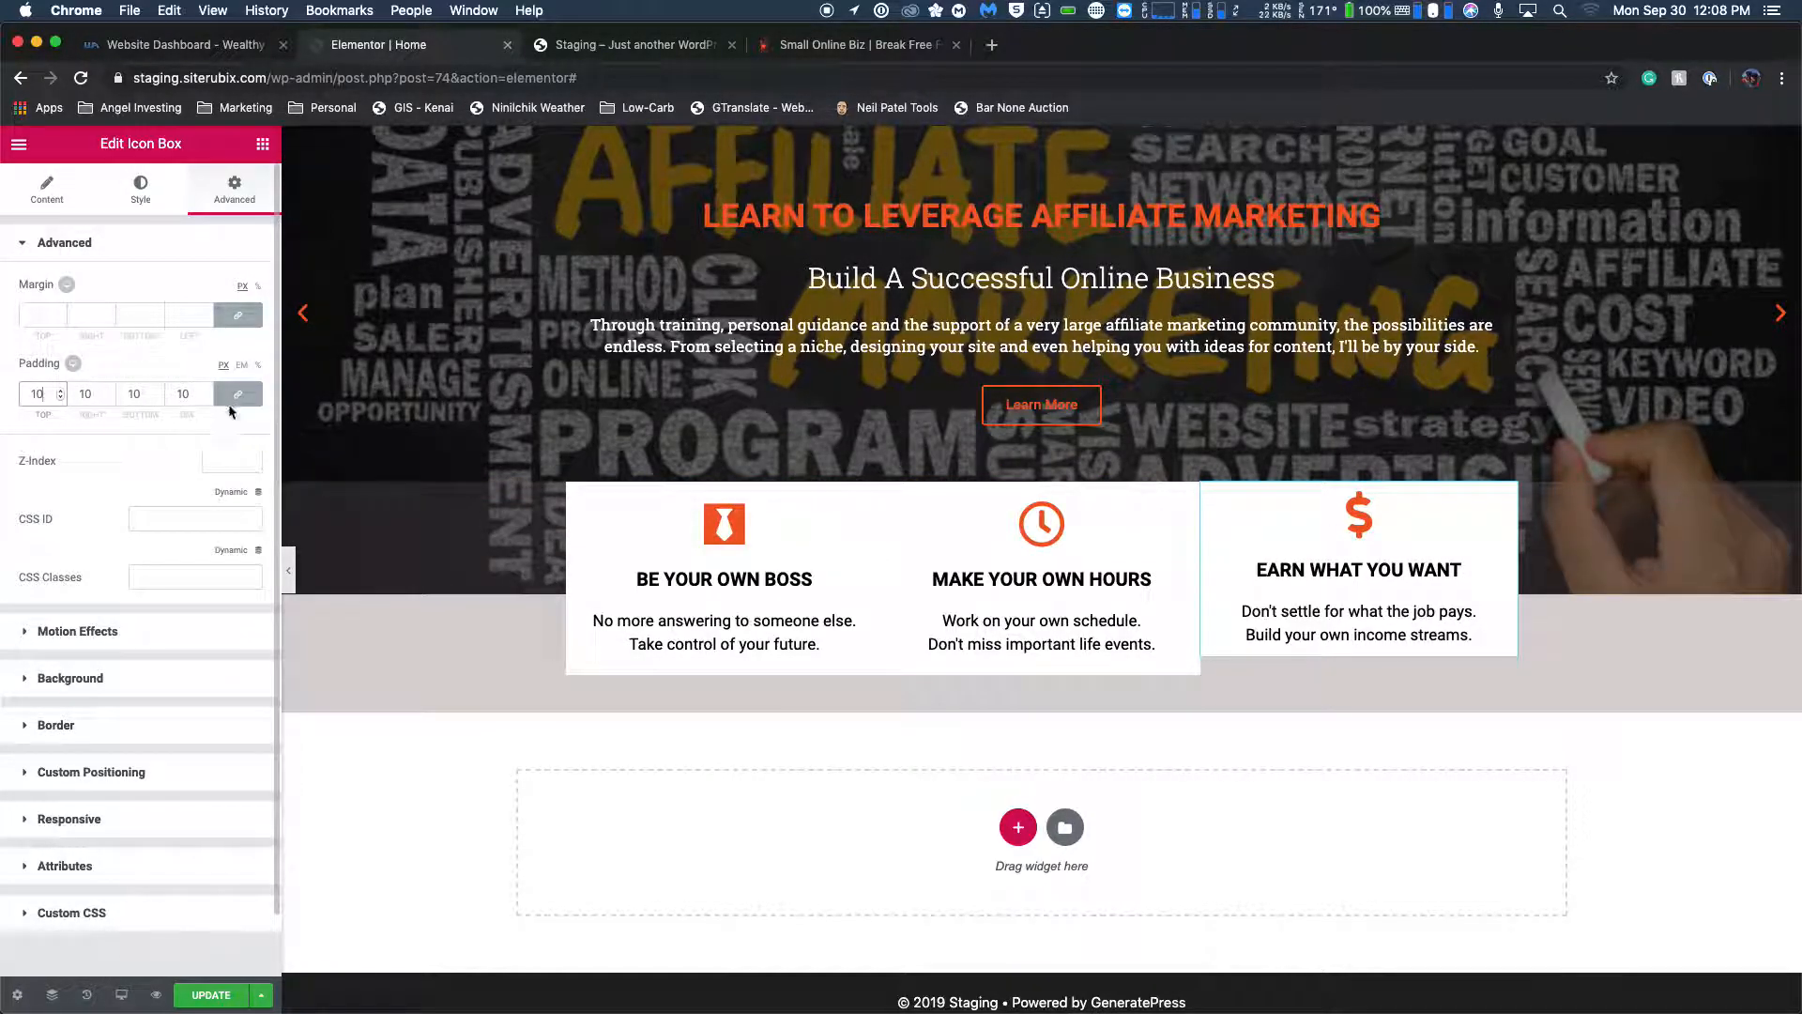
{"action": "key", "text": "BackSpace"}
{"action": "type", "text": "2"}
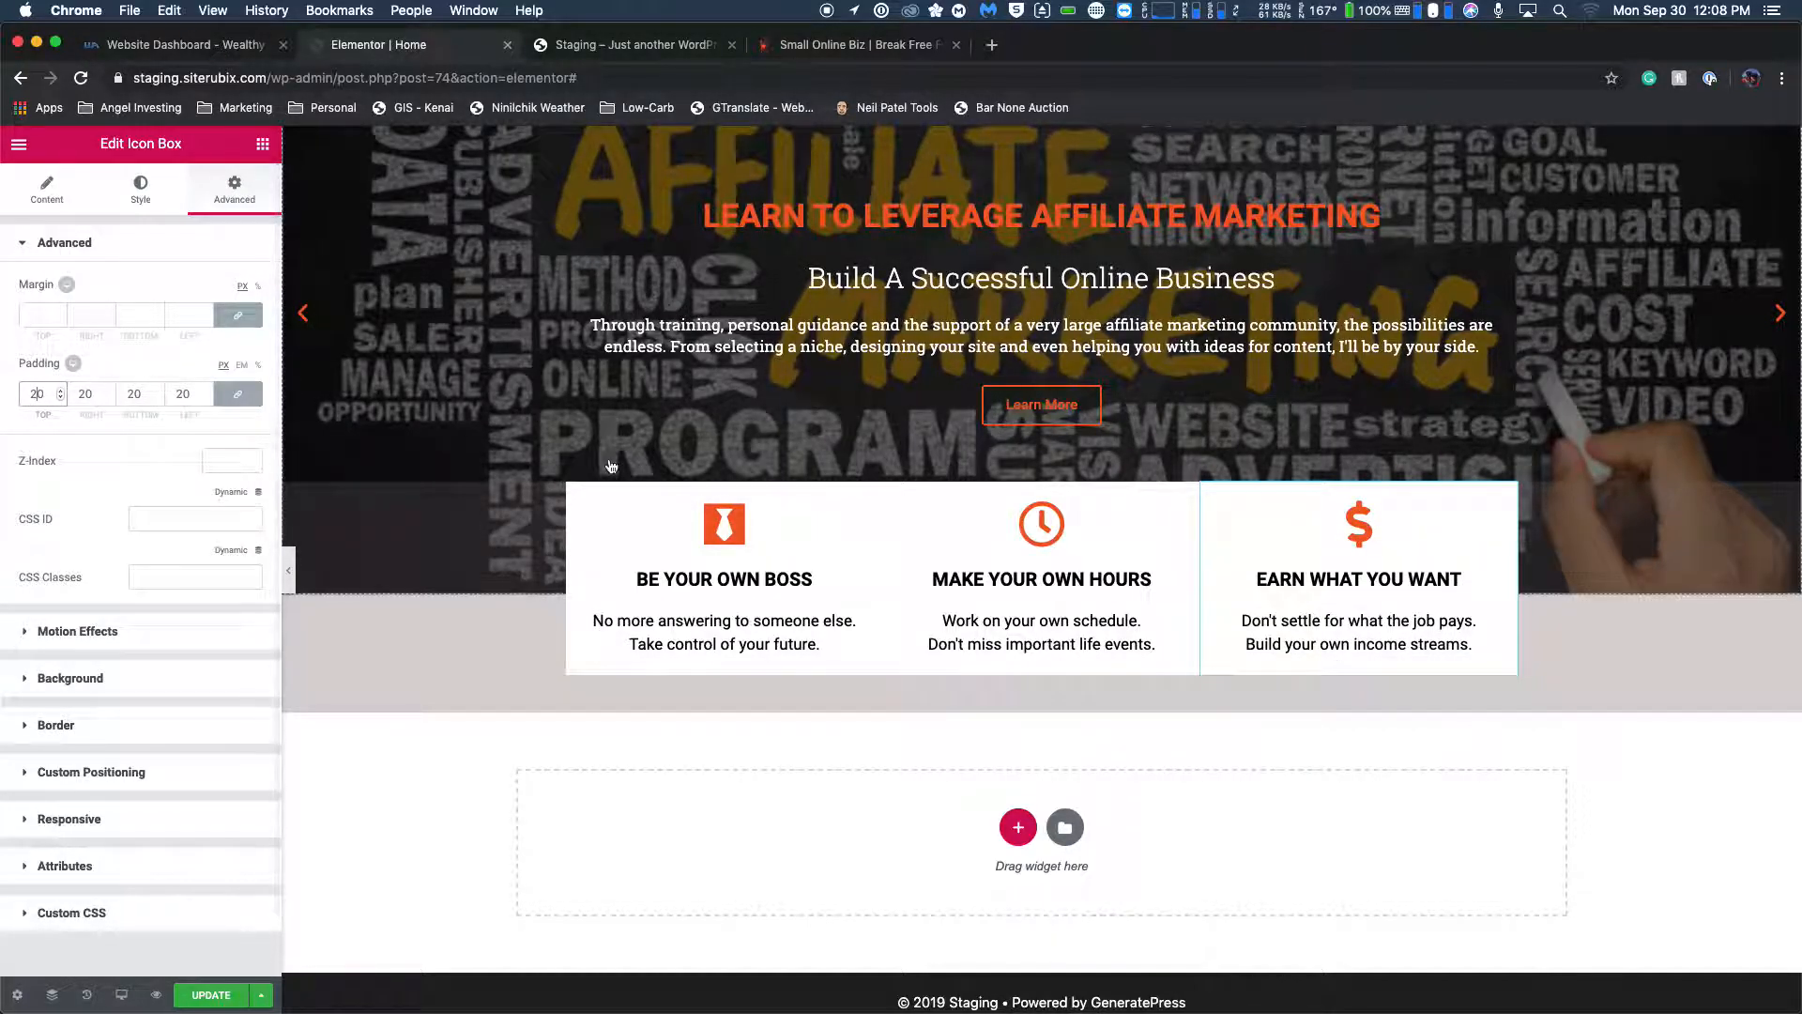
Compare the three icon boxes' new padding and icons with the feature boxes on the live homepage.
{"action": "left_click", "coordinate": [856, 45]}
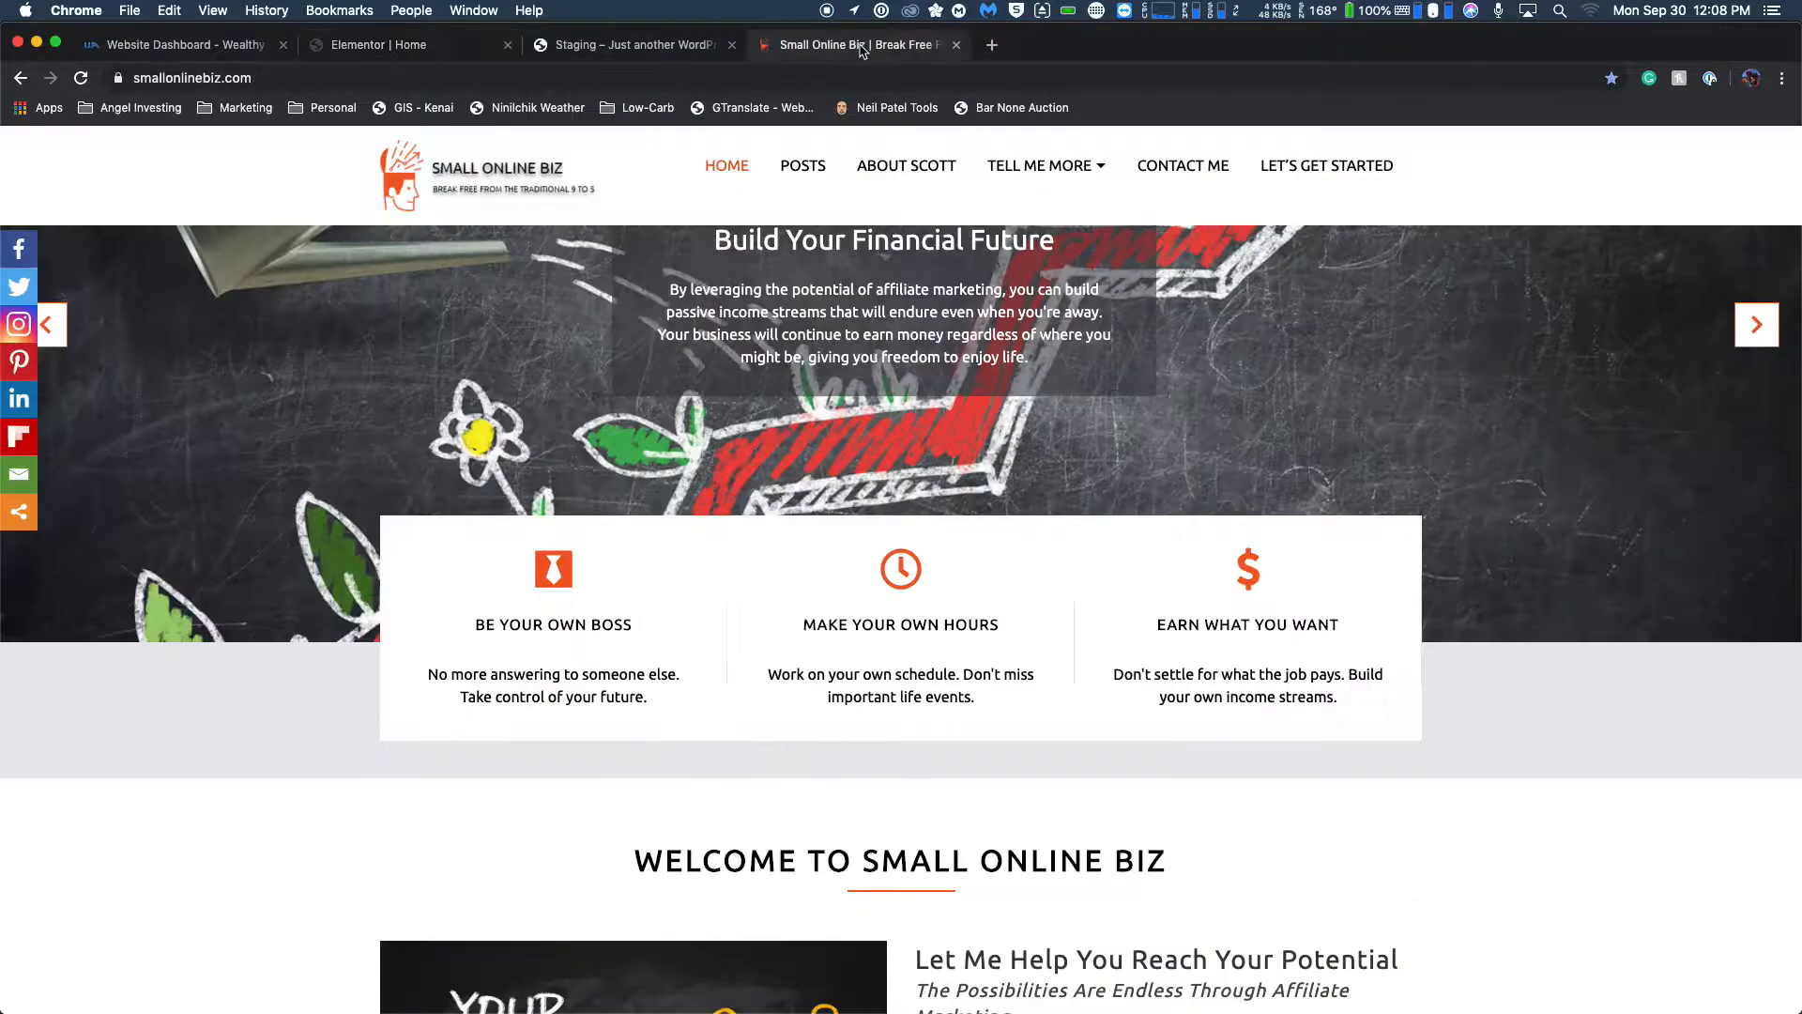
{"action": "left_click", "coordinate": [436, 49]}
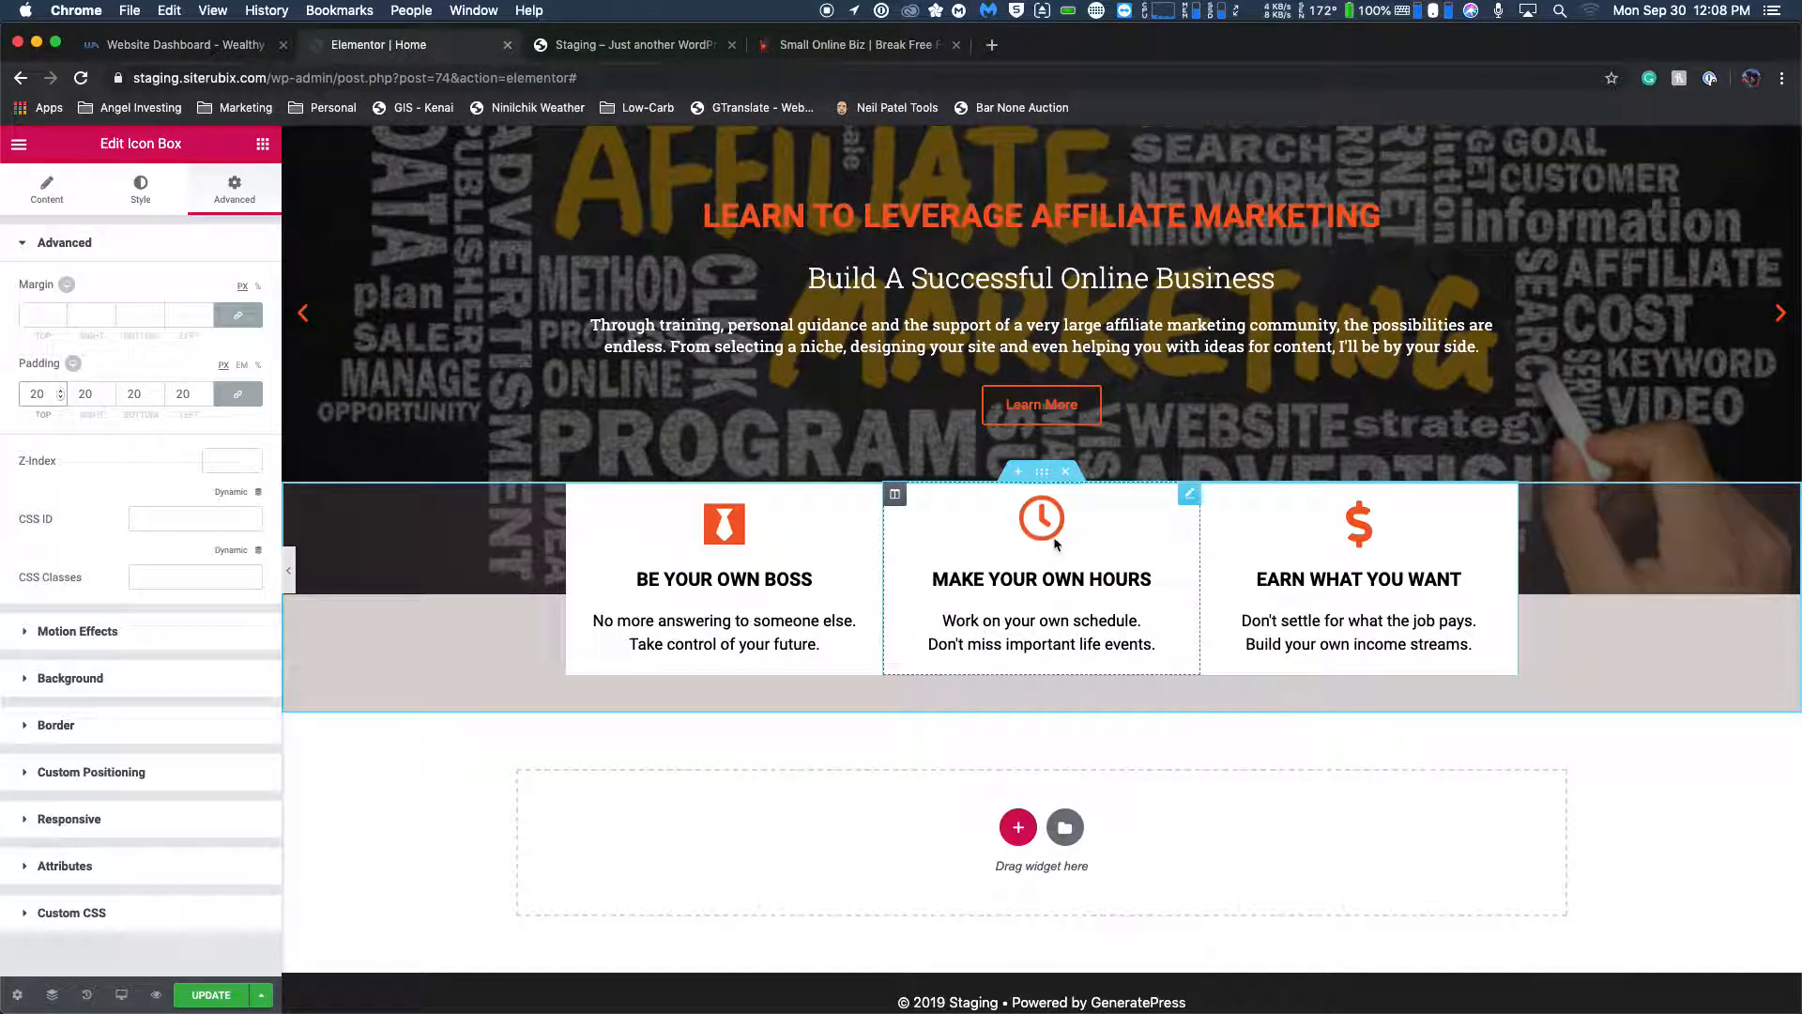
{"action": "left_click", "coordinate": [807, 49]}
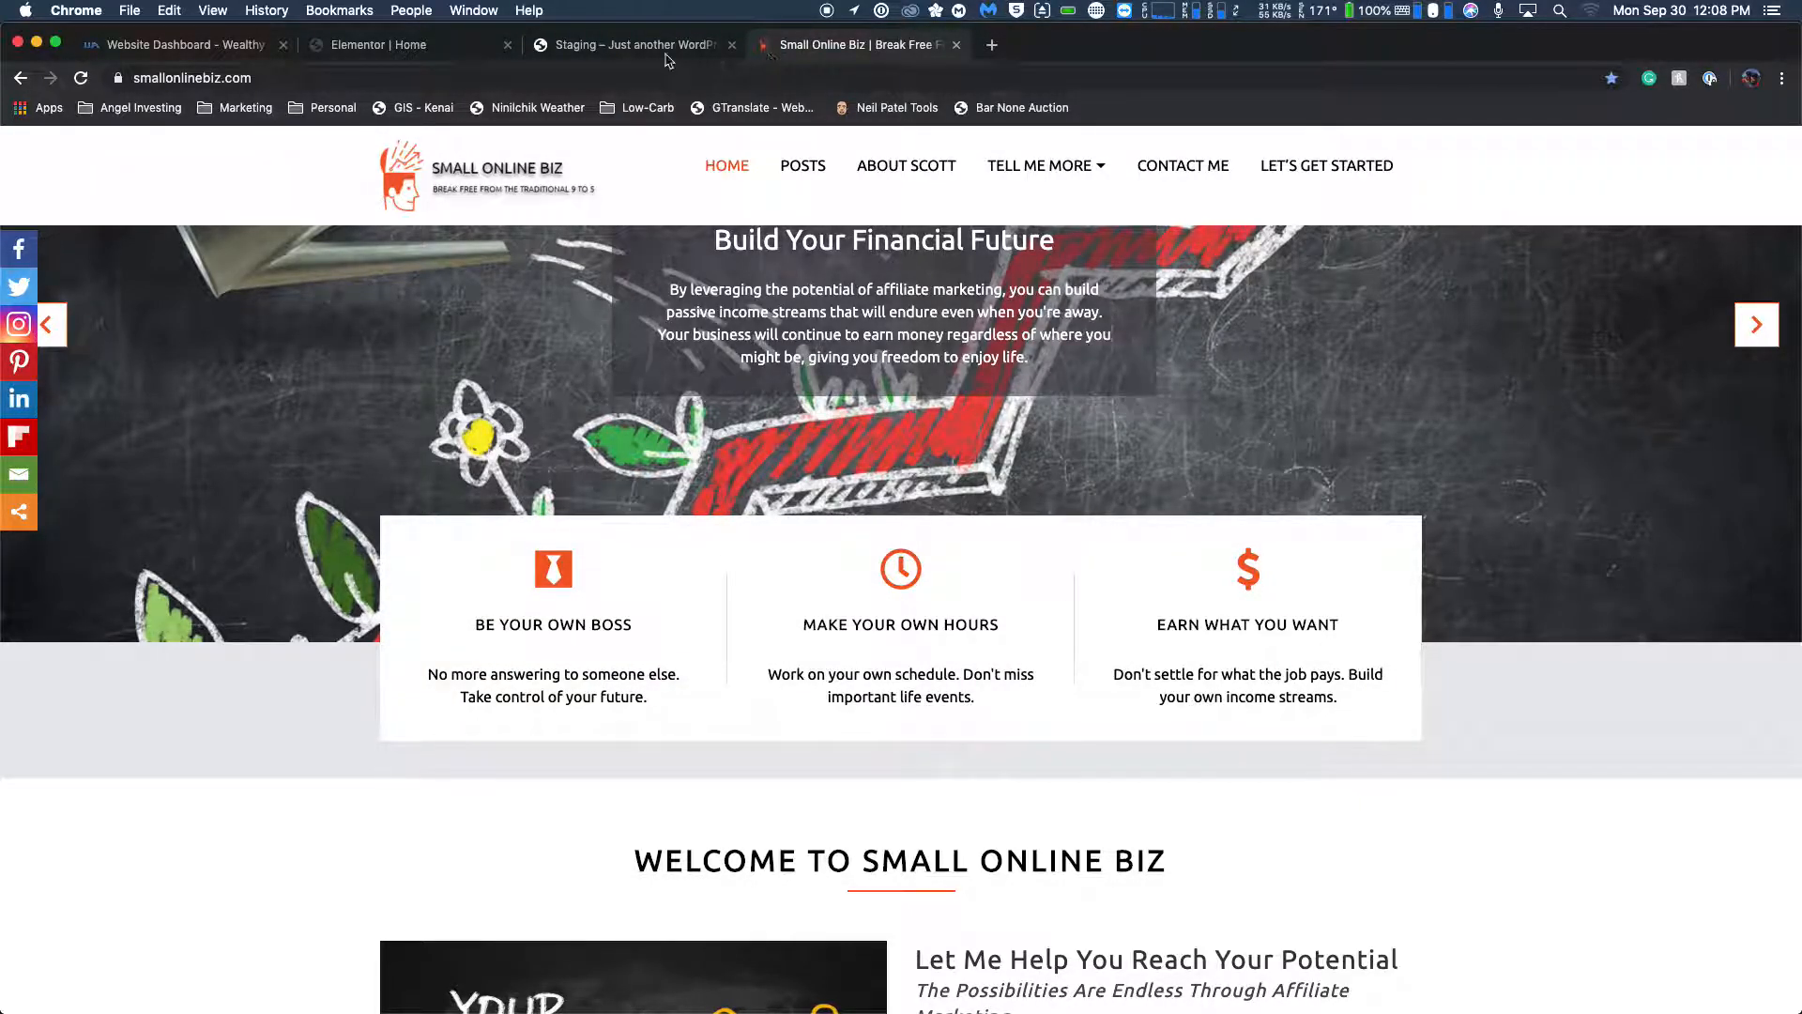
{"action": "left_click", "coordinate": [424, 54]}
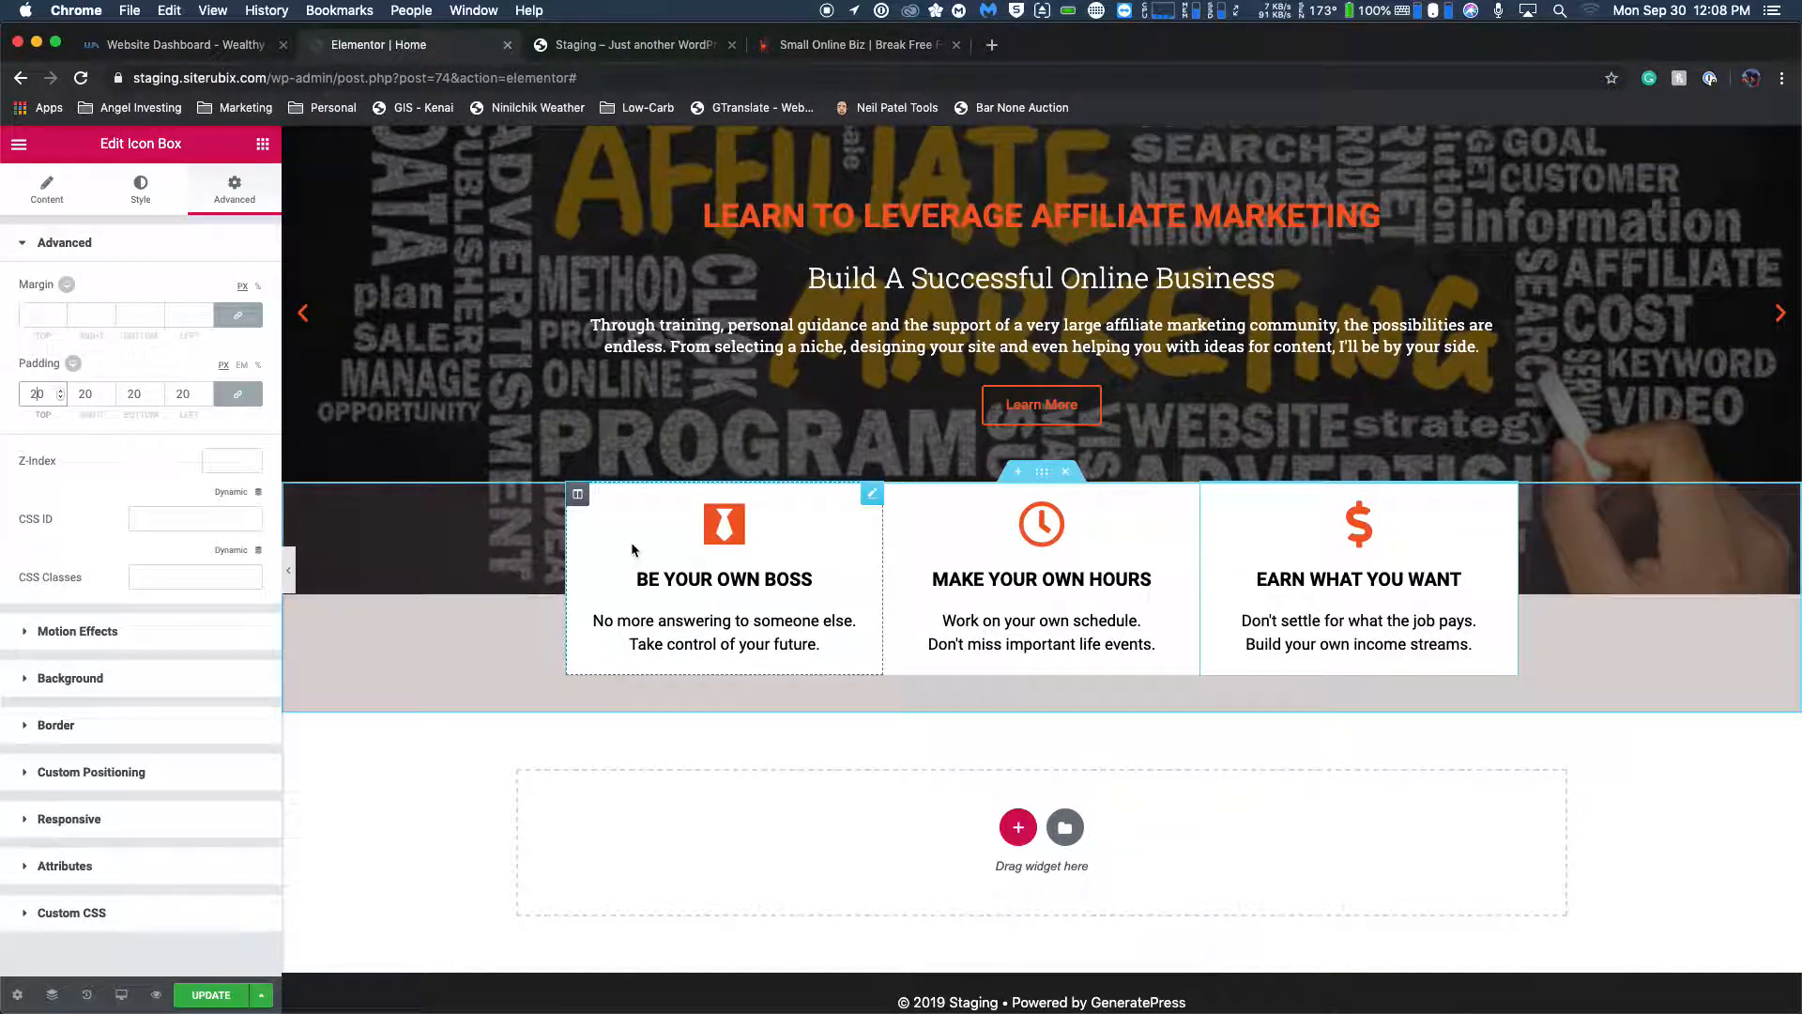
Set the BE YOUR OWN BOSS icon's hover primary color to olive green #a9ad68.
{"action": "left_click", "coordinate": [141, 188]}
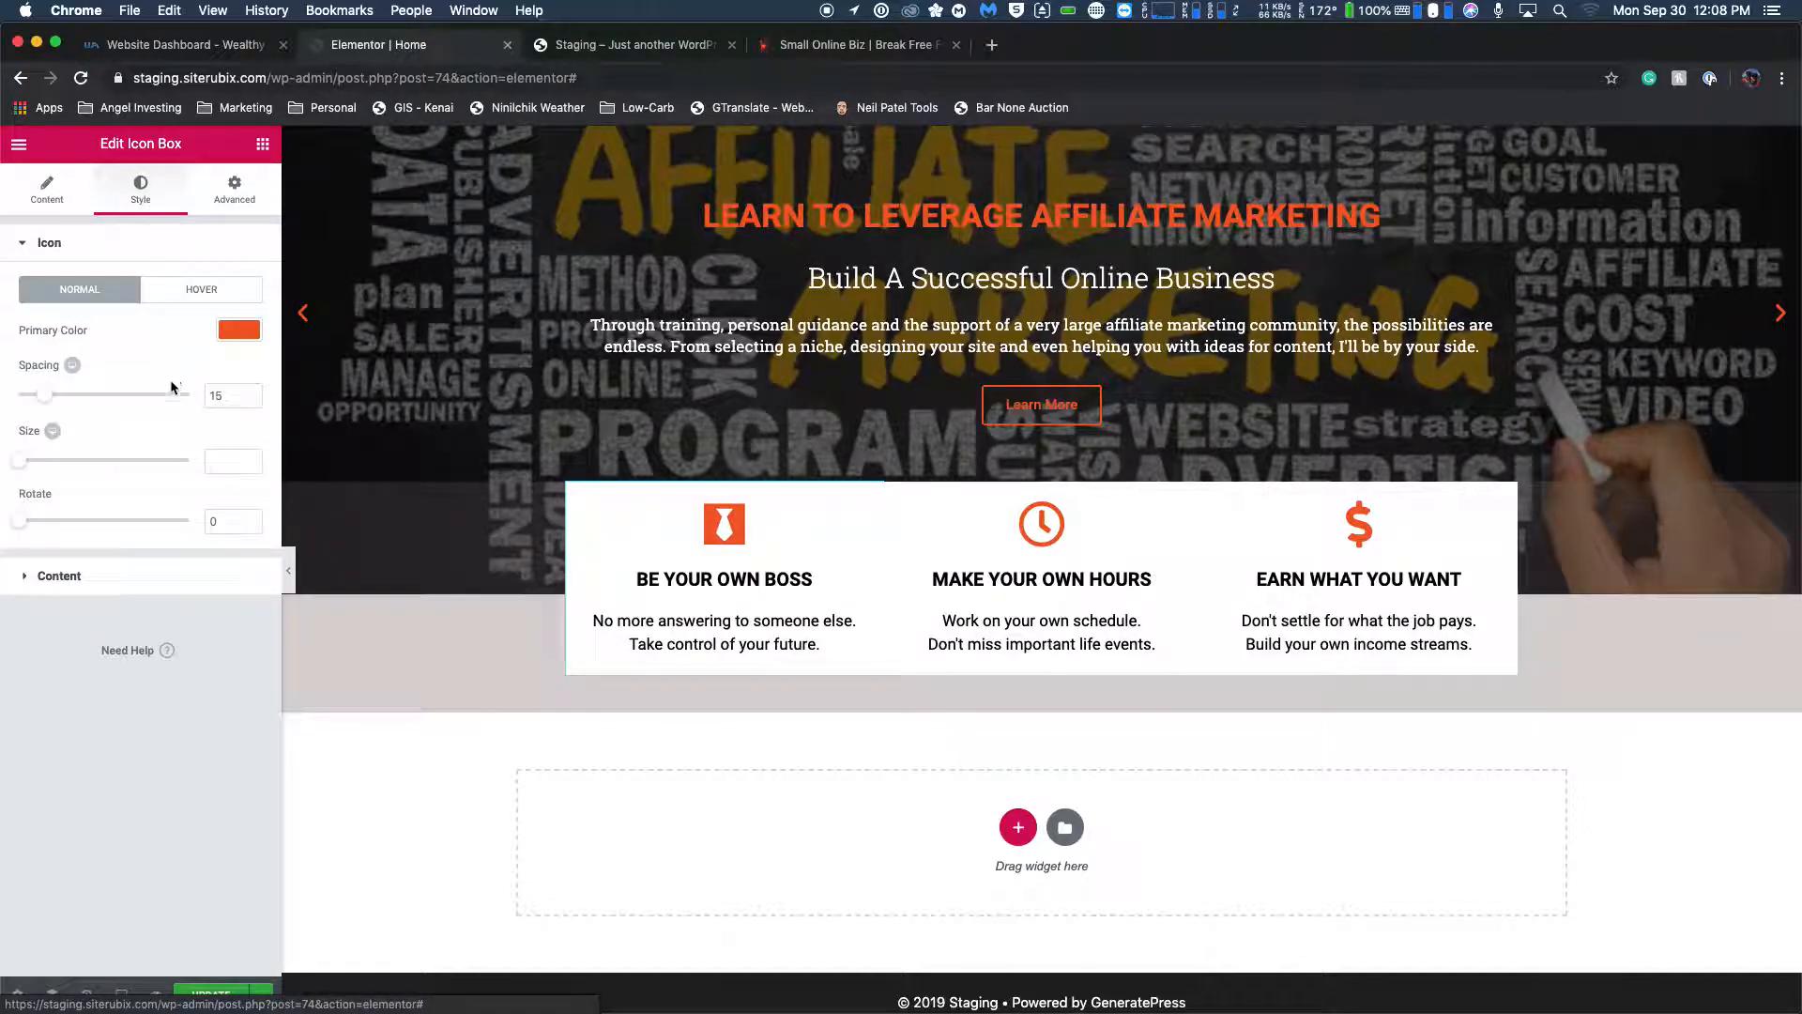
{"action": "left_click", "coordinate": [199, 291]}
{"action": "left_click", "coordinate": [238, 331]}
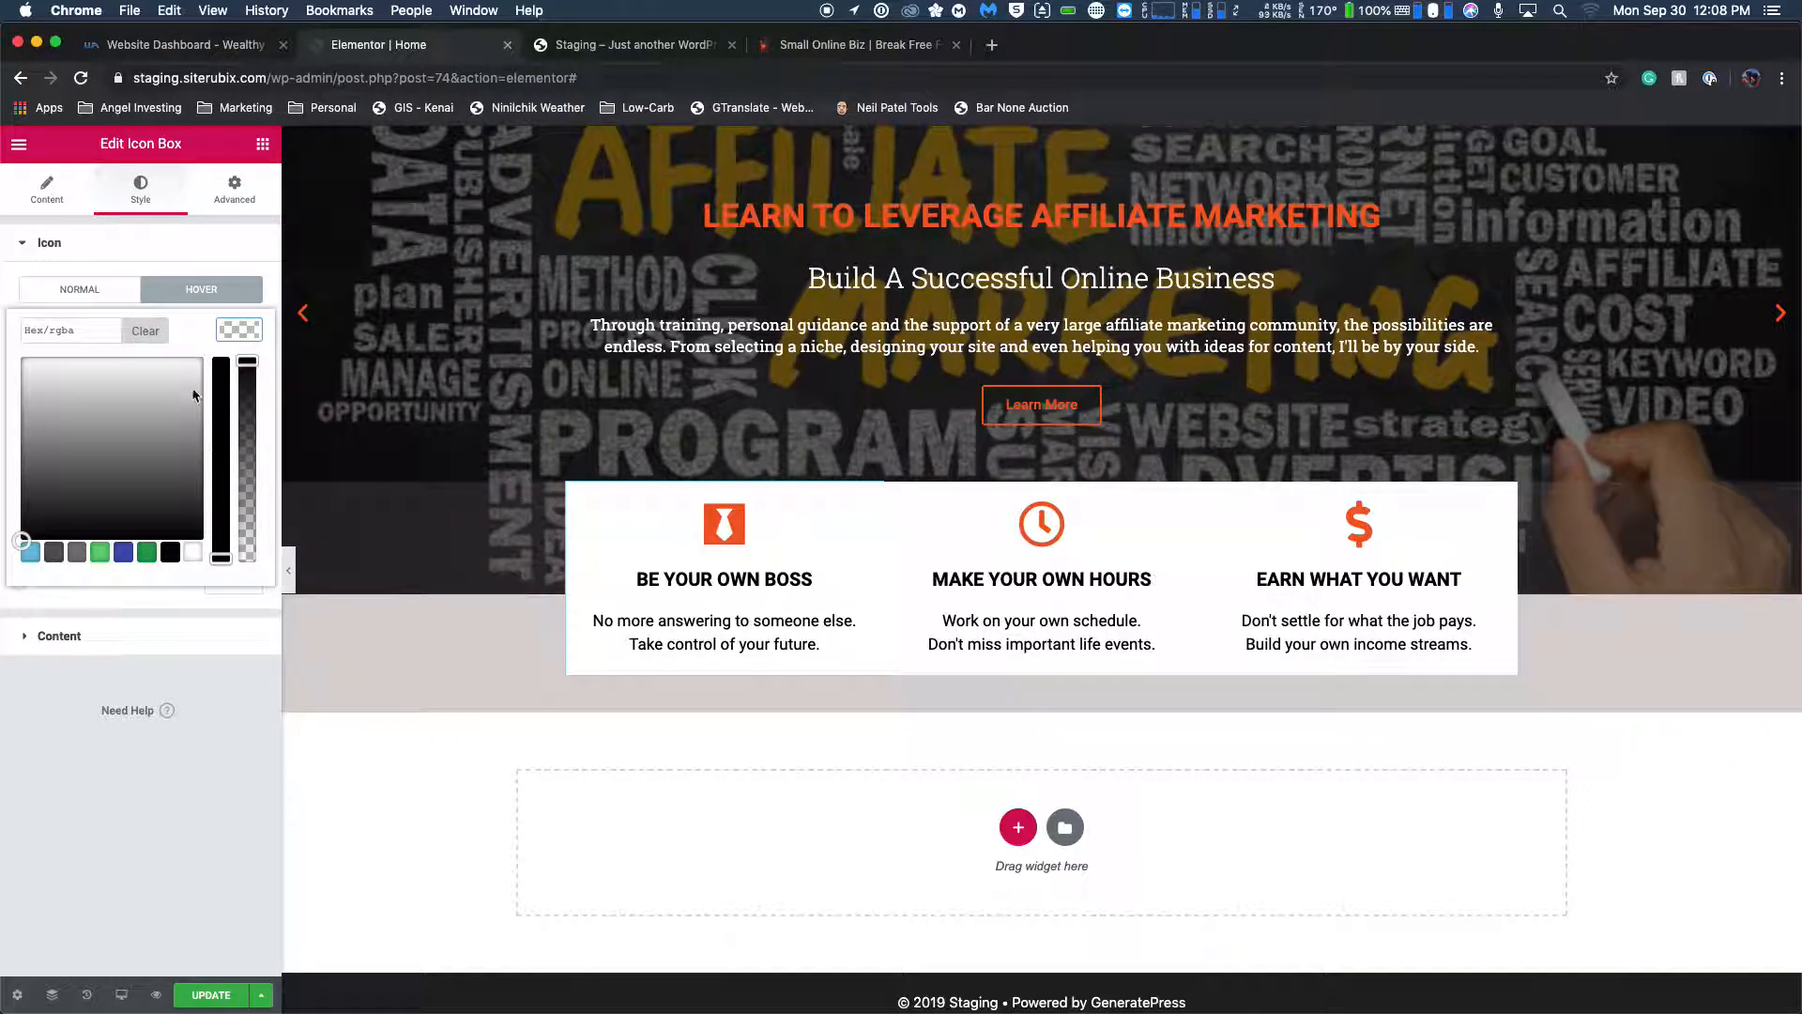
{"action": "left_click_drag", "start_coordinate": [224, 559], "coordinate": [221, 480]}
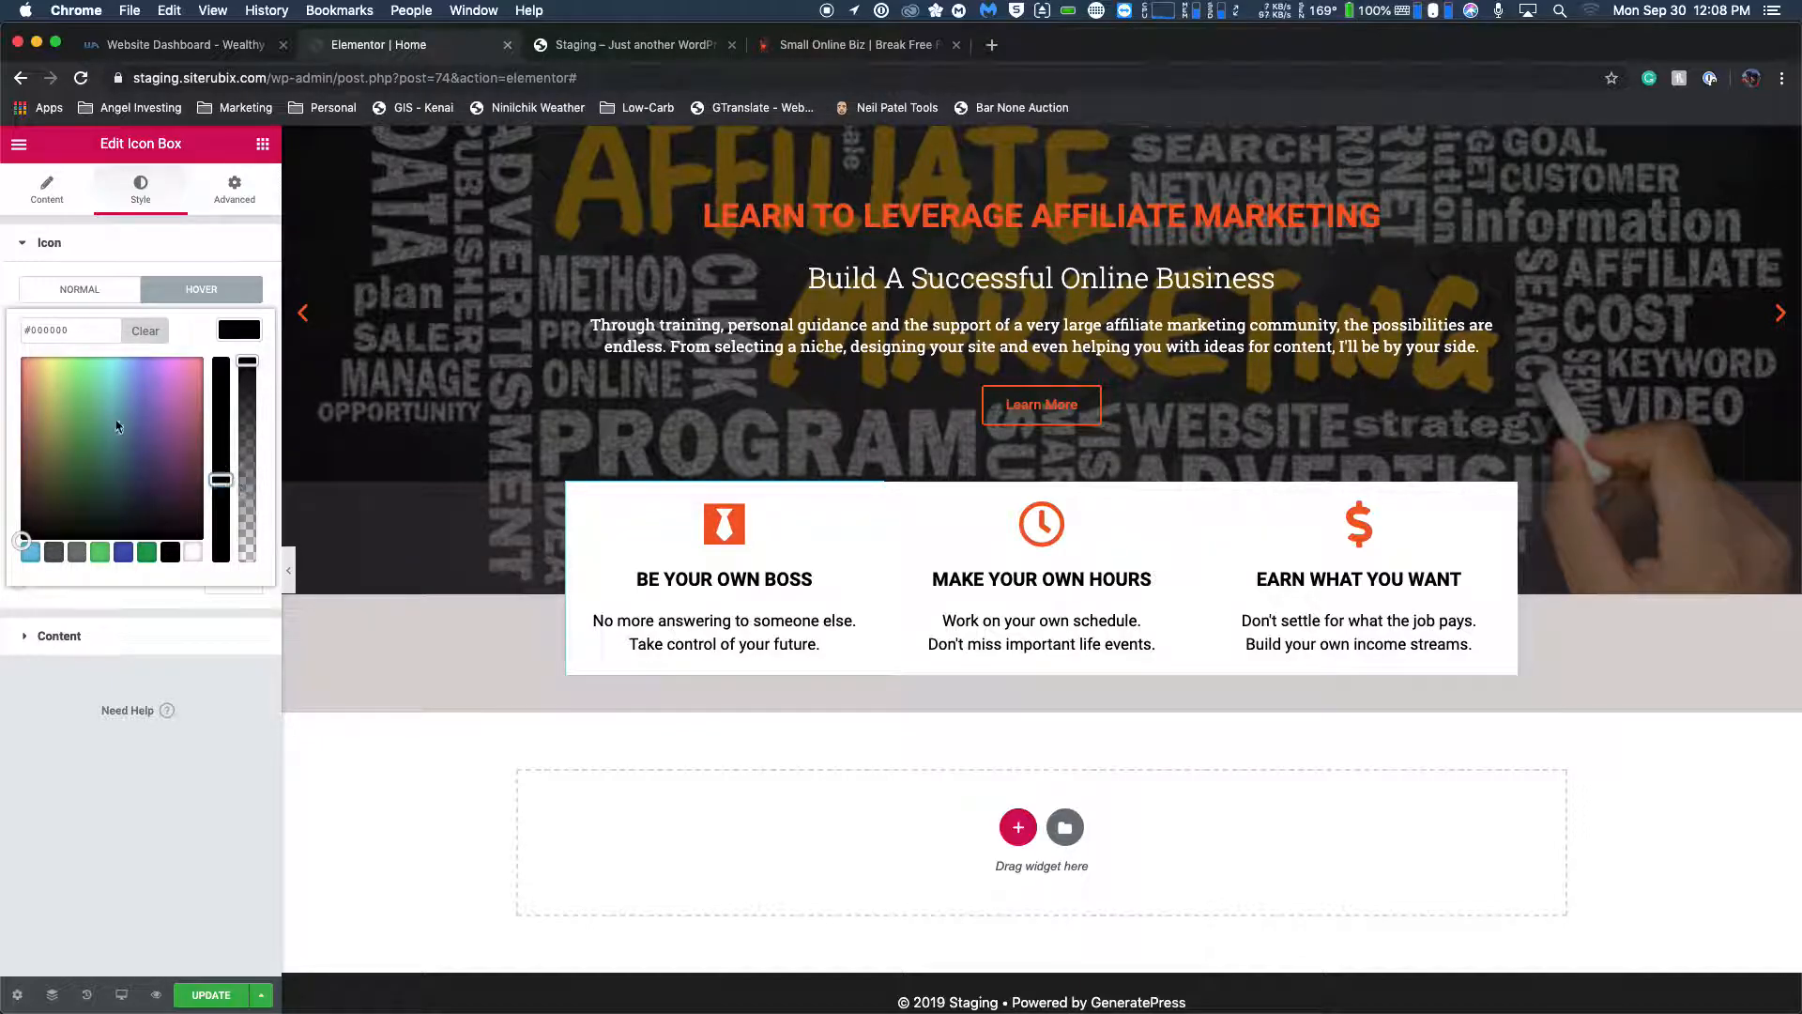
{"action": "left_click", "coordinate": [53, 416]}
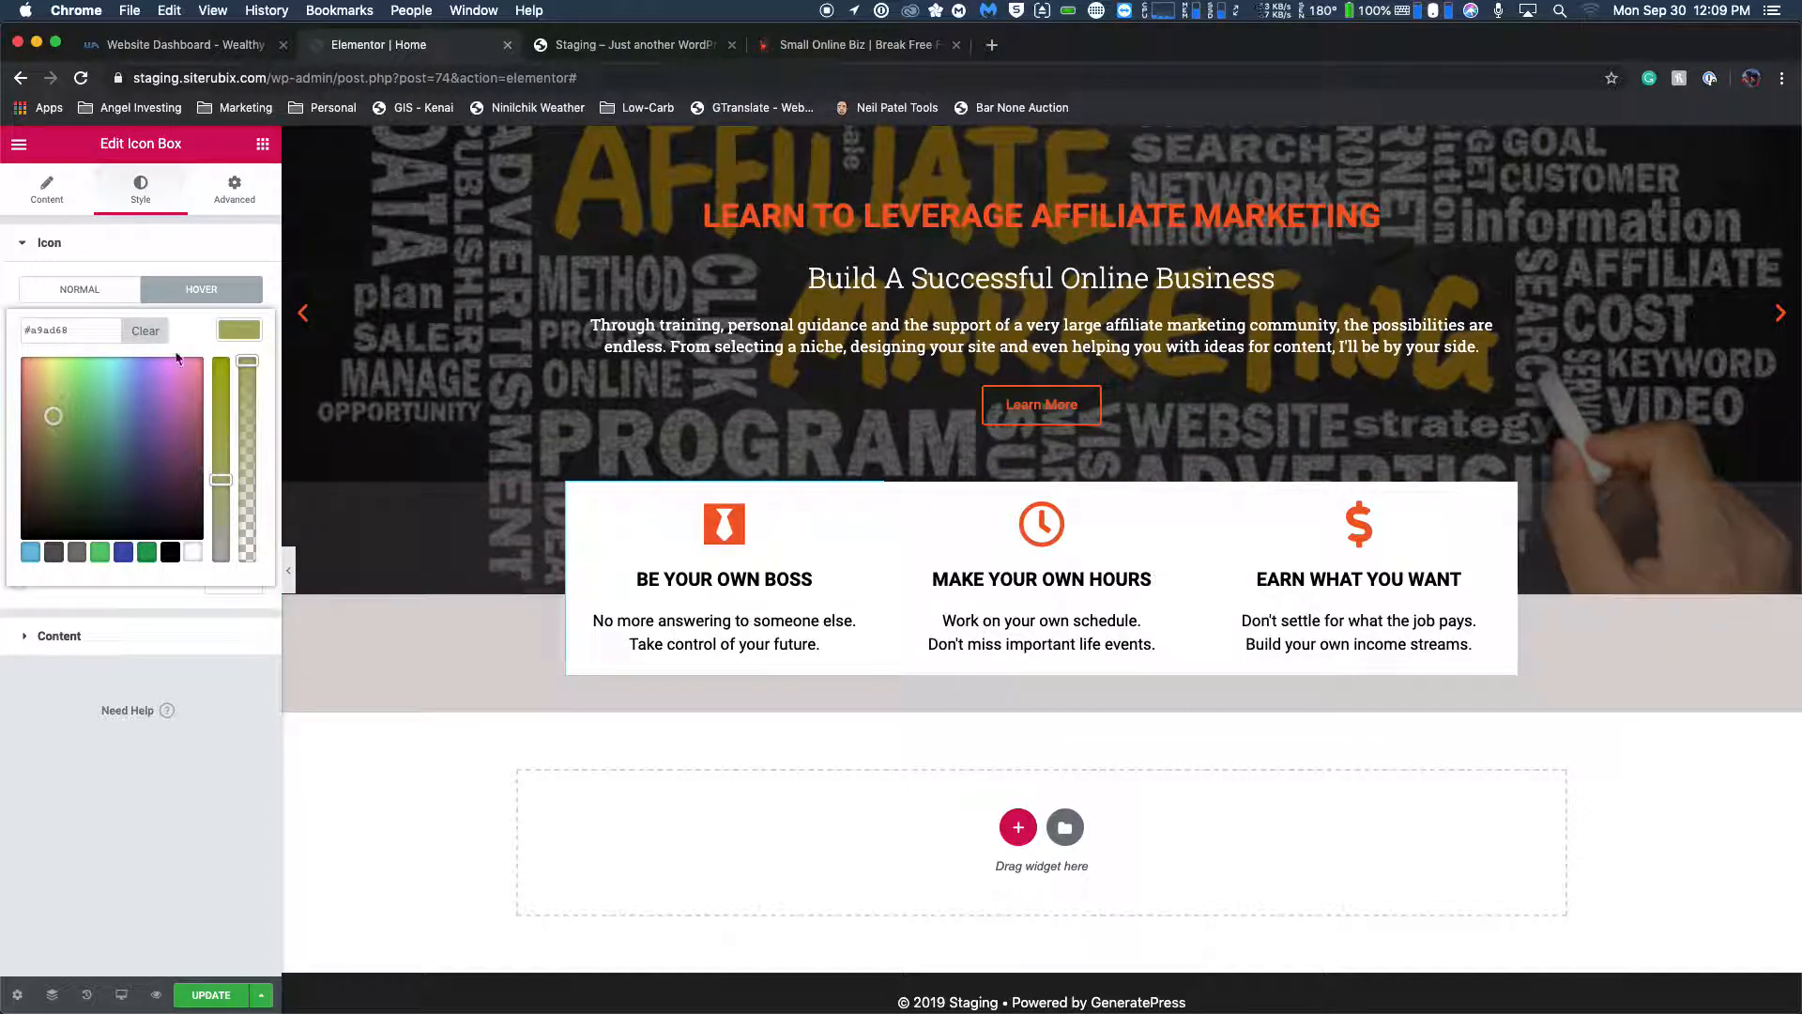
Open the hover background color settings for the BE YOUR OWN BOSS icon box.
{"action": "left_click", "coordinate": [240, 330]}
{"action": "left_click", "coordinate": [232, 335]}
{"action": "left_click", "coordinate": [187, 244]}
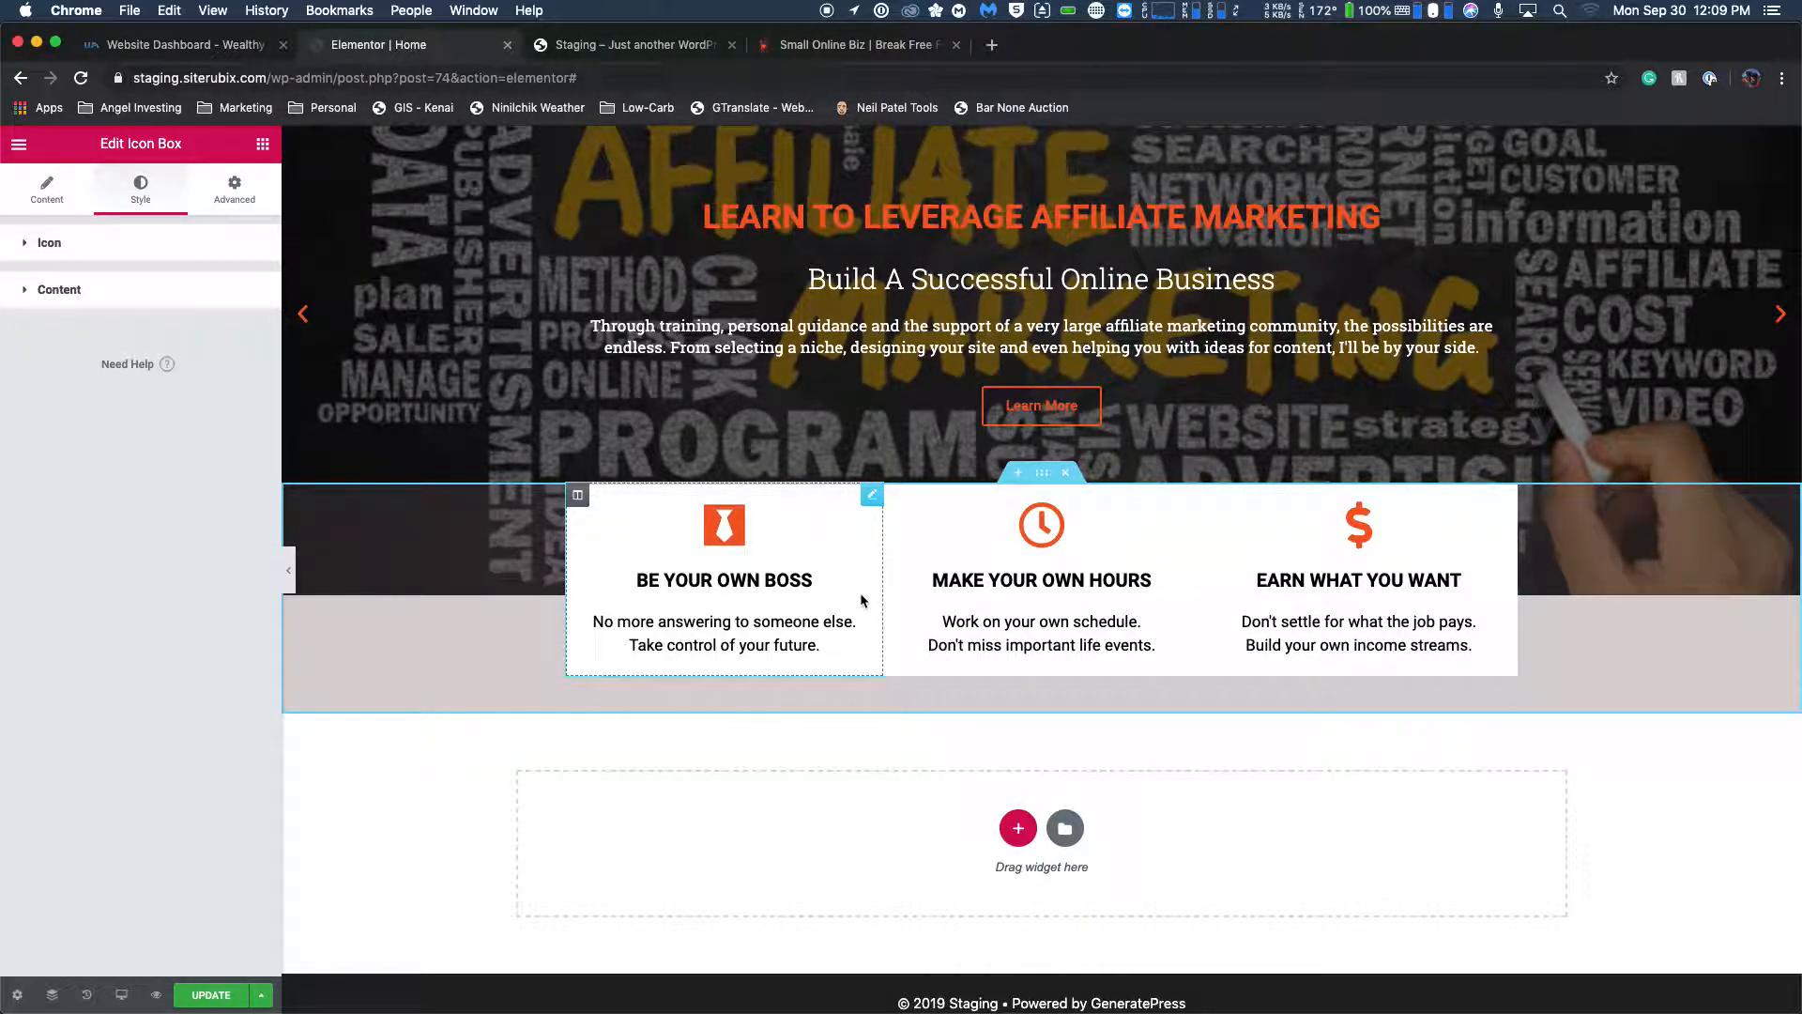
{"action": "left_click", "coordinate": [227, 200]}
{"action": "scroll", "coordinate": [104, 428], "scroll_direction": "down", "scroll_amount": 2}
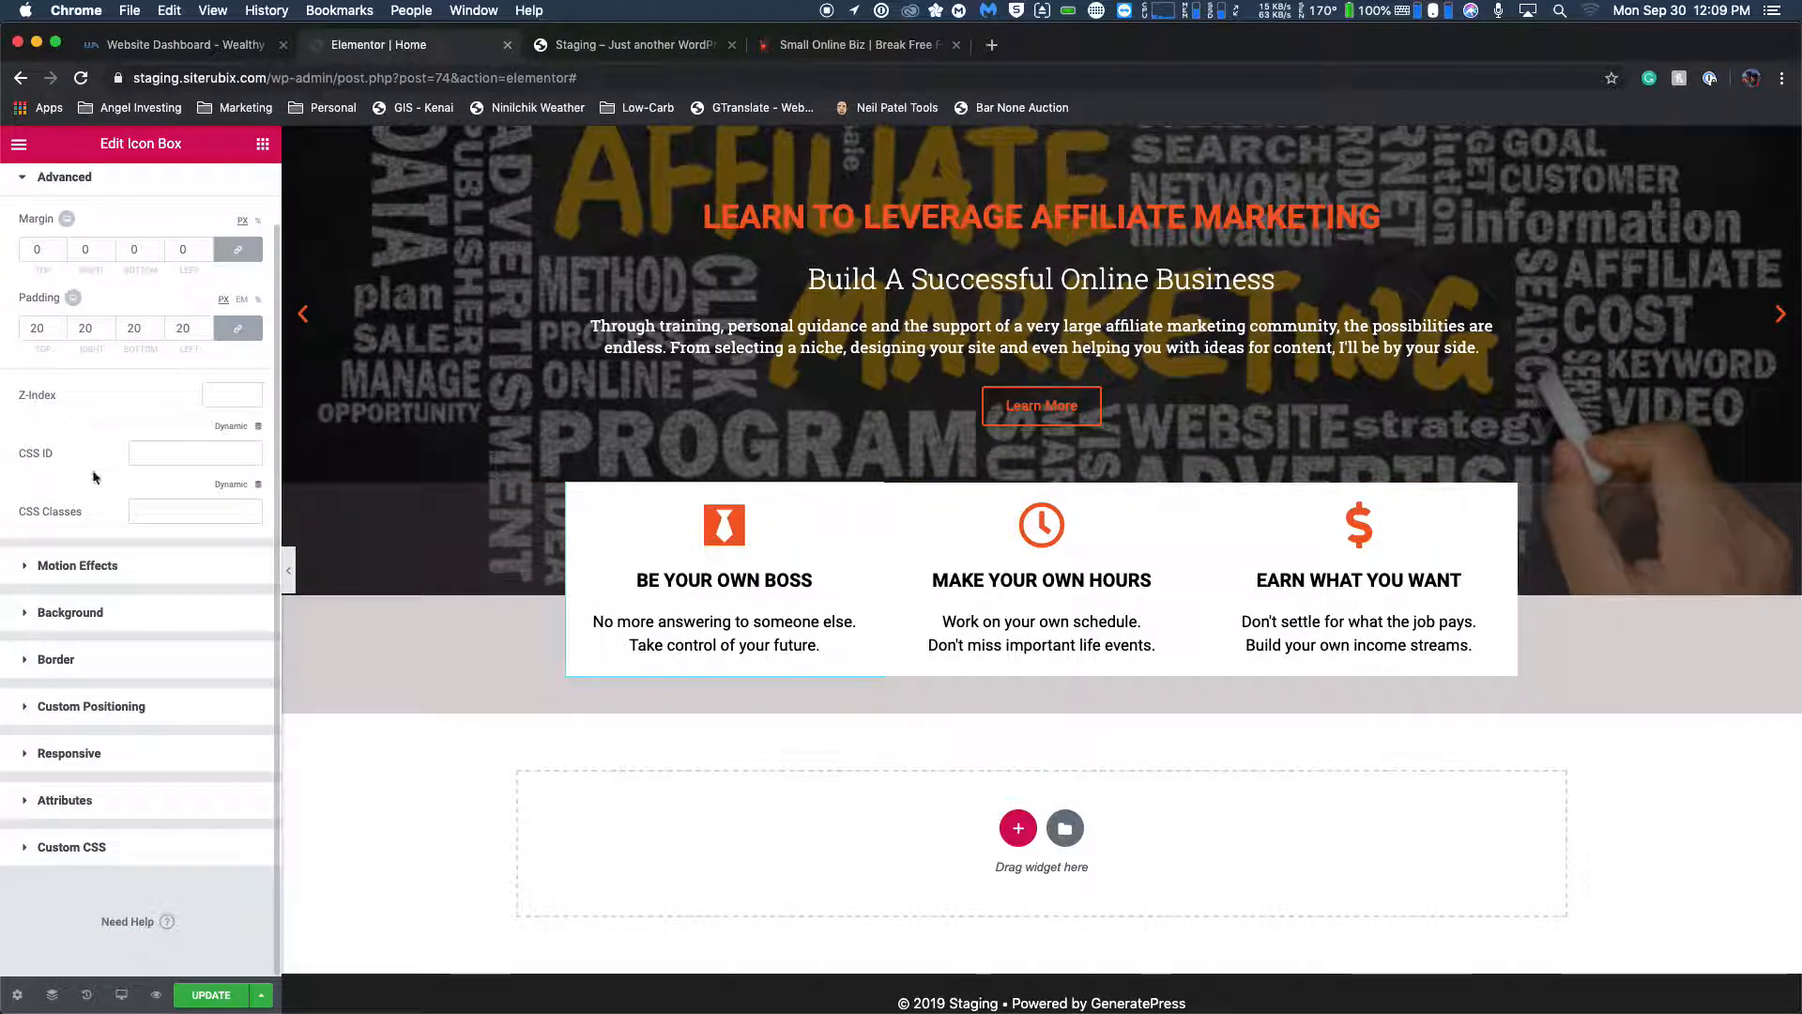
{"action": "left_click", "coordinate": [34, 612]}
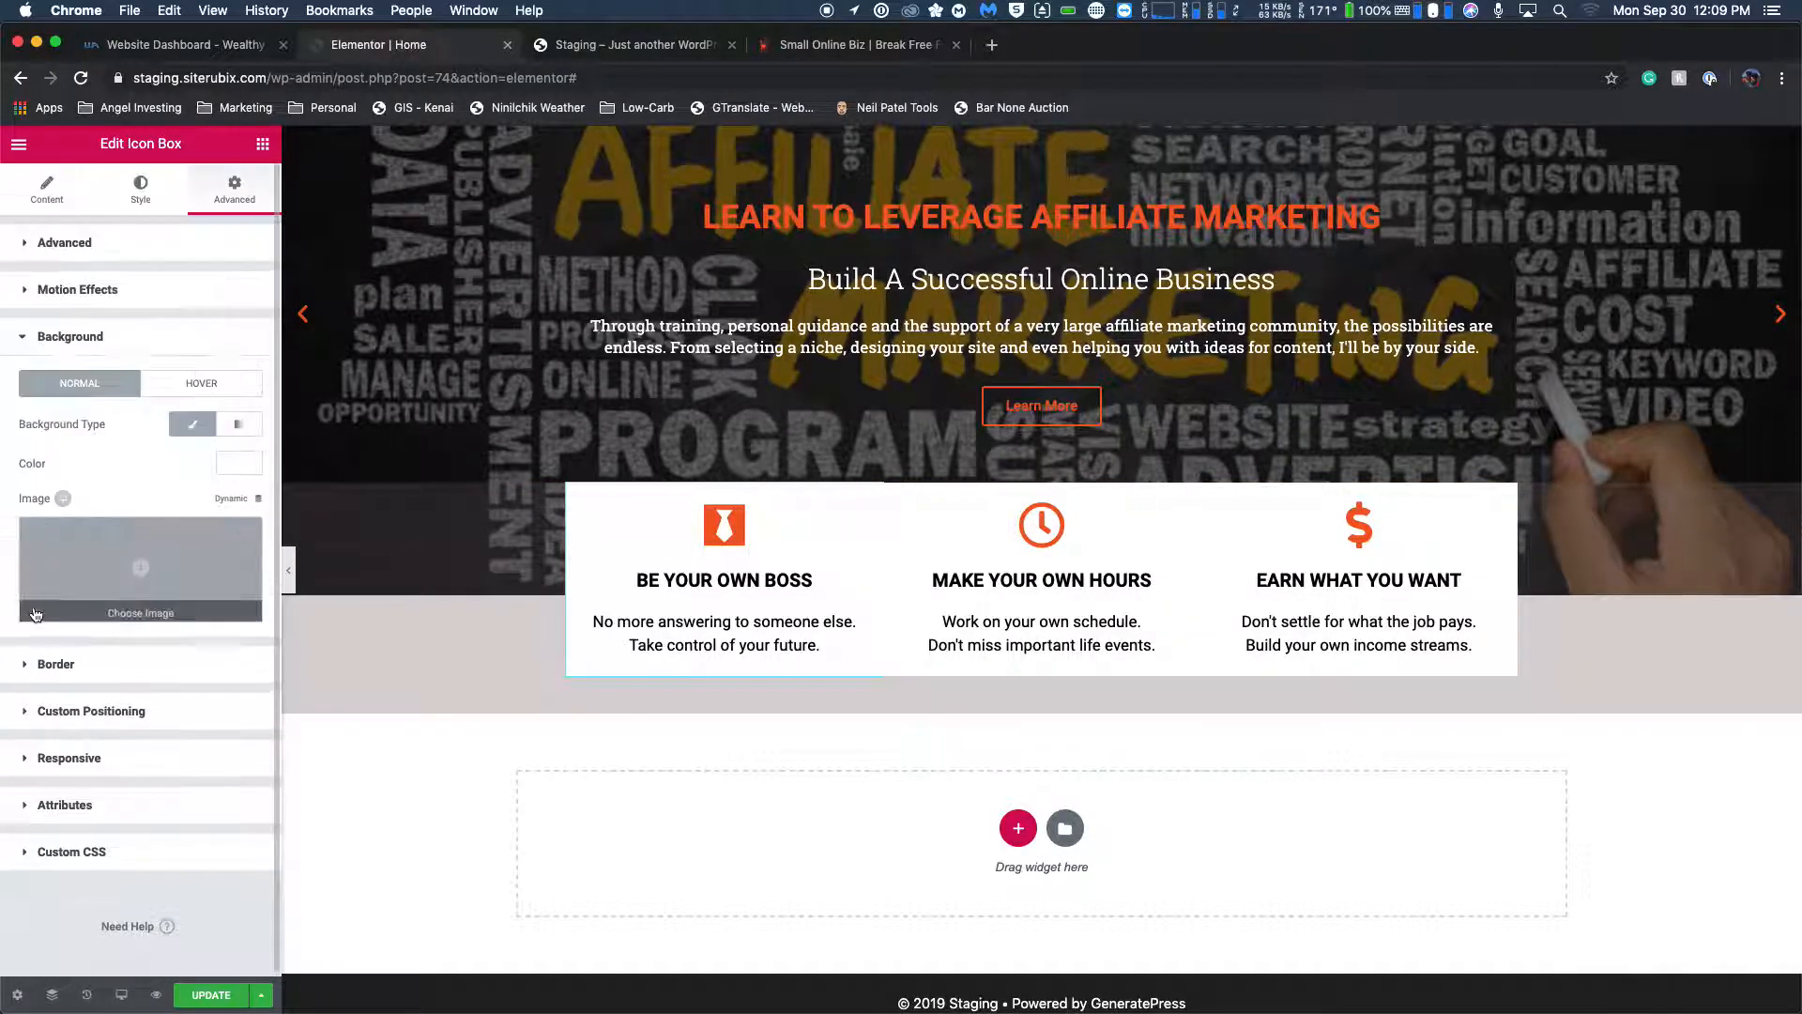
{"action": "left_click", "coordinate": [203, 376]}
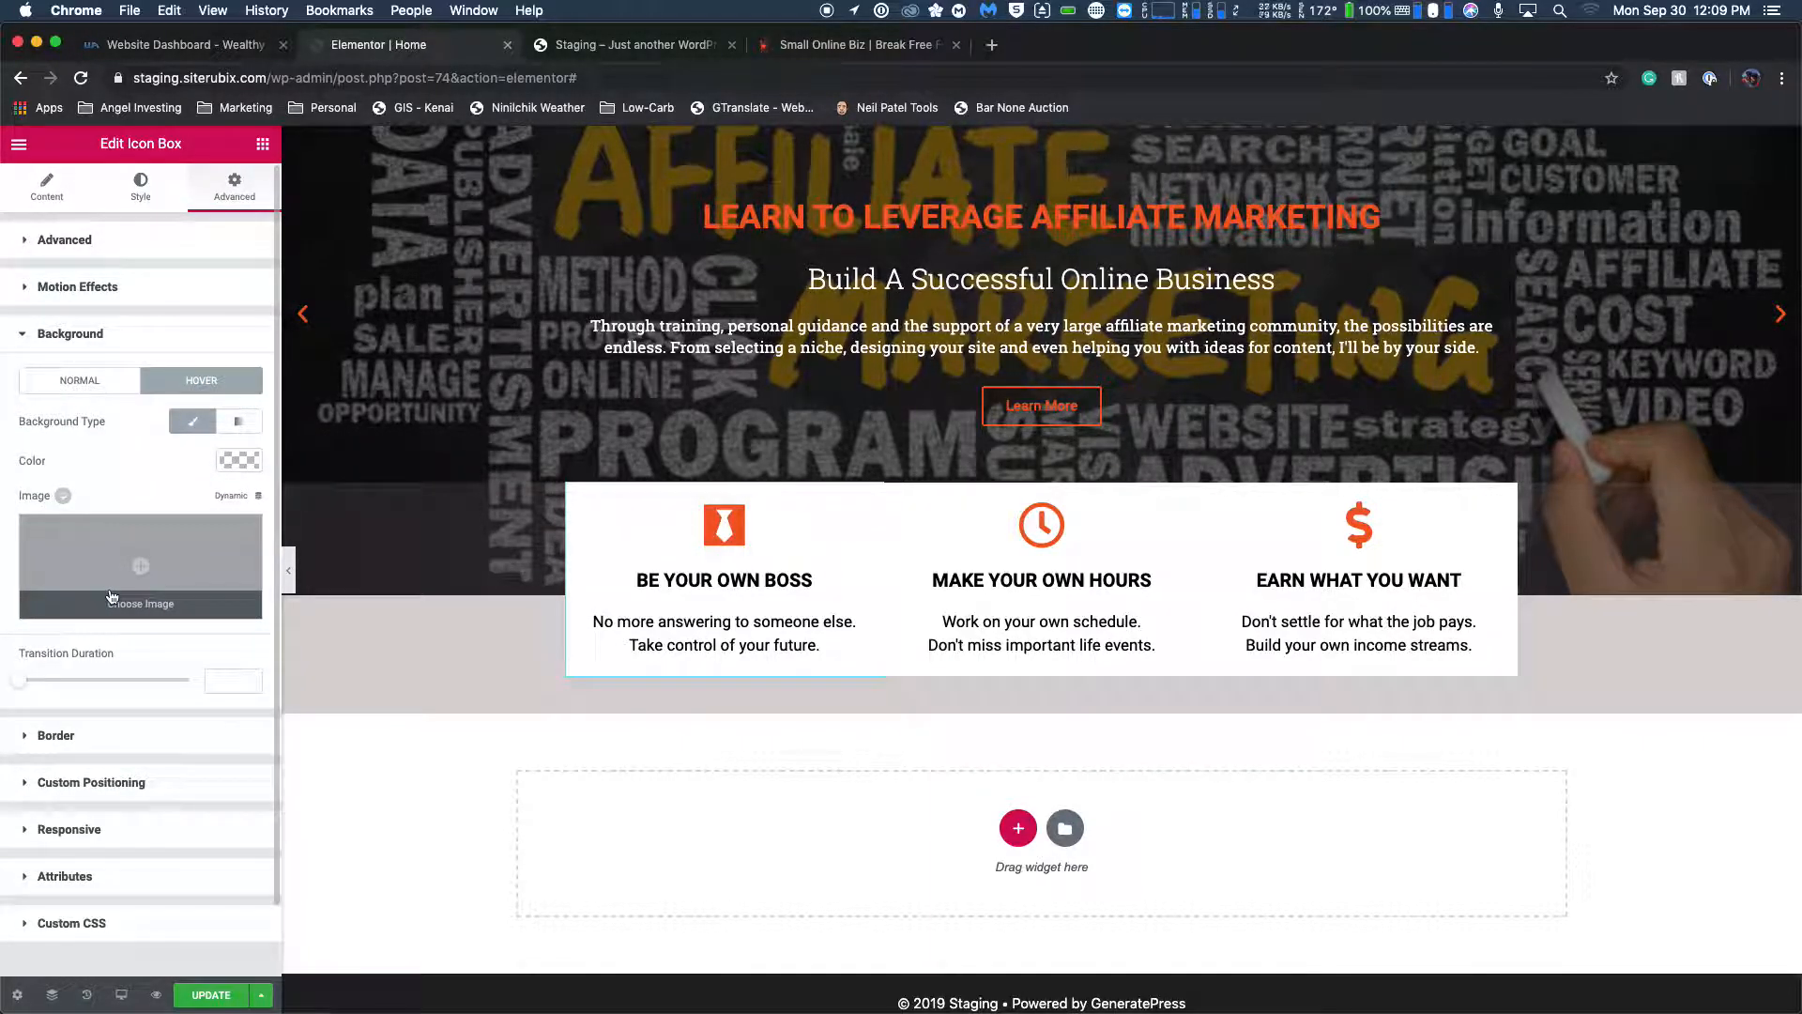
{"action": "scroll", "coordinate": [118, 582], "scroll_direction": "down", "scroll_amount": 2}
{"action": "left_click", "coordinate": [241, 385]}
Try grey-green #7d7f6b as the BE YOUR OWN BOSS box's hover background, testing it semi-transparent and fully opaque.
{"action": "left_click_drag", "start_coordinate": [224, 613], "coordinate": [222, 582]}
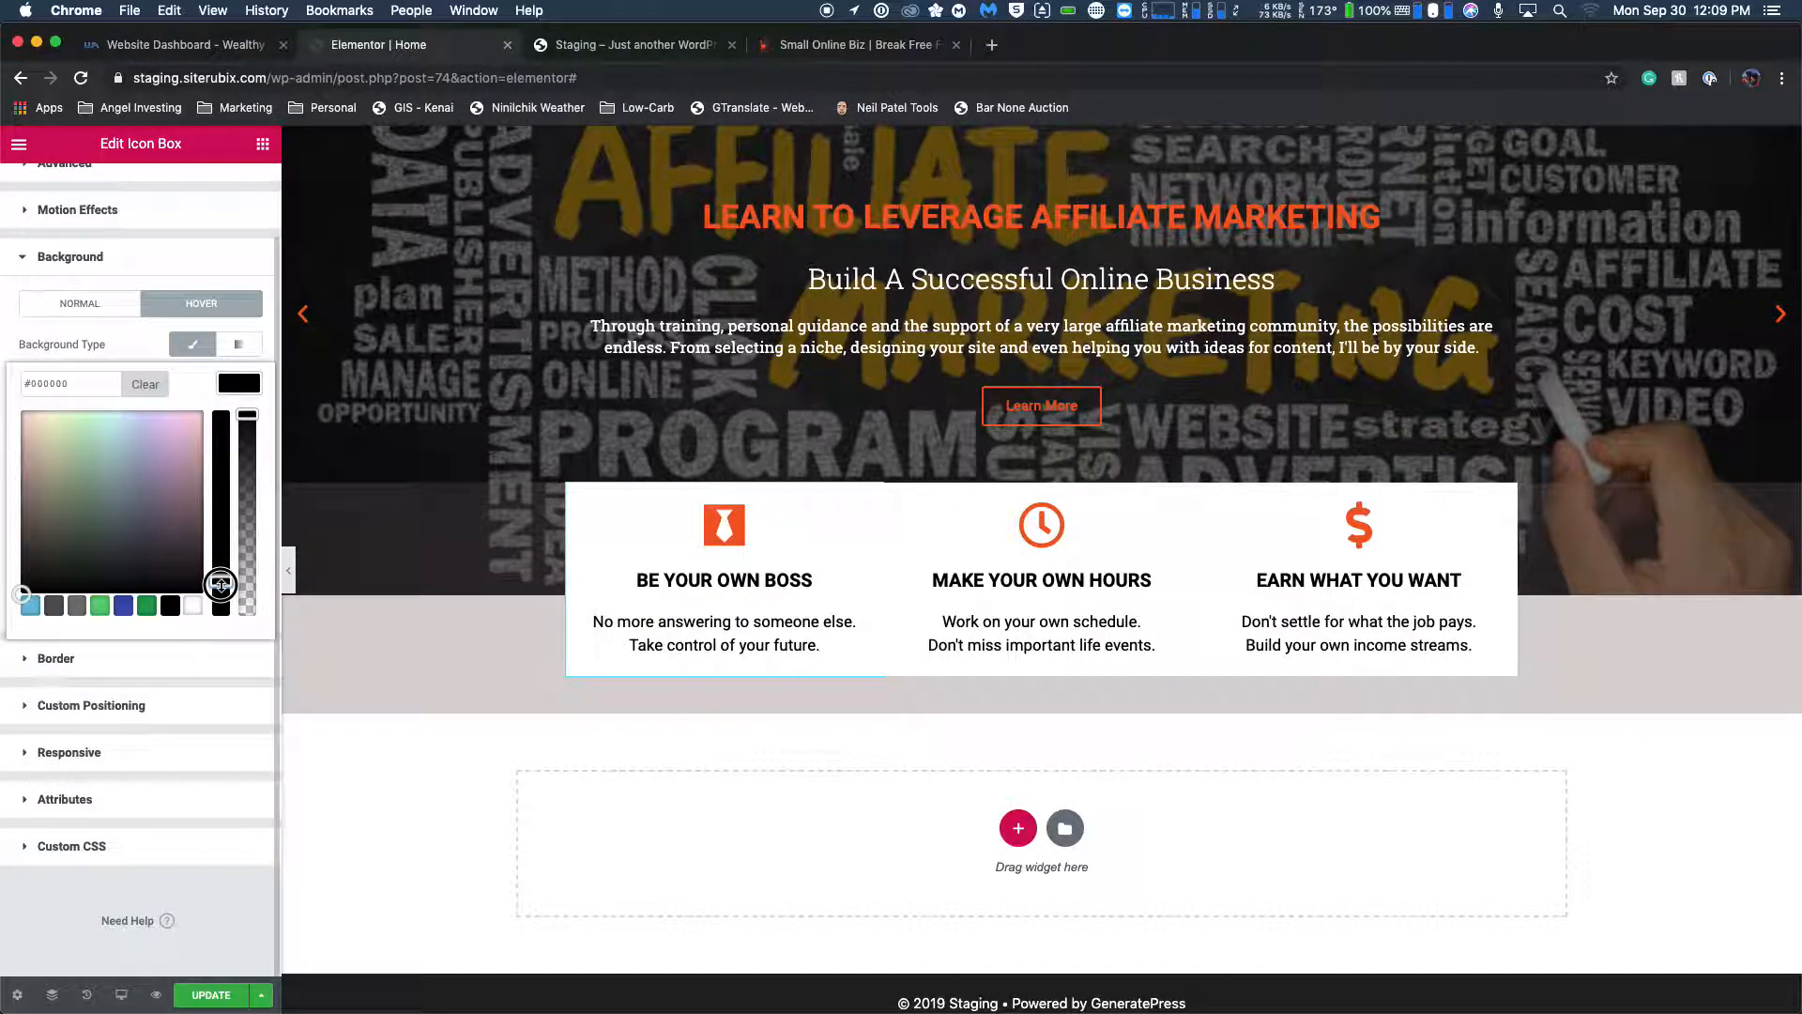
{"action": "left_click", "coordinate": [54, 504]}
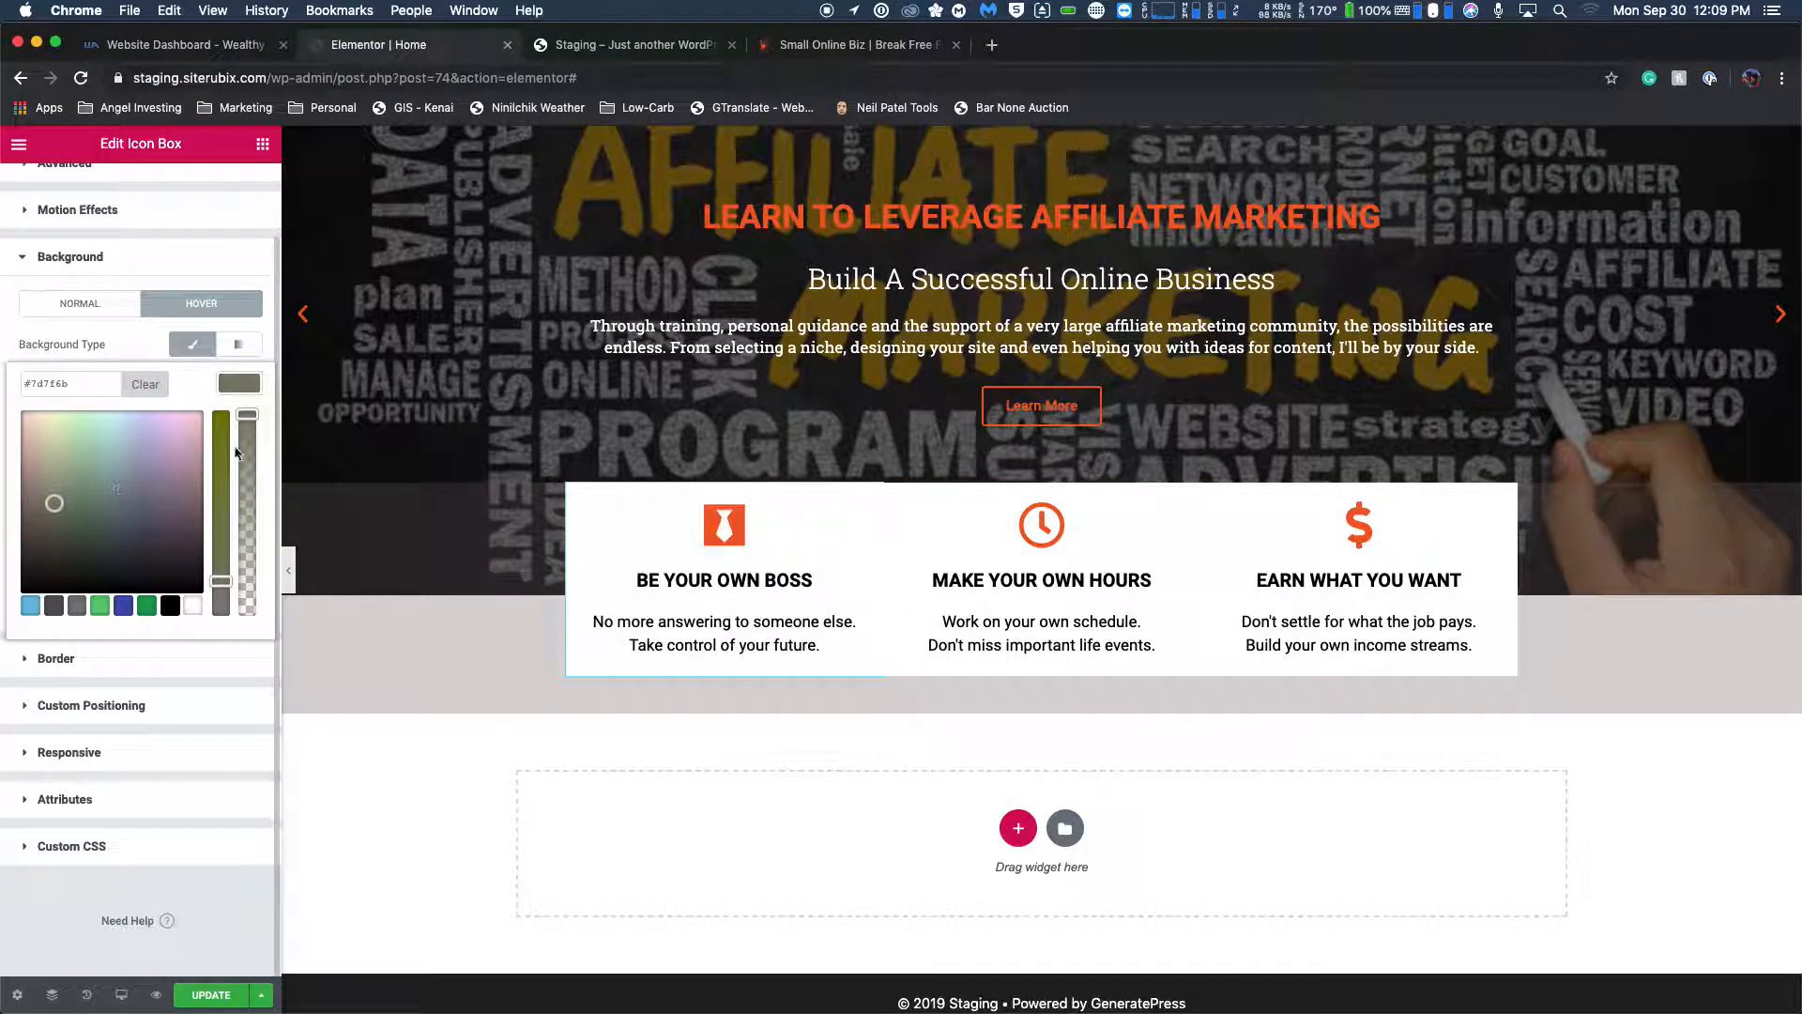
{"action": "left_click_drag", "start_coordinate": [247, 415], "coordinate": [247, 511]}
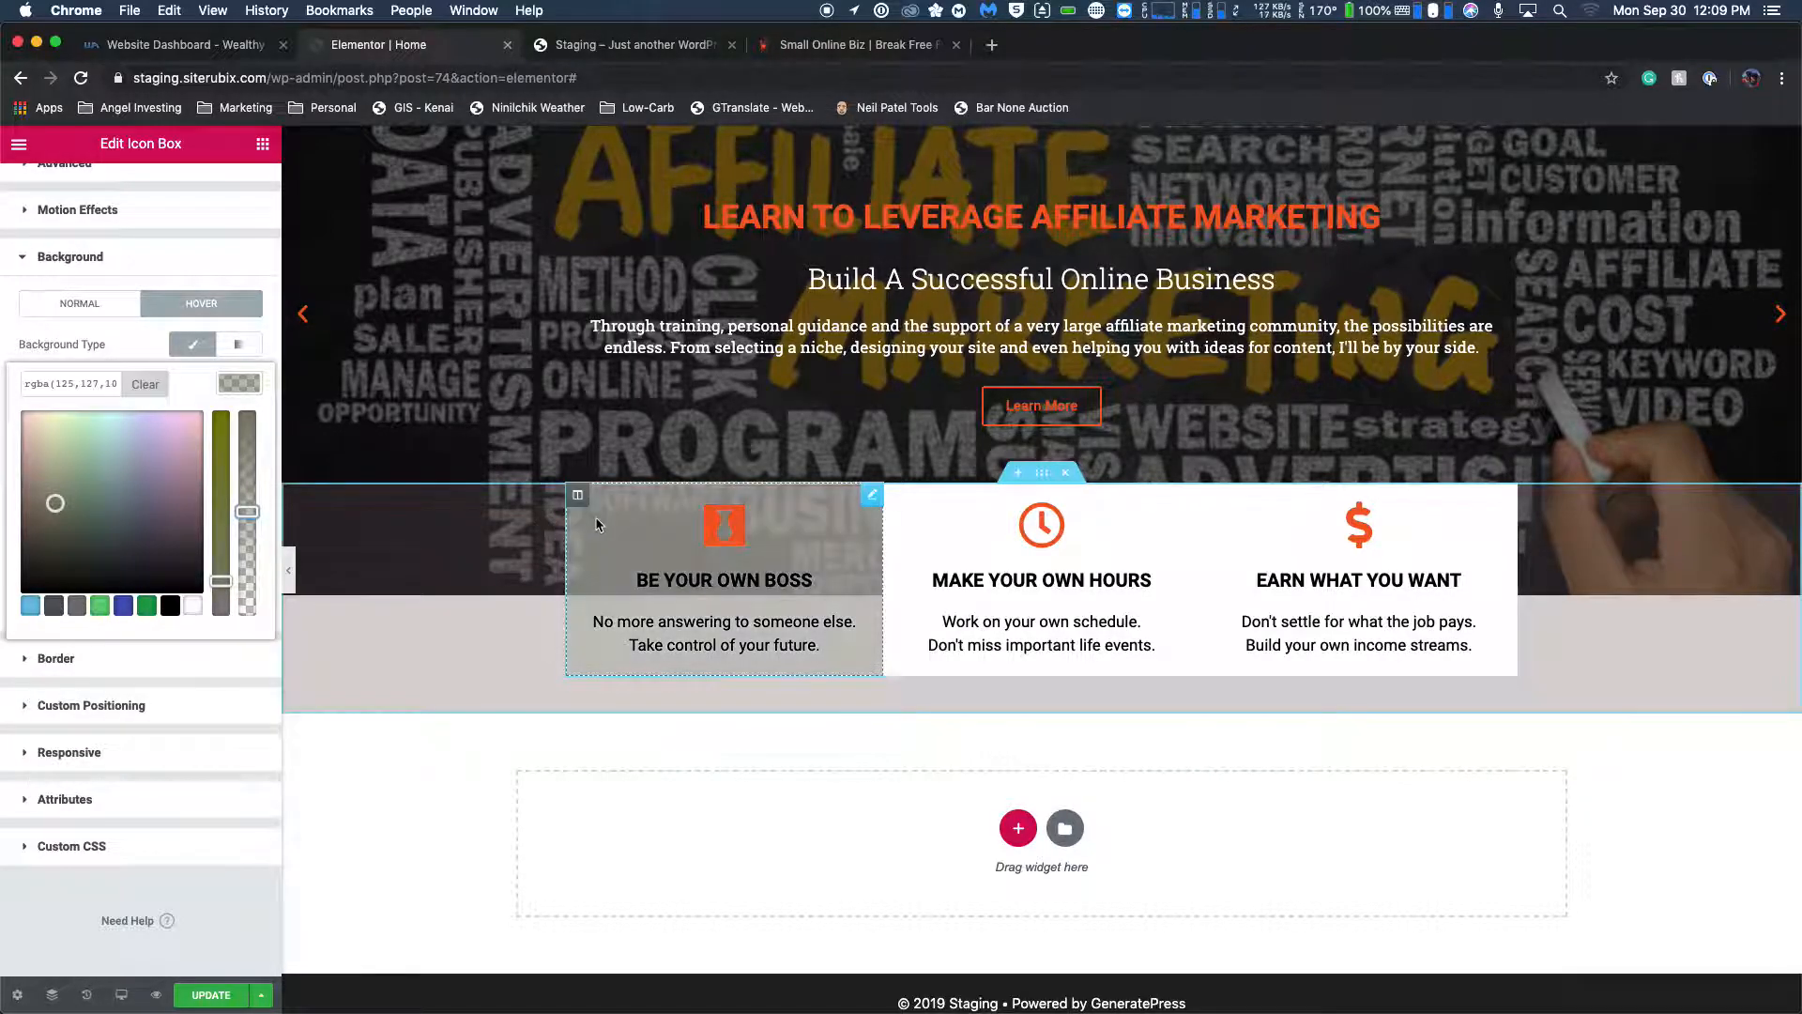
{"action": "left_click_drag", "start_coordinate": [247, 512], "coordinate": [247, 414]}
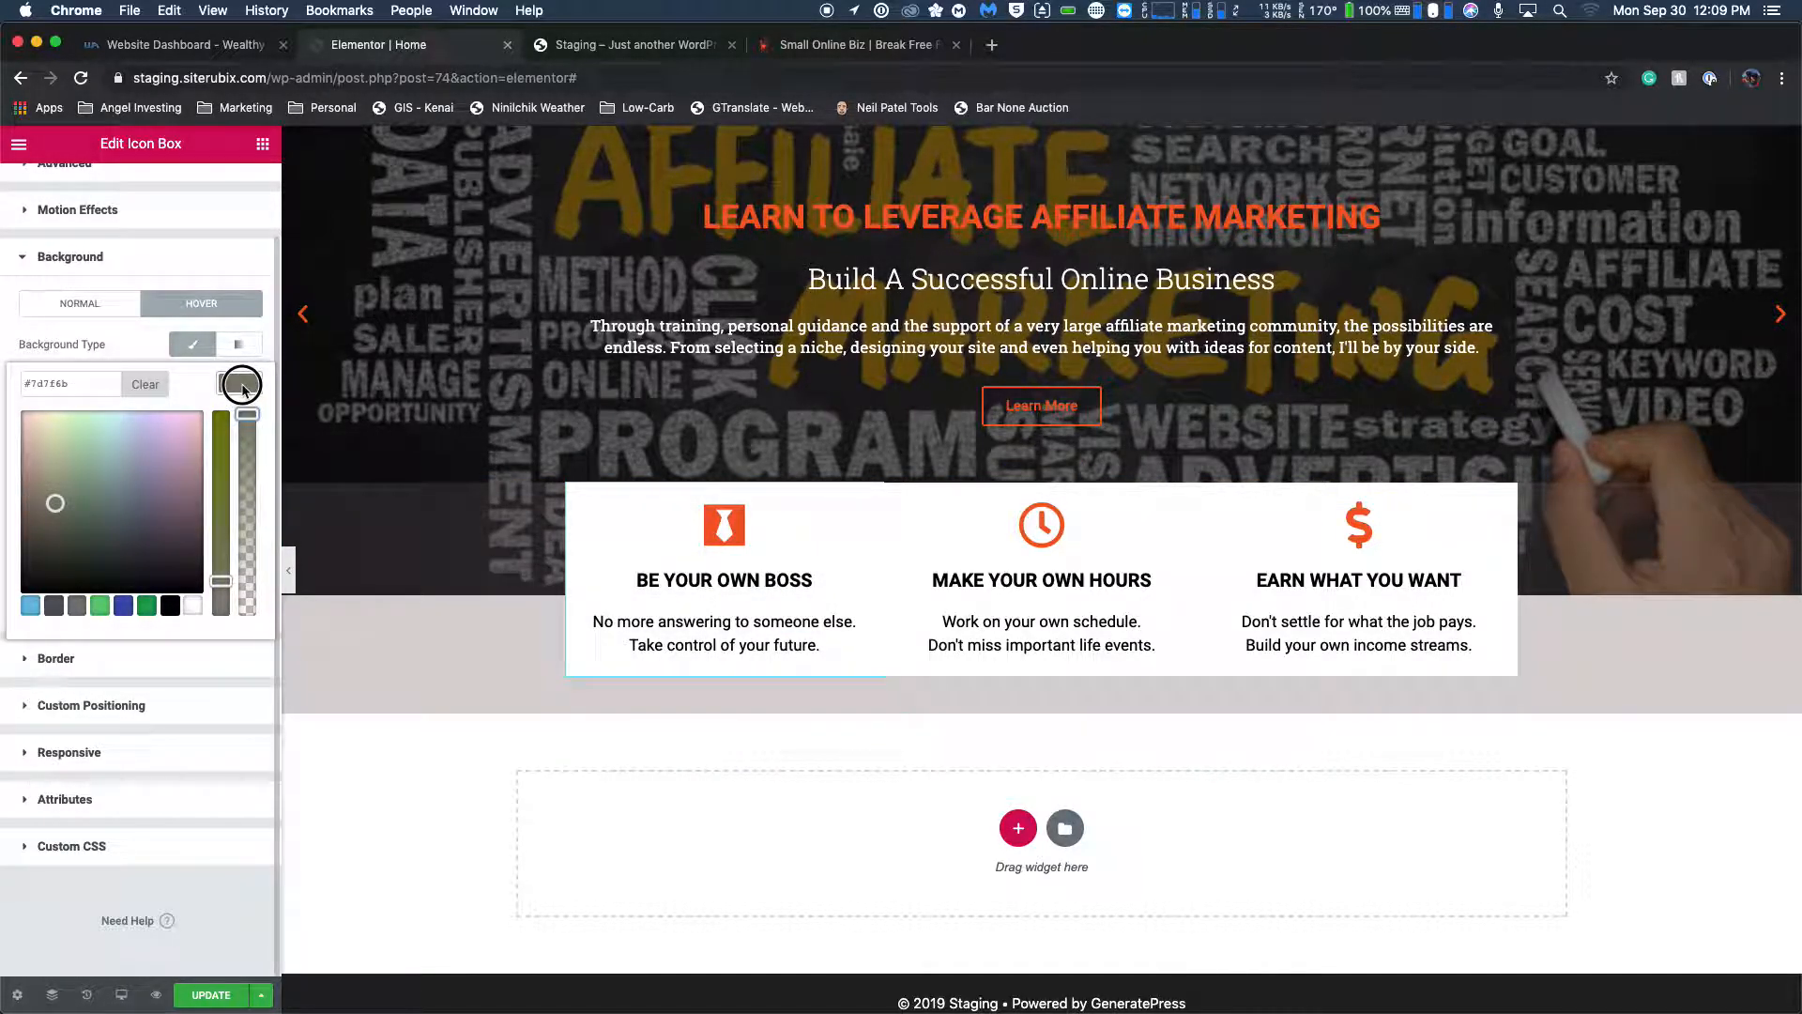
Set the BE YOUR OWN BOSS box's hover background to pale cream #f7eede, comparing it with the live homepage's feature box.
{"action": "left_click", "coordinate": [48, 448]}
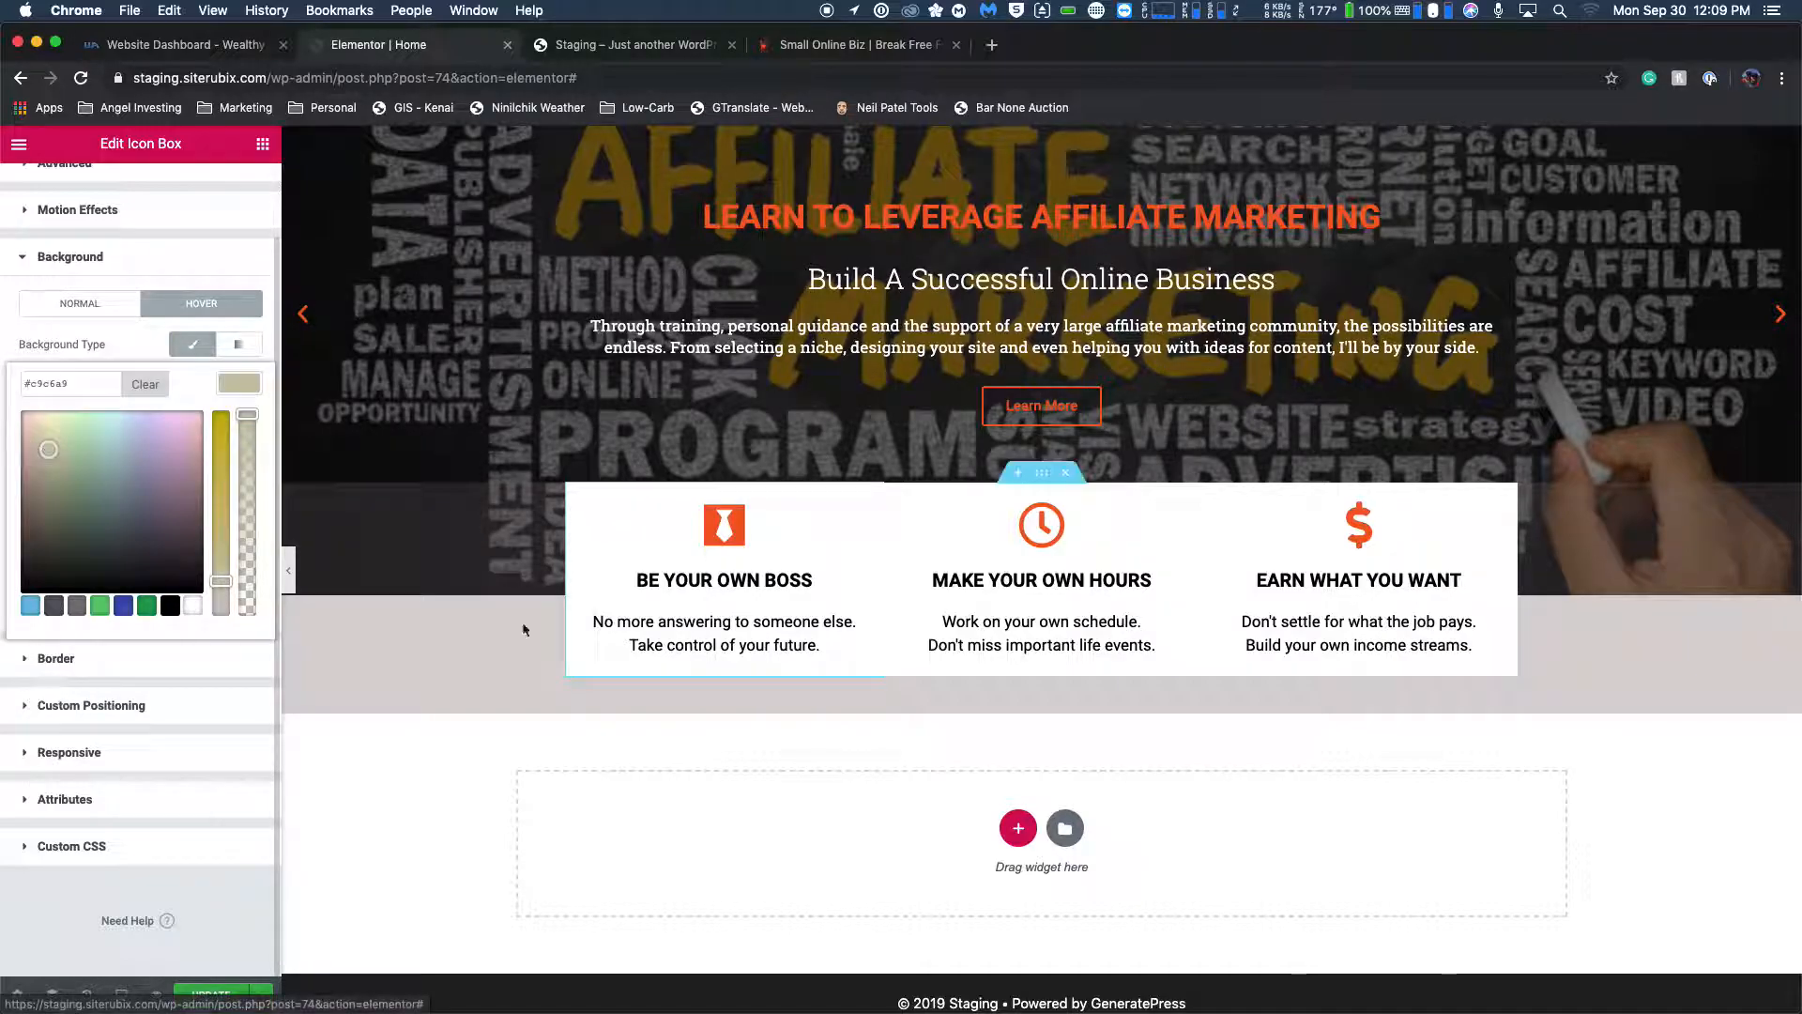
{"action": "left_click", "coordinate": [42, 416]}
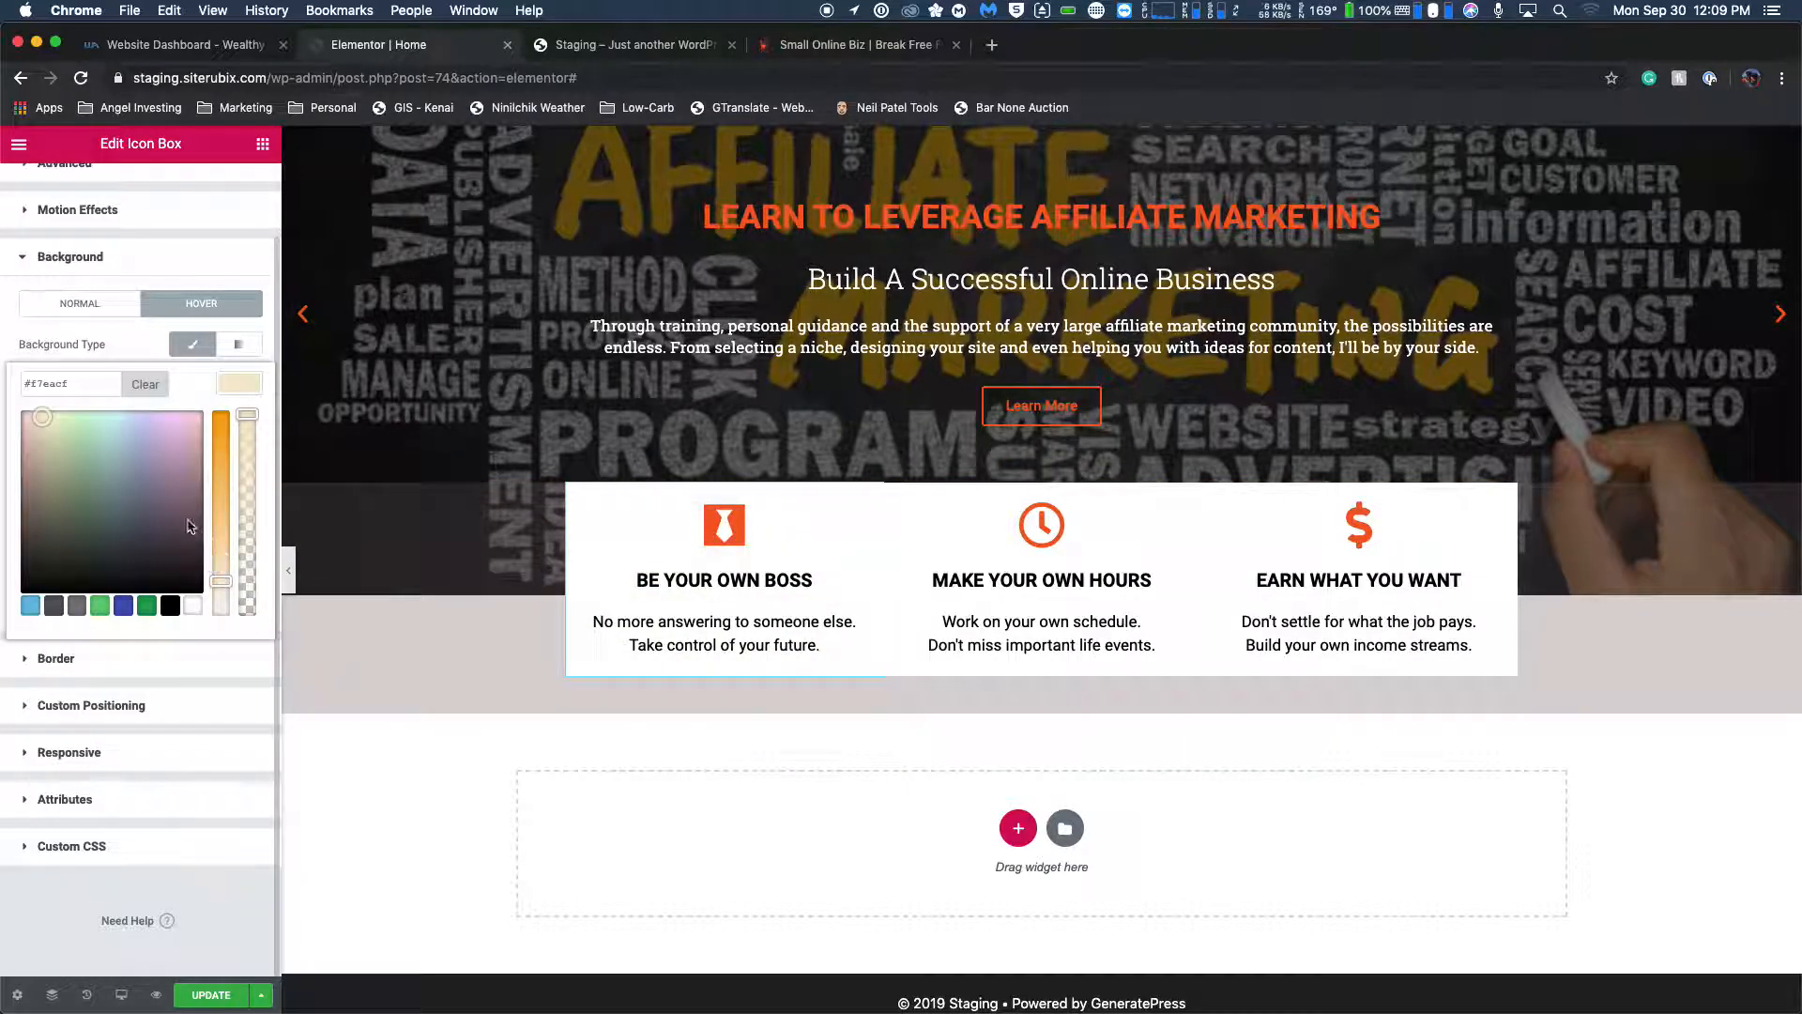
{"action": "mouse_move", "coordinate": [221, 581]}
{"action": "left_mouse_down"}
{"action": "mouse_move", "coordinate": [221, 562]}
{"action": "mouse_move", "coordinate": [220, 595]}
{"action": "left_mouse_up"}
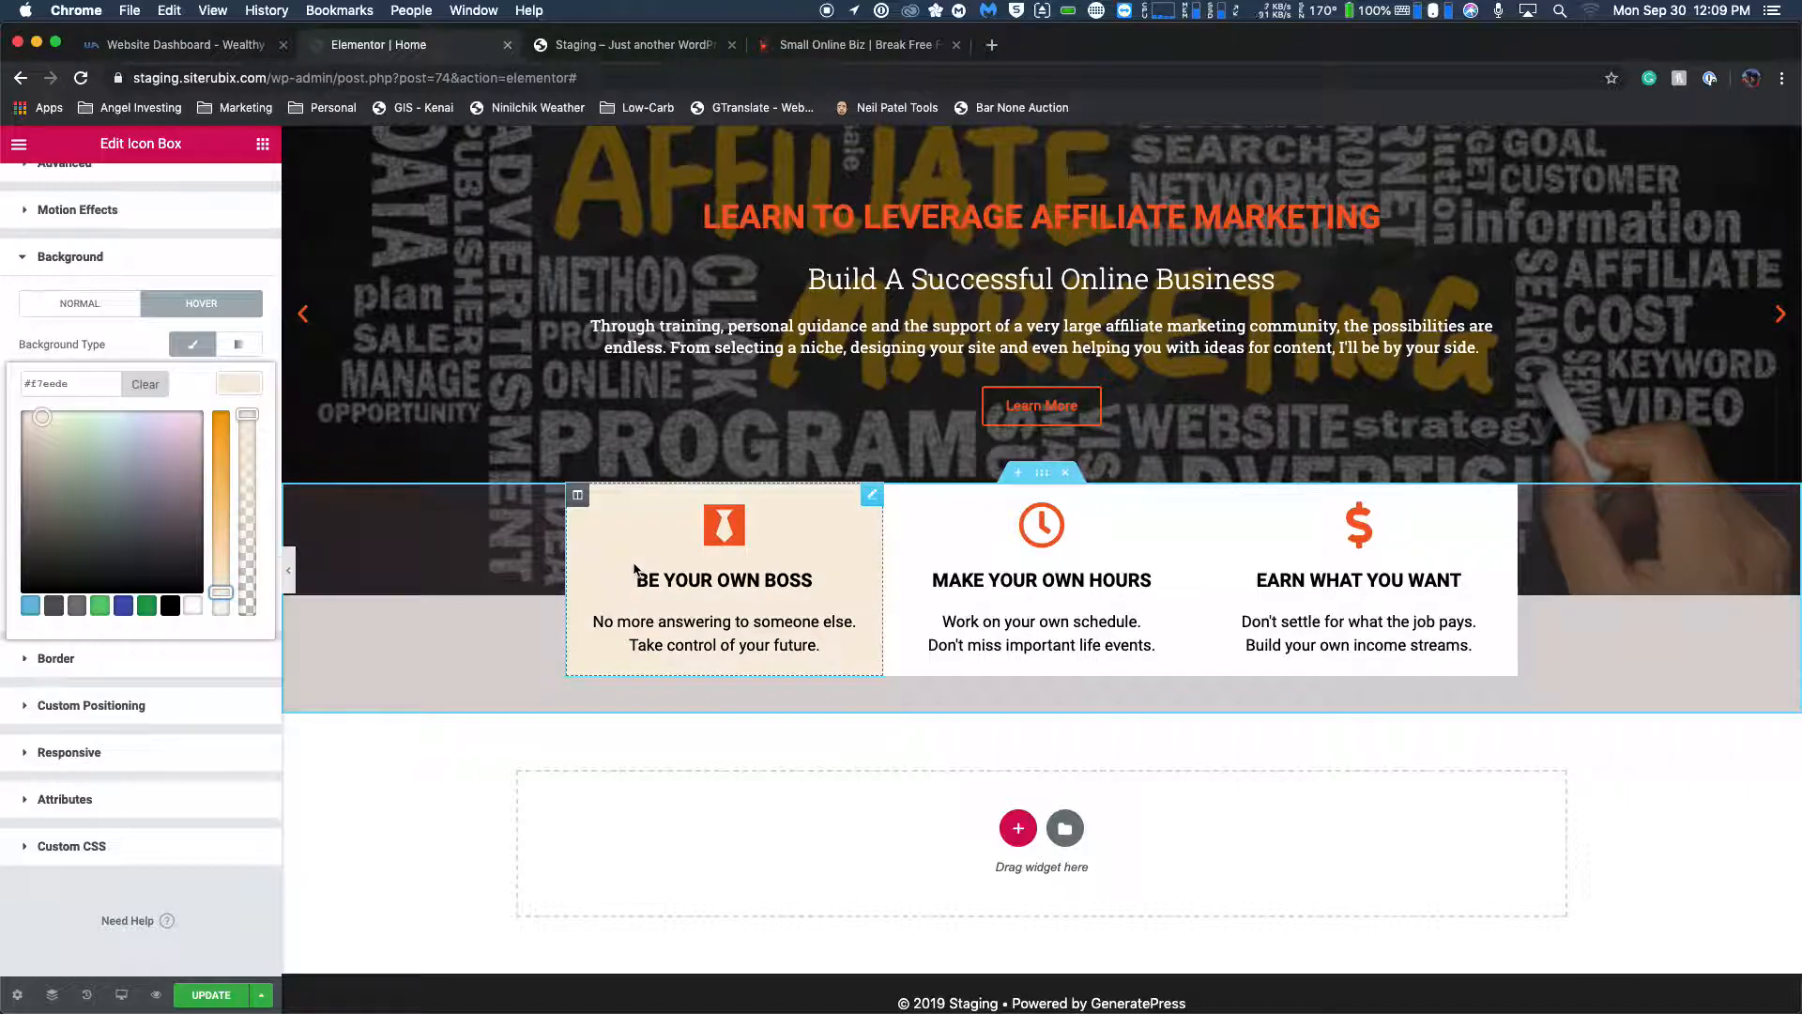
{"action": "left_click", "coordinate": [913, 51]}
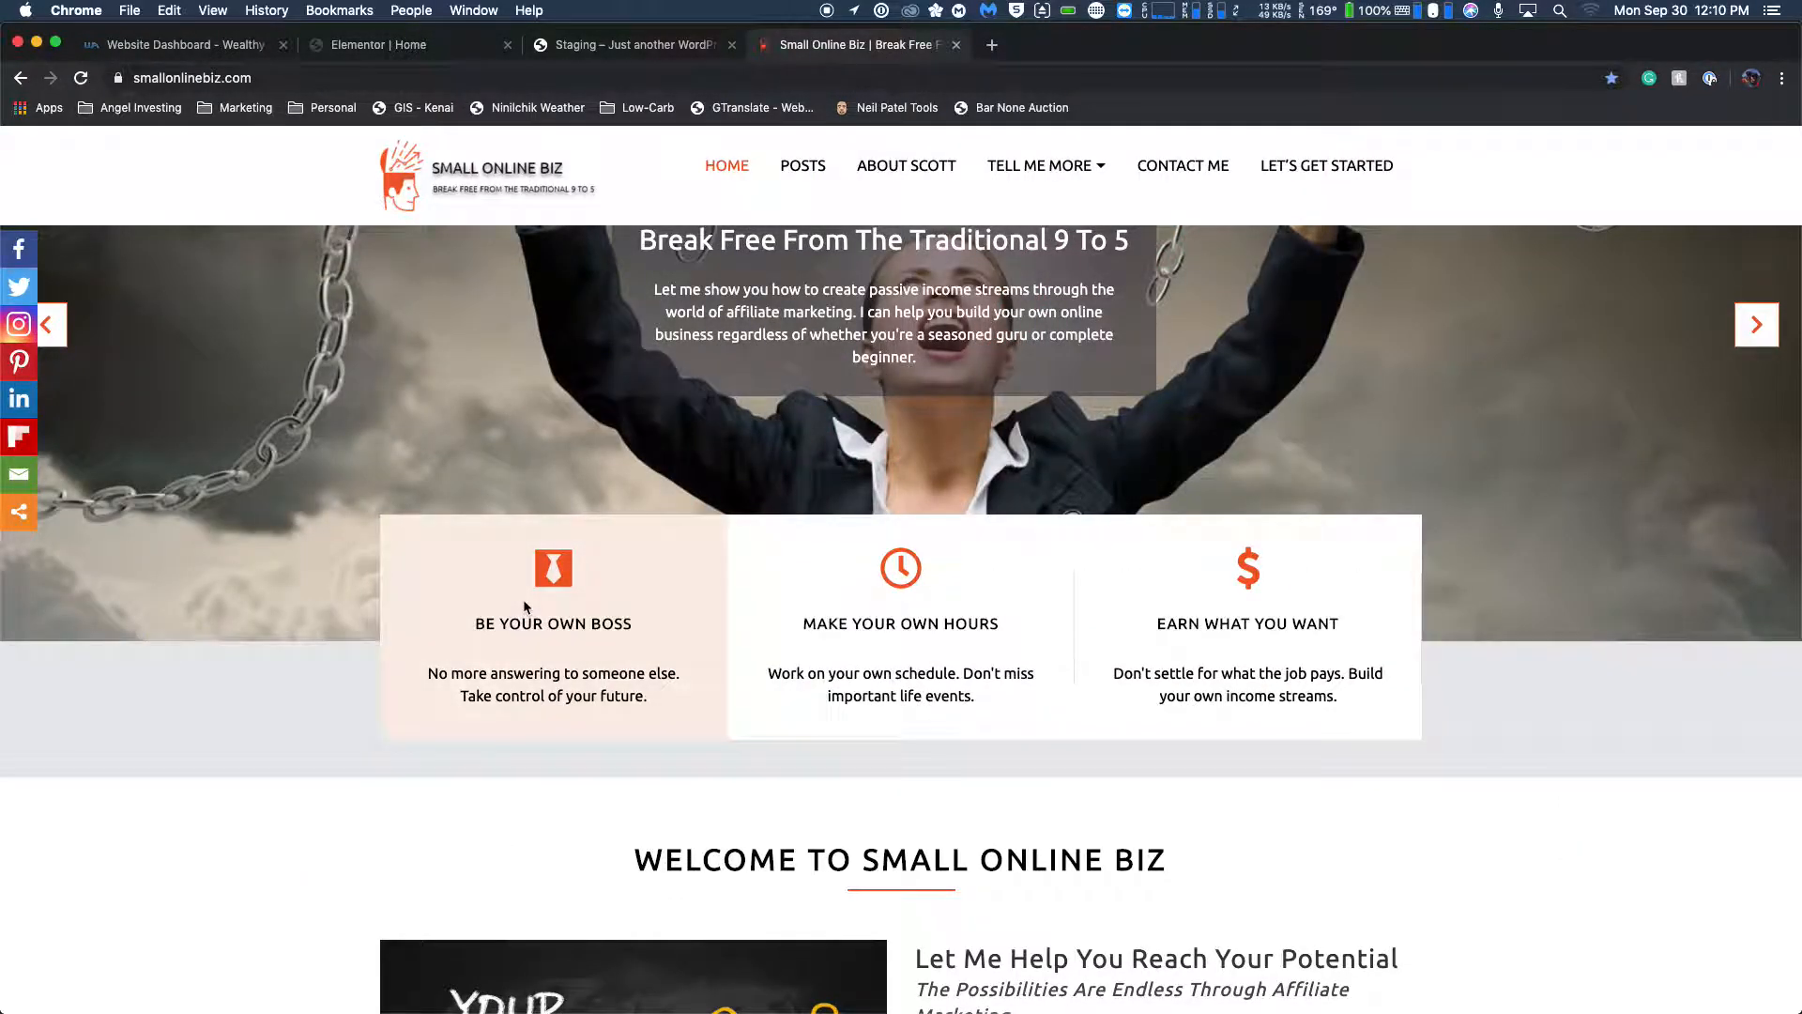
{"action": "left_click", "coordinate": [421, 54]}
{"action": "left_click", "coordinate": [219, 600]}
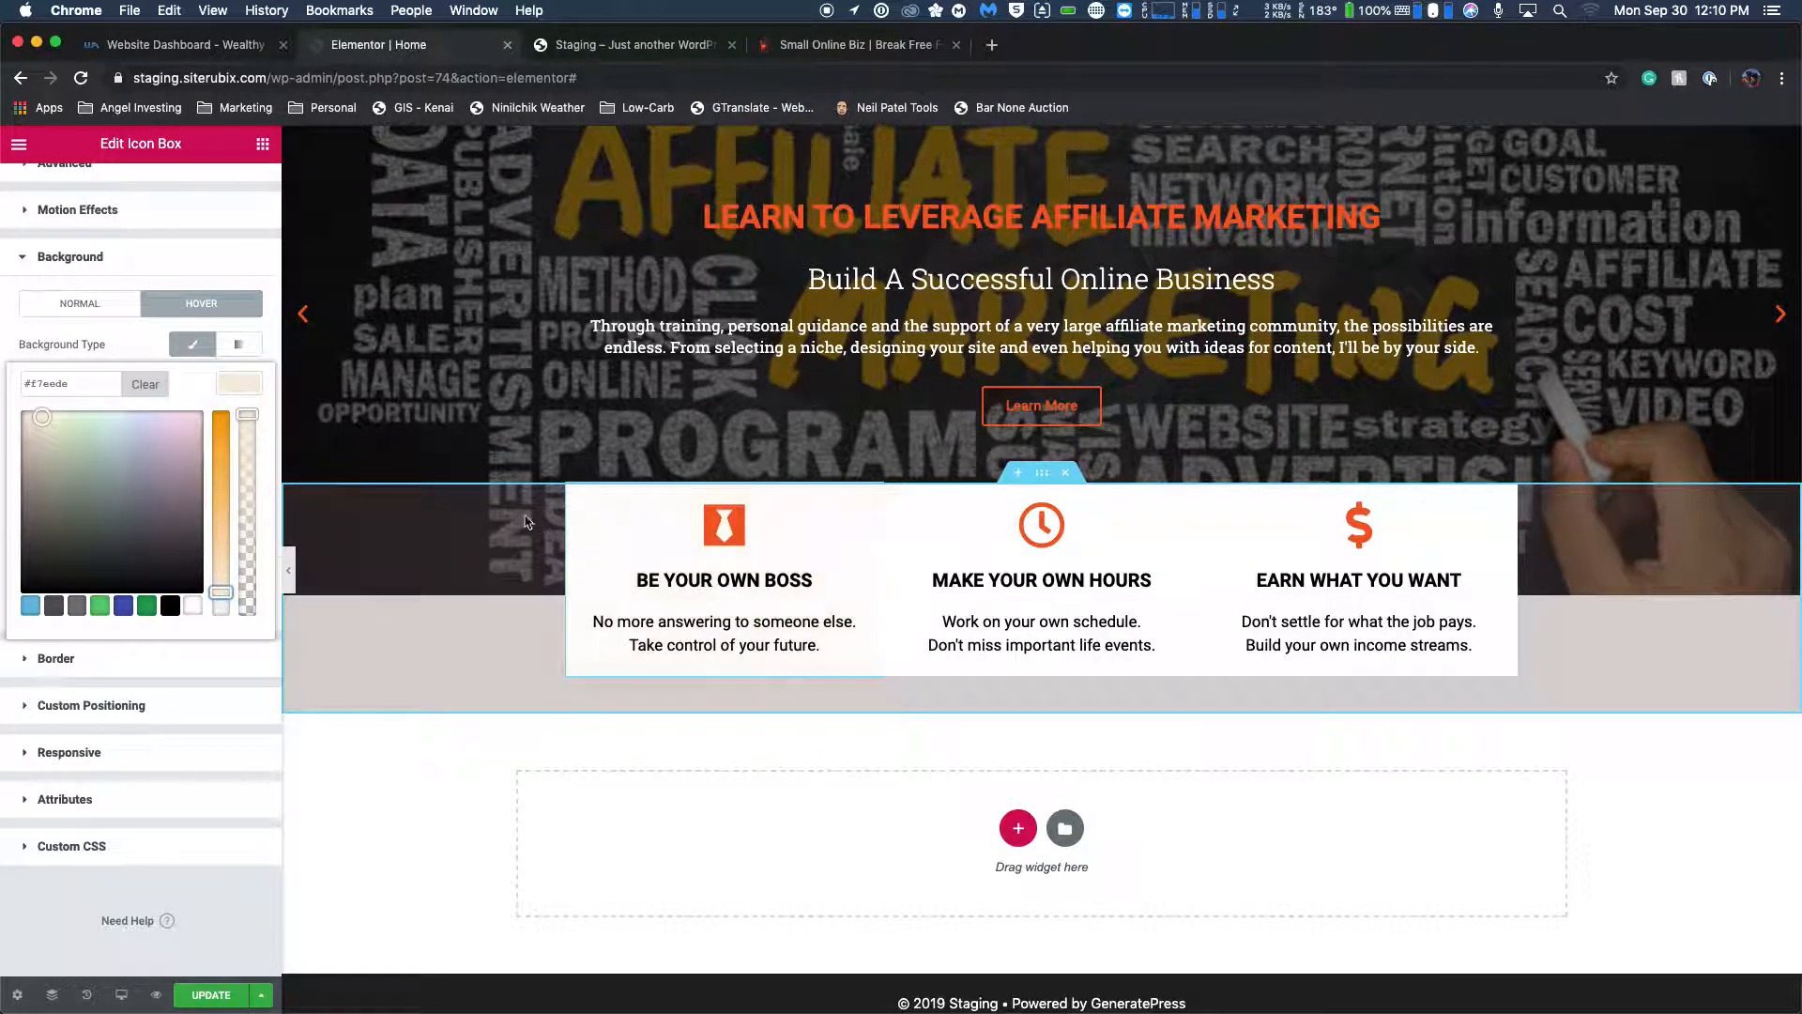
Copy the cream color code and set the MAKE YOUR OWN HOURS icon box's hover background to #f7eede.
{"action": "left_click", "coordinate": [89, 386]}
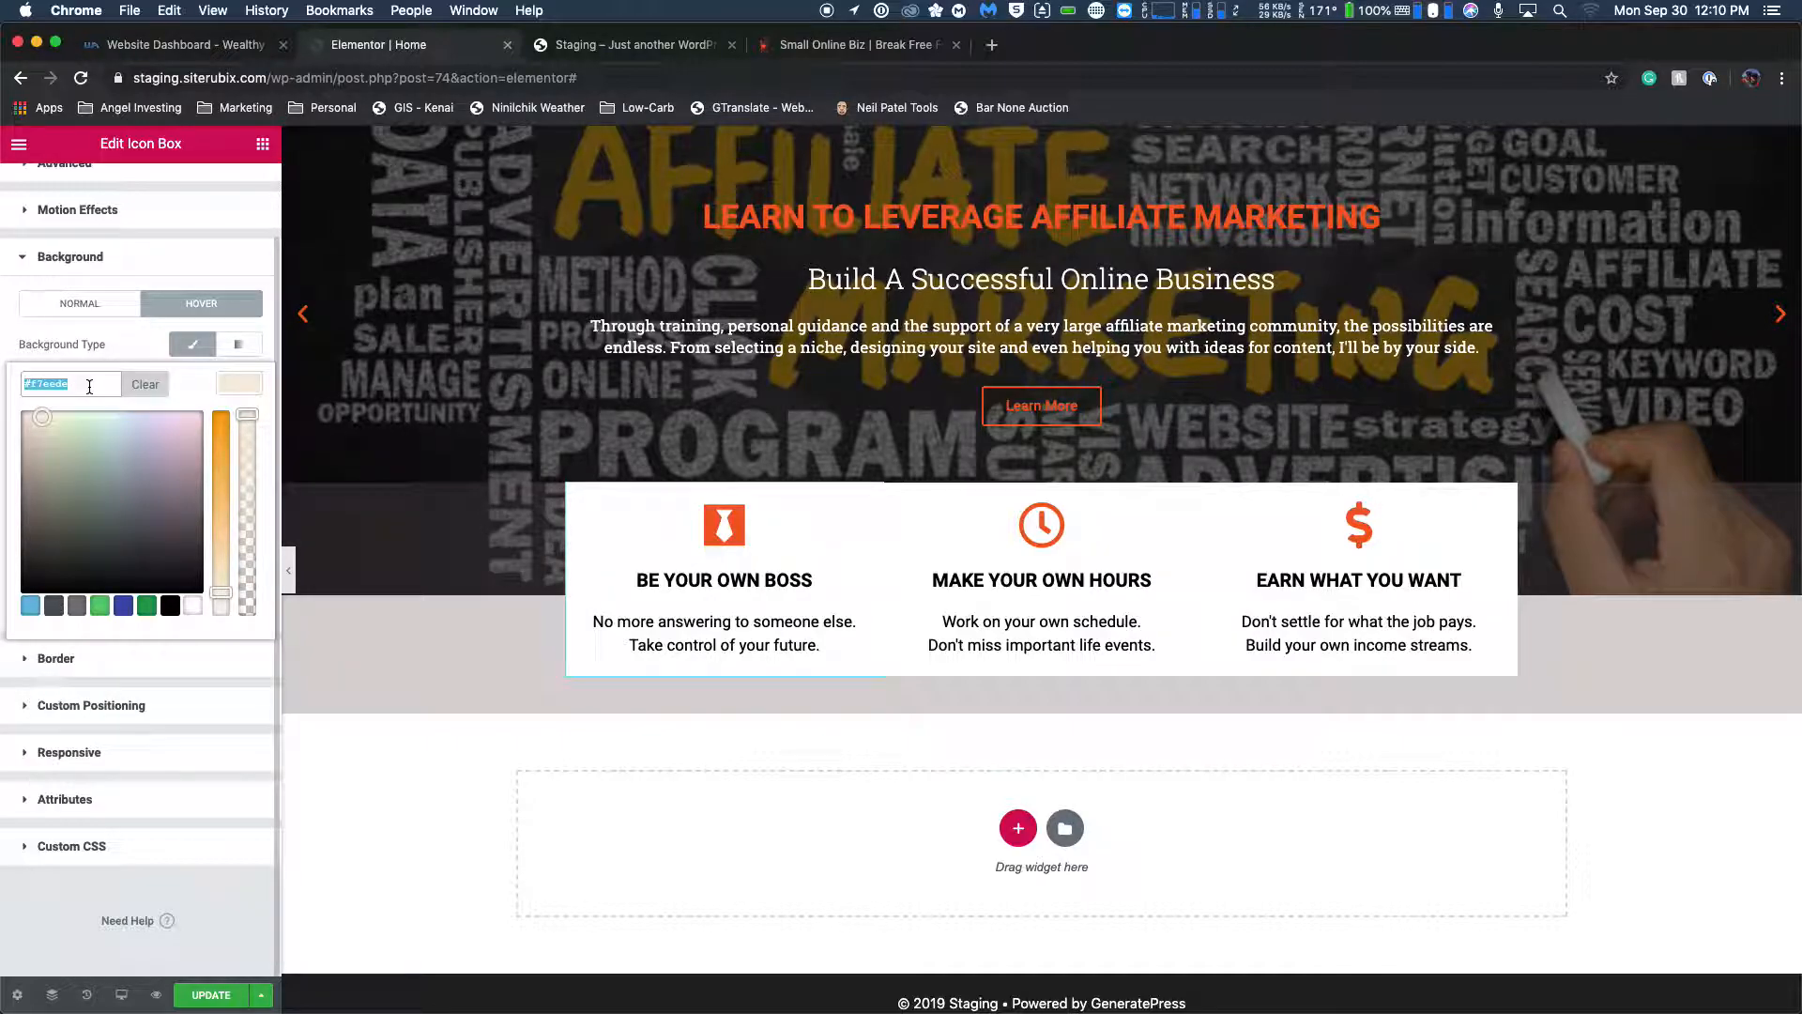
{"action": "left_click", "coordinate": [971, 516]}
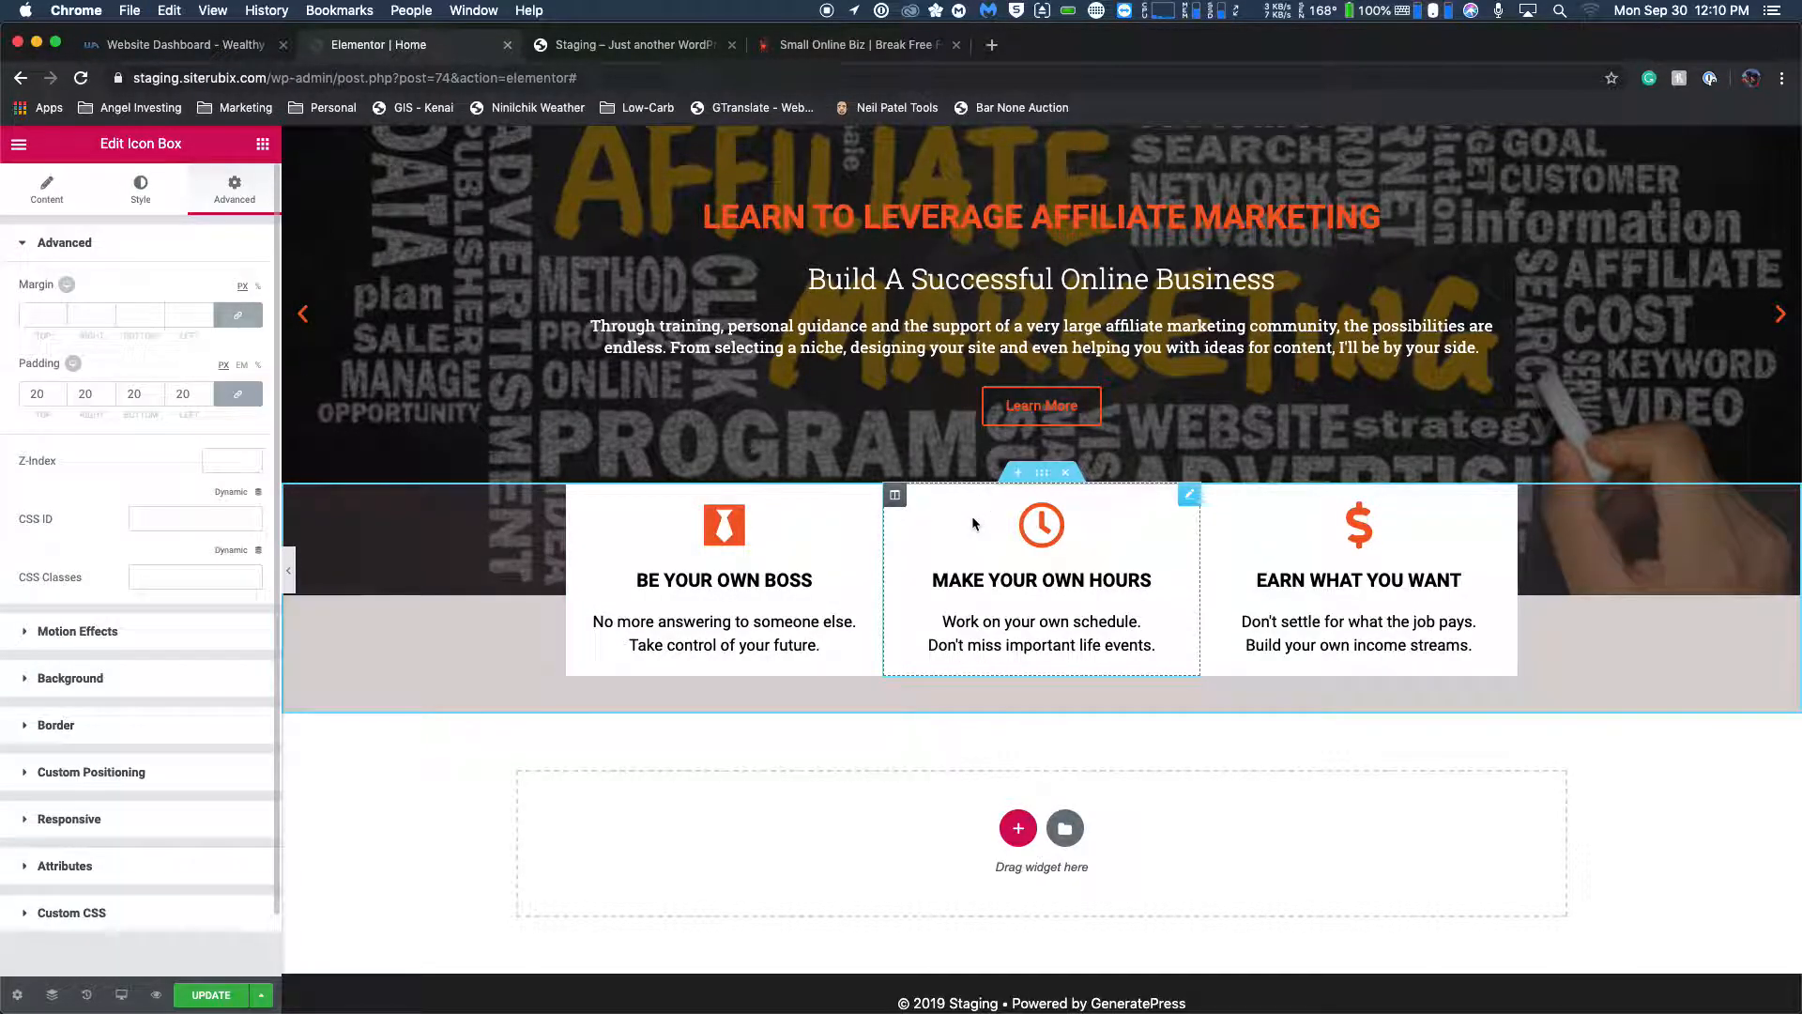
{"action": "left_click", "coordinate": [36, 692]}
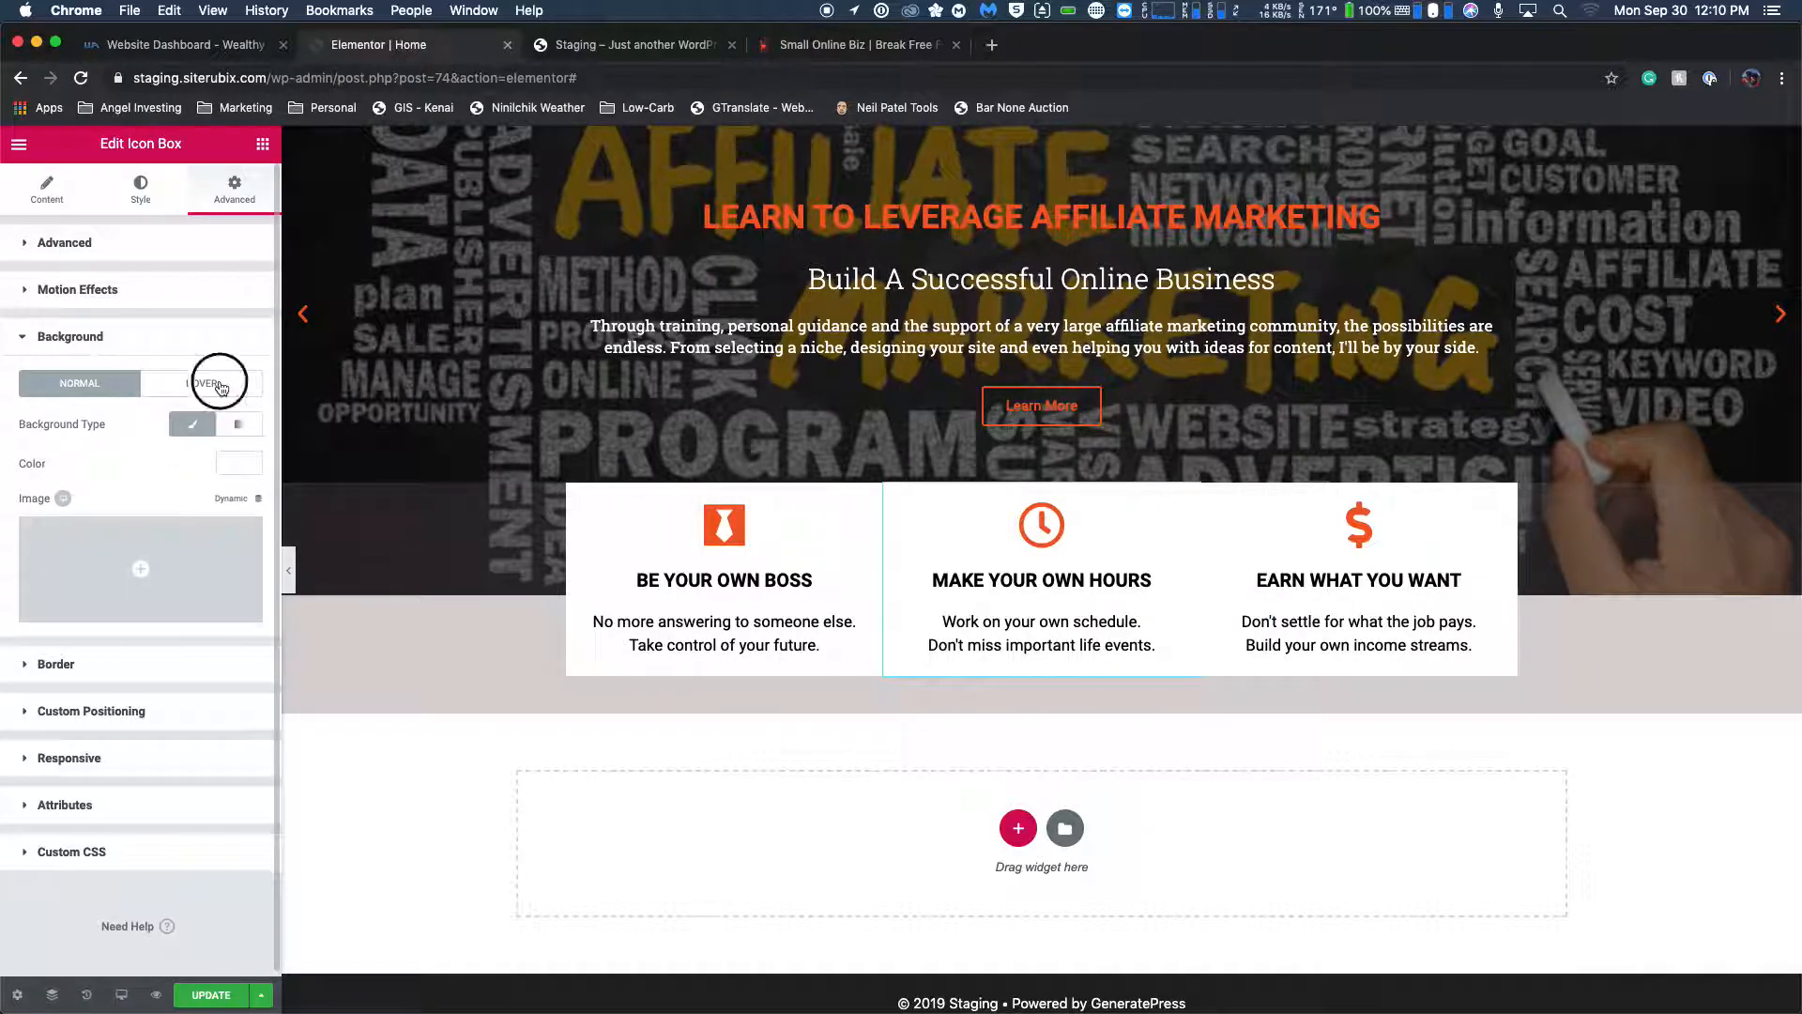
{"action": "left_click", "coordinate": [214, 384]}
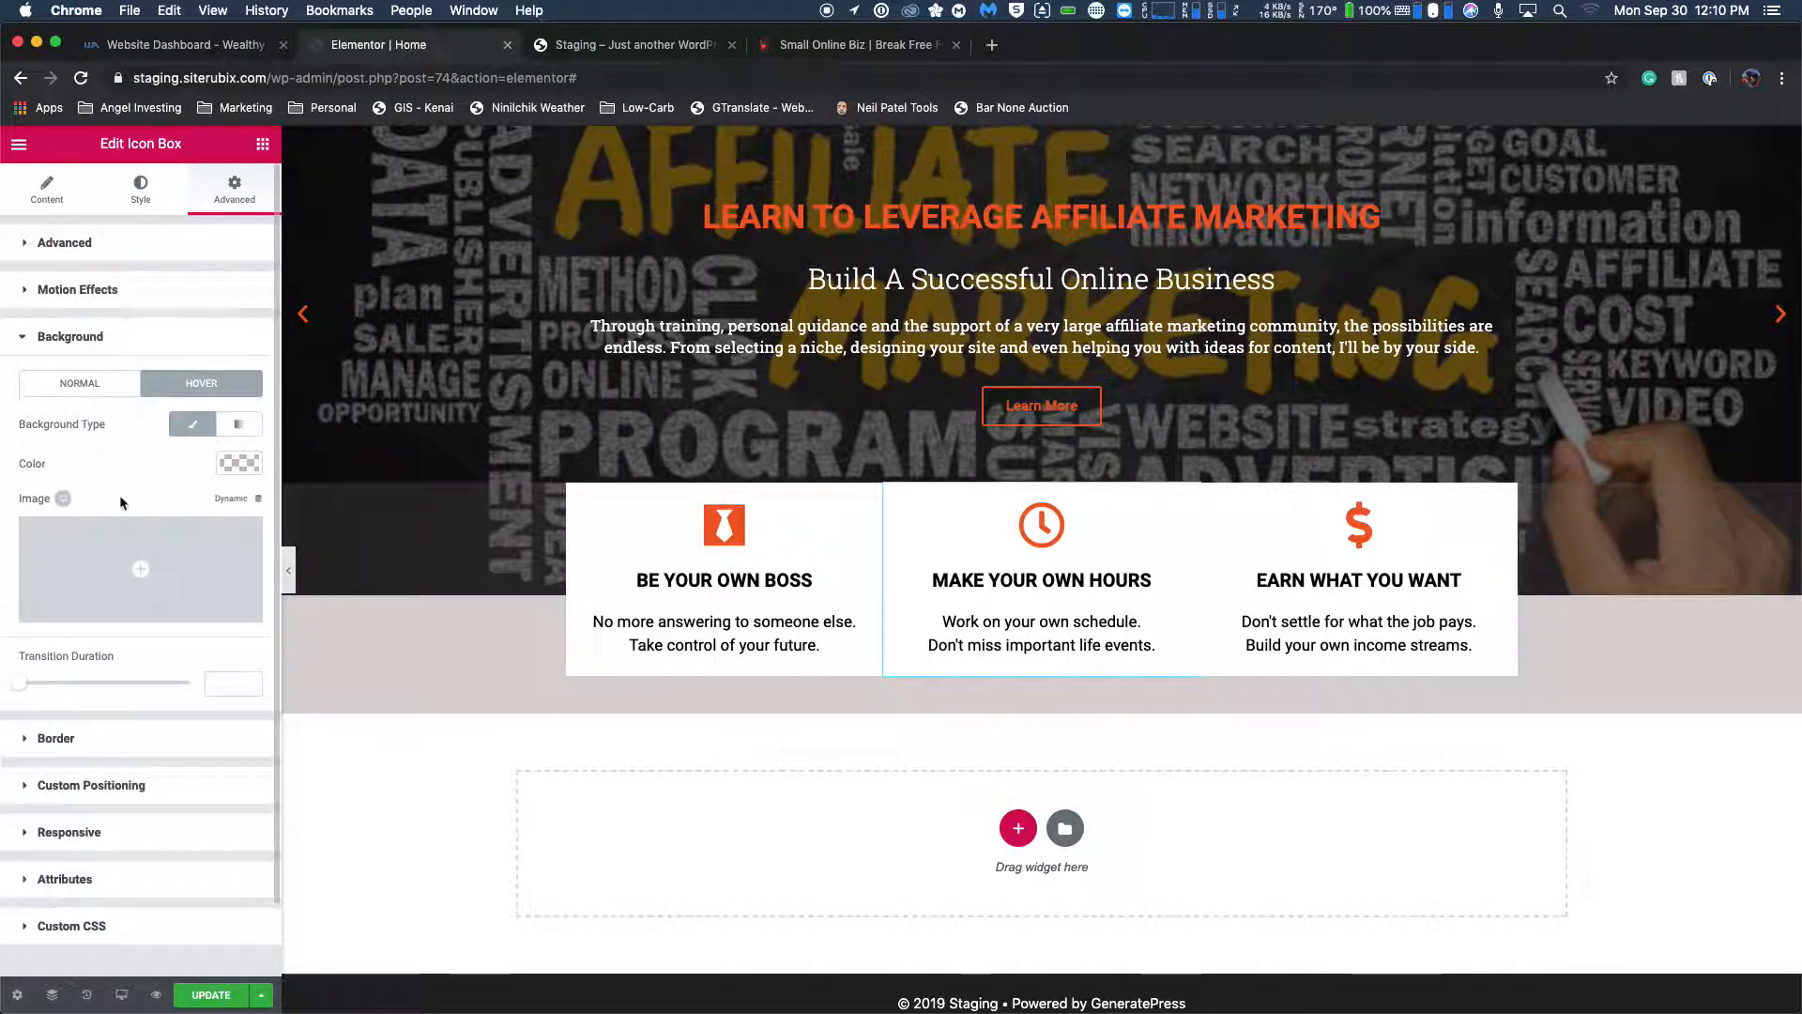
{"action": "left_click", "coordinate": [240, 463]}
{"action": "type", "text": "#f7eede"}
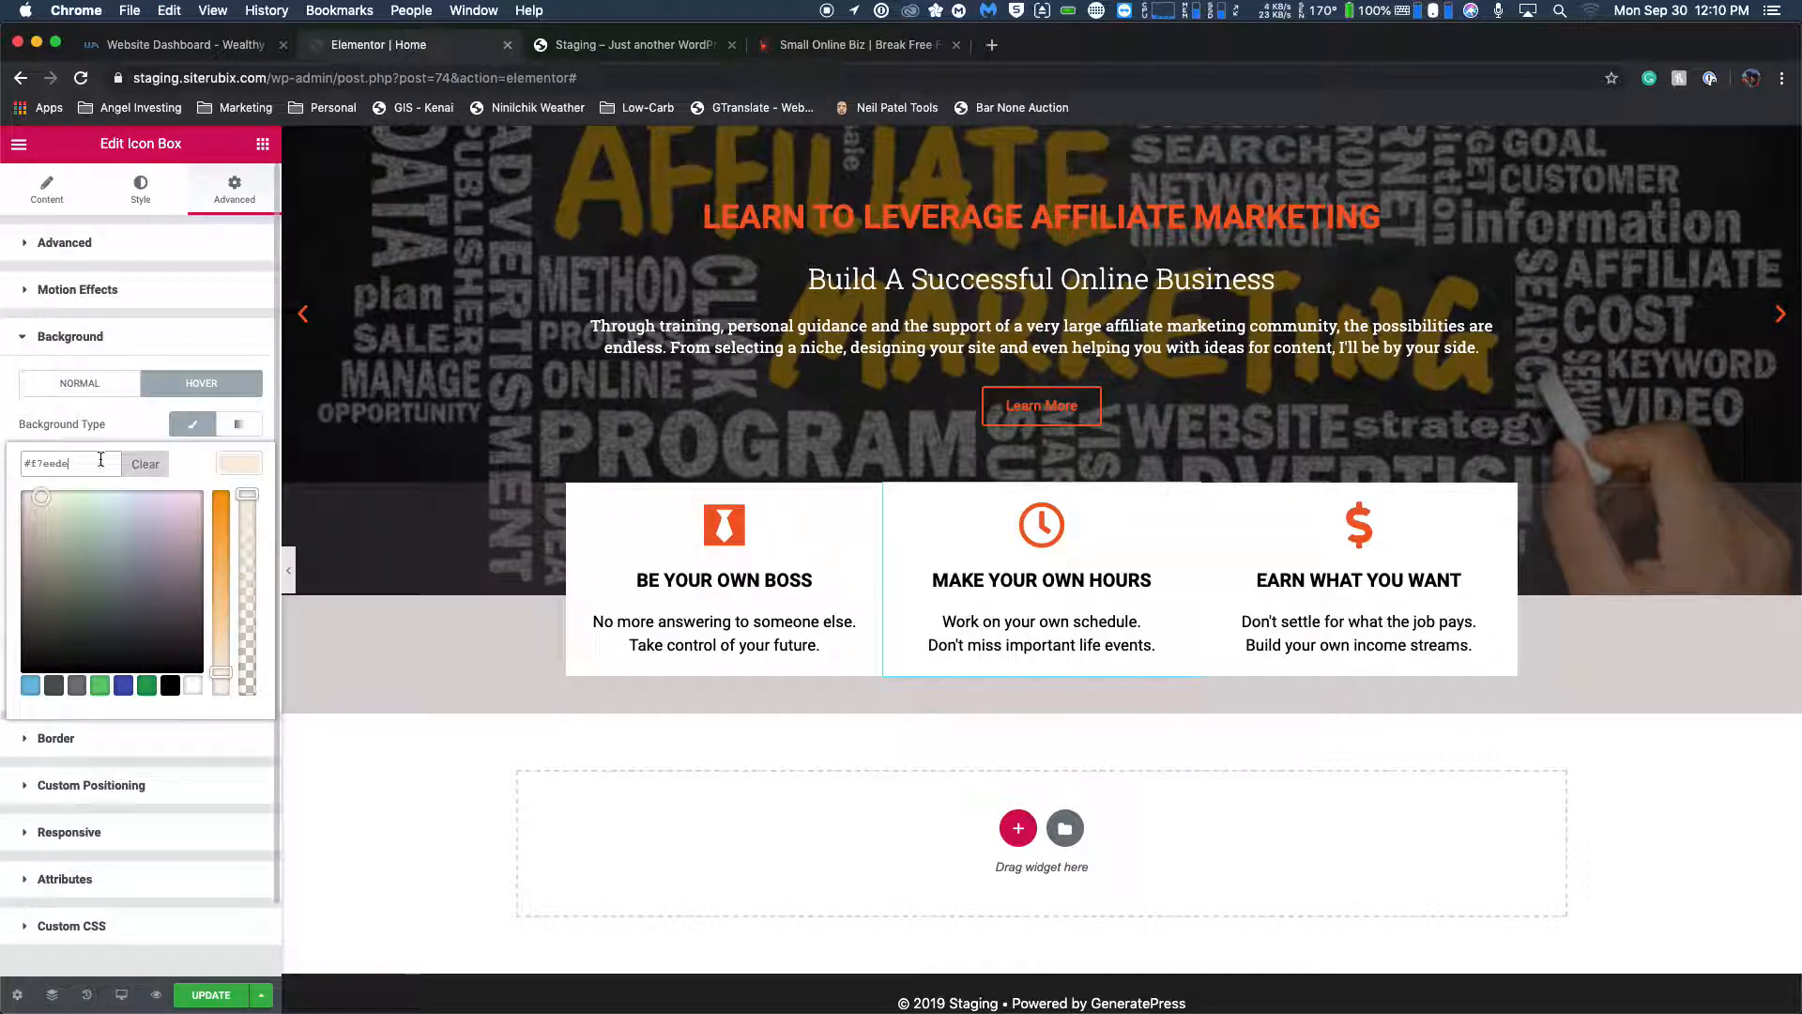
Set the EARN WHAT YOU WANT icon box's hover background to a classic fill of #f7eede.
{"action": "scroll", "coordinate": [1032, 563], "scroll_direction": "down", "scroll_amount": 1}
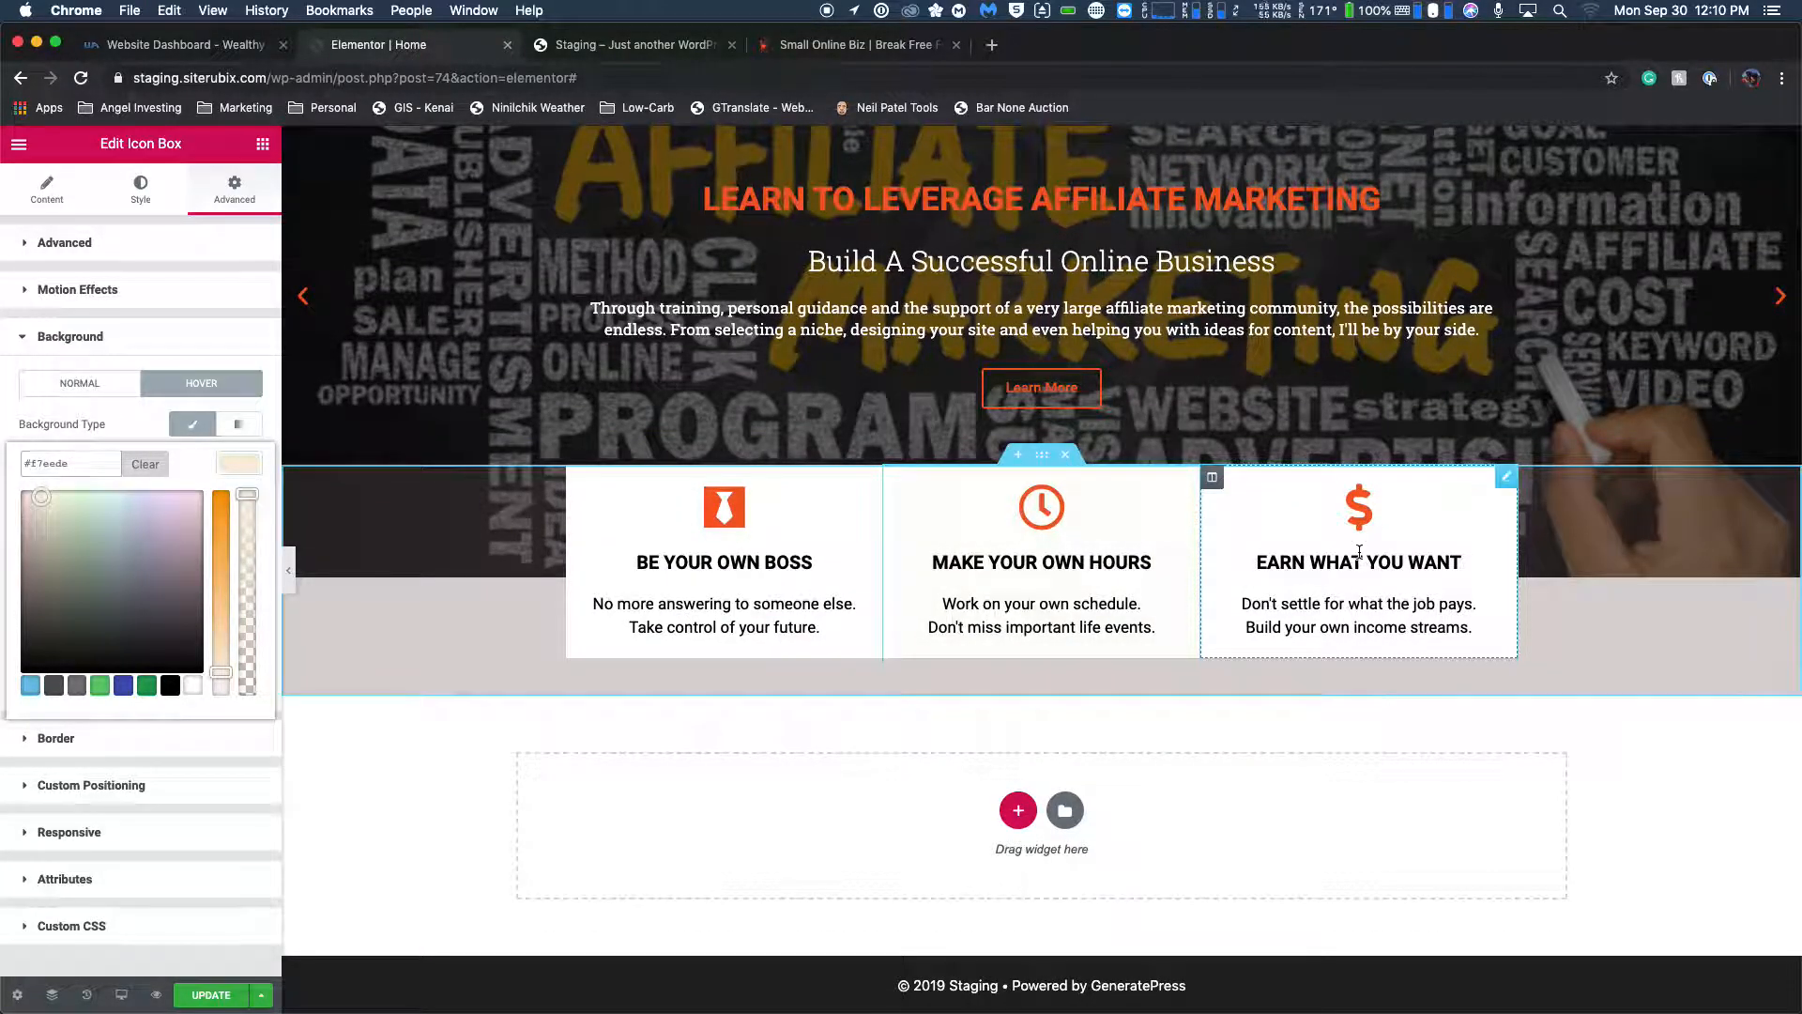
{"action": "left_click", "coordinate": [1455, 563]}
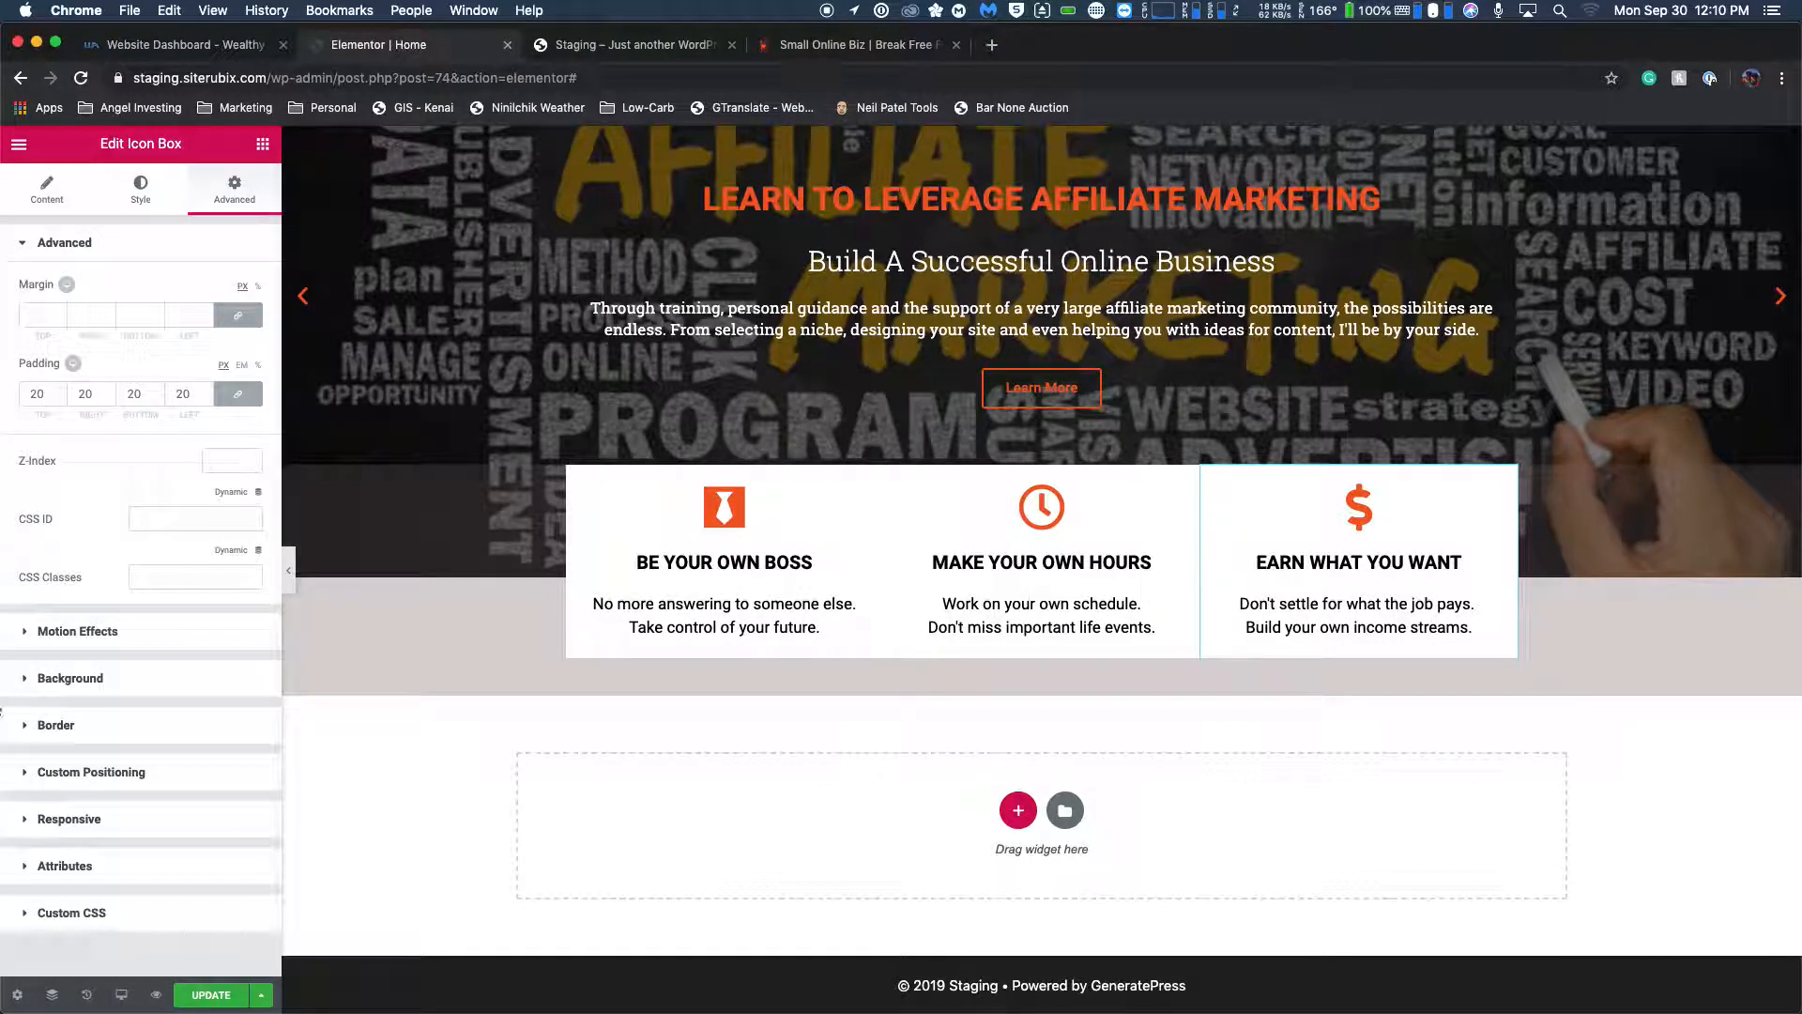
{"action": "left_click", "coordinate": [35, 679]}
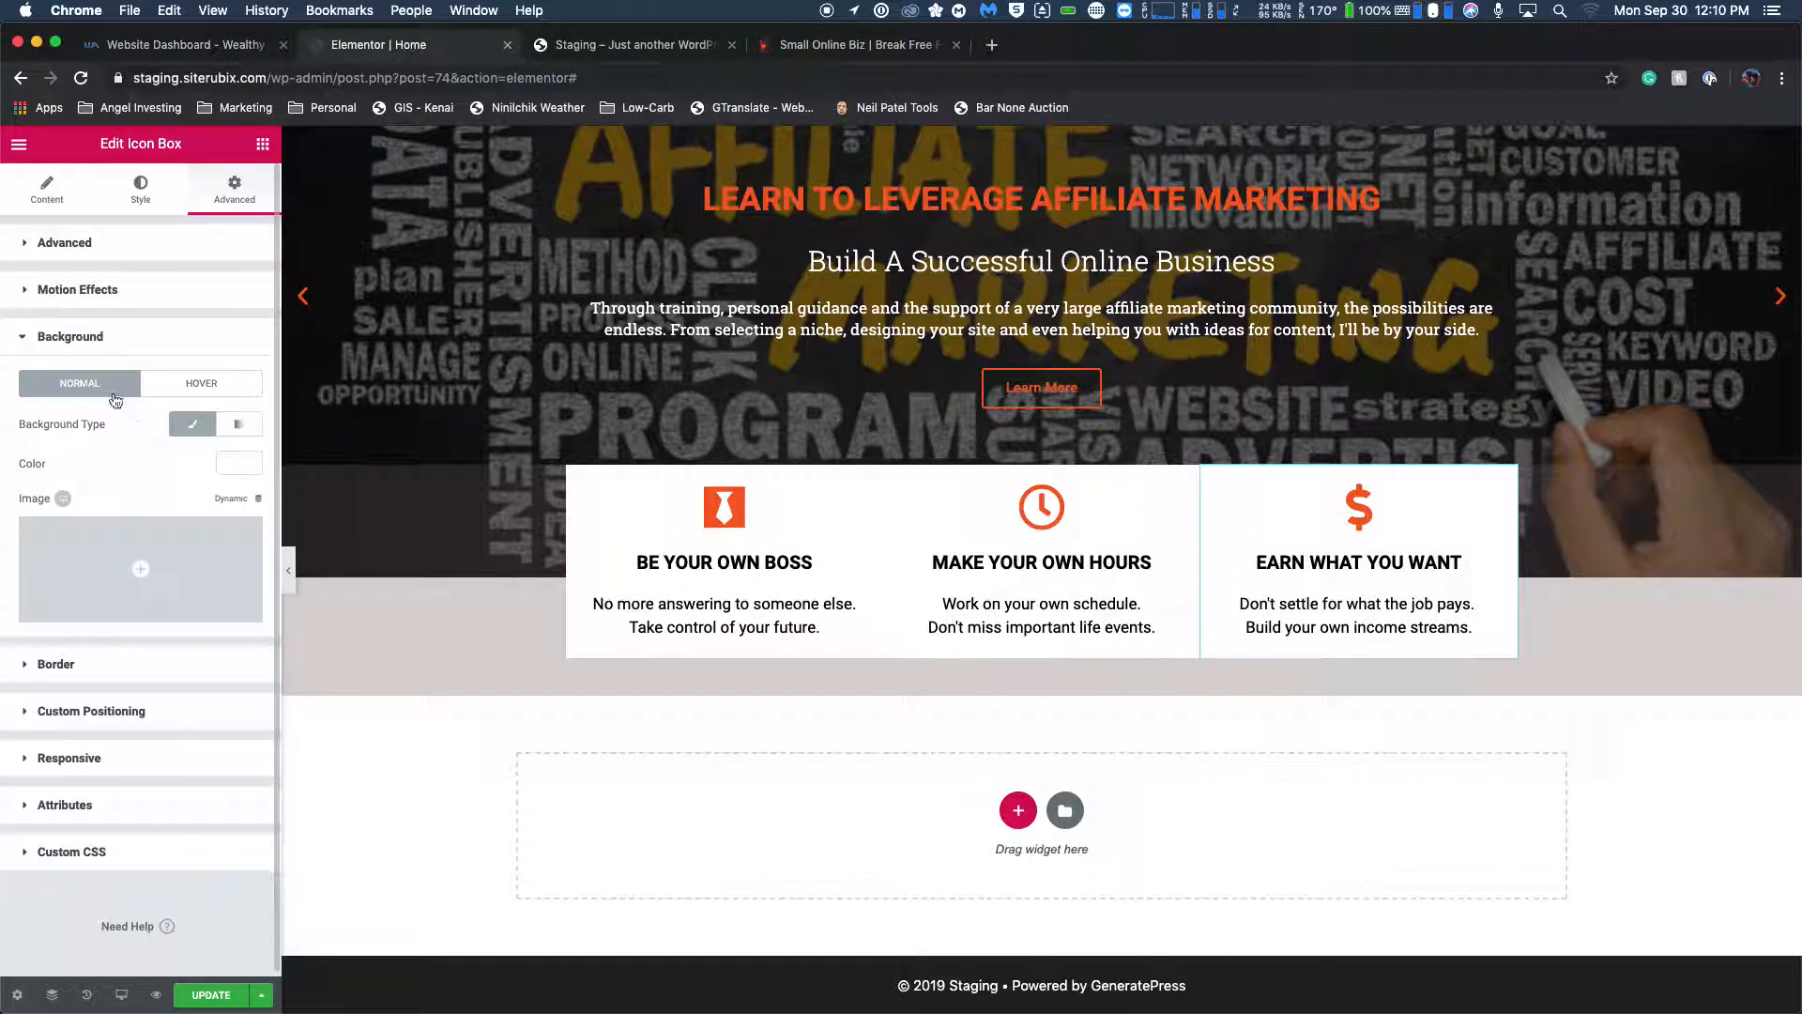
{"action": "left_click", "coordinate": [190, 384]}
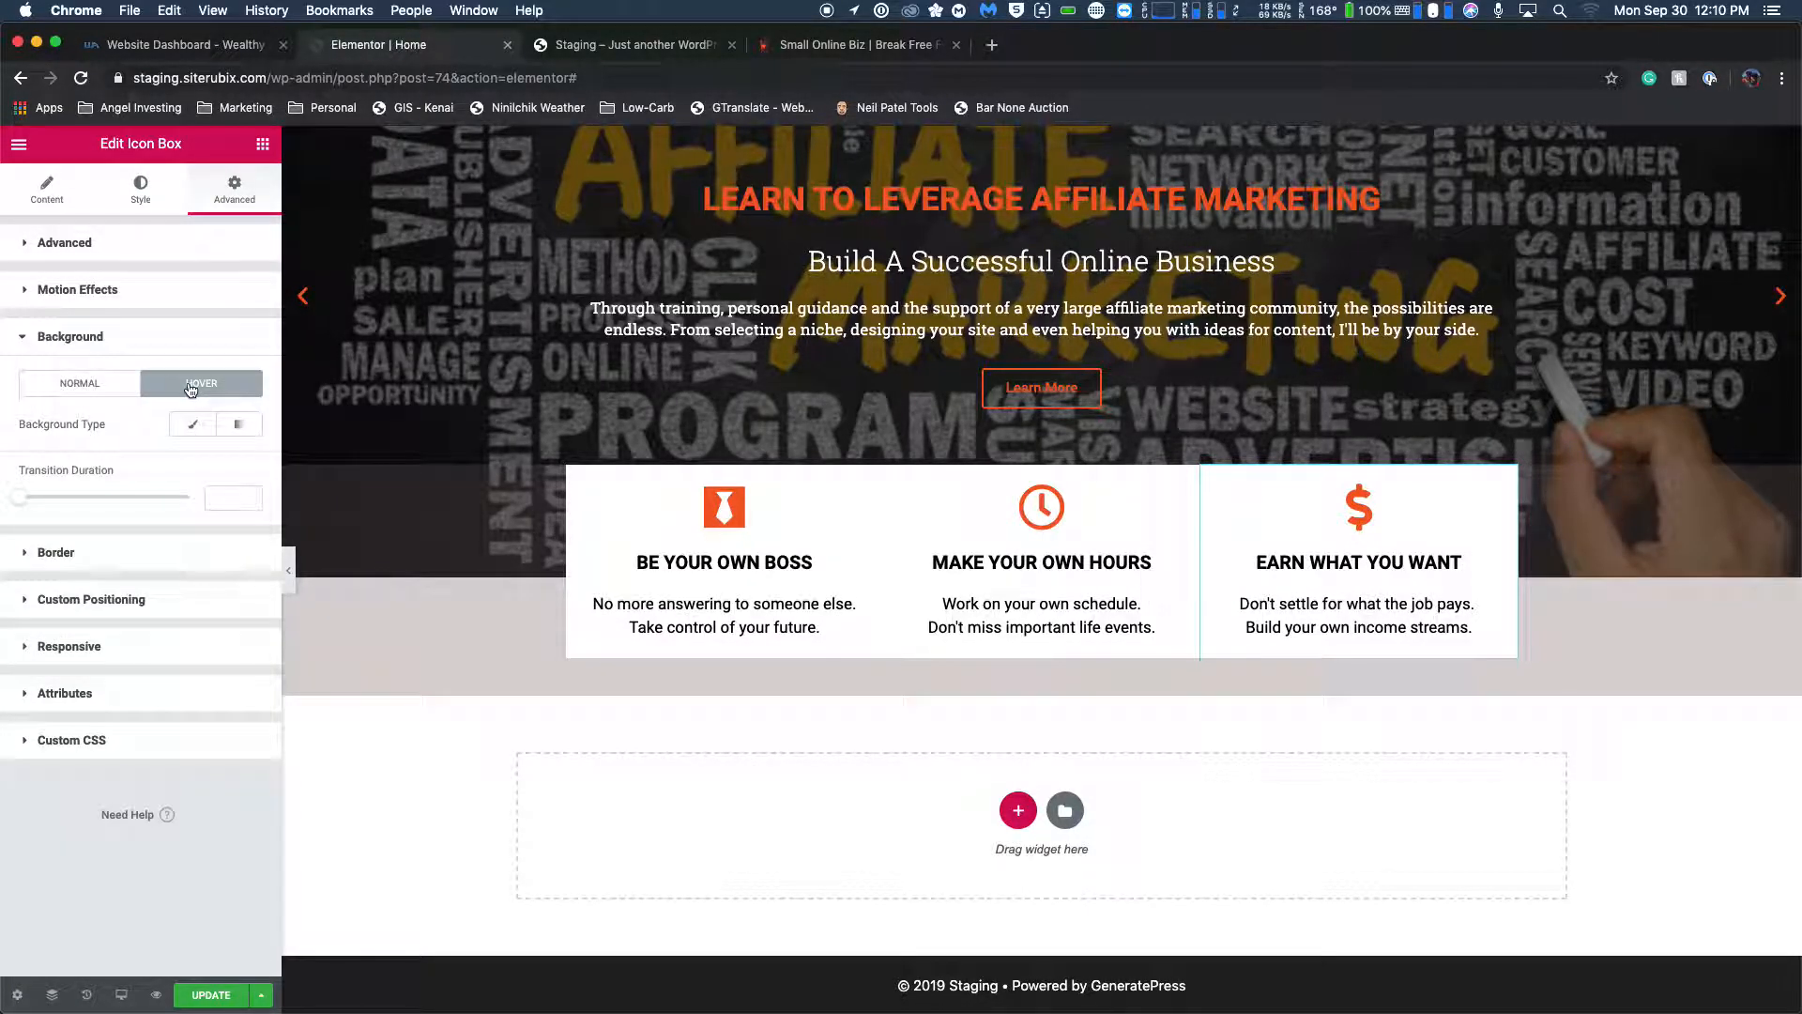
{"action": "left_click", "coordinate": [197, 431]}
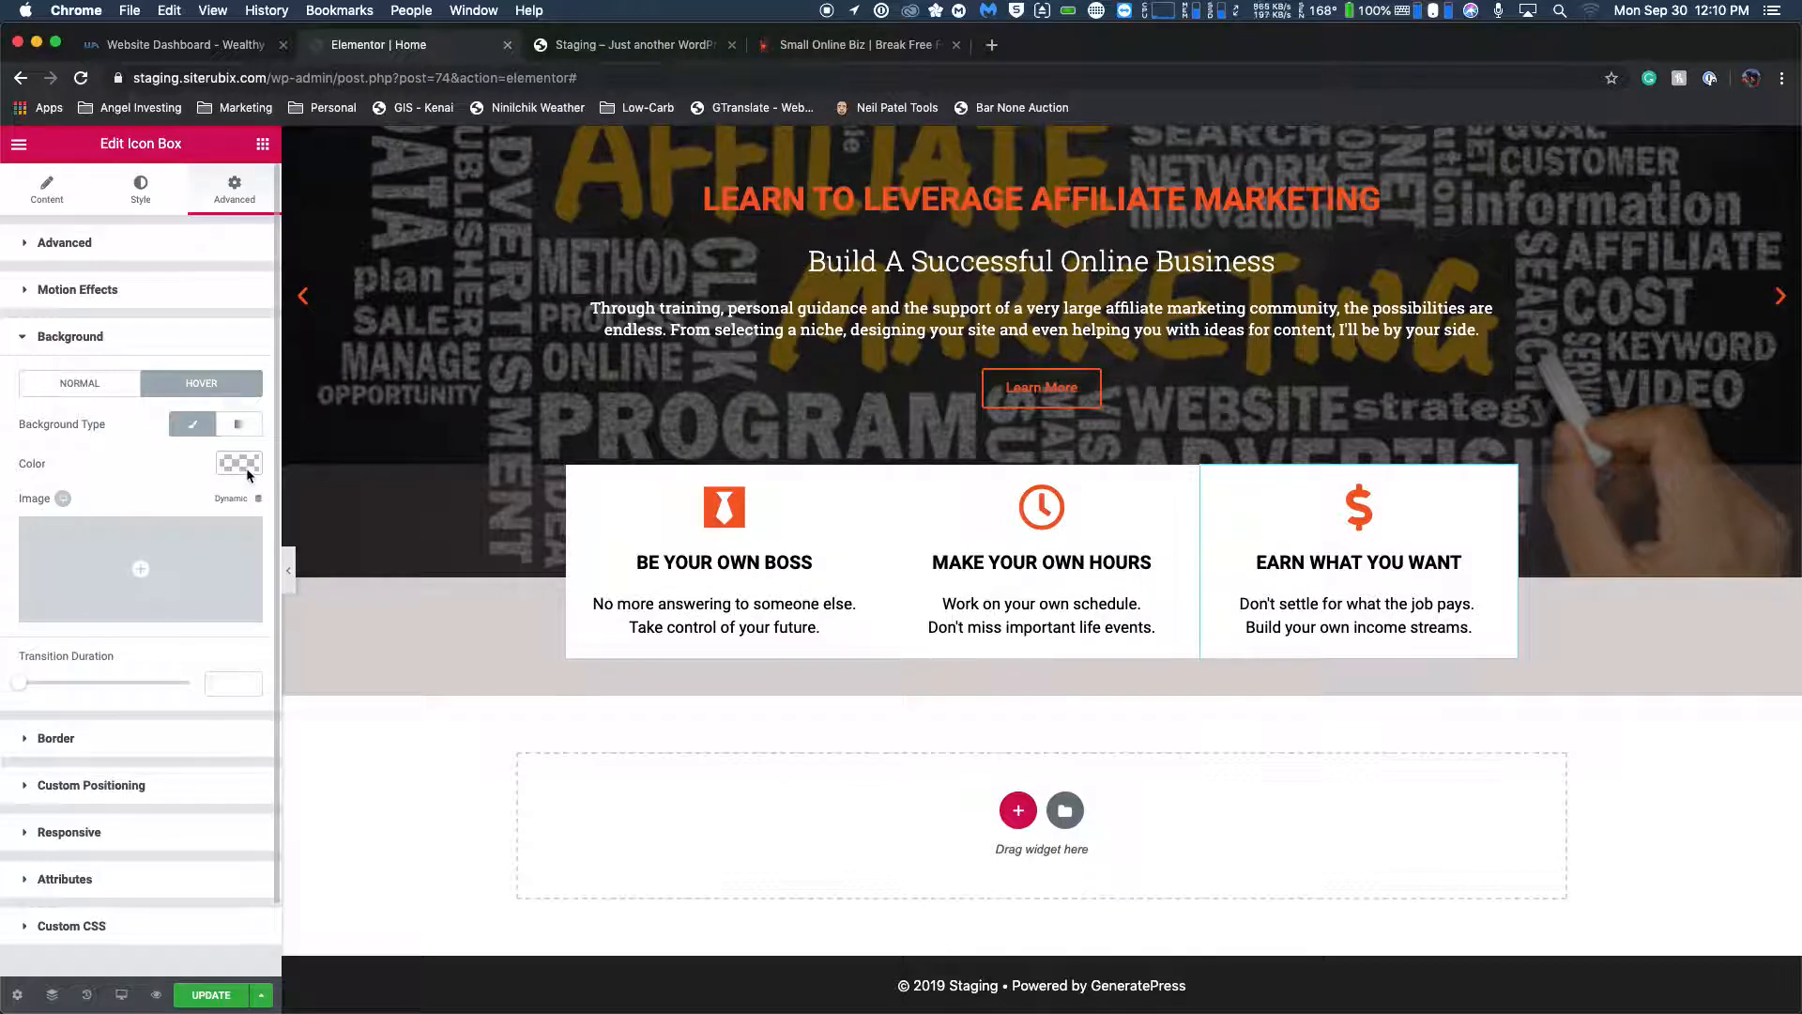
{"action": "left_click", "coordinate": [241, 465]}
{"action": "left_click", "coordinate": [84, 460]}
{"action": "type", "text": "#f7eede"}
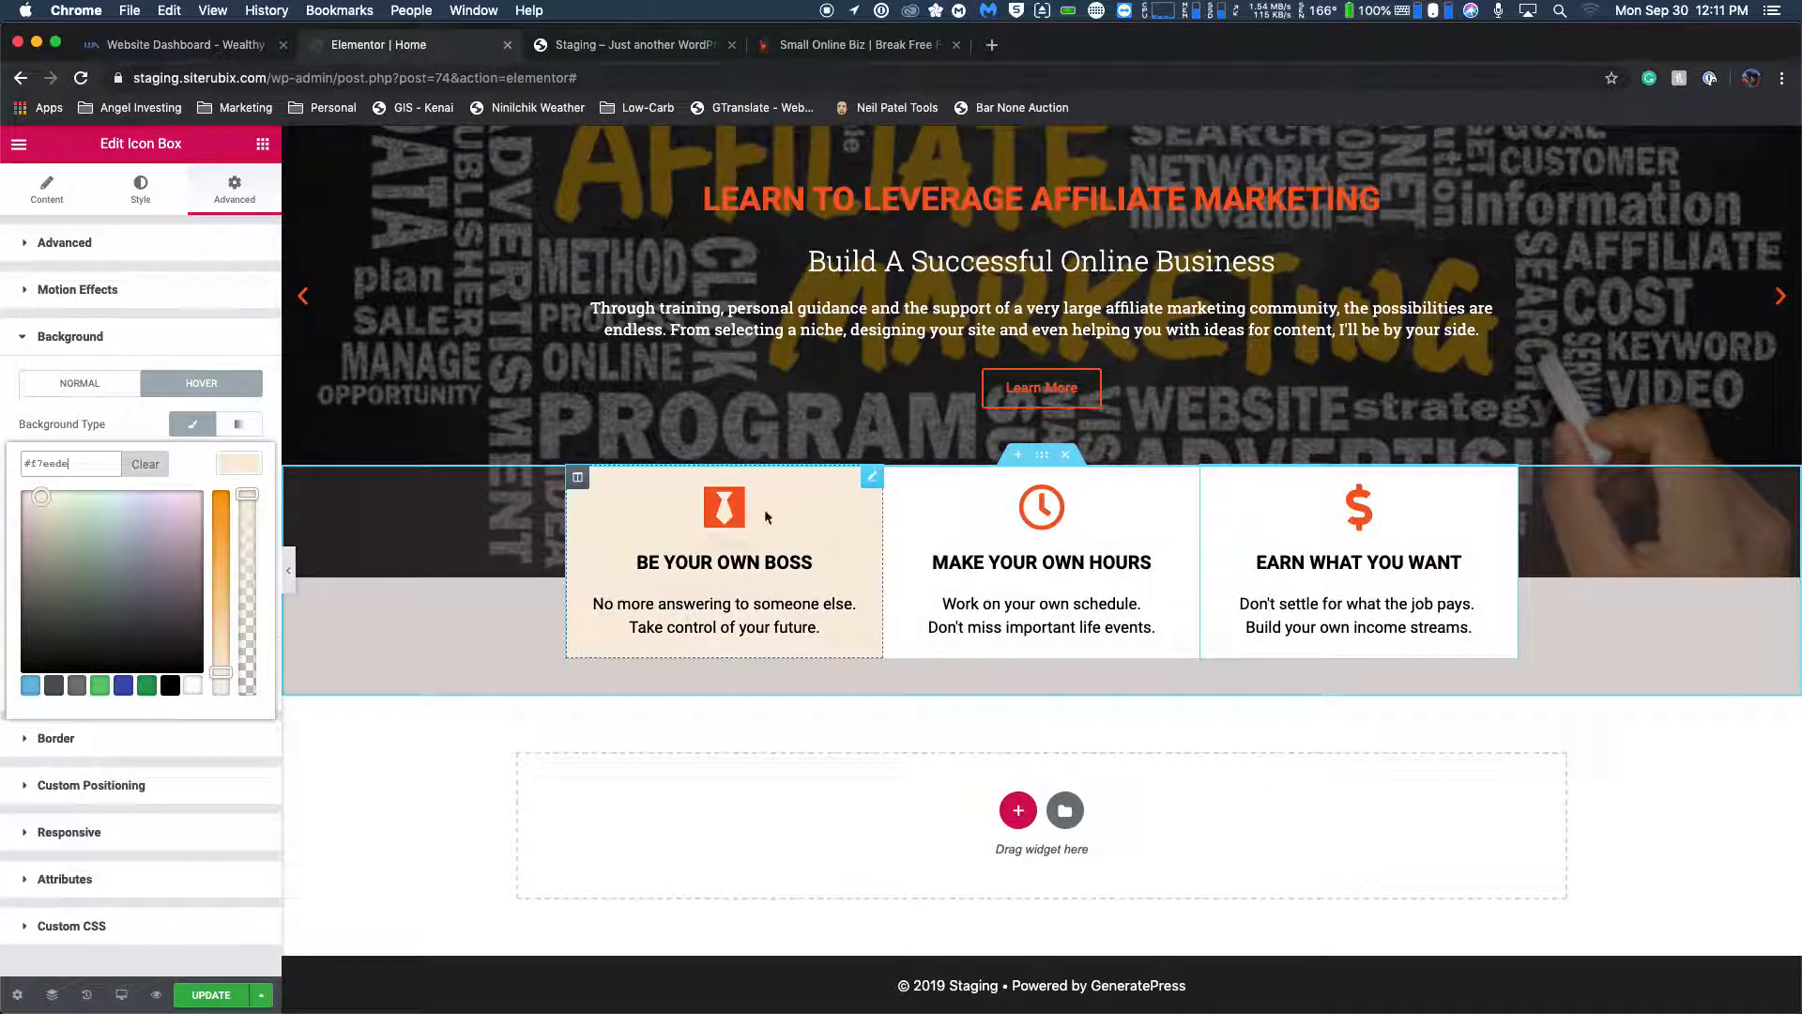
{"action": "left_click", "coordinate": [644, 523]}
{"action": "left_click", "coordinate": [816, 47]}
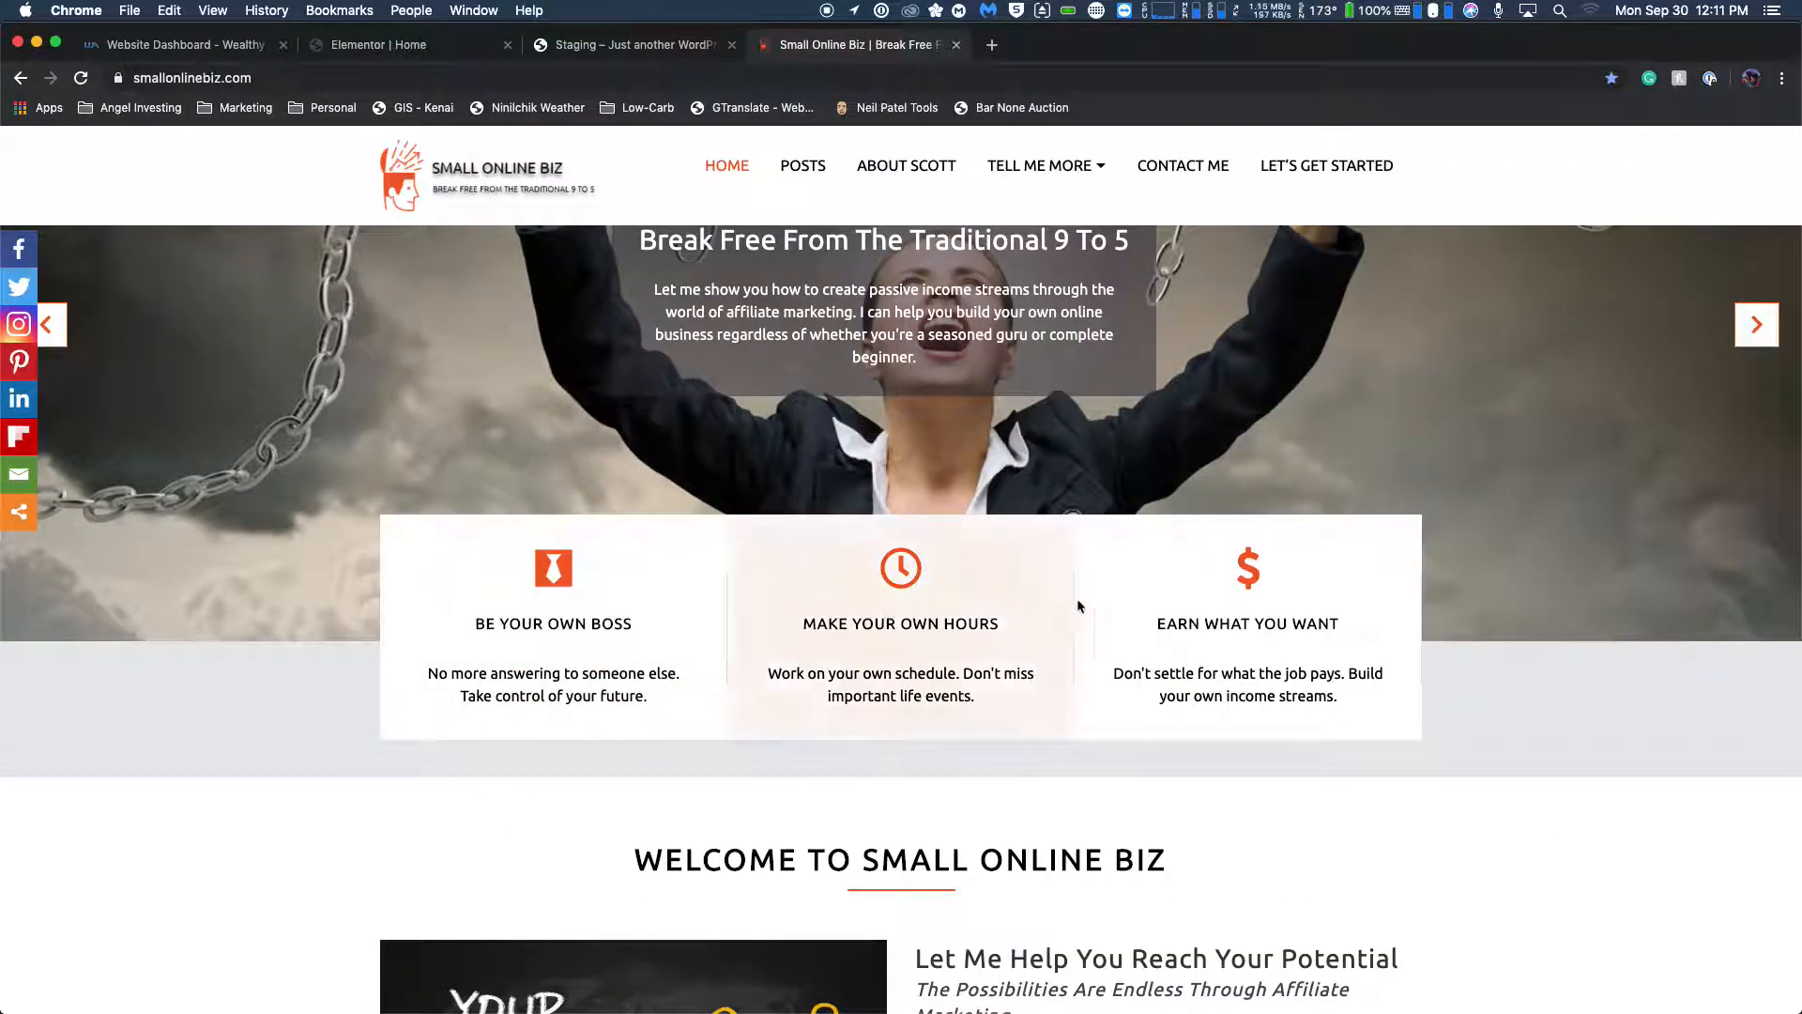
{"action": "scroll", "coordinate": [639, 469], "scroll_direction": "down", "scroll_amount": 2}
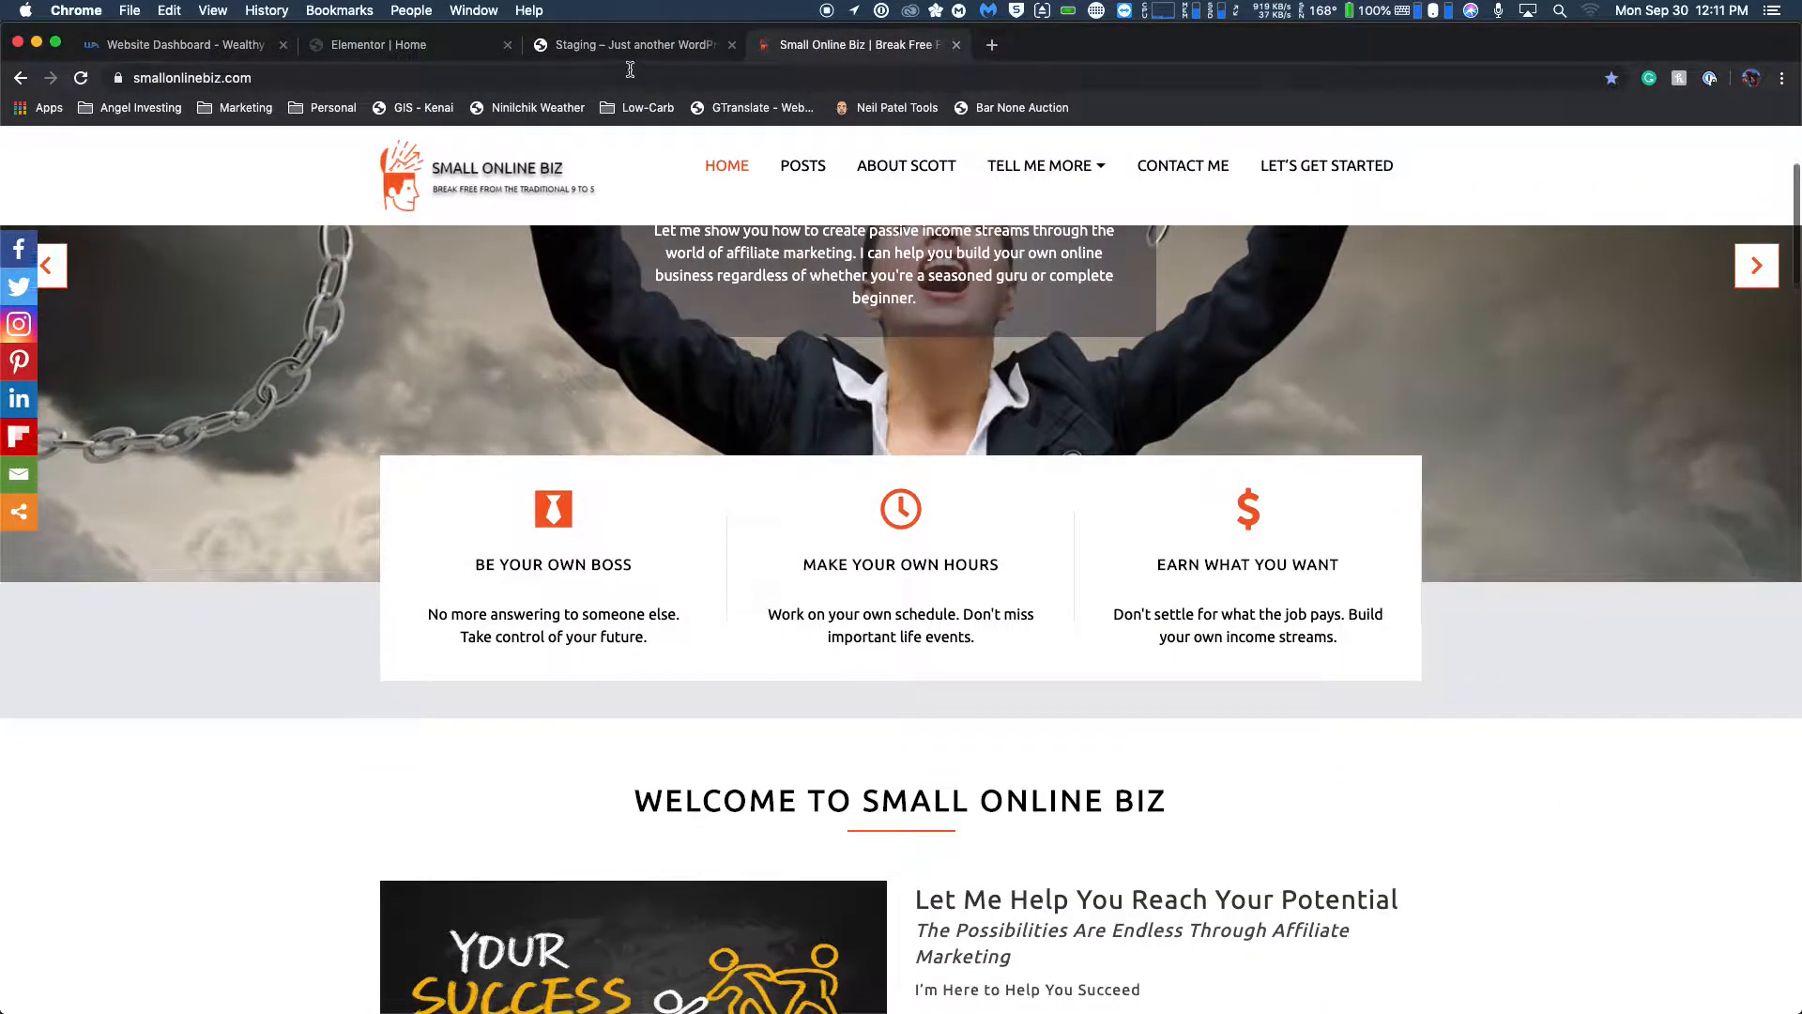
{"action": "left_click", "coordinate": [366, 47]}
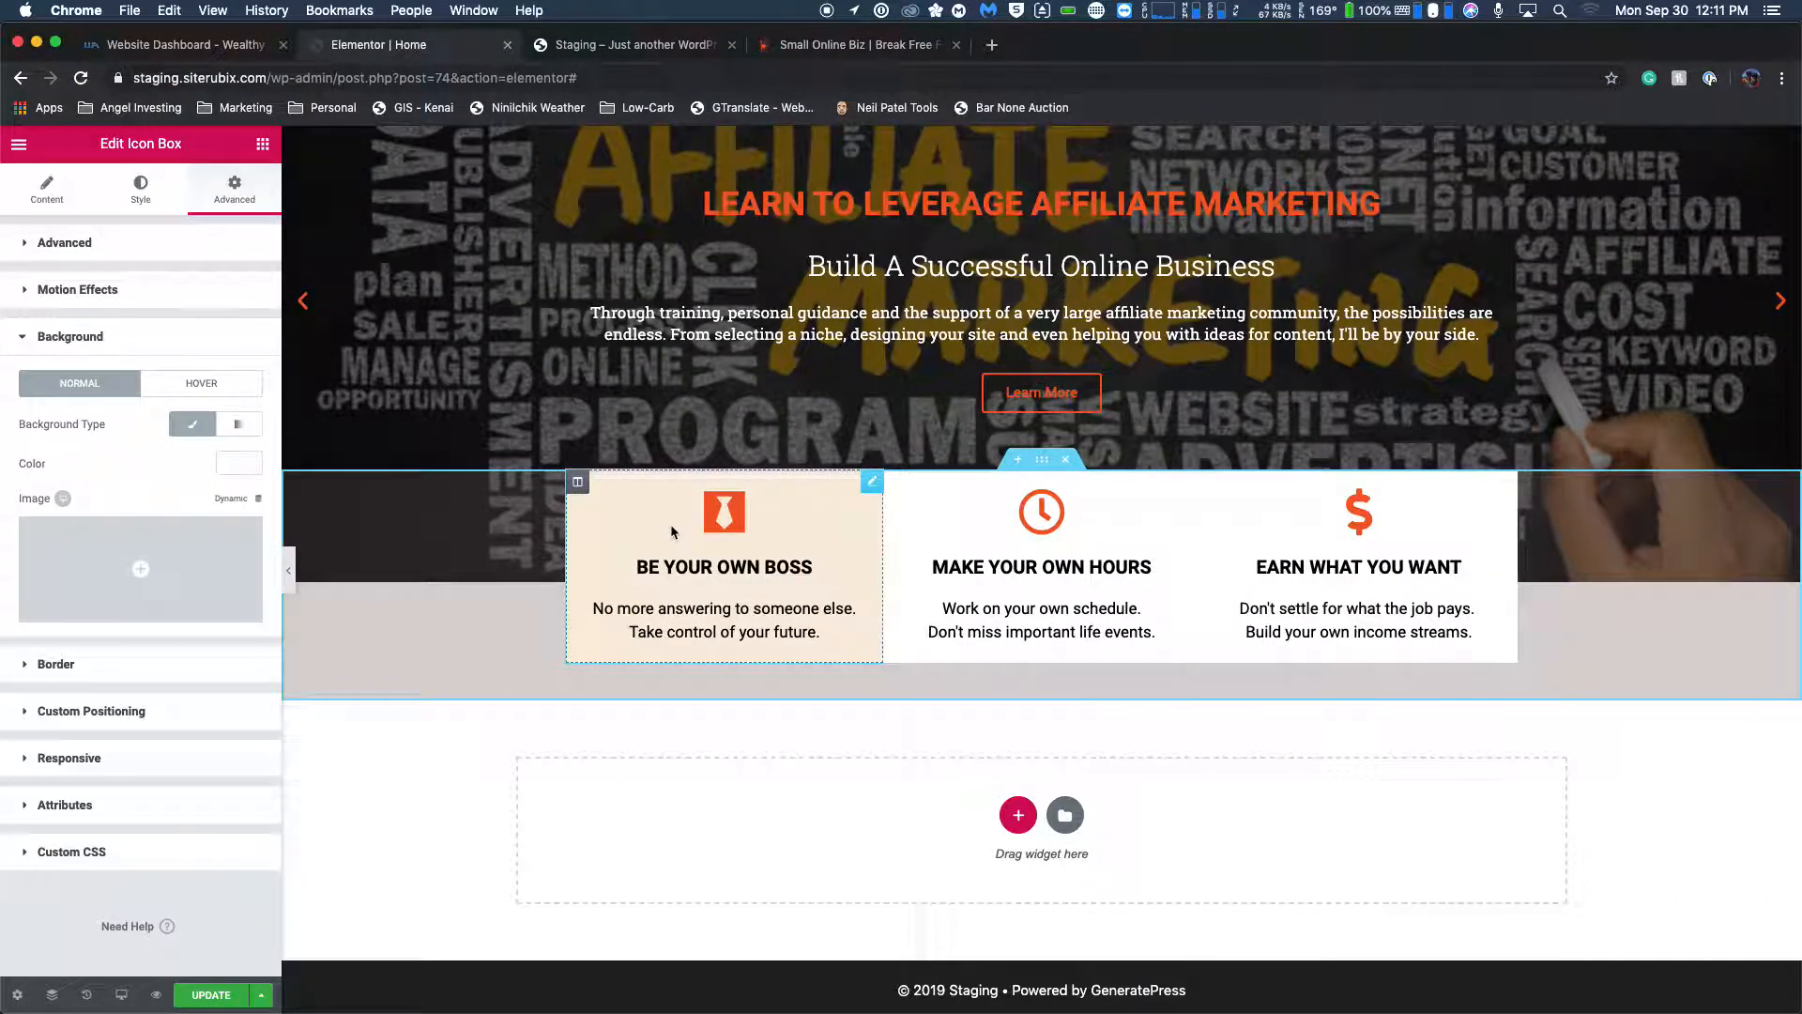
{"action": "left_click", "coordinate": [47, 187]}
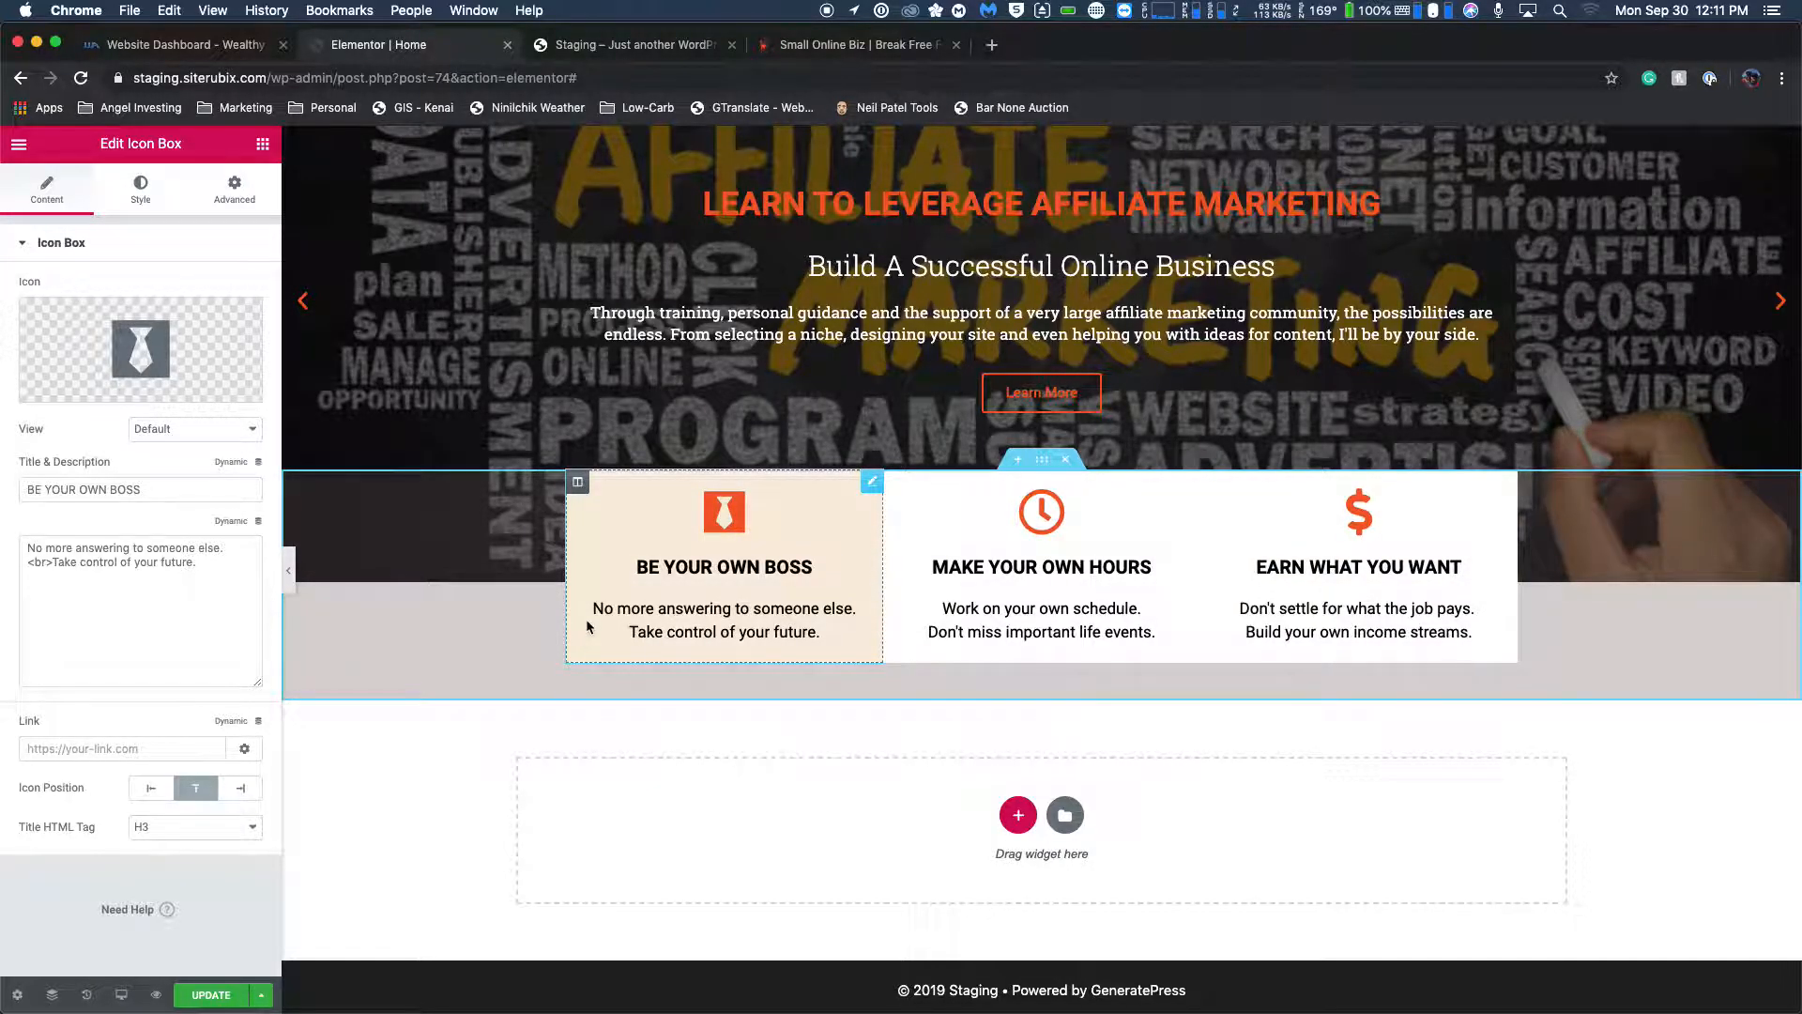
{"action": "left_click", "coordinate": [108, 751]}
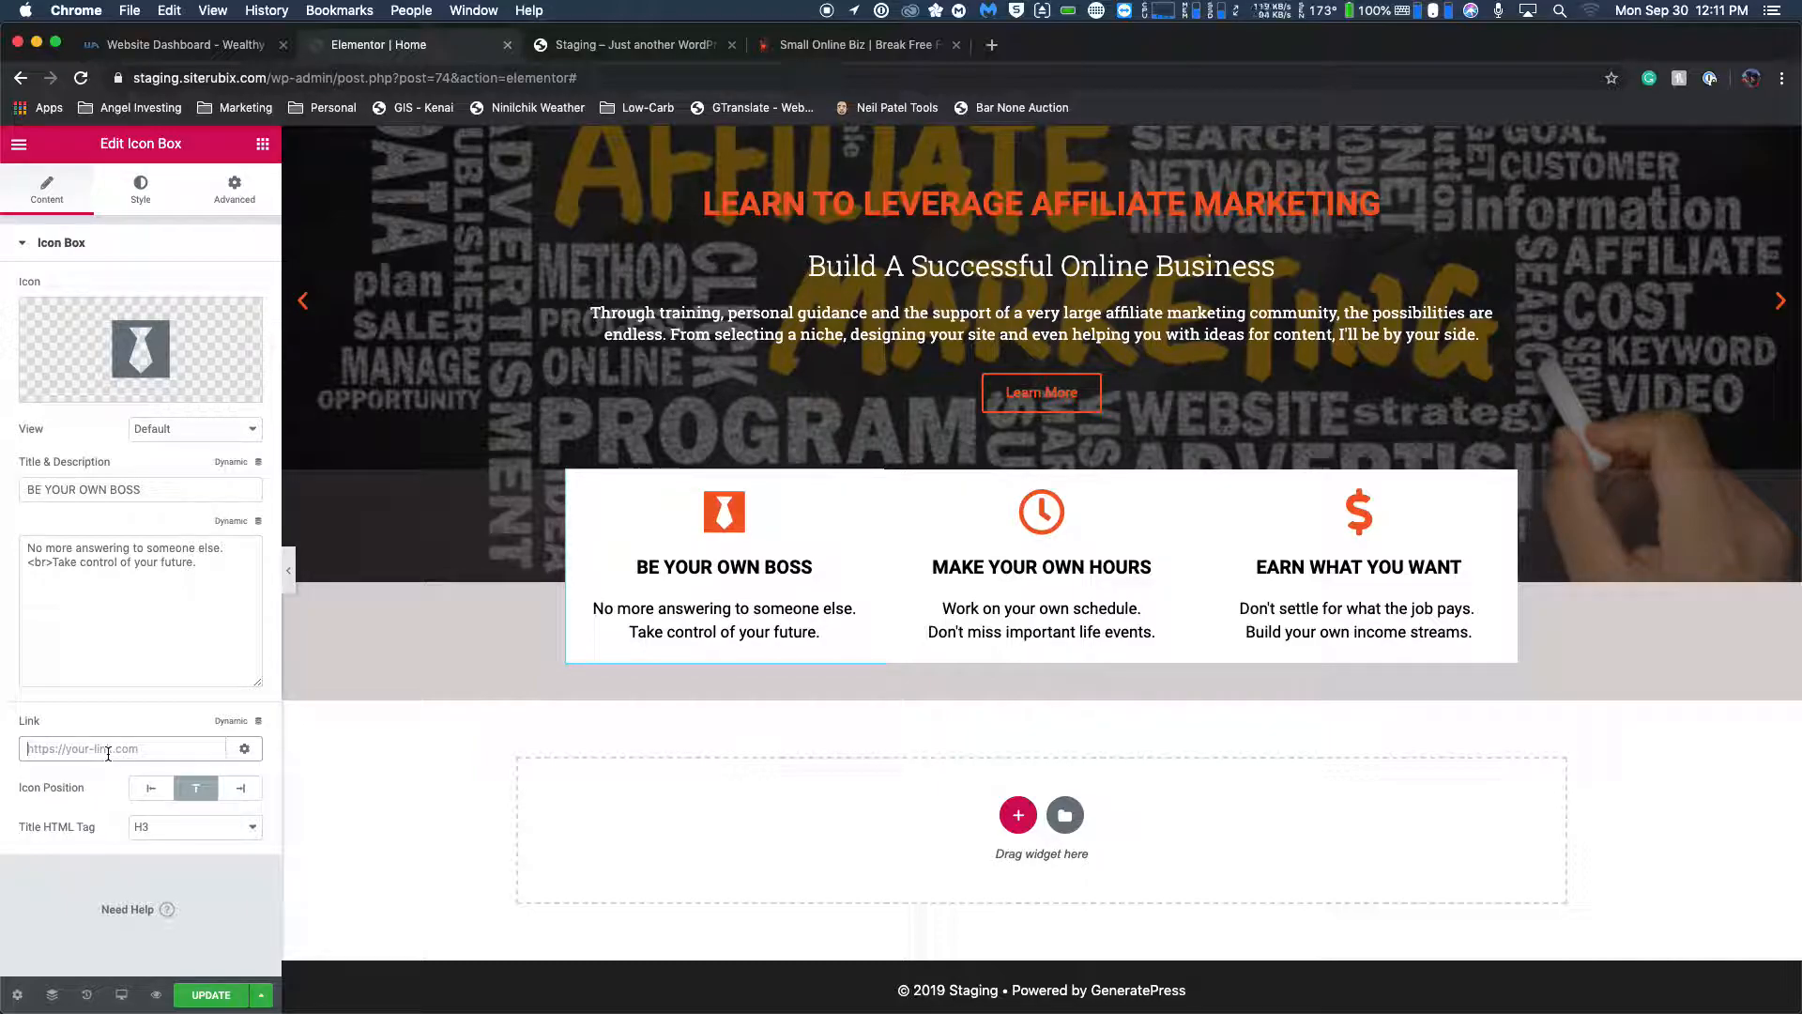
{"action": "type", "text": "https://smallonliinebiz.com"}
Copy the link address from the BE YOUR OWN BOSS box and use it as the MAKE YOUR OWN HOURS icon box's link.
{"action": "triple_click", "coordinate": [111, 748]}
{"action": "key", "text": "super+c"}
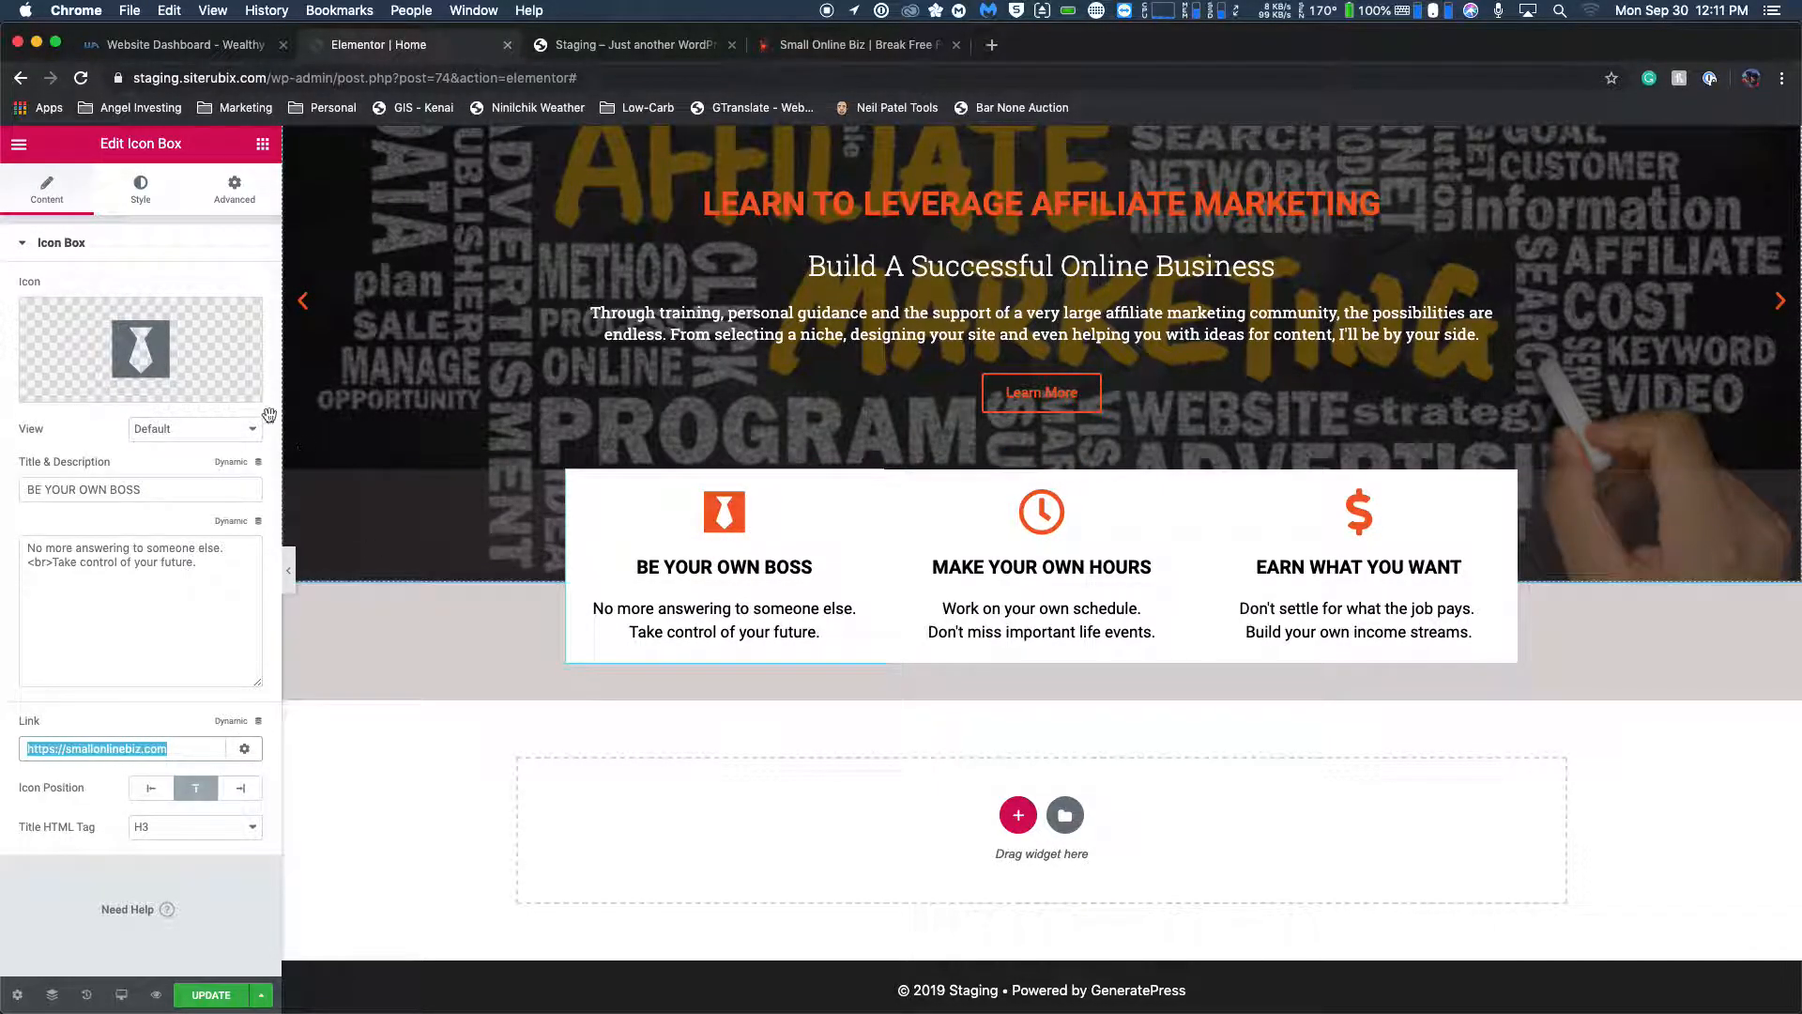
{"action": "left_click", "coordinate": [998, 557]}
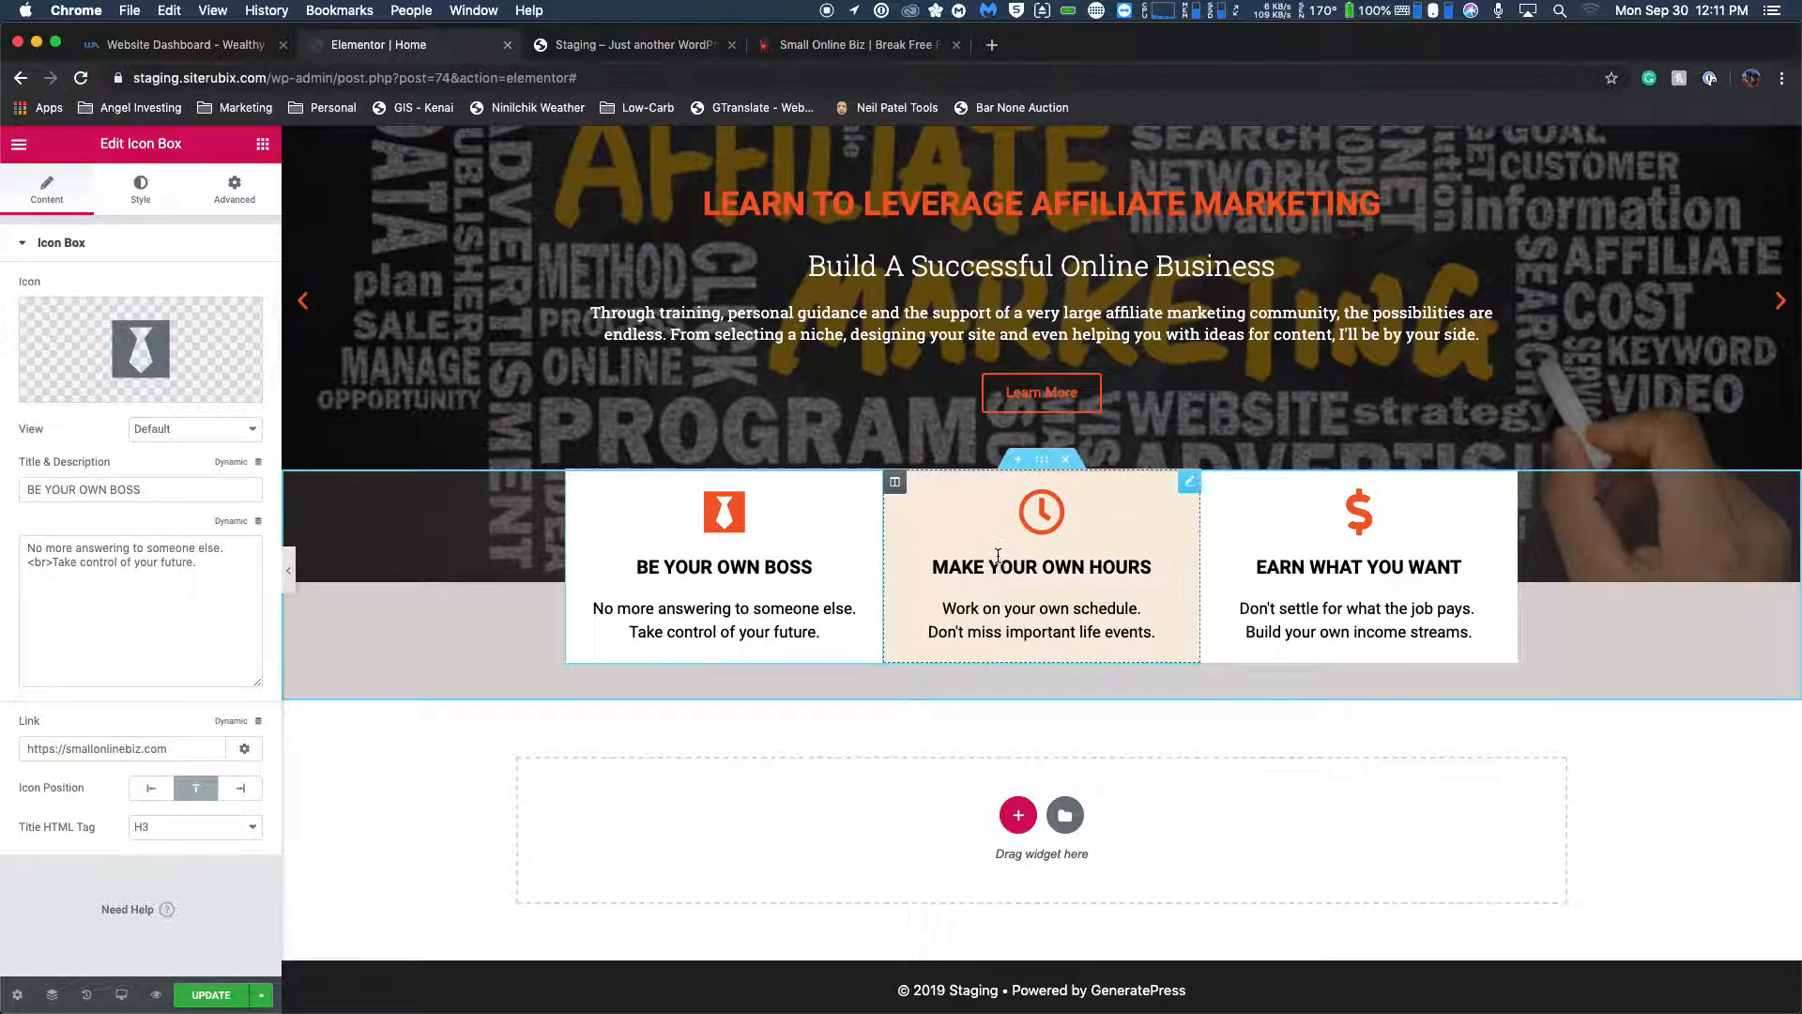
{"action": "left_click", "coordinate": [46, 187]}
{"action": "left_click", "coordinate": [109, 746]}
{"action": "key", "text": "super+v"}
{"action": "left_click", "coordinate": [1271, 601]}
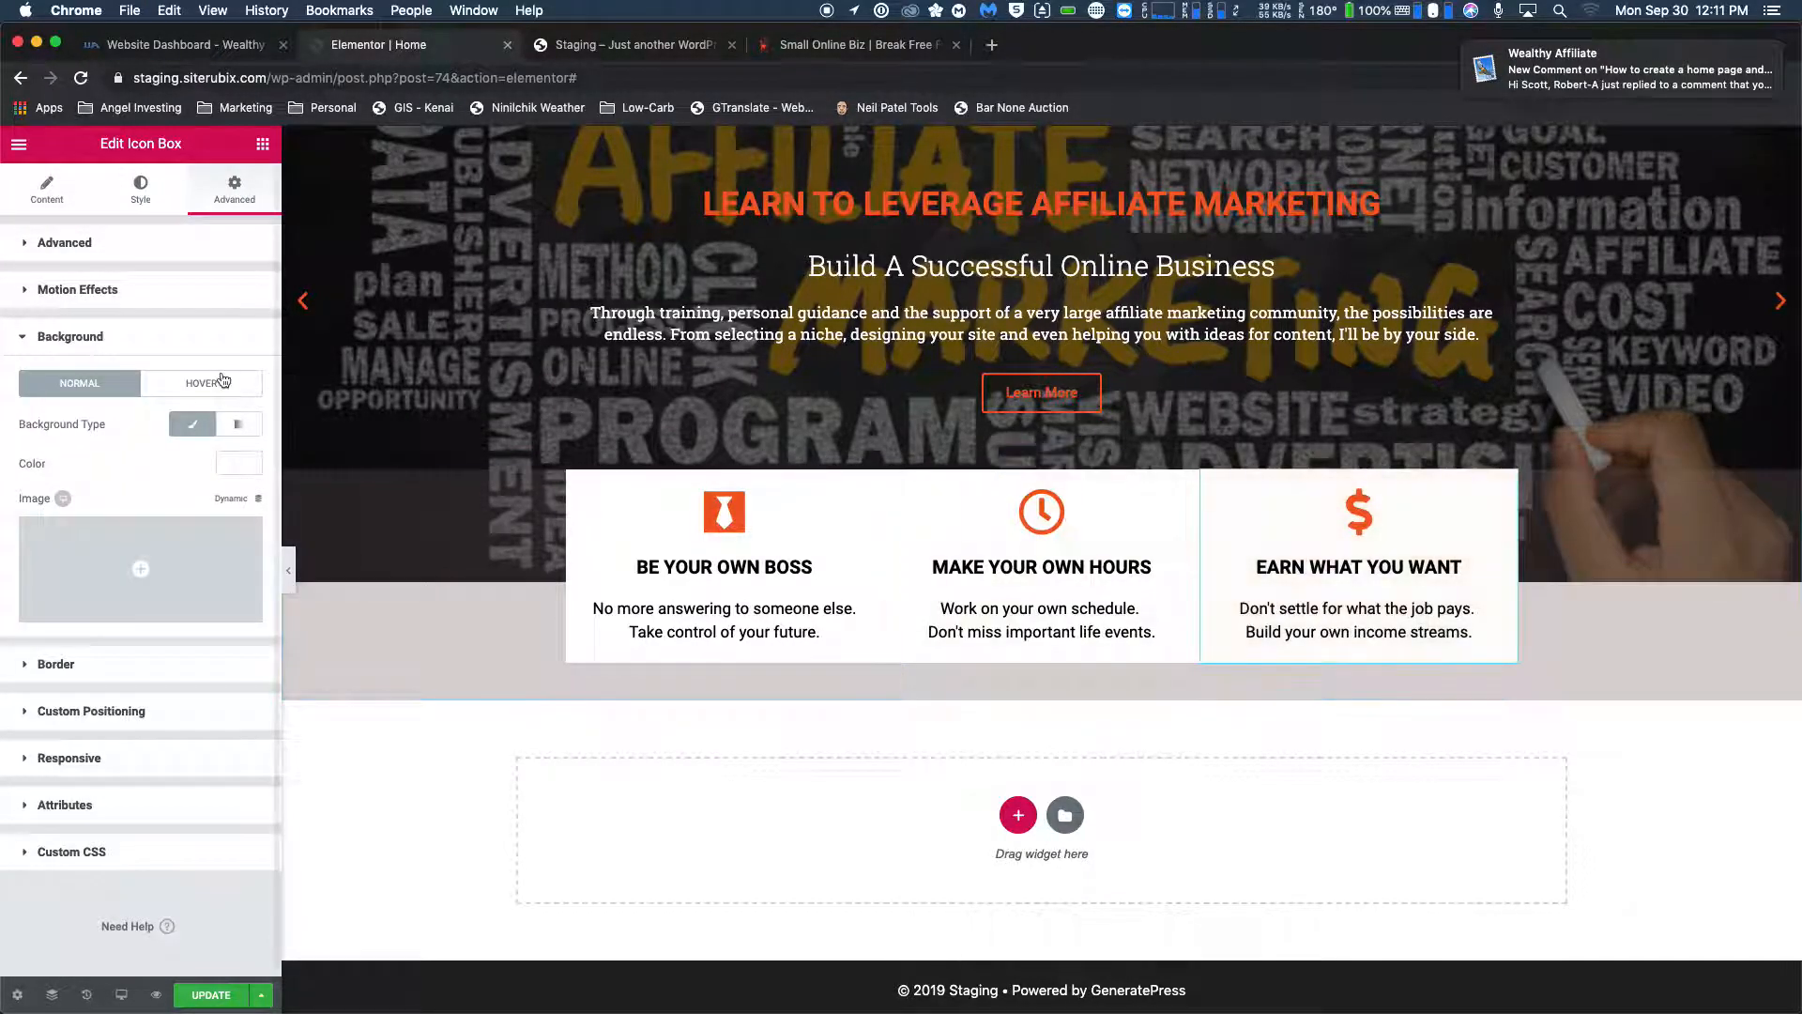
{"action": "left_click", "coordinate": [52, 199]}
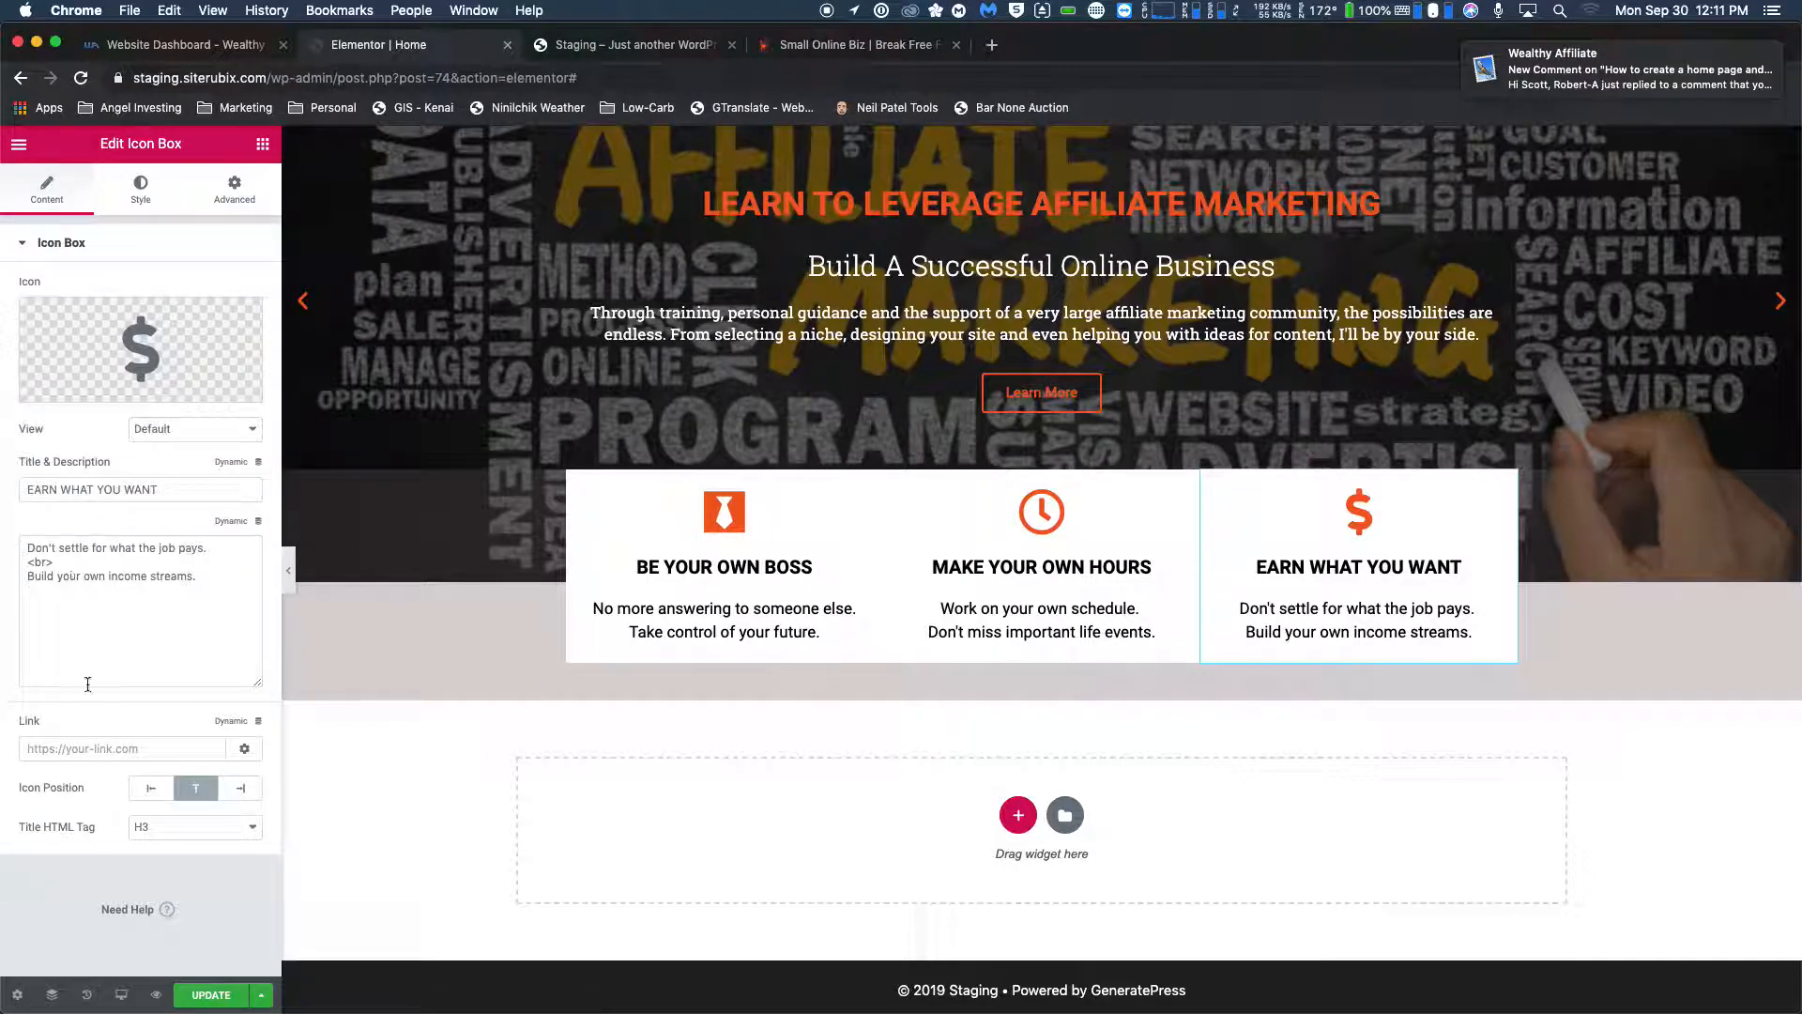
{"action": "left_click", "coordinate": [97, 750]}
{"action": "key", "text": "super+v"}
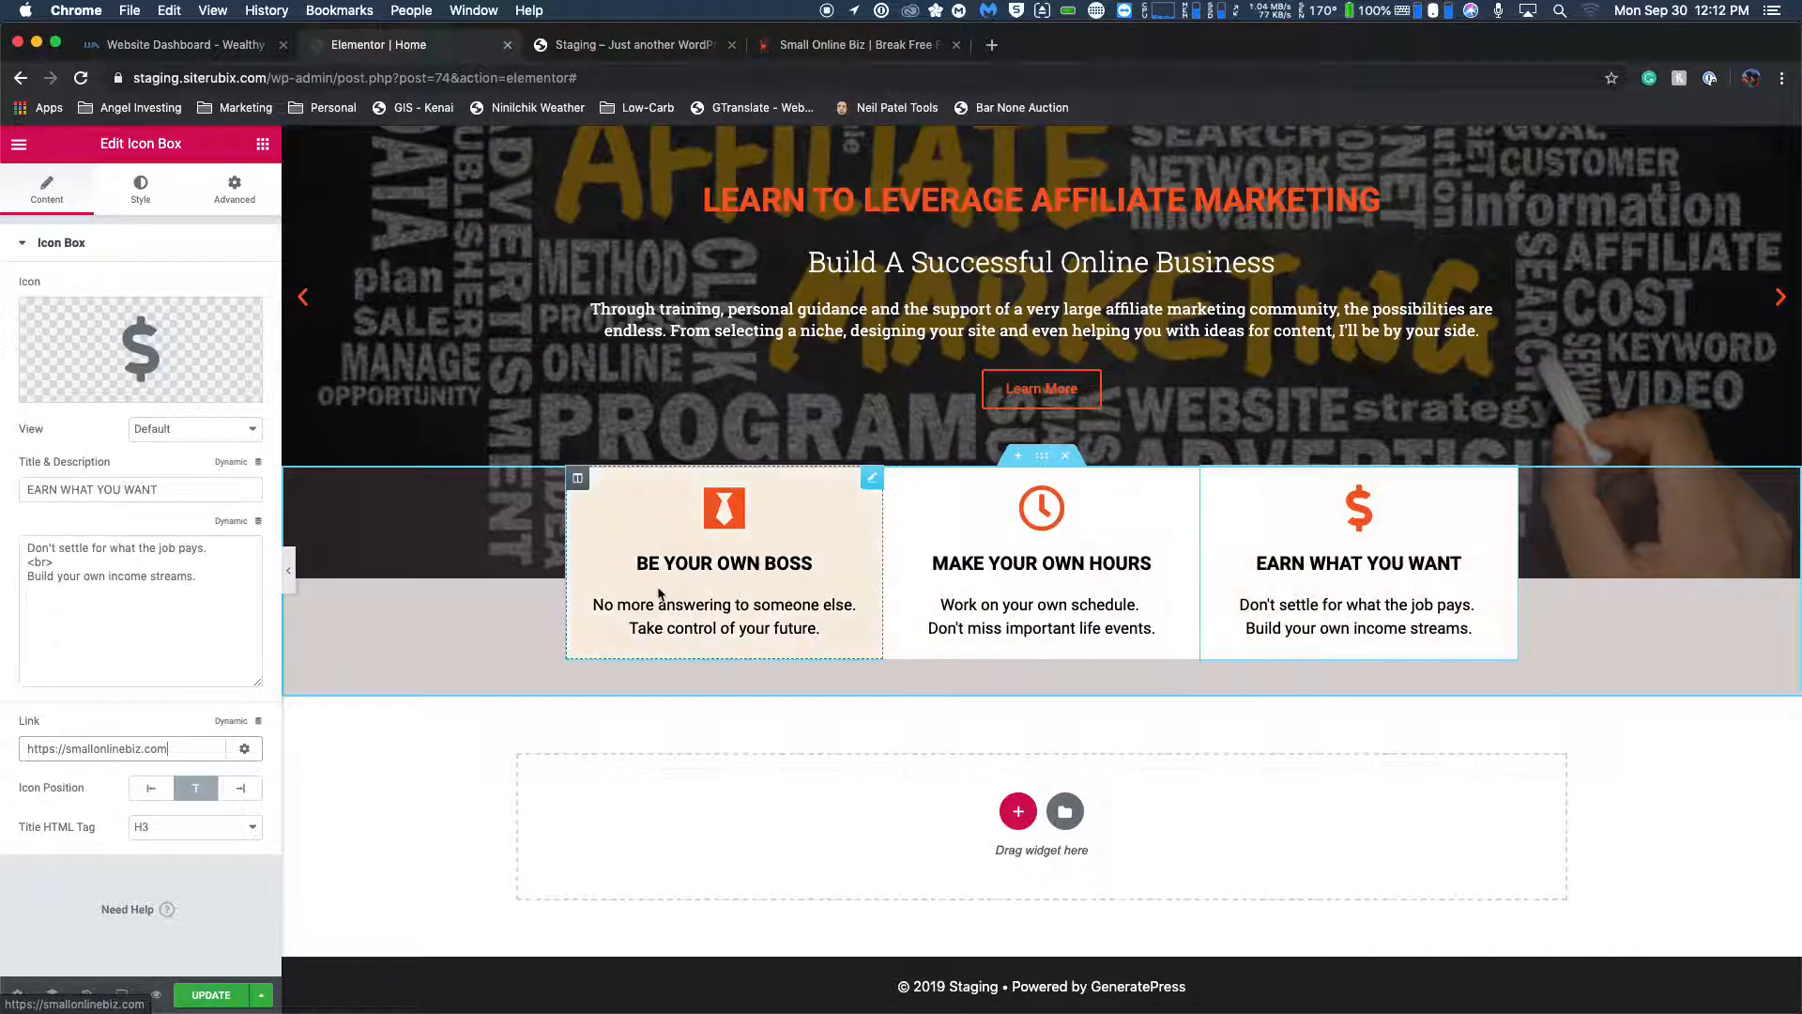
{"action": "left_click", "coordinate": [862, 46]}
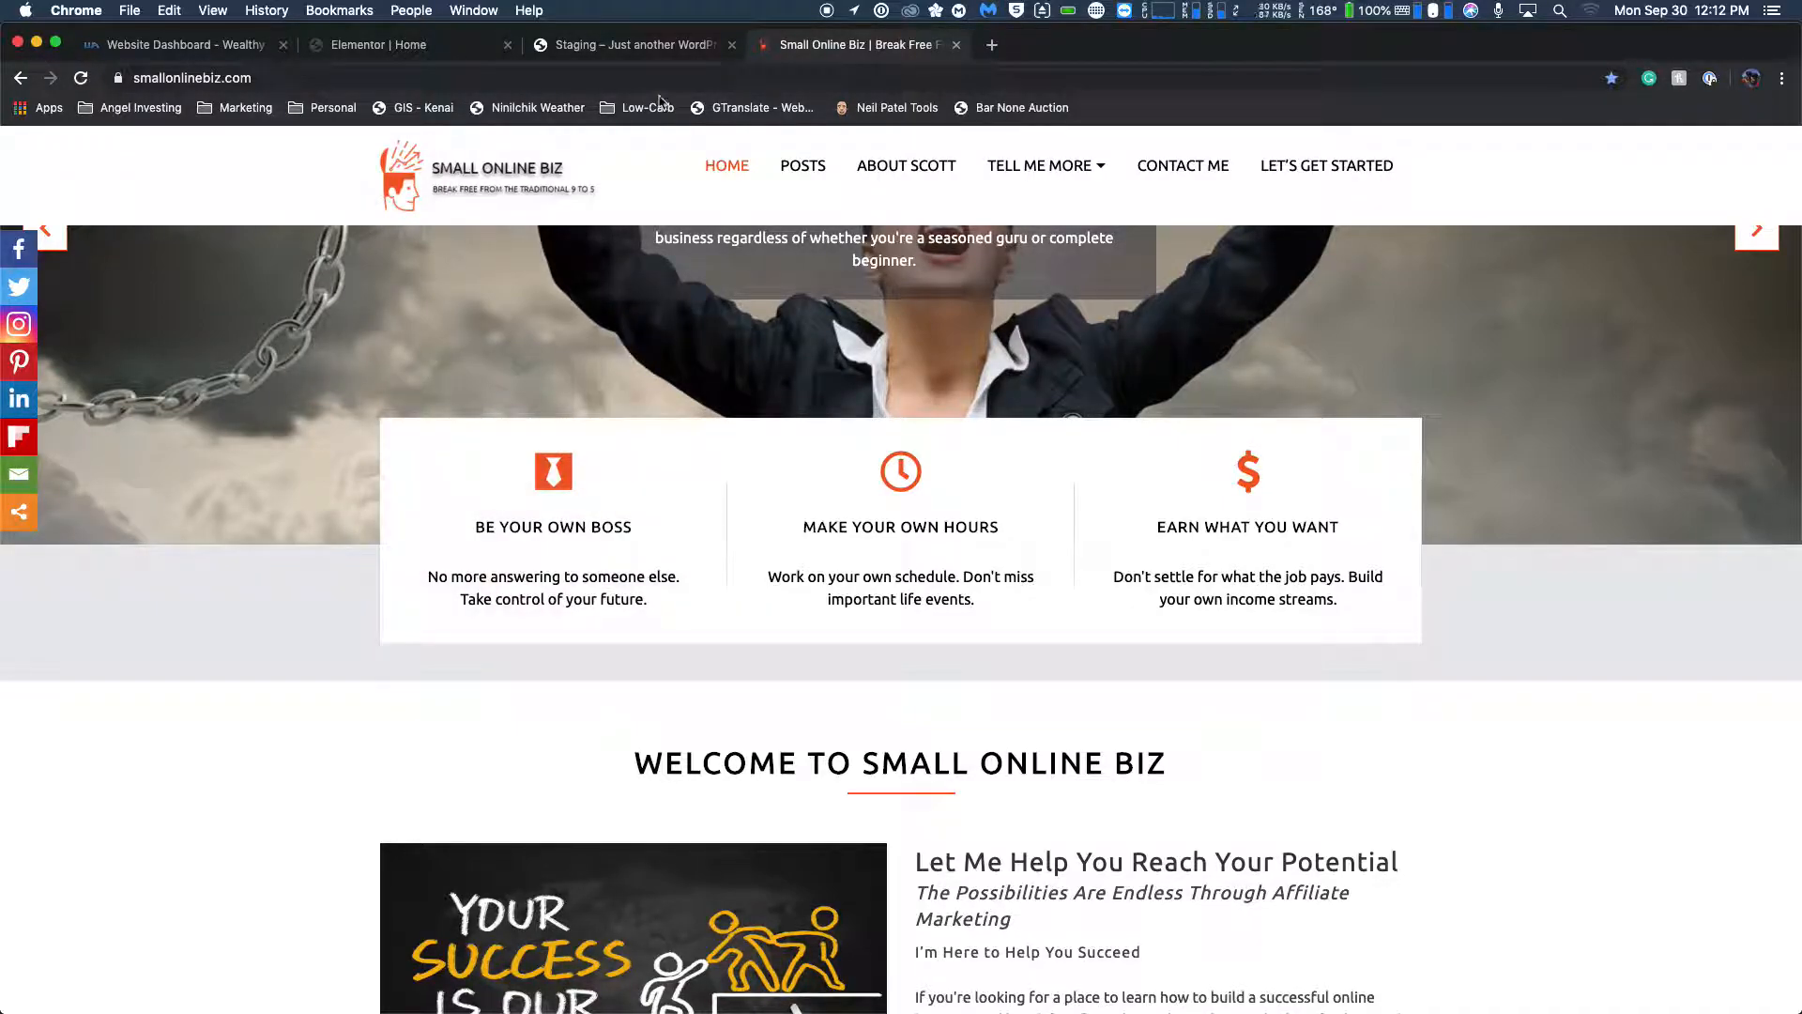
Save the Home page changes and reload the staging site to check the published feature boxes.
{"action": "left_click", "coordinate": [636, 56]}
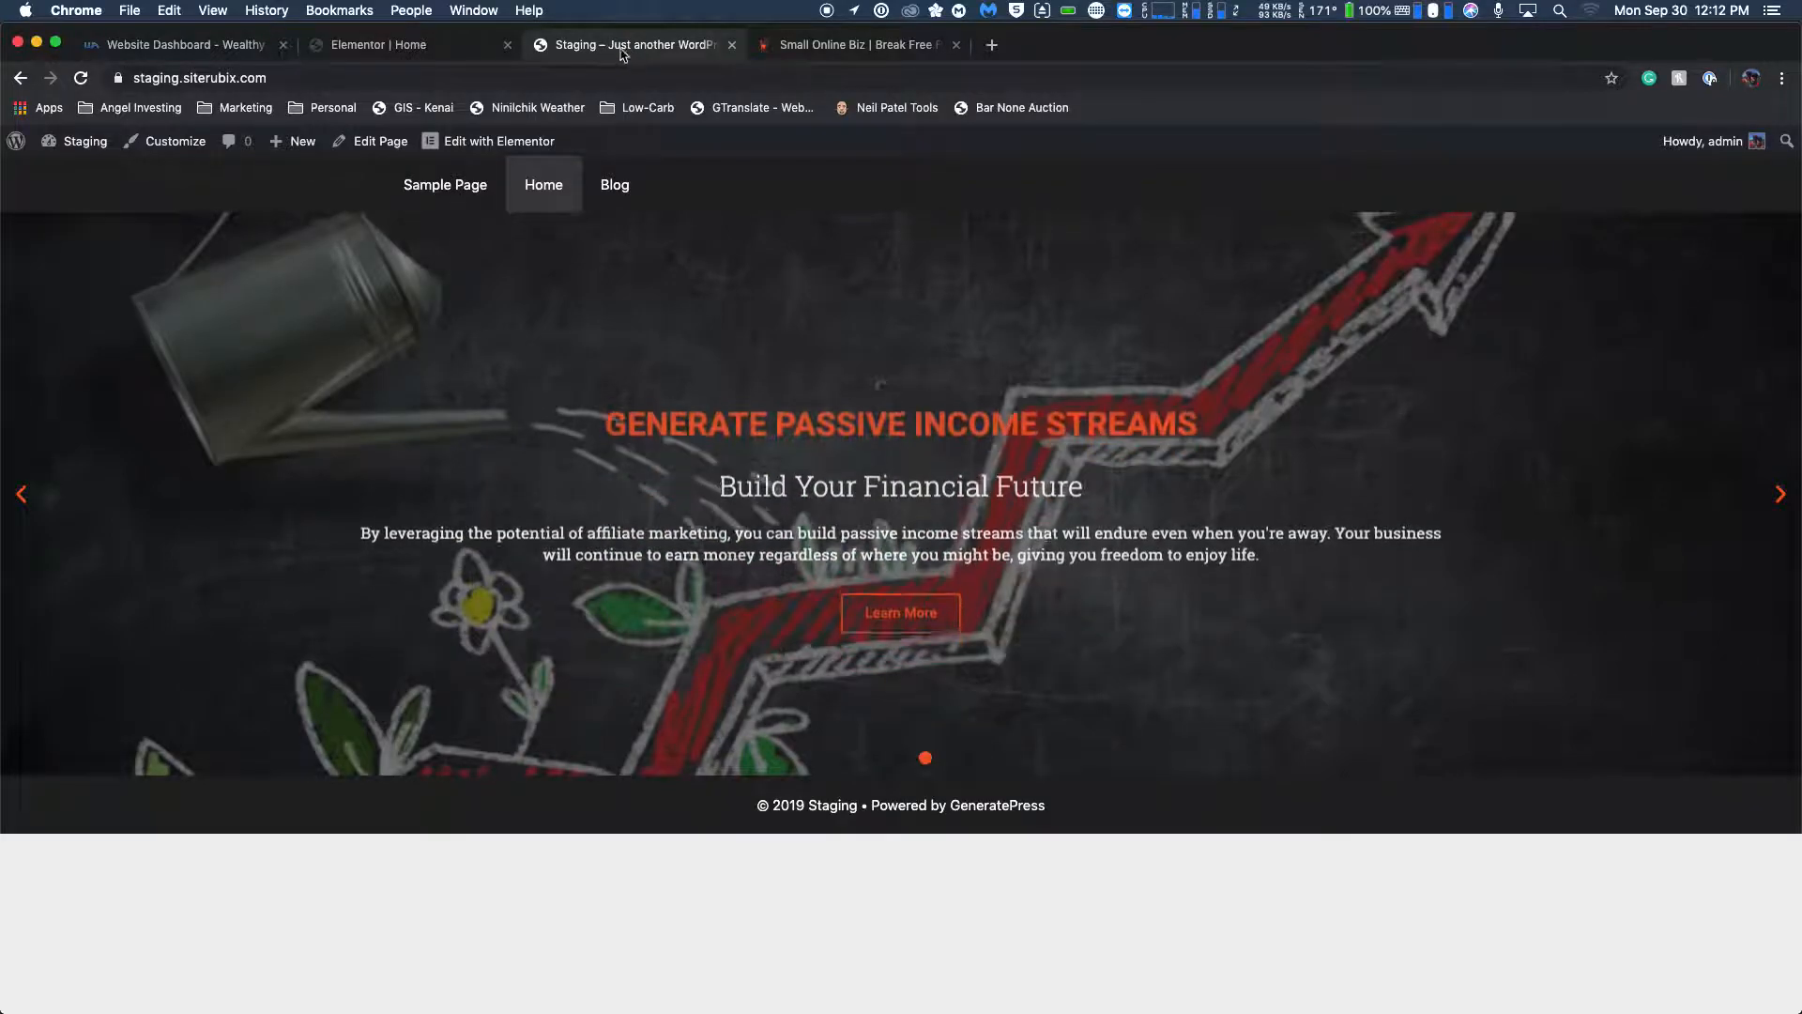
{"action": "key", "text": "ctrl+shift+Tab"}
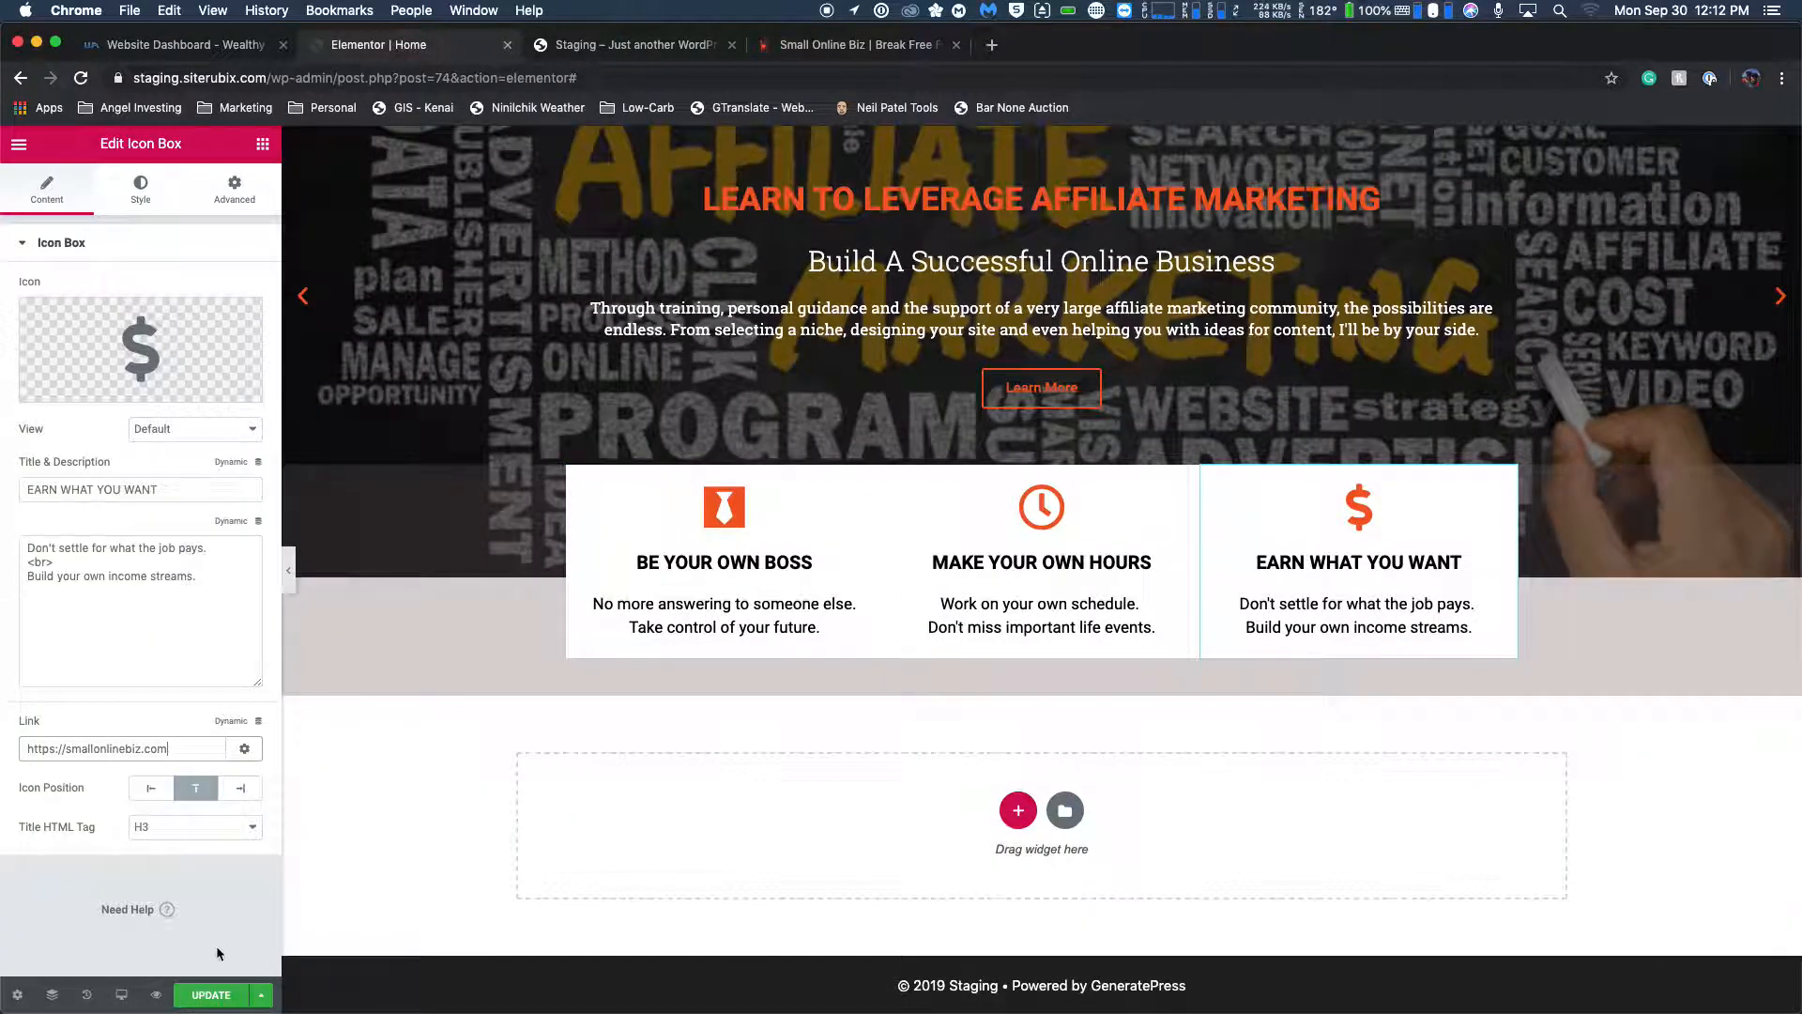
{"action": "left_click", "coordinate": [212, 994]}
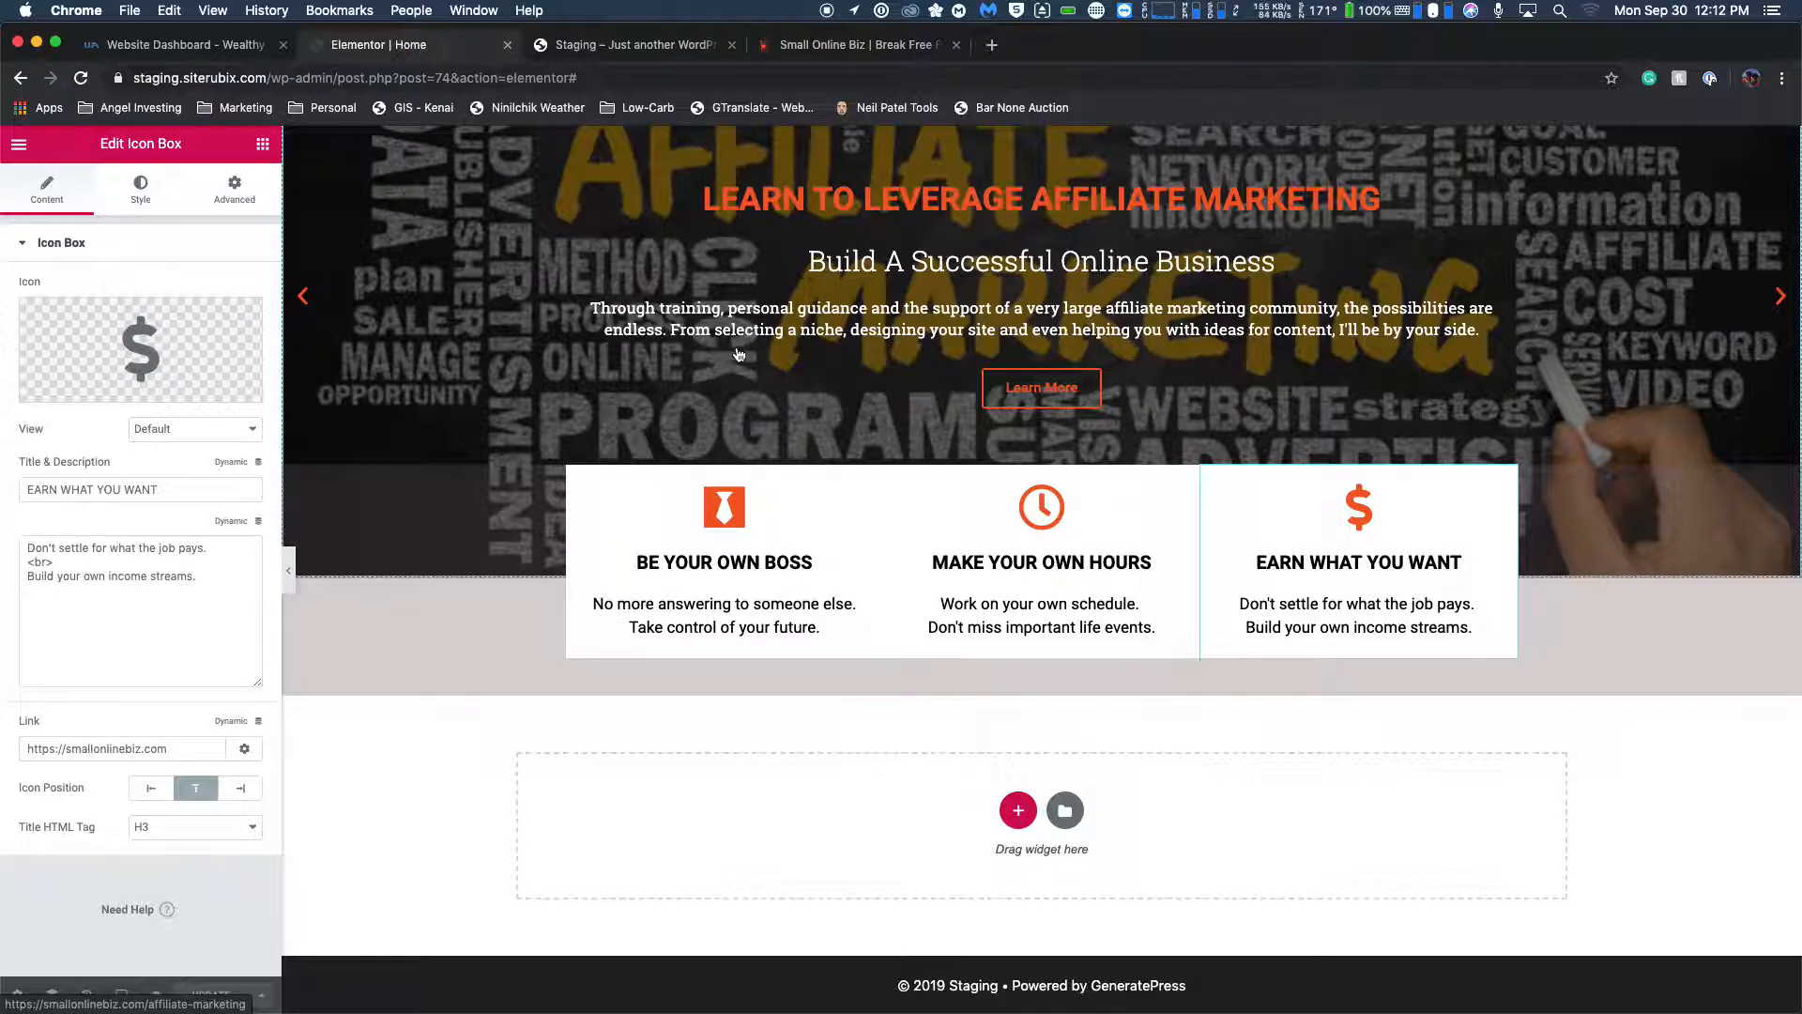
{"action": "left_click", "coordinate": [646, 49]}
{"action": "left_click", "coordinate": [81, 81]}
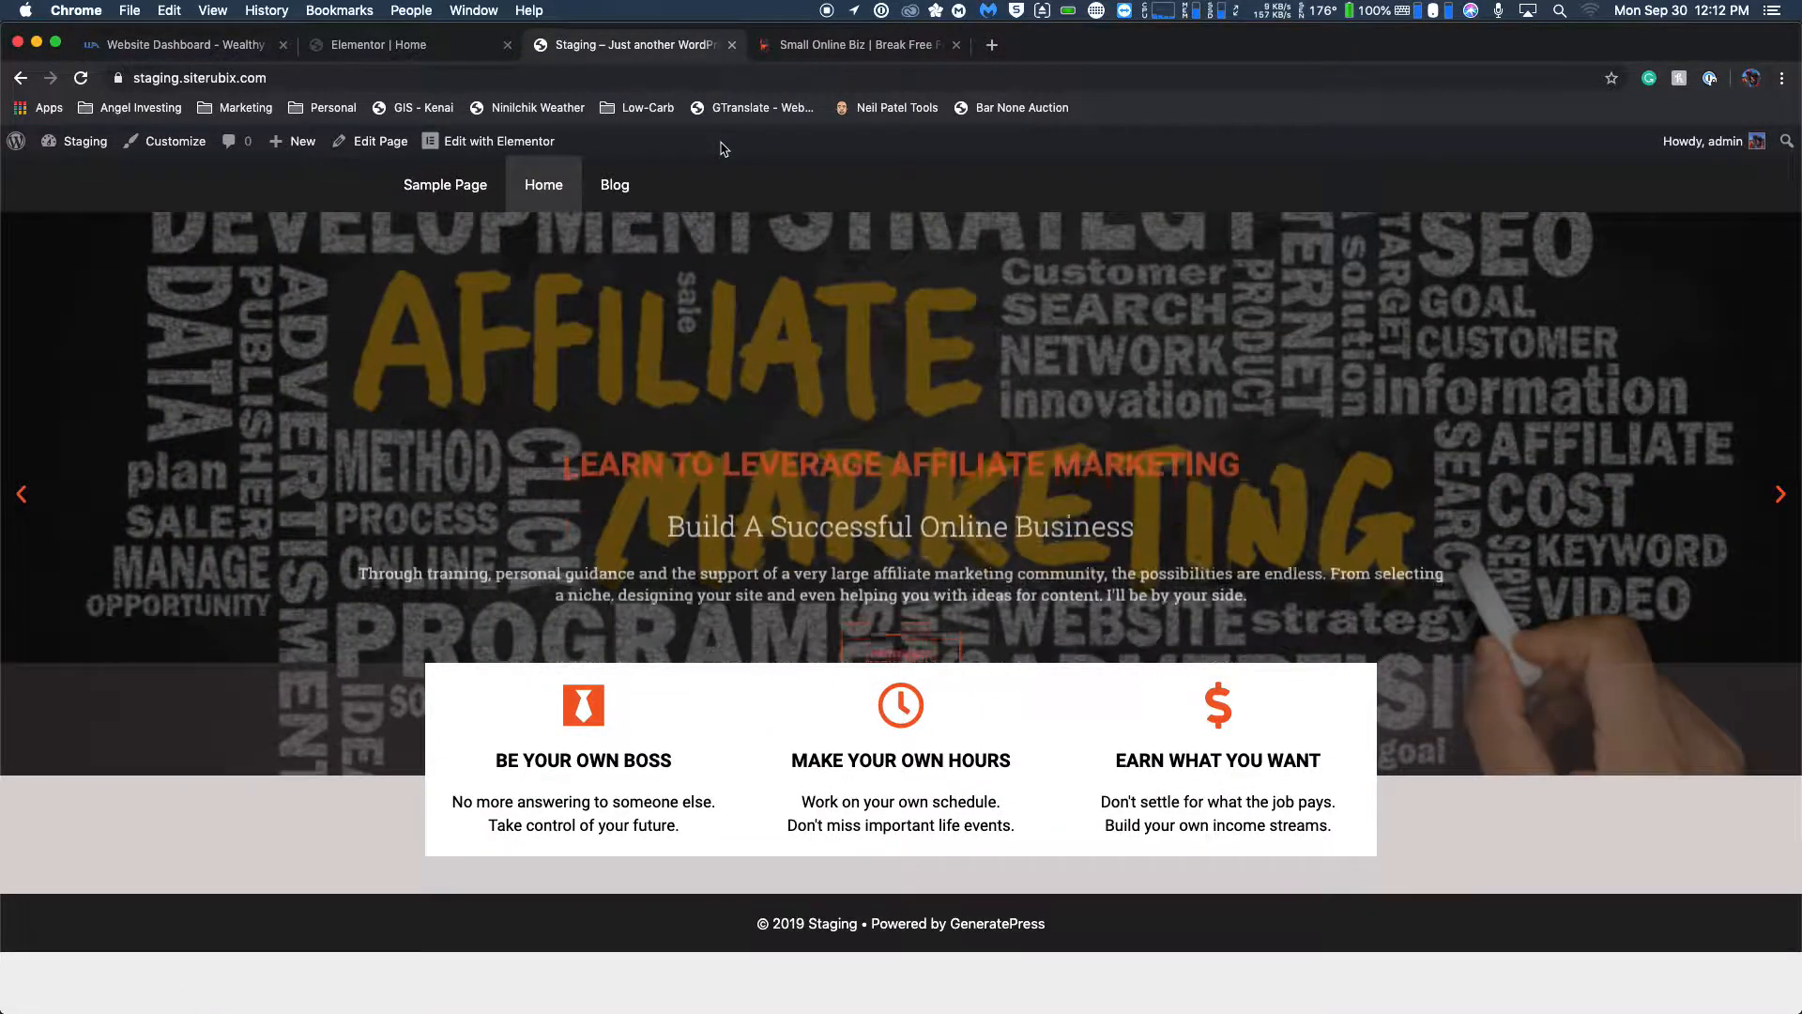
Set the feature box section's background overlay to 0.51 opacity with the Multiply blend mode.
{"action": "left_click", "coordinate": [423, 47]}
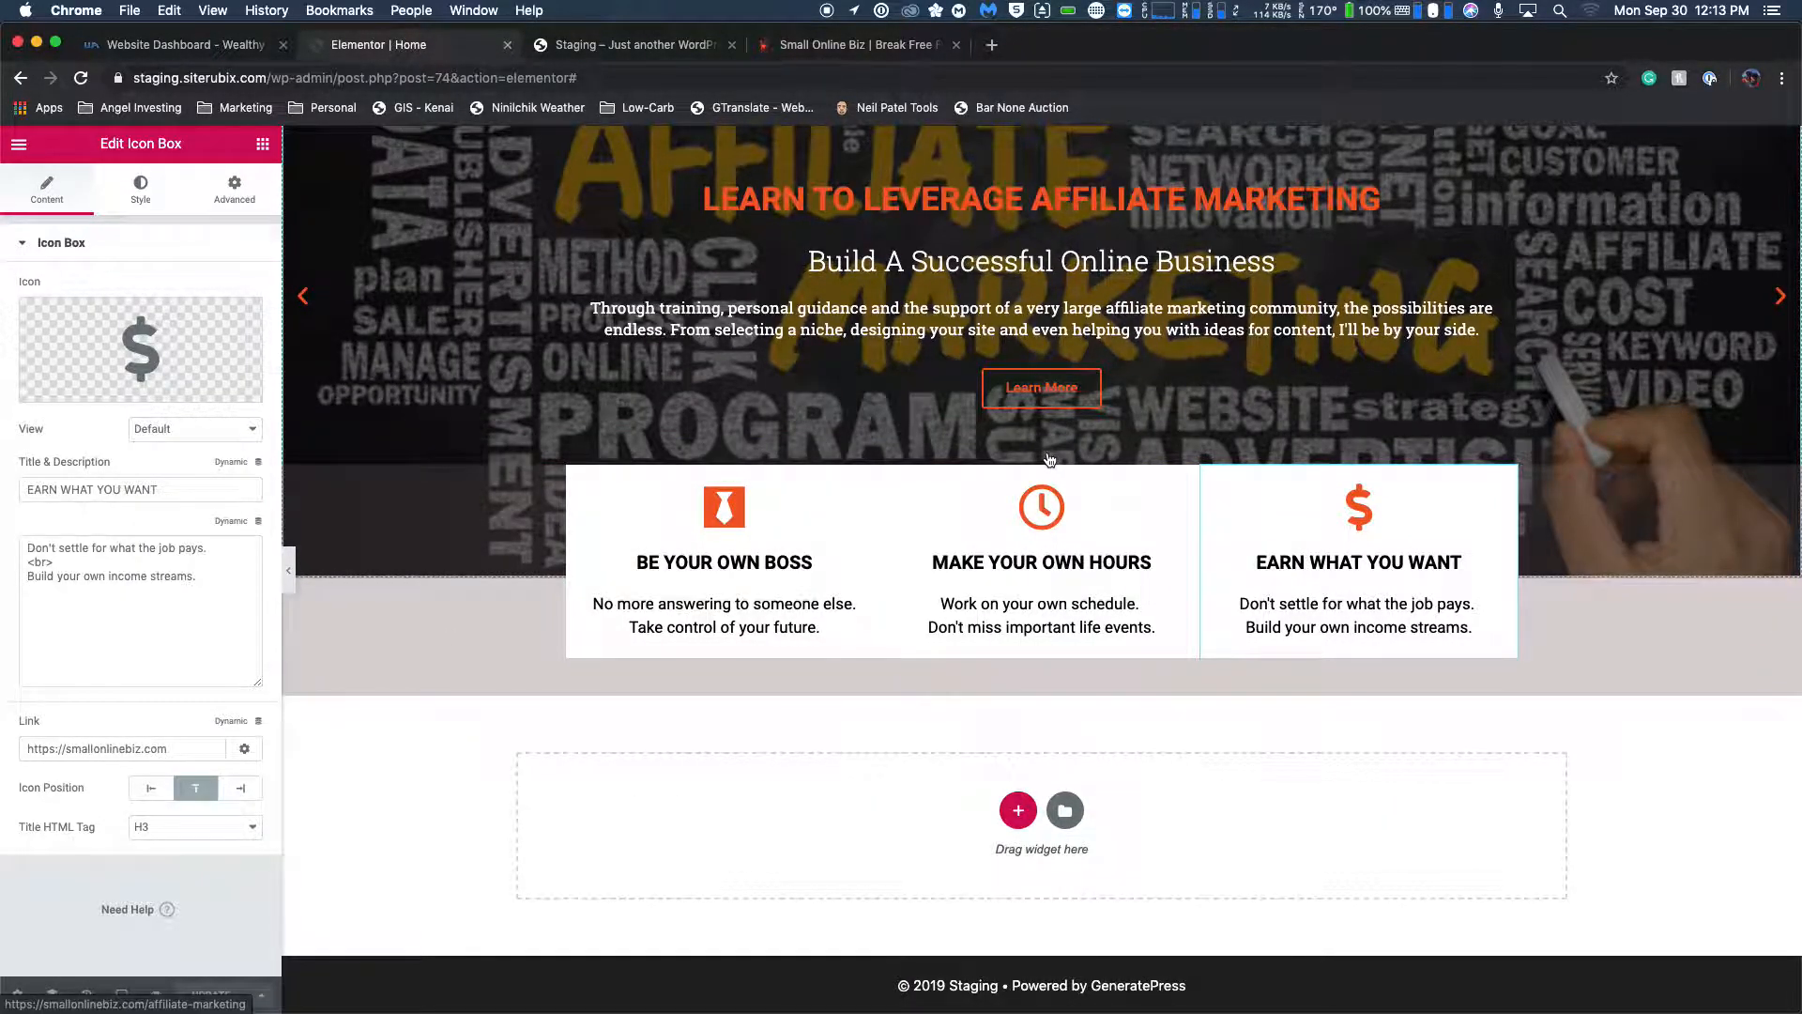
{"action": "left_click", "coordinate": [560, 611]}
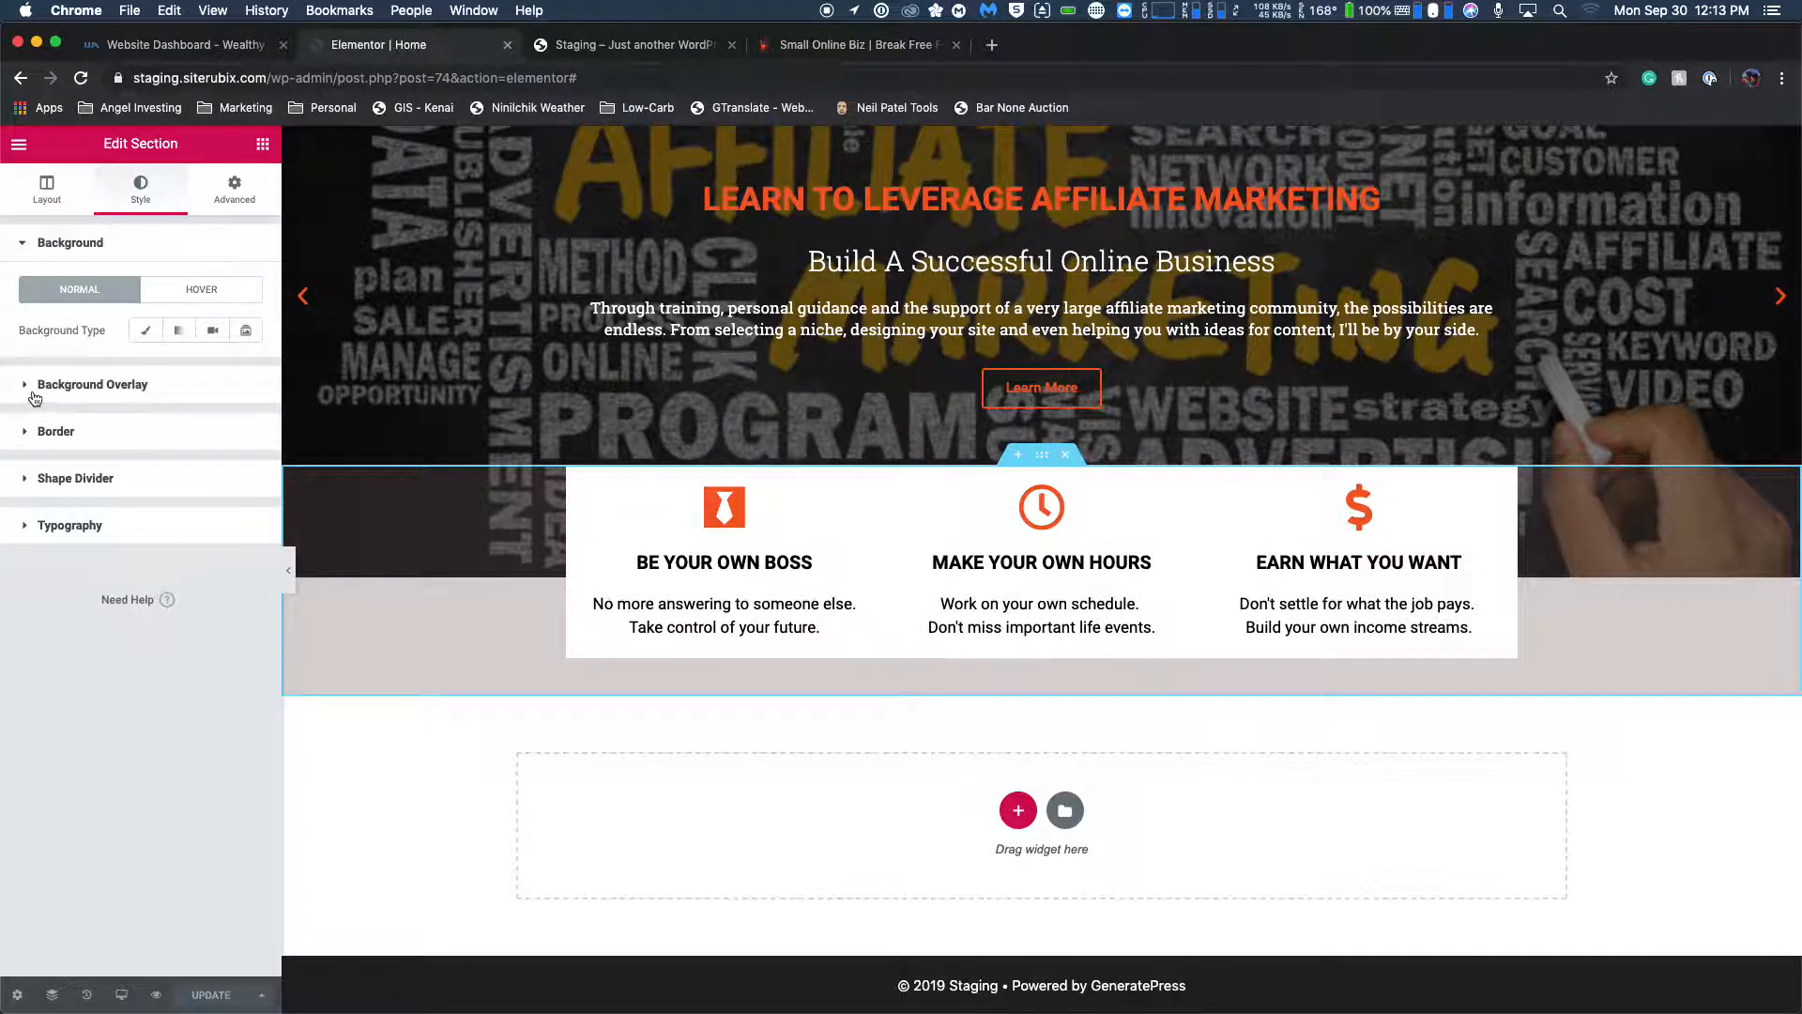
{"action": "left_click", "coordinate": [26, 386]}
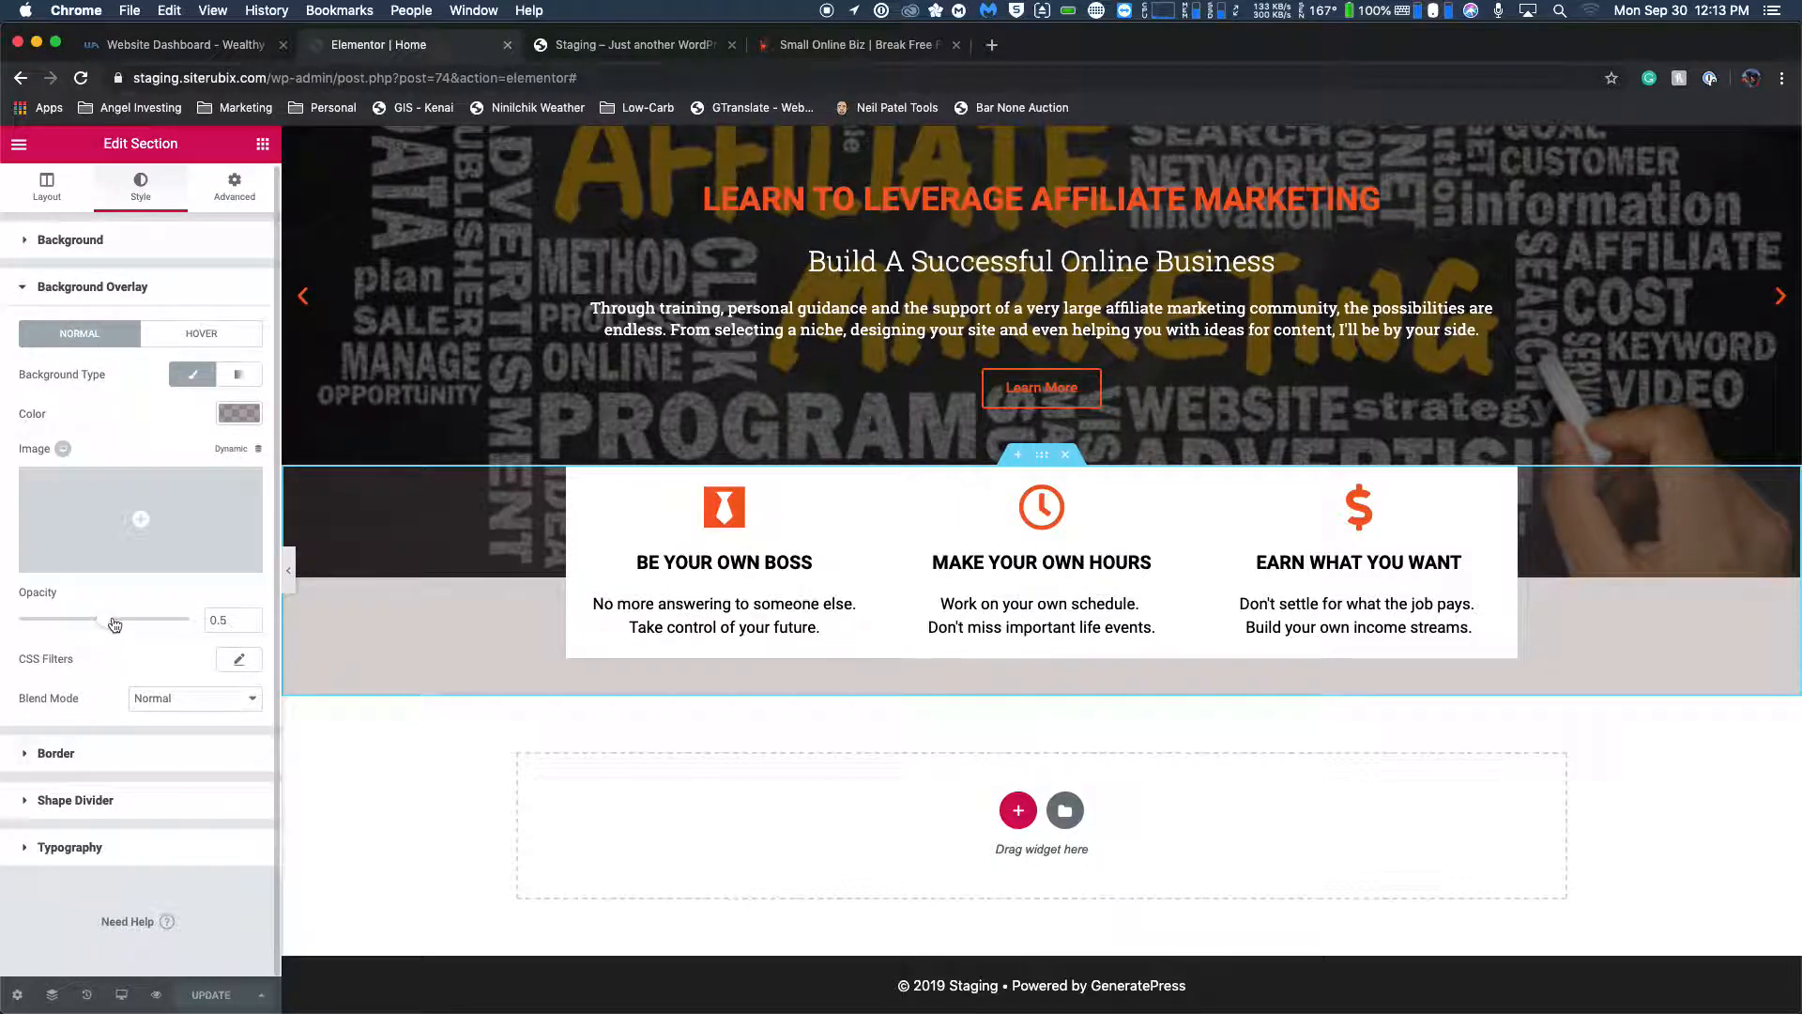
{"action": "mouse_move", "coordinate": [105, 627]}
{"action": "left_mouse_down"}
{"action": "mouse_move", "coordinate": [11, 619]}
{"action": "mouse_move", "coordinate": [122, 627]}
{"action": "mouse_move", "coordinate": [106, 627]}
{"action": "left_mouse_up"}
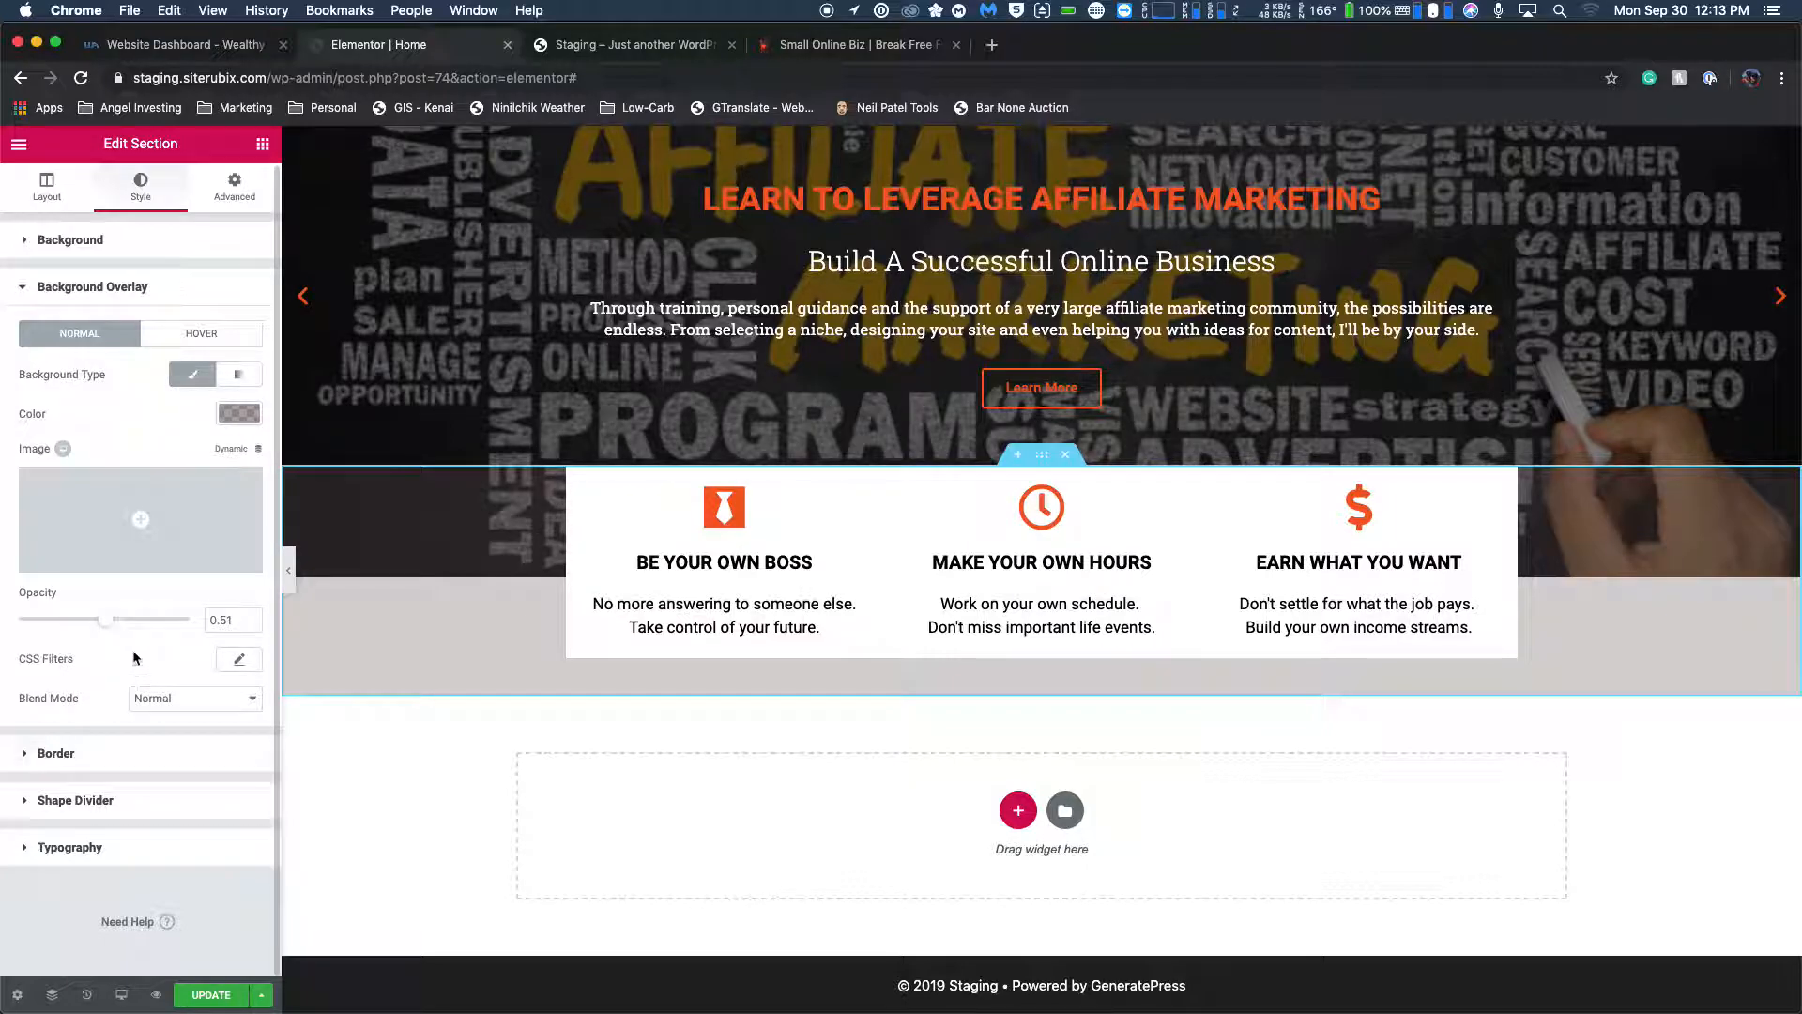
{"action": "left_click", "coordinate": [194, 695]}
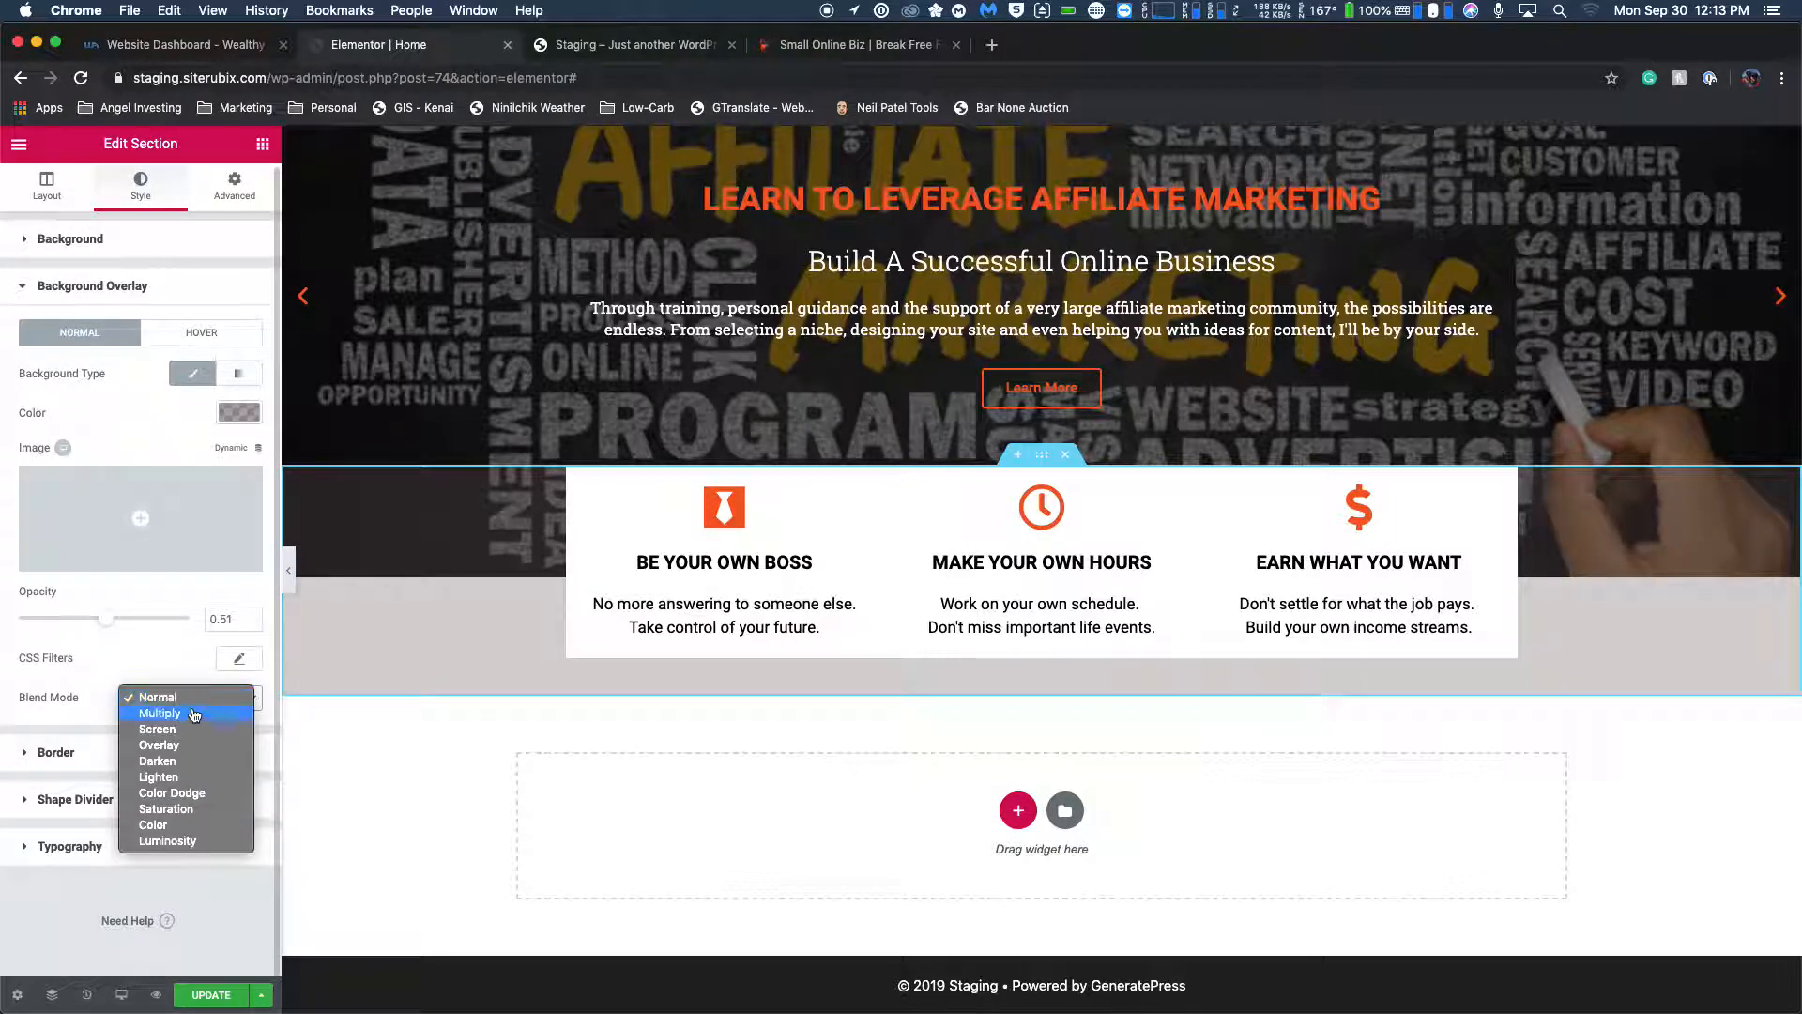
{"action": "left_click", "coordinate": [191, 716]}
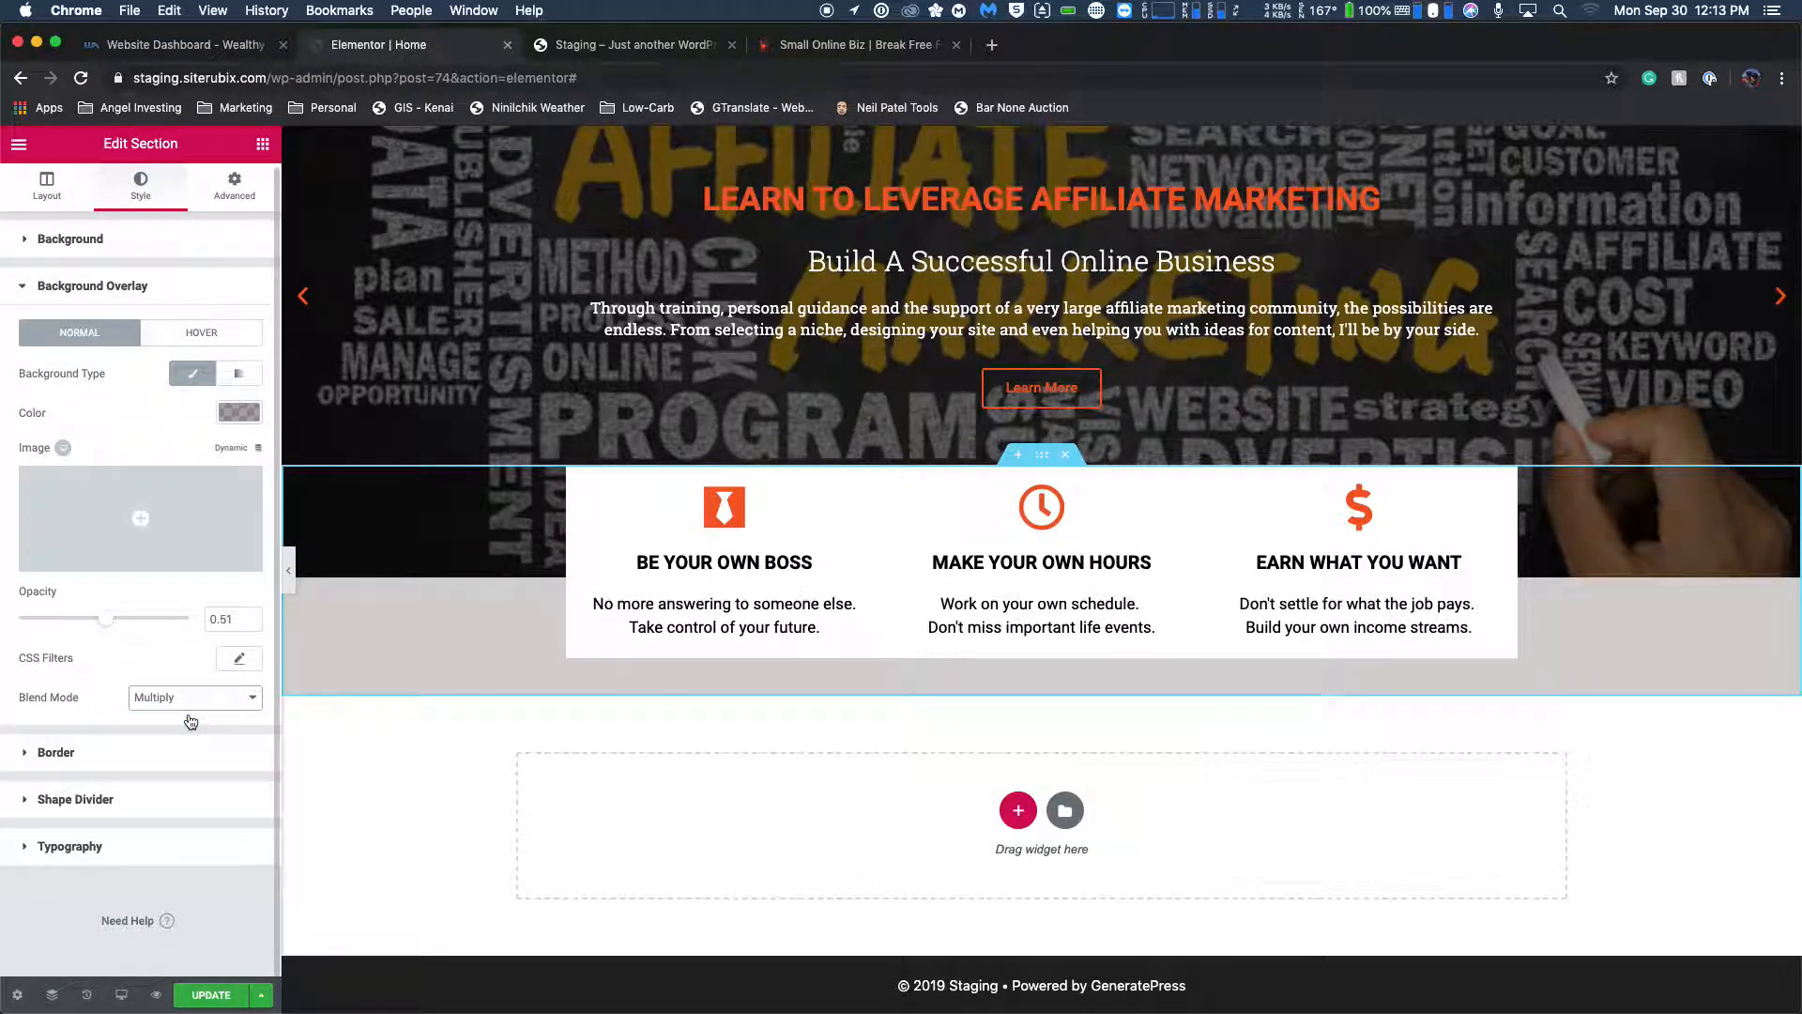
{"action": "left_click", "coordinate": [556, 357]}
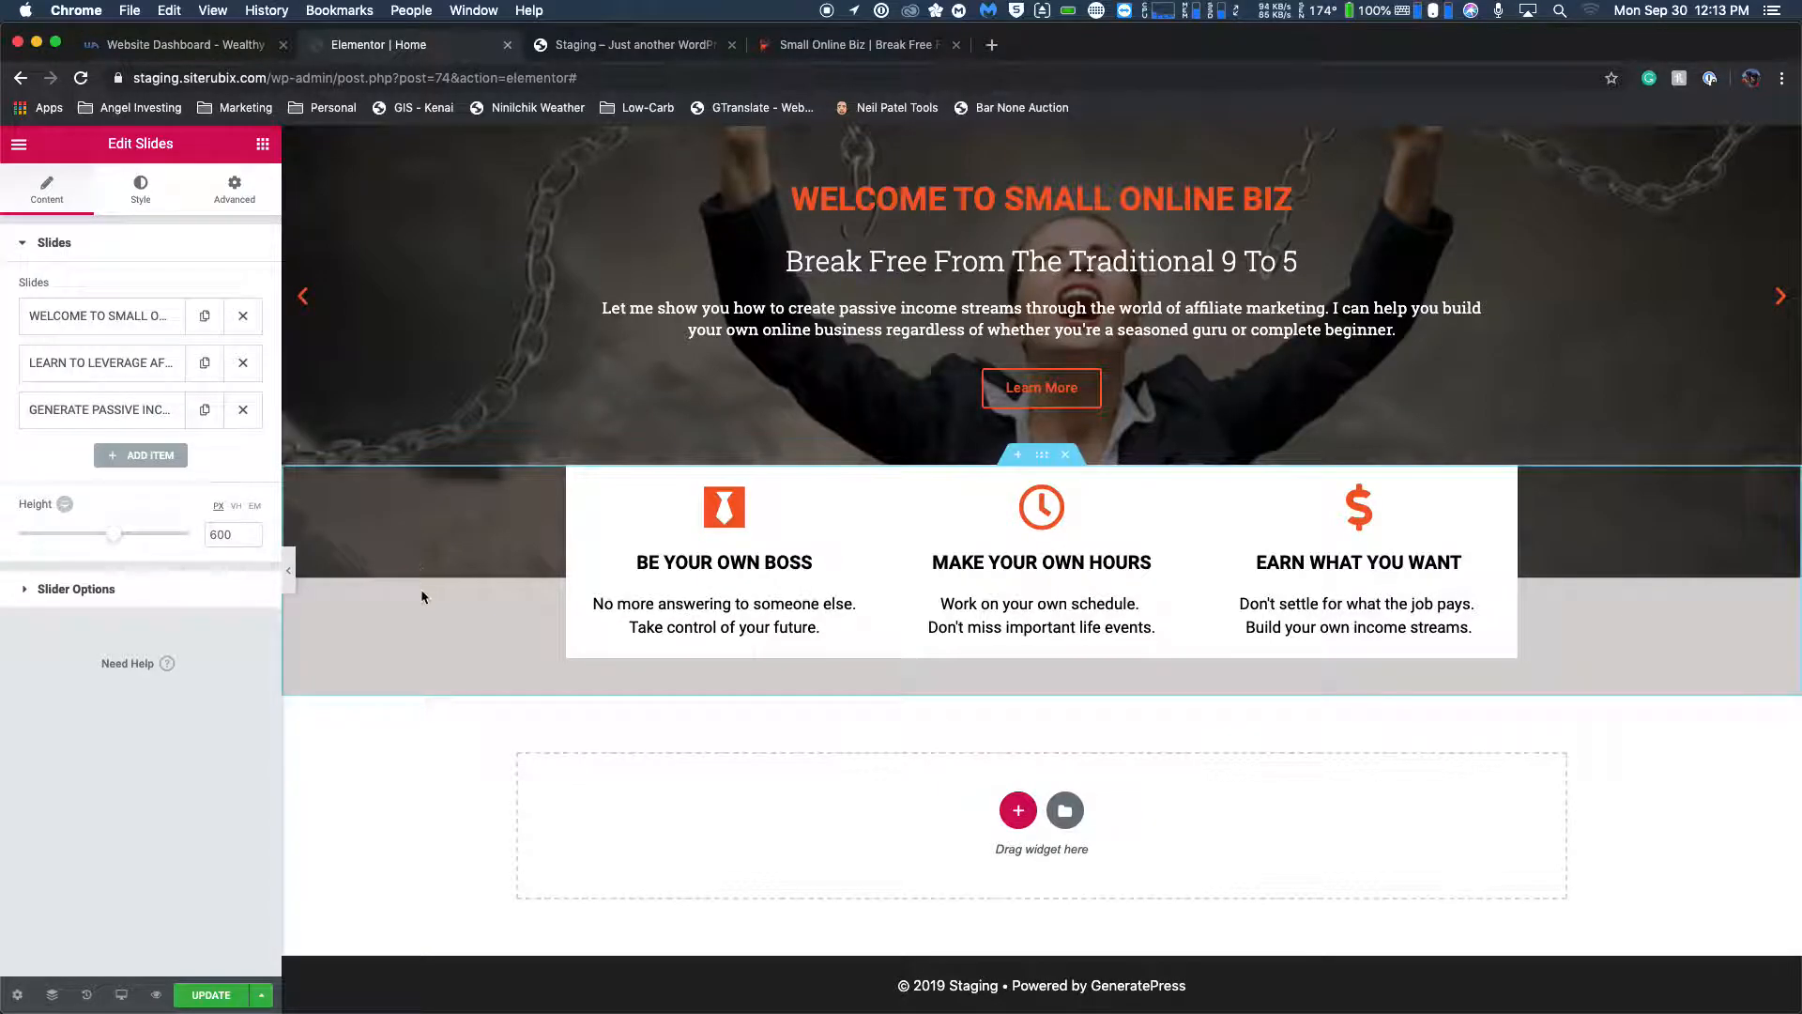
Try the Screen blend mode on the feature box section's background overlay.
{"action": "left_click", "coordinate": [1042, 455]}
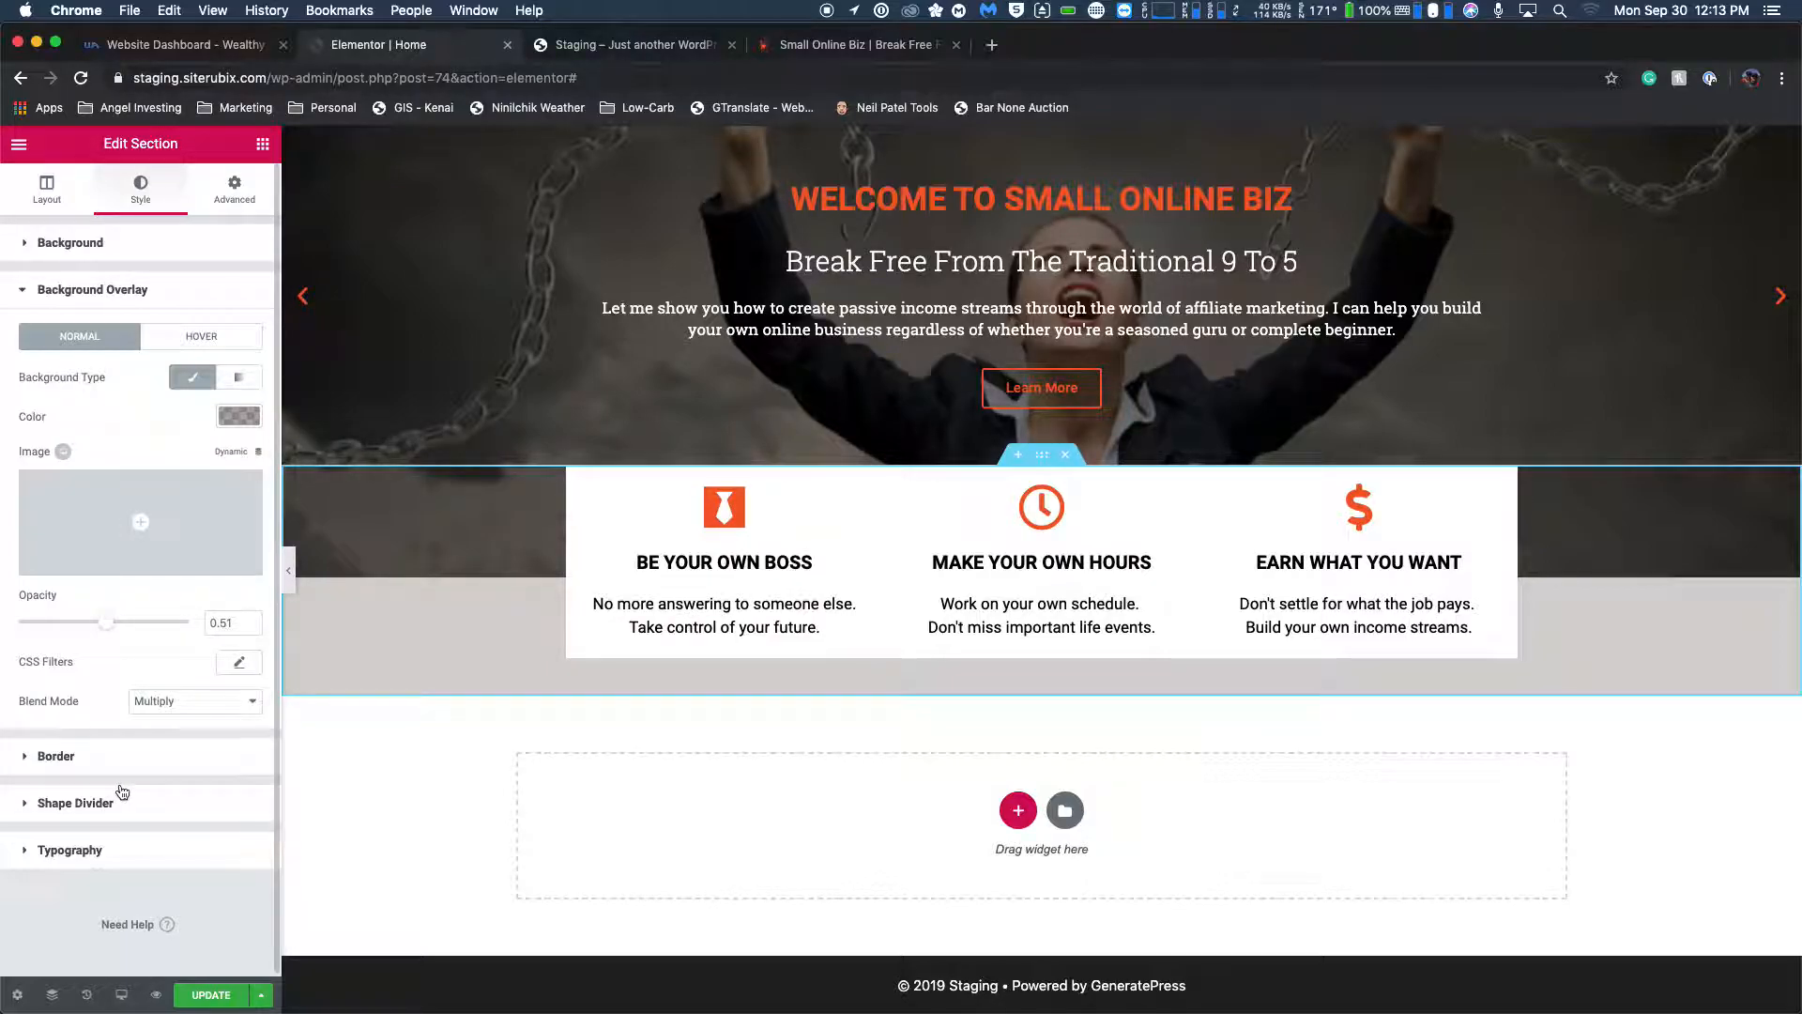
{"action": "left_click", "coordinate": [141, 702]}
{"action": "left_click", "coordinate": [154, 723]}
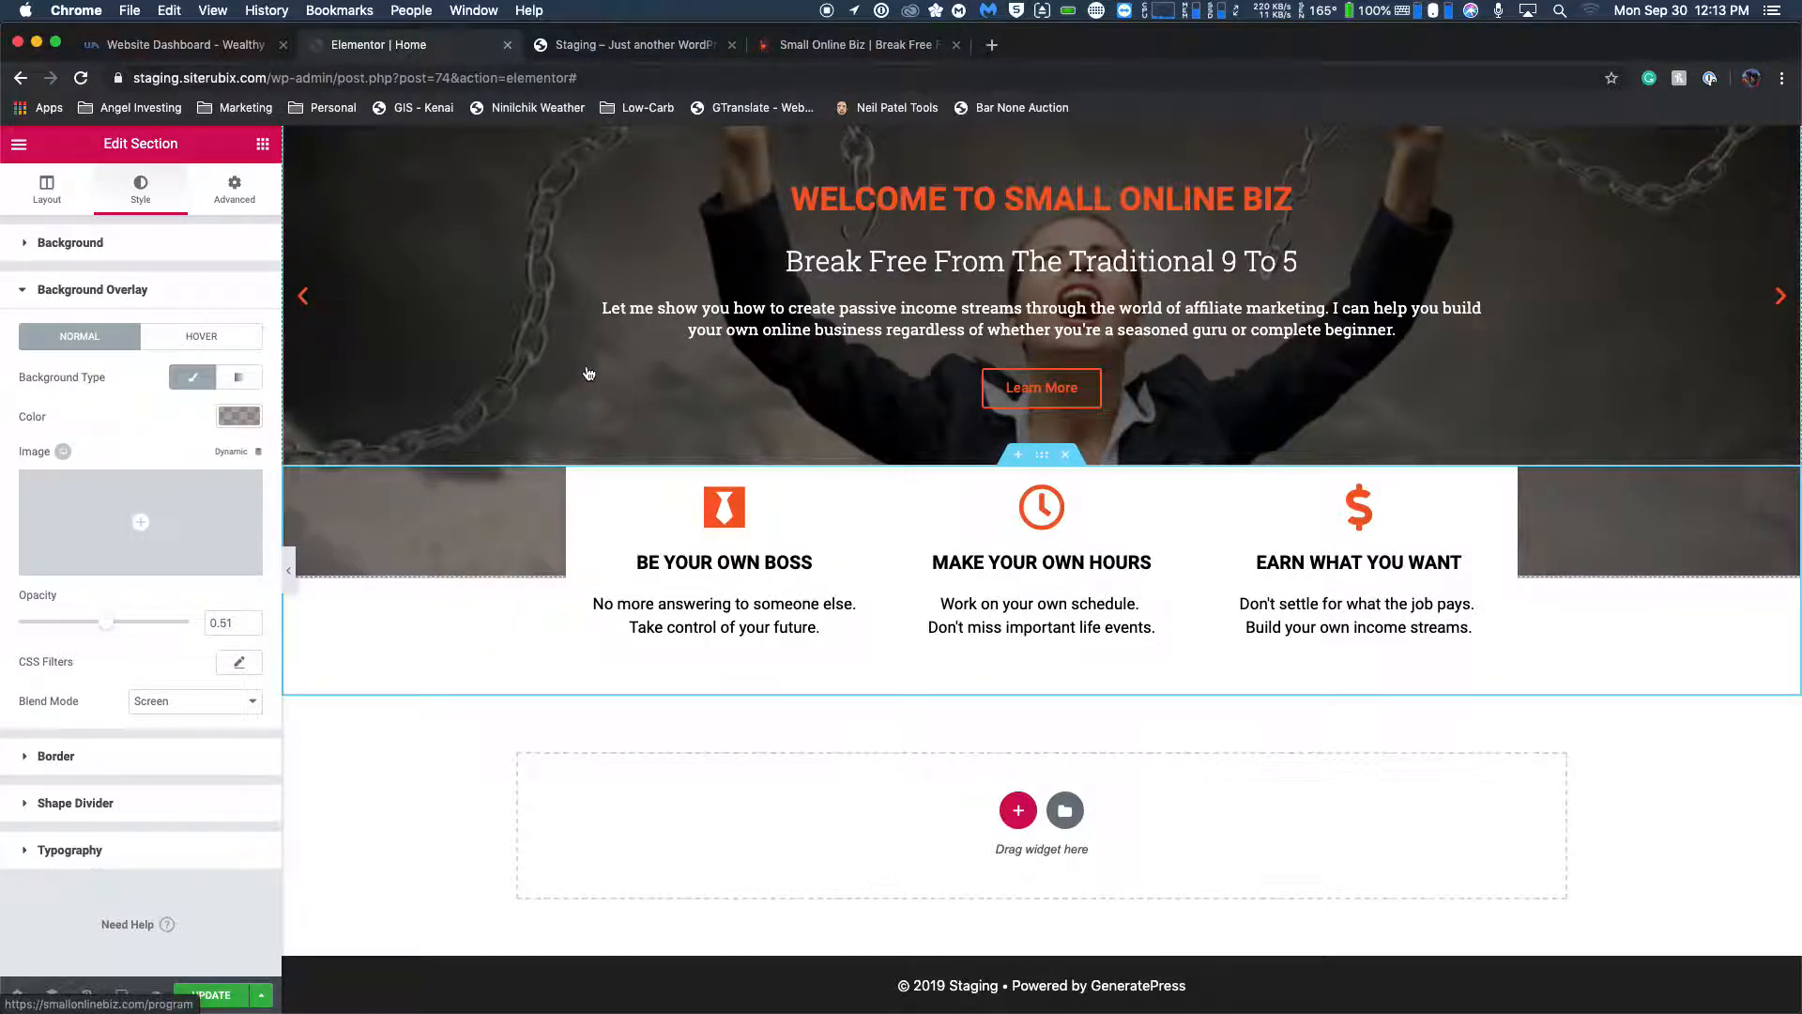
{"action": "left_click", "coordinate": [435, 356]}
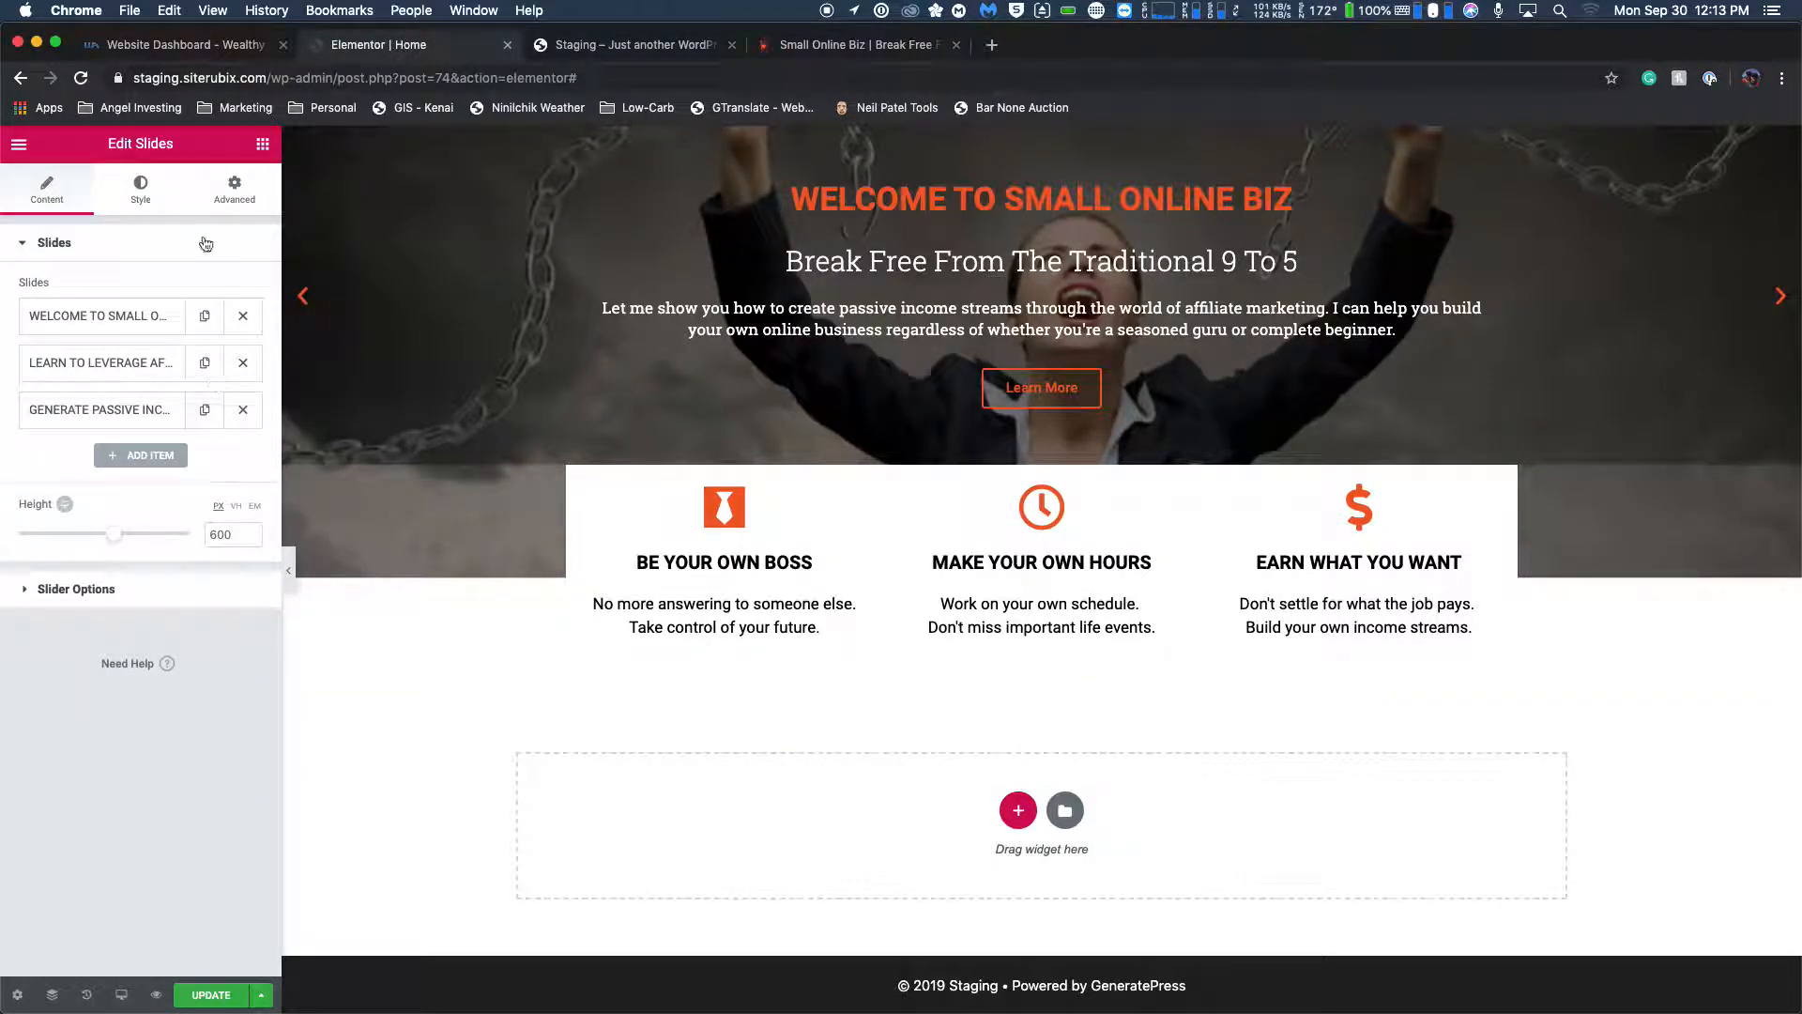
Restore the accidentally deleted feature box section and try the Luminosity blend mode on its background overlay.
{"action": "left_click", "coordinate": [1053, 461]}
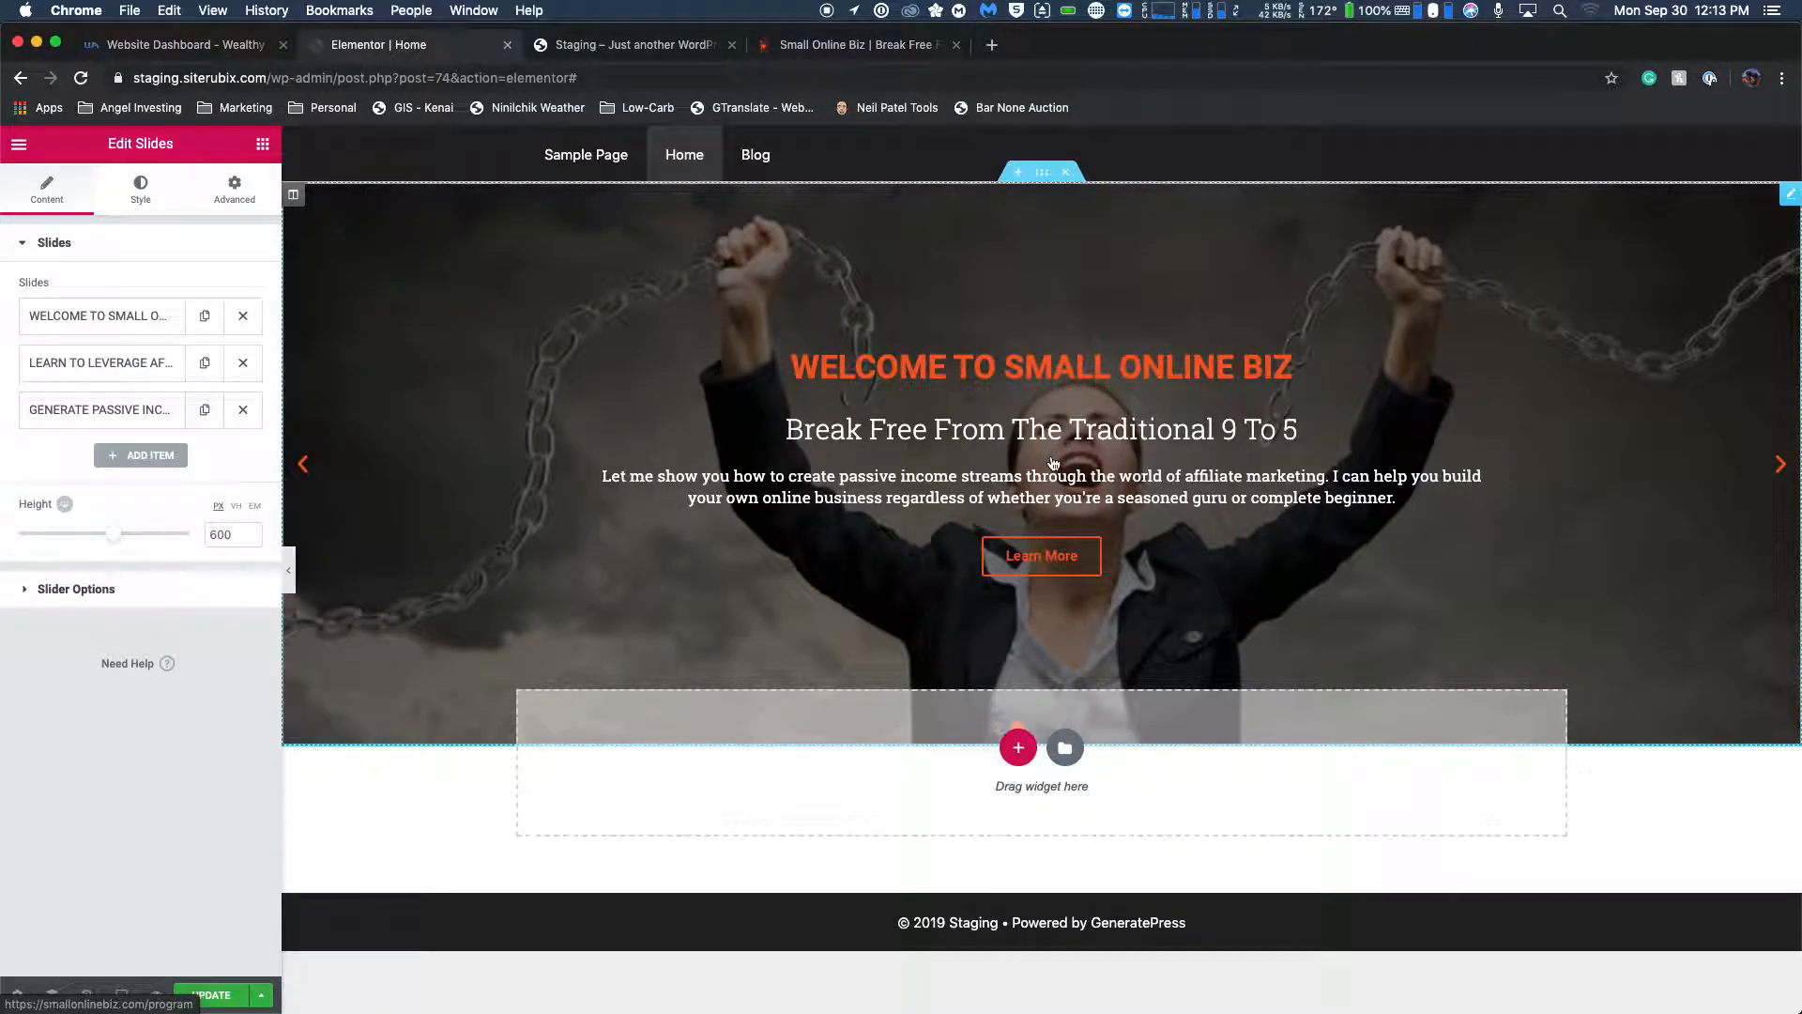
{"action": "key", "text": "super+z"}
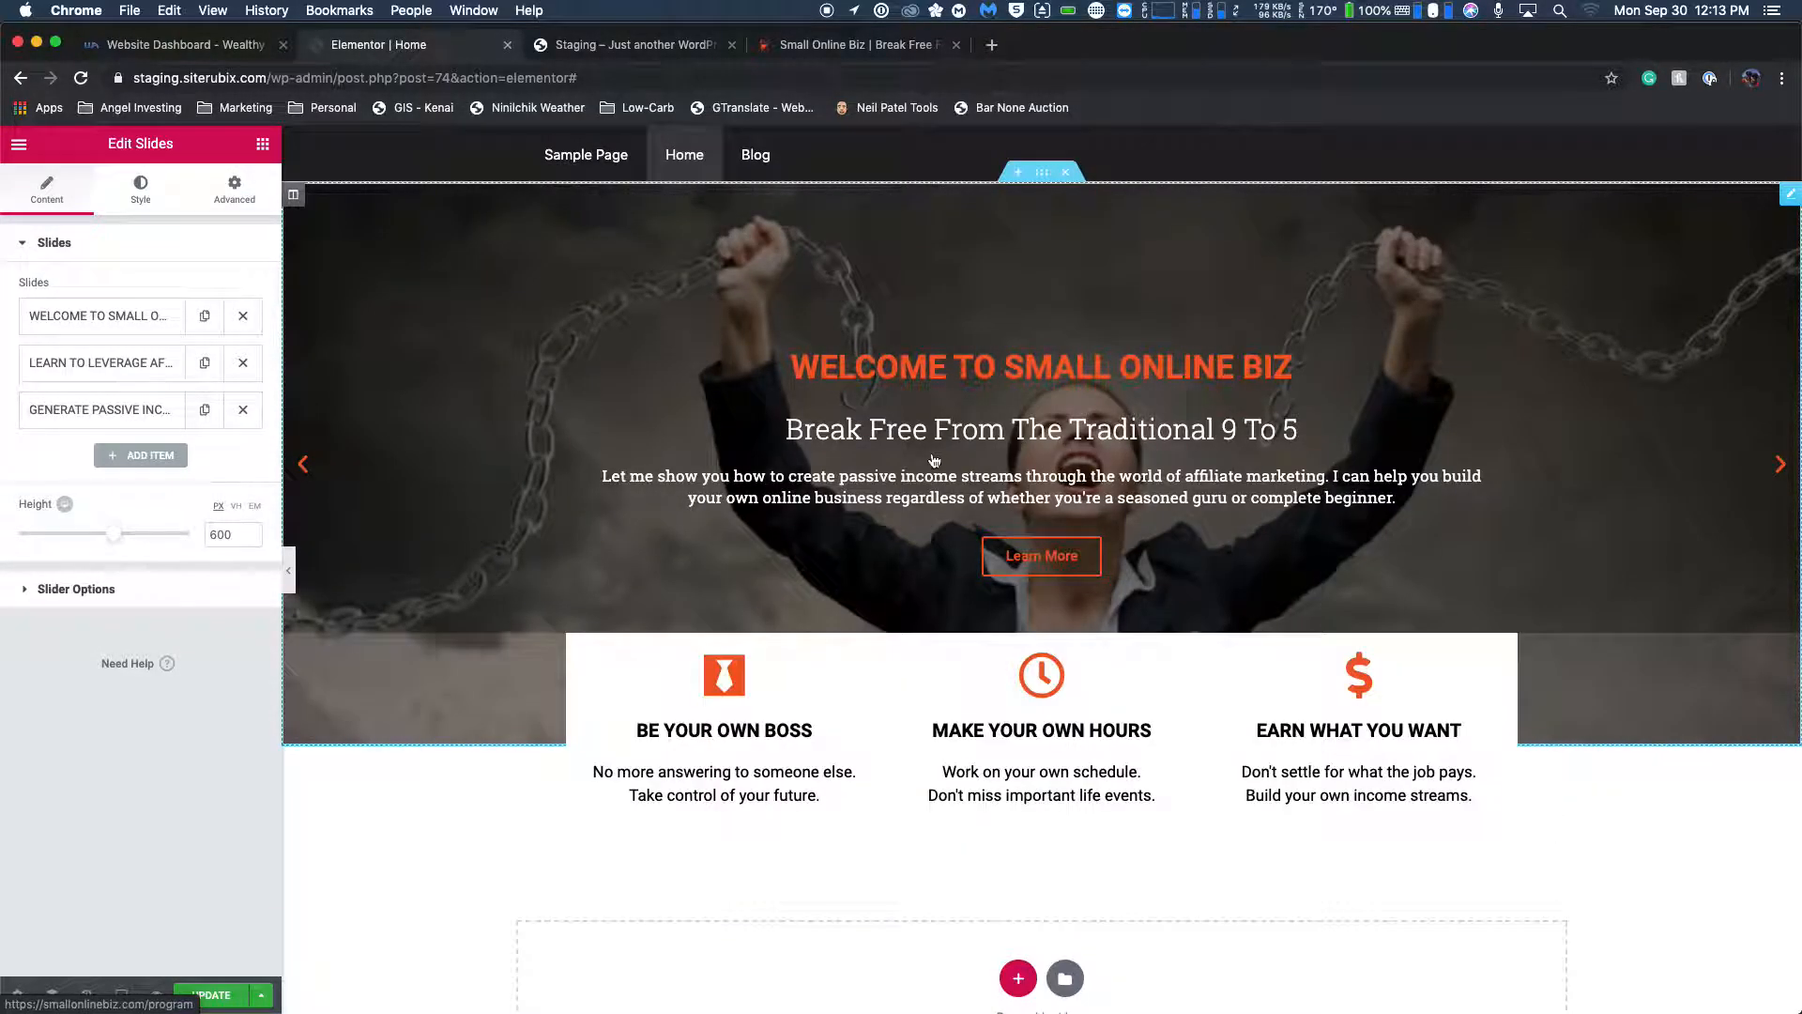
{"action": "left_click", "coordinate": [1043, 624]}
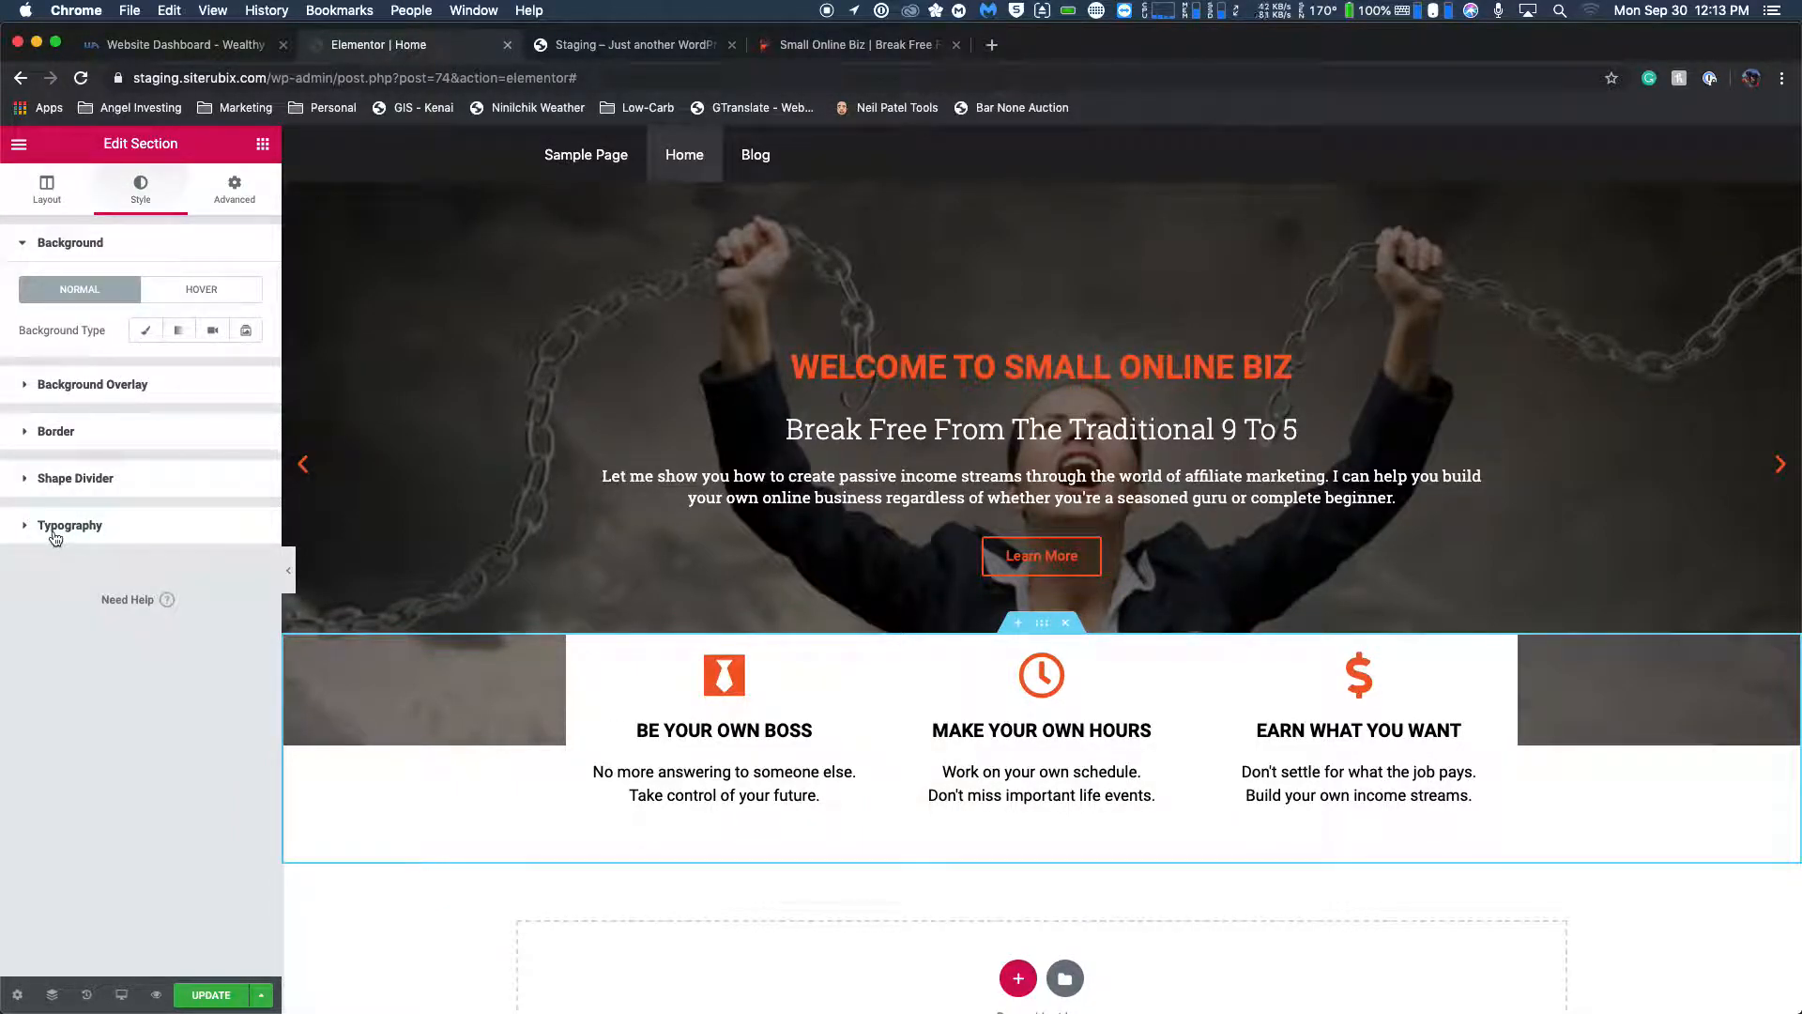
{"action": "left_click", "coordinate": [29, 389]}
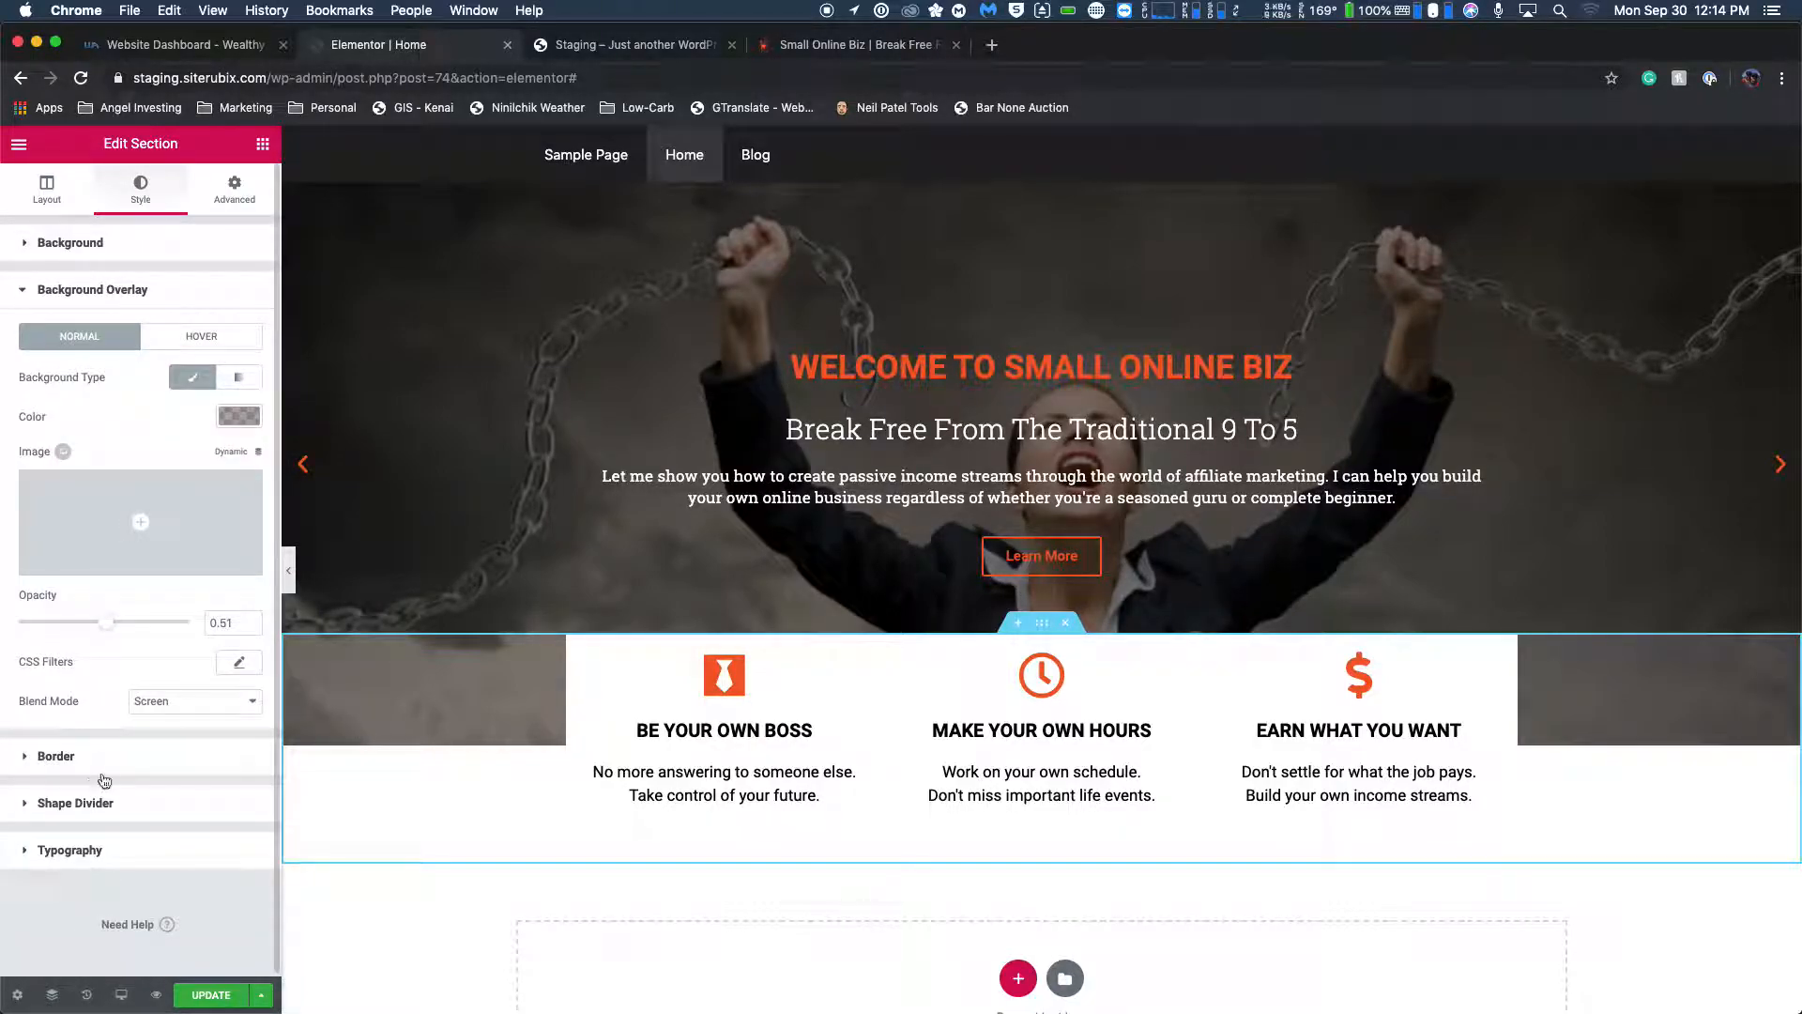
{"action": "scroll", "coordinate": [101, 781], "scroll_direction": "down", "scroll_amount": 1}
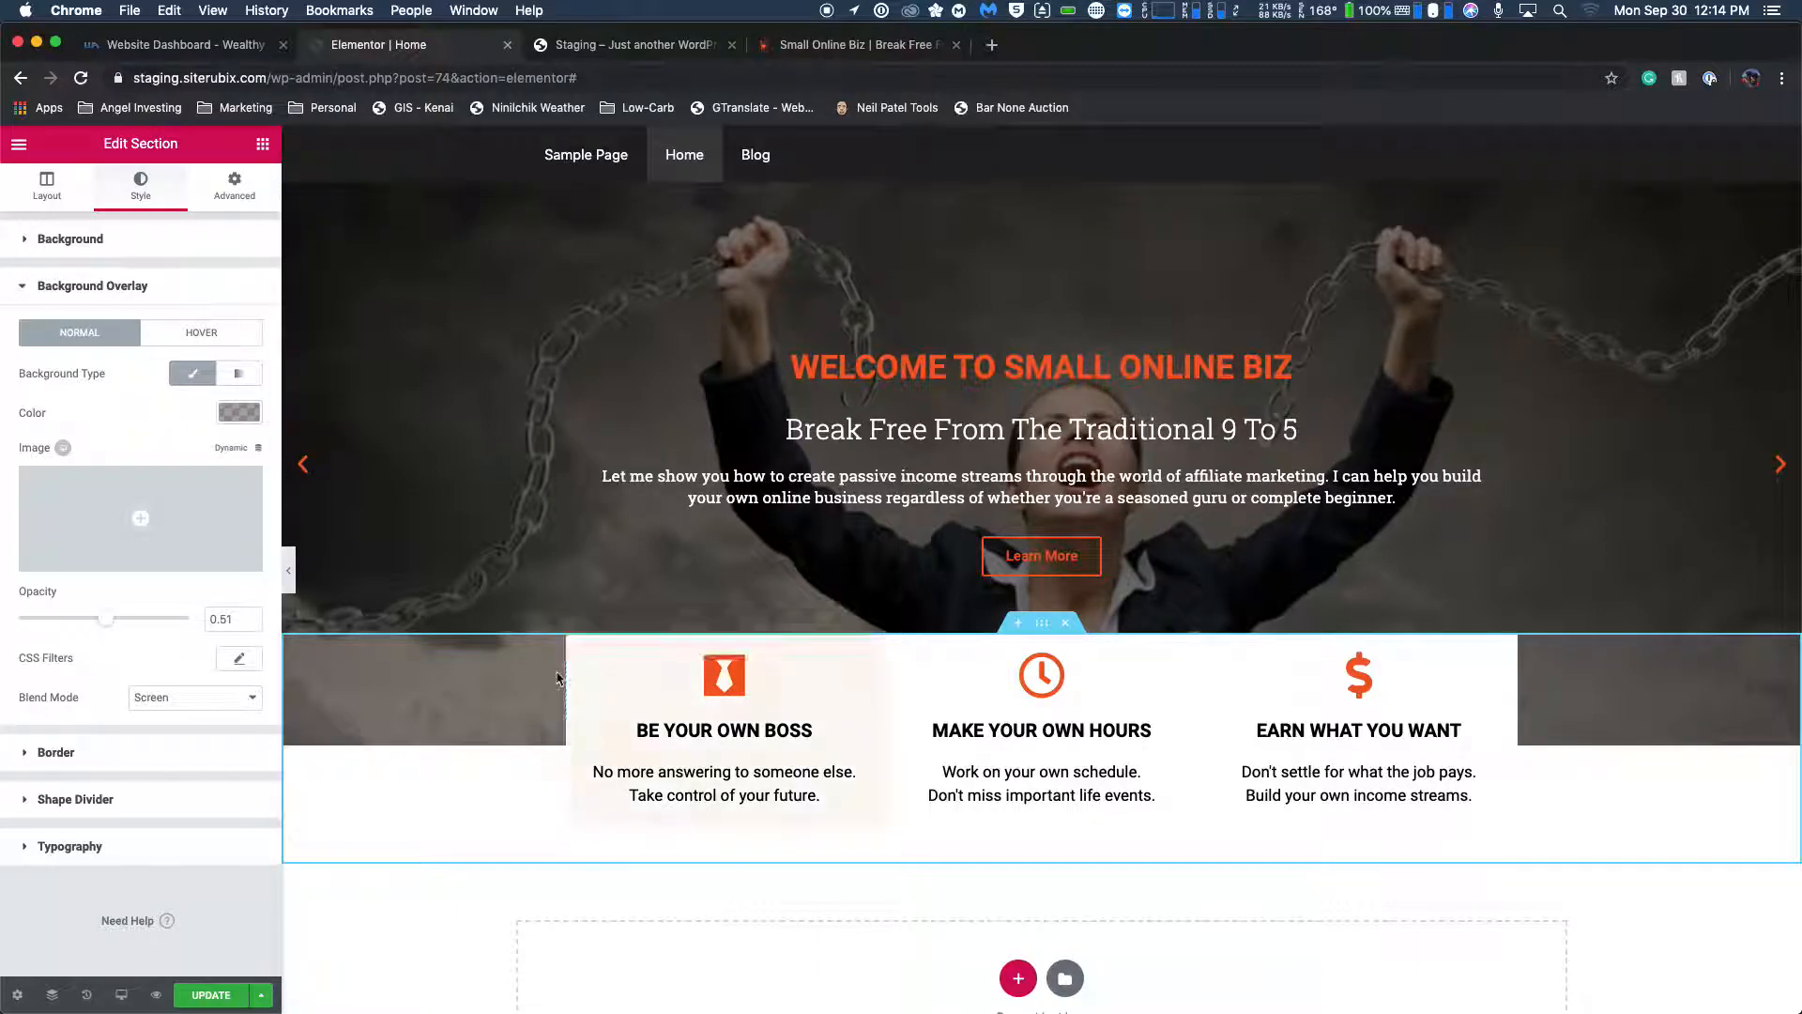
{"action": "left_click", "coordinate": [382, 692]}
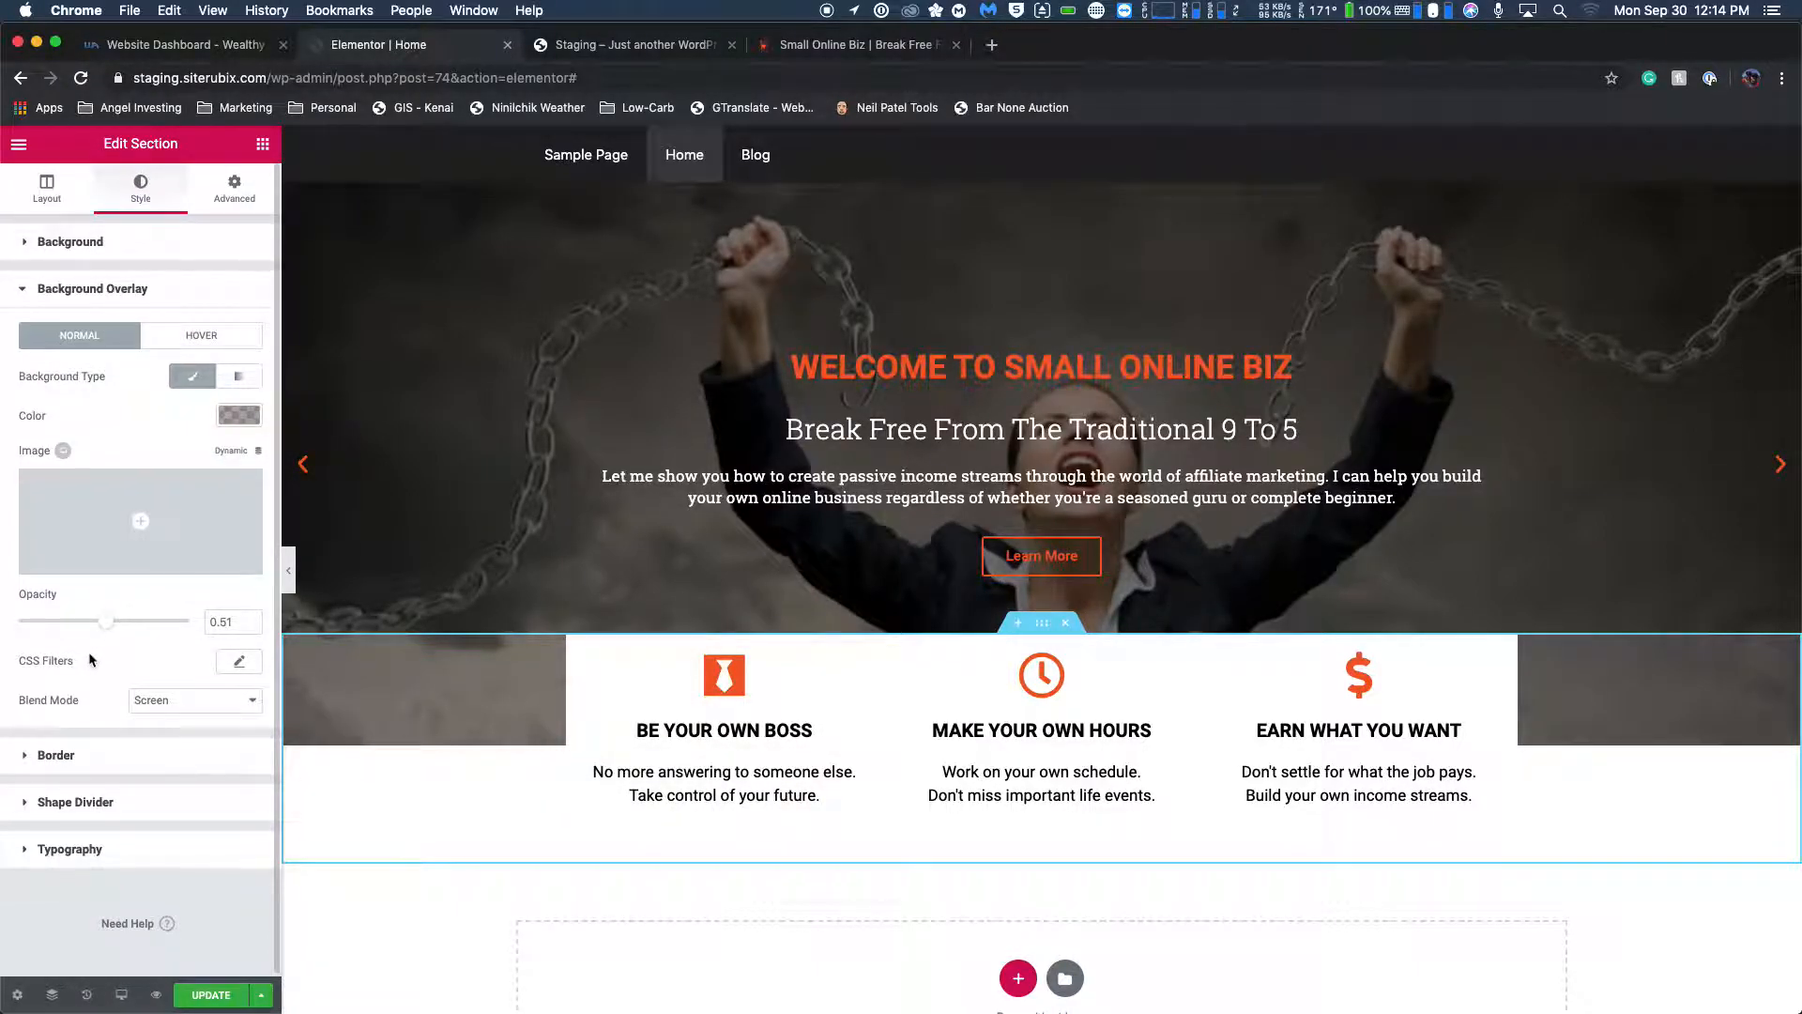
{"action": "left_click", "coordinate": [164, 711]}
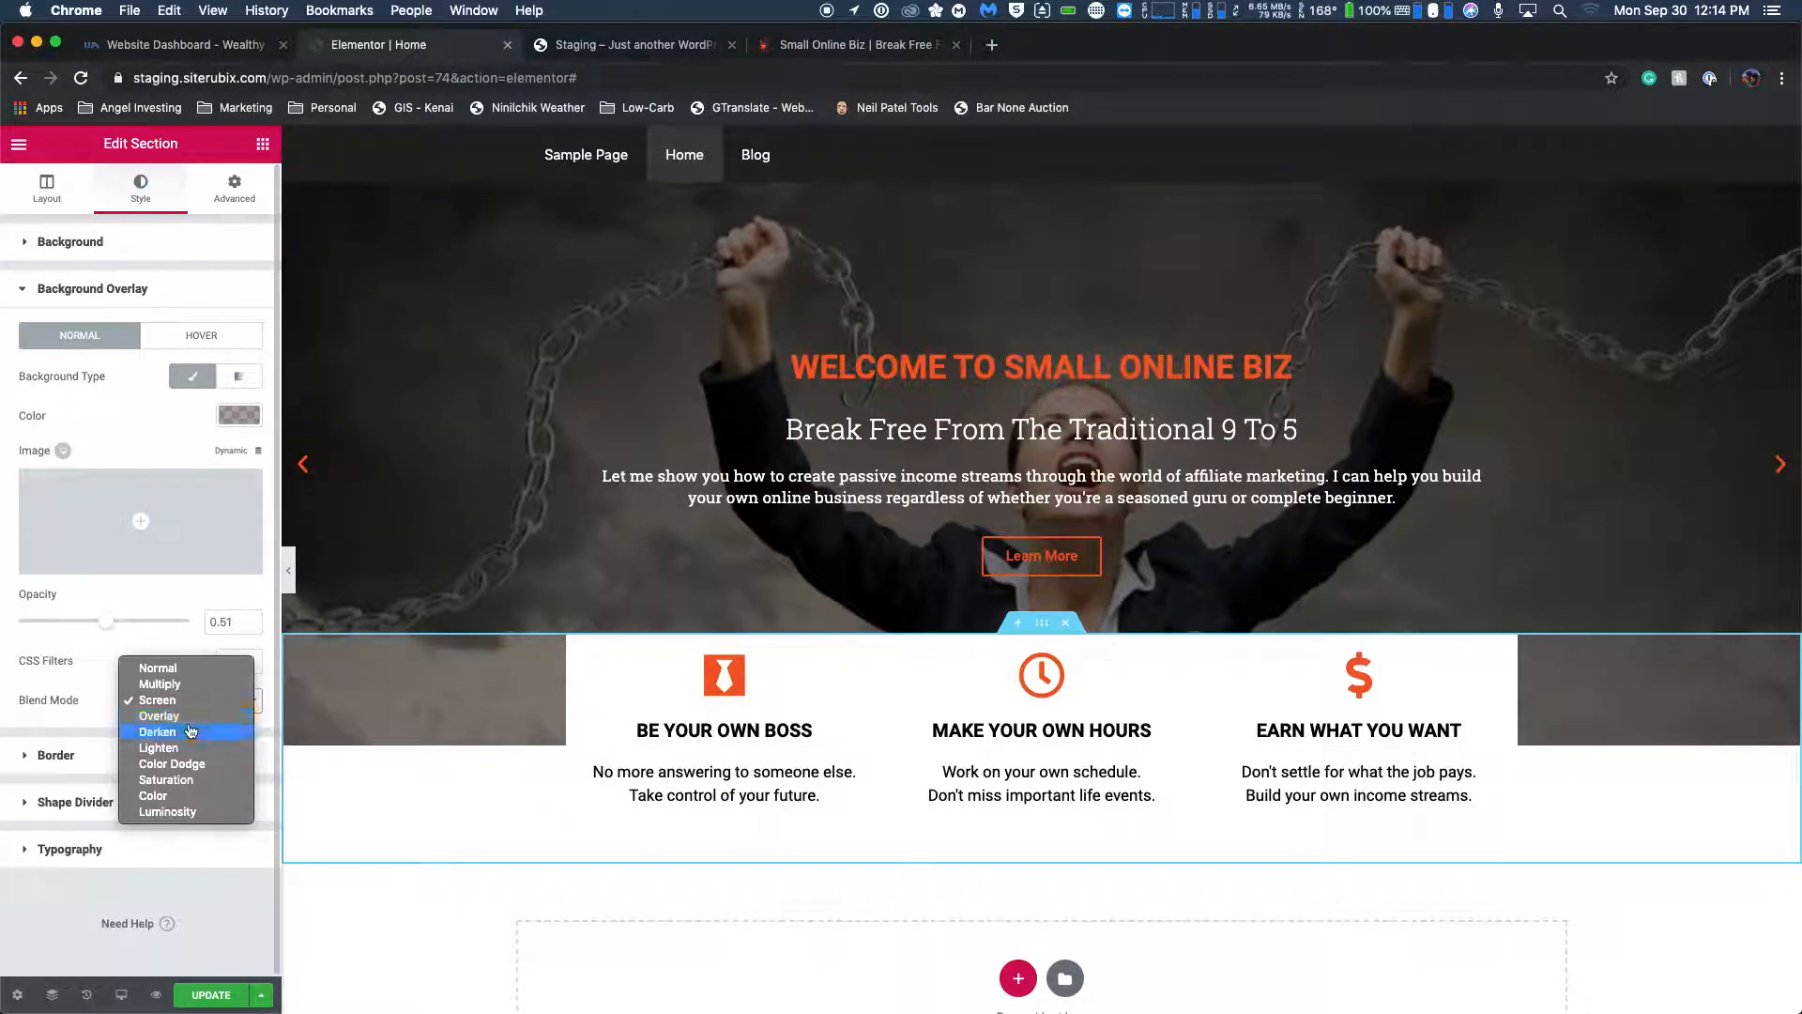
{"action": "left_click", "coordinate": [199, 811]}
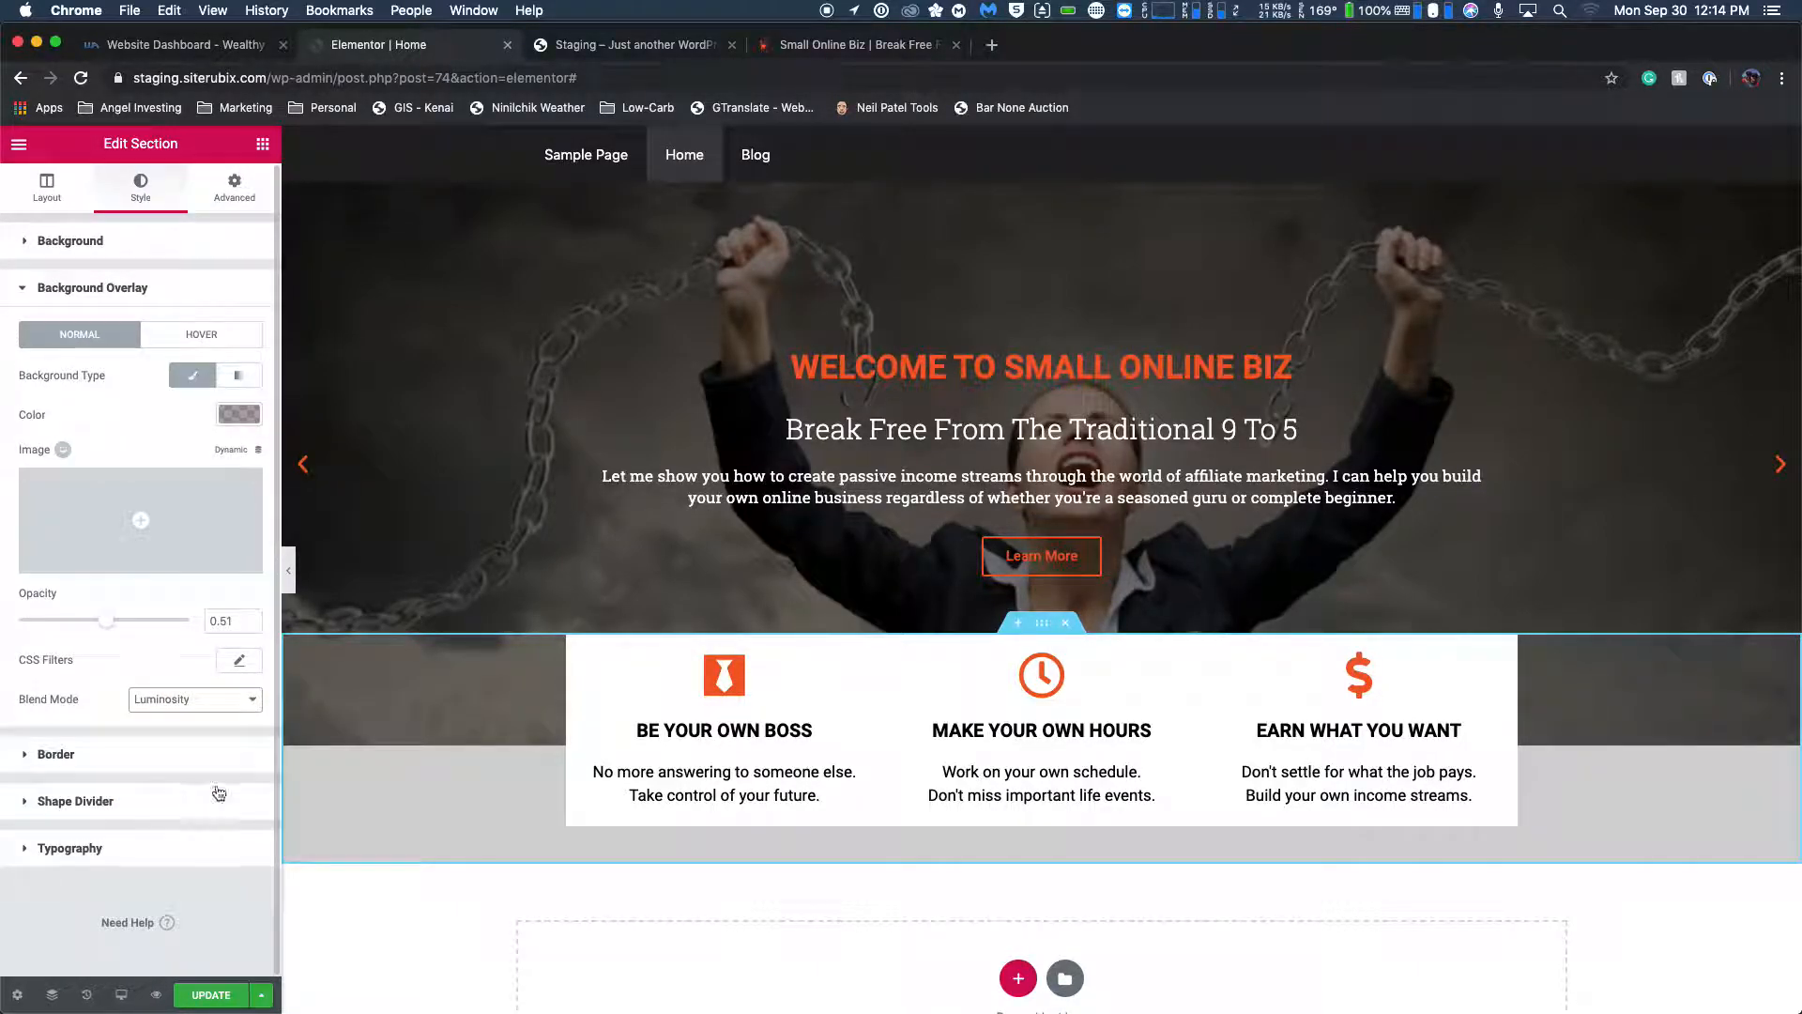
{"action": "left_click", "coordinate": [433, 454]}
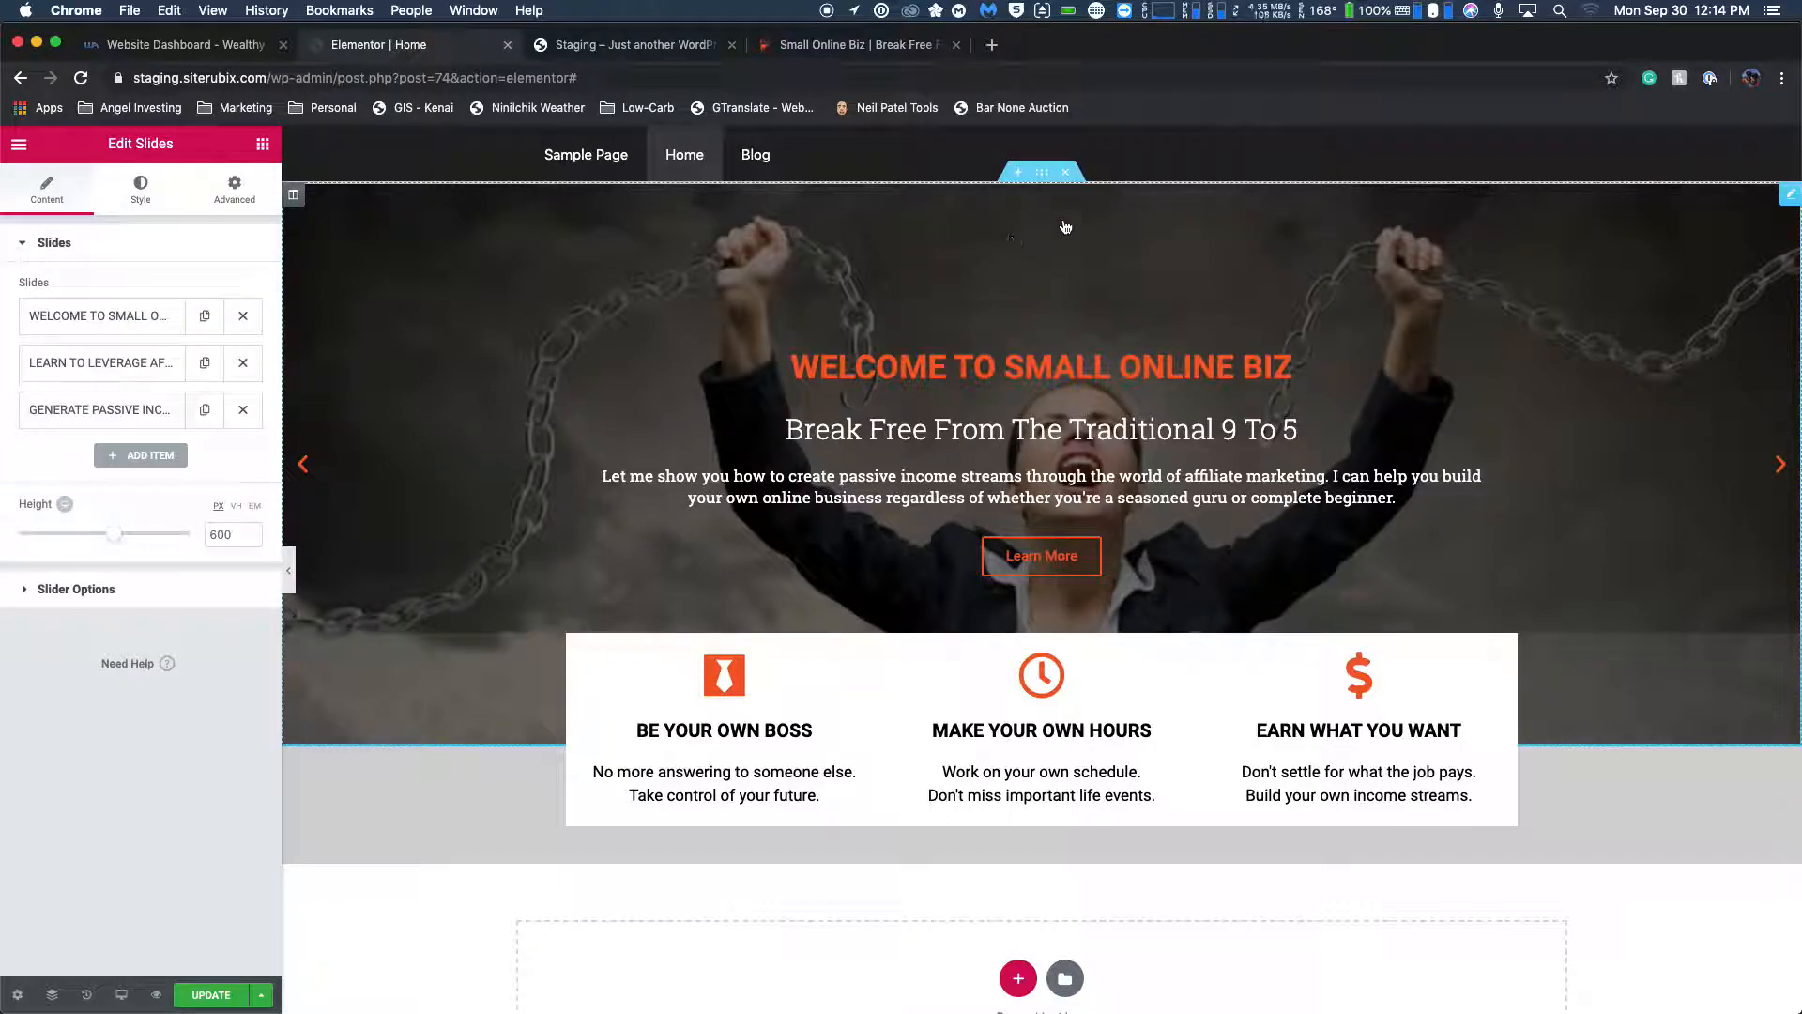
Examine the slider section's margin settings and the feature box section's overlay settings, comparing how the two sections overlap.
{"action": "left_click", "coordinate": [1042, 171]}
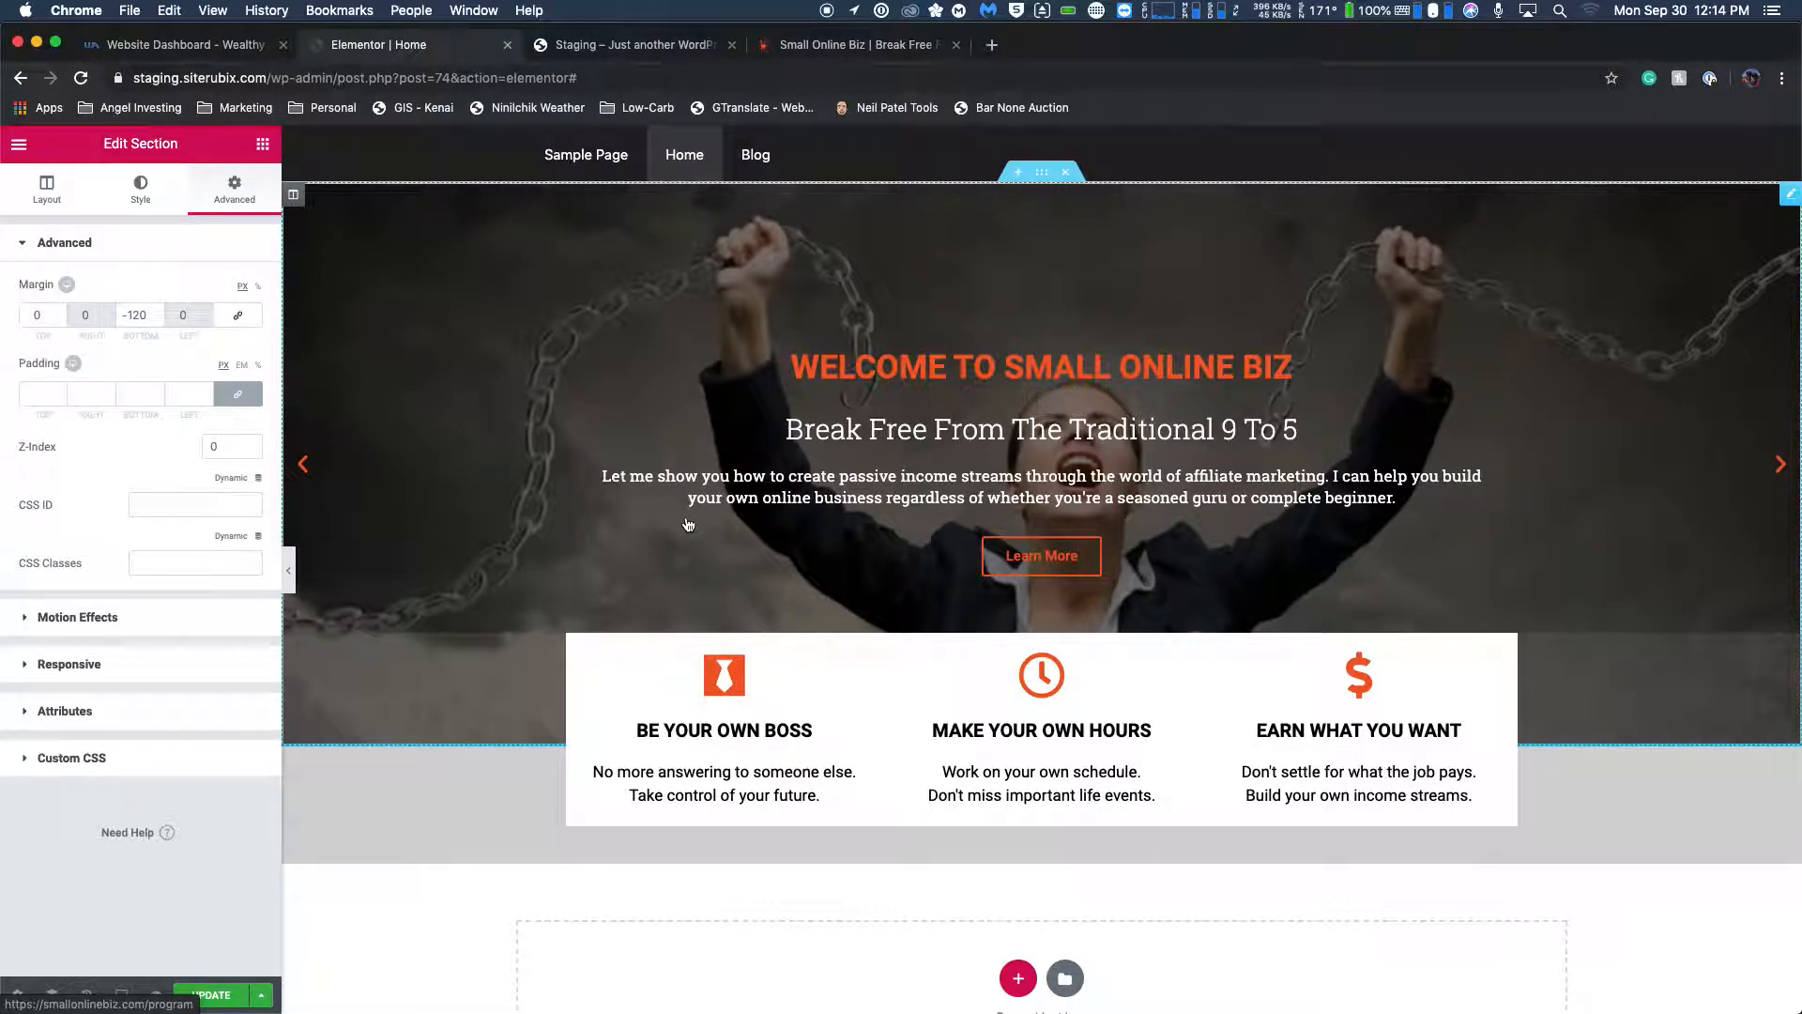
{"action": "scroll", "coordinate": [543, 229], "scroll_direction": "down", "scroll_amount": 2}
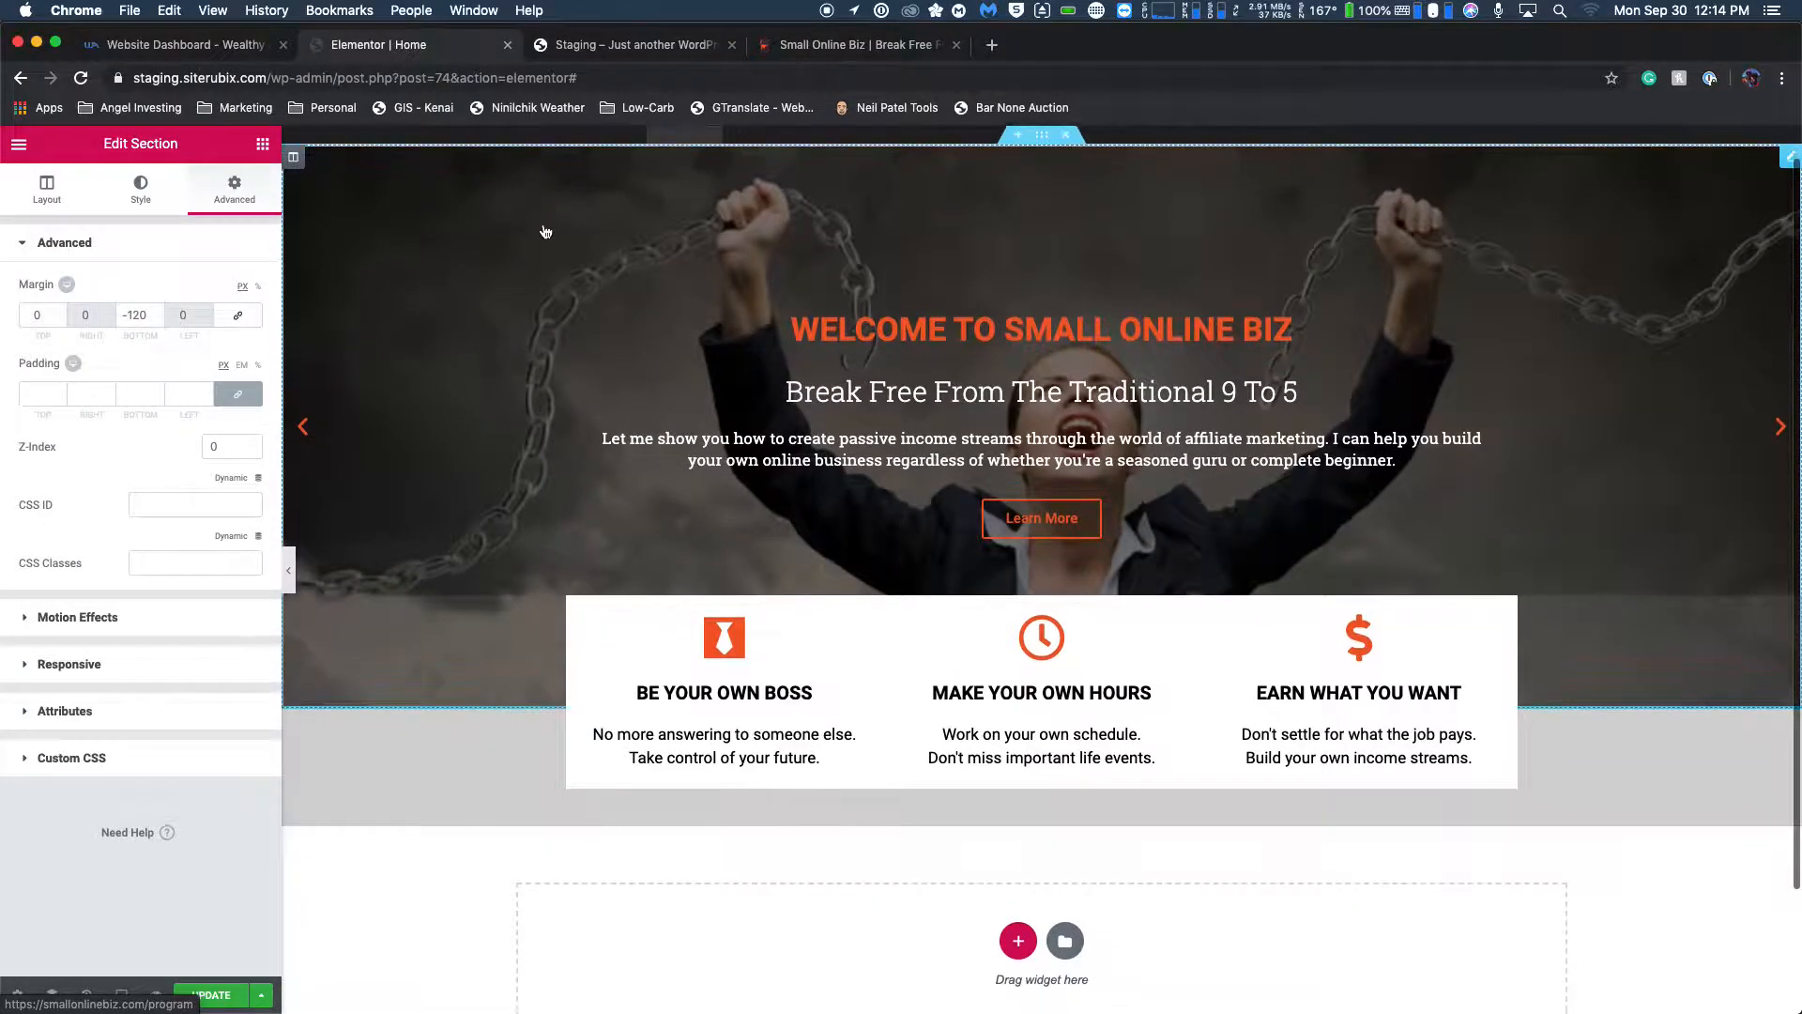
{"action": "scroll", "coordinate": [567, 228], "scroll_direction": "up", "scroll_amount": 2}
{"action": "scroll", "coordinate": [569, 229], "scroll_direction": "down", "scroll_amount": 1}
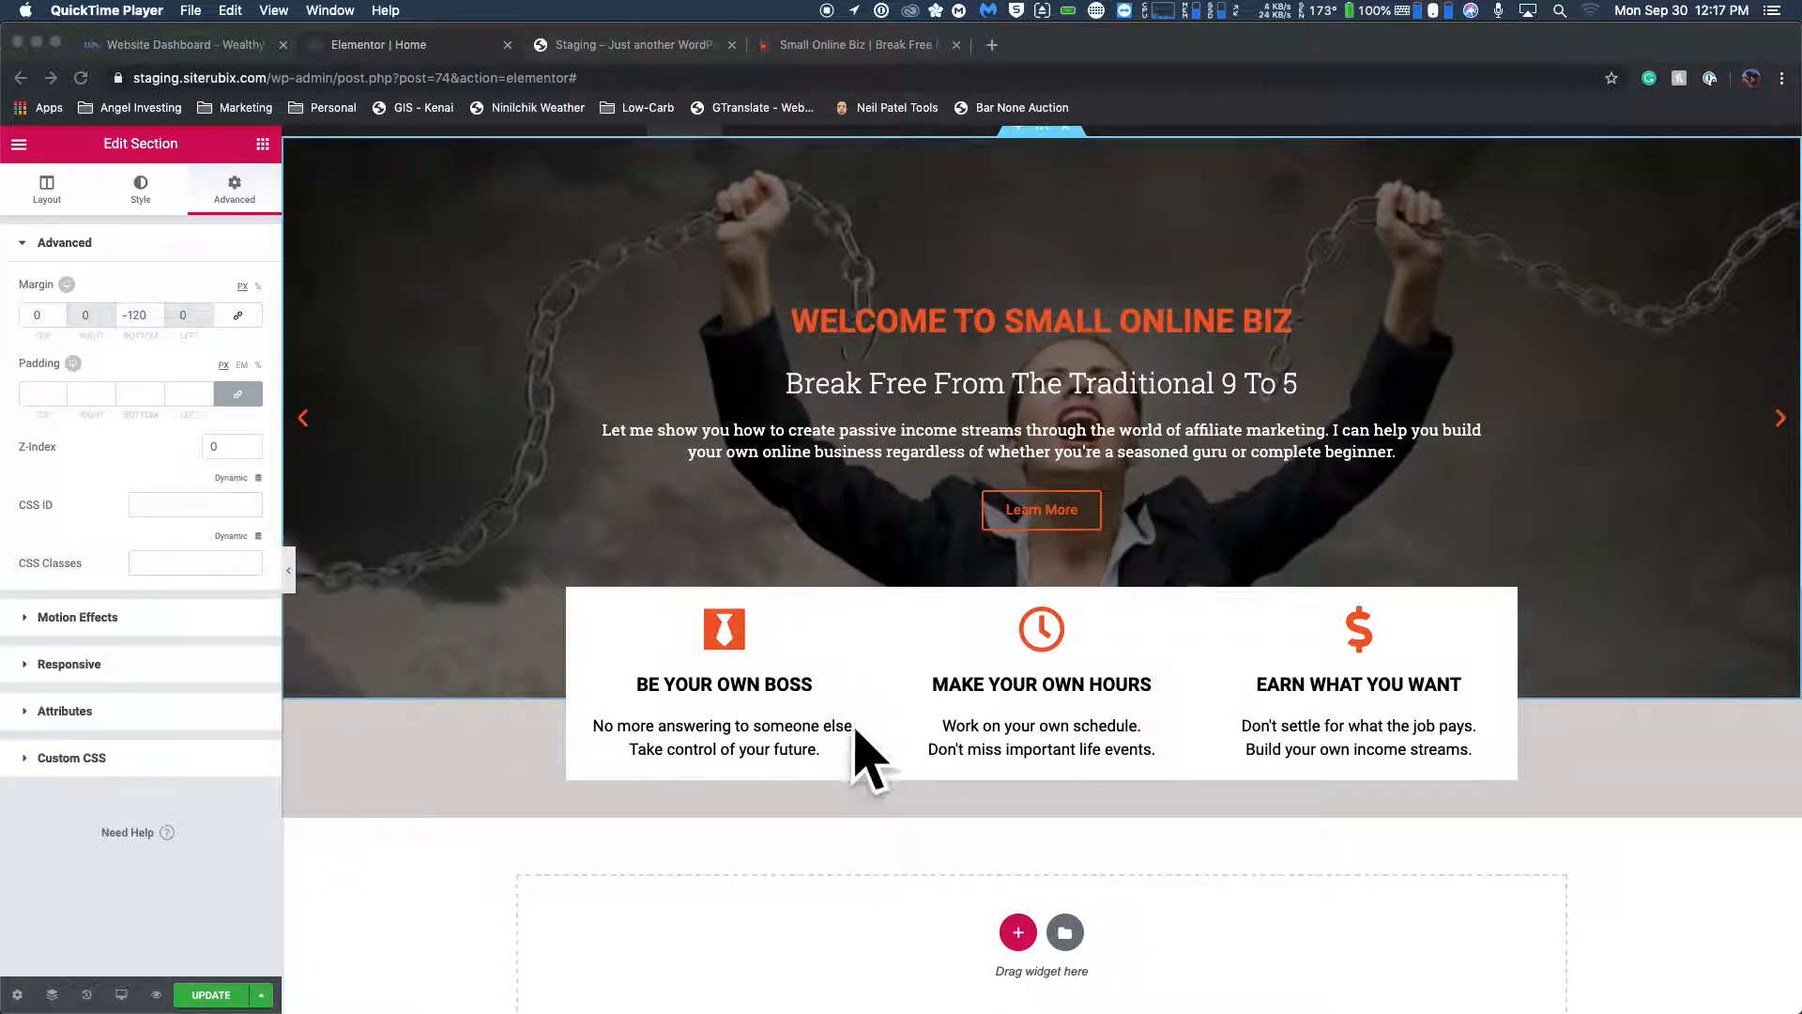
{"action": "scroll", "coordinate": [836, 460], "scroll_direction": "up", "scroll_amount": 1}
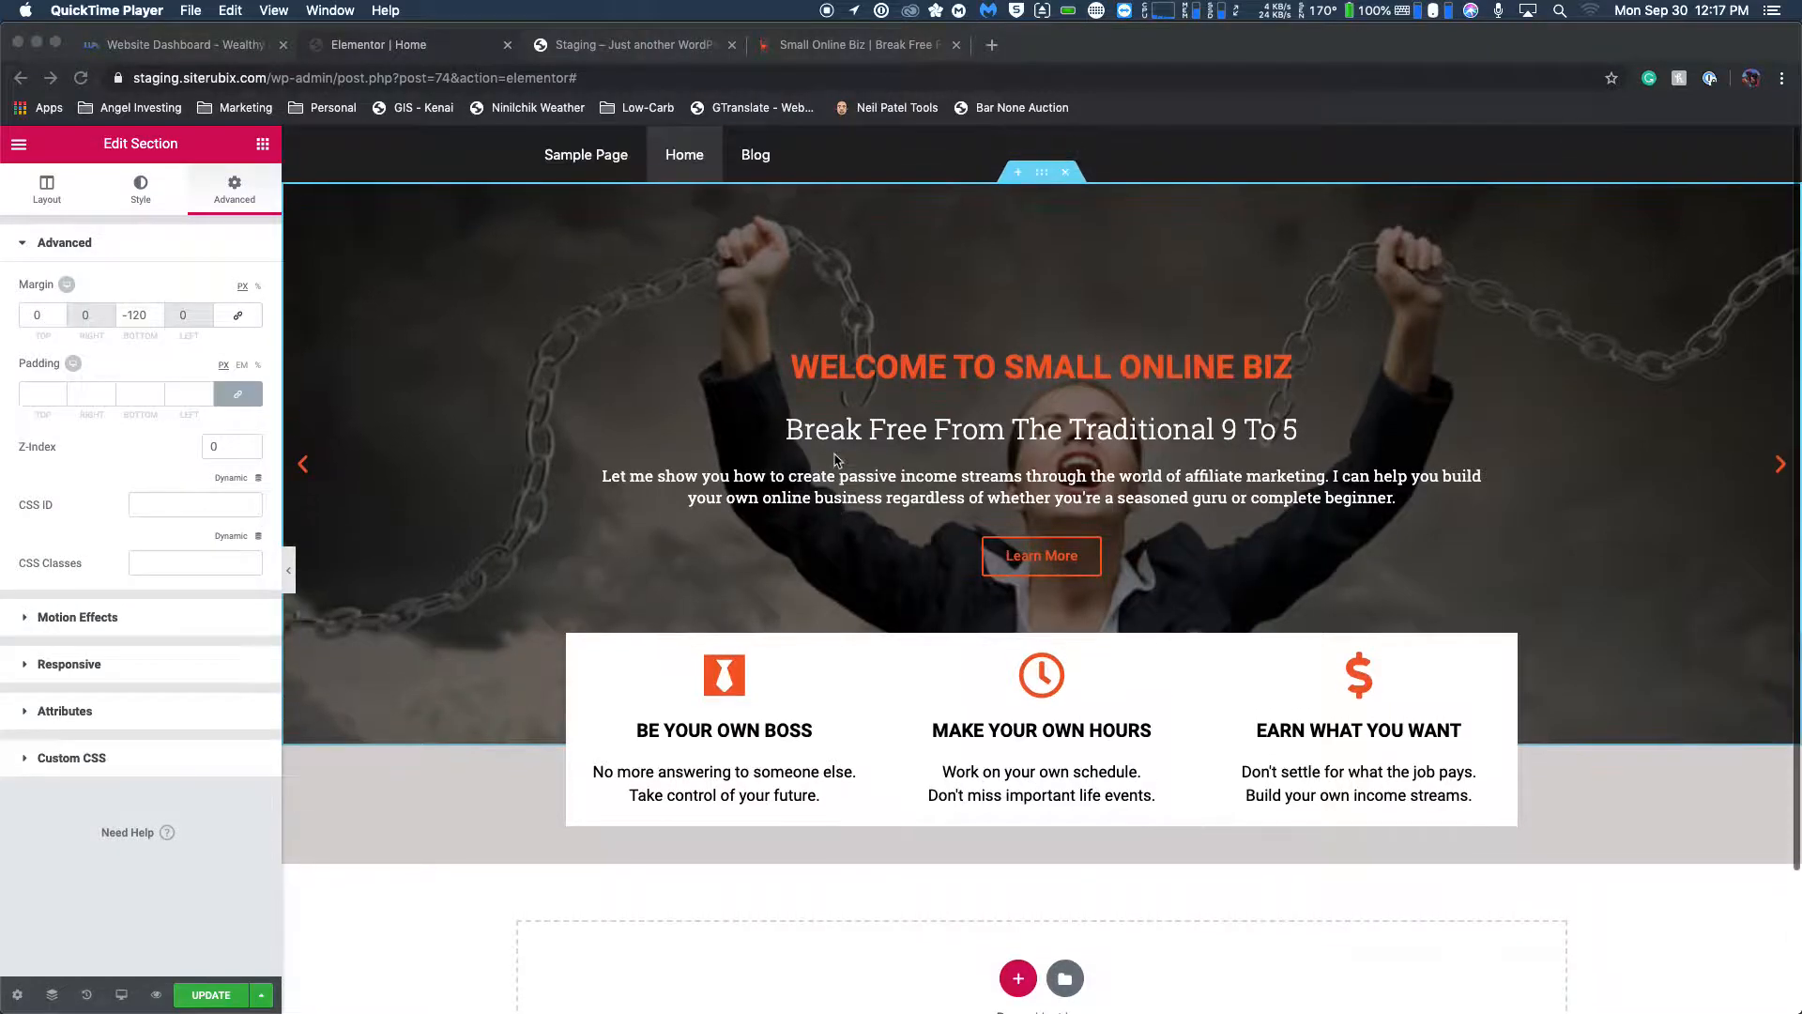
{"action": "left_click", "coordinate": [807, 692]}
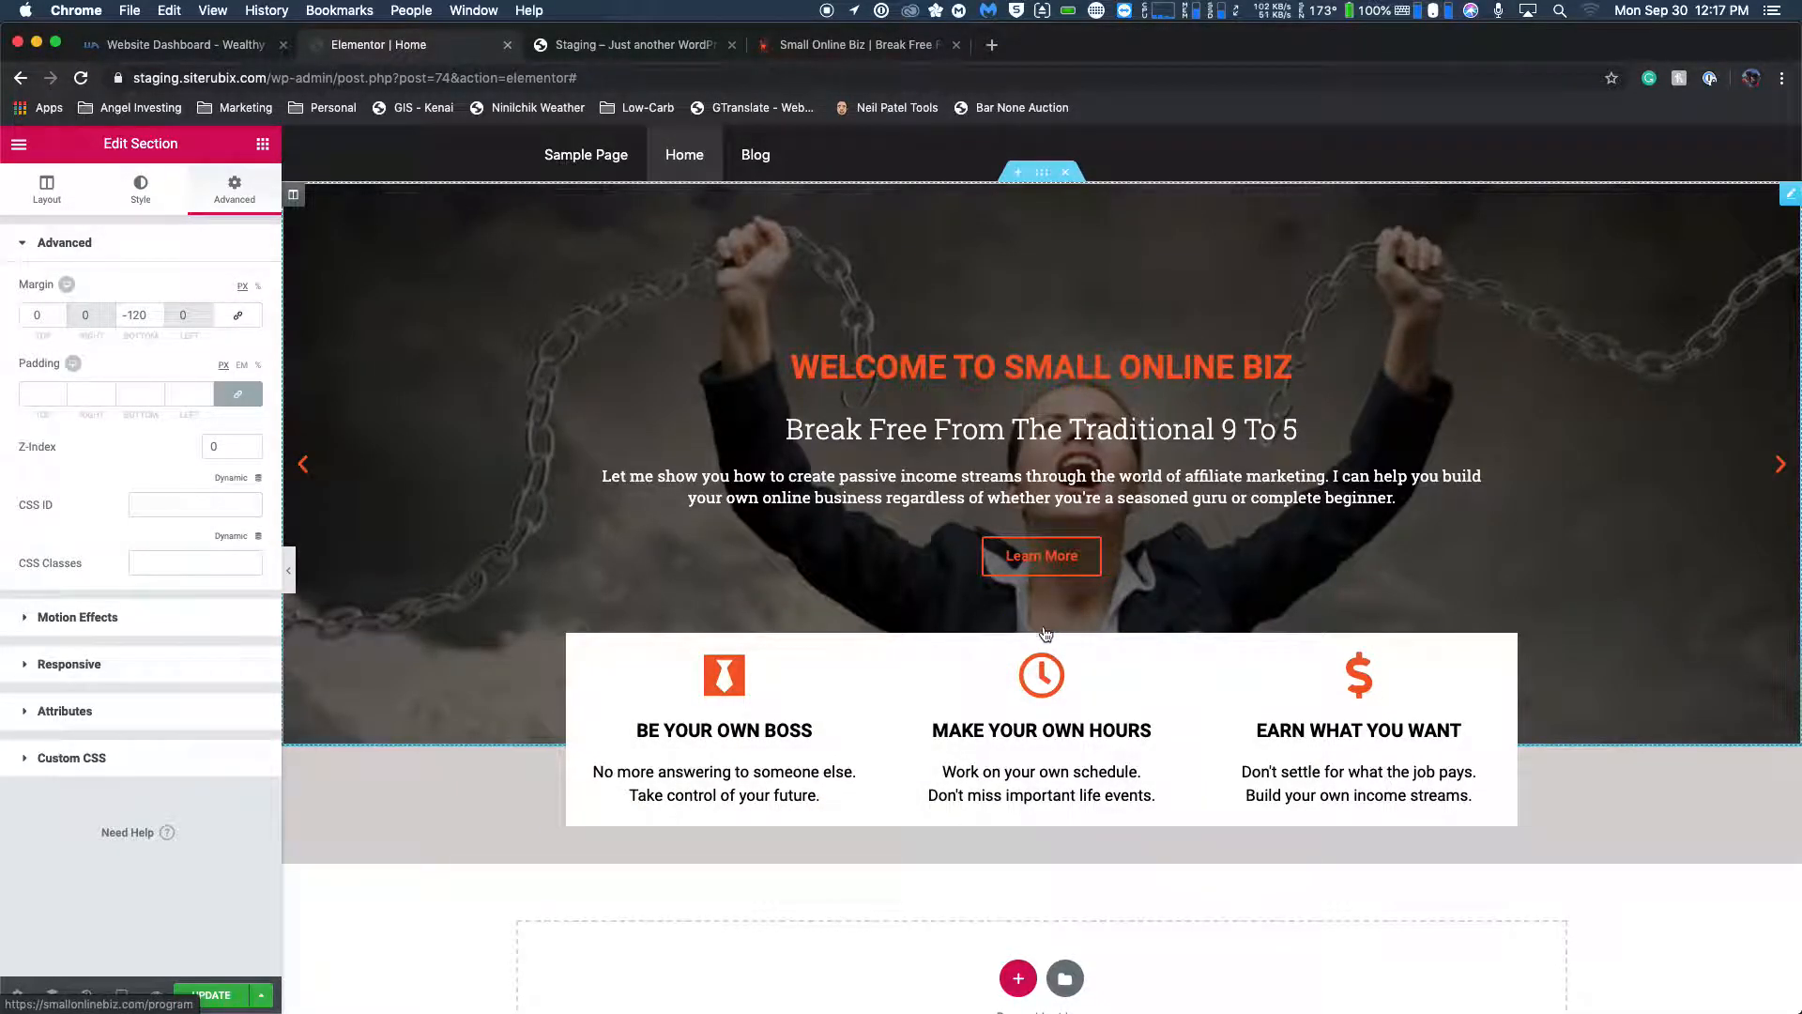
{"action": "mouse_move", "coordinate": [1049, 637]}
{"action": "left_click", "coordinate": [355, 706]}
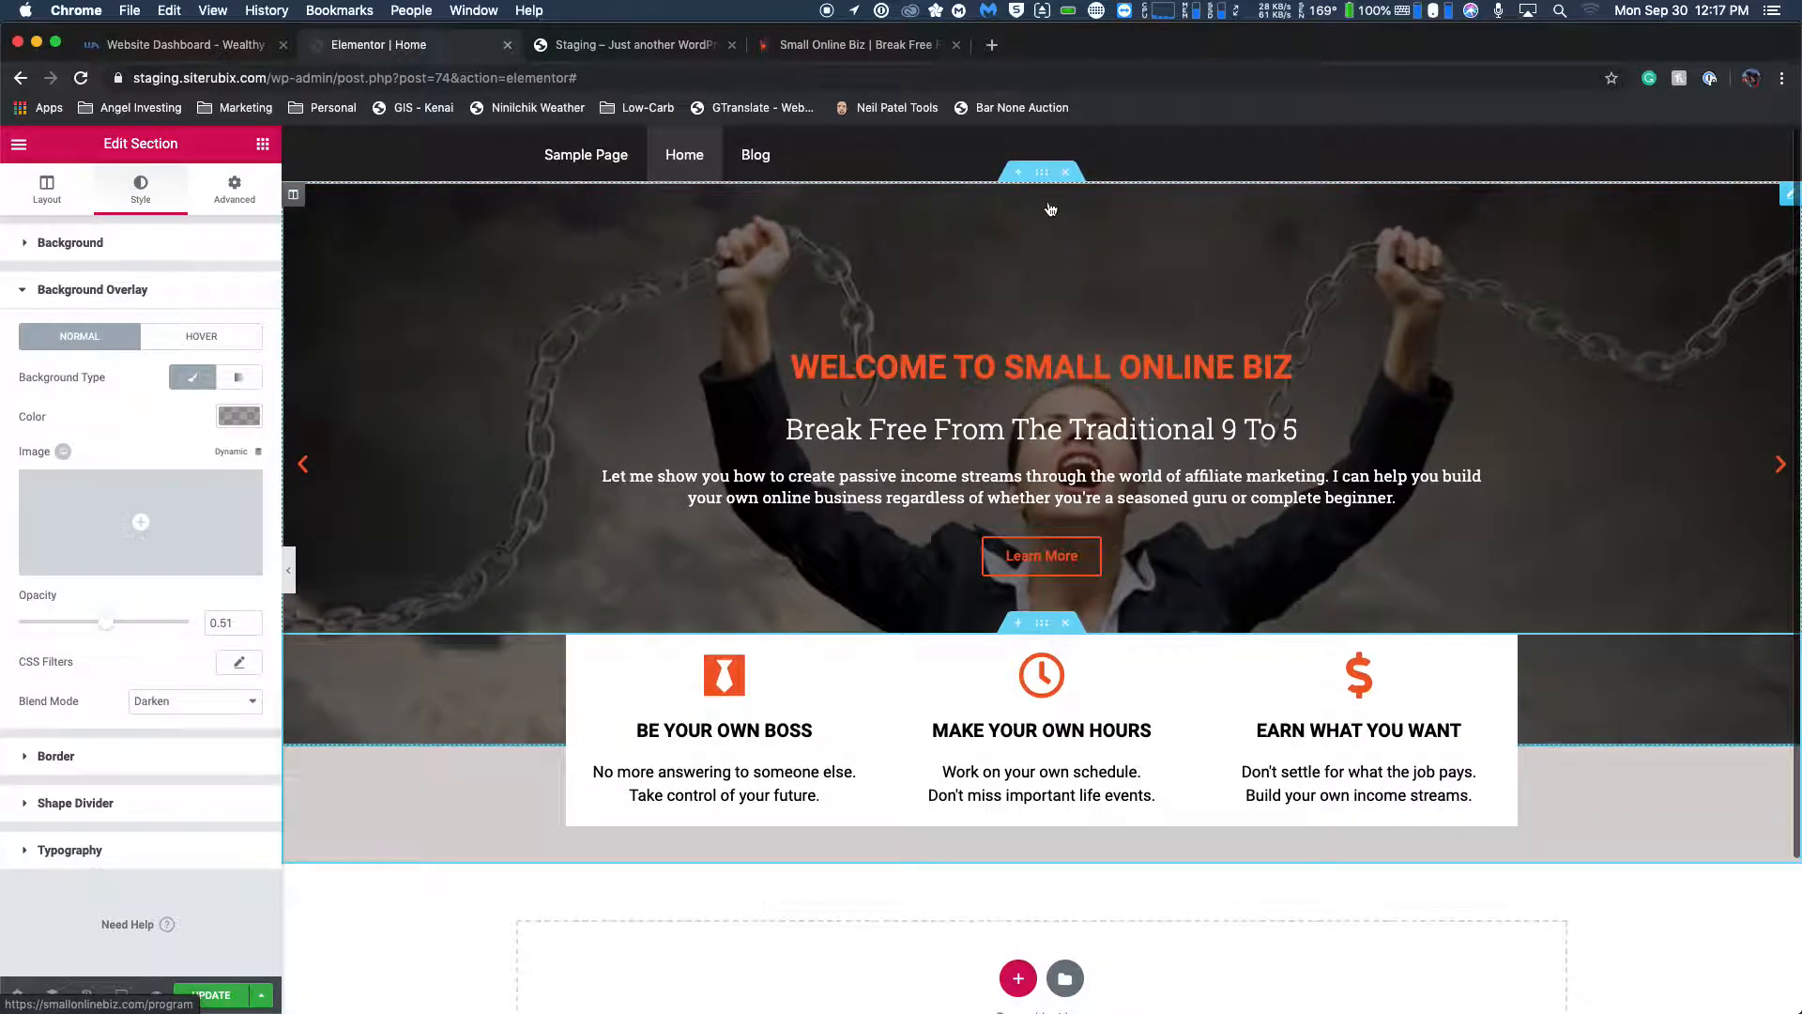
{"action": "left_click", "coordinate": [1042, 176]}
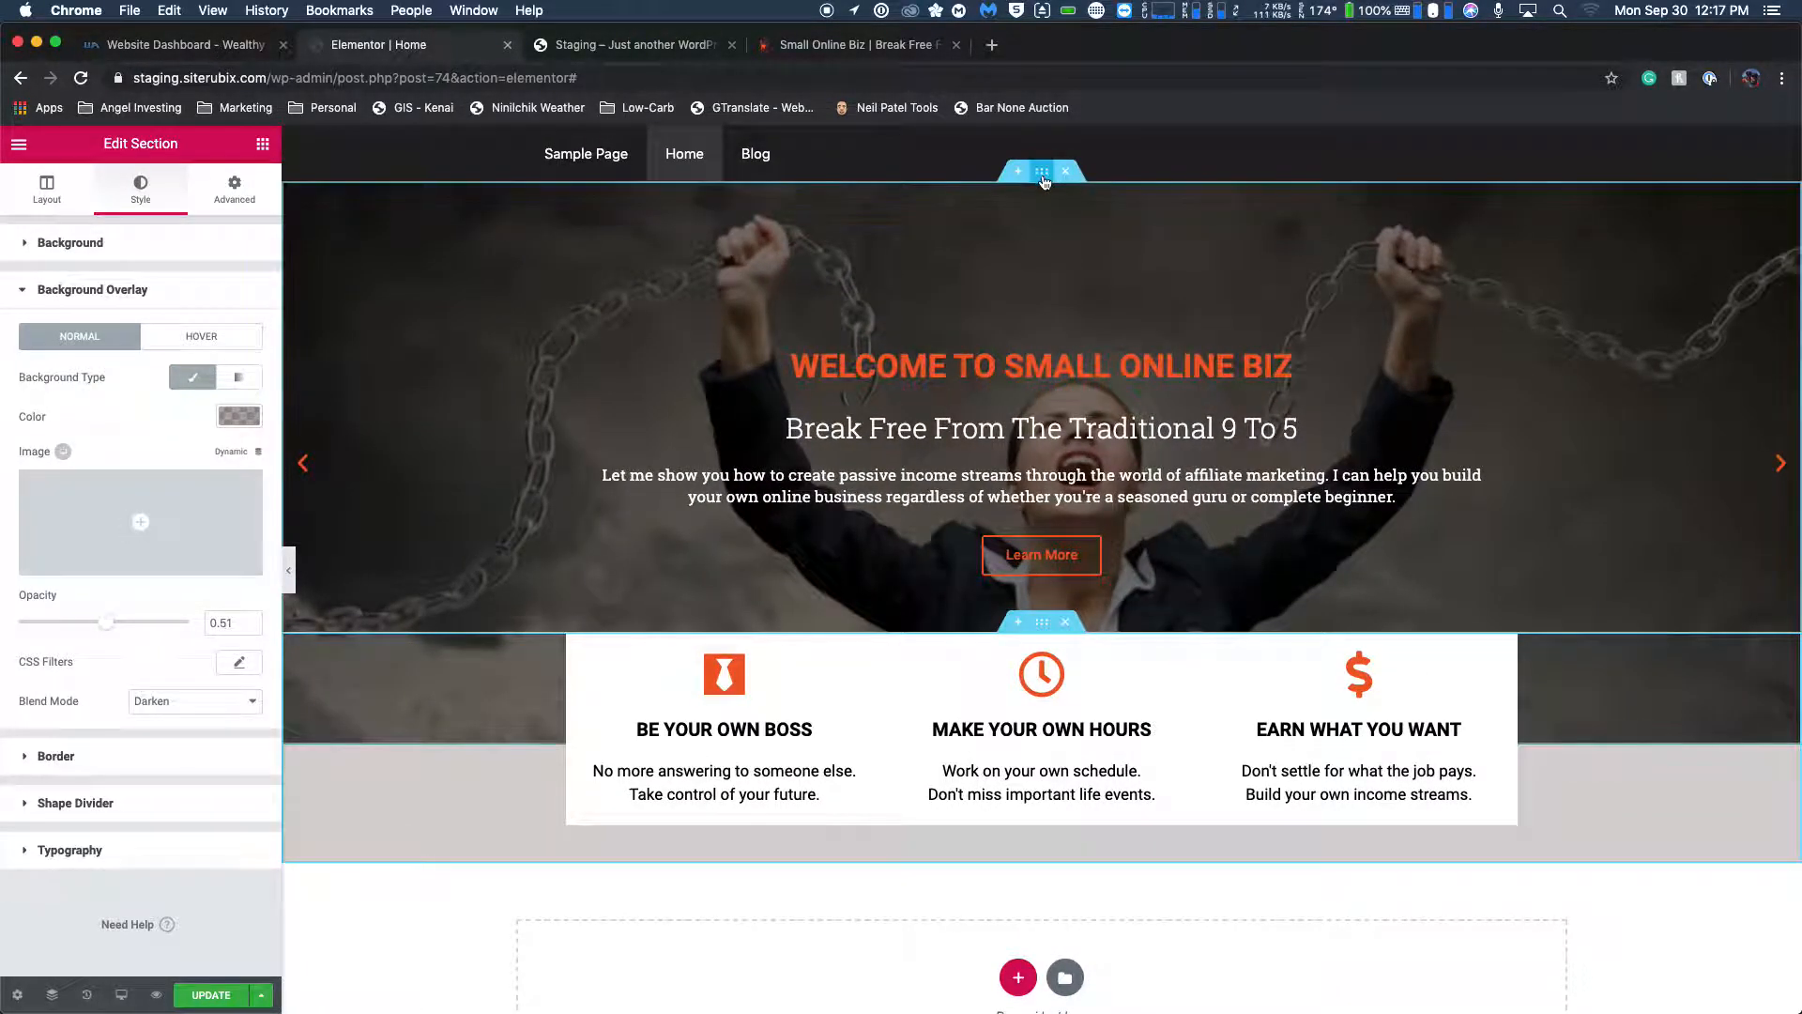
{"action": "left_click", "coordinate": [1044, 180]}
{"action": "scroll", "coordinate": [1045, 181], "scroll_direction": "down", "scroll_amount": 1}
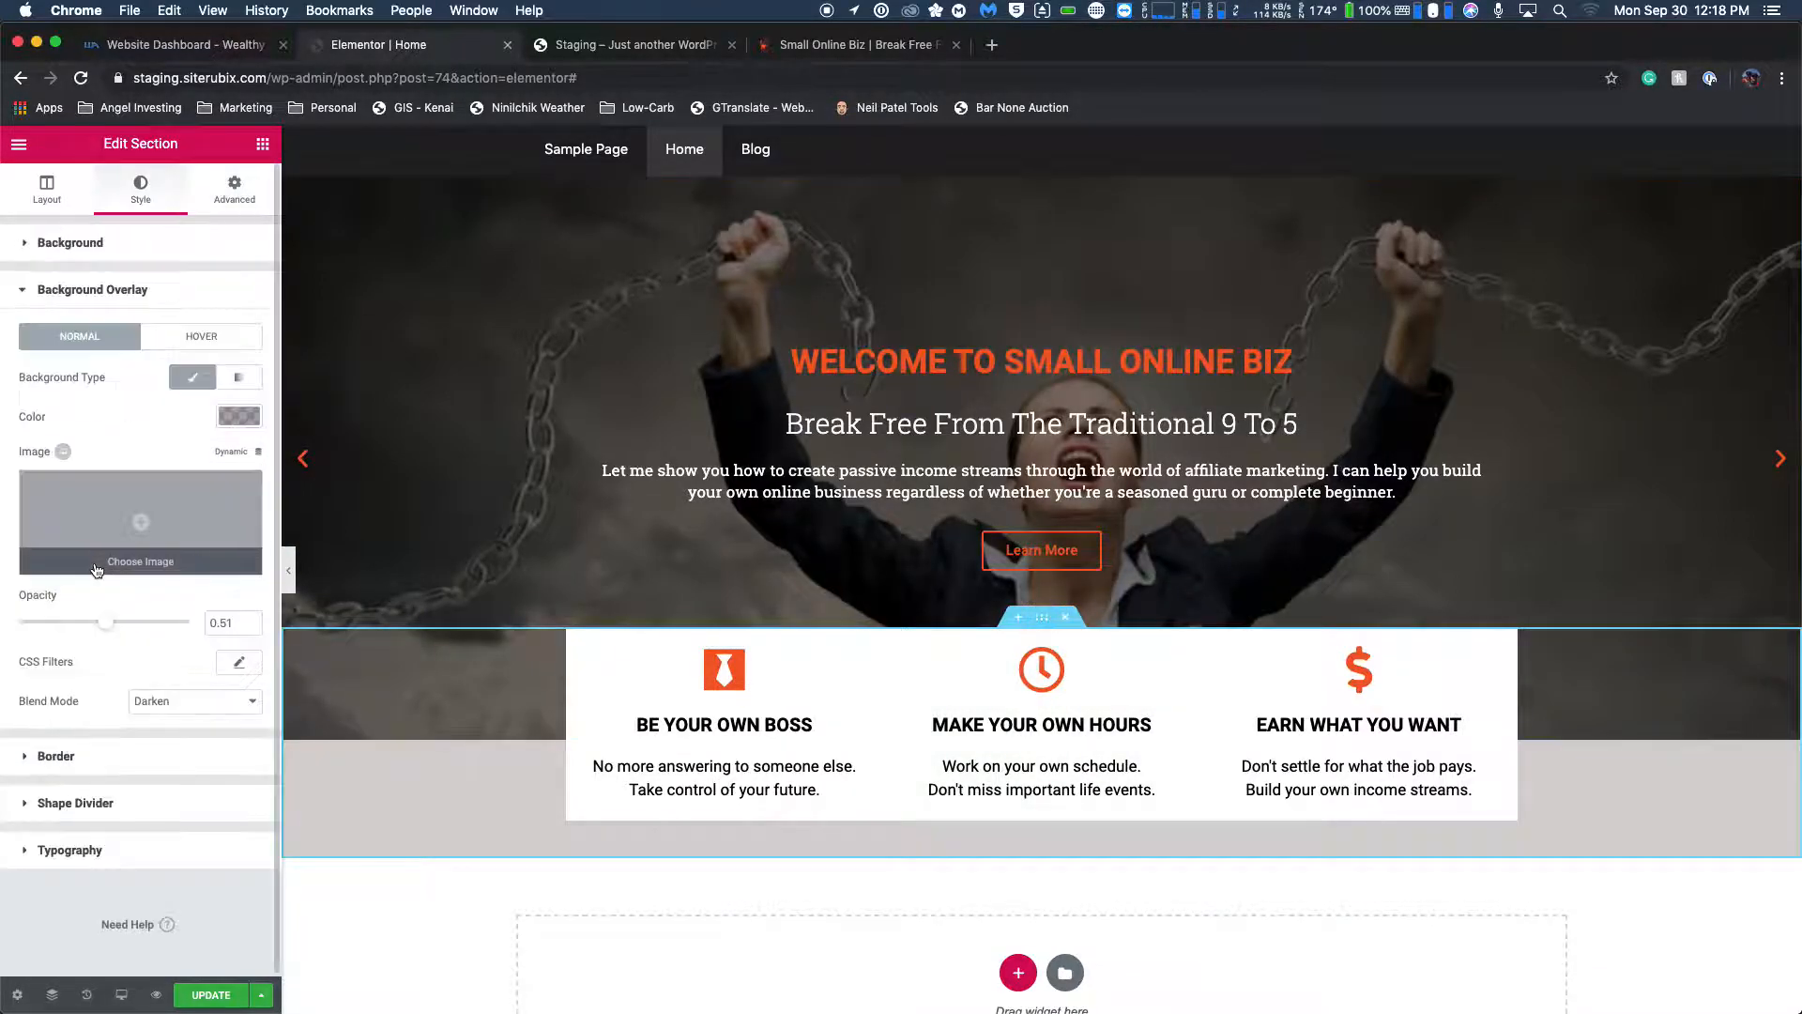
Switch the feature box section's overlay blend mode to Normal and examine the overlap with the slider.
{"action": "left_click", "coordinate": [199, 702]}
{"action": "left_click", "coordinate": [199, 647]}
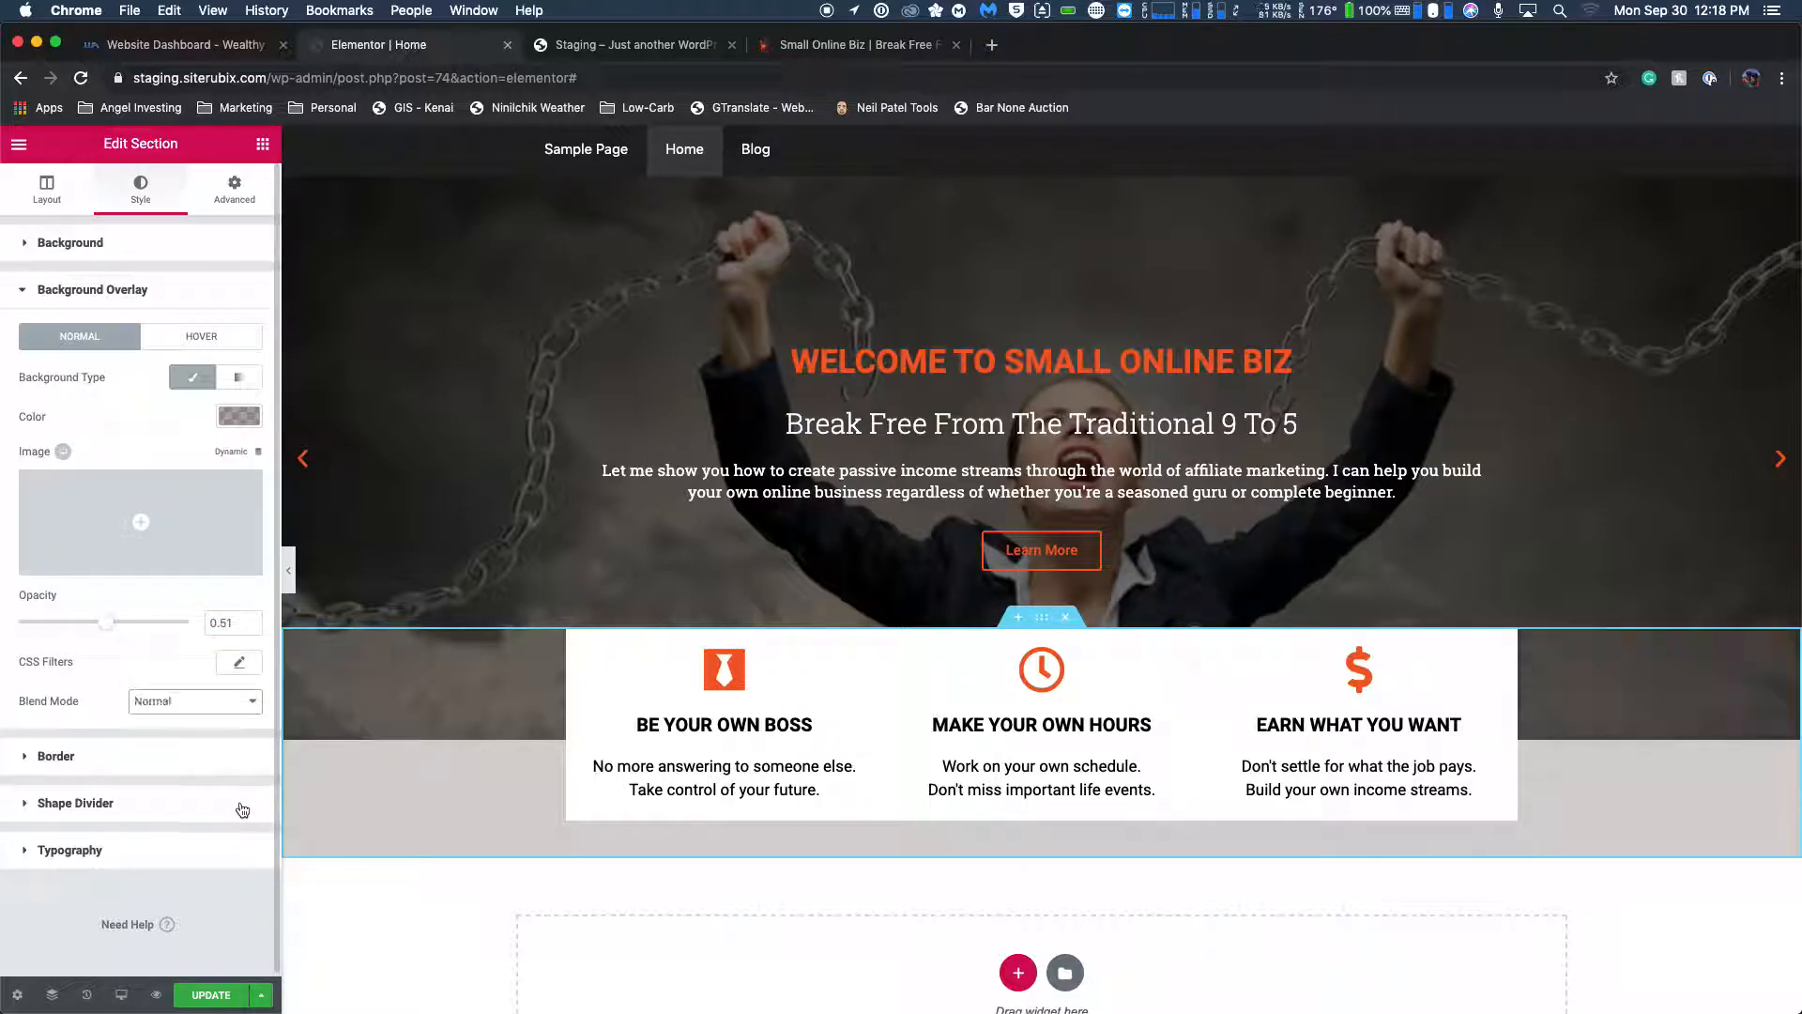
{"action": "scroll", "coordinate": [886, 271], "scroll_direction": "down", "scroll_amount": 3}
{"action": "scroll", "coordinate": [886, 270], "scroll_direction": "up", "scroll_amount": 3}
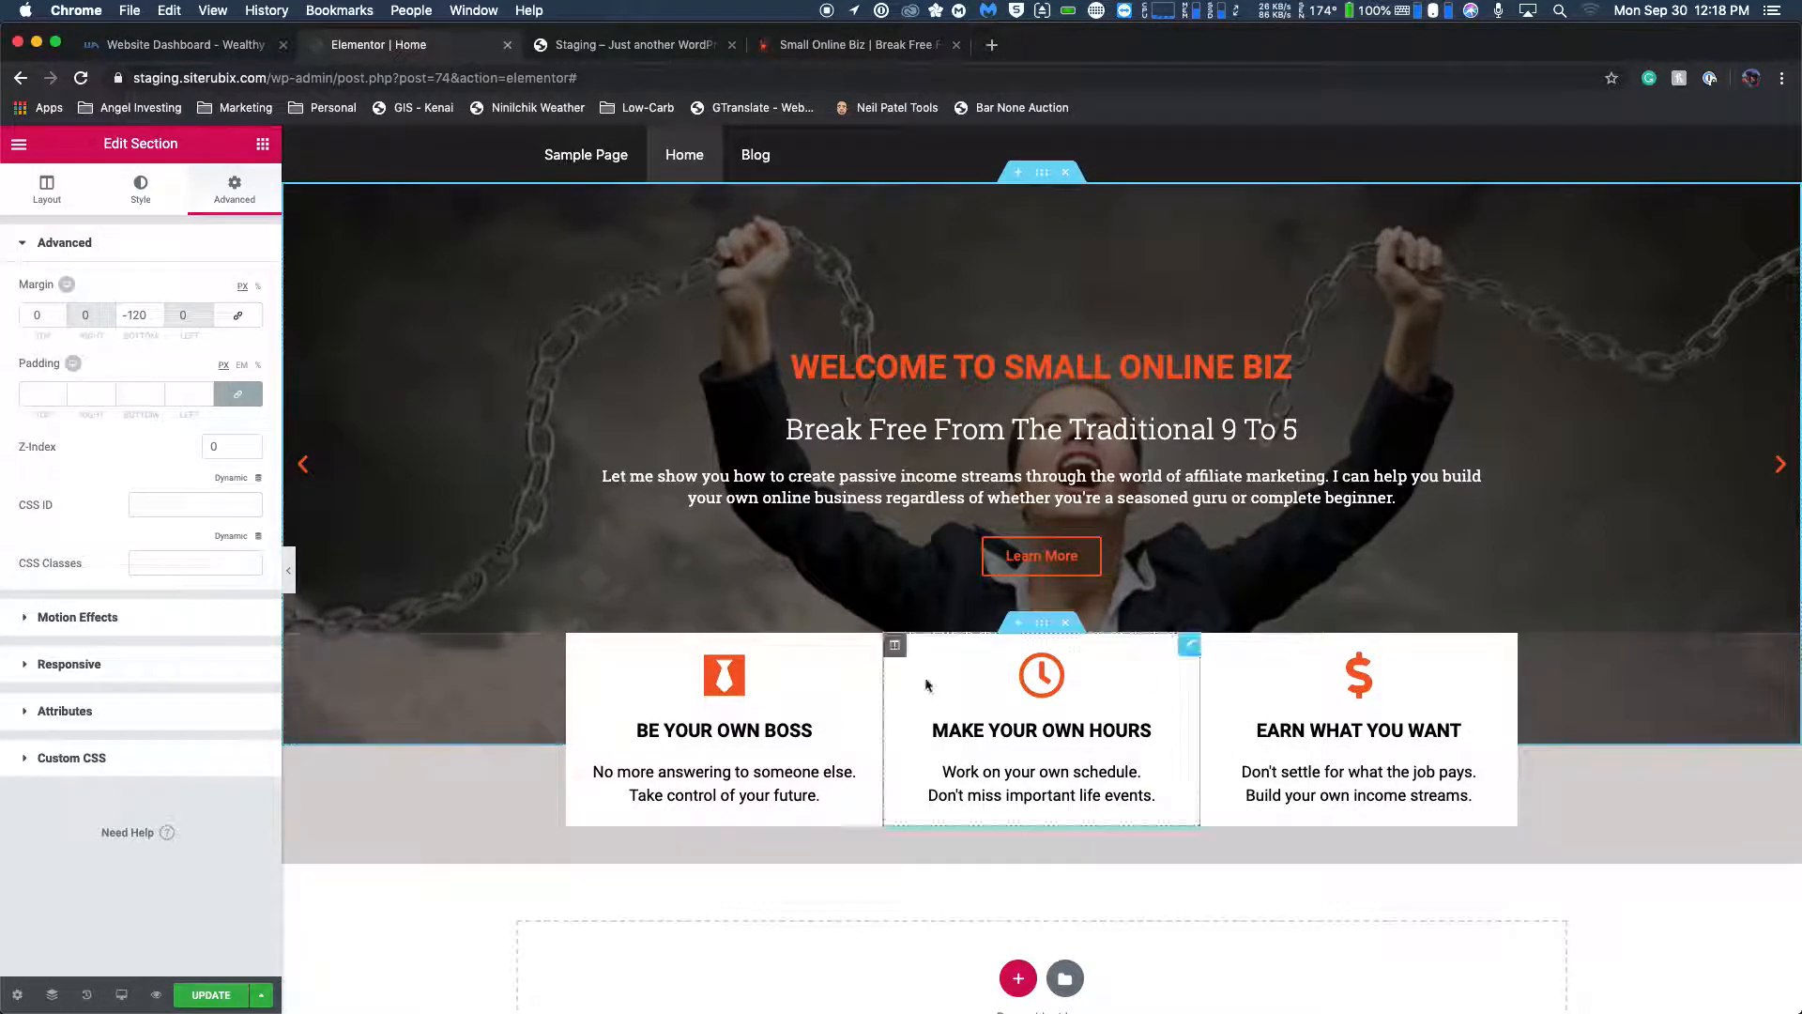
Set the feature box section's background overlay blend mode to Darken.
{"action": "left_click", "coordinate": [1042, 624]}
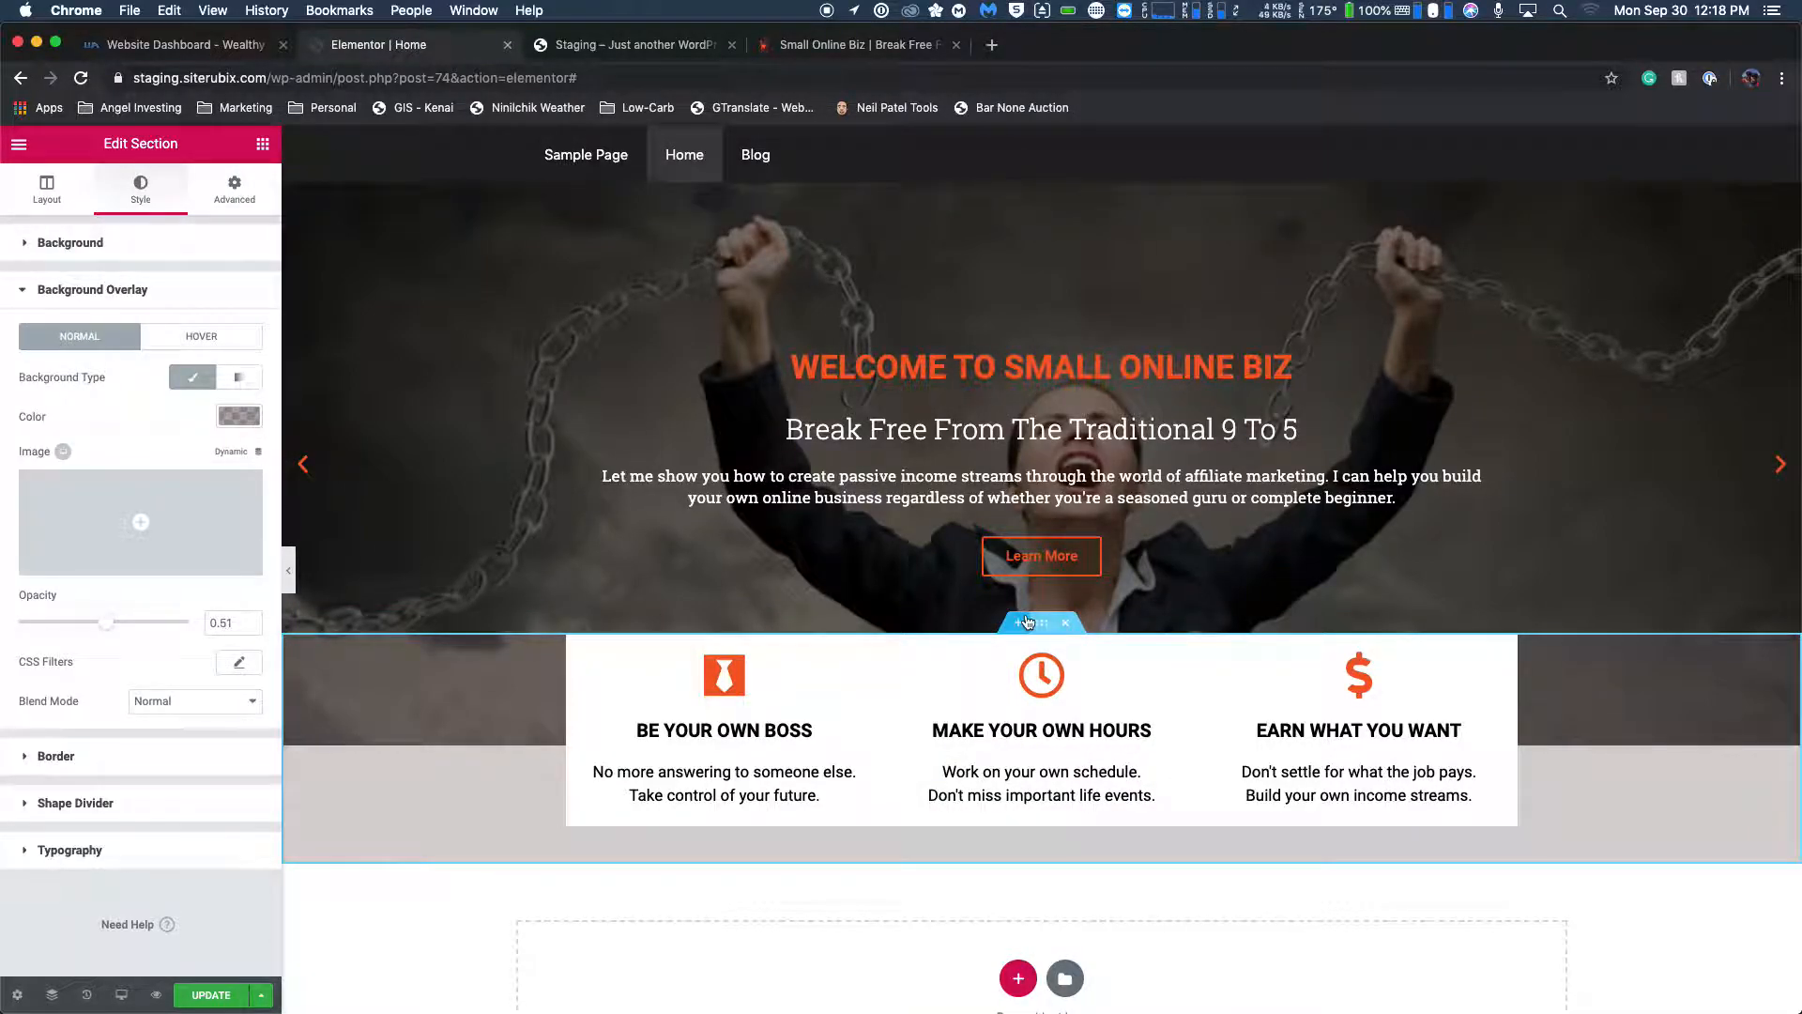
{"action": "left_click", "coordinate": [148, 702]}
{"action": "left_click", "coordinate": [164, 765]}
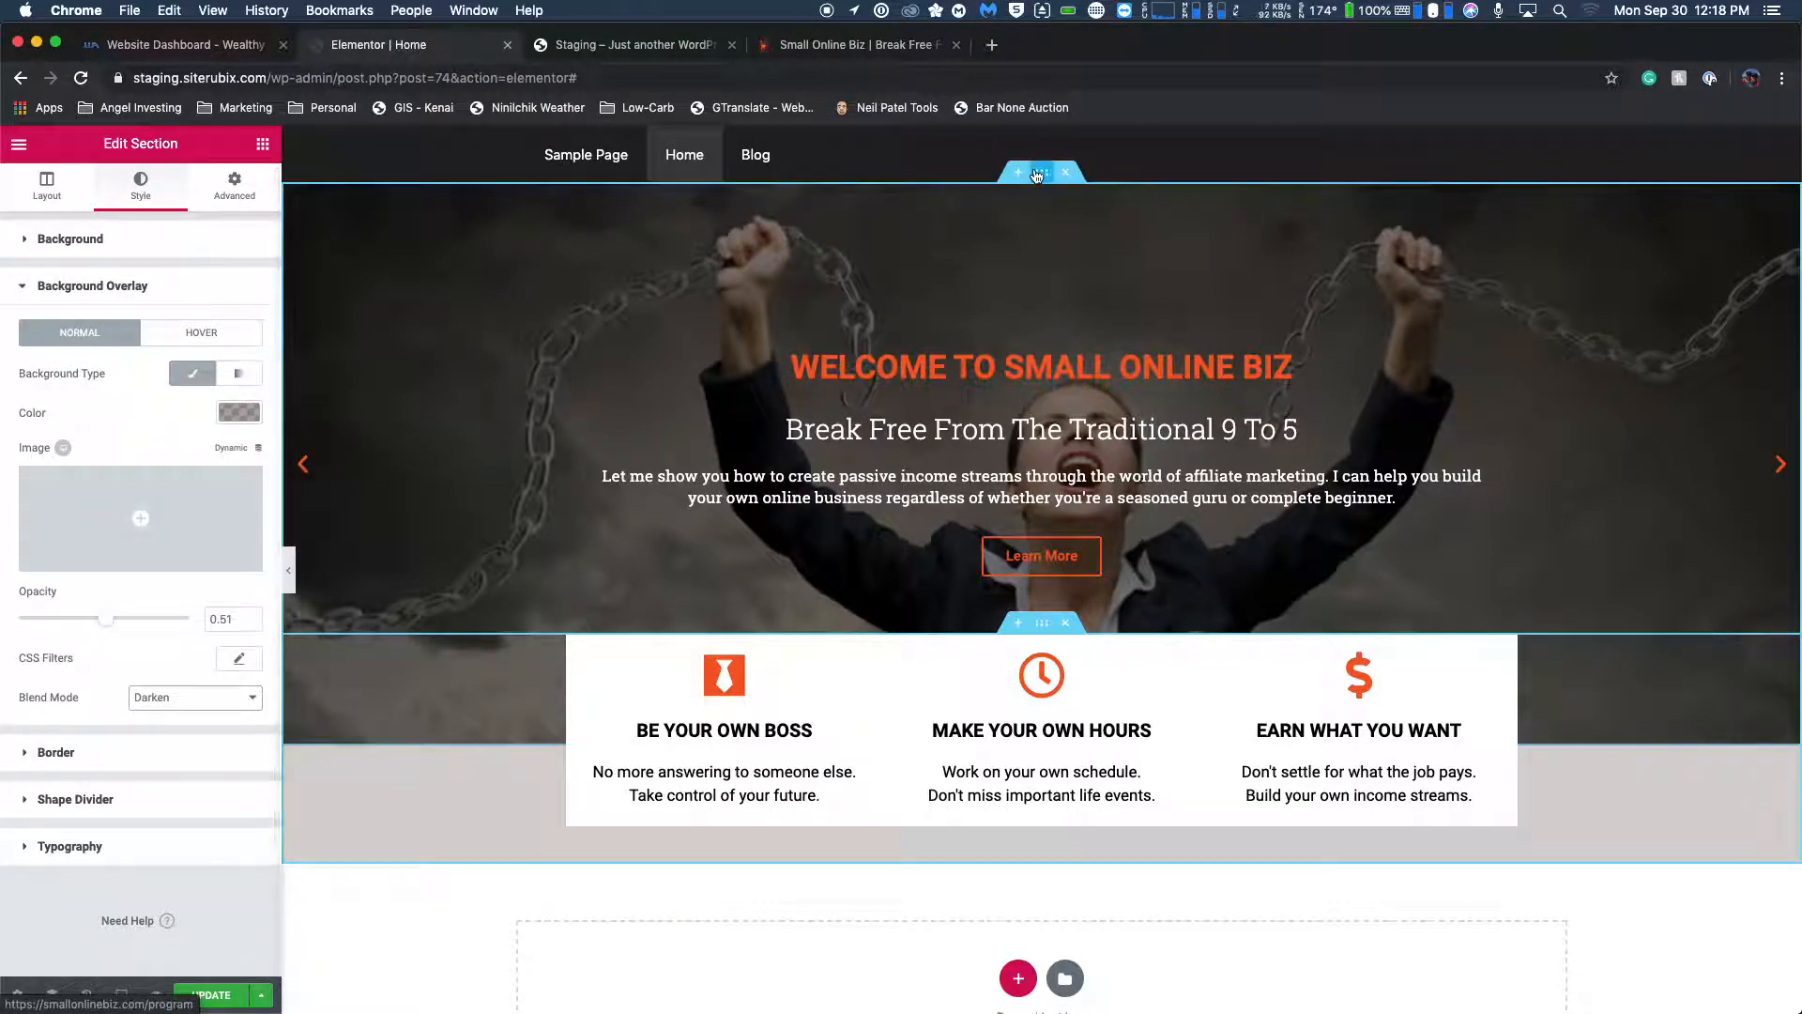
Save the Home page update in Elementor, checking the slider section, and reload the staging site to preview it.
{"action": "left_click", "coordinate": [1036, 176]}
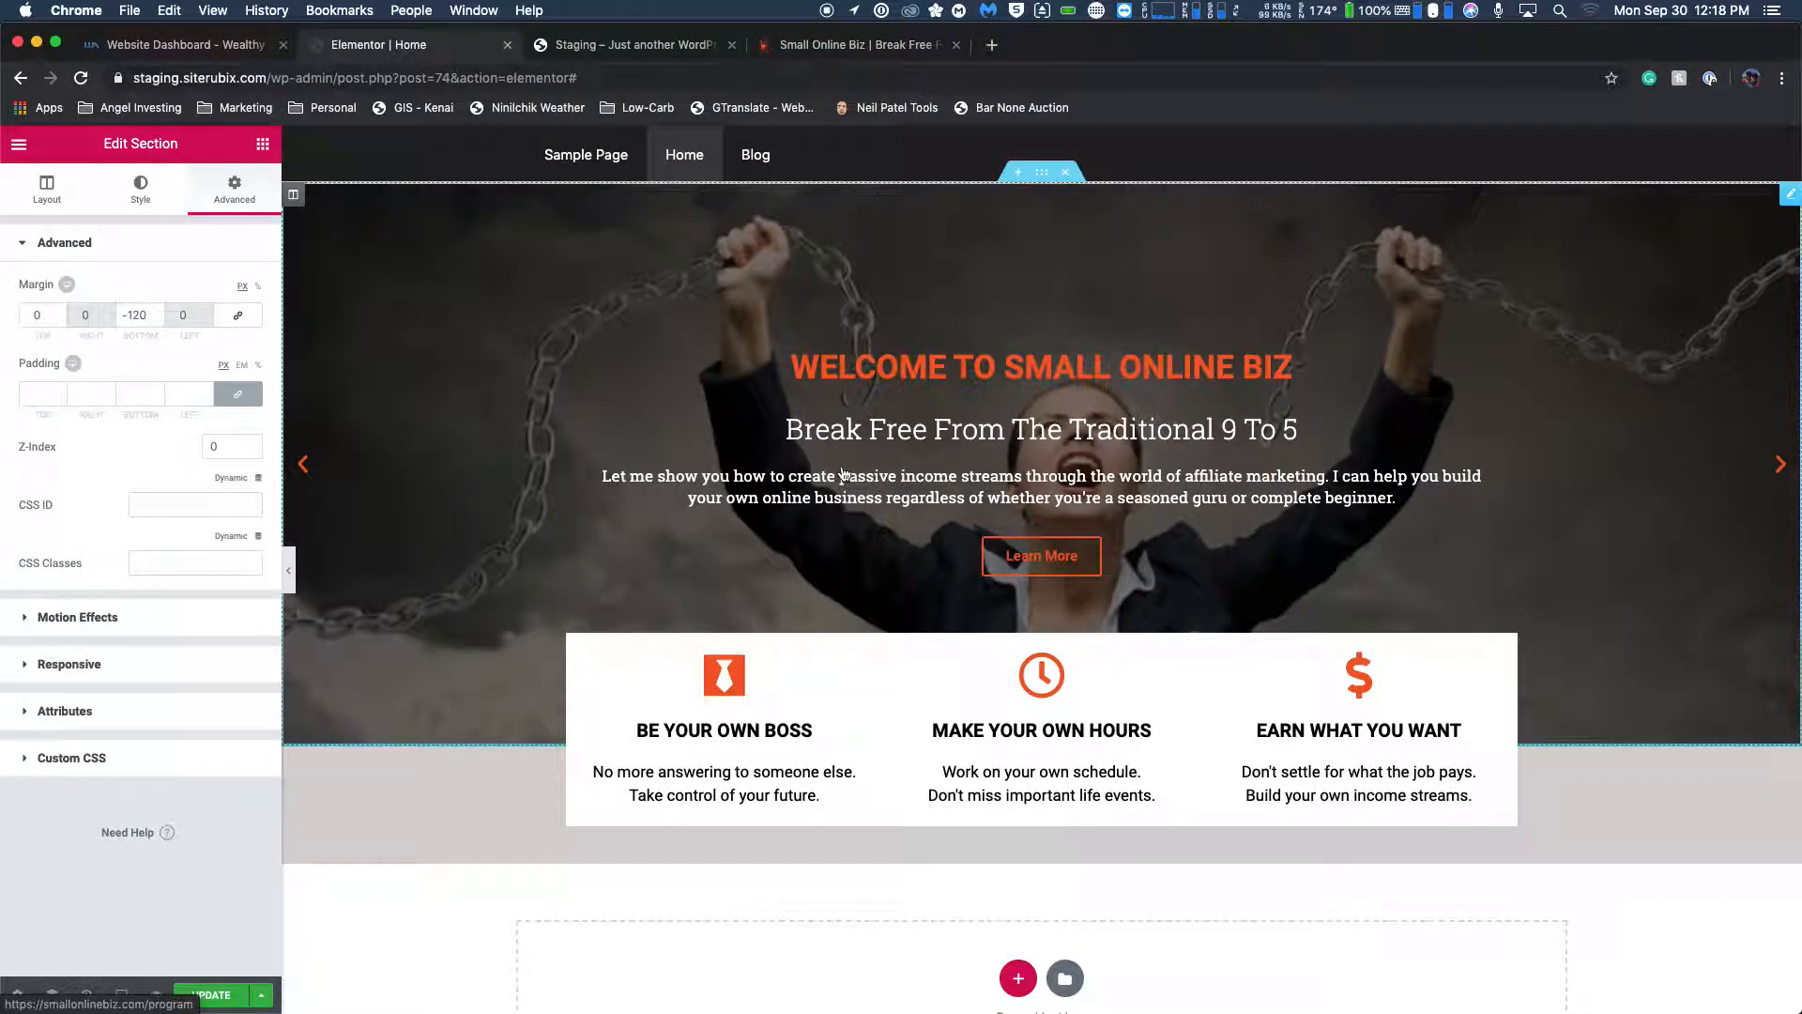
{"action": "scroll", "coordinate": [907, 513], "scroll_direction": "down", "scroll_amount": 1}
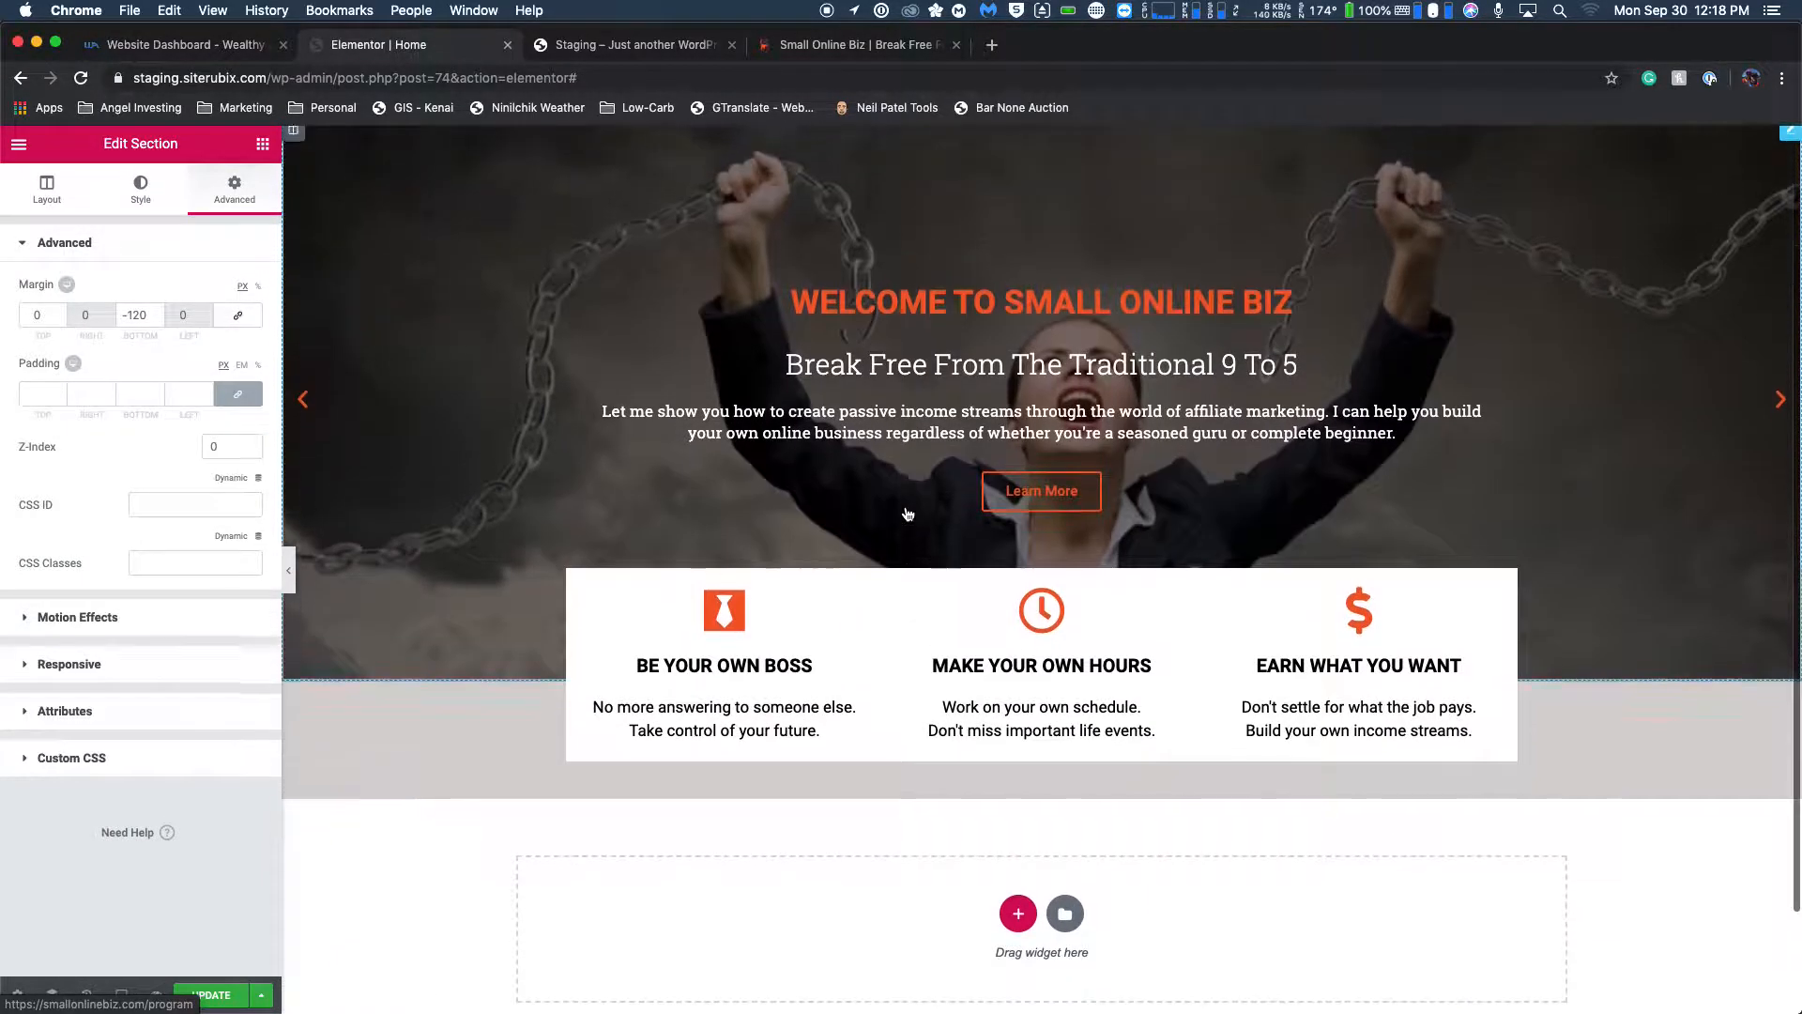
{"action": "left_click", "coordinate": [212, 994]}
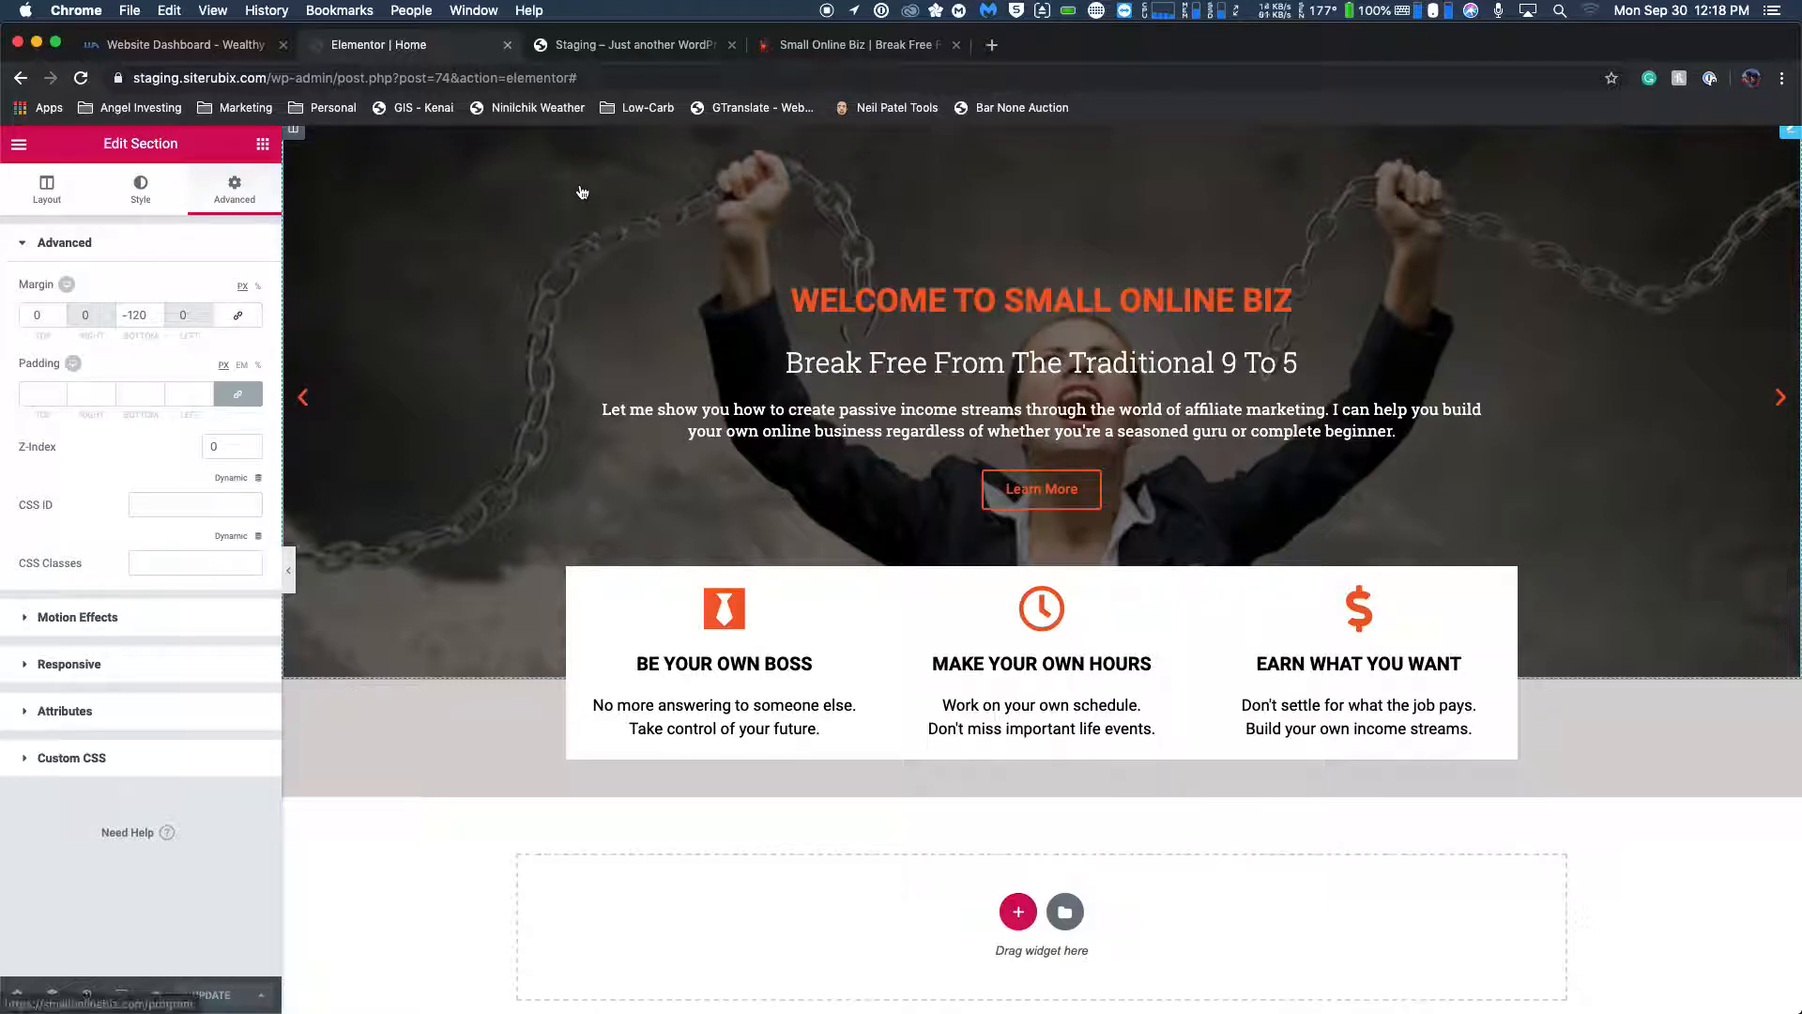
{"action": "left_click", "coordinate": [624, 45]}
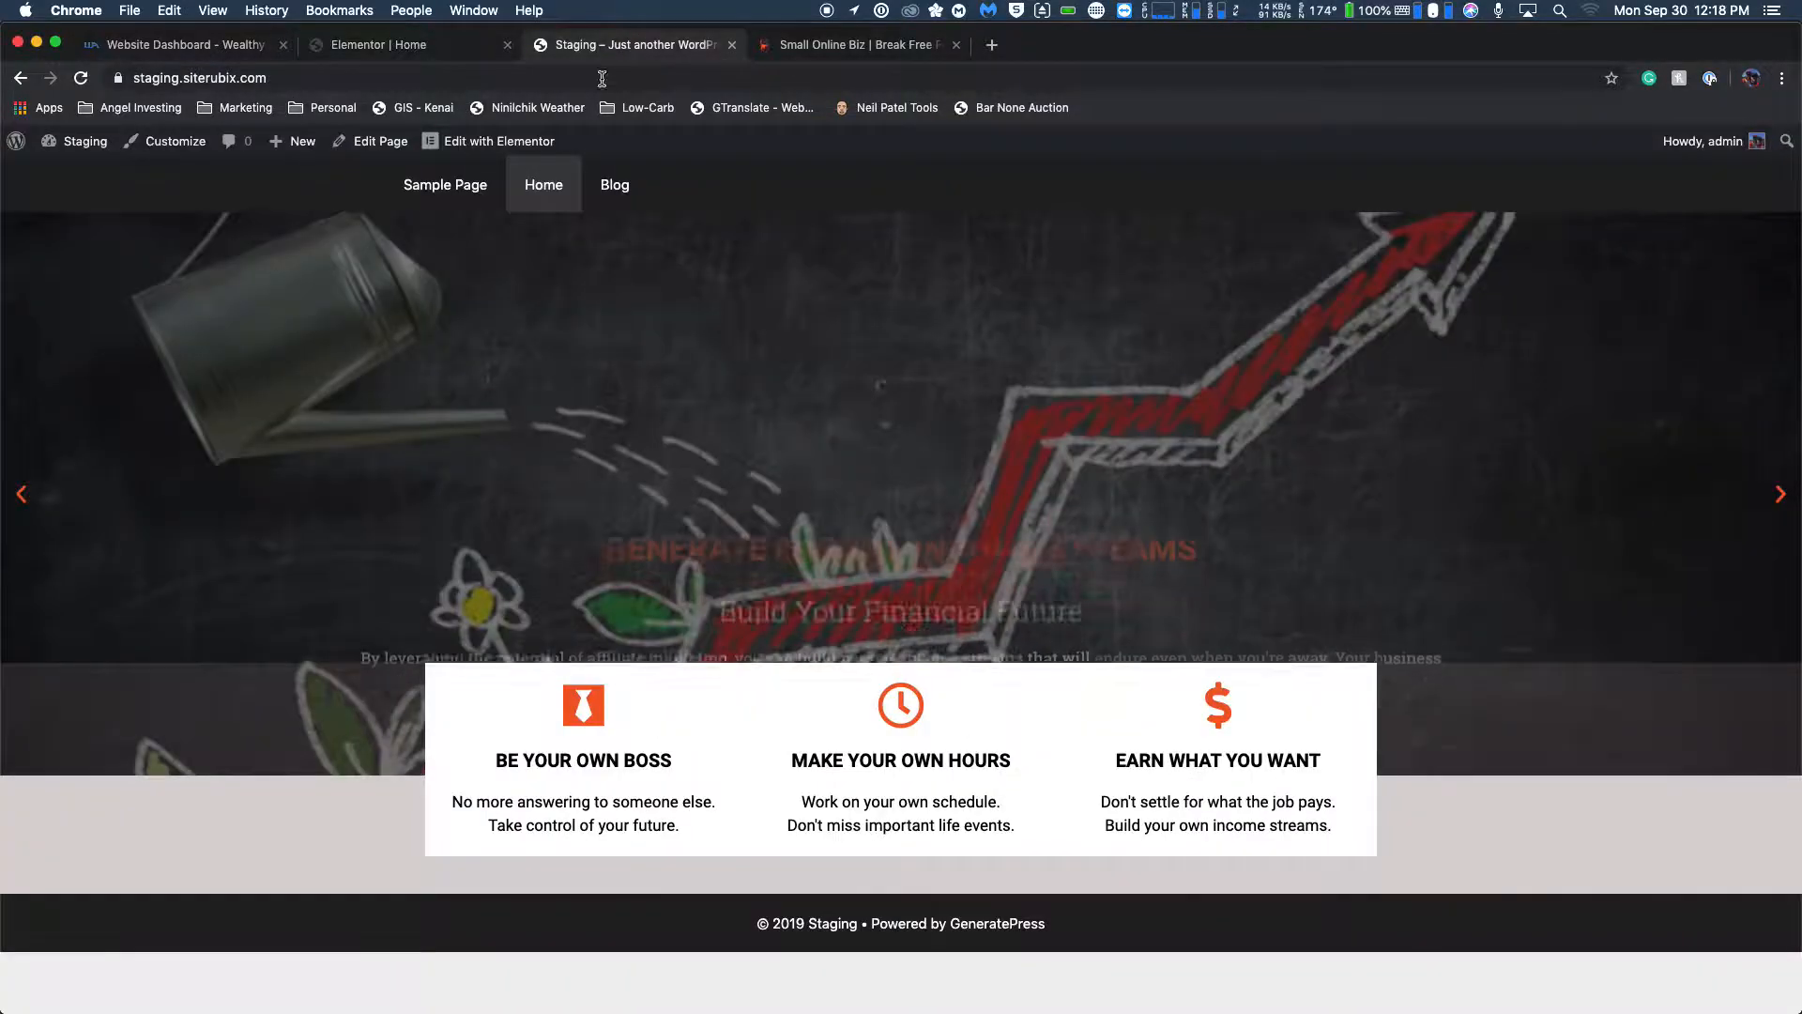
{"action": "left_click", "coordinate": [82, 87]}
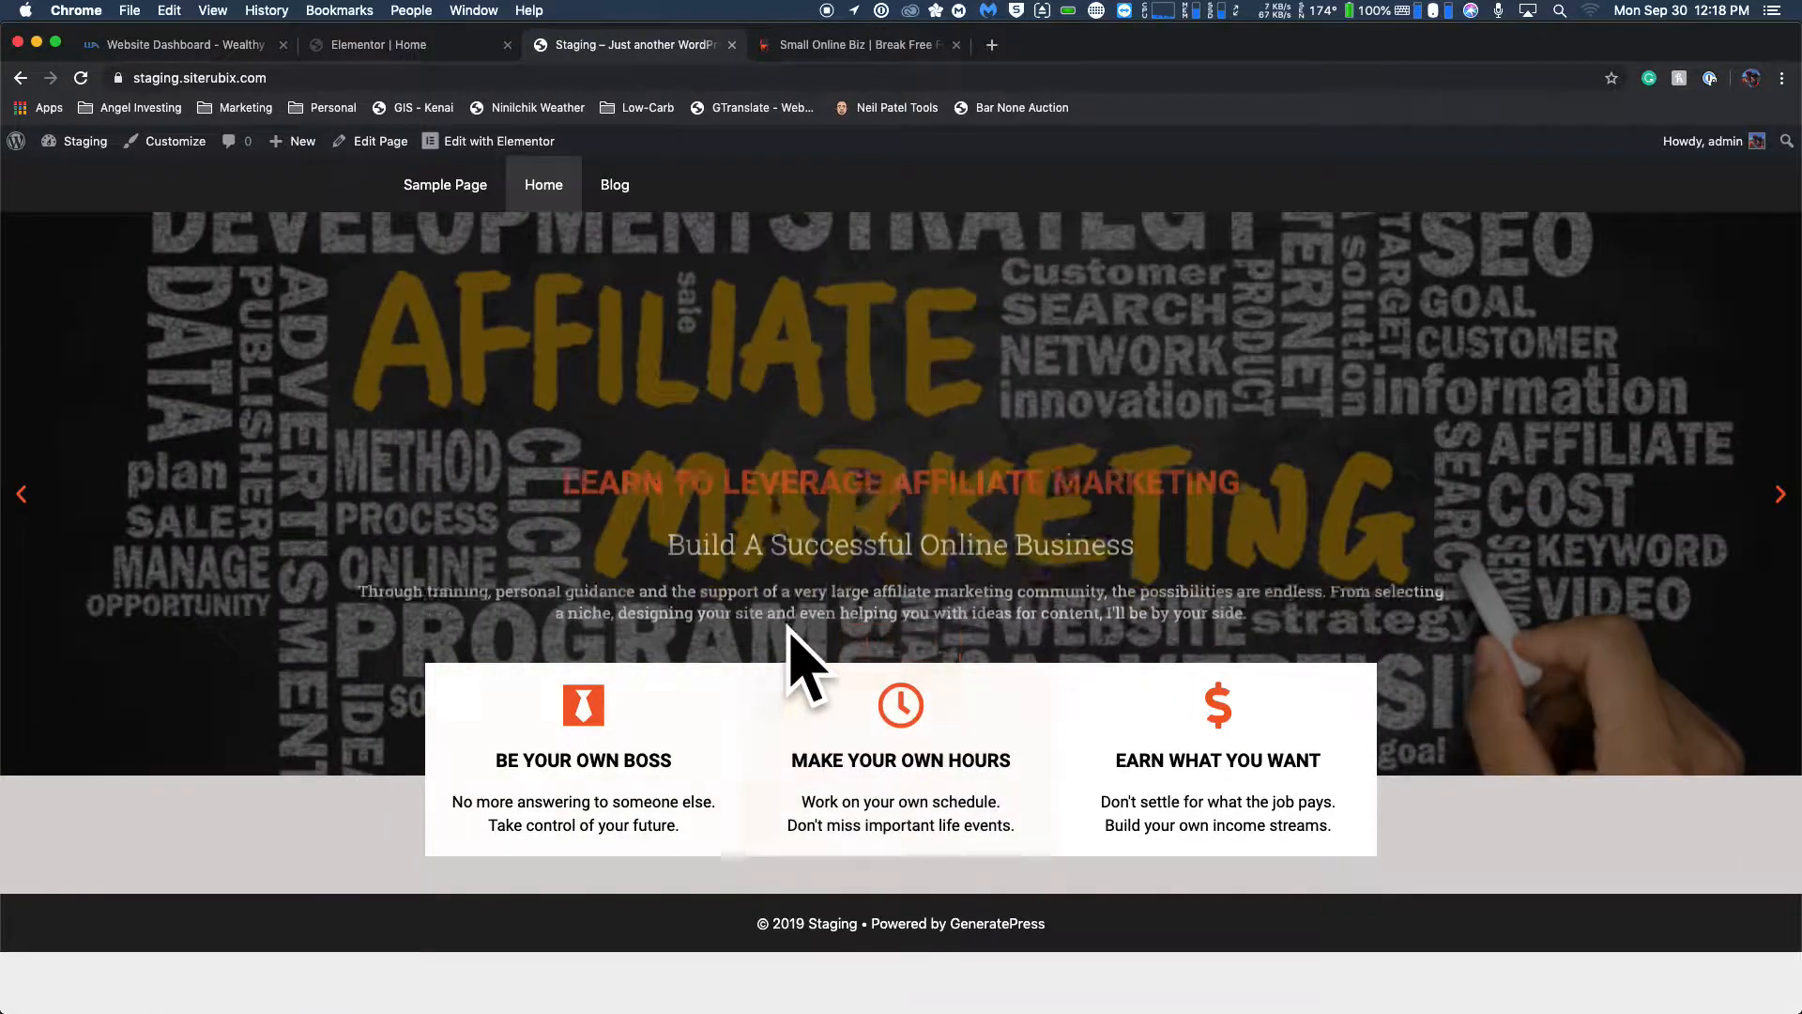
Compare the slider overlap and feature box spacing on the live Small Online Biz homepage with the staging site.
{"action": "left_click", "coordinate": [879, 55]}
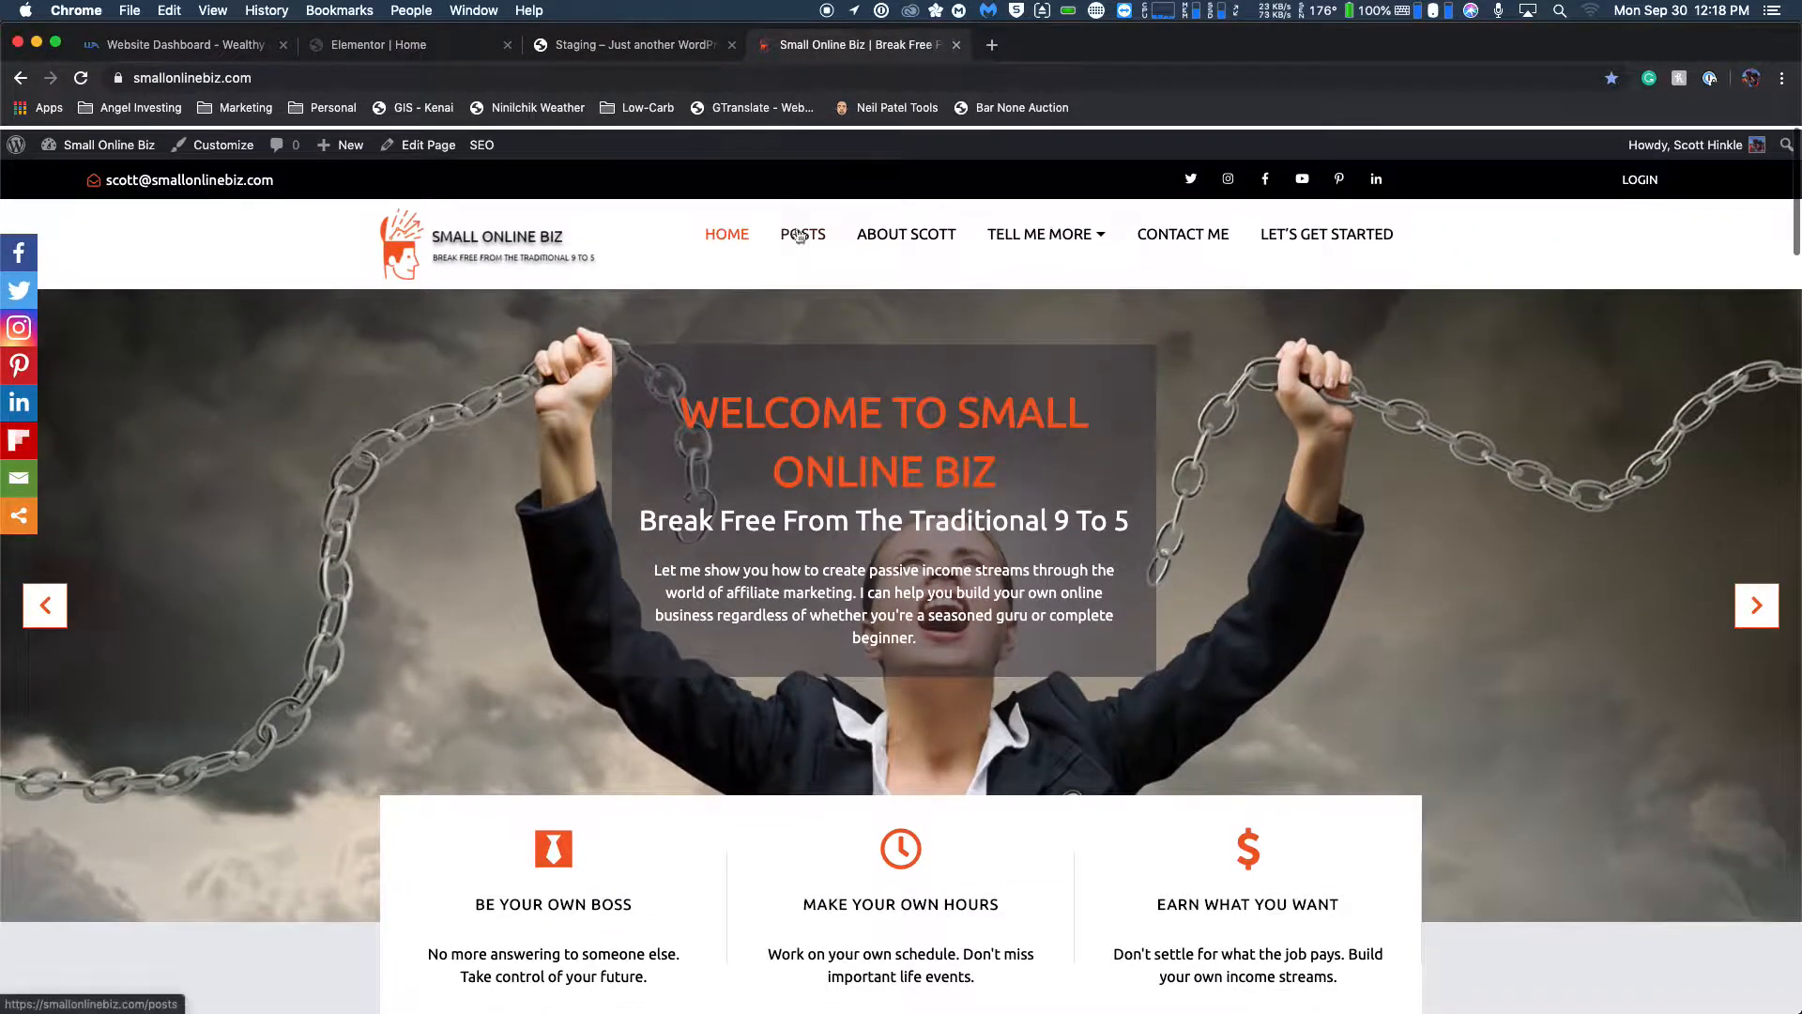
{"action": "left_click", "coordinate": [665, 45]}
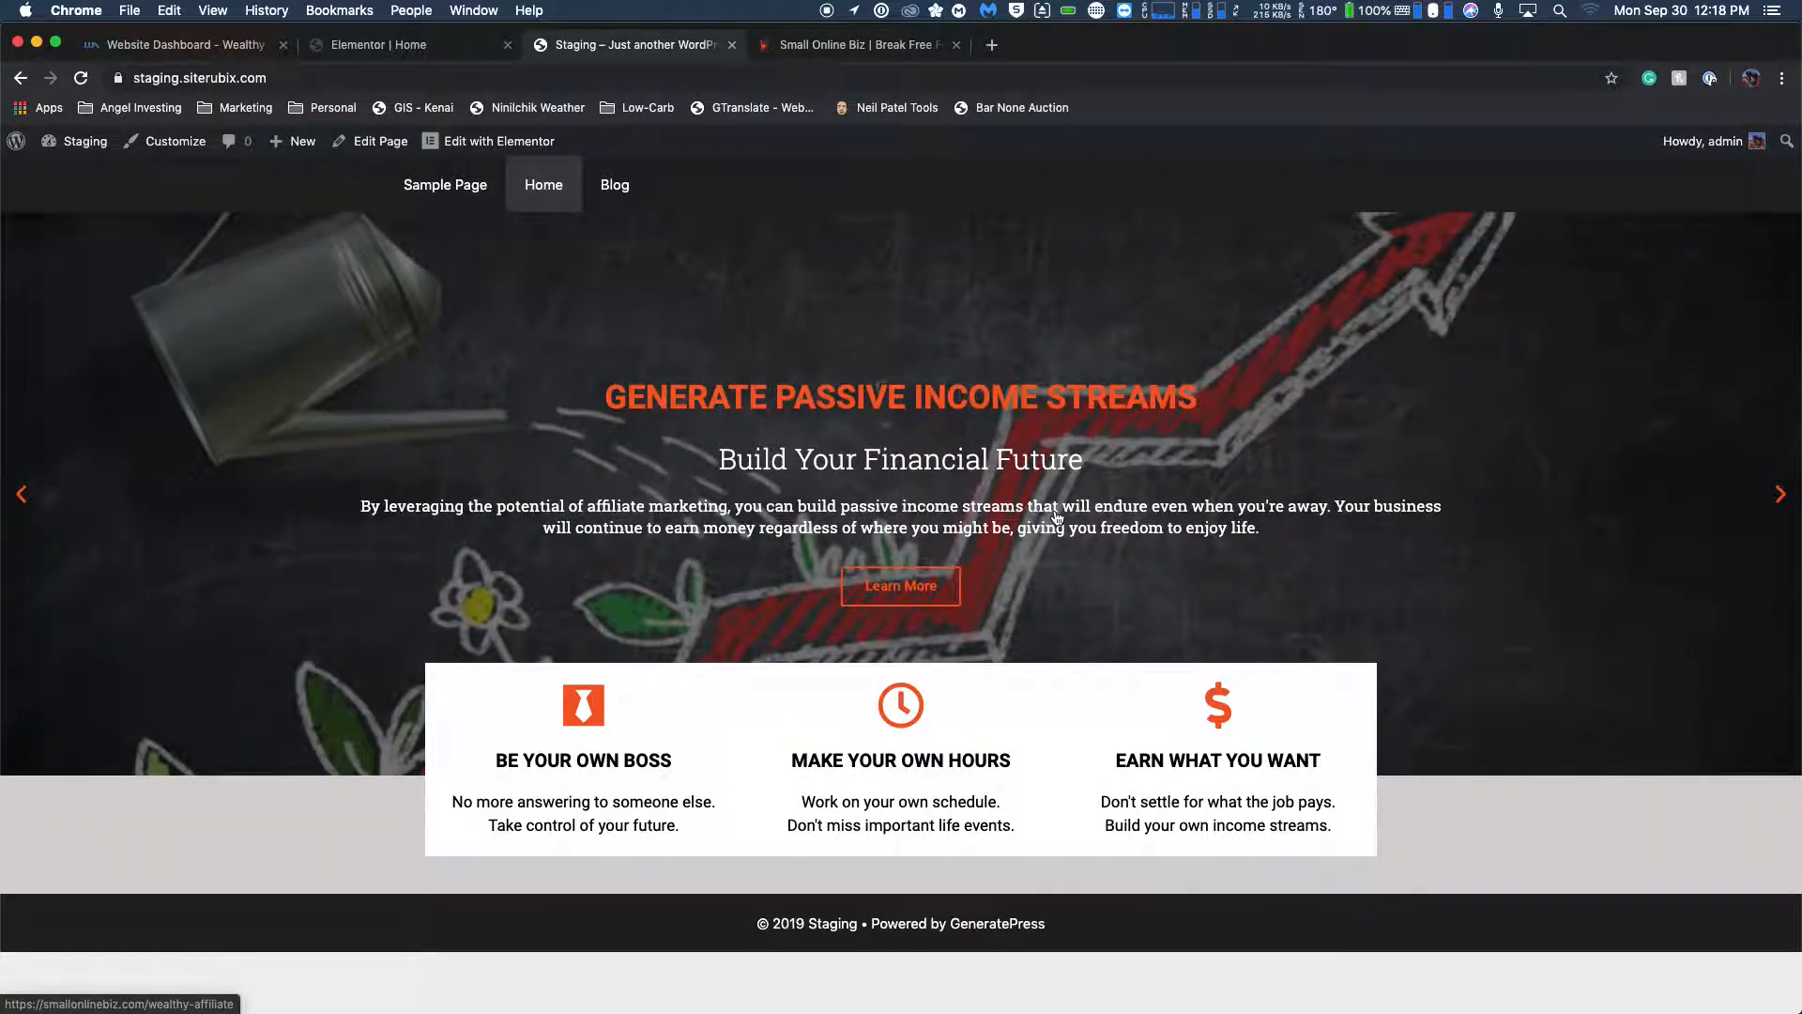
{"action": "left_click", "coordinate": [846, 56]}
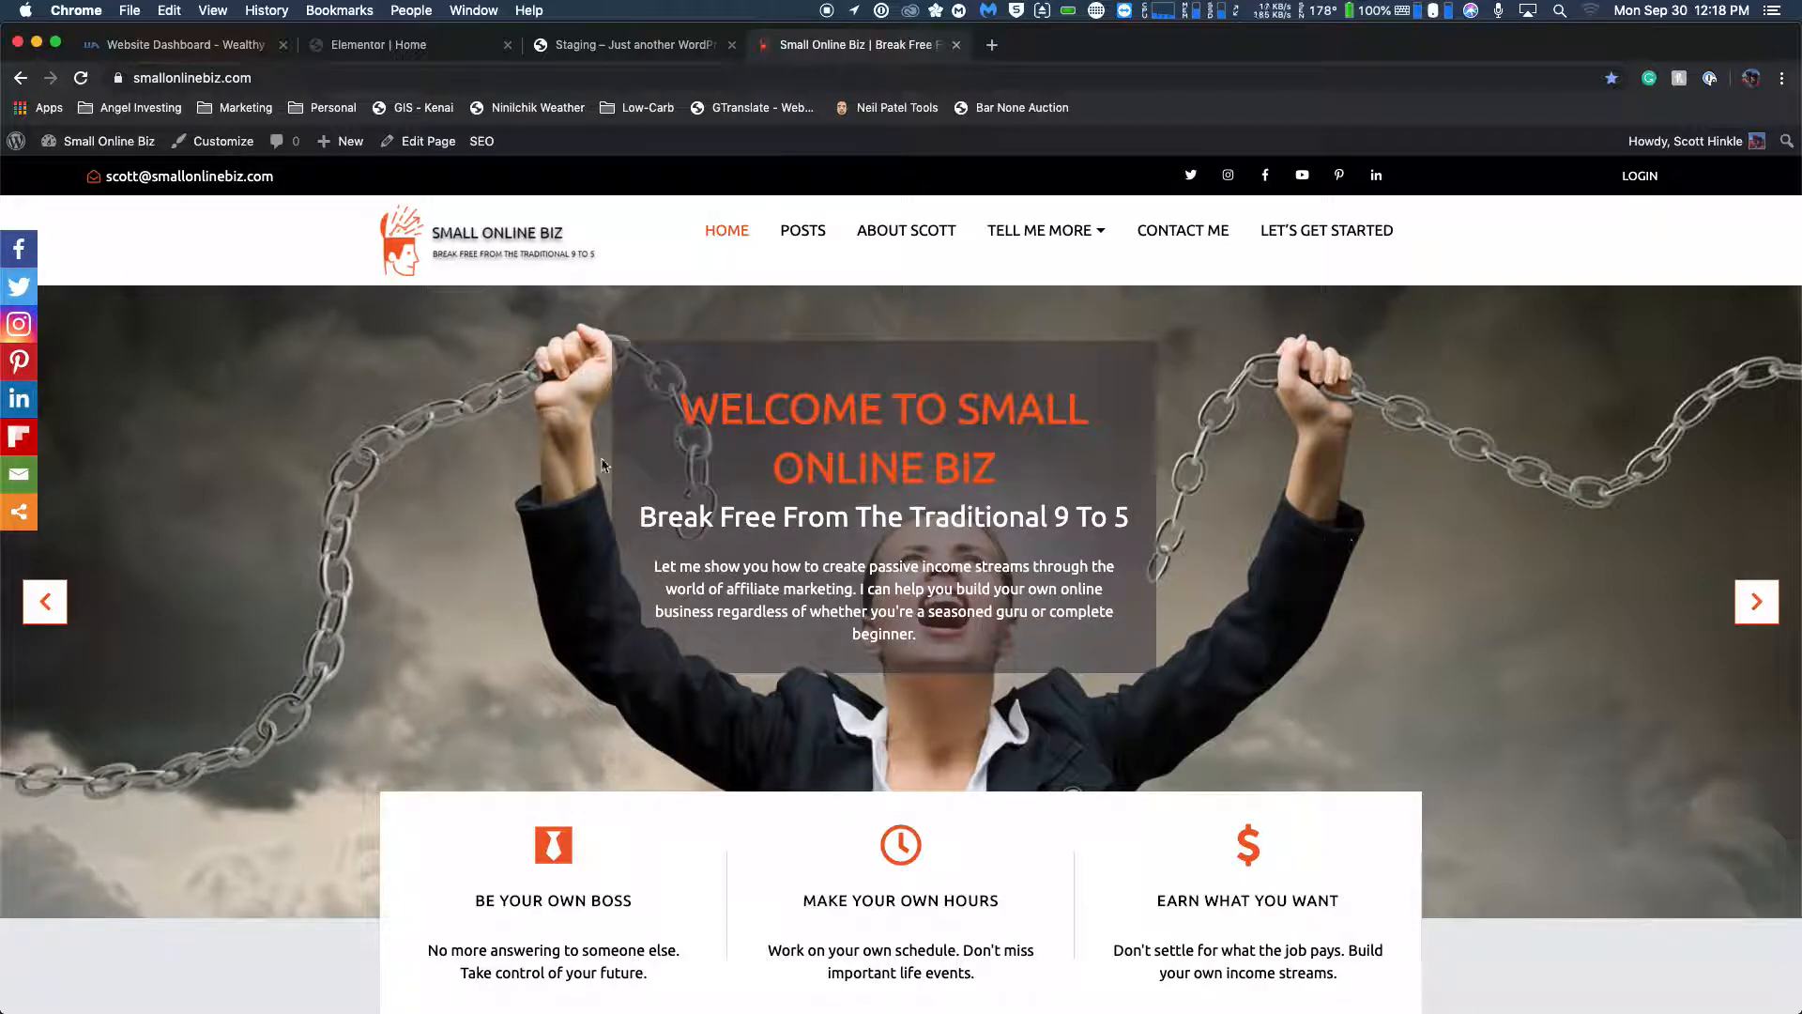
{"action": "left_click", "coordinate": [654, 49]}
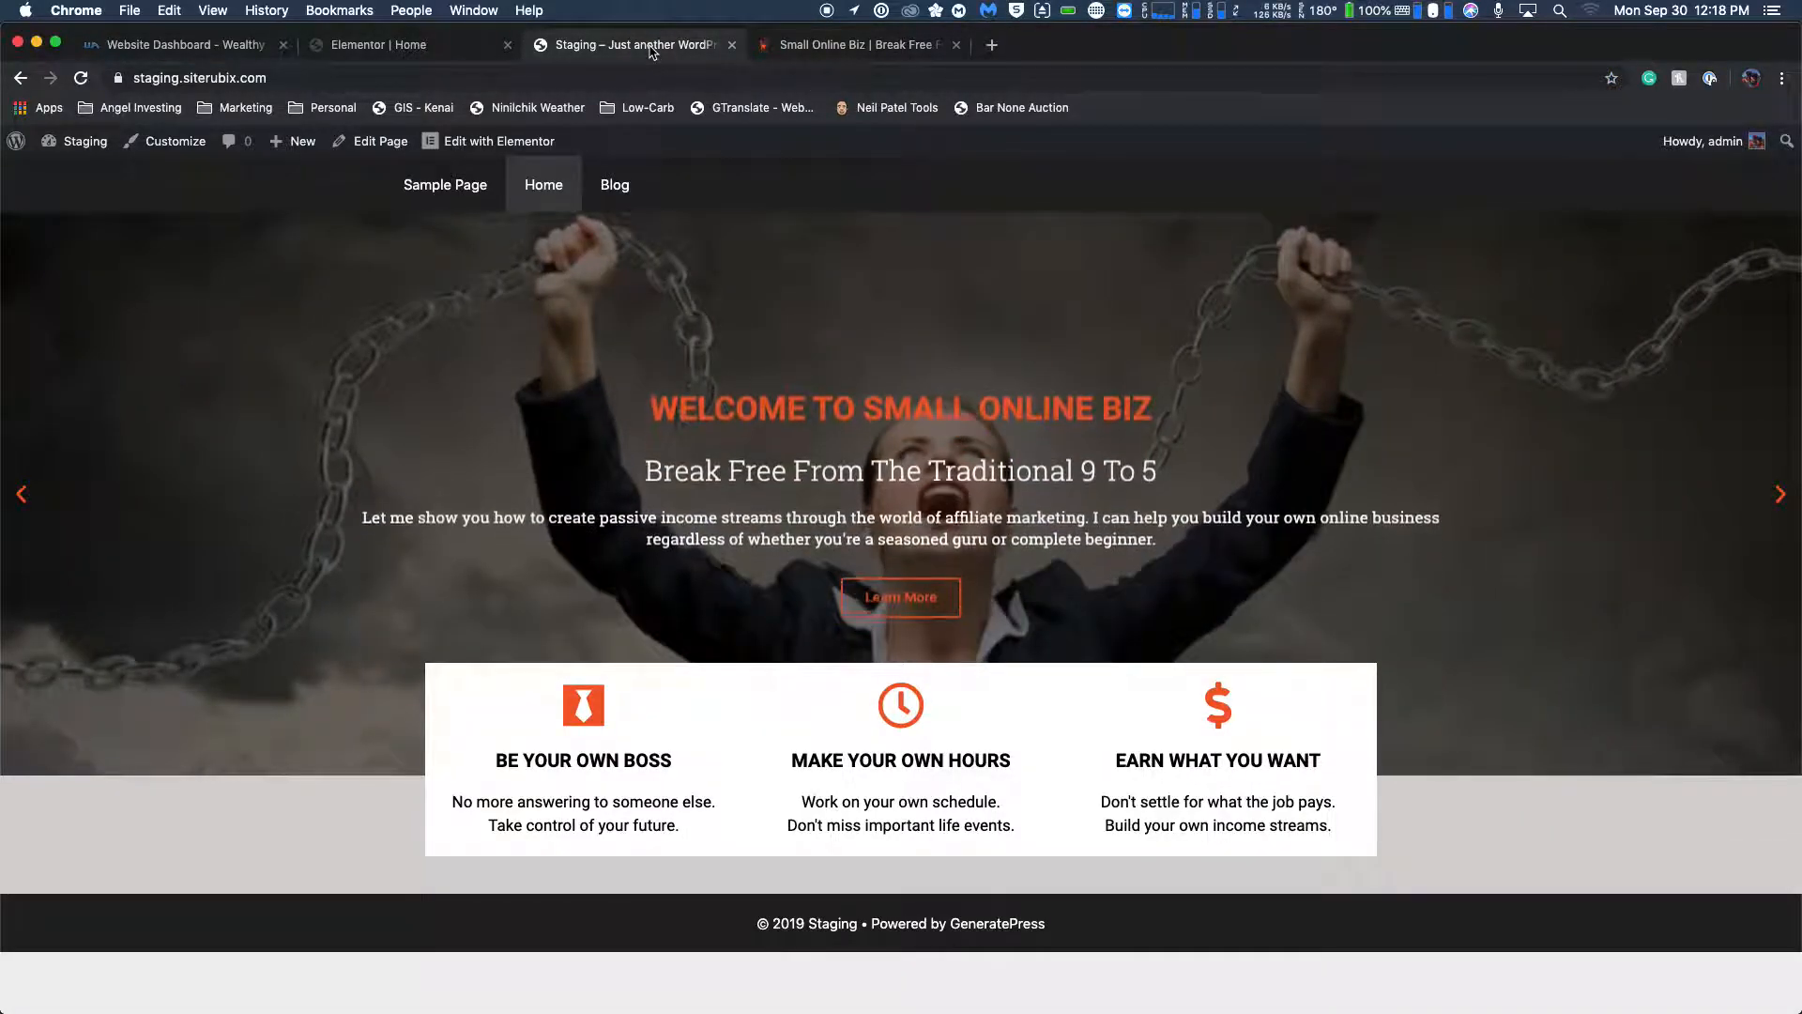
{"action": "left_click", "coordinate": [843, 52]}
{"action": "scroll", "coordinate": [779, 323], "scroll_direction": "down", "scroll_amount": 5}
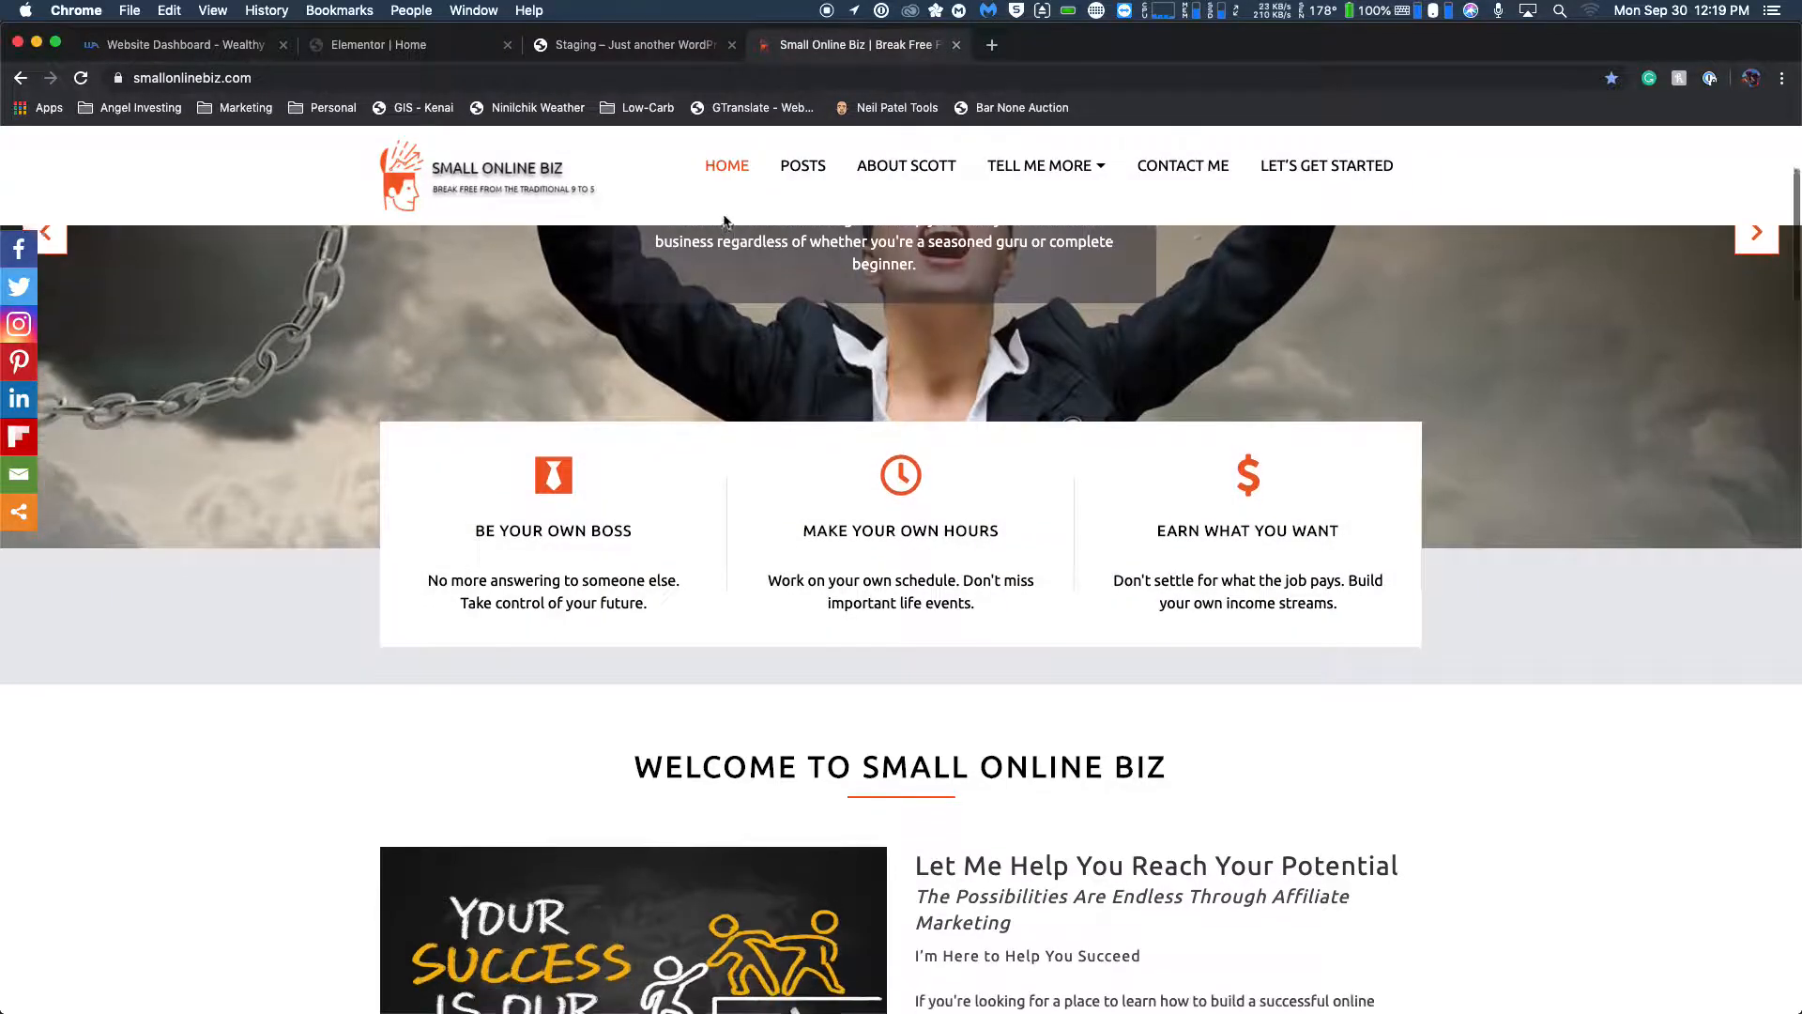
{"action": "scroll", "coordinate": [695, 525], "scroll_direction": "up", "scroll_amount": 3}
{"action": "left_click", "coordinate": [646, 49]}
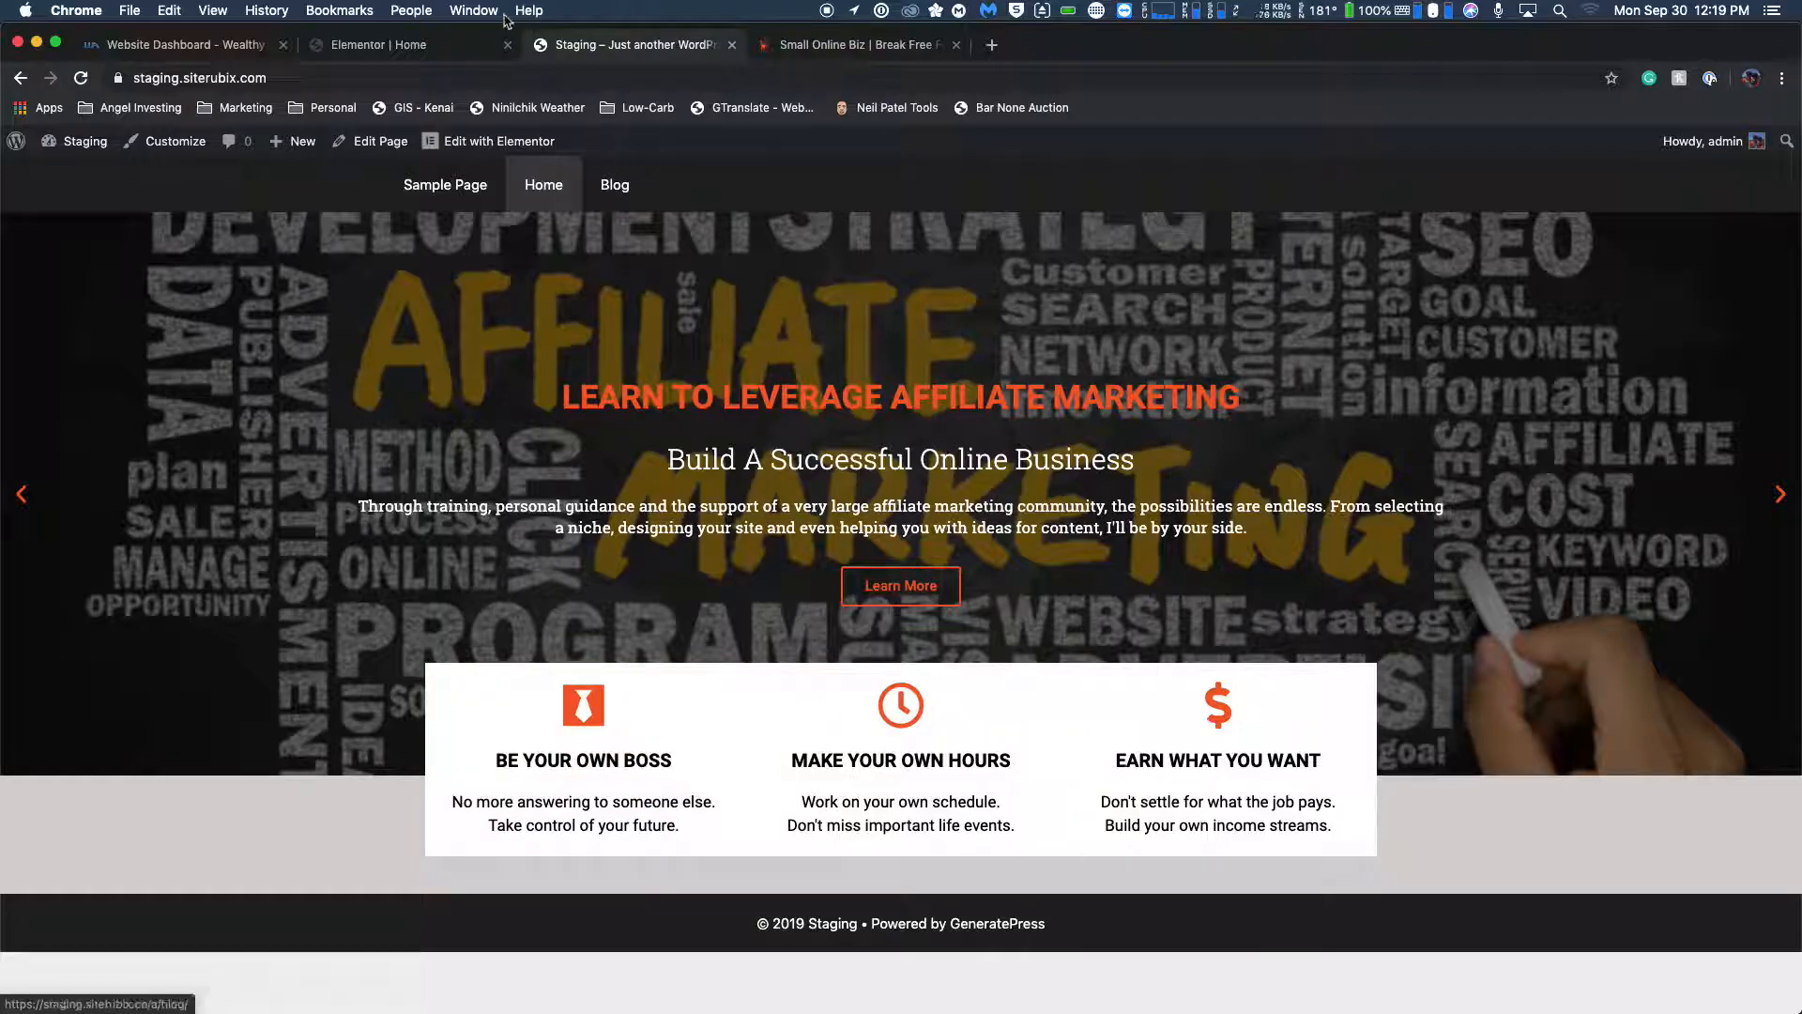
Return to the Elementor editor and set the BE YOUR OWN BOSS icon box's padding to 40 px on all sides.
{"action": "key", "text": "ctrl+shift+Tab"}
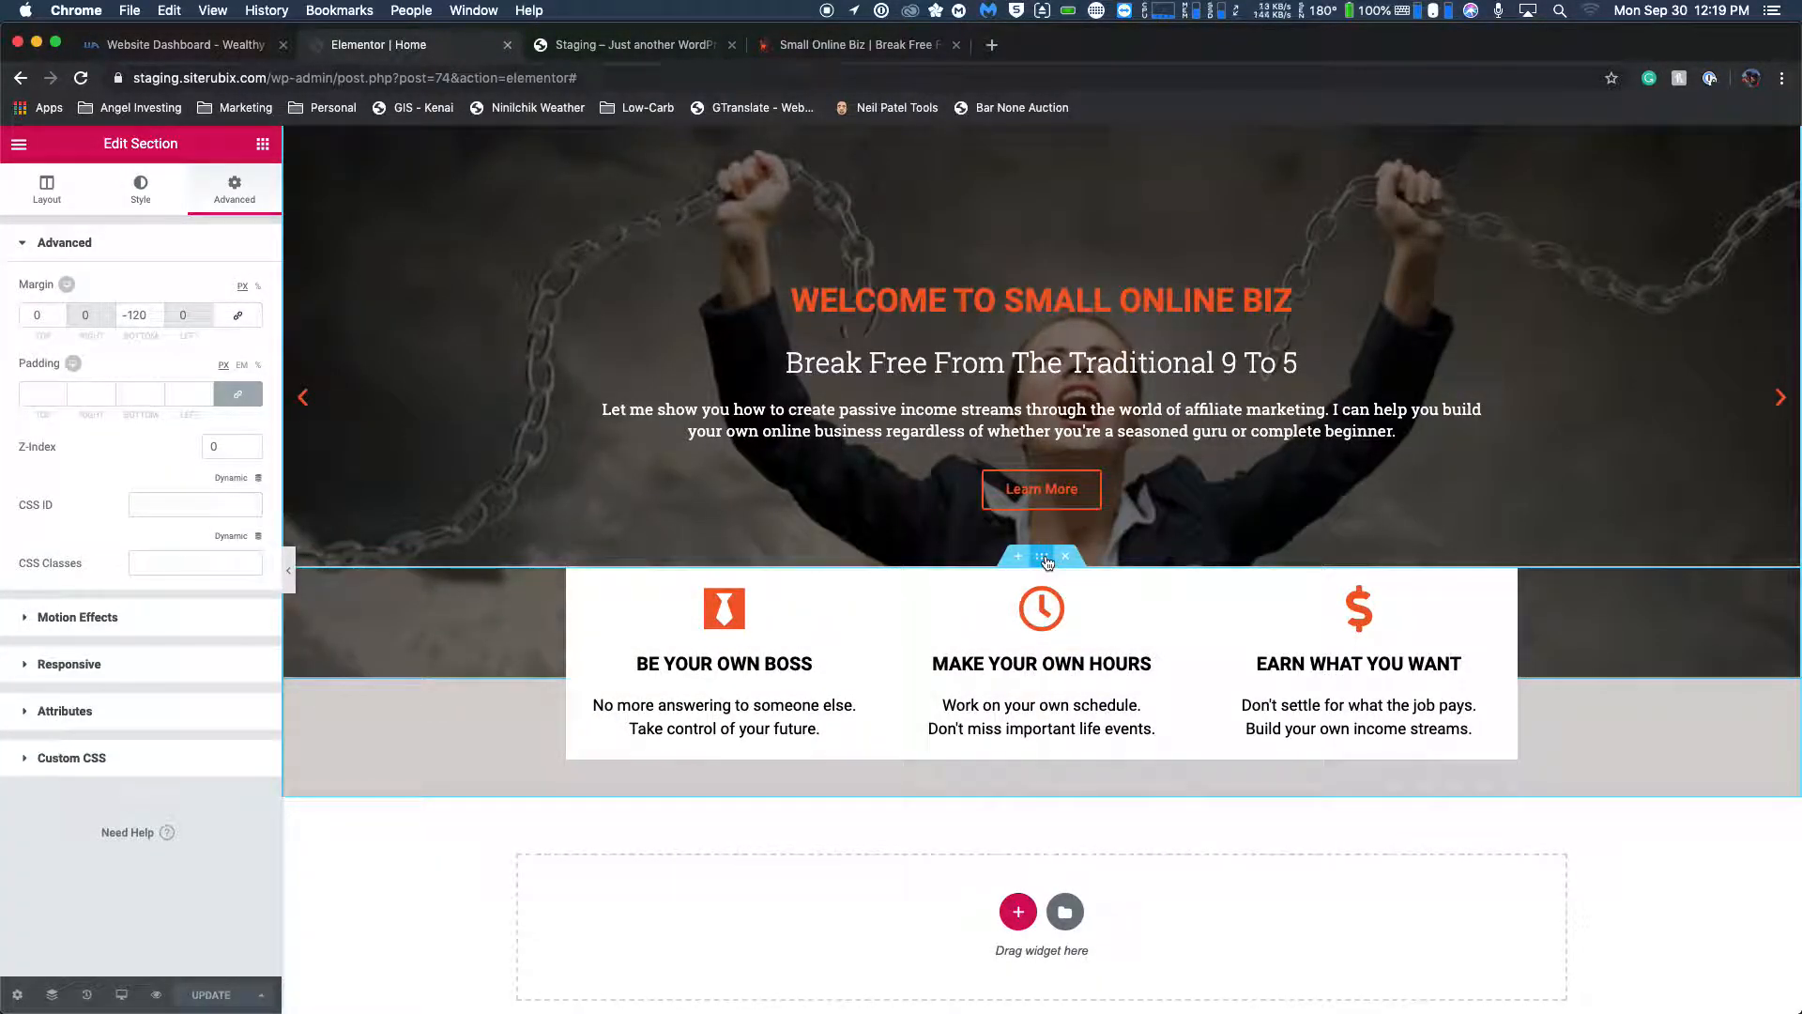
{"action": "left_click", "coordinate": [826, 600]}
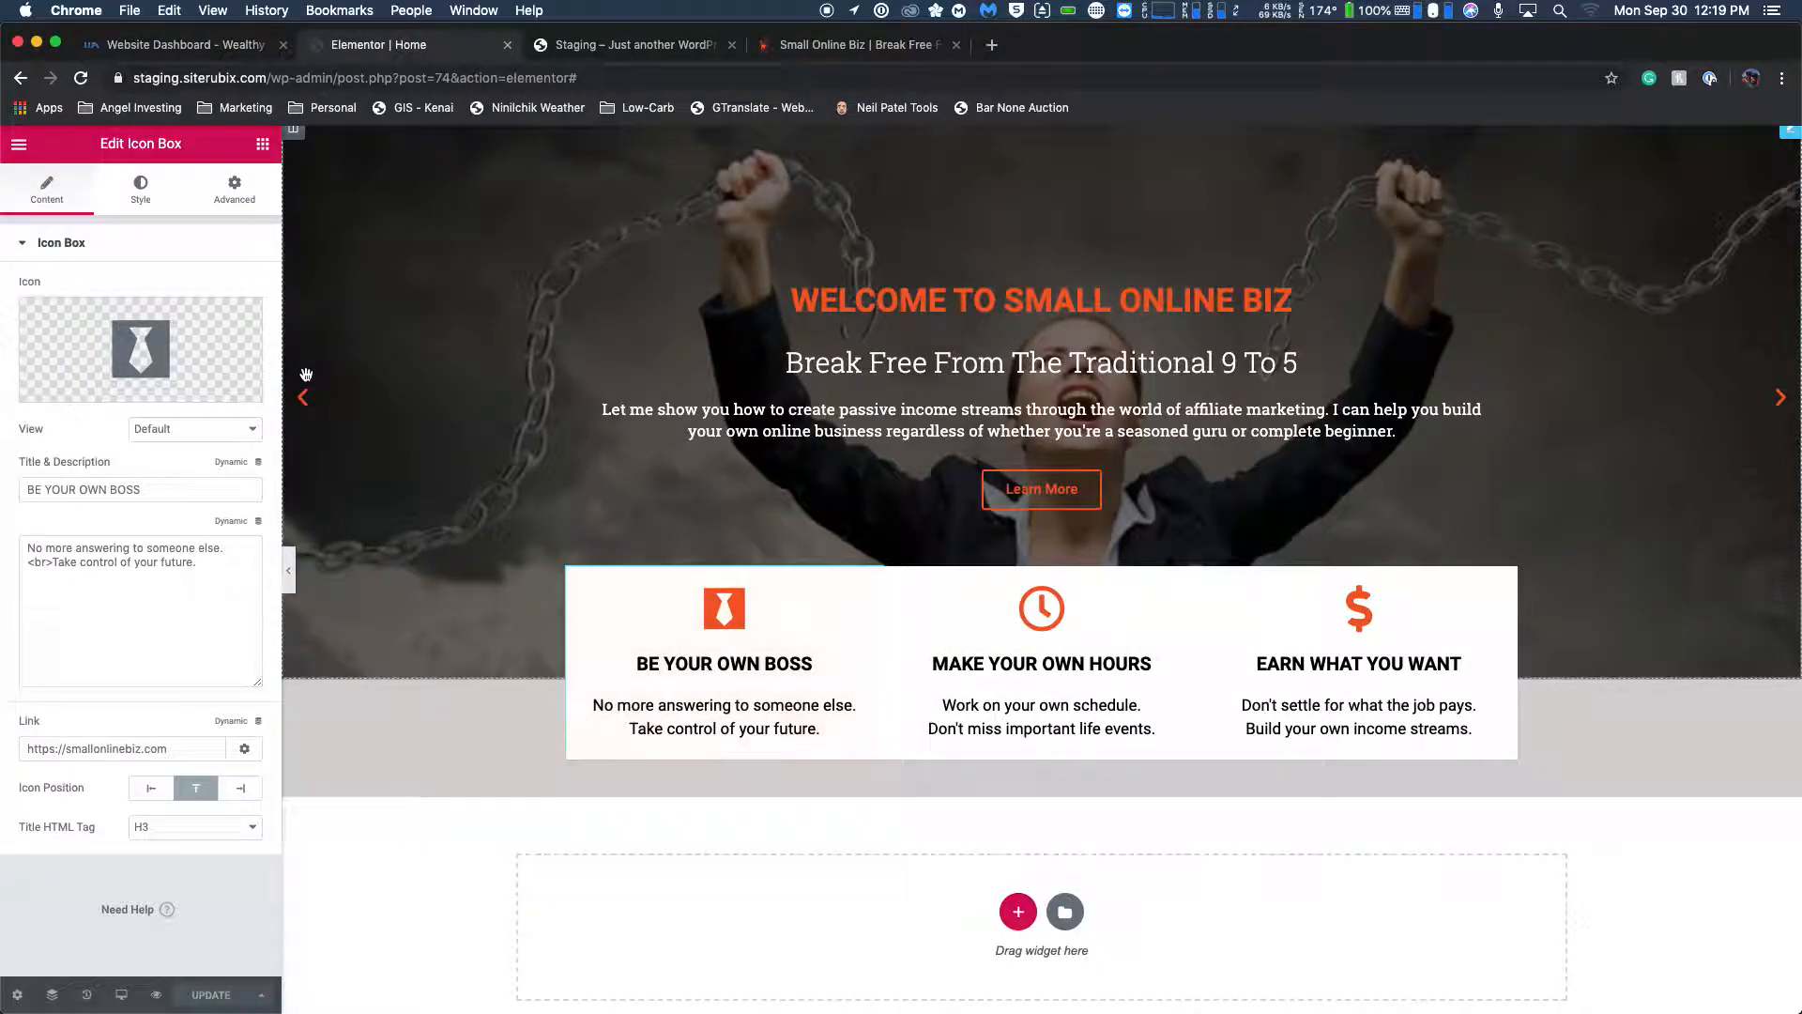
{"action": "left_click", "coordinate": [234, 188]}
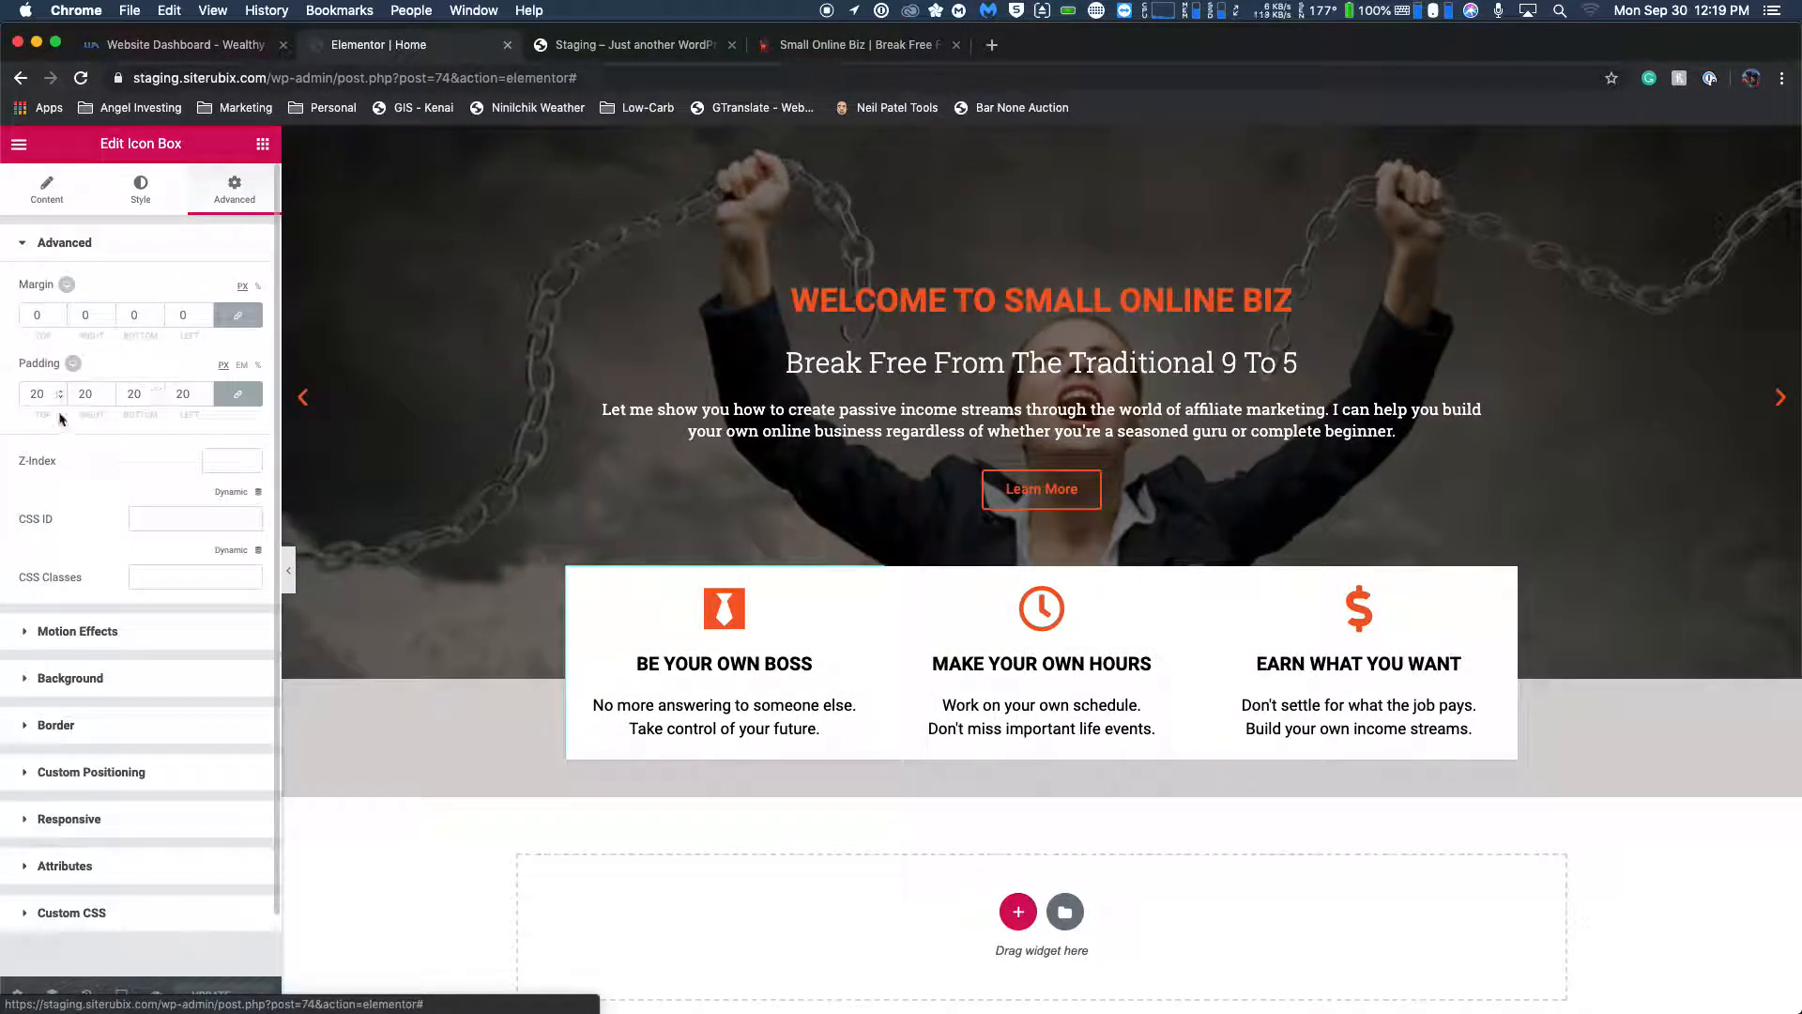
{"action": "double_click", "coordinate": [36, 394]}
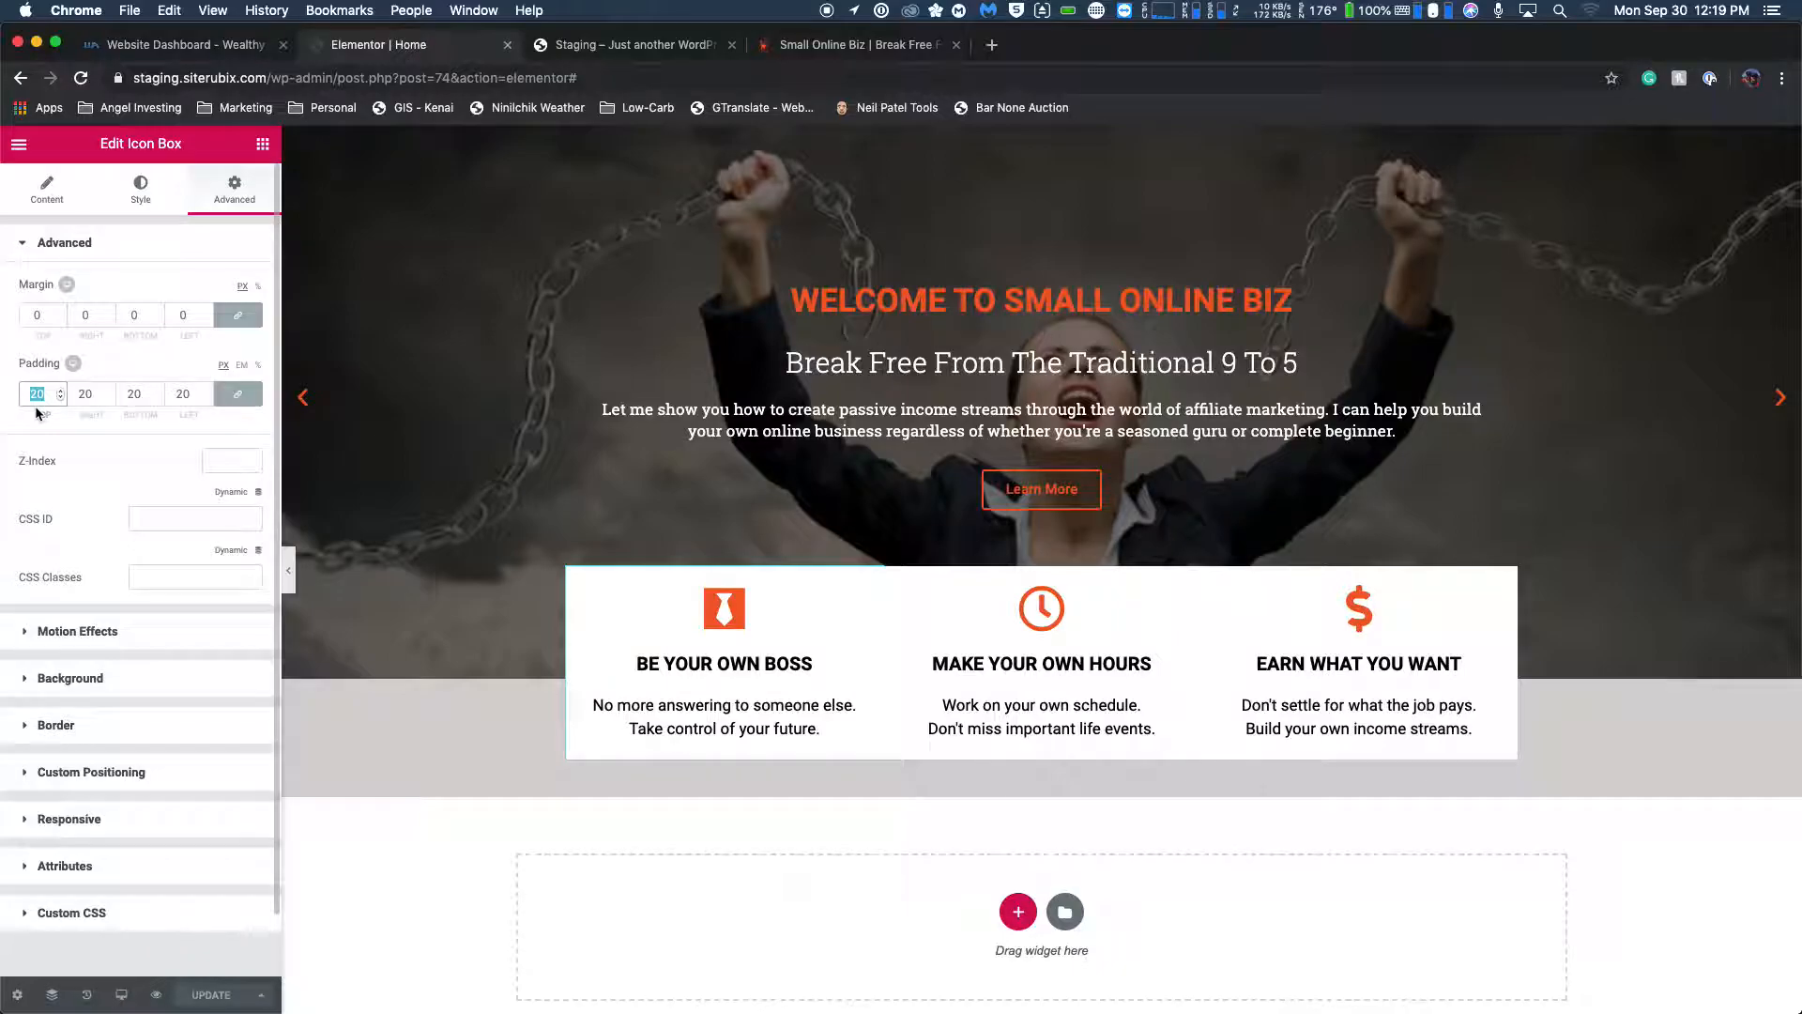
{"action": "type", "text": "40"}
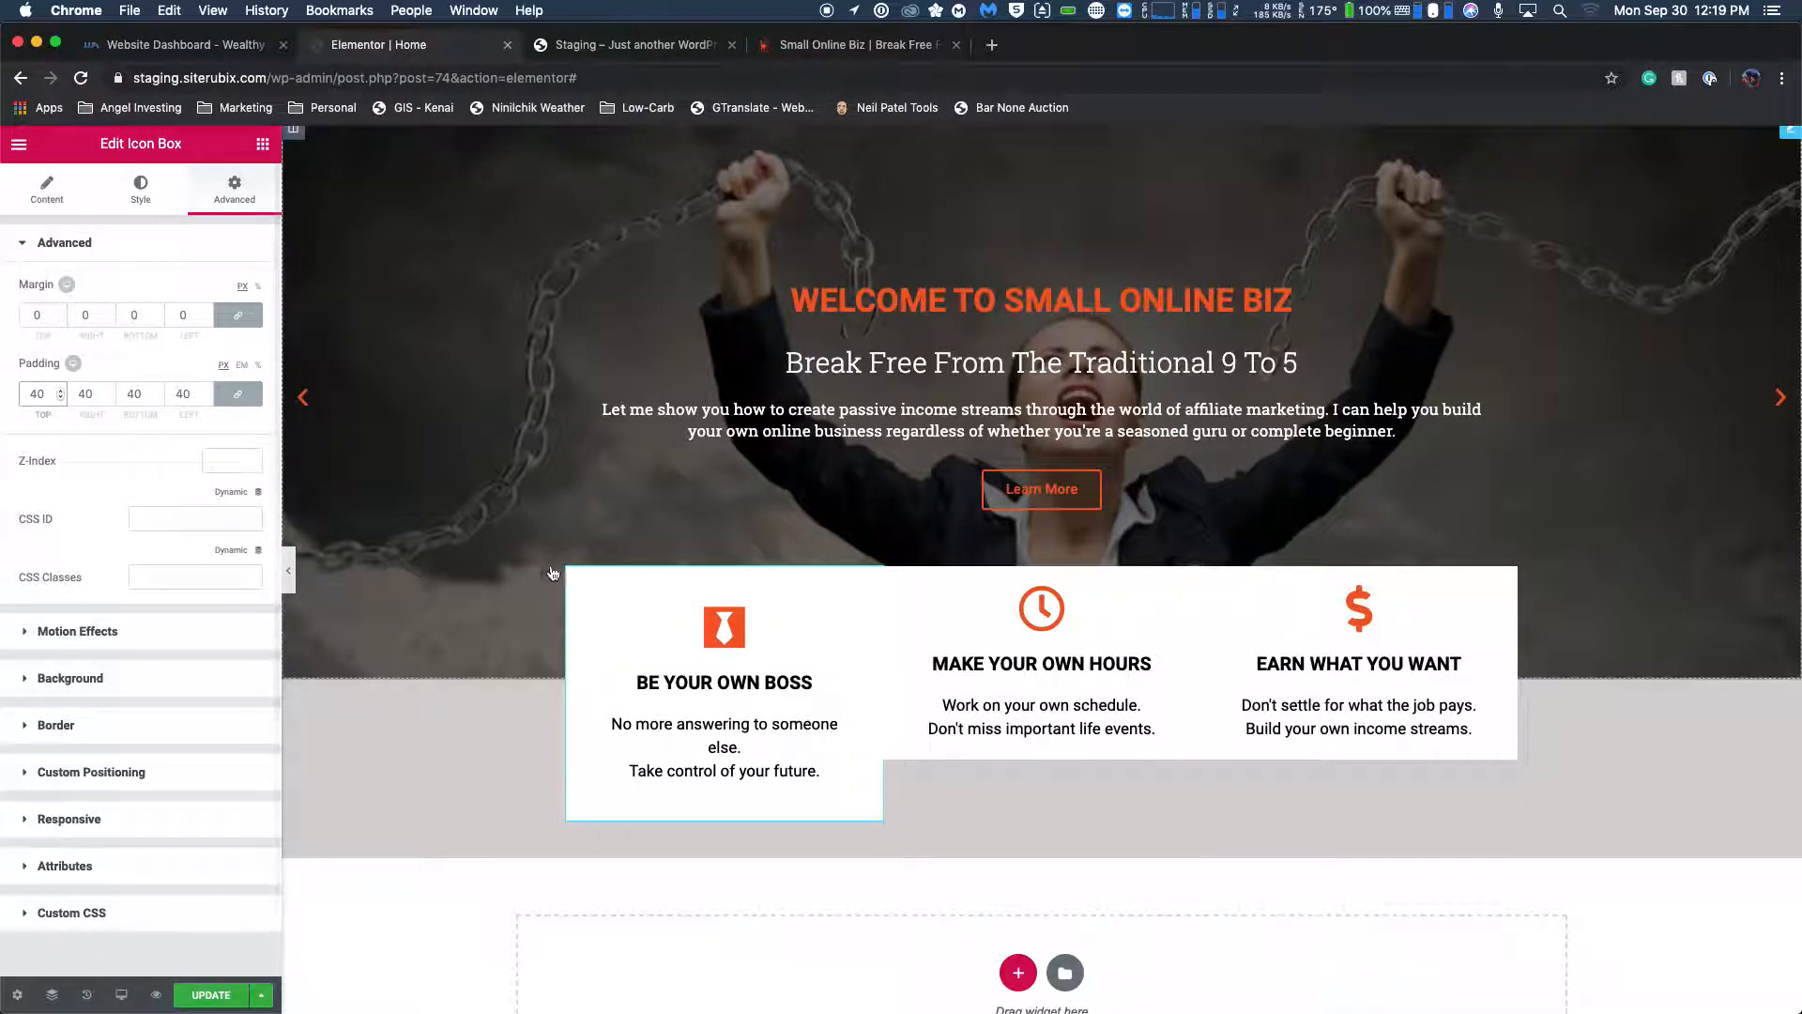
Set the MAKE YOUR OWN HOURS icon box's padding to 40 px on all sides.
{"action": "left_click", "coordinate": [948, 598]}
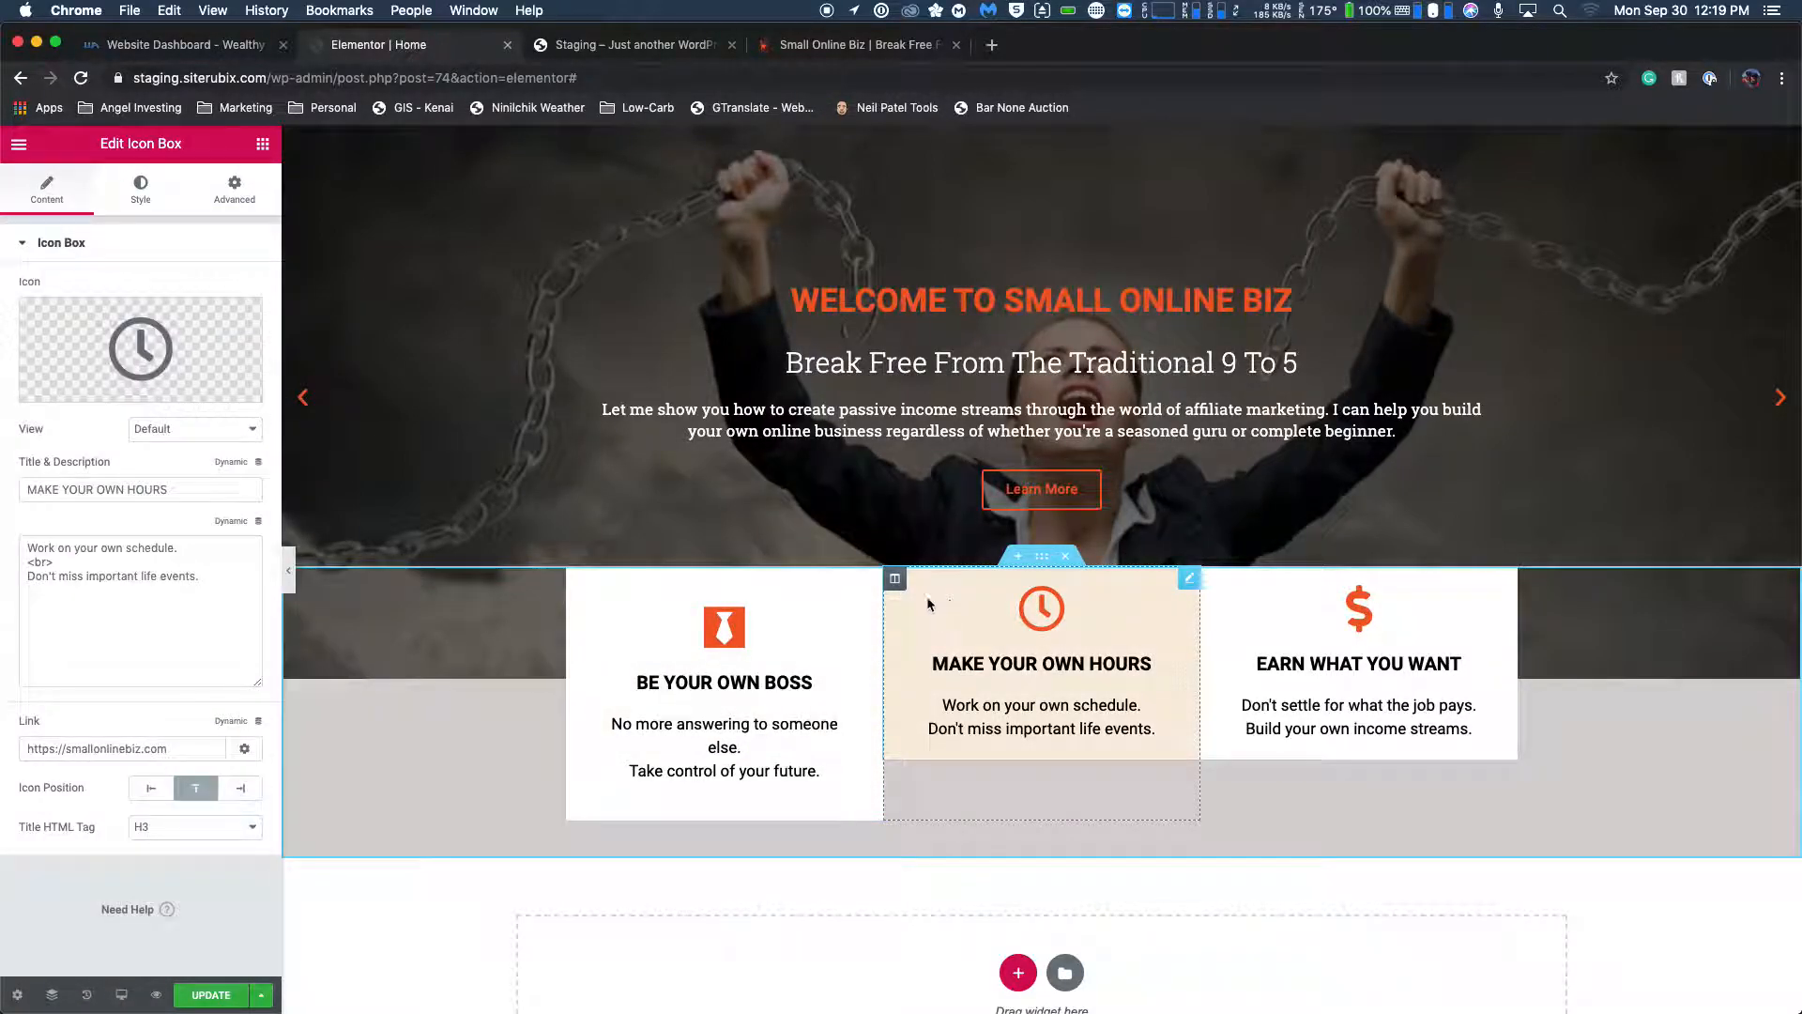
{"action": "left_click", "coordinate": [235, 187]}
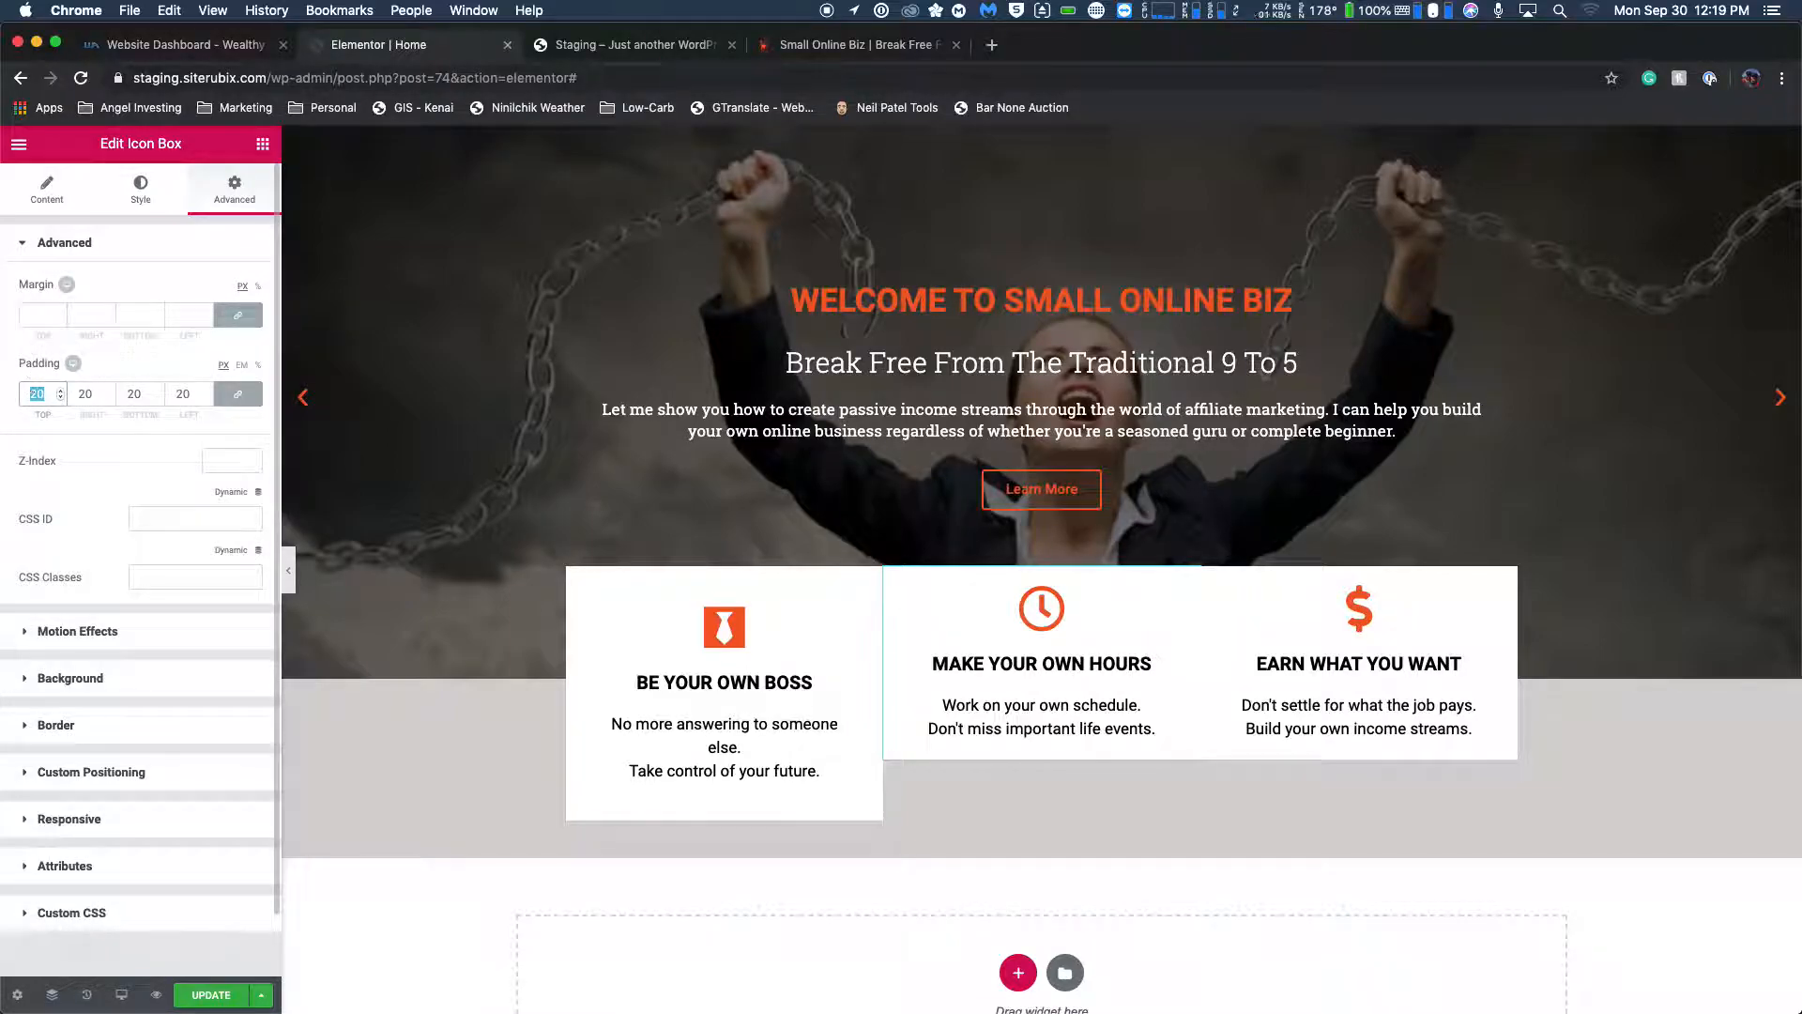
{"action": "type", "text": "40"}
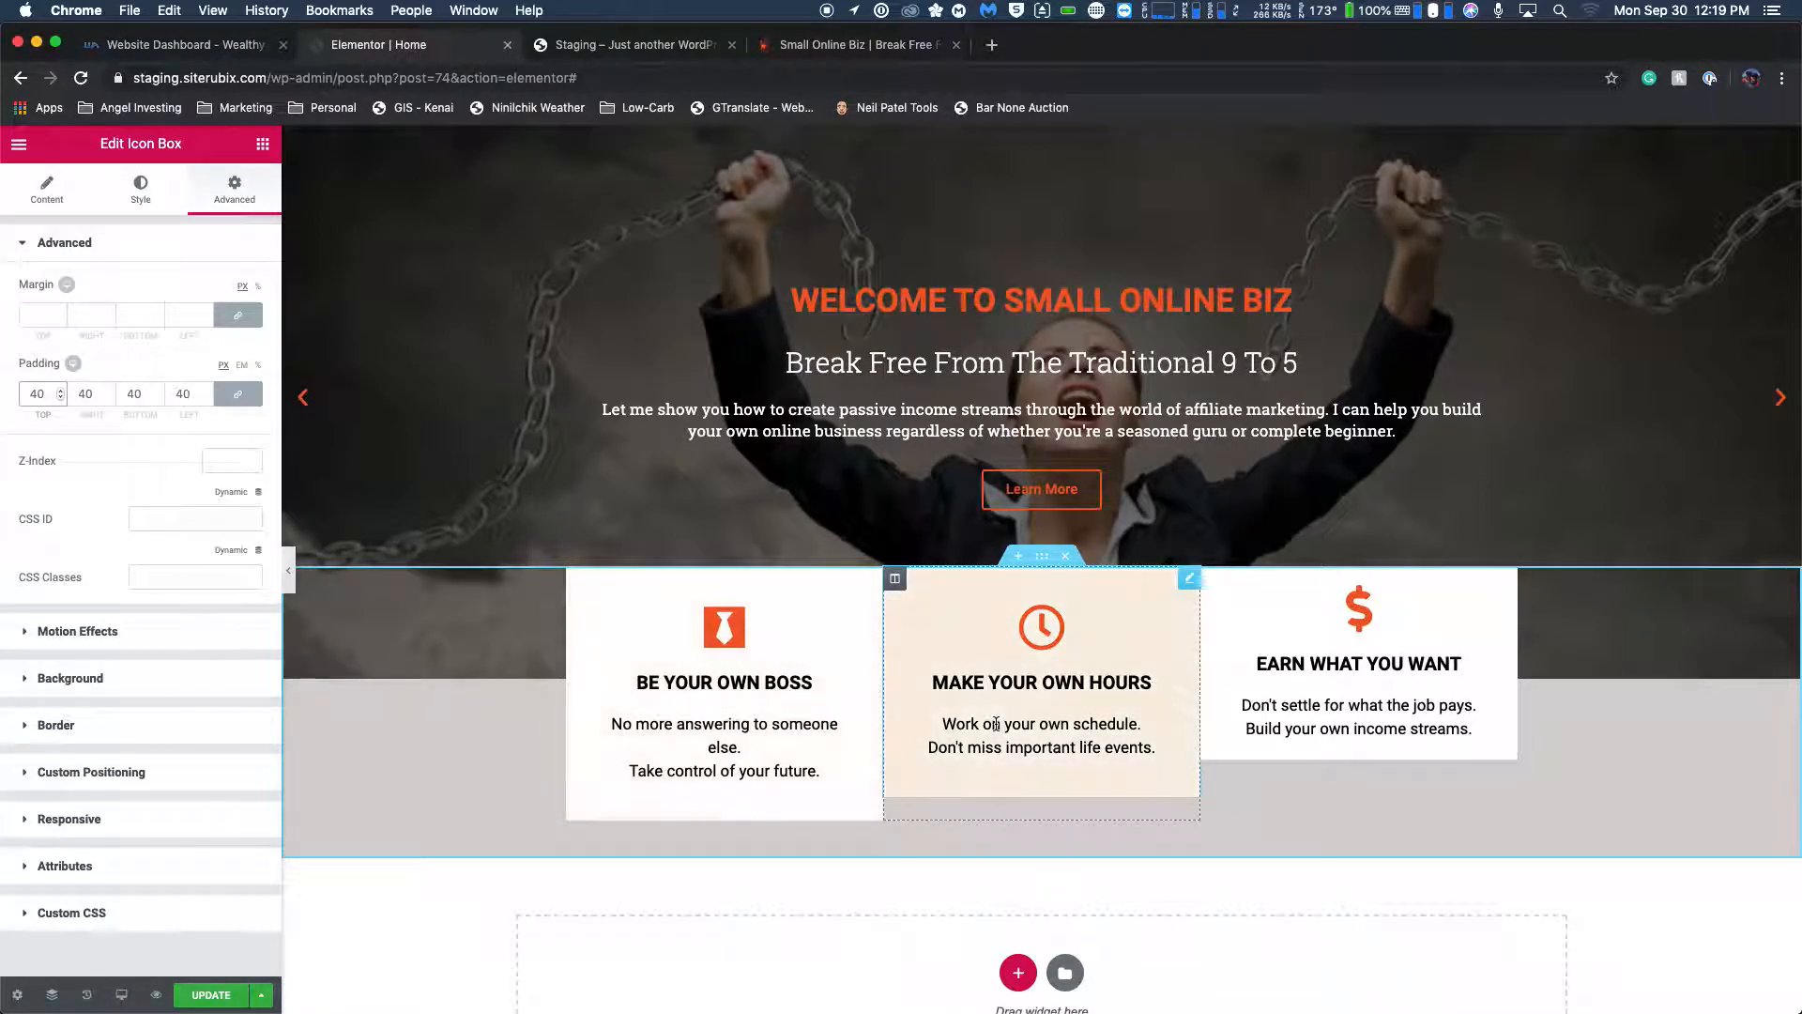
Set the EARN WHAT YOU WANT icon box's padding to 40 px on all sides.
{"action": "left_click", "coordinate": [1314, 647]}
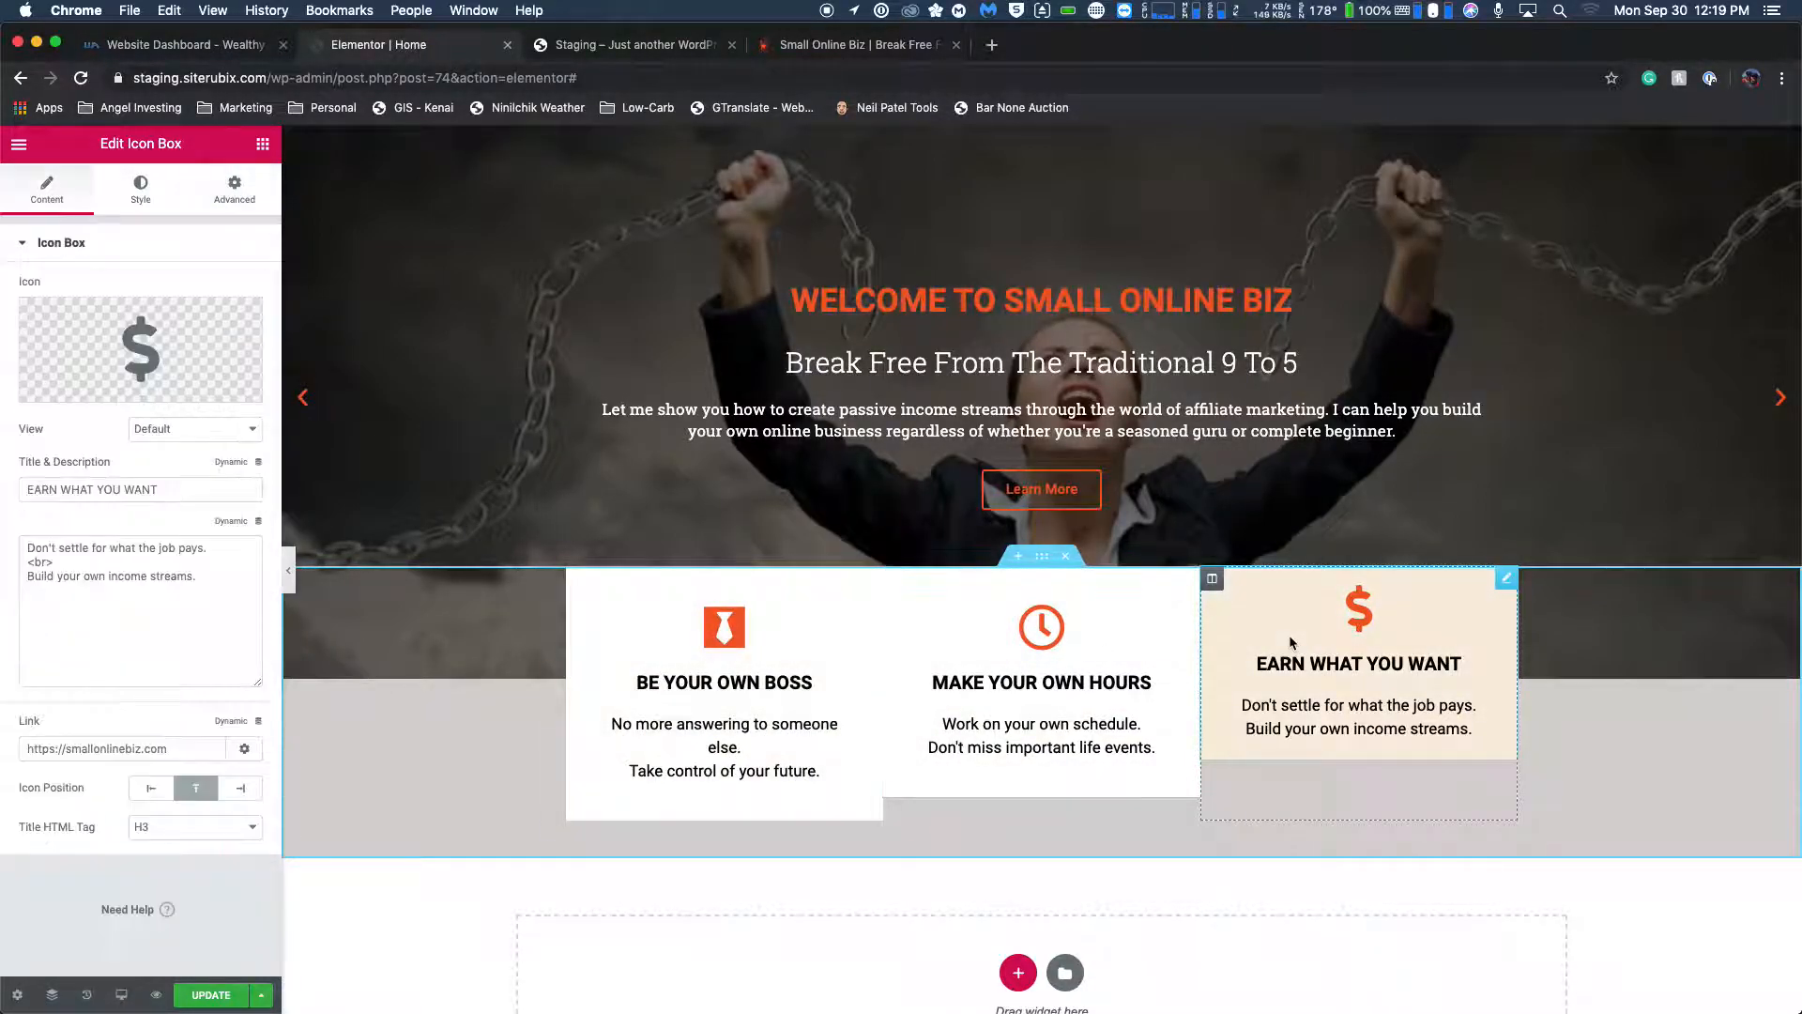
{"action": "left_click", "coordinate": [234, 187]}
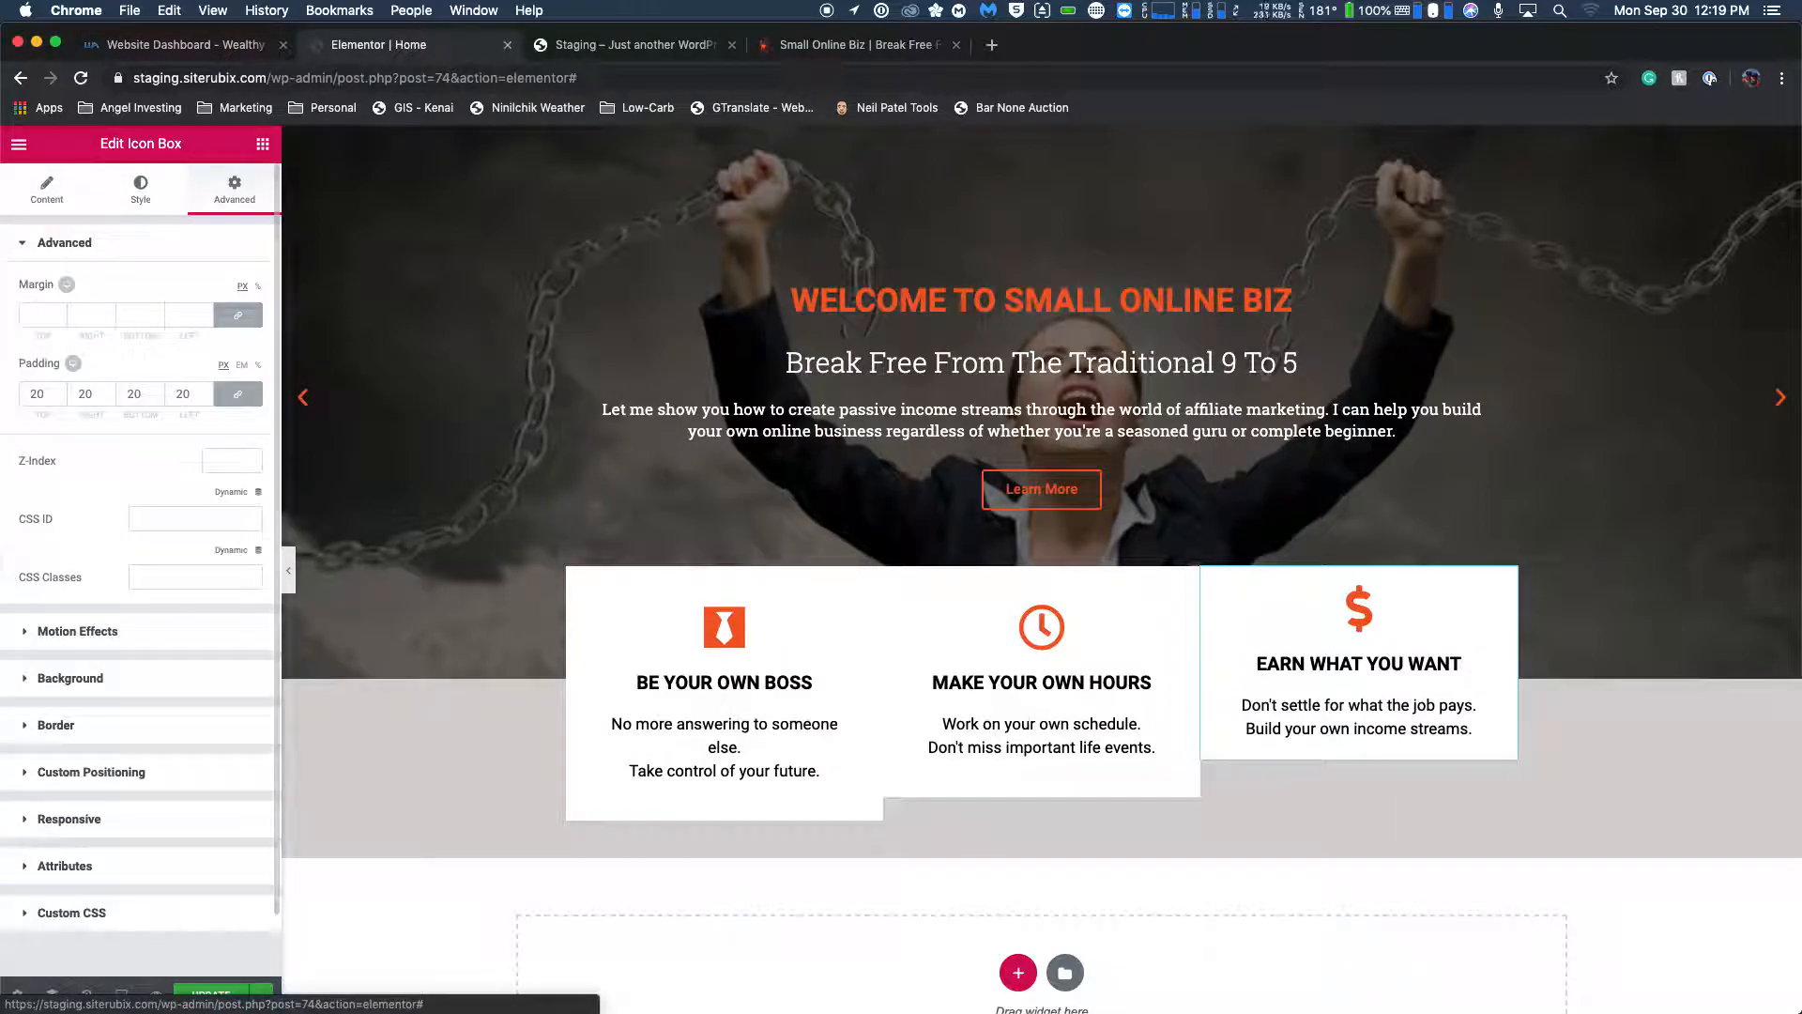
{"action": "left_click", "coordinate": [41, 395]}
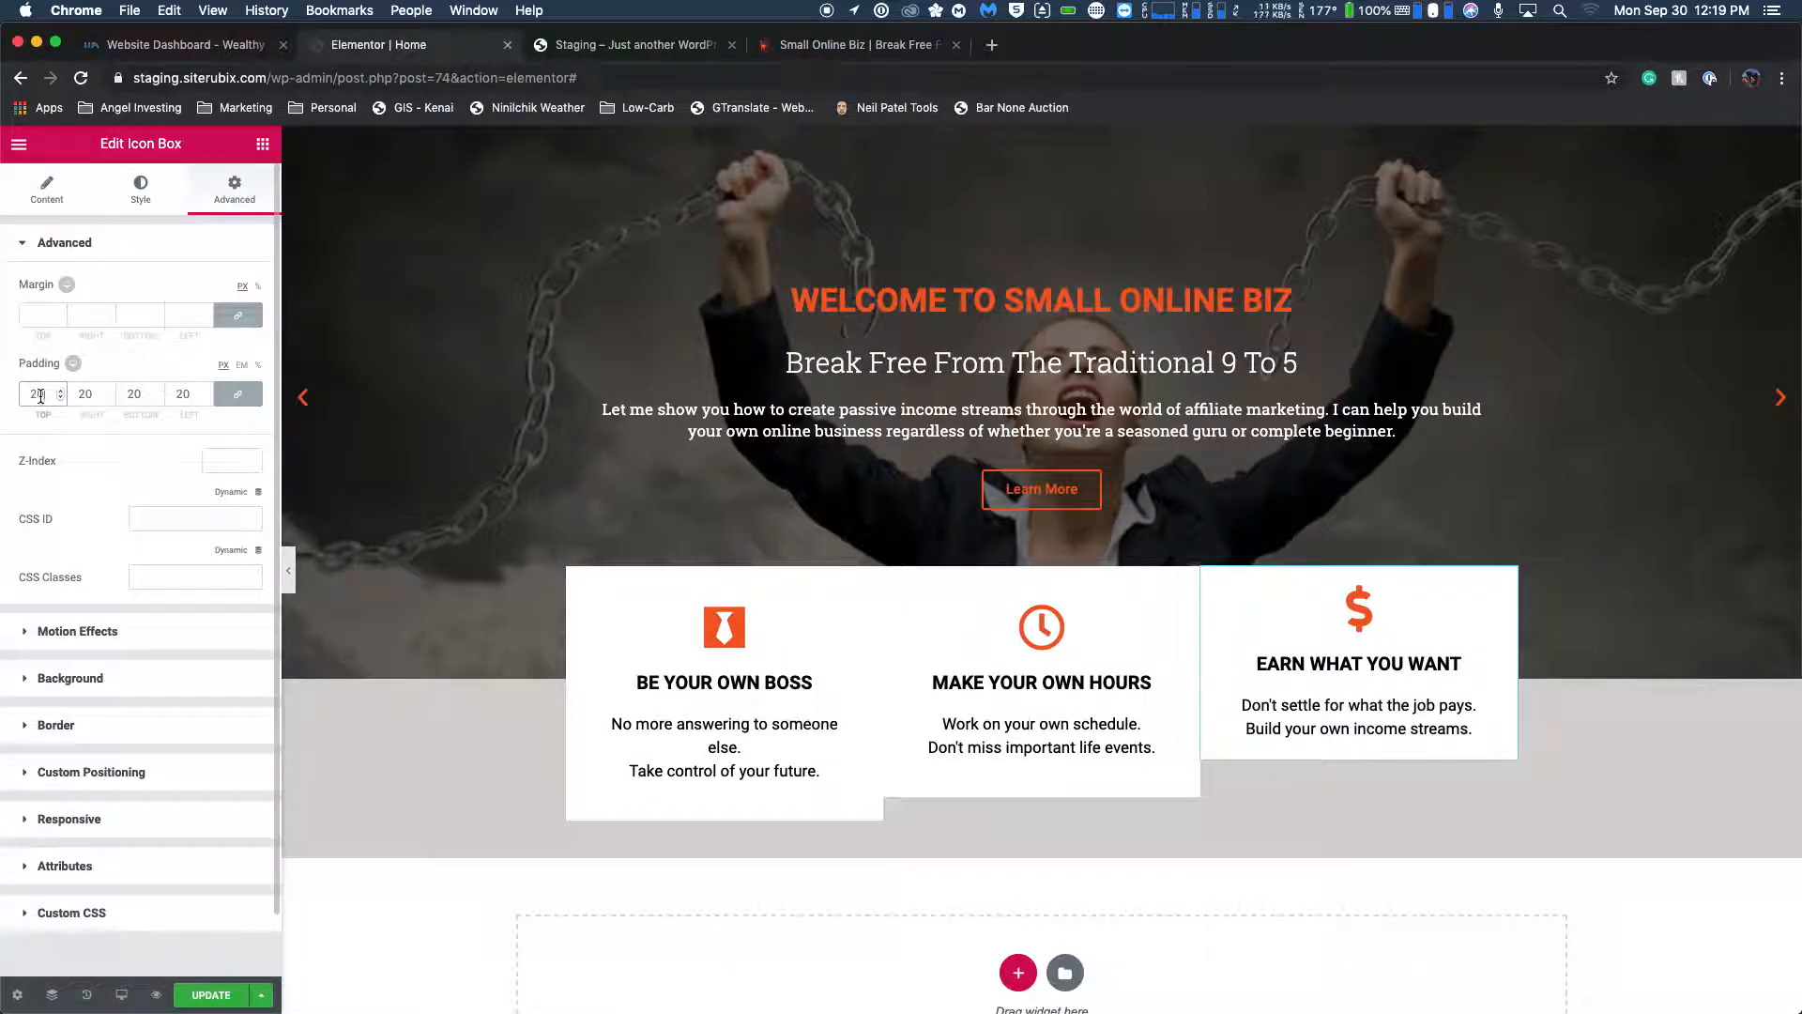
{"action": "type", "text": "40"}
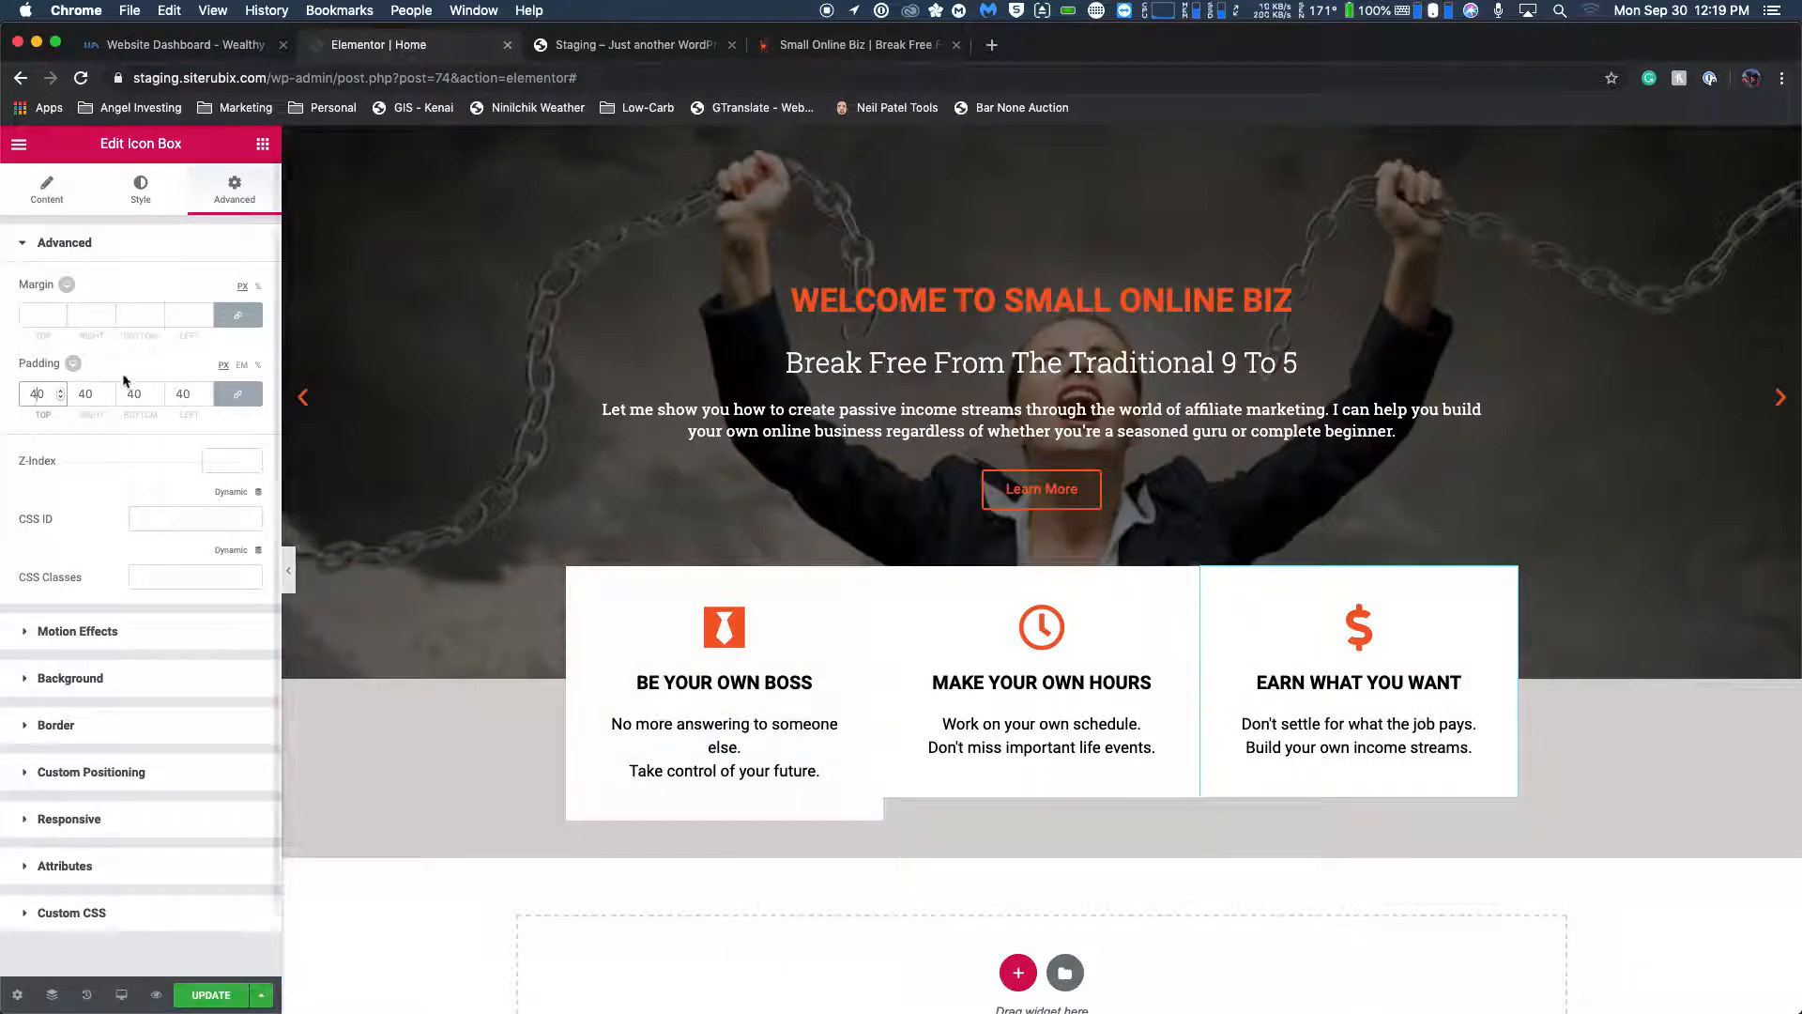
Unlink the EARN WHAT YOU WANT box's padding values and set its right and left padding to 0.
{"action": "left_click", "coordinate": [237, 393]}
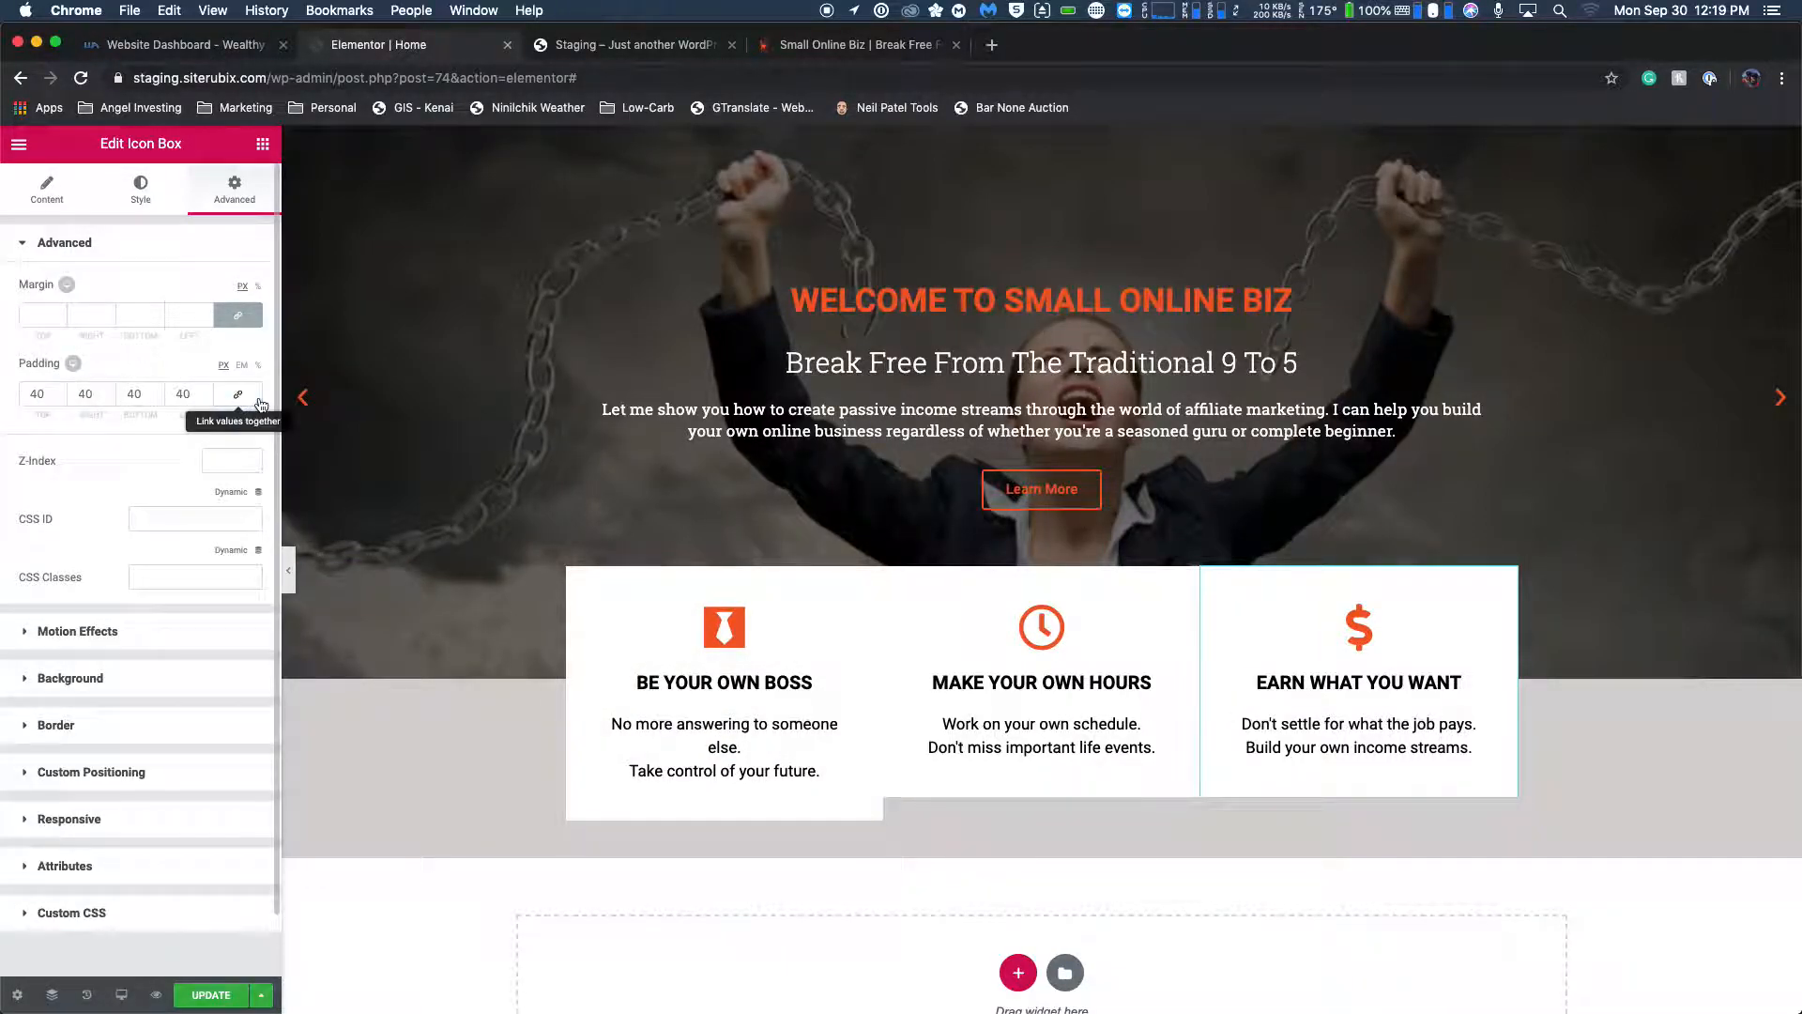
{"action": "left_click", "coordinate": [90, 396]}
{"action": "key", "text": "BackSpace"}
{"action": "key", "text": "BackSpace"}
{"action": "type", "text": "0"}
{"action": "double_click", "coordinate": [183, 393]}
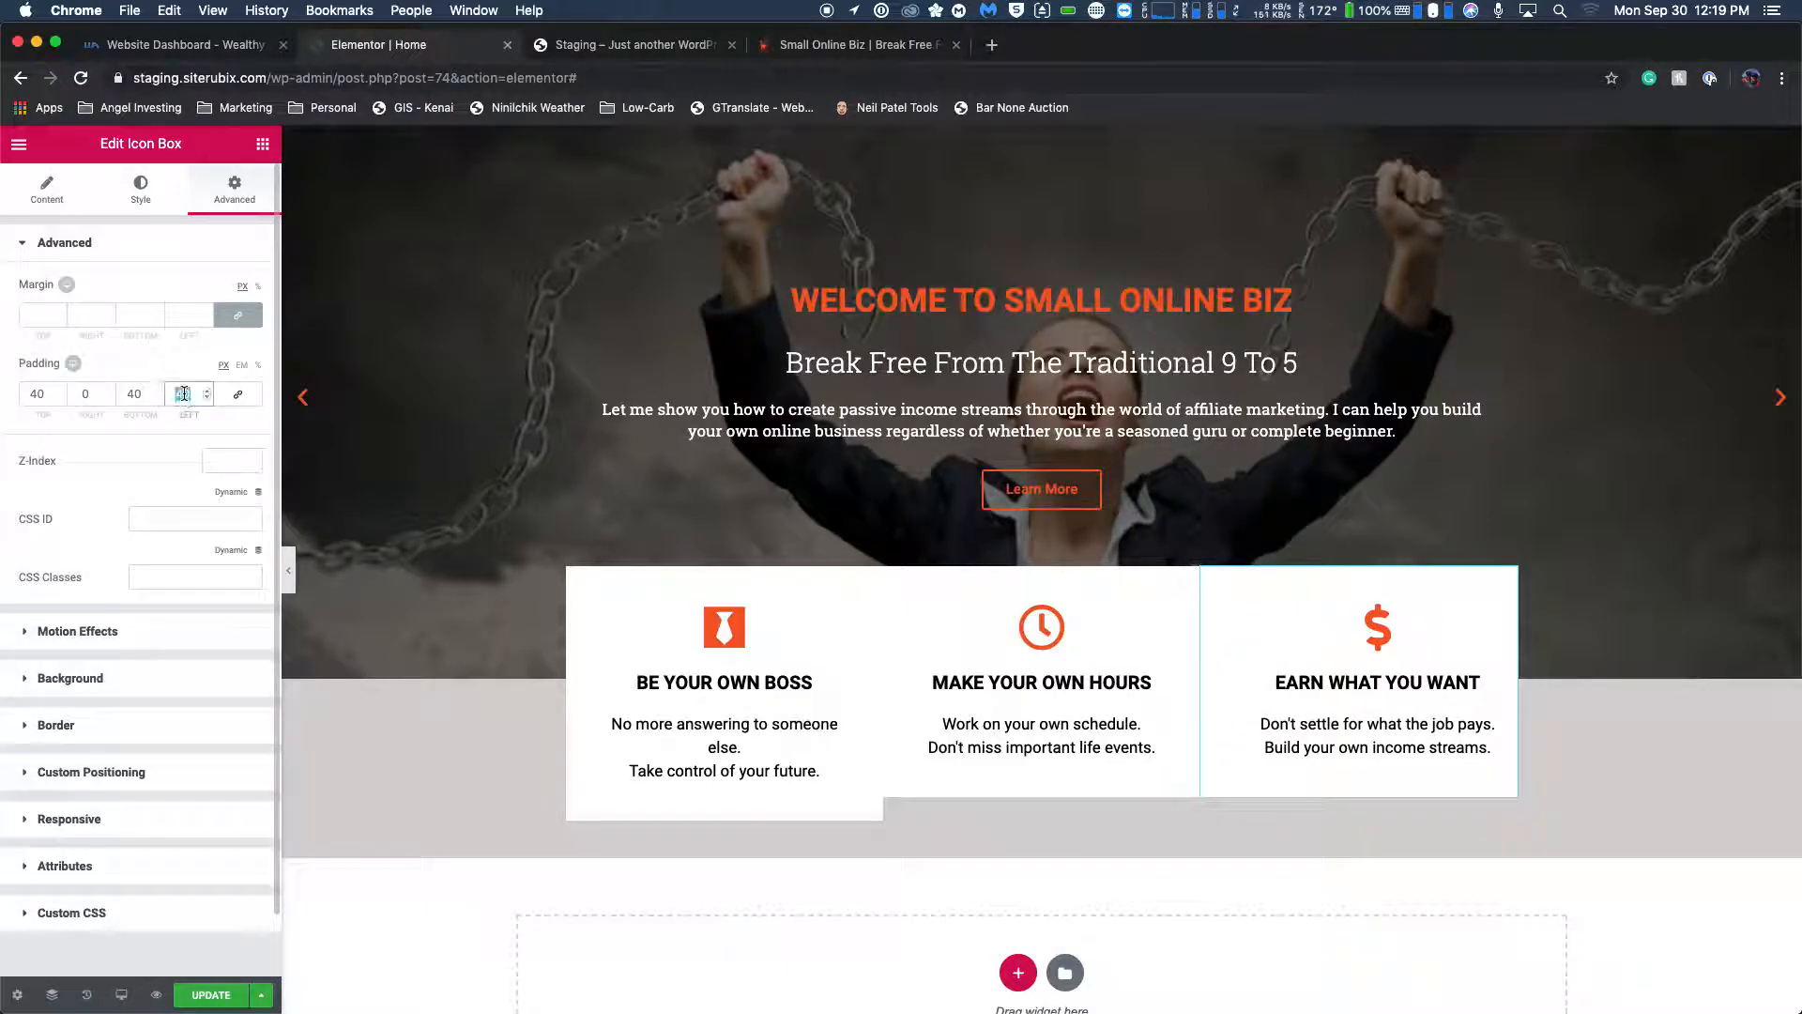
{"action": "type", "text": "0"}
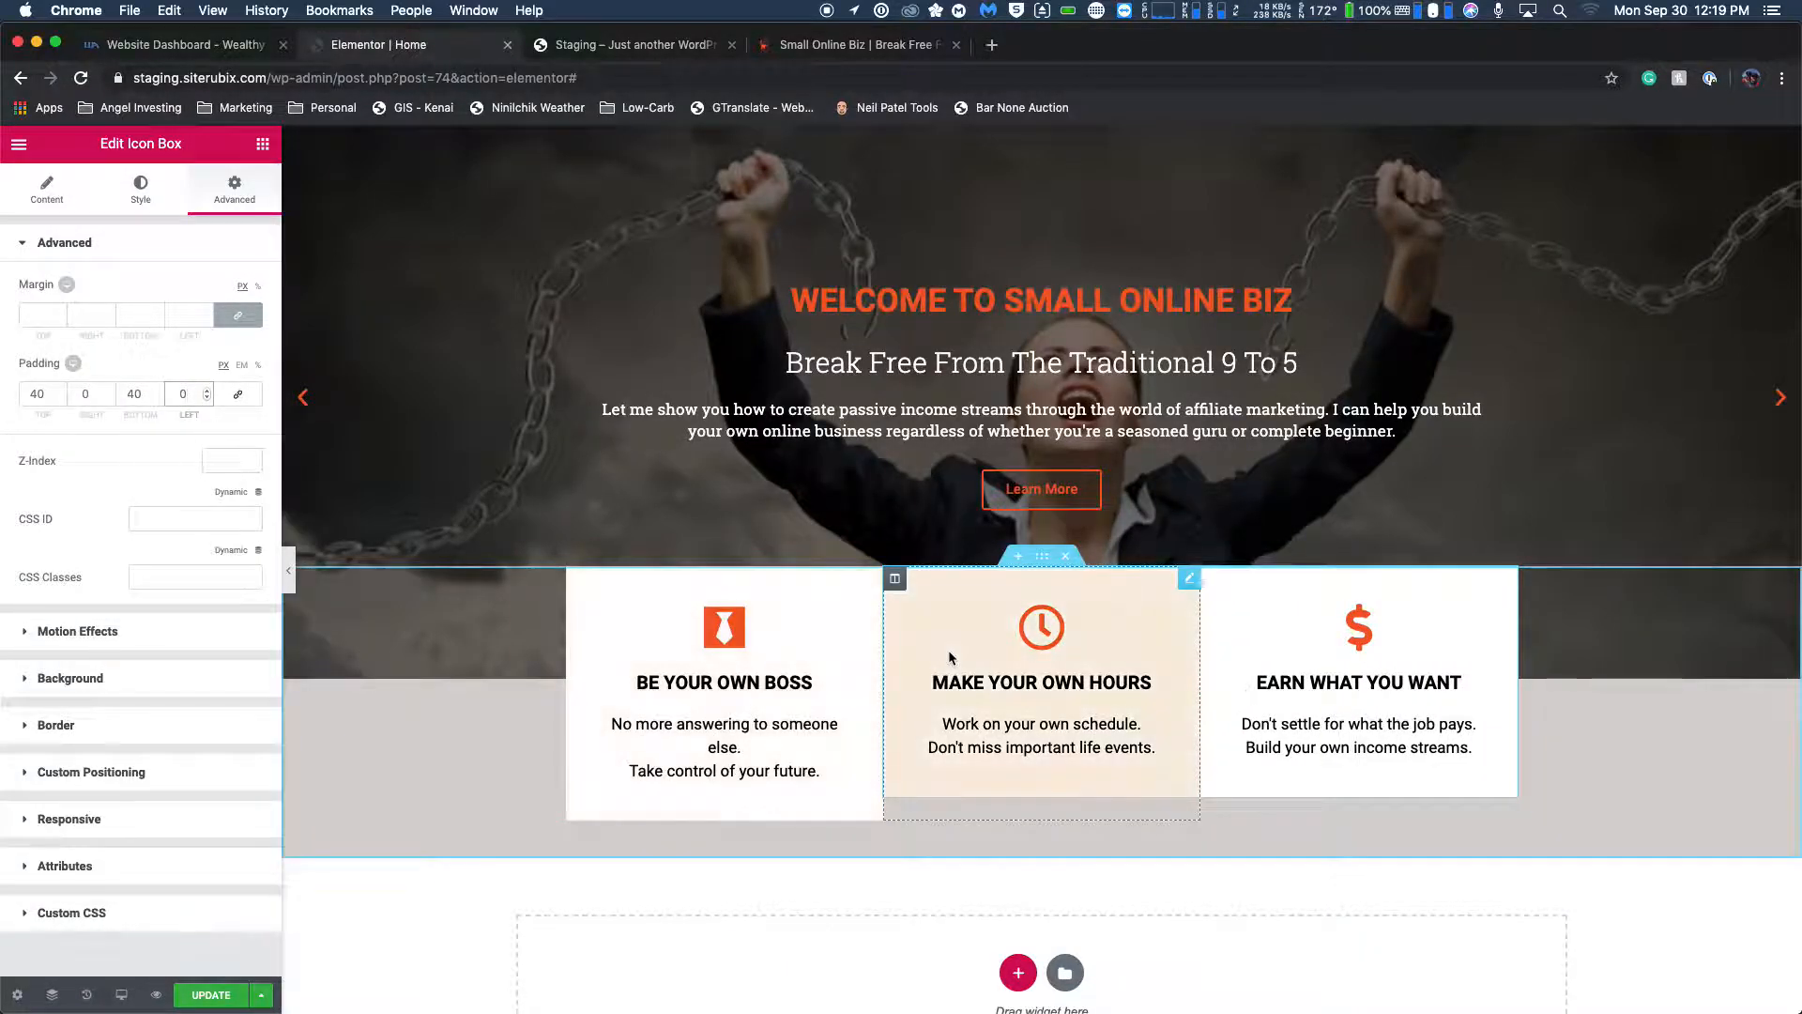
Unlink the MAKE YOUR OWN HOURS box's padding, using 40 px for top and bottom and 0 for right and left.
{"action": "left_click", "coordinate": [237, 393]}
{"action": "double_click", "coordinate": [89, 394]}
{"action": "key", "text": "BackSpace"}
{"action": "left_click", "coordinate": [237, 393]}
{"action": "left_click", "coordinate": [40, 394]}
{"action": "left_click", "coordinate": [41, 393]}
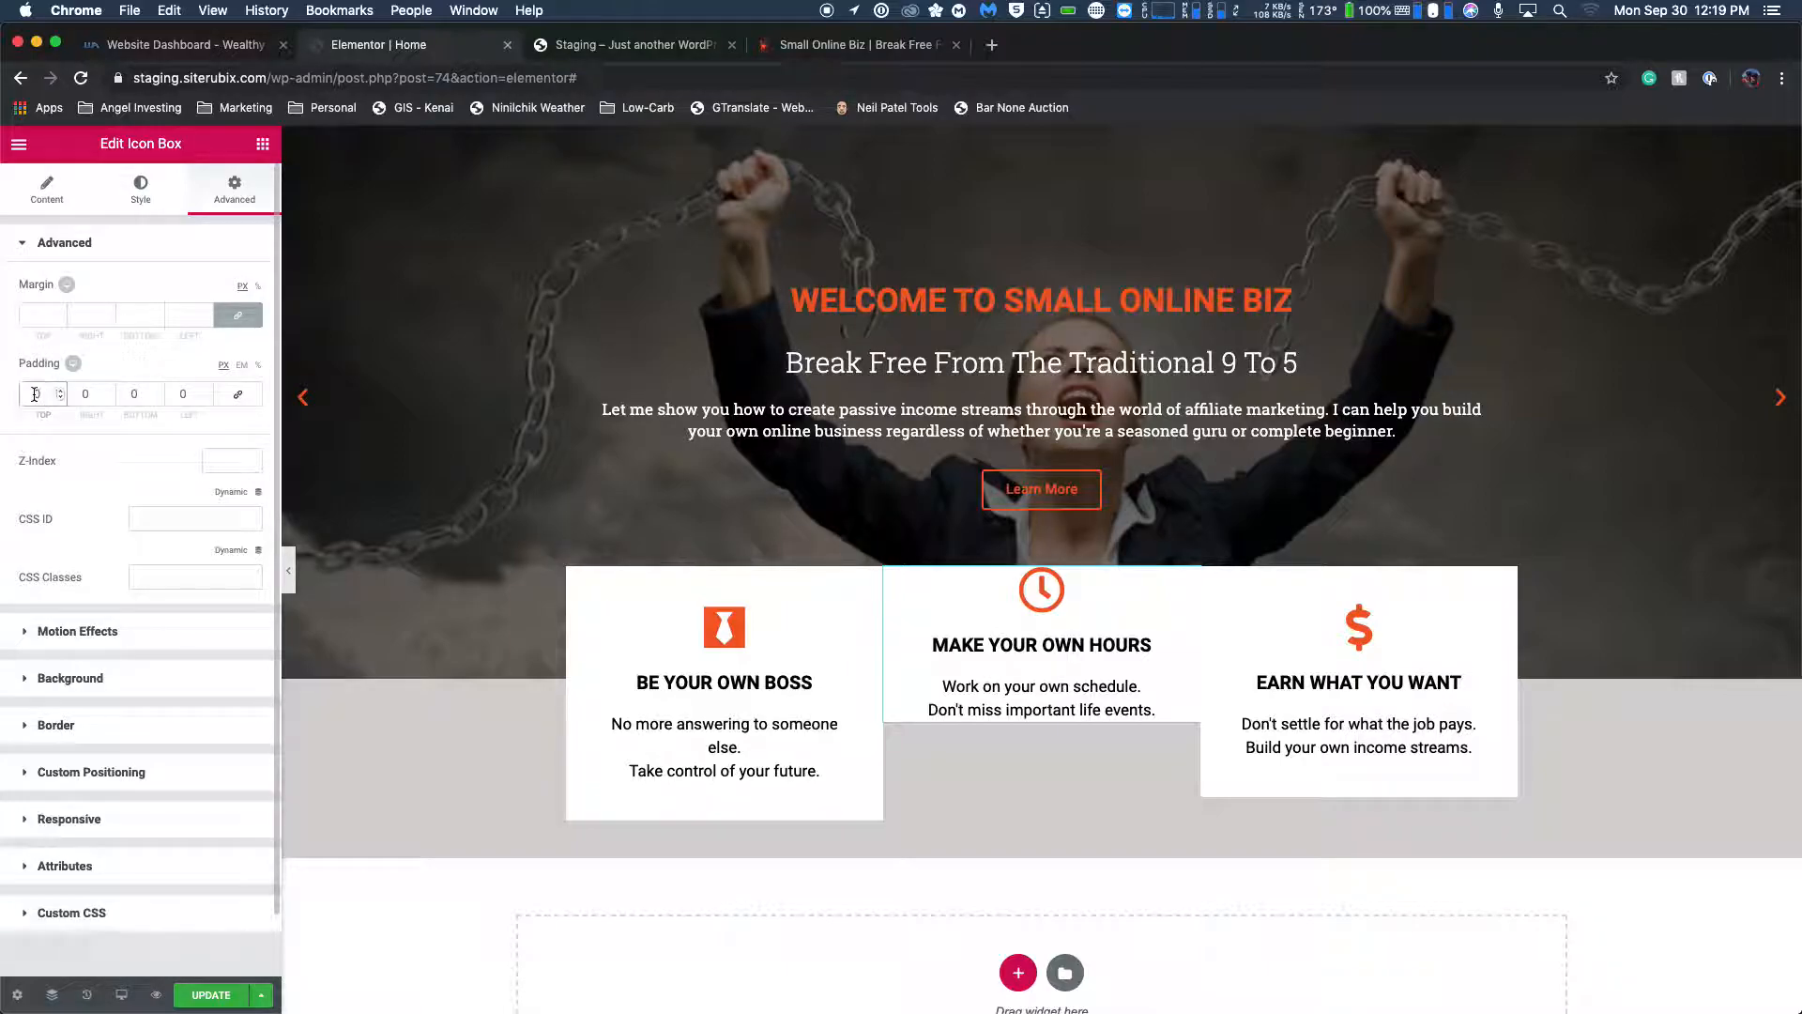
{"action": "type", "text": "40"}
{"action": "left_click", "coordinate": [134, 393]}
{"action": "type", "text": "40"}
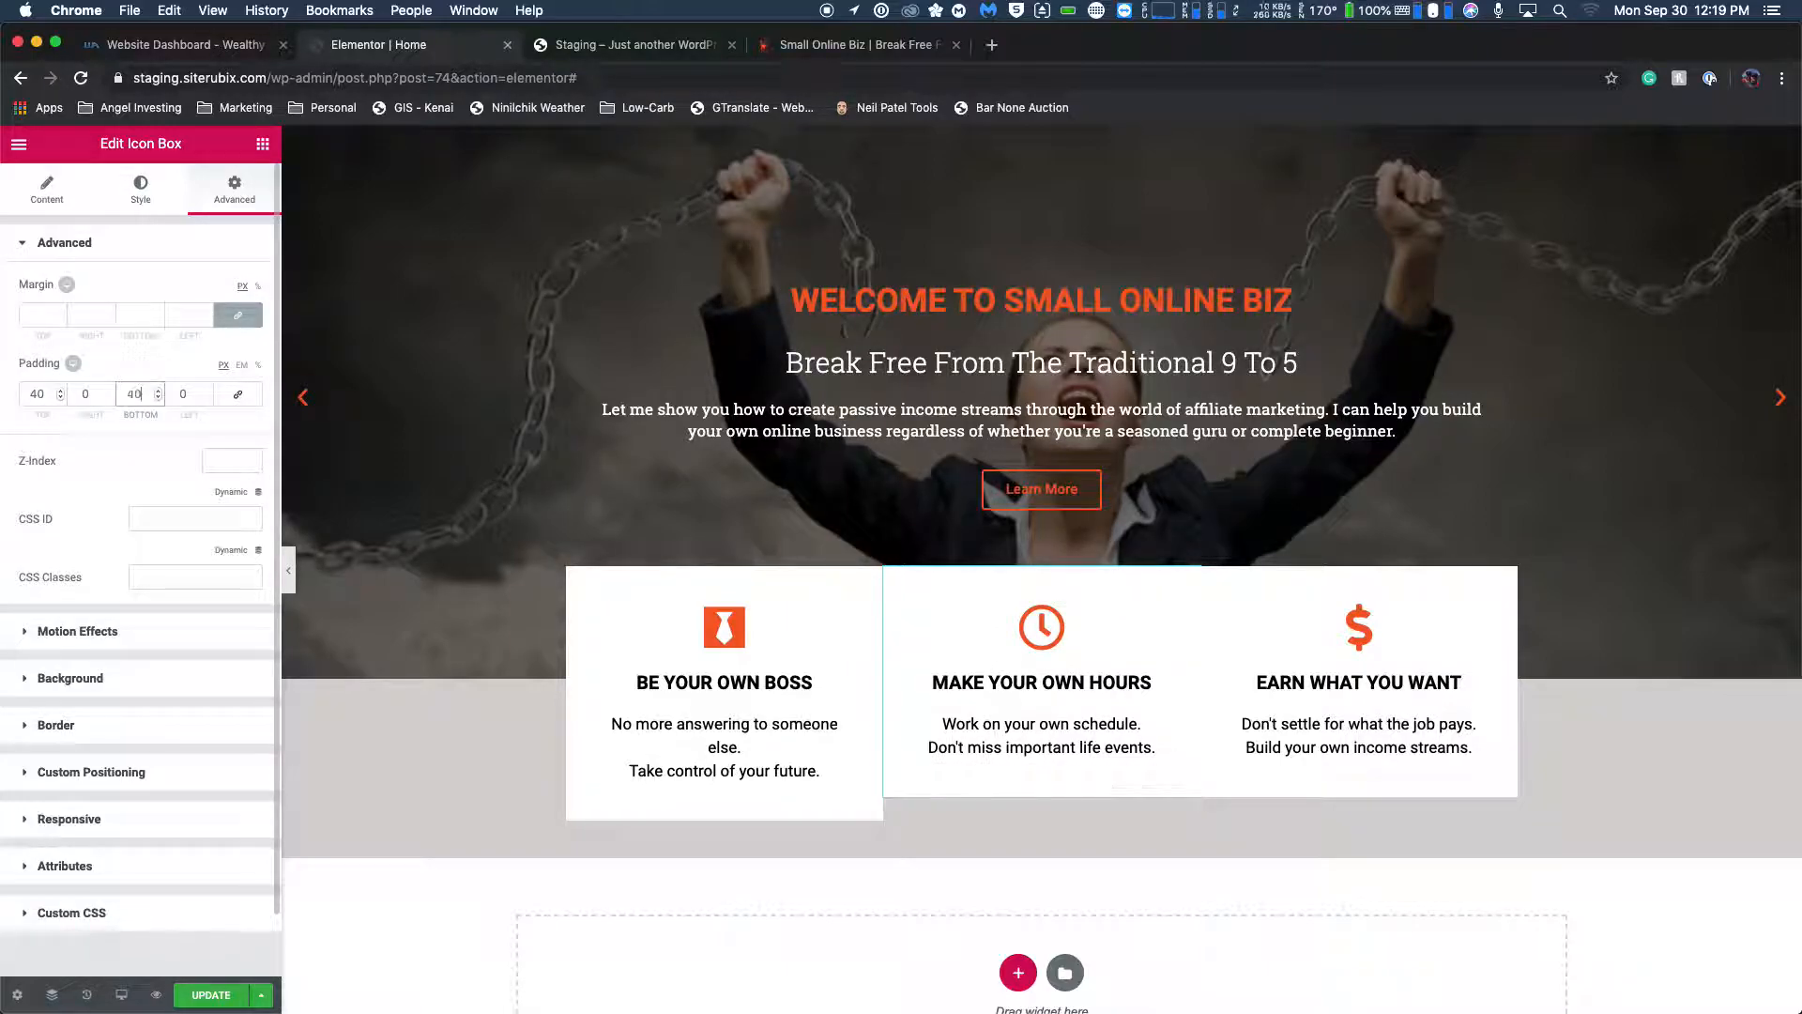
Unlink the BE YOUR OWN BOSS box's padding values and set its left and right padding to 0.
{"action": "left_click", "coordinate": [874, 622]}
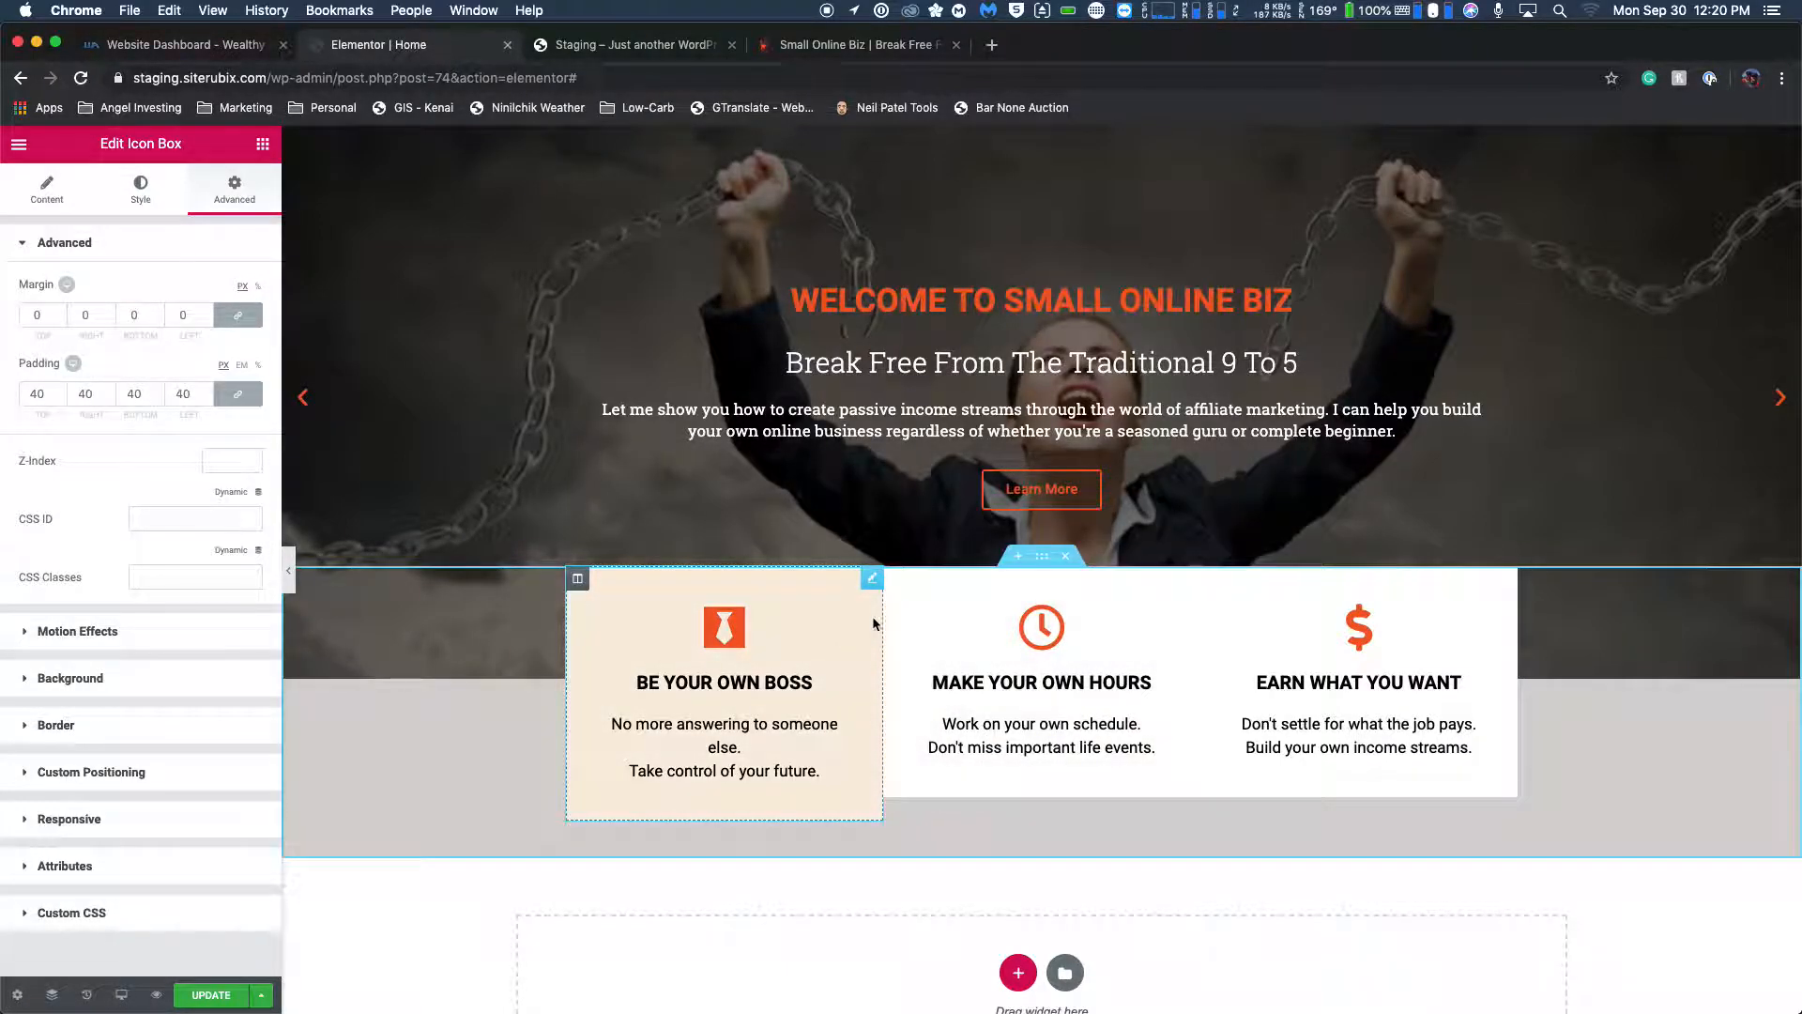
{"action": "left_click", "coordinate": [237, 393]}
{"action": "left_click", "coordinate": [187, 393]}
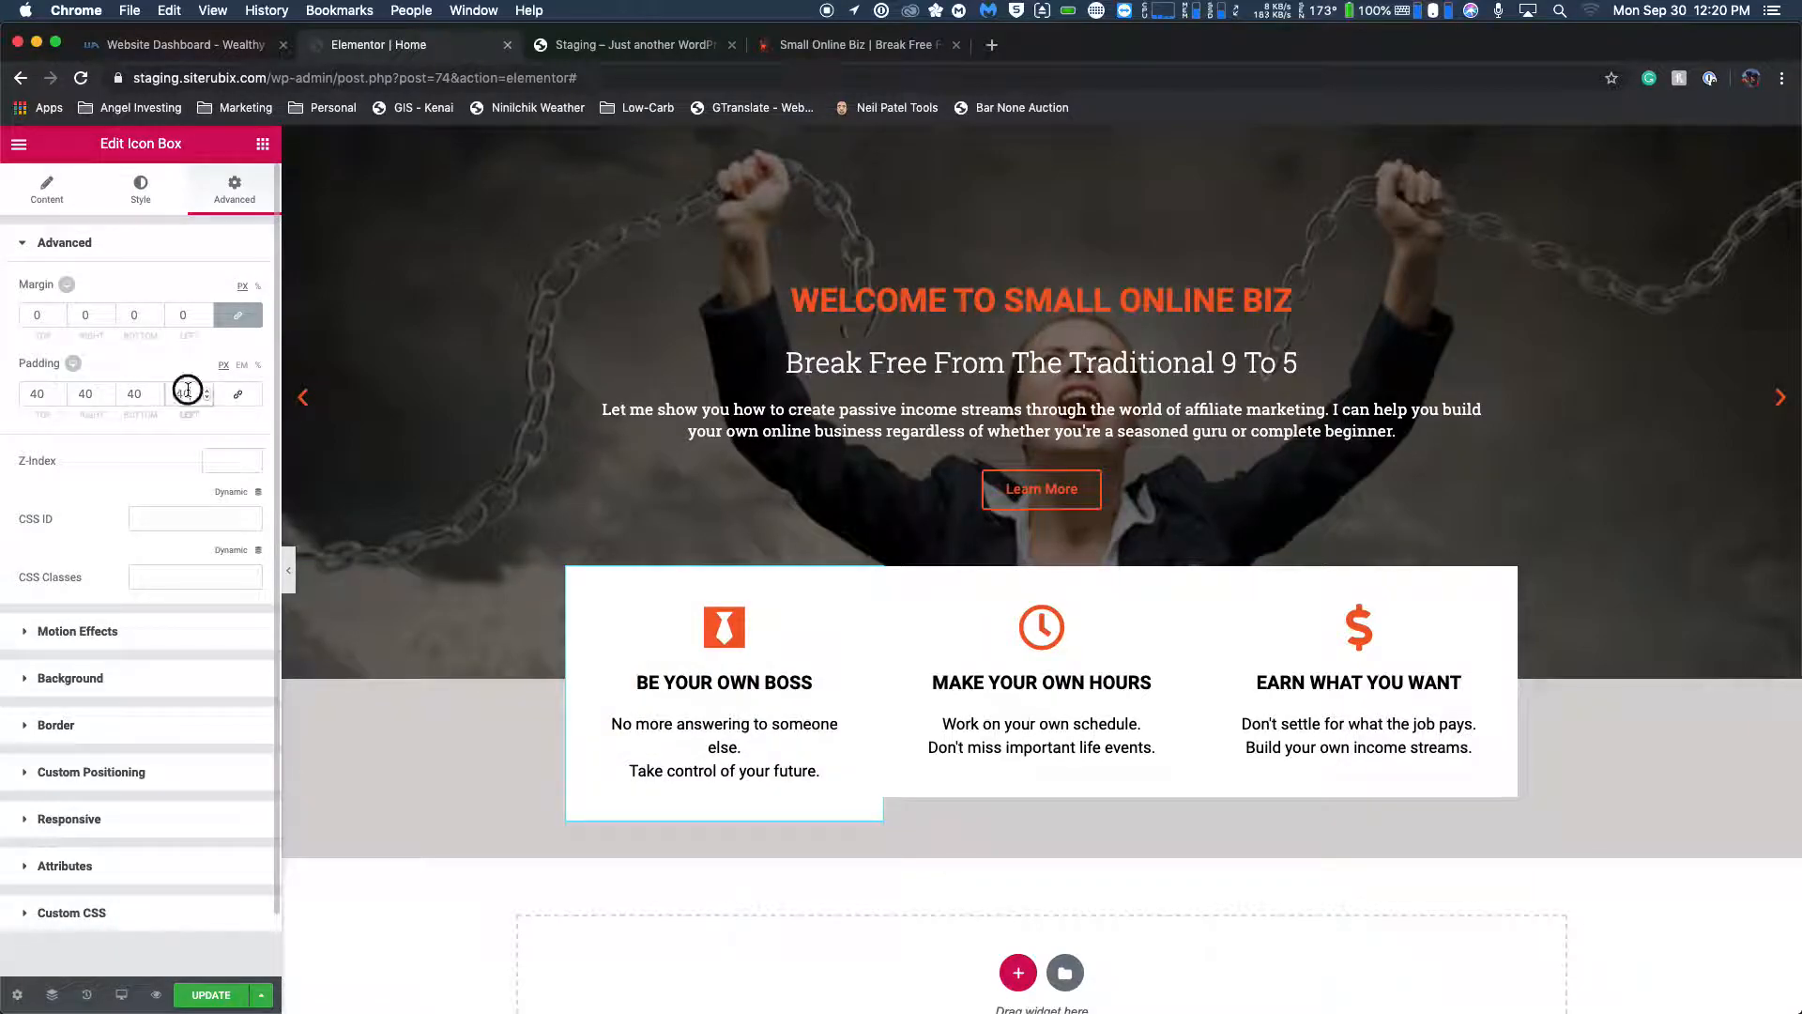
{"action": "key", "text": "BackSpace"}
{"action": "key", "text": "BackSpace"}
{"action": "type", "text": "0"}
{"action": "left_click", "coordinate": [91, 393]}
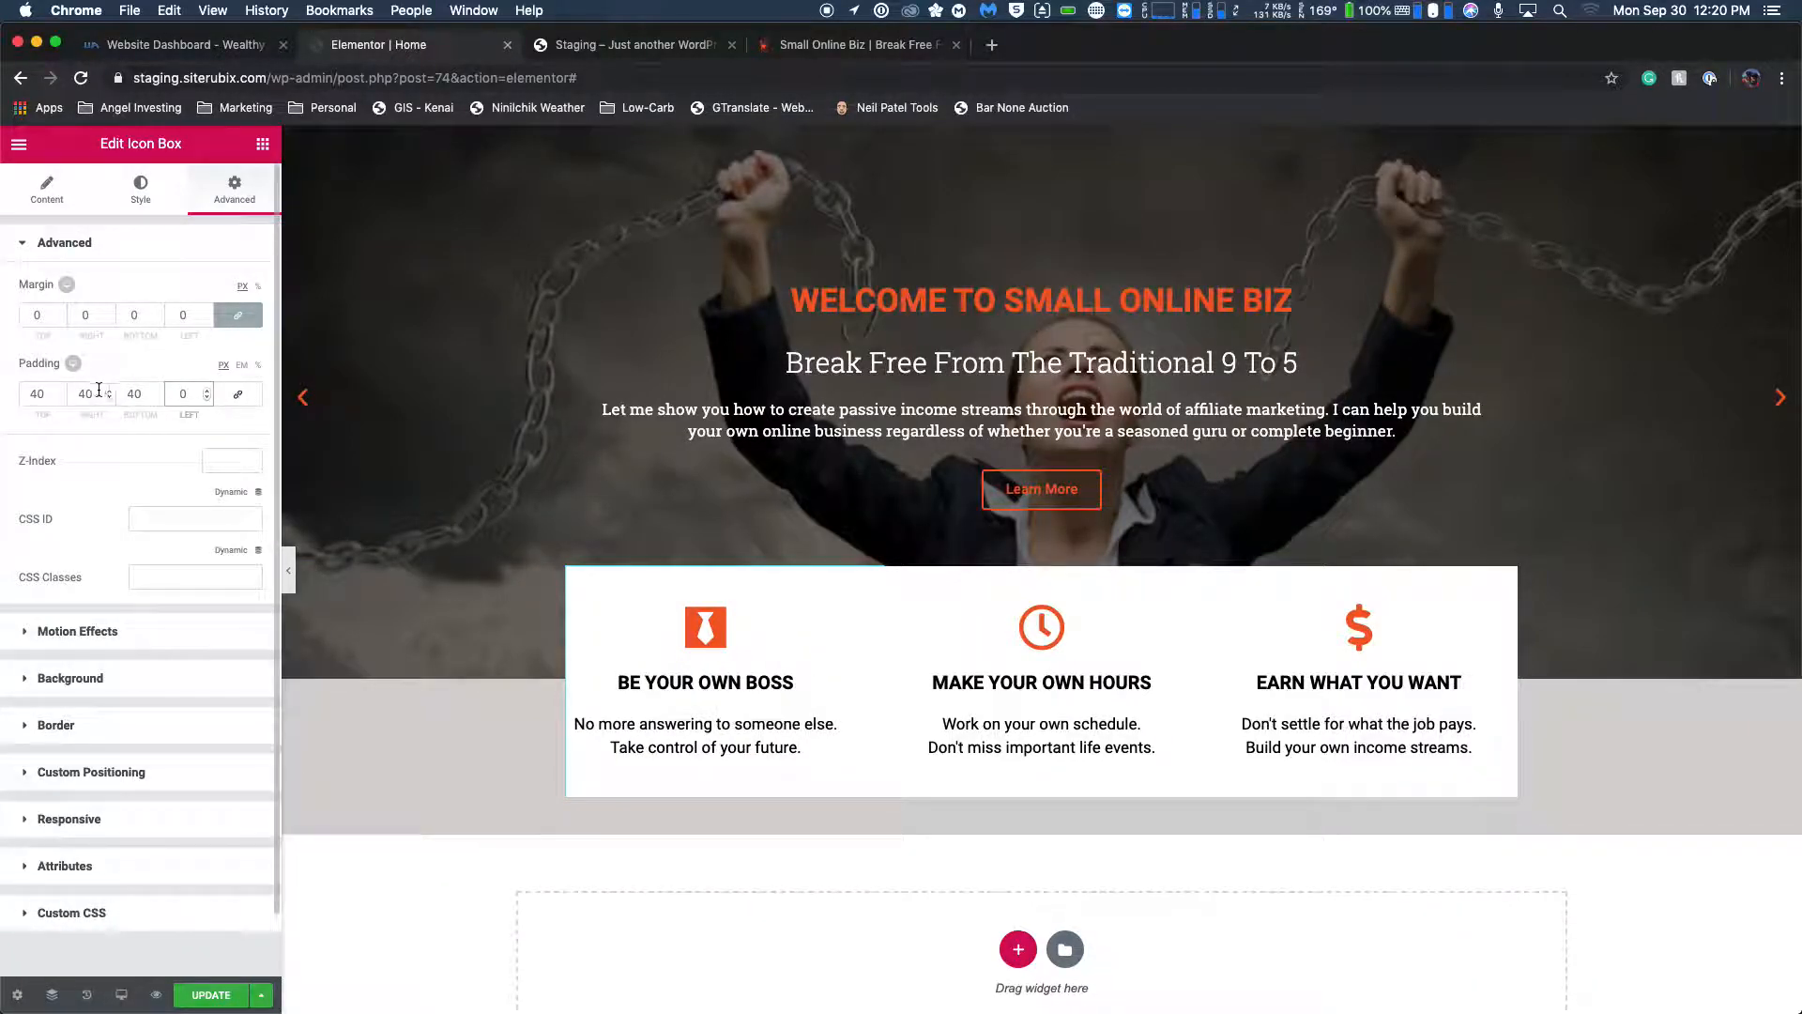
{"action": "key", "text": "BackSpace"}
{"action": "key", "text": "BackSpace"}
{"action": "type", "text": "0"}
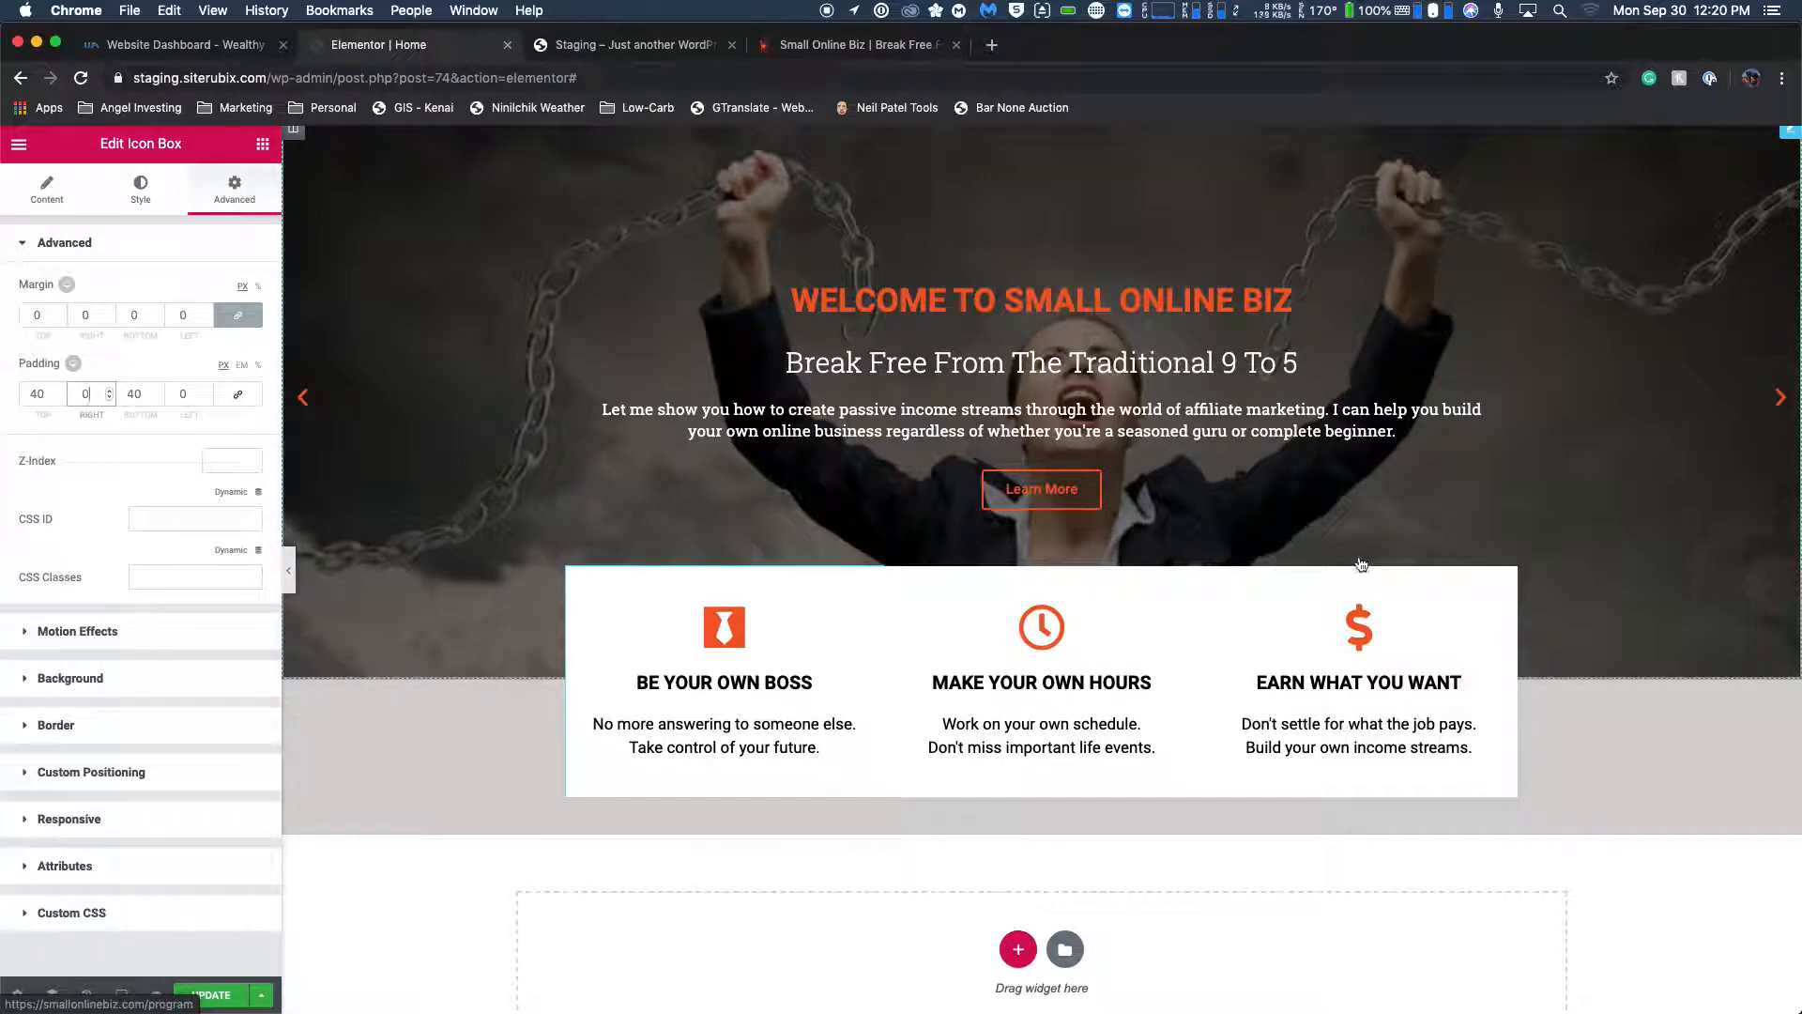
Compare the padded feature boxes in the editor with those on the live Small Online Biz homepage.
{"action": "left_click", "coordinate": [852, 45]}
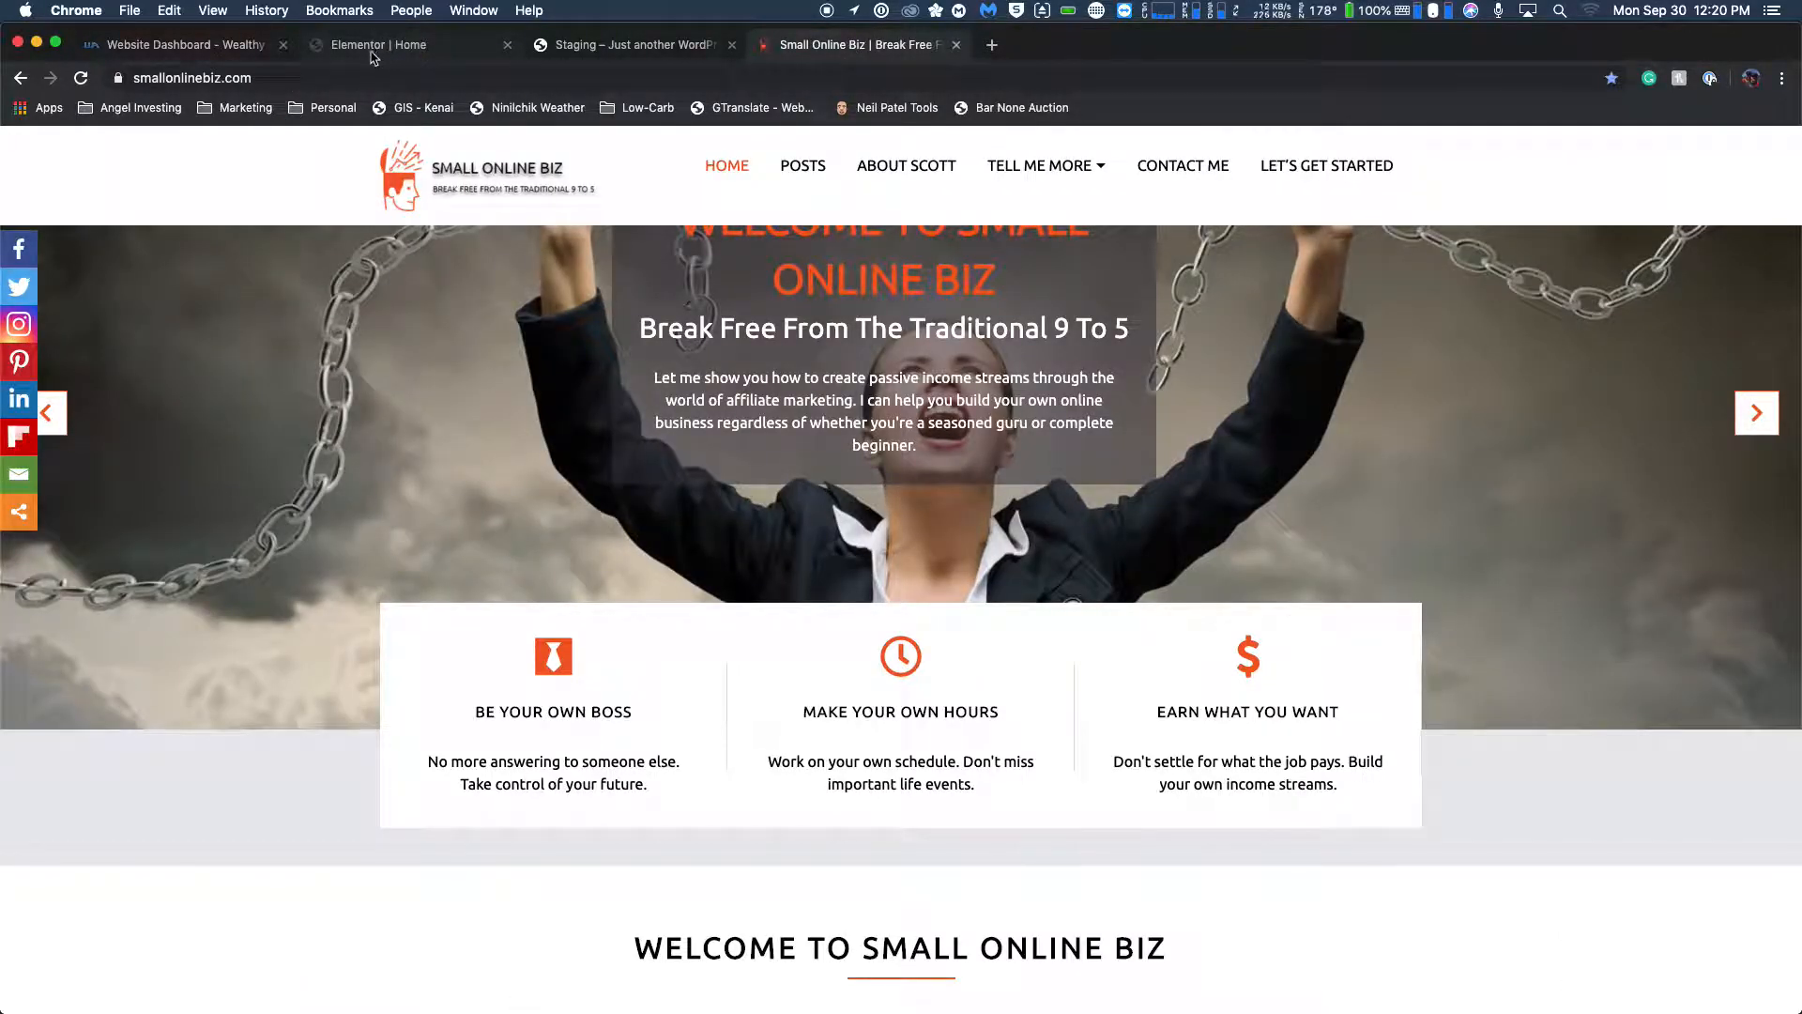
{"action": "left_click", "coordinate": [403, 49]}
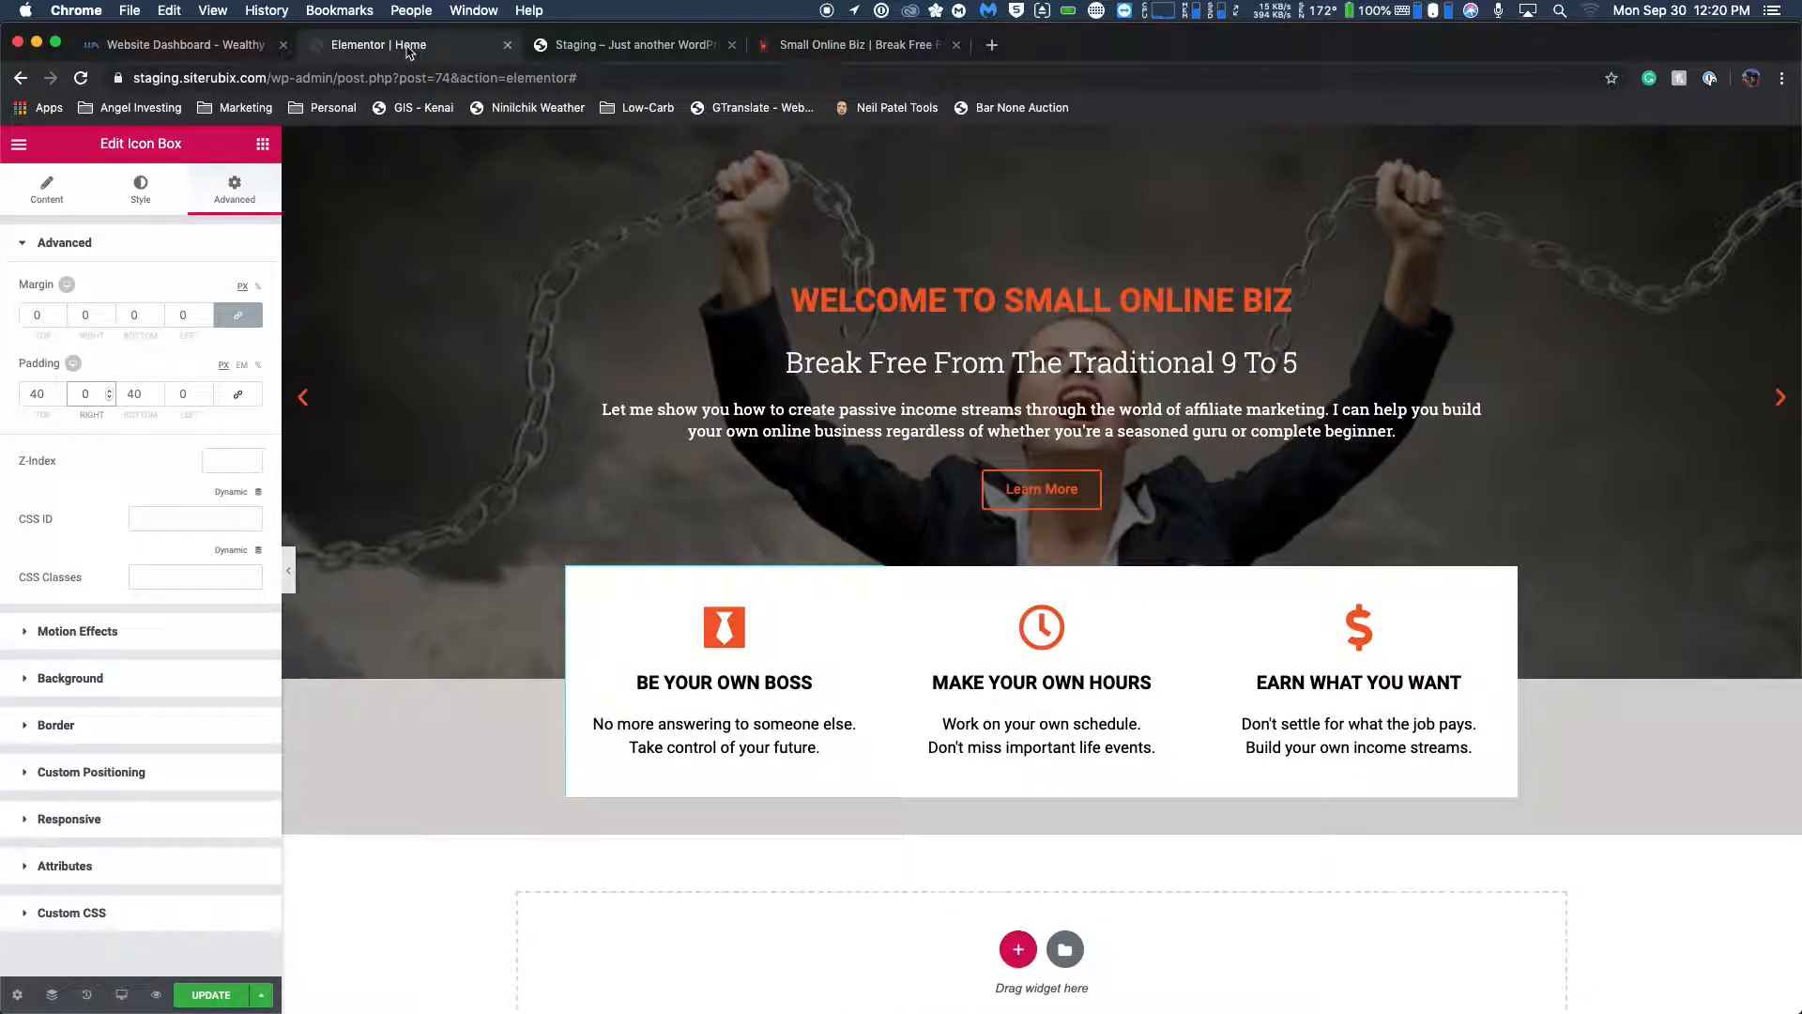
{"action": "left_click", "coordinate": [823, 49]}
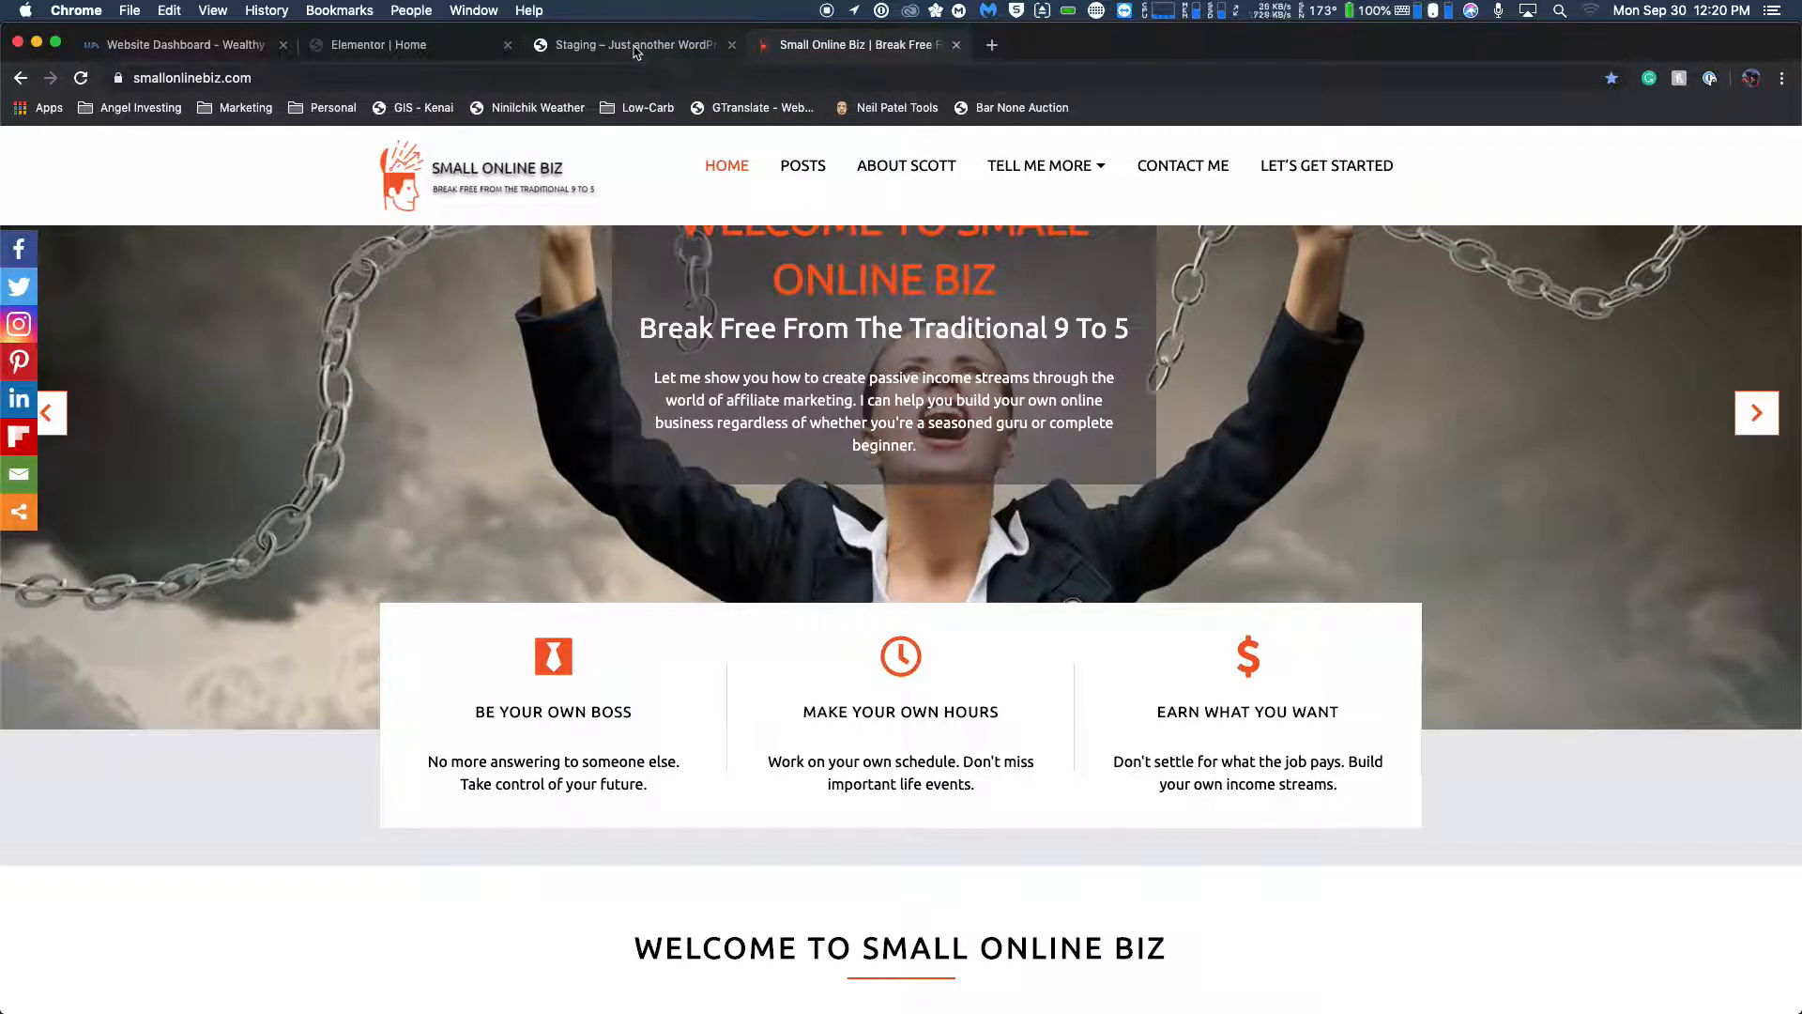
Widen the feature boxes section's boxed content width to 1074 and compare it with the live Small Online Biz homepage.
{"action": "left_click", "coordinate": [635, 49]}
{"action": "left_click", "coordinate": [434, 47]}
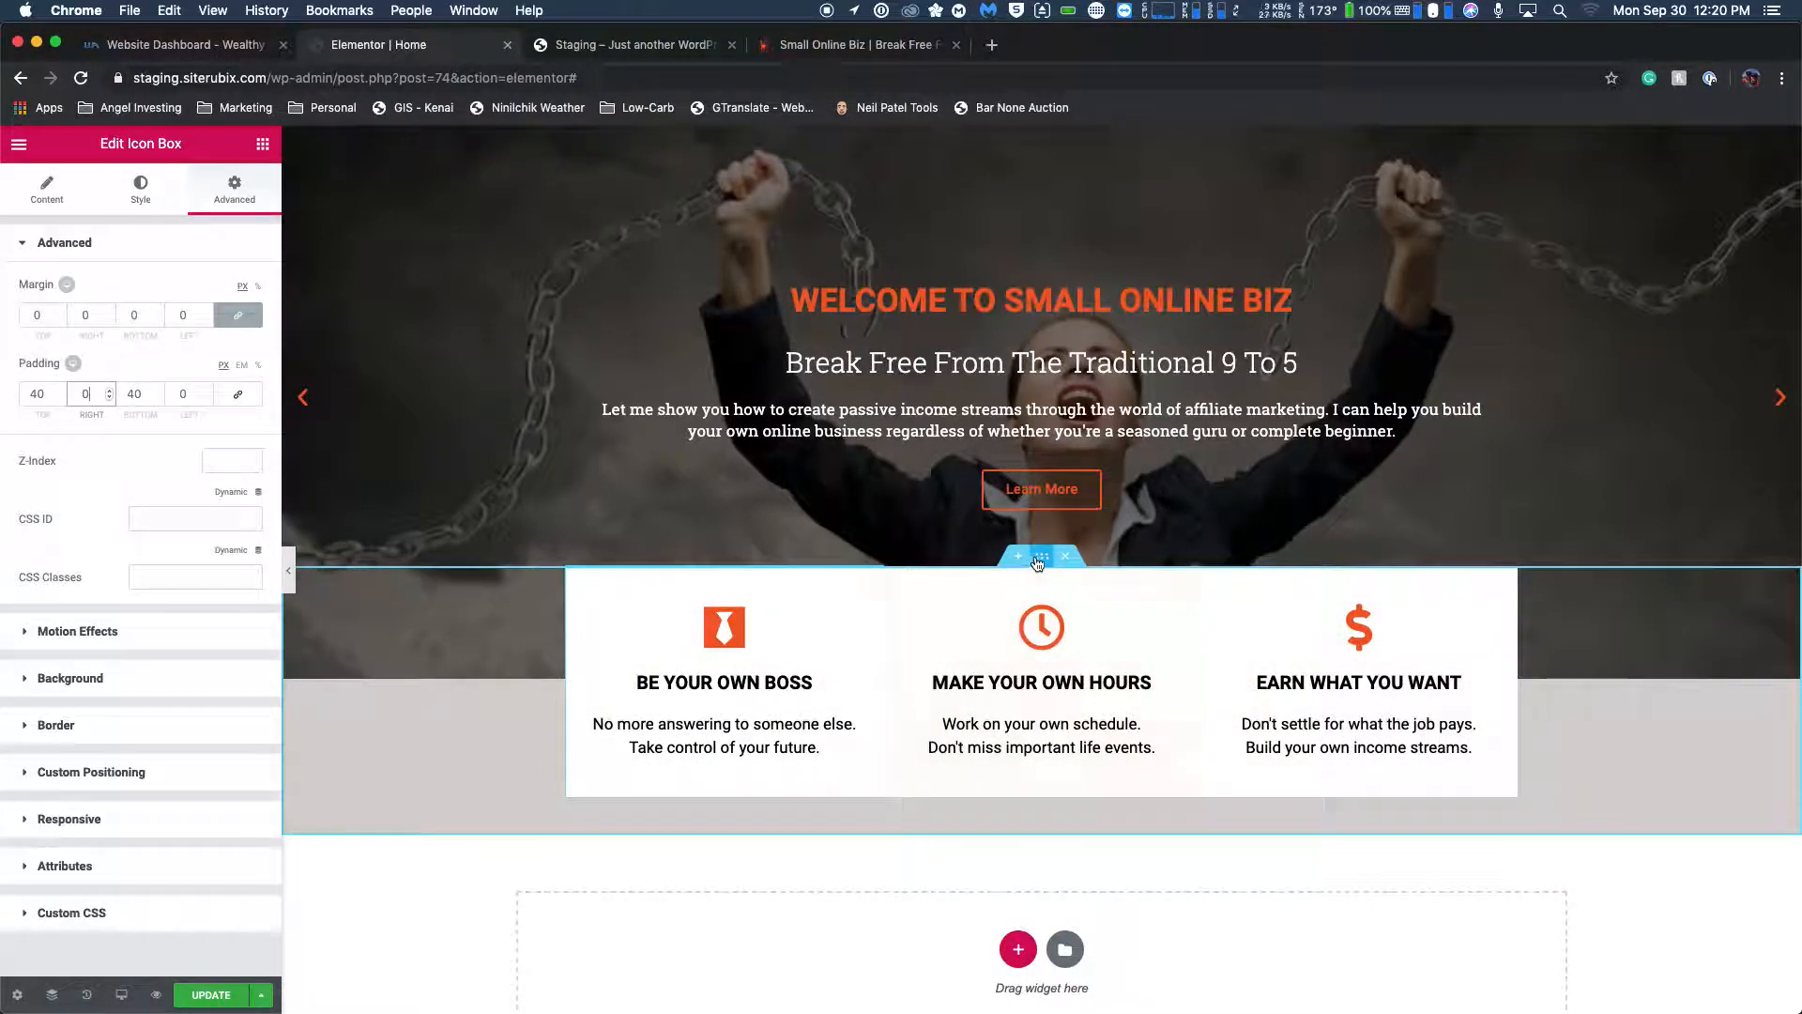
{"action": "left_click", "coordinate": [357, 411]}
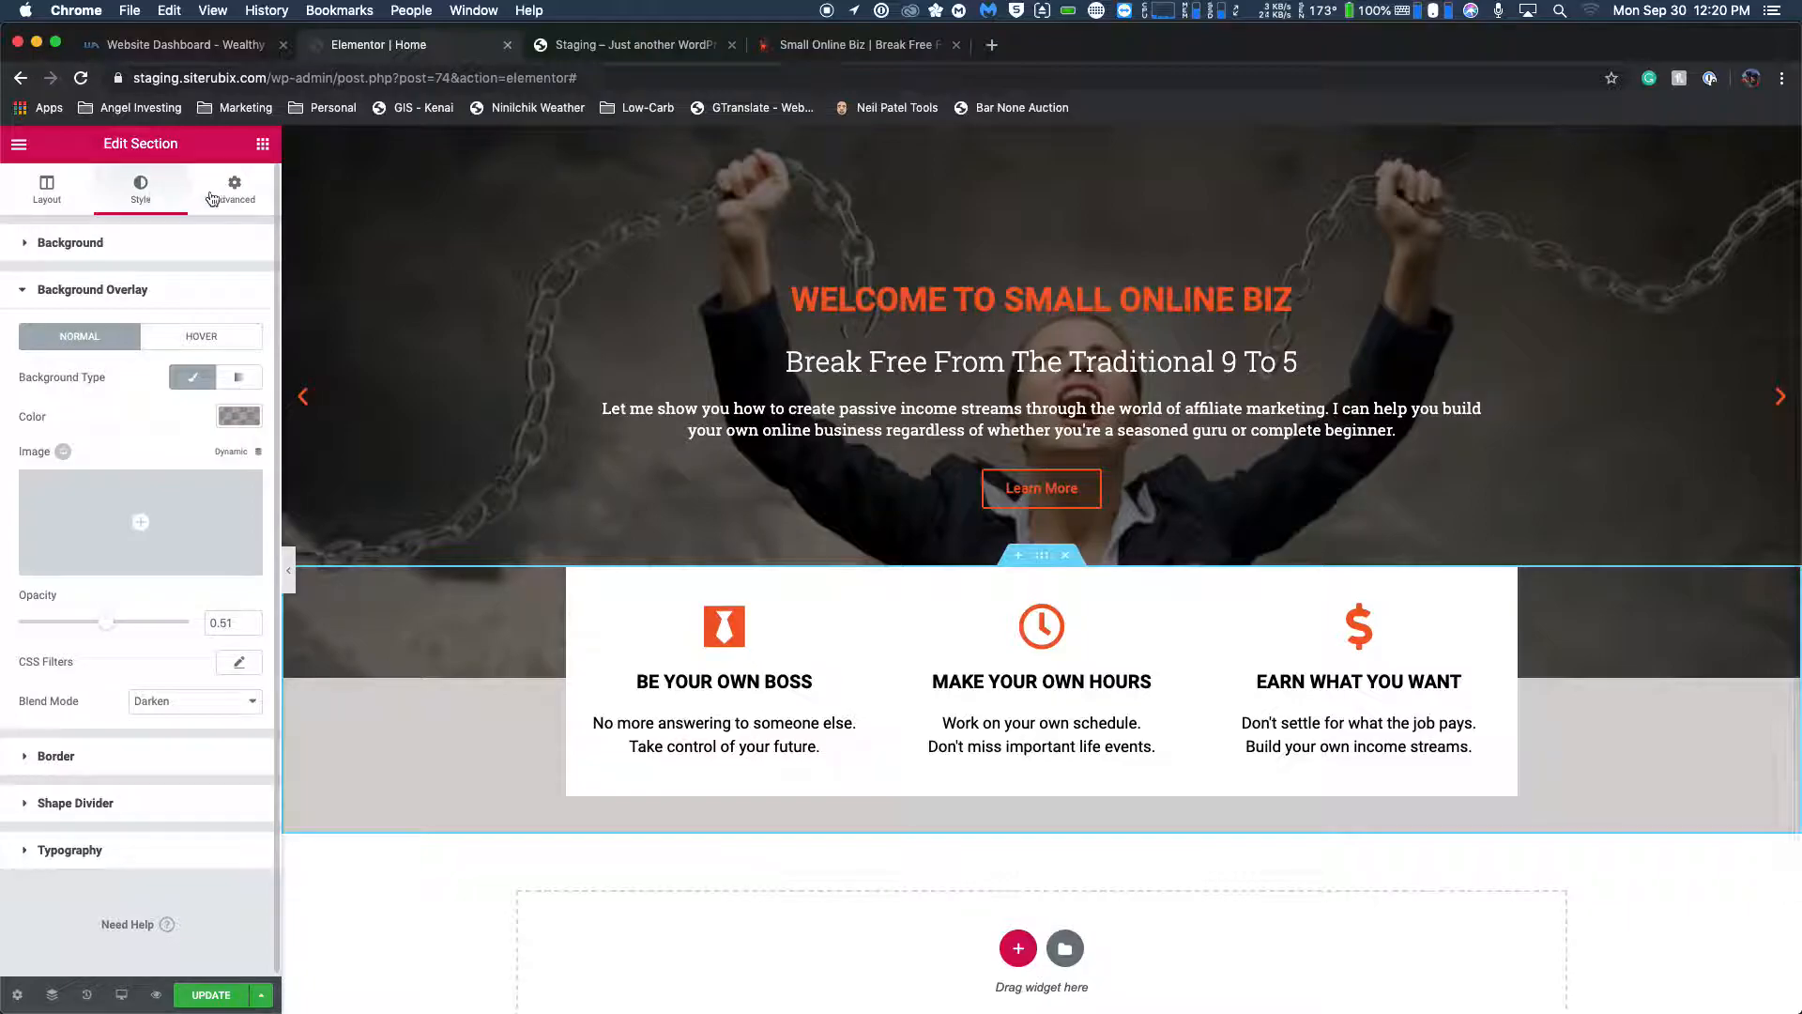
{"action": "left_click", "coordinate": [47, 187]}
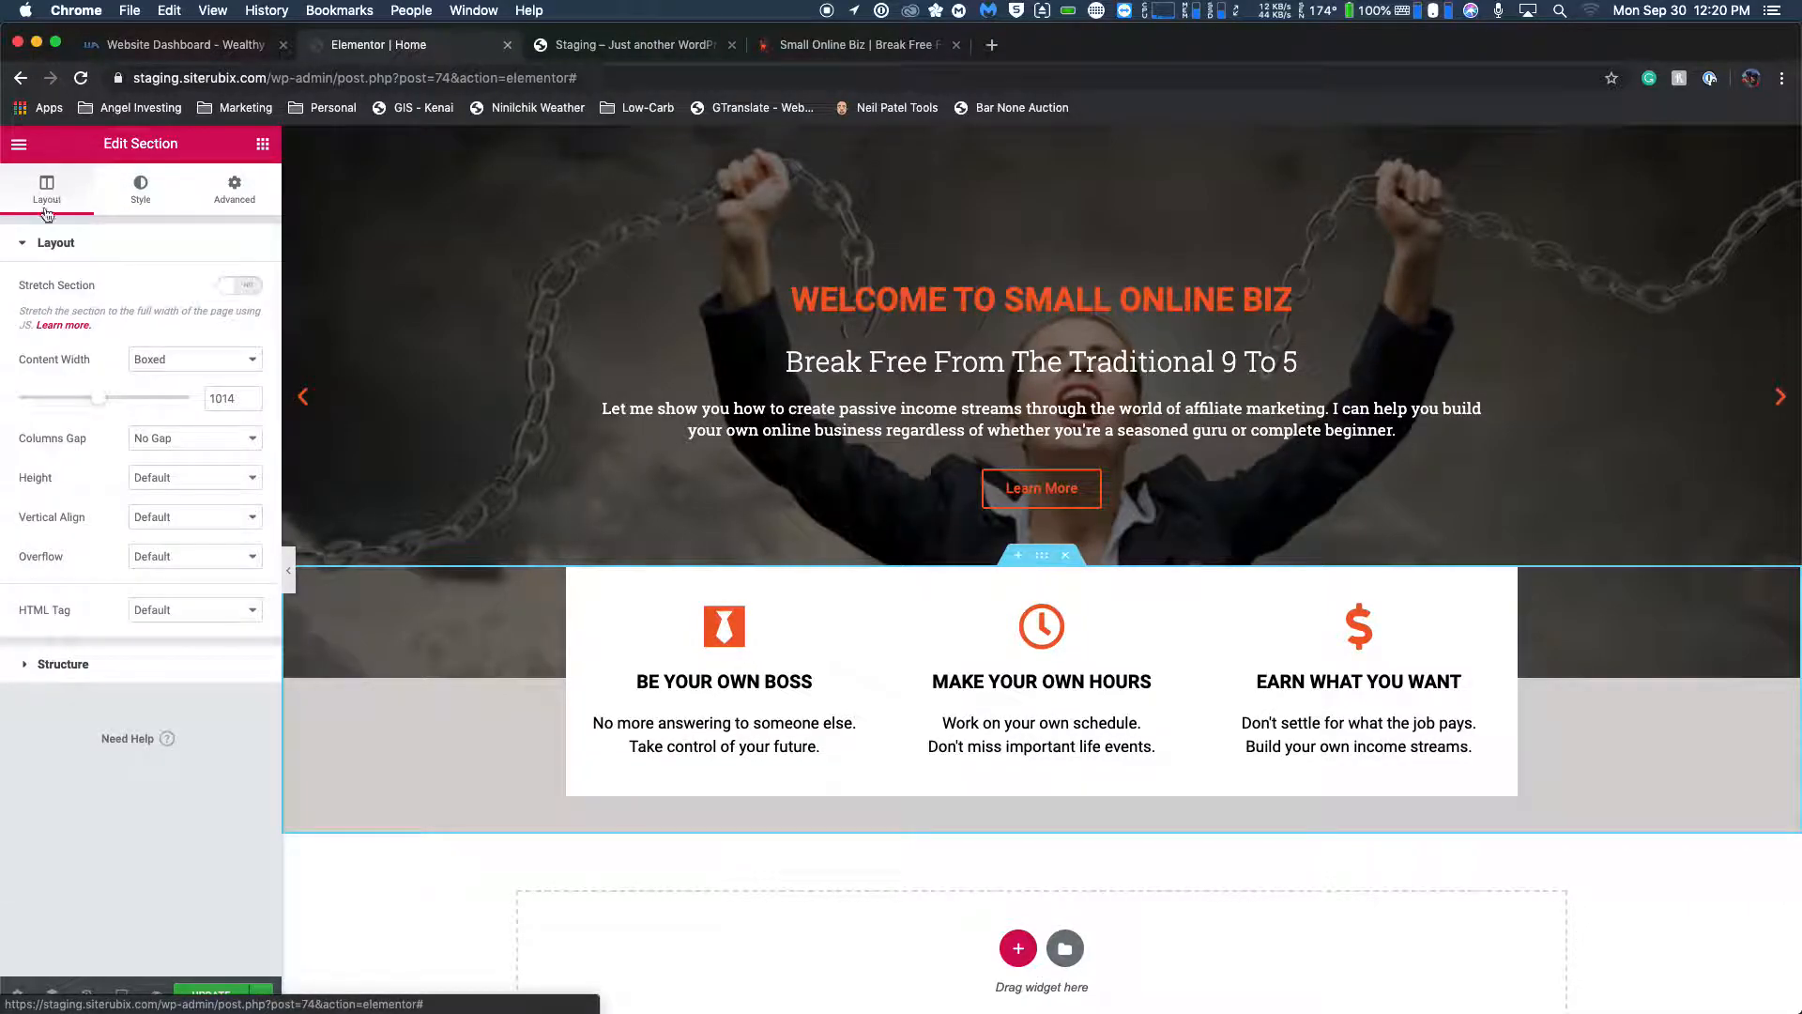
{"action": "left_click_drag", "start_coordinate": [101, 406], "coordinate": [110, 405]}
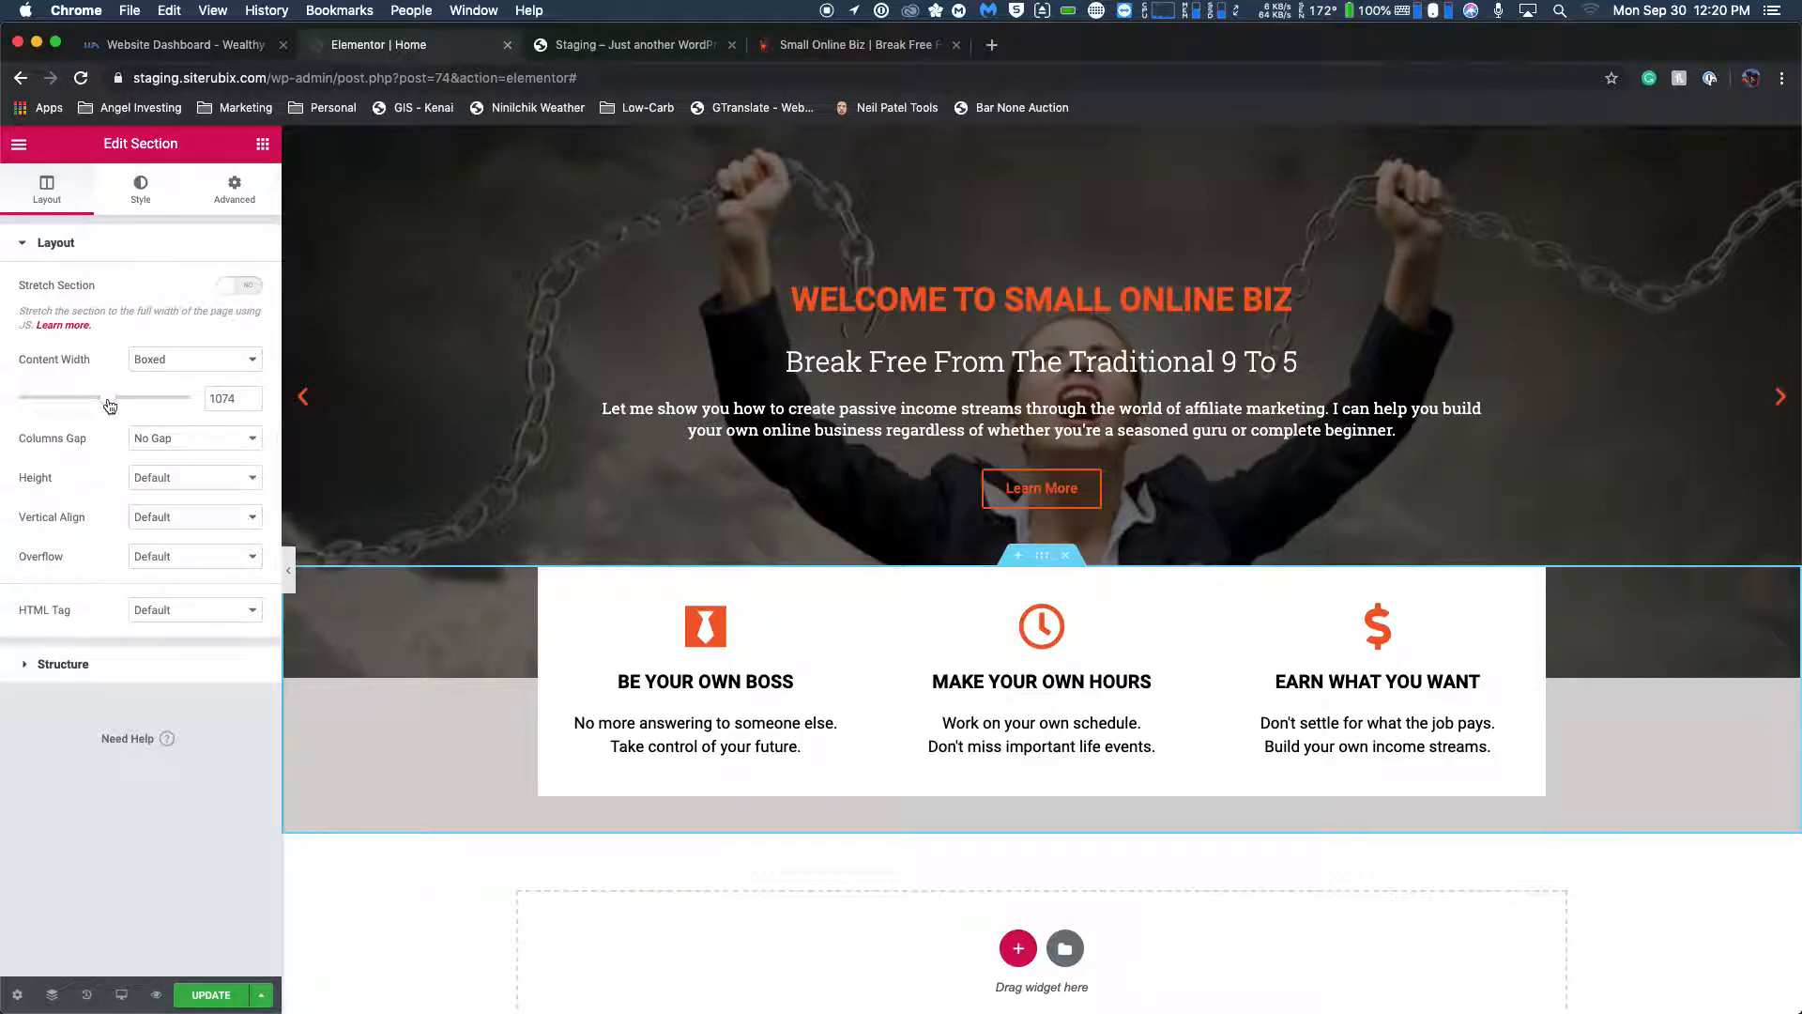
{"action": "left_click", "coordinate": [833, 59]}
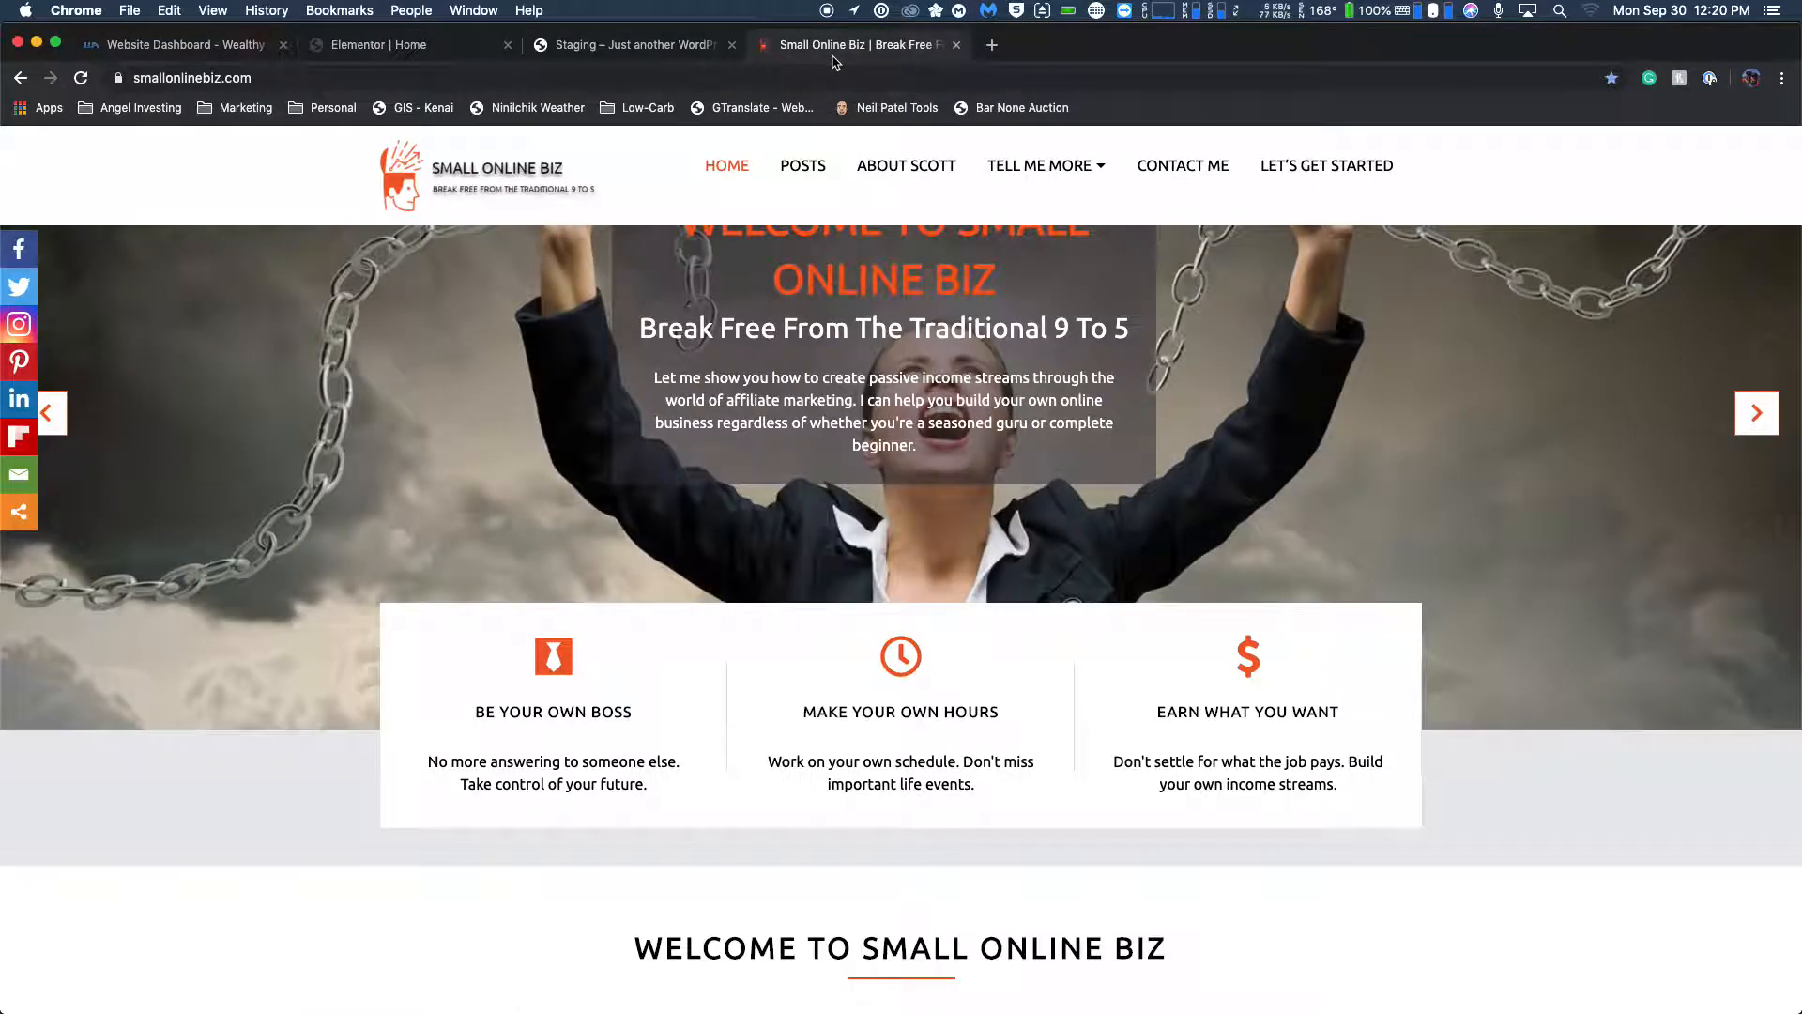
{"action": "left_click", "coordinate": [462, 58]}
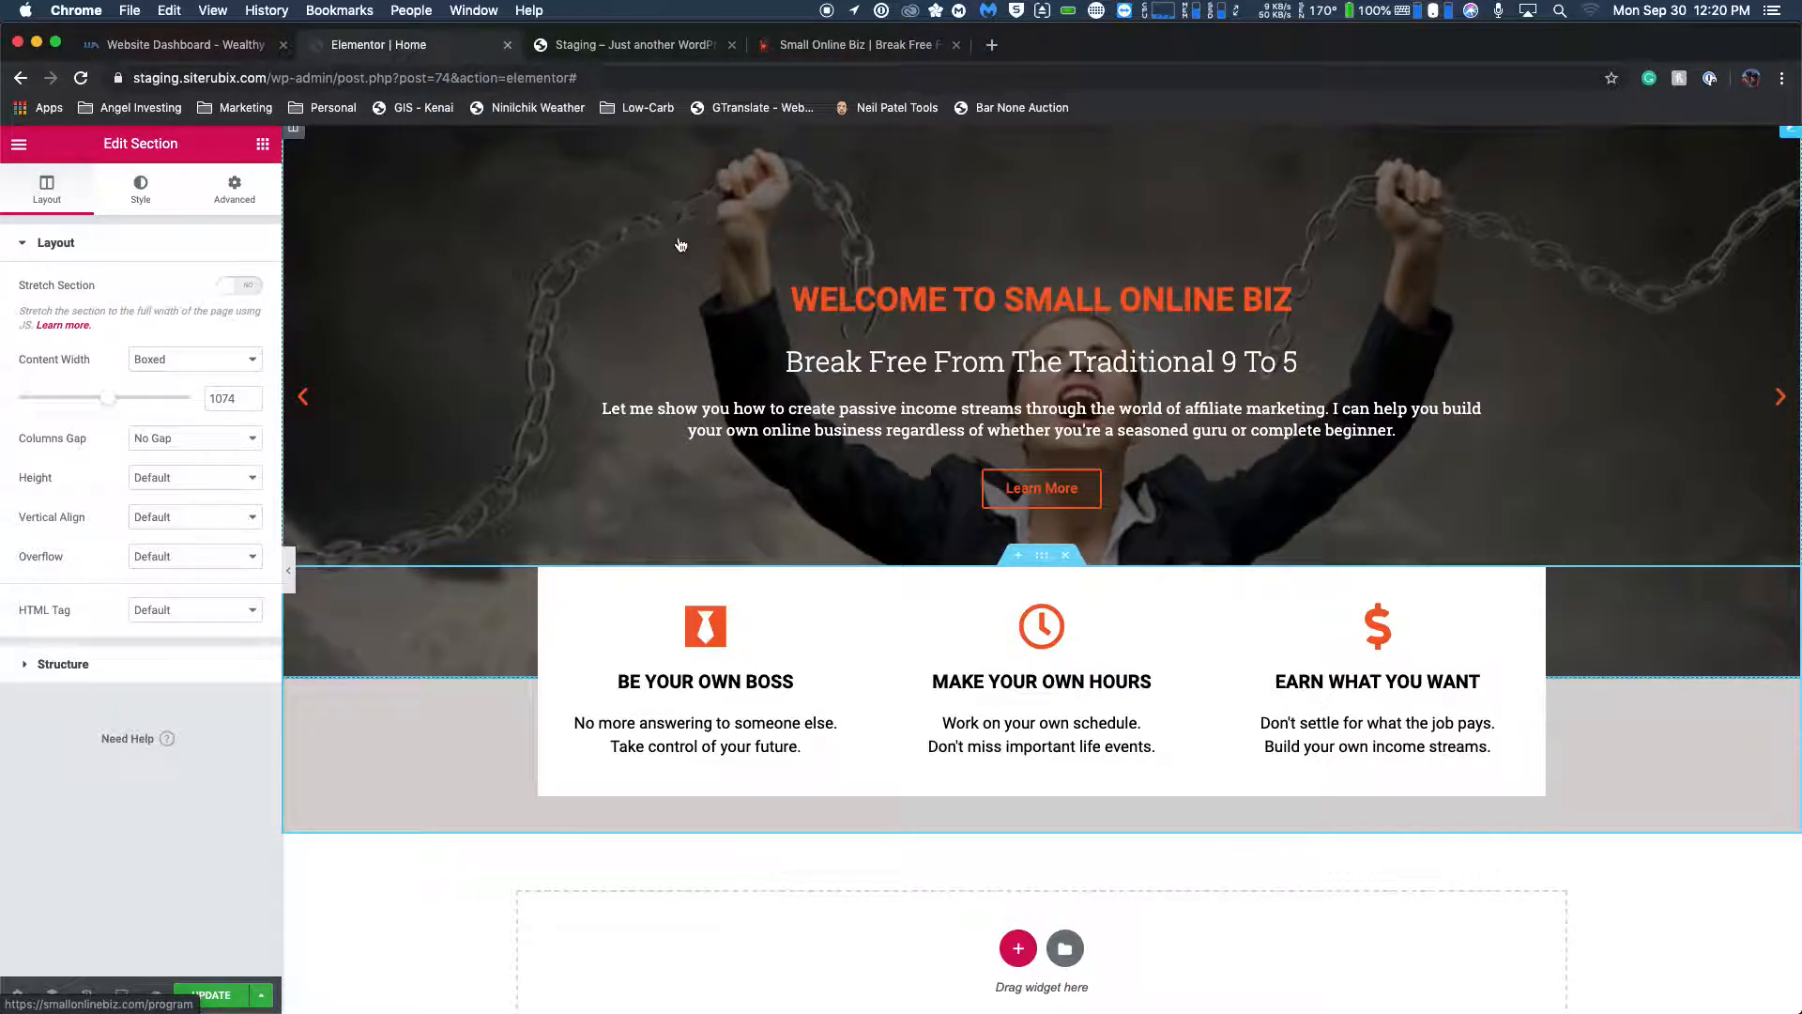
Update the Home page, reload the staging site, and compare its feature boxes with the live homepage.
{"action": "key", "text": "super+s"}
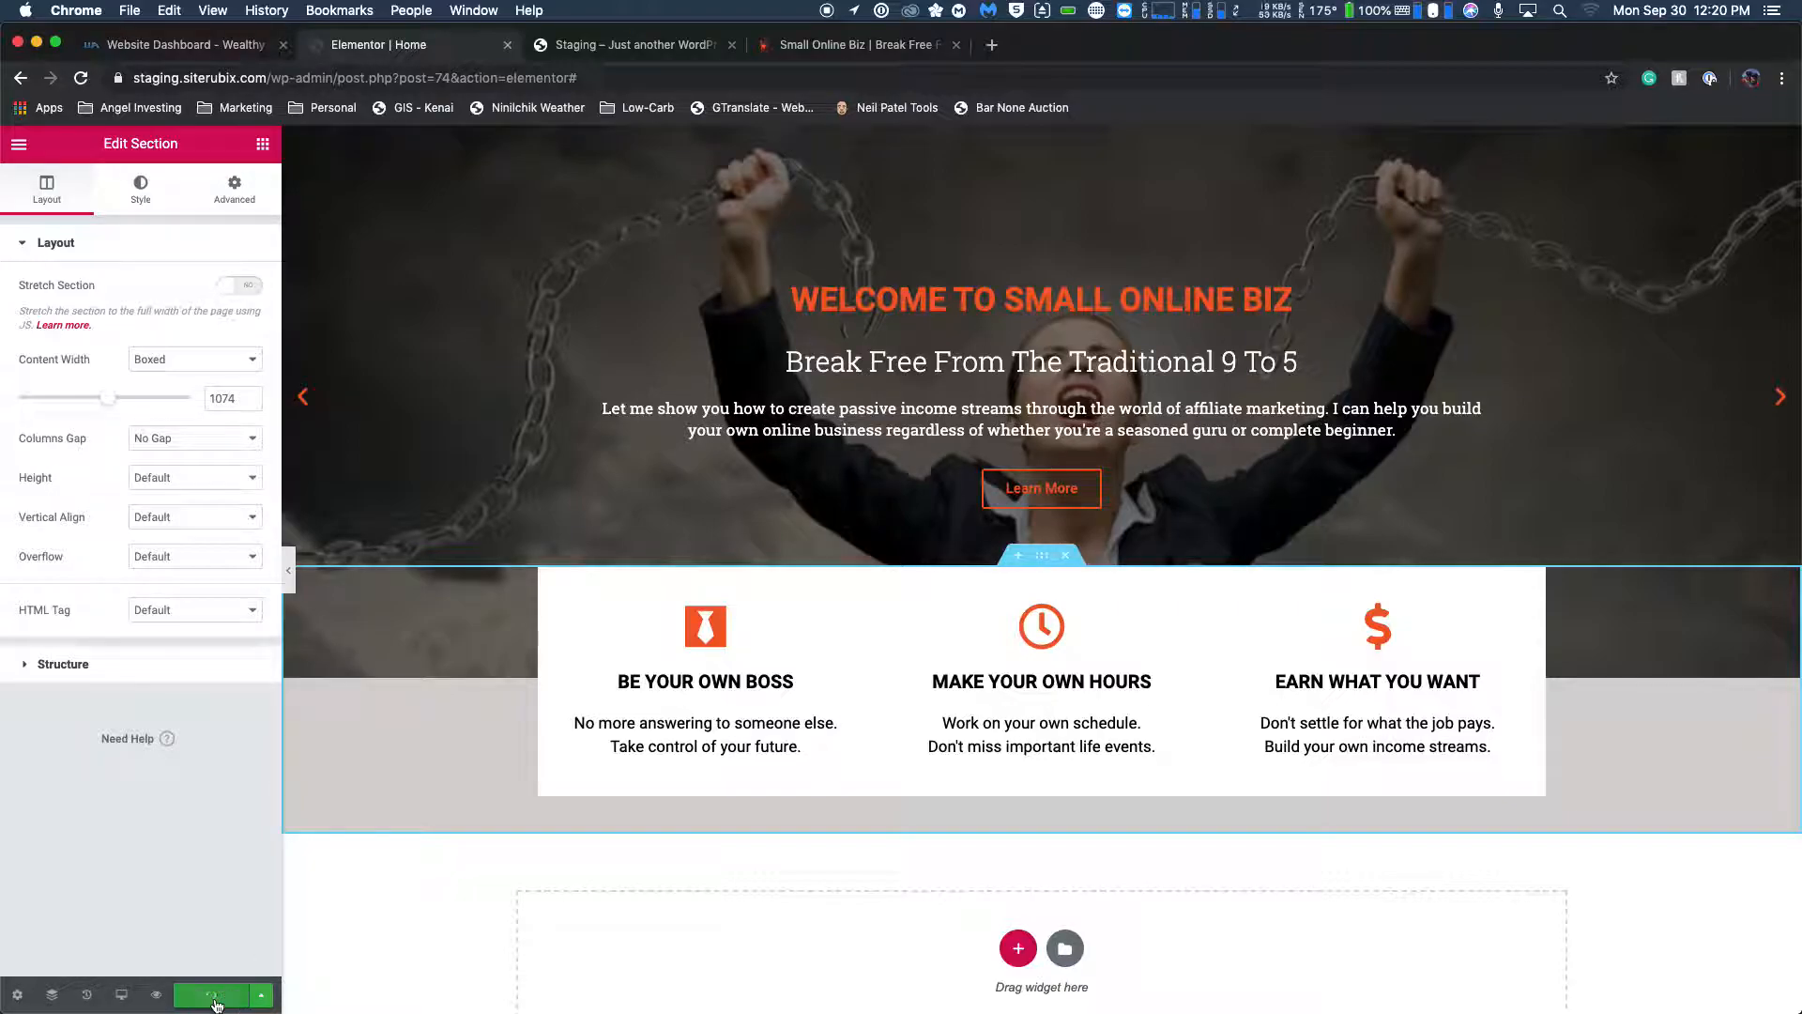
{"action": "left_click", "coordinate": [633, 44]}
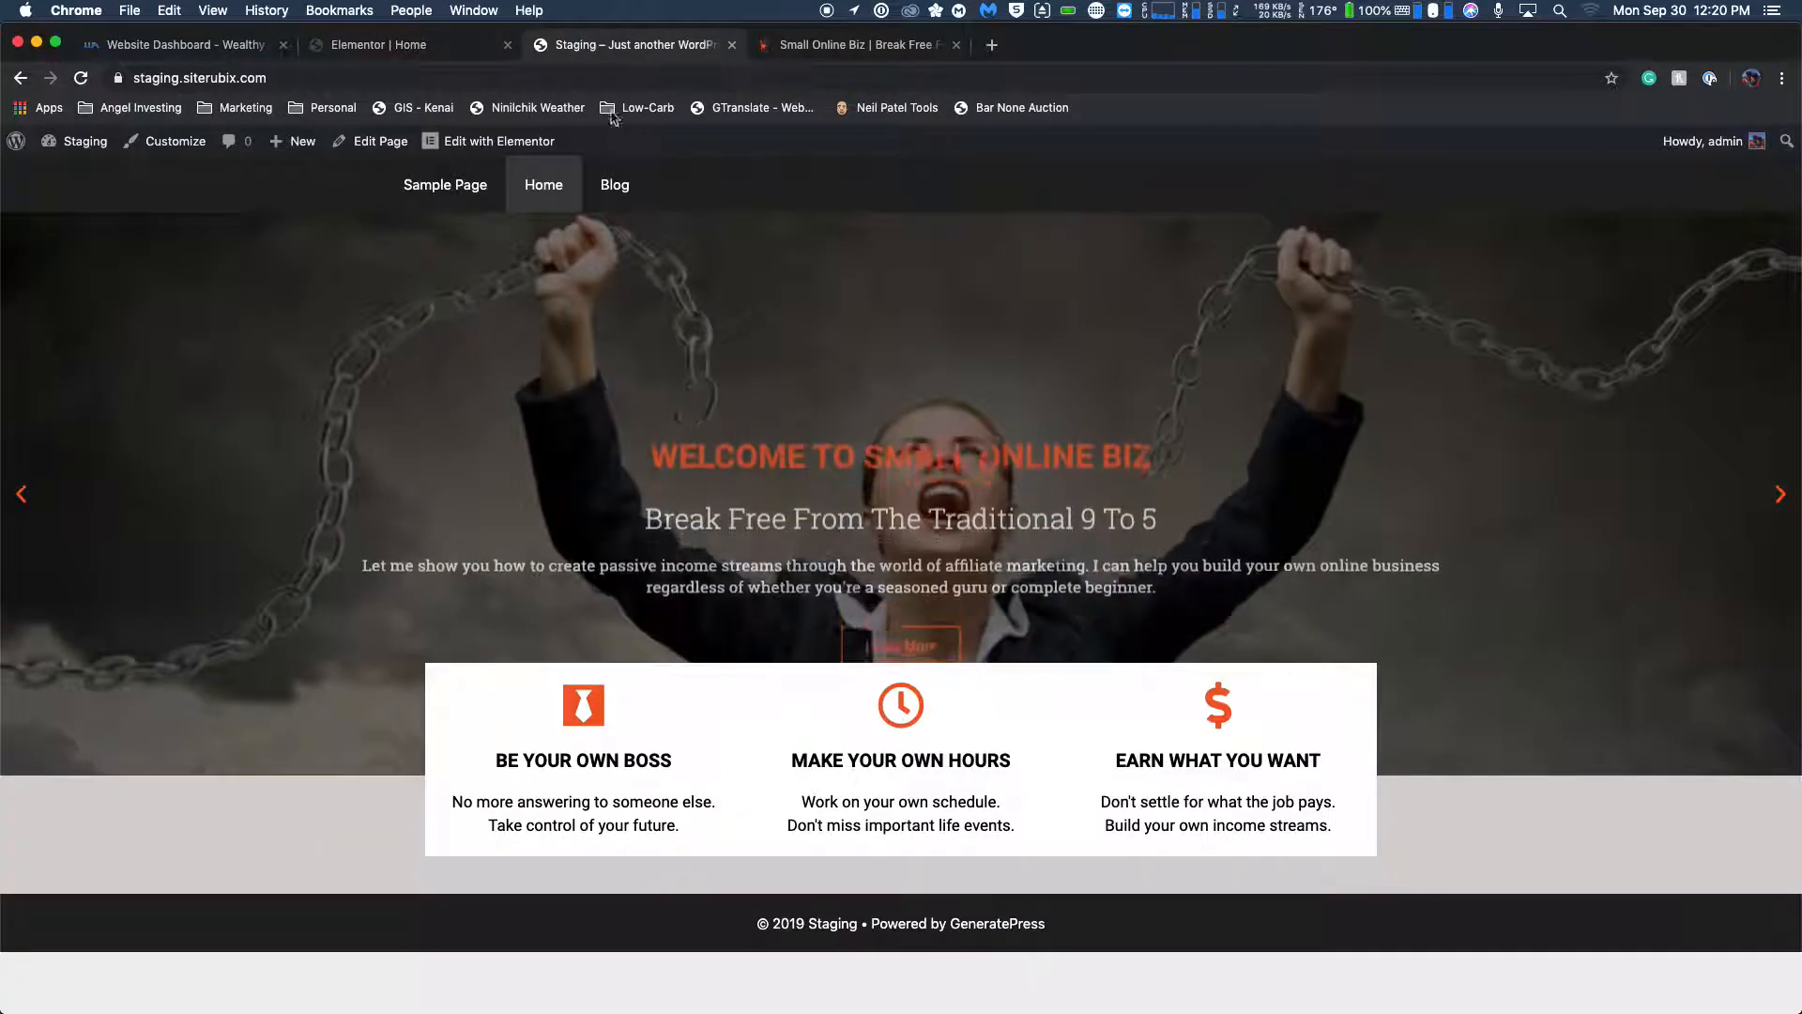
{"action": "left_click", "coordinate": [80, 78]}
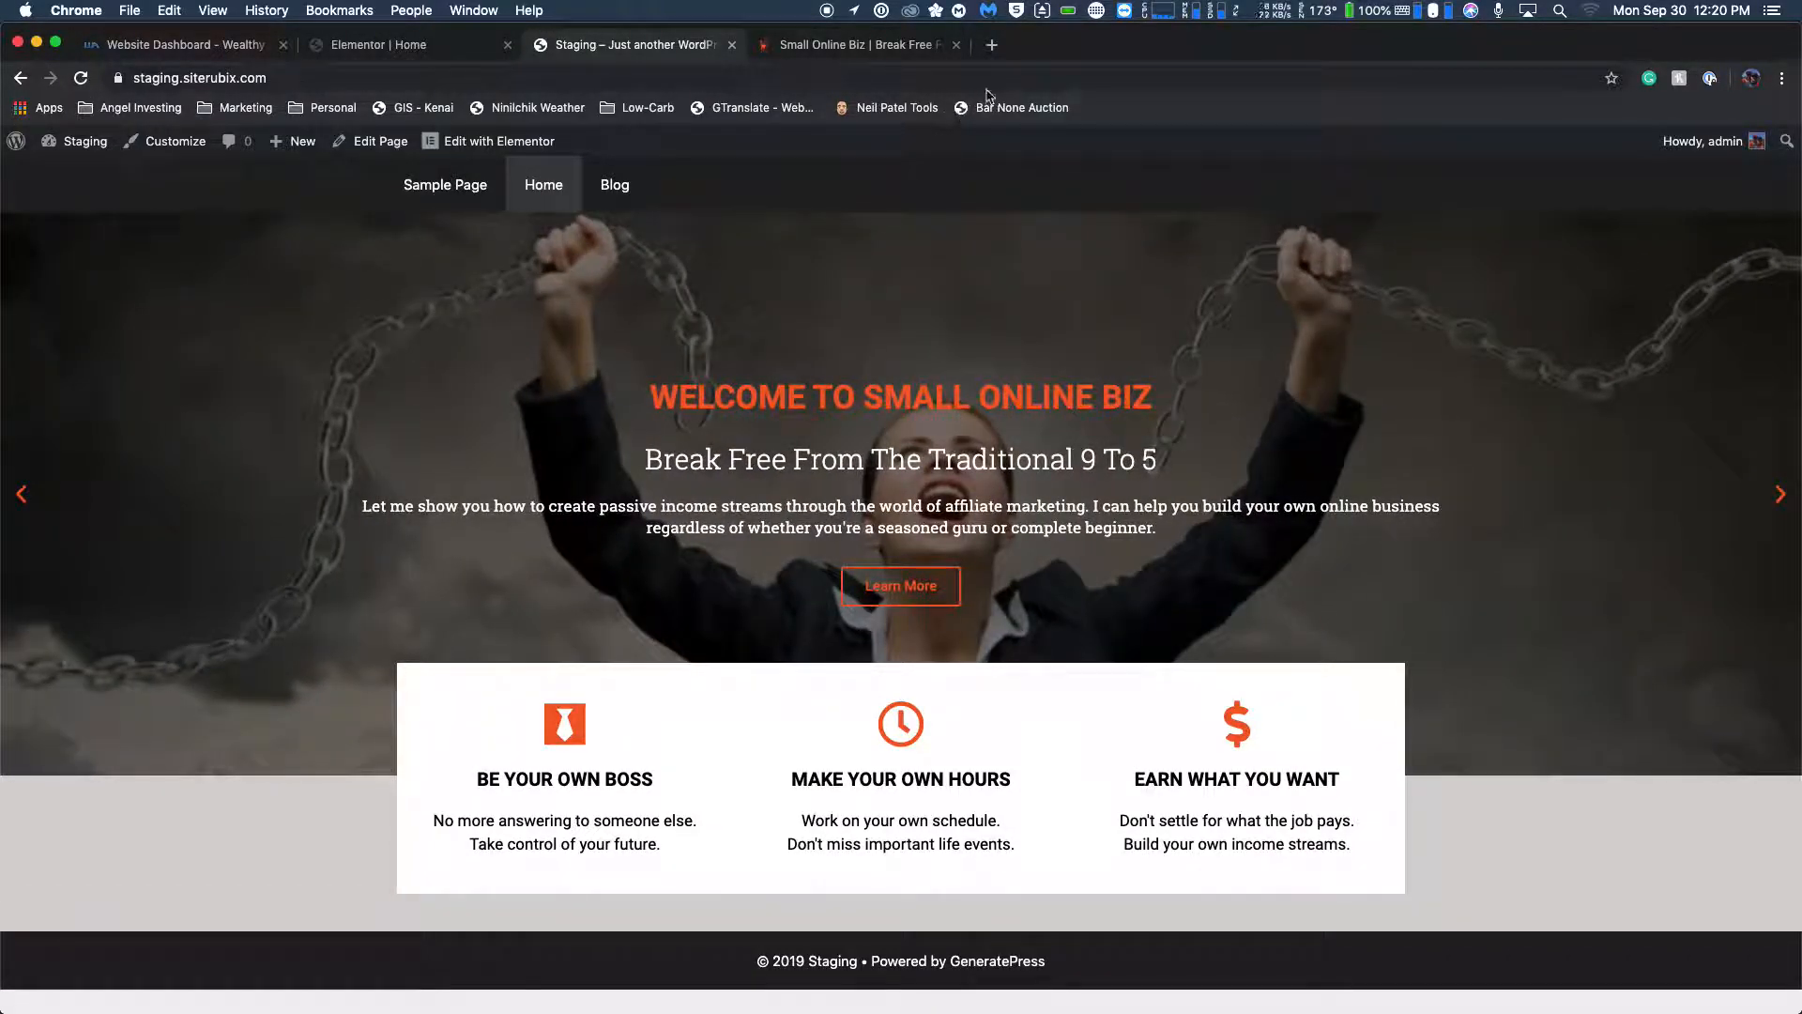
{"action": "left_click", "coordinate": [907, 52]}
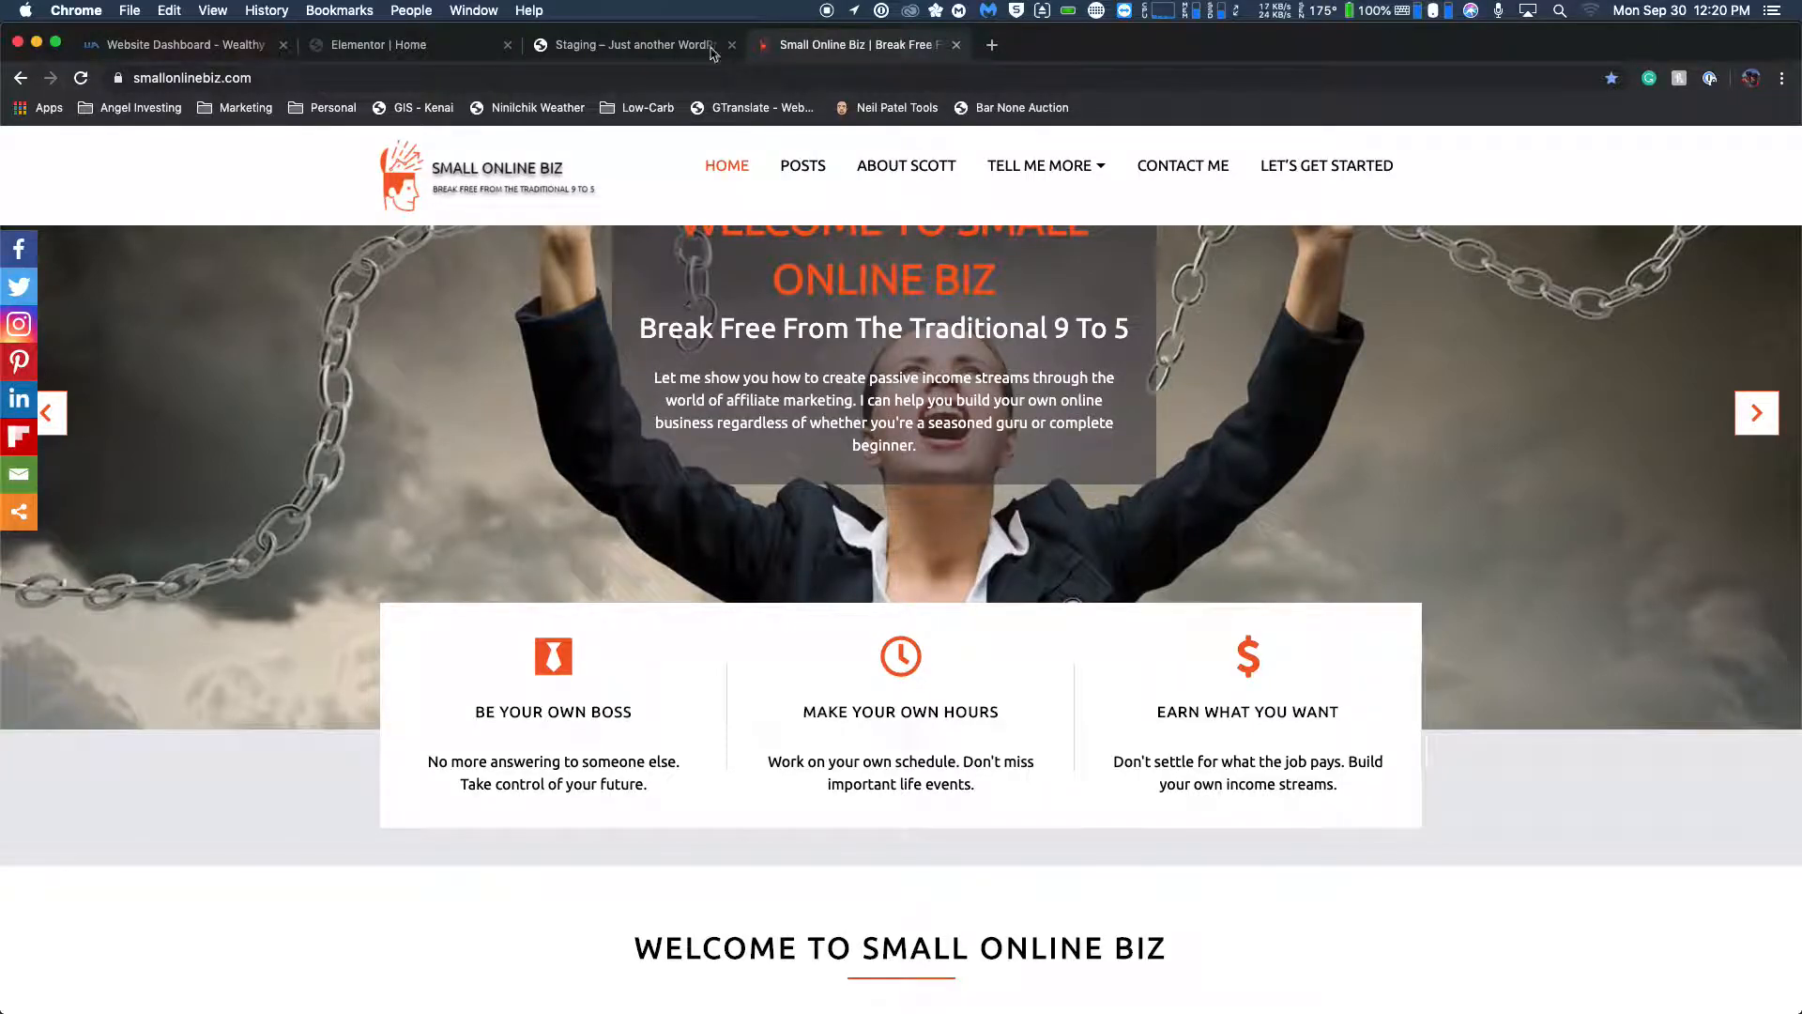
{"action": "left_click", "coordinate": [443, 58]}
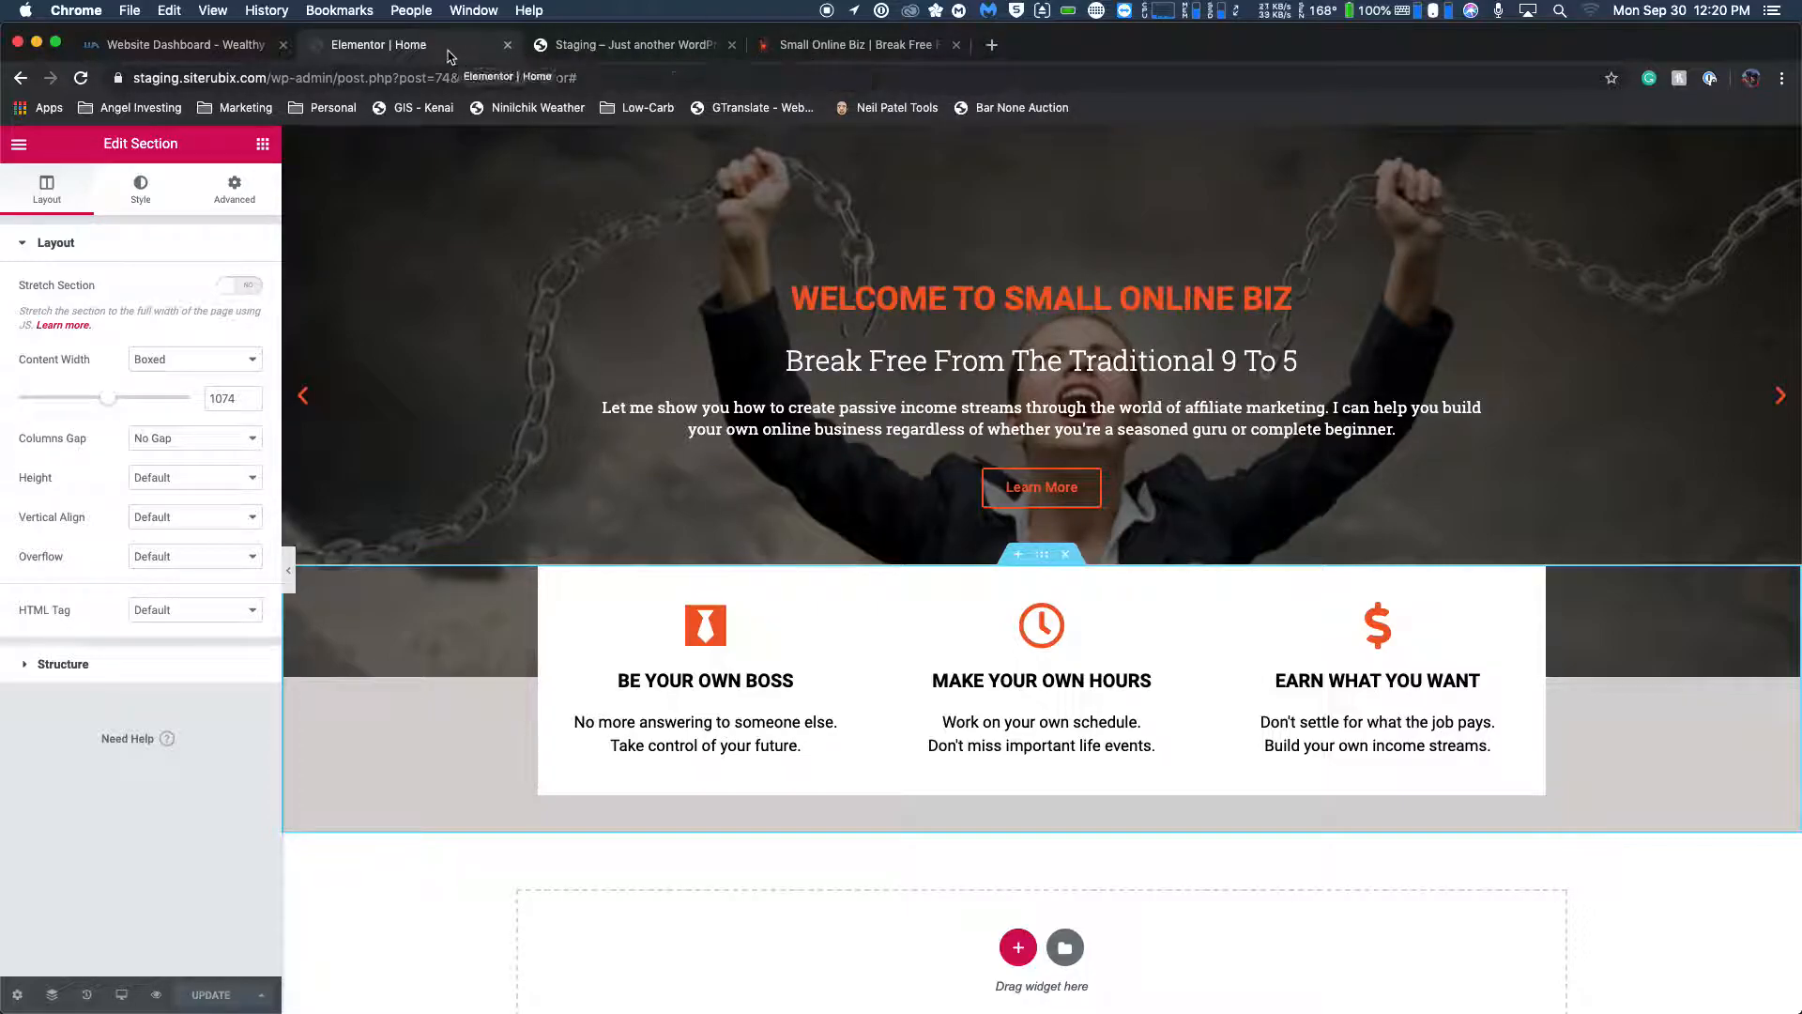
{"action": "left_click", "coordinate": [633, 46]}
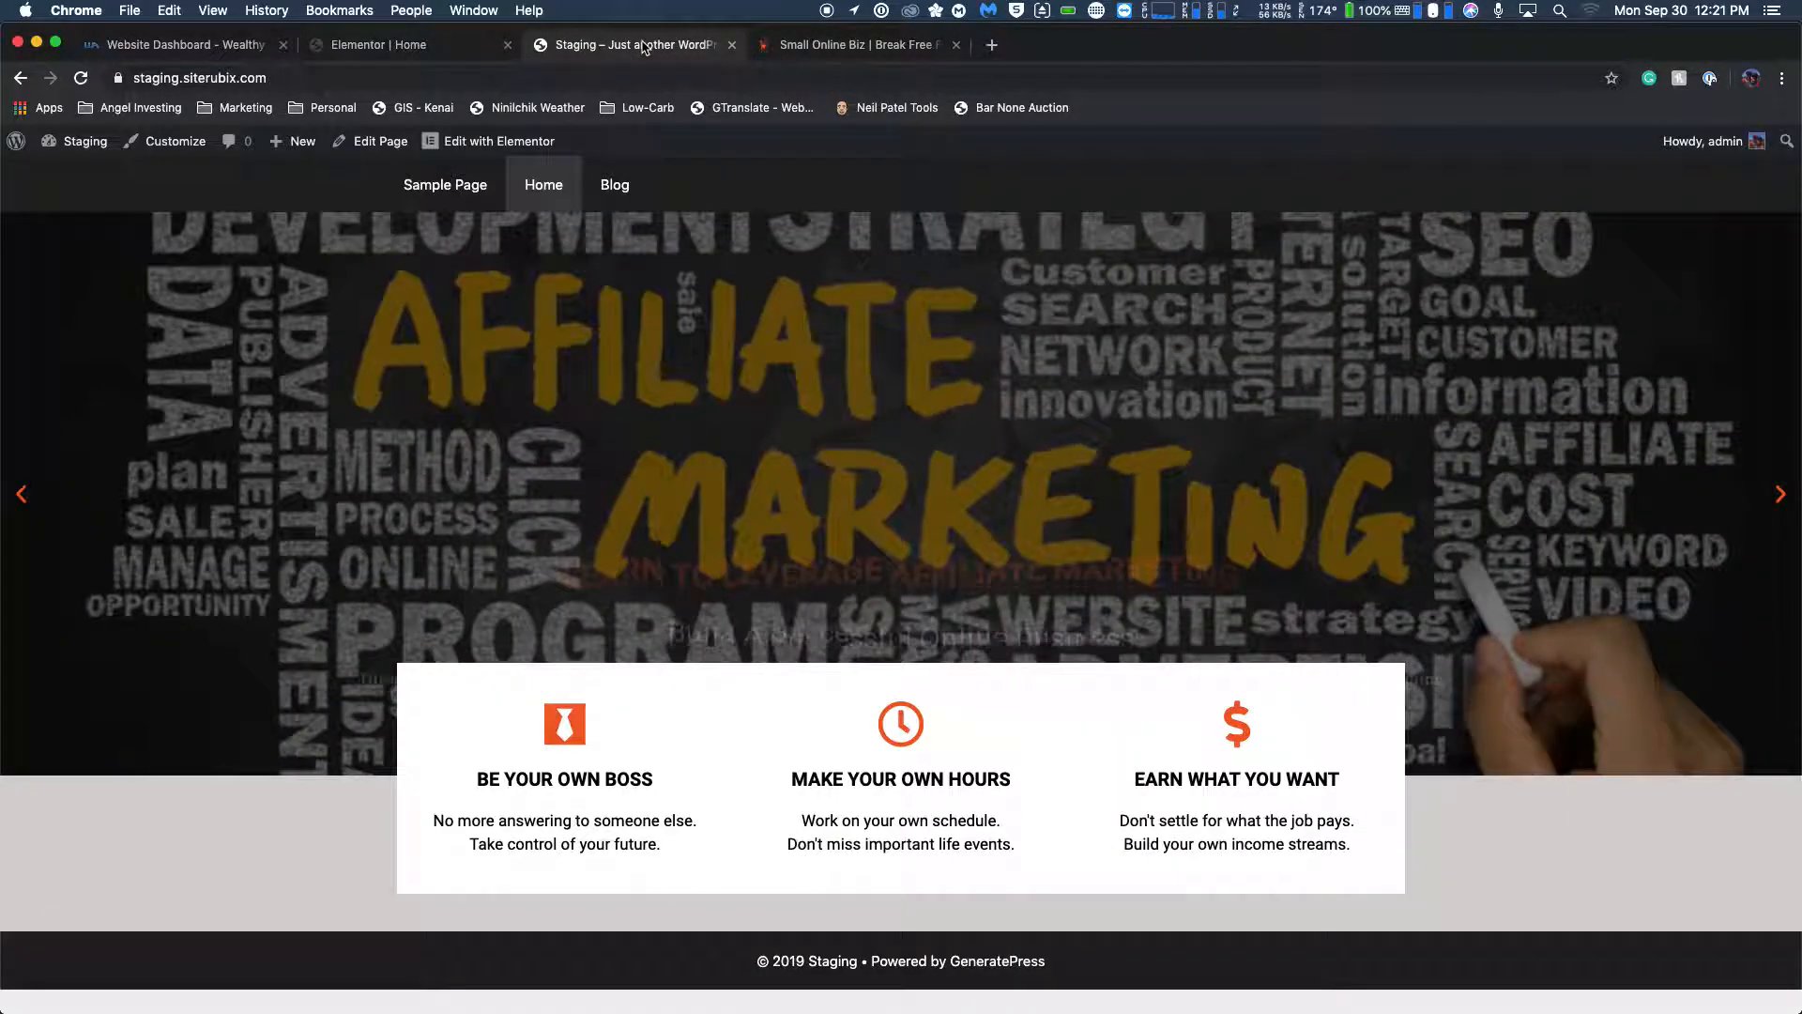
Give the BE YOUR OWN BOSS icon box a Slide In Left entrance animation.
{"action": "left_click", "coordinate": [423, 42]}
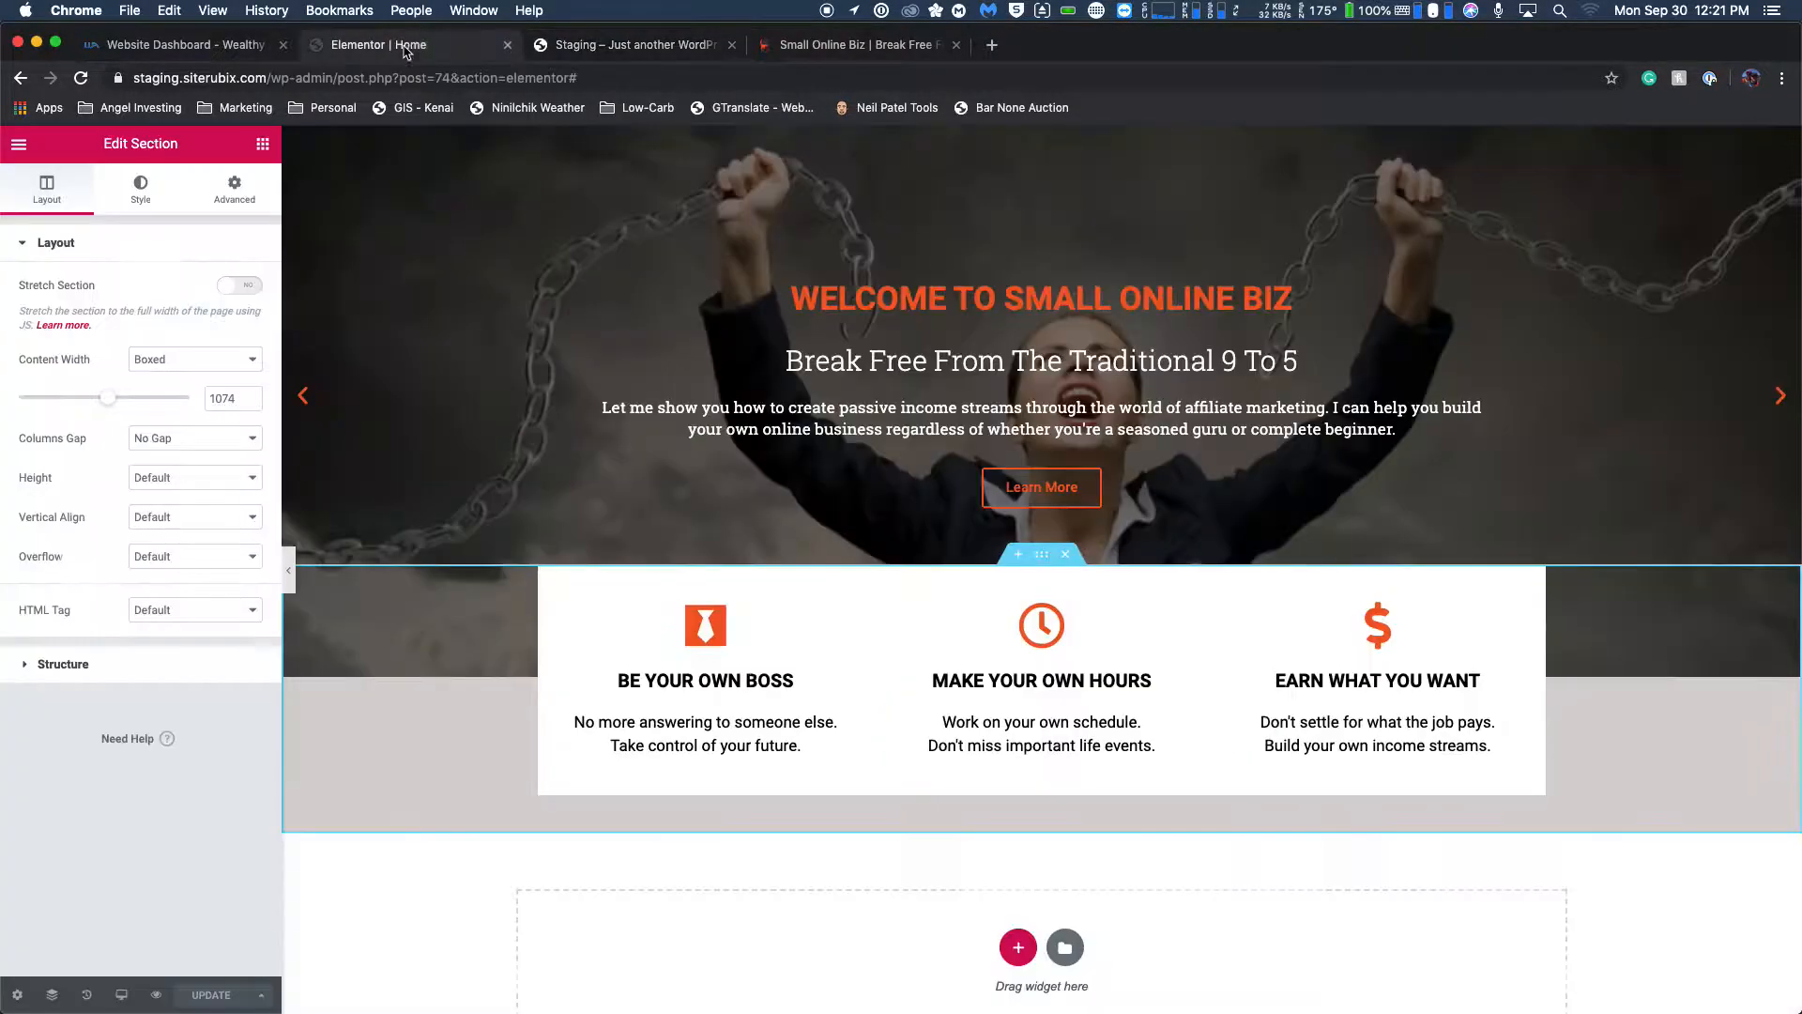
{"action": "left_click", "coordinate": [760, 612]}
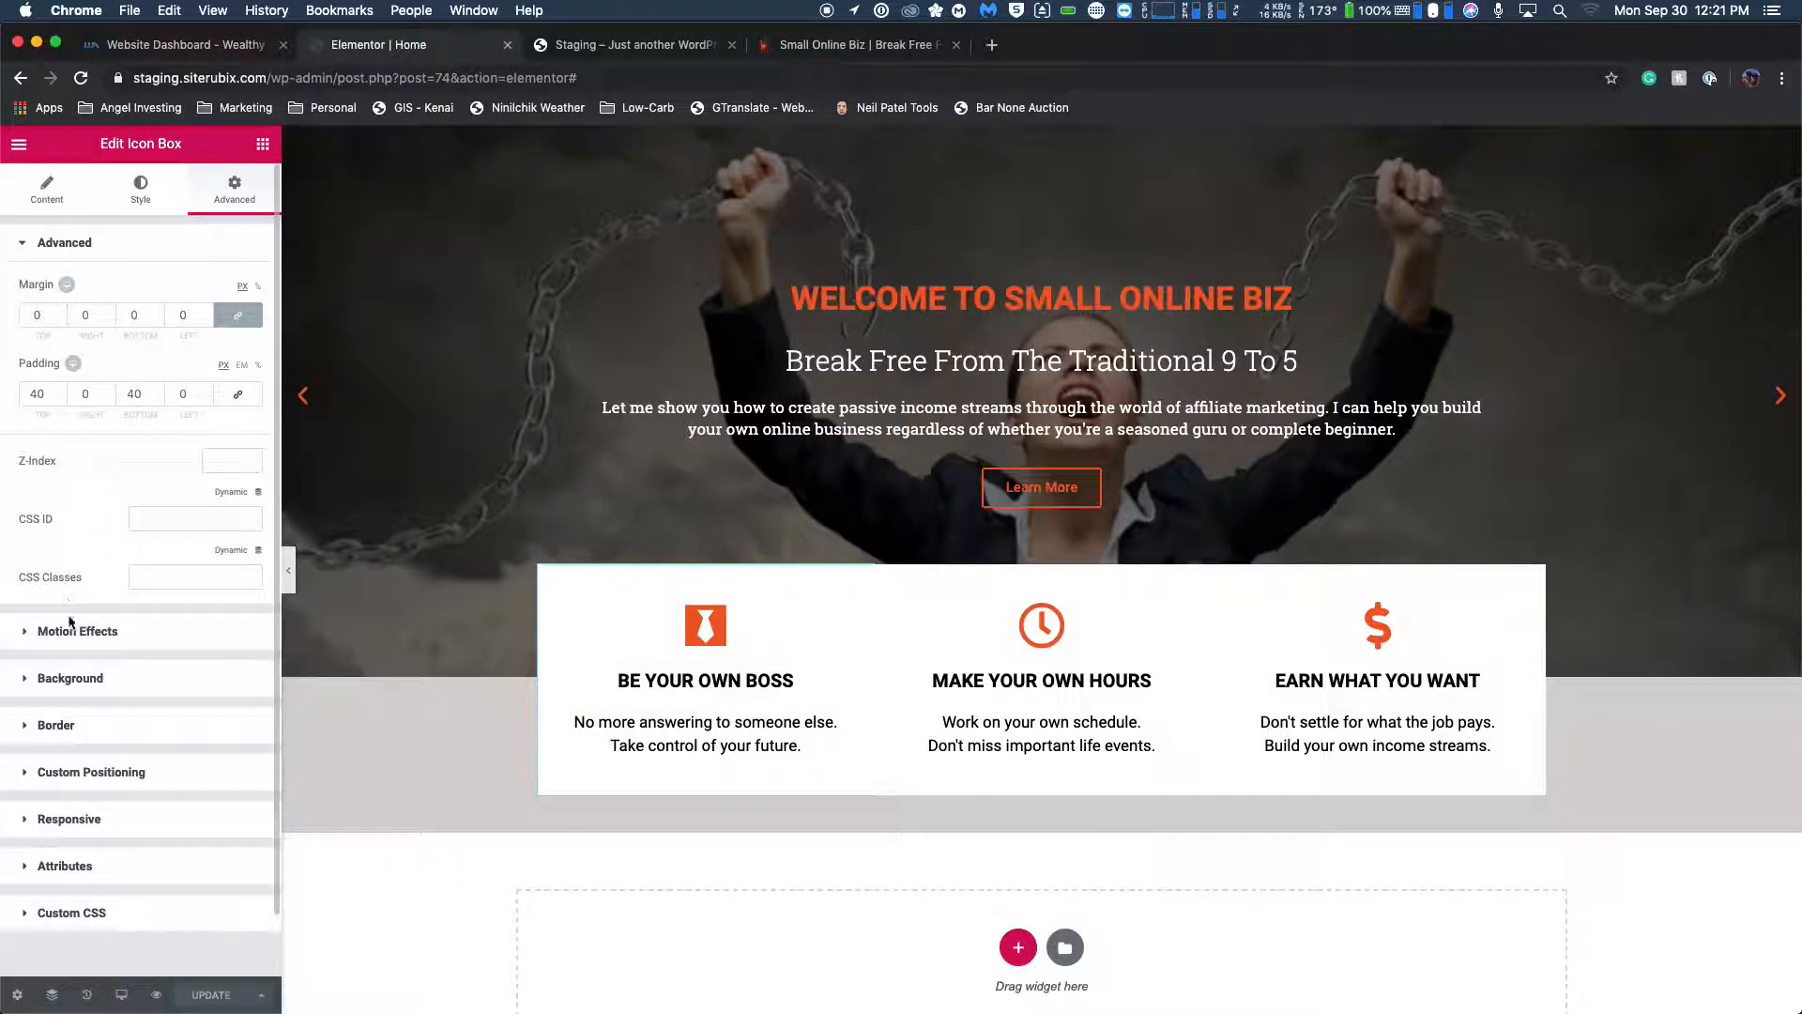
{"action": "left_click", "coordinate": [38, 633]}
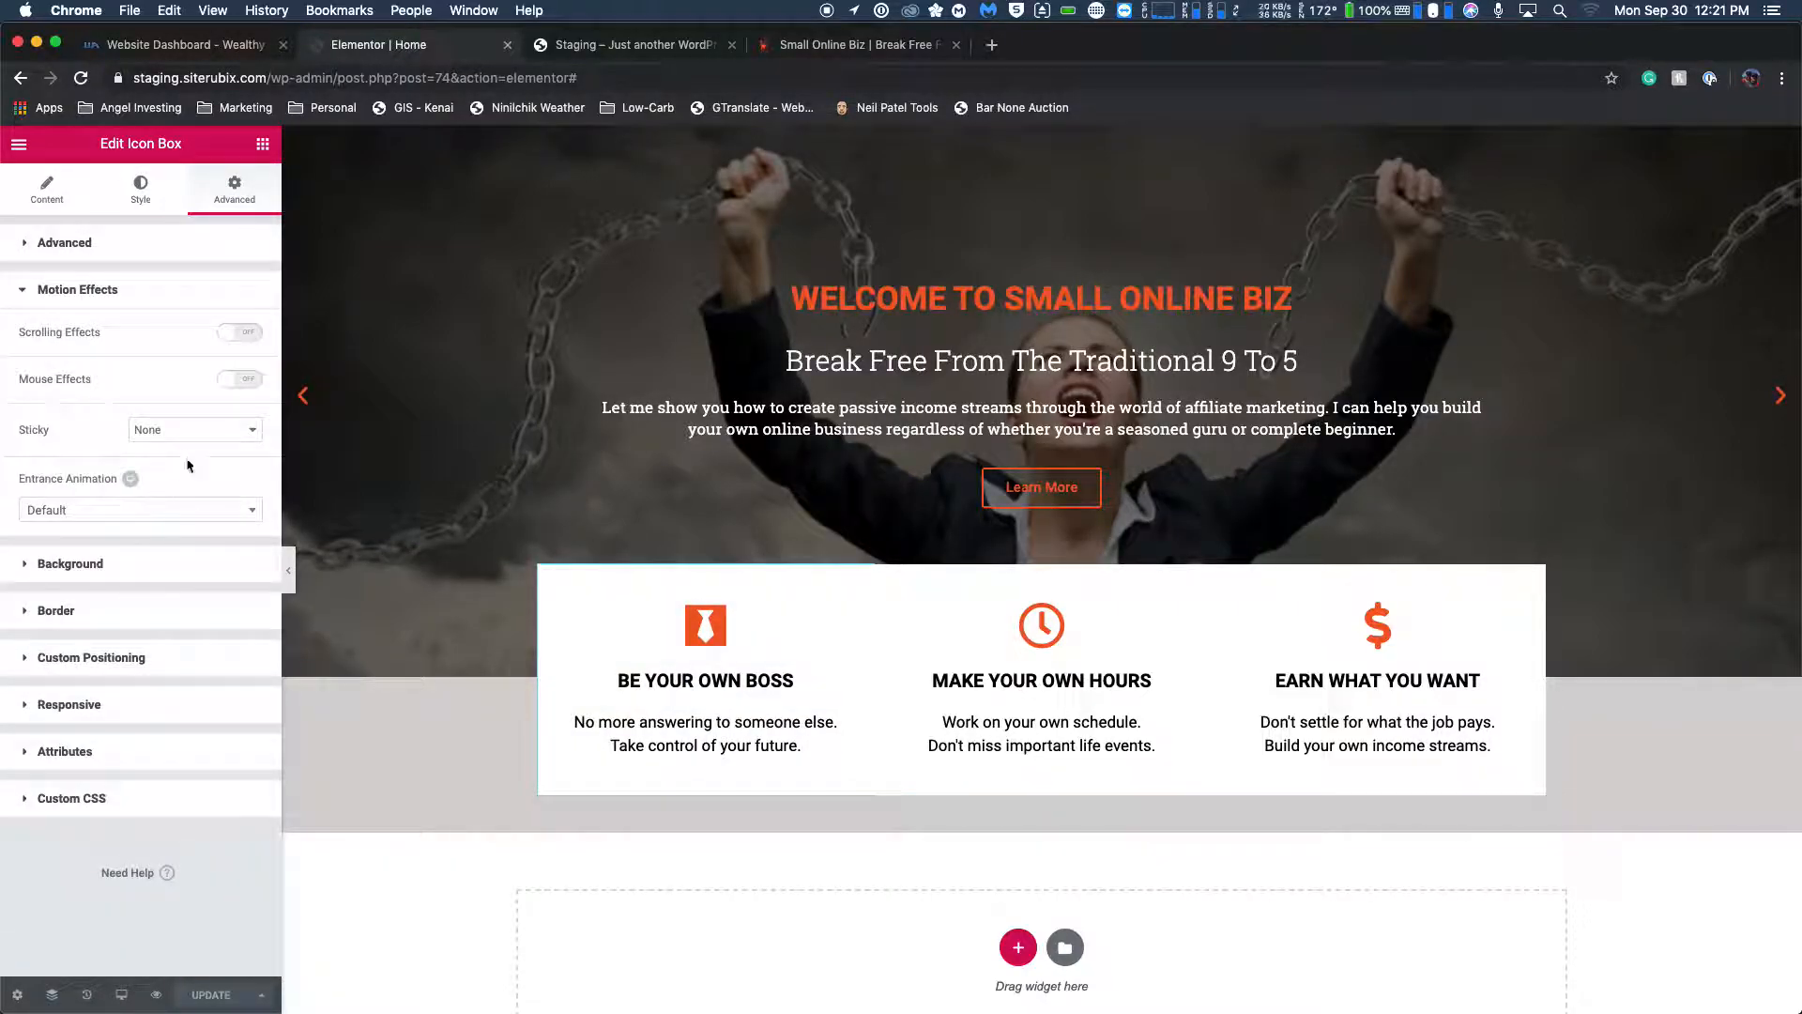
{"action": "left_click", "coordinate": [110, 519]}
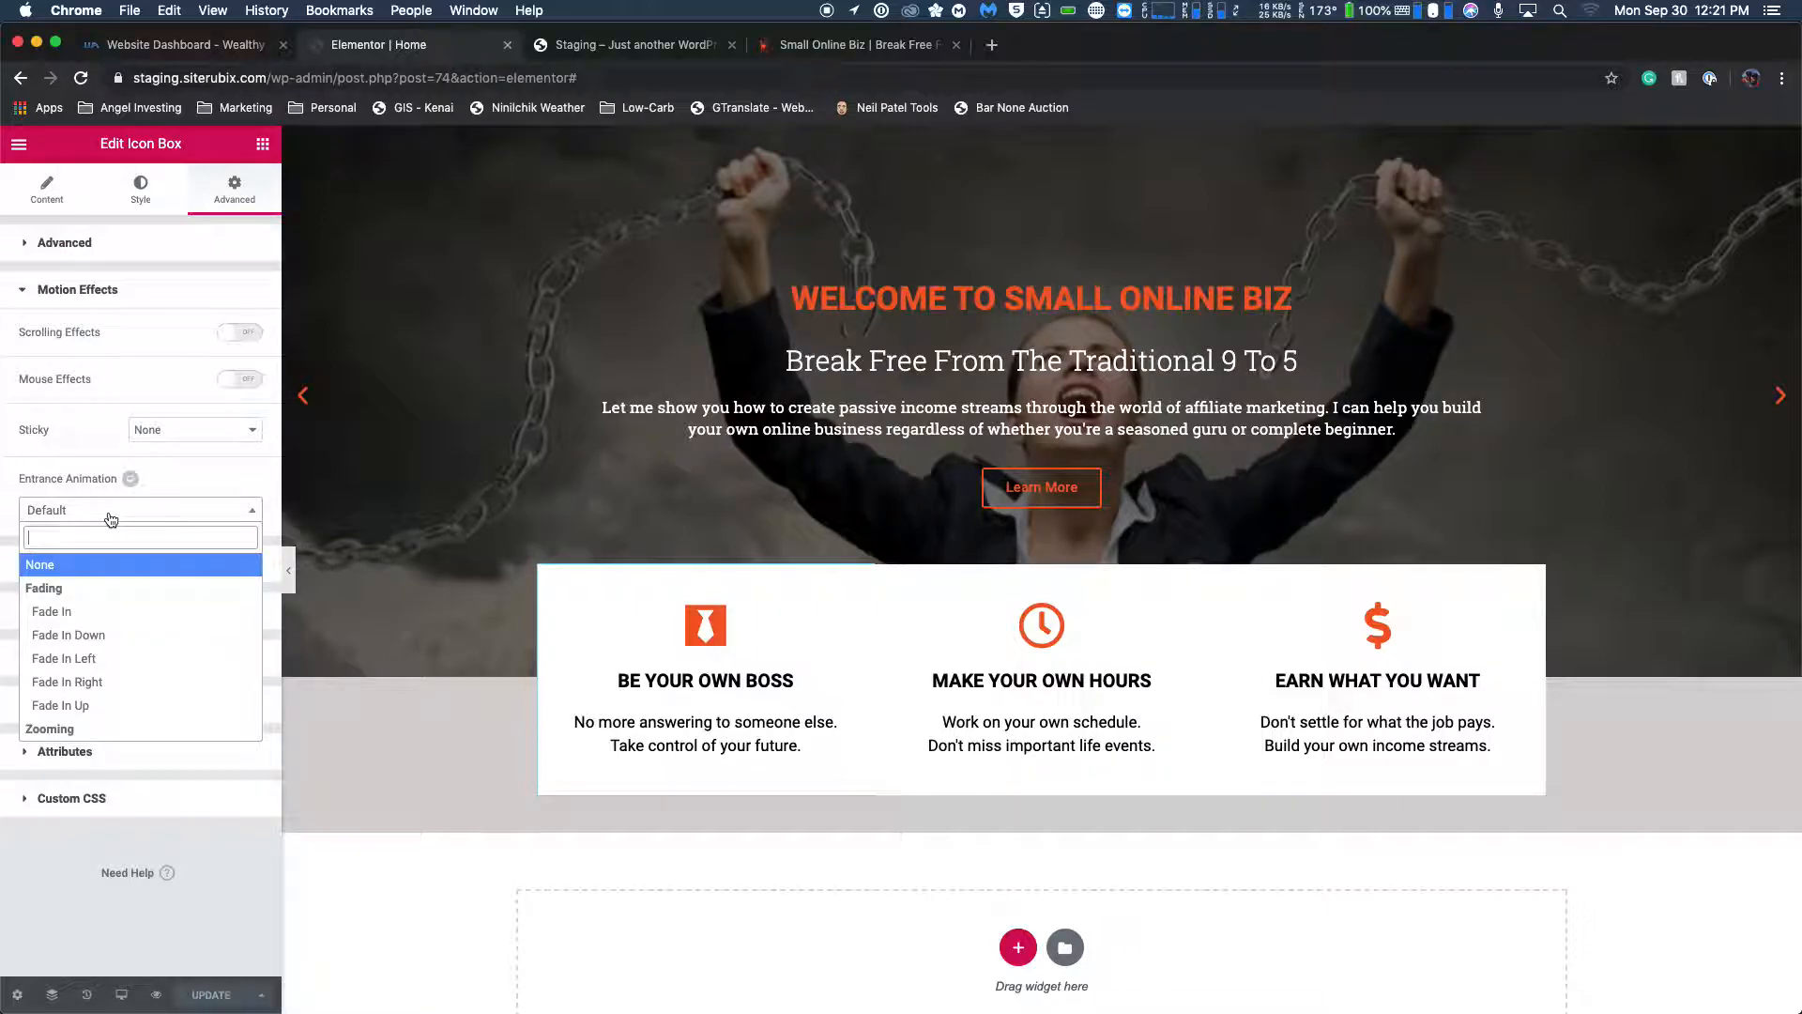
{"action": "scroll", "coordinate": [155, 642], "scroll_direction": "down", "scroll_amount": 3}
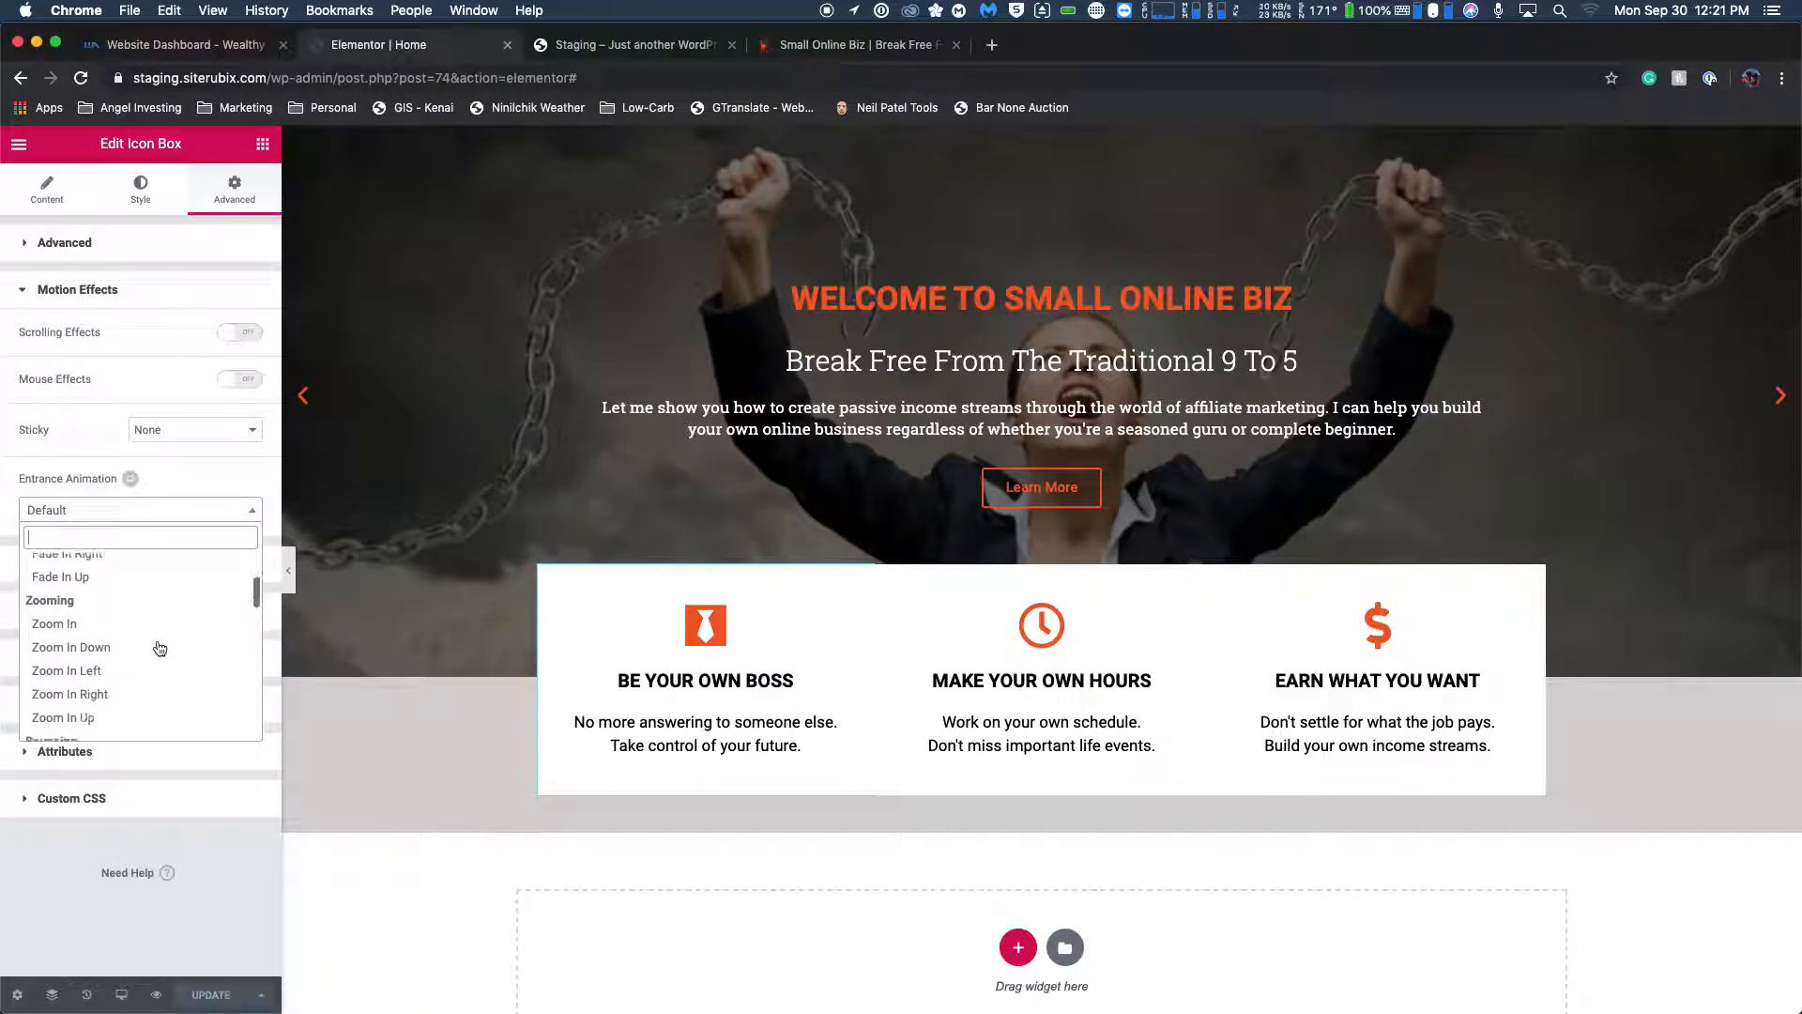
{"action": "scroll", "coordinate": [159, 648], "scroll_direction": "down", "scroll_amount": 5}
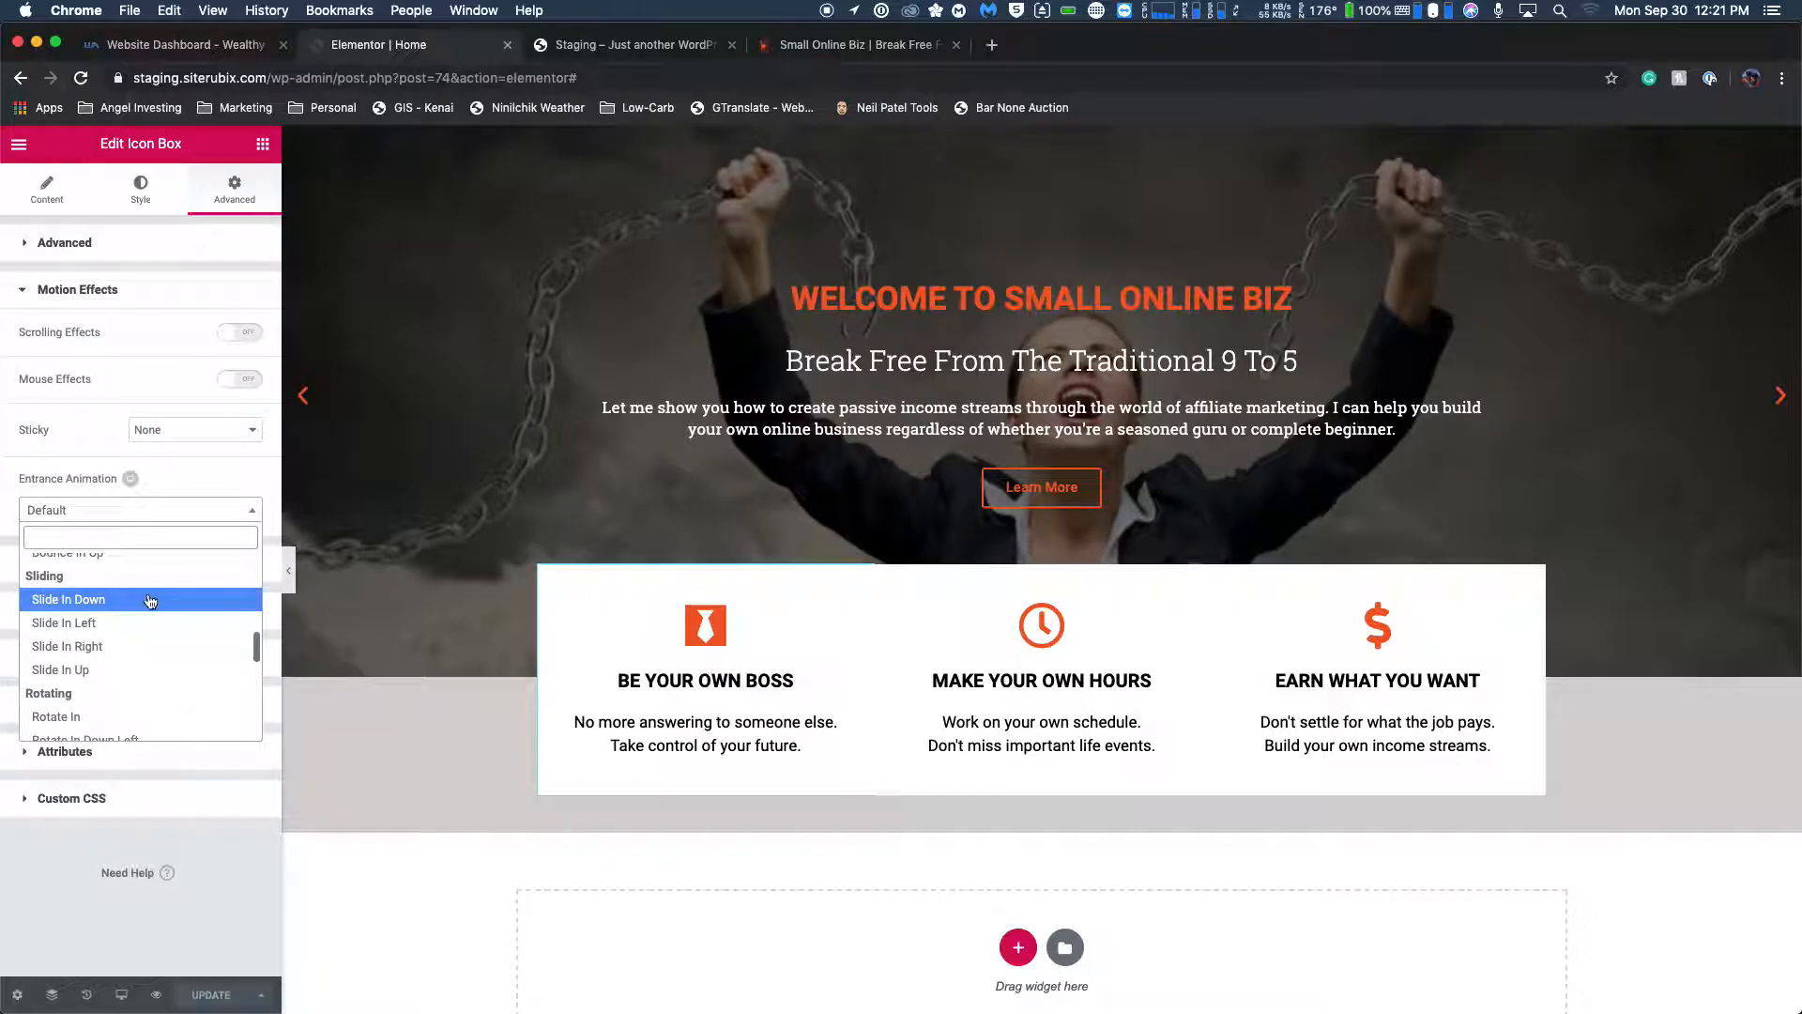
{"action": "left_click", "coordinate": [104, 622]}
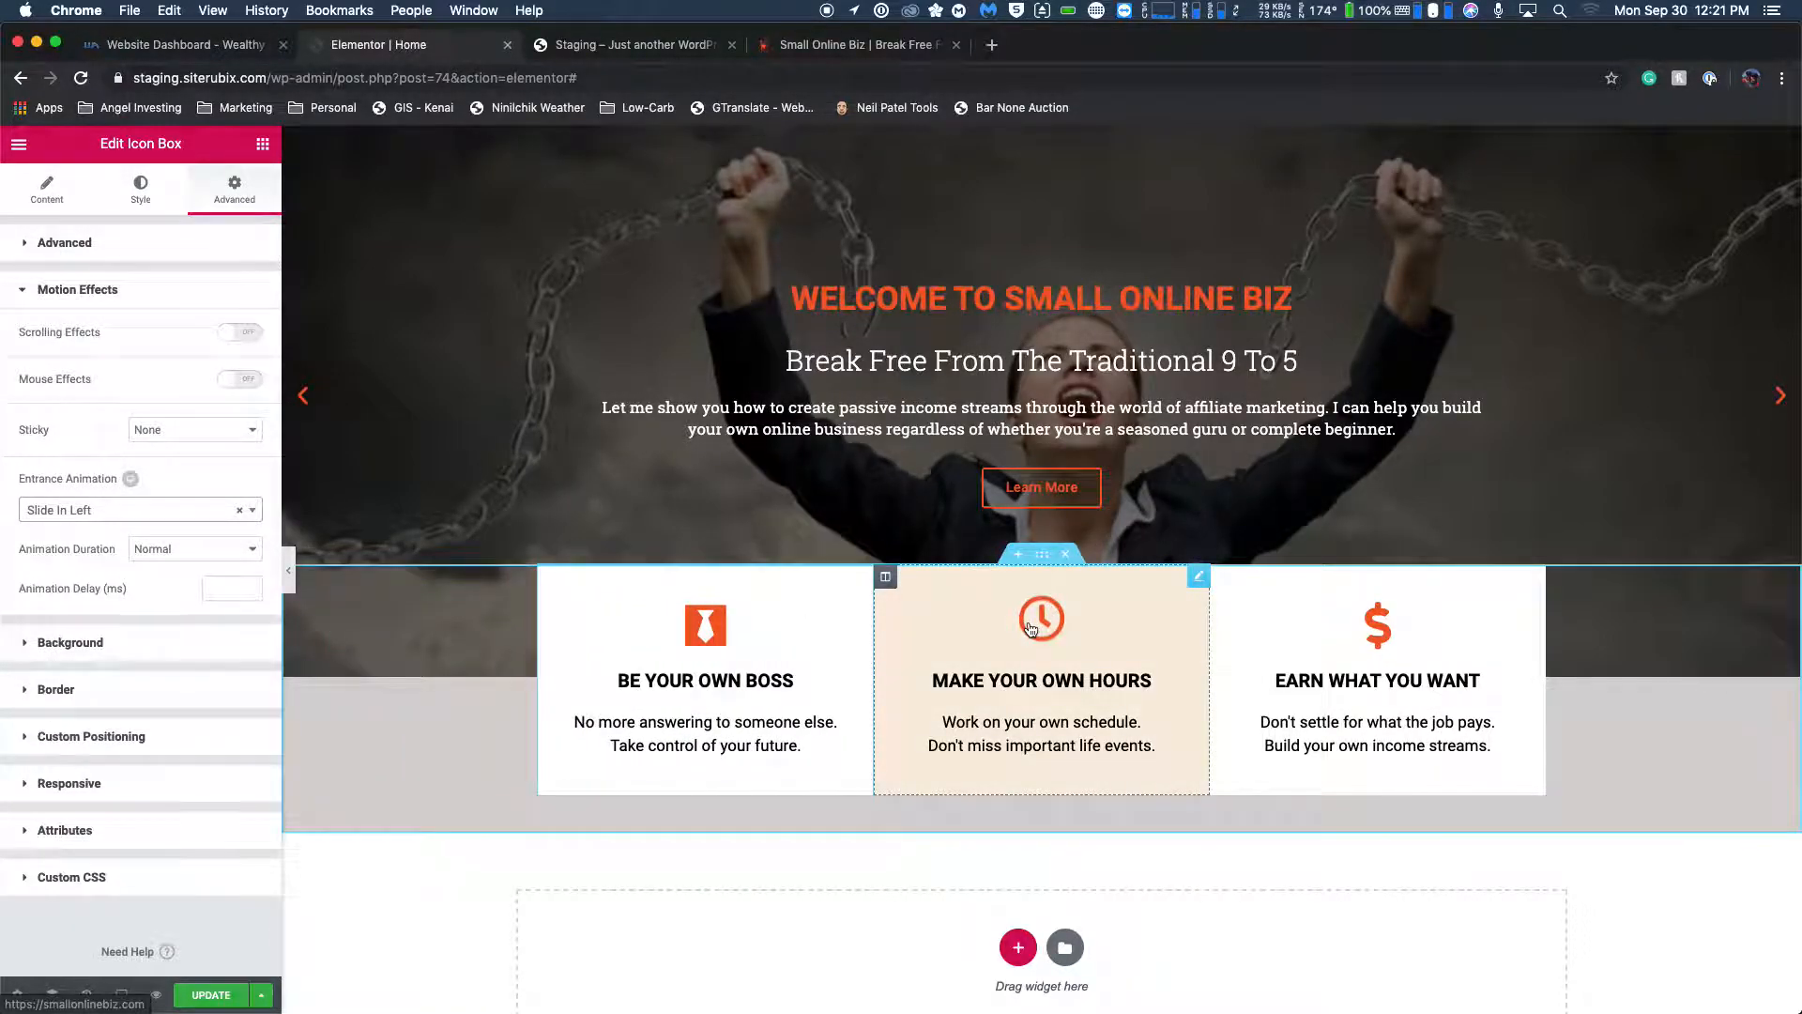
Give the MAKE YOUR OWN HOURS icon box a Slide In Up entrance animation.
{"action": "left_click", "coordinate": [1032, 628]}
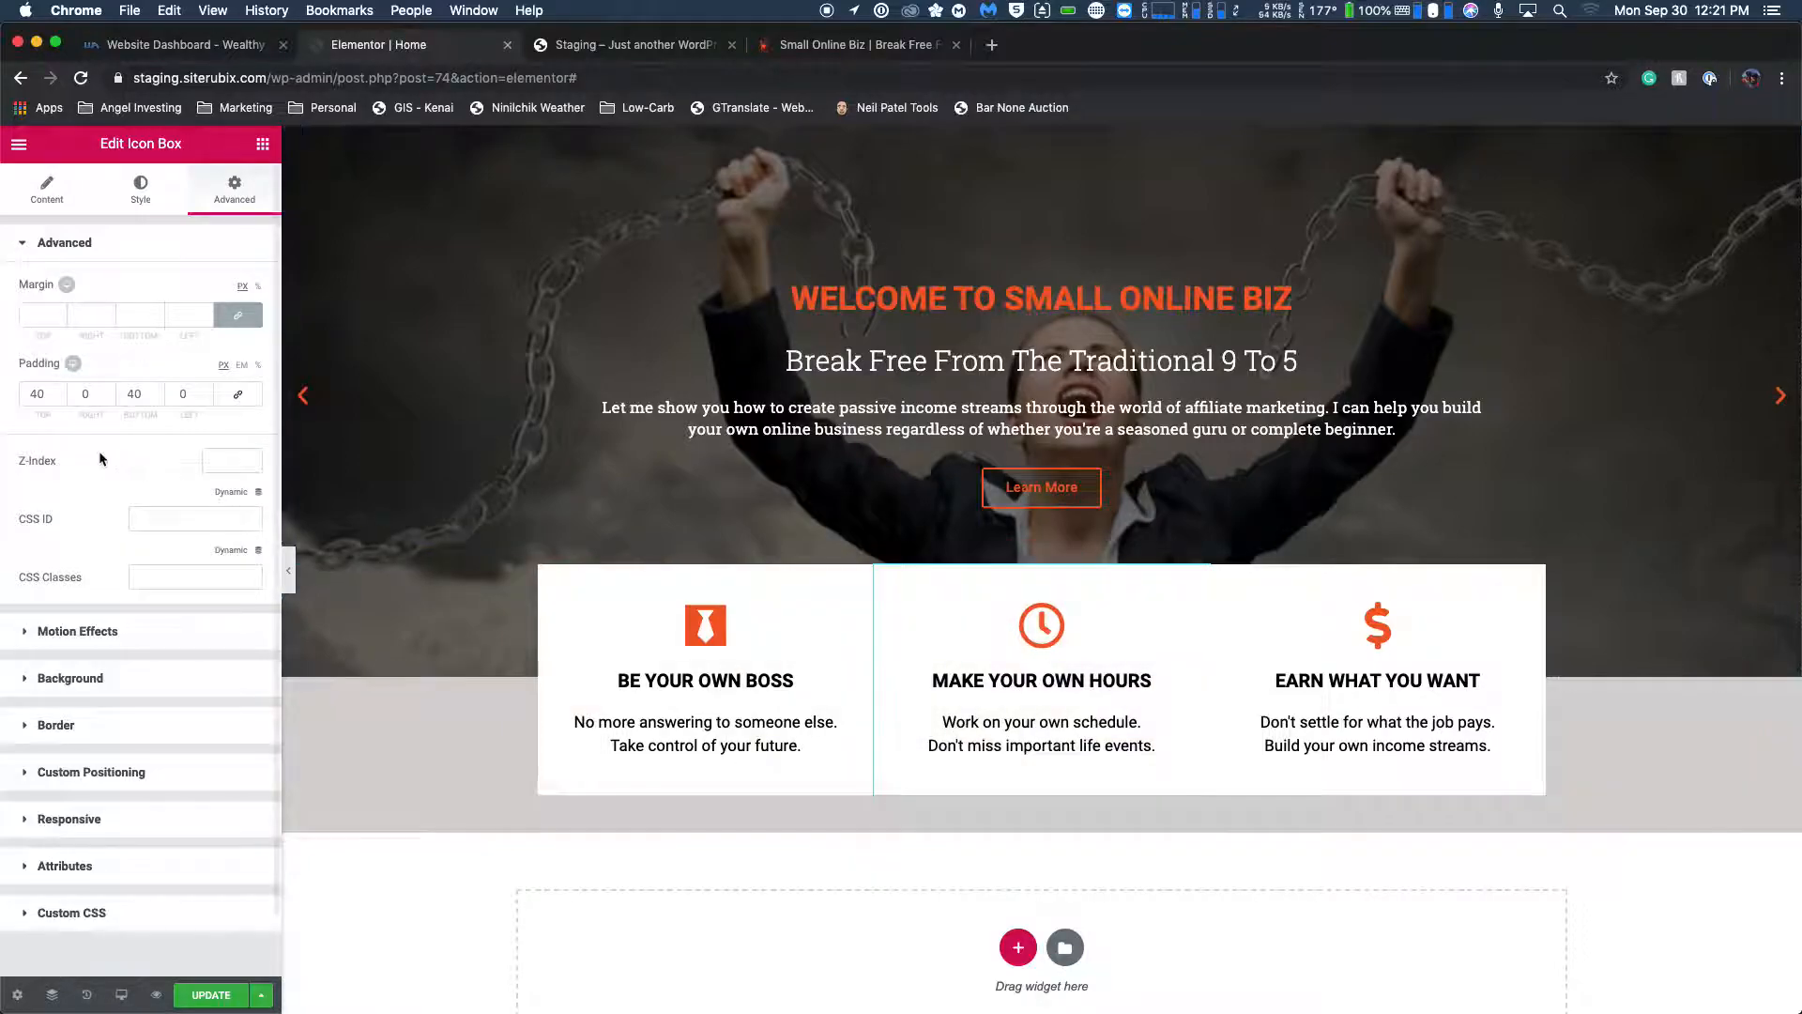
{"action": "left_click", "coordinate": [19, 634]}
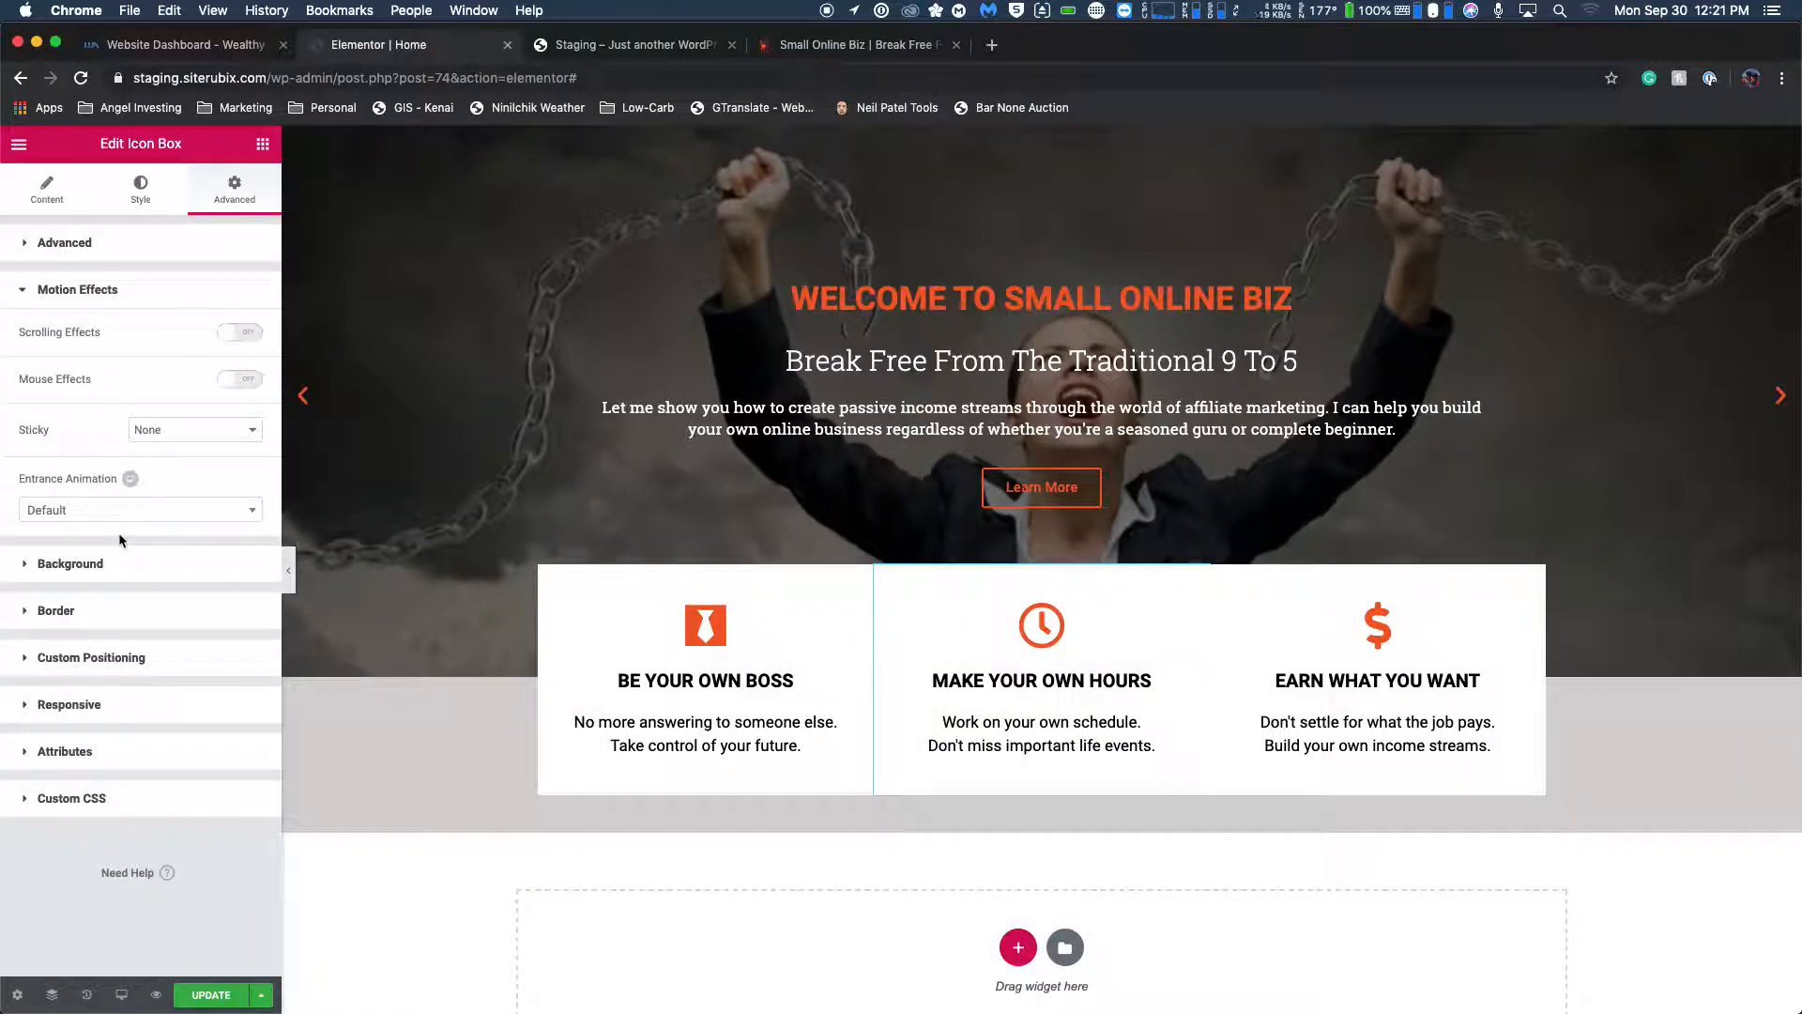
{"action": "left_click", "coordinate": [164, 514]}
{"action": "scroll", "coordinate": [167, 657], "scroll_direction": "down", "scroll_amount": 5}
{"action": "scroll", "coordinate": [167, 662], "scroll_direction": "down", "scroll_amount": 5}
{"action": "left_click", "coordinate": [143, 685]}
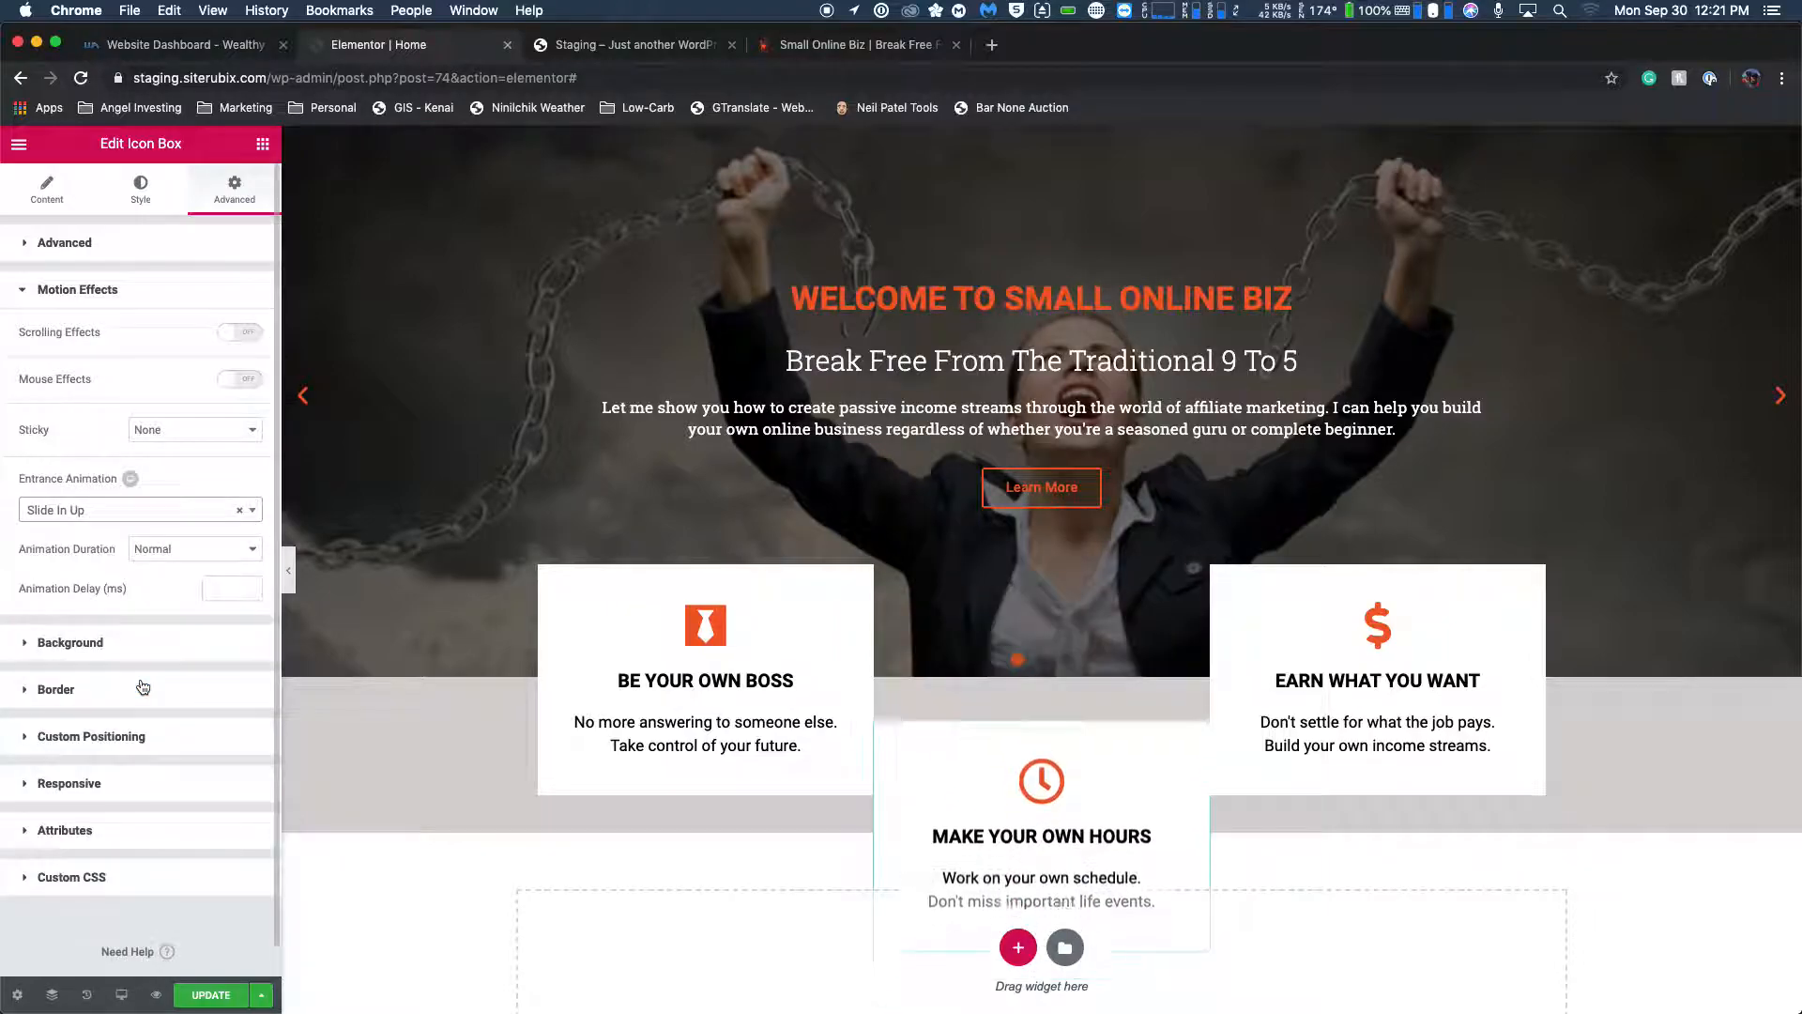
Give the EARN WHAT YOU WANT icon box a Slide In Right entrance animation.
{"action": "left_click", "coordinate": [1301, 640]}
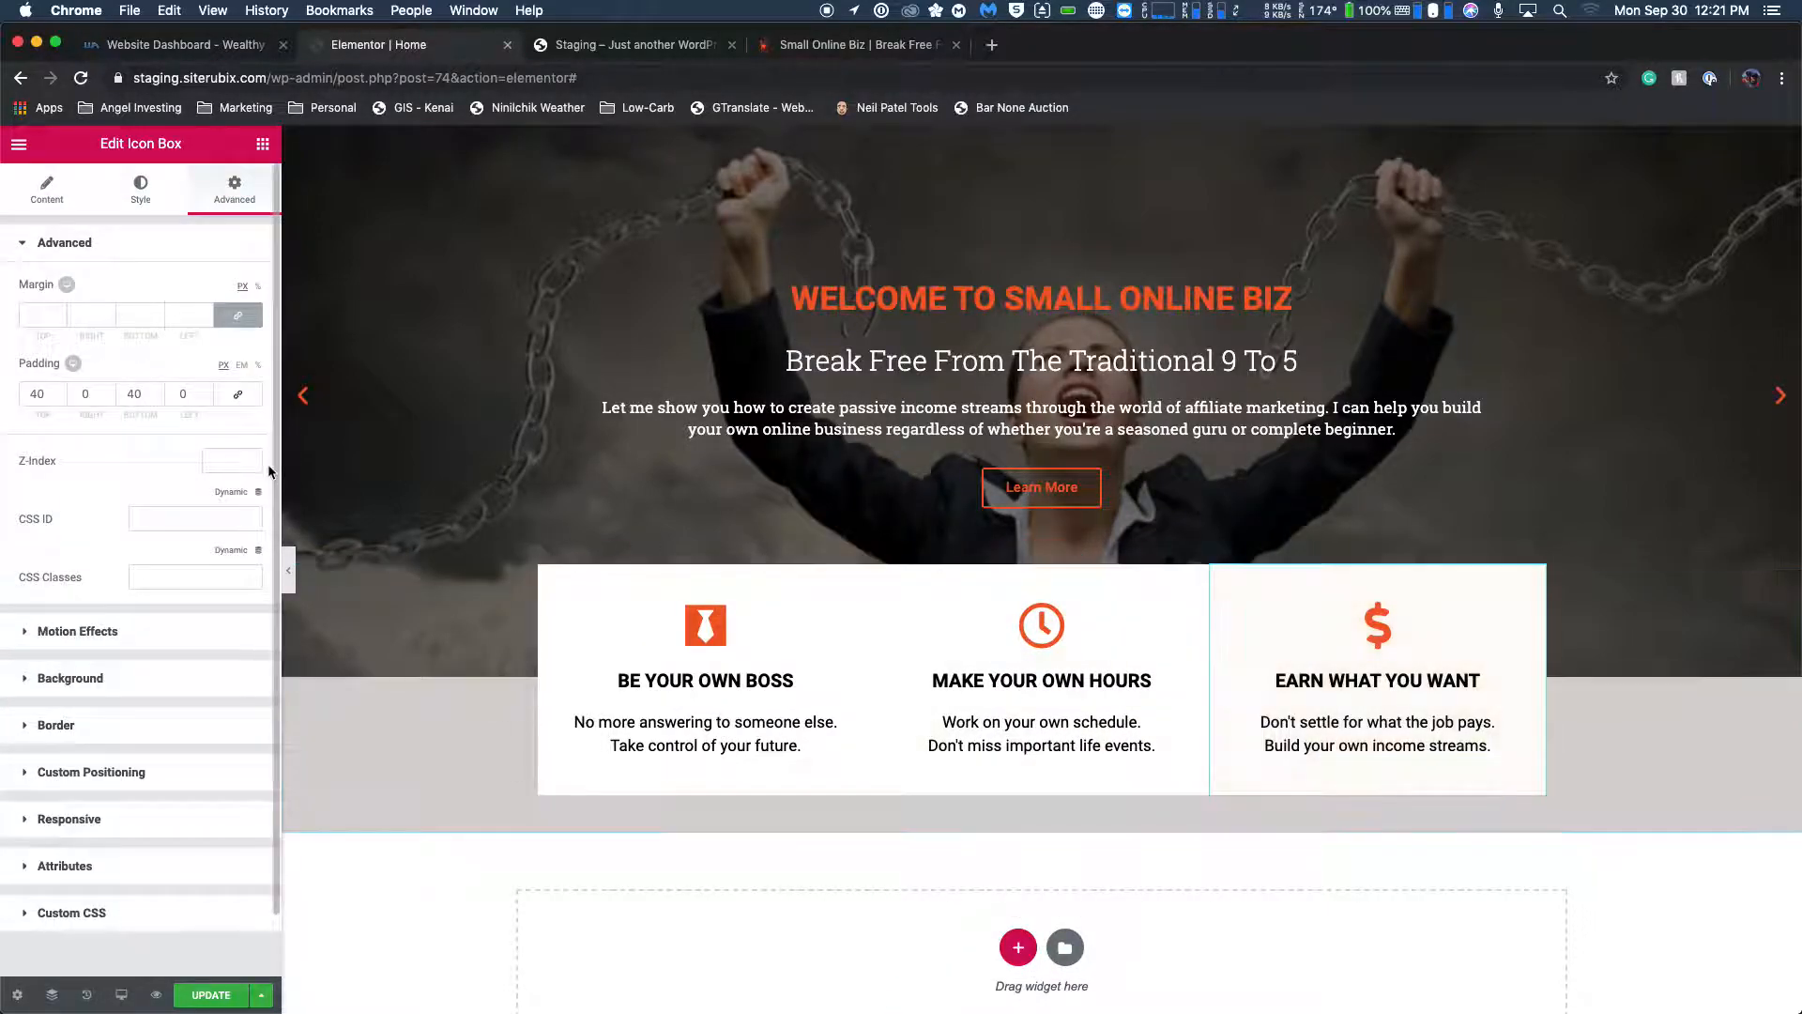
{"action": "scroll", "coordinate": [196, 197], "scroll_direction": "down", "scroll_amount": 2}
{"action": "left_click", "coordinate": [26, 568]}
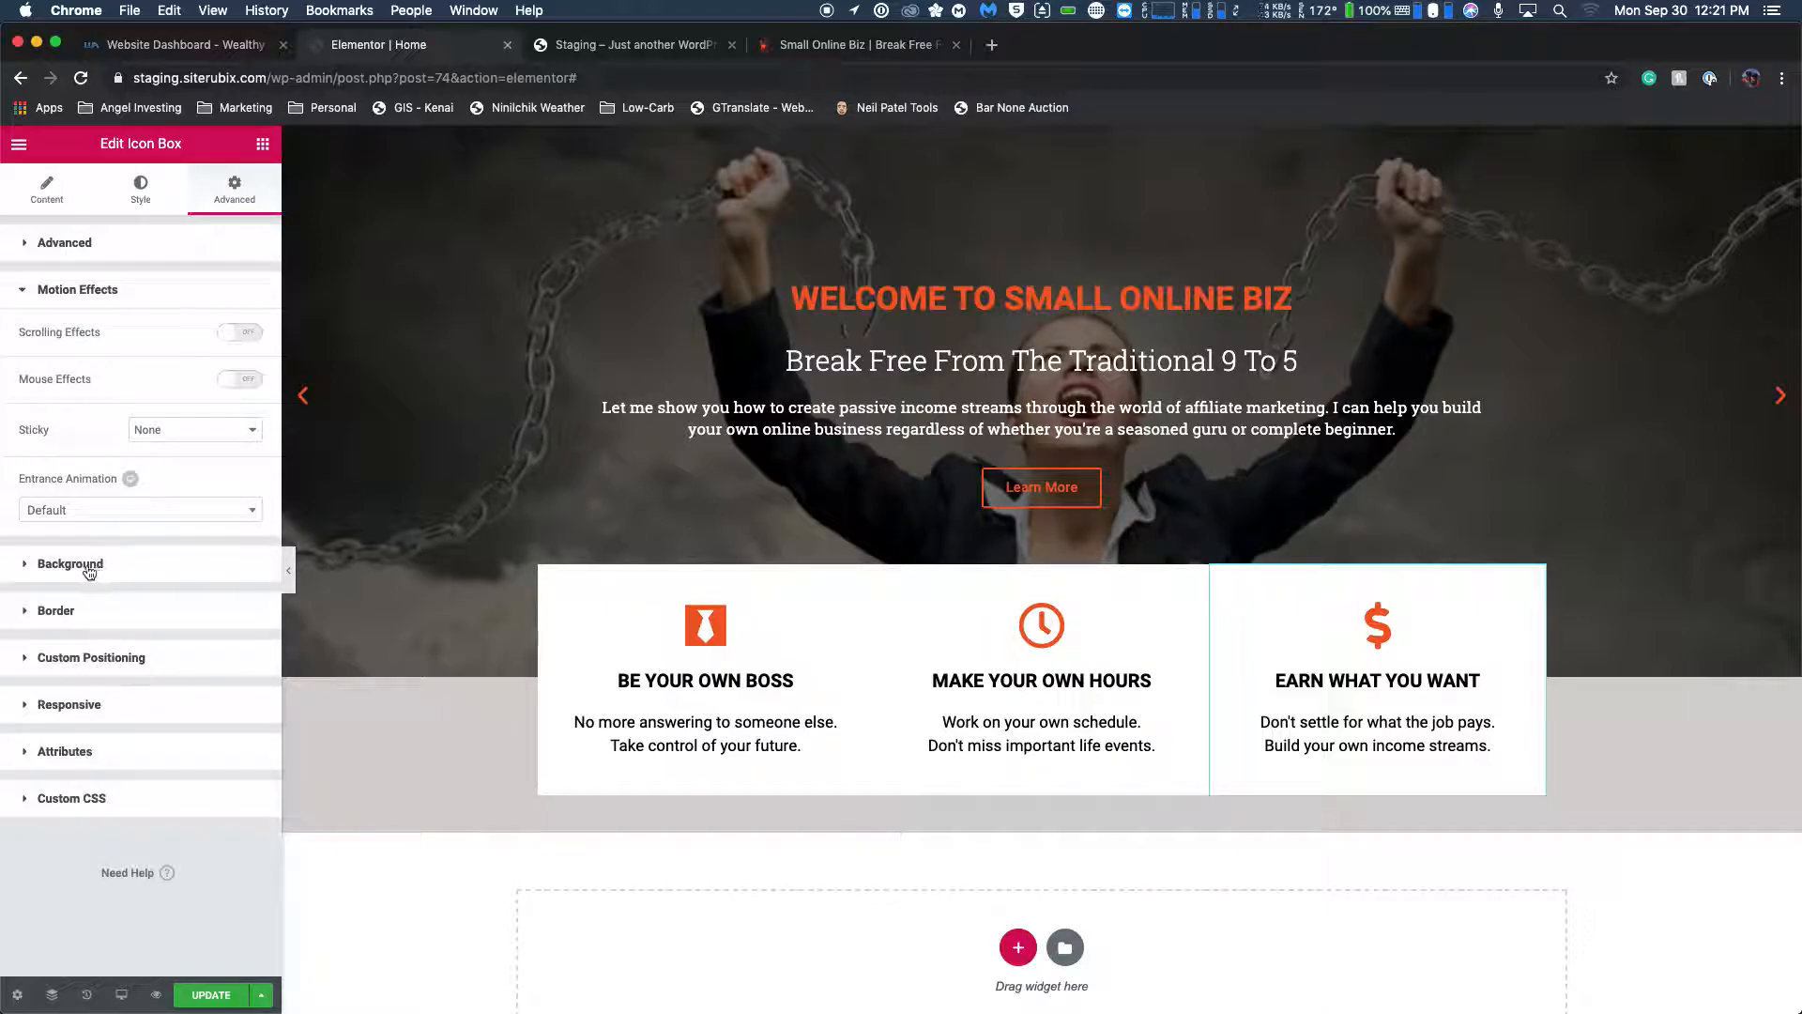
{"action": "left_click", "coordinate": [67, 516]}
{"action": "scroll", "coordinate": [177, 682], "scroll_direction": "down", "scroll_amount": 6}
{"action": "scroll", "coordinate": [180, 679], "scroll_direction": "down", "scroll_amount": 5}
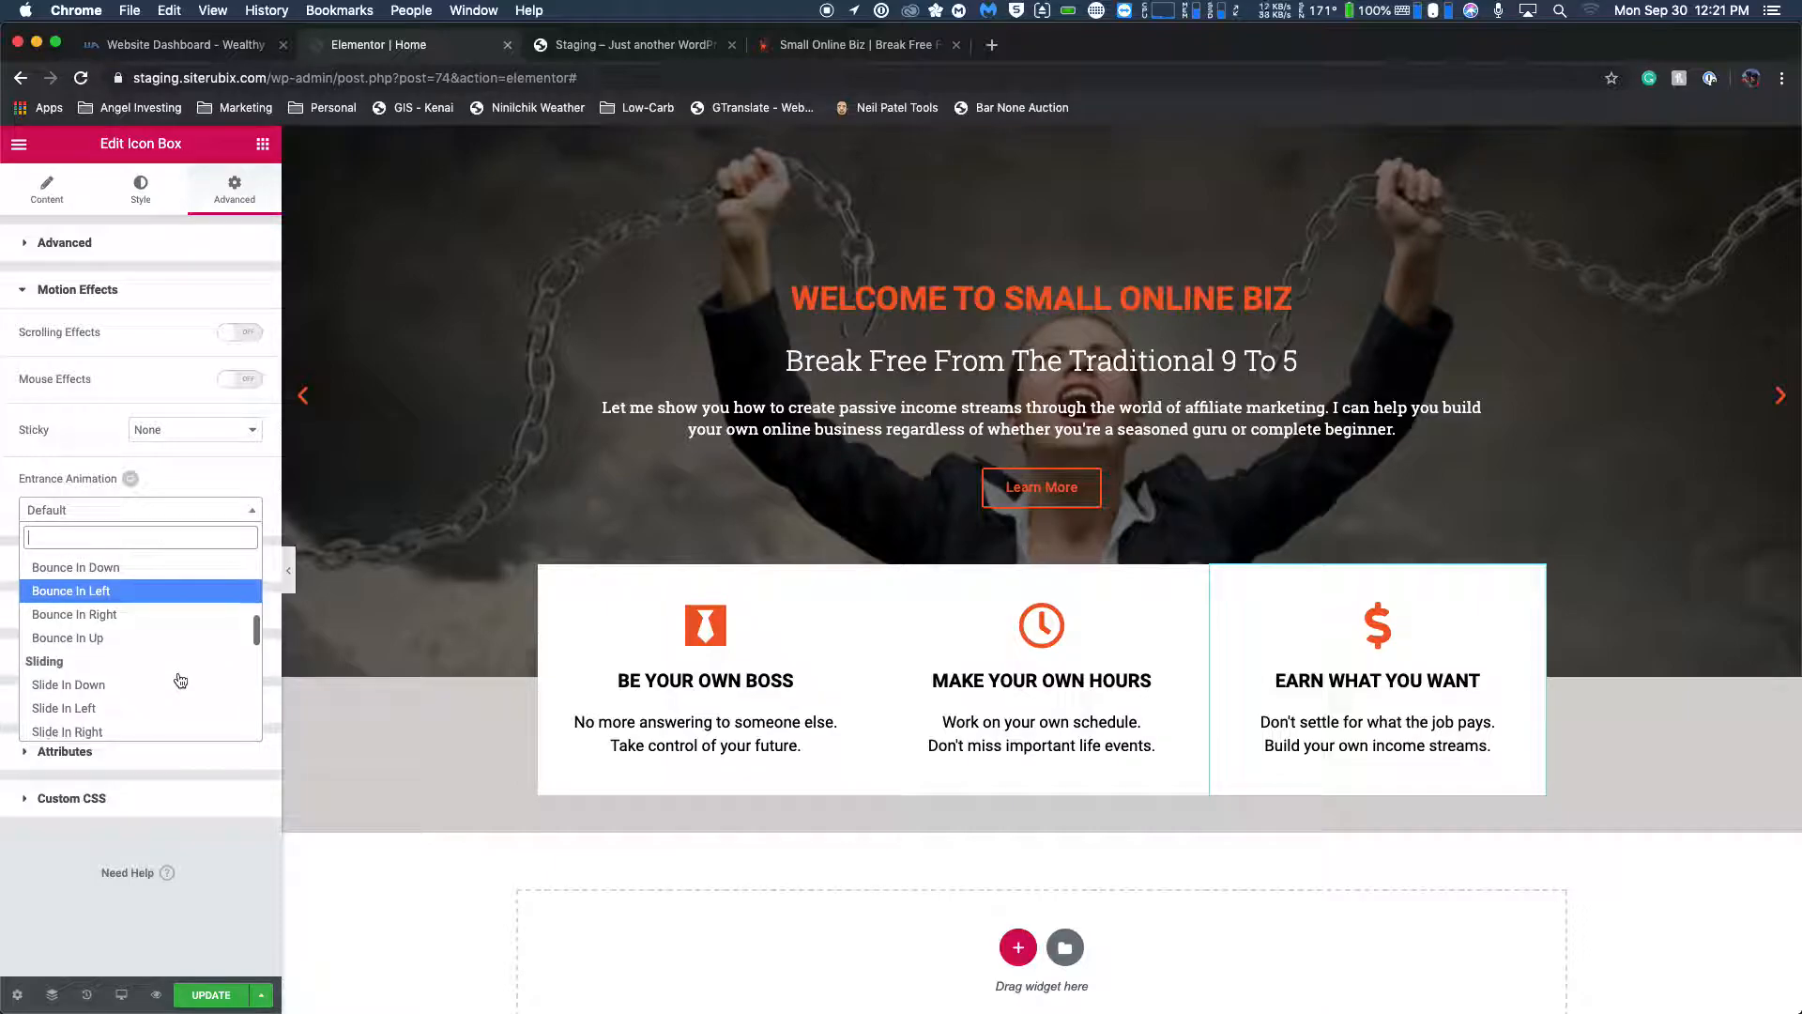
{"action": "left_click", "coordinate": [154, 668]}
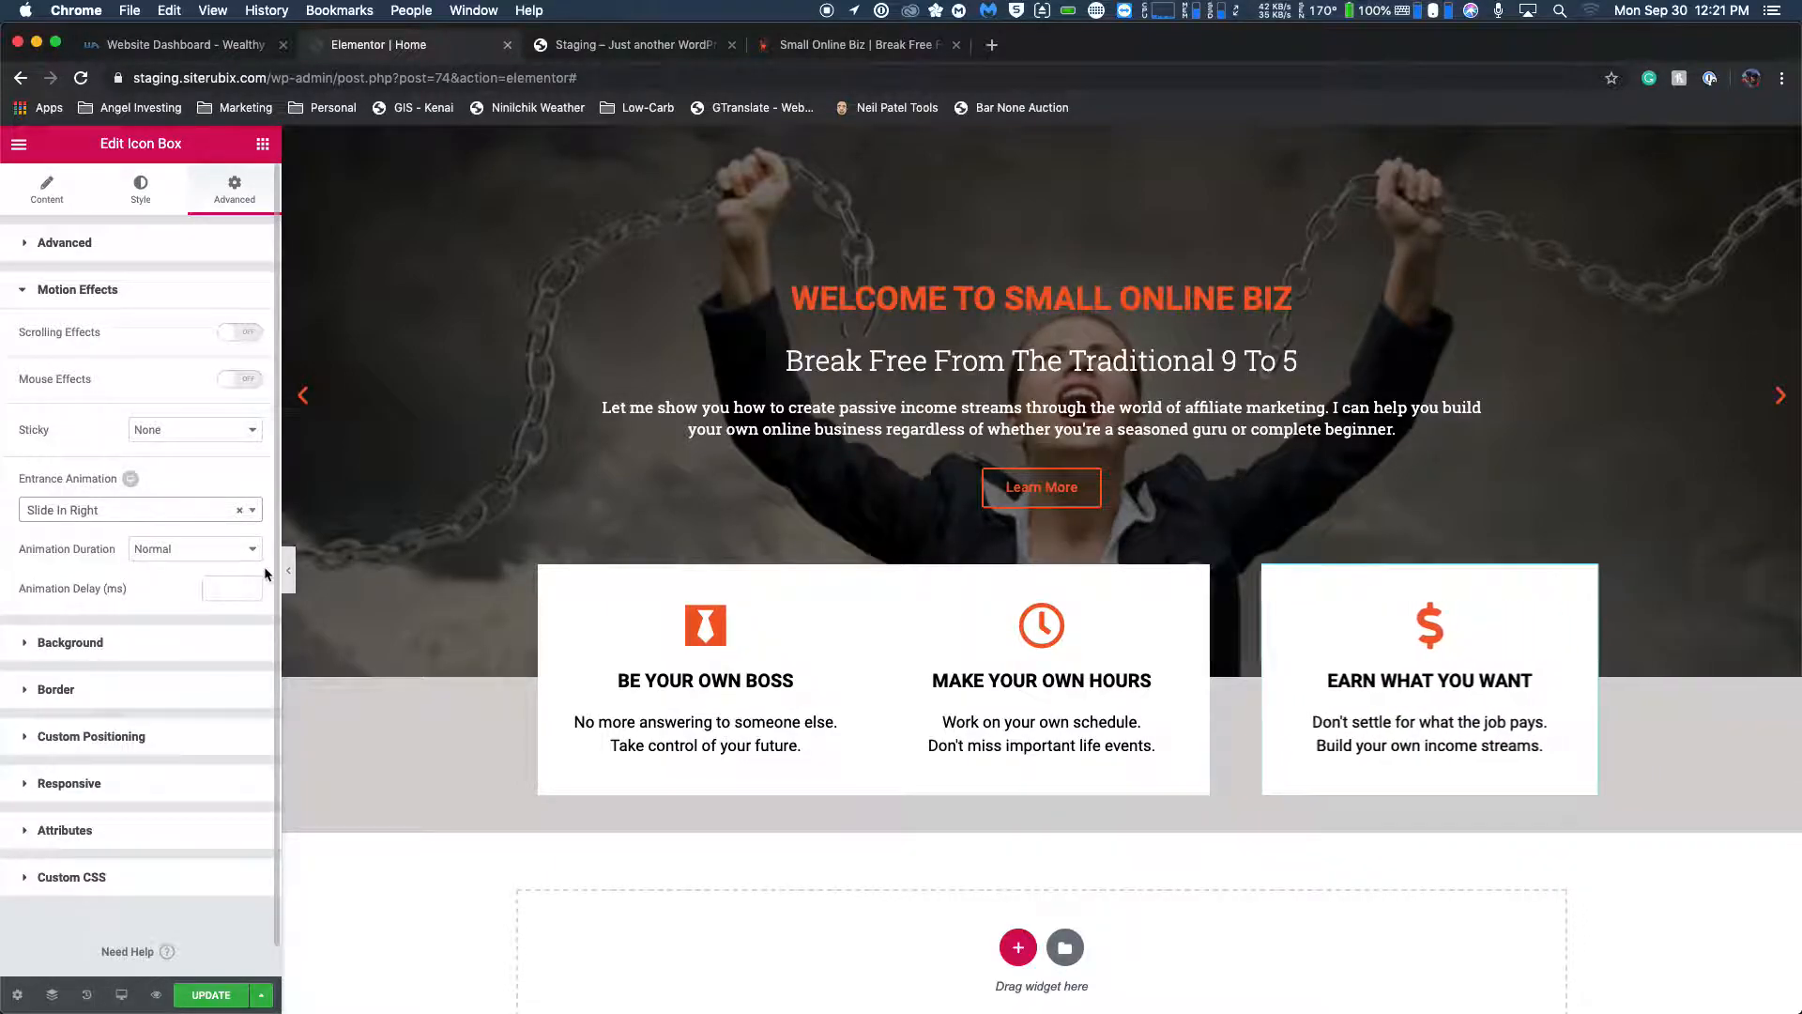
Update the Home page and reload the staging site to check the feature boxes' entrance animations.
{"action": "left_click", "coordinate": [215, 995]}
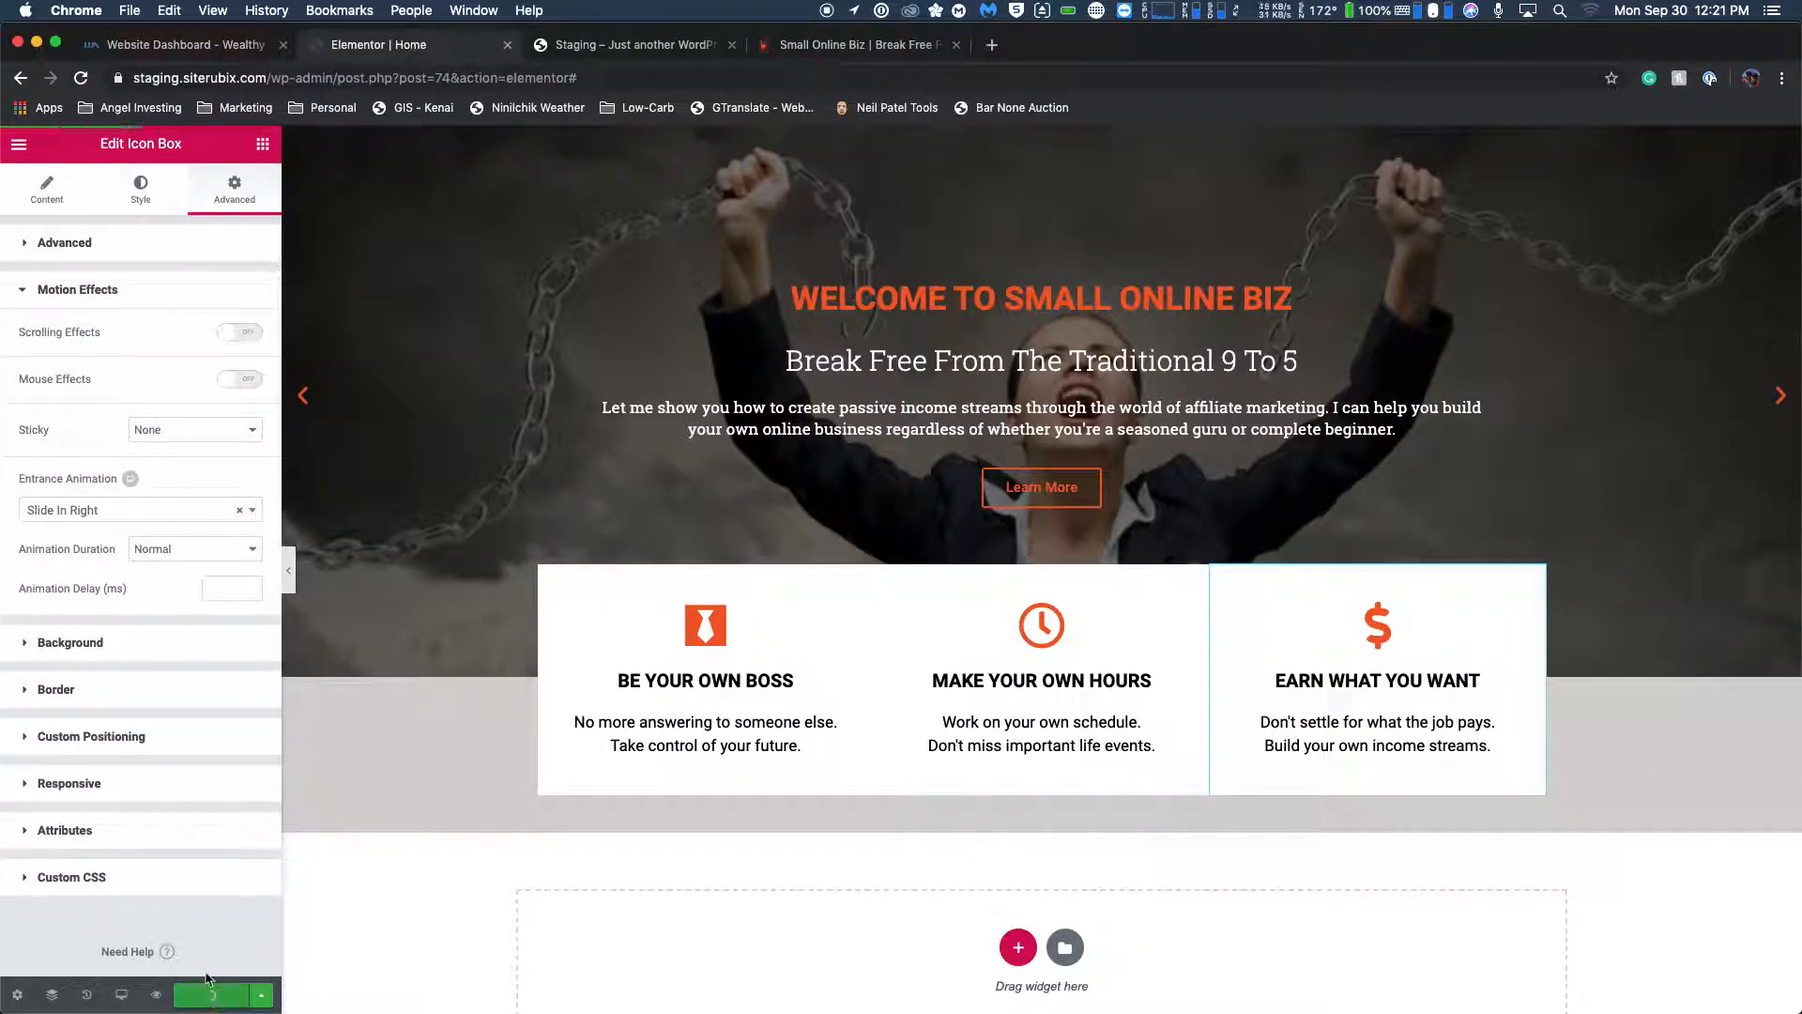
{"action": "left_click", "coordinate": [620, 44]}
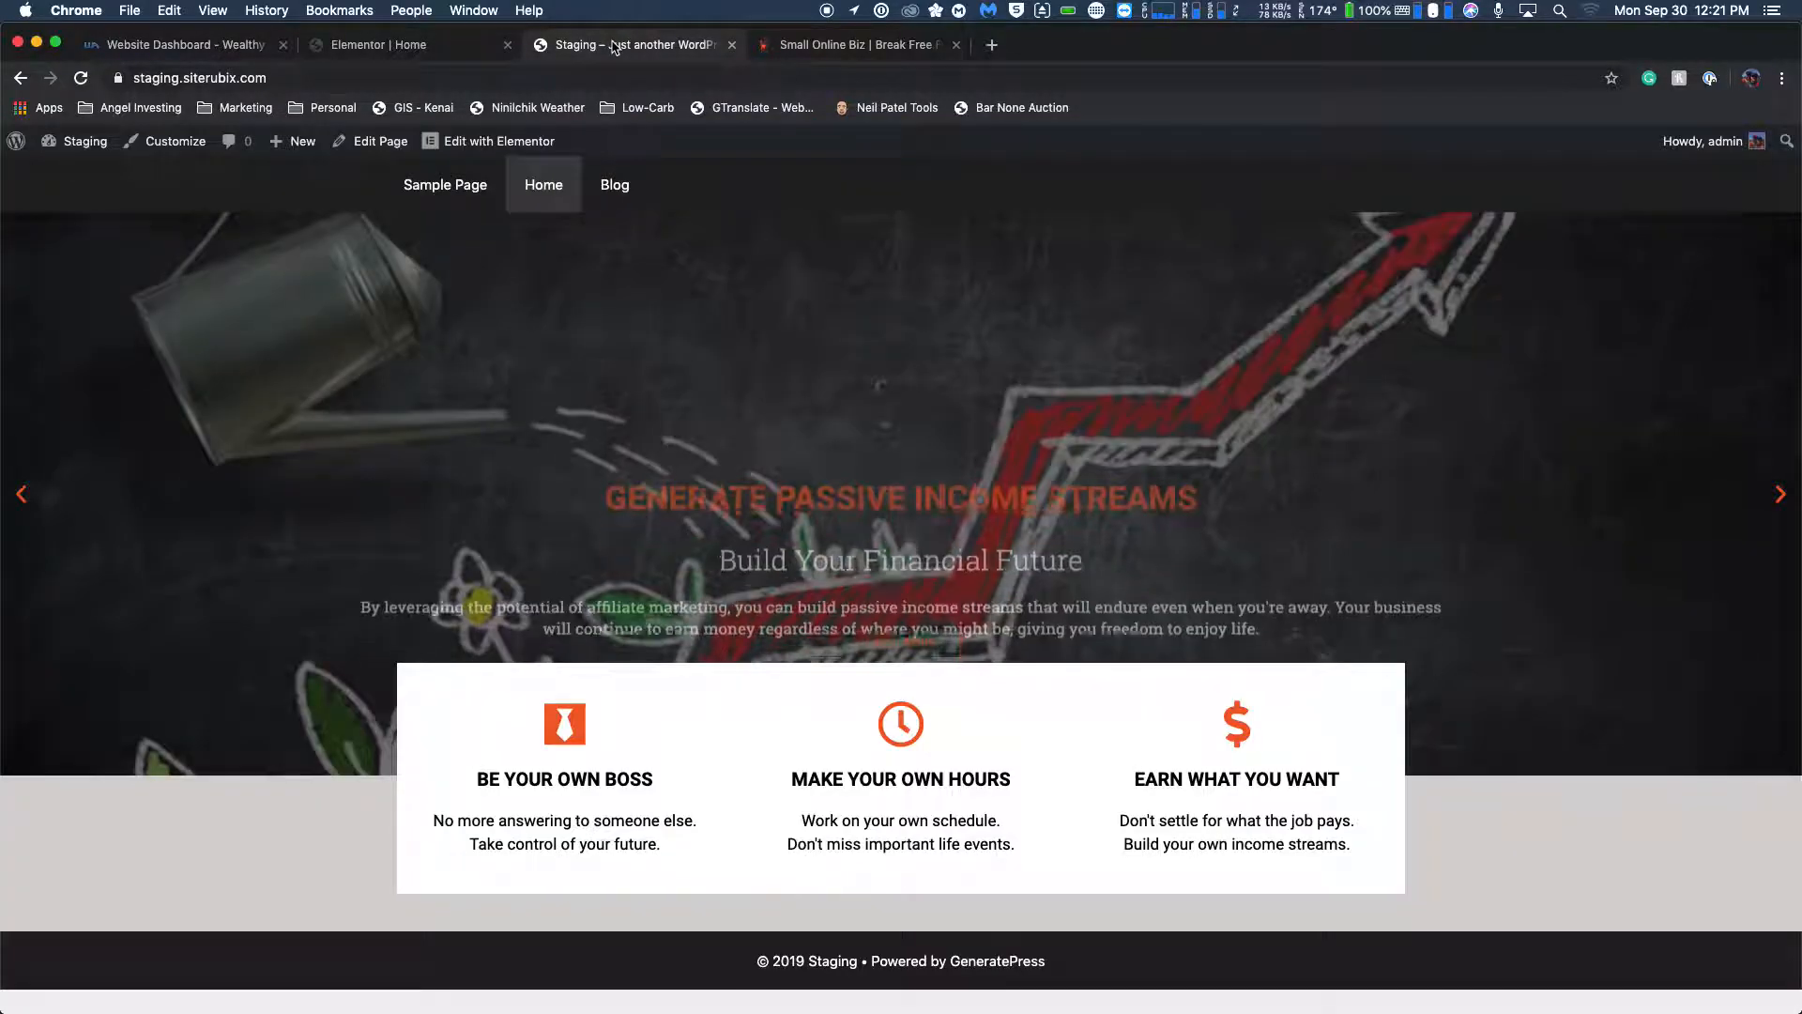
{"action": "left_click", "coordinate": [82, 79]}
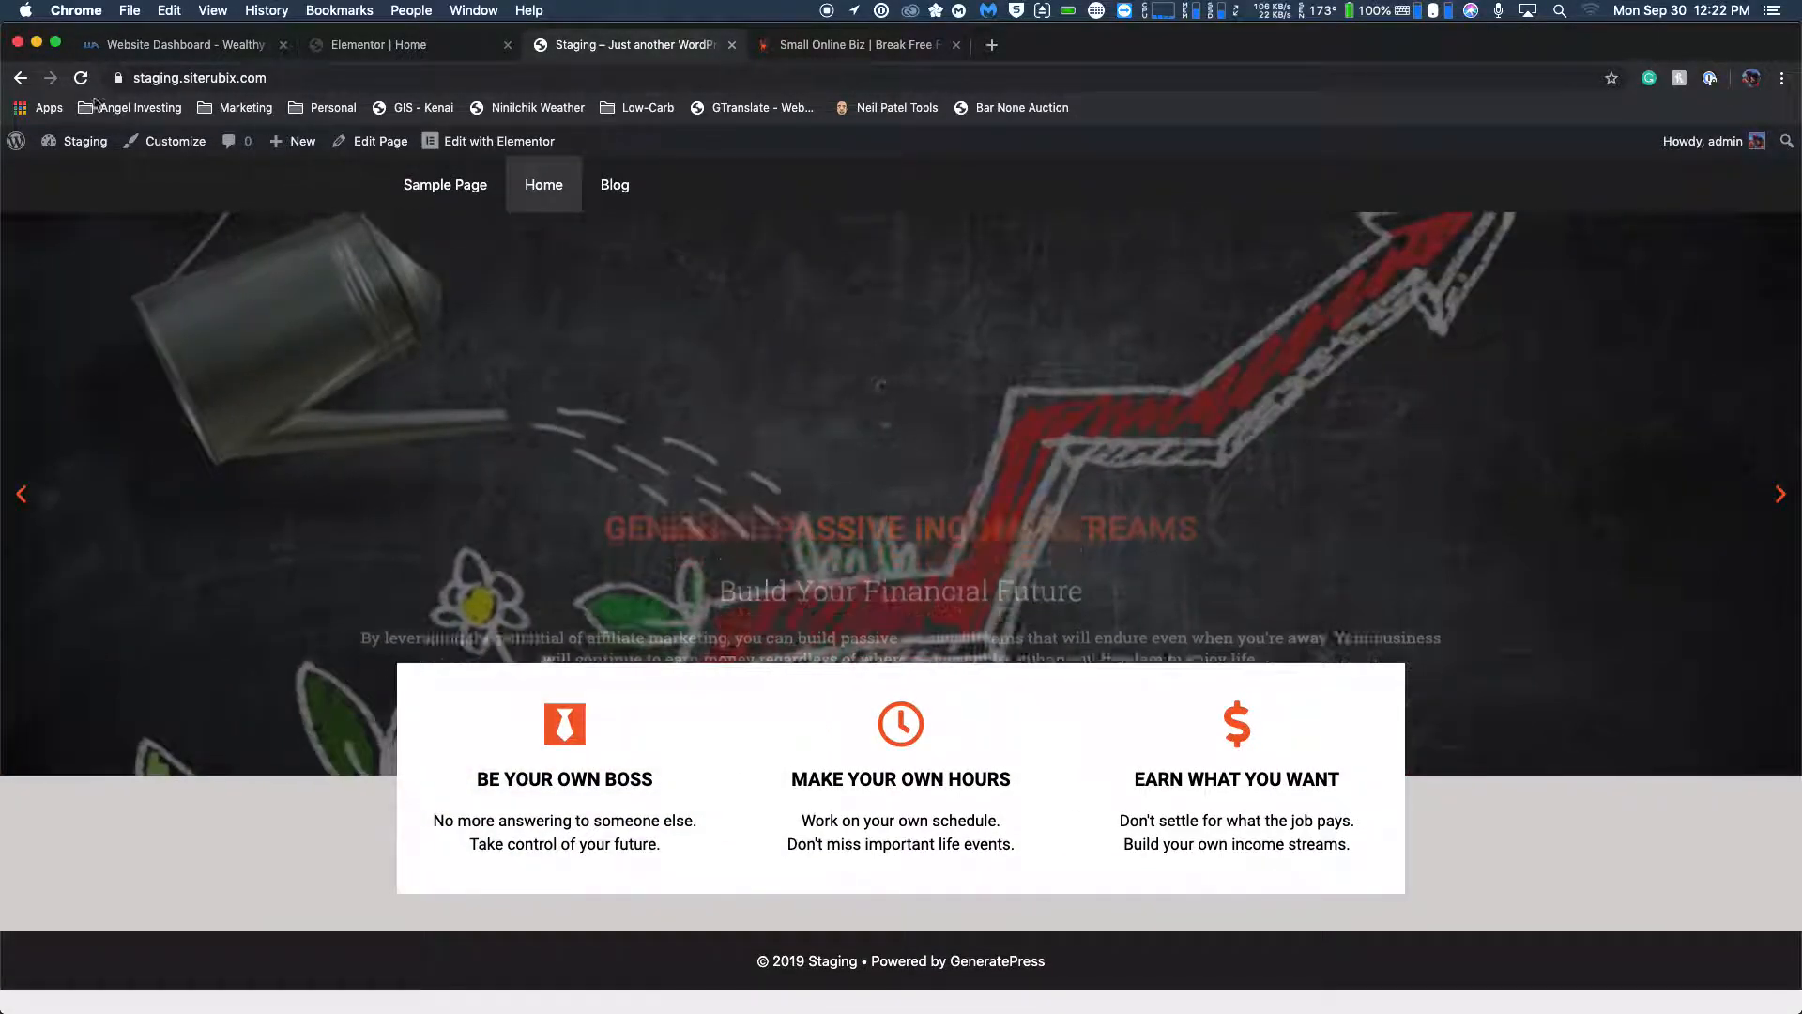
{"action": "left_click", "coordinate": [87, 81]}
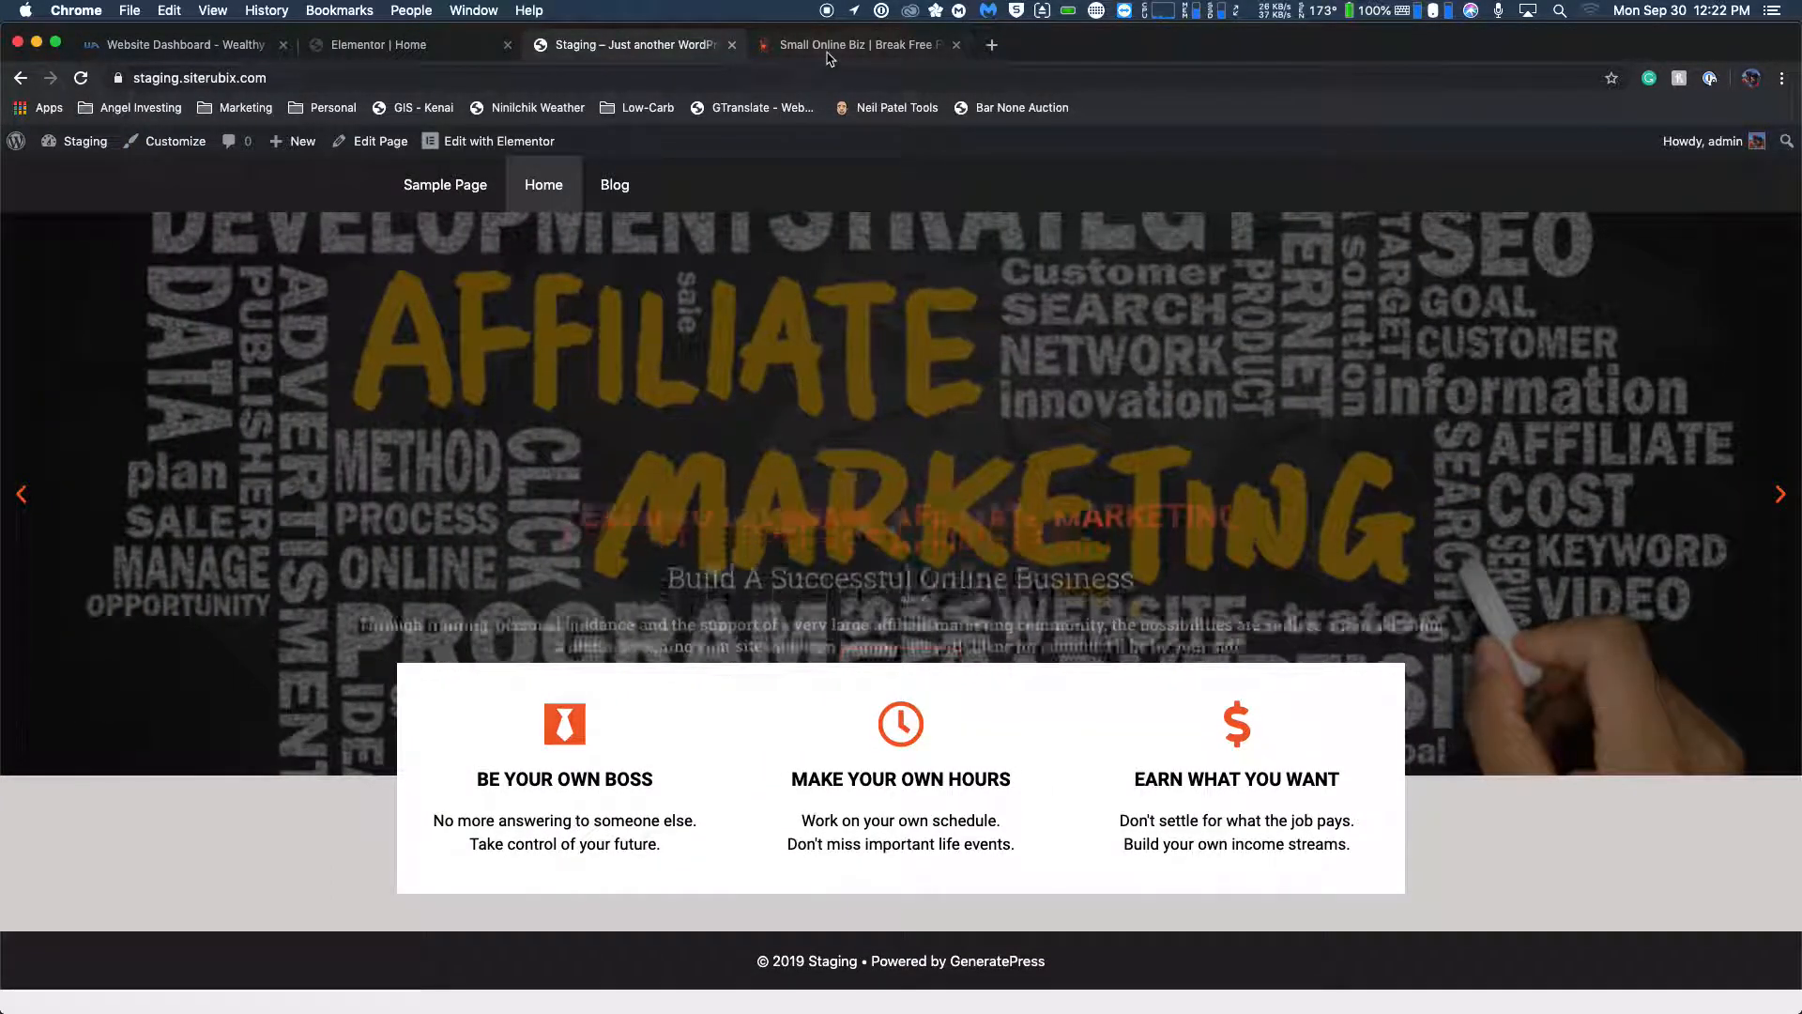
Examine the welcome and TELL ME MORE sections below the feature boxes on the live Small Online Biz homepage.
{"action": "left_click", "coordinate": [844, 44]}
{"action": "scroll", "coordinate": [497, 403], "scroll_direction": "down", "scroll_amount": 3}
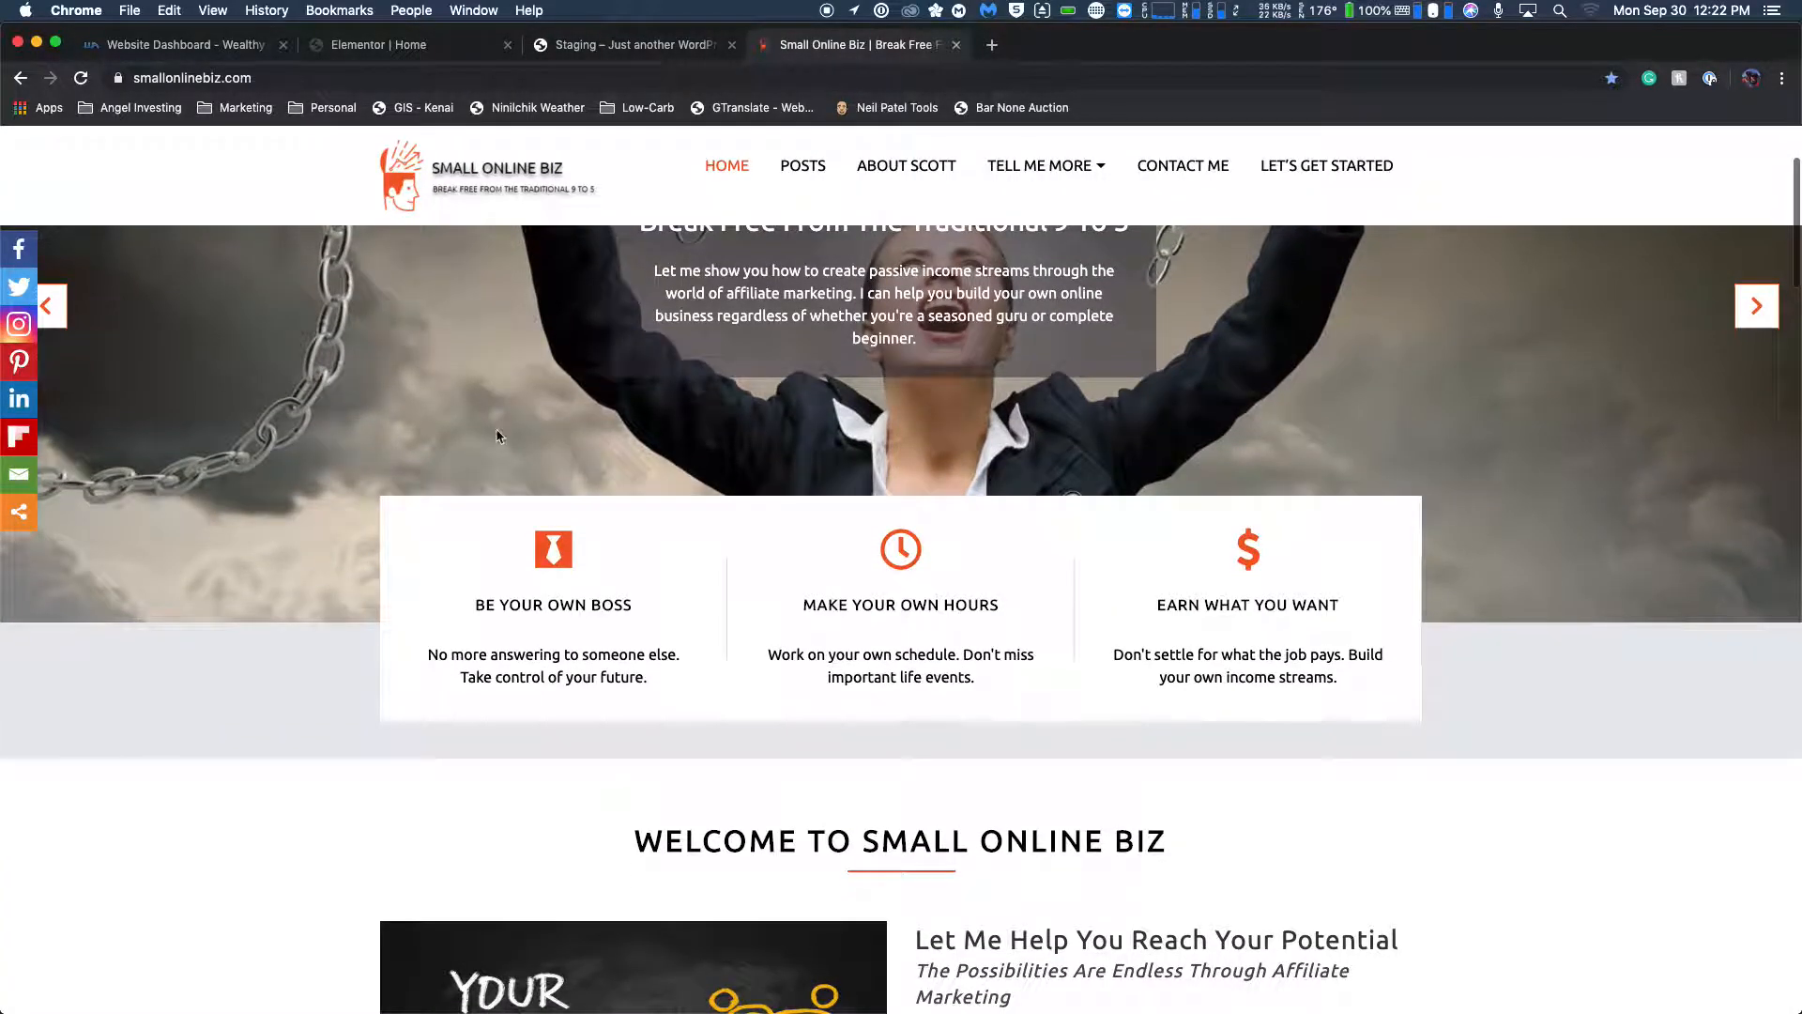
{"action": "scroll", "coordinate": [499, 434], "scroll_direction": "down", "scroll_amount": 3}
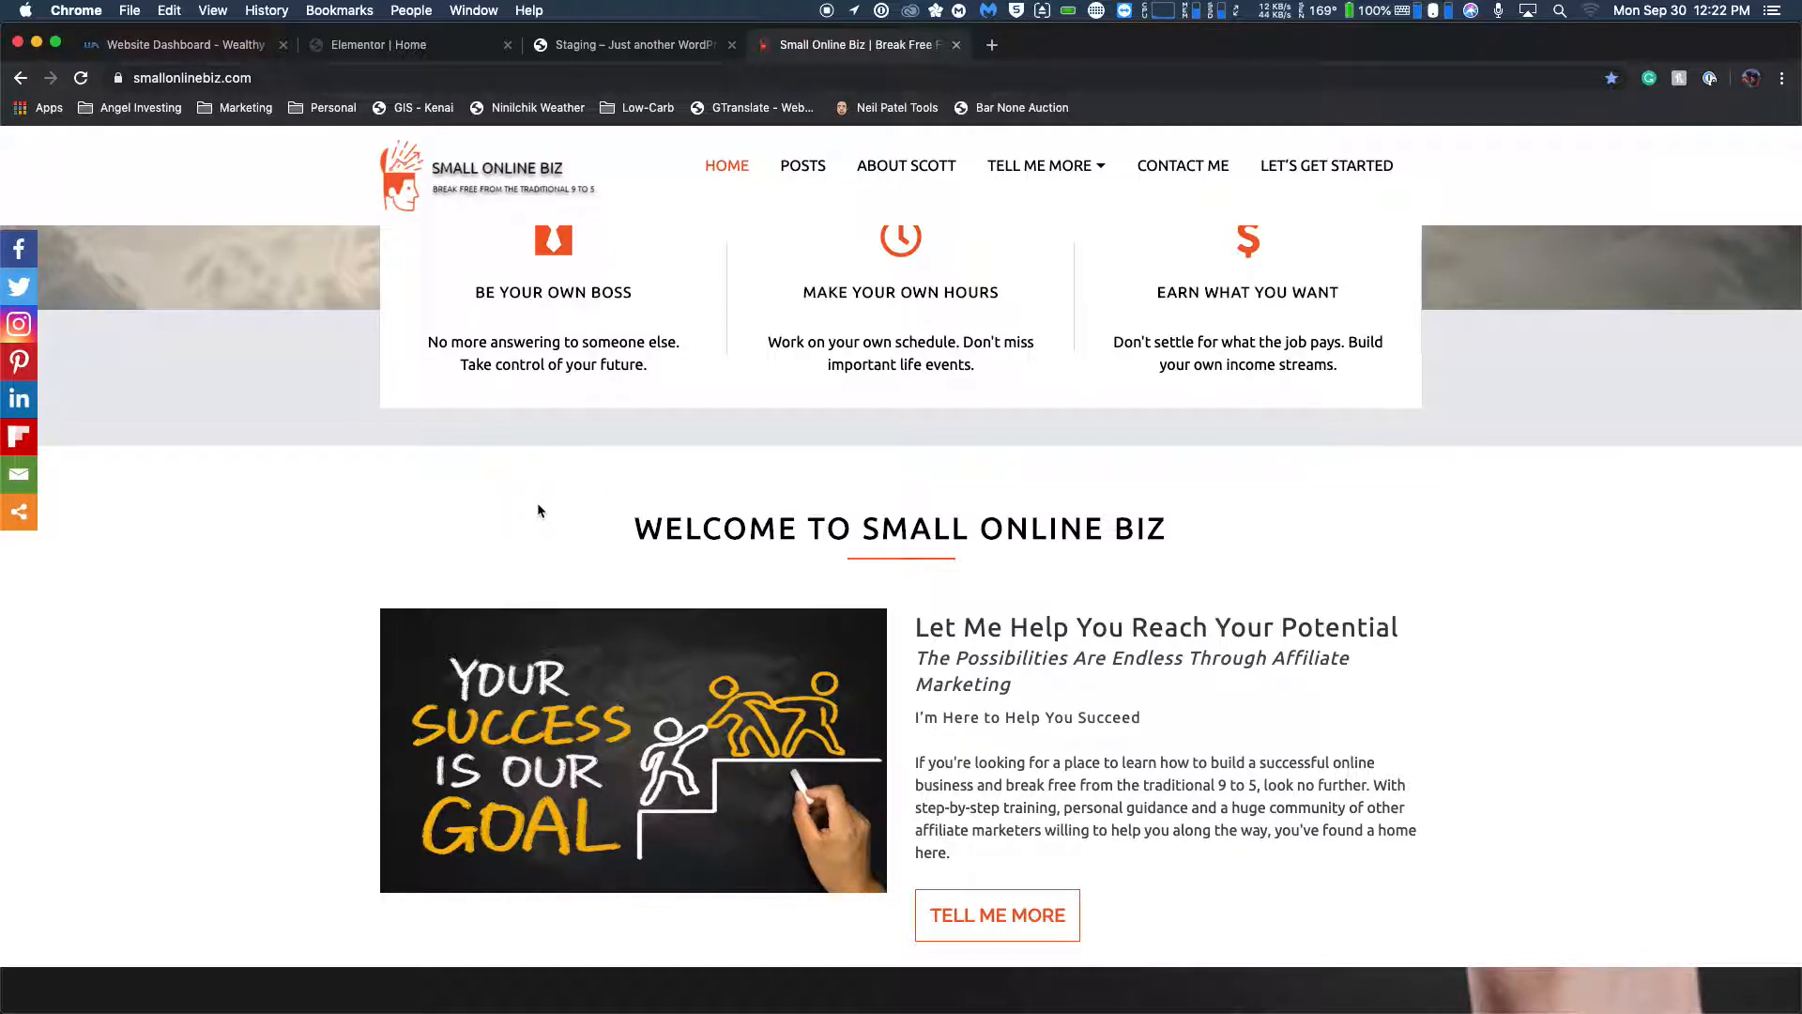
{"action": "scroll", "coordinate": [538, 510], "scroll_direction": "down", "scroll_amount": 1}
{"action": "scroll", "coordinate": [539, 510], "scroll_direction": "down", "scroll_amount": 2}
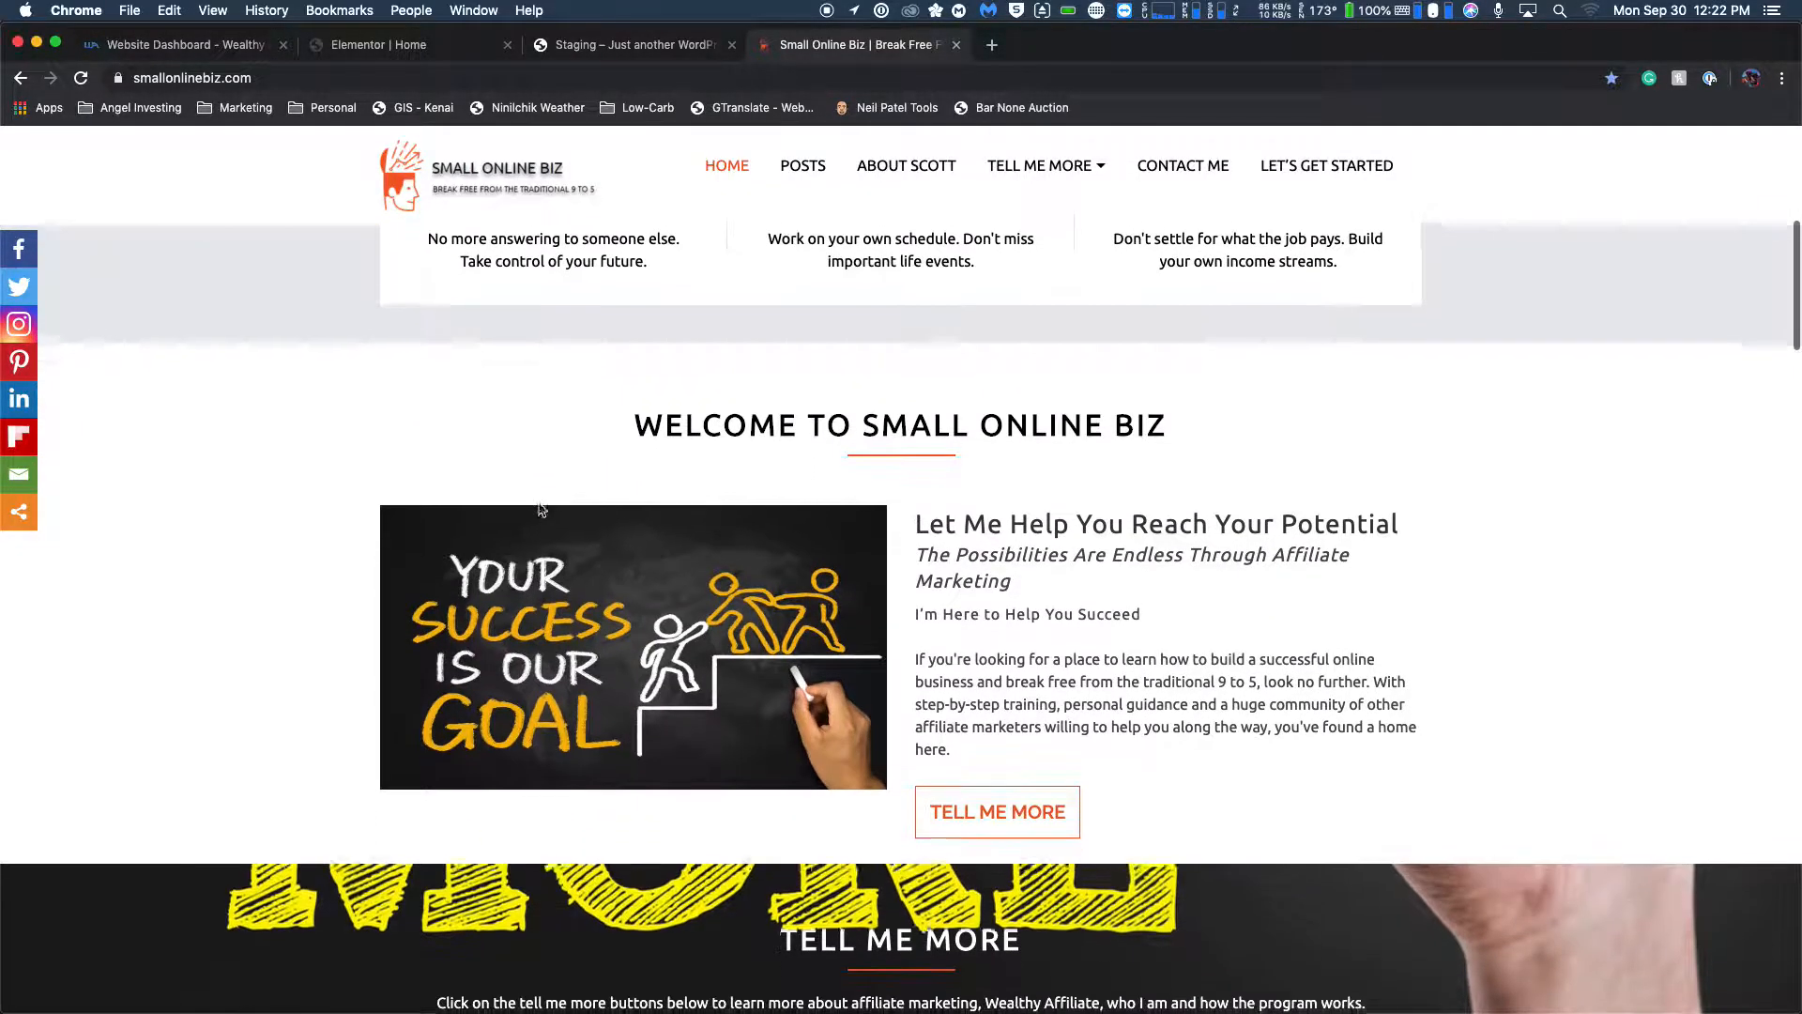
{"action": "scroll", "coordinate": [539, 509], "scroll_direction": "down", "scroll_amount": 2}
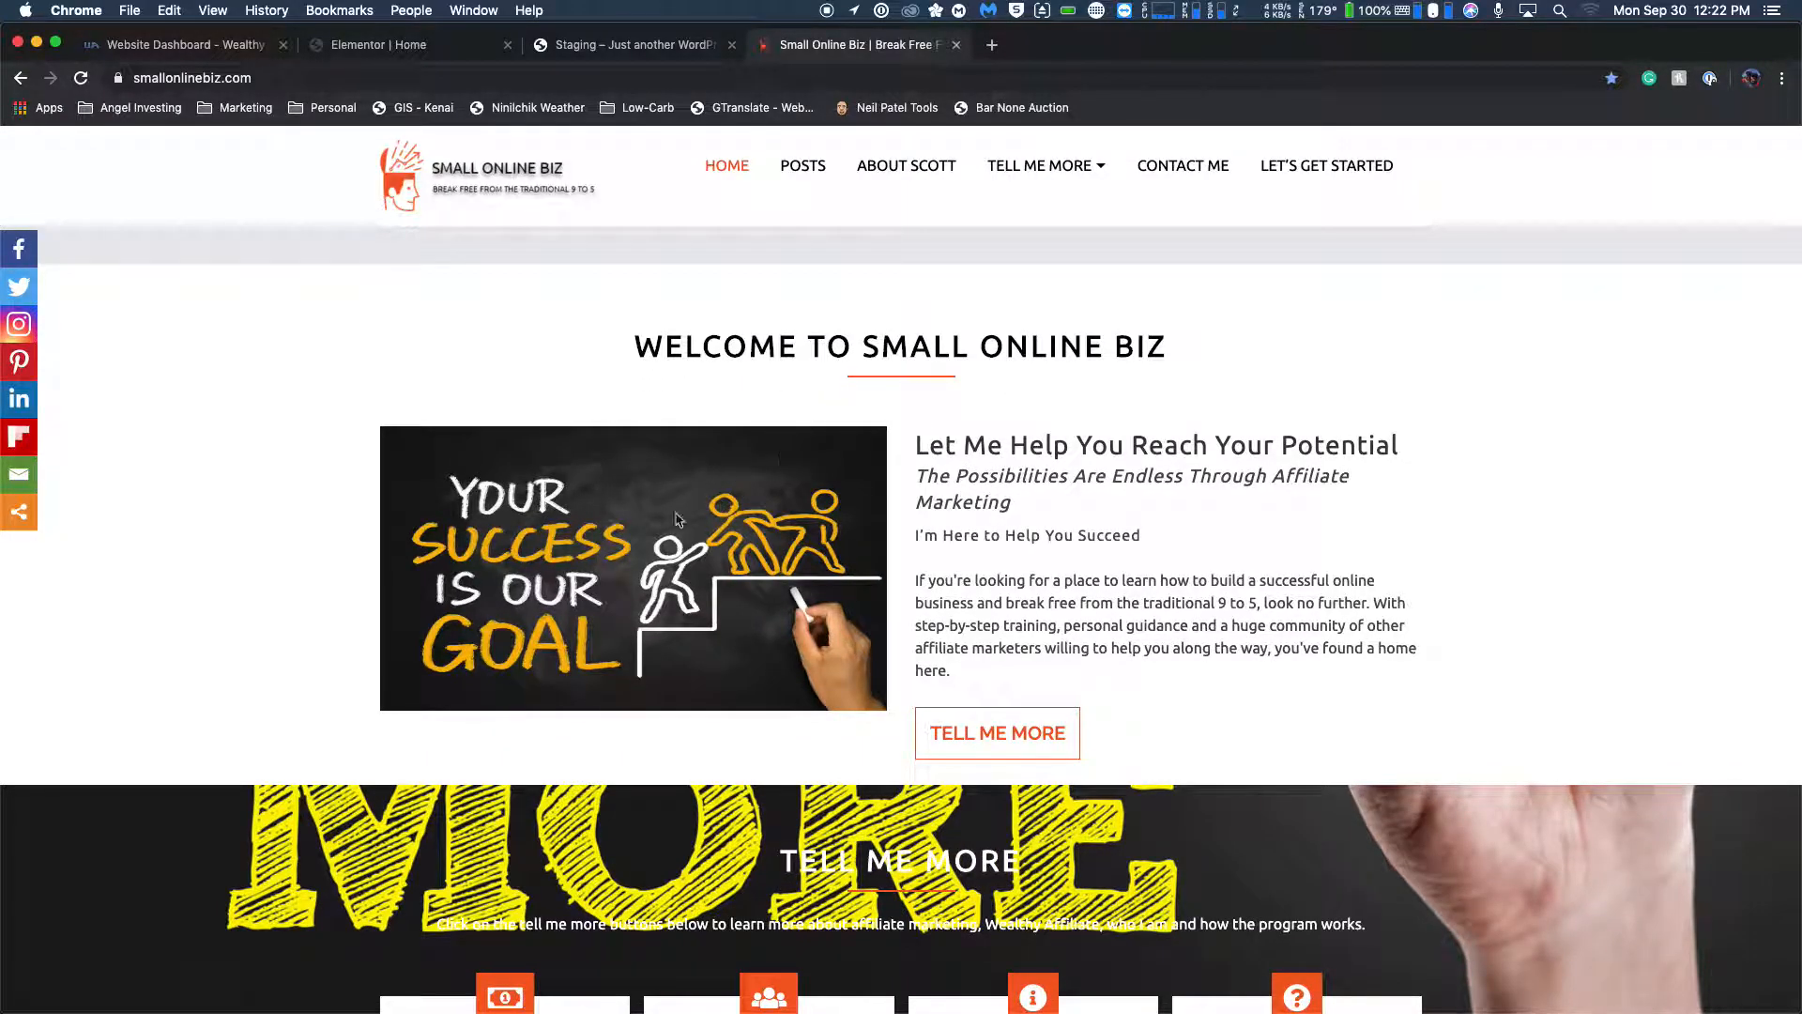
{"action": "scroll", "coordinate": [636, 542], "scroll_direction": "up", "scroll_amount": 10}
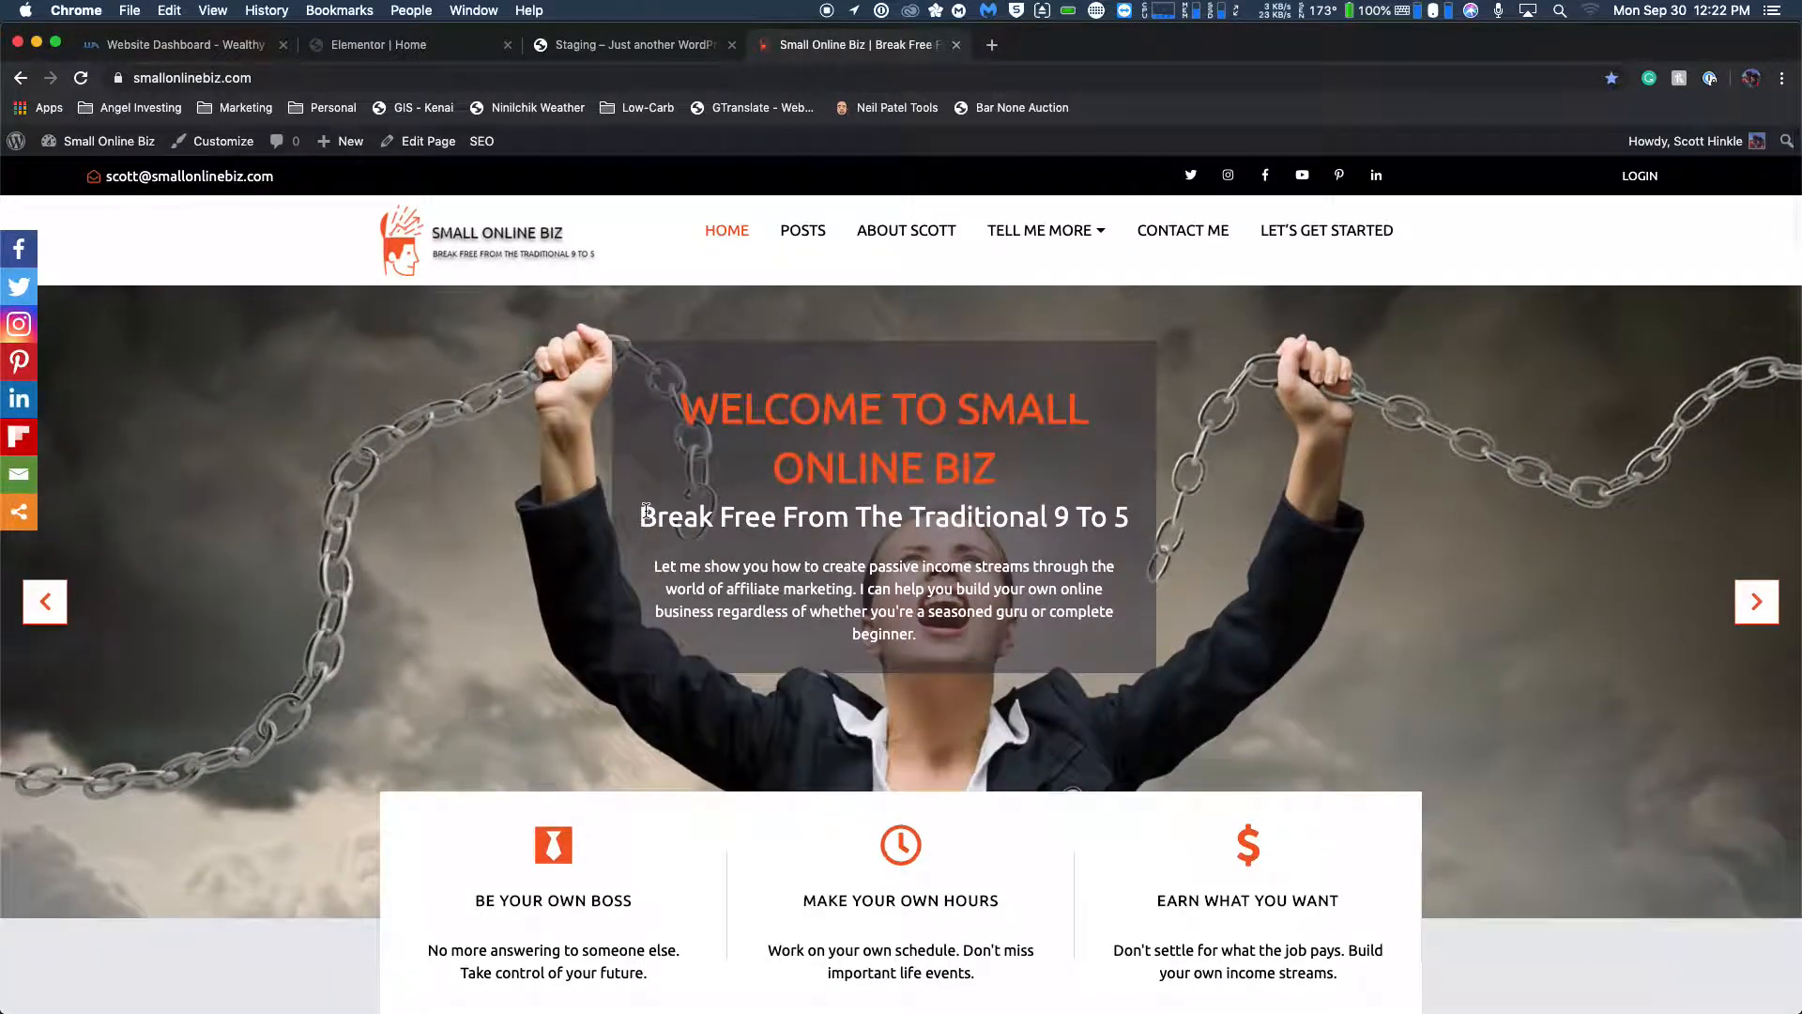